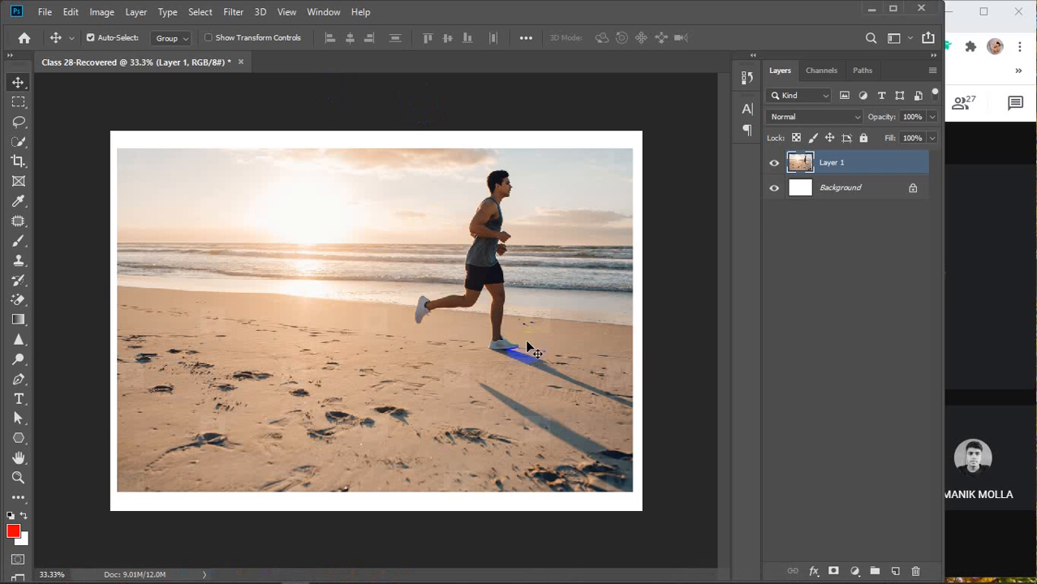
Select the running man on Layer 1 using the Quick Selection tool
{"action": "scroll", "coordinate": [512, 230], "scroll_direction": "up", "scroll_amount": 3}
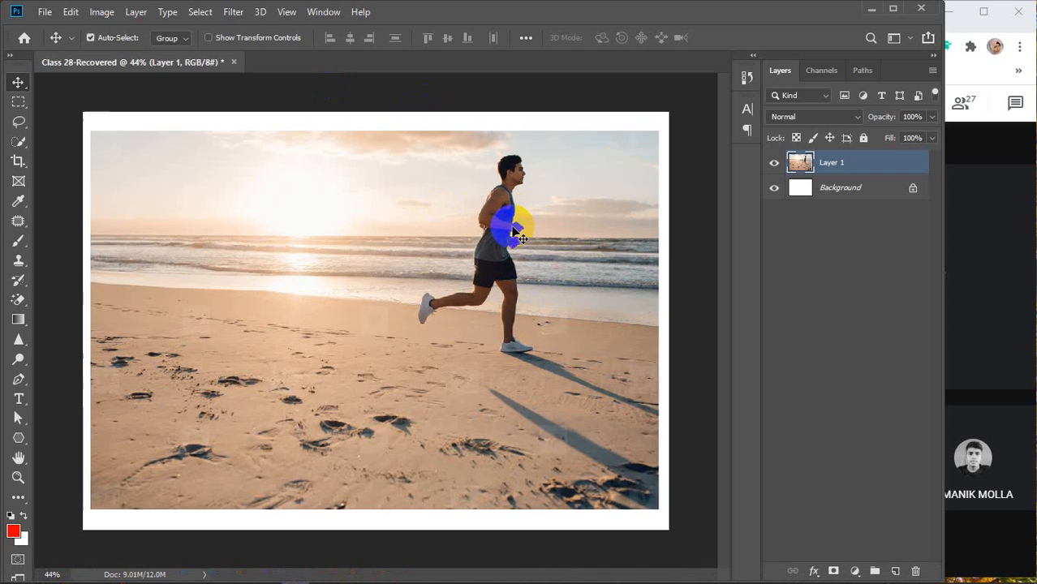
{"action": "left_click_drag", "start_coordinate": [533, 231], "coordinate": [476, 245]}
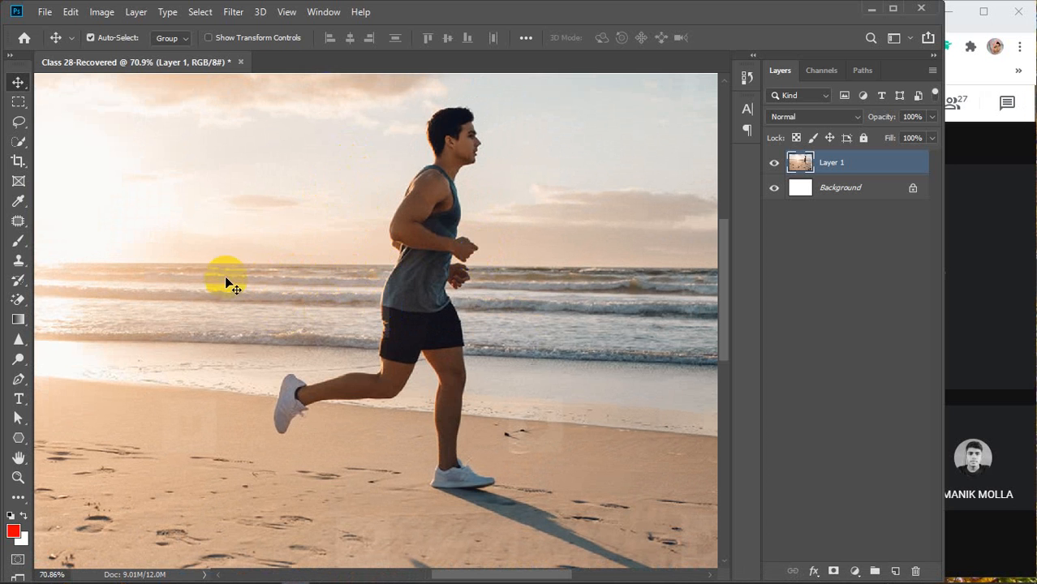
{"action": "left_click", "coordinate": [443, 325]}
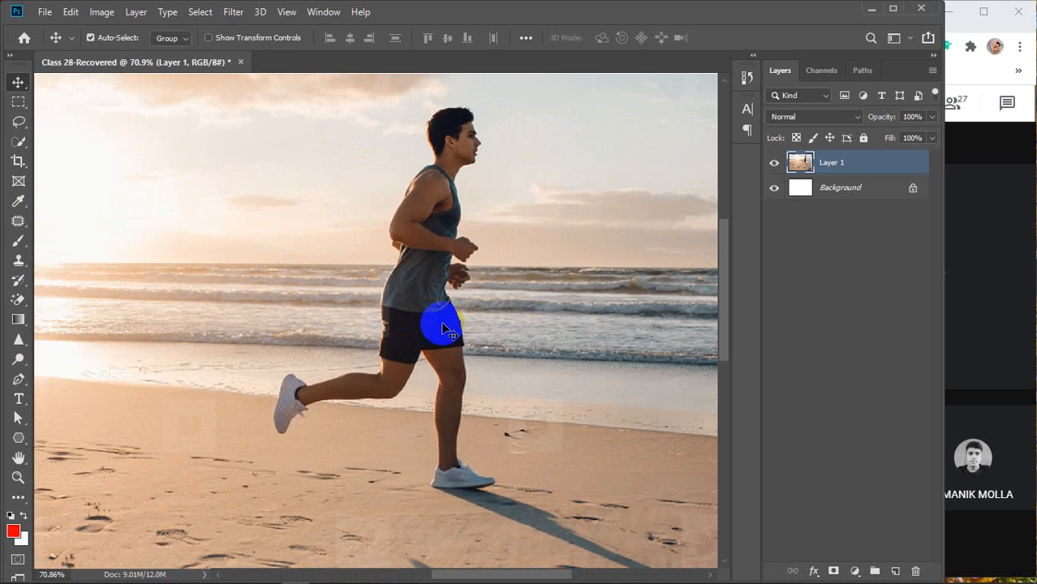
{"action": "left_click", "coordinate": [399, 251]}
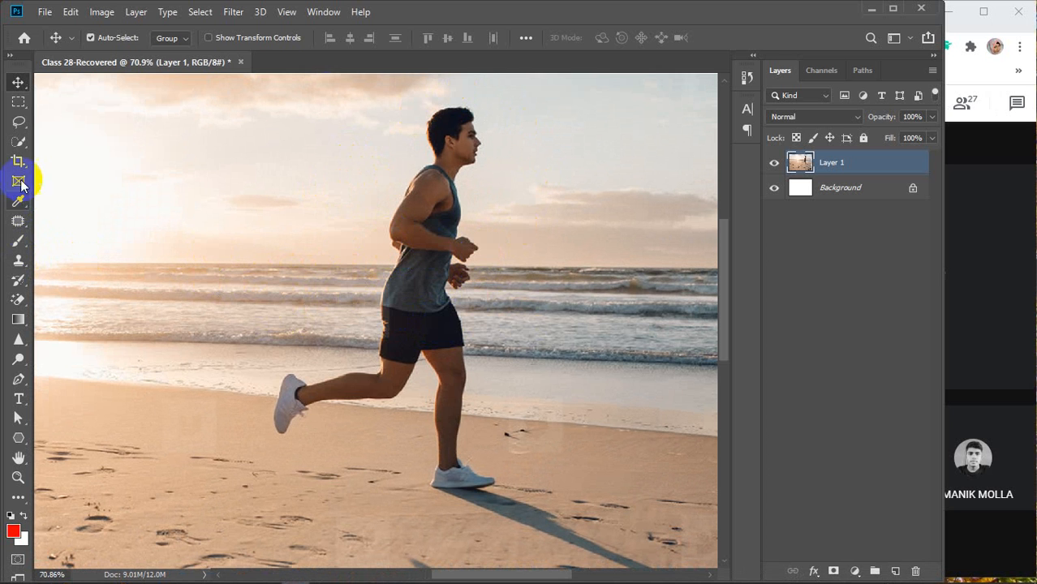
{"action": "left_click", "coordinate": [19, 143]}
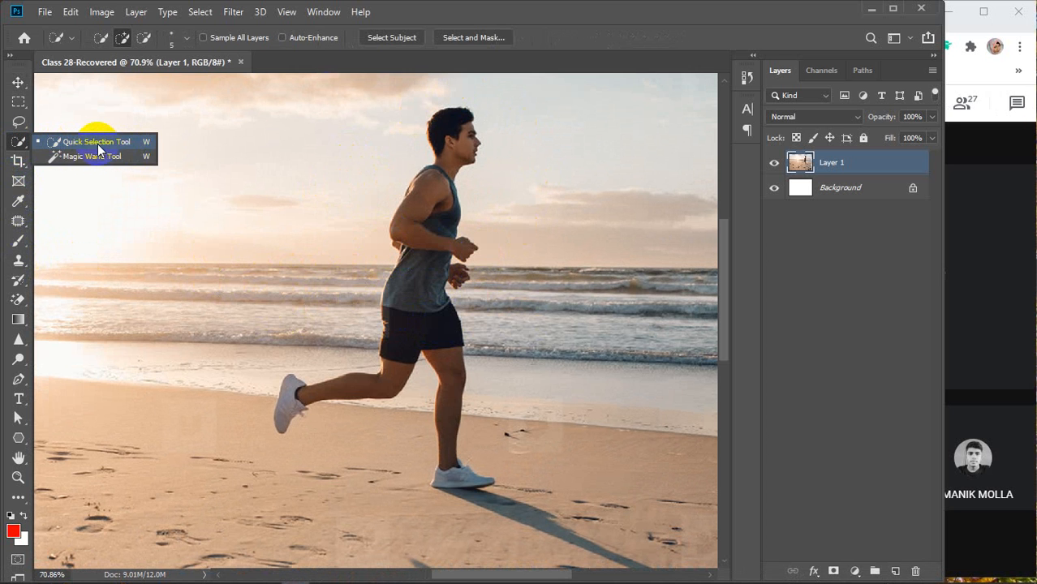
{"action": "left_click", "coordinate": [93, 139]}
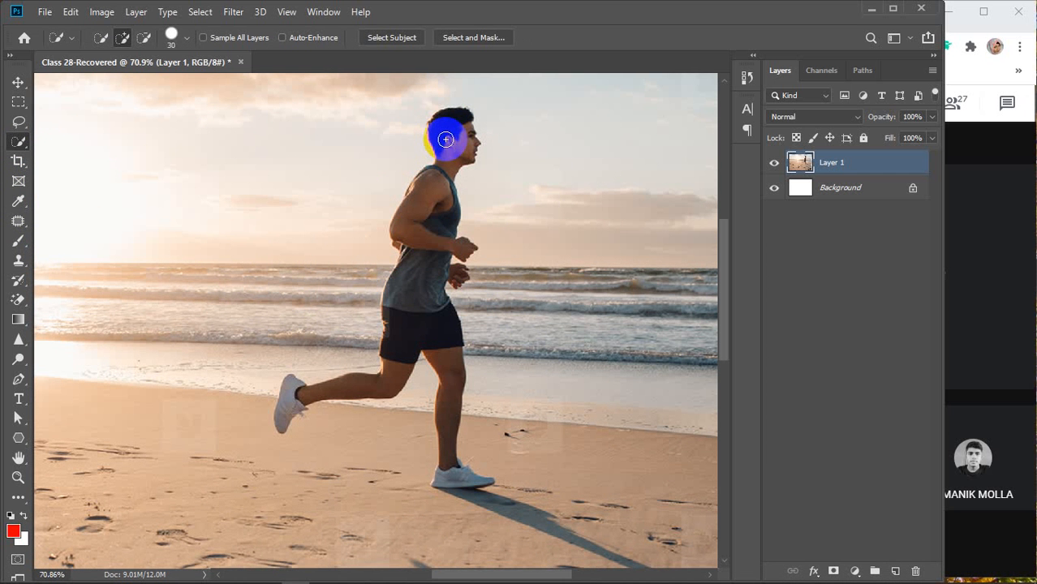
{"action": "mouse_move", "coordinate": [446, 140]}
{"action": "left_mouse_down"}
{"action": "mouse_move", "coordinate": [447, 123]}
{"action": "mouse_move", "coordinate": [461, 144]}
{"action": "mouse_move", "coordinate": [417, 220]}
{"action": "mouse_move", "coordinate": [416, 298]}
{"action": "mouse_move", "coordinate": [396, 358]}
{"action": "mouse_move", "coordinate": [375, 383]}
{"action": "mouse_move", "coordinate": [282, 399]}
{"action": "mouse_move", "coordinate": [398, 348]}
{"action": "mouse_move", "coordinate": [432, 344]}
{"action": "mouse_move", "coordinate": [445, 360]}
{"action": "mouse_move", "coordinate": [454, 474]}
{"action": "mouse_move", "coordinate": [423, 345]}
{"action": "mouse_move", "coordinate": [435, 267]}
{"action": "left_mouse_up"}
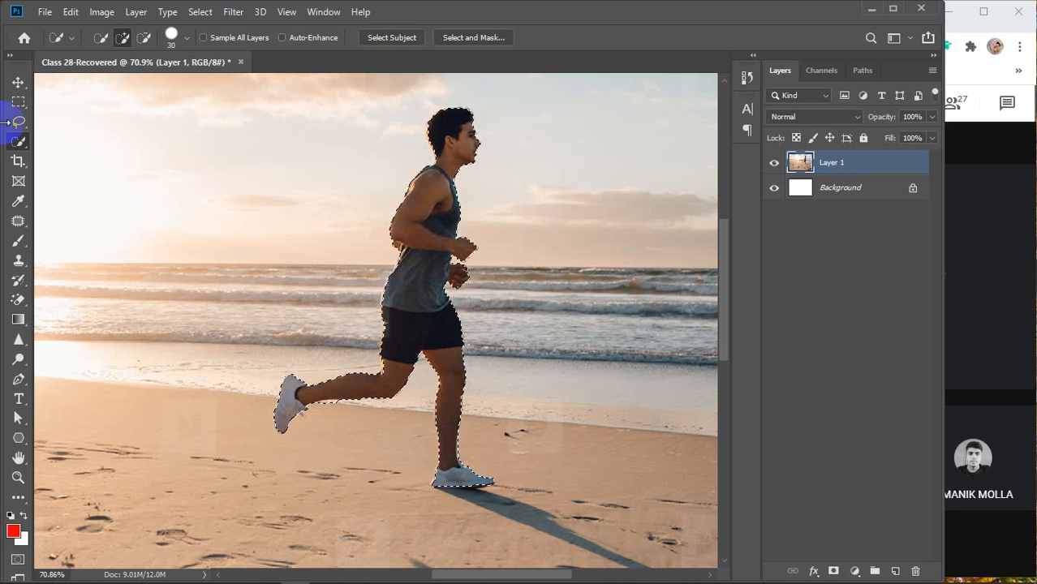
{"action": "left_click", "coordinate": [16, 82]}
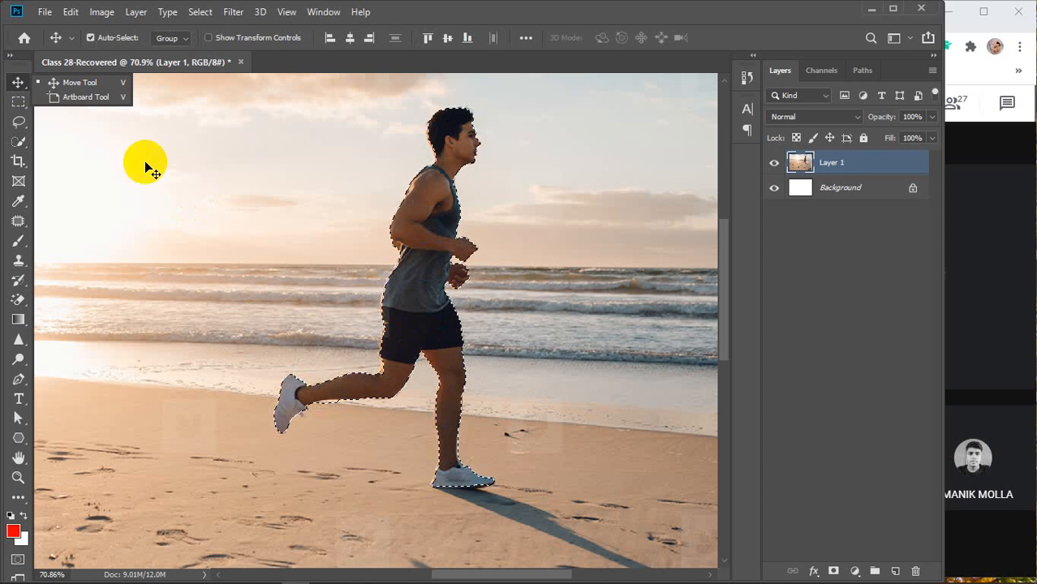
{"action": "left_click", "coordinate": [199, 13]}
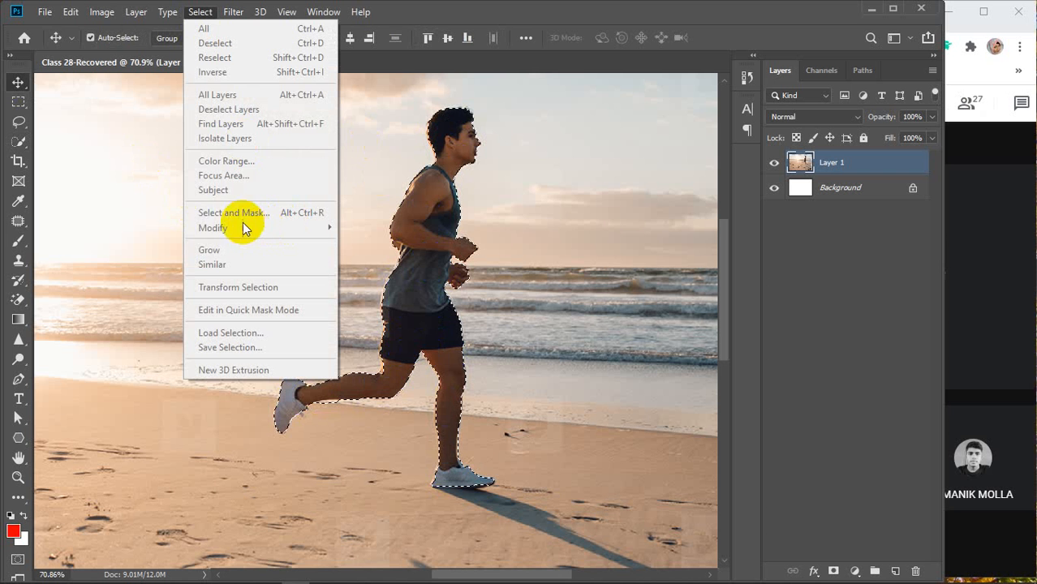
{"action": "left_click", "coordinate": [413, 224]}
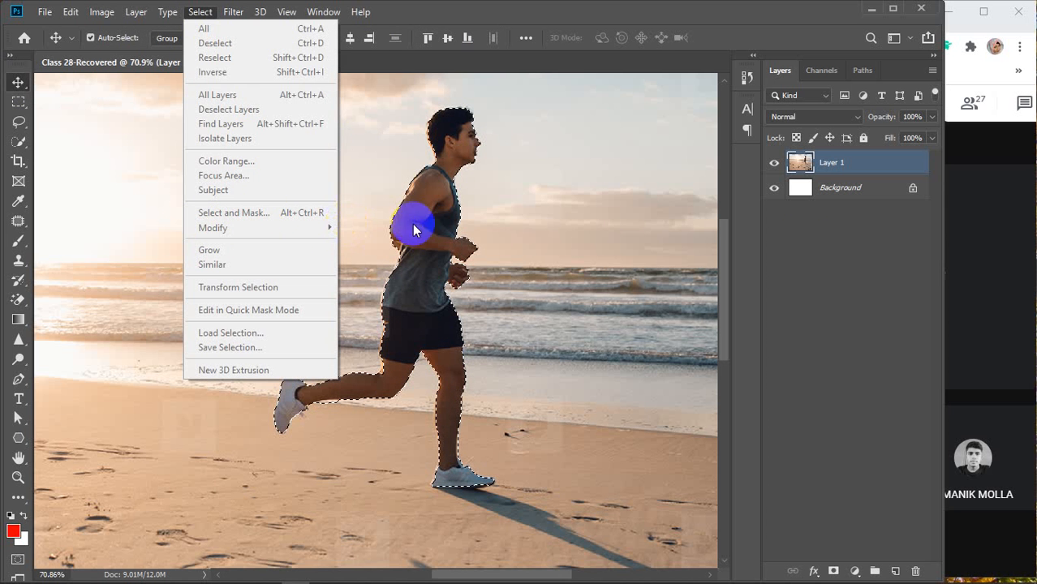
{"action": "left_click", "coordinate": [929, 172]}
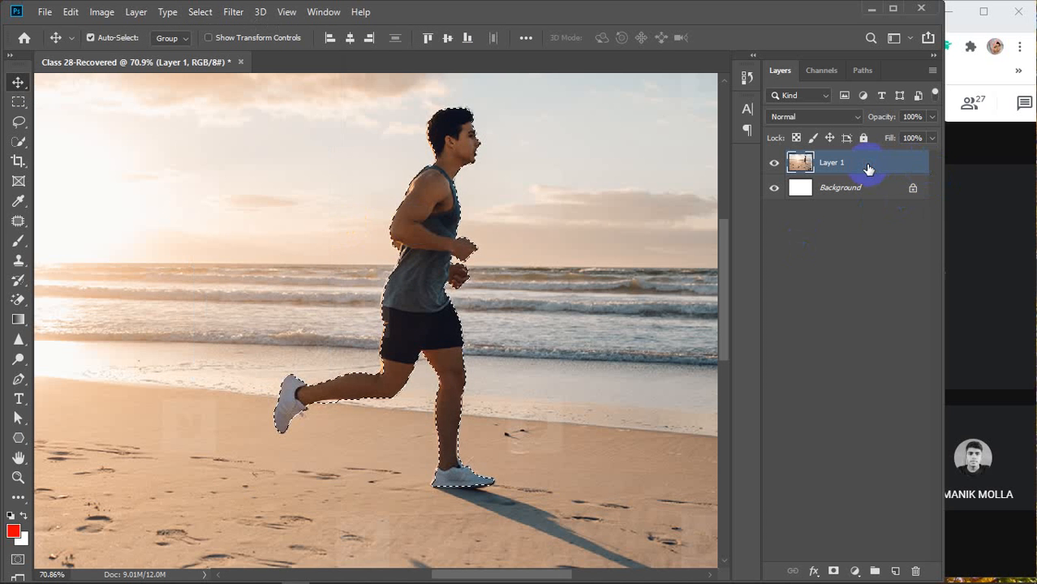
{"action": "scroll", "coordinate": [509, 248], "scroll_direction": "down", "scroll_amount": 1}
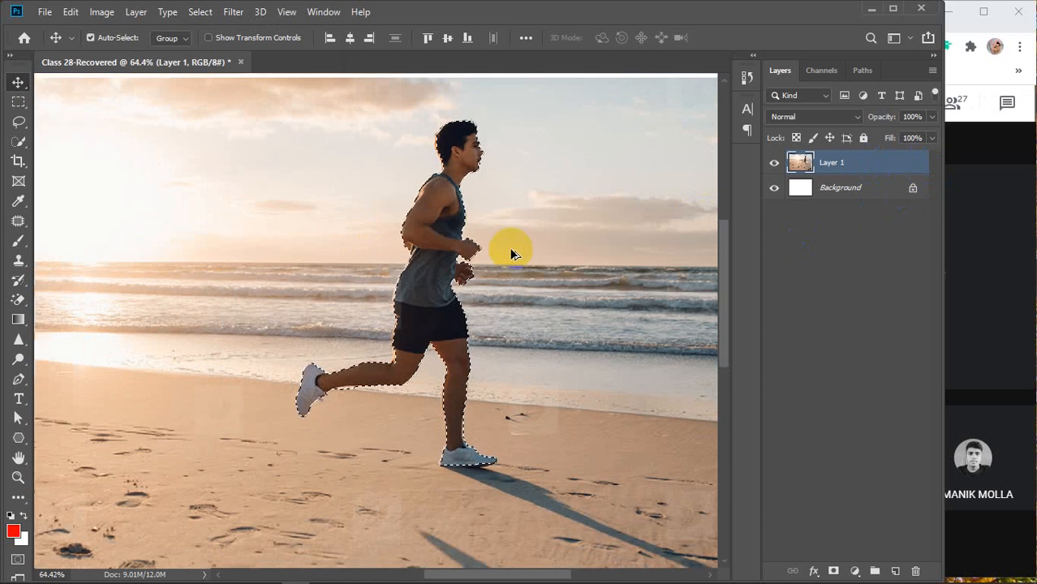
{"action": "scroll", "coordinate": [511, 254], "scroll_direction": "down", "scroll_amount": 3}
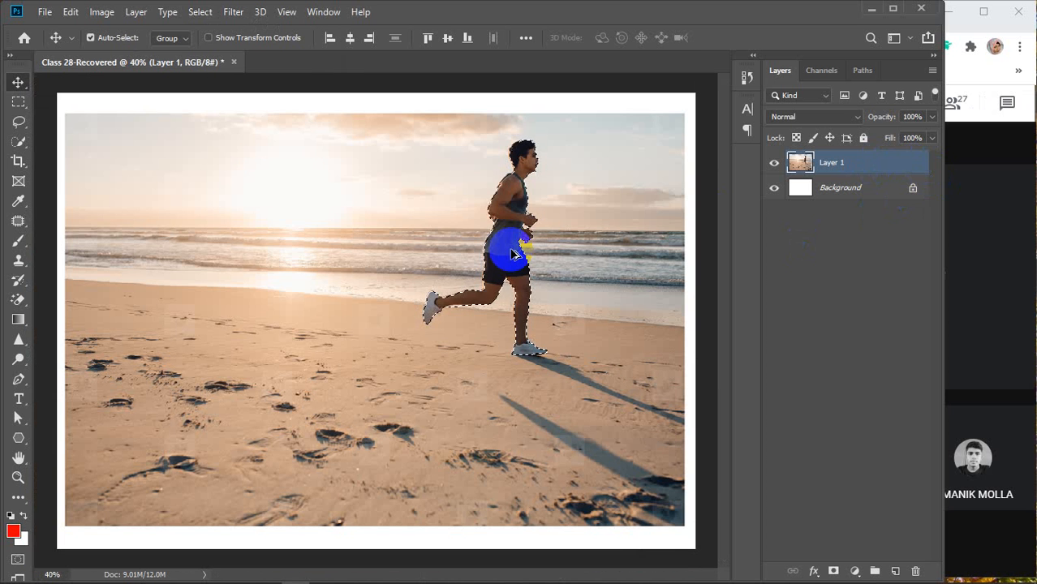
{"action": "left_click", "coordinate": [197, 14]}
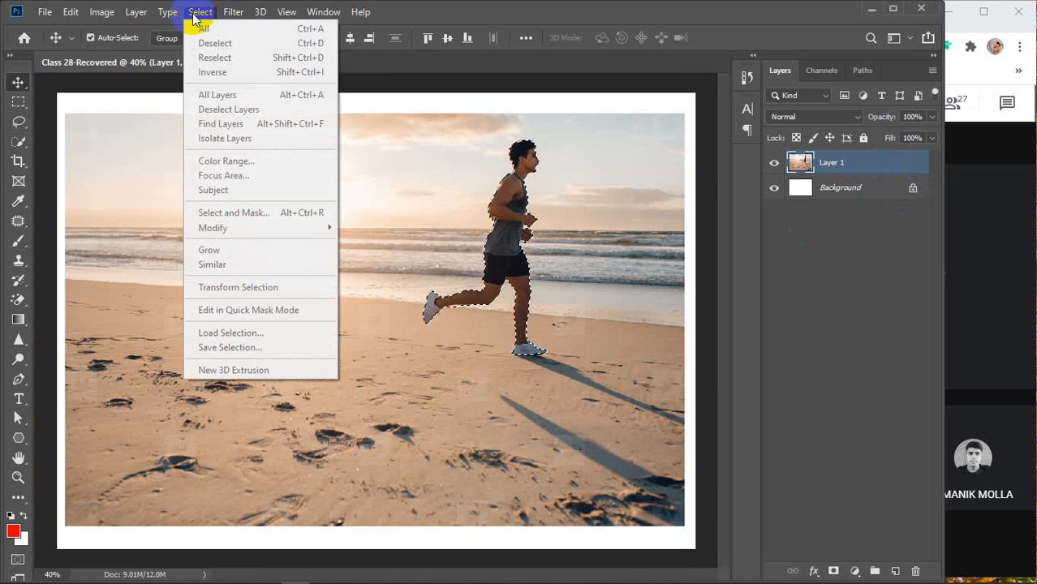
{"action": "left_click", "coordinate": [846, 163]}
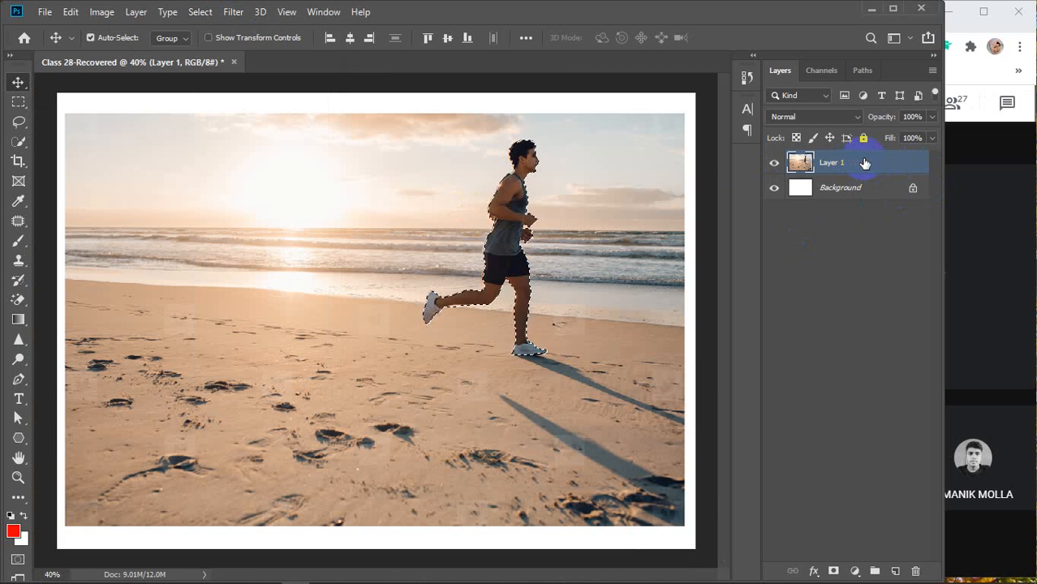
{"action": "right_click", "coordinate": [865, 165]}
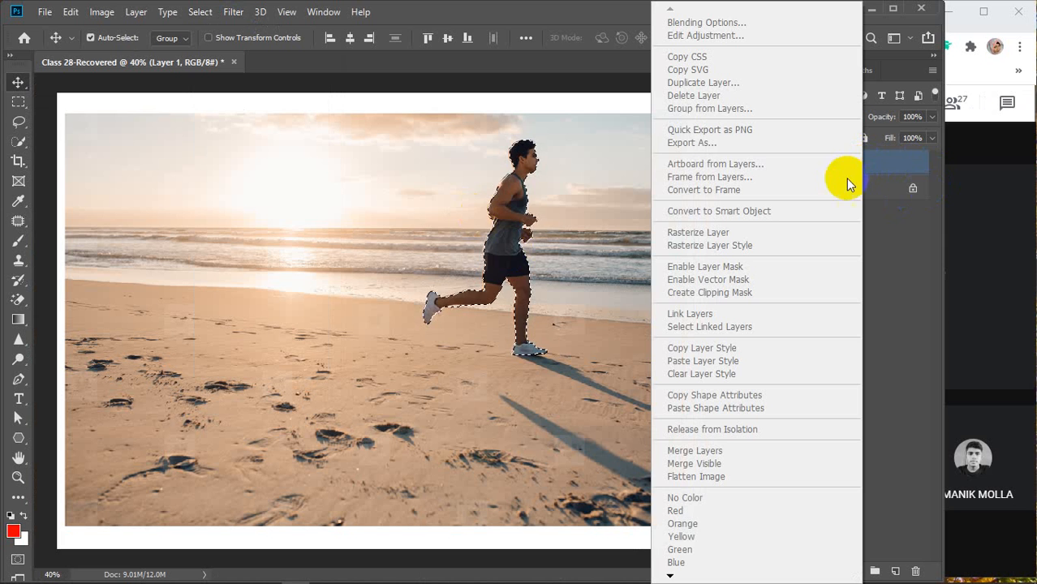
{"action": "left_click", "coordinate": [899, 166]}
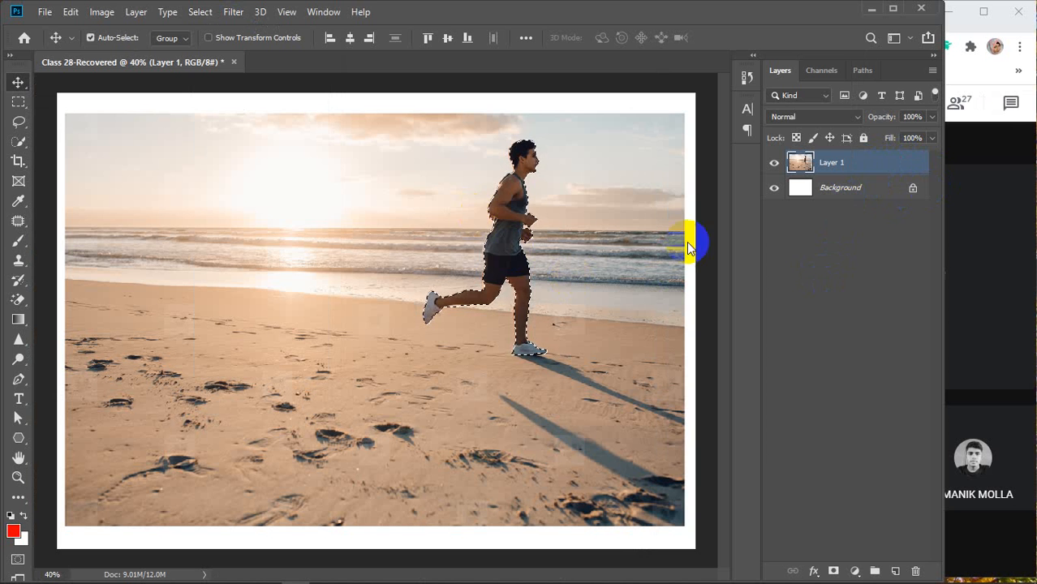
{"action": "right_click", "coordinate": [887, 169]}
{"action": "left_click", "coordinate": [496, 270]}
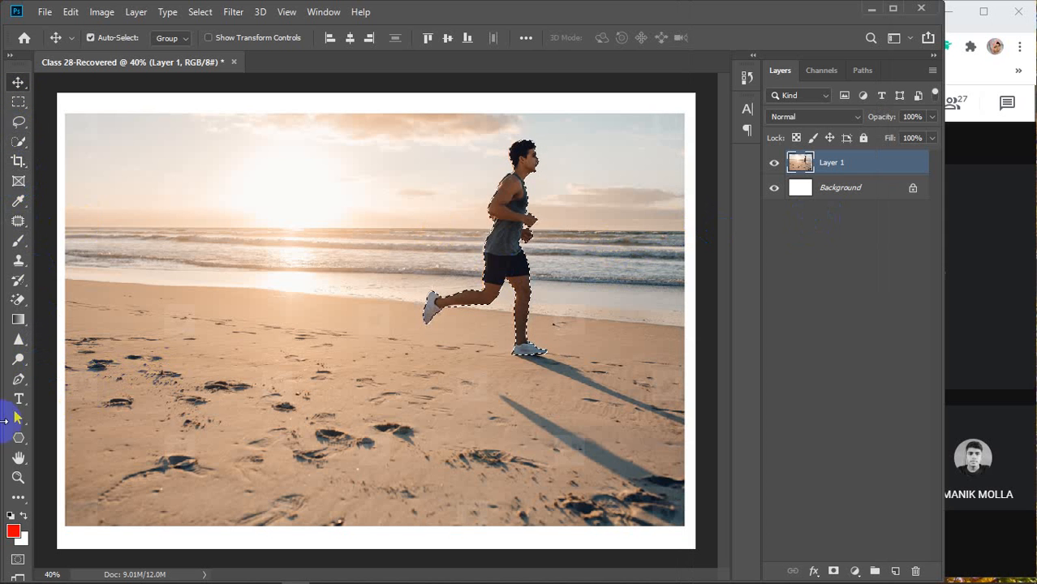
{"action": "left_click", "coordinate": [18, 438]}
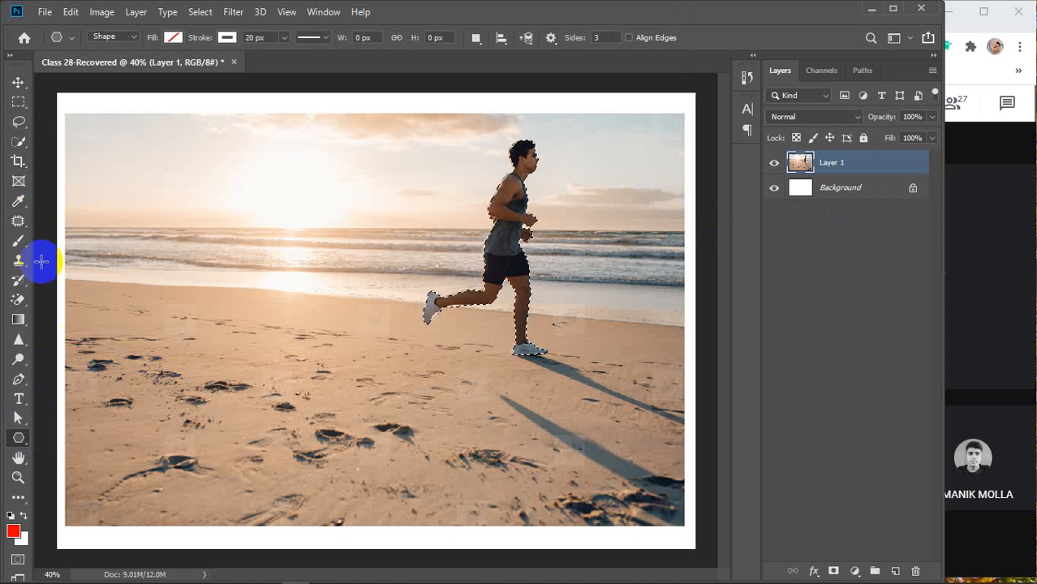
{"action": "left_click", "coordinate": [18, 82]}
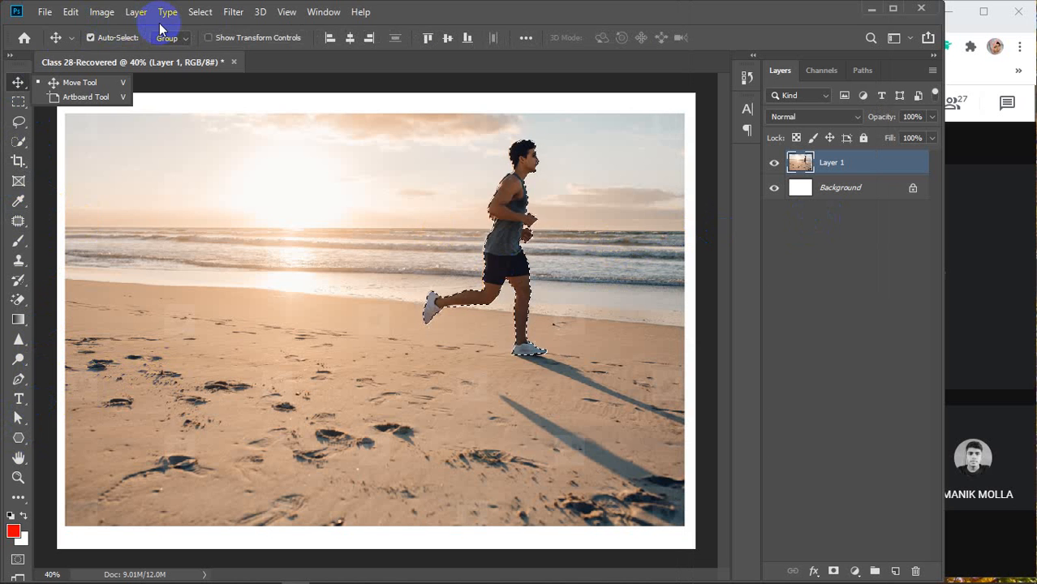
{"action": "left_click", "coordinate": [71, 13]}
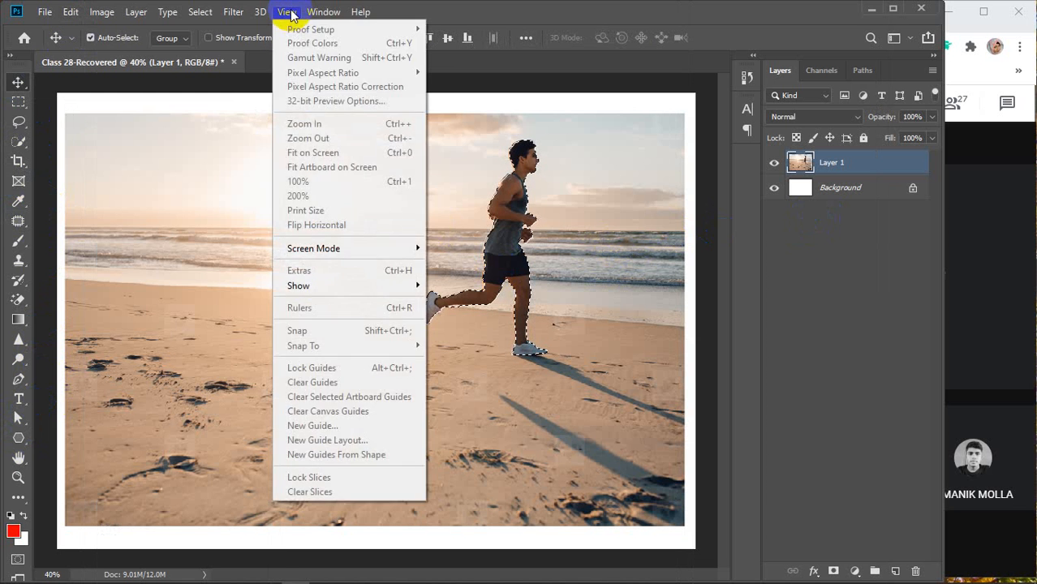
{"action": "left_click", "coordinate": [200, 11]}
{"action": "left_click", "coordinate": [200, 12]}
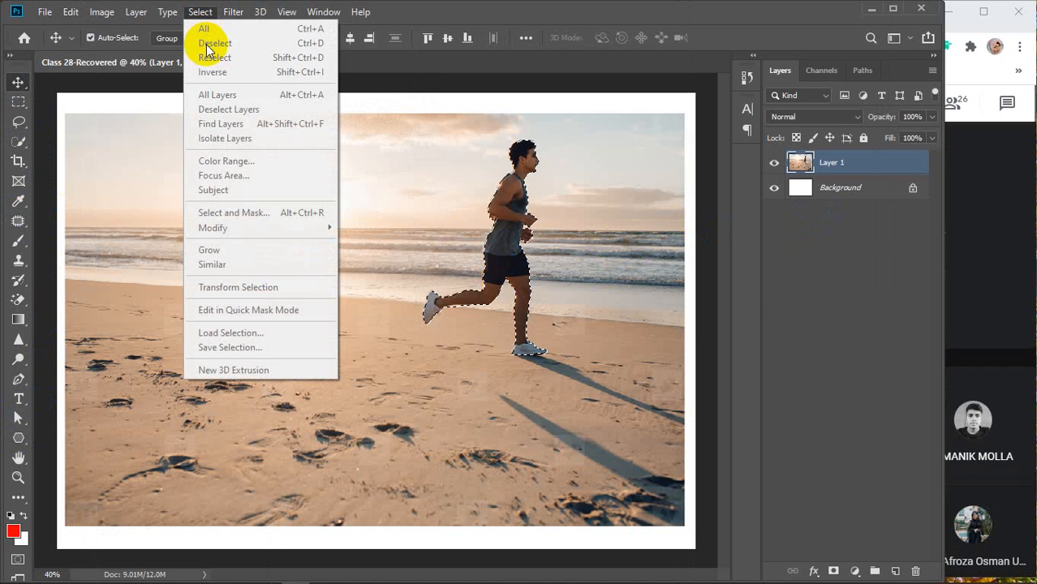
Quit Photoshop without saving the Class 28-Recovered document, relaunch it and make its window slightly narrower
{"action": "left_click", "coordinate": [919, 9]}
{"action": "left_click", "coordinate": [921, 8]}
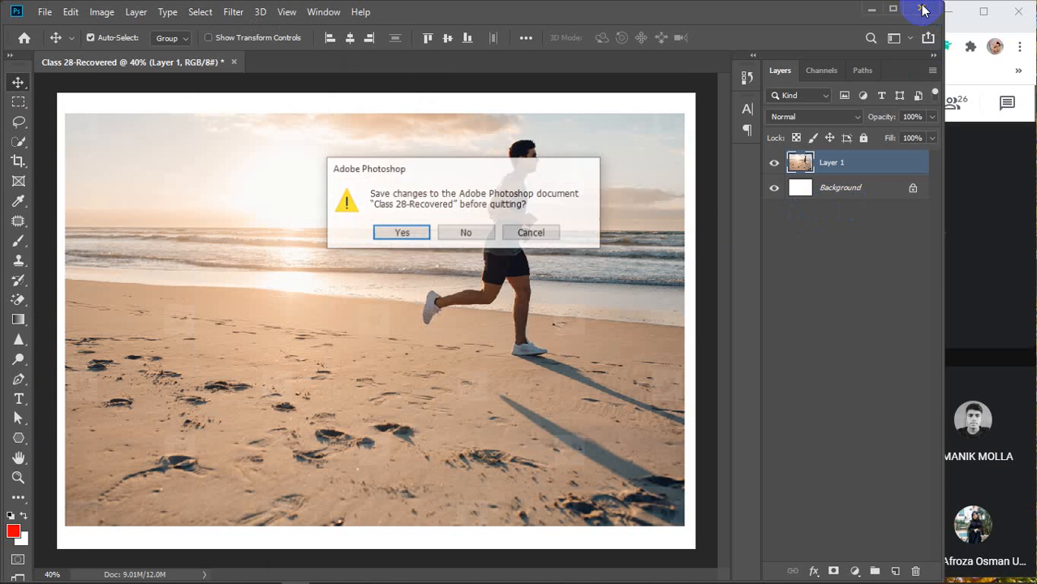
{"action": "left_click", "coordinate": [465, 236]}
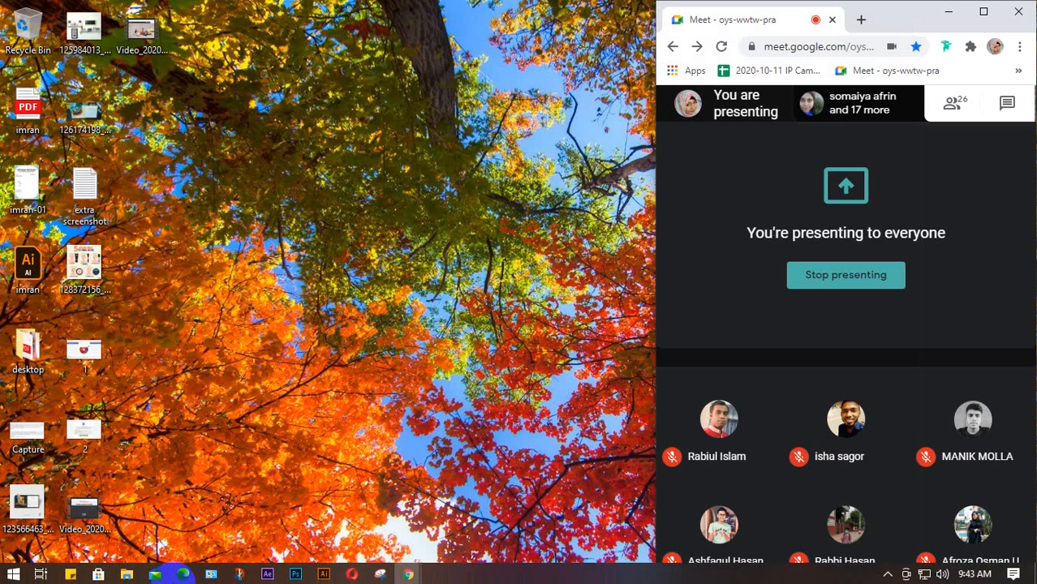
{"action": "left_click", "coordinate": [296, 574]}
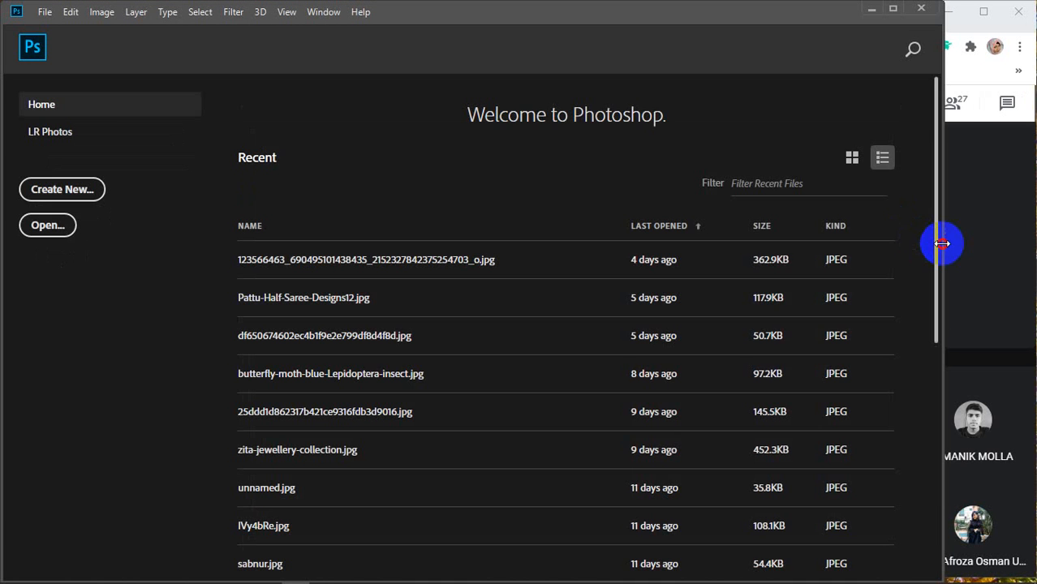
{"action": "left_click_drag", "start_coordinate": [942, 243], "coordinate": [896, 257]}
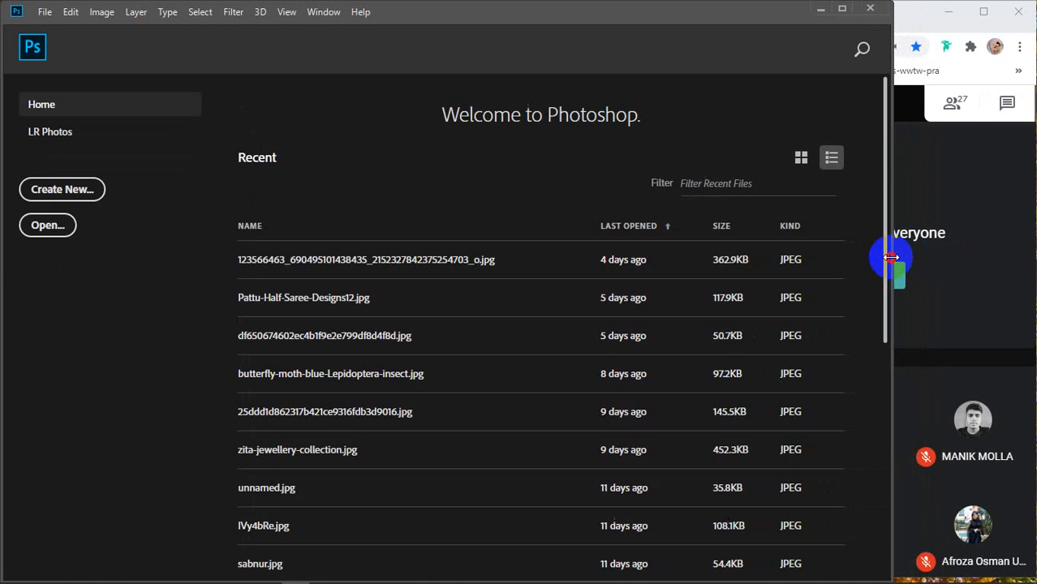
Create a new 7 x 5 inch RGB document named "class 28" at 300 pixels/inch with a white background
{"action": "left_click", "coordinate": [50, 190]}
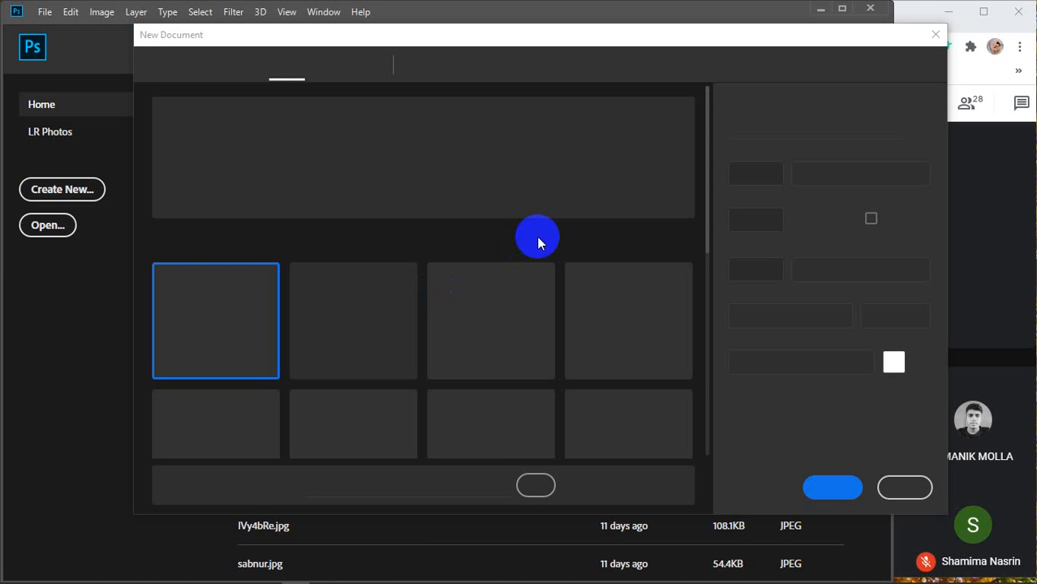
{"action": "left_click_drag", "start_coordinate": [799, 132], "coordinate": [731, 129]}
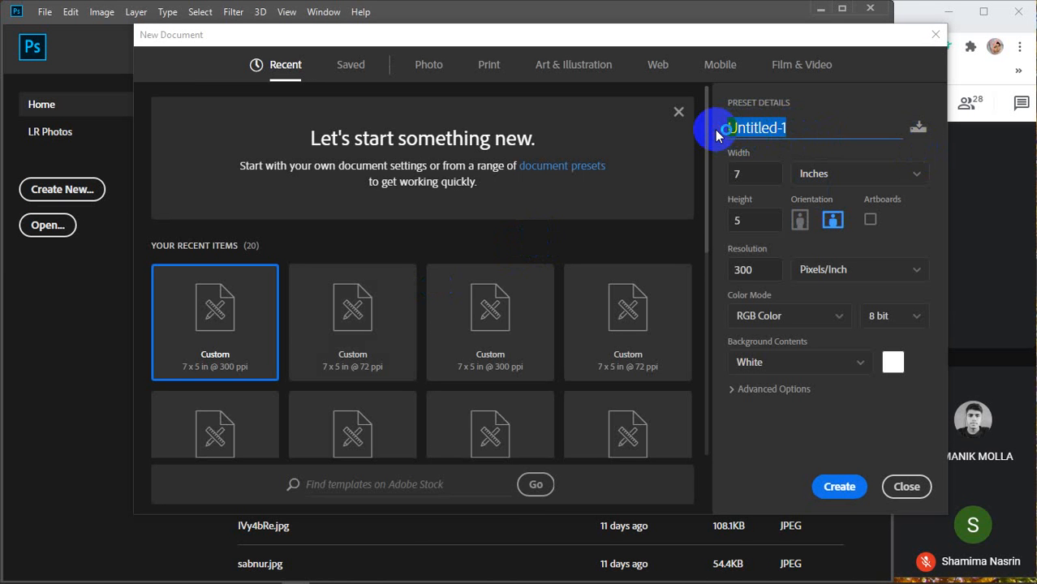
{"action": "key", "text": "BackSpace"}
{"action": "type", "text": "class "}
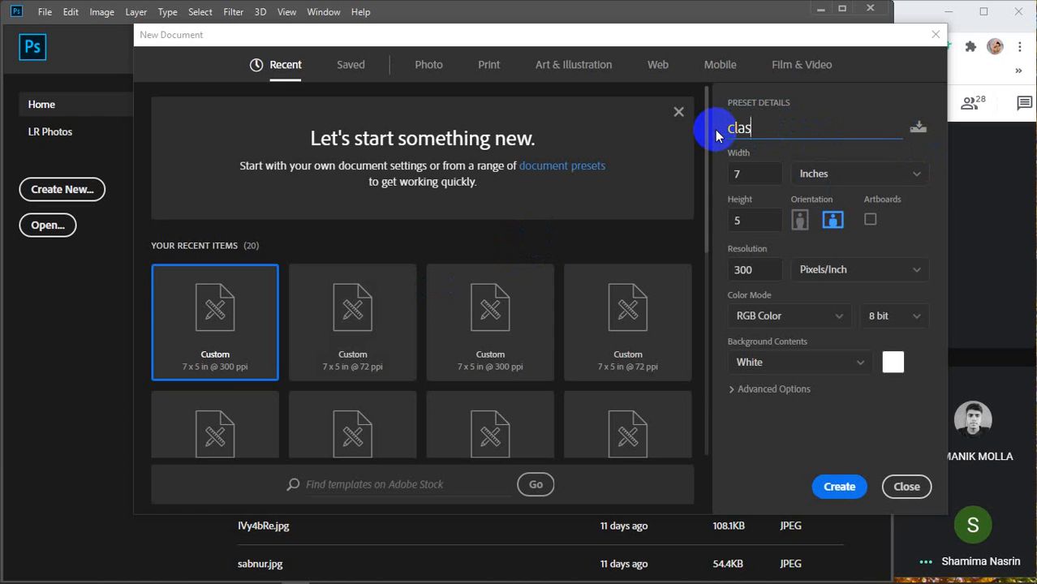
{"action": "type", "text": "28"}
{"action": "left_click", "coordinate": [836, 487]}
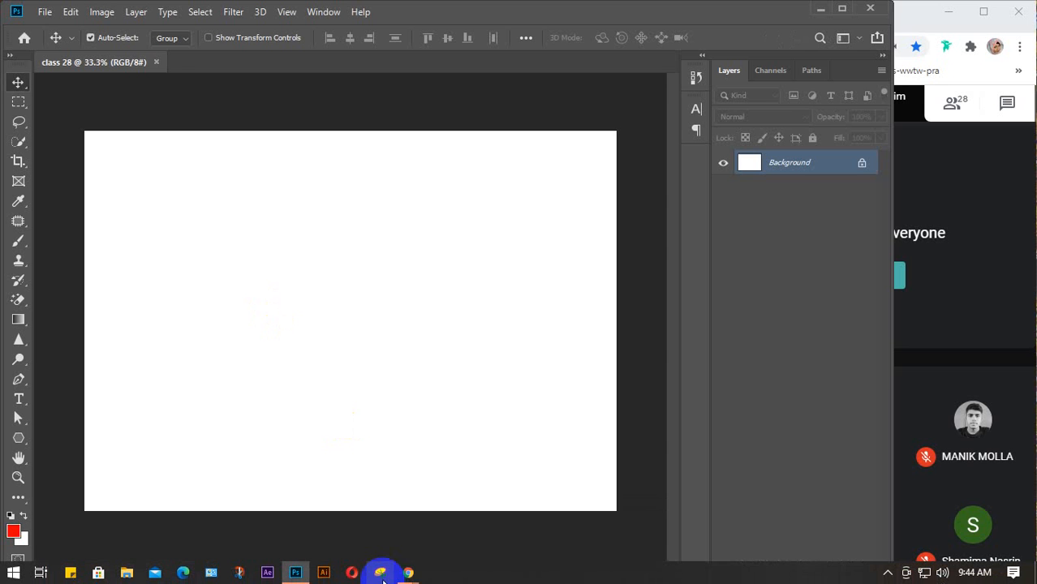
Switch to the Chrome window with the "man running in sea beach" results and copy the previewed image of the running man
{"action": "mouse_move", "coordinate": [414, 575]}
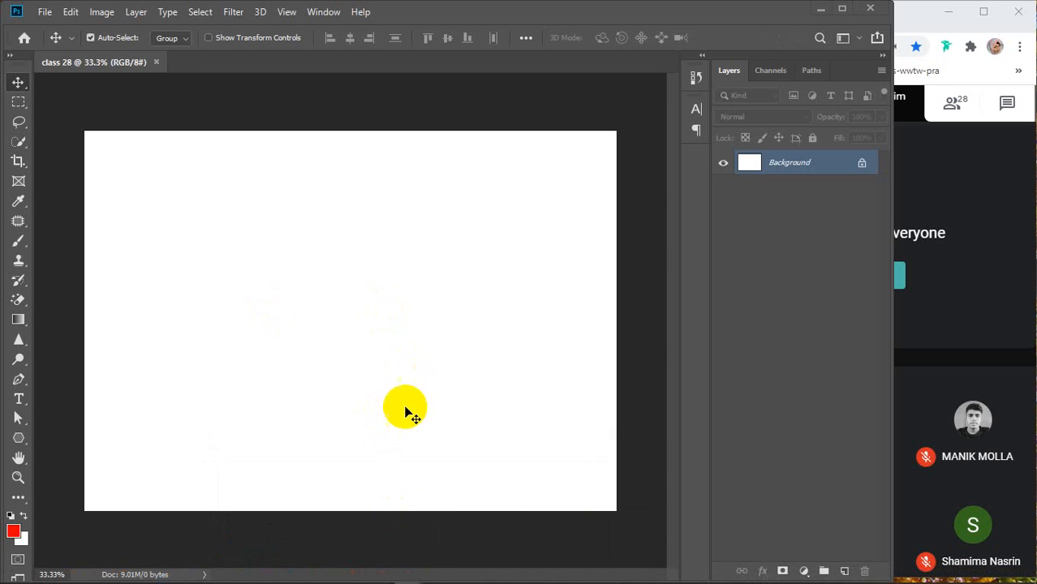
{"action": "left_click", "coordinate": [410, 574]}
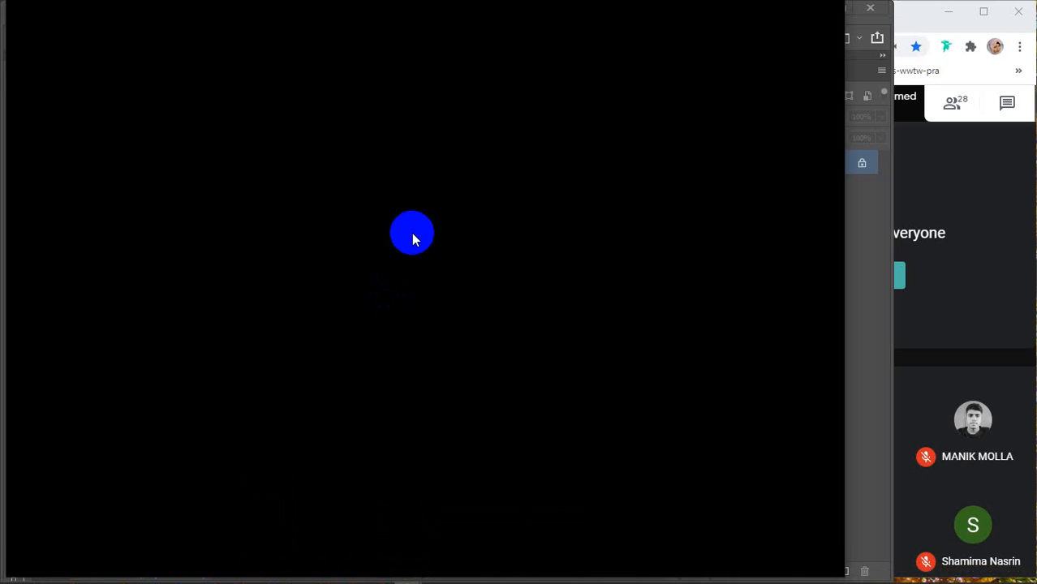
{"action": "left_click", "coordinate": [408, 236]}
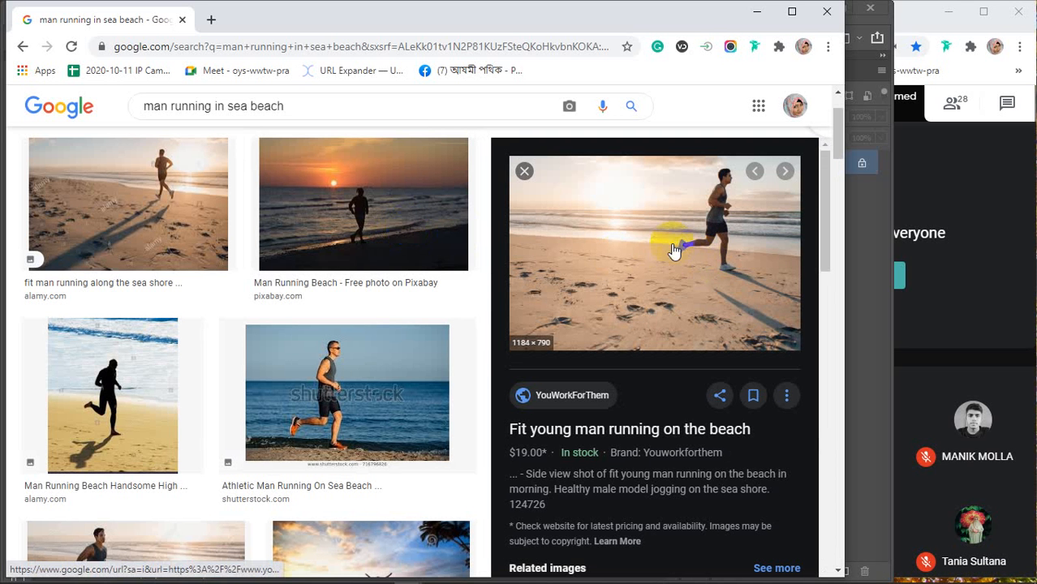
{"action": "right_click", "coordinate": [632, 221]}
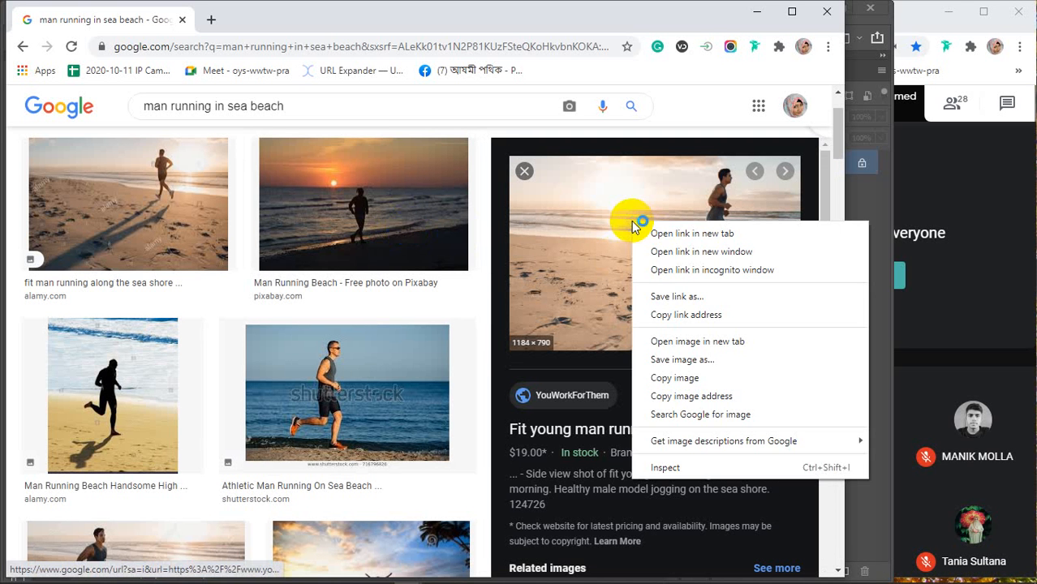
{"action": "left_click", "coordinate": [676, 378]}
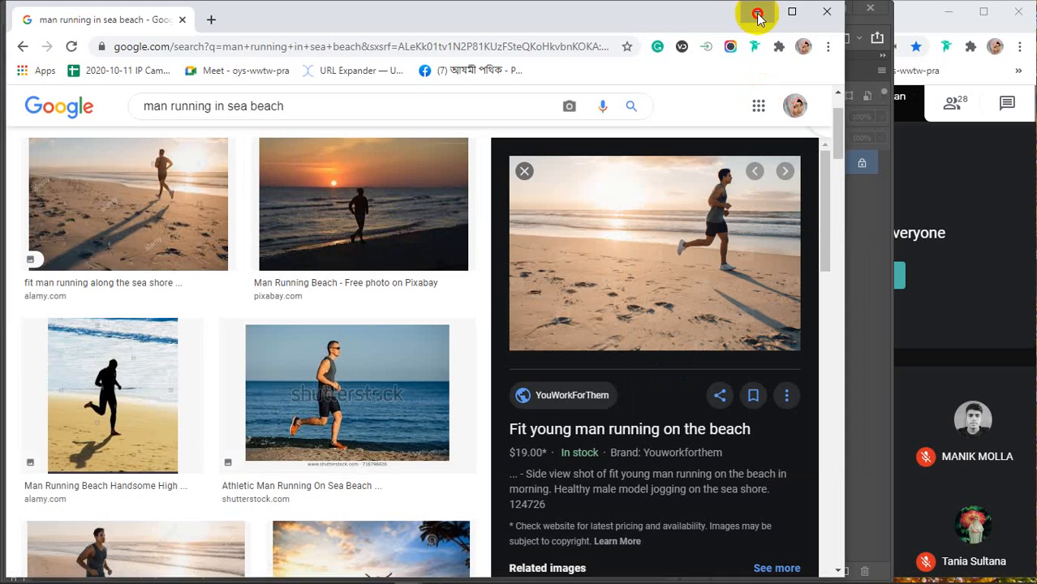
Return to Photoshop, paste the copied beach photo into the class 28 document and scale it up to fill the canvas width
{"action": "left_click", "coordinate": [754, 12]}
{"action": "key", "text": "ctrl+v"}
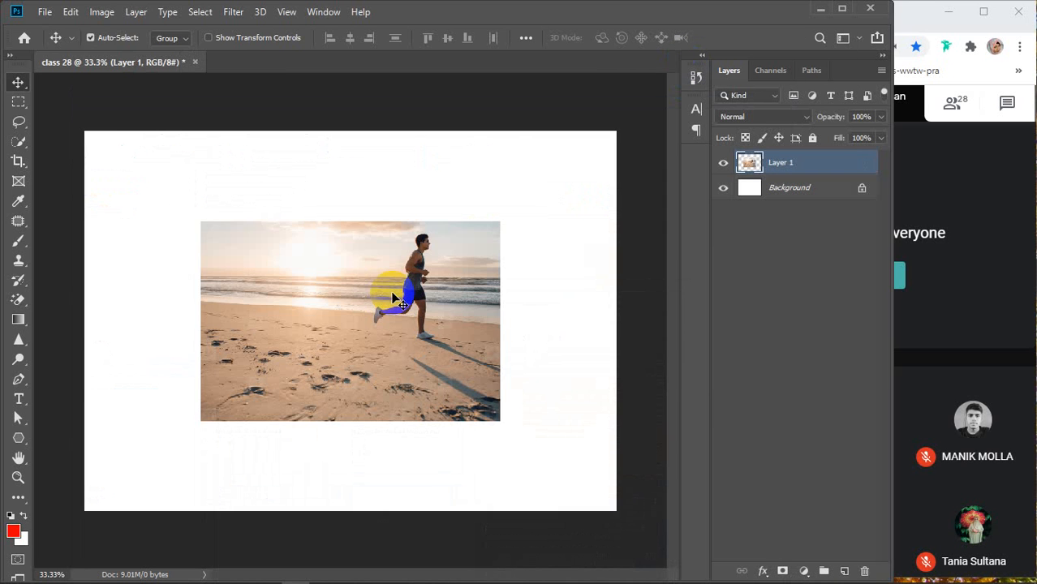
{"action": "key", "text": "ctrl+t"}
{"action": "left_click_drag", "start_coordinate": [191, 220], "coordinate": [87, 134]}
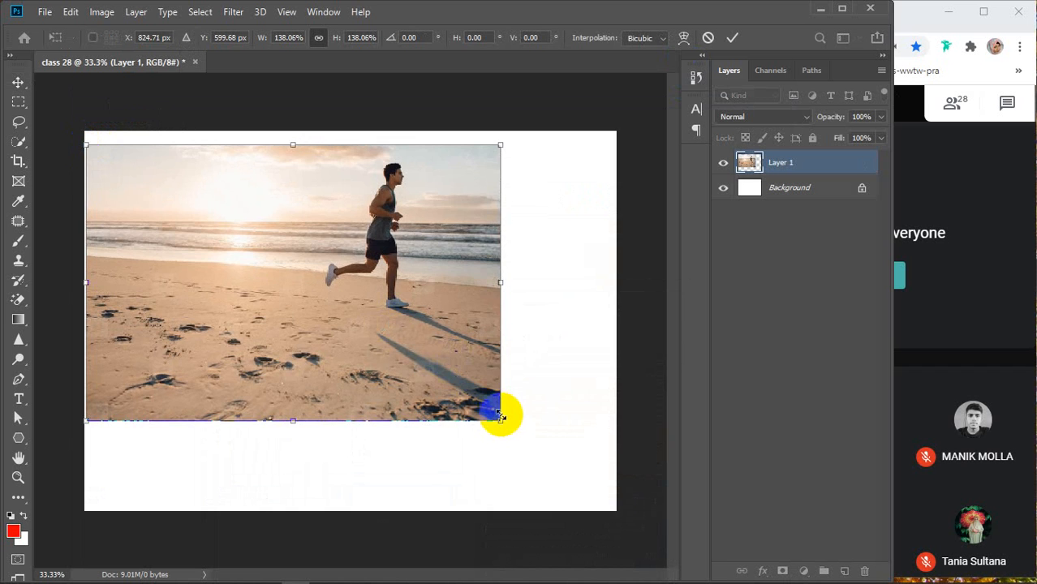
{"action": "left_click_drag", "start_coordinate": [501, 420], "coordinate": [604, 499]}
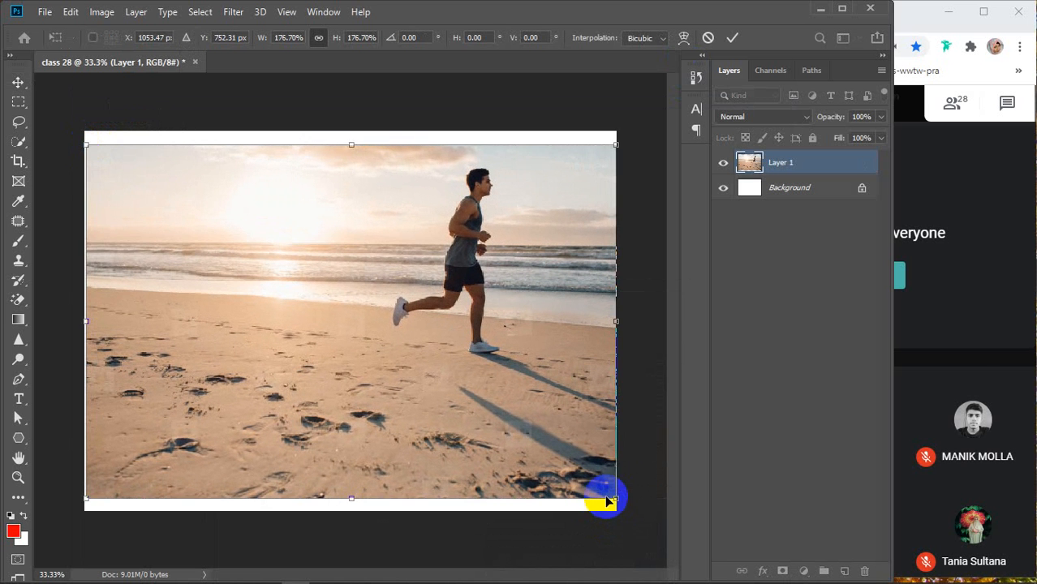
{"action": "key", "text": "Return"}
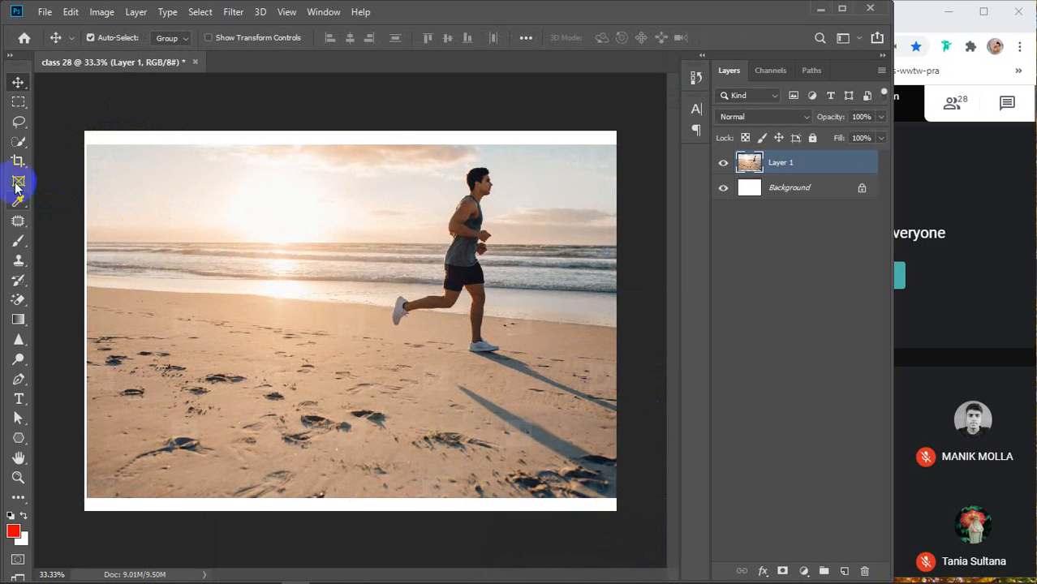
Select the running man on Layer 1 with the Quick Selection tool, including his arms, legs and shoes
{"action": "left_click", "coordinate": [15, 146]}
{"action": "mouse_move", "coordinate": [444, 232]}
{"action": "left_mouse_down"}
{"action": "mouse_move", "coordinate": [483, 214]}
{"action": "mouse_move", "coordinate": [479, 177]}
{"action": "mouse_move", "coordinate": [446, 297]}
{"action": "mouse_move", "coordinate": [398, 310]}
{"action": "left_mouse_up"}
{"action": "mouse_move", "coordinate": [475, 261]}
{"action": "left_mouse_down"}
{"action": "mouse_move", "coordinate": [478, 348]}
{"action": "mouse_move", "coordinate": [472, 324]}
{"action": "mouse_move", "coordinate": [501, 184]}
{"action": "mouse_move", "coordinate": [486, 227]}
{"action": "mouse_move", "coordinate": [476, 196]}
{"action": "mouse_move", "coordinate": [491, 267]}
{"action": "left_mouse_up"}
{"action": "scroll", "coordinate": [469, 321], "scroll_direction": "up", "scroll_amount": 5}
{"action": "scroll", "coordinate": [470, 321], "scroll_direction": "up", "scroll_amount": 3}
{"action": "left_click_drag", "start_coordinate": [358, 203], "coordinate": [360, 205]}
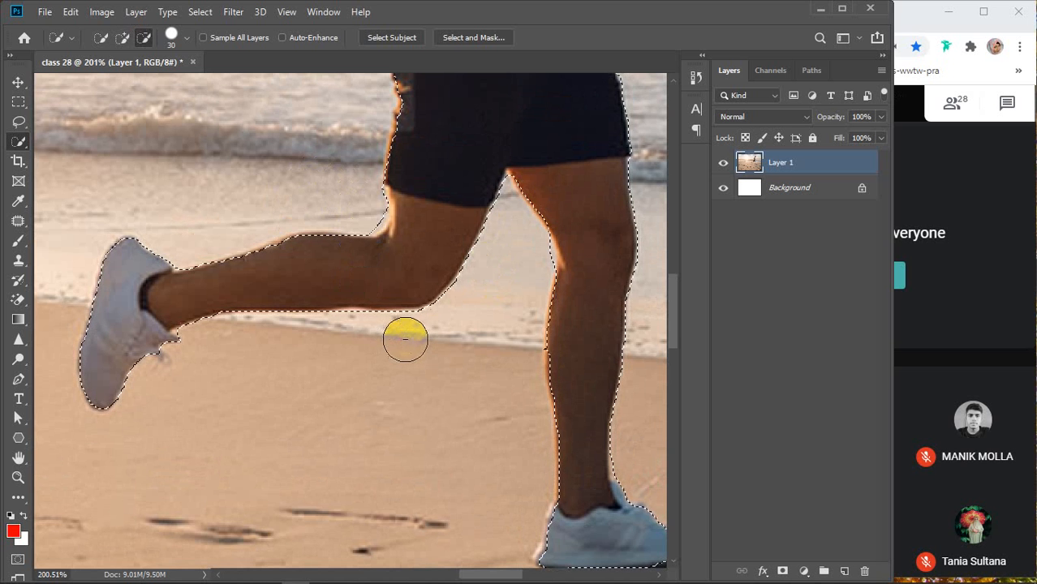
Refine the runner's selection by adding the shoulder edge and subtracting the sky in front of the neck
{"action": "left_click_drag", "start_coordinate": [424, 218], "coordinate": [296, 547]}
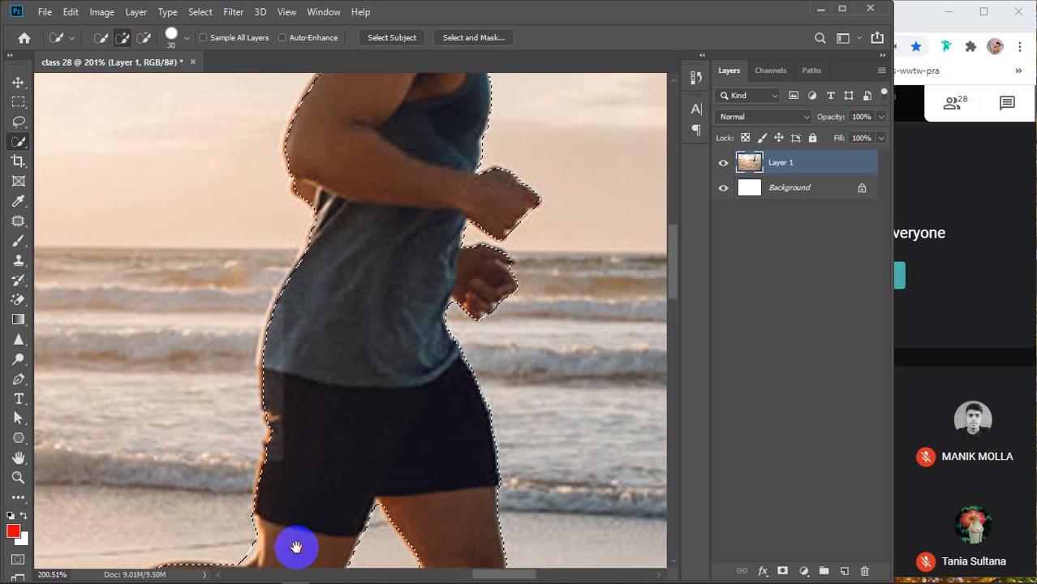
{"action": "left_click_drag", "start_coordinate": [372, 315], "coordinate": [325, 513]}
{"action": "left_click_drag", "start_coordinate": [379, 235], "coordinate": [370, 307]}
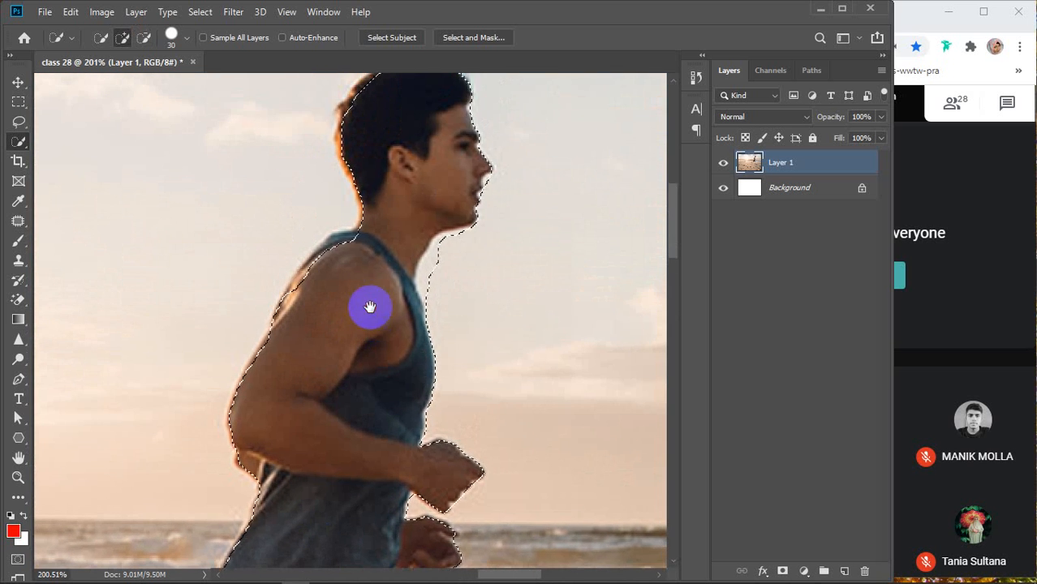
{"action": "left_click", "coordinate": [315, 287]}
{"action": "left_click", "coordinate": [451, 257], "text": "alt"}
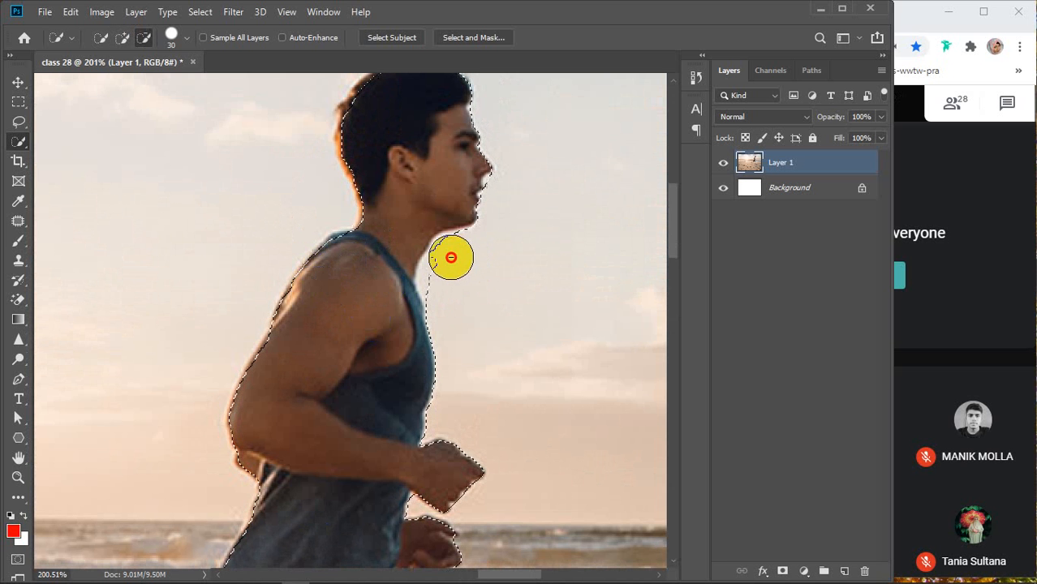
{"action": "key", "text": "alt"}
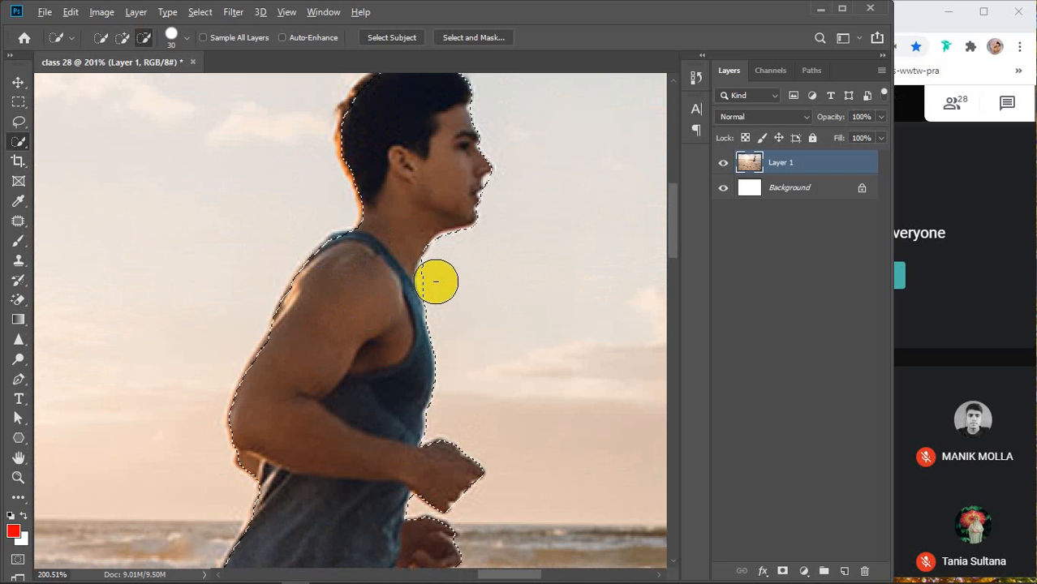
{"action": "mouse_move", "coordinate": [418, 229]}
{"action": "left_mouse_down"}
{"action": "mouse_move", "coordinate": [398, 206]}
{"action": "mouse_move", "coordinate": [378, 222]}
{"action": "mouse_move", "coordinate": [374, 251]}
{"action": "left_mouse_up"}
{"action": "scroll", "coordinate": [403, 275], "scroll_direction": "down", "scroll_amount": 5}
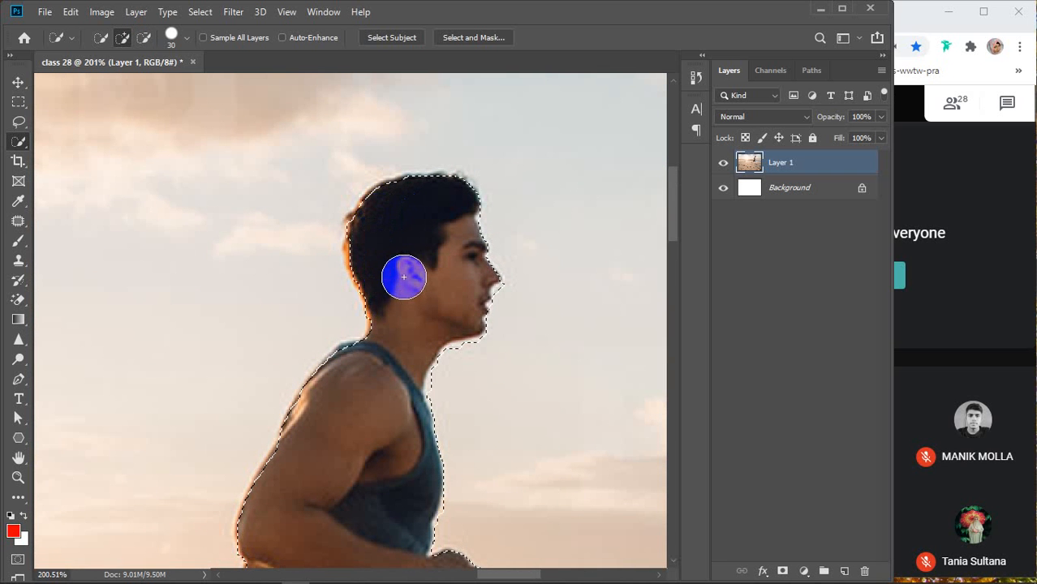
{"action": "scroll", "coordinate": [403, 275], "scroll_direction": "down", "scroll_amount": 6}
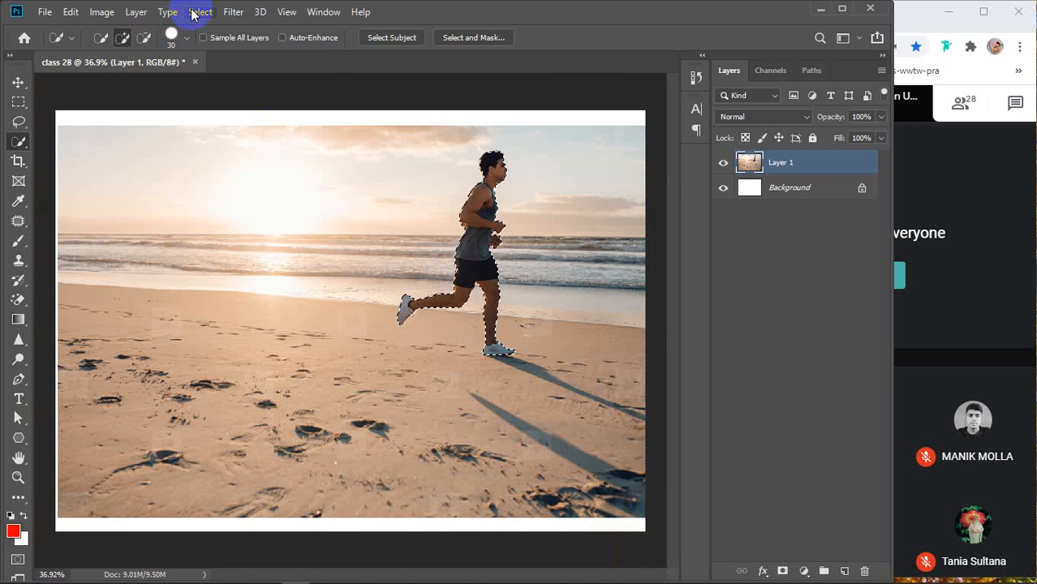
Expand the runner selection by 10 pixels and inspect the widened outline around the body
{"action": "left_click", "coordinate": [199, 11]}
{"action": "mouse_move", "coordinate": [234, 233]}
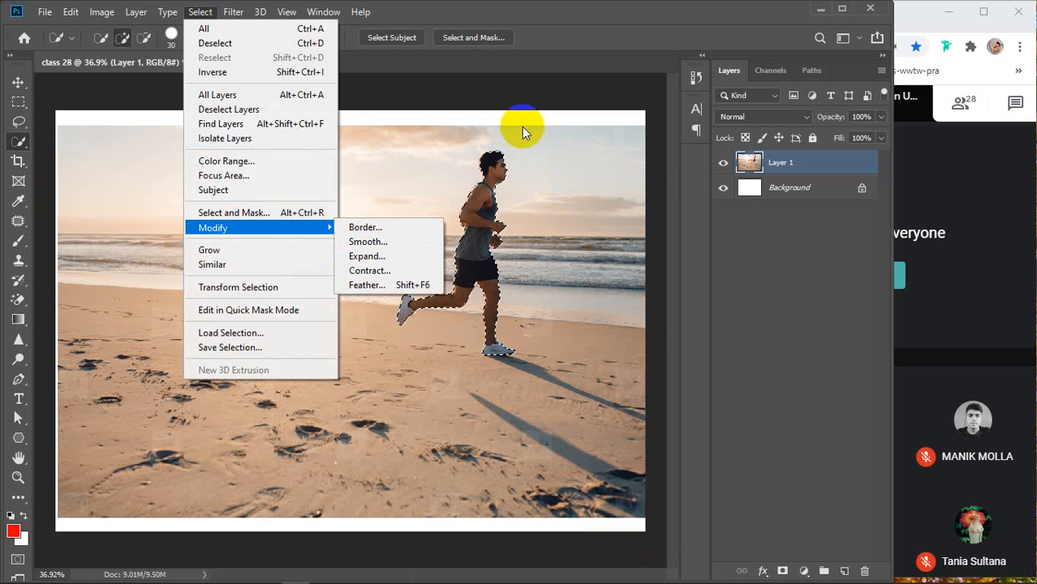
{"action": "left_click_drag", "start_coordinate": [495, 159], "coordinate": [500, 172]}
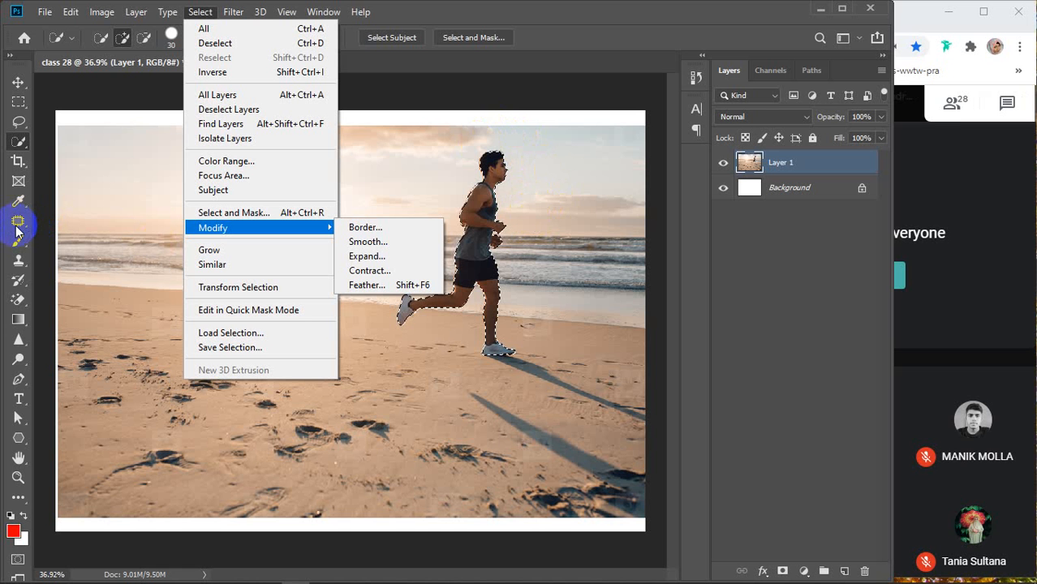
{"action": "left_click", "coordinate": [368, 256]}
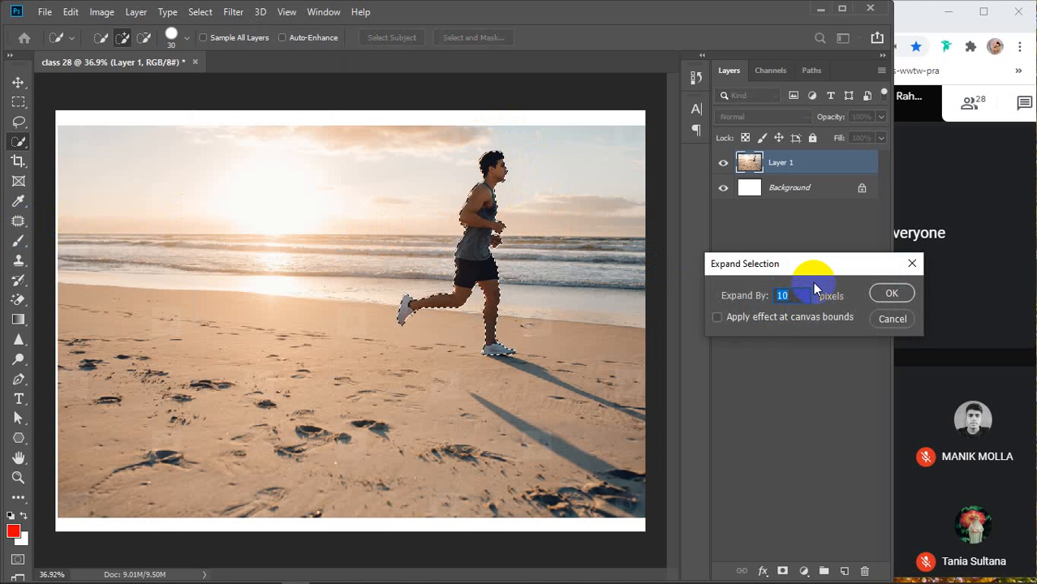
{"action": "key", "text": "Return"}
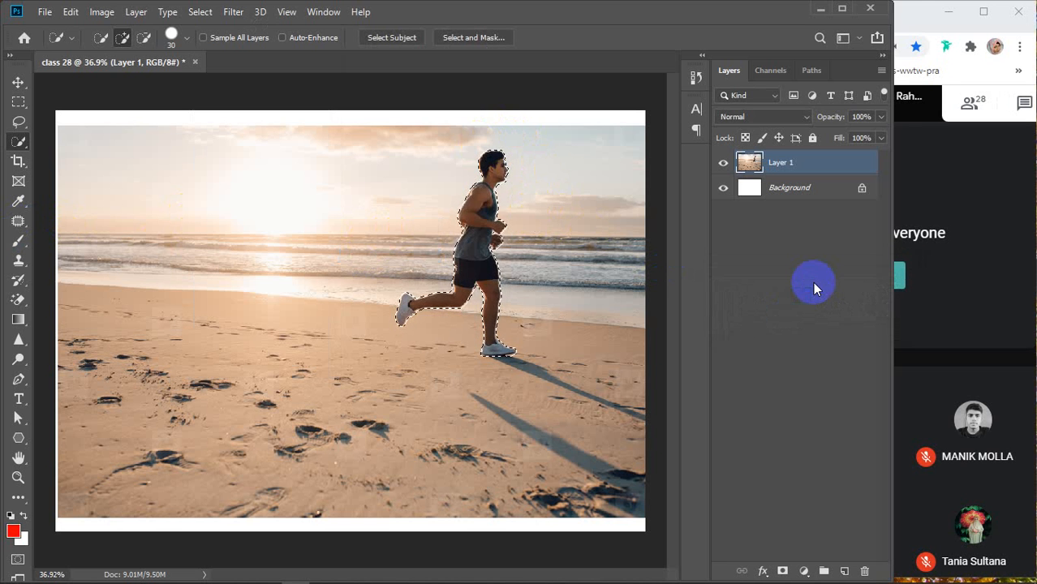
{"action": "scroll", "coordinate": [503, 231], "scroll_direction": "up", "scroll_amount": 5, "text": "alt"}
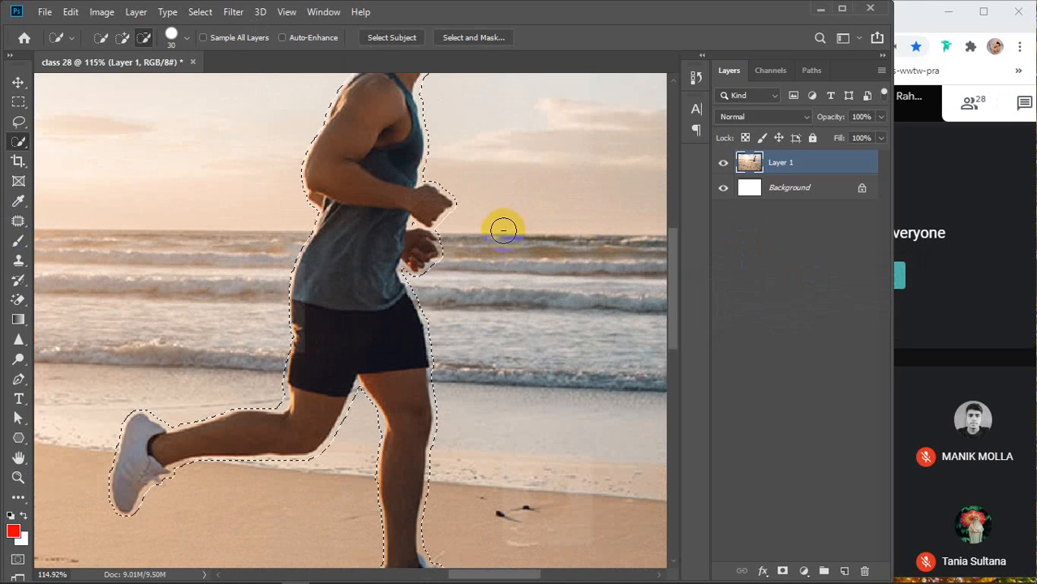
{"action": "scroll", "coordinate": [456, 204], "scroll_direction": "down", "scroll_amount": 7, "text": "alt"}
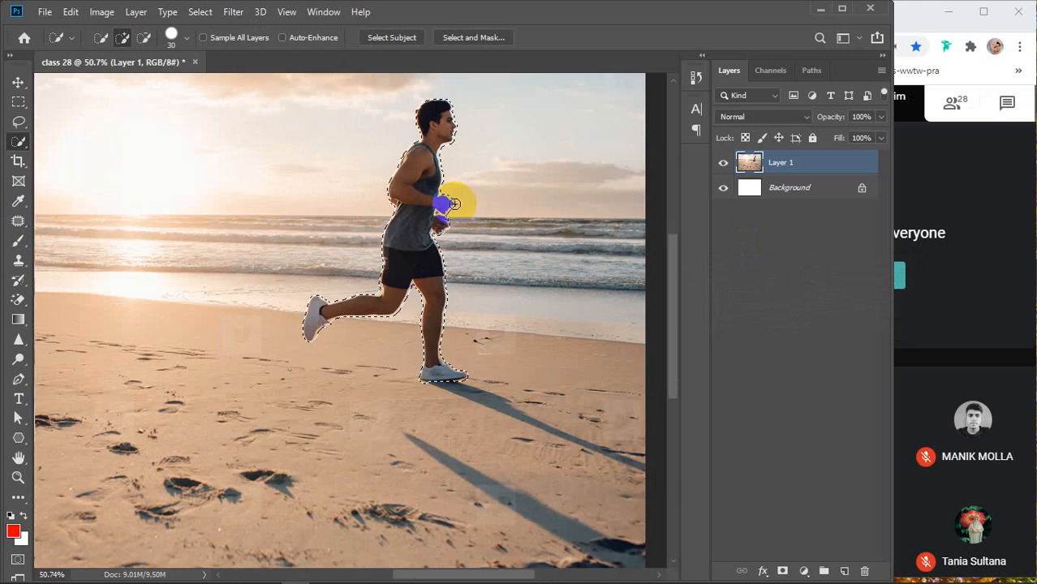
{"action": "scroll", "coordinate": [453, 204], "scroll_direction": "down", "scroll_amount": 2, "text": "alt"}
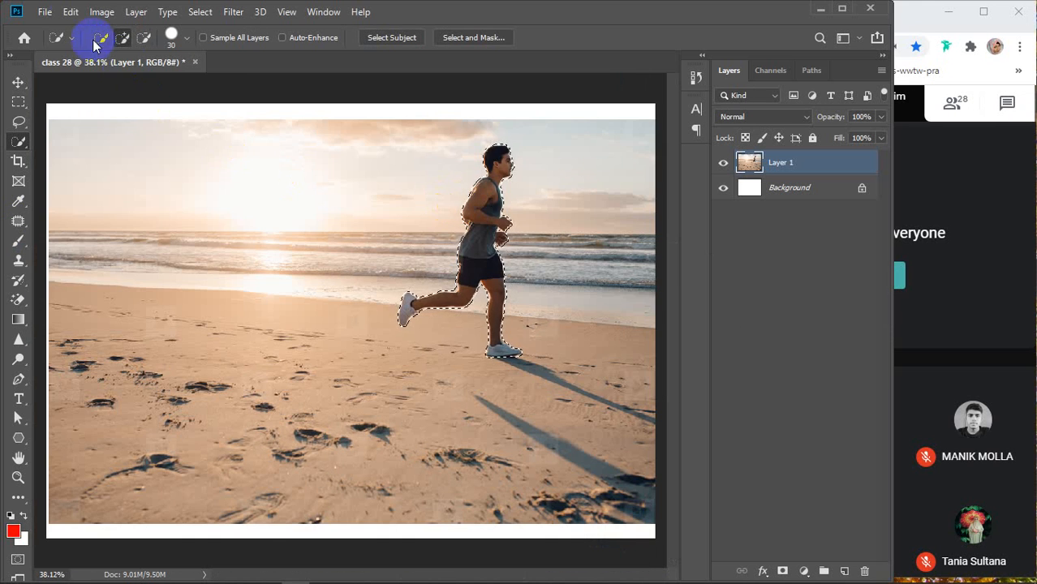
Fill the selected runner with Content-Aware using Color Adaptation, Normal mode and 100% opacity, and deselect
{"action": "left_click", "coordinate": [71, 12]}
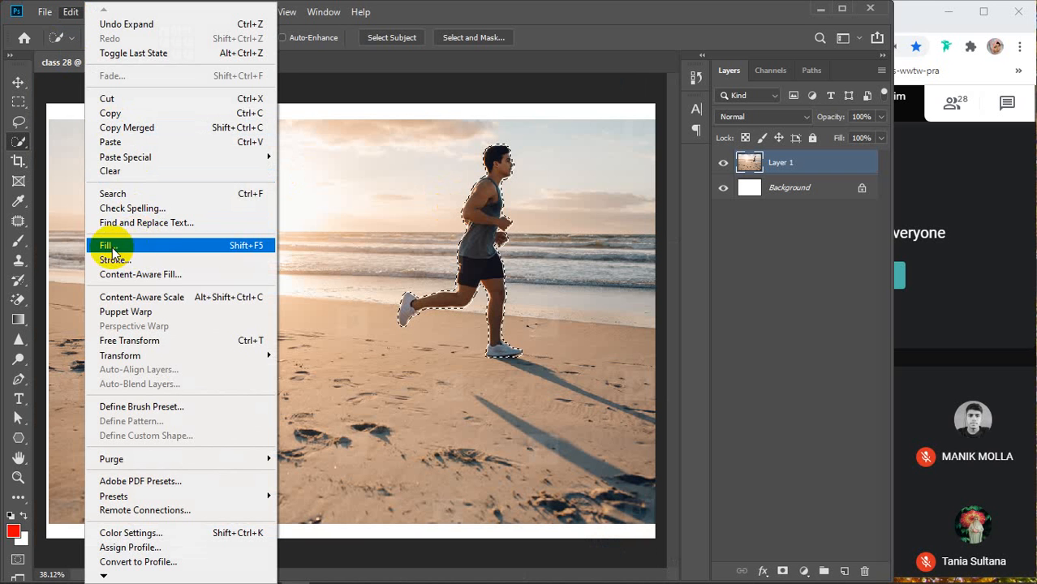
{"action": "left_click", "coordinate": [139, 245]}
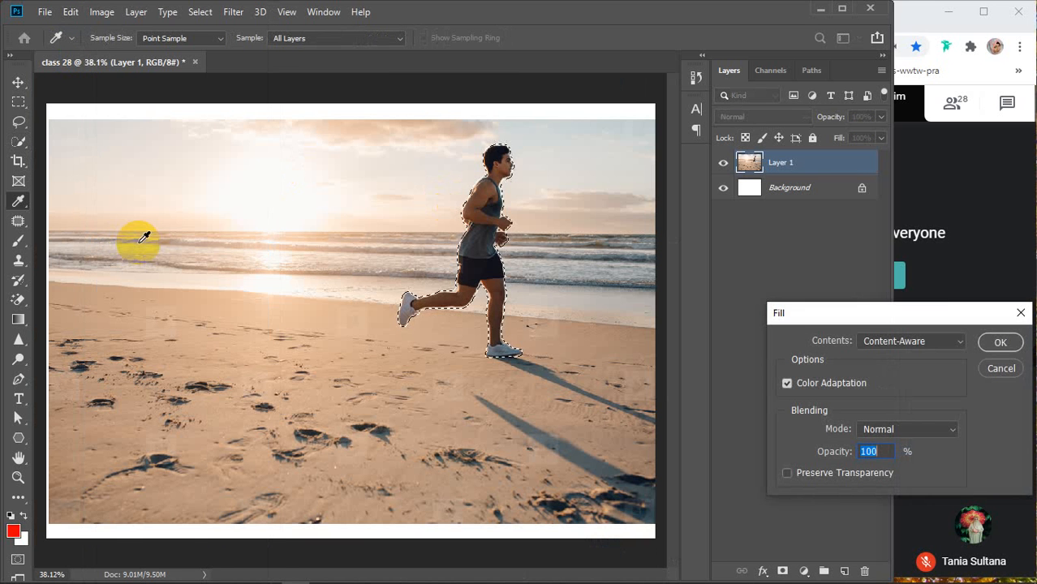
{"action": "left_click_drag", "start_coordinate": [926, 315], "coordinate": [262, 185]}
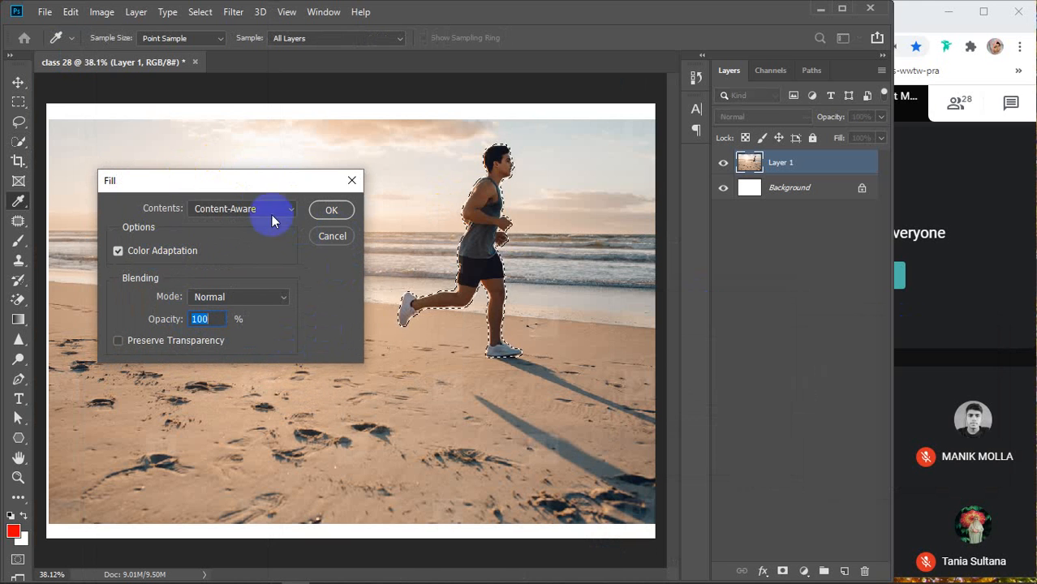
{"action": "left_click", "coordinate": [272, 209]}
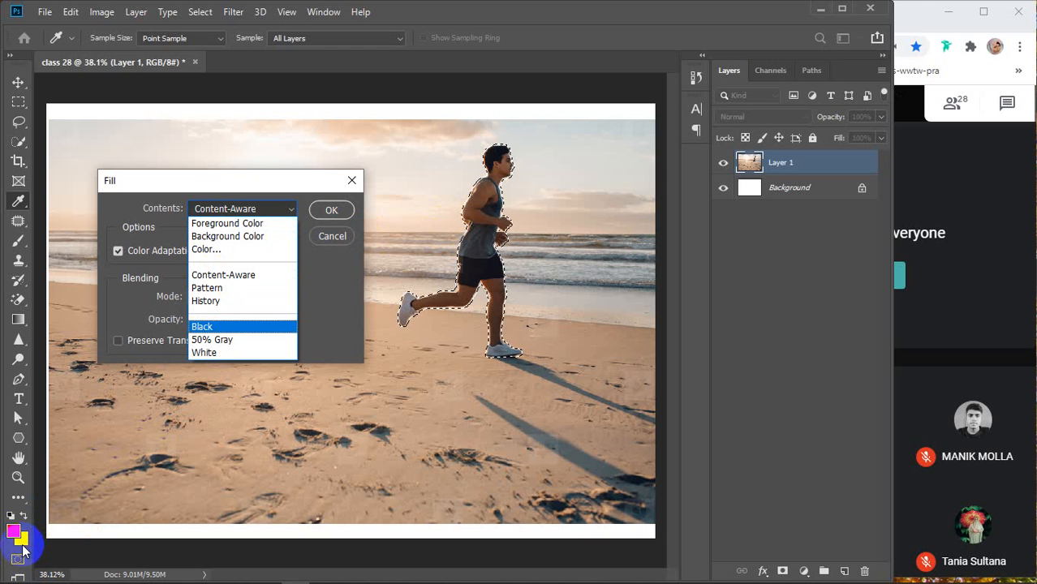
{"action": "left_click", "coordinate": [225, 276]}
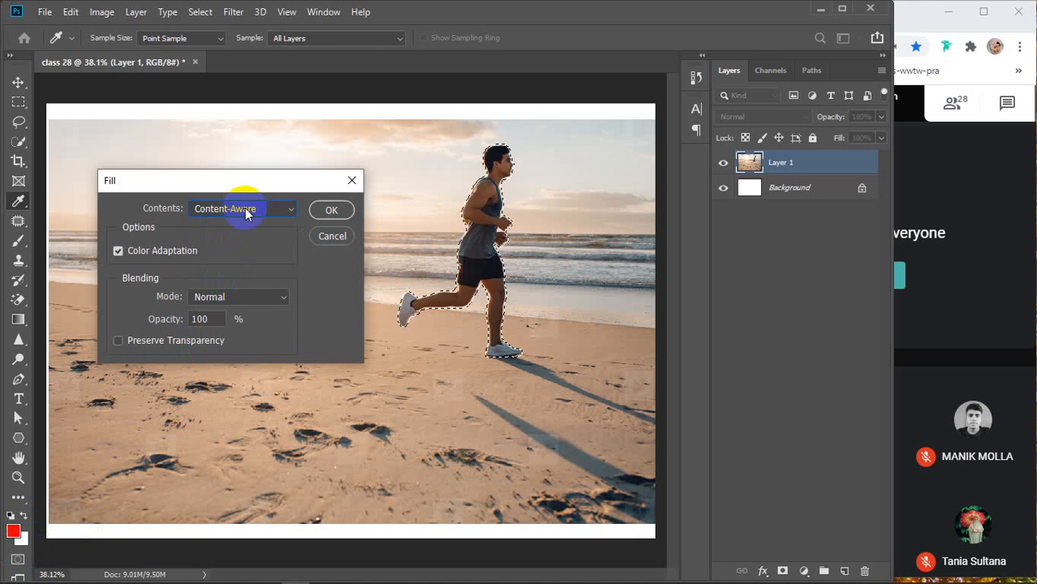
{"action": "double_click", "coordinate": [203, 319]}
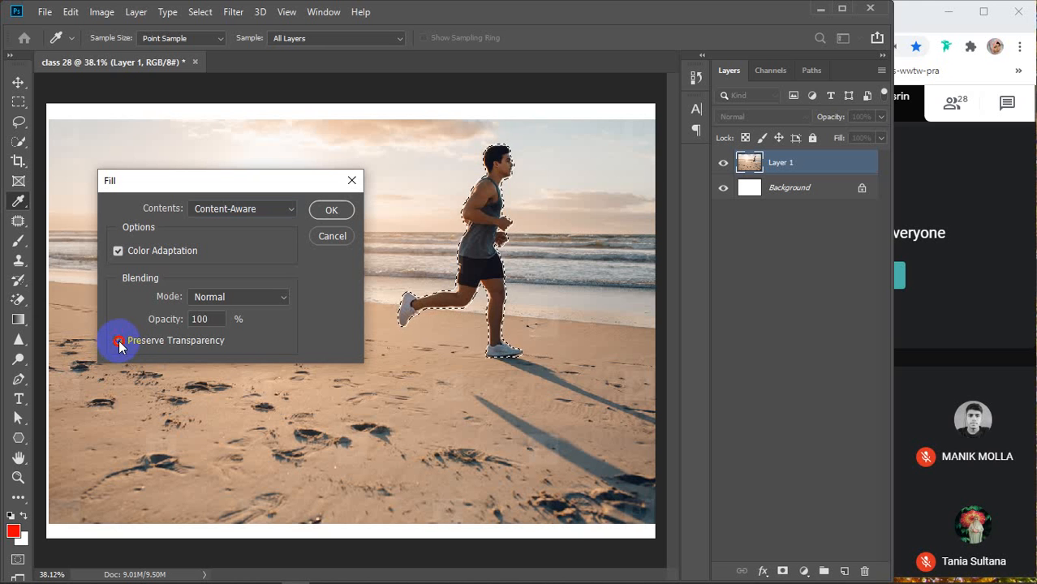
{"action": "left_click", "coordinate": [330, 211]}
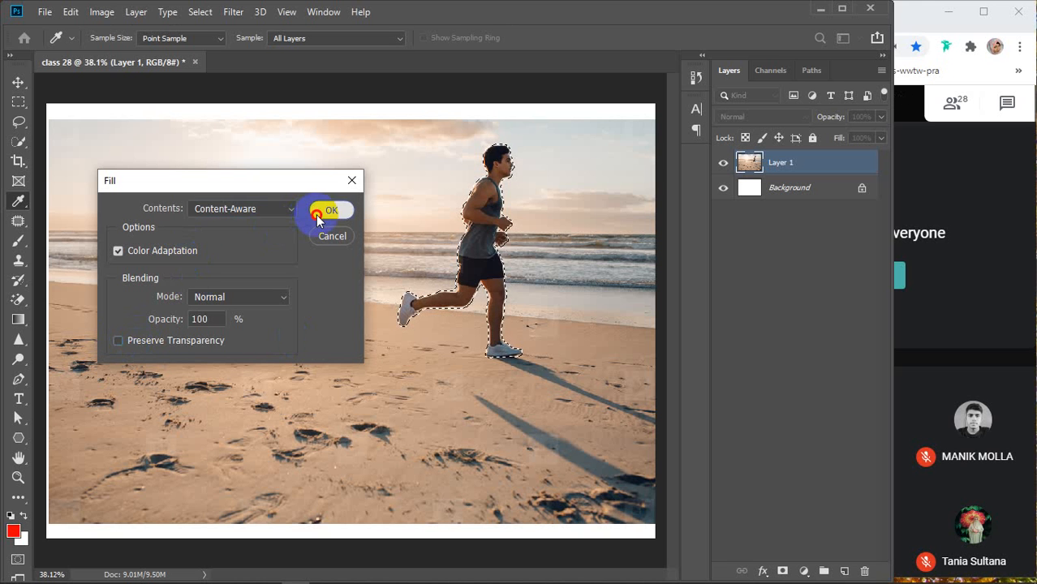
{"action": "key", "text": "w"}
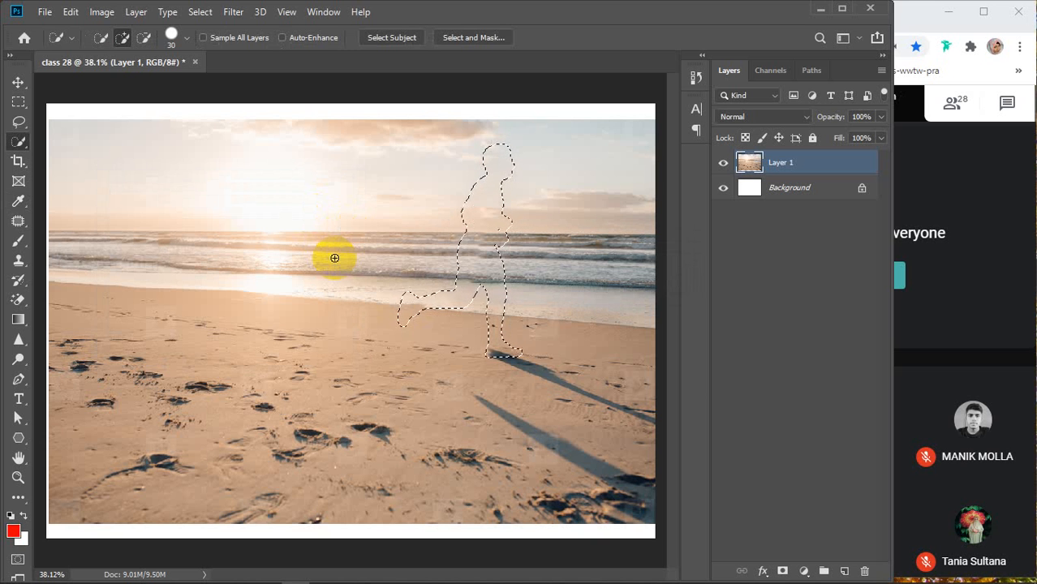
{"action": "key", "text": "ctrl+d"}
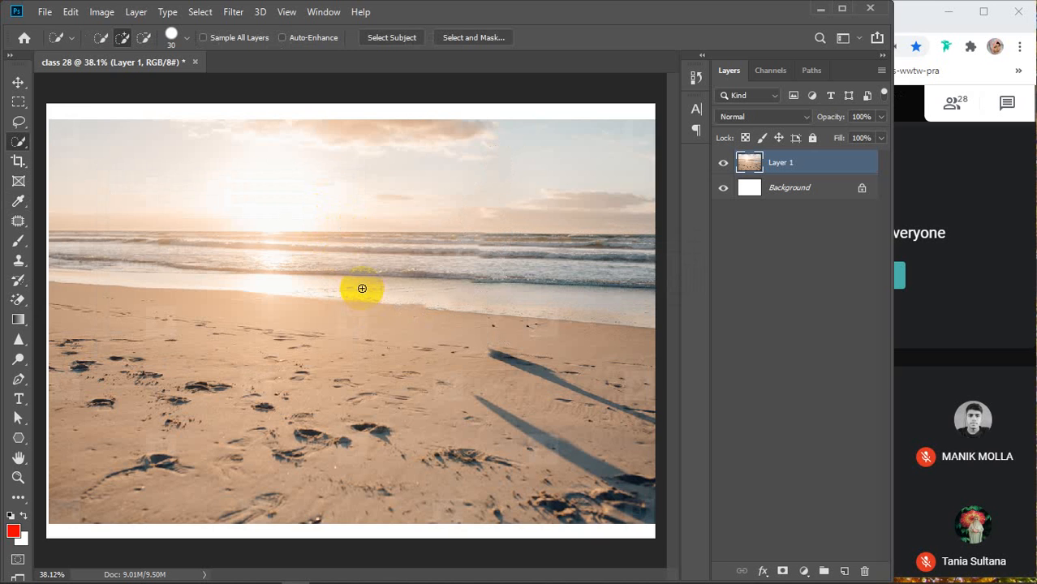
Undo the content-aware fill and step back to the photo without any selection
{"action": "scroll", "coordinate": [362, 288], "scroll_direction": "down", "scroll_amount": 2}
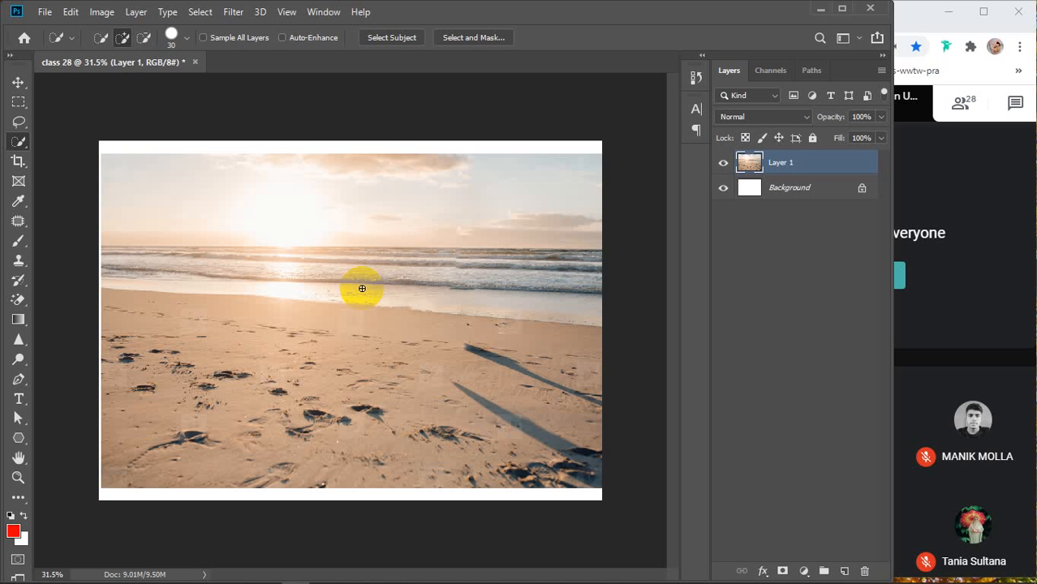
{"action": "key", "text": "ctrl+z"}
{"action": "key", "text": "ctrl+z"}
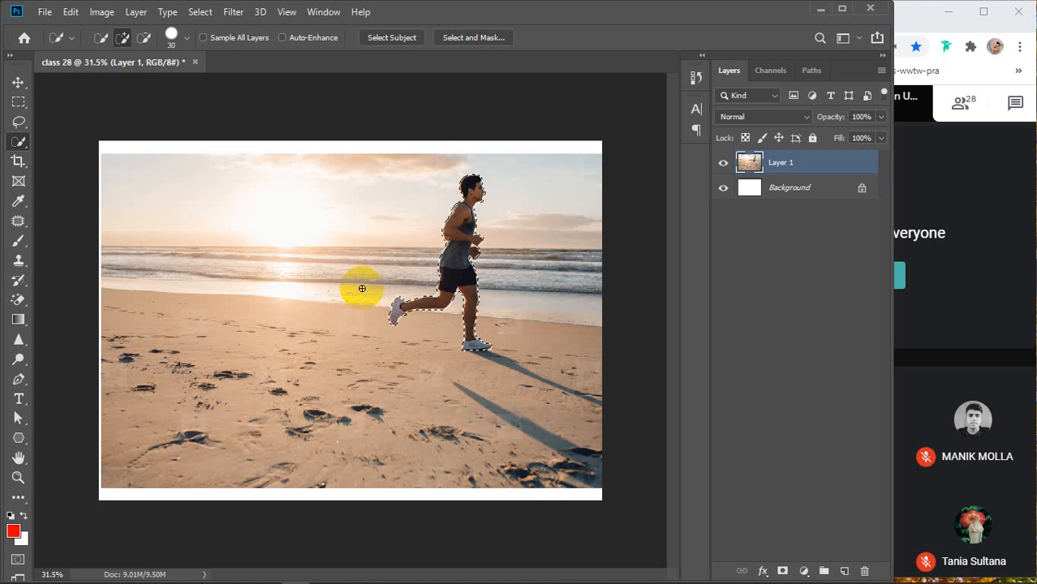
{"action": "key", "text": "ctrl+z"}
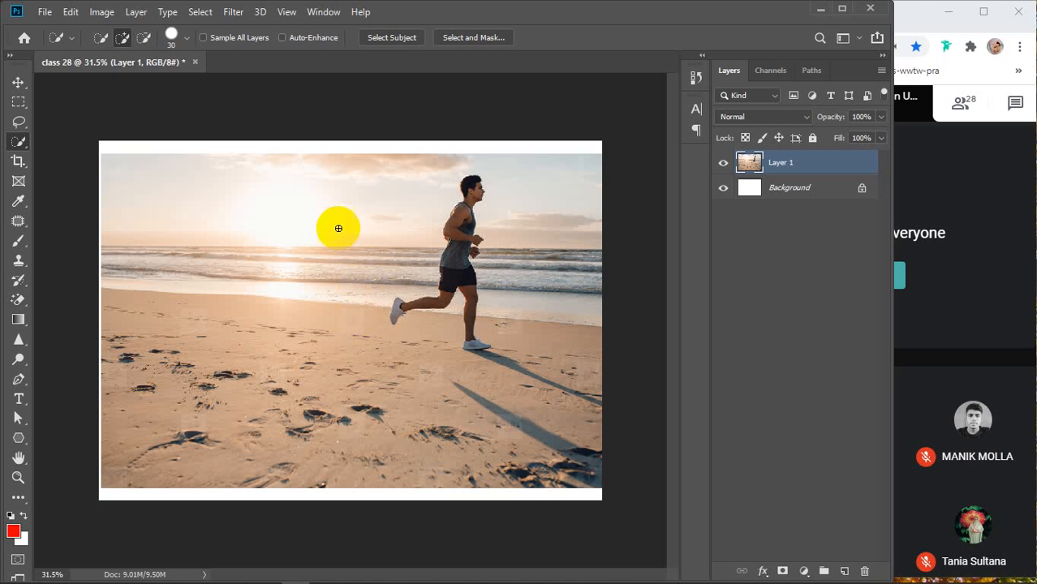
Reselect the whole runner with the Quick Selection tool, from the head down to both shoes
{"action": "scroll", "coordinate": [406, 254], "scroll_direction": "up", "scroll_amount": 8}
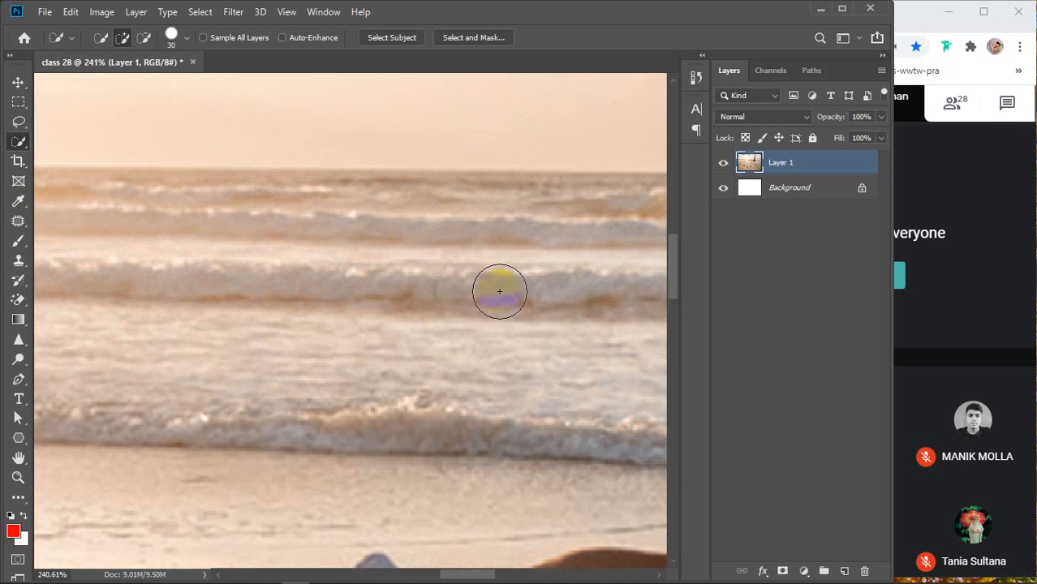
{"action": "left_click_drag", "start_coordinate": [523, 303], "coordinate": [277, 304]}
{"action": "left_click_drag", "start_coordinate": [467, 318], "coordinate": [324, 283]}
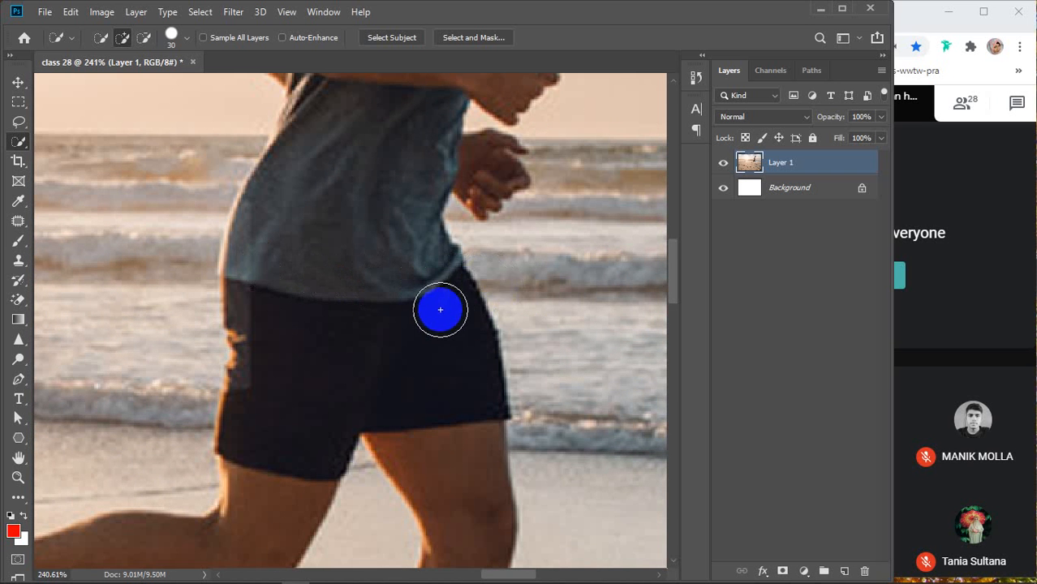
{"action": "scroll", "coordinate": [430, 309], "scroll_direction": "down", "scroll_amount": 6}
{"action": "scroll", "coordinate": [429, 310], "scroll_direction": "down", "scroll_amount": 2}
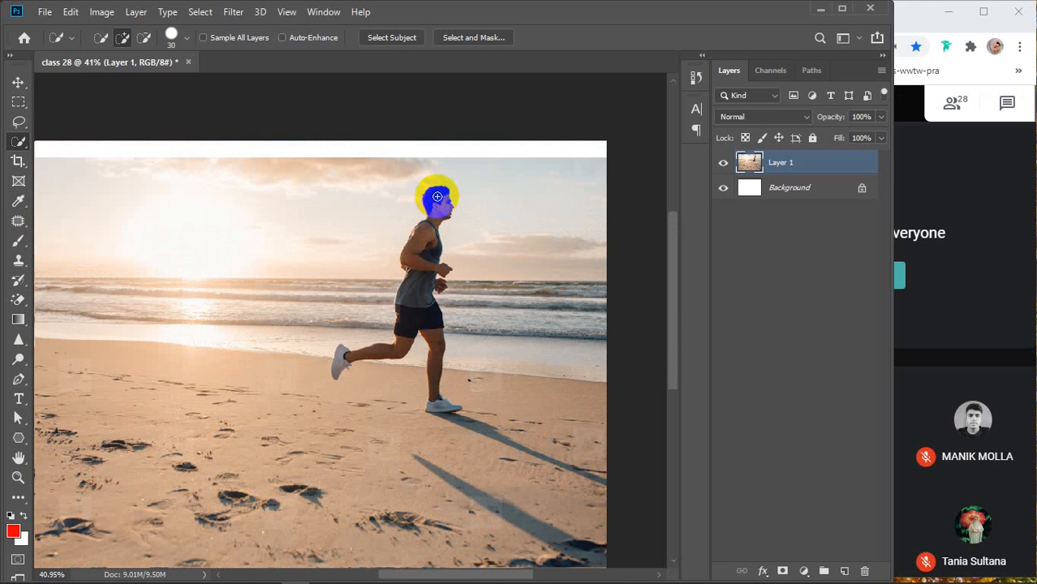
{"action": "mouse_move", "coordinate": [437, 197]}
{"action": "left_mouse_down"}
{"action": "mouse_move", "coordinate": [403, 333]}
{"action": "mouse_move", "coordinate": [424, 315]}
{"action": "mouse_move", "coordinate": [432, 325]}
{"action": "mouse_move", "coordinate": [434, 398]}
{"action": "left_mouse_up"}
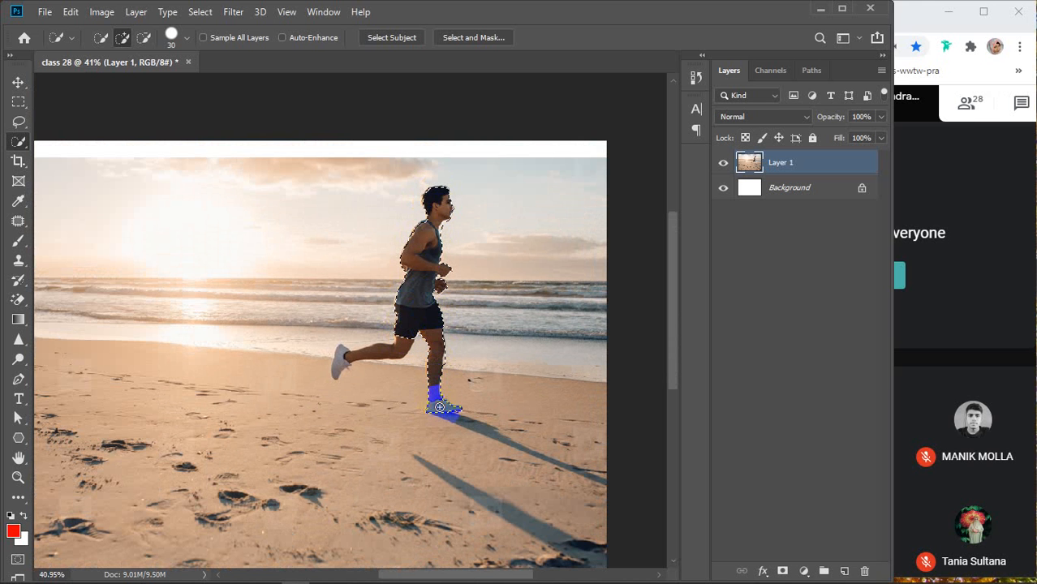
{"action": "mouse_move", "coordinate": [420, 310]}
{"action": "left_mouse_down"}
{"action": "mouse_move", "coordinate": [400, 348]}
{"action": "mouse_move", "coordinate": [342, 357]}
{"action": "left_mouse_up"}
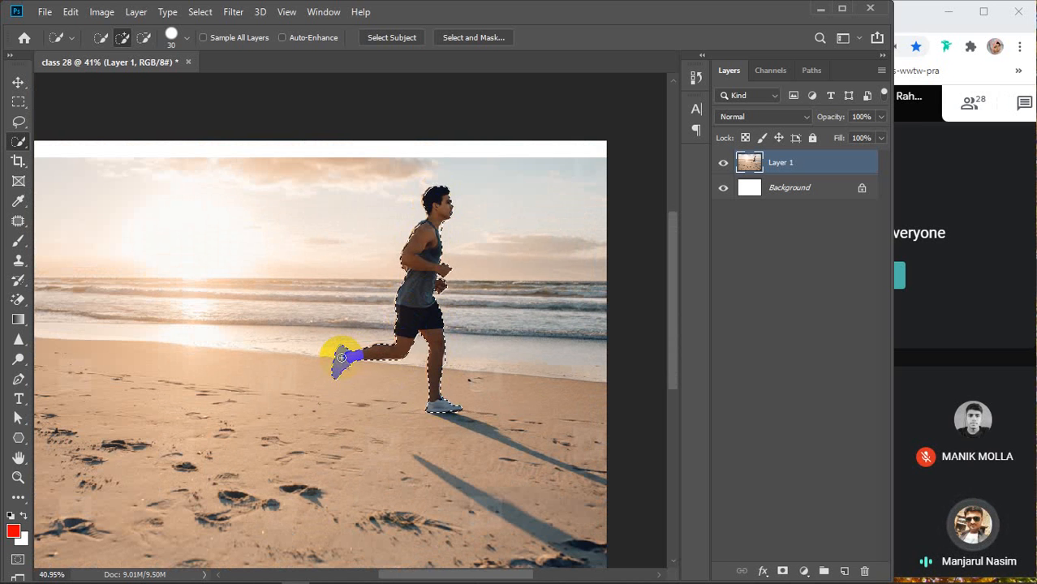
Add the shadow running from the front shoe to the photo's edge to the selection, using a 15 px Quick Selection brush
{"action": "key", "text": "space"}
{"action": "mouse_move", "coordinate": [422, 368]}
{"action": "left_mouse_down"}
{"action": "mouse_move", "coordinate": [347, 341]}
{"action": "mouse_move", "coordinate": [378, 377]}
{"action": "mouse_move", "coordinate": [363, 380]}
{"action": "mouse_move", "coordinate": [370, 387]}
{"action": "mouse_move", "coordinate": [406, 401]}
{"action": "mouse_move", "coordinate": [402, 390]}
{"action": "mouse_move", "coordinate": [393, 394]}
{"action": "mouse_move", "coordinate": [456, 425]}
{"action": "left_mouse_up"}
{"action": "key", "text": "bracketleft"}
{"action": "key", "text": "bracketleft"}
{"action": "key", "text": "bracketleft"}
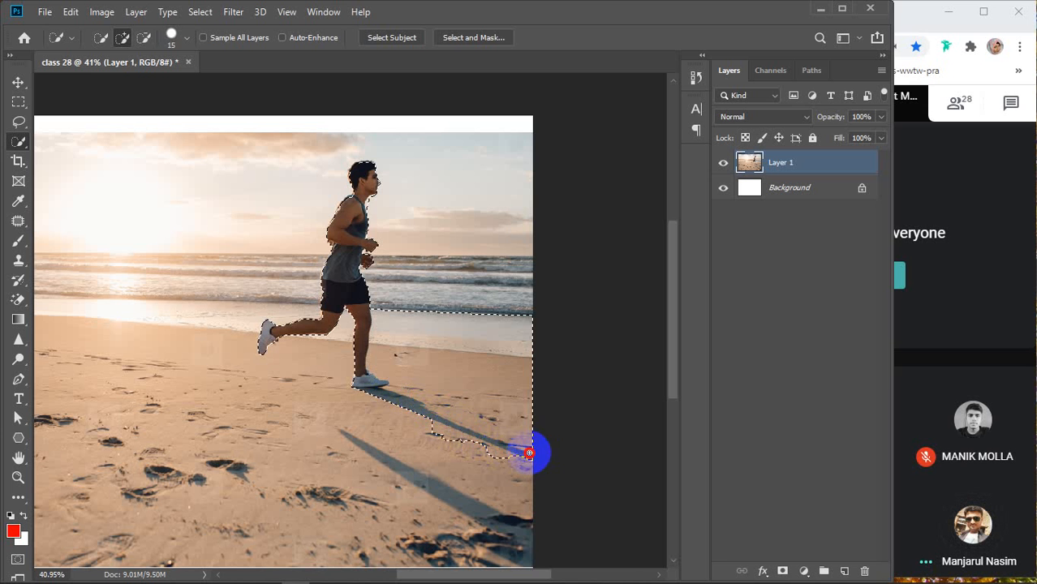
{"action": "left_click_drag", "start_coordinate": [528, 453], "coordinate": [475, 425]}
Subtract the sand below the front shoe's shadow so the selection follows the shadow's lower edge
{"action": "key", "text": "alt"}
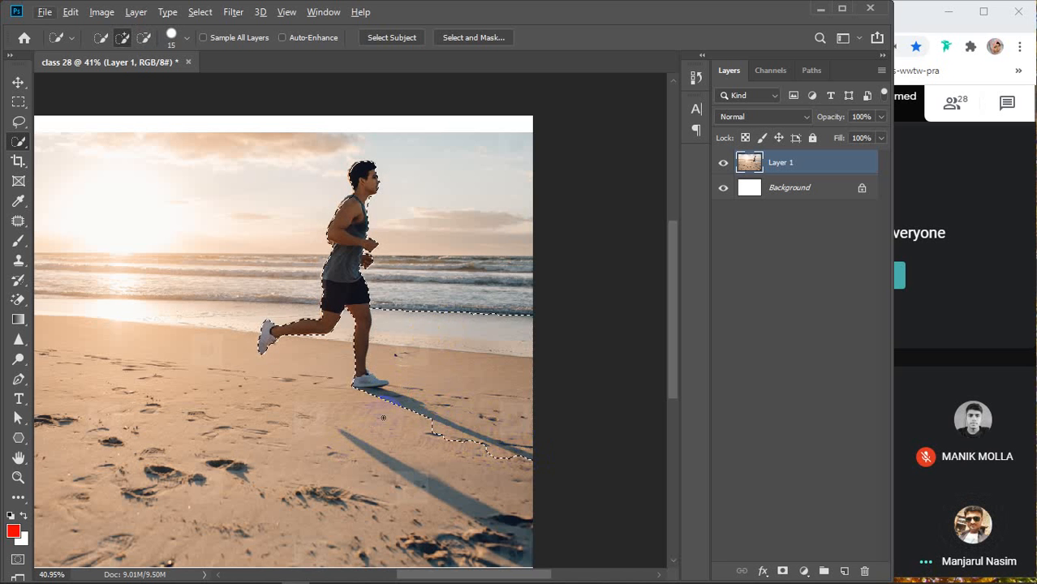
{"action": "scroll", "coordinate": [383, 418], "scroll_direction": "up", "scroll_amount": 5, "text": "alt"}
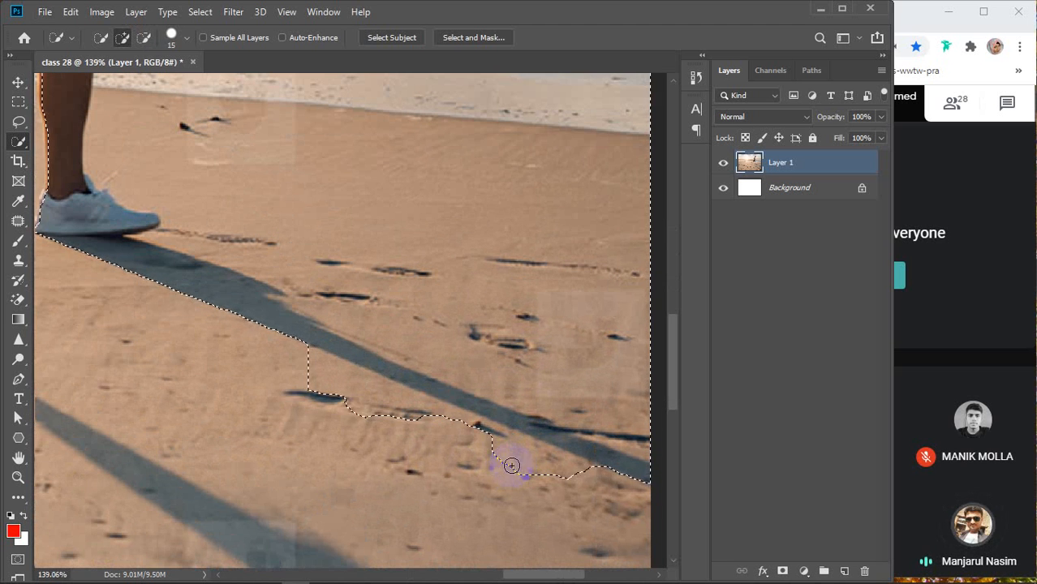
{"action": "left_click_drag", "start_coordinate": [297, 372], "coordinate": [392, 420], "text": "alt"}
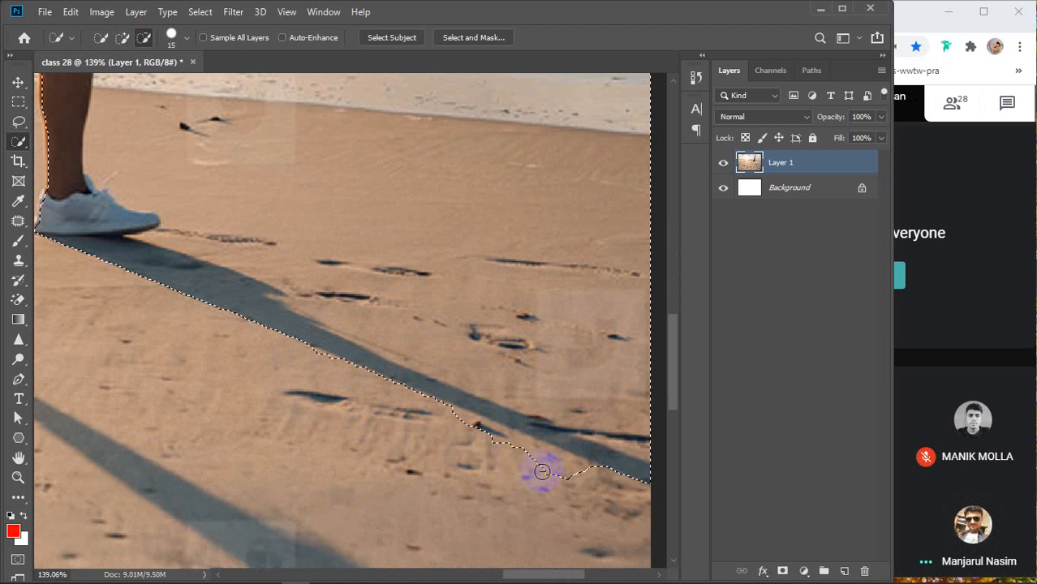
{"action": "mouse_move", "coordinate": [461, 447]}
{"action": "left_mouse_down", "text": "alt"}
{"action": "mouse_move", "coordinate": [448, 421]}
{"action": "mouse_move", "coordinate": [594, 478]}
{"action": "left_mouse_up", "text": "alt"}
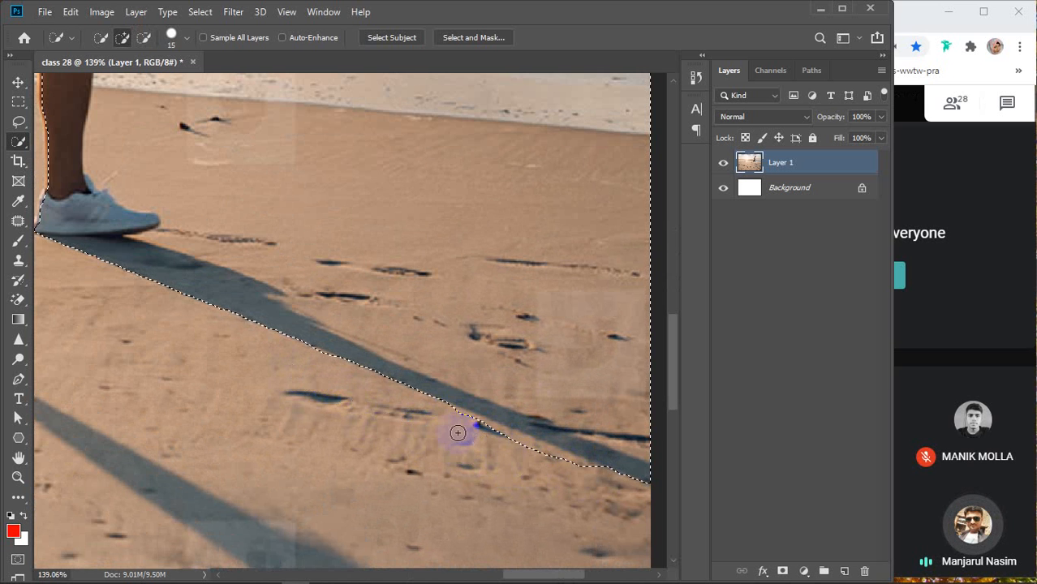
{"action": "left_click_drag", "start_coordinate": [446, 415], "coordinate": [493, 433], "text": "alt"}
{"action": "left_click_drag", "start_coordinate": [550, 460], "coordinate": [587, 482], "text": "alt"}
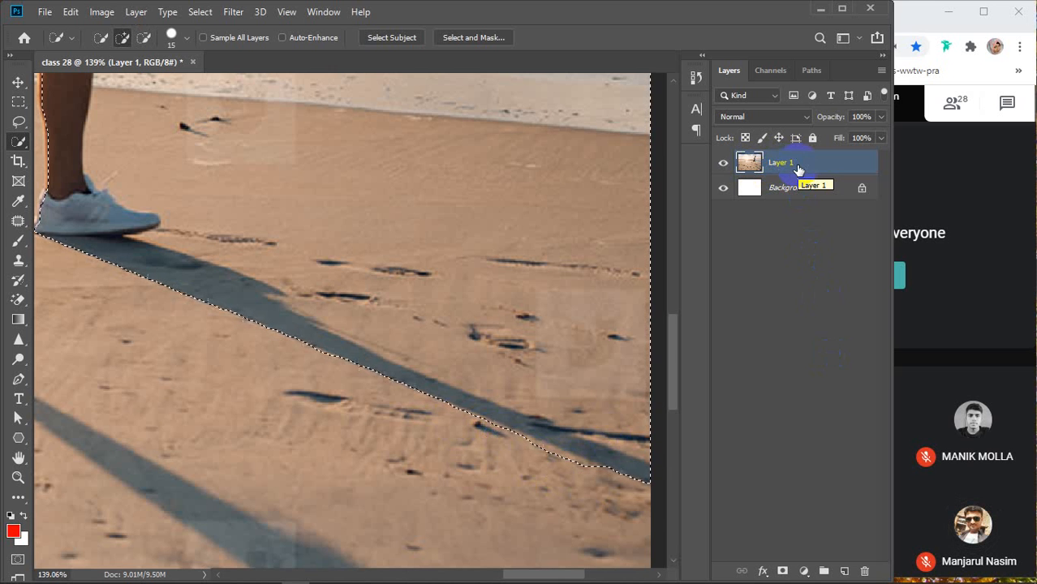
{"action": "key", "text": "alt"}
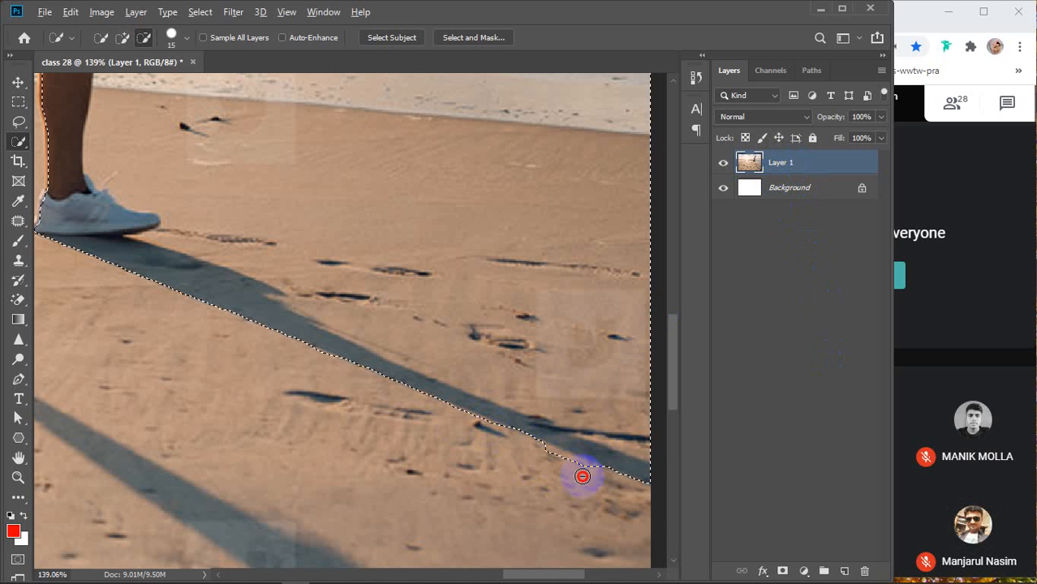
{"action": "left_click", "coordinate": [558, 461], "text": "alt"}
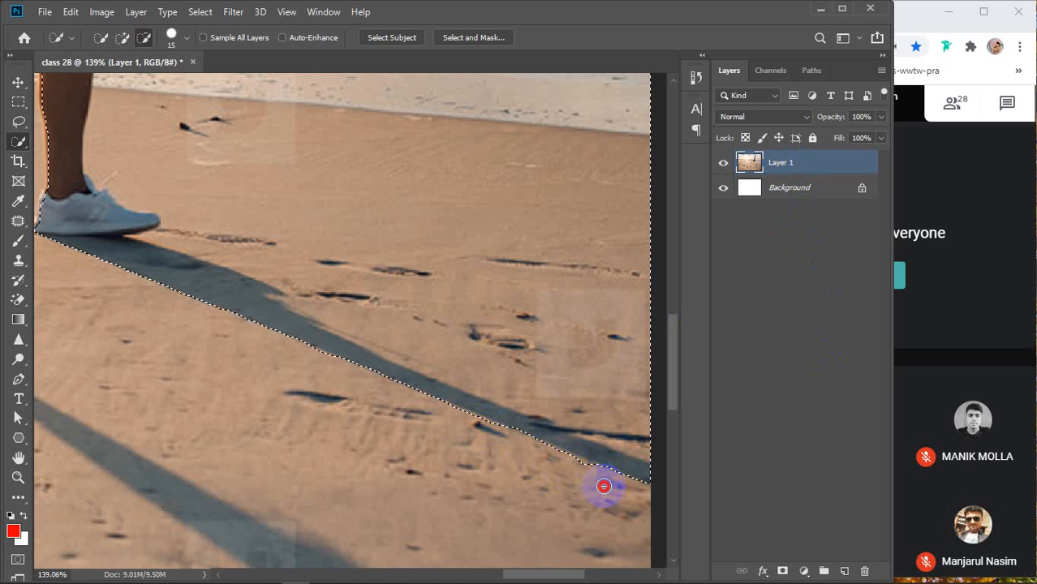
Subtract the wet shoreline and the sand above the shadow from the selection, back to the front leg and the shadow's upper edge
{"action": "left_click_drag", "start_coordinate": [532, 355], "coordinate": [502, 476]}
{"action": "left_click_drag", "start_coordinate": [489, 99], "coordinate": [615, 357]}
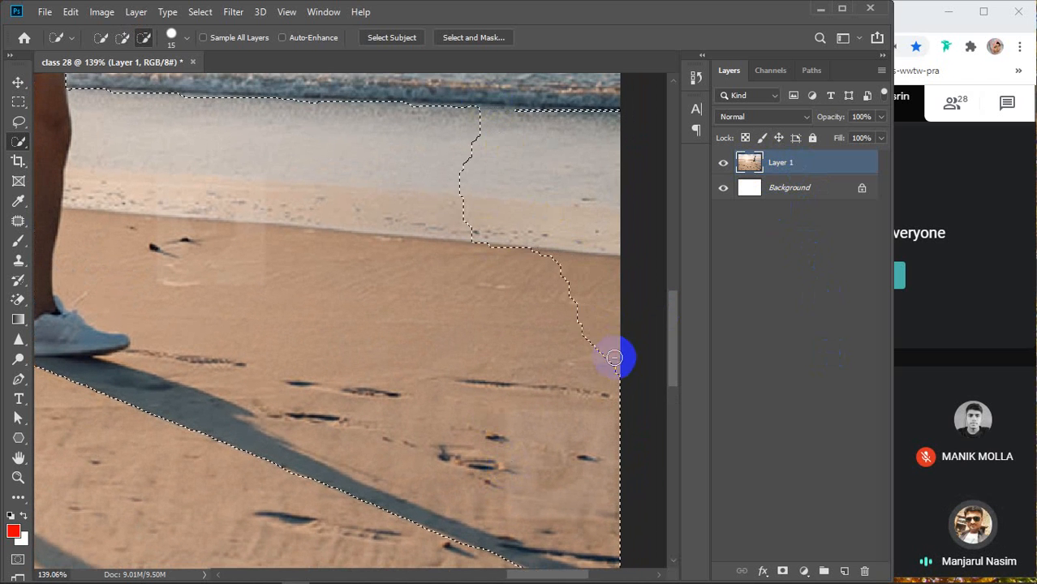
{"action": "mouse_move", "coordinate": [447, 98]}
{"action": "left_mouse_down"}
{"action": "mouse_move", "coordinate": [444, 153]}
{"action": "mouse_move", "coordinate": [615, 348]}
{"action": "left_mouse_up"}
{"action": "mouse_move", "coordinate": [245, 75]}
{"action": "left_mouse_down"}
{"action": "mouse_move", "coordinate": [460, 304]}
{"action": "mouse_move", "coordinate": [542, 371]}
{"action": "left_mouse_up"}
{"action": "left_click_drag", "start_coordinate": [364, 352], "coordinate": [373, 216]}
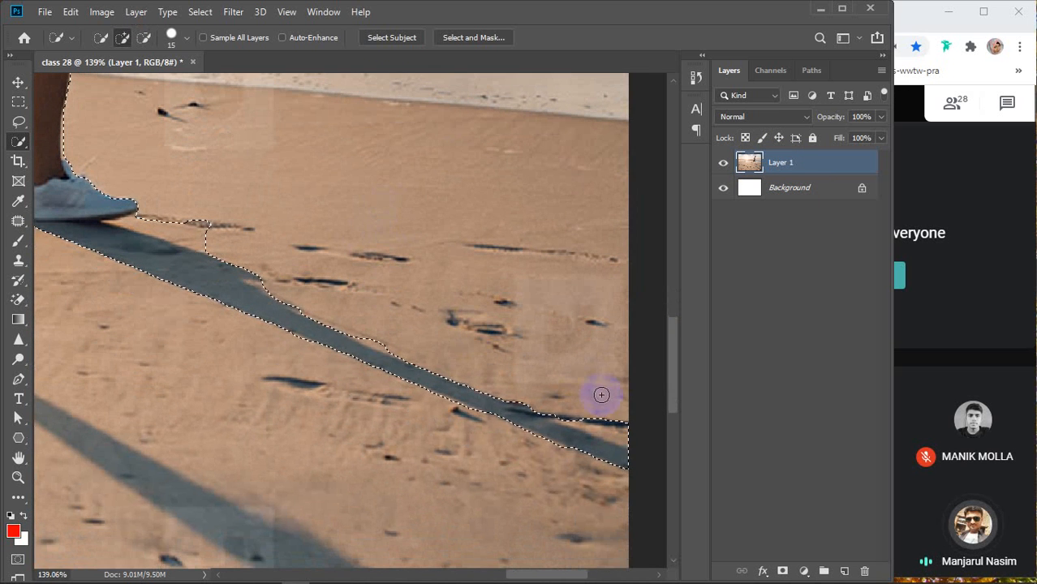
{"action": "left_click_drag", "start_coordinate": [597, 420], "coordinate": [621, 430]}
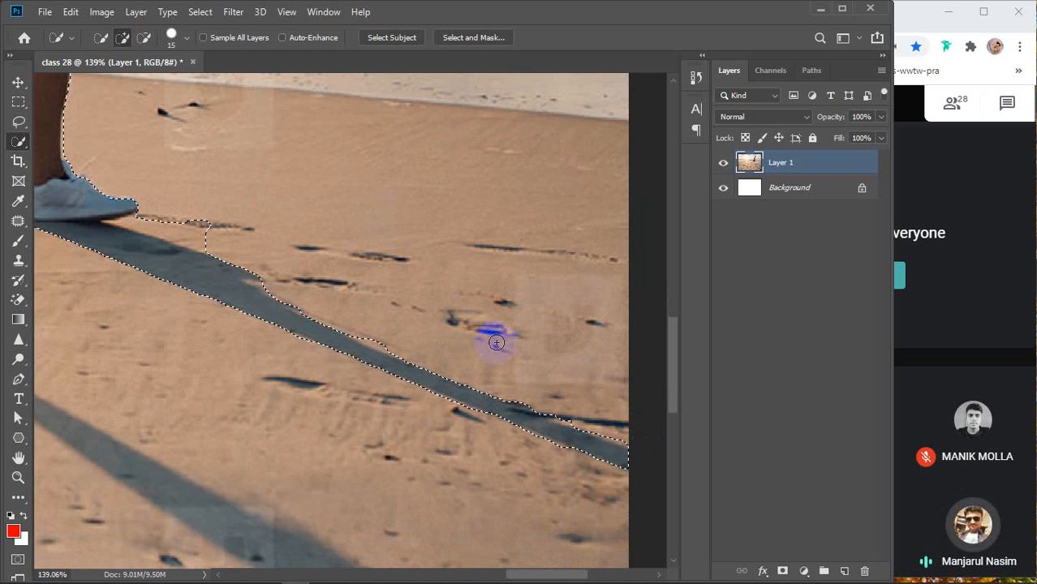
Trim the extra sand between the front shoe's toe and the shadow from the selection and check the outline there
{"action": "left_click_drag", "start_coordinate": [336, 260], "coordinate": [550, 370]}
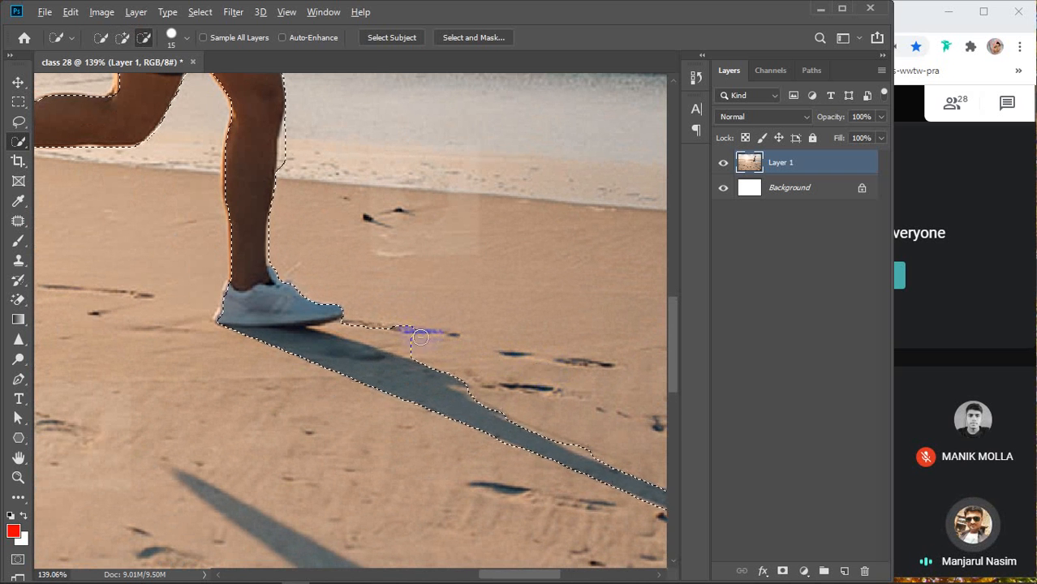
{"action": "left_click_drag", "start_coordinate": [415, 336], "coordinate": [379, 323]}
{"action": "left_click", "coordinate": [349, 324], "text": "alt"}
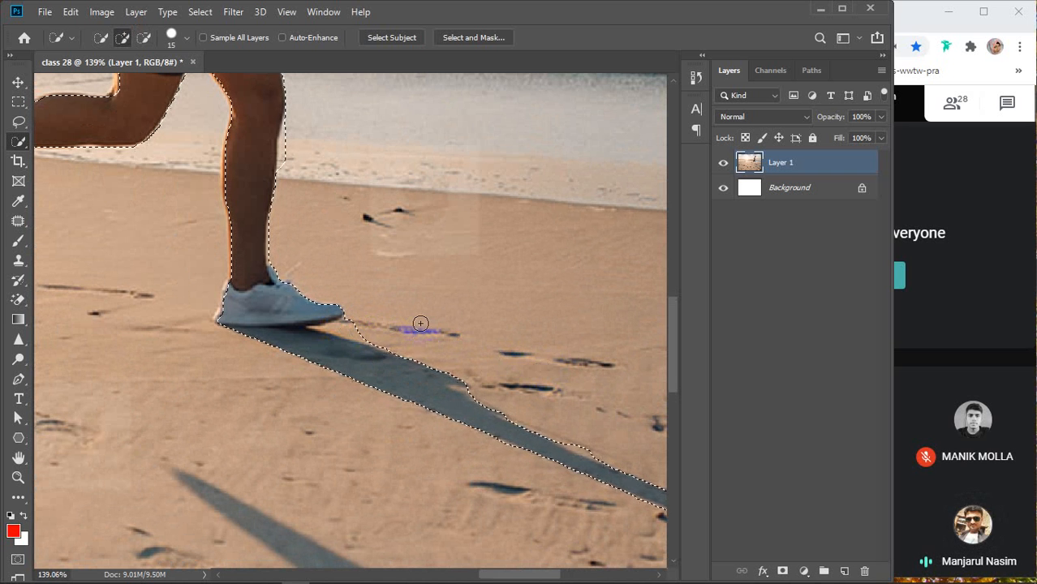
{"action": "scroll", "coordinate": [419, 322], "scroll_direction": "up", "scroll_amount": 1, "text": "alt"}
{"action": "scroll", "coordinate": [389, 323], "scroll_direction": "up", "scroll_amount": 2, "text": "alt"}
{"action": "scroll", "coordinate": [387, 322], "scroll_direction": "up", "scroll_amount": 4, "text": "alt"}
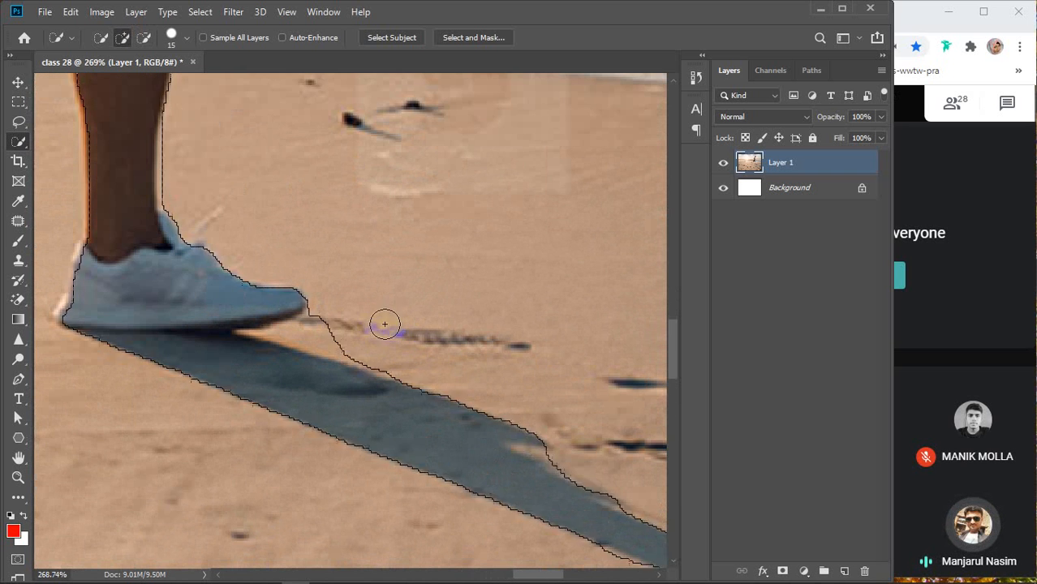
{"action": "scroll", "coordinate": [500, 276], "scroll_direction": "down", "scroll_amount": 3, "text": "alt"}
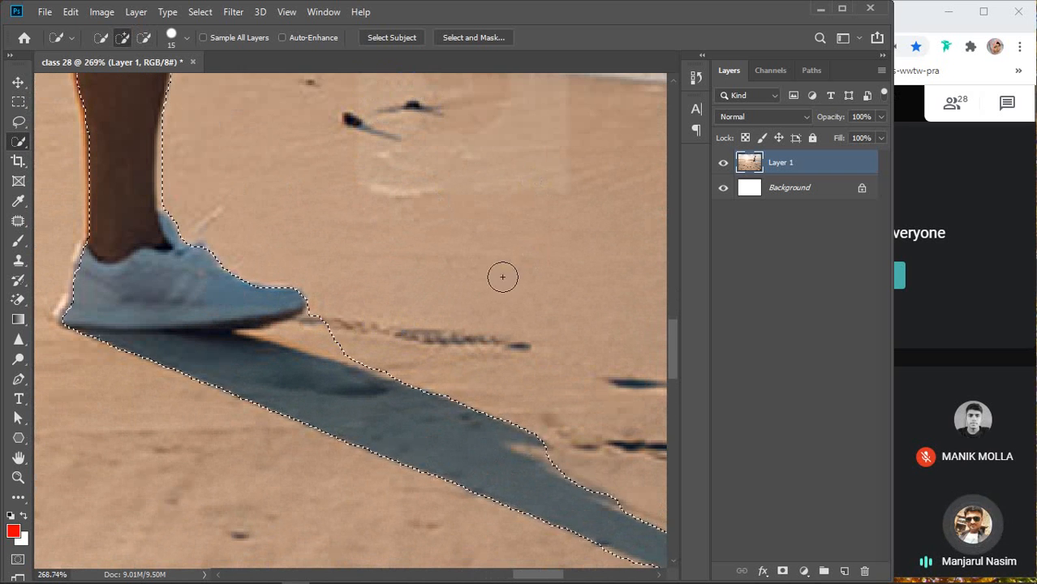
{"action": "scroll", "coordinate": [392, 277], "scroll_direction": "down", "scroll_amount": 2, "text": "alt"}
{"action": "scroll", "coordinate": [392, 278], "scroll_direction": "down", "scroll_amount": 2, "text": "alt"}
{"action": "scroll", "coordinate": [392, 279], "scroll_direction": "down", "scroll_amount": 5, "text": "alt"}
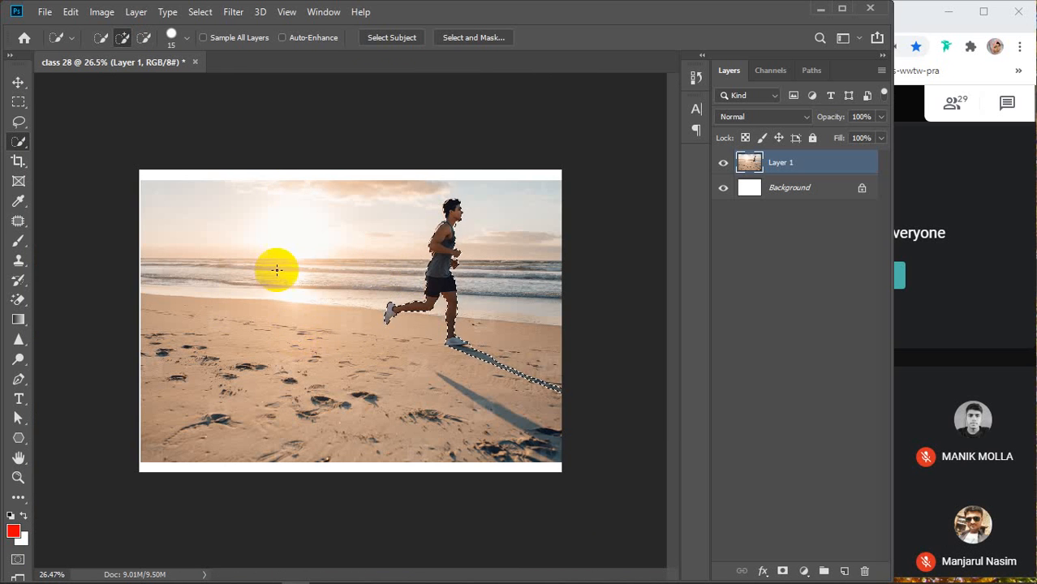
Check the outline around the rear leg and subtract the stray selected areas beside the front leg and under the chin
{"action": "scroll", "coordinate": [476, 314], "scroll_direction": "up", "scroll_amount": 5}
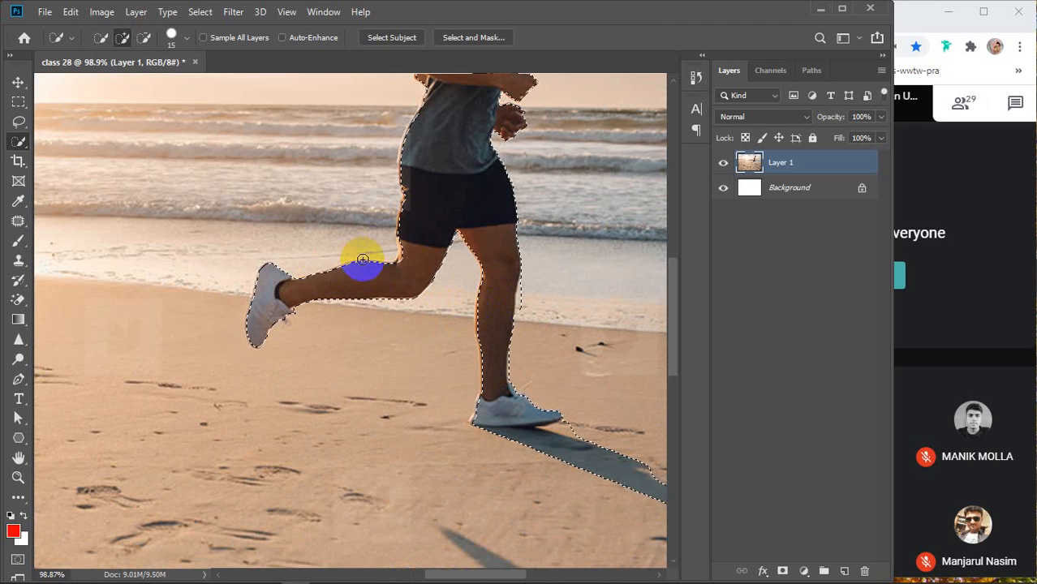
{"action": "scroll", "coordinate": [318, 272], "scroll_direction": "up", "scroll_amount": 3}
{"action": "scroll", "coordinate": [319, 274], "scroll_direction": "down", "scroll_amount": 4}
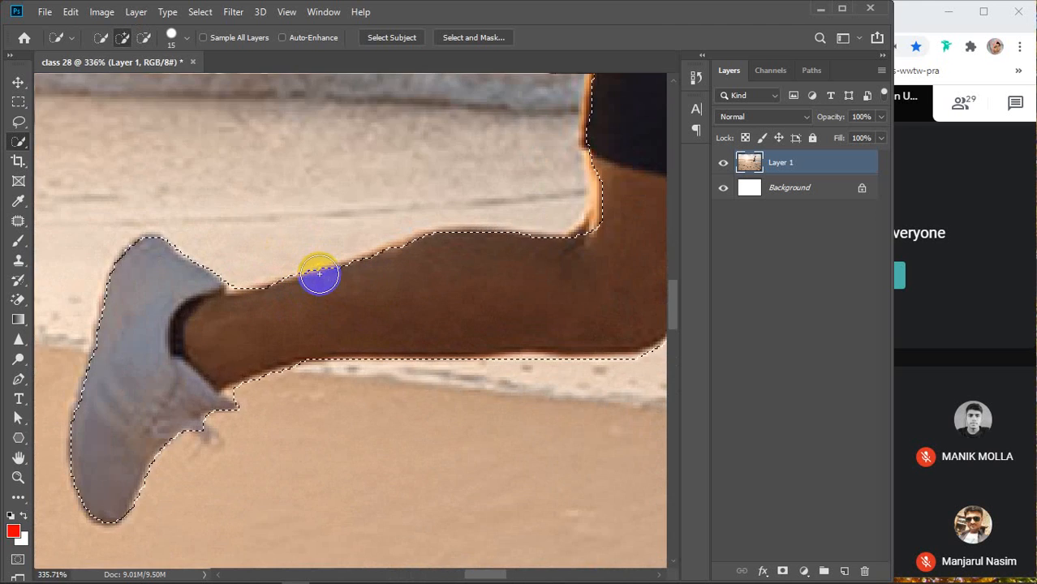
{"action": "scroll", "coordinate": [321, 274], "scroll_direction": "down", "scroll_amount": 1}
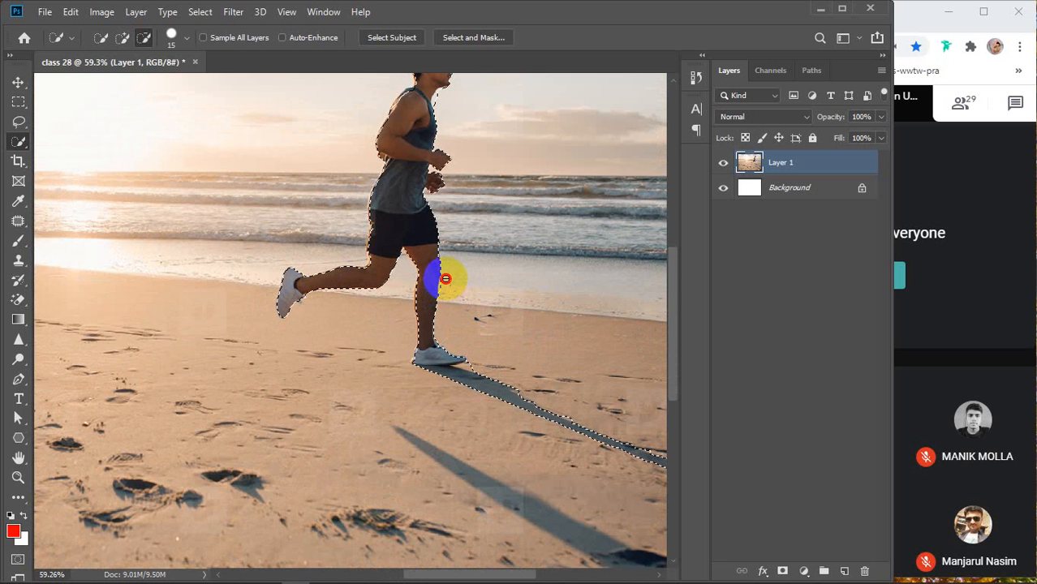
{"action": "left_click_drag", "start_coordinate": [473, 180], "coordinate": [431, 350]}
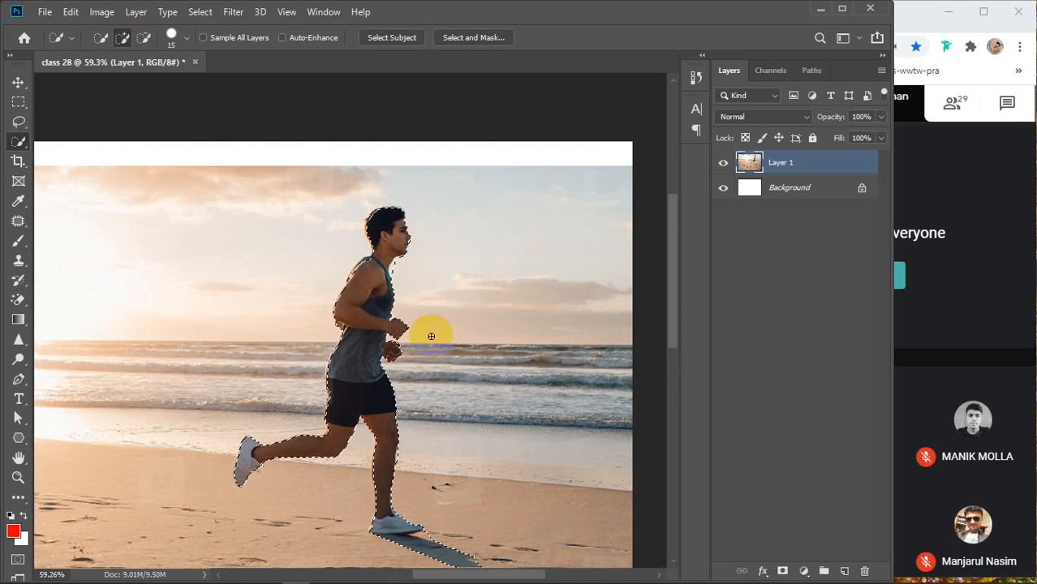
{"action": "mouse_move", "coordinate": [410, 258]}
{"action": "left_mouse_down"}
{"action": "mouse_move", "coordinate": [392, 265]}
{"action": "mouse_move", "coordinate": [401, 250]}
{"action": "left_mouse_up"}
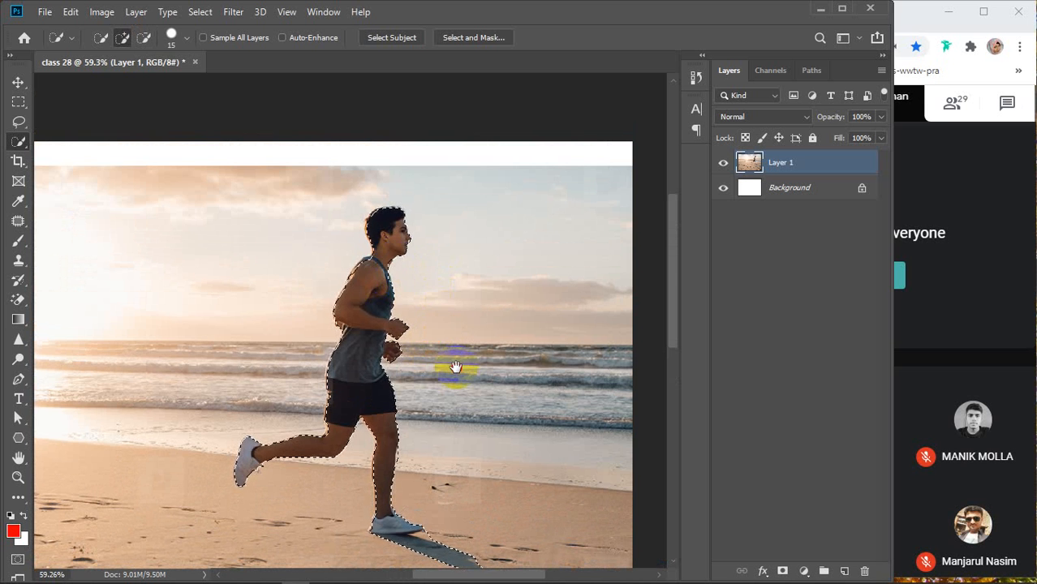
Add the second, detached shadow on the lower sand to the runner selection
{"action": "left_click_drag", "start_coordinate": [469, 538], "coordinate": [440, 292]}
{"action": "key", "text": "alt"}
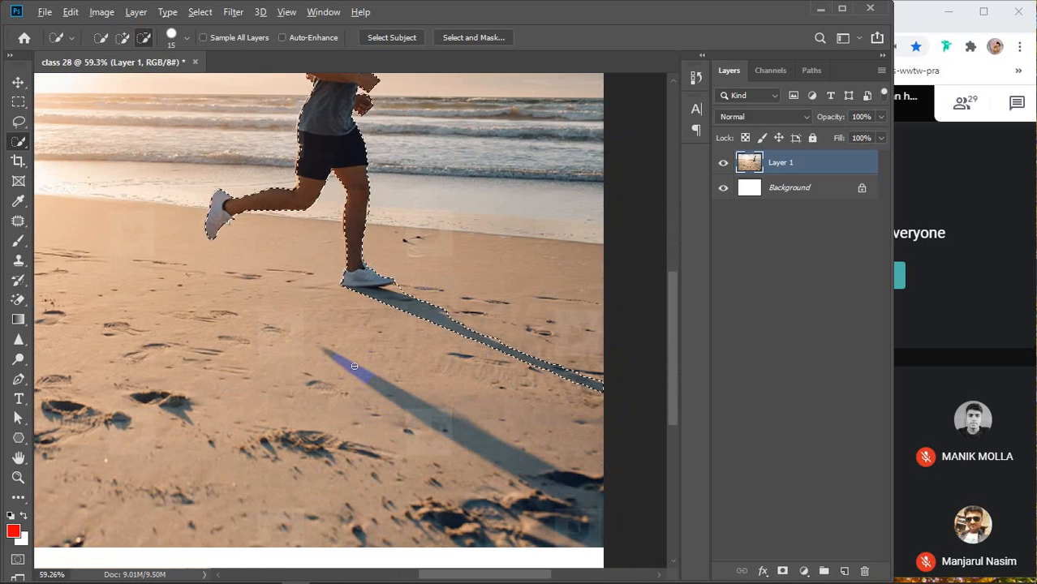
{"action": "left_click_drag", "start_coordinate": [335, 357], "coordinate": [347, 365]}
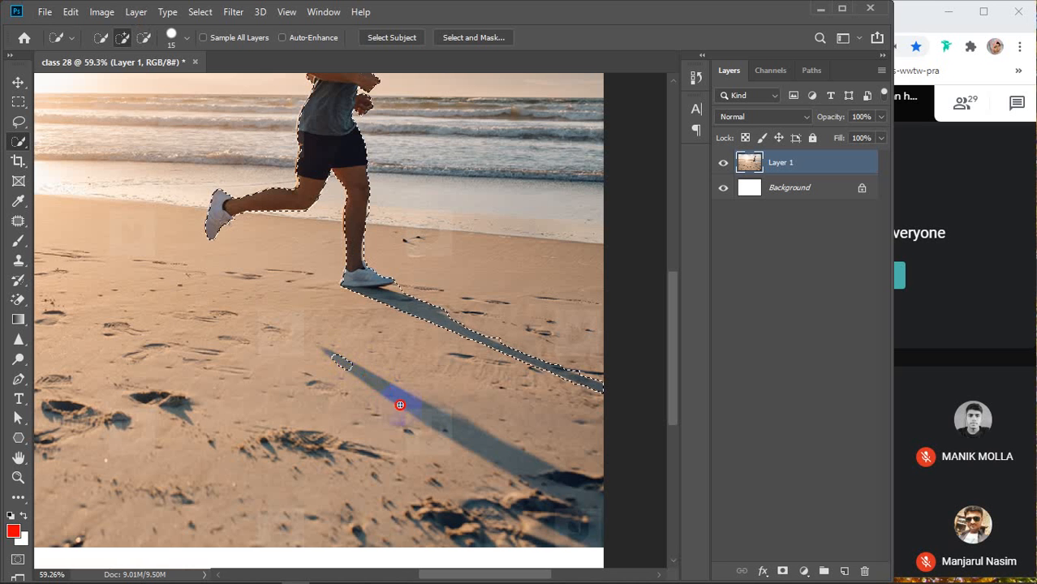
{"action": "mouse_move", "coordinate": [400, 405]}
{"action": "left_mouse_down"}
{"action": "mouse_move", "coordinate": [579, 495]}
{"action": "mouse_move", "coordinate": [416, 410]}
{"action": "mouse_move", "coordinate": [417, 429]}
{"action": "mouse_move", "coordinate": [392, 417]}
{"action": "left_mouse_up"}
Subtract the sand below the second shadow from the selection and add the shadow's pointed tip
{"action": "key", "text": "alt"}
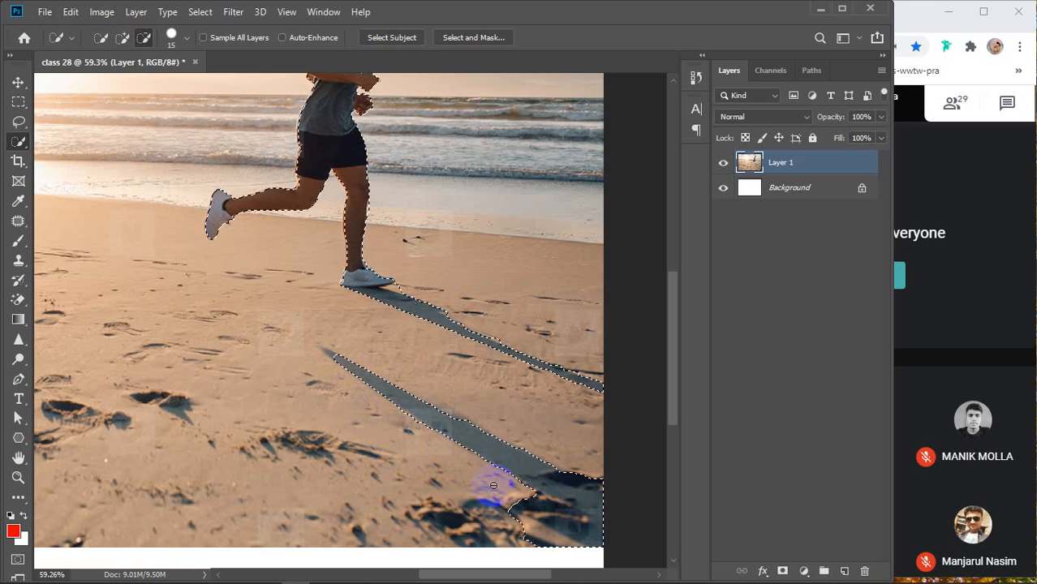
{"action": "mouse_move", "coordinate": [493, 485]}
{"action": "left_mouse_down"}
{"action": "mouse_move", "coordinate": [579, 548]}
{"action": "mouse_move", "coordinate": [498, 505]}
{"action": "mouse_move", "coordinate": [345, 374]}
{"action": "left_mouse_up"}
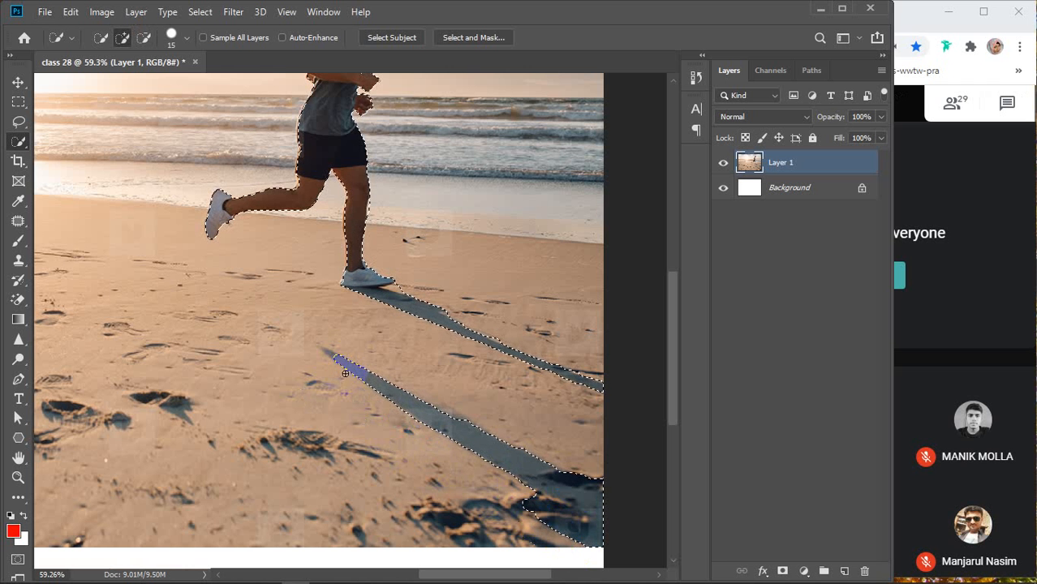
{"action": "left_click", "coordinate": [335, 354]}
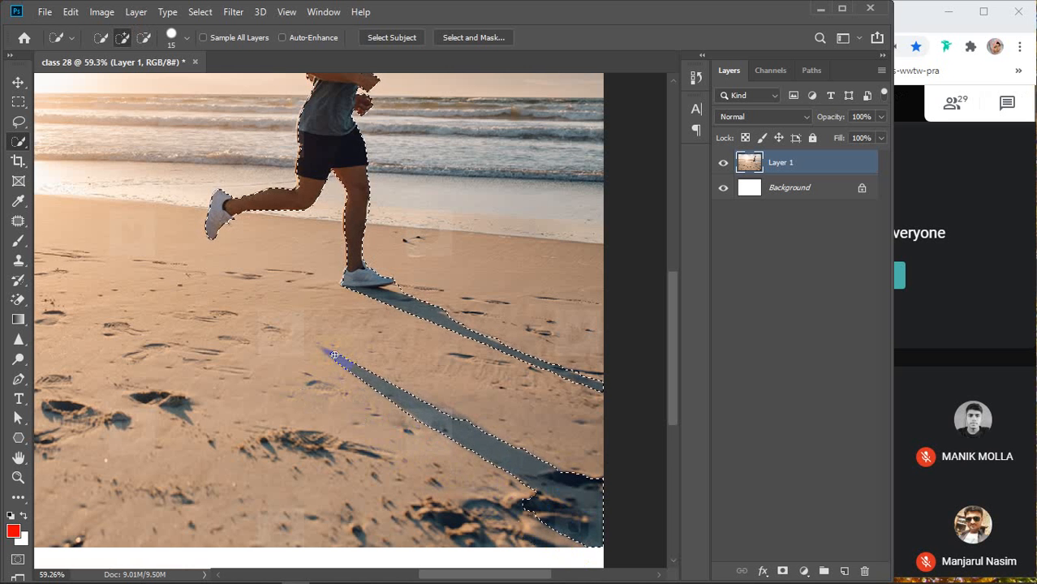
{"action": "left_click", "coordinate": [329, 352]}
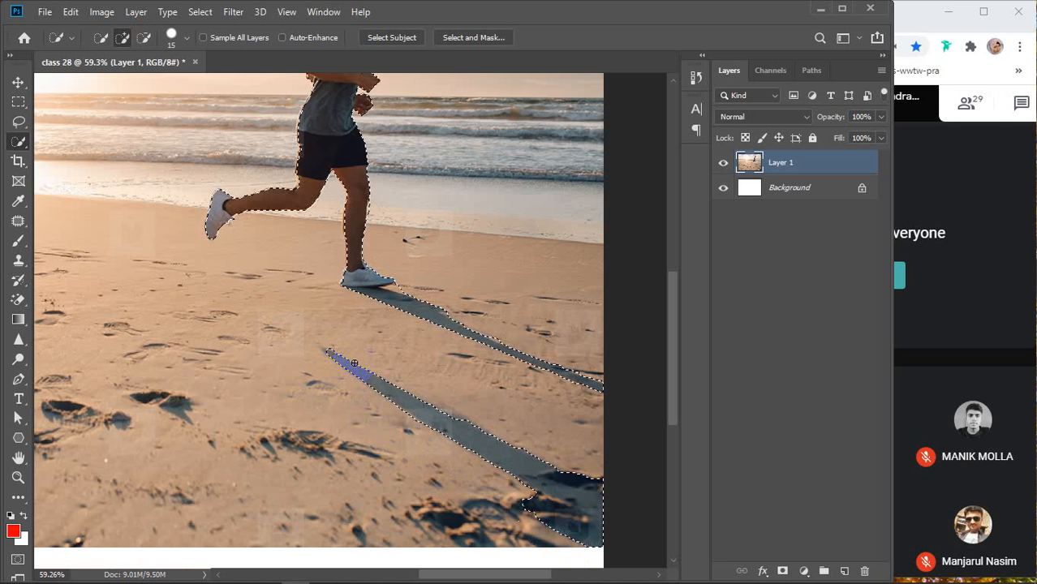
Fill the selected runner and both shadows with Content-Aware using Color Adaptation, Normal mode and 100% opacity, and deselect
{"action": "key", "text": "ctrl+0"}
{"action": "mouse_move", "coordinate": [459, 194]}
{"action": "left_mouse_down"}
{"action": "mouse_move", "coordinate": [469, 210]}
{"action": "mouse_move", "coordinate": [458, 248]}
{"action": "left_mouse_up"}
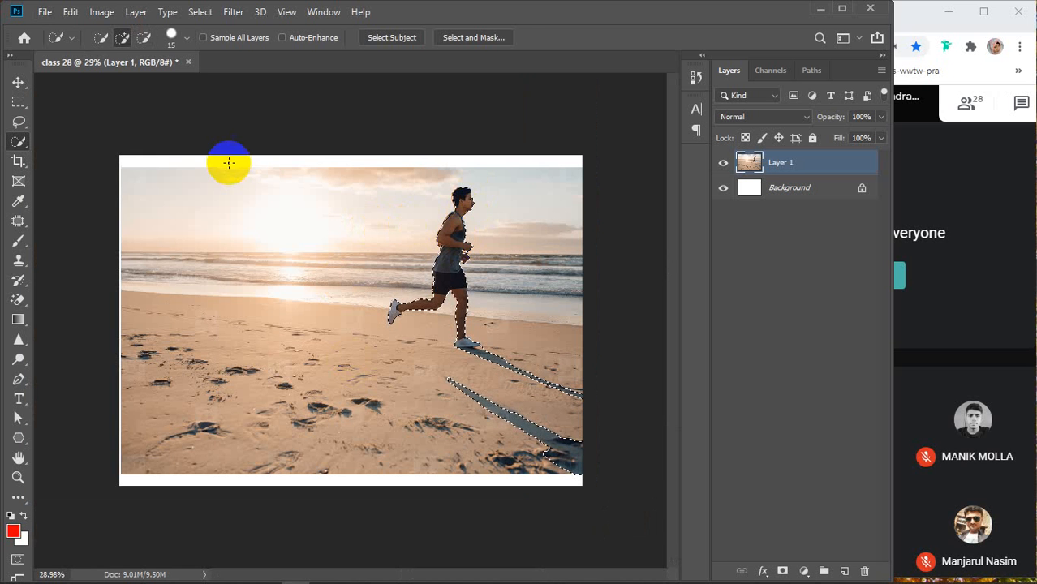
{"action": "left_click", "coordinate": [70, 12]}
{"action": "left_click", "coordinate": [105, 241]}
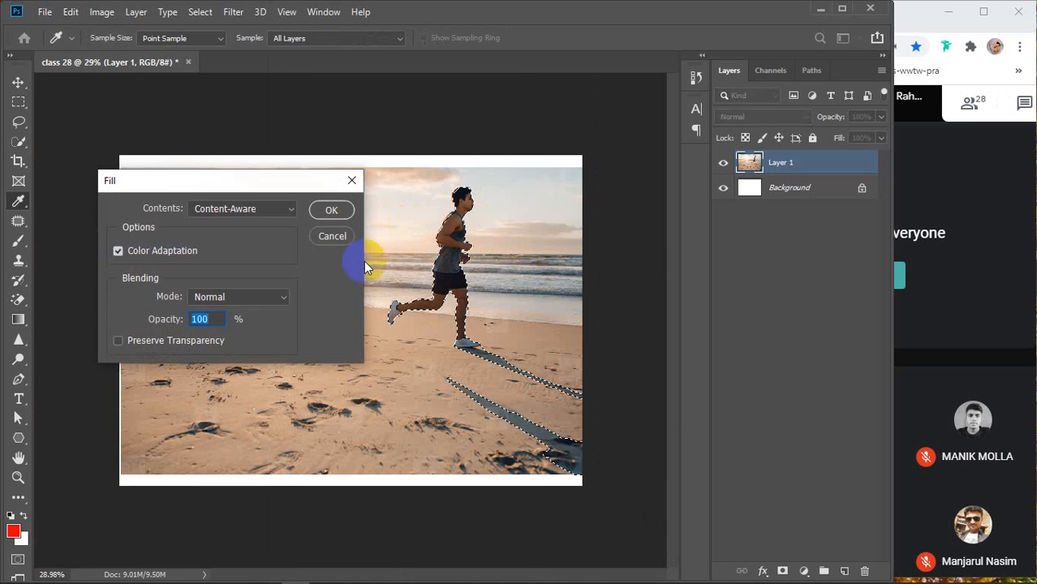
{"action": "left_click", "coordinate": [326, 211]}
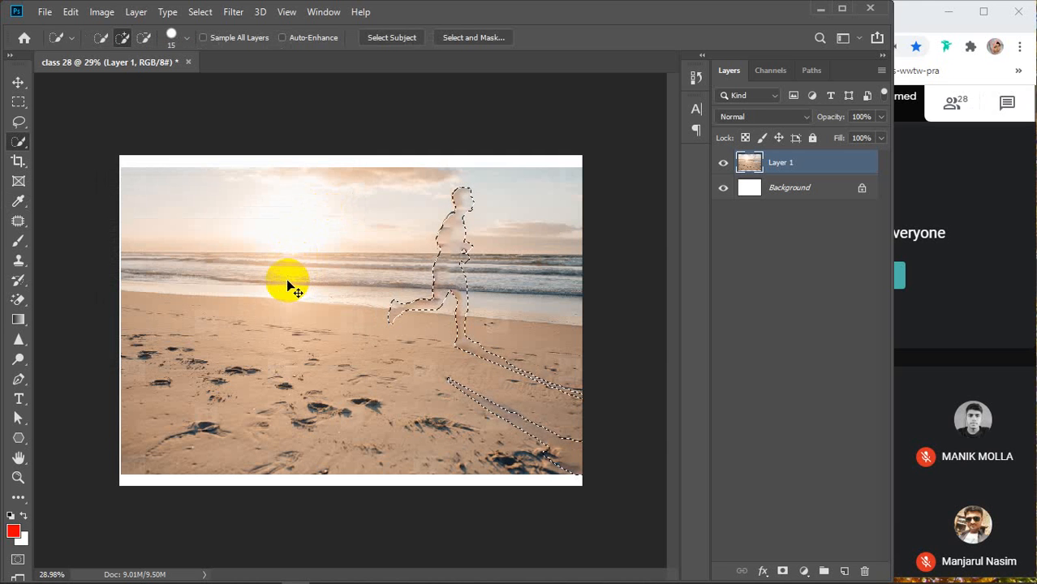
{"action": "key", "text": "ctrl+d"}
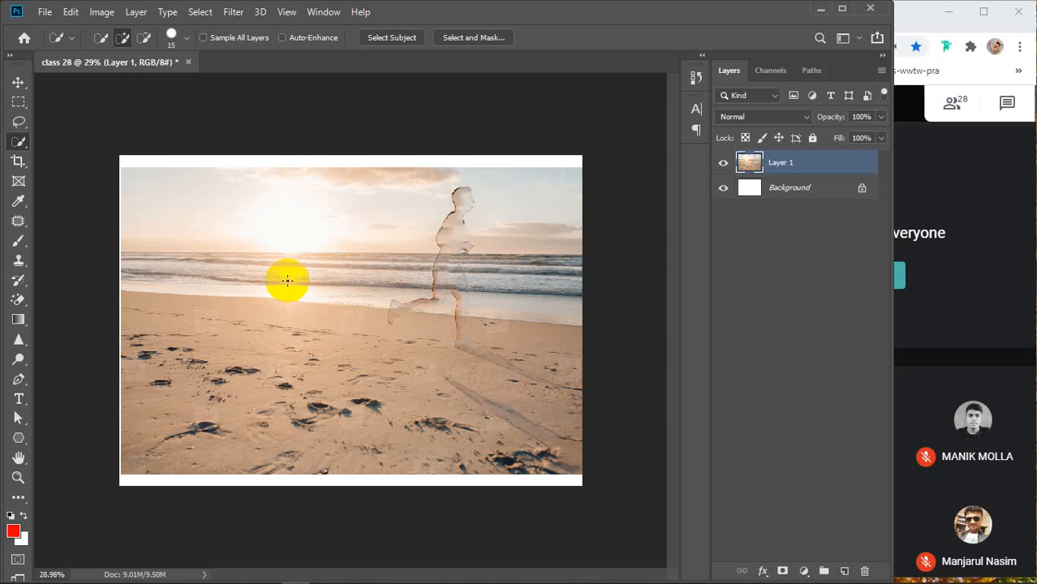
{"action": "mouse_move", "coordinate": [926, 581]}
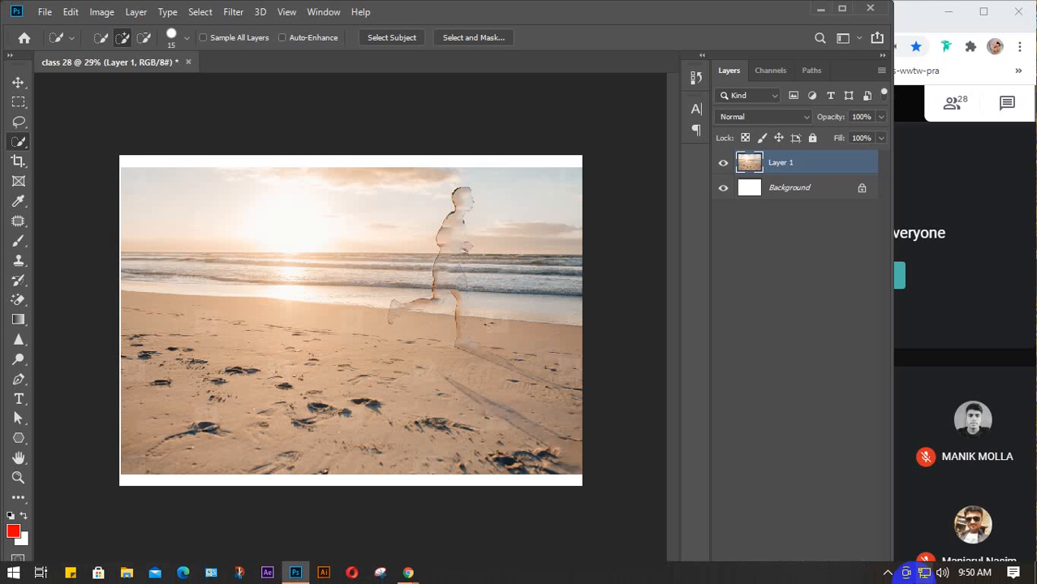
{"action": "left_click", "coordinate": [907, 574]}
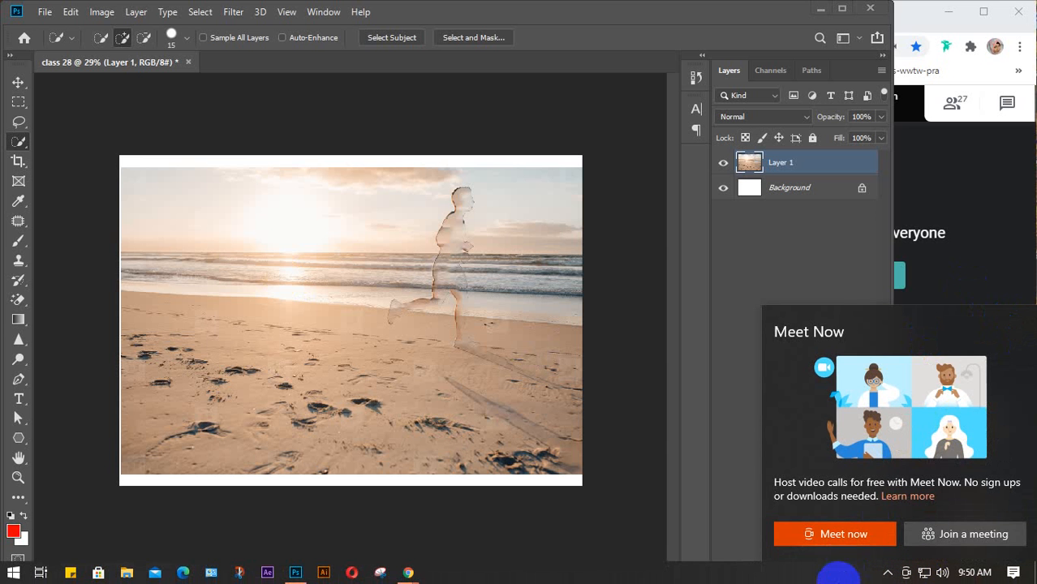
{"action": "left_click", "coordinate": [838, 569]}
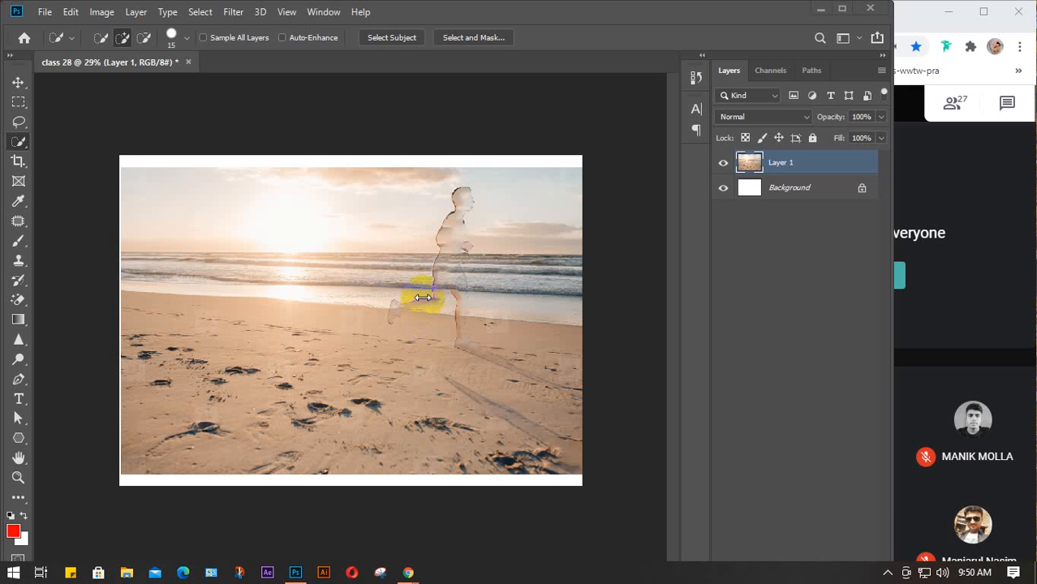
Undo the deselection and the fill, and expand the selection around the runner and his shadows by 5 pixels
{"action": "key", "text": "ctrl+z"}
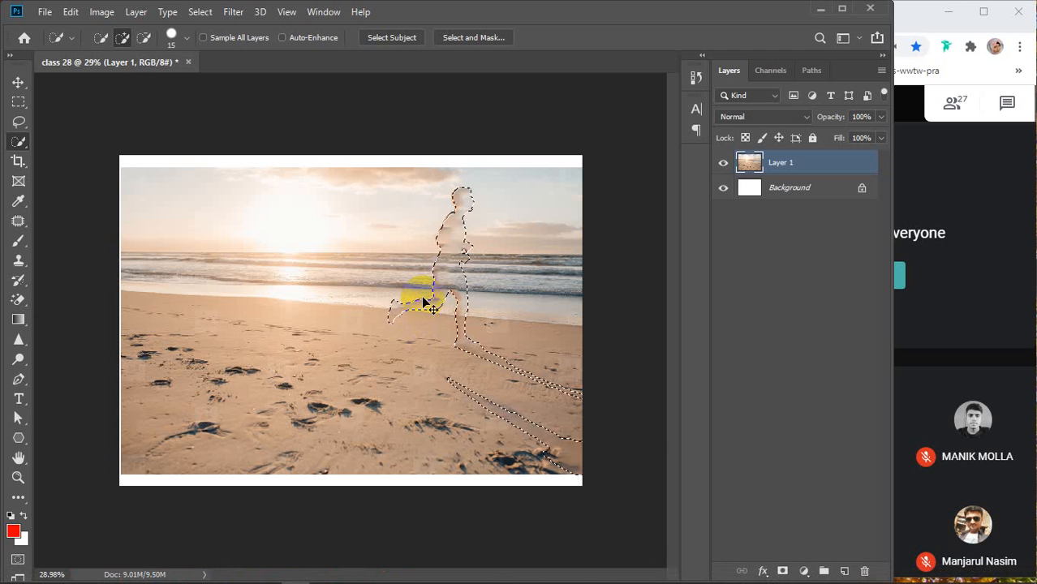
{"action": "key", "text": "ctrl+z"}
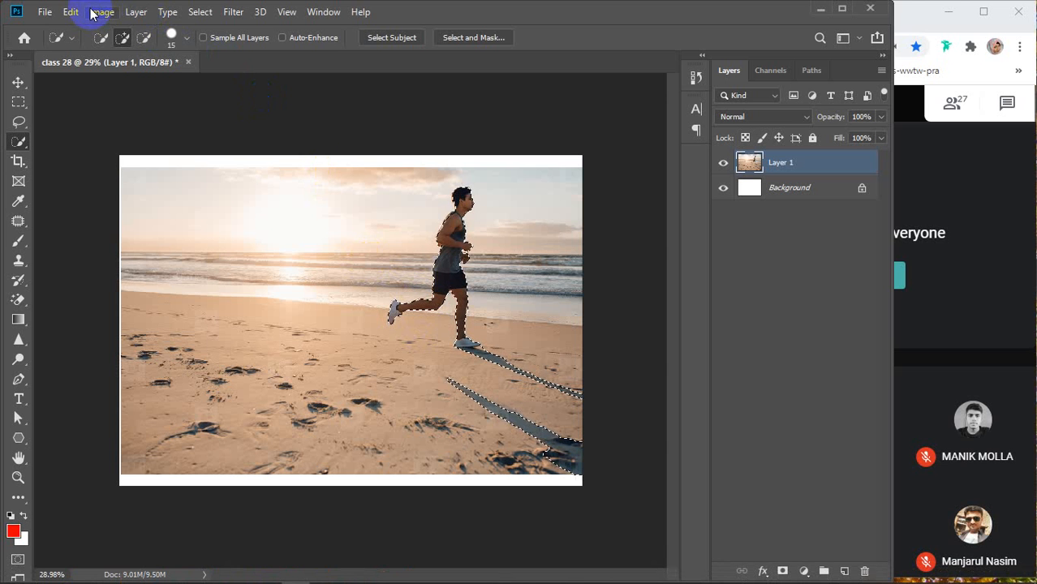
{"action": "left_click", "coordinate": [201, 11]}
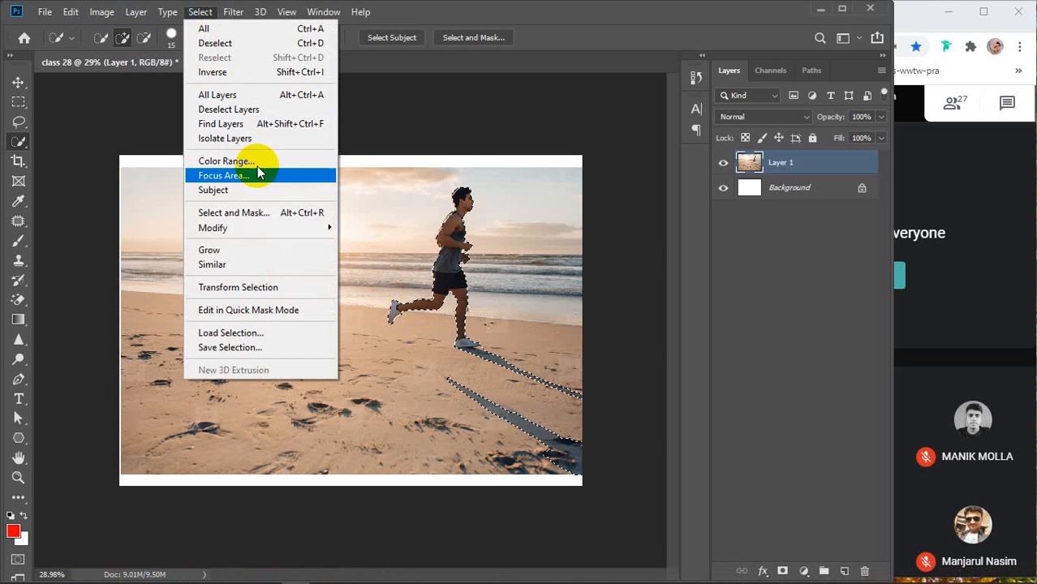
{"action": "mouse_move", "coordinate": [246, 236]}
{"action": "left_click", "coordinate": [375, 260]}
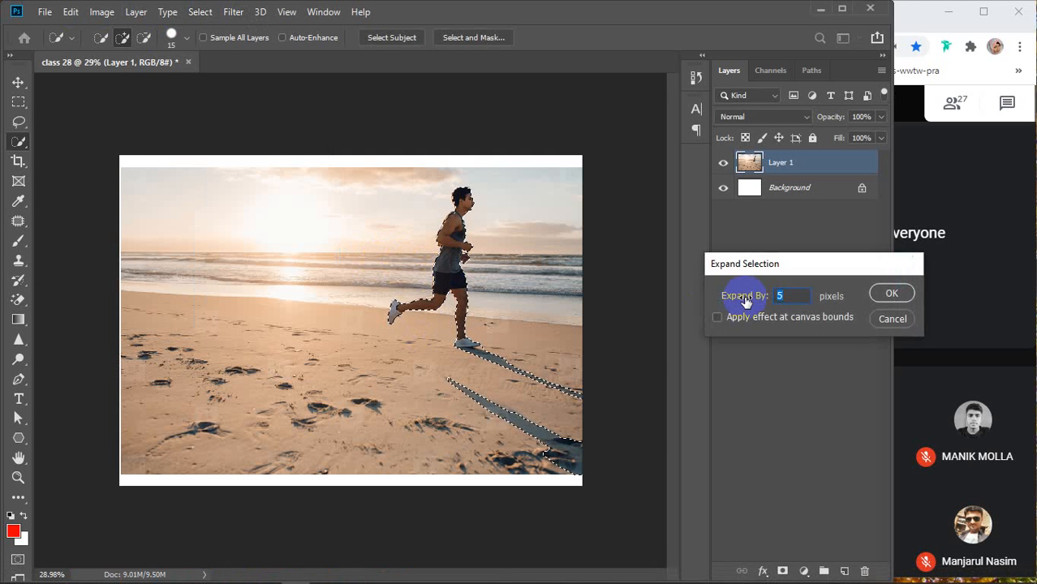
{"action": "key", "text": "Return"}
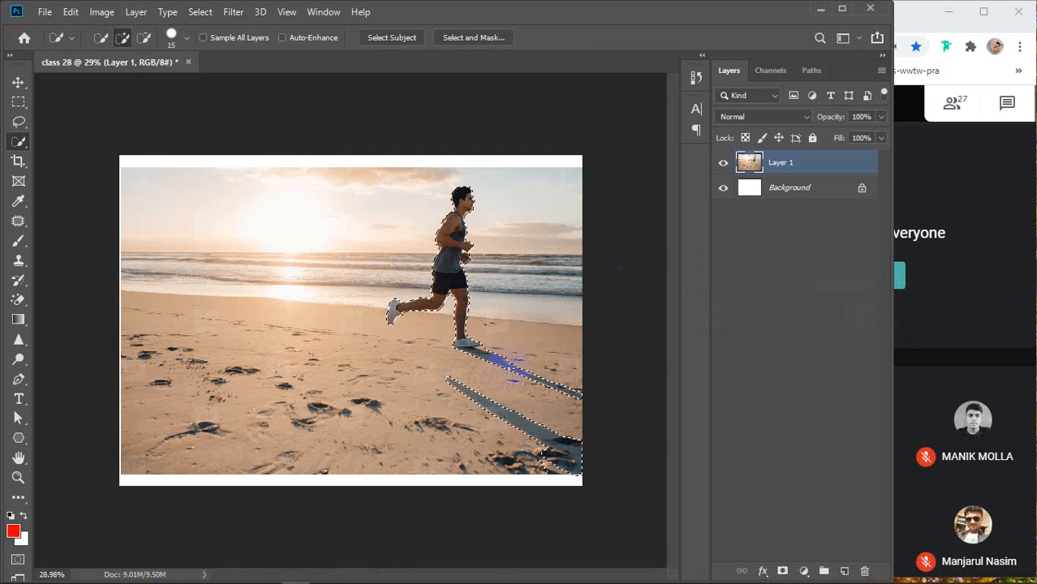
Fill the expanded selection with Content-Aware using Color Adaptation, Normal mode and 100% opacity, and deselect
{"action": "left_click", "coordinate": [70, 12]}
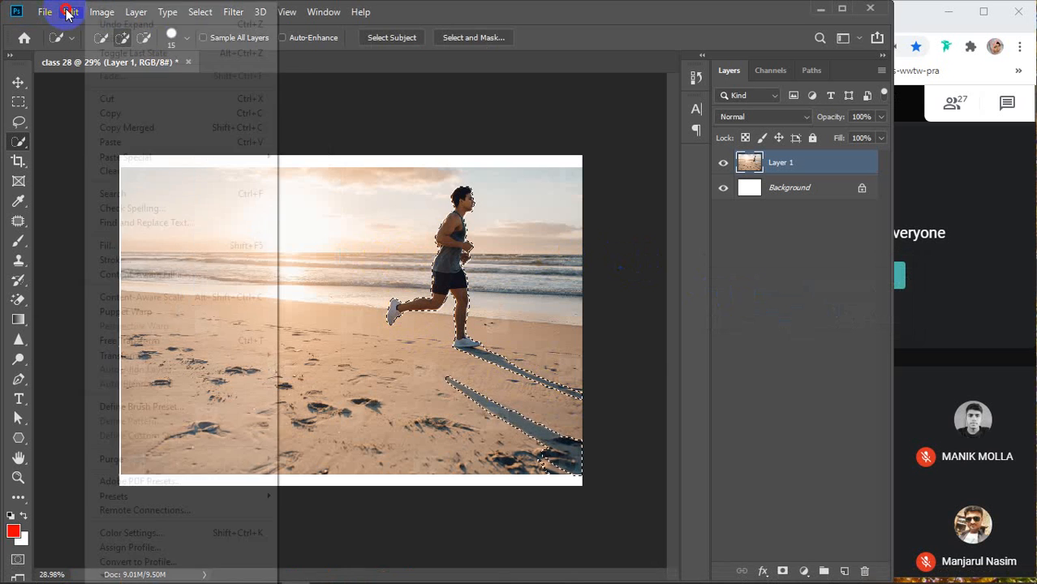
{"action": "left_click", "coordinate": [104, 241]}
{"action": "left_click", "coordinate": [323, 214]}
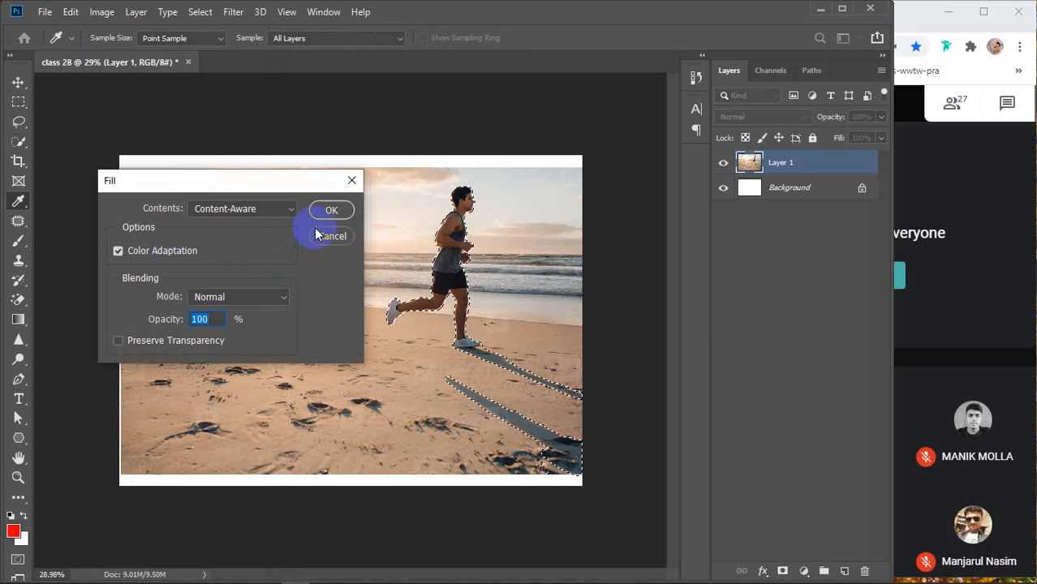
{"action": "key", "text": "w"}
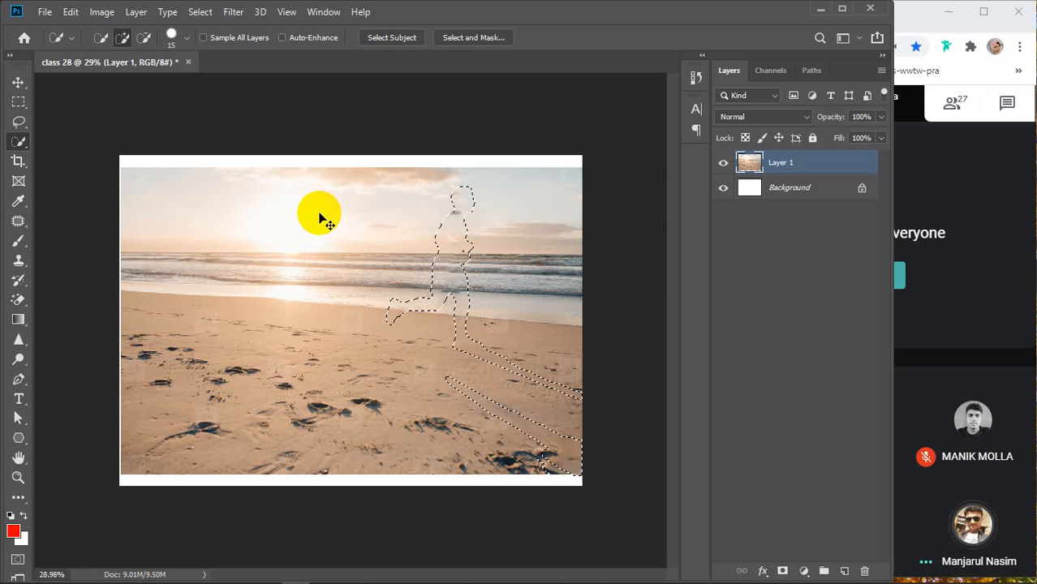
{"action": "key", "text": "ctrl+d"}
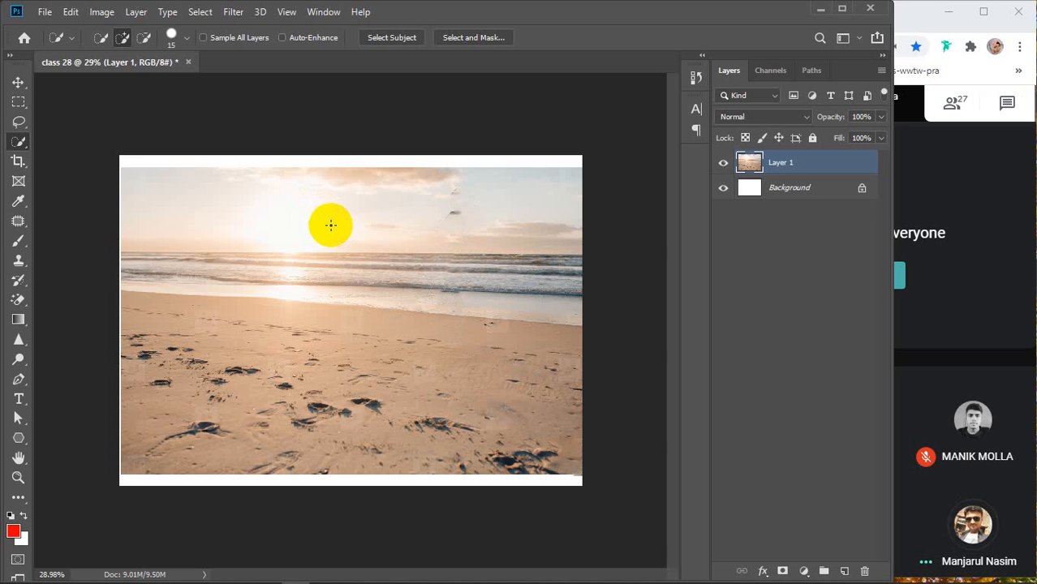
Undo the last deselection and fill, and expand the runner-and-shadows selection by another 3 pixels
{"action": "key", "text": "ctrl+z"}
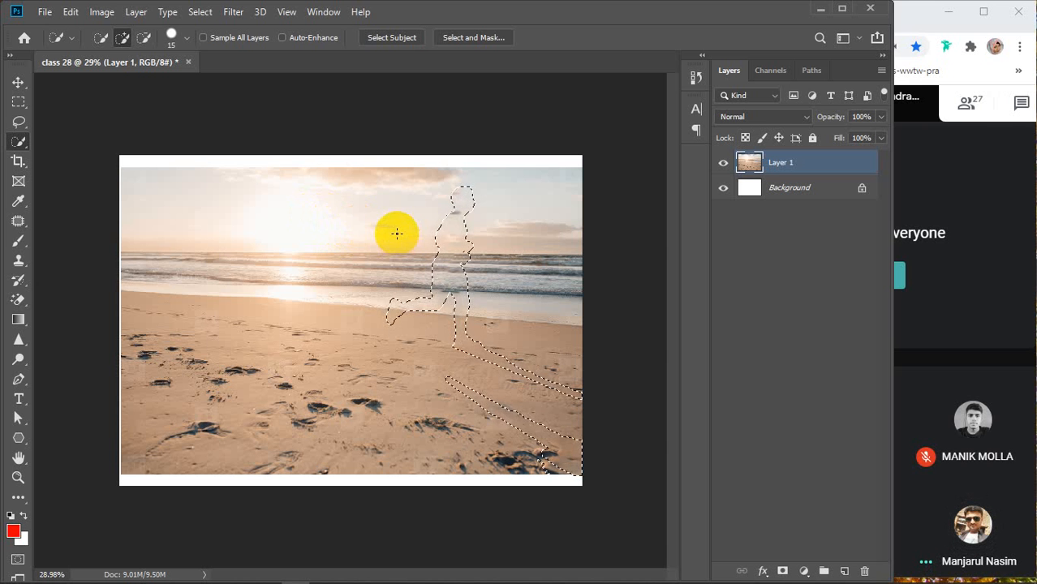
{"action": "key", "text": "ctrl+z"}
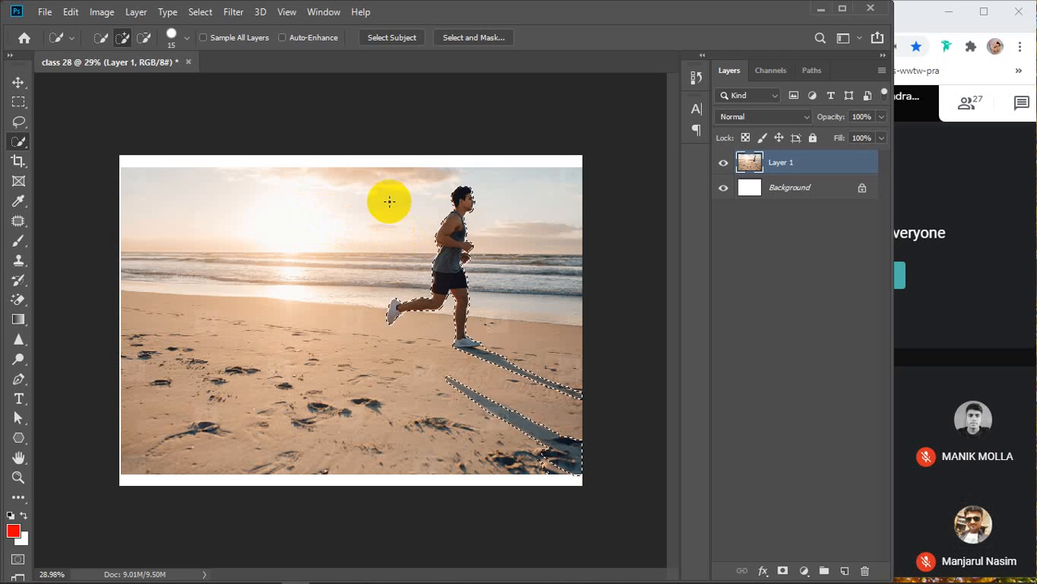
{"action": "left_click", "coordinate": [200, 11]}
{"action": "mouse_move", "coordinate": [228, 227]}
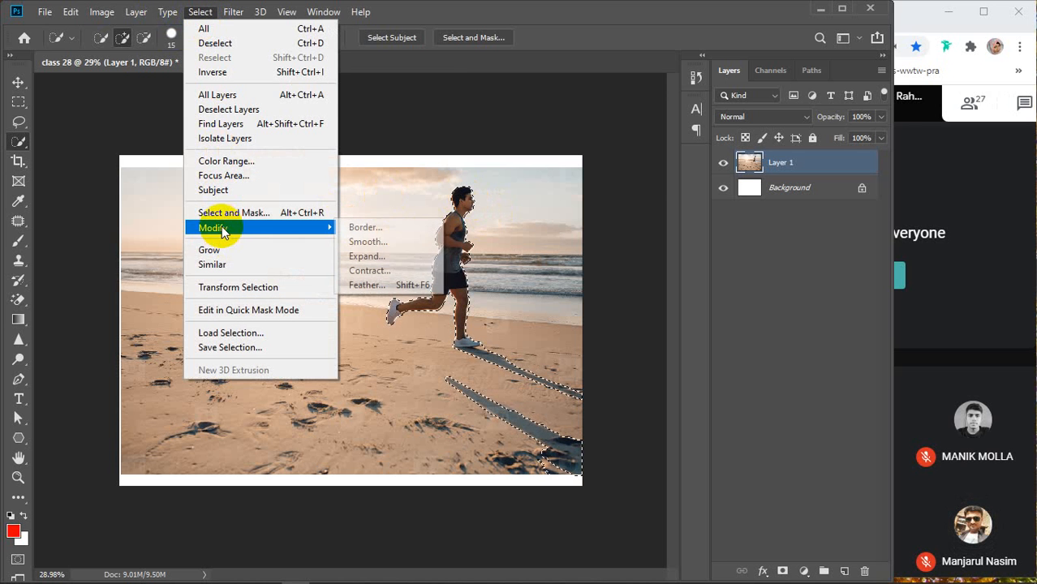
{"action": "left_click", "coordinate": [380, 260]}
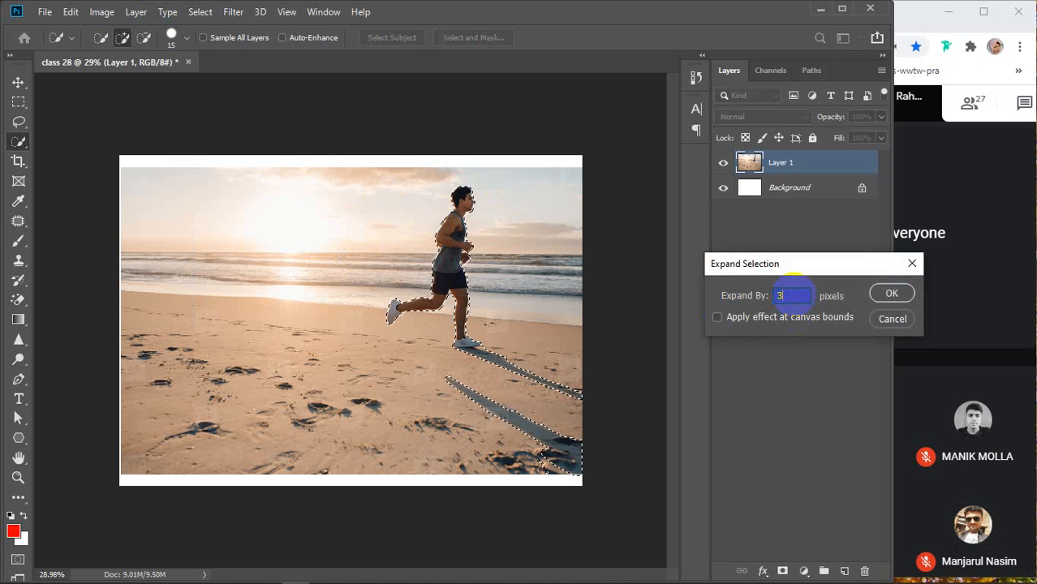
{"action": "key", "text": "Return"}
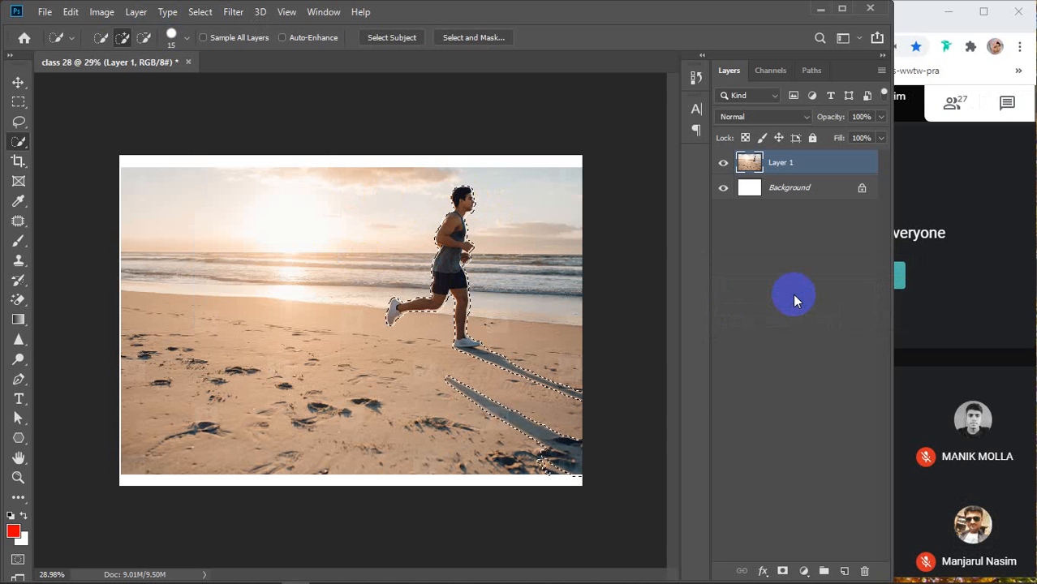
Apply a Content-Aware fill to the further expanded runner-and-shadows selection and clear the selection
{"action": "left_click", "coordinate": [70, 16]}
{"action": "left_click", "coordinate": [109, 241]}
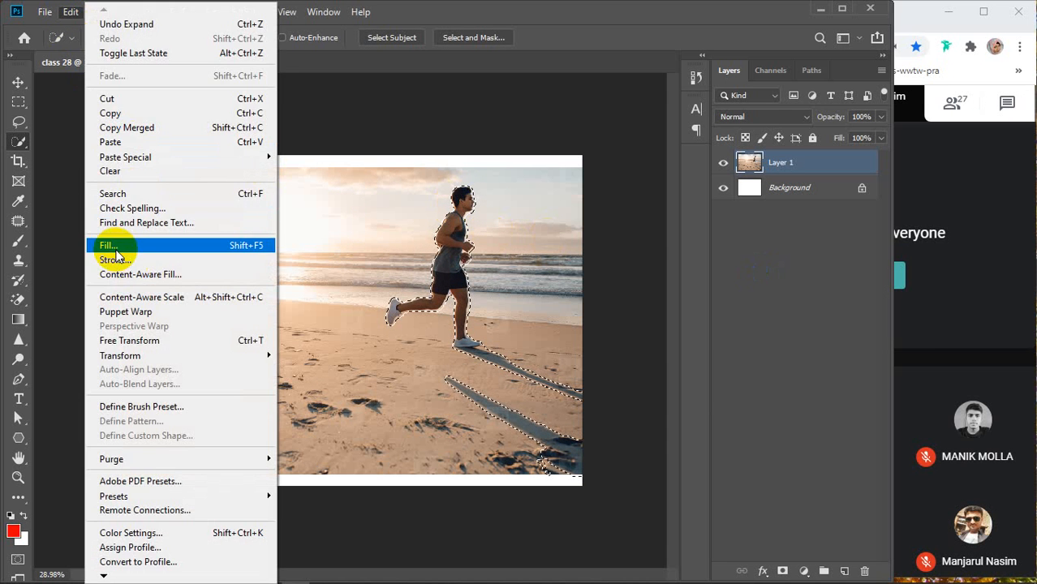
{"action": "left_click", "coordinate": [321, 211]}
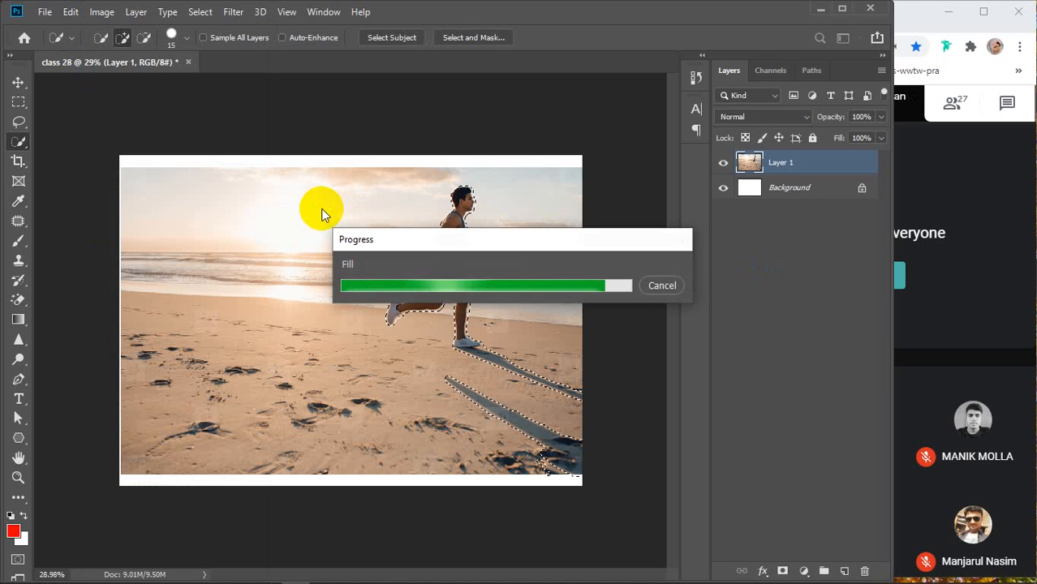
{"action": "key", "text": "ctrl+d"}
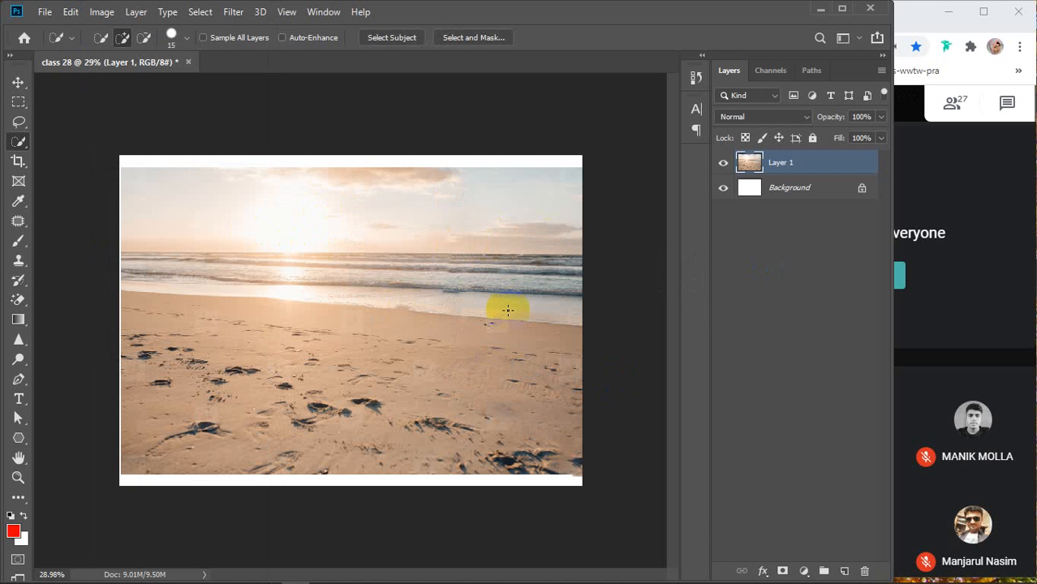
Delete the retouched beach photo layer and bring back the original runner photo at the centre of the canvas
{"action": "key", "text": "v"}
{"action": "mouse_move", "coordinate": [467, 393]}
{"action": "left_mouse_down"}
{"action": "mouse_move", "coordinate": [452, 382]}
{"action": "mouse_move", "coordinate": [458, 390]}
{"action": "left_mouse_up"}
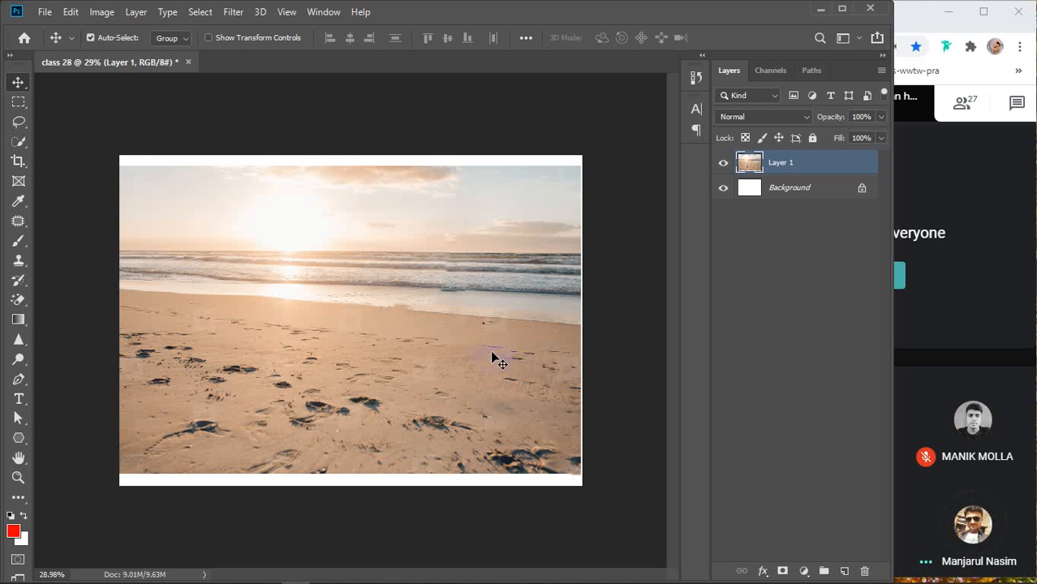
{"action": "key", "text": "Delete"}
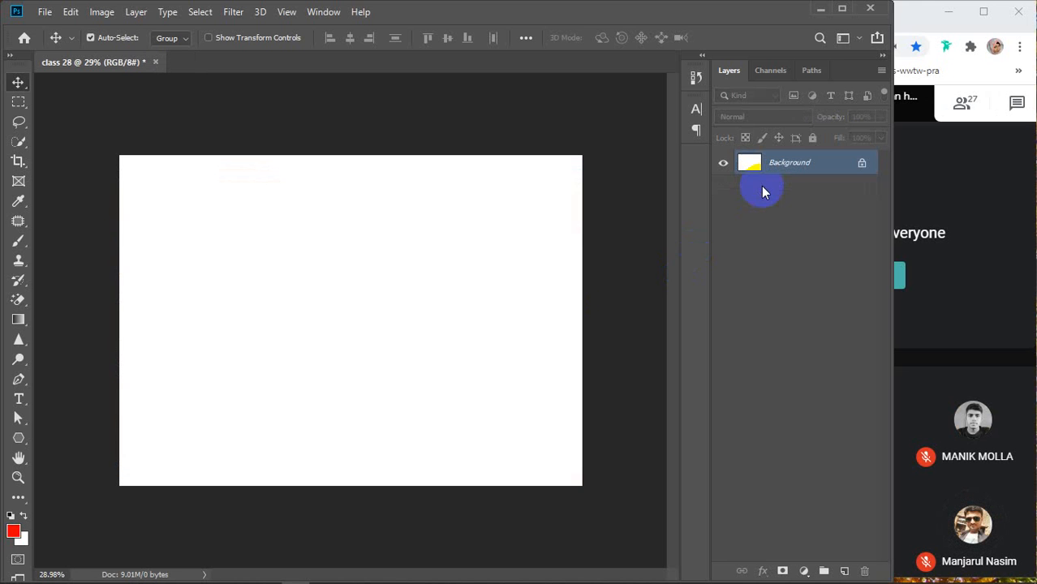
{"action": "key", "text": "ctrl+z"}
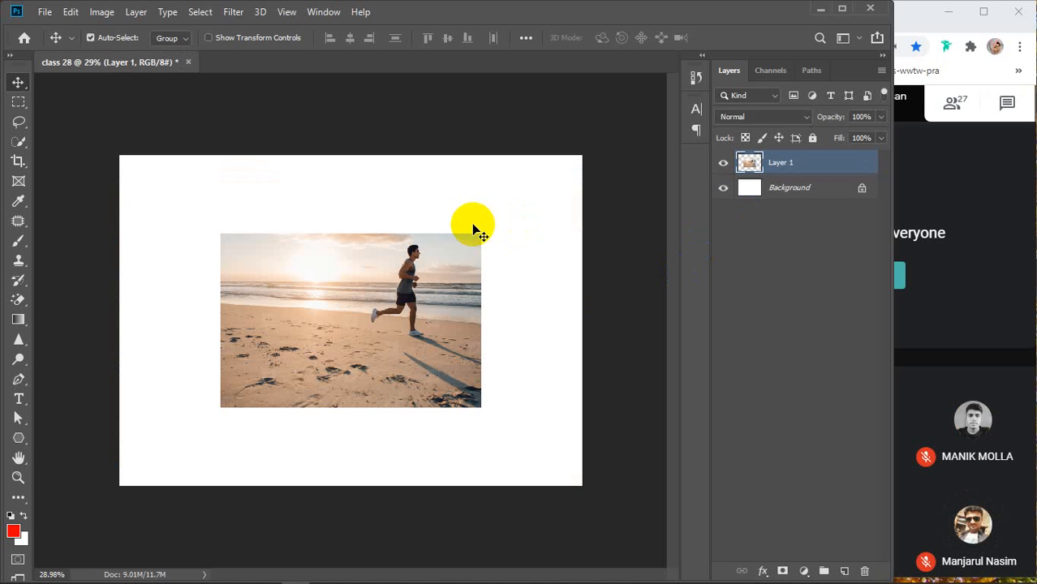
Move the runner photo into the canvas's upper-left corner, scale it down, and place a duplicate diagonally below it
{"action": "key", "text": "ctrl+t"}
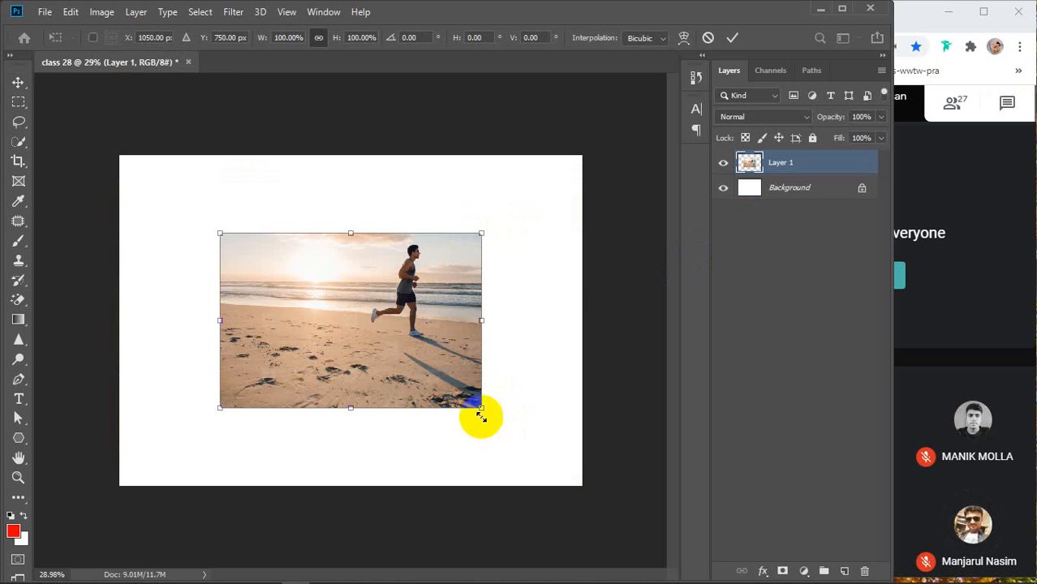
{"action": "left_click_drag", "start_coordinate": [382, 326], "coordinate": [287, 254]}
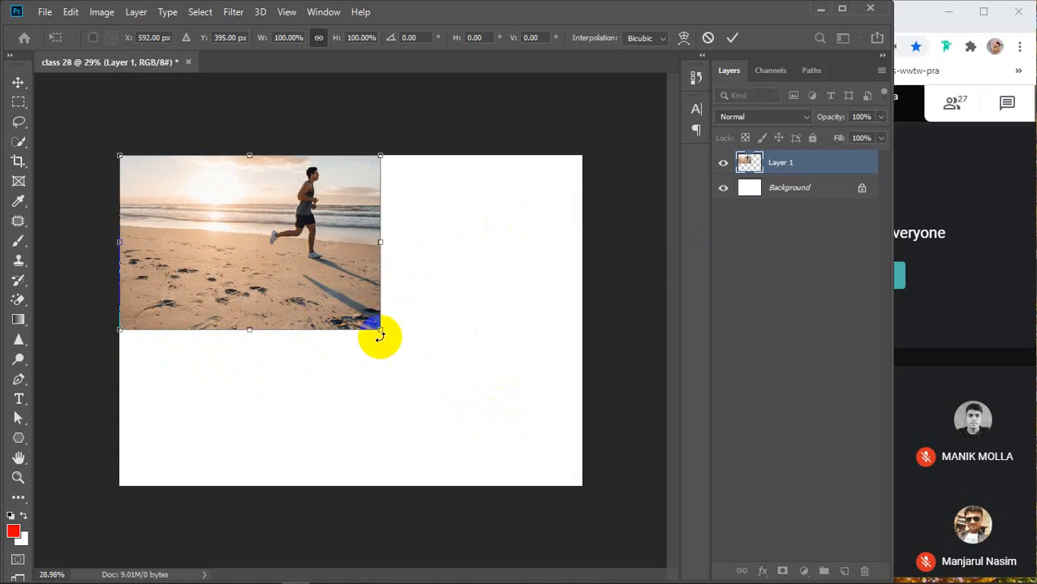
{"action": "left_click_drag", "start_coordinate": [382, 331], "coordinate": [346, 295]}
{"action": "key", "text": "Return"}
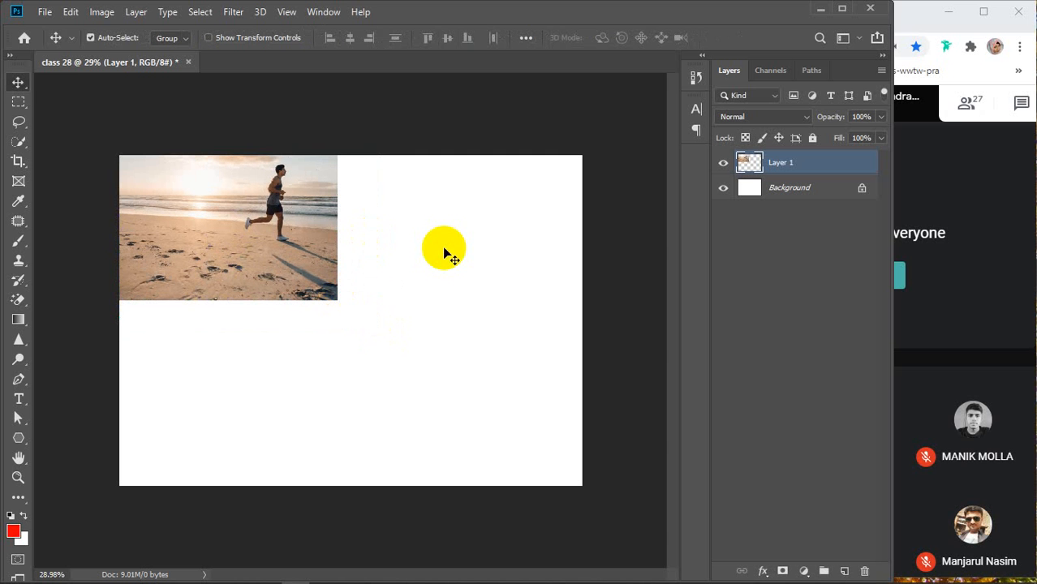
{"action": "left_click_drag", "start_coordinate": [276, 244], "coordinate": [491, 394]}
Scale both photos together to span the canvas width, and move the duplicate down into the canvas's lower-right corner
{"action": "left_click_drag", "start_coordinate": [419, 242], "coordinate": [228, 345]}
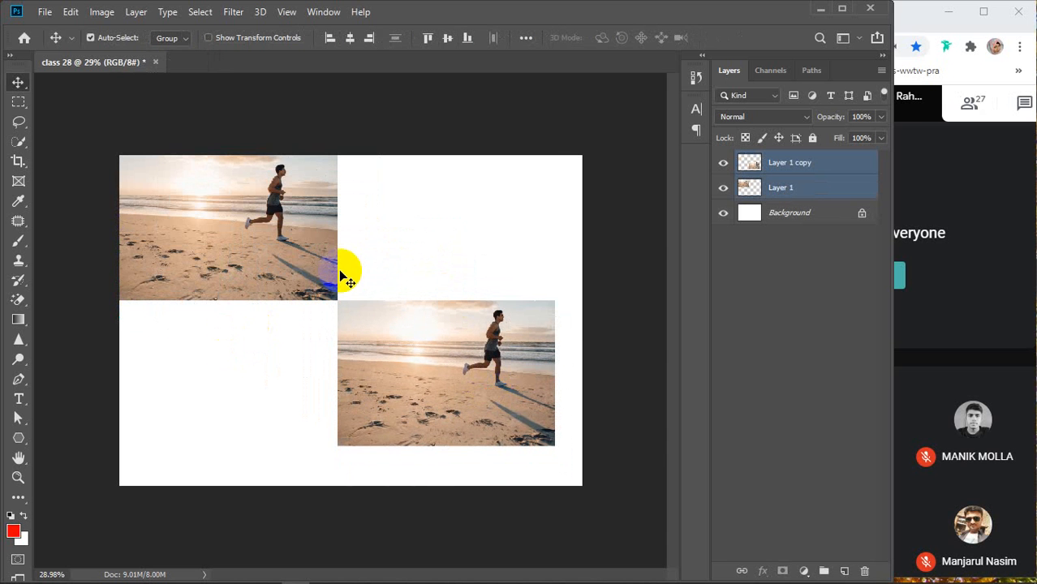
{"action": "key", "text": "ctrl+t"}
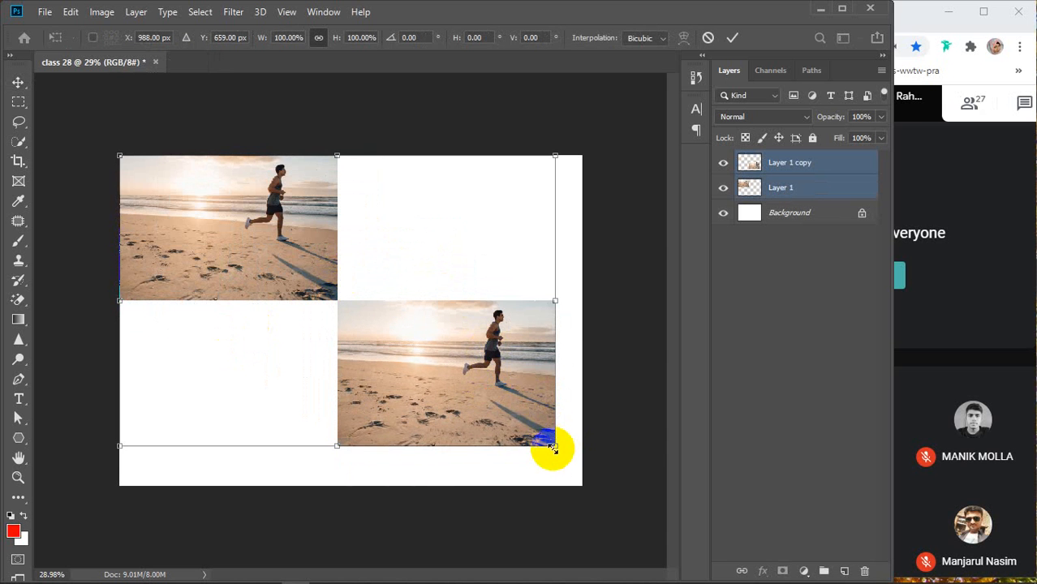
{"action": "left_click_drag", "start_coordinate": [553, 447], "coordinate": [578, 473]}
{"action": "key", "text": "Return"}
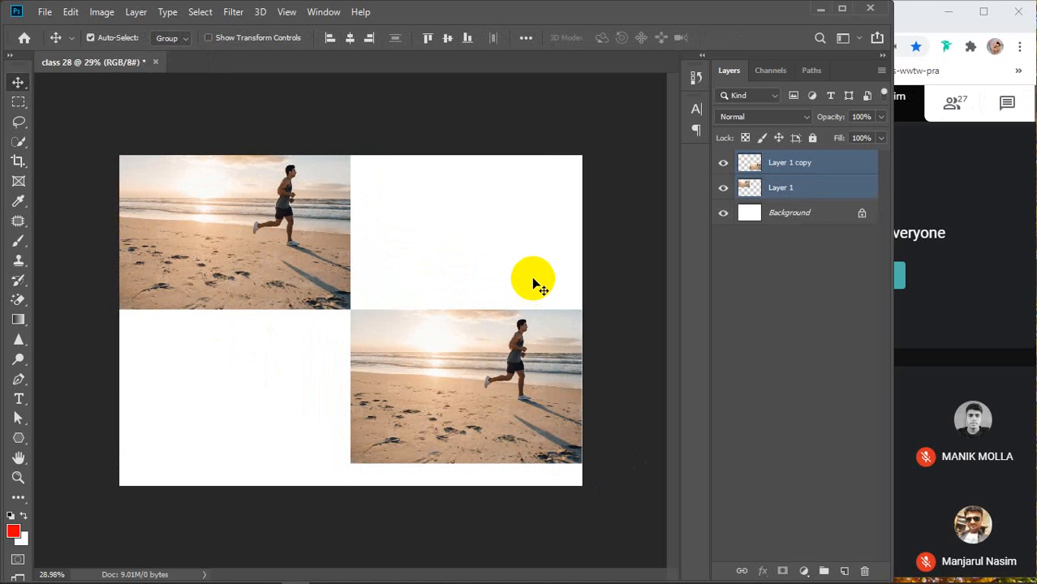
{"action": "left_click", "coordinate": [477, 231]}
{"action": "left_click_drag", "start_coordinate": [490, 362], "coordinate": [488, 387]}
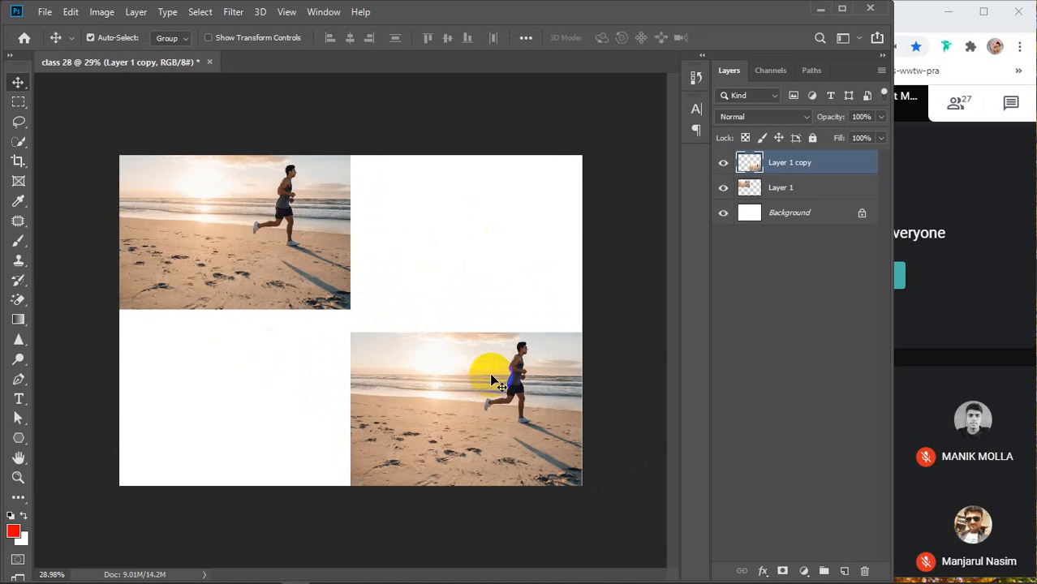
Nudge the upper-left photo right and down to leave a narrow white margin along the canvas edges
{"action": "left_click_drag", "start_coordinate": [331, 254], "coordinate": [332, 261]}
{"action": "key", "text": "Right"}
{"action": "key", "text": "Right"}
{"action": "key", "text": "Right"}
{"action": "key", "text": "Right"}
{"action": "key", "text": "Right"}
{"action": "key", "text": "Right"}
{"action": "key", "text": "Right"}
{"action": "key", "text": "Right"}
{"action": "key", "text": "Right"}
{"action": "key", "text": "Right"}
{"action": "key", "text": "Right"}
{"action": "key", "text": "Right"}
{"action": "key", "text": "Right"}
{"action": "key", "text": "Right"}
{"action": "key", "text": "Right"}
{"action": "key", "text": "Right"}
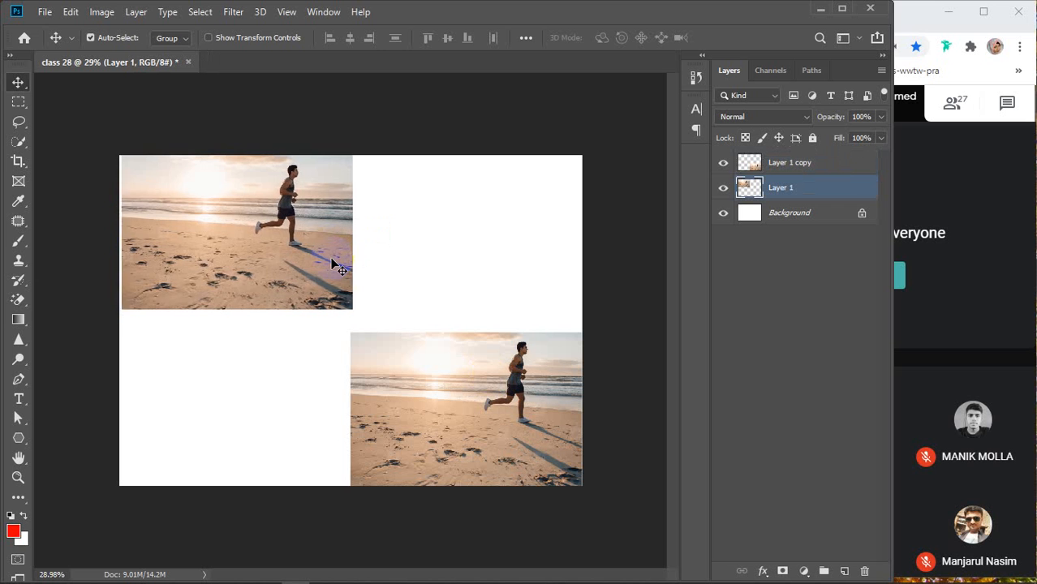
{"action": "key", "text": "Down"}
{"action": "key", "text": "Down"}
{"action": "key", "text": "Down"}
{"action": "key", "text": "Down"}
{"action": "key", "text": "Down"}
{"action": "key", "text": "Down"}
{"action": "key", "text": "Down"}
{"action": "key", "text": "Down"}
{"action": "key", "text": "Down"}
{"action": "key", "text": "Down"}
{"action": "key", "text": "Down"}
{"action": "key", "text": "Down"}
{"action": "key", "text": "Down"}
{"action": "key", "text": "Down"}
{"action": "key", "text": "Down"}
{"action": "key", "text": "Down"}
{"action": "key", "text": "Down"}
{"action": "key", "text": "Down"}
{"action": "key", "text": "Down"}
{"action": "key", "text": "Down"}
{"action": "key", "text": "Down"}
{"action": "key", "text": "Down"}
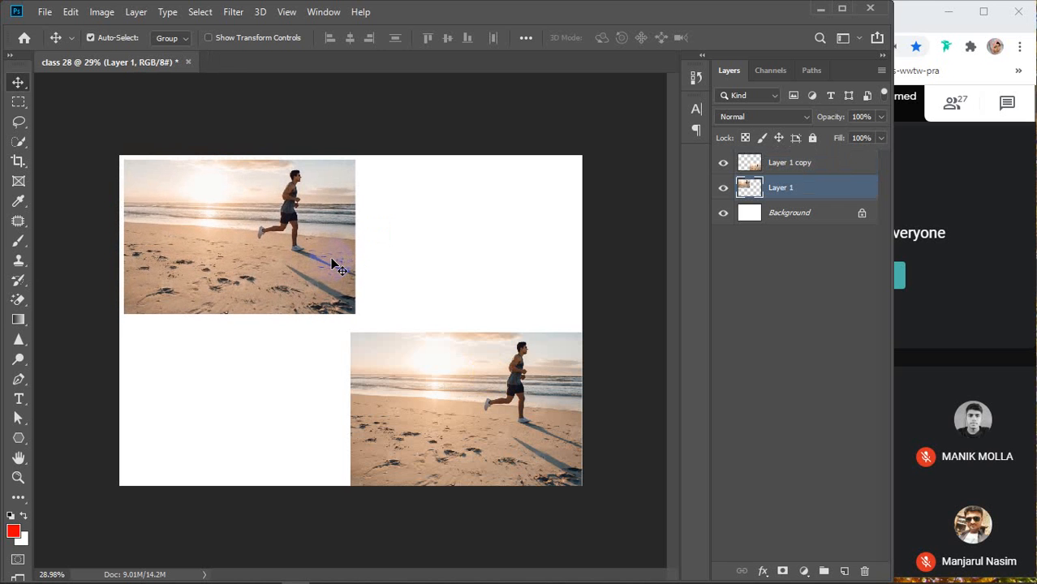
Nudge the lower-right photo copy up and left to leave a narrow white margin along the canvas edges
{"action": "left_click", "coordinate": [397, 393]}
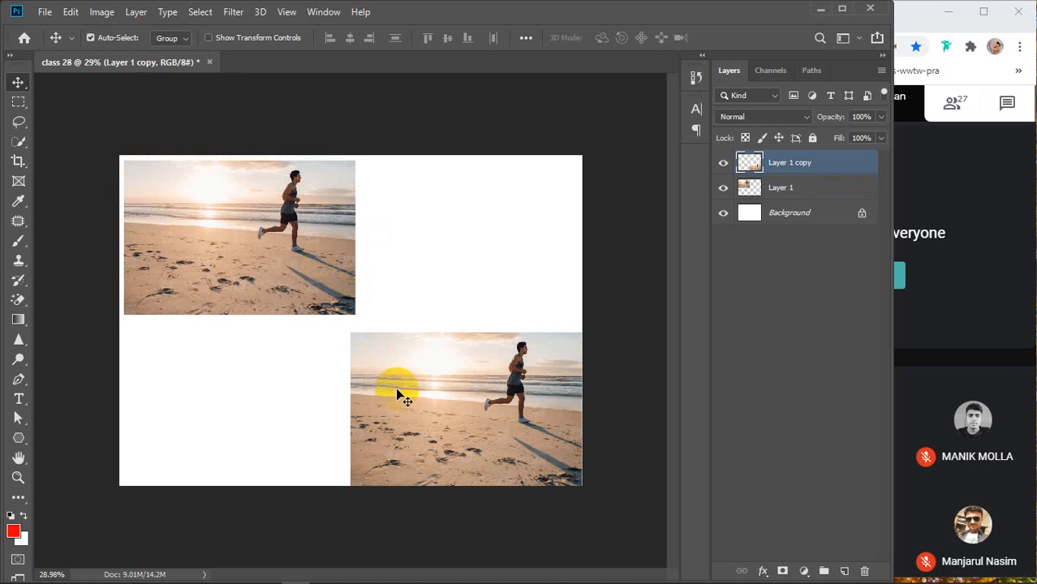
{"action": "key", "text": "Up"}
{"action": "key", "text": "Up"}
{"action": "key", "text": "Up"}
{"action": "key", "text": "Up"}
{"action": "key", "text": "Up"}
{"action": "key", "text": "Up"}
{"action": "key", "text": "Up"}
{"action": "key", "text": "Up"}
{"action": "key", "text": "Up"}
{"action": "key", "text": "Up"}
{"action": "key", "text": "Up"}
{"action": "key", "text": "Up"}
{"action": "key", "text": "Up"}
{"action": "key", "text": "Up"}
{"action": "key", "text": "Up"}
{"action": "key", "text": "Up"}
{"action": "key", "text": "Up"}
{"action": "key", "text": "Up"}
{"action": "key", "text": "Up"}
{"action": "key", "text": "Up"}
{"action": "key", "text": "Left"}
{"action": "key", "text": "Left"}
{"action": "key", "text": "Left"}
{"action": "key", "text": "Left"}
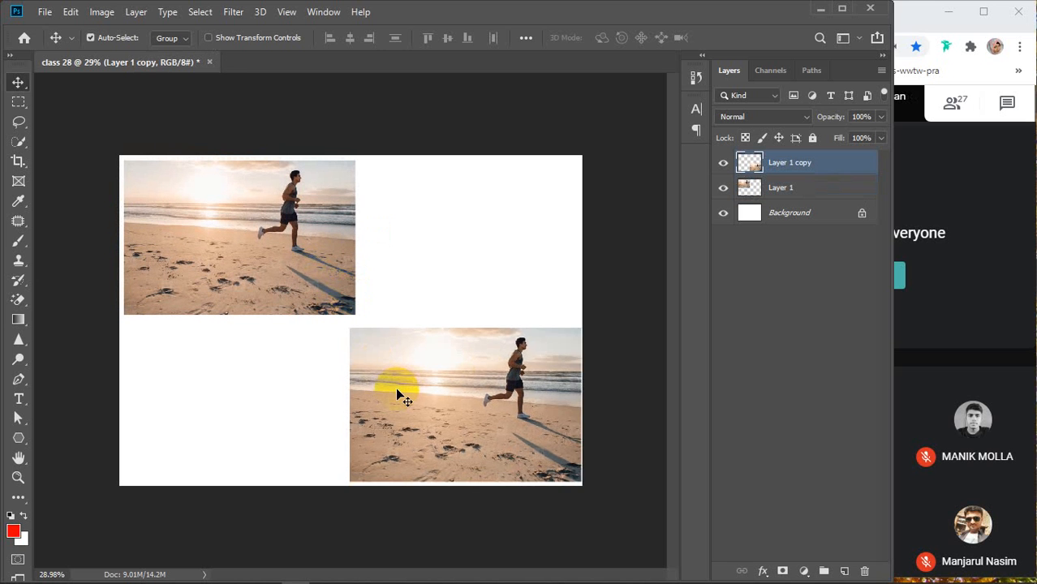
{"action": "key", "text": "Left"}
{"action": "key", "text": "Left"}
{"action": "key", "text": "Left"}
{"action": "key", "text": "Left"}
{"action": "key", "text": "Left"}
{"action": "key", "text": "Left"}
{"action": "key", "text": "Left"}
{"action": "key", "text": "Left"}
{"action": "key", "text": "Left"}
{"action": "key", "text": "Left"}
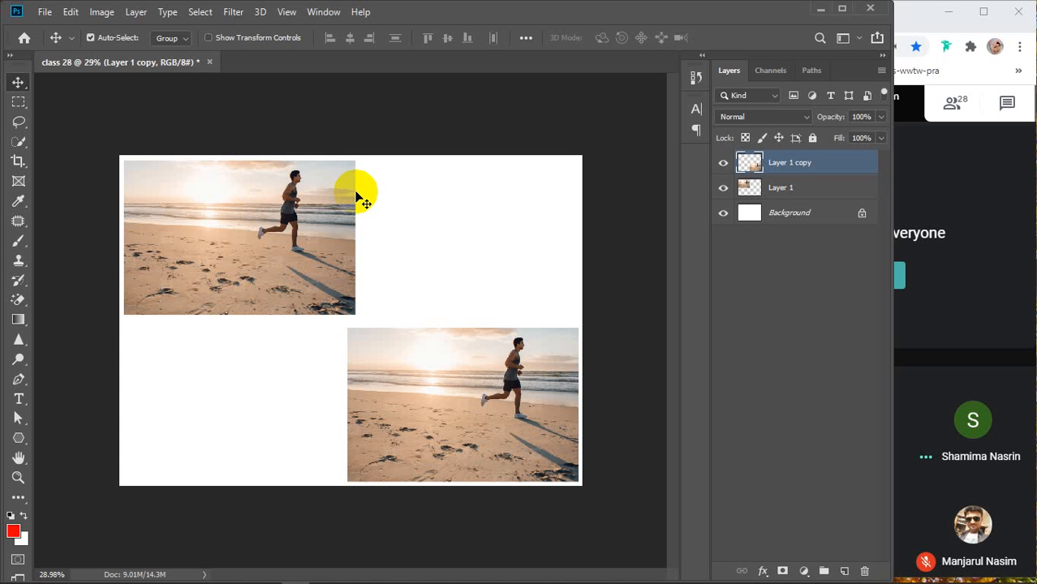
Switch to the Quick Selection Tool and enlarge its brush to size 60
{"action": "left_click", "coordinate": [18, 122]}
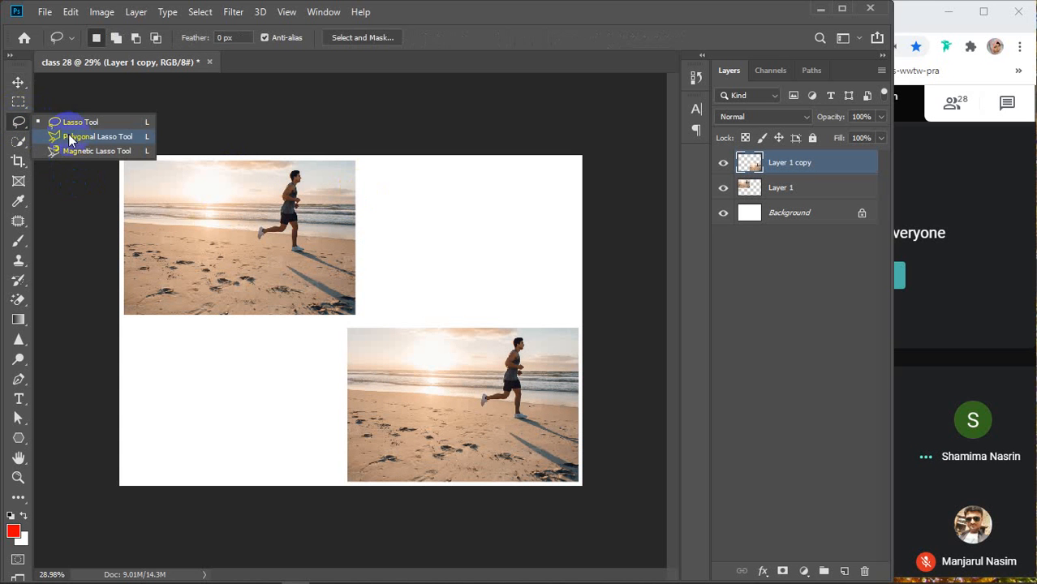
{"action": "left_click", "coordinate": [18, 141]}
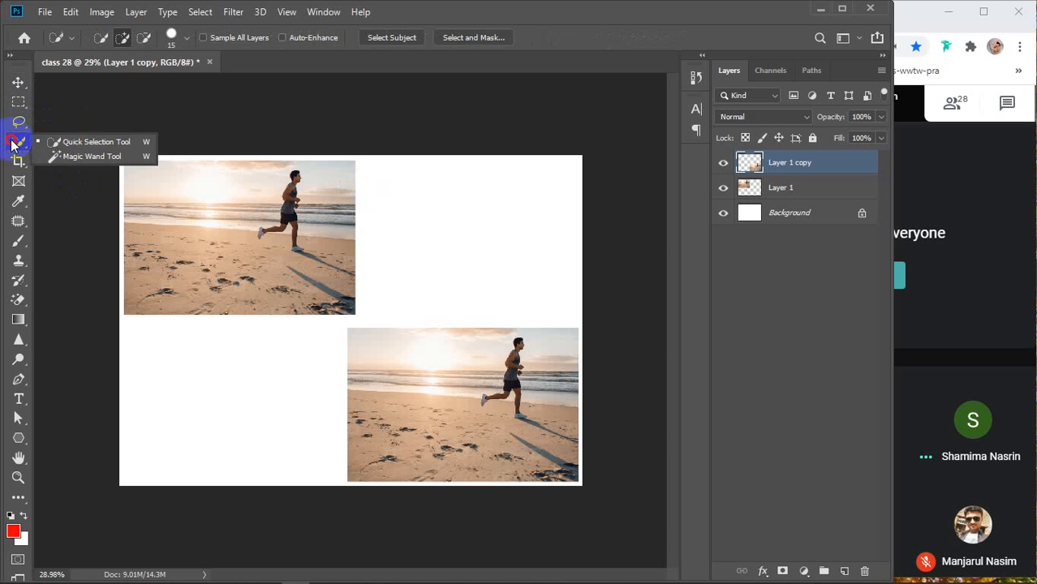
{"action": "left_click", "coordinate": [80, 142]}
{"action": "key", "text": "bracketright"}
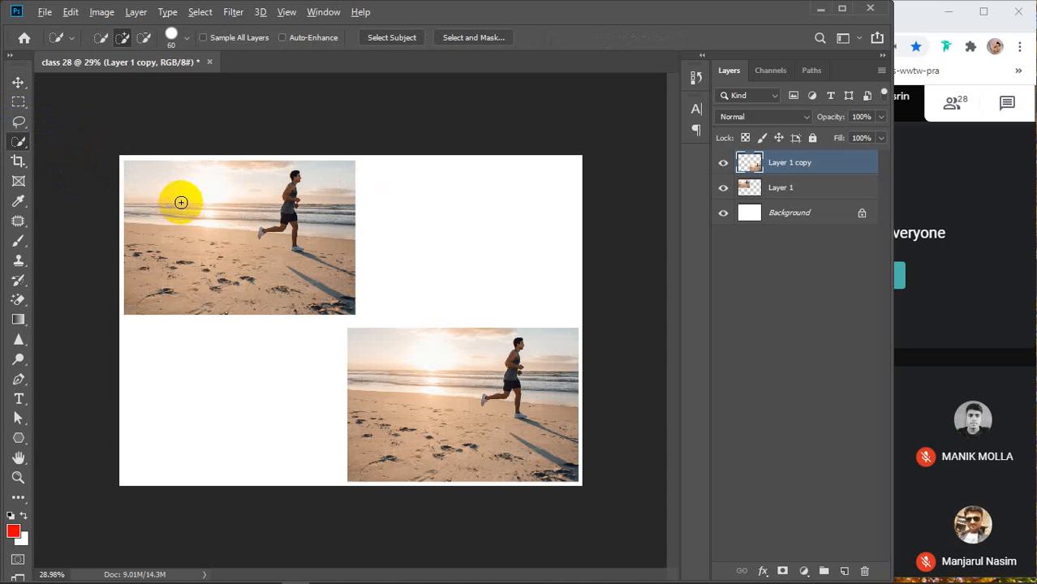
{"action": "scroll", "coordinate": [181, 202], "scroll_direction": "up", "scroll_amount": 5}
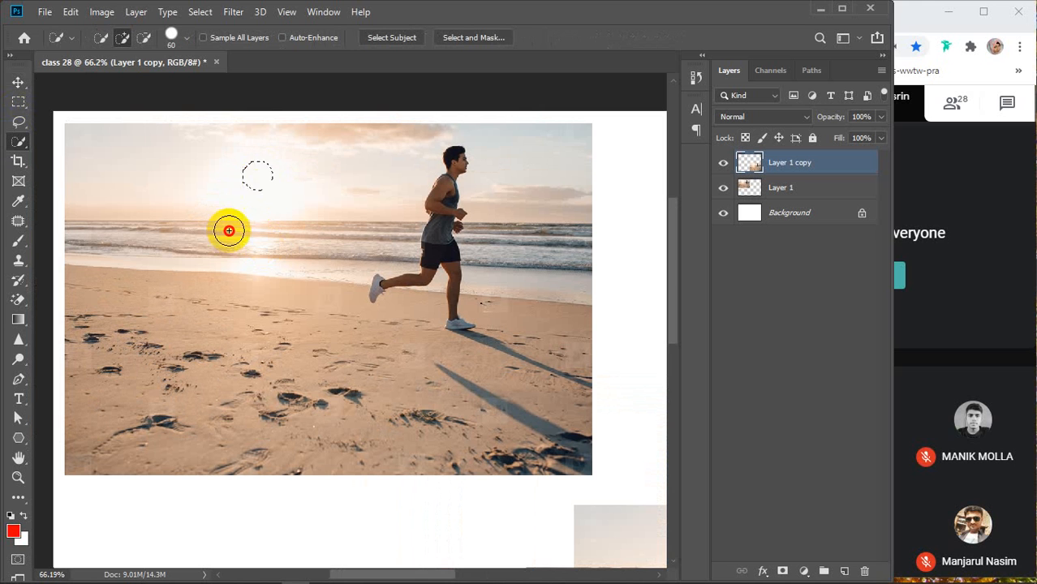
{"action": "left_click_drag", "start_coordinate": [229, 230], "coordinate": [128, 476]}
{"action": "key", "text": "ctrl+d"}
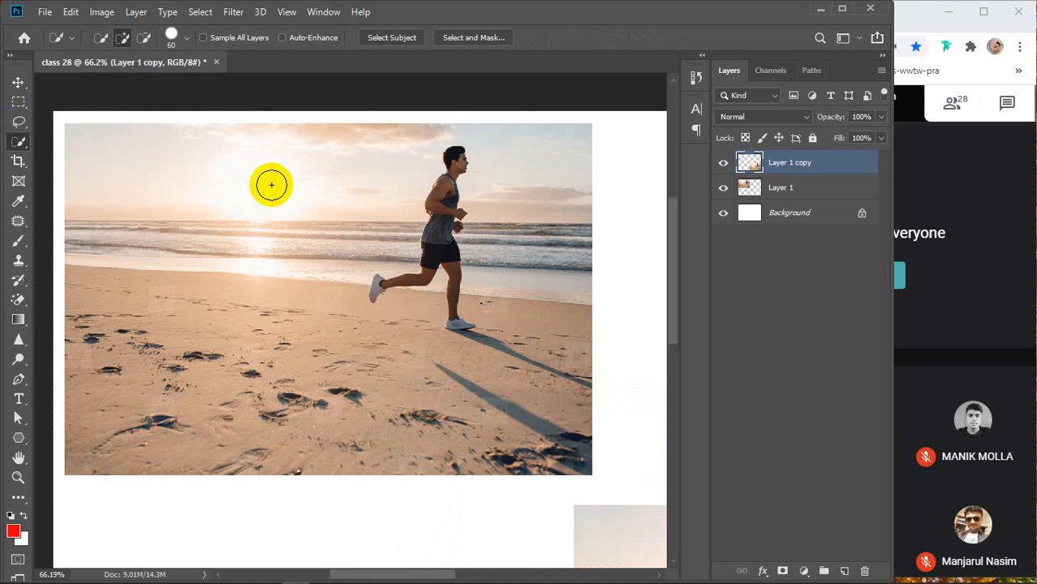
{"action": "mouse_move", "coordinate": [271, 185]}
{"action": "left_mouse_down"}
{"action": "mouse_move", "coordinate": [308, 174]}
{"action": "mouse_move", "coordinate": [369, 199]}
{"action": "mouse_move", "coordinate": [389, 162]}
{"action": "mouse_move", "coordinate": [317, 204]}
{"action": "mouse_move", "coordinate": [345, 220]}
{"action": "mouse_move", "coordinate": [345, 206]}
{"action": "mouse_move", "coordinate": [305, 269]}
{"action": "mouse_move", "coordinate": [363, 370]}
{"action": "mouse_move", "coordinate": [405, 340]}
{"action": "mouse_move", "coordinate": [412, 307]}
{"action": "mouse_move", "coordinate": [389, 341]}
{"action": "left_mouse_up"}
{"action": "key", "text": "ctrl+d"}
{"action": "key", "text": "ctrl+d"}
Target Layer 1 and quick-select the entire upper-left photo
{"action": "left_click", "coordinate": [778, 188]}
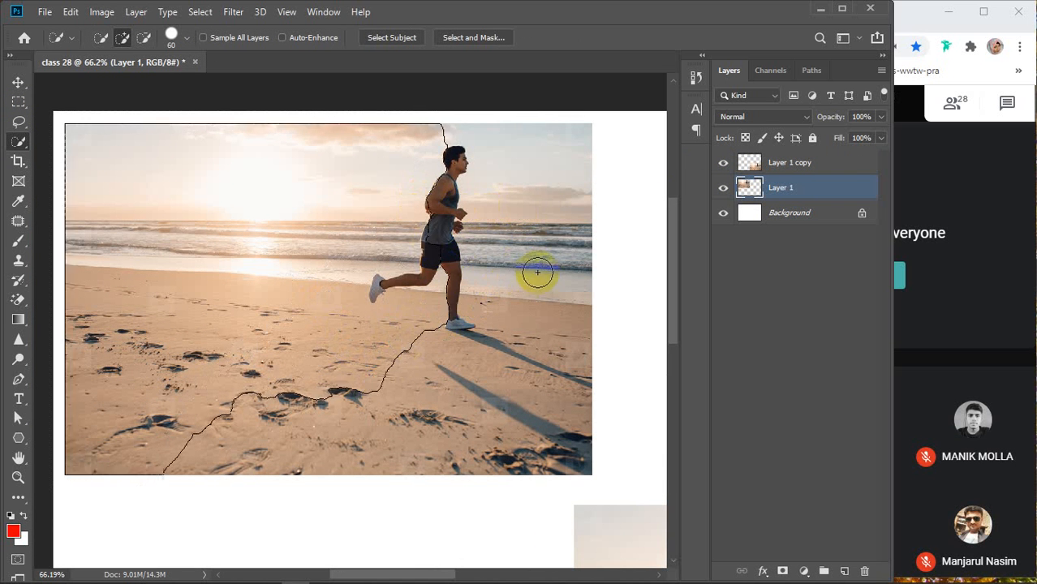
{"action": "mouse_move", "coordinate": [538, 272]}
{"action": "left_mouse_down"}
{"action": "mouse_move", "coordinate": [469, 141]}
{"action": "mouse_move", "coordinate": [432, 177]}
{"action": "mouse_move", "coordinate": [485, 307]}
{"action": "mouse_move", "coordinate": [512, 194]}
{"action": "mouse_move", "coordinate": [535, 313]}
{"action": "mouse_move", "coordinate": [526, 385]}
{"action": "mouse_move", "coordinate": [546, 417]}
{"action": "left_mouse_up"}
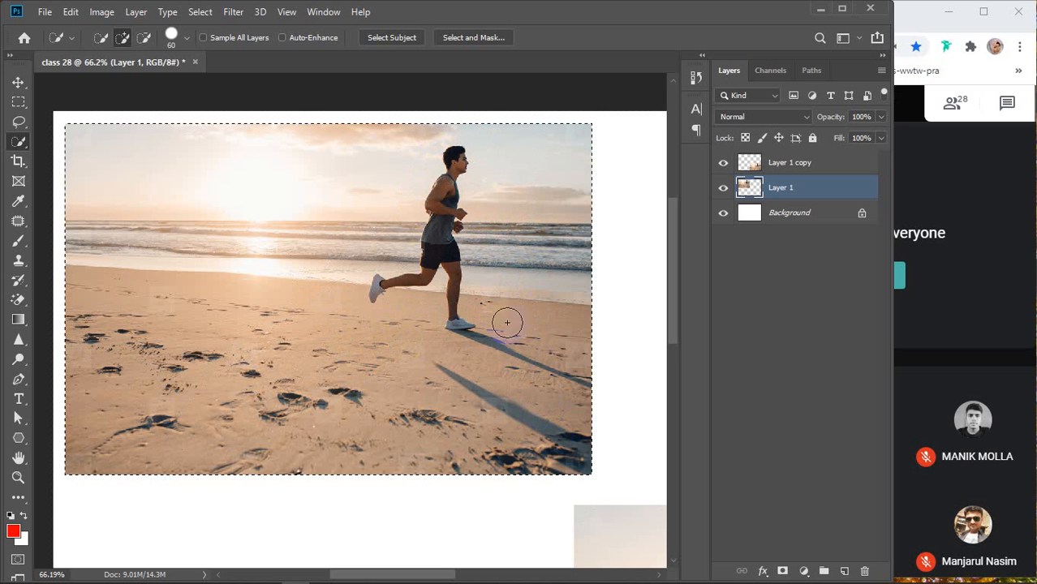
Subtract the runner's lower torso, shorts, legs and shoes from the selection, reducing the brush to size 15
{"action": "scroll", "coordinate": [447, 242], "scroll_direction": "up", "scroll_amount": 4, "text": "alt"}
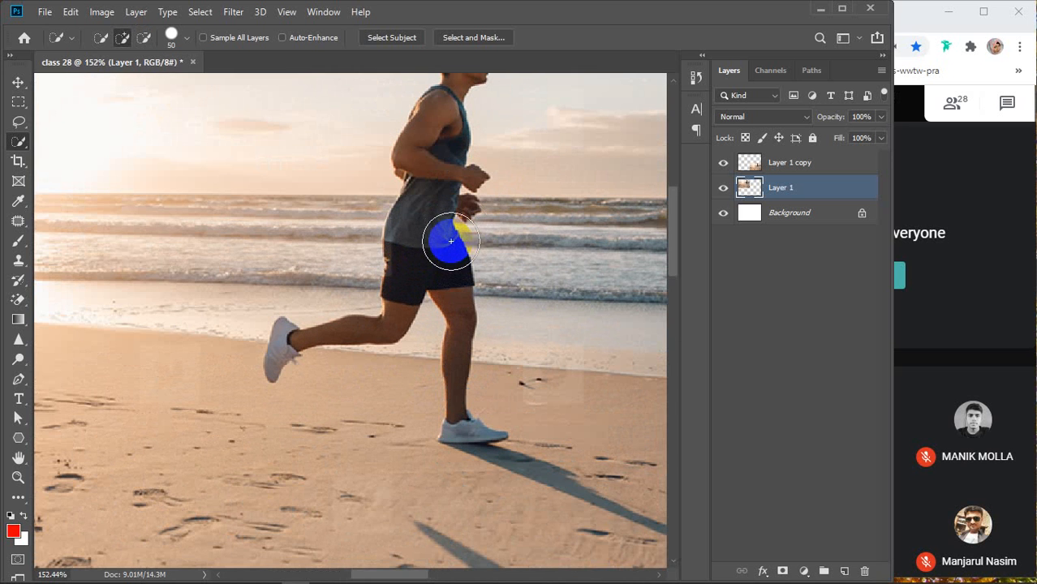
{"action": "mouse_move", "coordinate": [450, 241]}
{"action": "left_mouse_down"}
{"action": "mouse_move", "coordinate": [423, 232]}
{"action": "mouse_move", "coordinate": [415, 267]}
{"action": "left_mouse_up"}
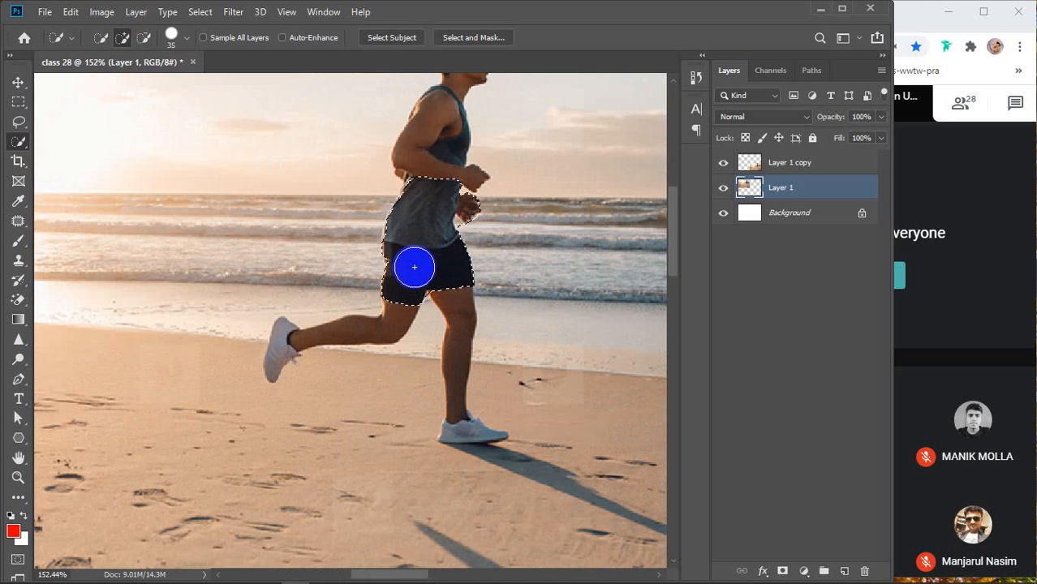
{"action": "key", "text": "bracketleft"}
{"action": "key", "text": "bracketleft"}
{"action": "key", "text": "bracketleft"}
{"action": "key", "text": "bracketleft"}
{"action": "key", "text": "bracketleft"}
{"action": "mouse_move", "coordinate": [407, 288]}
{"action": "left_mouse_down"}
{"action": "mouse_move", "coordinate": [384, 326]}
{"action": "mouse_move", "coordinate": [293, 339]}
{"action": "left_mouse_up"}
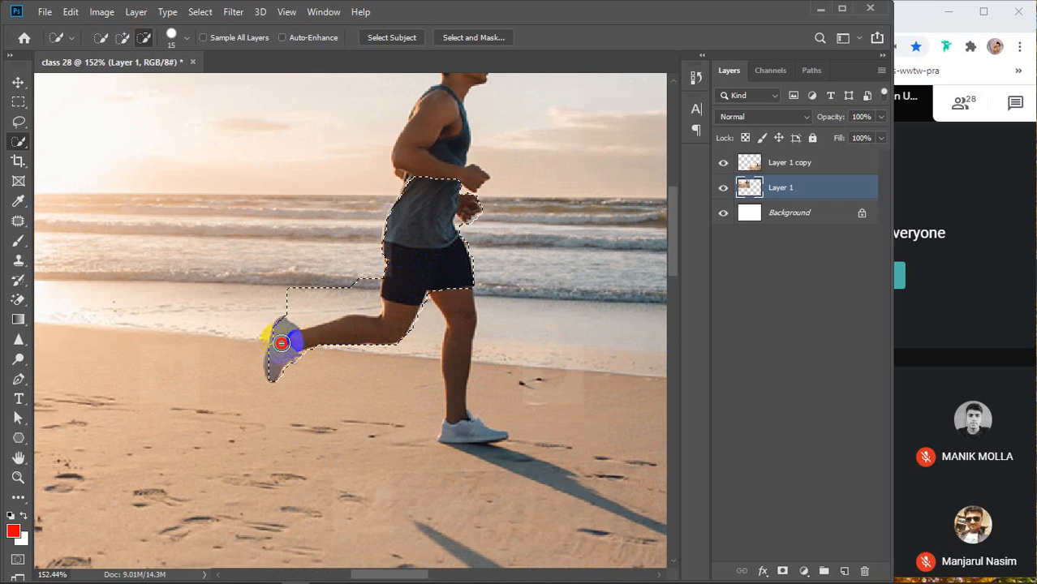
{"action": "mouse_move", "coordinate": [439, 282]}
{"action": "left_mouse_down"}
{"action": "mouse_move", "coordinate": [454, 320]}
{"action": "mouse_move", "coordinate": [453, 389]}
{"action": "left_mouse_up"}
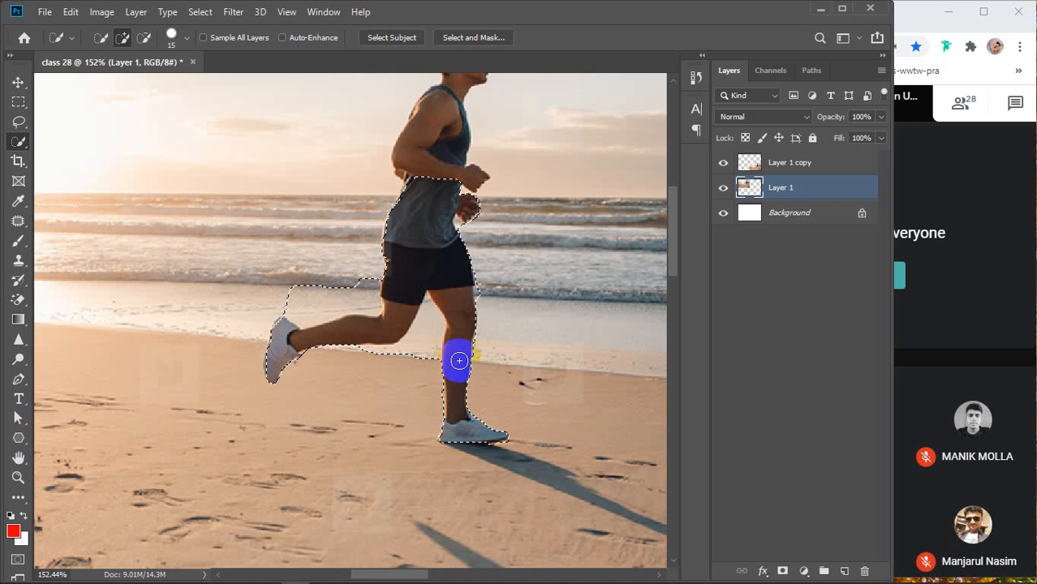
Subtract the runner's upper body and head from the selection
{"action": "scroll", "coordinate": [458, 361], "scroll_direction": "up", "scroll_amount": 4}
{"action": "left_click", "coordinate": [435, 311], "text": "alt"}
{"action": "mouse_move", "coordinate": [435, 311]}
{"action": "left_mouse_down"}
{"action": "mouse_move", "coordinate": [426, 230]}
{"action": "mouse_move", "coordinate": [463, 162]}
{"action": "mouse_move", "coordinate": [452, 152]}
{"action": "left_mouse_up"}
Invert the selection, delete the runner from the upper-left photo on Layer 1, and deselect
{"action": "scroll", "coordinate": [451, 152], "scroll_direction": "down", "scroll_amount": 5}
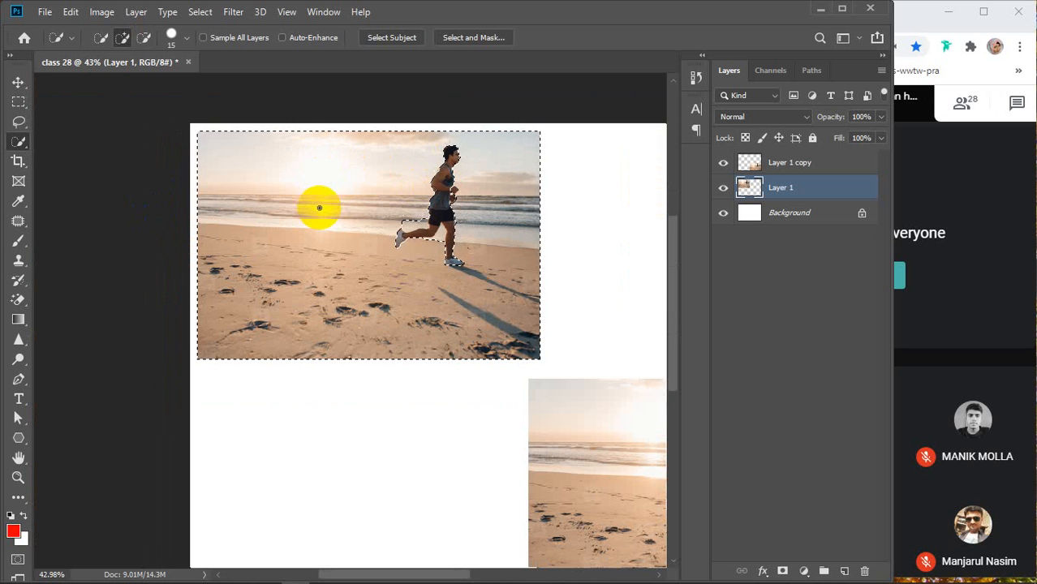
{"action": "left_click", "coordinate": [423, 163]}
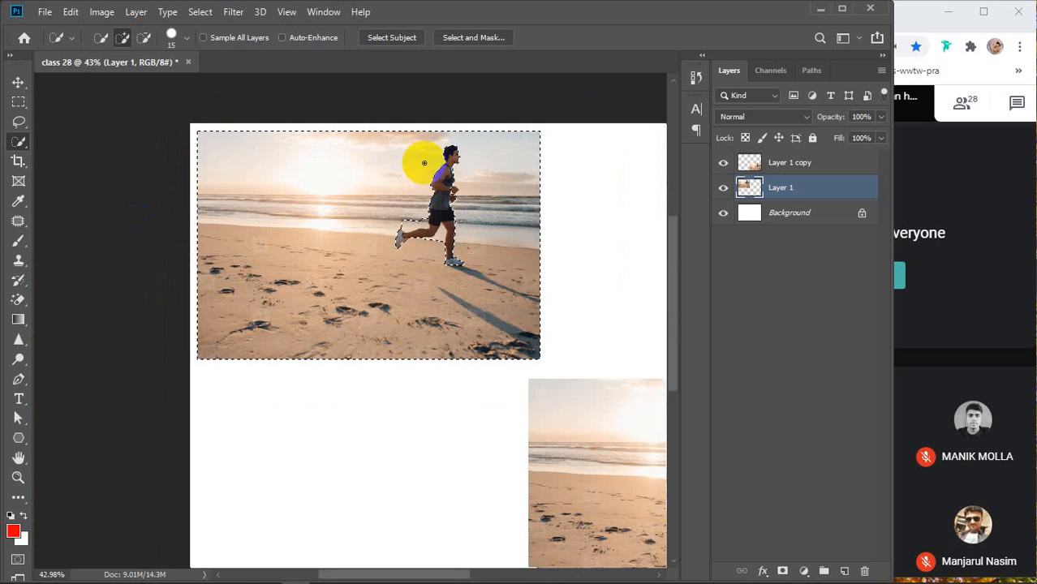
{"action": "left_click", "coordinate": [407, 217]}
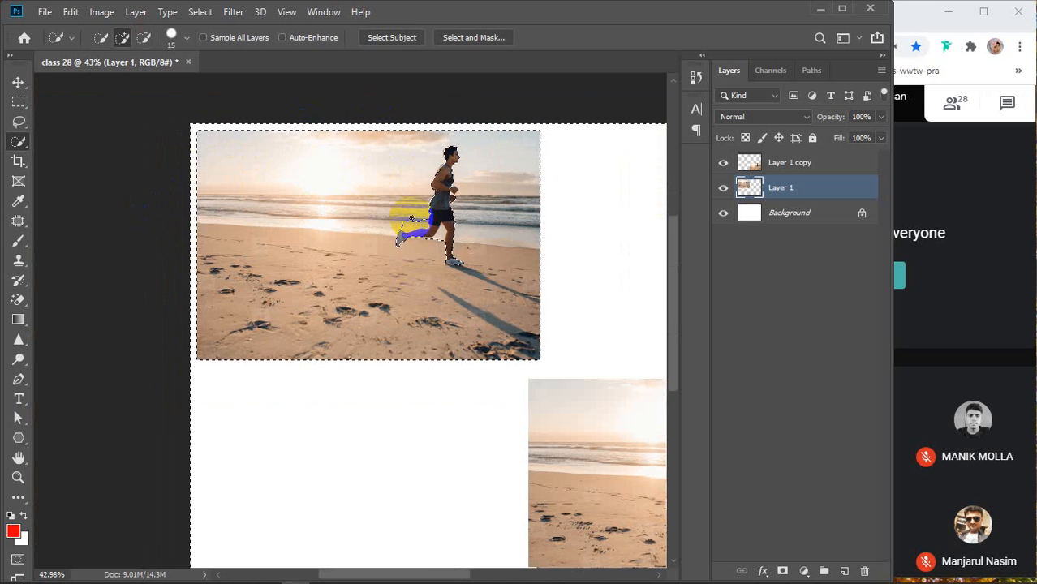
{"action": "scroll", "coordinate": [417, 220], "scroll_direction": "down", "scroll_amount": 4}
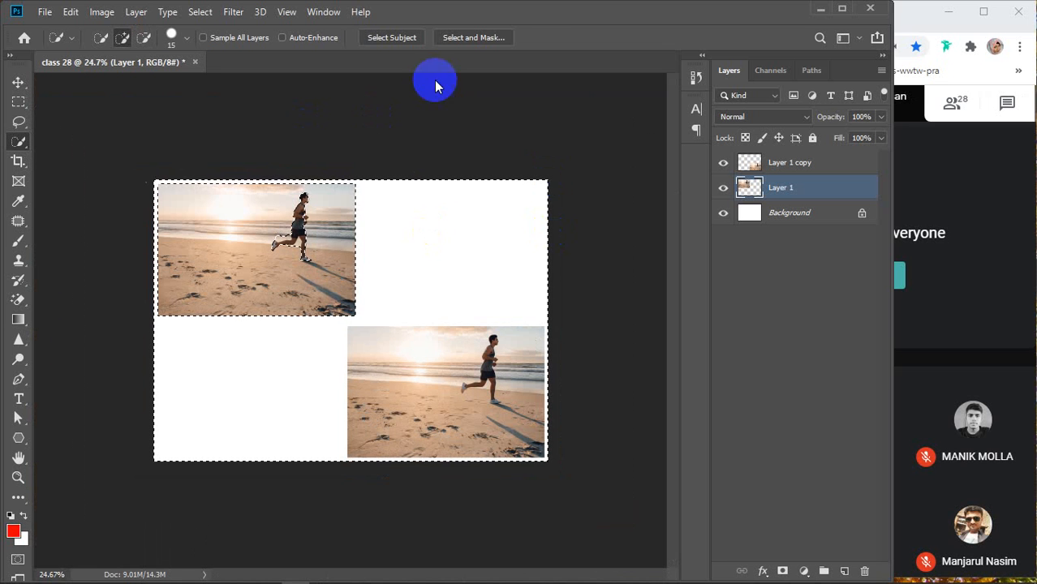
{"action": "key", "text": "Delete"}
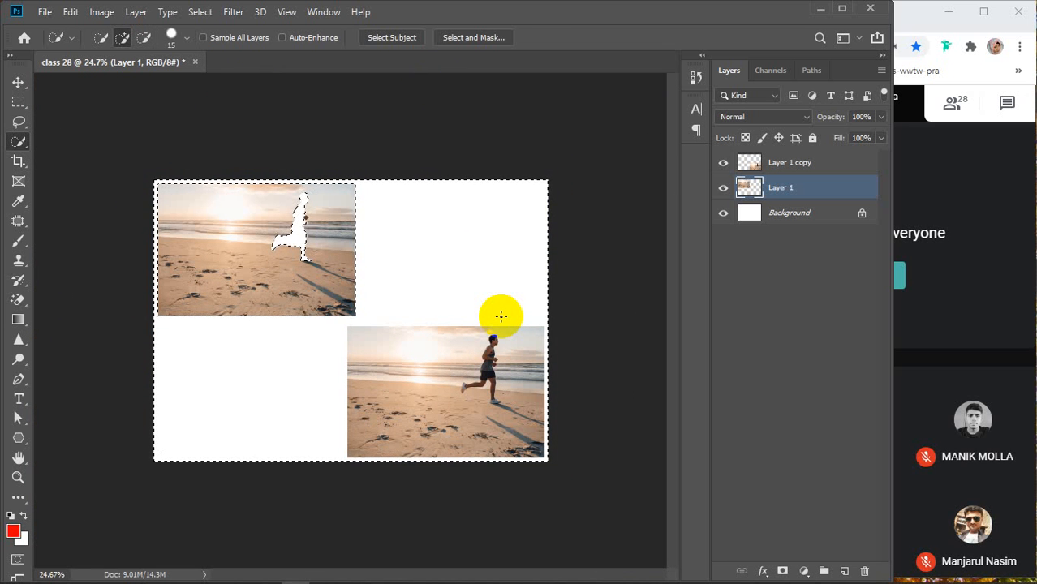
{"action": "key", "text": "ctrl+d"}
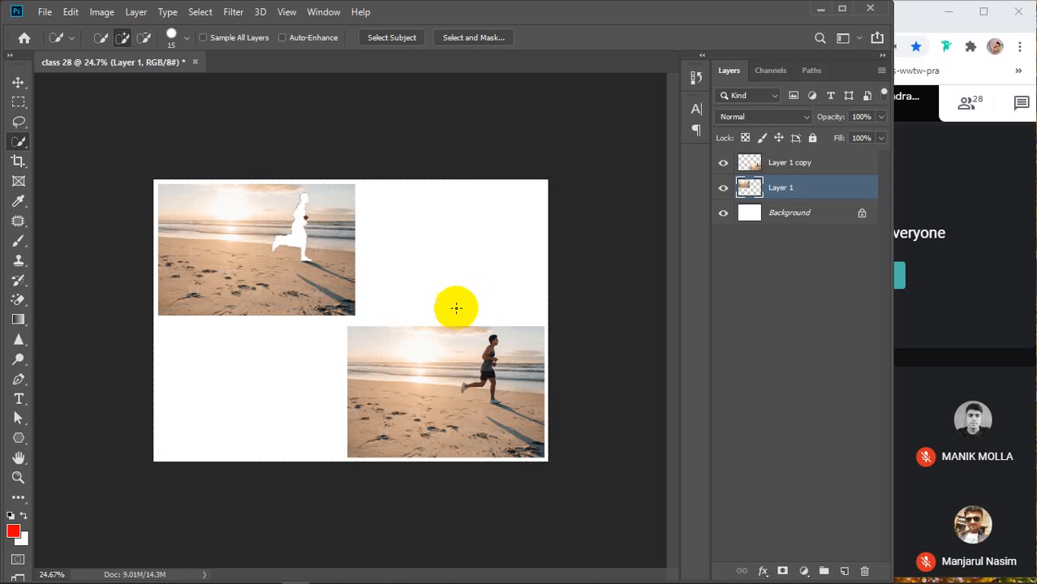
{"action": "scroll", "coordinate": [447, 381], "scroll_direction": "up", "scroll_amount": 8}
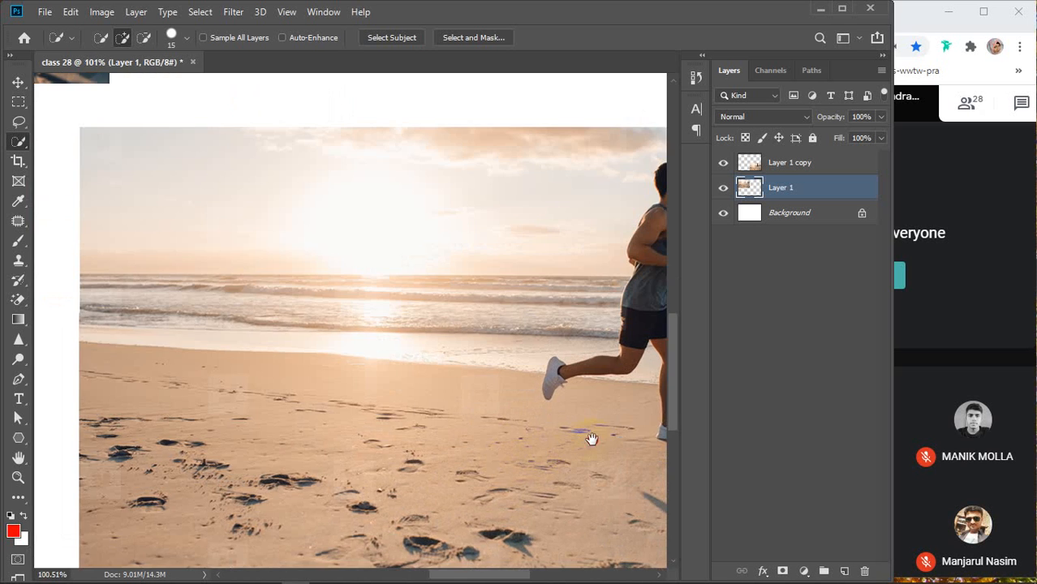
{"action": "left_click_drag", "start_coordinate": [591, 439], "coordinate": [322, 417]}
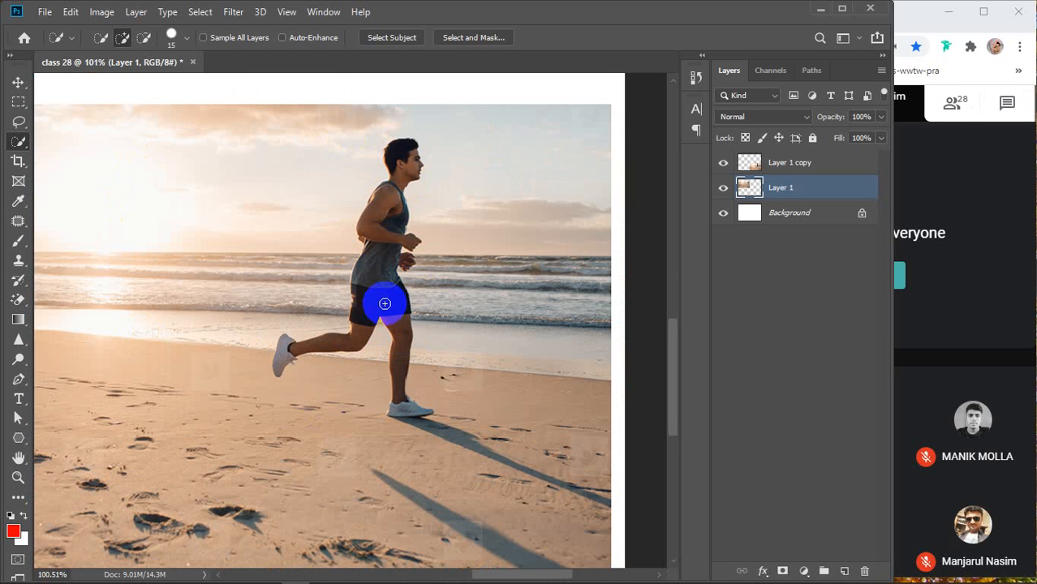
{"action": "scroll", "coordinate": [384, 304], "scroll_direction": "down", "scroll_amount": 3}
{"action": "scroll", "coordinate": [385, 304], "scroll_direction": "down", "scroll_amount": 2}
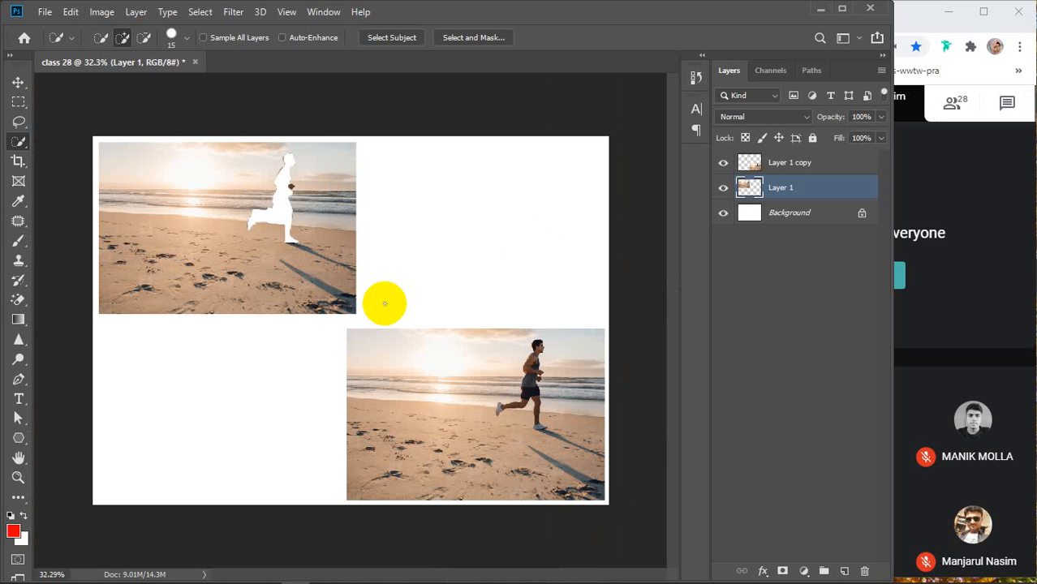
Delete both photo layers so only the Background is left, and switch to the Move Tool
{"action": "left_click", "coordinate": [800, 163]}
{"action": "key", "text": "Delete"}
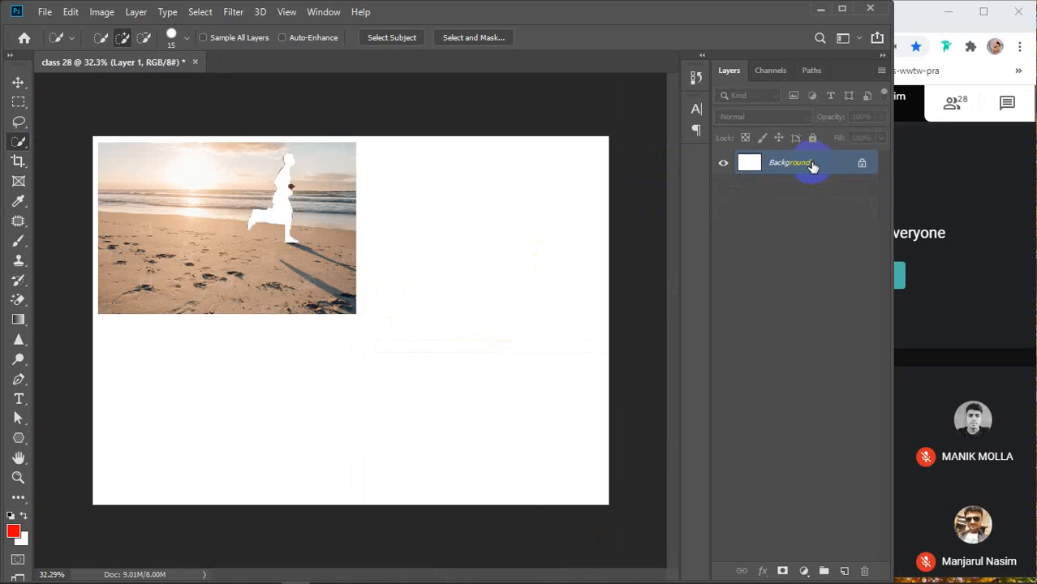
{"action": "key", "text": "Delete"}
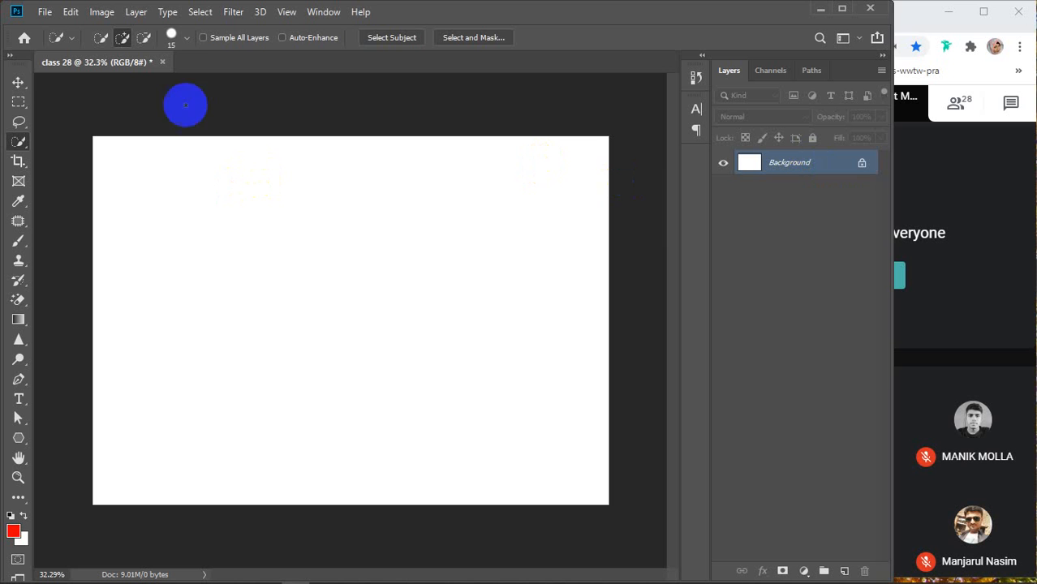
{"action": "left_click", "coordinate": [14, 82]}
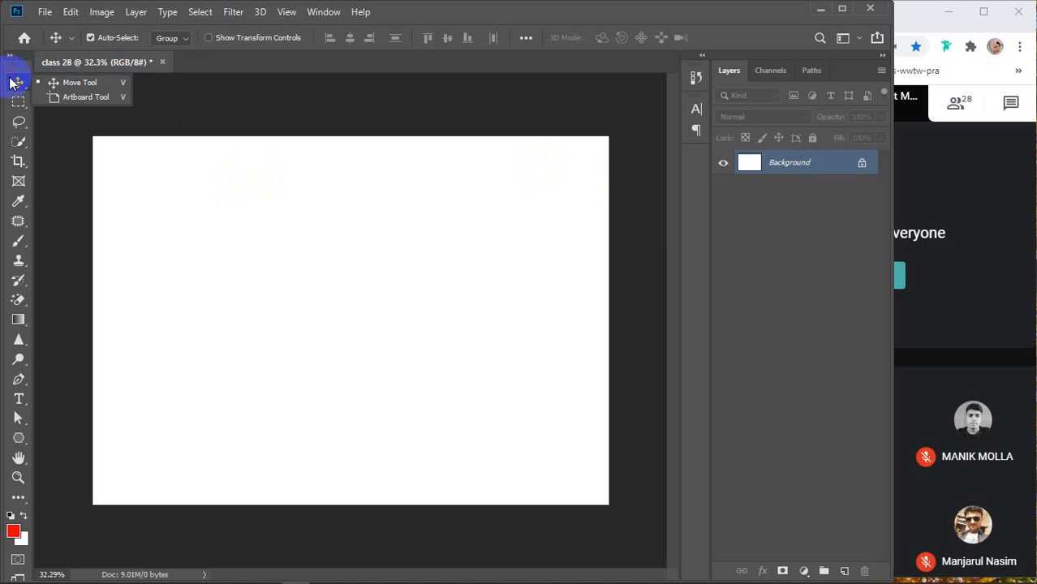
{"action": "left_click", "coordinate": [72, 82]}
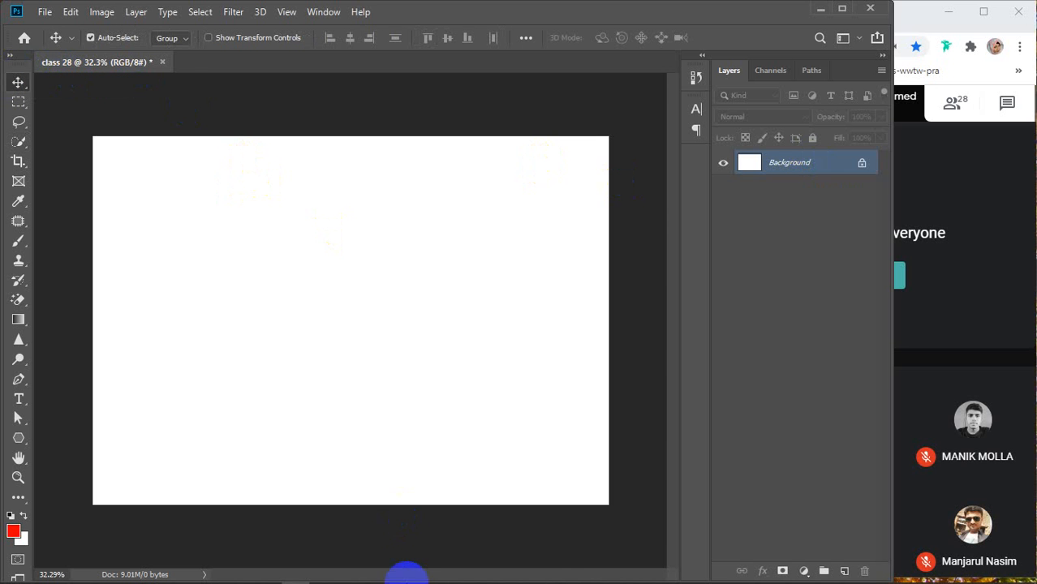
Switch to Chrome's "man running in sea beach" image results and widen the window to view the large beach runner preview
{"action": "mouse_move", "coordinate": [407, 573]}
{"action": "left_click", "coordinate": [357, 520]}
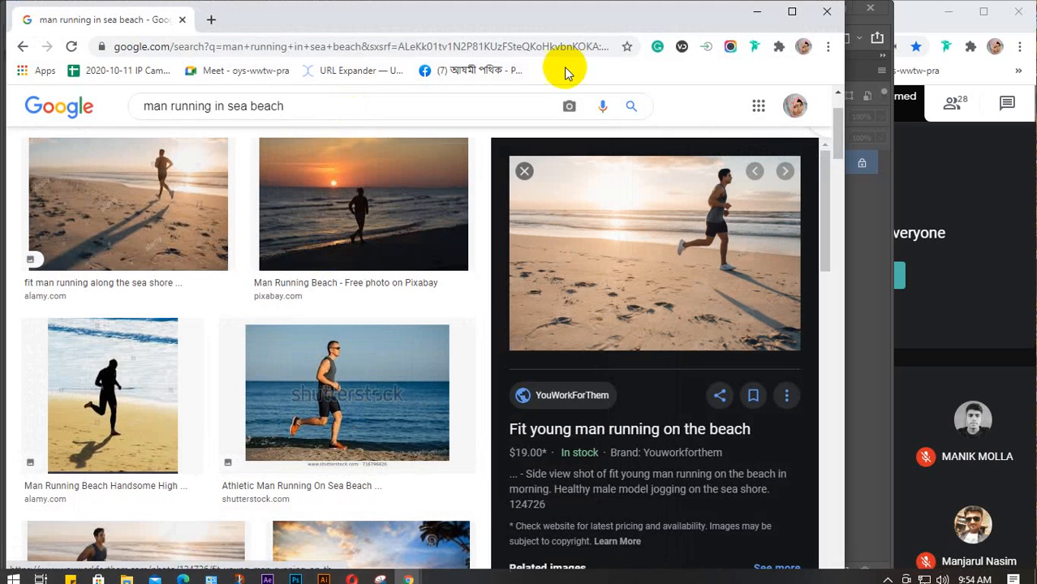
{"action": "left_click_drag", "start_coordinate": [845, 180], "coordinate": [888, 174]}
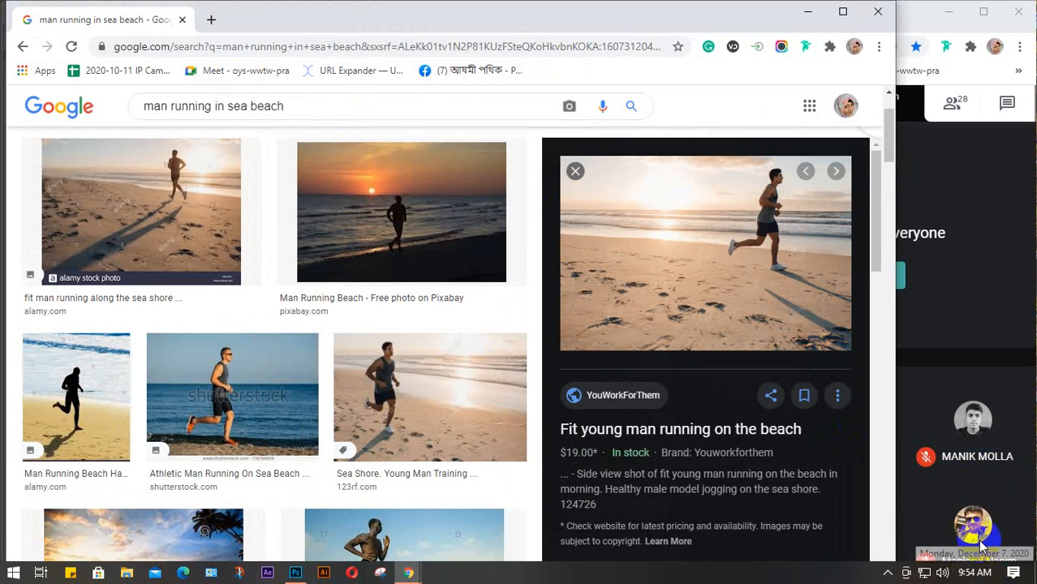
{"action": "left_click", "coordinate": [994, 296]}
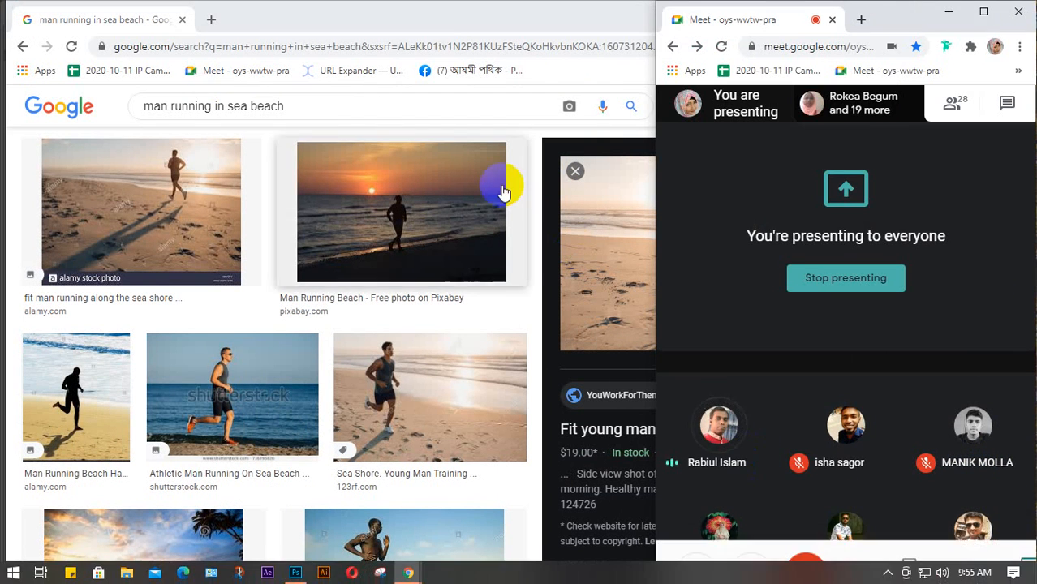
{"action": "left_click", "coordinate": [370, 18]}
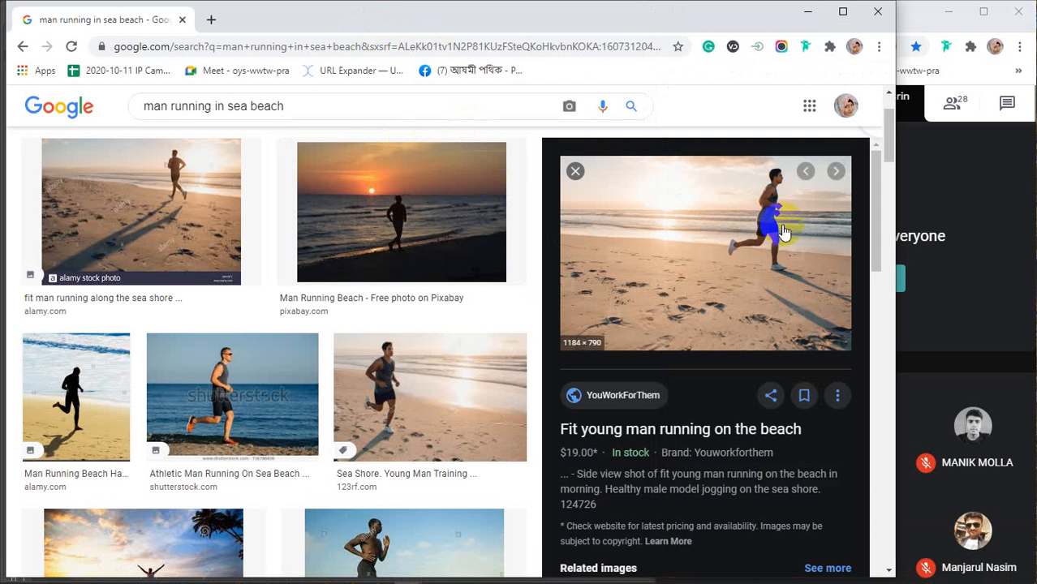
Return to Photoshop, paste the beach runner photo onto the "class 28" canvas and scale it to about 175% across the canvas width
{"action": "left_click", "coordinate": [801, 16]}
{"action": "left_click", "coordinate": [388, 272]}
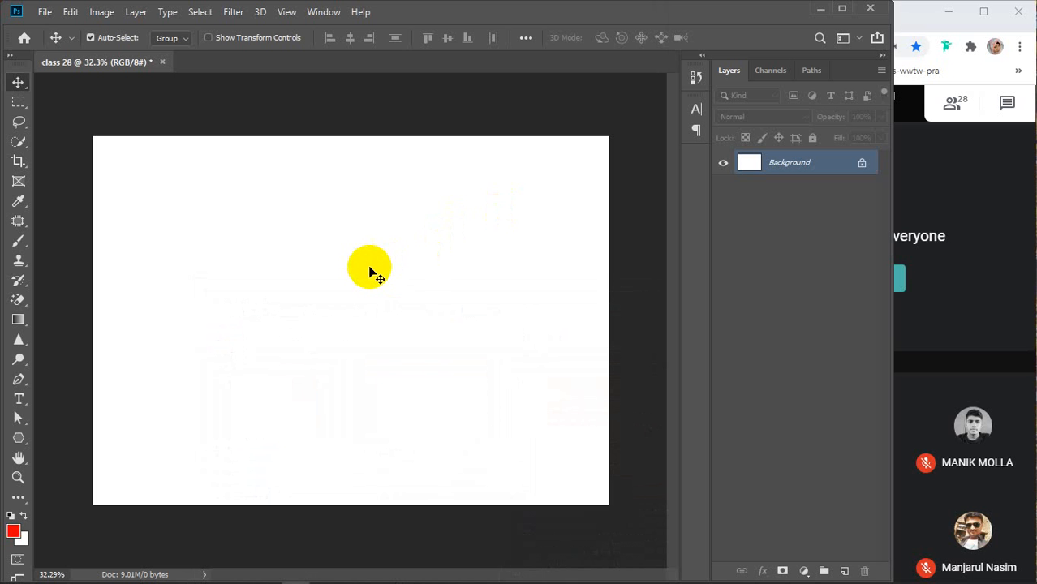
{"action": "key", "text": "ctrl+v"}
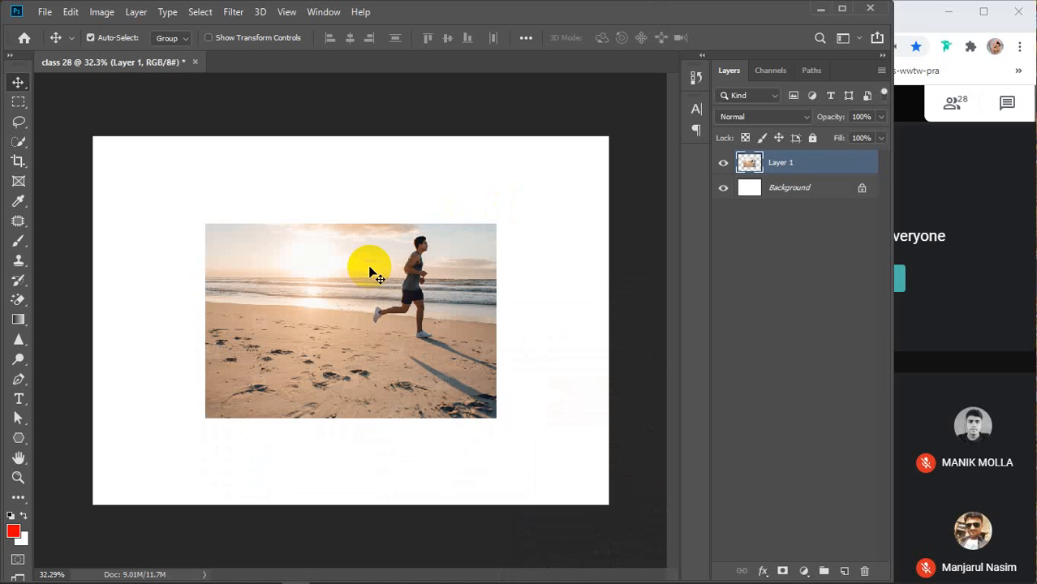
{"action": "key", "text": "ctrl+t"}
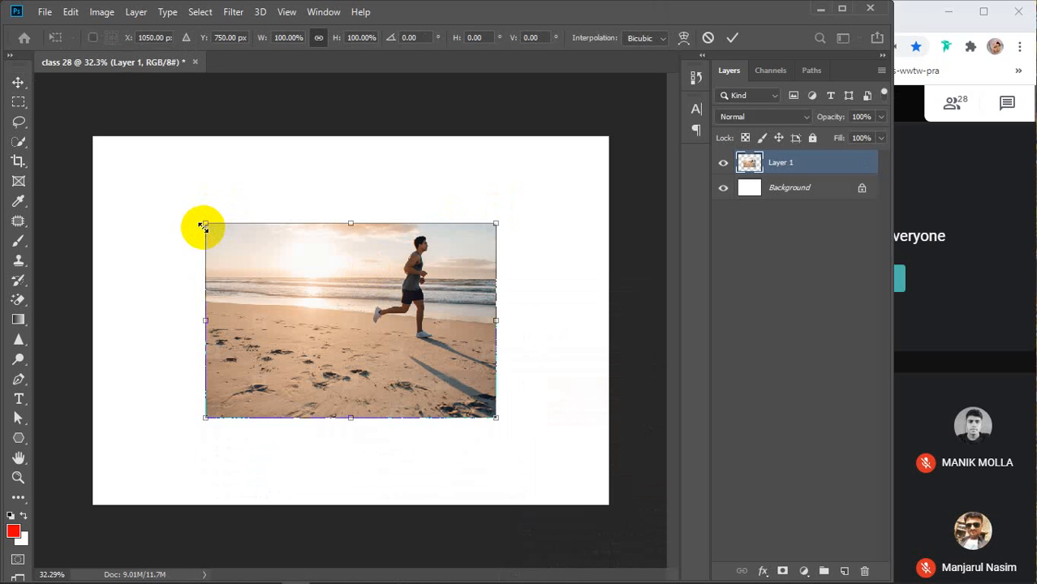
{"action": "left_click_drag", "start_coordinate": [206, 224], "coordinate": [96, 151]}
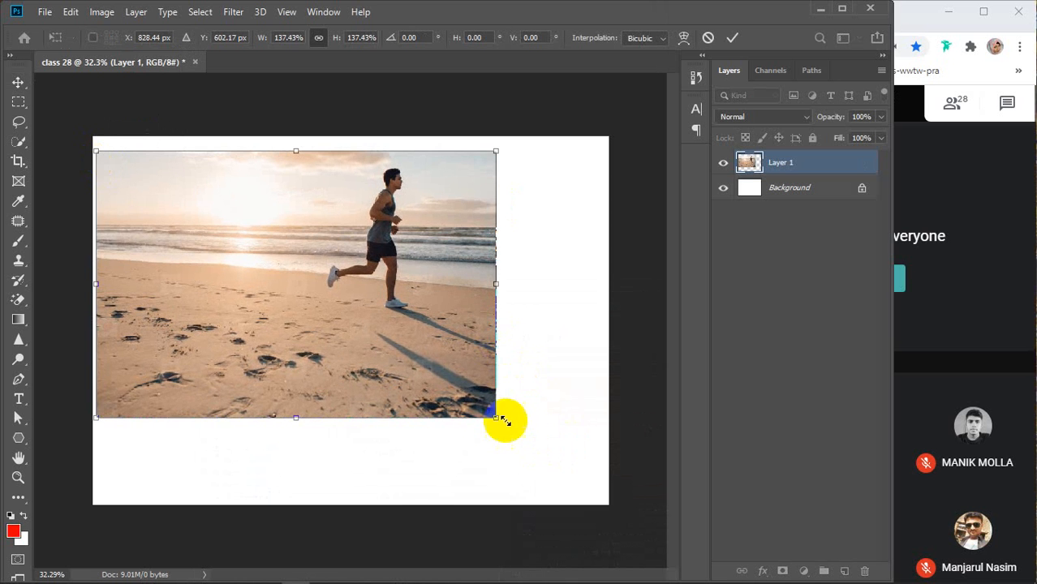
{"action": "left_click_drag", "start_coordinate": [497, 419], "coordinate": [606, 494]}
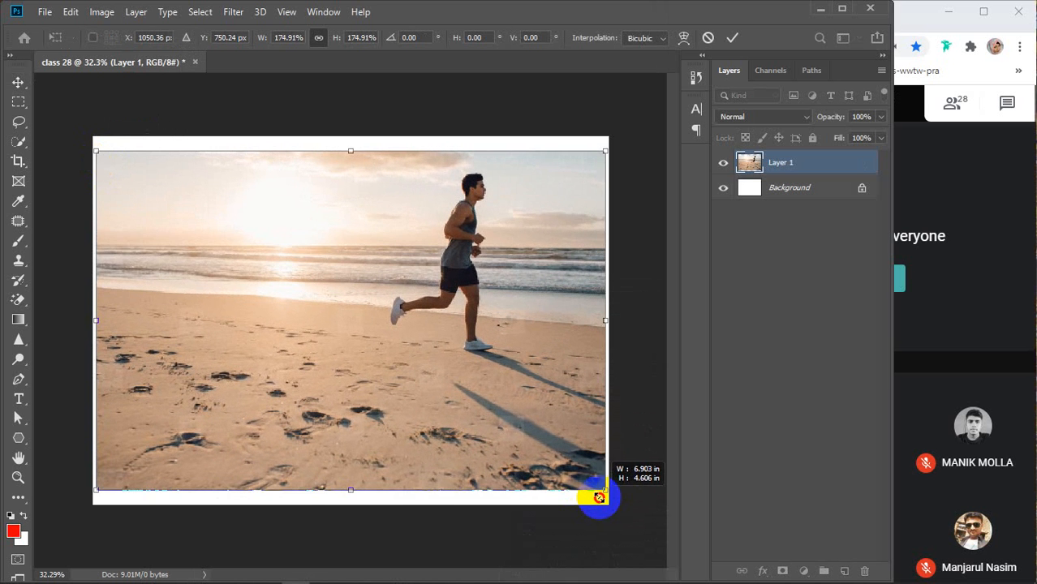
{"action": "key", "text": "Return"}
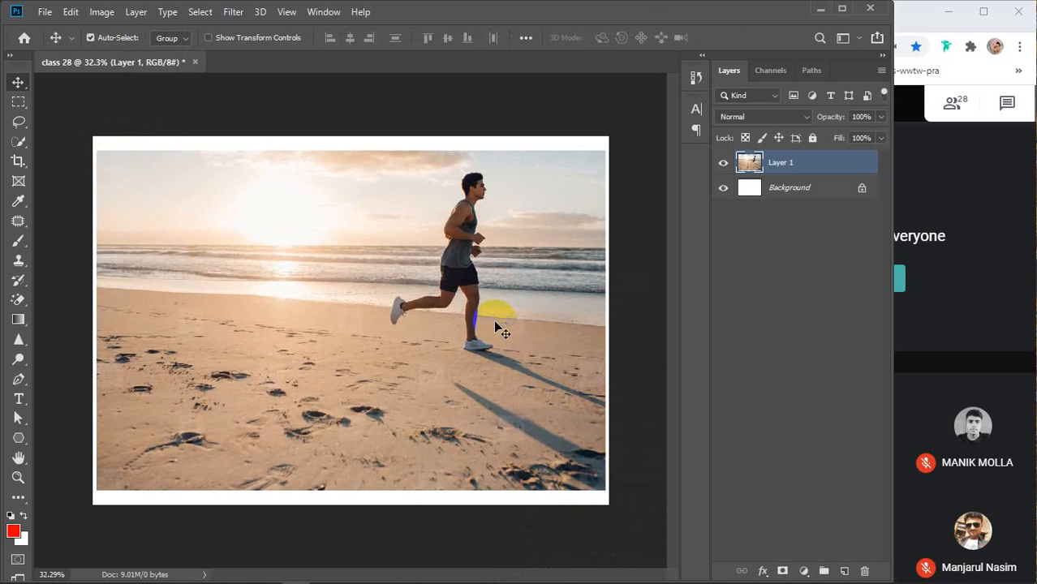
Quick-select the runner's torso, arms, shorts, legs and shoes with the brush at size 30
{"action": "left_click", "coordinate": [17, 144]}
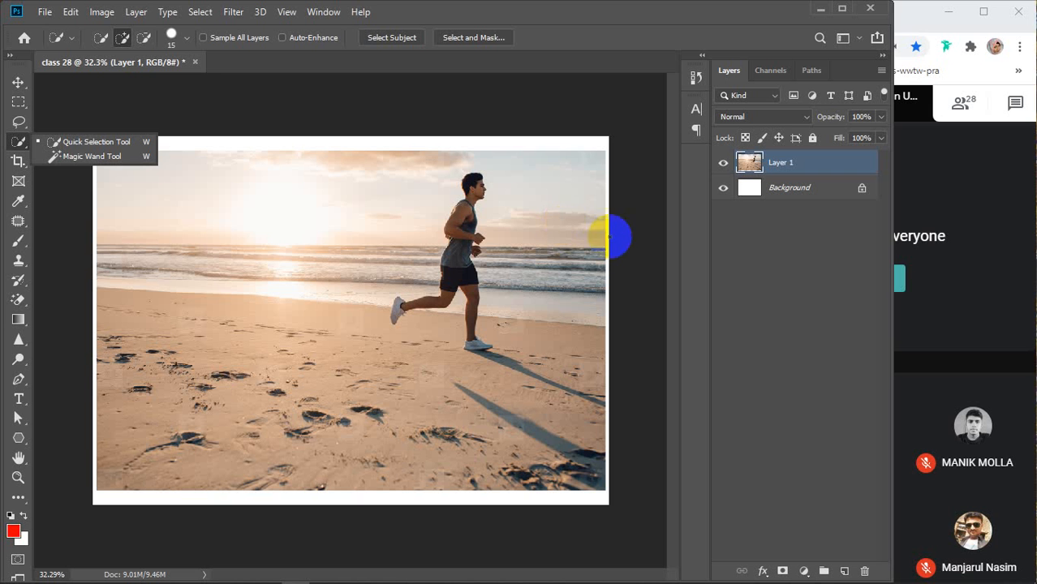
{"action": "key", "text": "bracketright"}
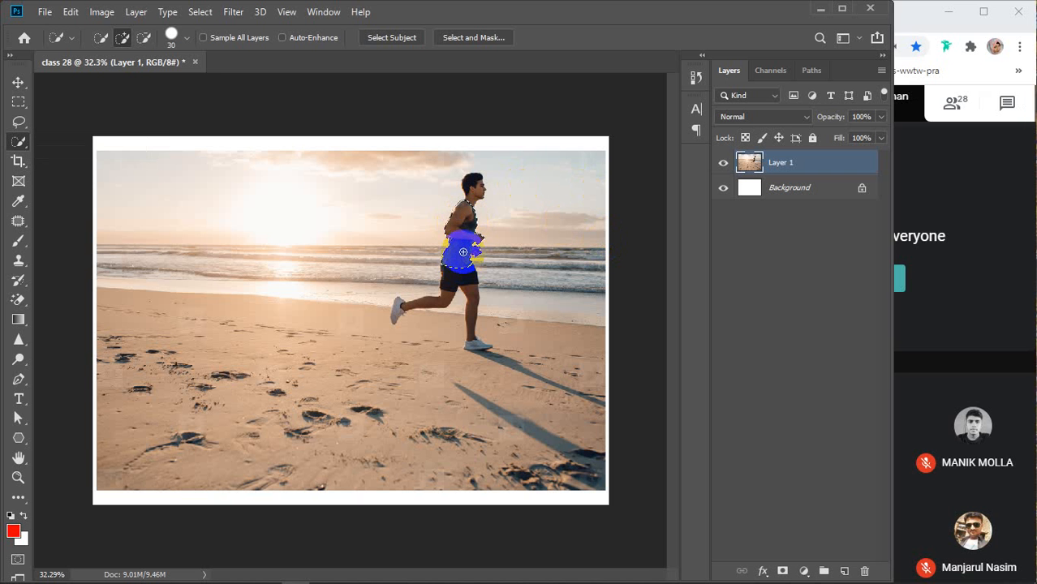
{"action": "scroll", "coordinate": [463, 252], "scroll_direction": "up", "scroll_amount": 5}
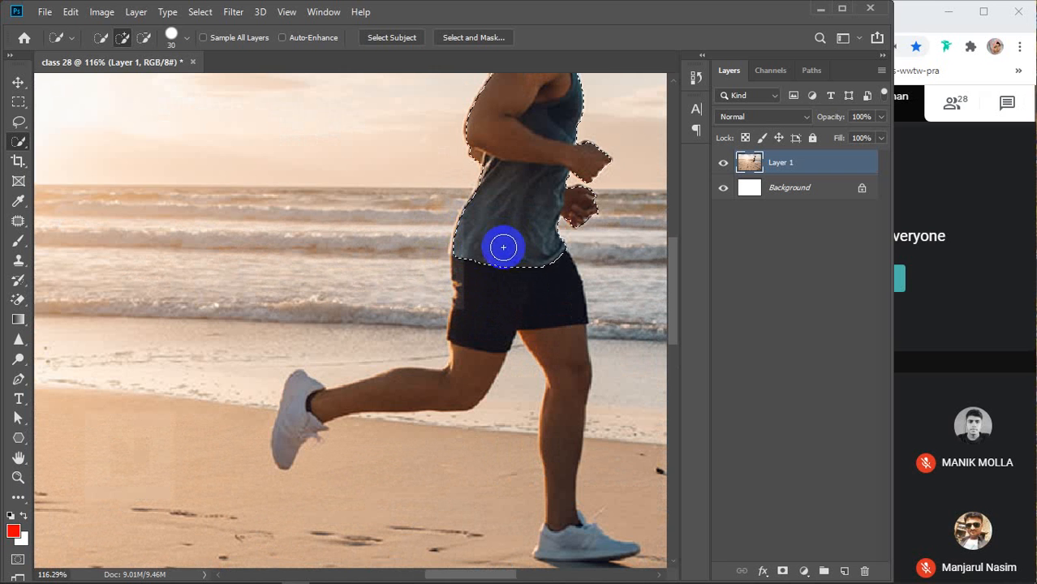
{"action": "mouse_move", "coordinate": [503, 247]}
{"action": "left_mouse_down"}
{"action": "mouse_move", "coordinate": [470, 363]}
{"action": "mouse_move", "coordinate": [325, 401]}
{"action": "mouse_move", "coordinate": [293, 430]}
{"action": "left_mouse_up"}
{"action": "mouse_move", "coordinate": [568, 325]}
{"action": "left_mouse_down"}
{"action": "mouse_move", "coordinate": [556, 331]}
{"action": "mouse_move", "coordinate": [555, 510]}
{"action": "mouse_move", "coordinate": [567, 547]}
{"action": "left_mouse_up"}
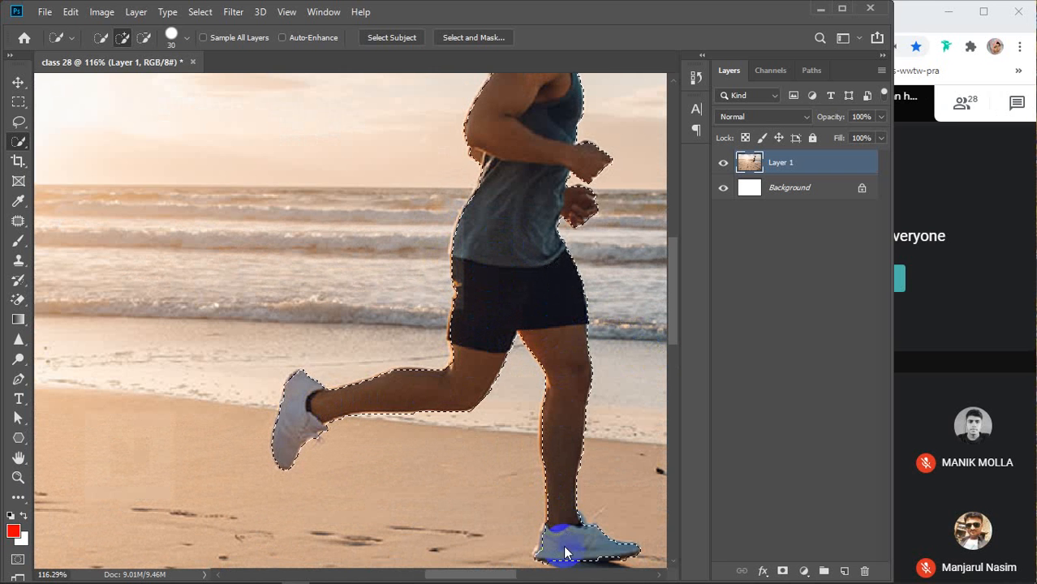
Add the runner's head, hair and neck to the quick selection and go over the shoulder and bent arm
{"action": "scroll", "coordinate": [556, 480], "scroll_direction": "up", "scroll_amount": 3}
{"action": "mouse_move", "coordinate": [533, 323]}
{"action": "left_mouse_down"}
{"action": "mouse_move", "coordinate": [537, 173]}
{"action": "mouse_move", "coordinate": [565, 107]}
{"action": "mouse_move", "coordinate": [540, 180]}
{"action": "mouse_move", "coordinate": [491, 260]}
{"action": "left_mouse_up"}
{"action": "scroll", "coordinate": [566, 107], "scroll_direction": "up", "scroll_amount": 4}
{"action": "mouse_move", "coordinate": [467, 172]}
{"action": "left_mouse_down"}
{"action": "mouse_move", "coordinate": [449, 181]}
{"action": "mouse_move", "coordinate": [437, 209]}
{"action": "mouse_move", "coordinate": [440, 244]}
{"action": "mouse_move", "coordinate": [451, 260]}
{"action": "mouse_move", "coordinate": [532, 273]}
{"action": "left_mouse_up"}
{"action": "scroll", "coordinate": [531, 209], "scroll_direction": "down", "scroll_amount": 3}
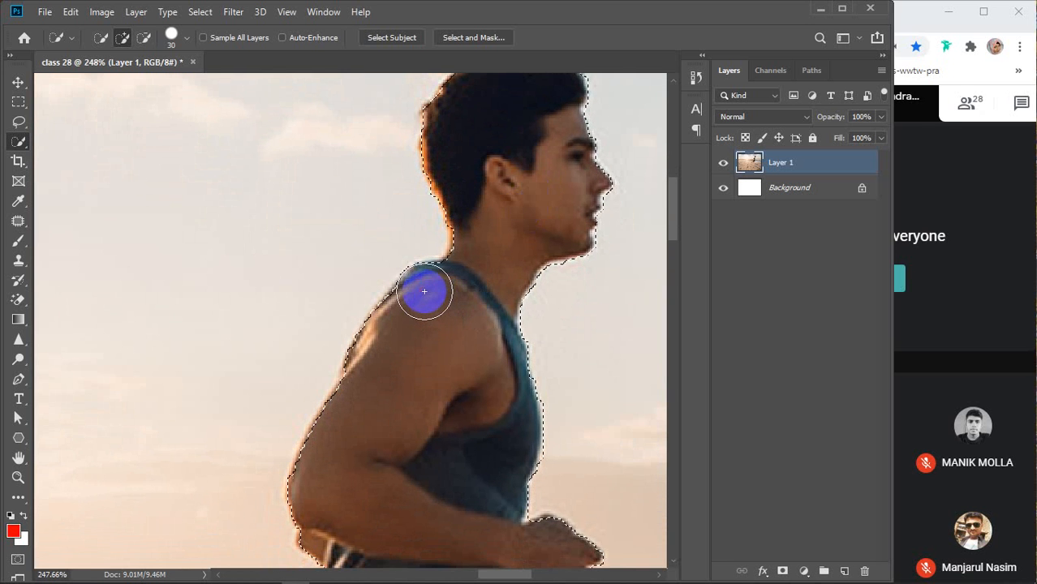
{"action": "left_click_drag", "start_coordinate": [463, 294], "coordinate": [495, 190]}
{"action": "mouse_move", "coordinate": [408, 256]}
{"action": "left_mouse_down"}
{"action": "mouse_move", "coordinate": [402, 288]}
{"action": "mouse_move", "coordinate": [375, 324]}
{"action": "left_mouse_up"}
{"action": "left_click_drag", "start_coordinate": [414, 283], "coordinate": [426, 163]}
{"action": "mouse_move", "coordinate": [377, 235]}
{"action": "left_mouse_down"}
{"action": "mouse_move", "coordinate": [363, 260]}
{"action": "mouse_move", "coordinate": [373, 236]}
{"action": "mouse_move", "coordinate": [394, 282]}
{"action": "mouse_move", "coordinate": [456, 306]}
{"action": "mouse_move", "coordinate": [442, 204]}
{"action": "mouse_move", "coordinate": [449, 232]}
{"action": "left_mouse_up"}
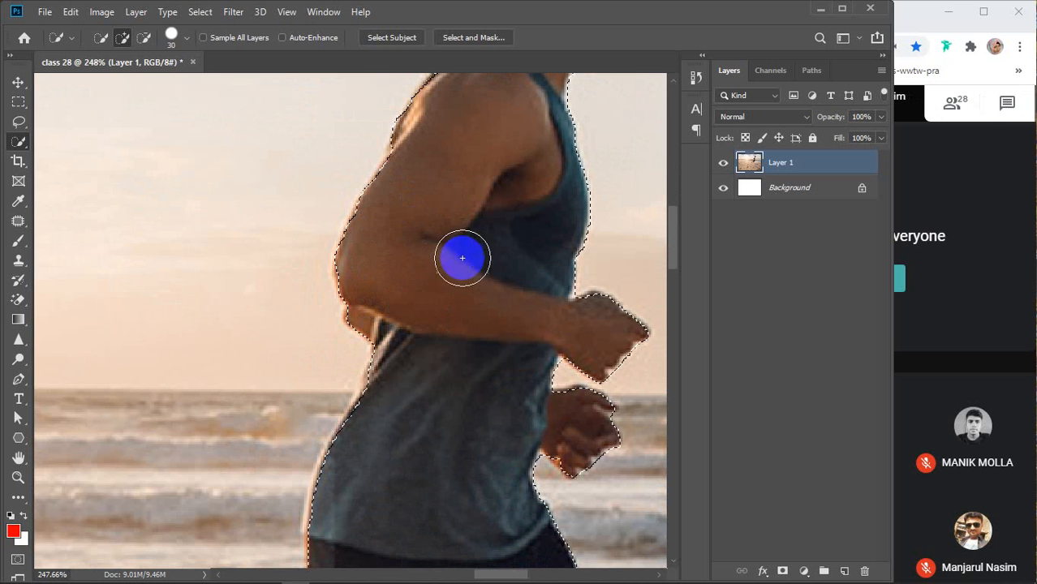
Extend the quick selection along the back edge of the runner's shorts and the inner edge of the standing leg
{"action": "left_click_drag", "start_coordinate": [456, 289], "coordinate": [422, 148]}
{"action": "left_click_drag", "start_coordinate": [424, 271], "coordinate": [420, 133]}
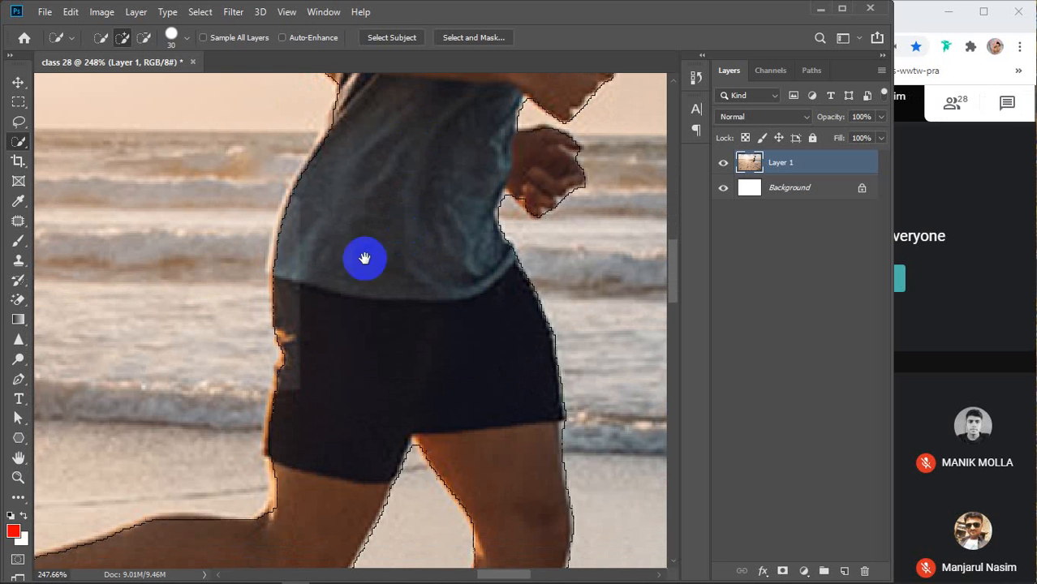
{"action": "left_click", "coordinate": [309, 226]}
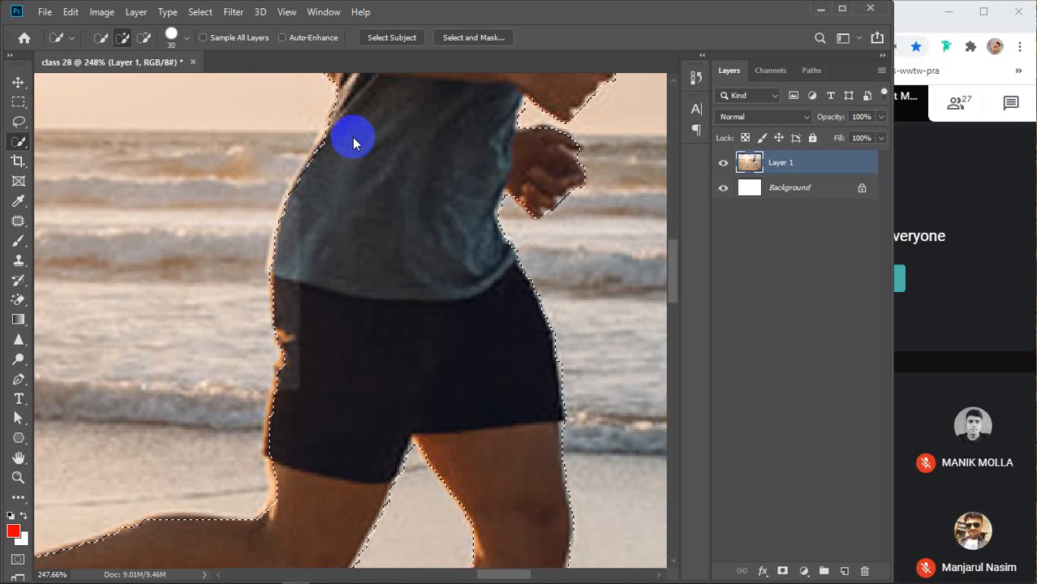
{"action": "mouse_move", "coordinate": [366, 276]}
{"action": "left_mouse_down"}
{"action": "mouse_move", "coordinate": [400, 101]}
{"action": "mouse_move", "coordinate": [375, 213]}
{"action": "left_mouse_up"}
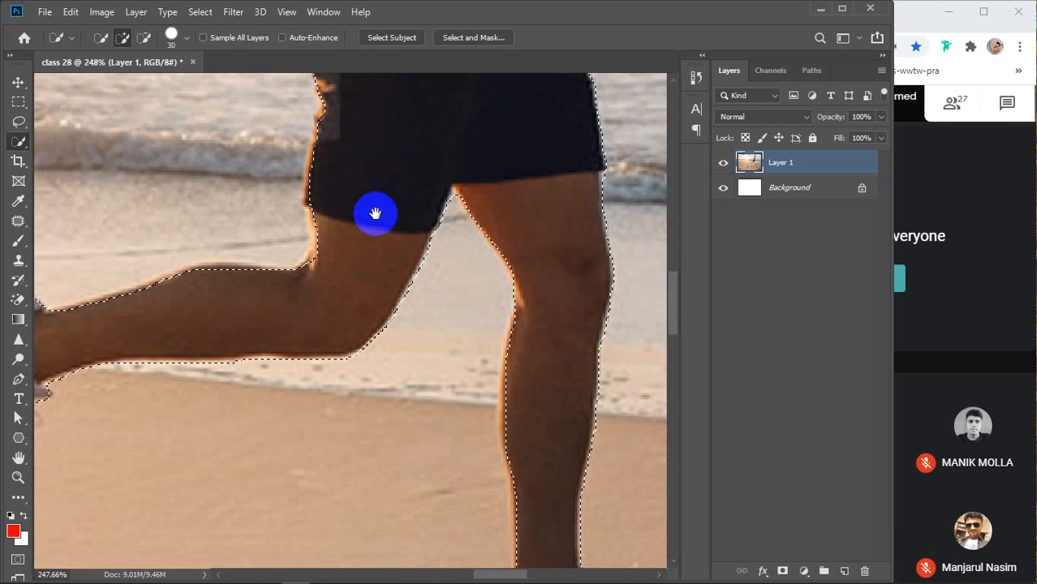
{"action": "left_click", "coordinate": [333, 166]}
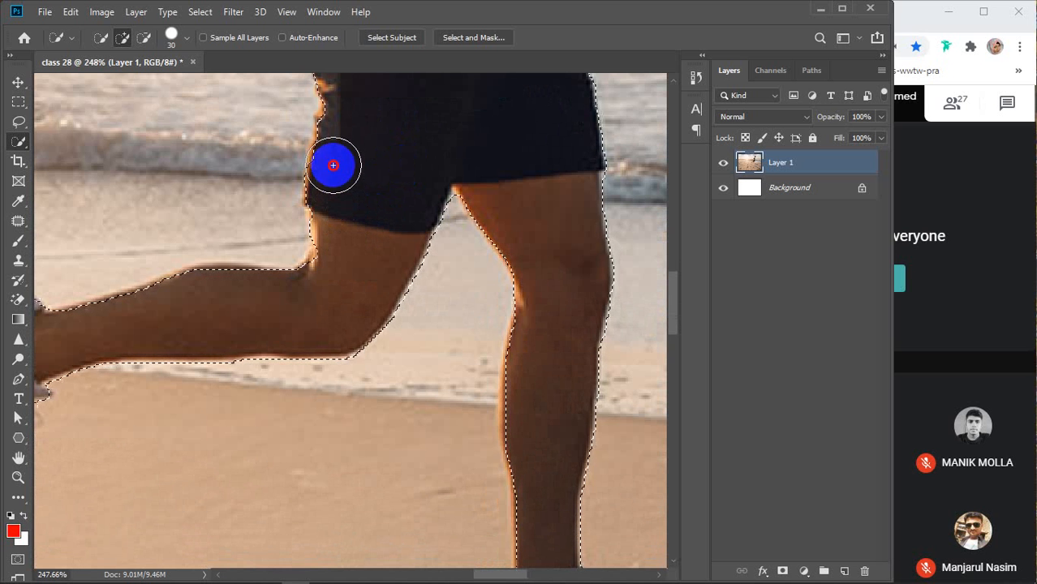
{"action": "left_click_drag", "start_coordinate": [359, 213], "coordinate": [438, 129]}
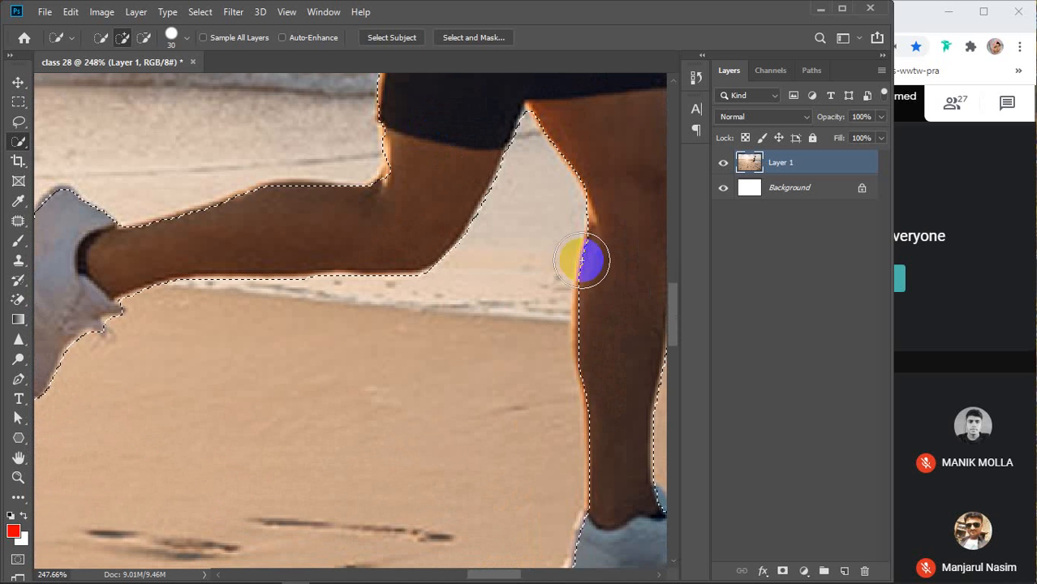
{"action": "left_click", "coordinate": [604, 324]}
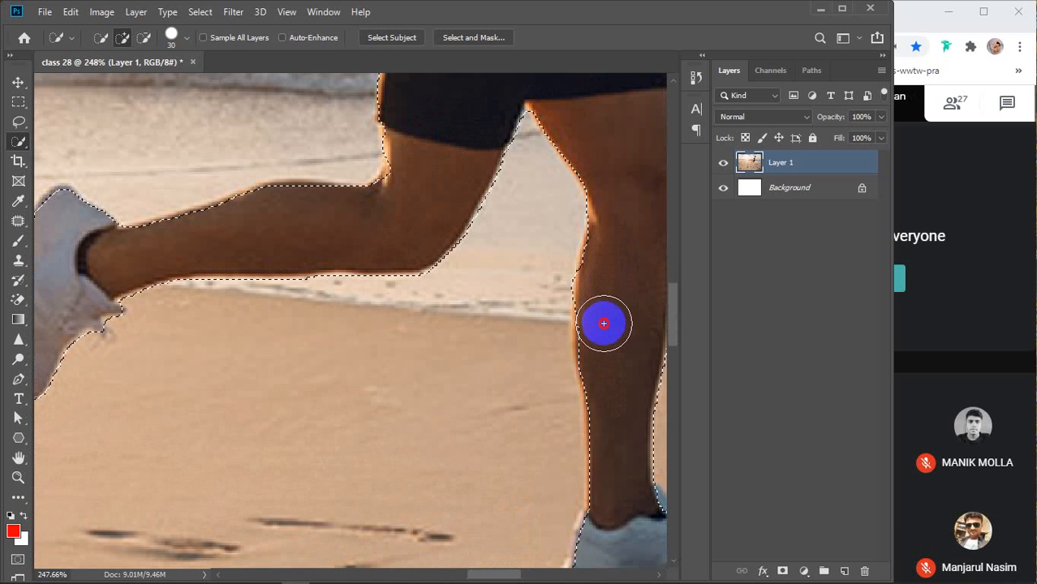
{"action": "left_click_drag", "start_coordinate": [606, 332], "coordinate": [609, 351]}
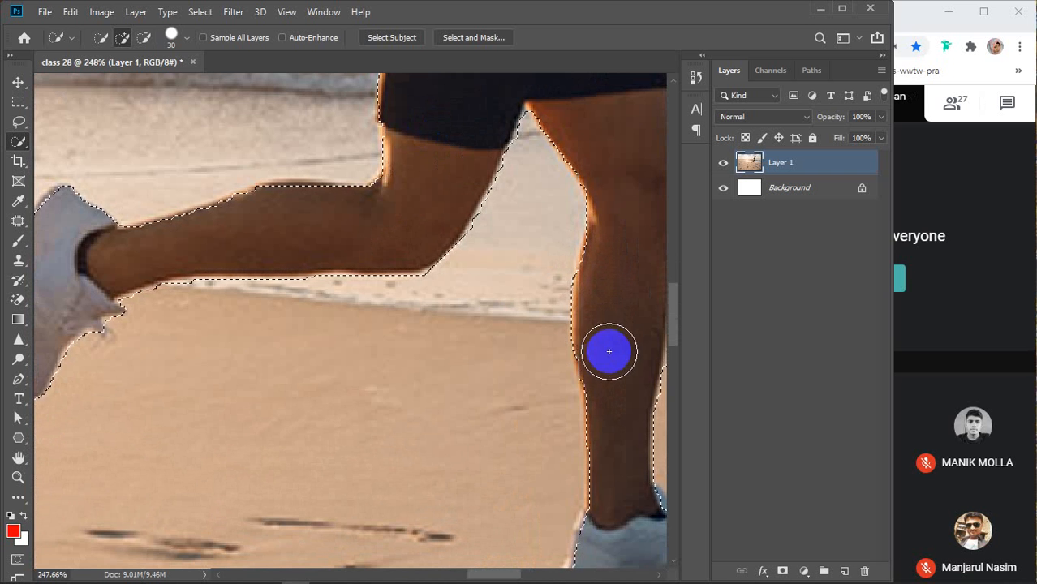
Reduce the selection brush to size 9 and add the front shoe's heel and the shin edge above it
{"action": "left_click_drag", "start_coordinate": [205, 221], "coordinate": [440, 180]}
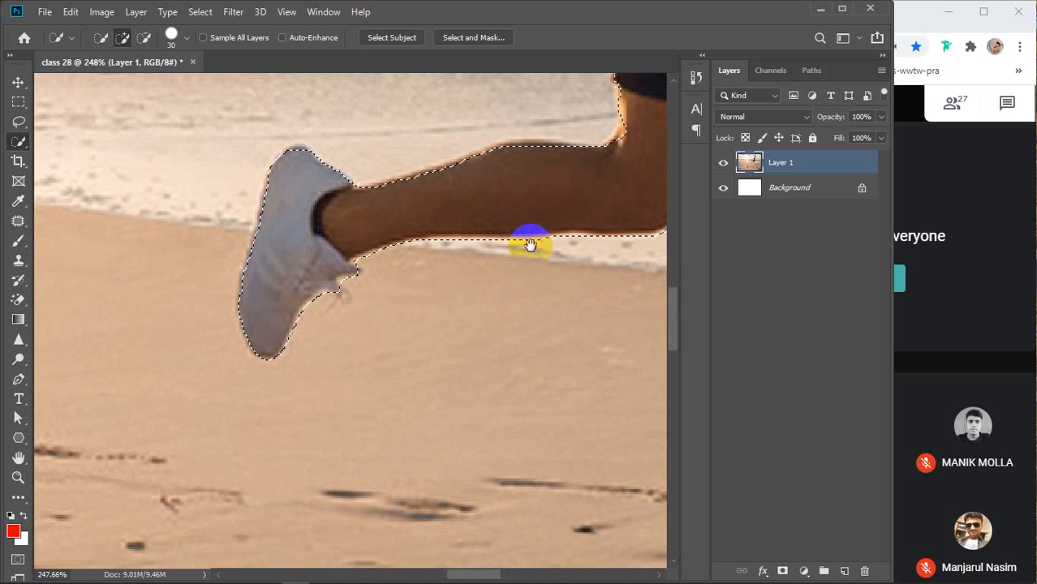
{"action": "left_click_drag", "start_coordinate": [531, 245], "coordinate": [195, 174]}
{"action": "left_click_drag", "start_coordinate": [452, 307], "coordinate": [227, 193]}
{"action": "mouse_move", "coordinate": [339, 301]}
{"action": "left_mouse_down"}
{"action": "mouse_move", "coordinate": [330, 285]}
{"action": "mouse_move", "coordinate": [287, 322]}
{"action": "left_mouse_up"}
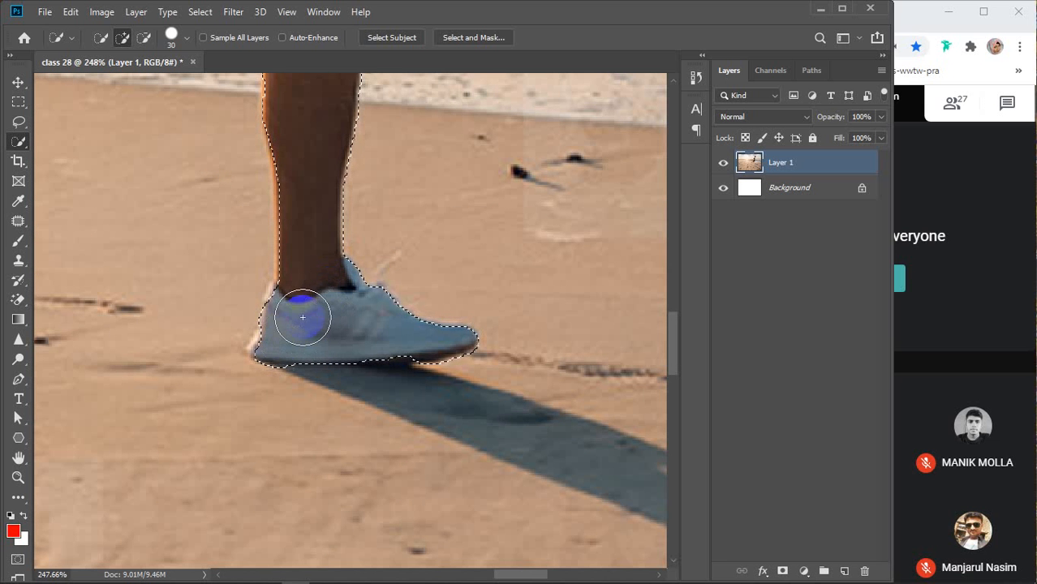
{"action": "key", "text": "bracketleft"}
{"action": "key", "text": "bracketleft"}
{"action": "key", "text": "bracketleft"}
{"action": "key", "text": "bracketleft"}
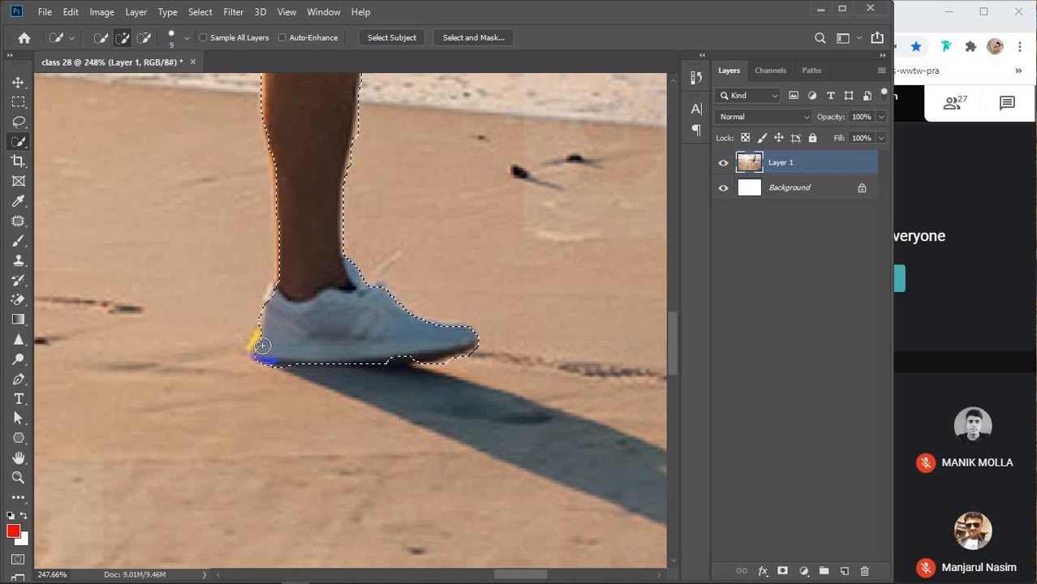
{"action": "mouse_move", "coordinate": [257, 348]}
{"action": "left_mouse_down"}
{"action": "mouse_move", "coordinate": [283, 282]}
{"action": "mouse_move", "coordinate": [284, 215]}
{"action": "left_mouse_up"}
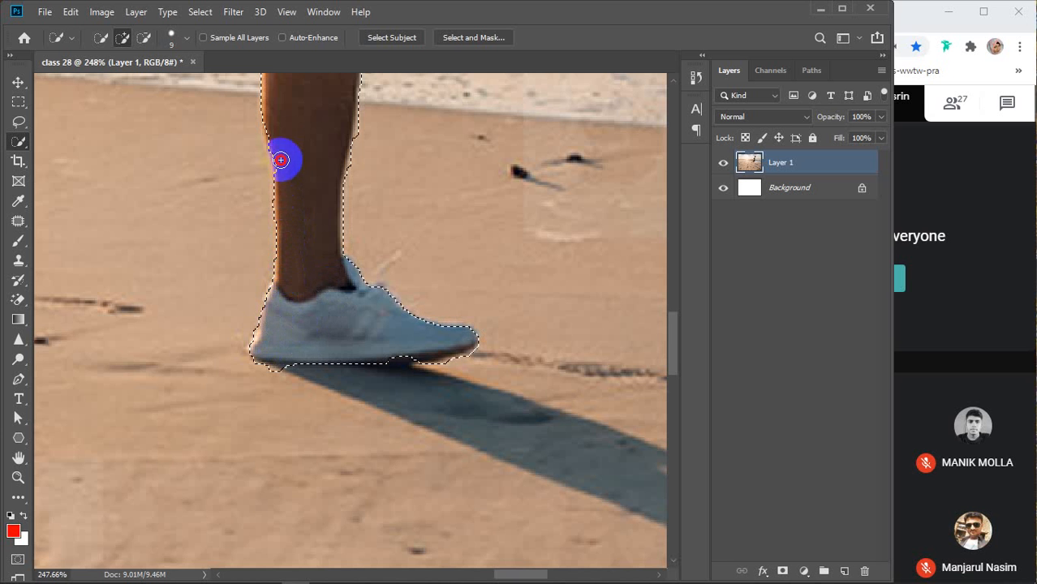
{"action": "left_click_drag", "start_coordinate": [302, 140], "coordinate": [302, 142]}
Quick-select the shadow from the front shoe to the photo's edge, and subtract the extra sand above its far end
{"action": "scroll", "coordinate": [429, 302], "scroll_direction": "down", "scroll_amount": 5}
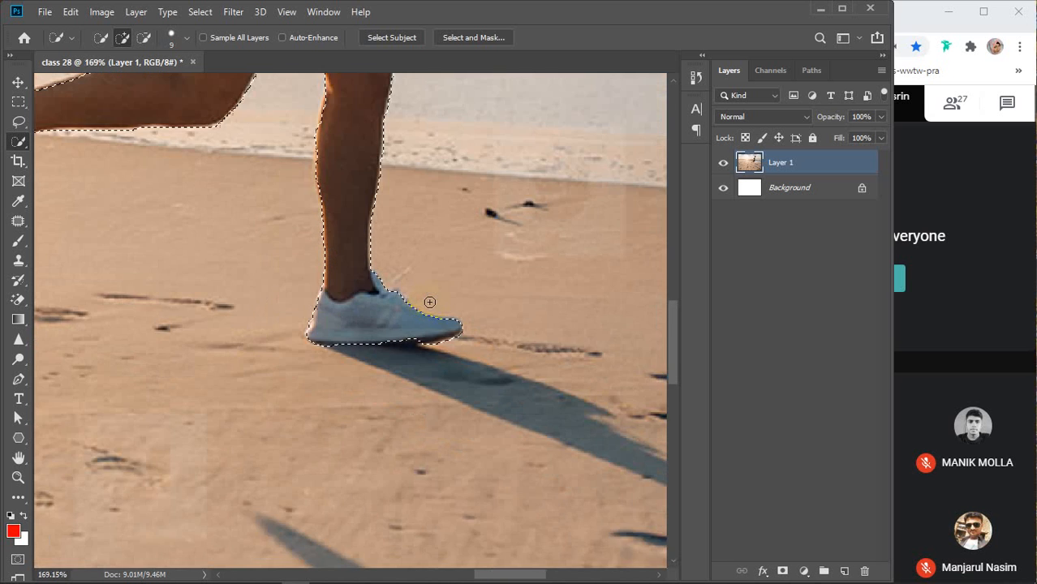
{"action": "scroll", "coordinate": [423, 304], "scroll_direction": "up", "scroll_amount": 5}
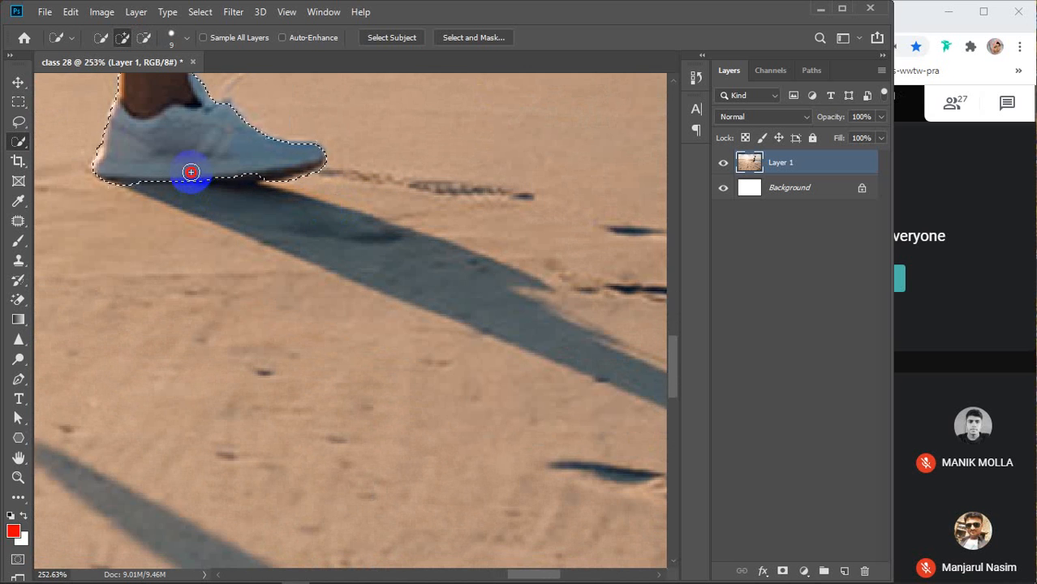
{"action": "left_click_drag", "start_coordinate": [191, 172], "coordinate": [385, 265]}
{"action": "mouse_move", "coordinate": [460, 286]}
{"action": "left_mouse_down"}
{"action": "mouse_move", "coordinate": [486, 342]}
{"action": "mouse_move", "coordinate": [220, 183]}
{"action": "left_mouse_up"}
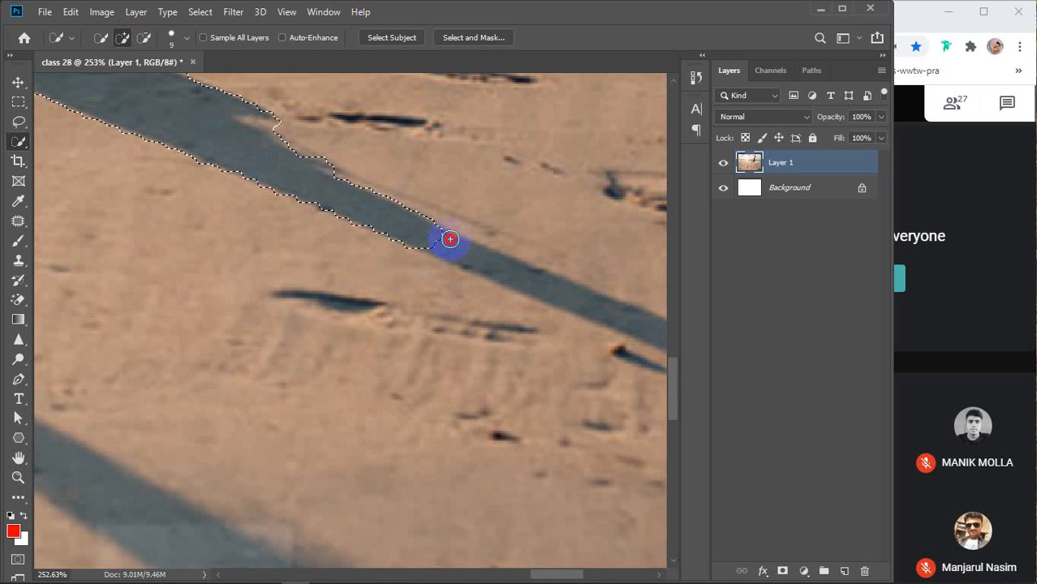
{"action": "left_click_drag", "start_coordinate": [435, 293], "coordinate": [212, 173]}
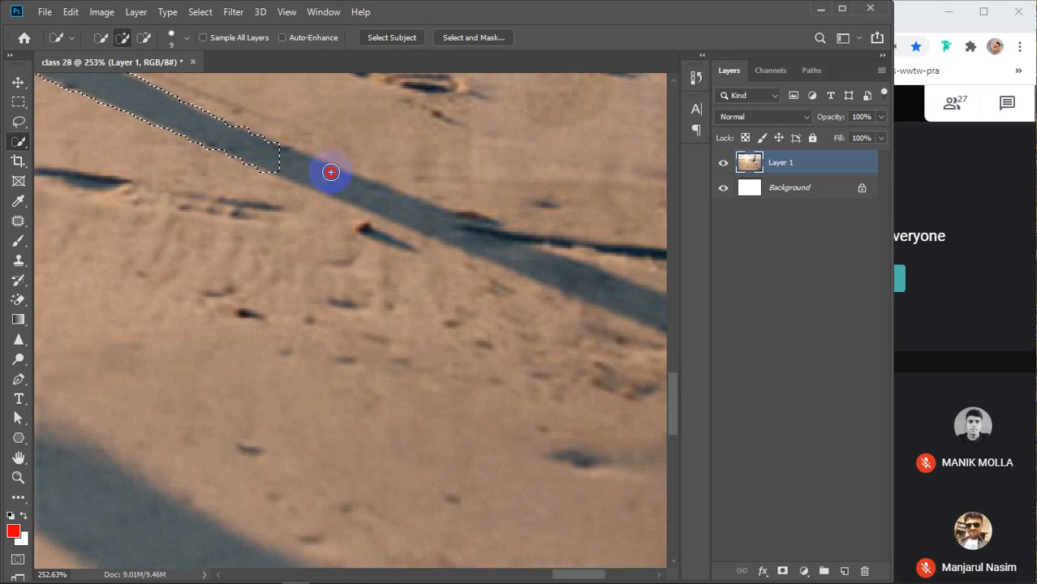
{"action": "left_click_drag", "start_coordinate": [455, 220], "coordinate": [478, 235]}
{"action": "left_click_drag", "start_coordinate": [461, 286], "coordinate": [251, 195]}
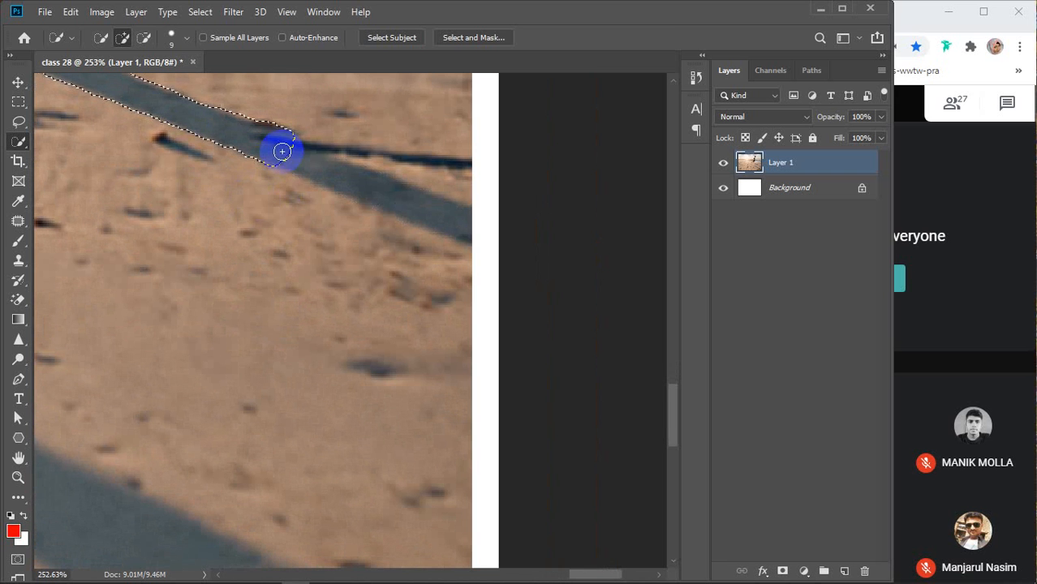
{"action": "mouse_move", "coordinate": [282, 150]}
{"action": "left_mouse_down"}
{"action": "mouse_move", "coordinate": [445, 210]}
{"action": "mouse_move", "coordinate": [451, 169]}
{"action": "left_mouse_up"}
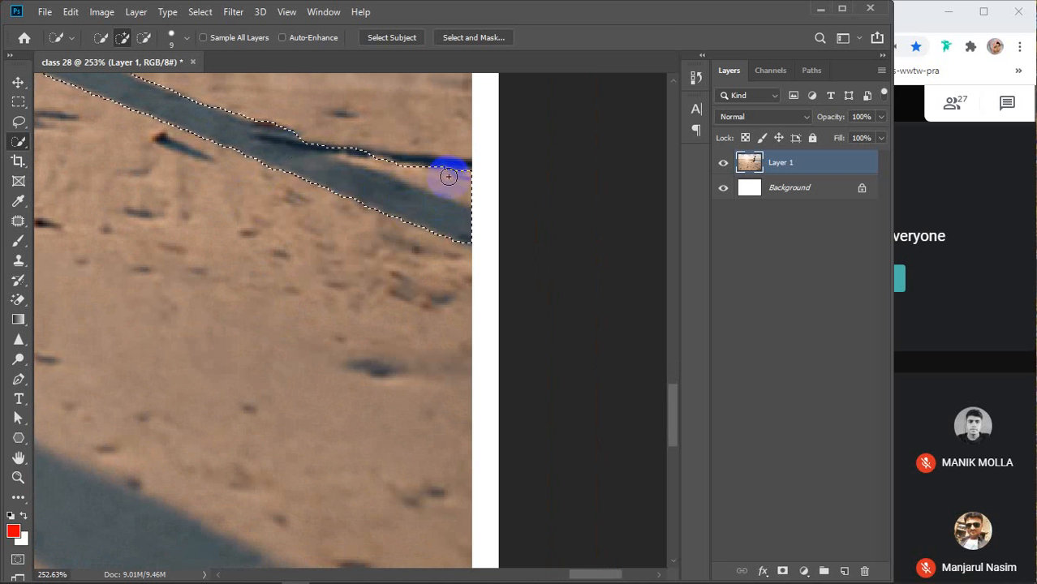
{"action": "key", "text": "alt"}
{"action": "left_click_drag", "start_coordinate": [405, 141], "coordinate": [486, 185]}
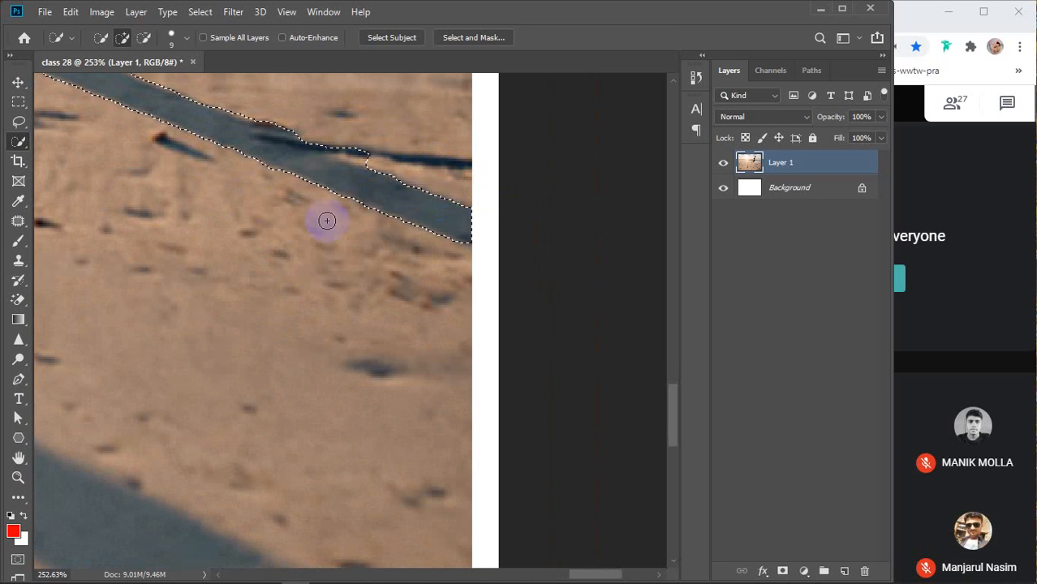
Add the separate lower shadow on the sand to the selection, from its narrow tip to the photo's edge
{"action": "left_click_drag", "start_coordinate": [233, 278], "coordinate": [352, 233]}
{"action": "scroll", "coordinate": [377, 249], "scroll_direction": "down", "scroll_amount": 5}
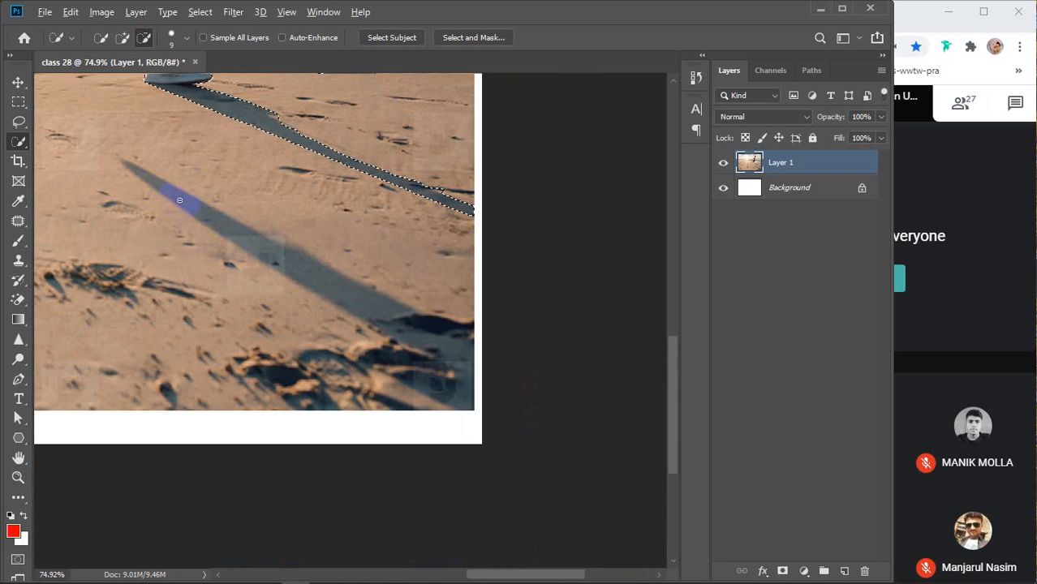
{"action": "scroll", "coordinate": [176, 158], "scroll_direction": "up", "scroll_amount": 5}
{"action": "left_click_drag", "start_coordinate": [176, 153], "coordinate": [459, 229]}
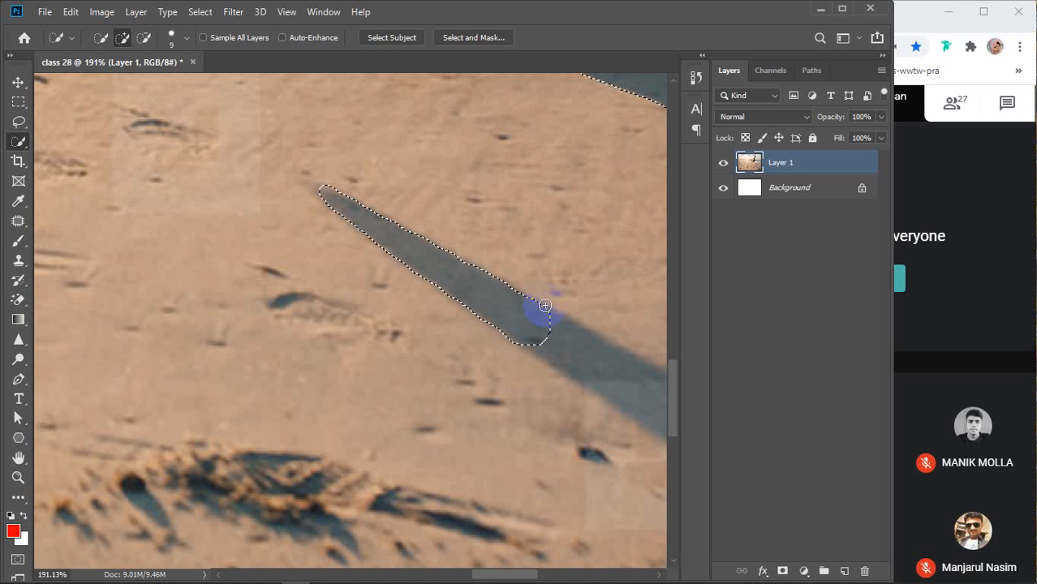
{"action": "left_click_drag", "start_coordinate": [546, 307], "coordinate": [263, 187]}
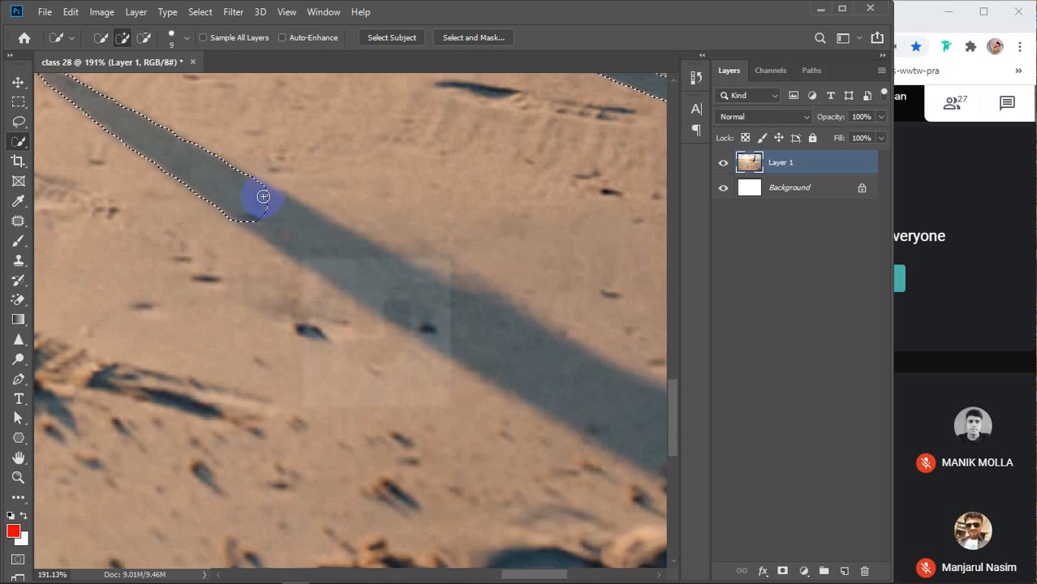
{"action": "left_click", "coordinate": [533, 355]}
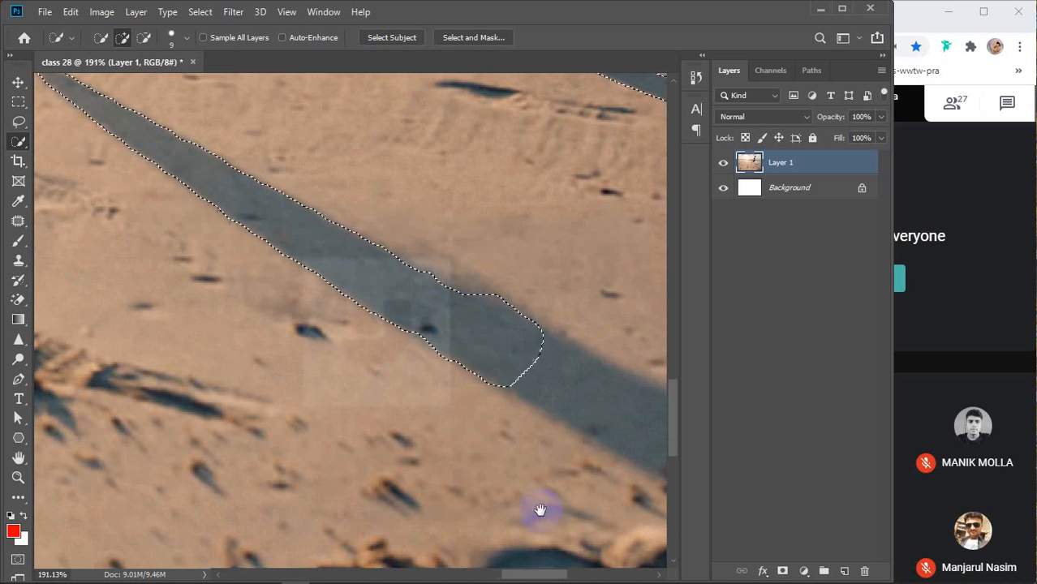
{"action": "mouse_move", "coordinate": [539, 509]}
{"action": "left_mouse_down"}
{"action": "mouse_move", "coordinate": [307, 361]}
{"action": "mouse_move", "coordinate": [307, 340]}
{"action": "left_mouse_up"}
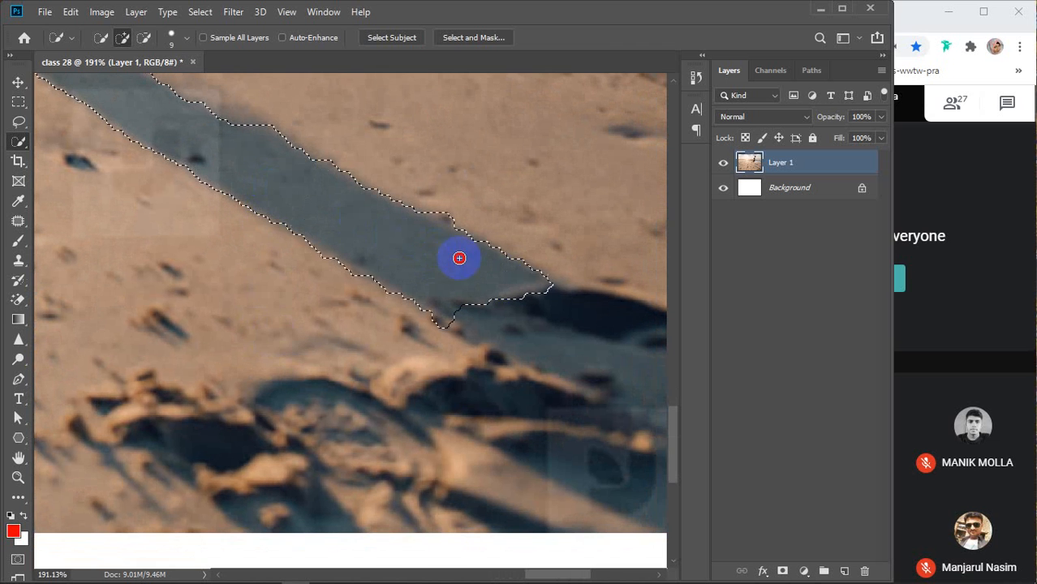
{"action": "mouse_move", "coordinate": [534, 409]}
{"action": "left_mouse_down"}
{"action": "mouse_move", "coordinate": [333, 309]}
{"action": "mouse_move", "coordinate": [308, 209]}
{"action": "mouse_move", "coordinate": [486, 276]}
{"action": "left_mouse_up"}
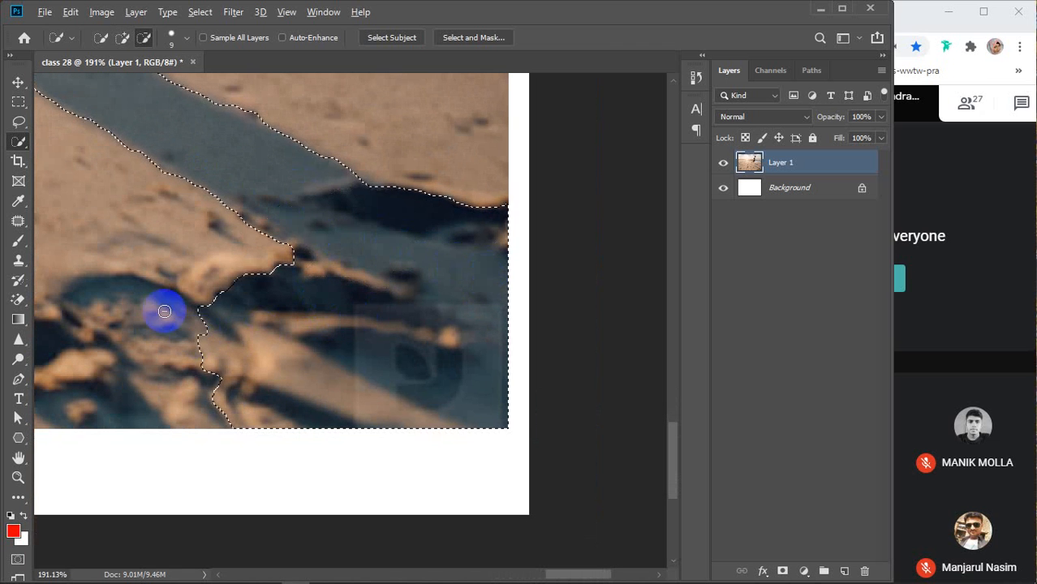
Subtract the dark footprints and sand below the lower shadow from the selection
{"action": "left_click_drag", "start_coordinate": [283, 377], "coordinate": [454, 454]}
{"action": "mouse_move", "coordinate": [203, 298]}
{"action": "left_mouse_down"}
{"action": "mouse_move", "coordinate": [280, 311]}
{"action": "mouse_move", "coordinate": [462, 385]}
{"action": "left_mouse_up"}
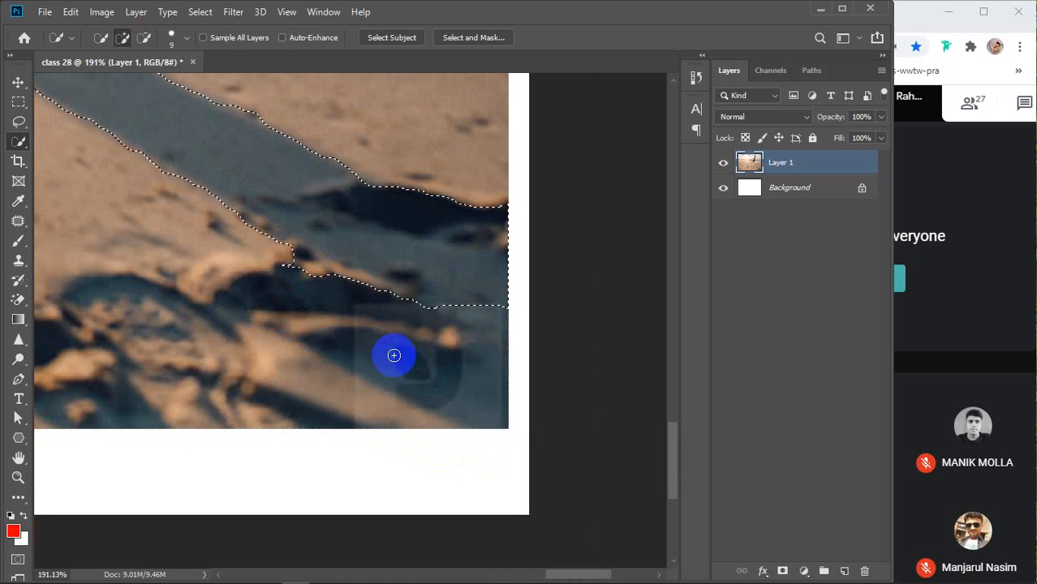
{"action": "scroll", "coordinate": [394, 356], "scroll_direction": "down", "scroll_amount": 5}
{"action": "scroll", "coordinate": [393, 355], "scroll_direction": "down", "scroll_amount": 8}
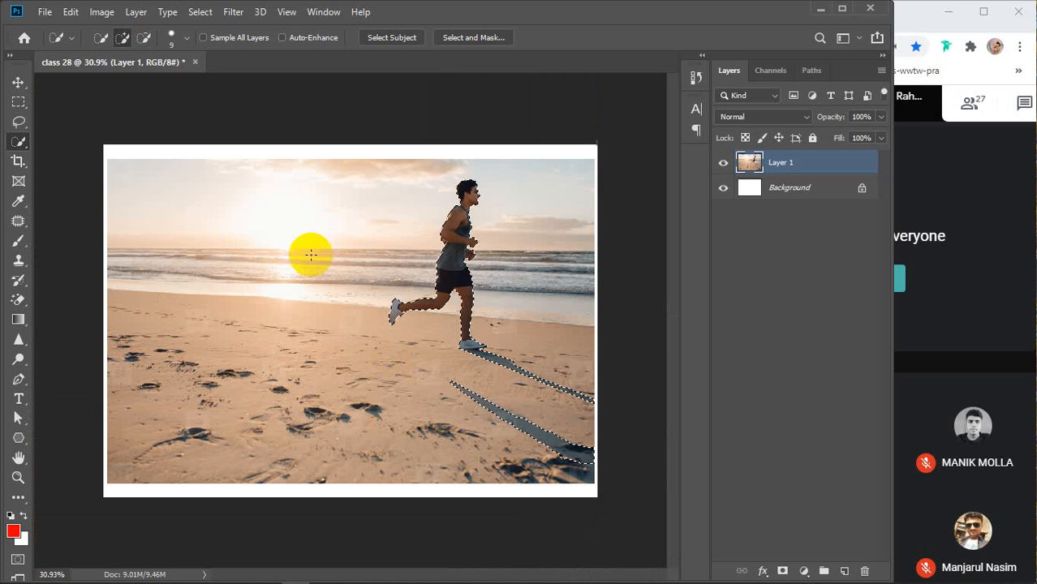
Expand the selection around the runner and both shadows by 7 pixels
{"action": "left_click", "coordinate": [201, 13]}
{"action": "mouse_move", "coordinate": [239, 228]}
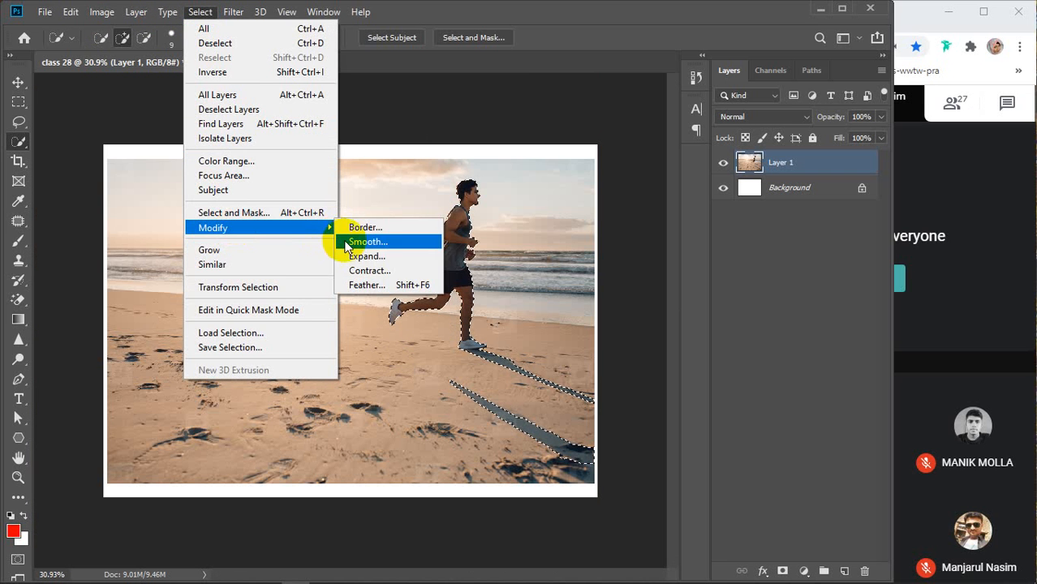
{"action": "left_click", "coordinate": [369, 258]}
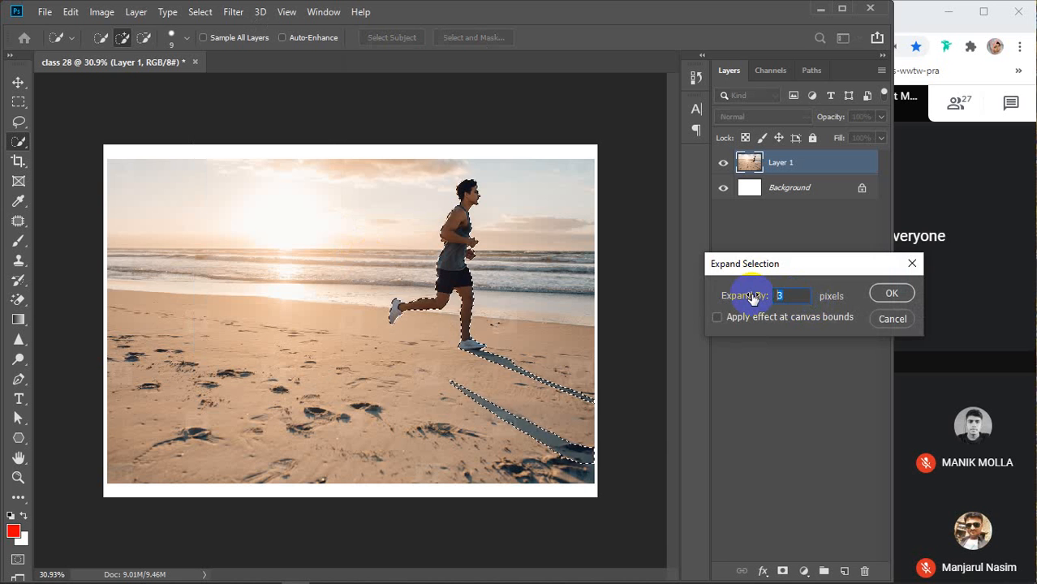
{"action": "type", "text": "7"}
{"action": "key", "text": "Return"}
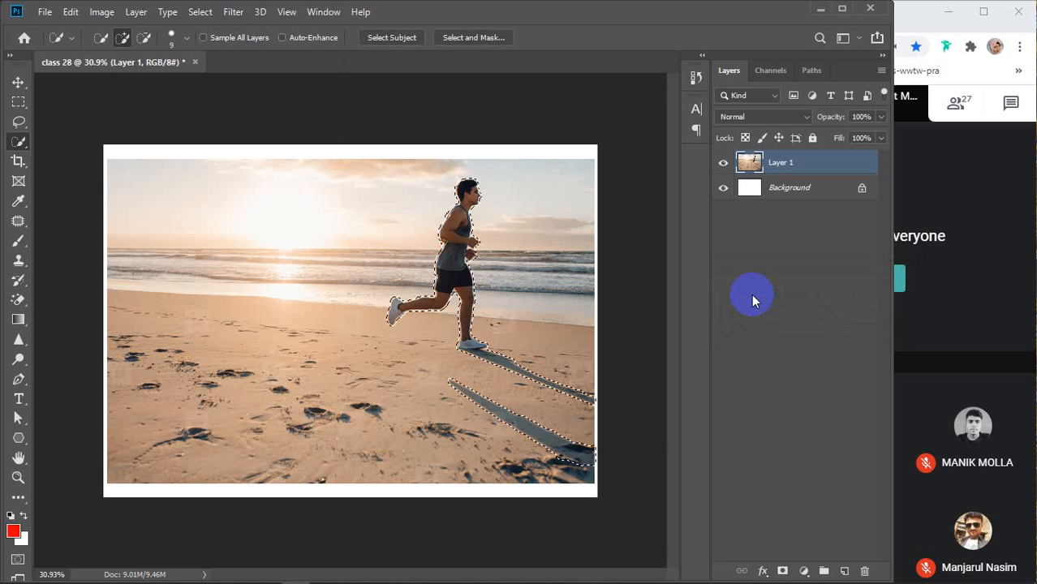
Fill the selection with Content-Aware in Normal mode at 100% opacity, deselect, and switch to the Move Tool
{"action": "left_click", "coordinate": [70, 11]}
{"action": "left_click", "coordinate": [108, 248]}
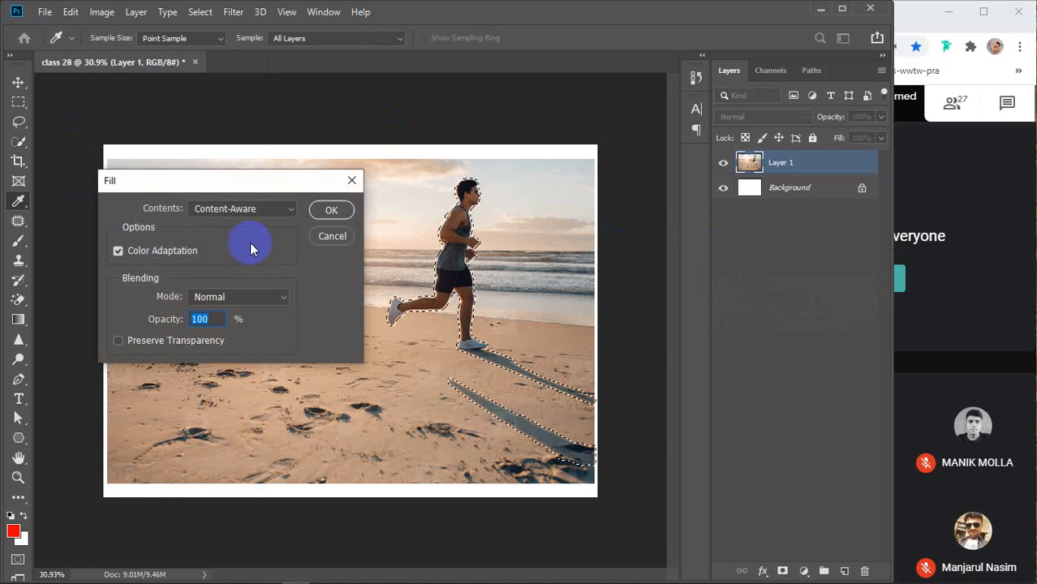
{"action": "left_click", "coordinate": [326, 208]}
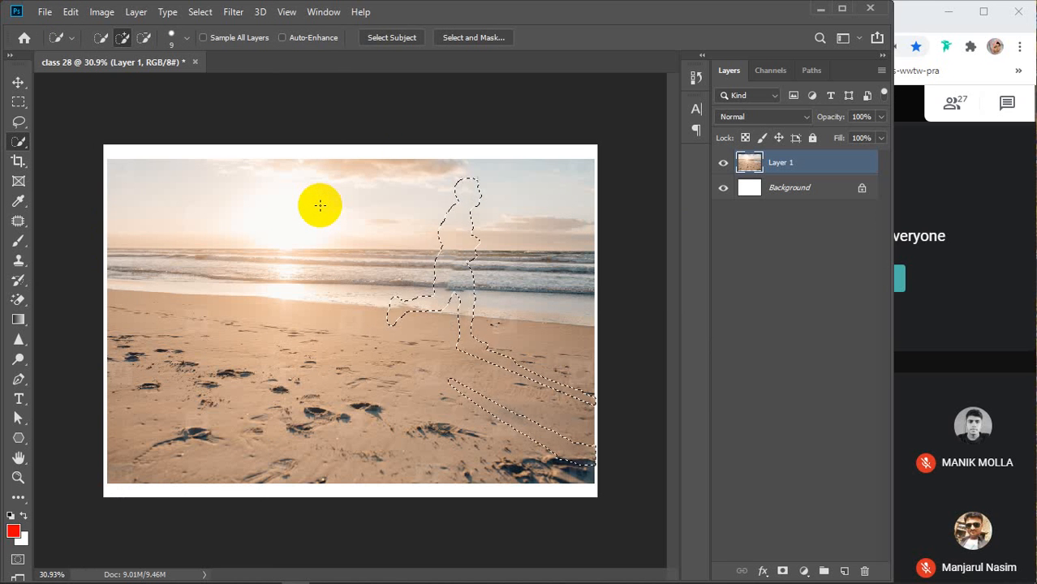
{"action": "key", "text": "ctrl+d"}
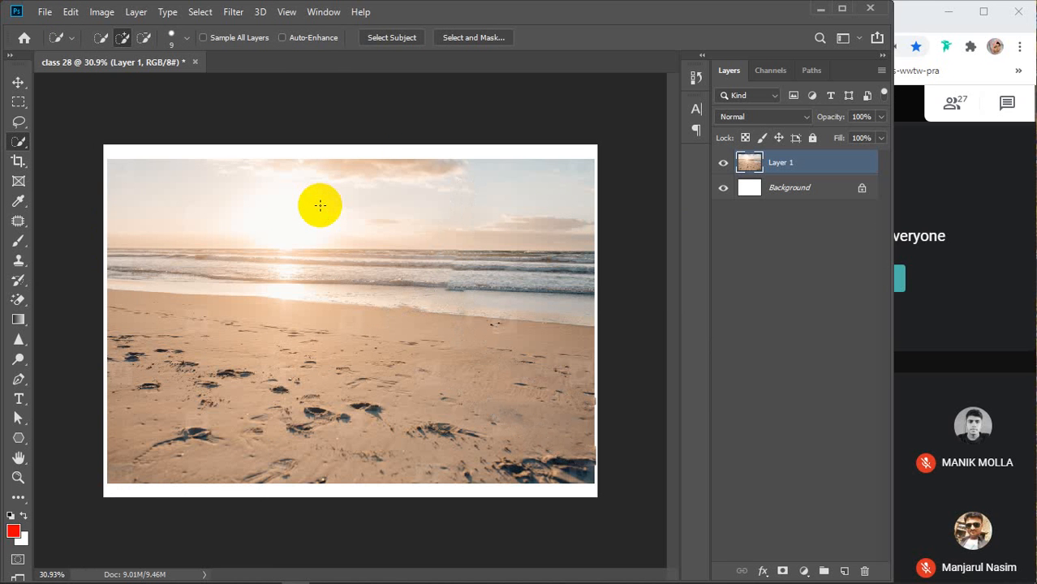
{"action": "key", "text": "v"}
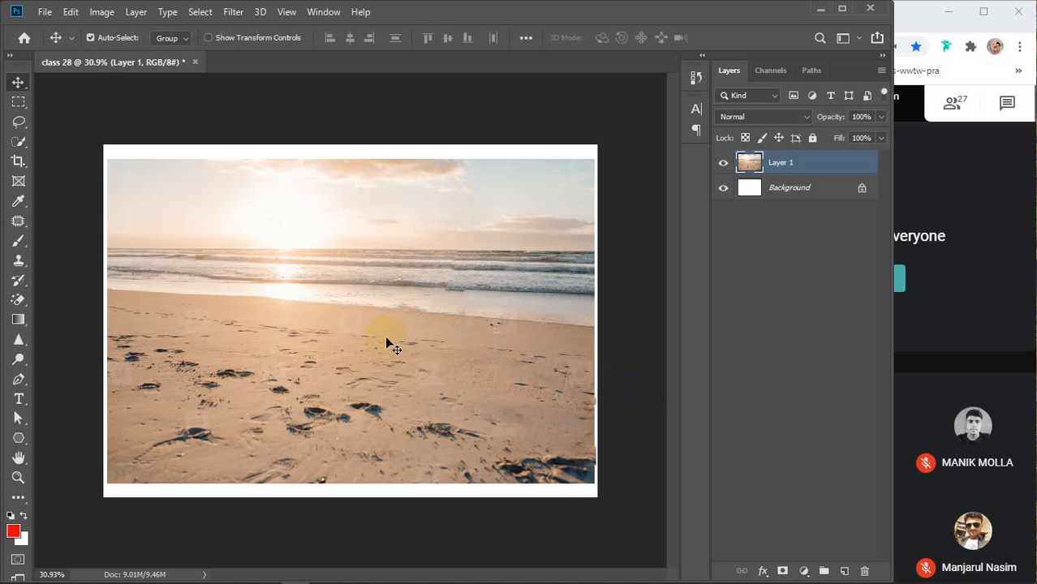
Switch to the Google Images results in Chrome and search for "woman running png"
{"action": "mouse_move", "coordinate": [408, 574]}
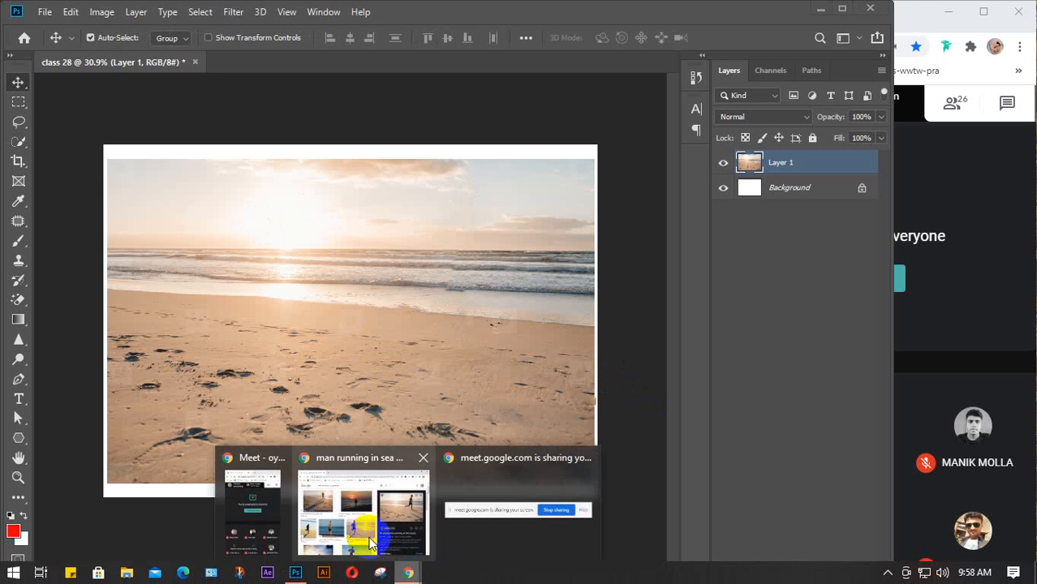
{"action": "left_click", "coordinate": [365, 512]}
{"action": "left_click_drag", "start_coordinate": [293, 106], "coordinate": [128, 103]}
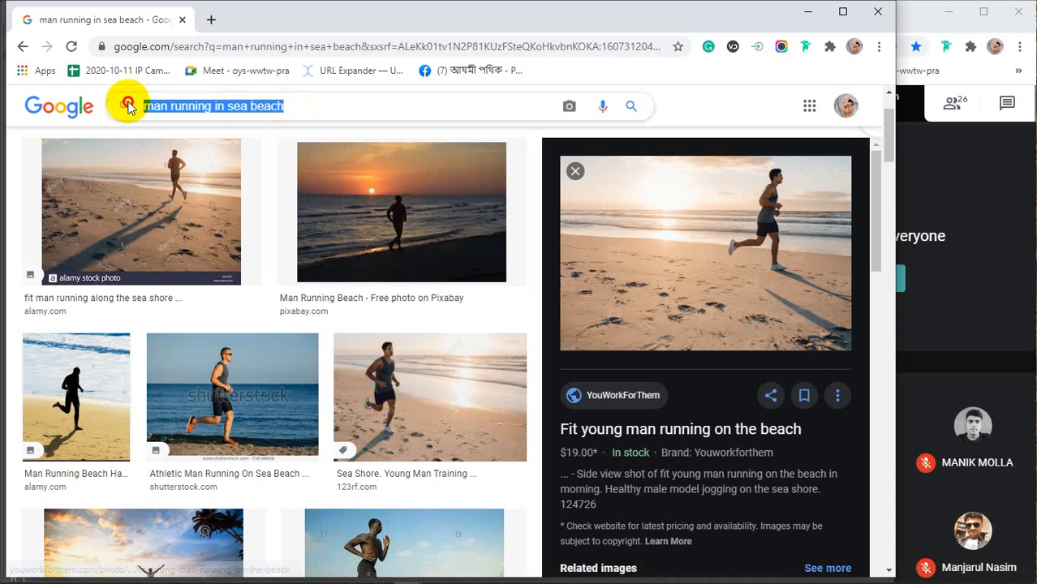
{"action": "left_click", "coordinate": [300, 106]}
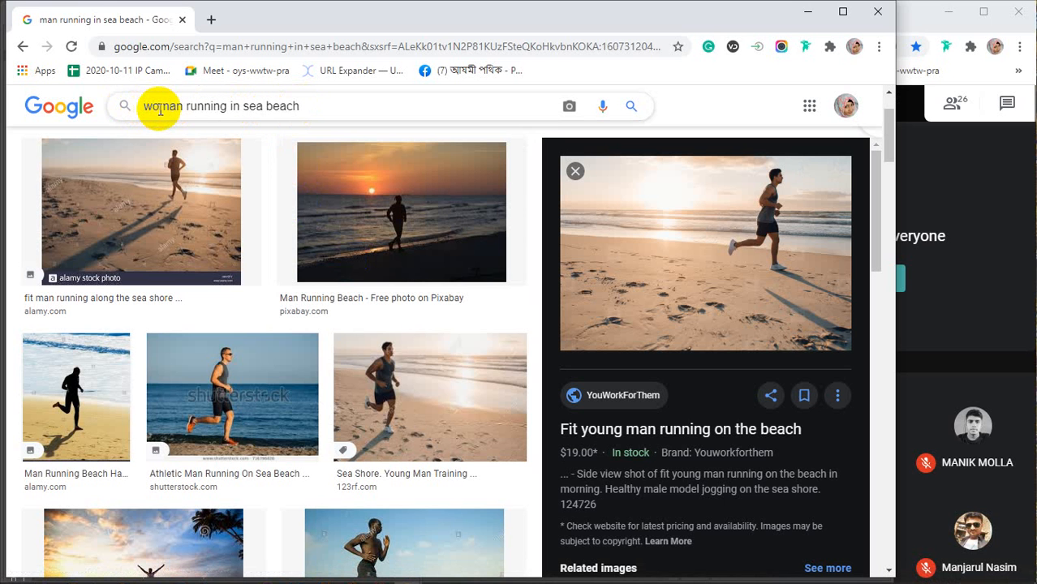
{"action": "left_click_drag", "start_coordinate": [331, 103], "coordinate": [247, 106]}
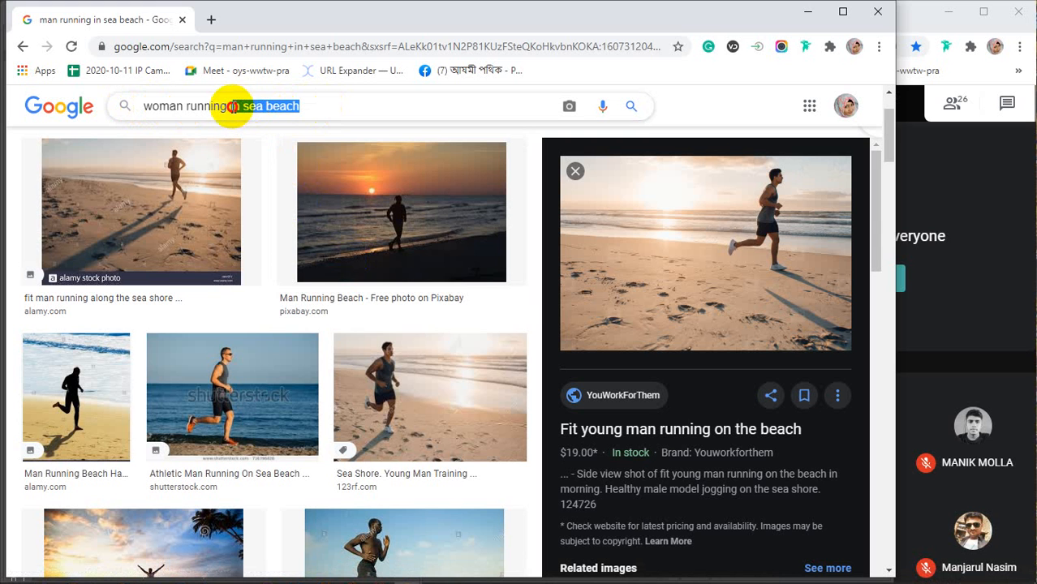
{"action": "type", "text": "png"}
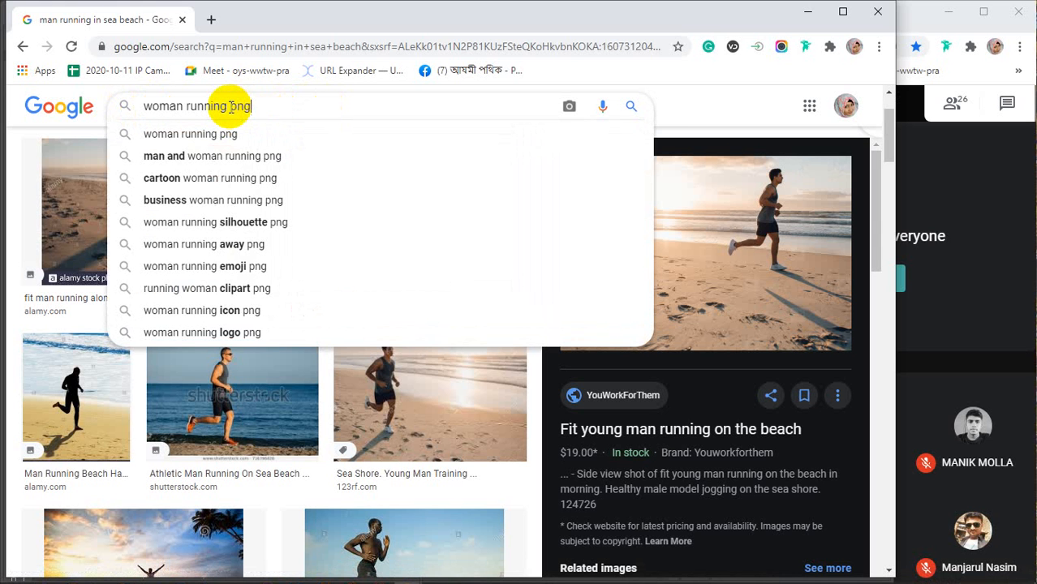
{"action": "key", "text": "Return"}
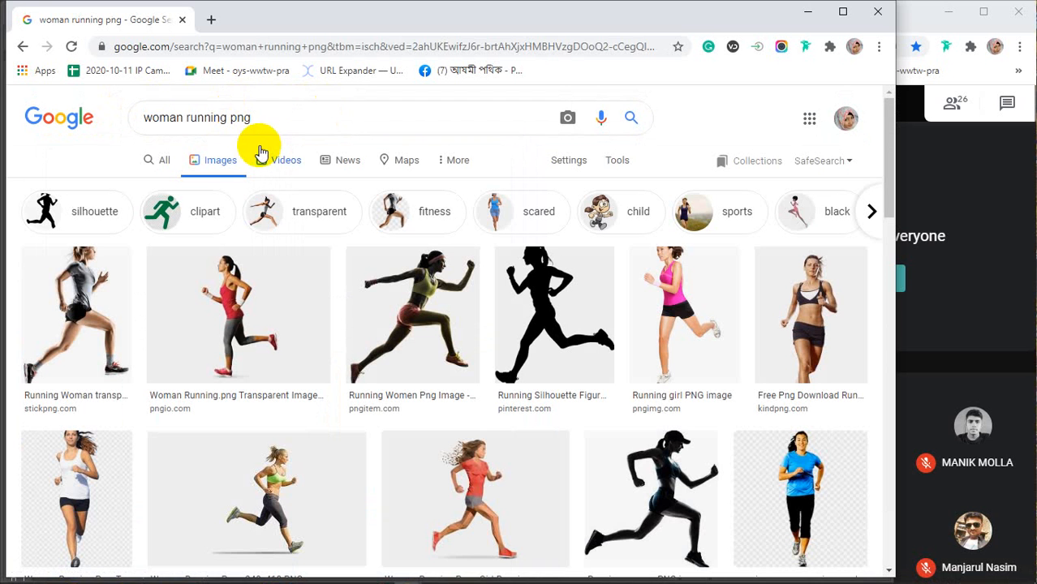
Find the Pngimg.com running woman in a pink shirt and save the image to the Desktop as running_man_PNG11683
{"action": "scroll", "coordinate": [261, 258], "scroll_direction": "down", "scroll_amount": 1}
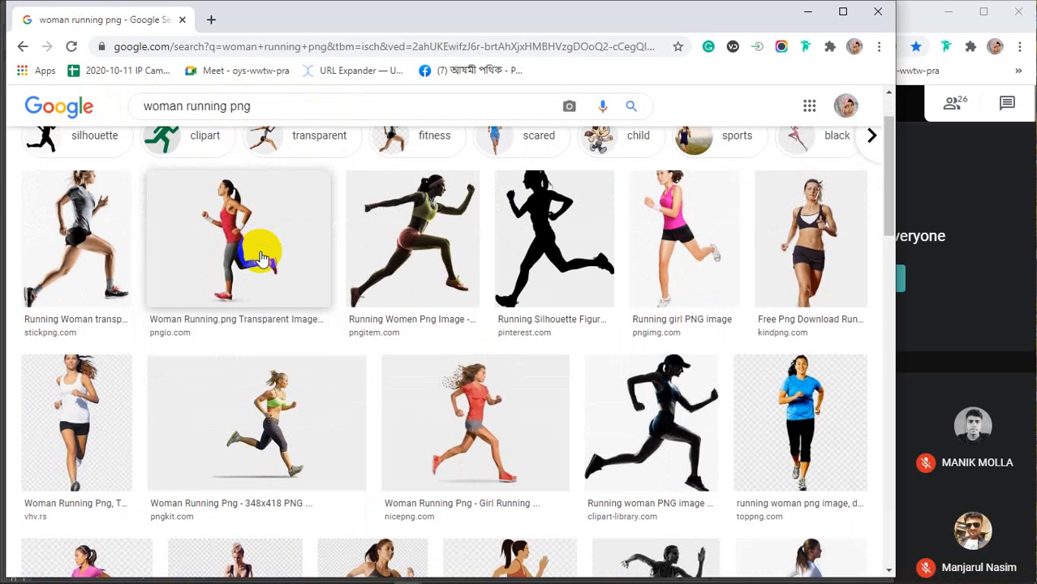
{"action": "scroll", "coordinate": [261, 258], "scroll_direction": "down", "scroll_amount": 1}
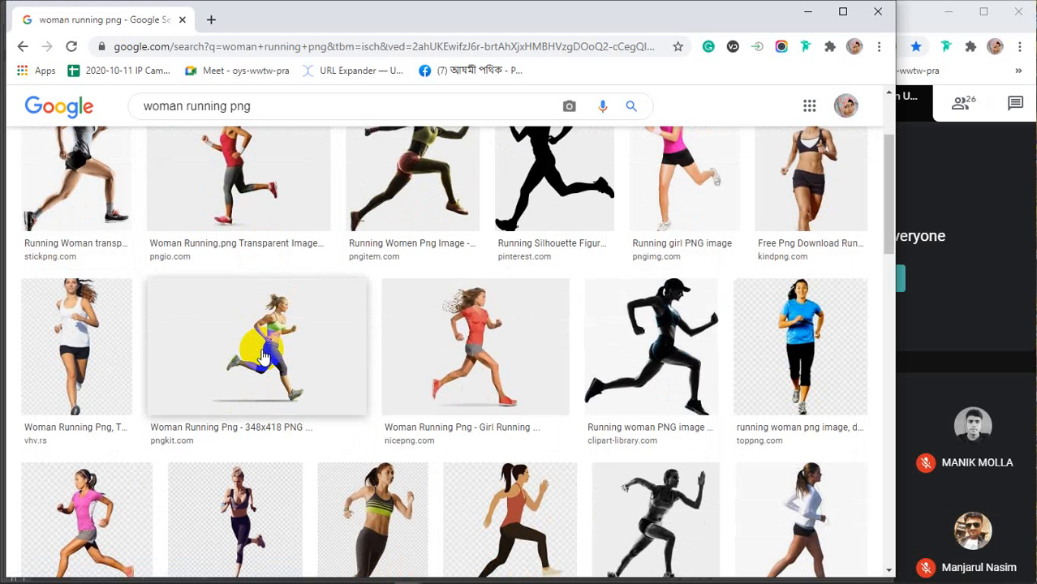
{"action": "left_click", "coordinate": [262, 353]}
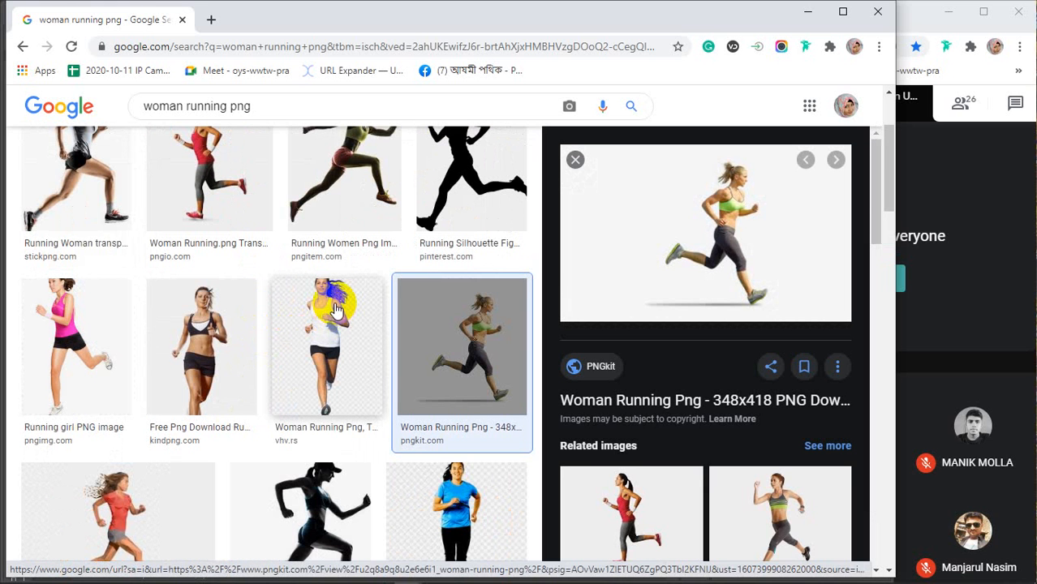
{"action": "scroll", "coordinate": [336, 311], "scroll_direction": "down", "scroll_amount": 3}
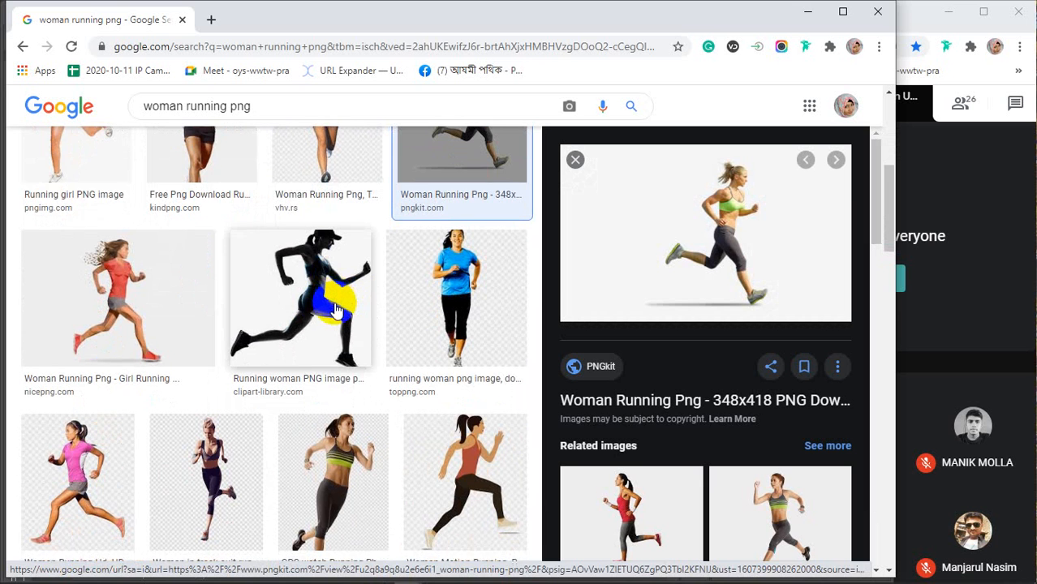
{"action": "scroll", "coordinate": [336, 311], "scroll_direction": "down", "scroll_amount": 3}
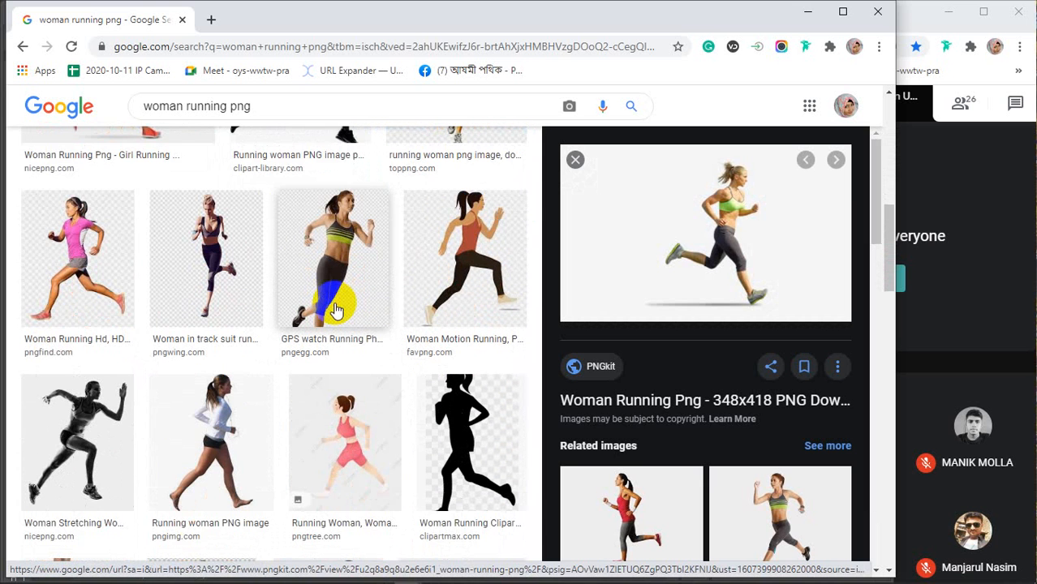
{"action": "scroll", "coordinate": [336, 310], "scroll_direction": "down", "scroll_amount": 2}
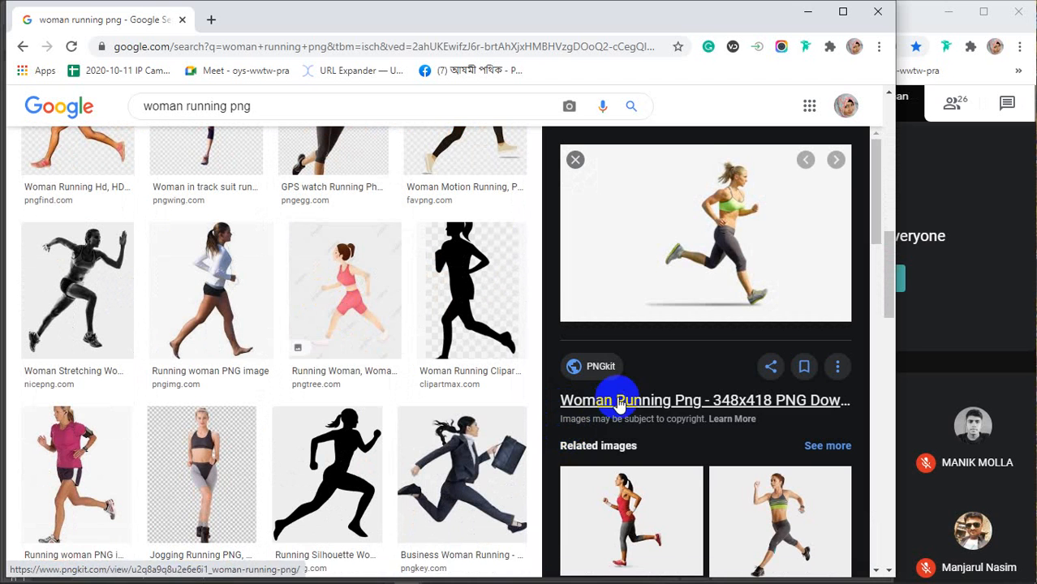
{"action": "left_click", "coordinate": [51, 467]}
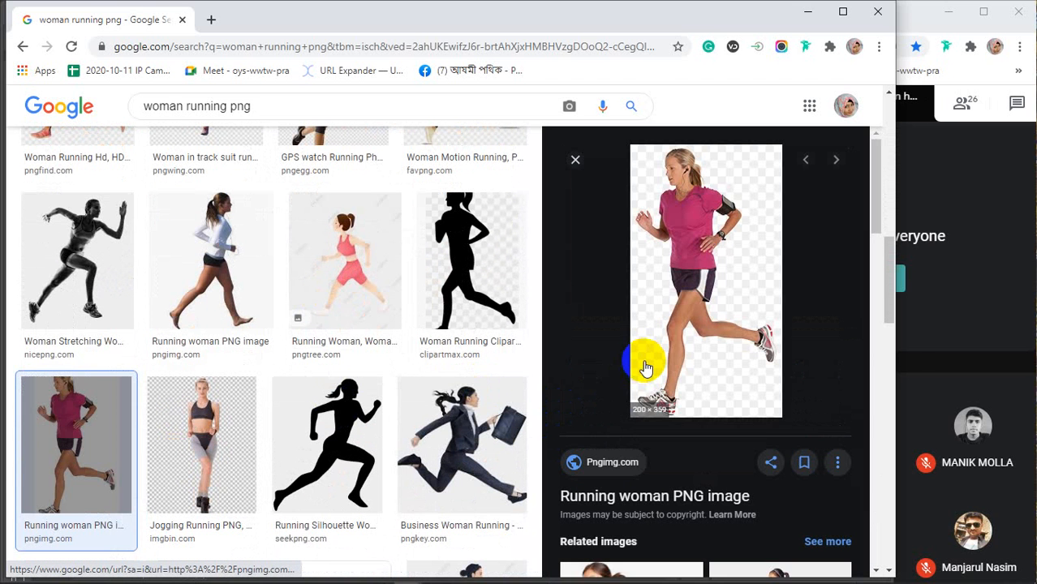
{"action": "right_click", "coordinate": [684, 254]}
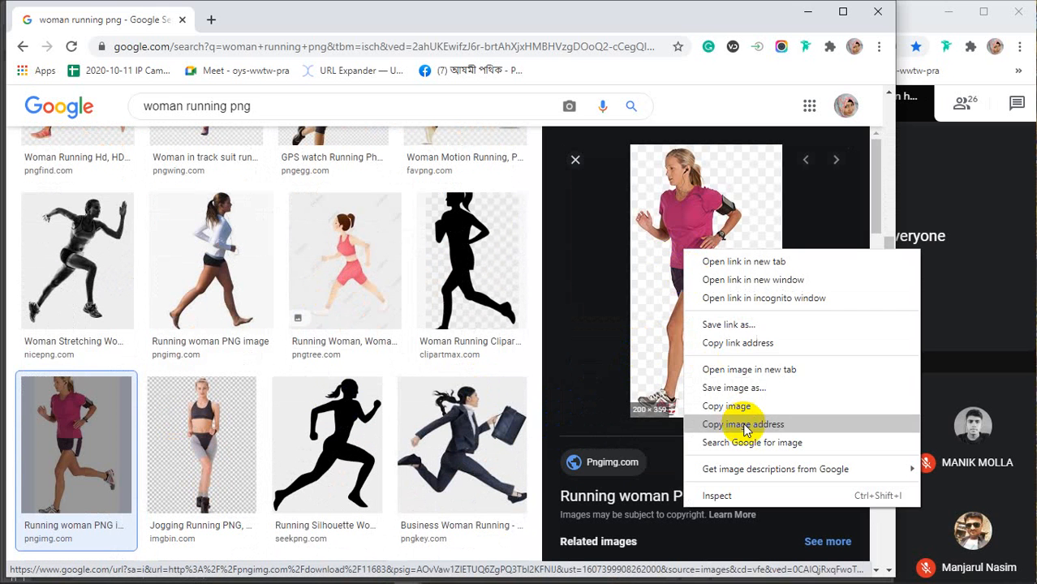
{"action": "left_click", "coordinate": [735, 388]}
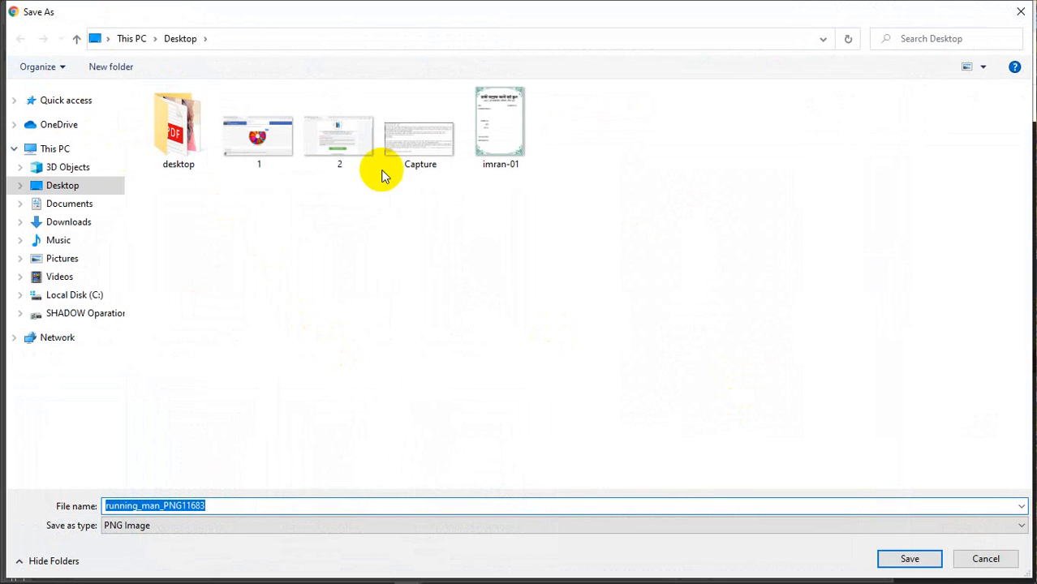
{"action": "left_click", "coordinate": [895, 561]}
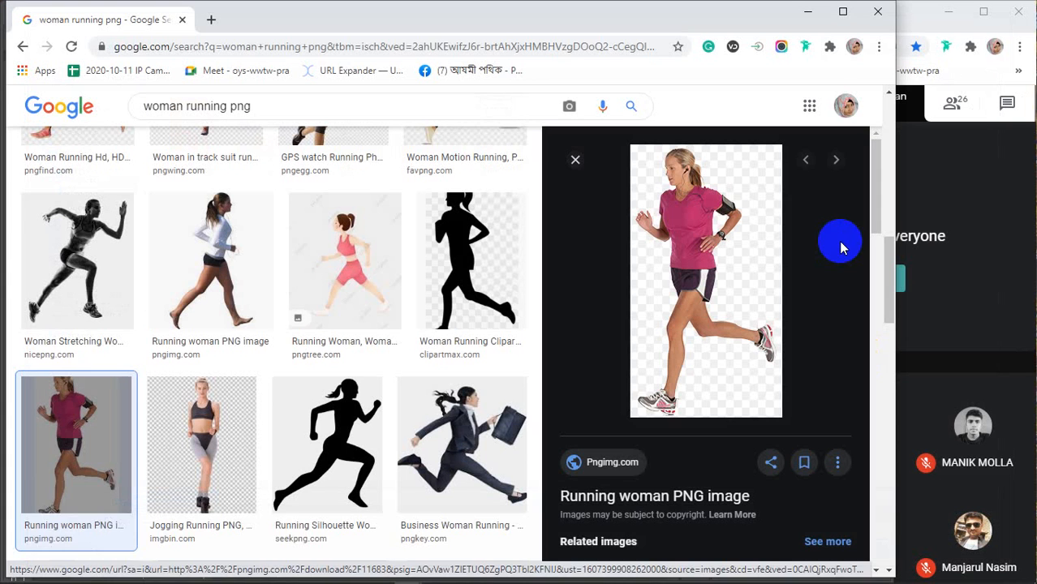
Place running_man_PNG11683 from the Desktop folder into the "class 28" document in Photoshop
{"action": "left_click", "coordinate": [800, 8]}
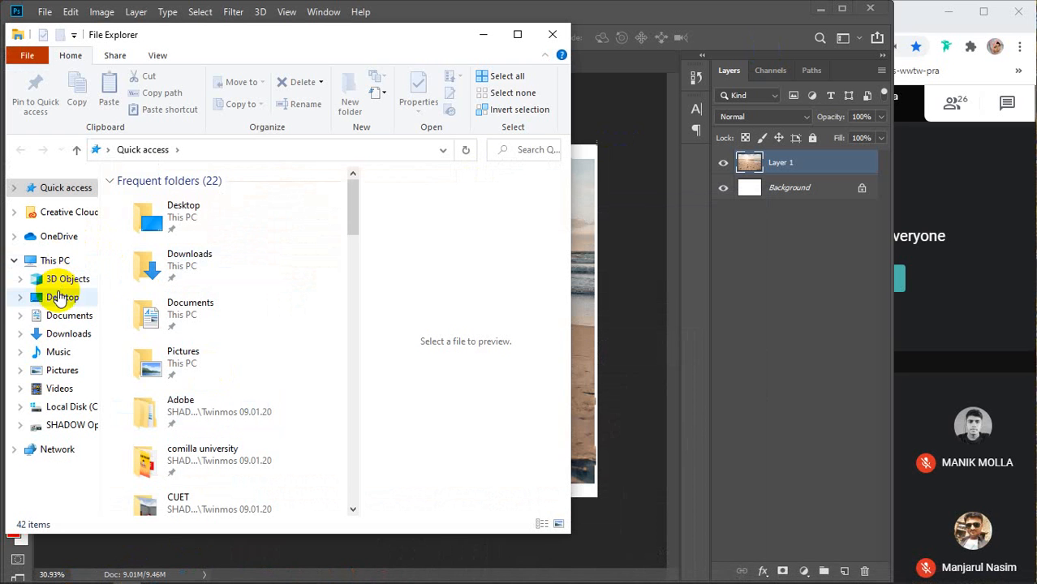
{"action": "left_click", "coordinate": [58, 297]}
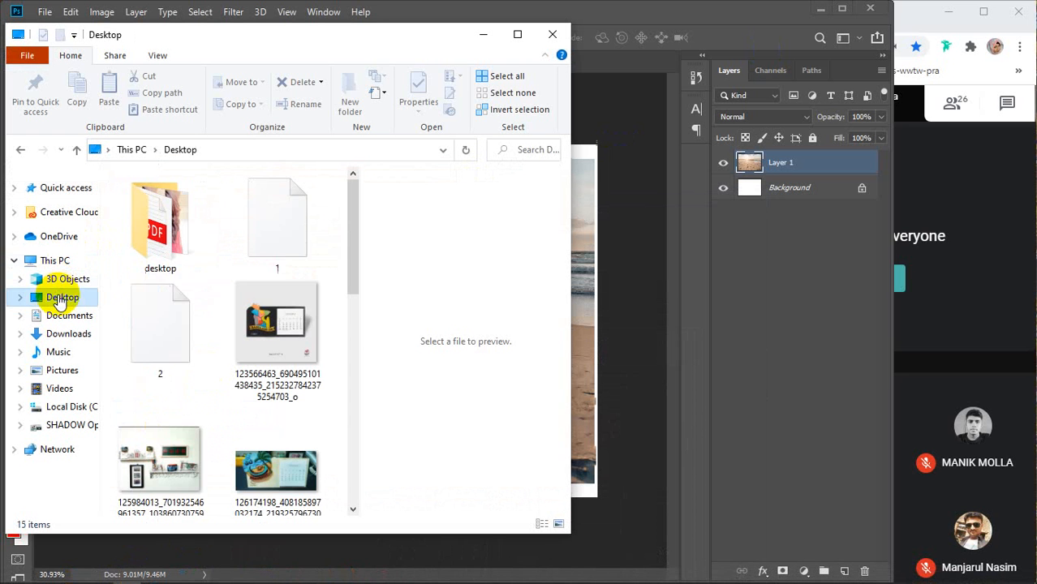
{"action": "scroll", "coordinate": [258, 285], "scroll_direction": "down", "scroll_amount": 2}
{"action": "scroll", "coordinate": [255, 284], "scroll_direction": "down", "scroll_amount": 3}
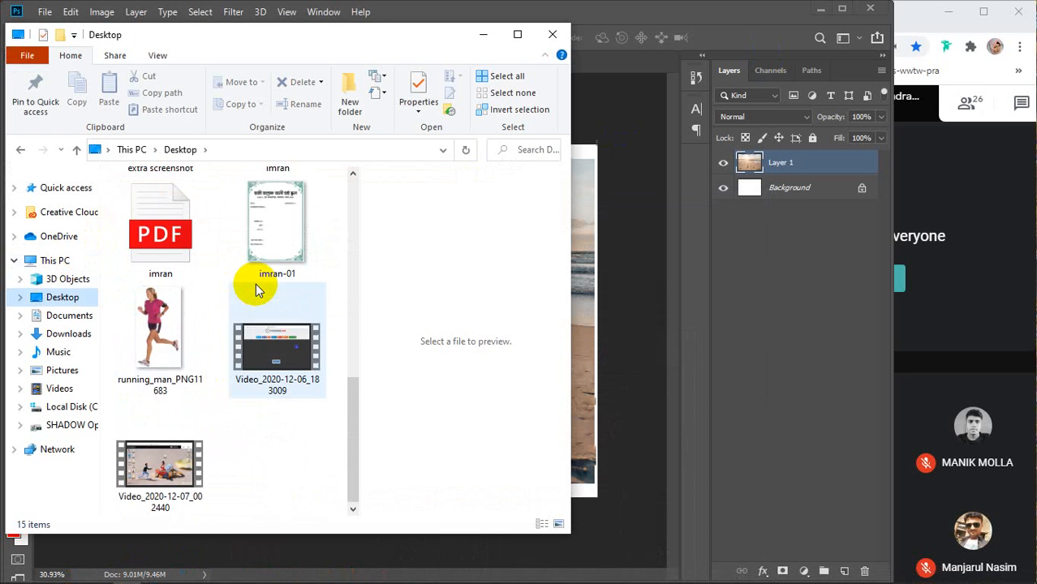
{"action": "left_click_drag", "start_coordinate": [192, 325], "coordinate": [493, 552]}
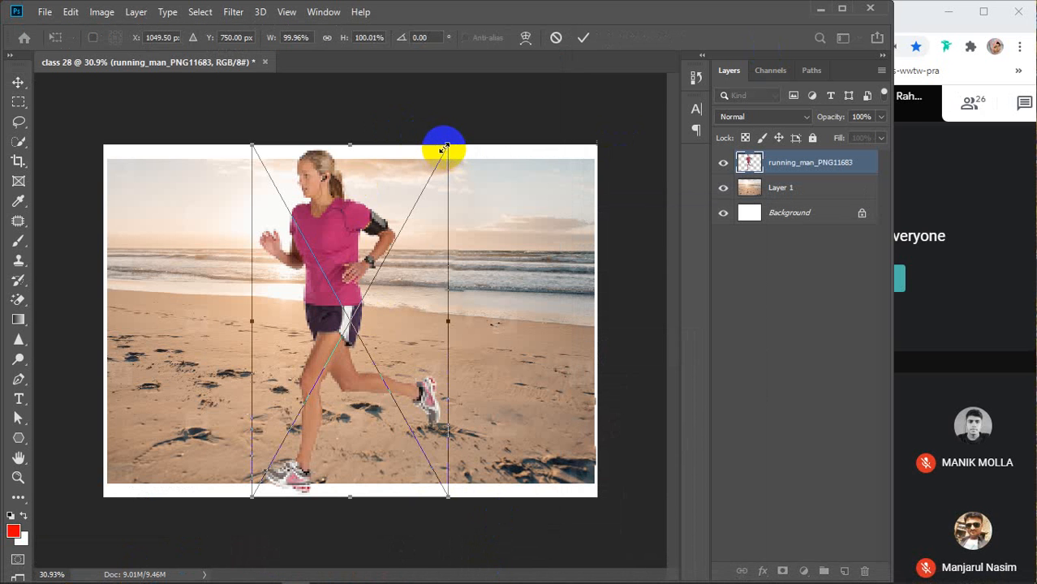
Scale the placed woman proportionally to about 58%, commit the placement, and move her up toward the middle of the beach
{"action": "left_click_drag", "start_coordinate": [441, 153], "coordinate": [383, 261]}
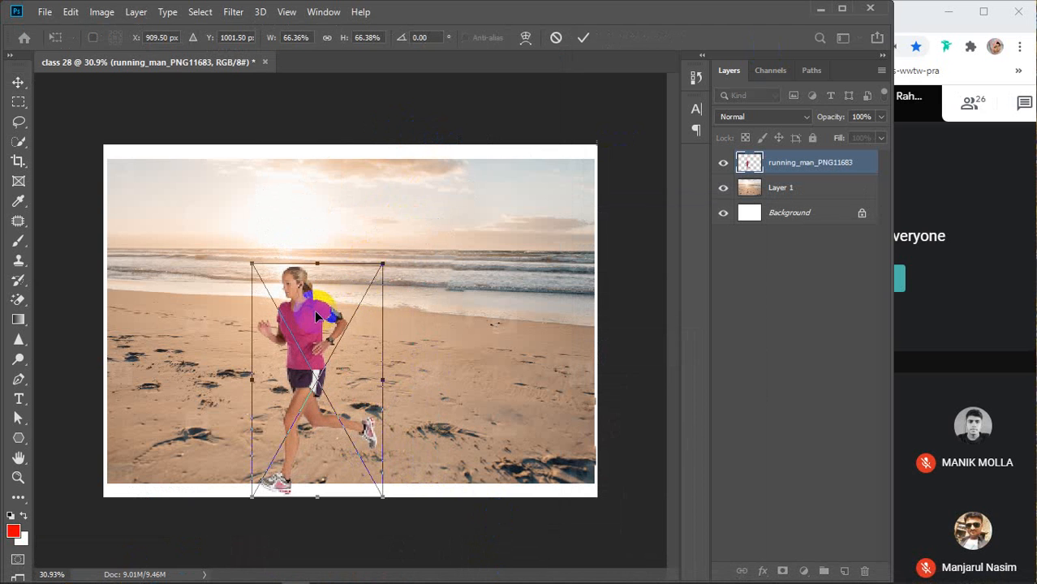
{"action": "left_click_drag", "start_coordinate": [305, 344], "coordinate": [334, 280]}
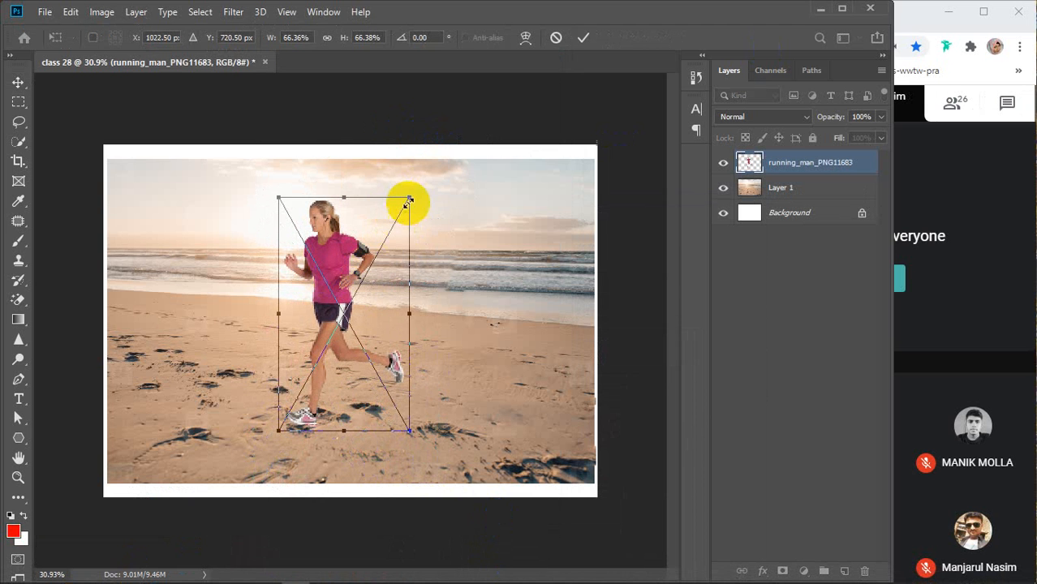
{"action": "left_click_drag", "start_coordinate": [409, 199], "coordinate": [399, 228]}
{"action": "key", "text": "Return"}
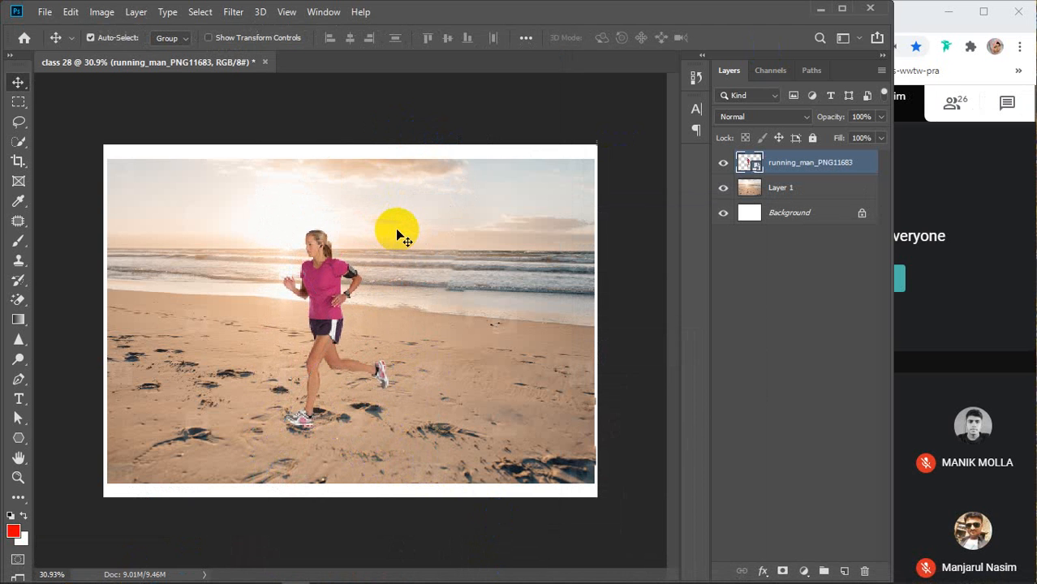
{"action": "left_click_drag", "start_coordinate": [319, 311], "coordinate": [387, 282]}
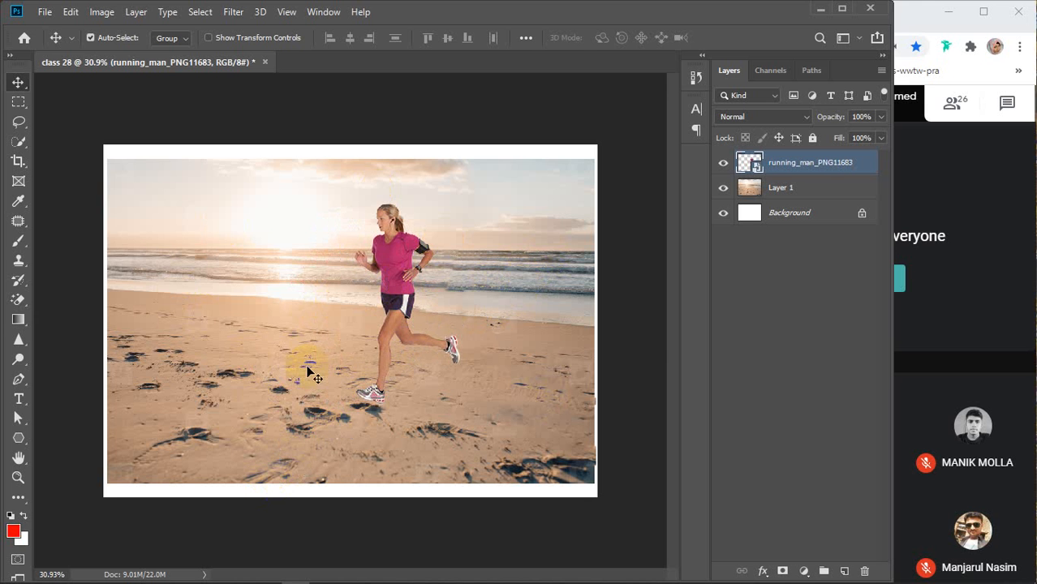
Flip the running woman horizontally with Free Transform
{"action": "key", "text": "ctrl+t"}
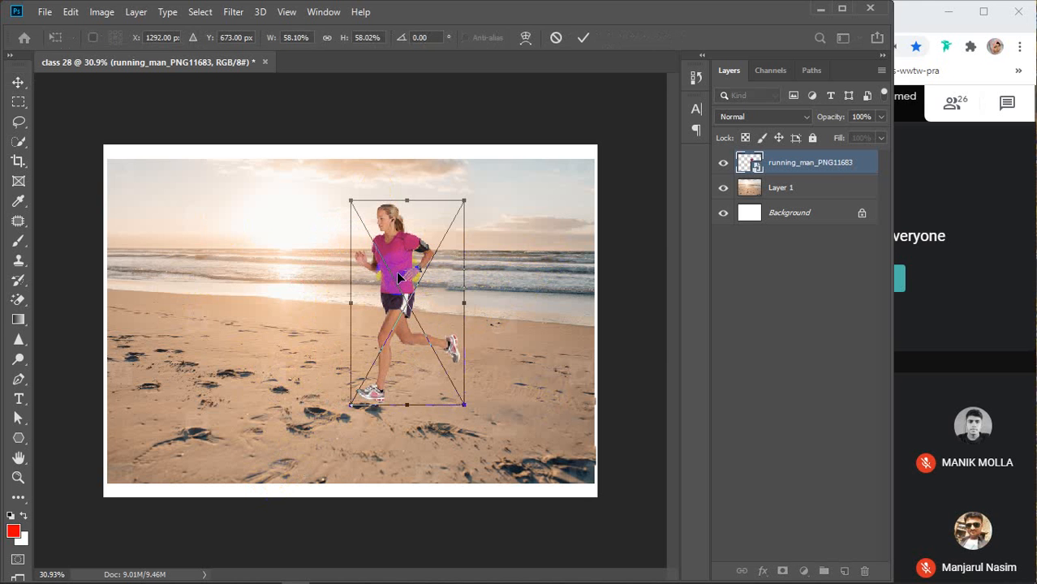
{"action": "right_click", "coordinate": [398, 277]}
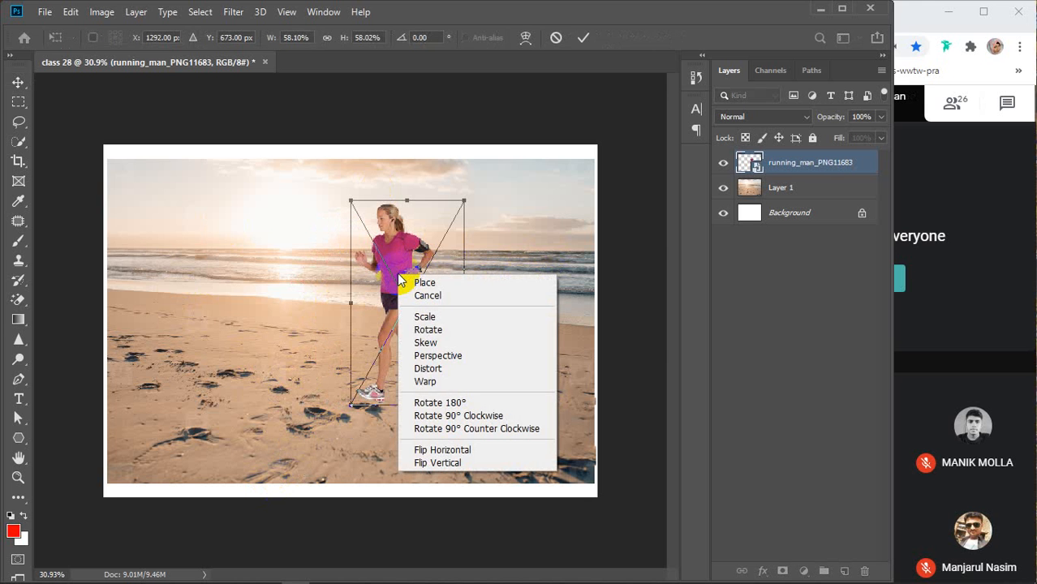
{"action": "left_click", "coordinate": [452, 451]}
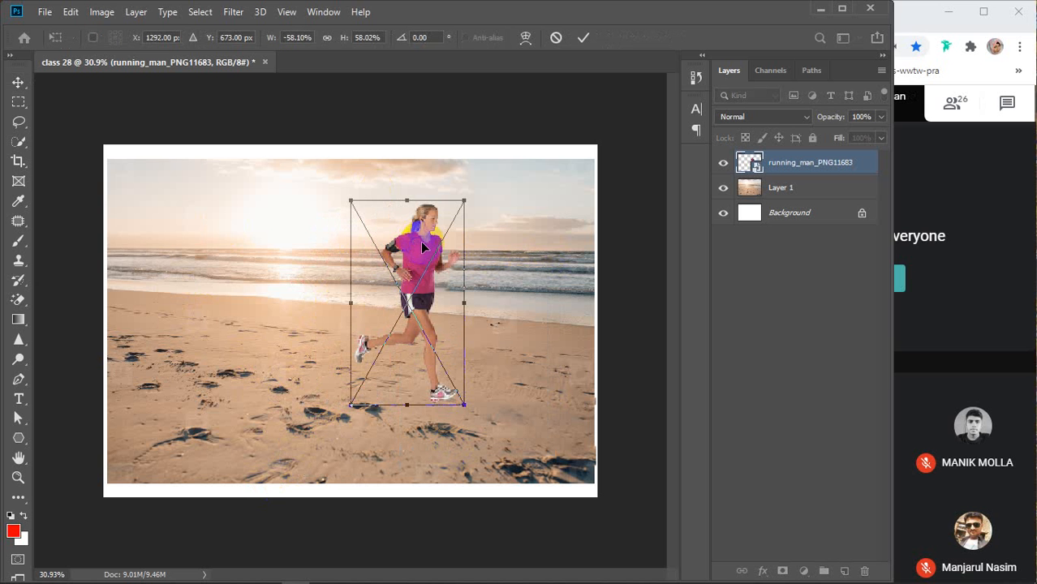
Scale the flipped woman to about 51.5% width and 47.9% height, position her mid-beach on the sand, and commit the transform
{"action": "left_click_drag", "start_coordinate": [420, 241], "coordinate": [298, 230]}
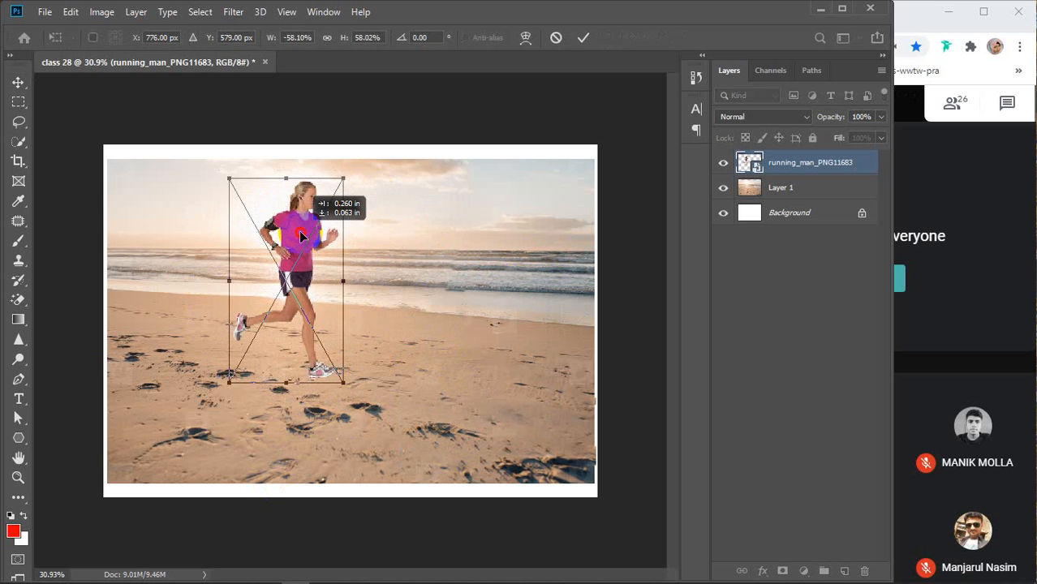
{"action": "left_click", "coordinate": [340, 236]}
{"action": "left_click_drag", "start_coordinate": [342, 178], "coordinate": [328, 213]}
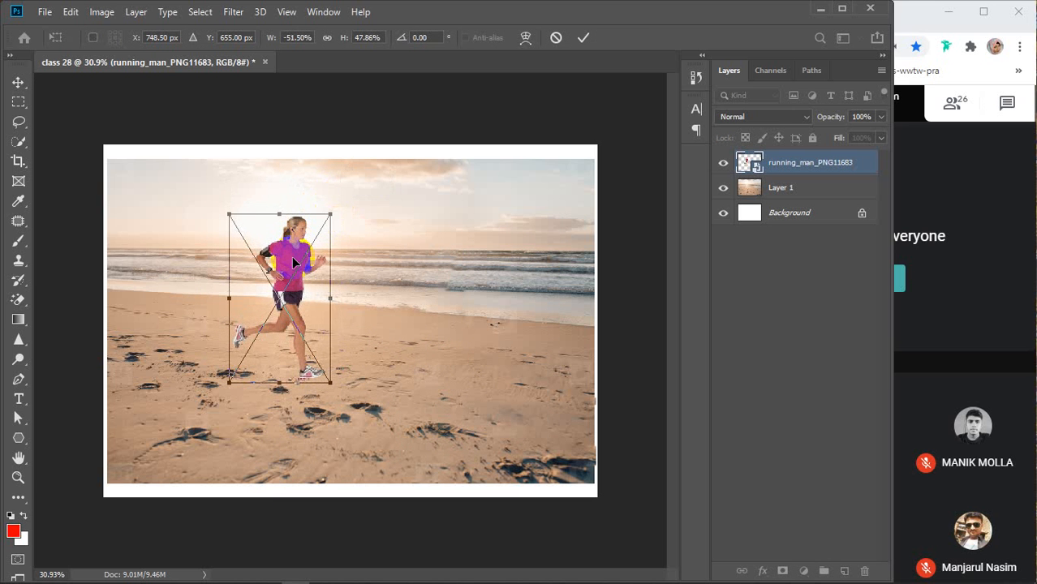
{"action": "left_click_drag", "start_coordinate": [293, 258], "coordinate": [359, 318]}
{"action": "key", "text": "Return"}
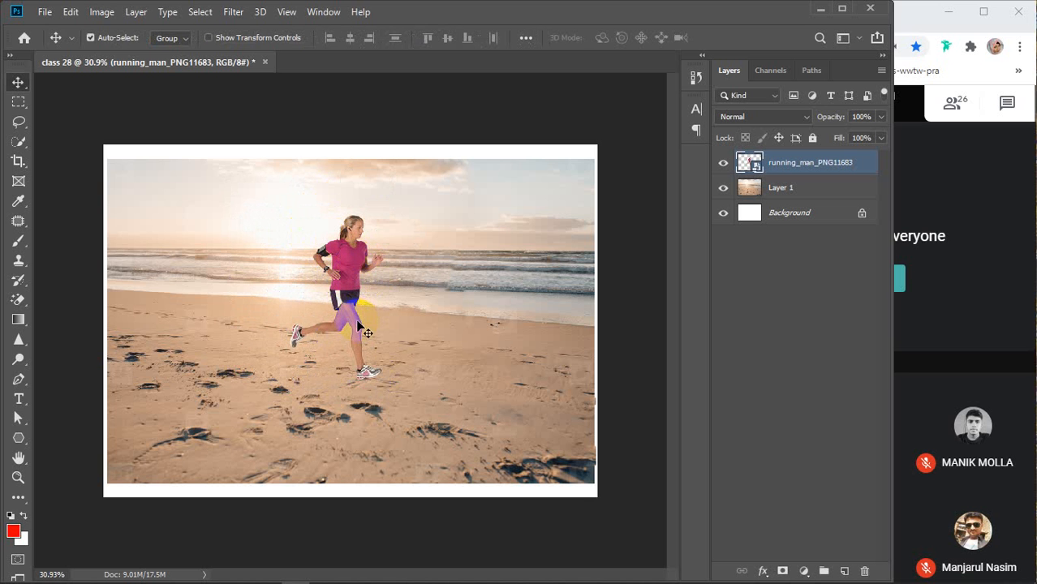
{"action": "scroll", "coordinate": [358, 318], "scroll_direction": "up", "scroll_amount": 1}
{"action": "scroll", "coordinate": [359, 321], "scroll_direction": "down", "scroll_amount": 1}
{"action": "left_click_drag", "start_coordinate": [357, 318], "coordinate": [347, 388]}
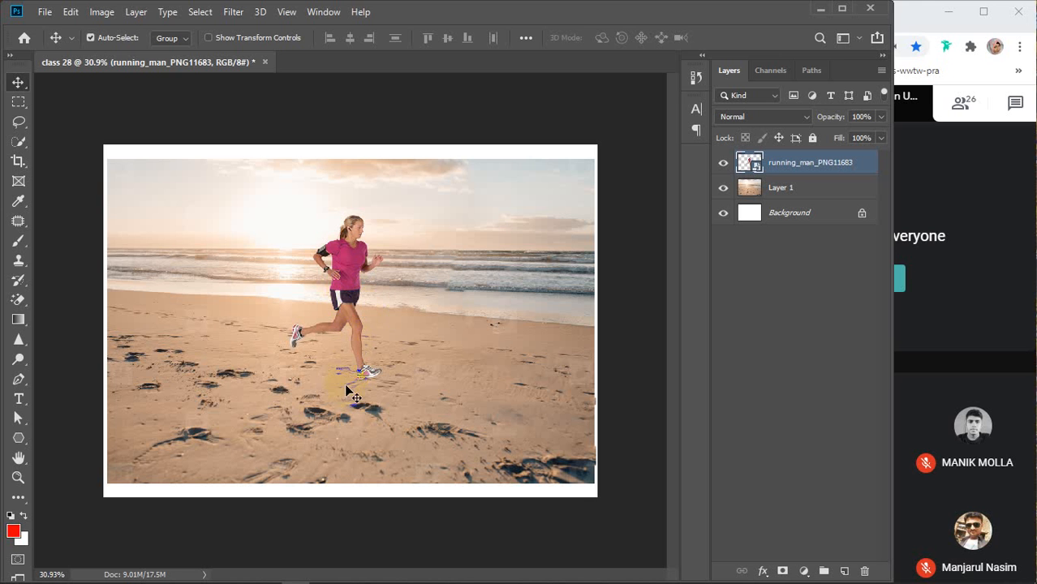
{"action": "mouse_move", "coordinate": [344, 294]}
{"action": "left_mouse_down"}
{"action": "mouse_move", "coordinate": [357, 294]}
{"action": "mouse_move", "coordinate": [343, 294]}
{"action": "left_mouse_up"}
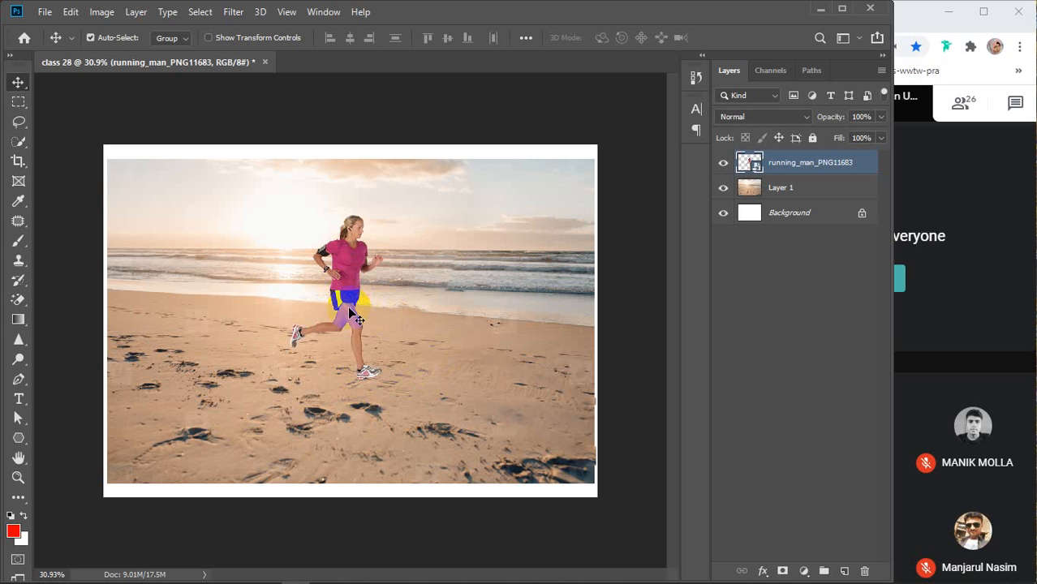
Duplicate the running_man_PNG11683 layer and toggle the visibility of the original layer beneath the copy
{"action": "left_click", "coordinate": [786, 160]}
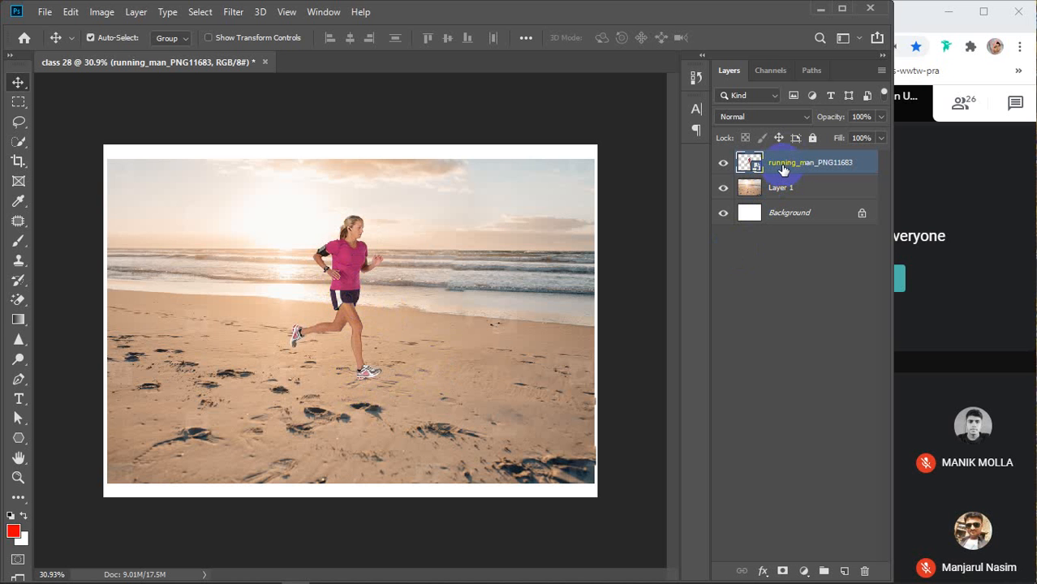
{"action": "key", "text": "ctrl+j"}
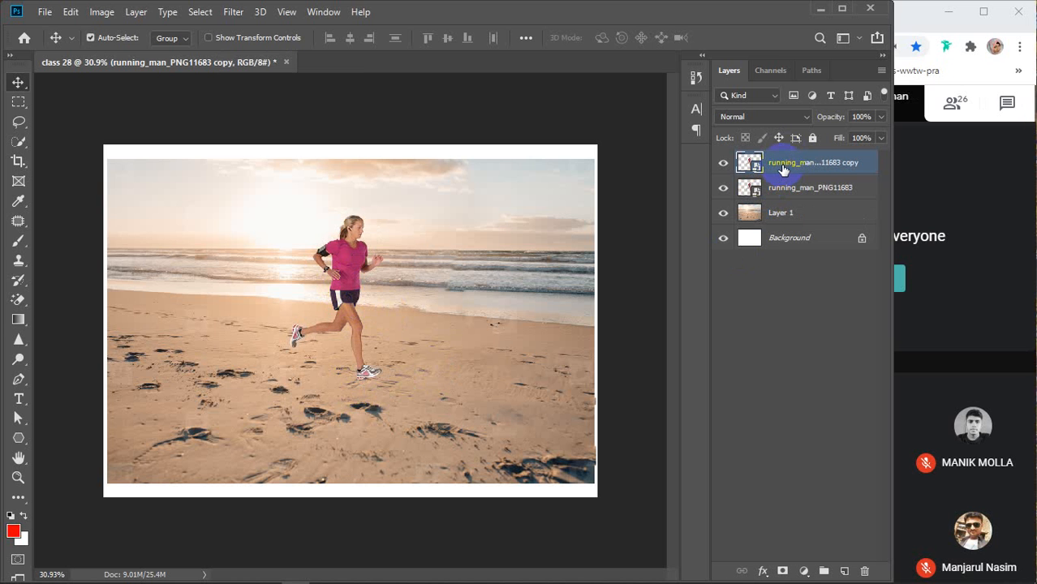
{"action": "left_click", "coordinate": [724, 187]}
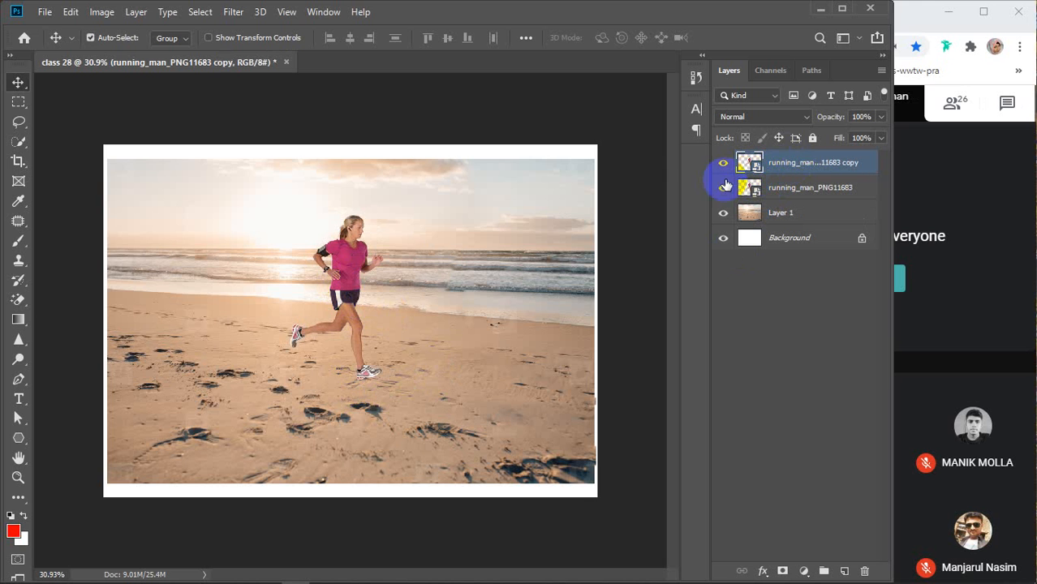
With Layer 1 hidden, select the running woman on the copy layer using Quick Selection, and reset the colours to black and white
{"action": "left_click", "coordinate": [724, 213]}
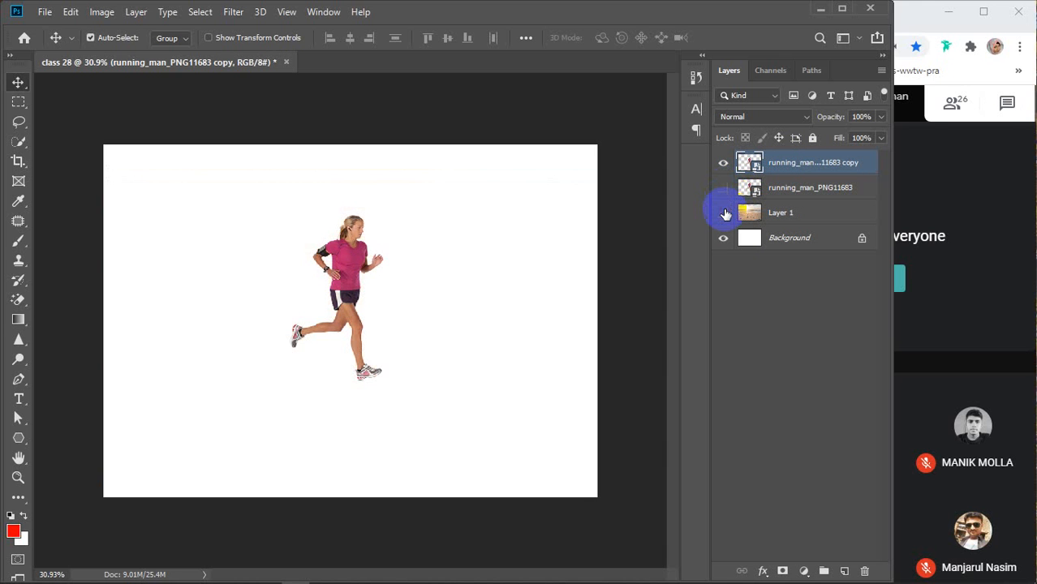
{"action": "left_click", "coordinate": [16, 143]}
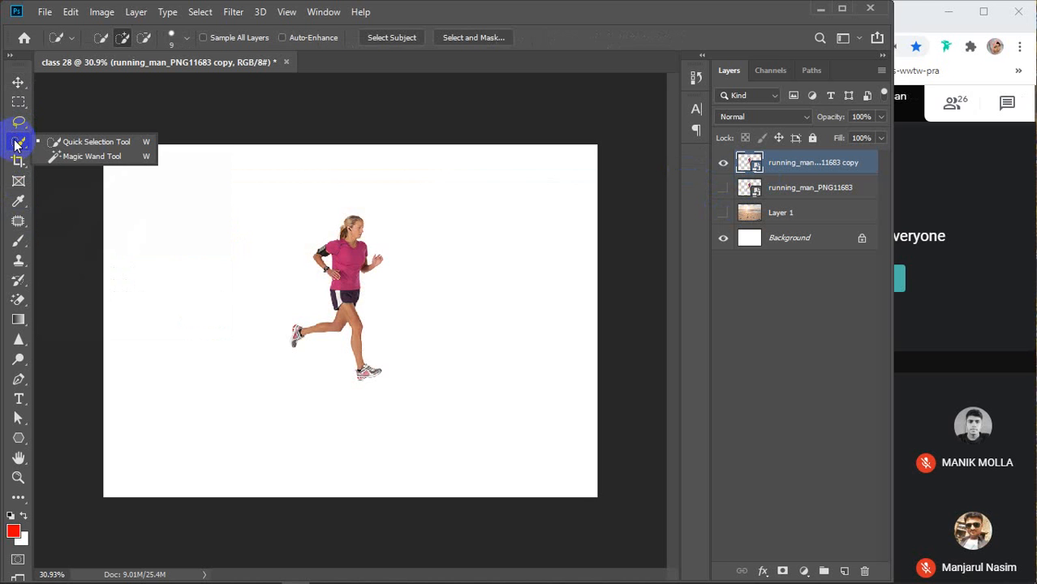
{"action": "left_click", "coordinate": [71, 141]}
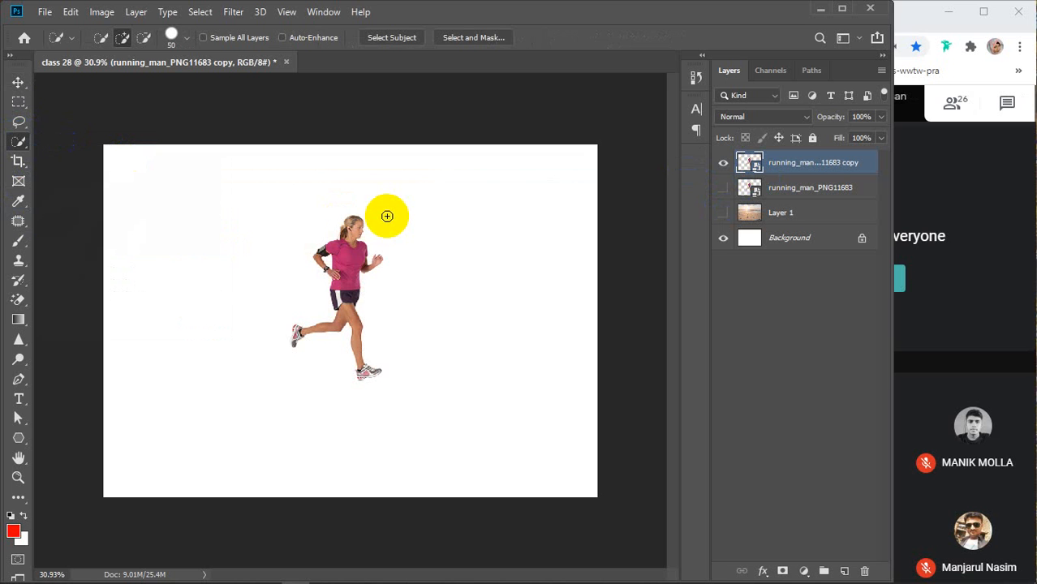
{"action": "mouse_move", "coordinate": [284, 197]}
{"action": "left_mouse_down"}
{"action": "mouse_move", "coordinate": [374, 287]}
{"action": "mouse_move", "coordinate": [405, 395]}
{"action": "mouse_move", "coordinate": [337, 258]}
{"action": "mouse_move", "coordinate": [308, 237]}
{"action": "mouse_move", "coordinate": [343, 343]}
{"action": "left_mouse_up"}
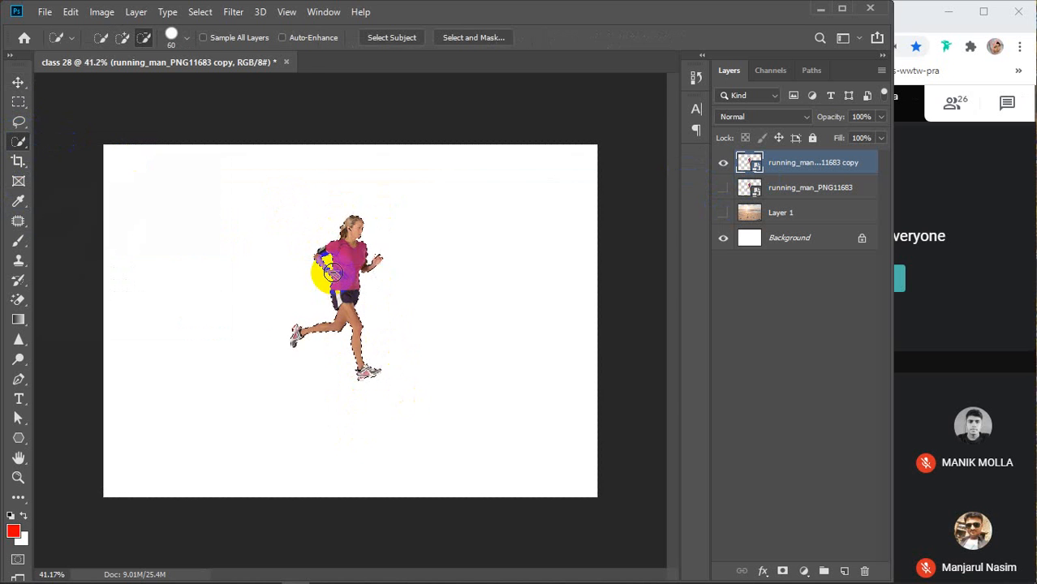
{"action": "scroll", "coordinate": [324, 266], "scroll_direction": "up", "scroll_amount": 3}
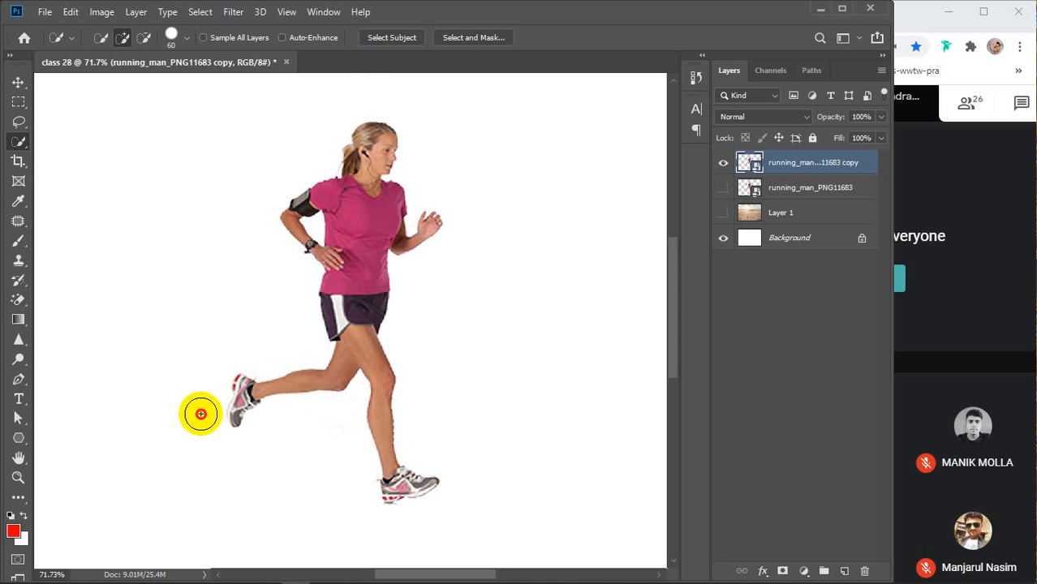
{"action": "scroll", "coordinate": [357, 258], "scroll_direction": "down", "scroll_amount": 1}
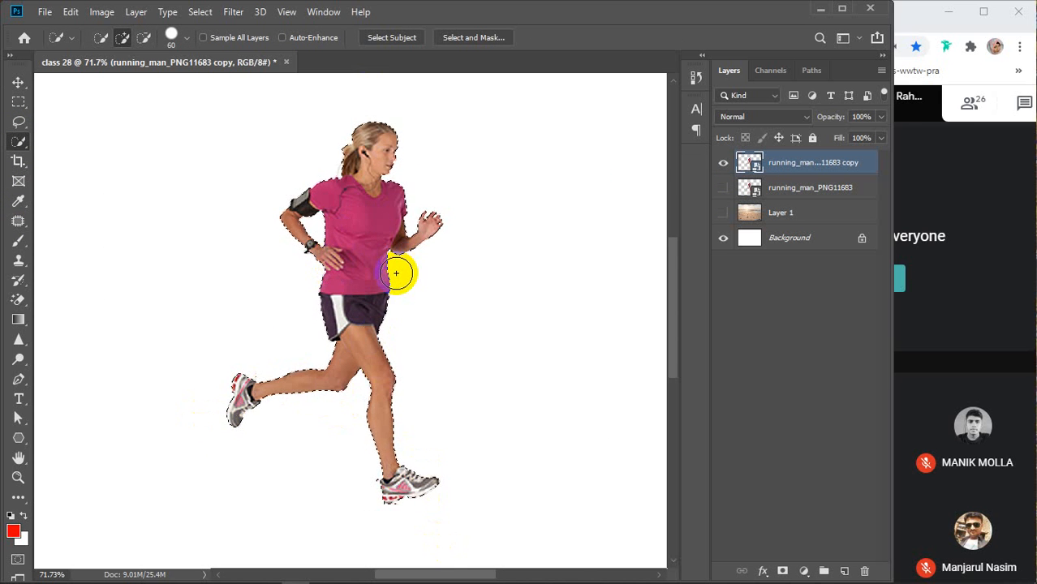
{"action": "scroll", "coordinate": [396, 272], "scroll_direction": "down", "scroll_amount": 7}
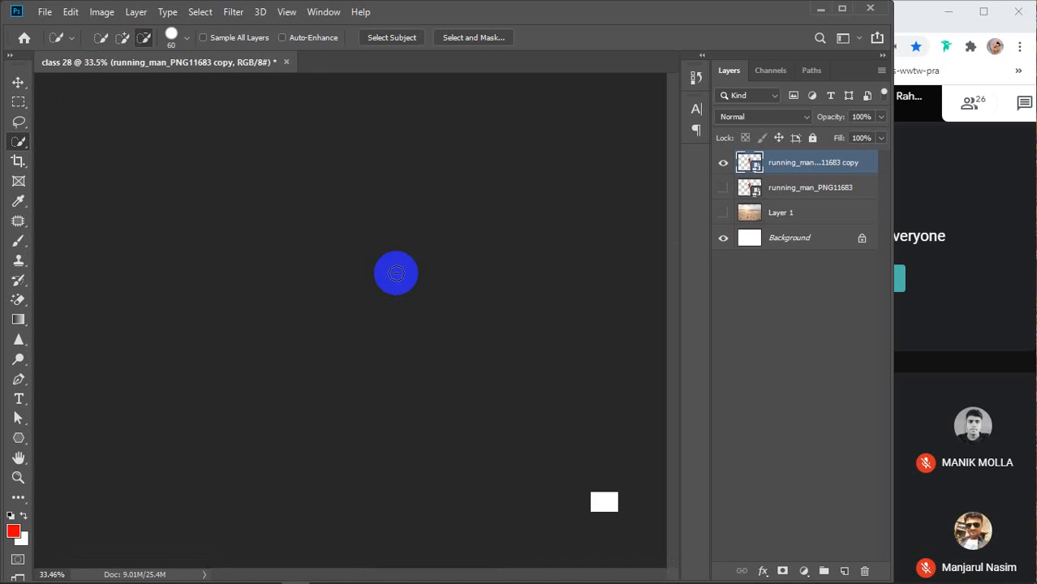
{"action": "left_click_drag", "start_coordinate": [354, 256], "coordinate": [358, 293]}
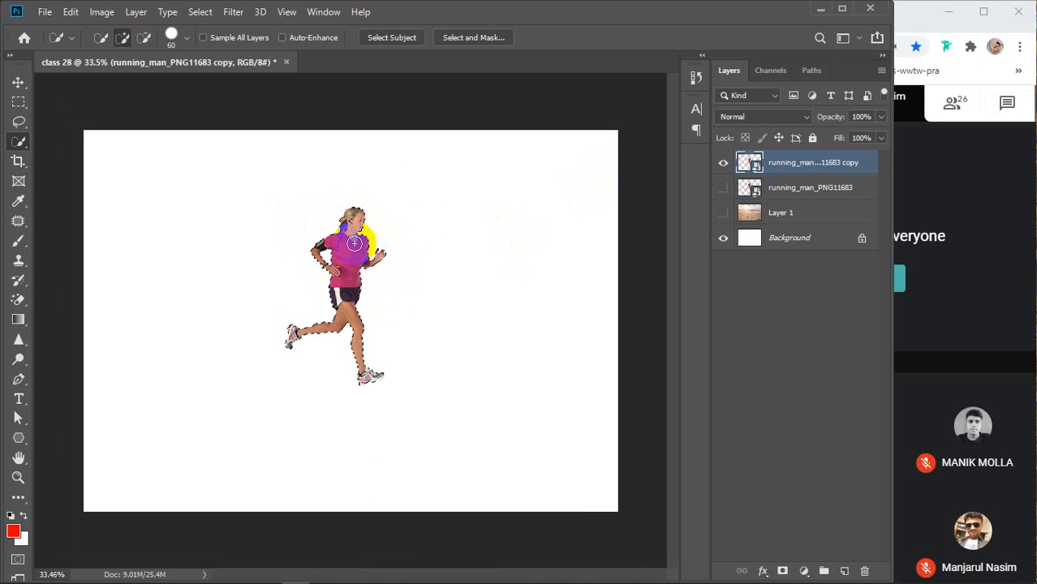
{"action": "left_click", "coordinate": [10, 517]}
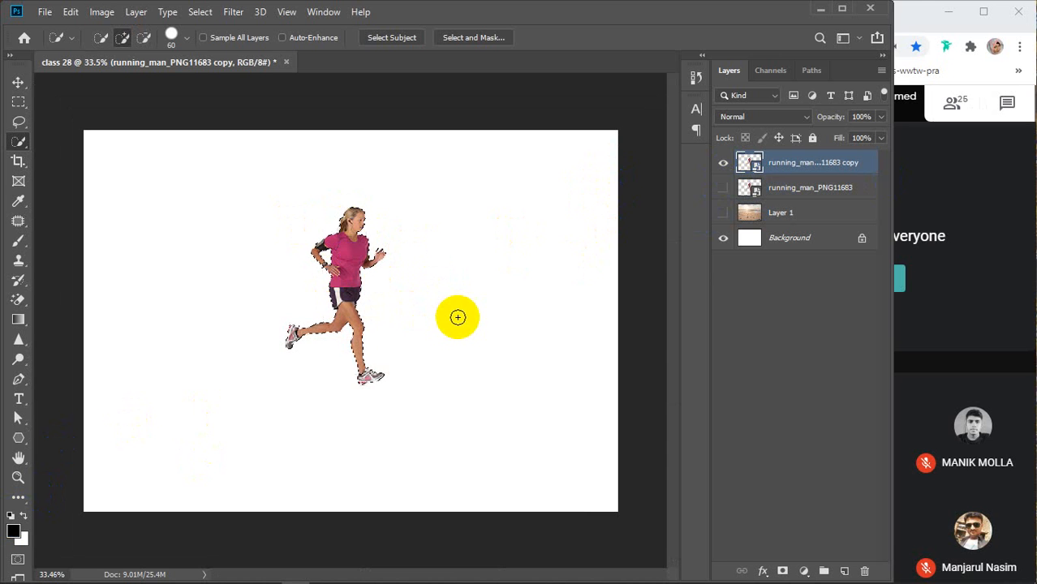
{"action": "key", "text": "ctrl+j"}
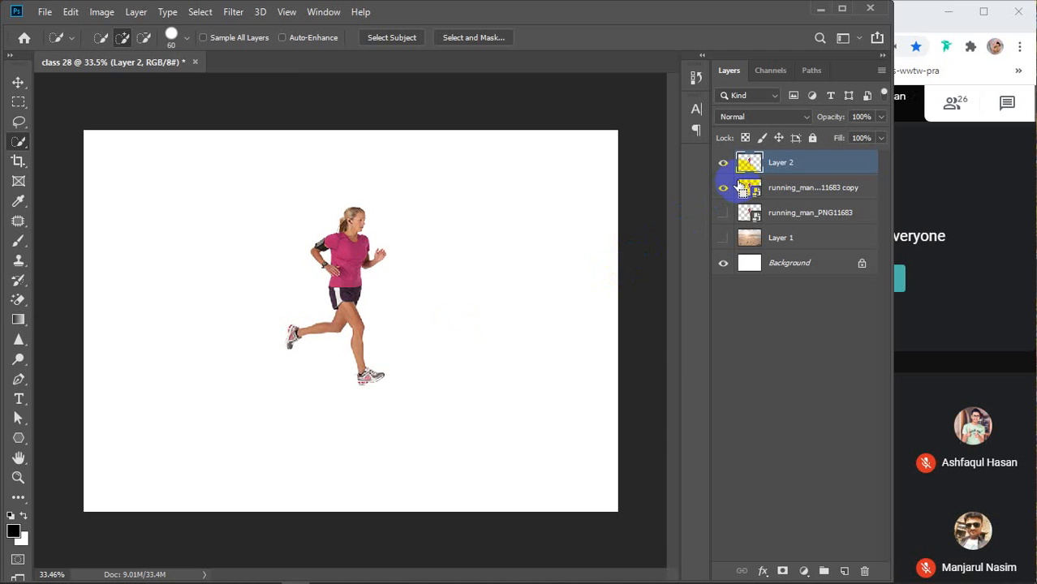
{"action": "key", "text": "ctrl+z"}
{"action": "left_click", "coordinate": [730, 187]}
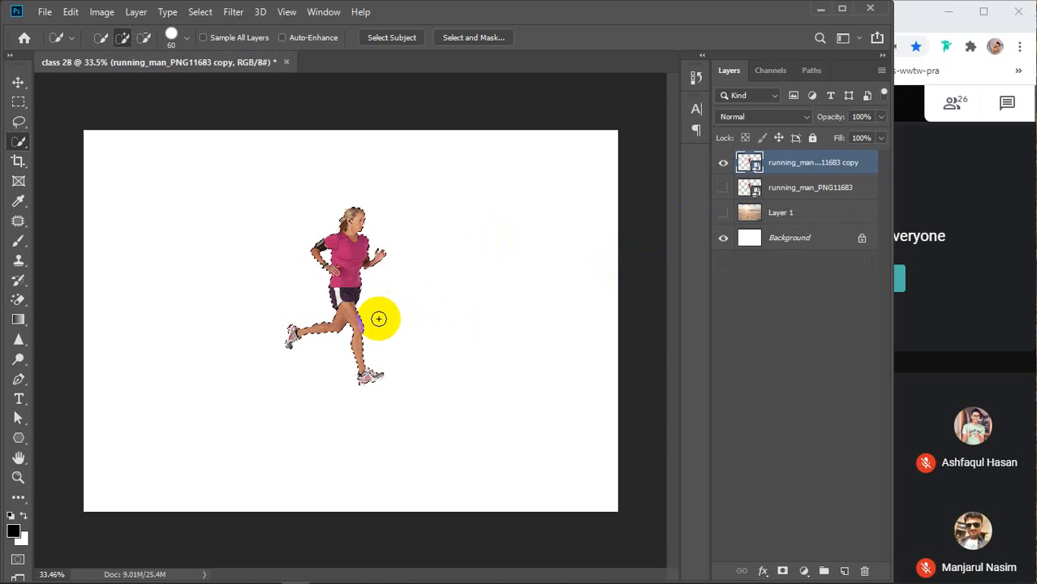
Fill the woman's selection with black on a new layer, deselect, and delete the running_man_PNG11683 copy layer
{"action": "left_click", "coordinate": [844, 571]}
{"action": "key", "text": "alt+BackSpace"}
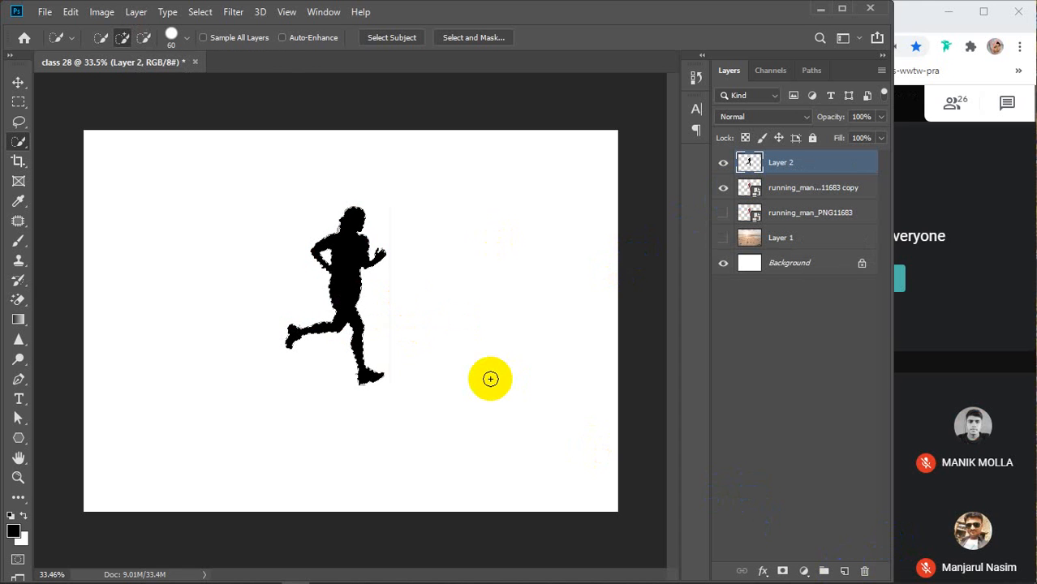
{"action": "key", "text": "ctrl+d"}
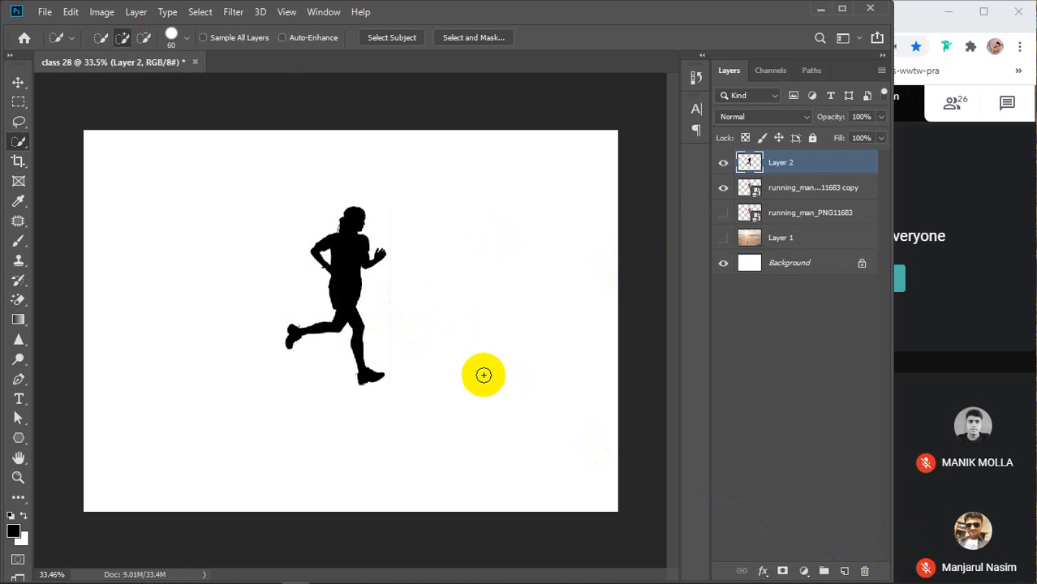
{"action": "left_click", "coordinate": [810, 189]}
{"action": "key", "text": "Delete"}
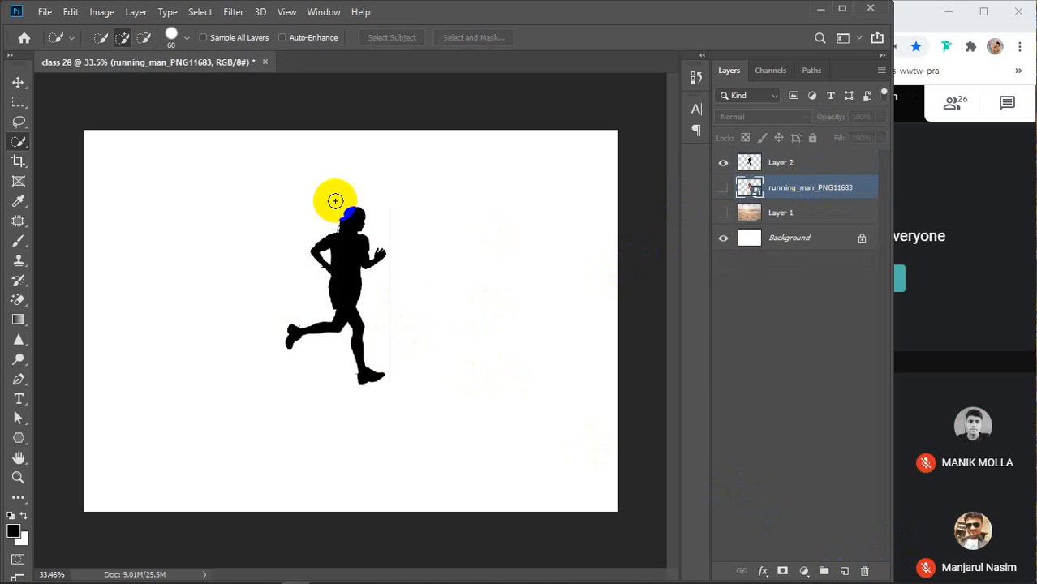
Erase the faint leftover outline along both sides of the silhouette on Layer 2 with the Eraser at size 150
{"action": "scroll", "coordinate": [379, 278], "scroll_direction": "up", "scroll_amount": 2}
{"action": "scroll", "coordinate": [379, 278], "scroll_direction": "up", "scroll_amount": 2}
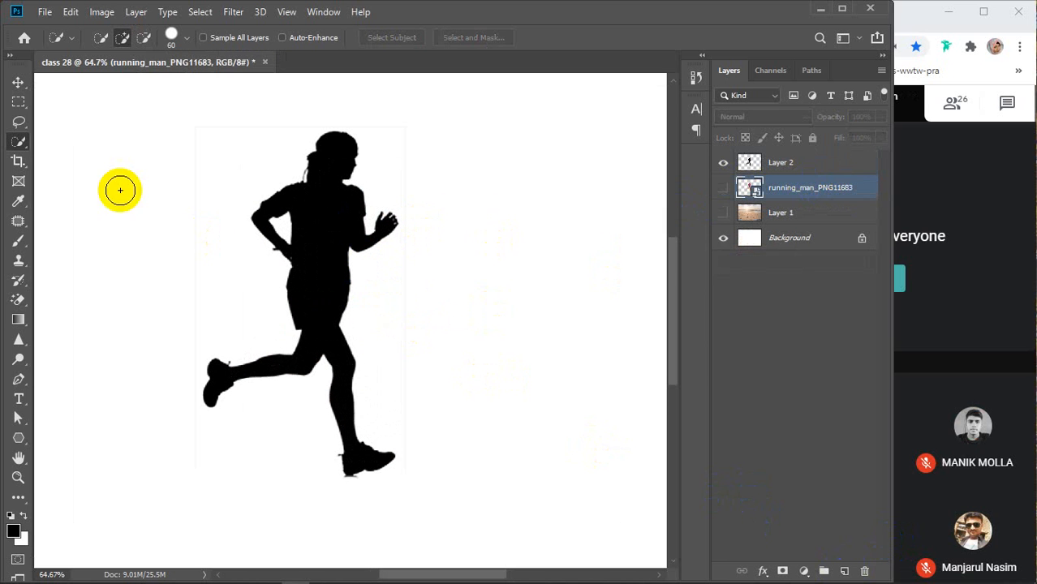
{"action": "mouse_move", "coordinate": [18, 299]}
{"action": "left_mouse_down"}
{"action": "mouse_move", "coordinate": [76, 286]}
{"action": "mouse_move", "coordinate": [76, 297]}
{"action": "left_mouse_up"}
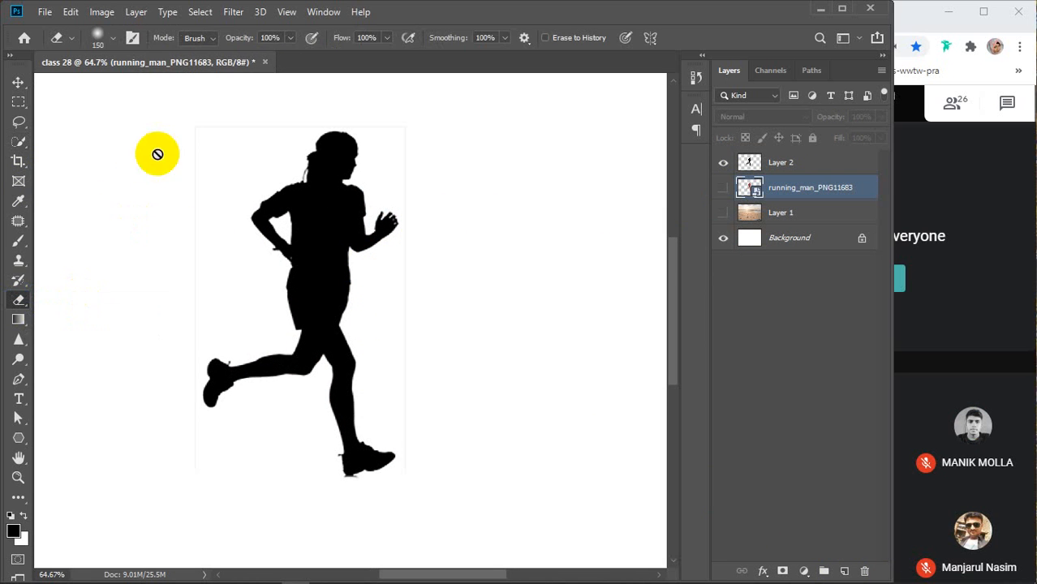
{"action": "left_click", "coordinate": [783, 162]}
{"action": "left_click_drag", "start_coordinate": [190, 152], "coordinate": [175, 259]}
{"action": "mouse_move", "coordinate": [172, 184]}
{"action": "left_mouse_down"}
{"action": "mouse_move", "coordinate": [241, 125]}
{"action": "mouse_move", "coordinate": [271, 114]}
{"action": "mouse_move", "coordinate": [175, 176]}
{"action": "mouse_move", "coordinate": [180, 320]}
{"action": "mouse_move", "coordinate": [146, 440]}
{"action": "mouse_move", "coordinate": [156, 428]}
{"action": "left_mouse_up"}
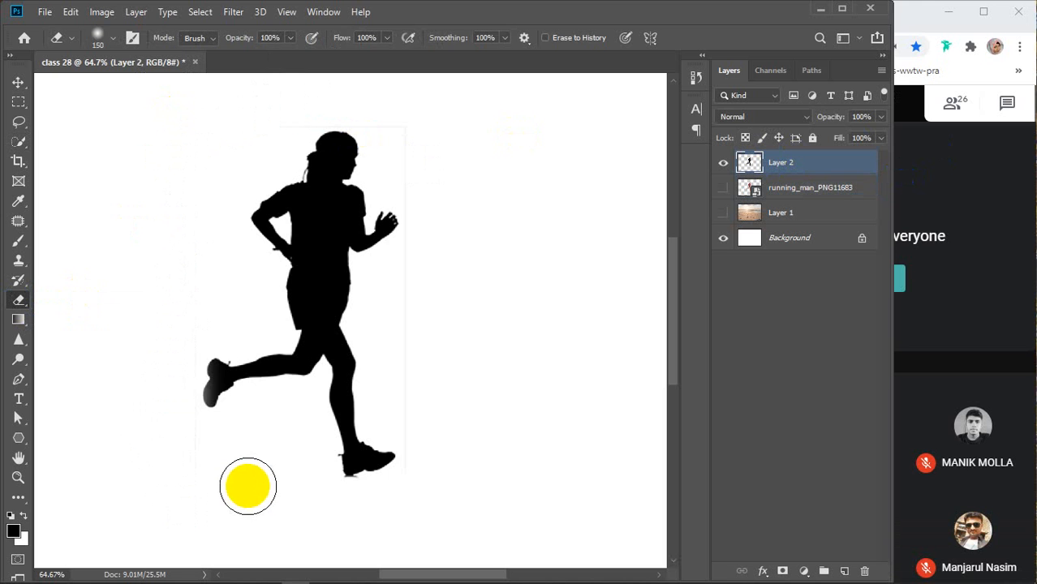
{"action": "left_click_drag", "start_coordinate": [176, 422], "coordinate": [175, 451]}
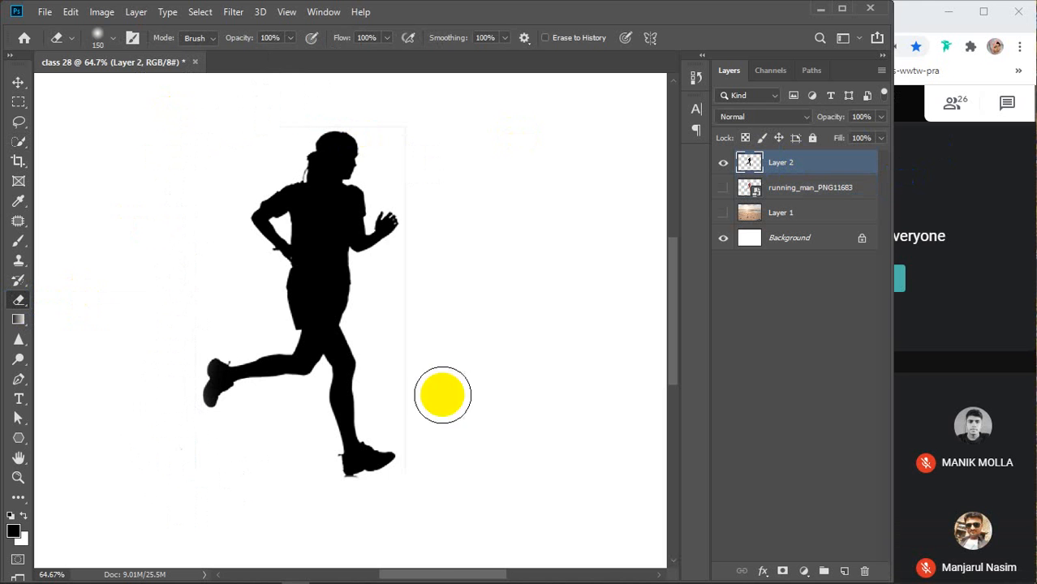
{"action": "left_click_drag", "start_coordinate": [415, 131], "coordinate": [418, 169]}
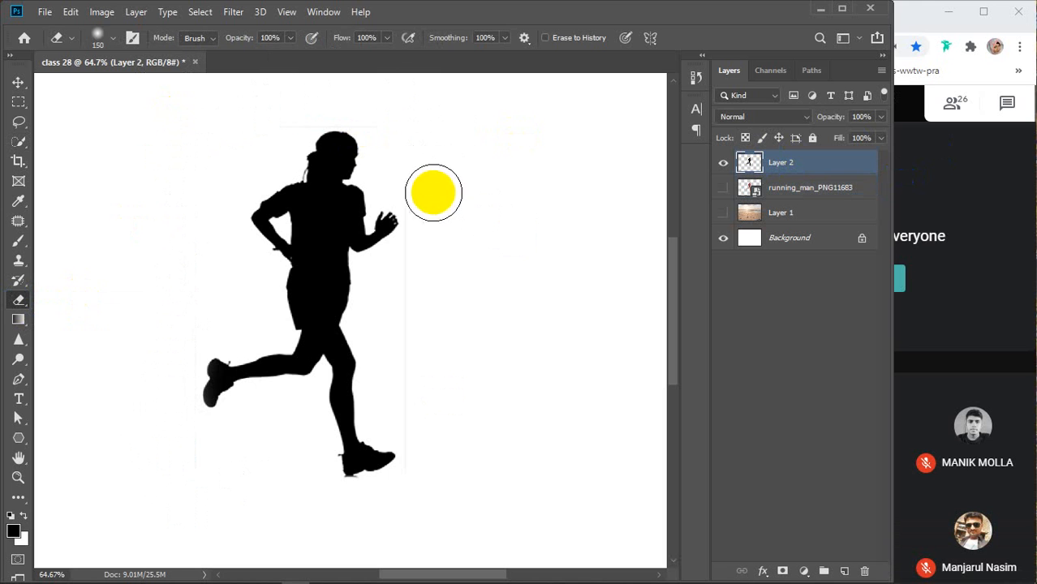
{"action": "left_click_drag", "start_coordinate": [427, 257], "coordinate": [428, 280]}
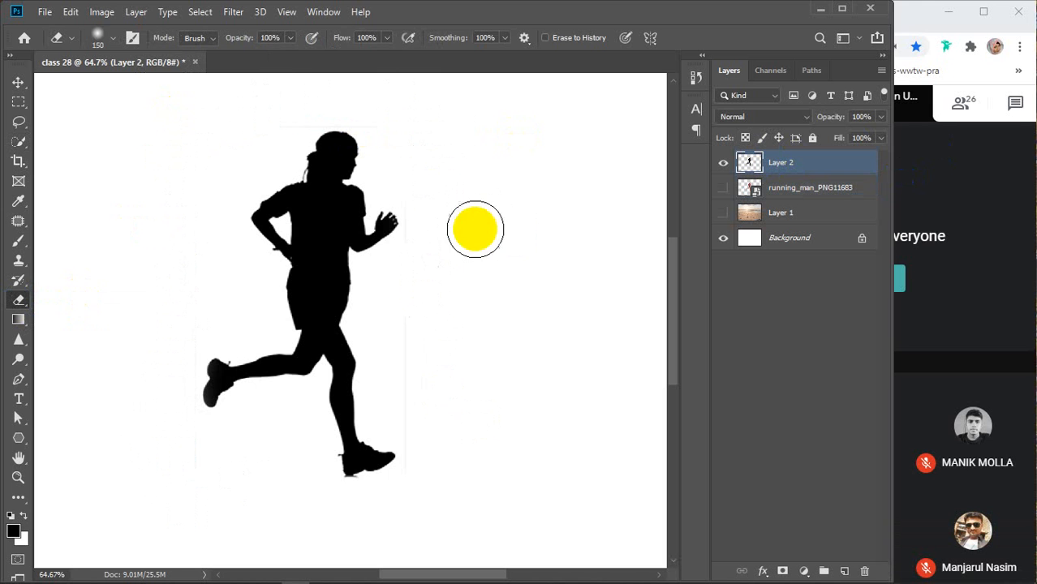
Erase the remaining faint outline below and above the silhouette on Layer 2
{"action": "scroll", "coordinate": [451, 417], "scroll_direction": "down", "scroll_amount": 1}
{"action": "scroll", "coordinate": [450, 416], "scroll_direction": "down", "scroll_amount": 3}
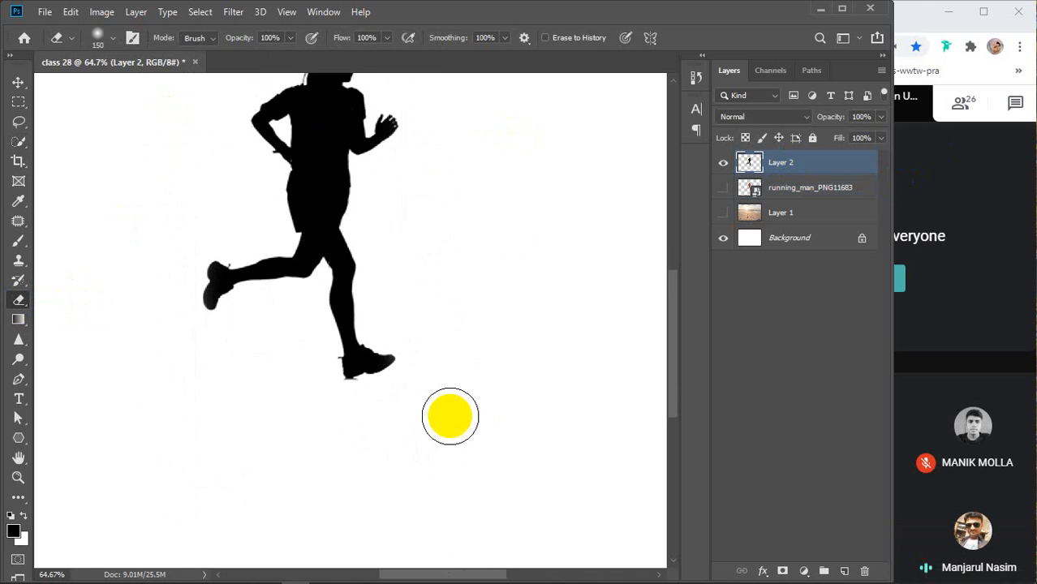
{"action": "left_click", "coordinate": [153, 321]}
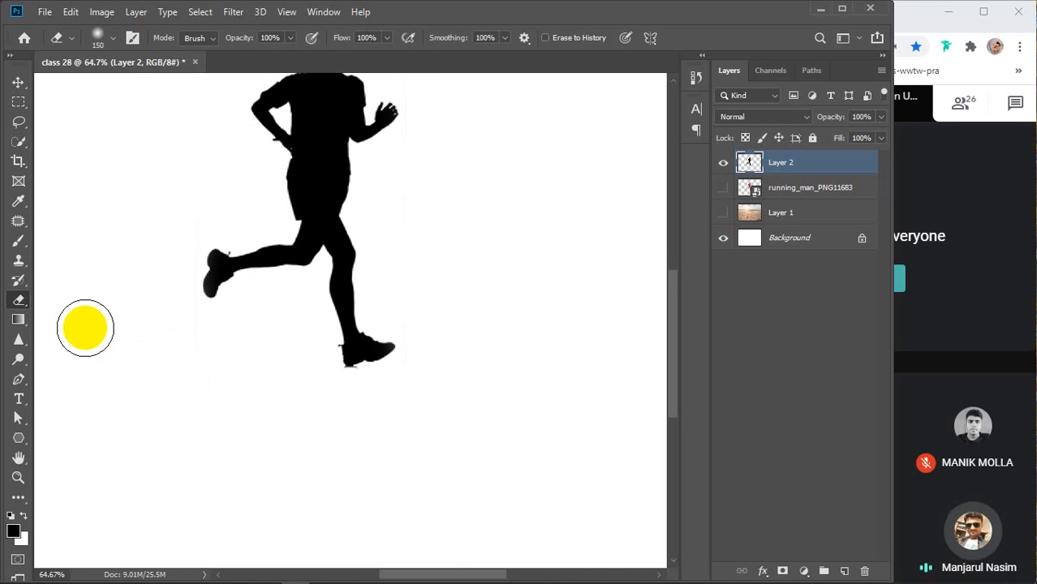
{"action": "scroll", "coordinate": [89, 325], "scroll_direction": "up", "scroll_amount": 3}
{"action": "scroll", "coordinate": [111, 317], "scroll_direction": "up", "scroll_amount": 2}
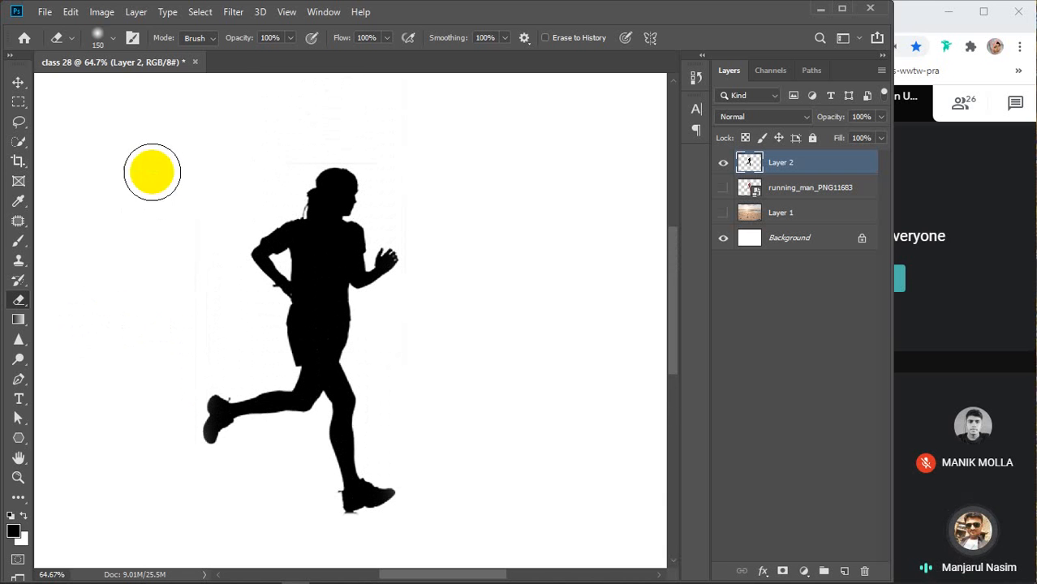
{"action": "left_click", "coordinate": [218, 155]}
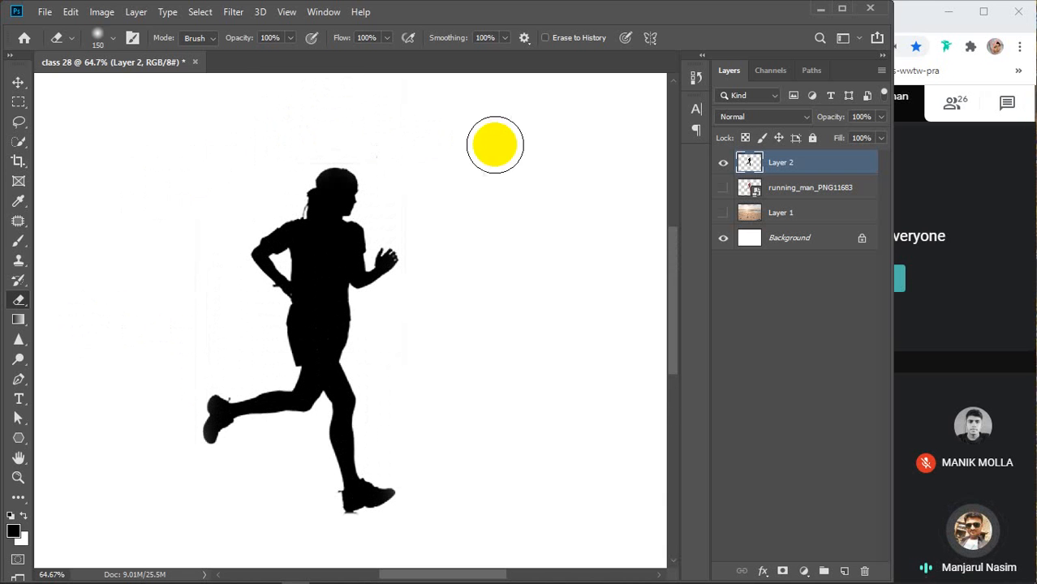
{"action": "scroll", "coordinate": [454, 272], "scroll_direction": "down", "scroll_amount": 4}
{"action": "scroll", "coordinate": [454, 272], "scroll_direction": "down", "scroll_amount": 1}
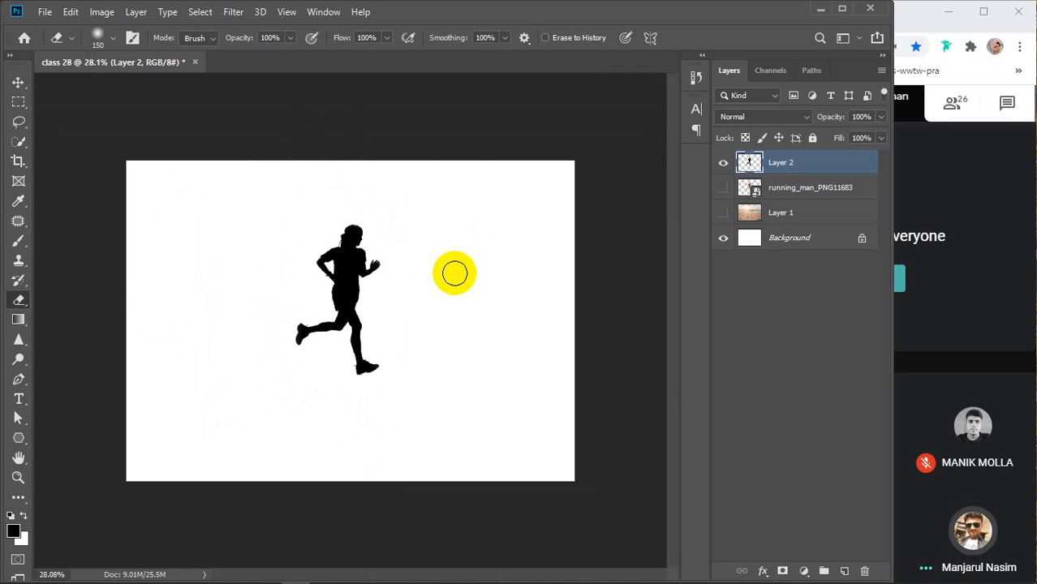
{"action": "key", "text": "v"}
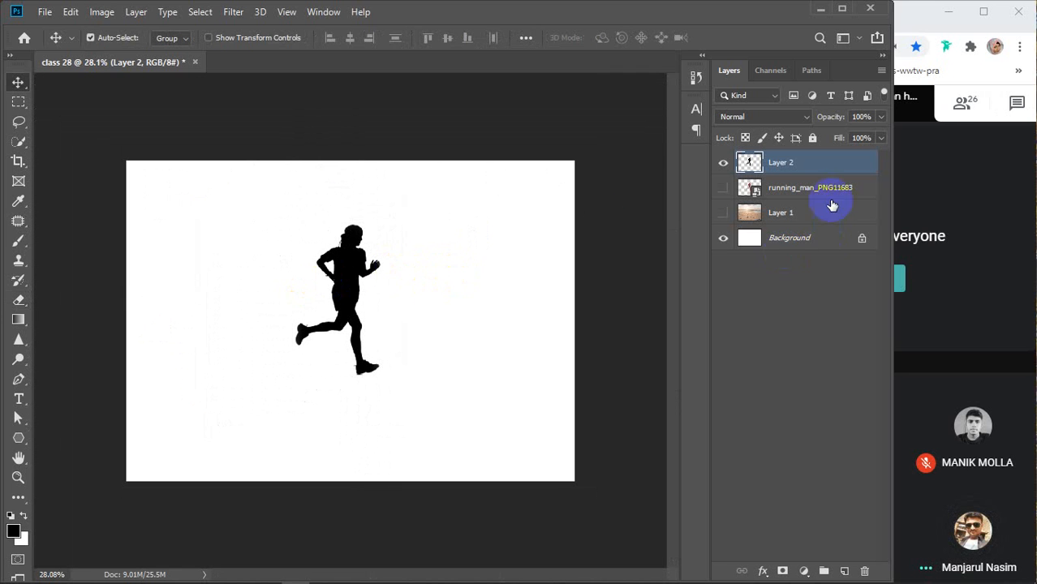
{"action": "left_click_drag", "start_coordinate": [345, 269], "coordinate": [357, 288]}
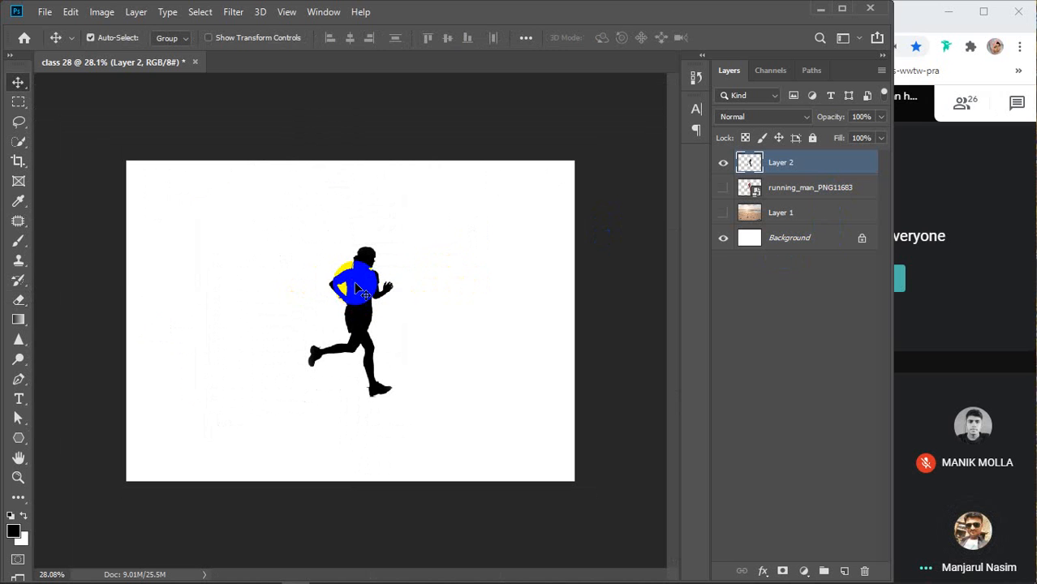
{"action": "key", "text": "ctrl+z"}
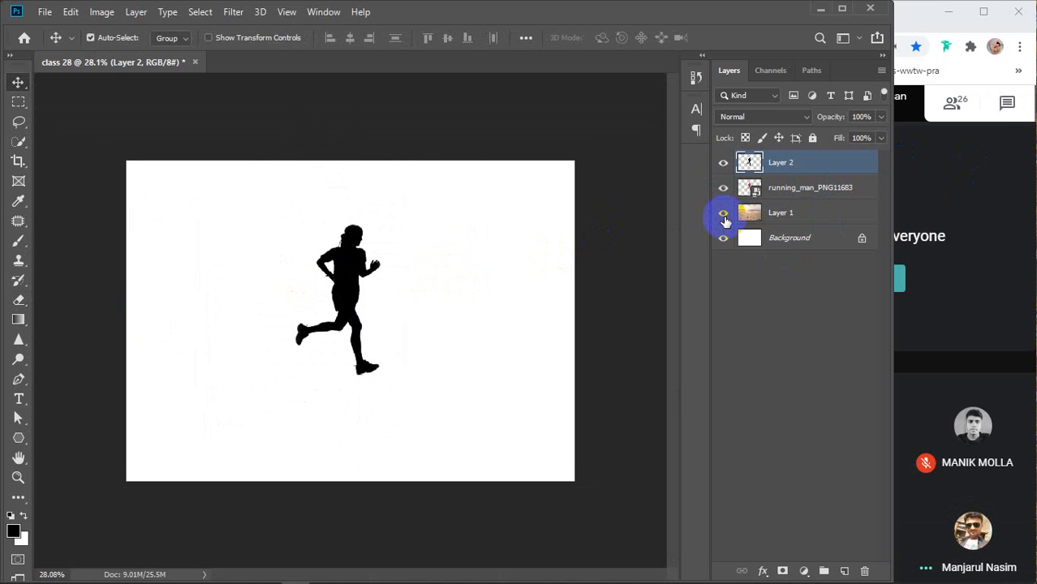
Make the running_man_PNG11683 layer and the beach photo on Layer 1 visible again
{"action": "left_click", "coordinate": [723, 212]}
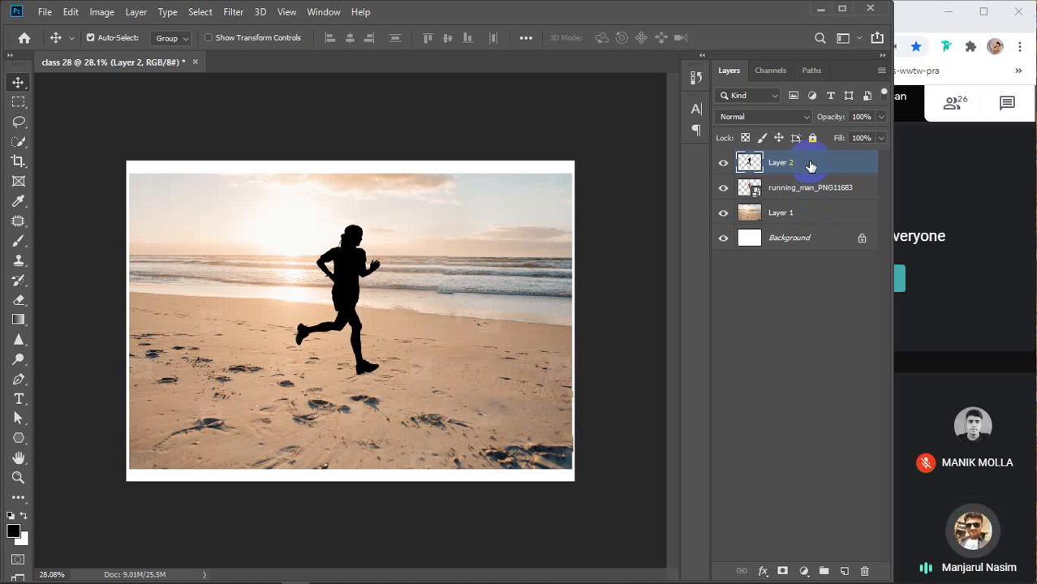
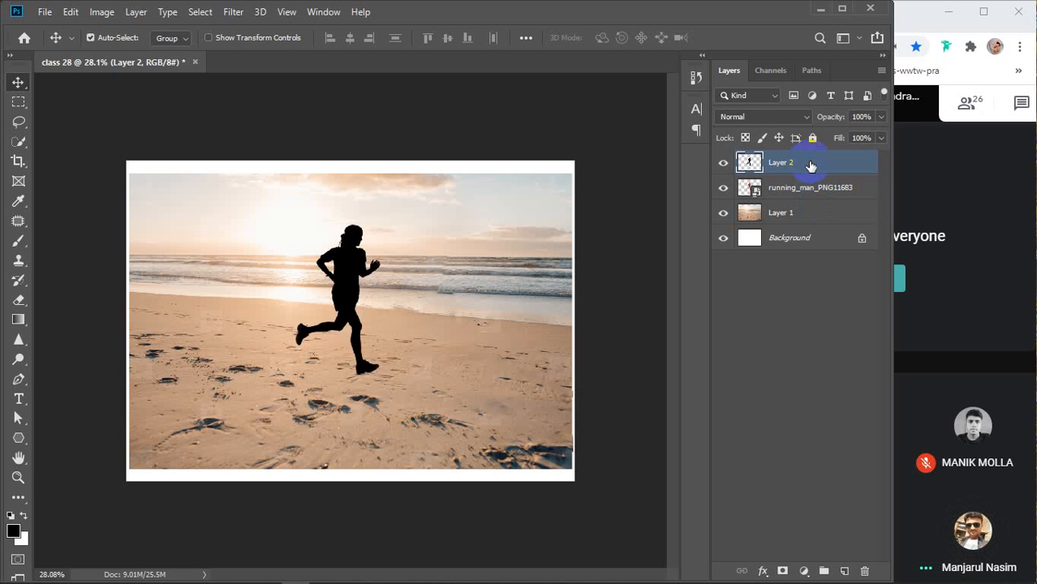
{"action": "left_click", "coordinate": [13, 304]}
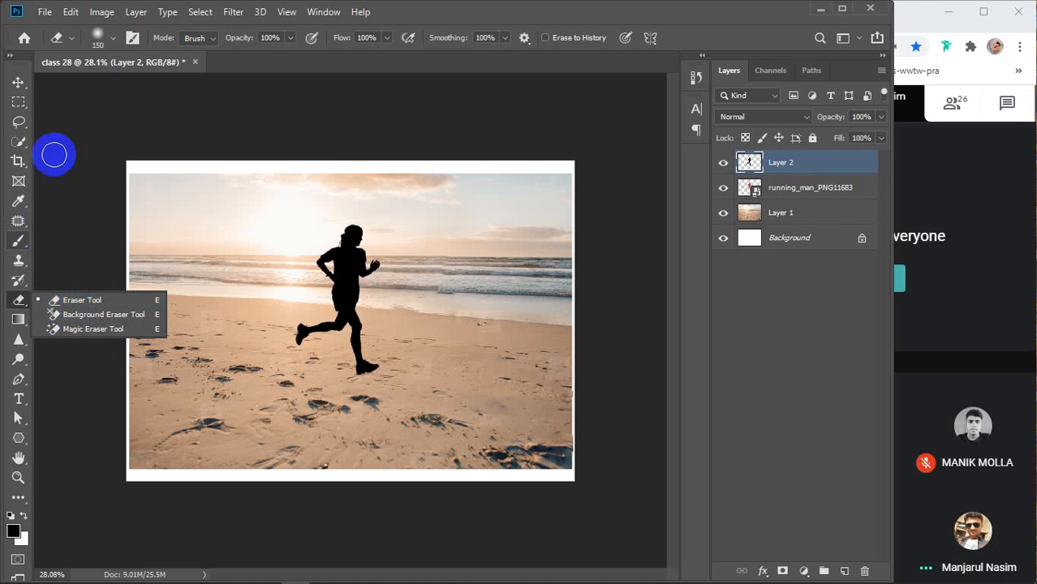
{"action": "left_click", "coordinate": [114, 42]}
{"action": "left_click", "coordinate": [104, 37]}
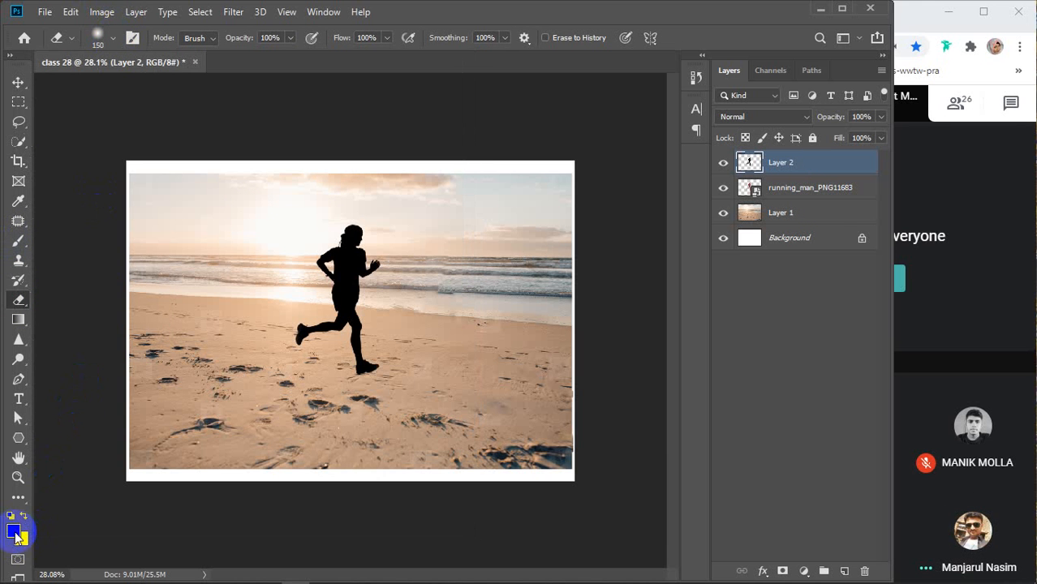
{"action": "key", "text": "d"}
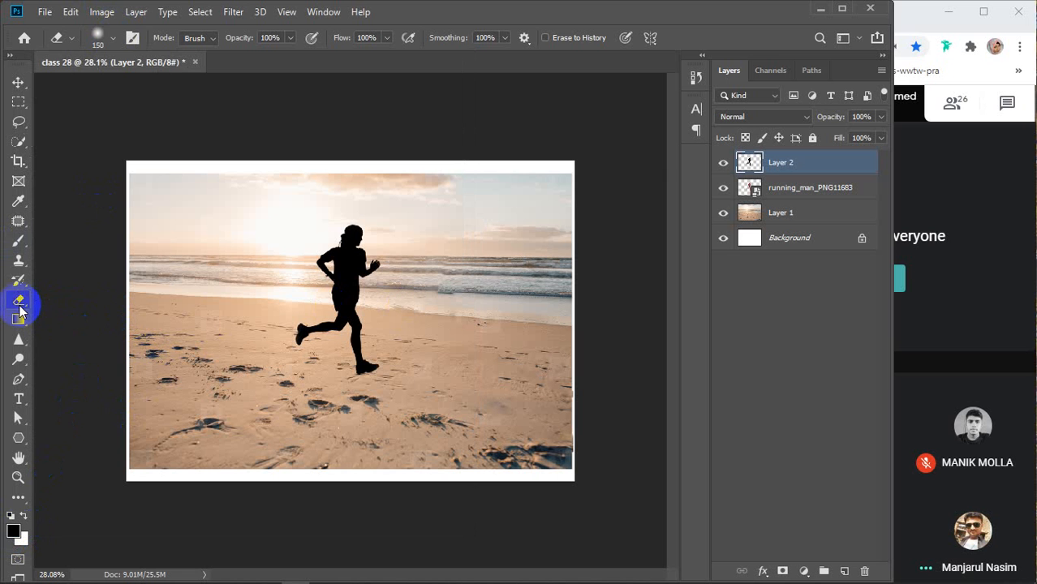
{"action": "left_click_drag", "start_coordinate": [355, 320], "coordinate": [369, 332]}
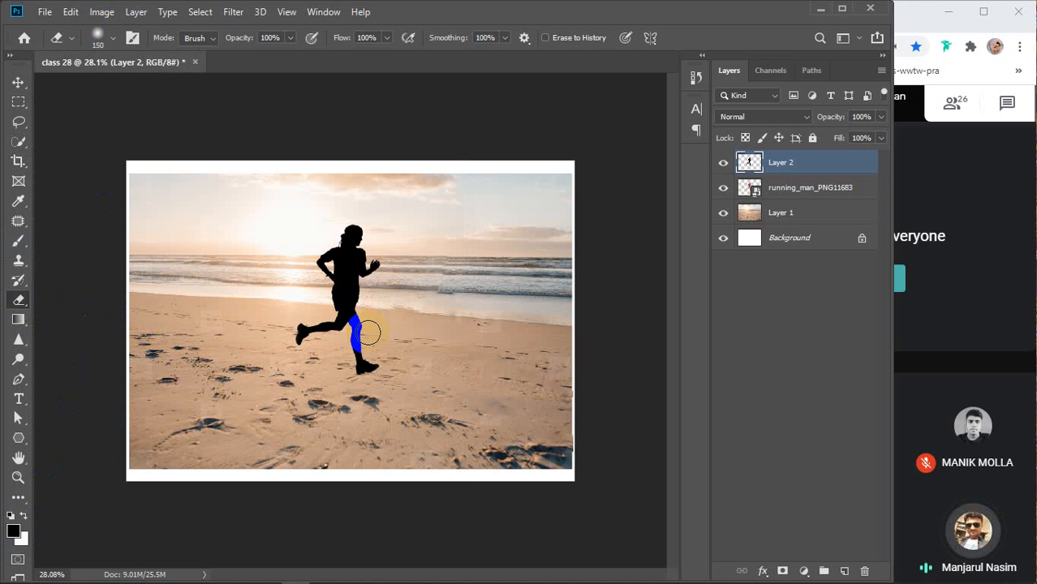
{"action": "key", "text": "ctrl+z"}
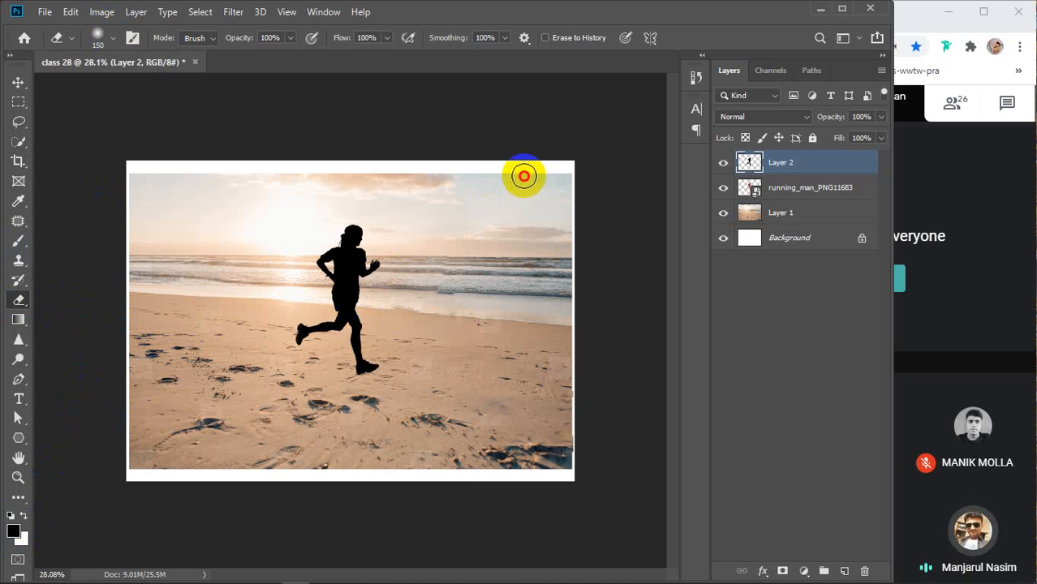
{"action": "left_click", "coordinate": [781, 213]}
{"action": "left_click_drag", "start_coordinate": [518, 180], "coordinate": [606, 304]}
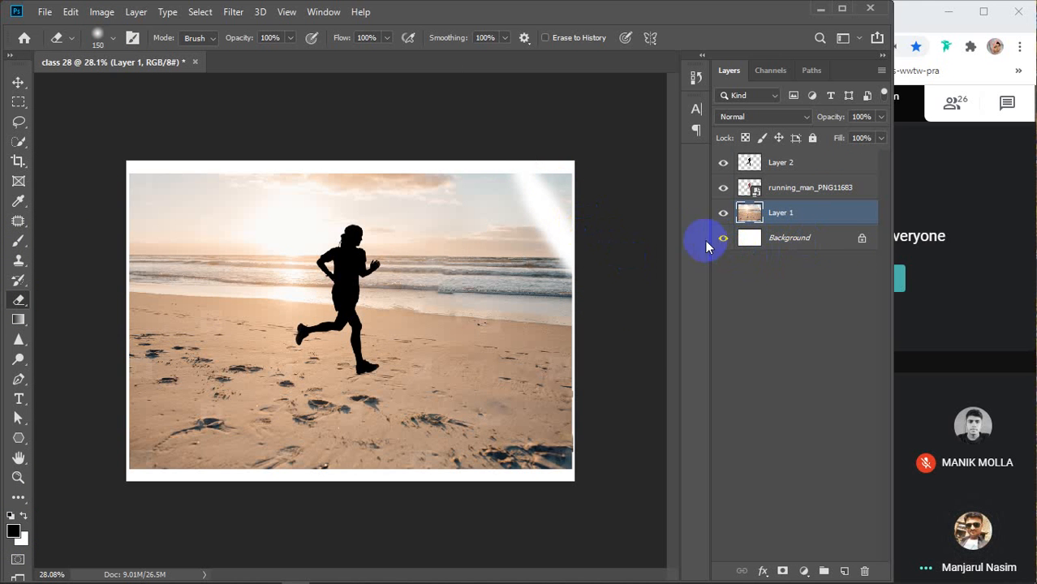
{"action": "left_click", "coordinate": [723, 241]}
{"action": "left_click", "coordinate": [723, 241]}
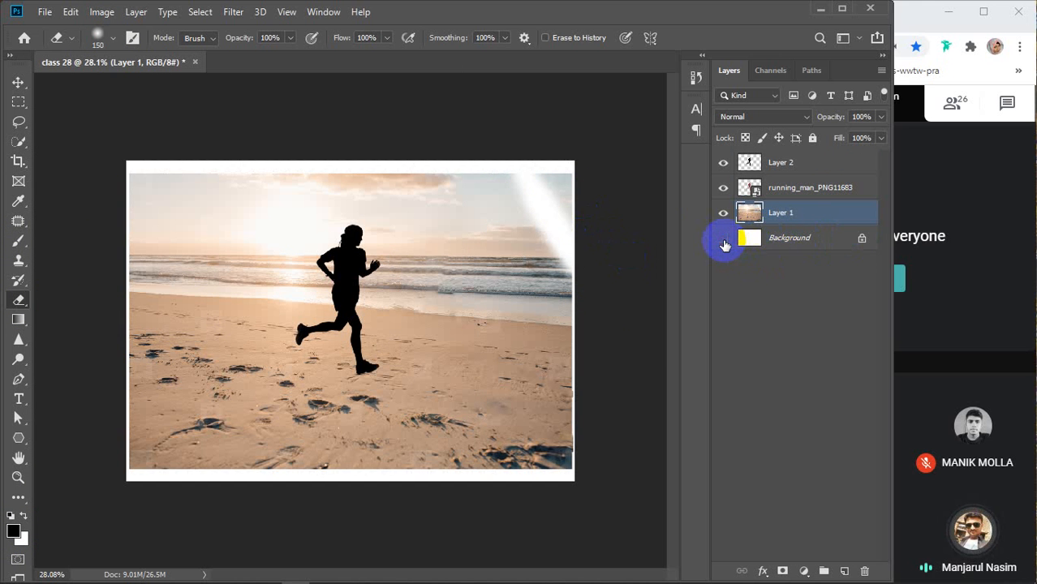
{"action": "left_click", "coordinate": [723, 240]}
{"action": "left_click", "coordinate": [723, 241]}
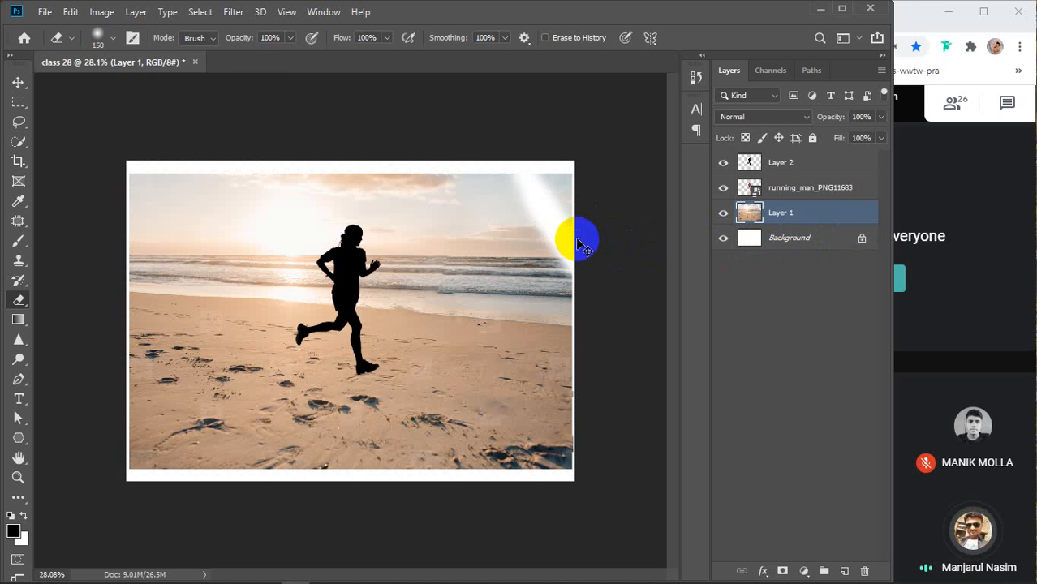
{"action": "key", "text": "ctrl+z"}
{"action": "key", "text": "ctrl+z"}
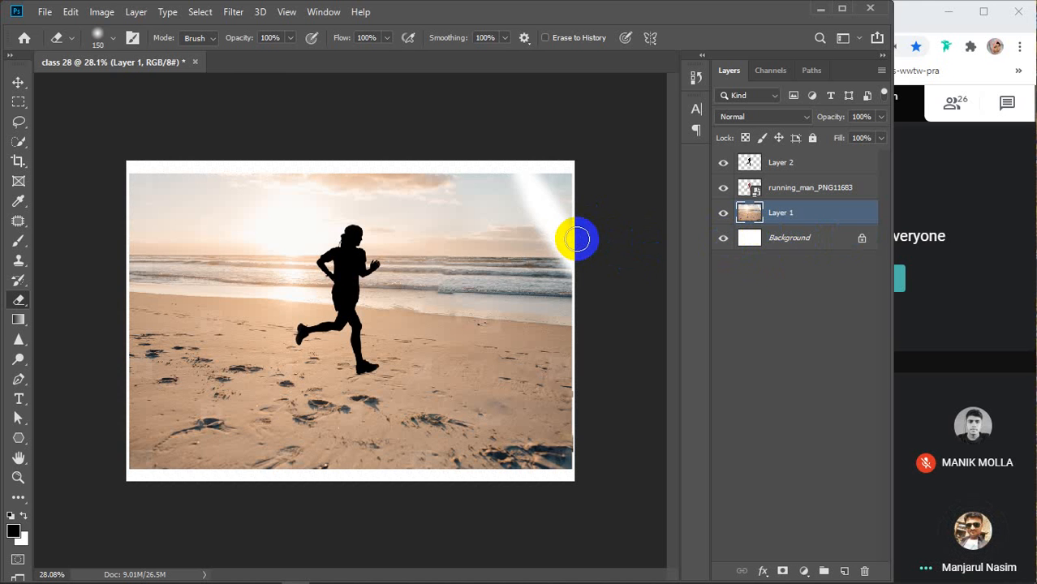
{"action": "key", "text": "ctrl+z"}
{"action": "key", "text": "ctrl+z"}
{"action": "key", "text": "ctrl+z"}
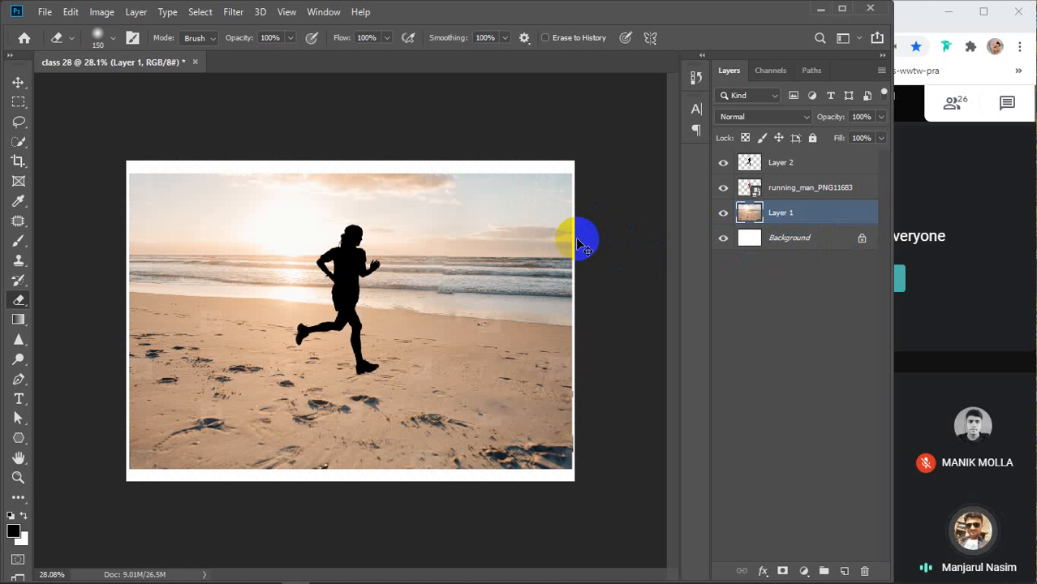
Flip the black silhouette on Layer 2 vertically with Free Transform
{"action": "left_click", "coordinate": [13, 88]}
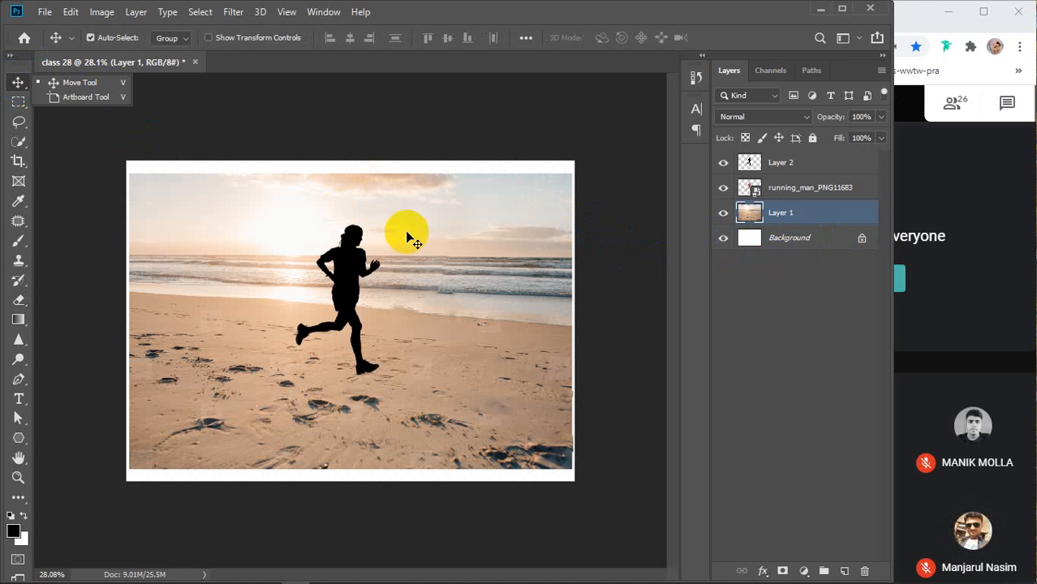
{"action": "left_click", "coordinate": [349, 274]}
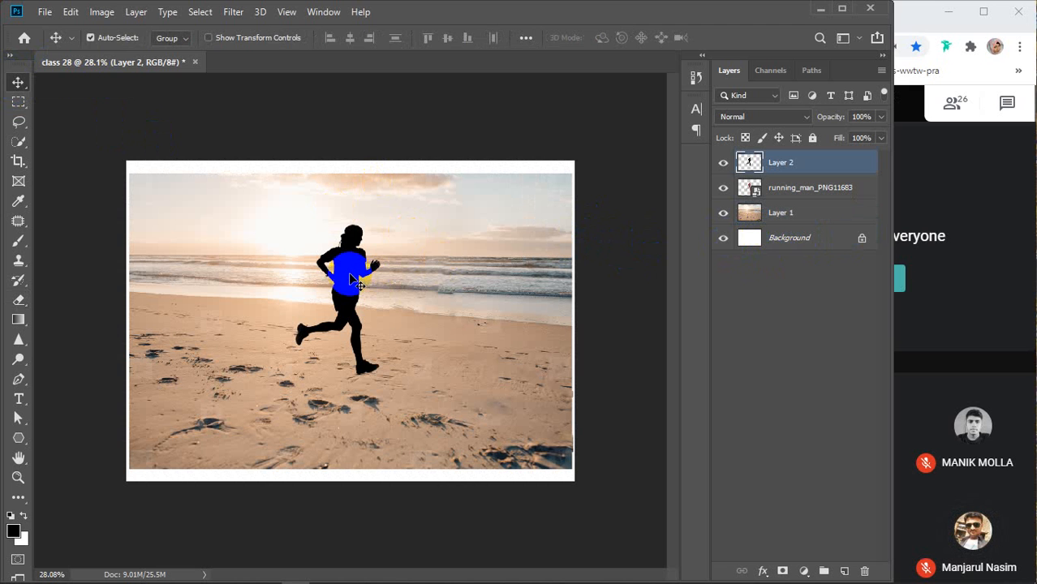
{"action": "key", "text": "ctrl+t"}
{"action": "right_click", "coordinate": [349, 276]}
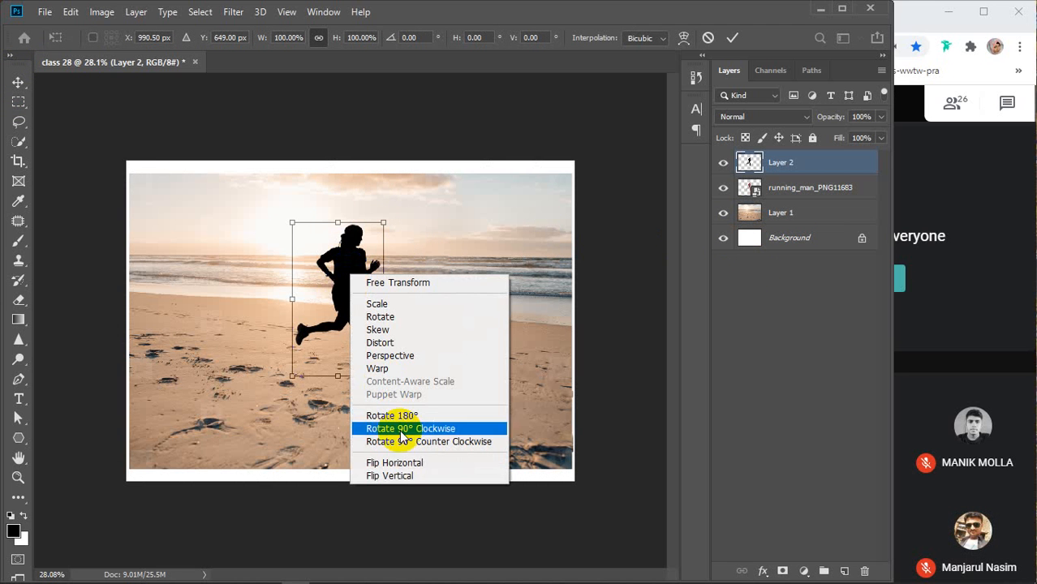
{"action": "left_click", "coordinate": [402, 475]}
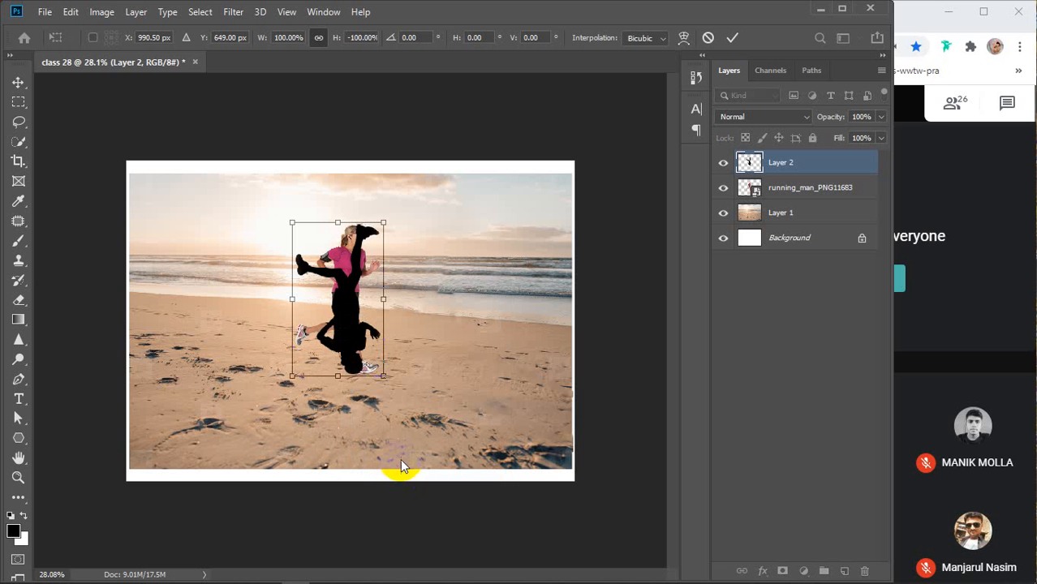
Move the flipped silhouette straight down so its foot sits just beneath the woman's front shoe
{"action": "left_click_drag", "start_coordinate": [346, 323], "coordinate": [352, 465]}
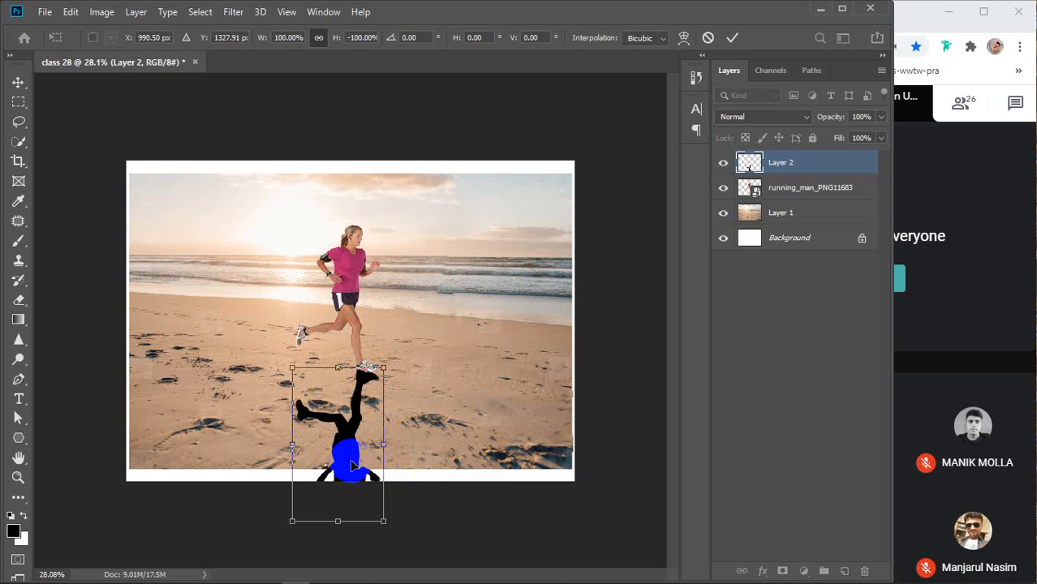
{"action": "scroll", "coordinate": [352, 465], "scroll_direction": "up", "scroll_amount": 5}
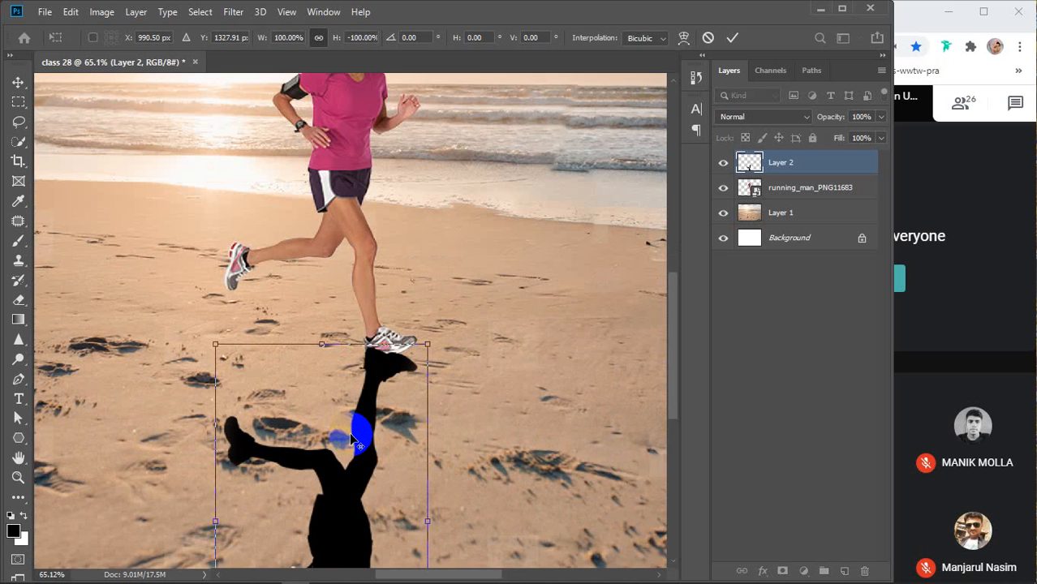
{"action": "scroll", "coordinate": [352, 441], "scroll_direction": "up", "scroll_amount": 2}
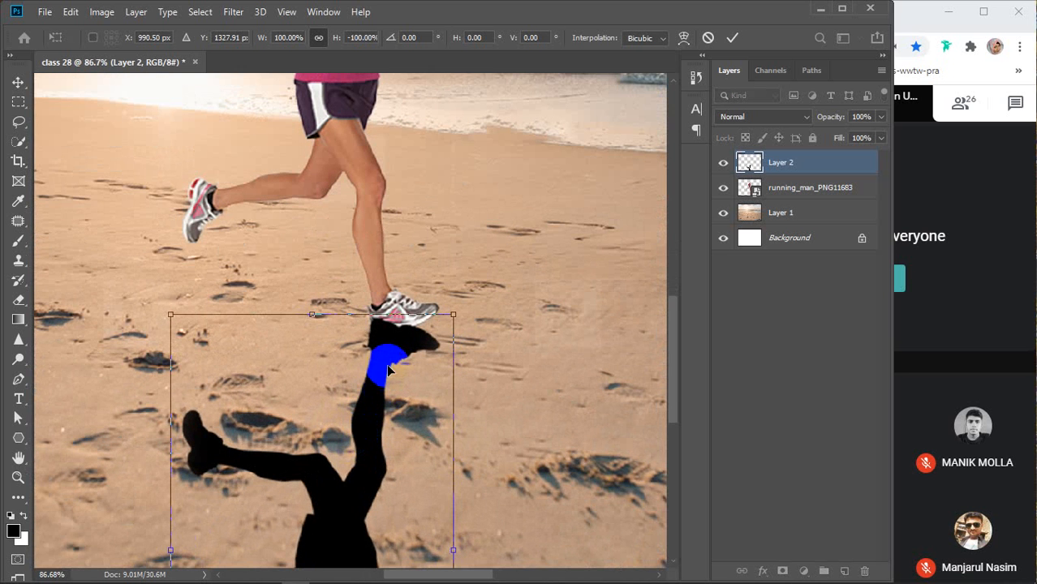
{"action": "left_click_drag", "start_coordinate": [381, 382], "coordinate": [385, 387]}
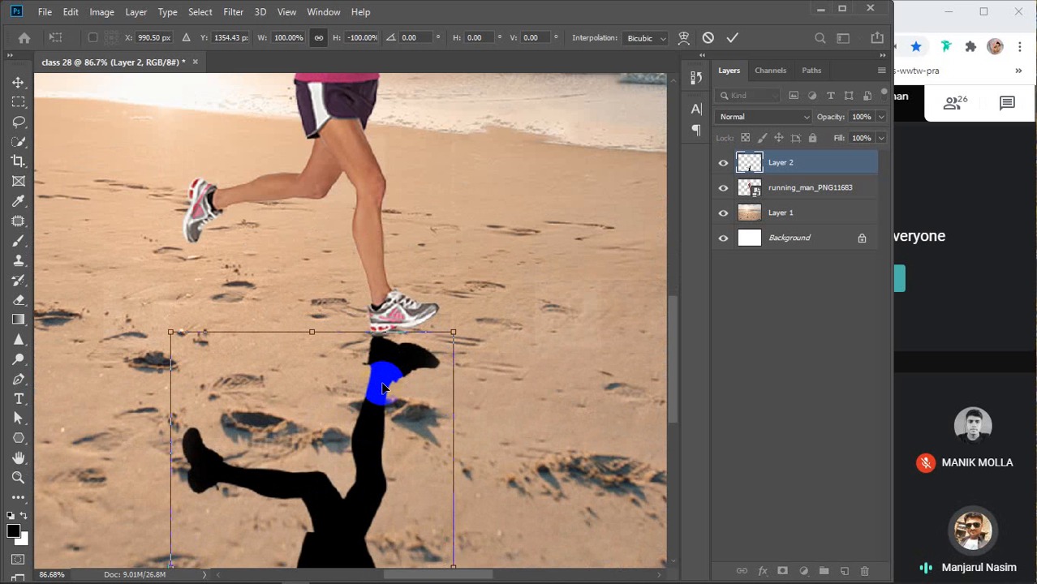
{"action": "scroll", "coordinate": [388, 394], "scroll_direction": "down", "scroll_amount": 2}
{"action": "scroll", "coordinate": [387, 394], "scroll_direction": "down", "scroll_amount": 3}
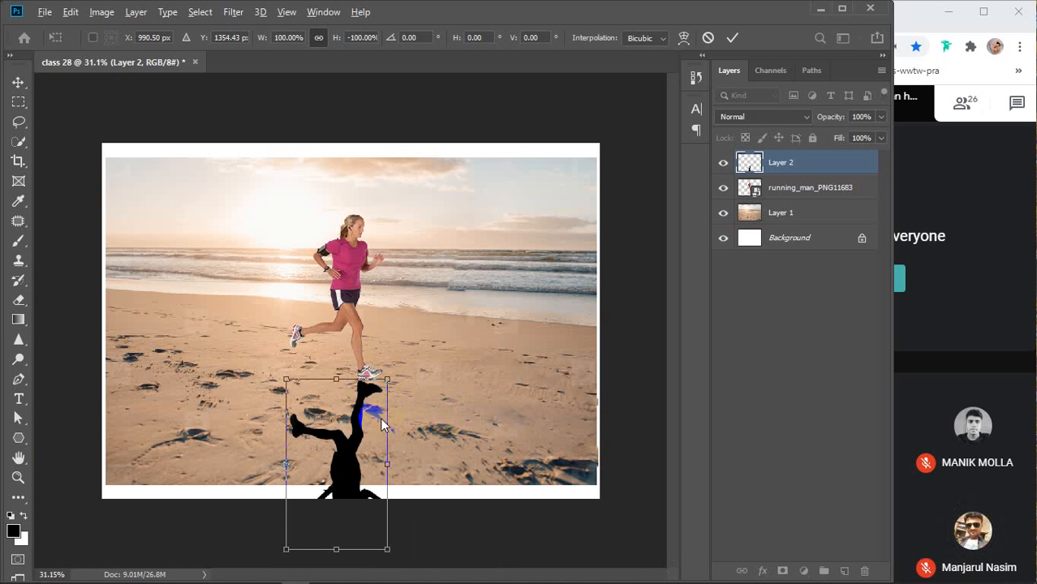
{"action": "scroll", "coordinate": [381, 418], "scroll_direction": "down", "scroll_amount": 2}
{"action": "scroll", "coordinate": [369, 410], "scroll_direction": "up", "scroll_amount": 3}
{"action": "scroll", "coordinate": [360, 399], "scroll_direction": "up", "scroll_amount": 6}
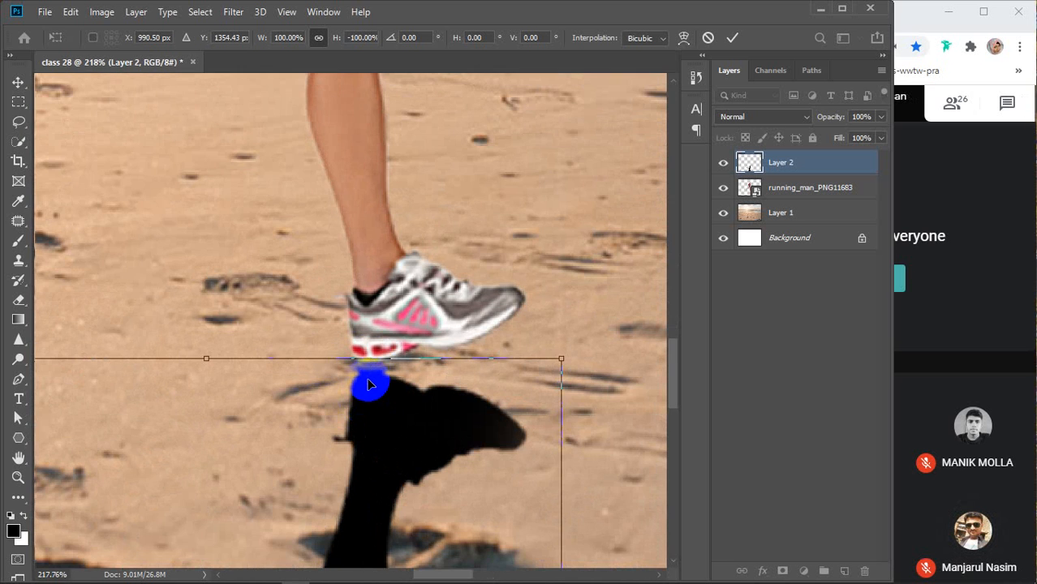
{"action": "scroll", "coordinate": [375, 370], "scroll_direction": "down", "scroll_amount": 5}
{"action": "scroll", "coordinate": [371, 388], "scroll_direction": "down", "scroll_amount": 1}
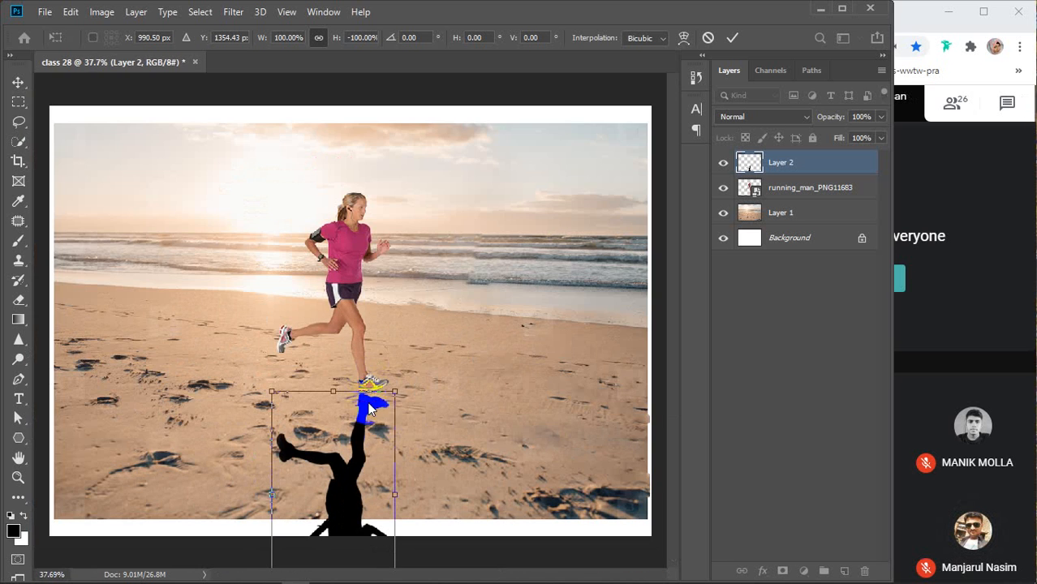
Distort the silhouette so its head end slants diagonally to the lower right away from the woman's foot, and apply the transform
{"action": "right_click", "coordinate": [360, 412]}
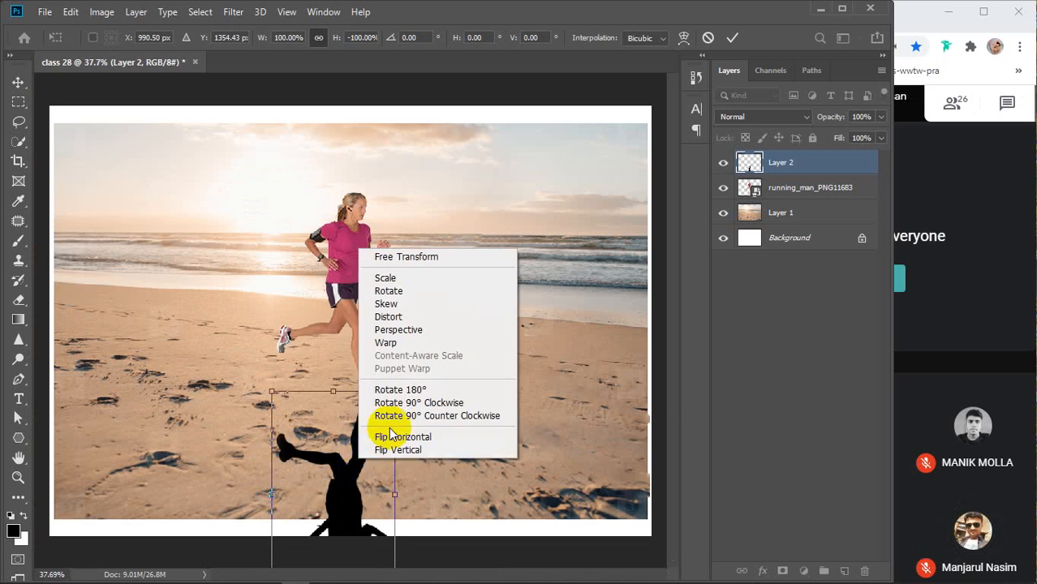
{"action": "left_click", "coordinate": [419, 319]}
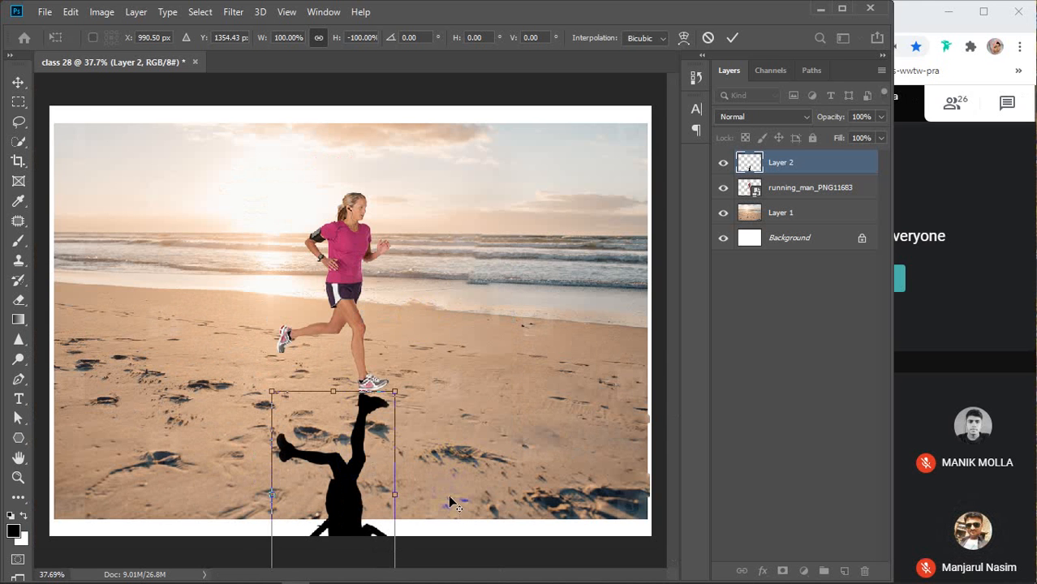
{"action": "scroll", "coordinate": [449, 496], "scroll_direction": "down", "scroll_amount": 1}
{"action": "scroll", "coordinate": [449, 493], "scroll_direction": "down", "scroll_amount": 1}
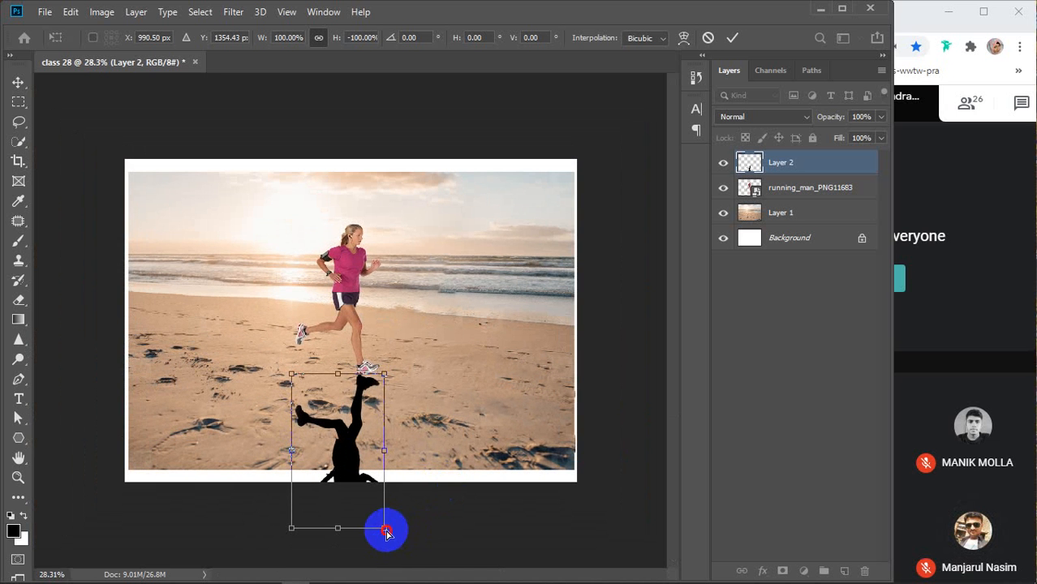
{"action": "left_click_drag", "start_coordinate": [386, 532], "coordinate": [446, 528]}
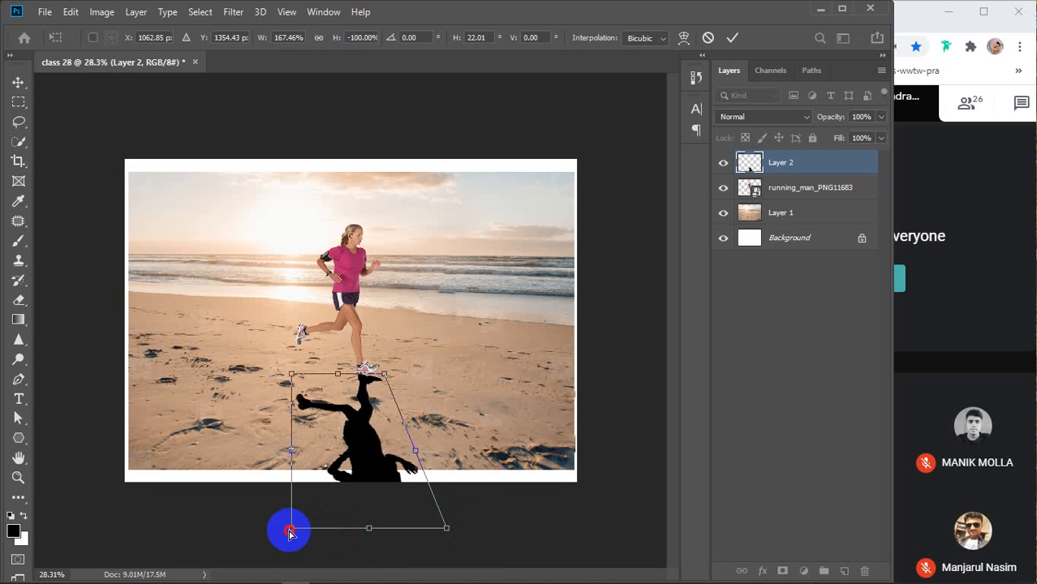
{"action": "left_click_drag", "start_coordinate": [289, 533], "coordinate": [357, 528]}
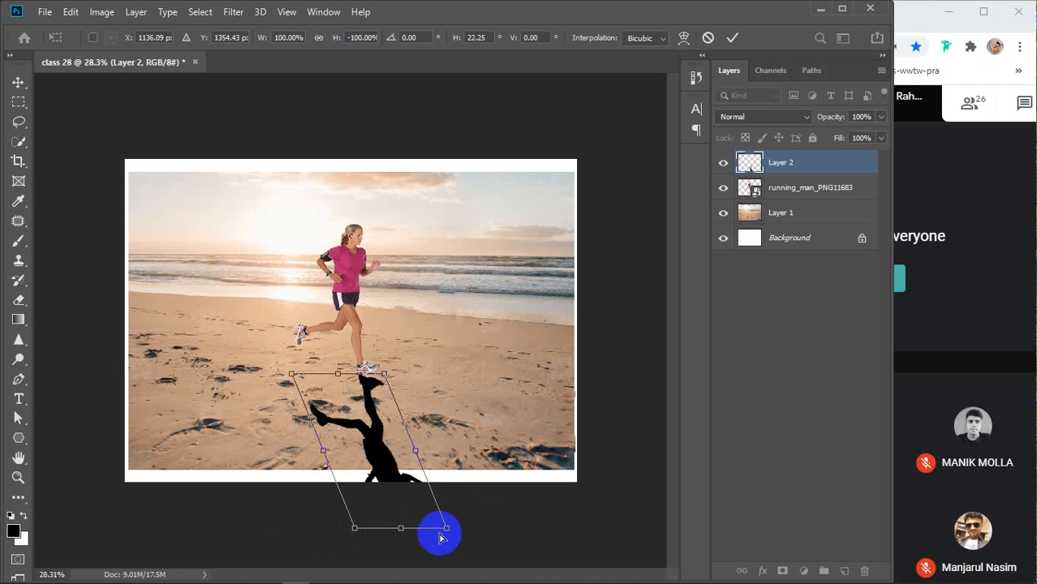
{"action": "left_click_drag", "start_coordinate": [446, 529], "coordinate": [484, 528]}
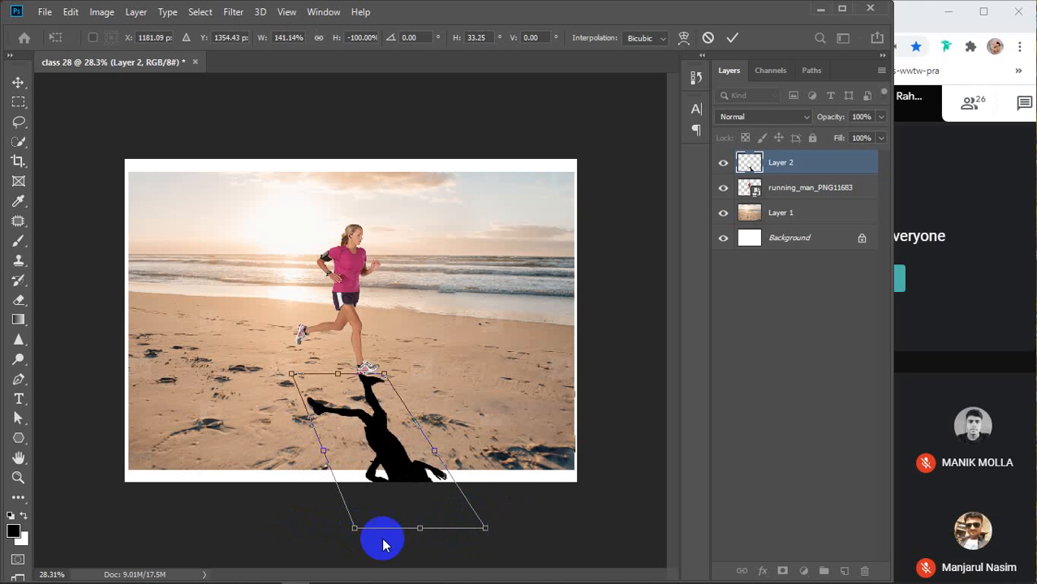
{"action": "left_click_drag", "start_coordinate": [354, 528], "coordinate": [412, 529]}
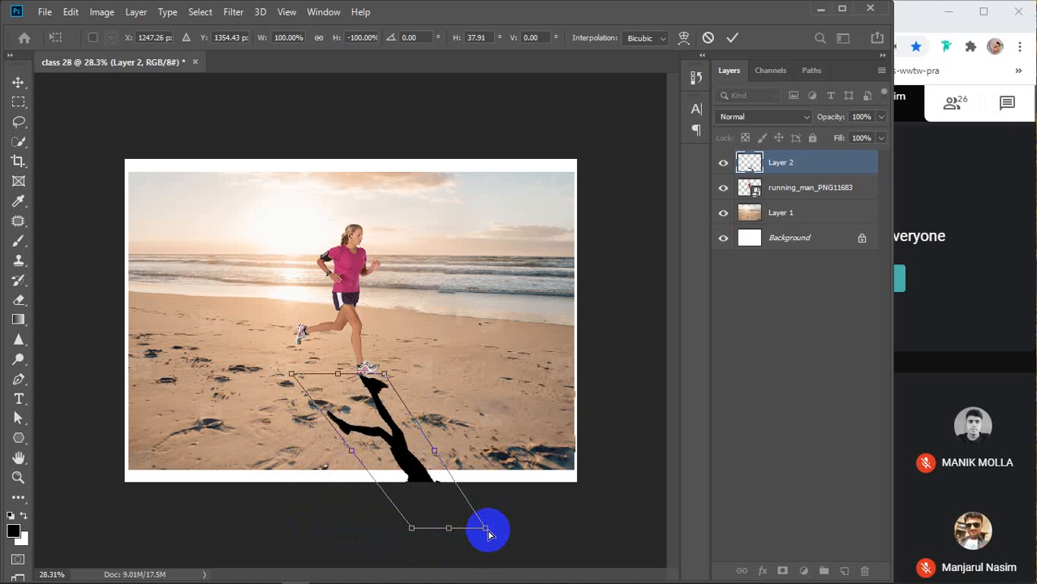
{"action": "left_click_drag", "start_coordinate": [487, 532], "coordinate": [519, 528]}
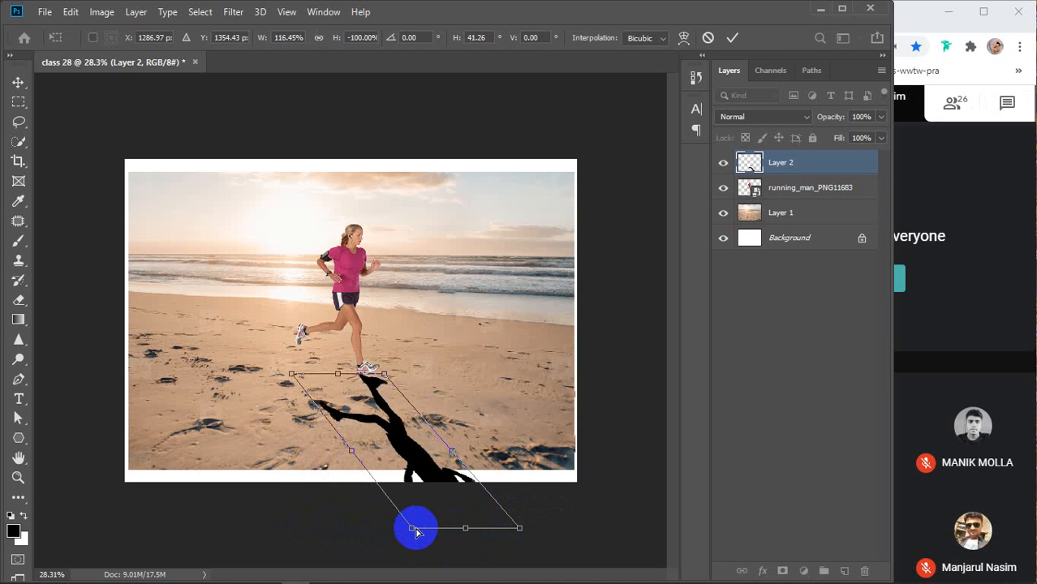
{"action": "left_click_drag", "start_coordinate": [412, 528], "coordinate": [438, 529]}
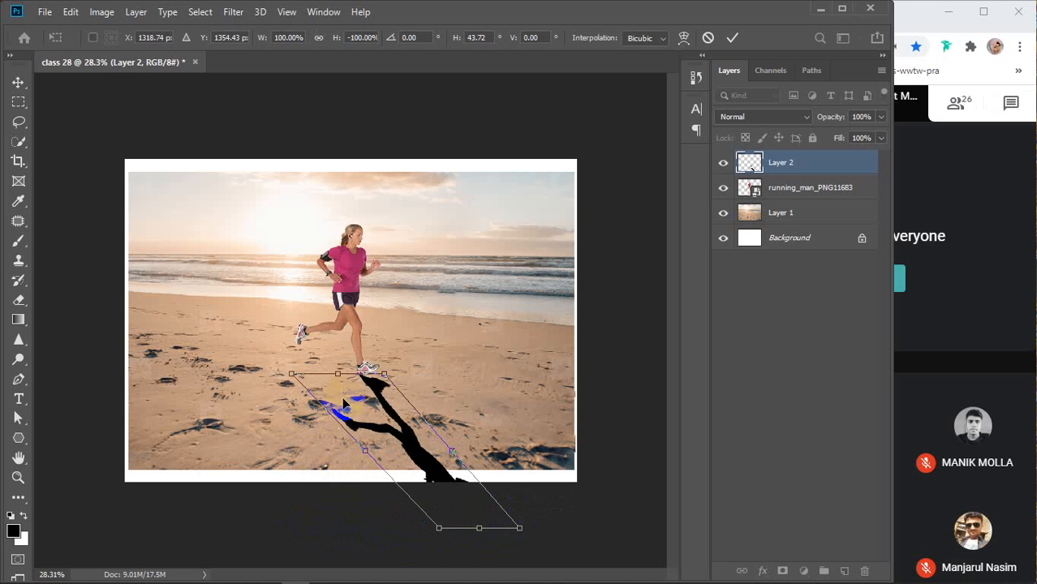
{"action": "left_click_drag", "start_coordinate": [293, 375], "coordinate": [257, 370]}
{"action": "key", "text": "ctrl+z"}
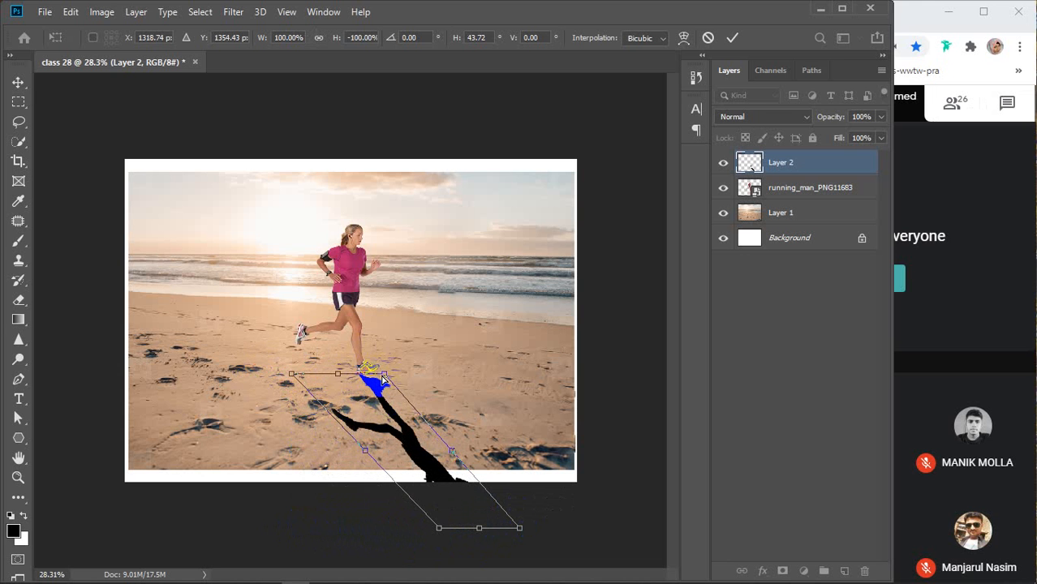
{"action": "left_click", "coordinate": [732, 37]}
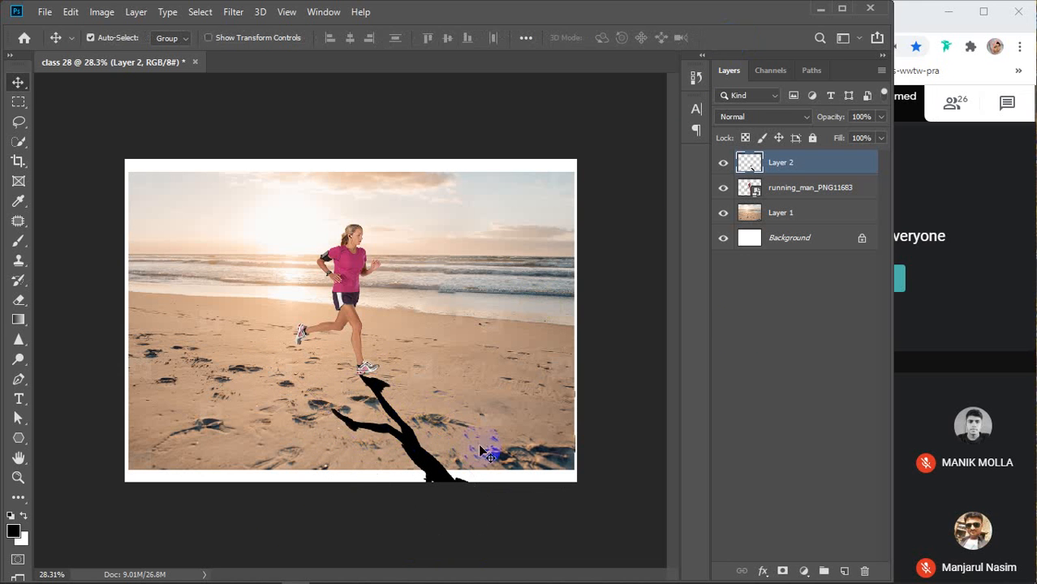
Set the opacity of the shadow on Layer 2 to 50%
{"action": "left_click_drag", "start_coordinate": [838, 120], "coordinate": [811, 130]}
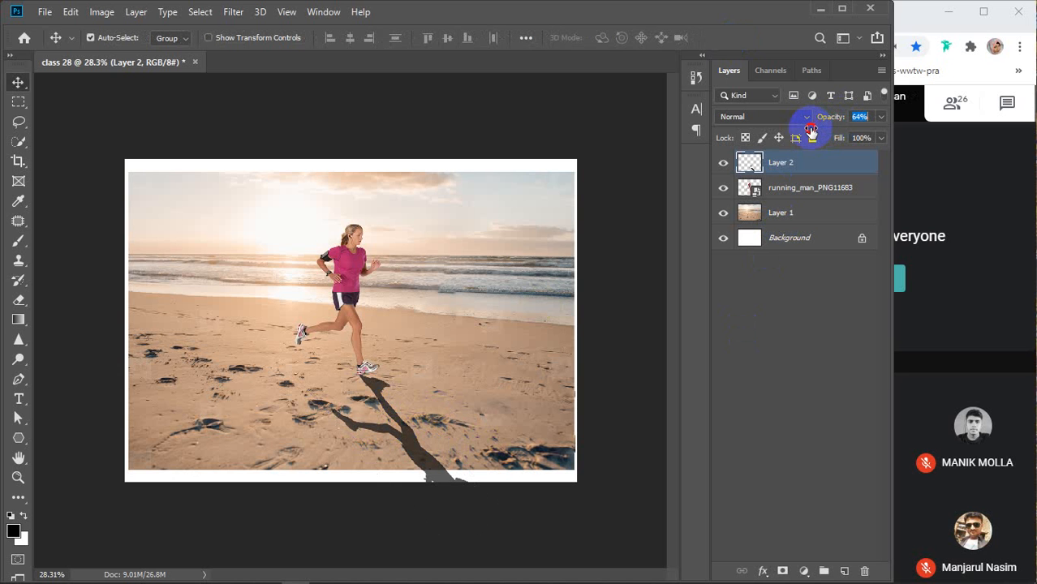
{"action": "left_click_drag", "start_coordinate": [811, 130], "coordinate": [812, 130]}
{"action": "left_click", "coordinate": [870, 119]}
{"action": "type", "text": "50"}
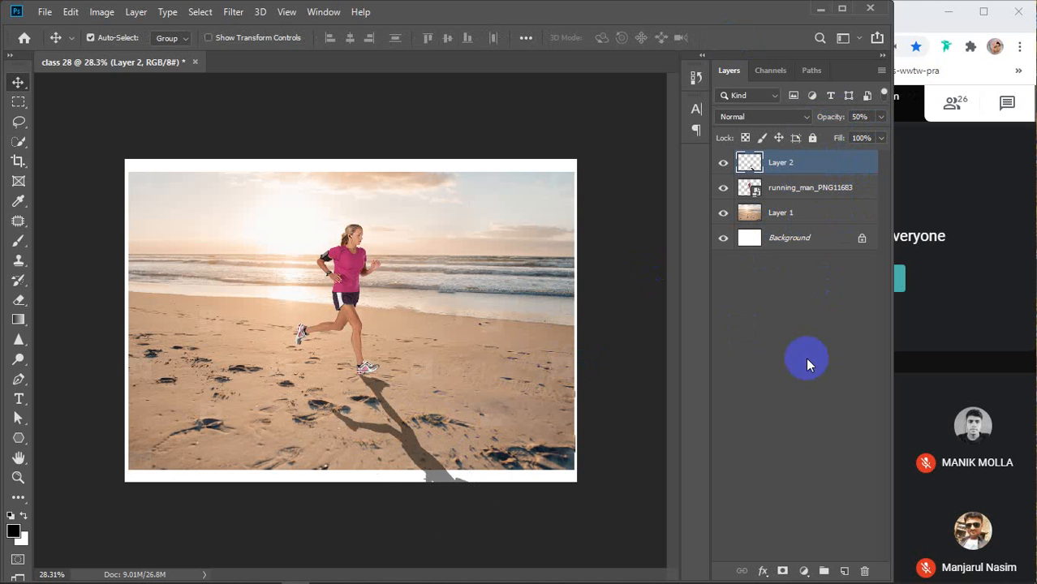
Add a layer mask to Layer 2 and paint black over the shadow's far end beyond the photo with a 250 px brush at 21% opacity
{"action": "left_click", "coordinate": [782, 571]}
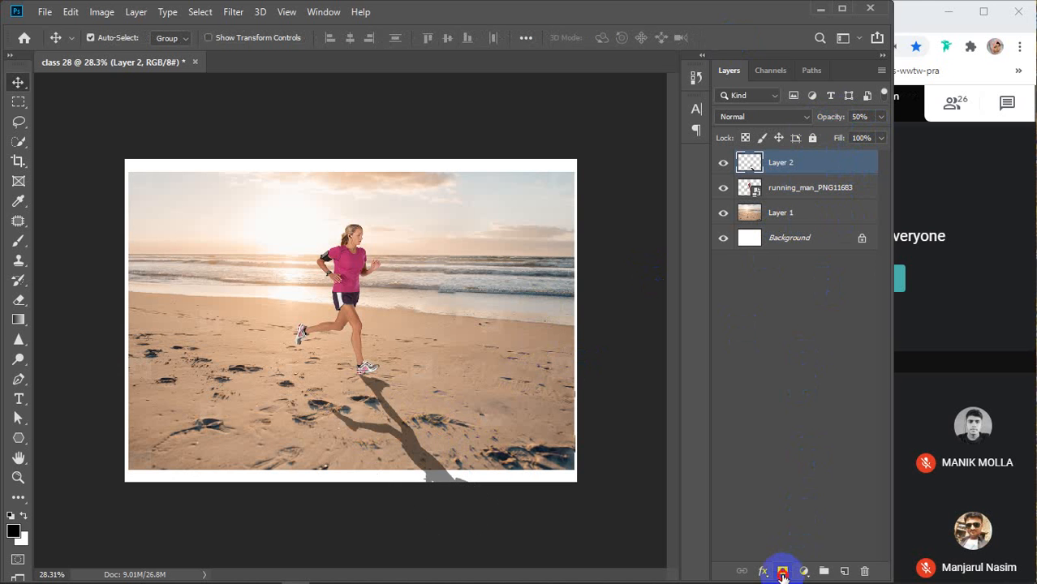
{"action": "left_click", "coordinate": [11, 246]}
{"action": "left_click", "coordinate": [488, 504]}
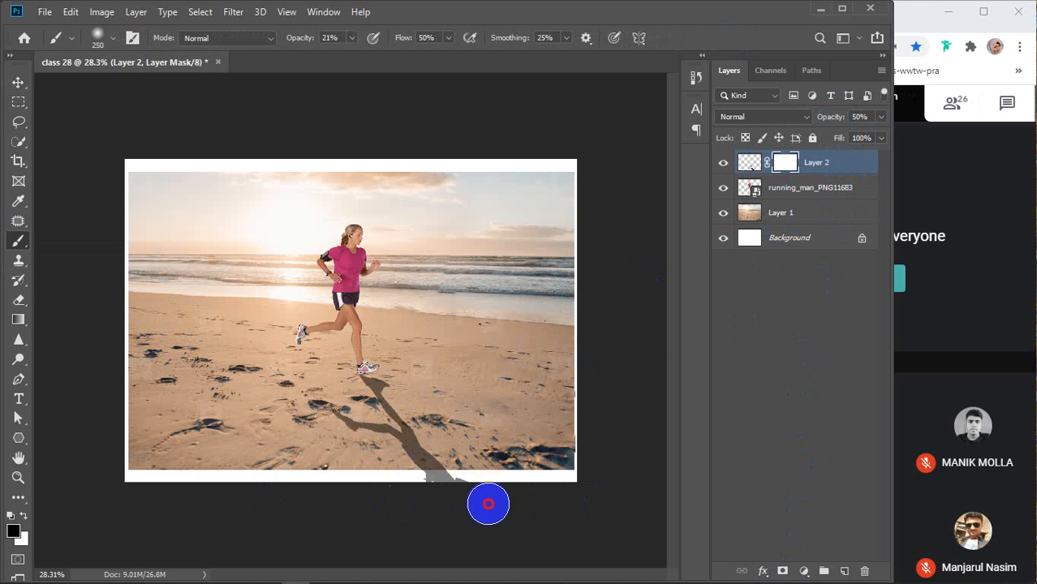
{"action": "mouse_move", "coordinate": [487, 503]}
{"action": "left_mouse_down"}
{"action": "mouse_move", "coordinate": [572, 499]}
{"action": "mouse_move", "coordinate": [424, 507]}
{"action": "mouse_move", "coordinate": [391, 494]}
{"action": "mouse_move", "coordinate": [545, 492]}
{"action": "mouse_move", "coordinate": [413, 488]}
{"action": "mouse_move", "coordinate": [384, 498]}
{"action": "mouse_move", "coordinate": [581, 498]}
{"action": "mouse_move", "coordinate": [373, 500]}
{"action": "mouse_move", "coordinate": [560, 502]}
{"action": "mouse_move", "coordinate": [441, 494]}
{"action": "mouse_move", "coordinate": [604, 510]}
{"action": "left_mouse_up"}
Set the brush opacity to 100% and open the brush size and hardness settings
{"action": "left_click_drag", "start_coordinate": [293, 39], "coordinate": [598, 43]}
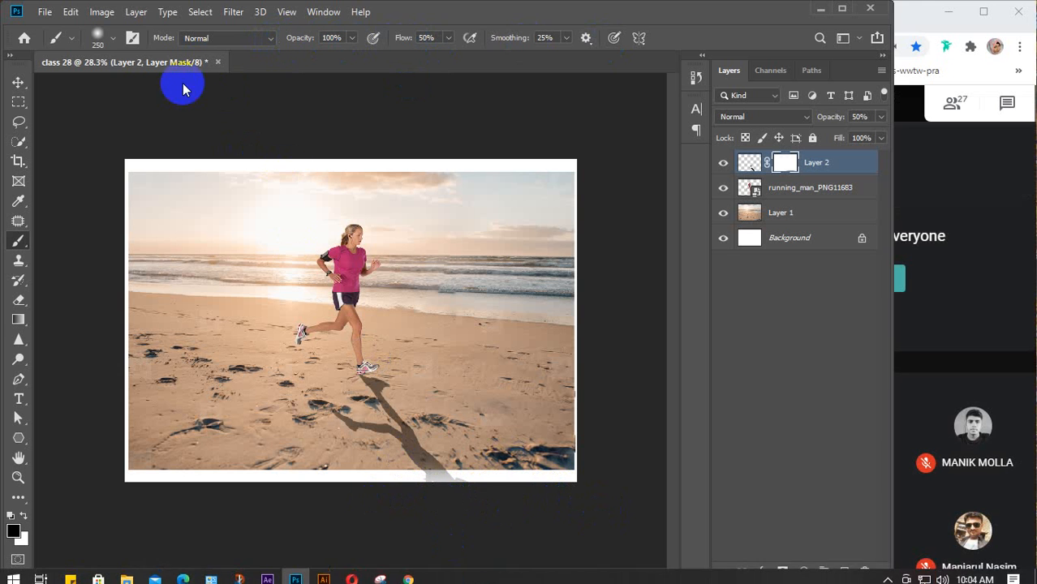
{"action": "left_click", "coordinate": [99, 38]}
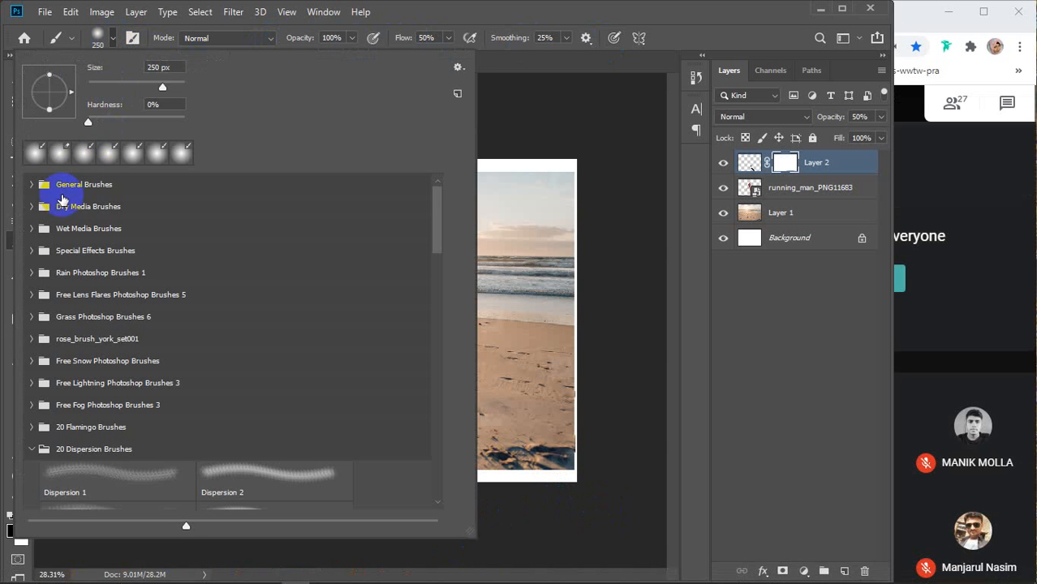
Set the hardness of the 250 px brush to 100%
{"action": "left_click_drag", "start_coordinate": [91, 121], "coordinate": [292, 124]}
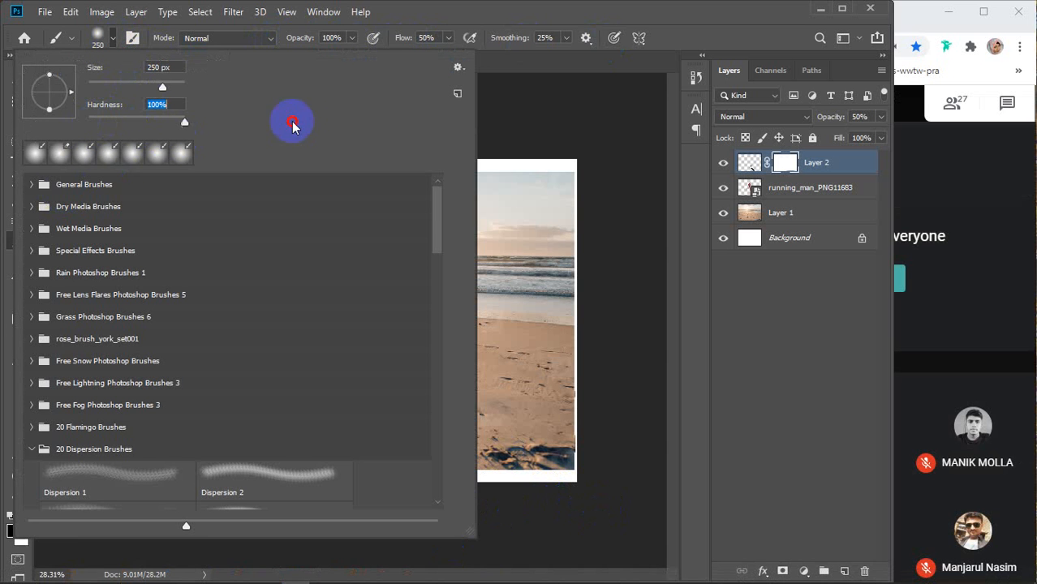
{"action": "left_click", "coordinate": [537, 491]}
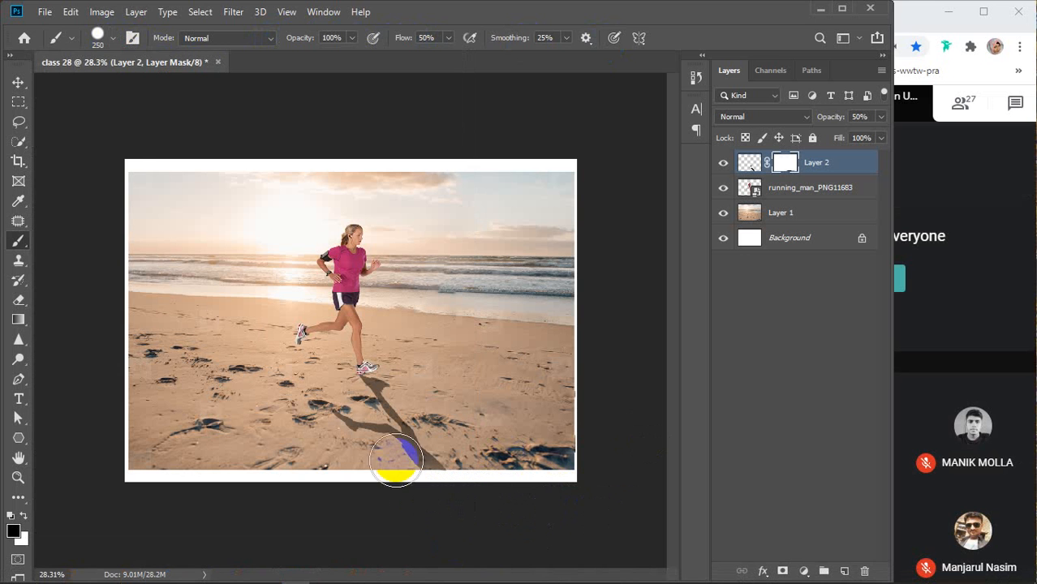
Select the shadow, runner and beach layers together and scale them to about 107%, repositioning them to cover the whole white canvas
{"action": "left_click", "coordinate": [18, 82]}
{"action": "left_click_drag", "start_coordinate": [144, 161], "coordinate": [607, 552]}
{"action": "key", "text": "ctrl+t"}
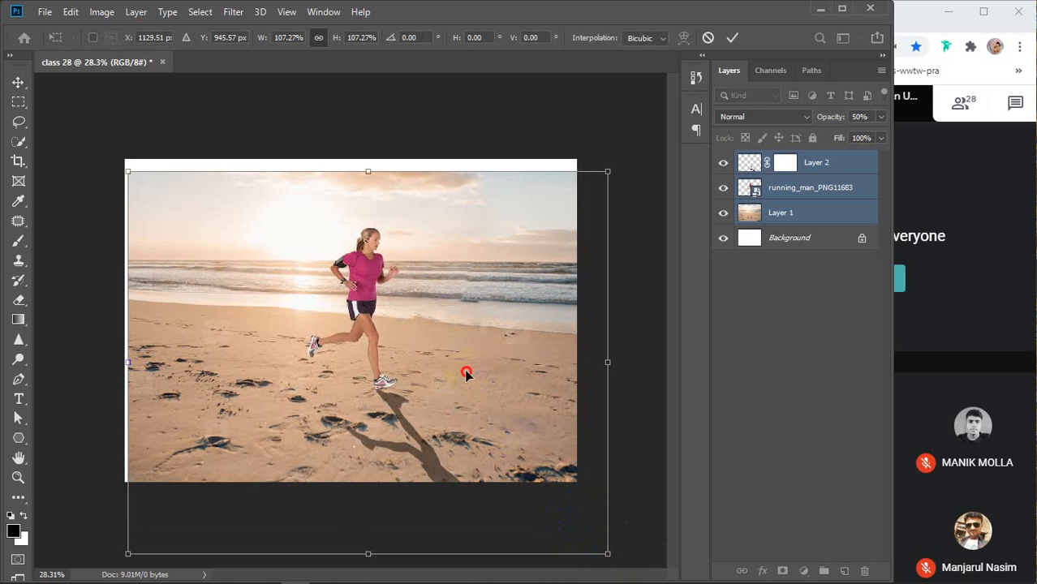
{"action": "left_click_drag", "start_coordinate": [467, 375], "coordinate": [458, 362]}
{"action": "left_click_drag", "start_coordinate": [607, 542], "coordinate": [609, 543]}
{"action": "key", "text": "Return"}
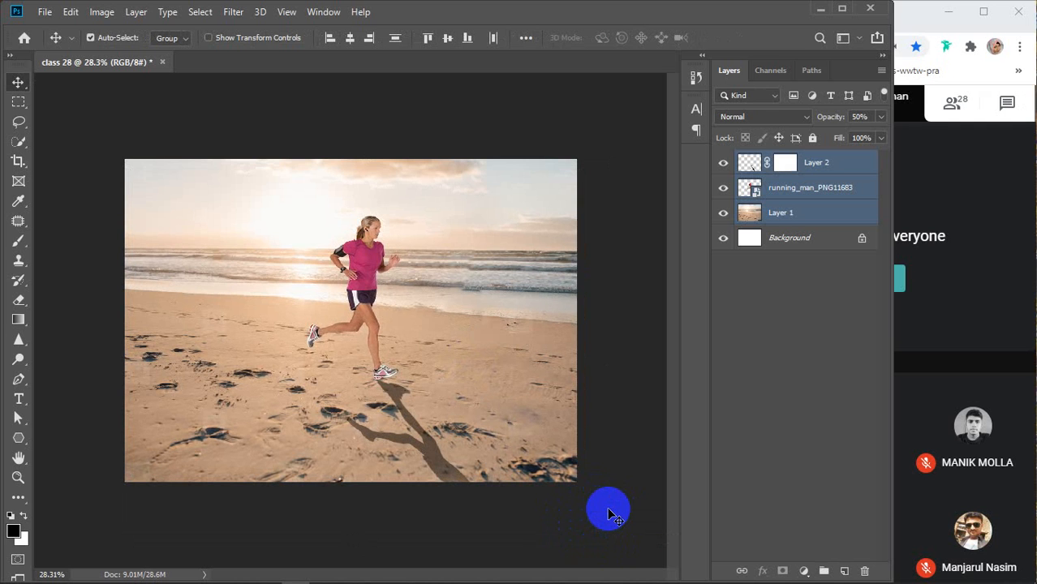
{"action": "left_click", "coordinate": [608, 328]}
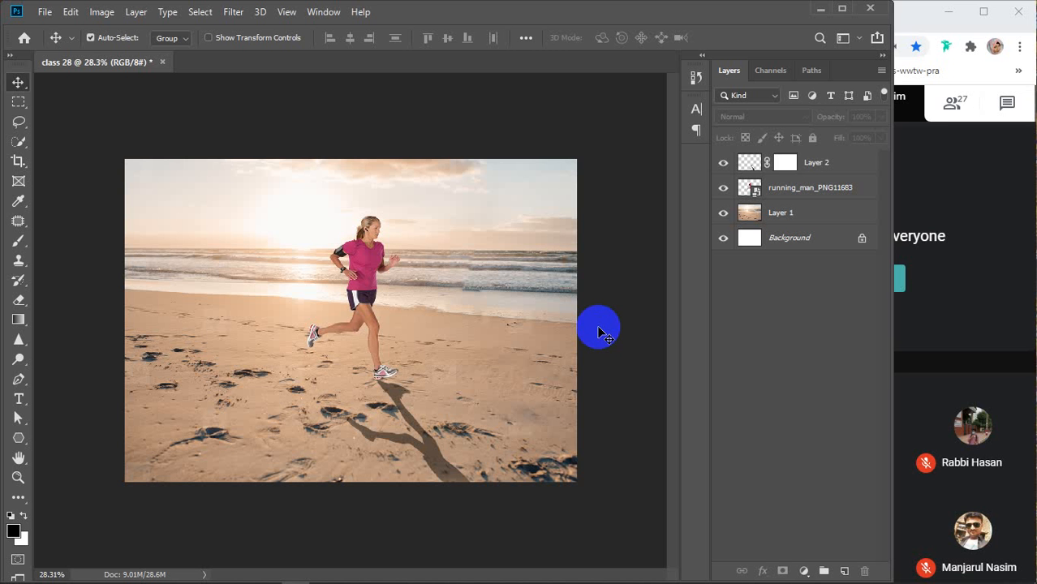
Clear the Photoshop and File Explorer windows from view and switch to the Chrome window with the image search
{"action": "left_click", "coordinate": [785, 162]}
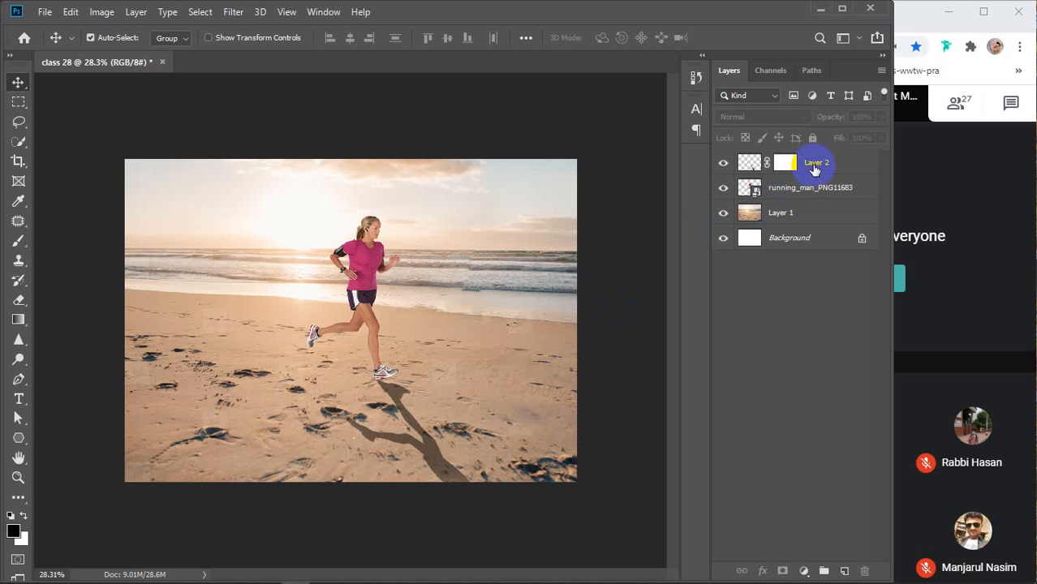
{"action": "left_click", "coordinate": [820, 8]}
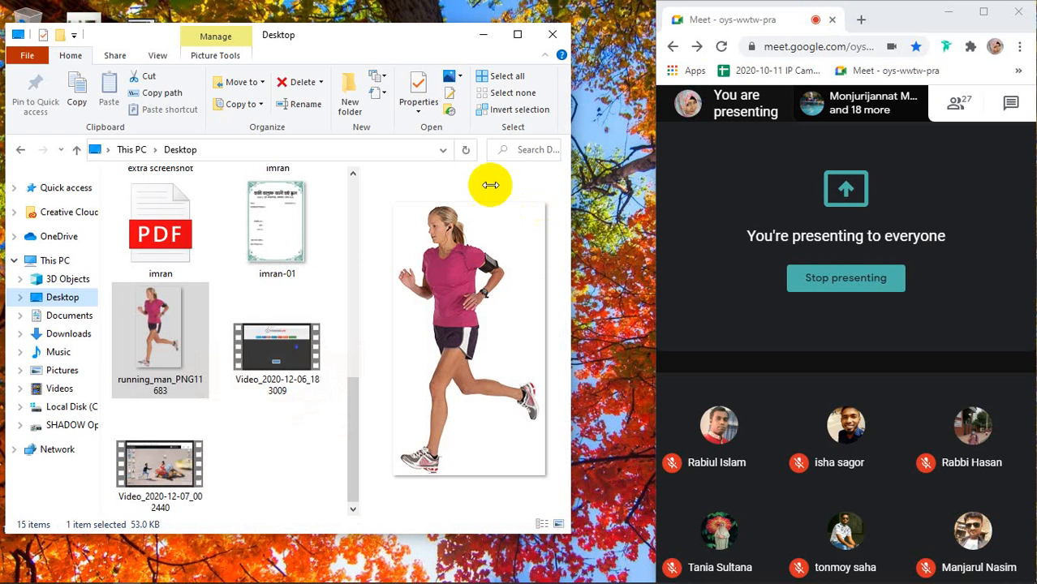
{"action": "left_click", "coordinate": [552, 34]}
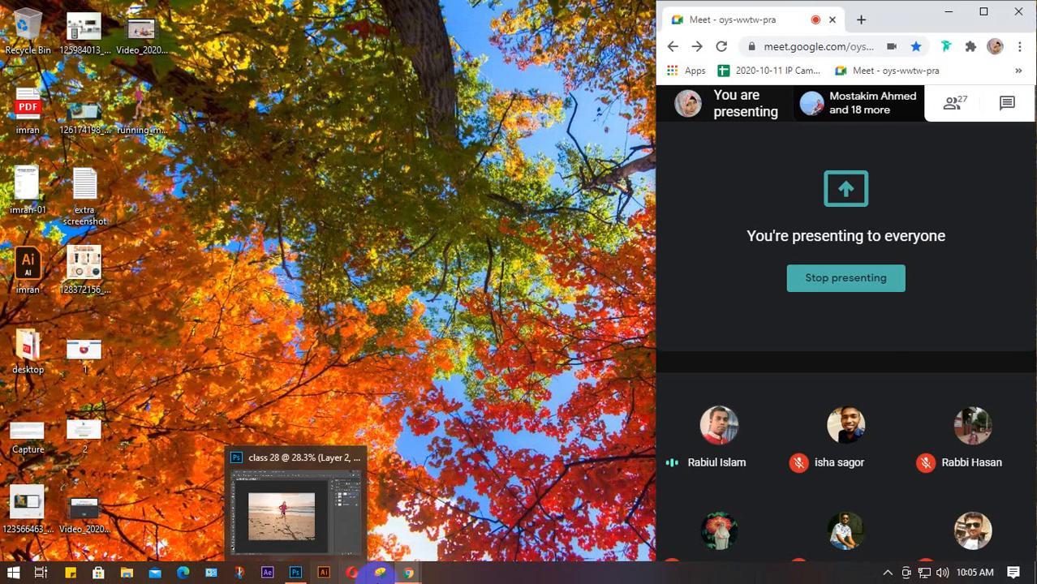
{"action": "mouse_move", "coordinate": [408, 573]}
{"action": "left_click", "coordinate": [366, 493]}
{"action": "left_click", "coordinate": [213, 78]}
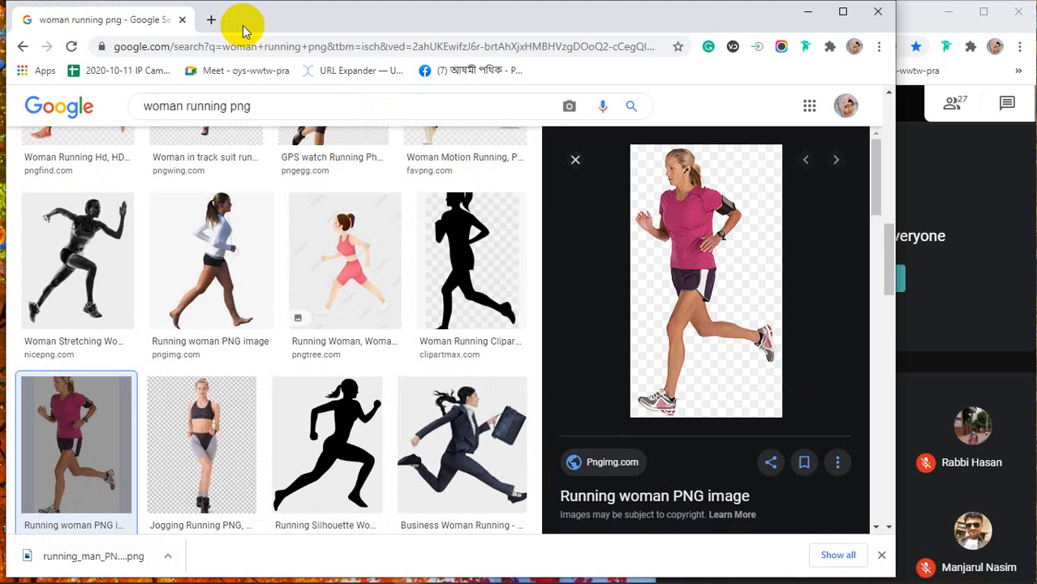
Replace the "woman running png" search tab with a new blank tab and widen the browser window slightly
{"action": "left_click", "coordinate": [211, 19]}
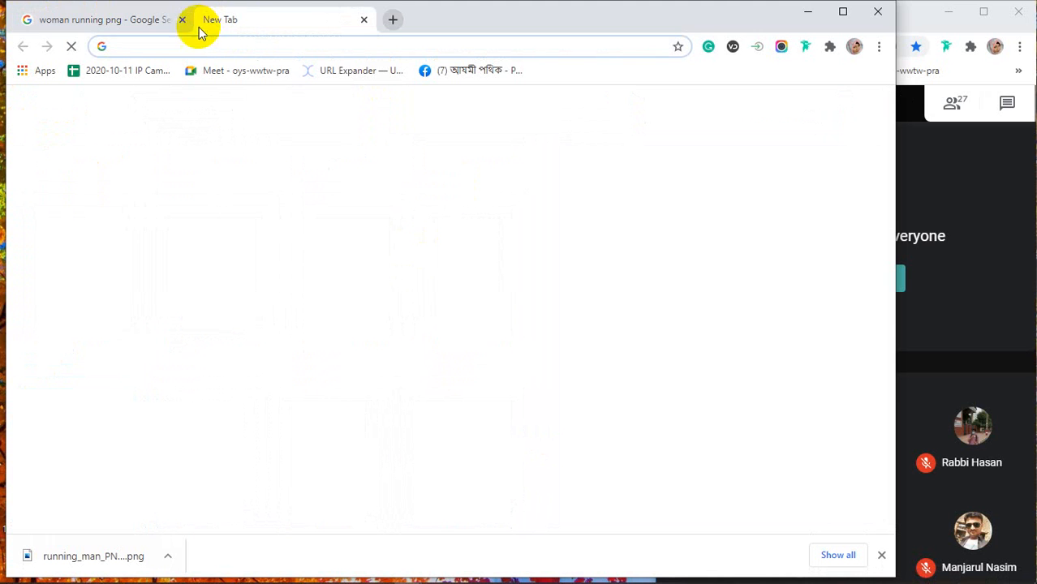
{"action": "left_click", "coordinate": [181, 19]}
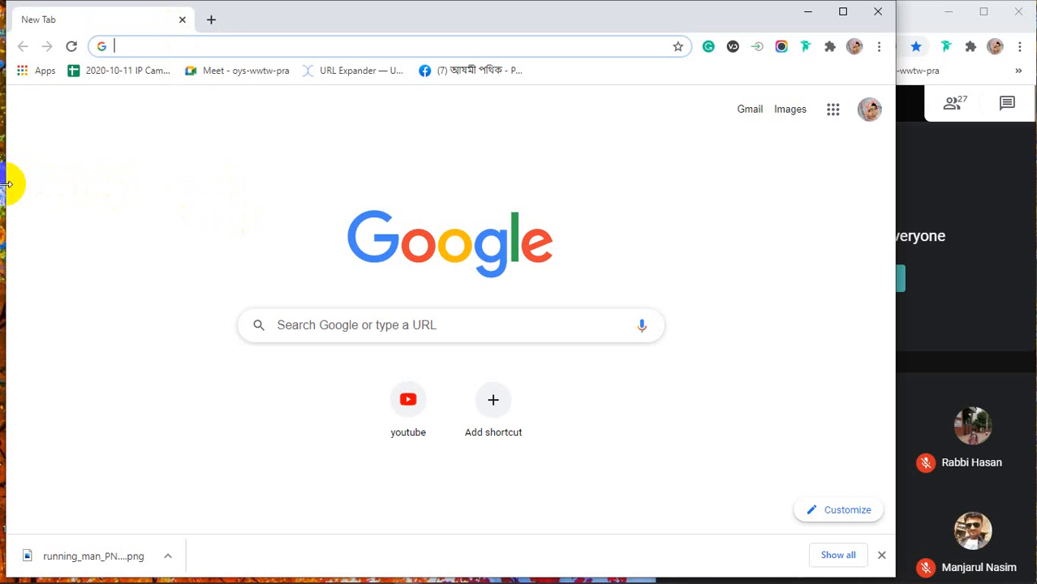
{"action": "left_click_drag", "start_coordinate": [6, 185], "coordinate": [3, 185]}
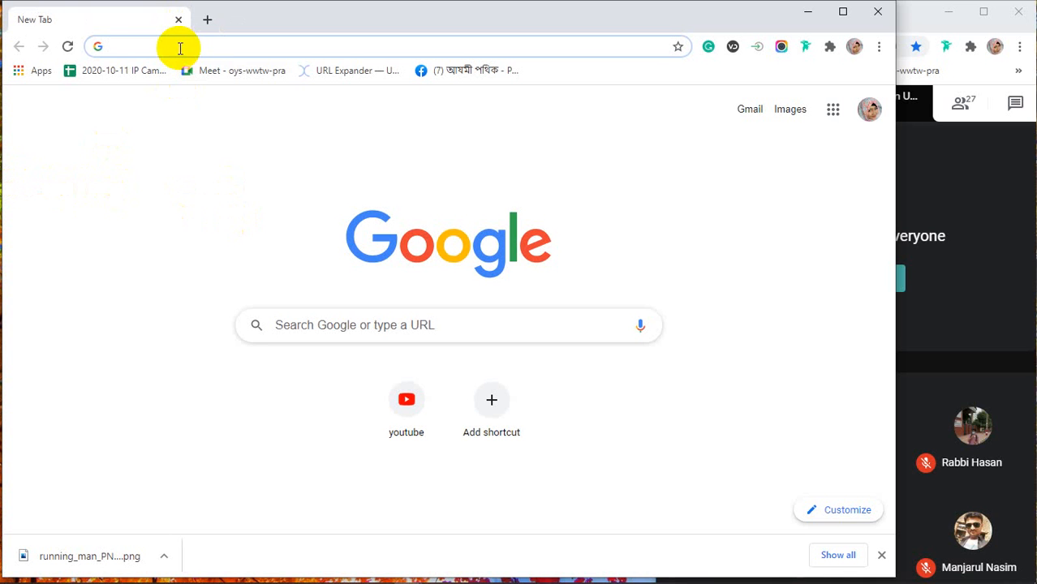
Search Google Images for "web banner design" and dismiss the downloads bar to enlarge the results area
{"action": "type", "text": "web"}
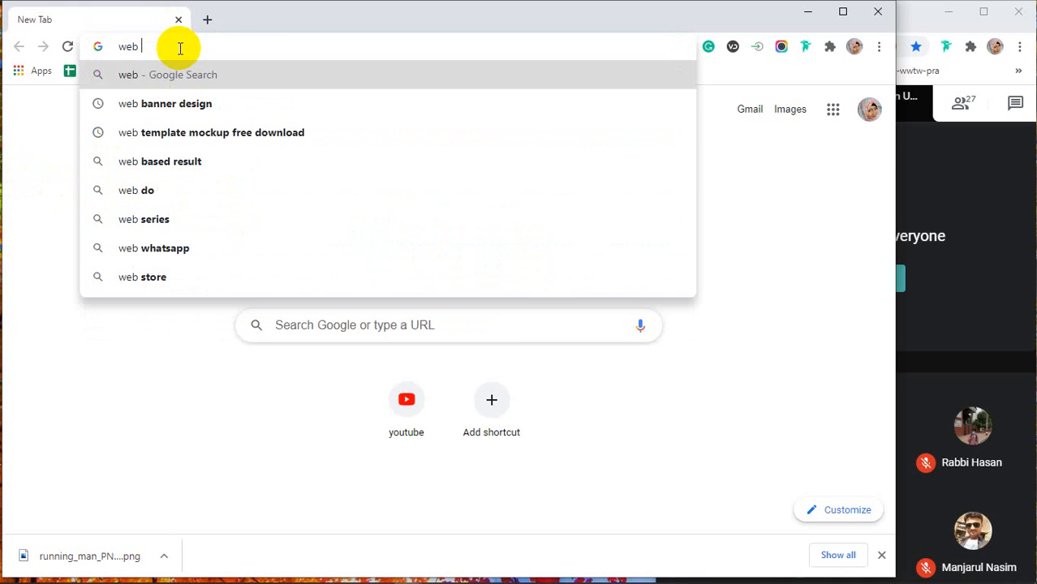
{"action": "key", "text": "Down"}
{"action": "key", "text": "Return"}
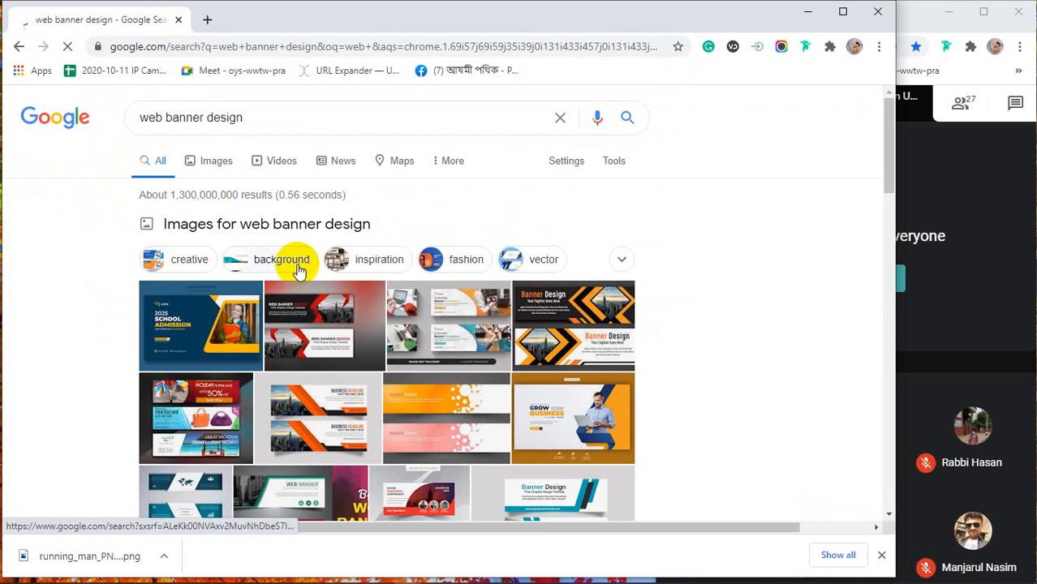
{"action": "left_click", "coordinate": [211, 166]}
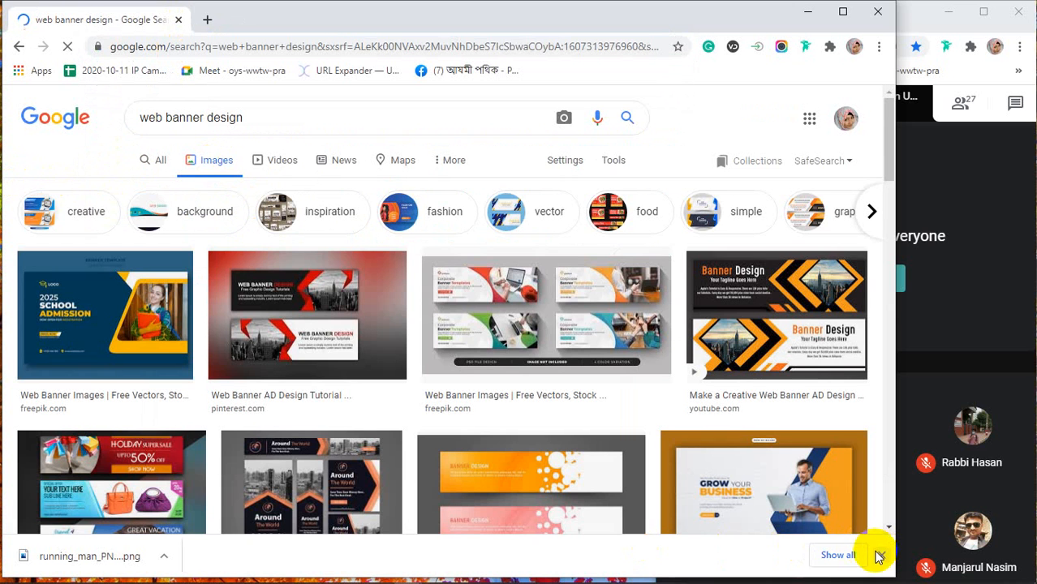
{"action": "left_click", "coordinate": [882, 555]}
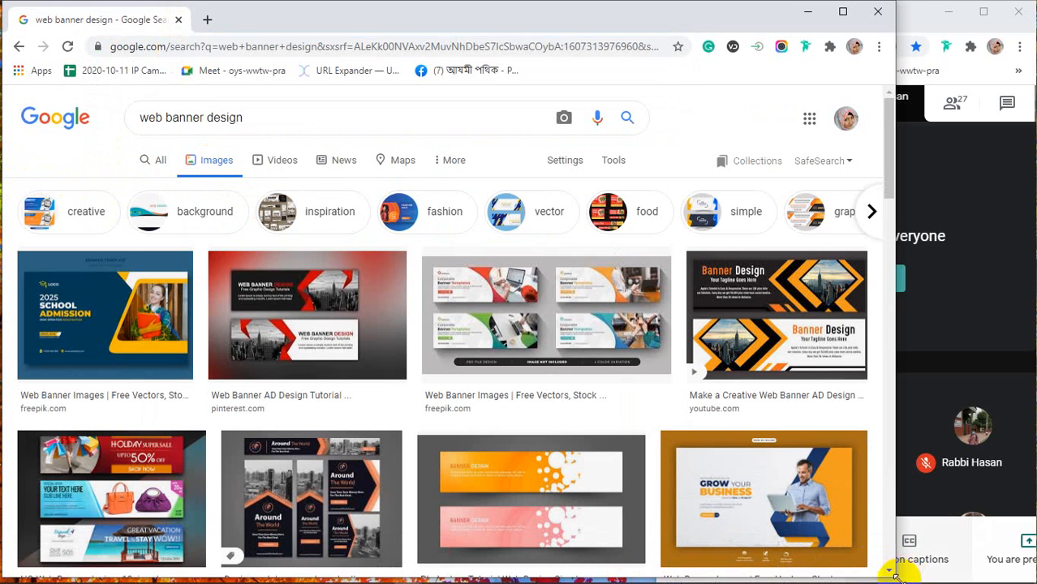
{"action": "left_click_drag", "start_coordinate": [891, 577], "coordinate": [892, 578]}
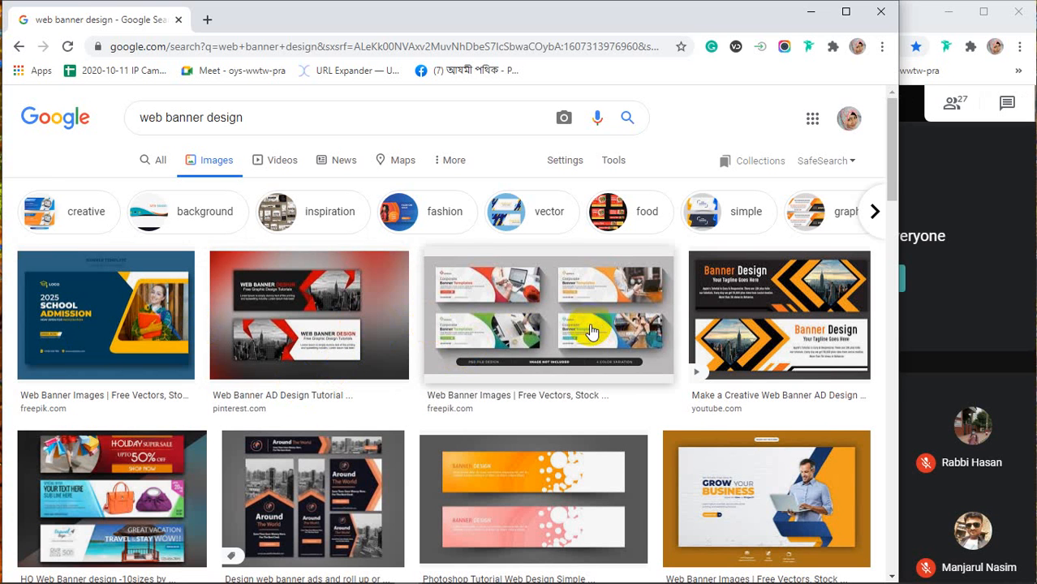
Preview the red-and-black, orange-and-black, corporate template and school admission banners to examine their layouts
{"action": "left_click", "coordinate": [316, 339]}
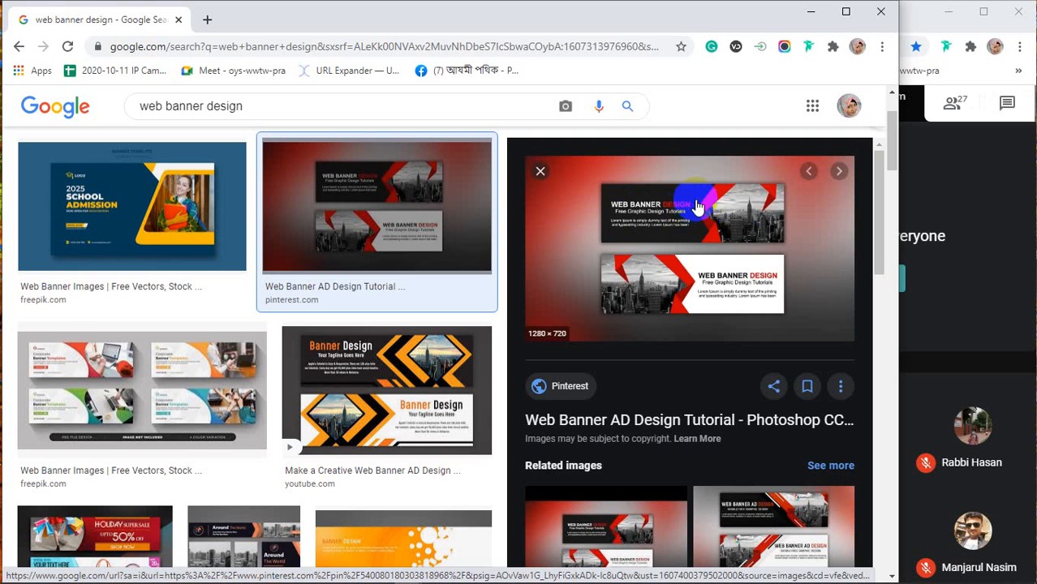
{"action": "left_click", "coordinate": [371, 397]}
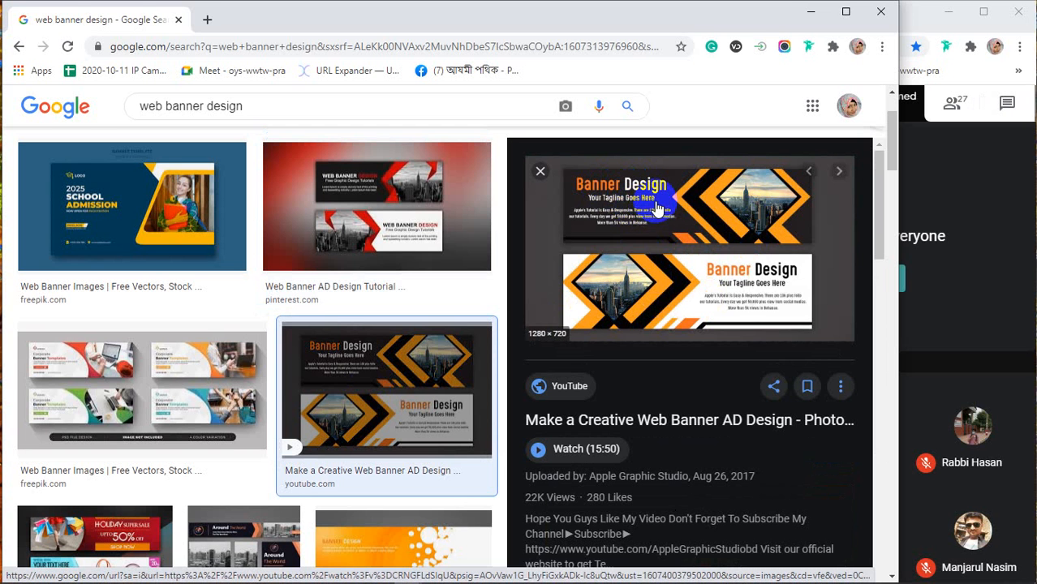
{"action": "left_click", "coordinate": [163, 386]}
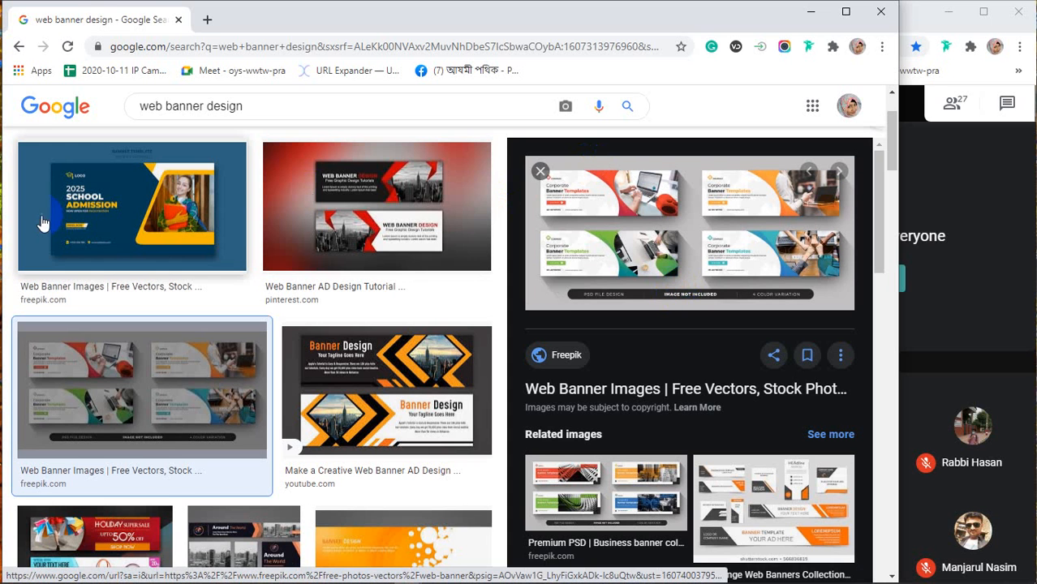
{"action": "left_click", "coordinate": [389, 207]}
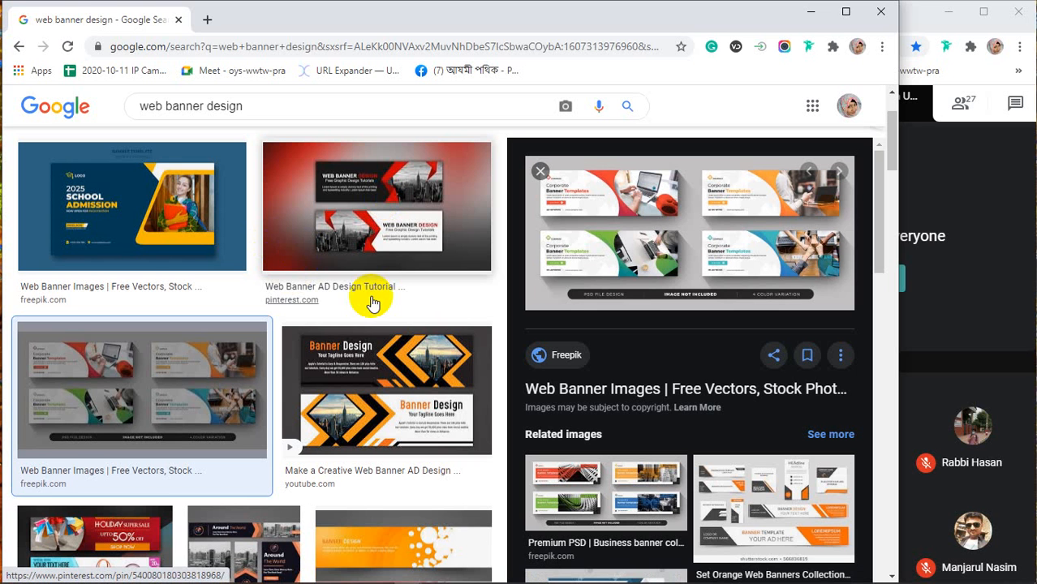
{"action": "left_click", "coordinate": [110, 196]}
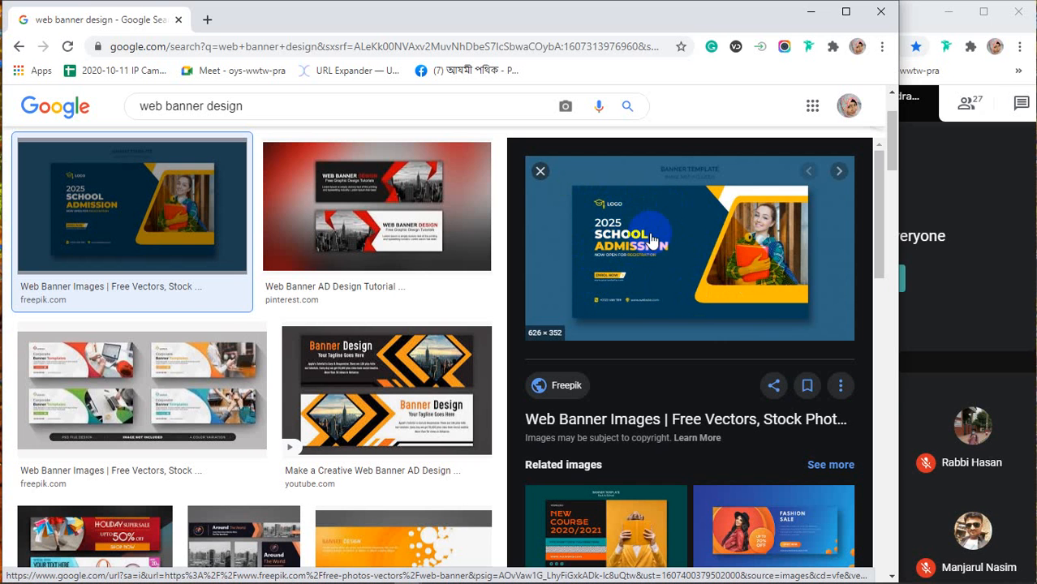
Change the image search to "bad web banner design"
{"action": "left_click", "coordinate": [143, 108]}
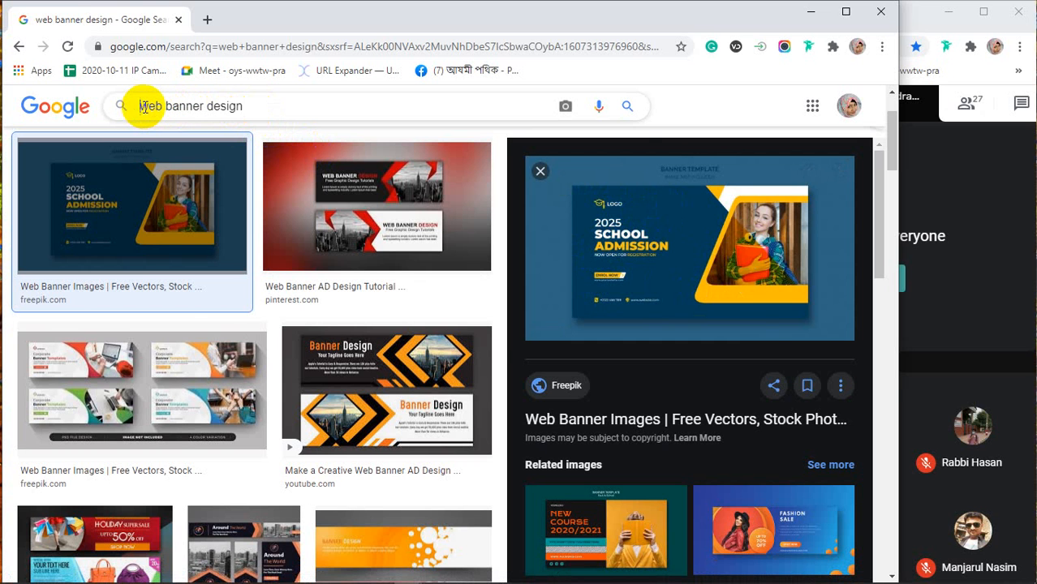
{"action": "type", "text": "Bad"}
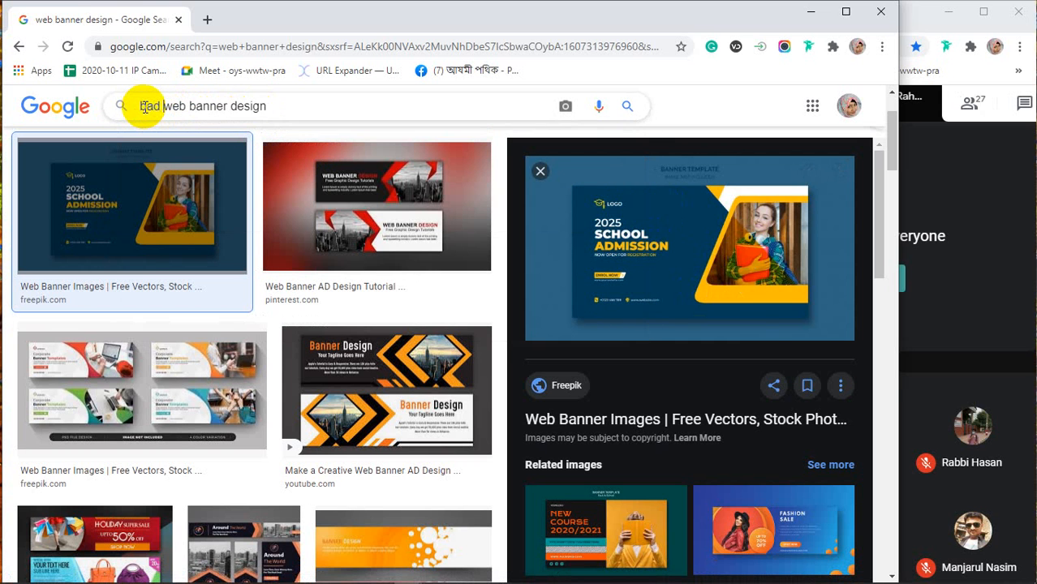
{"action": "key", "text": "Return"}
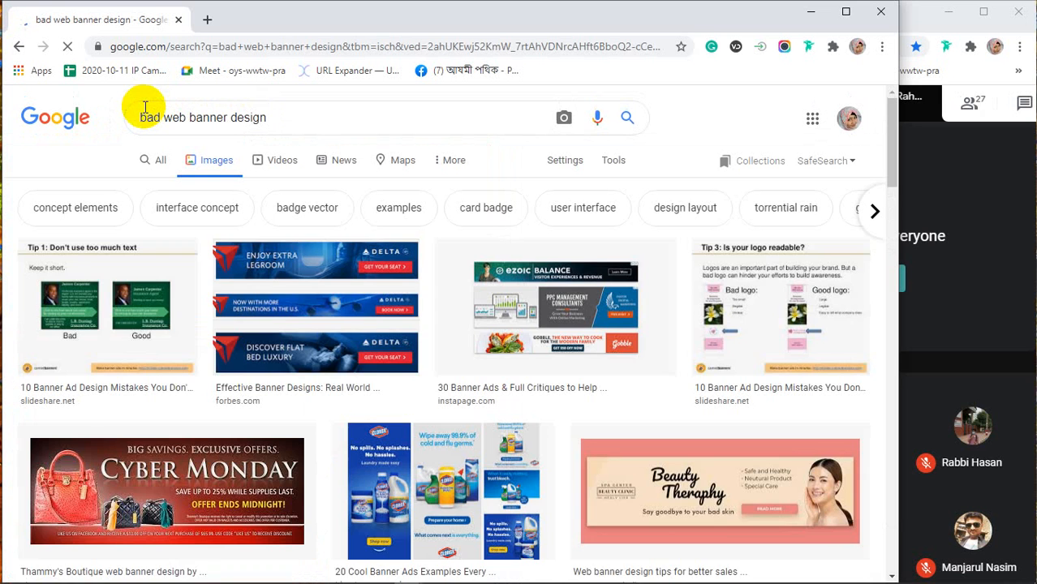
{"action": "scroll", "coordinate": [296, 243], "scroll_direction": "down", "scroll_amount": 1}
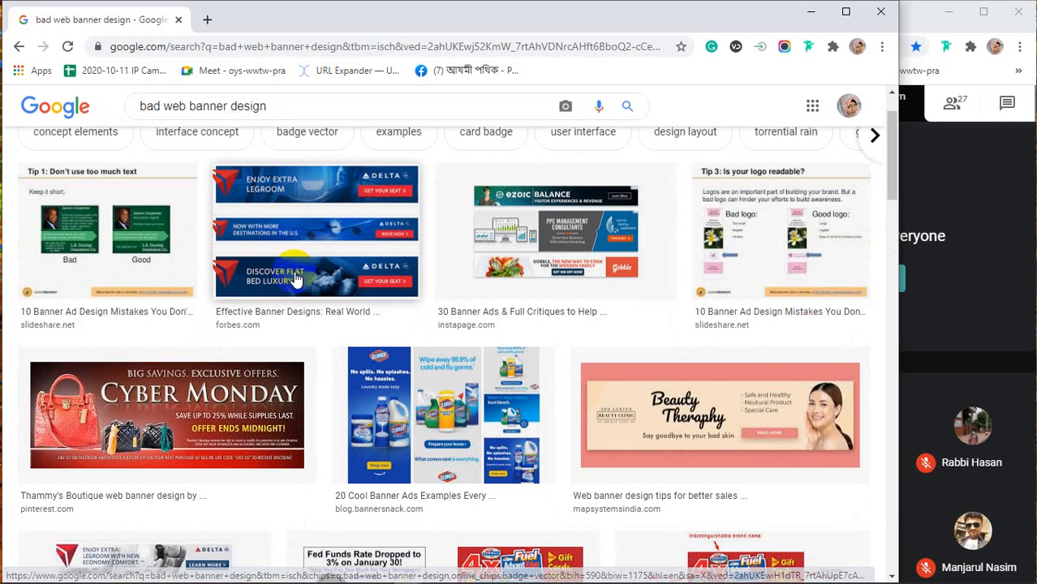
Examine examples of weak banners, including the too-much-text tip, Delta banners, mortgage ad, annotated 4x Savings ad and Smart Drive UK ad
{"action": "left_click", "coordinate": [115, 236]}
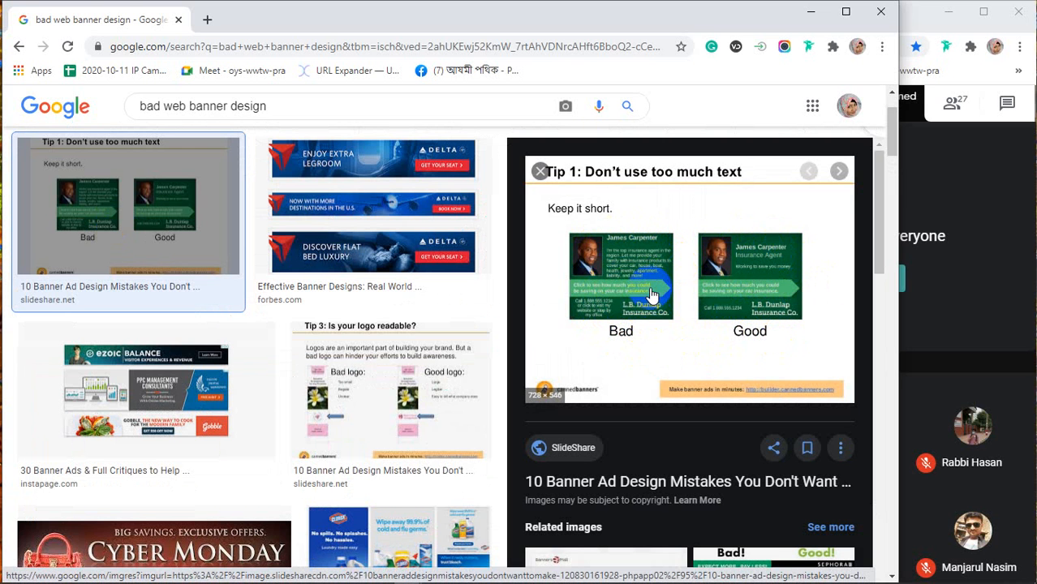
{"action": "left_click", "coordinate": [315, 197]}
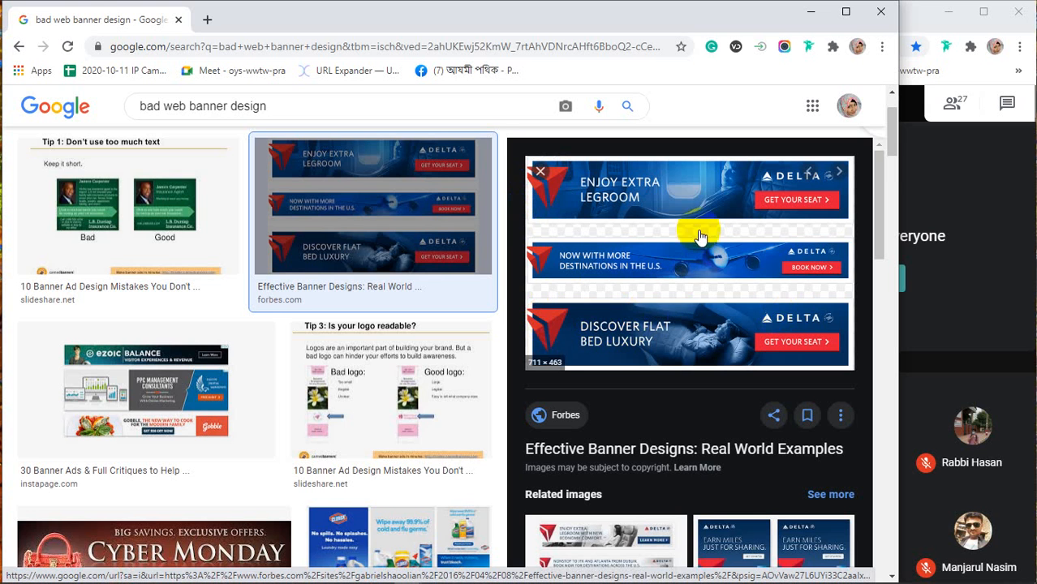
{"action": "scroll", "coordinate": [359, 336], "scroll_direction": "down", "scroll_amount": 4}
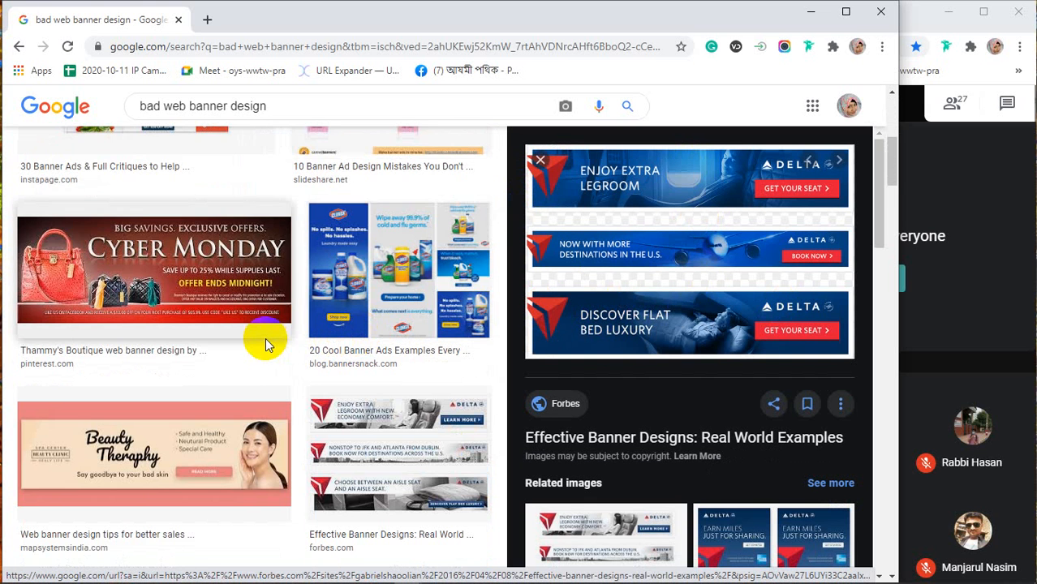
{"action": "scroll", "coordinate": [266, 344], "scroll_direction": "down", "scroll_amount": 2}
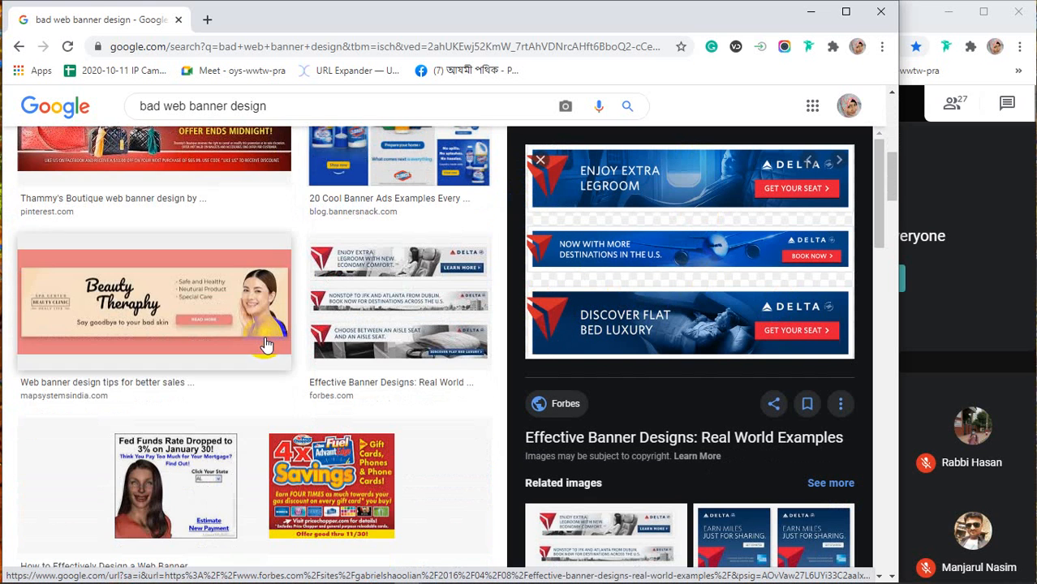
{"action": "scroll", "coordinate": [340, 357], "scroll_direction": "down", "scroll_amount": 3}
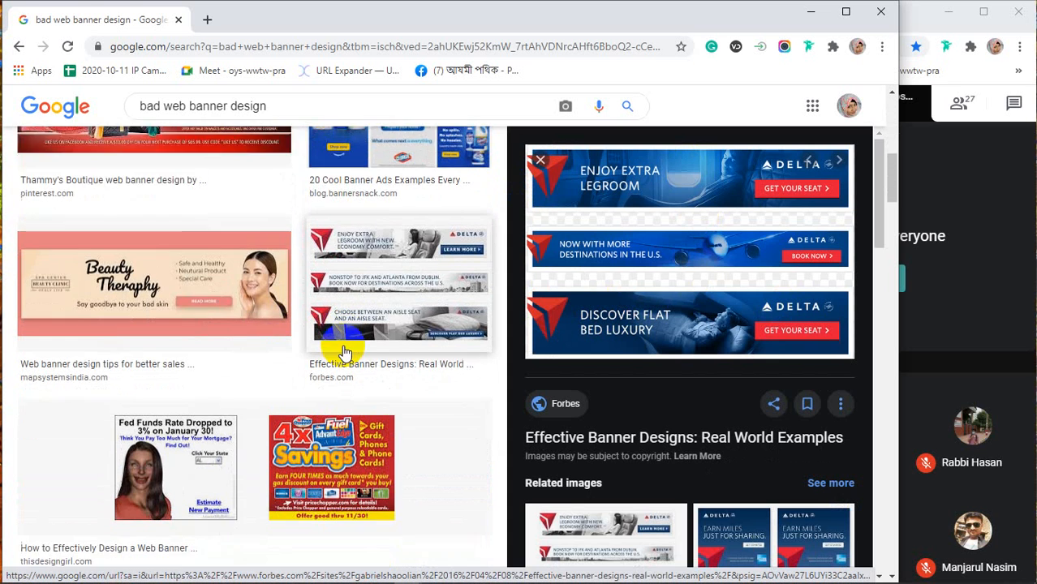
{"action": "left_click", "coordinate": [332, 258]}
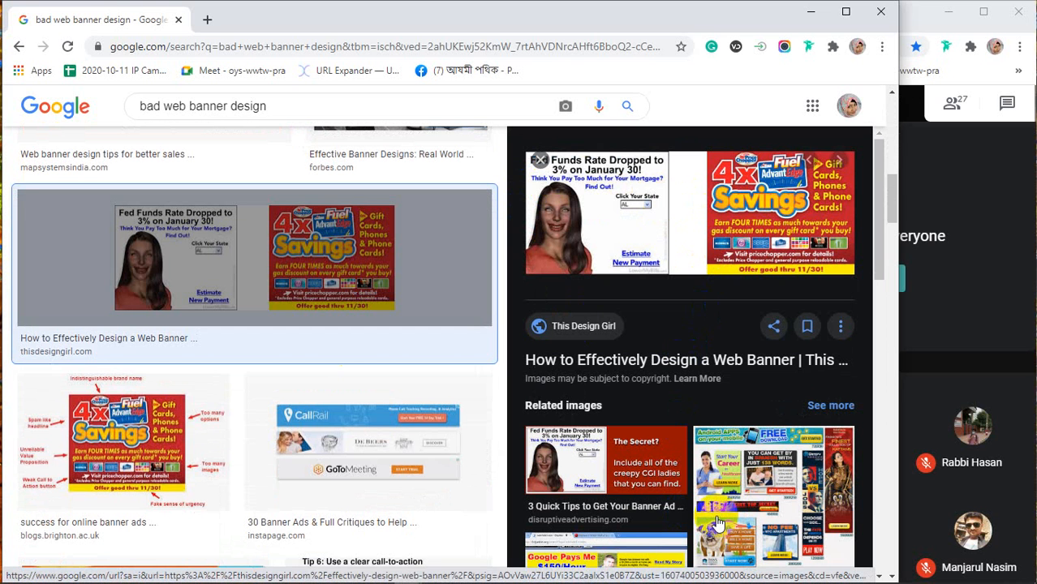
{"action": "left_click", "coordinate": [121, 442]}
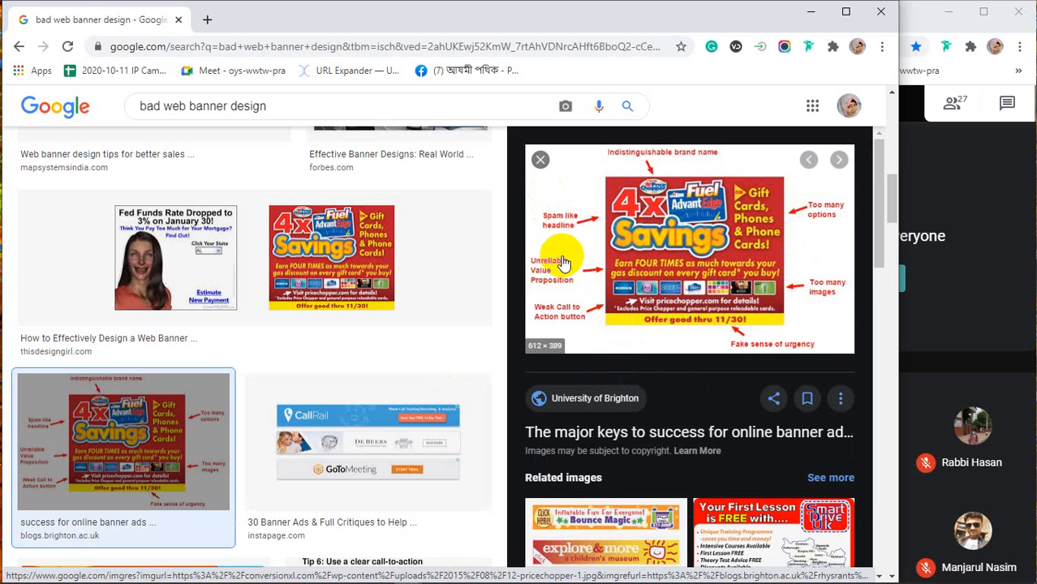
{"action": "scroll", "coordinate": [682, 333], "scroll_direction": "down", "scroll_amount": 3}
{"action": "scroll", "coordinate": [681, 334], "scroll_direction": "down", "scroll_amount": 2}
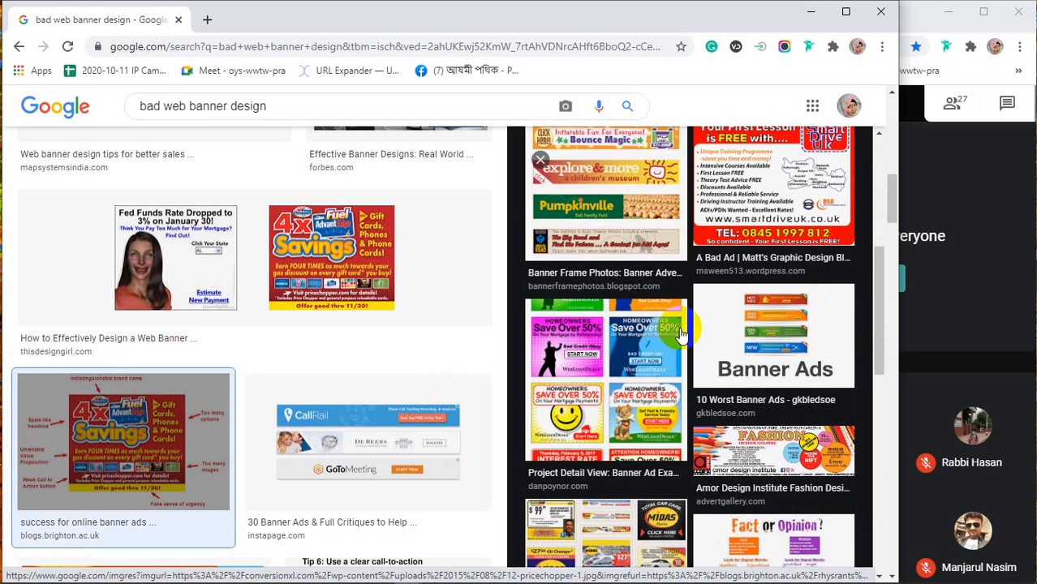
{"action": "left_click", "coordinate": [745, 197]}
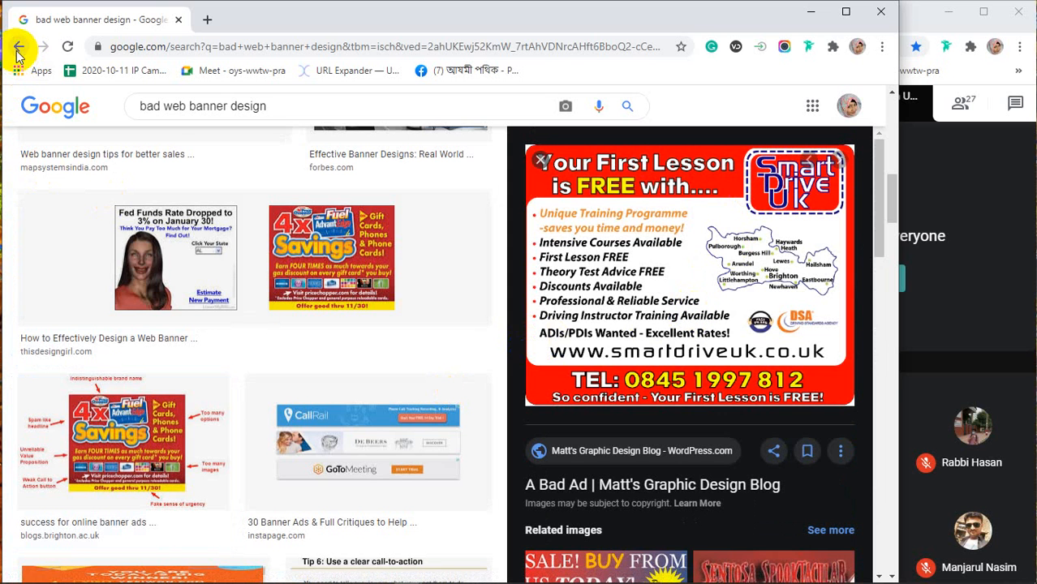
Change the image search back to "web banner design"
{"action": "double_click", "coordinate": [154, 105]}
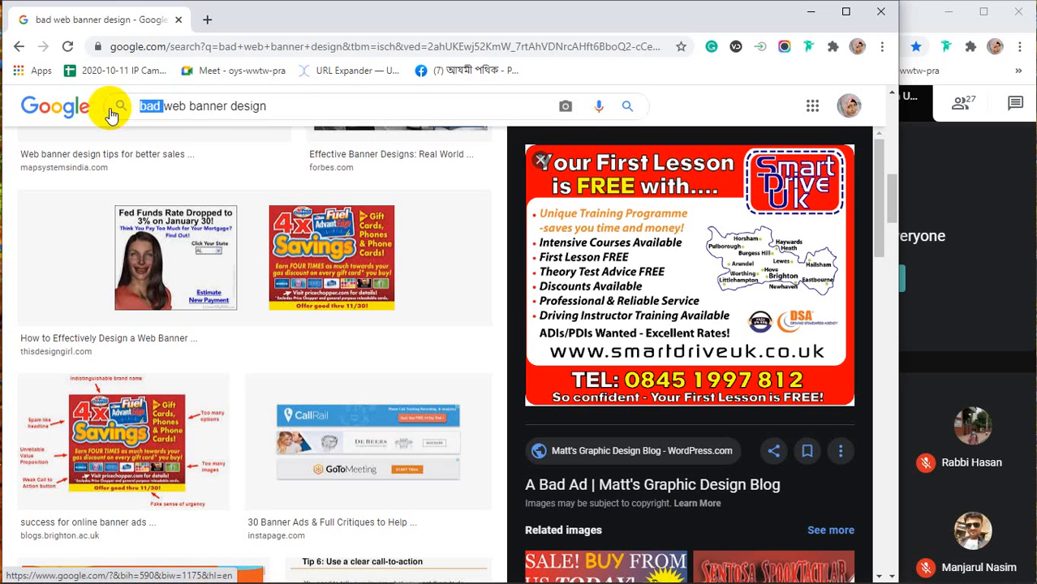
{"action": "key", "text": "BackSpace"}
{"action": "key", "text": "Return"}
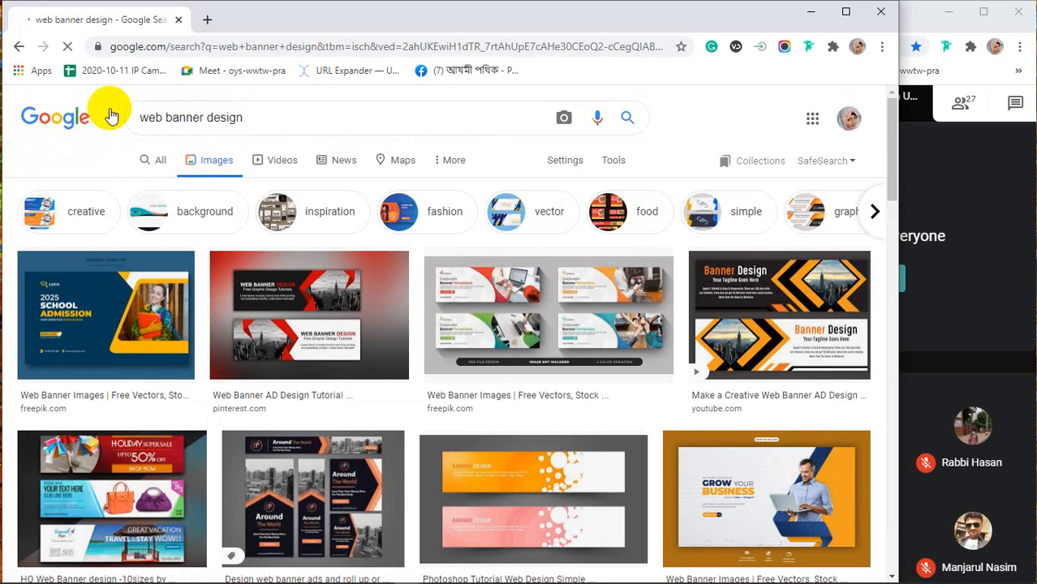
Preview the orange-and-pink simple banner and the Grow Your Business banner to examine their layouts, including the related images
{"action": "scroll", "coordinate": [150, 393], "scroll_direction": "down", "scroll_amount": 2}
{"action": "left_click", "coordinate": [553, 323]}
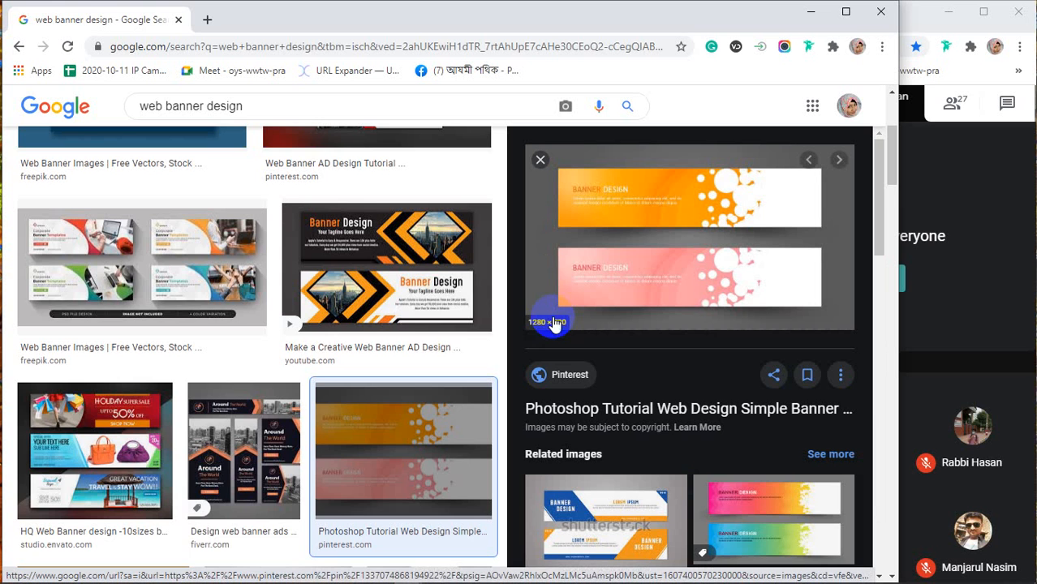
{"action": "scroll", "coordinate": [240, 410], "scroll_direction": "down", "scroll_amount": 3}
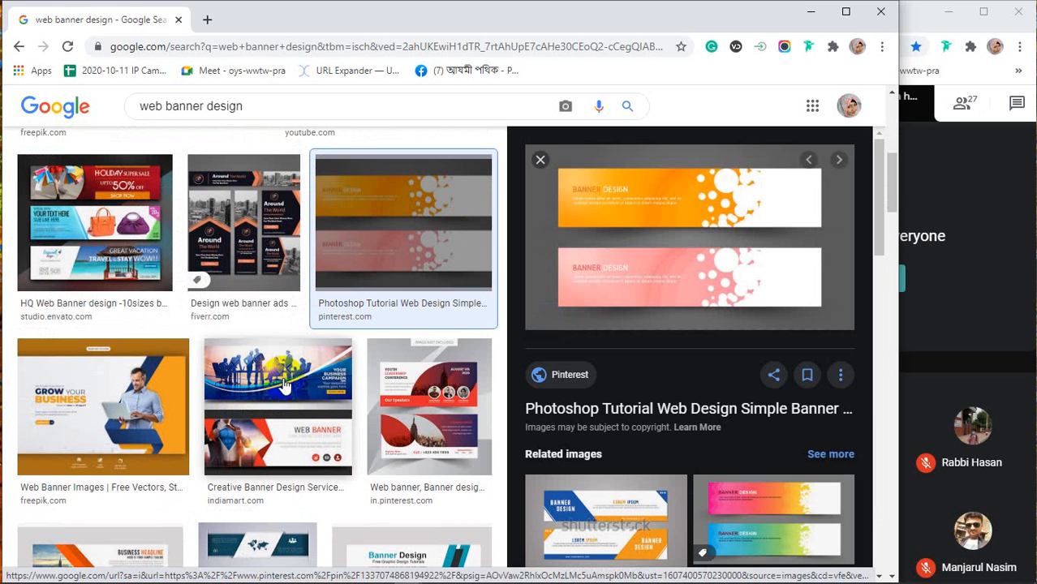
{"action": "left_click", "coordinate": [137, 407]}
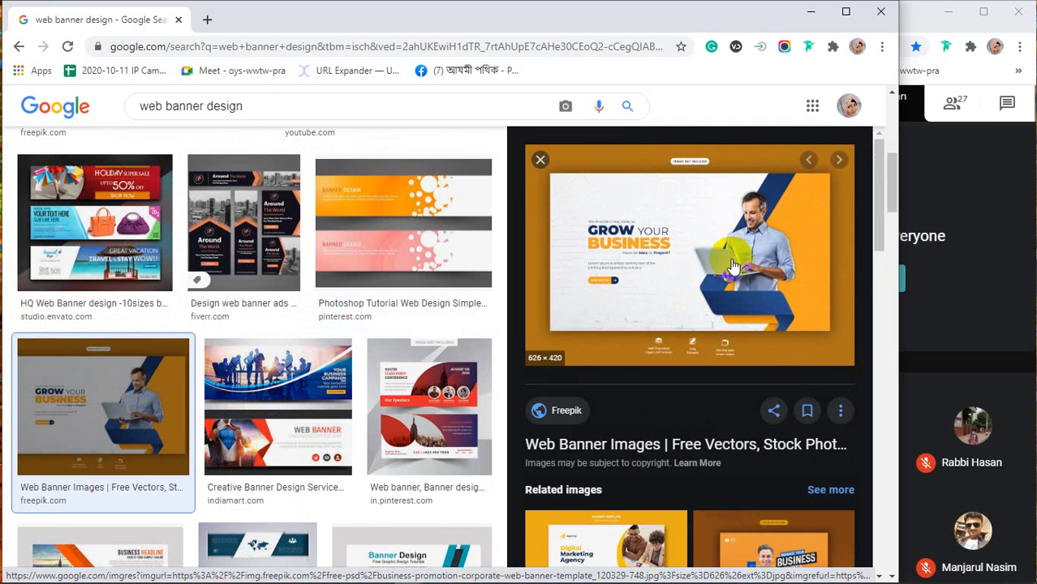
{"action": "scroll", "coordinate": [714, 261], "scroll_direction": "down", "scroll_amount": 2}
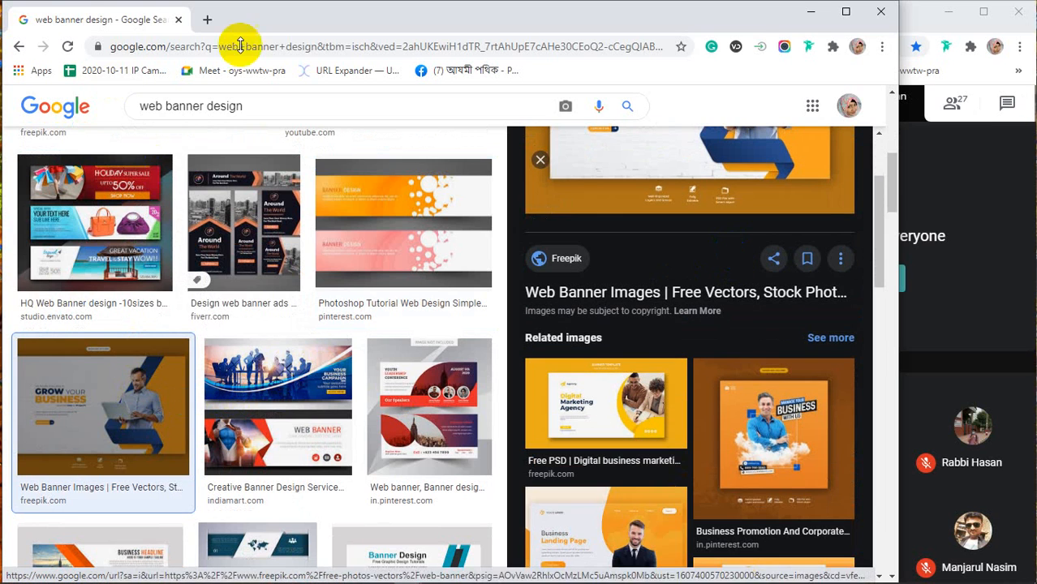
{"action": "left_click", "coordinate": [810, 13]}
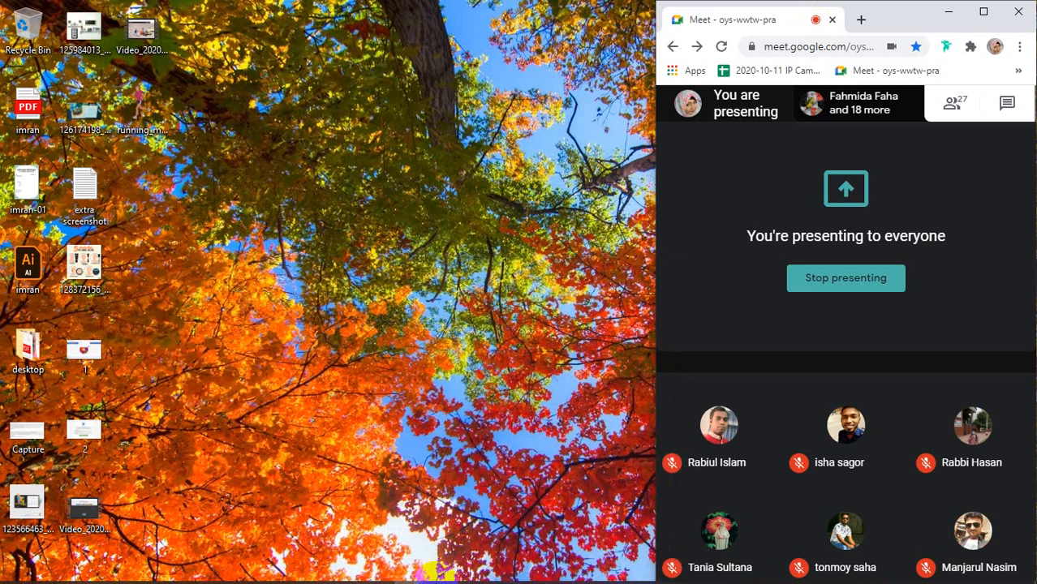
{"action": "mouse_move", "coordinate": [412, 573]}
{"action": "left_click", "coordinate": [365, 544]}
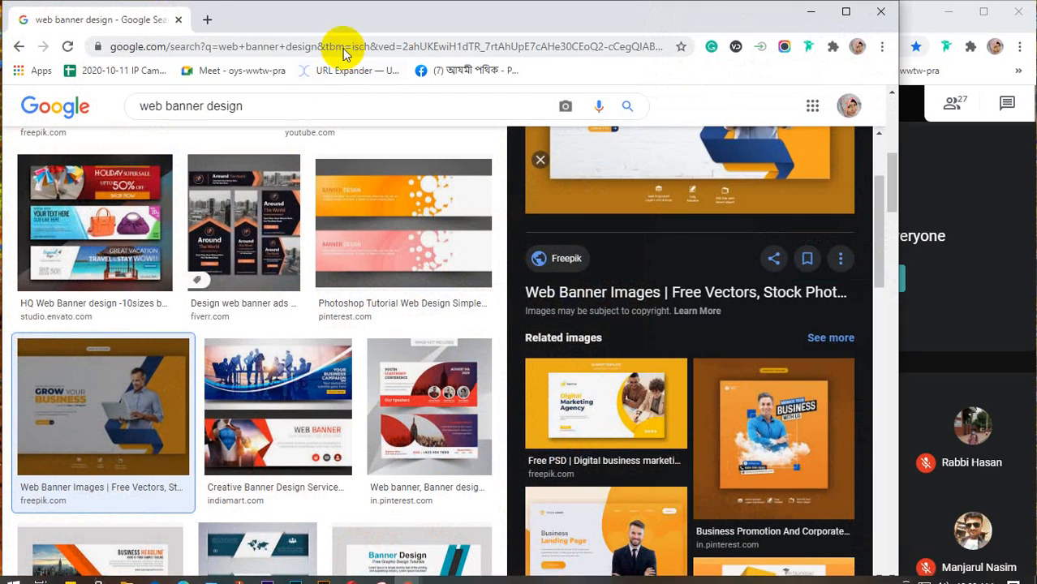
Search Google for "web banner size" in a new browser tab
{"action": "left_click", "coordinate": [201, 19]}
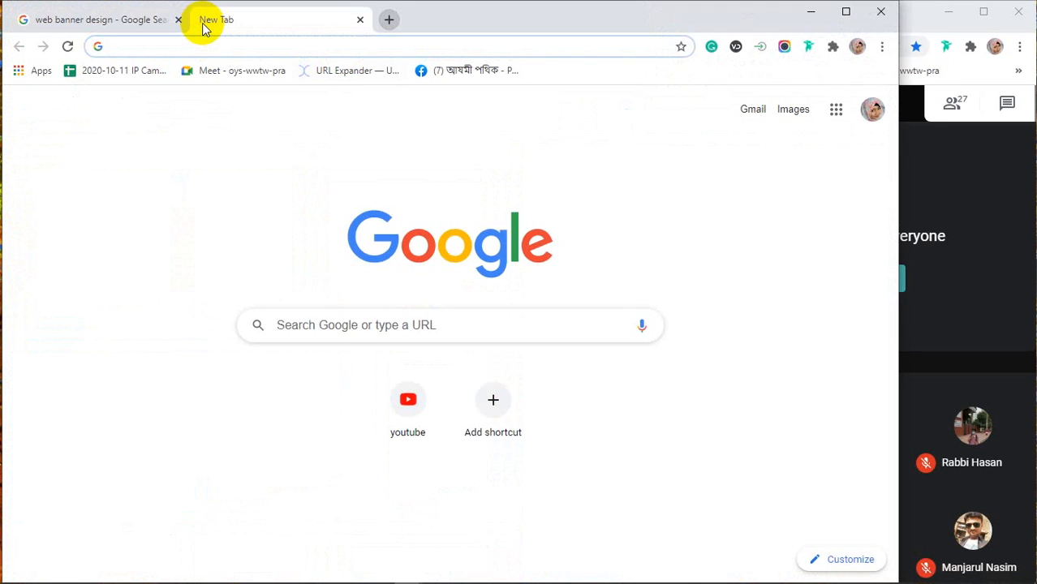
{"action": "type", "text": "web b"}
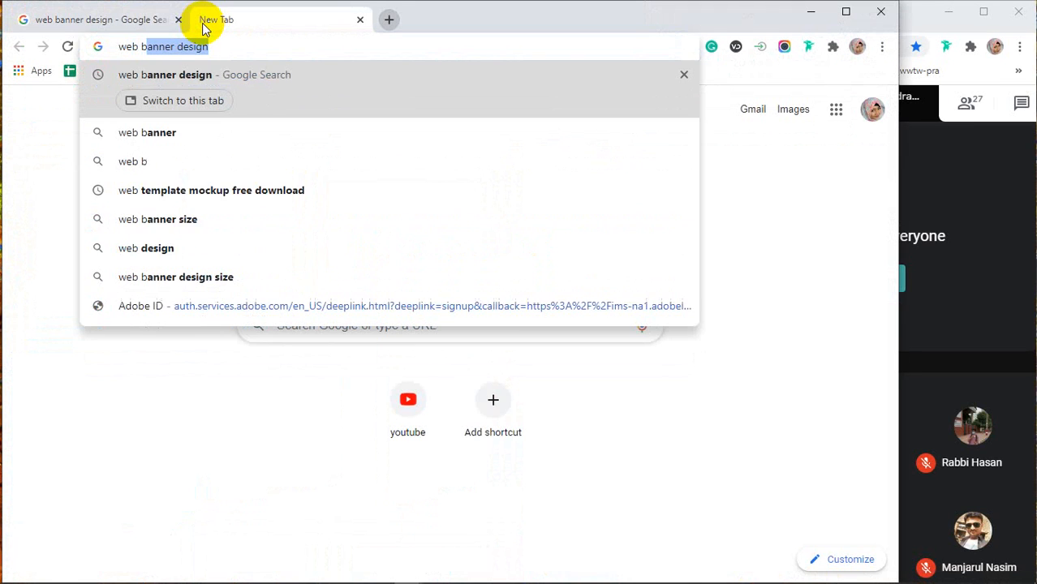
{"action": "type", "text": "anner "}
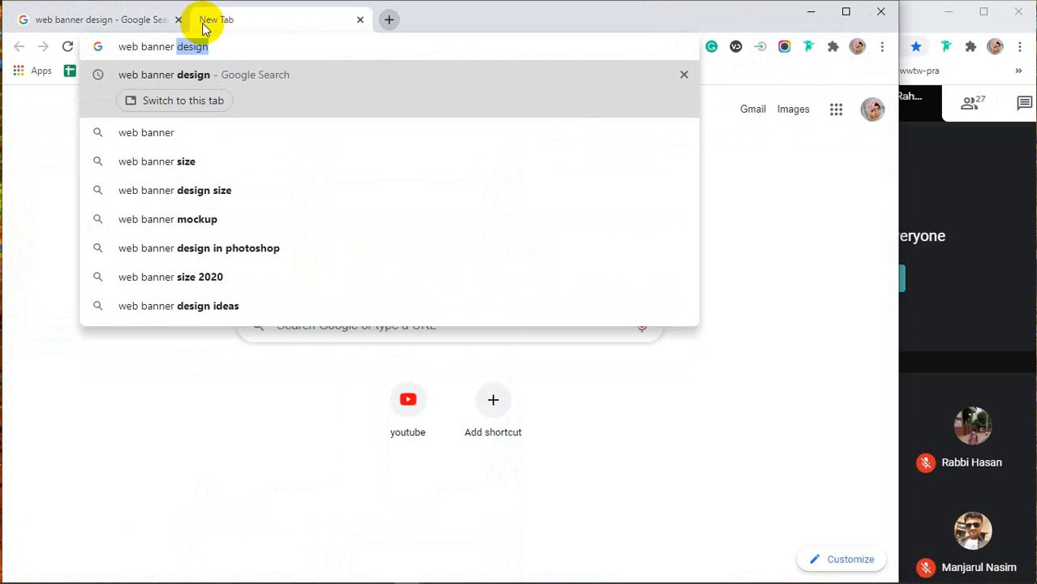
{"action": "type", "text": "si"}
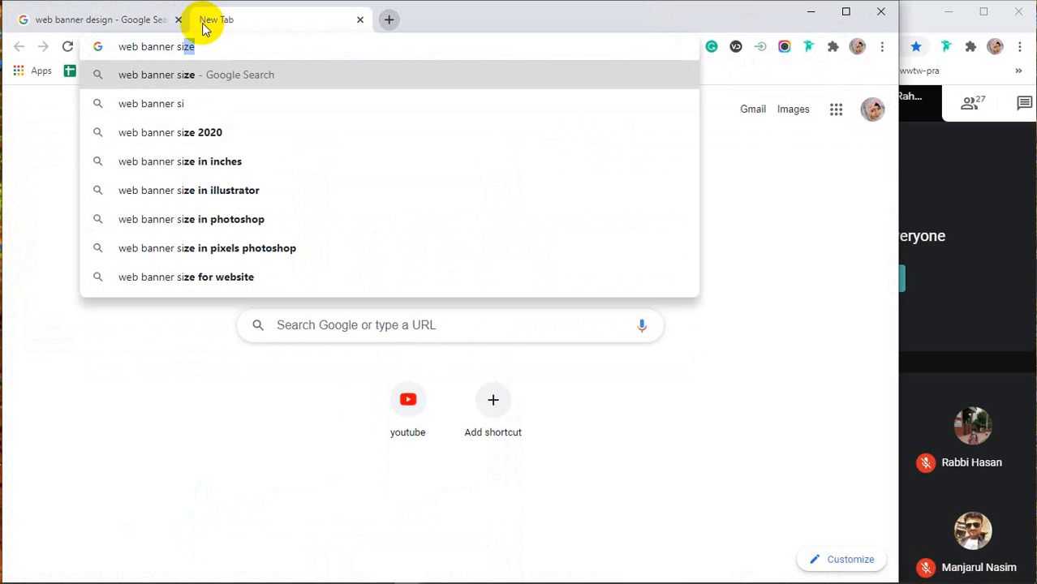
{"action": "key", "text": "Return"}
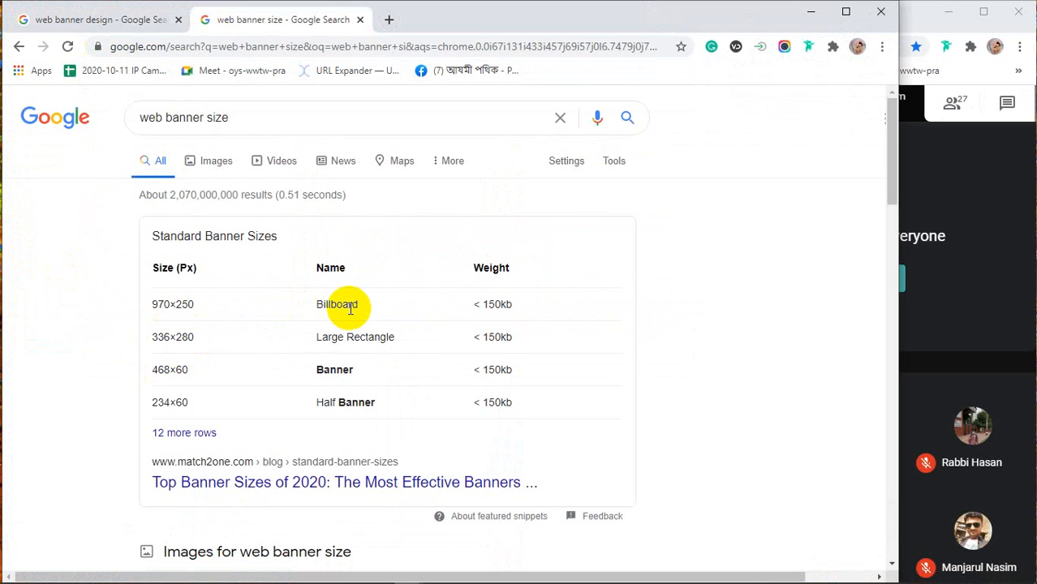
Examine the Large Rectangle, Banner and Half Banner entries in the Standard Banner Sizes table
{"action": "left_click_drag", "start_coordinate": [323, 337], "coordinate": [395, 337]}
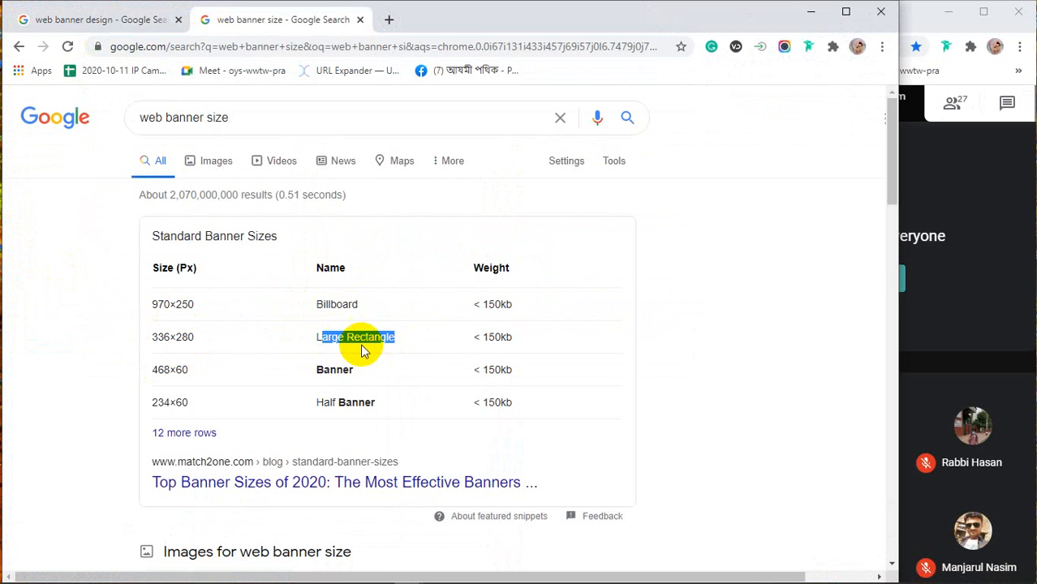
{"action": "left_click_drag", "start_coordinate": [317, 371], "coordinate": [352, 370]}
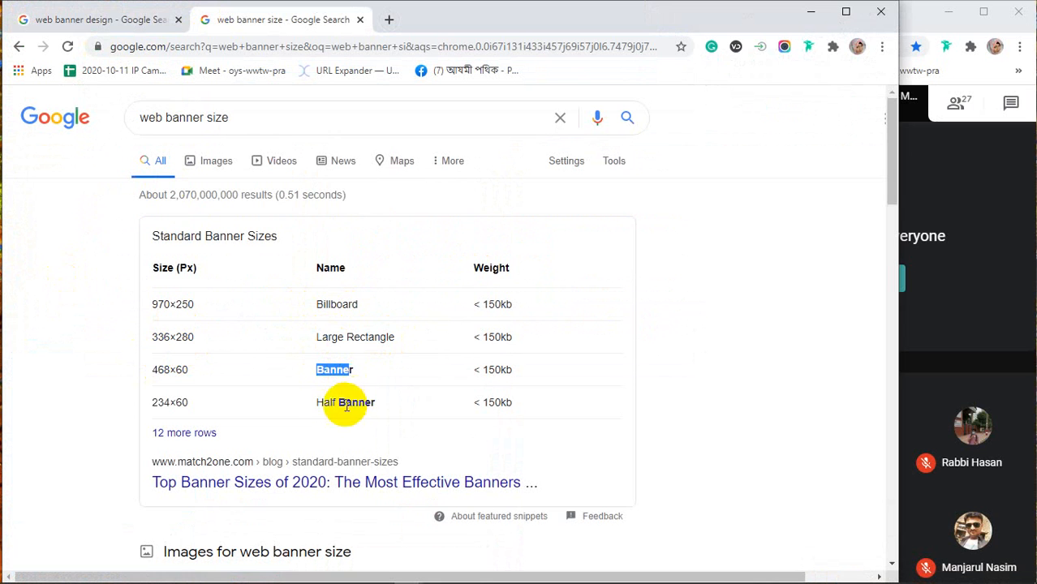
{"action": "left_click_drag", "start_coordinate": [323, 403], "coordinate": [363, 404]}
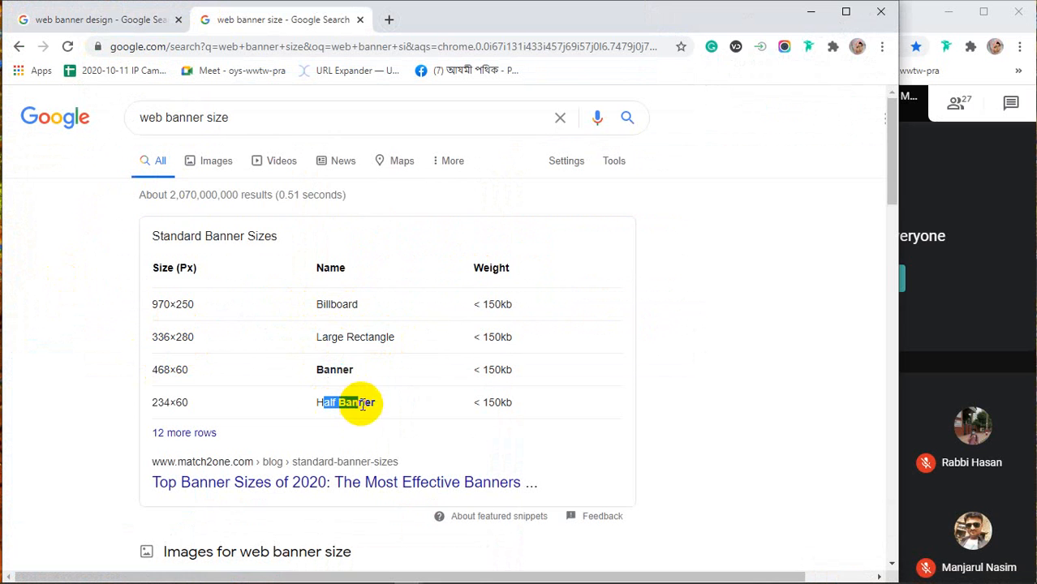
Change the search to the suggested "web banner ads sizes" and show its image results
{"action": "left_click", "coordinate": [165, 118]}
{"action": "type", "text": "ads"}
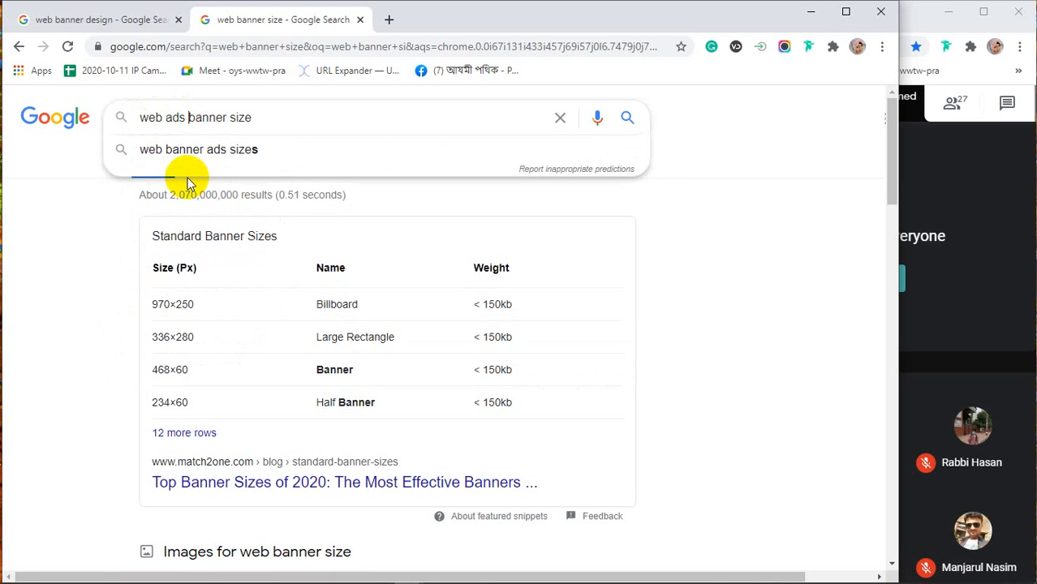
{"action": "left_click", "coordinate": [190, 159]}
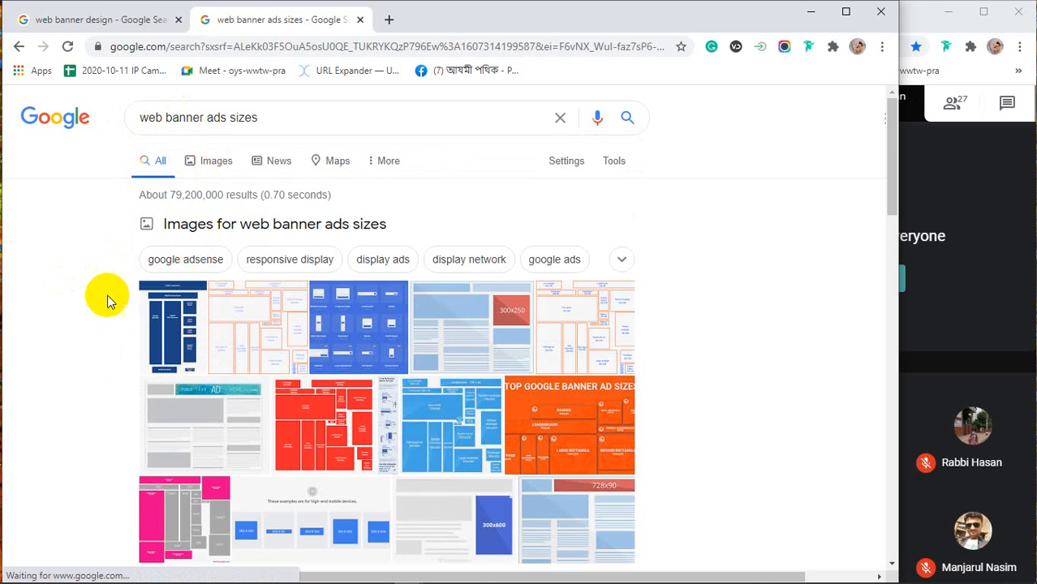
{"action": "left_click", "coordinate": [210, 161]}
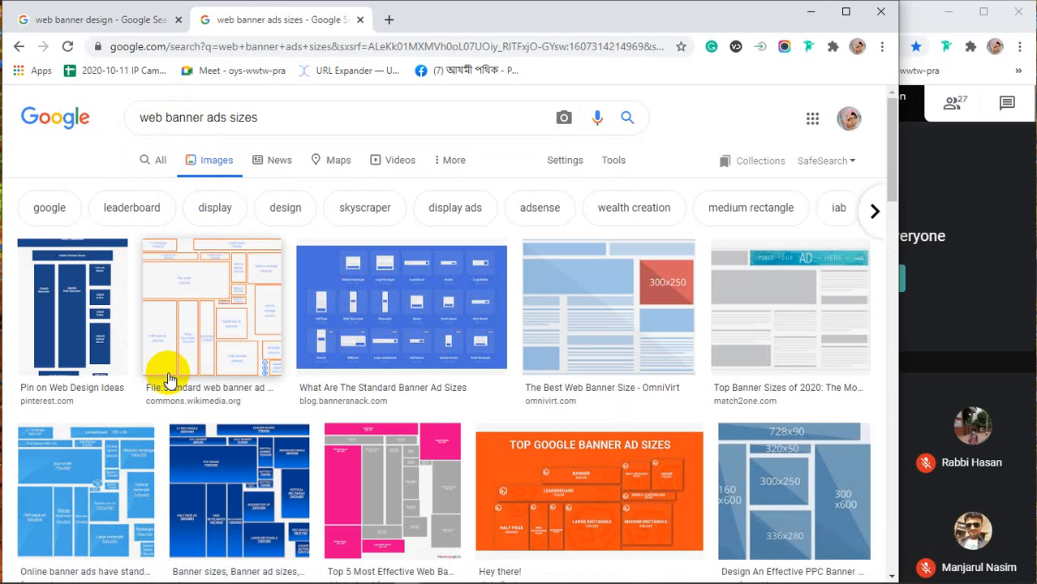
Examine the banner ad size charts, previewing the Wikimedia Commons chart and the two blue Pinterest charts, and look through further results
{"action": "left_click", "coordinate": [197, 315]}
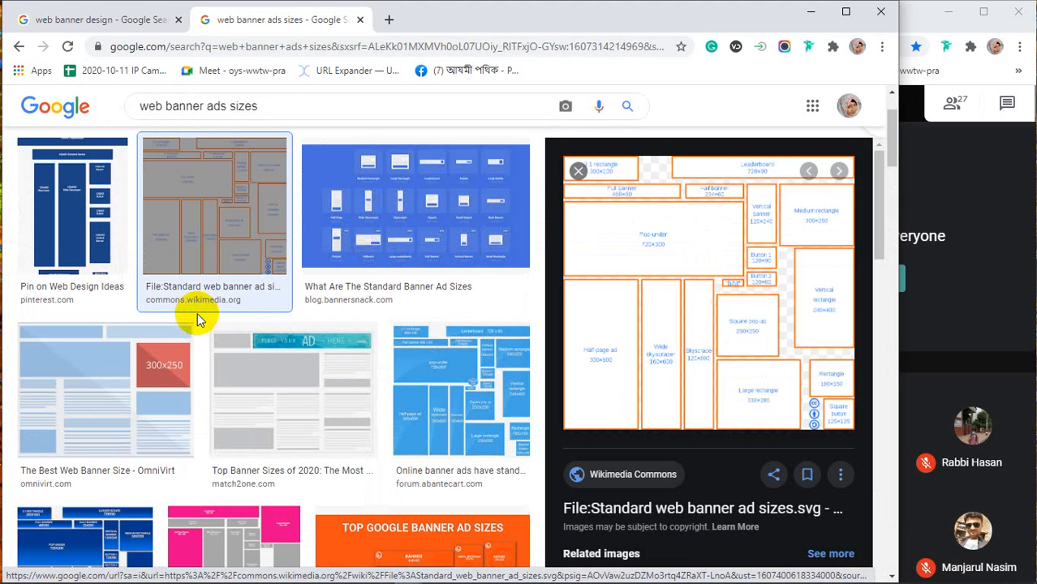
{"action": "left_click", "coordinate": [89, 196]}
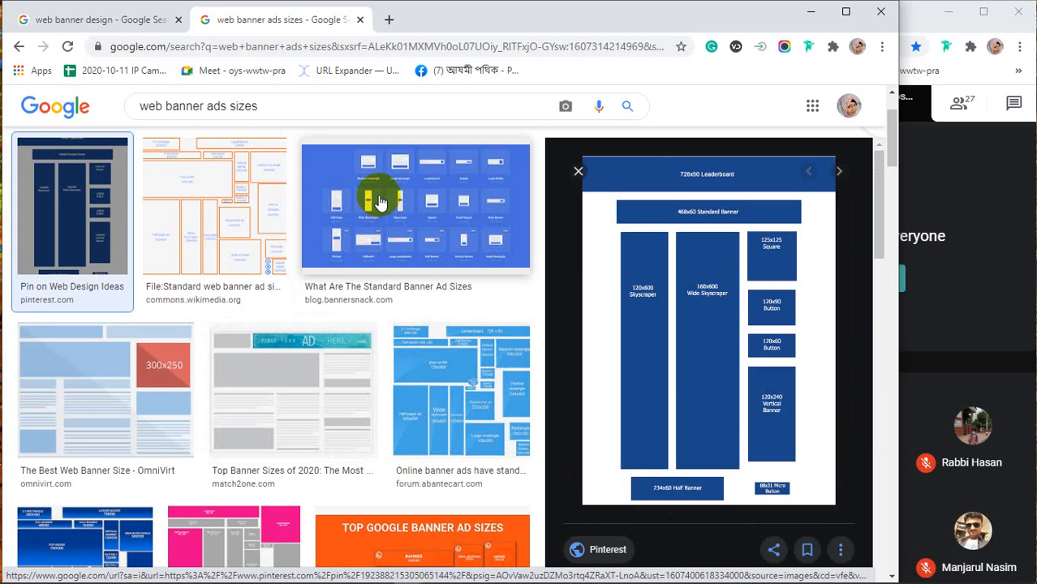
{"action": "scroll", "coordinate": [432, 301], "scroll_direction": "down", "scroll_amount": 3}
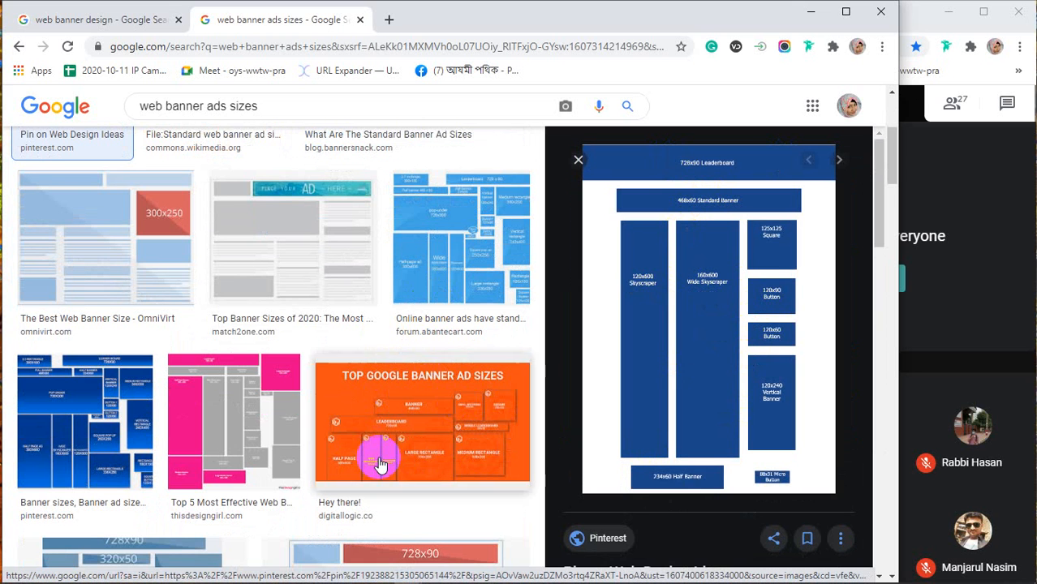
{"action": "left_click", "coordinate": [86, 421]}
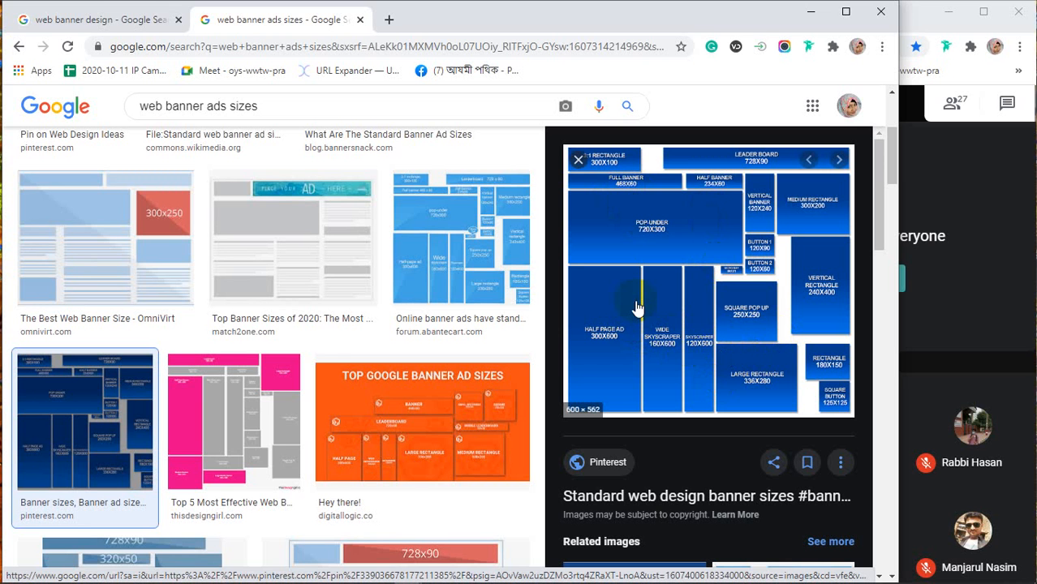
{"action": "scroll", "coordinate": [97, 424], "scroll_direction": "down", "scroll_amount": 2}
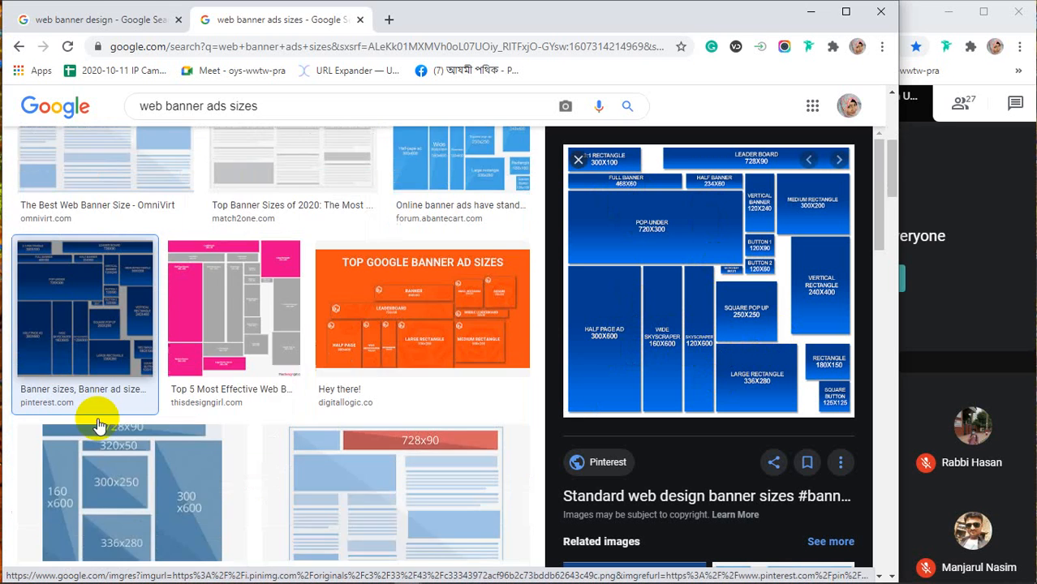
{"action": "scroll", "coordinate": [97, 424], "scroll_direction": "down", "scroll_amount": 3}
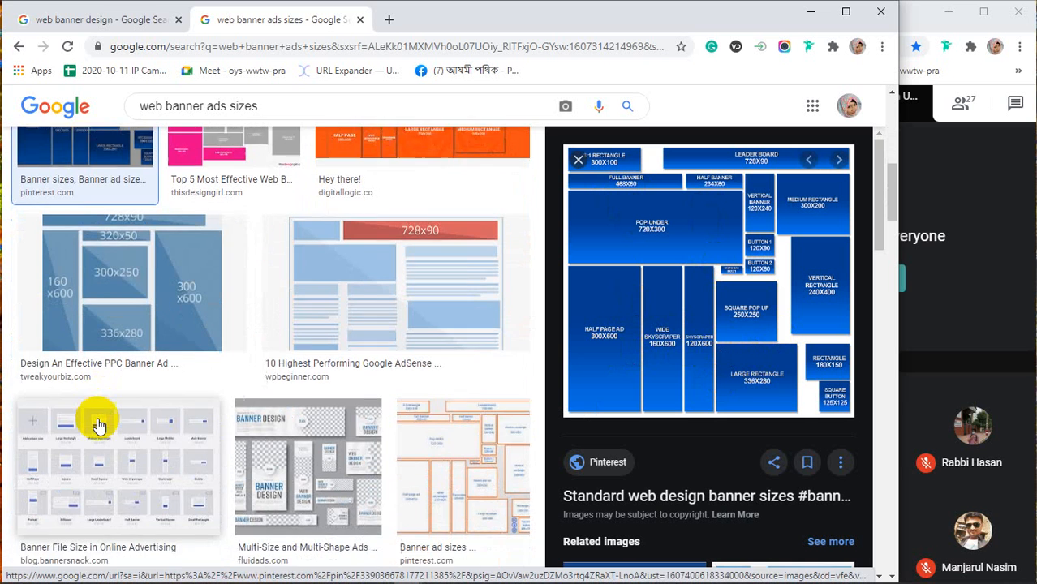
{"action": "scroll", "coordinate": [97, 423], "scroll_direction": "down", "scroll_amount": 5}
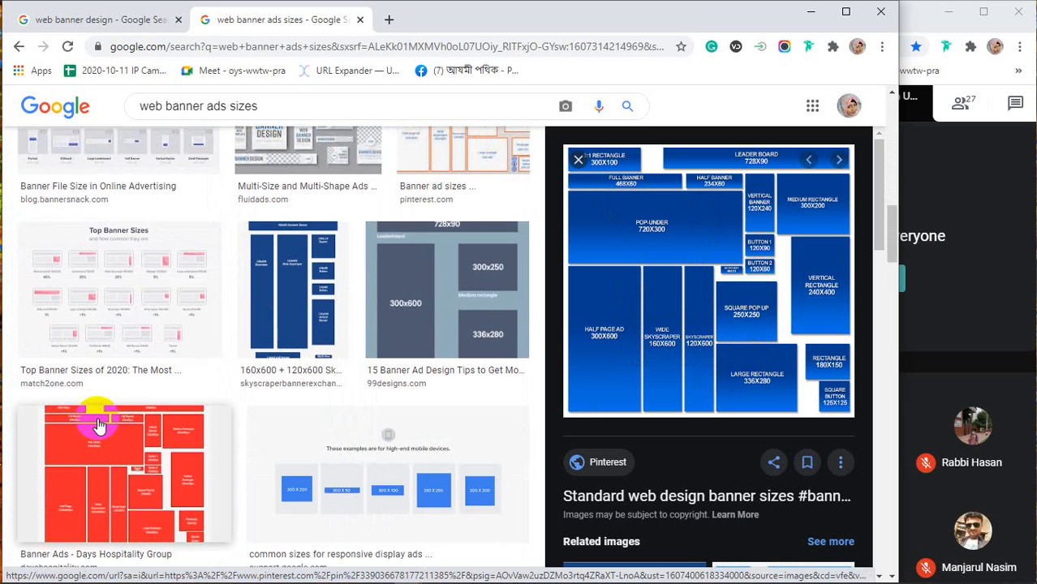
{"action": "scroll", "coordinate": [97, 424], "scroll_direction": "down", "scroll_amount": 1}
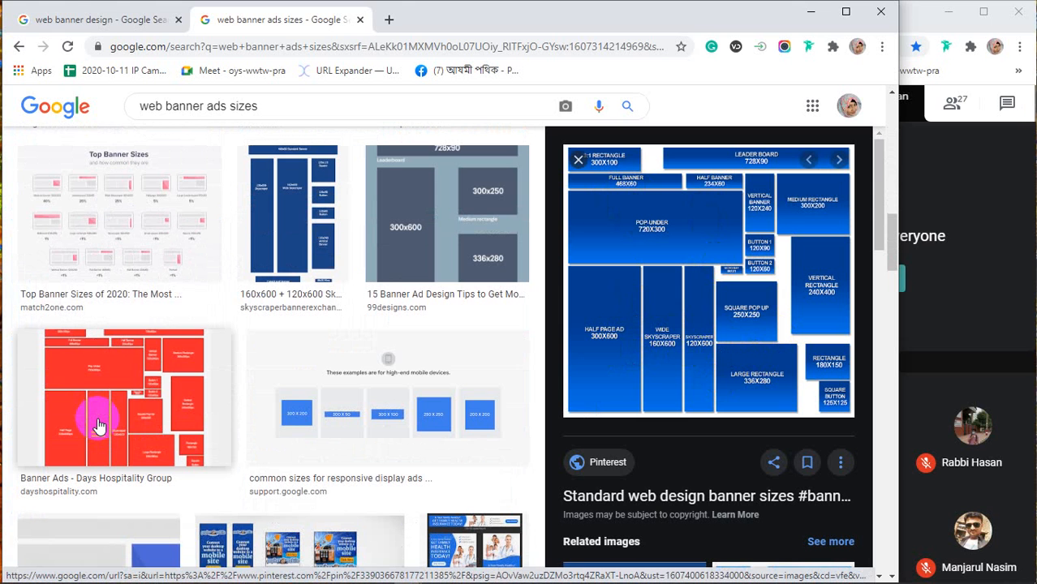
Switch to Photoshop and close the class 28 document without saving its changes
{"action": "left_click", "coordinate": [808, 10]}
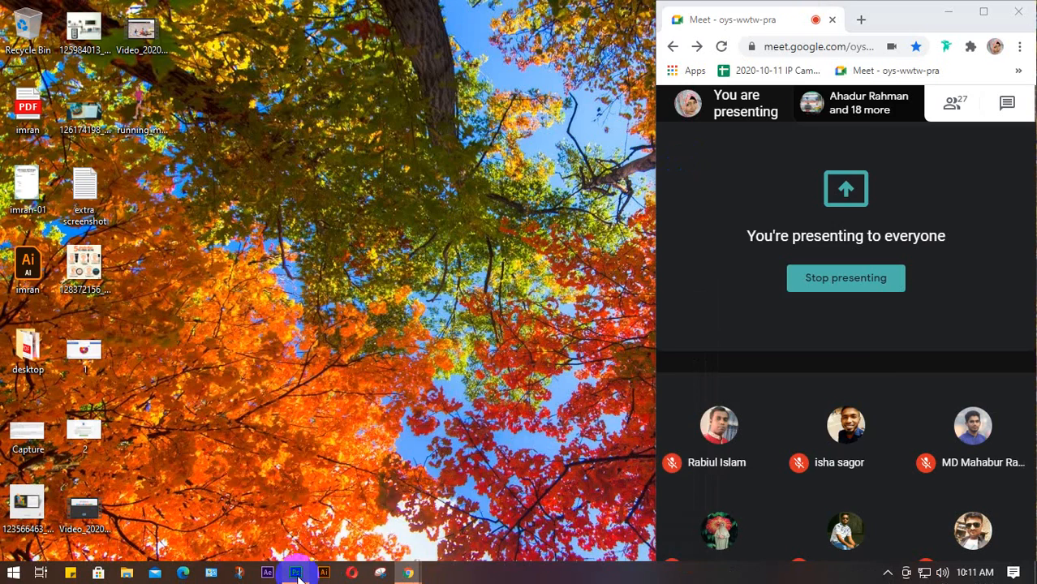
{"action": "left_click", "coordinate": [295, 572]}
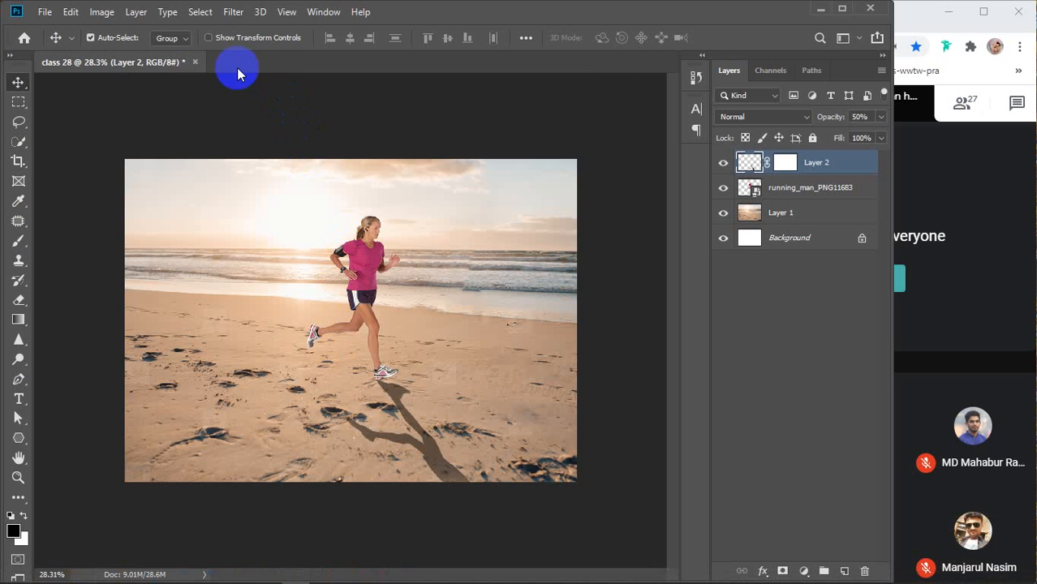
{"action": "left_click", "coordinate": [195, 61]}
{"action": "left_click", "coordinate": [456, 234]}
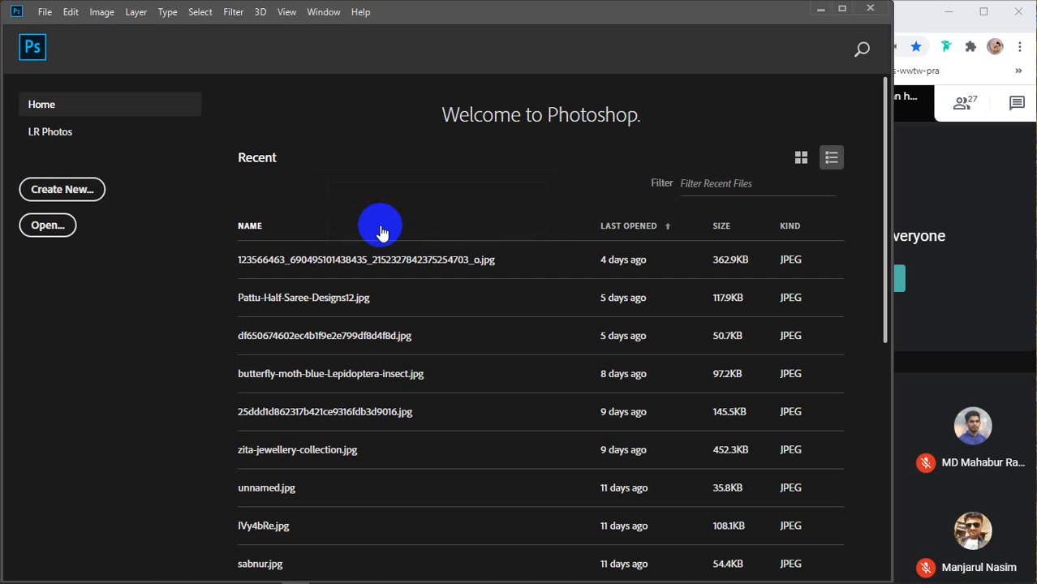
Start setting up a new document and name it "web ad"
{"action": "left_click", "coordinate": [91, 190]}
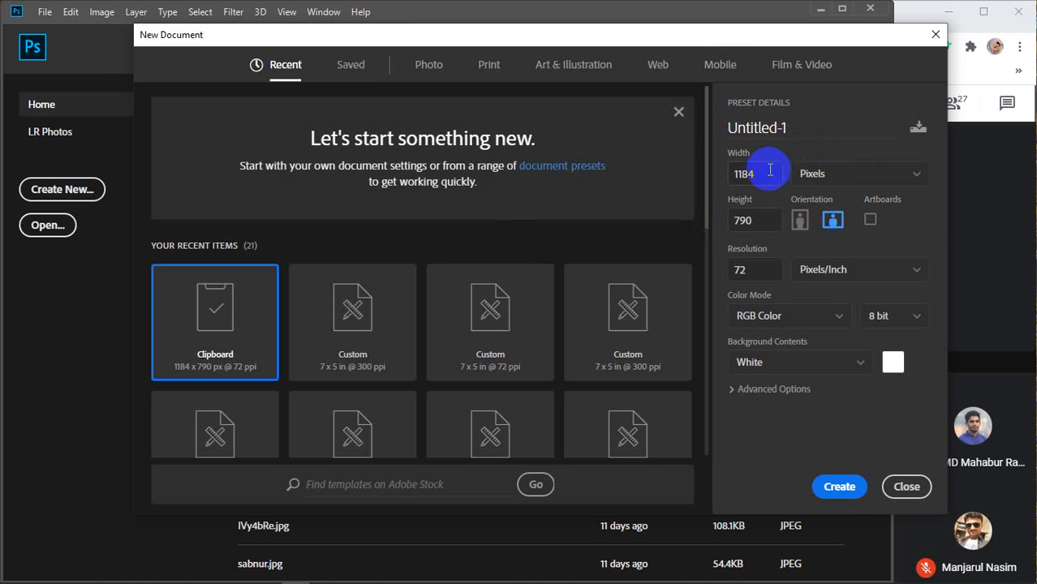
{"action": "left_click_drag", "start_coordinate": [798, 132], "coordinate": [678, 132]}
{"action": "type", "text": "we ad"}
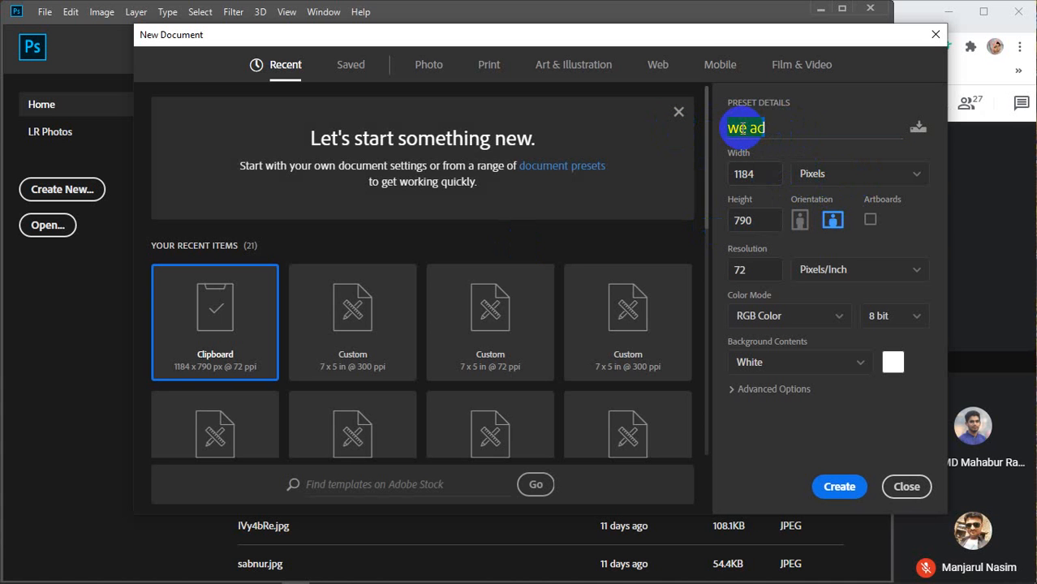
{"action": "triple_click", "coordinate": [744, 125]}
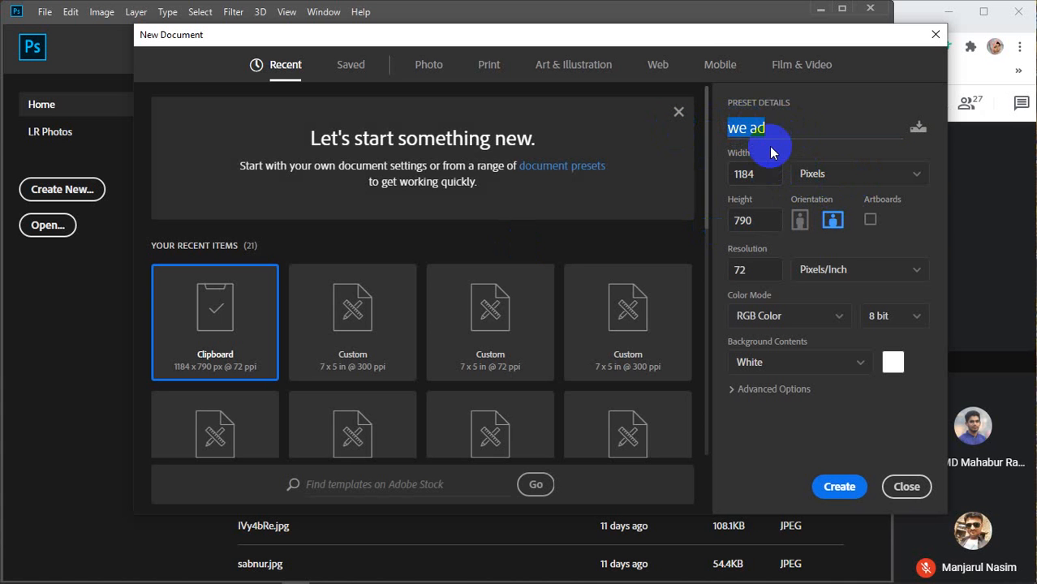
{"action": "left_click", "coordinate": [745, 129]}
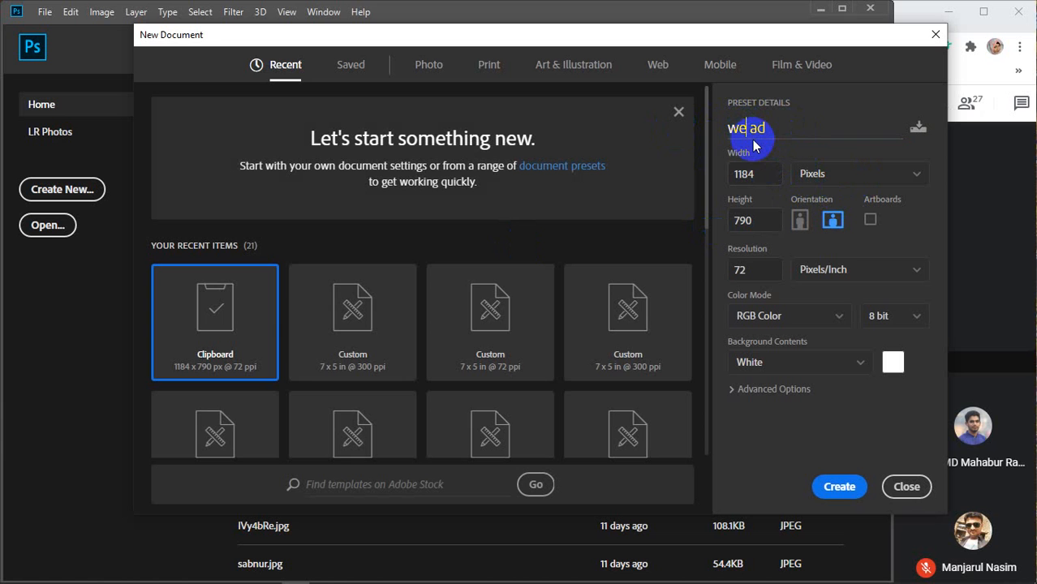
{"action": "type", "text": "b"}
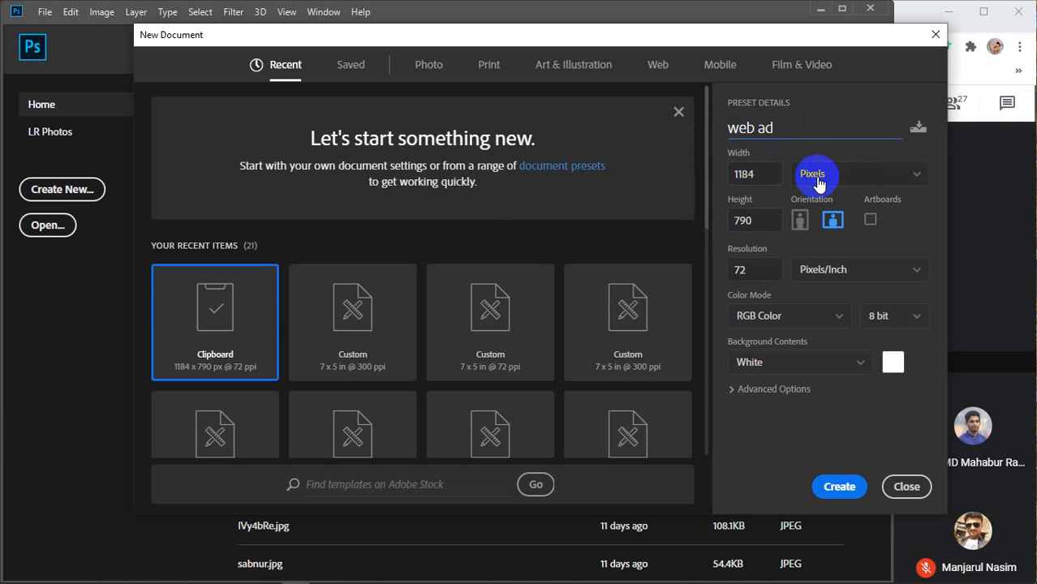
Set the new document's resolution to 300 pixels/inch and width to 1200 pixels, keep the height at 790 pixels, and create it
{"action": "left_click_drag", "start_coordinate": [770, 264], "coordinate": [688, 275]}
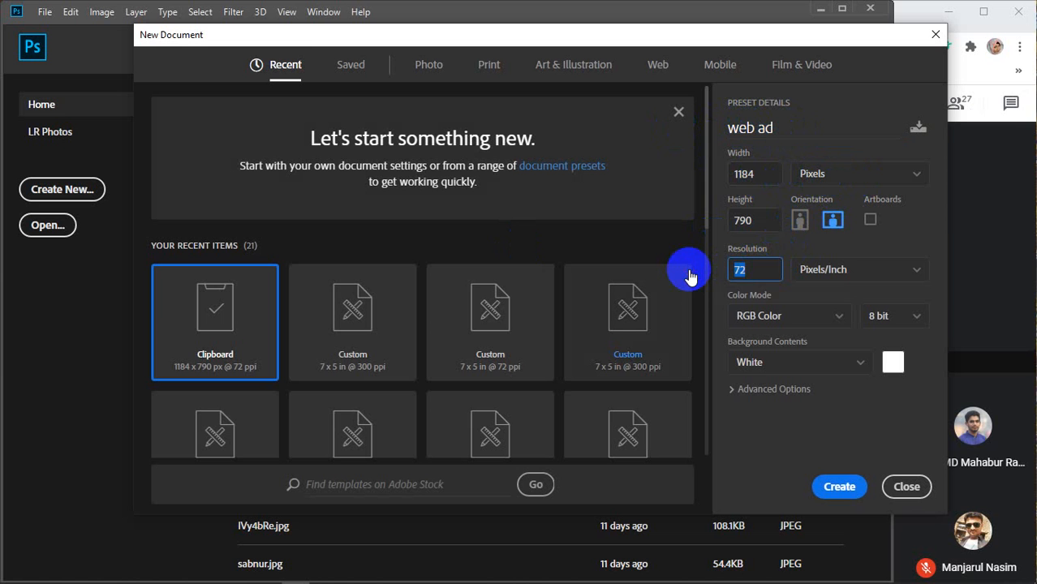
{"action": "type", "text": "300"}
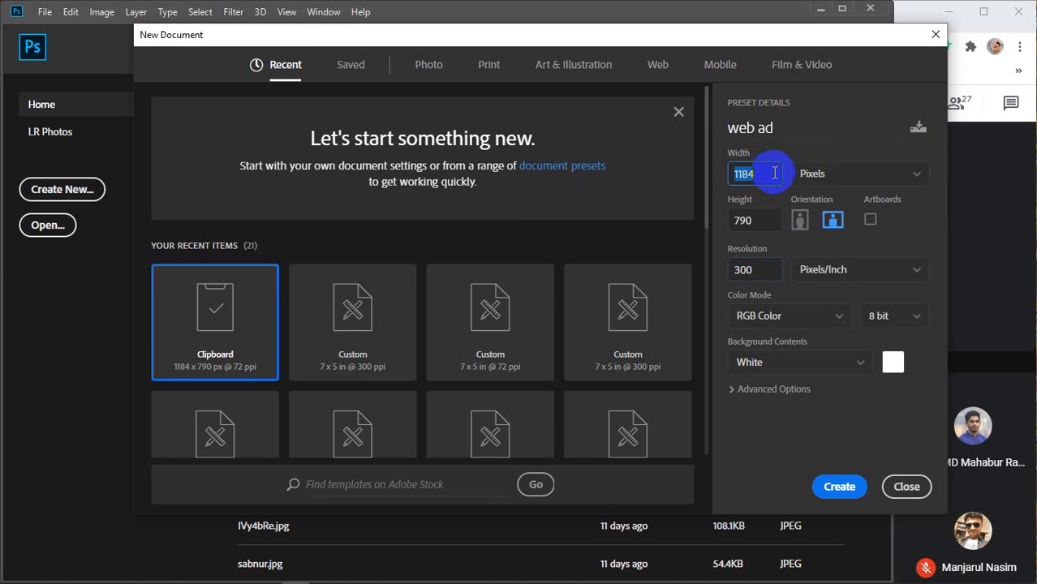
{"action": "left_click_drag", "start_coordinate": [767, 174], "coordinate": [716, 172]}
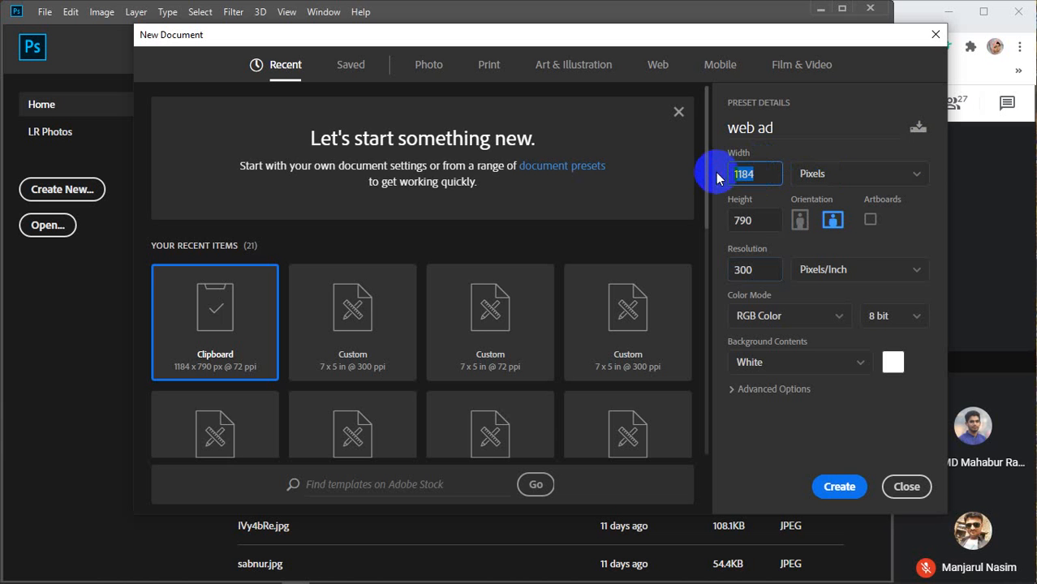
{"action": "type", "text": "1200"}
{"action": "left_click_drag", "start_coordinate": [763, 221], "coordinate": [730, 225]}
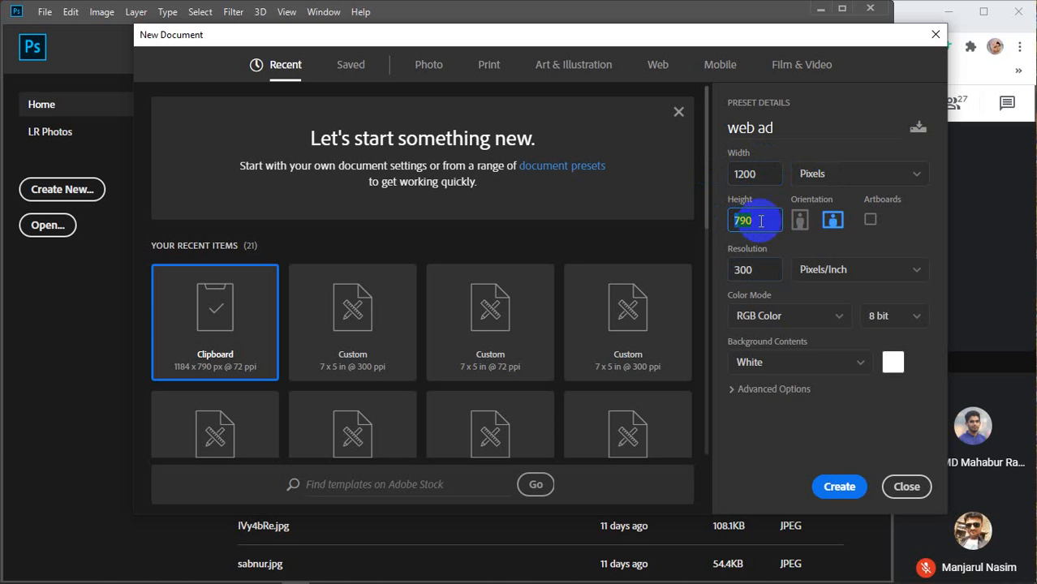
{"action": "left_click", "coordinate": [842, 486]}
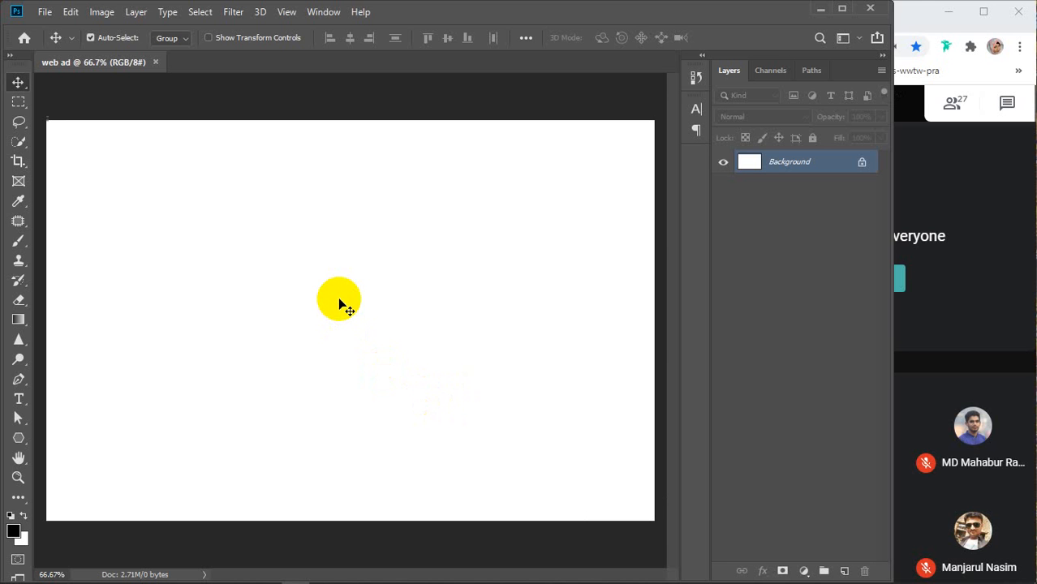
{"action": "scroll", "coordinate": [340, 305], "scroll_direction": "down", "scroll_amount": 2}
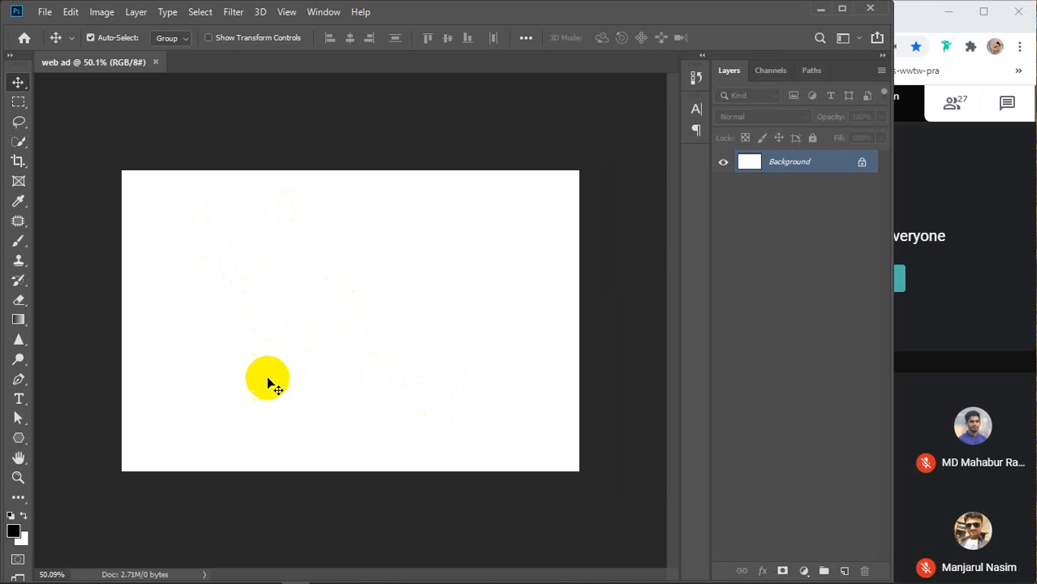
Draw an unfilled rectangle with a 20 px stroke over the whole canvas, about 1199 by 789 px, and dismiss its shape properties
{"action": "left_click_drag", "start_coordinate": [33, 444], "coordinate": [78, 435]}
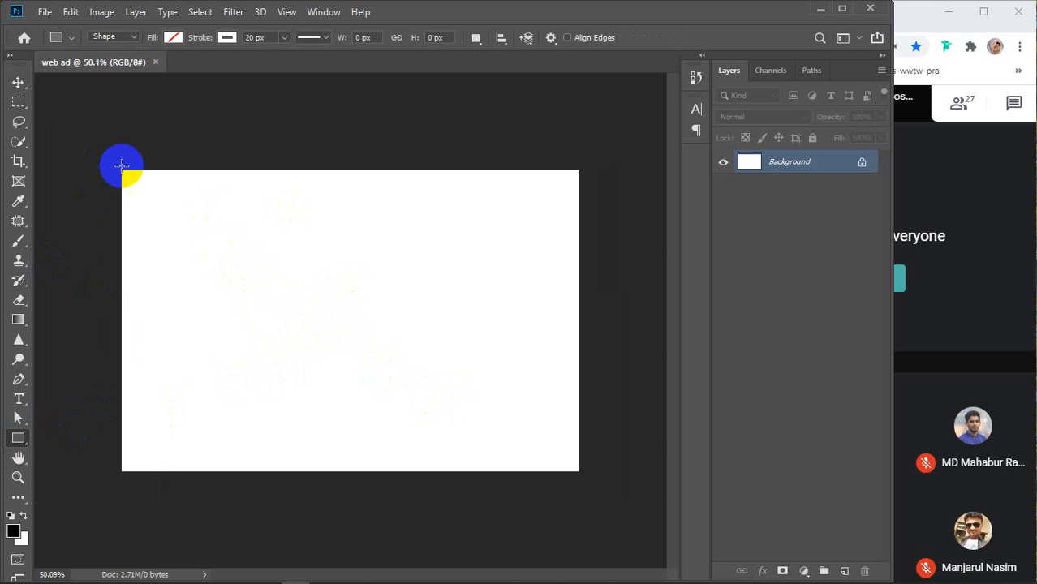
{"action": "left_click_drag", "start_coordinate": [122, 171], "coordinate": [575, 461]}
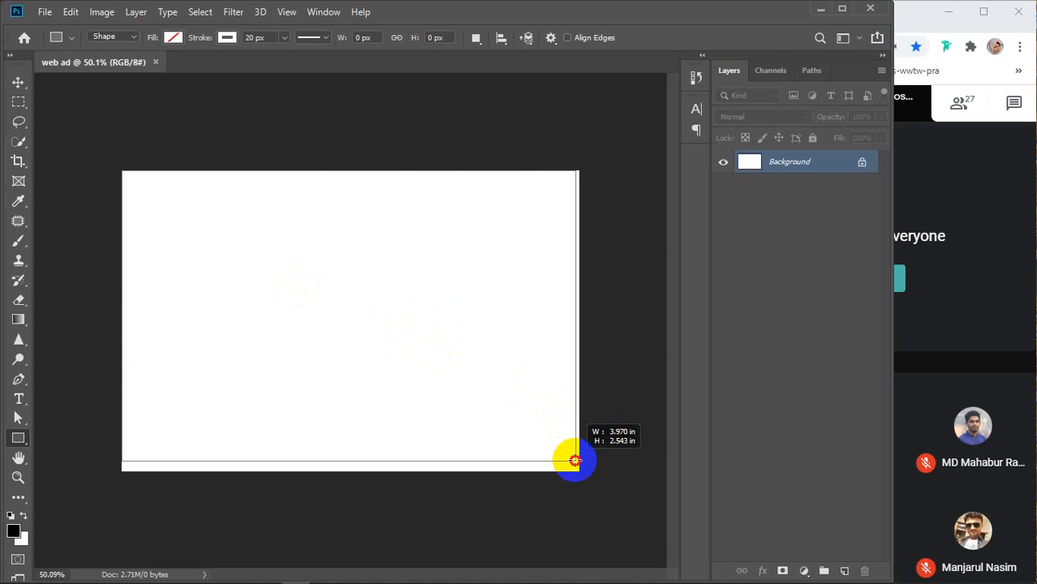
{"action": "left_click_drag", "start_coordinate": [575, 461], "coordinate": [578, 470]}
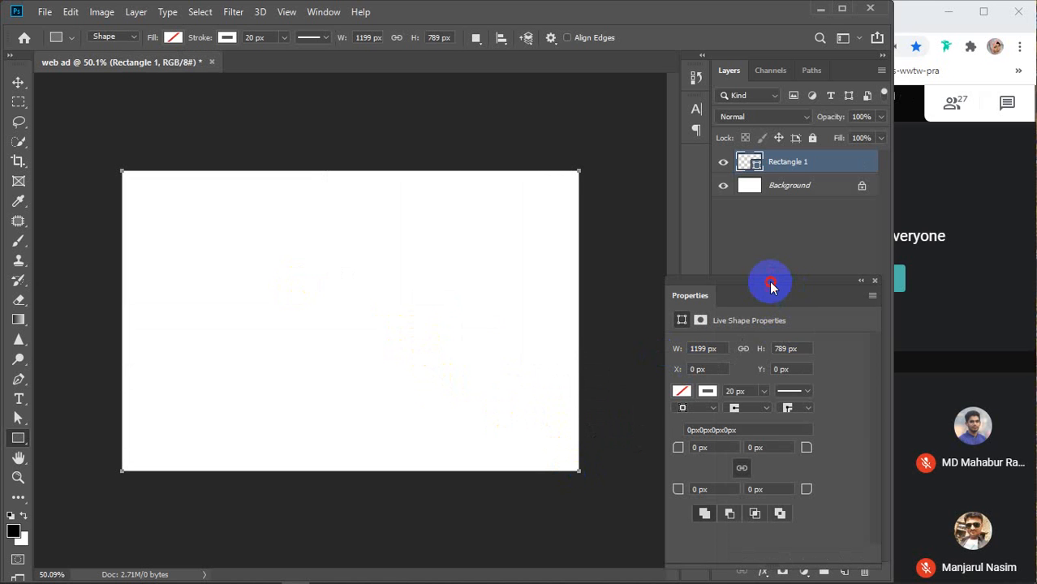
{"action": "left_click_drag", "start_coordinate": [770, 285], "coordinate": [793, 253]}
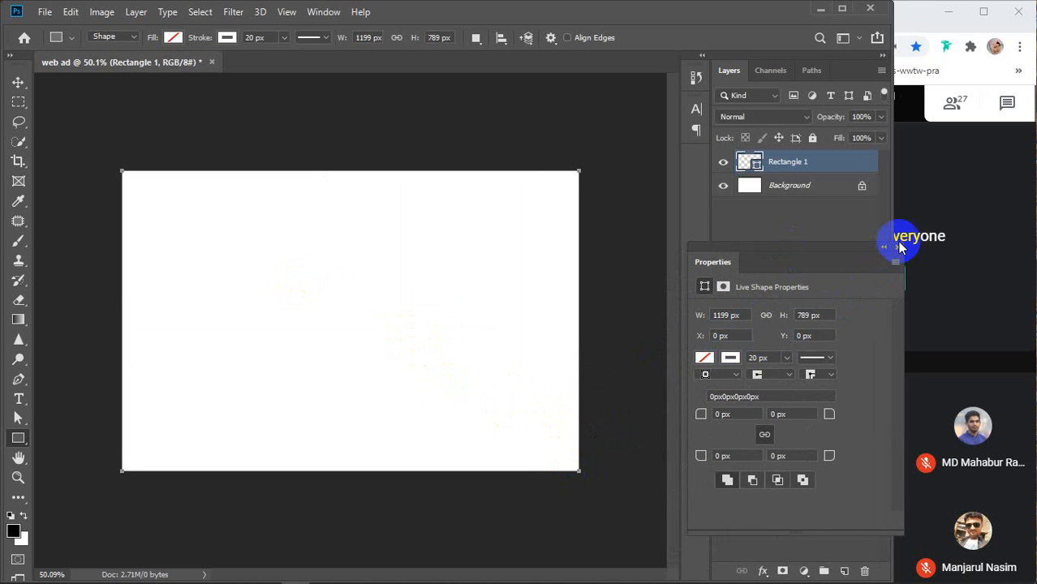
{"action": "left_click", "coordinate": [898, 247]}
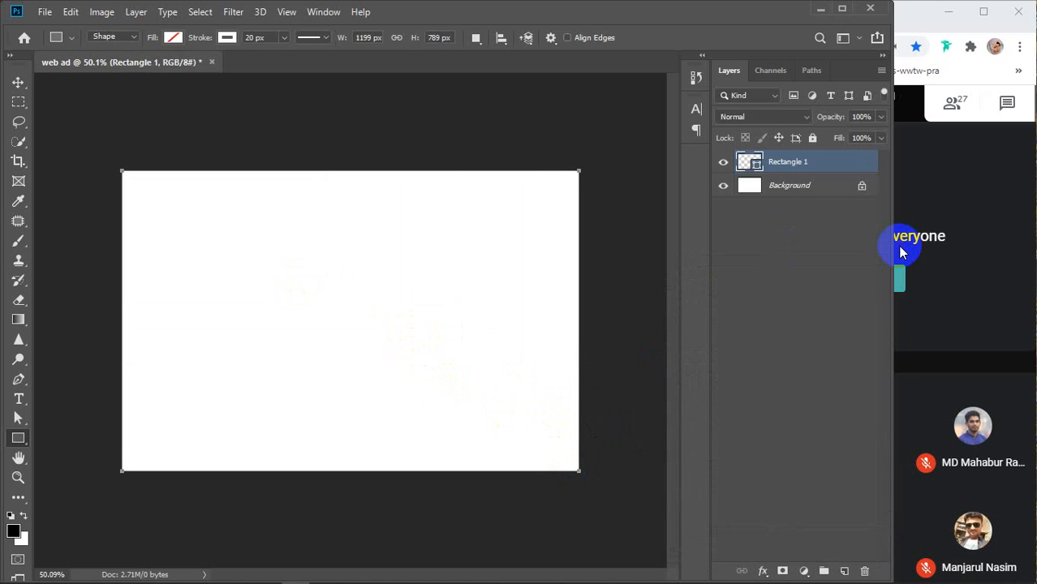
Deselect the rectangle and set the Rectangle tool to no stroke and a linear black-to-white gradient fill
{"action": "left_click", "coordinate": [18, 82]}
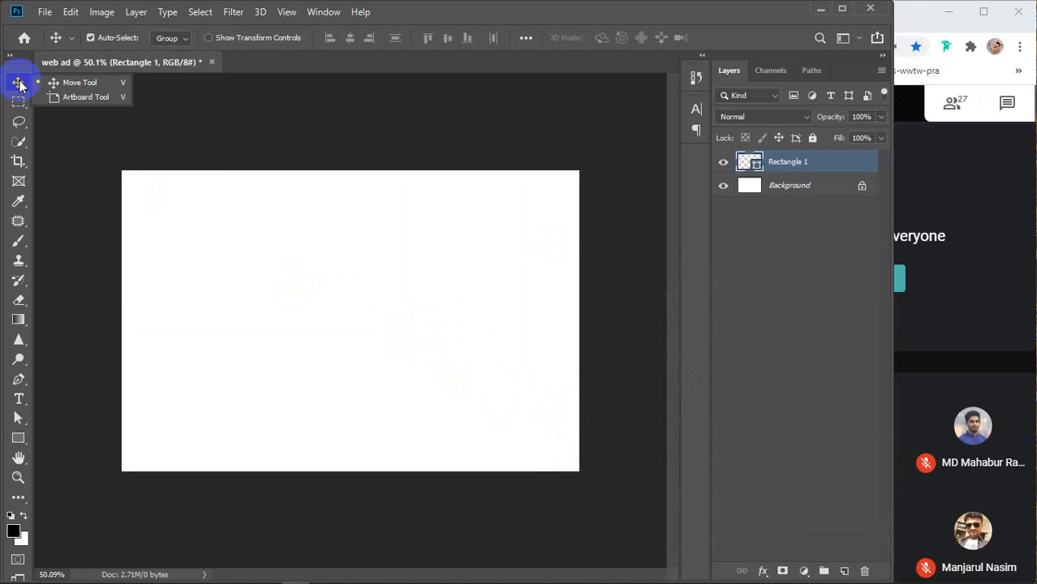
{"action": "left_click", "coordinate": [293, 305]}
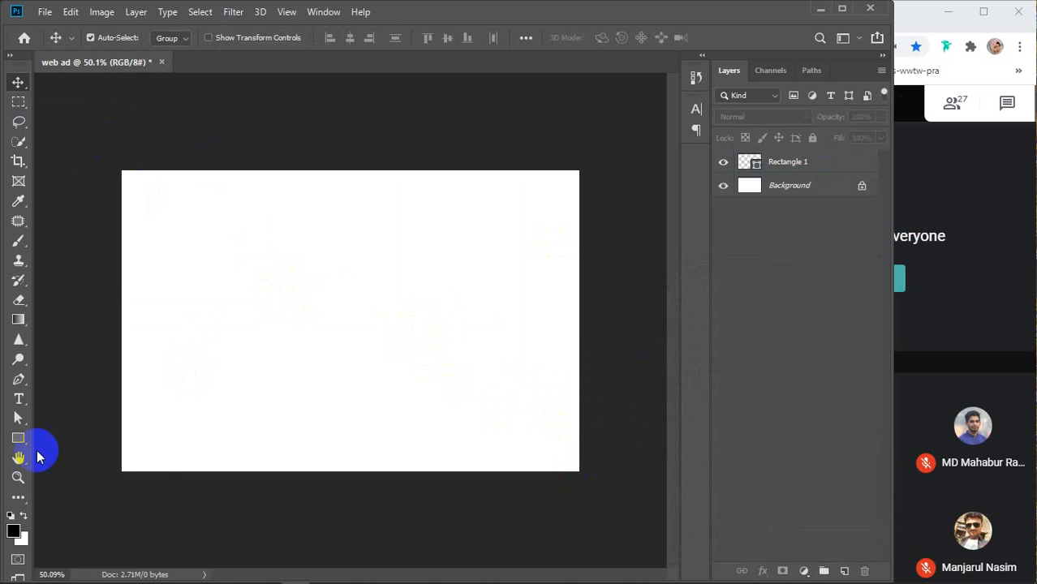
{"action": "left_click", "coordinate": [18, 439]}
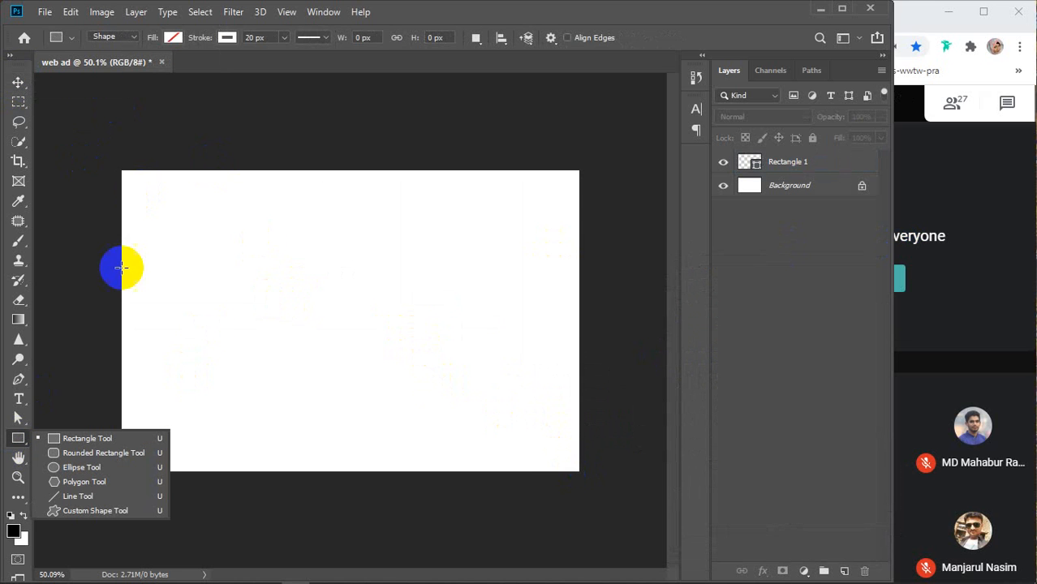
{"action": "left_click", "coordinate": [172, 38]}
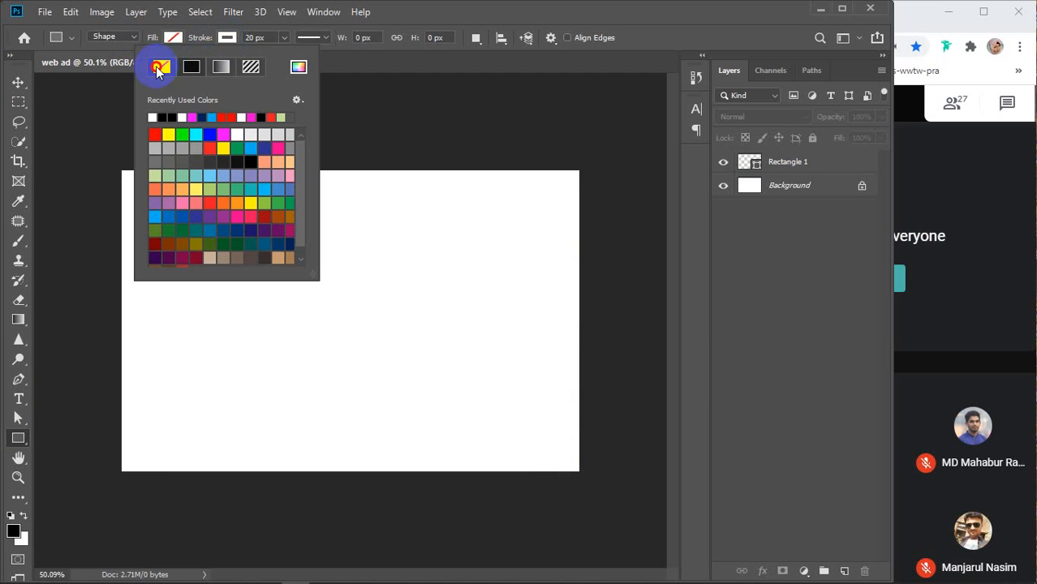
{"action": "left_click", "coordinate": [161, 67]}
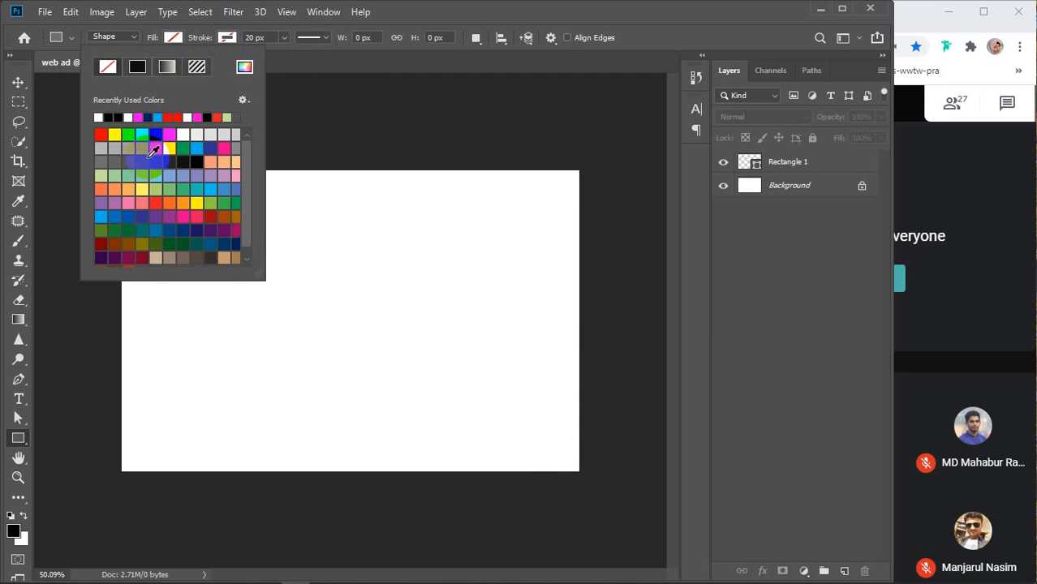
{"action": "left_click", "coordinate": [166, 68]}
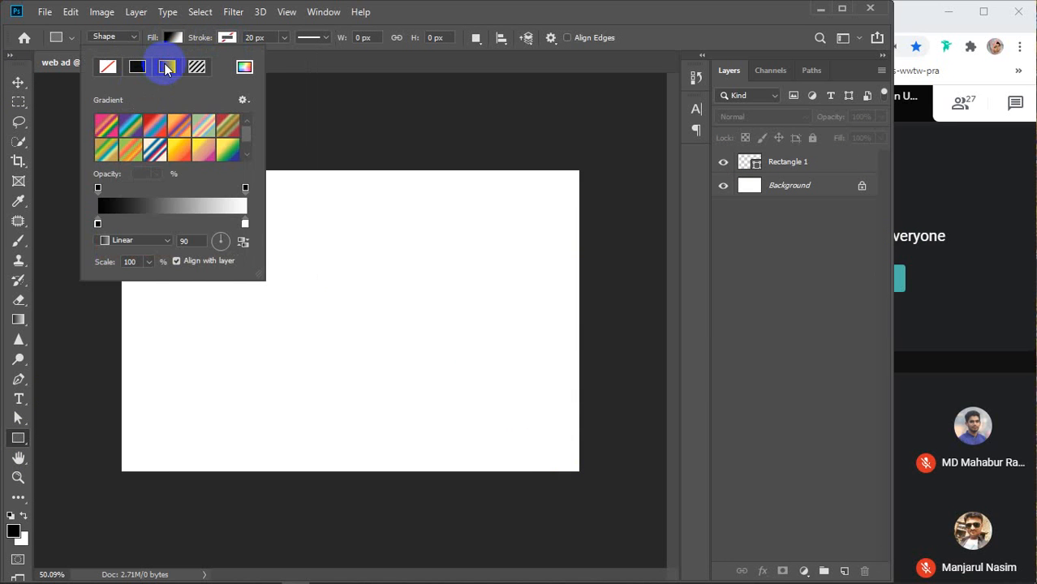
{"action": "left_click", "coordinate": [165, 206]}
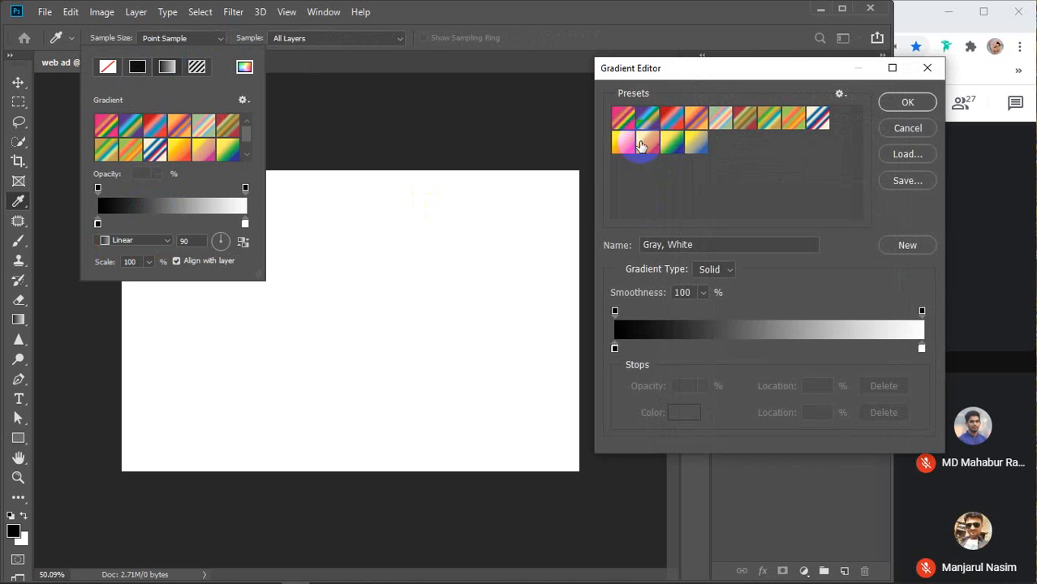
{"action": "left_click", "coordinate": [621, 145]}
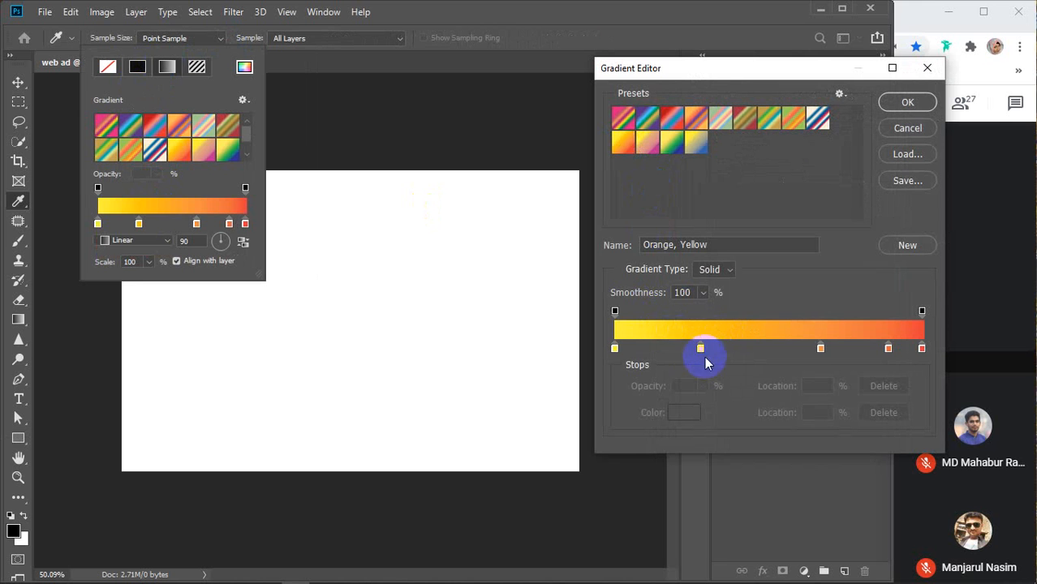
{"action": "left_click_drag", "start_coordinate": [700, 349], "coordinate": [752, 382]}
{"action": "left_click_drag", "start_coordinate": [820, 349], "coordinate": [816, 392]}
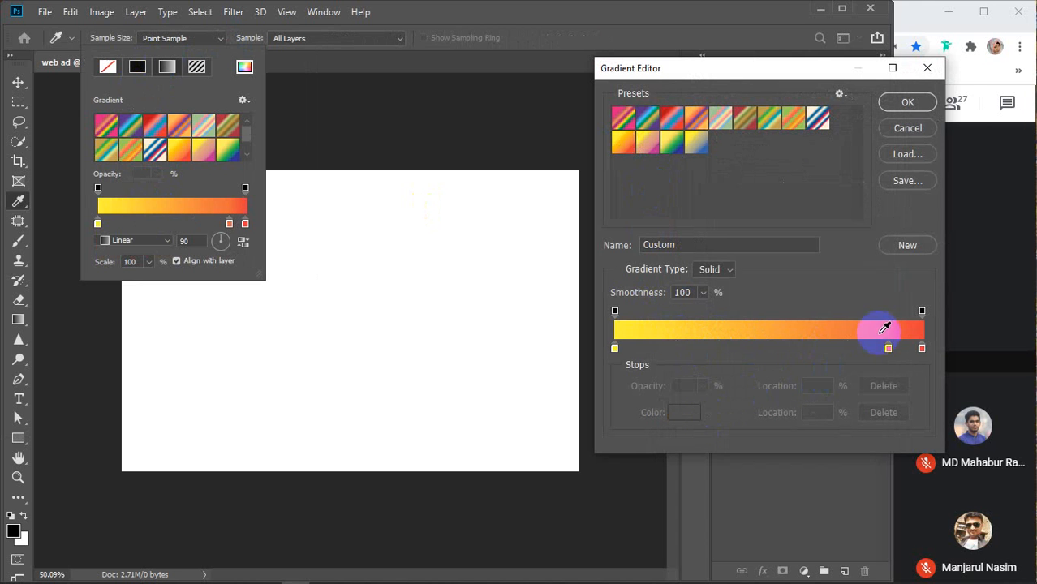
{"action": "left_click_drag", "start_coordinate": [890, 350], "coordinate": [706, 382]}
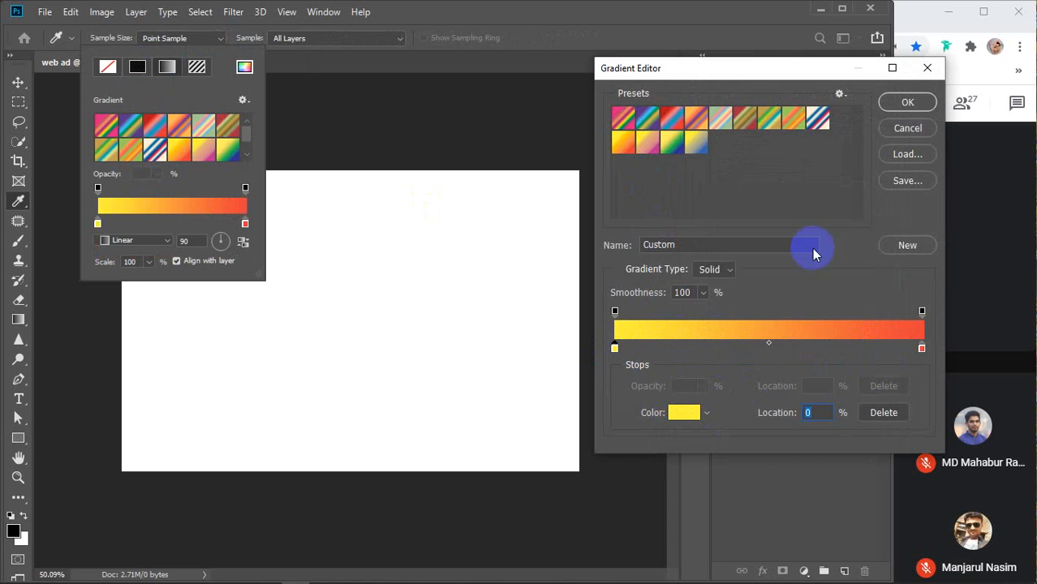
{"action": "left_click", "coordinate": [906, 129]}
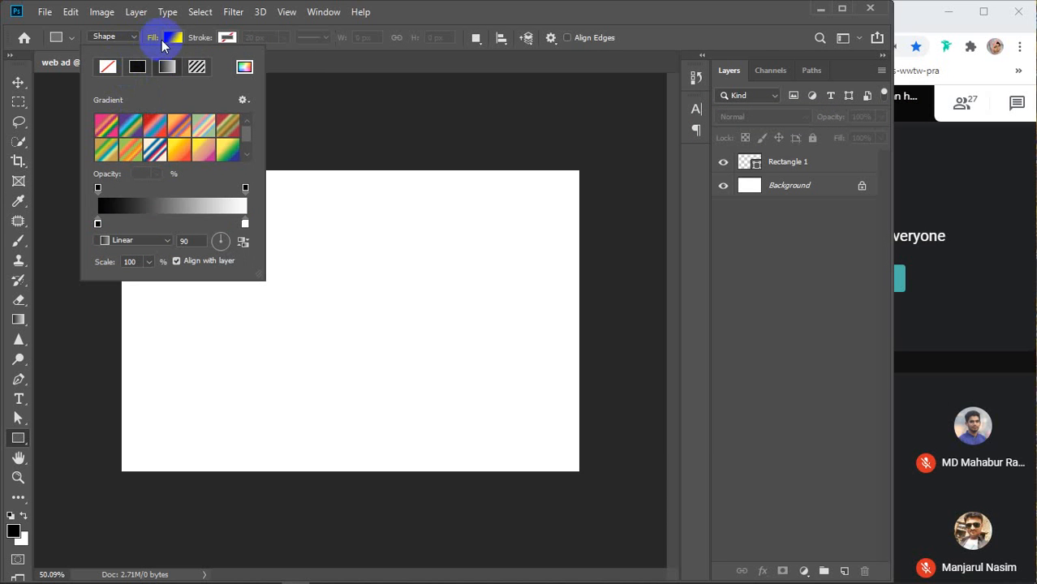
Close the fill options and hide the rectangle's layer
{"action": "left_click", "coordinate": [165, 37]}
{"action": "left_click", "coordinate": [784, 166]}
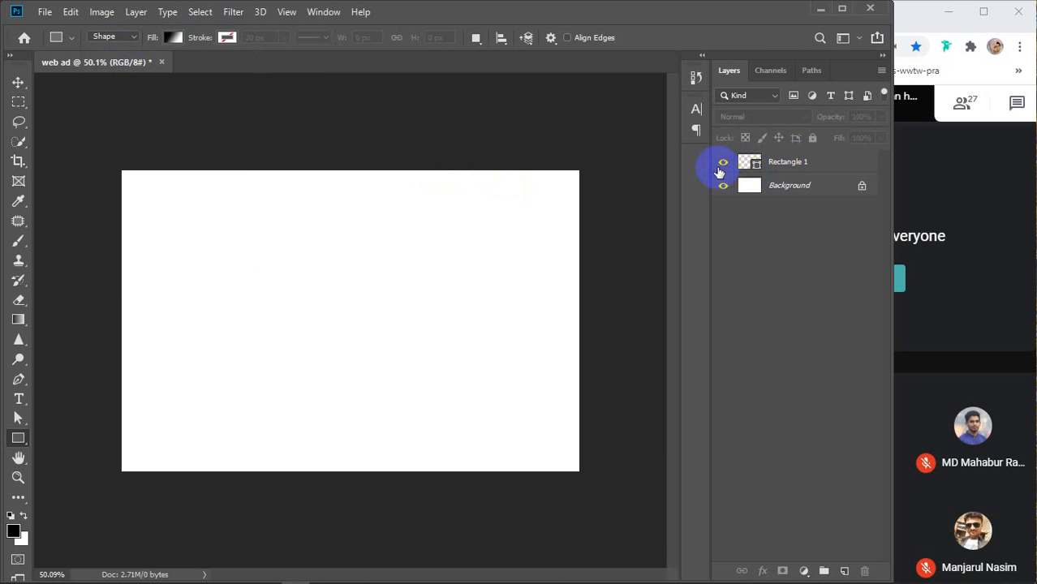
{"action": "left_click", "coordinate": [723, 168]}
Switch to Chrome, search Google for "pngegg" and open the PNGEgg website
{"action": "left_click", "coordinate": [406, 573]}
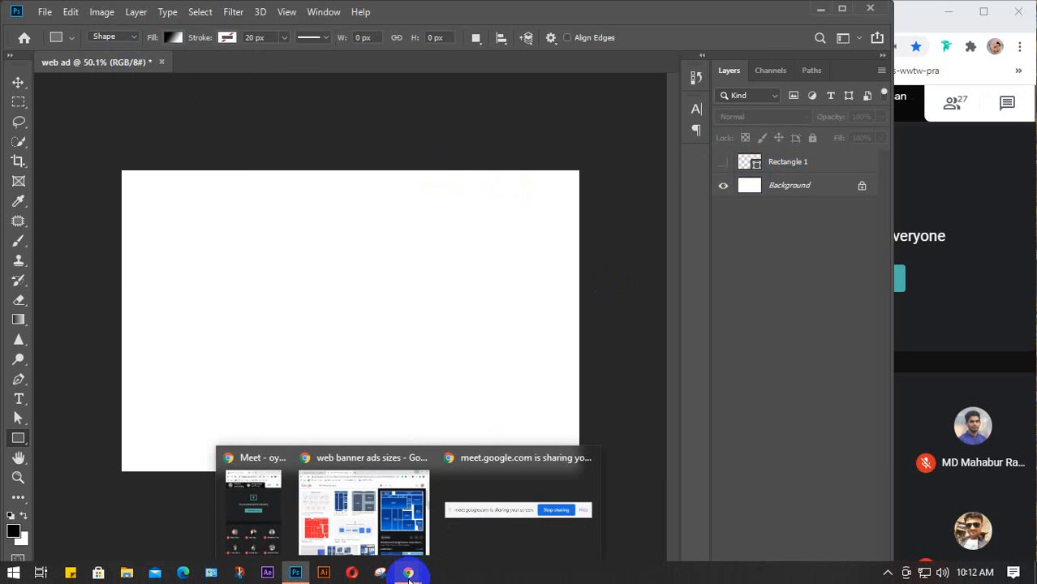
{"action": "left_click", "coordinate": [359, 503]}
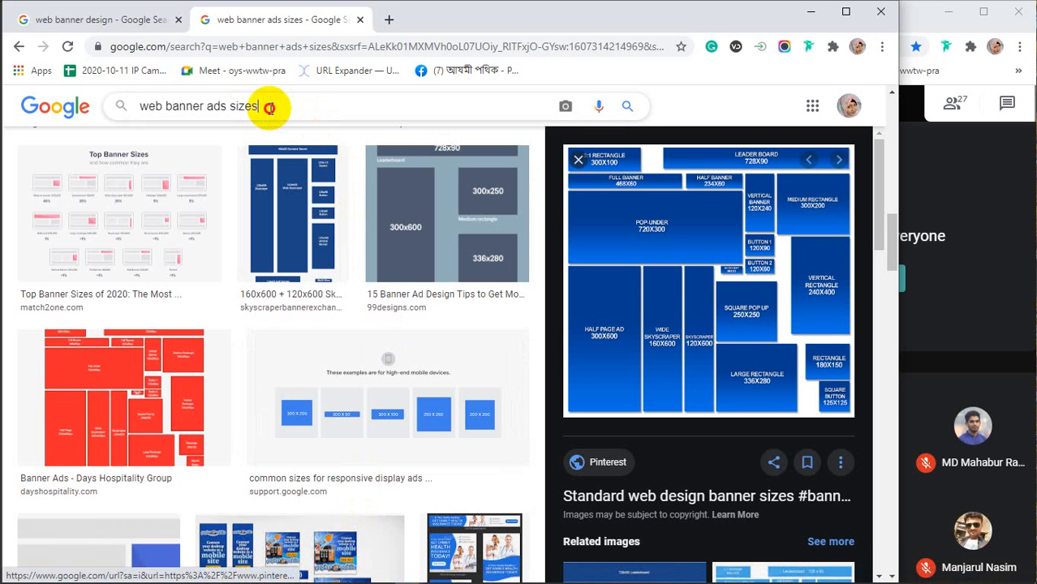
{"action": "left_click_drag", "start_coordinate": [269, 108], "coordinate": [148, 105]}
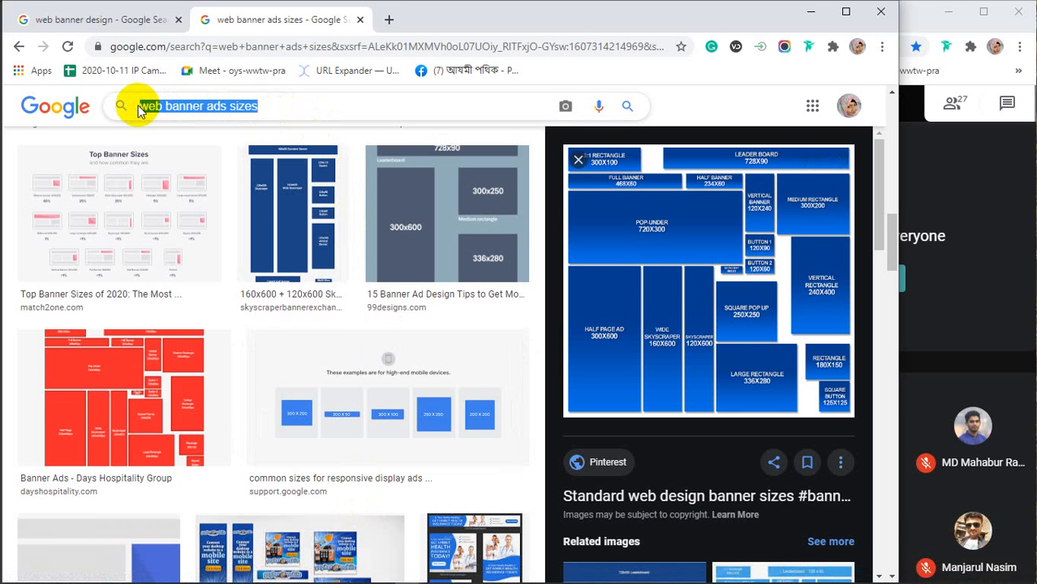
{"action": "type", "text": "watch"}
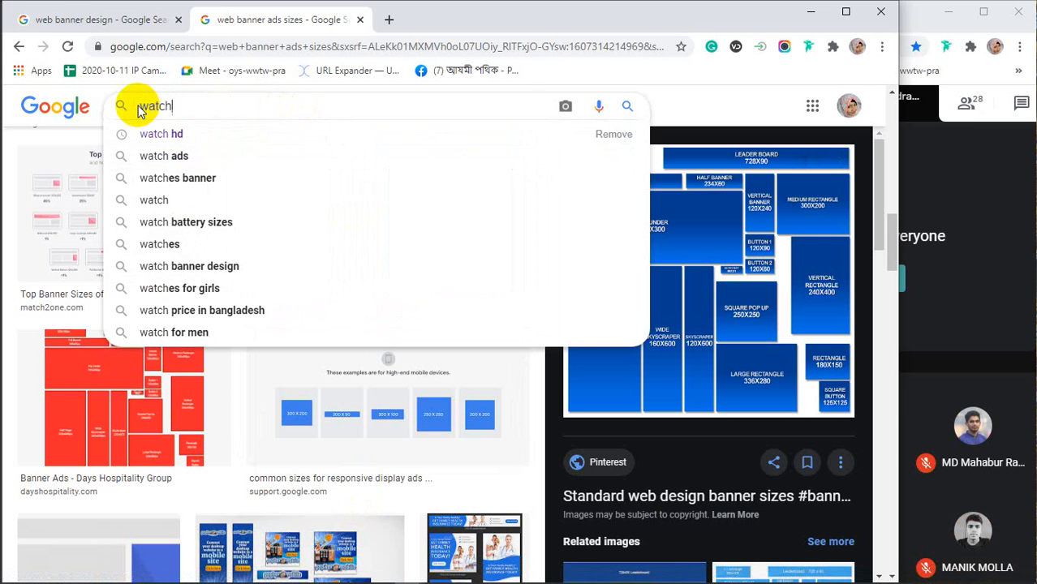
{"action": "left_click", "coordinate": [207, 48]}
{"action": "type", "text": "png"}
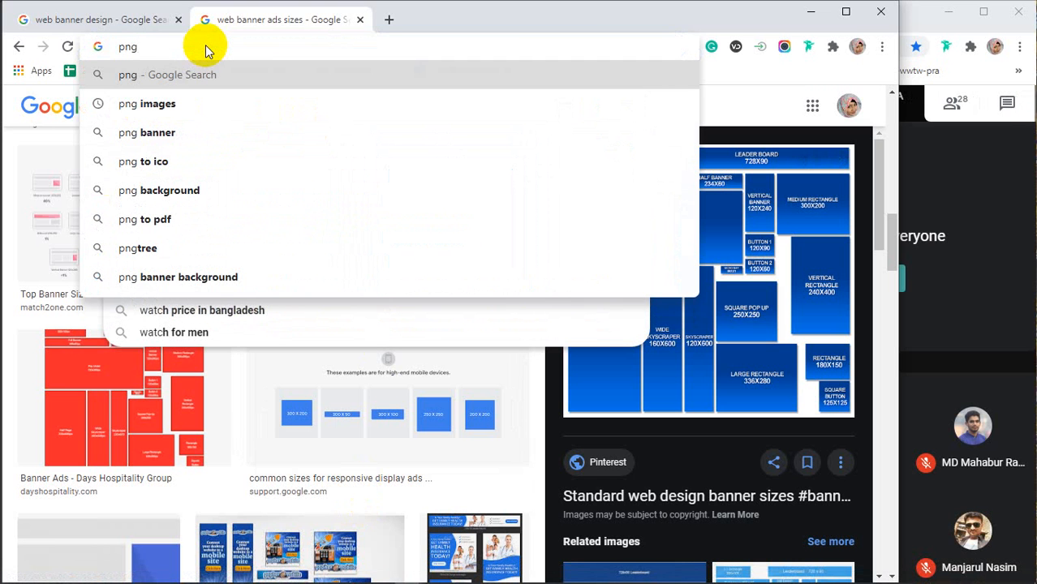
{"action": "type", "text": "egg"}
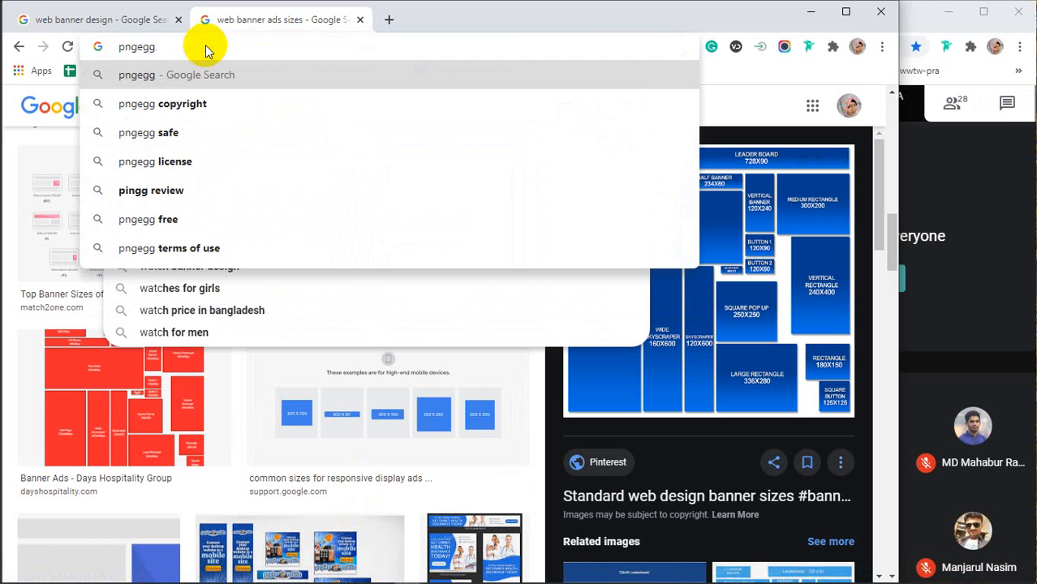
{"action": "key", "text": "Return"}
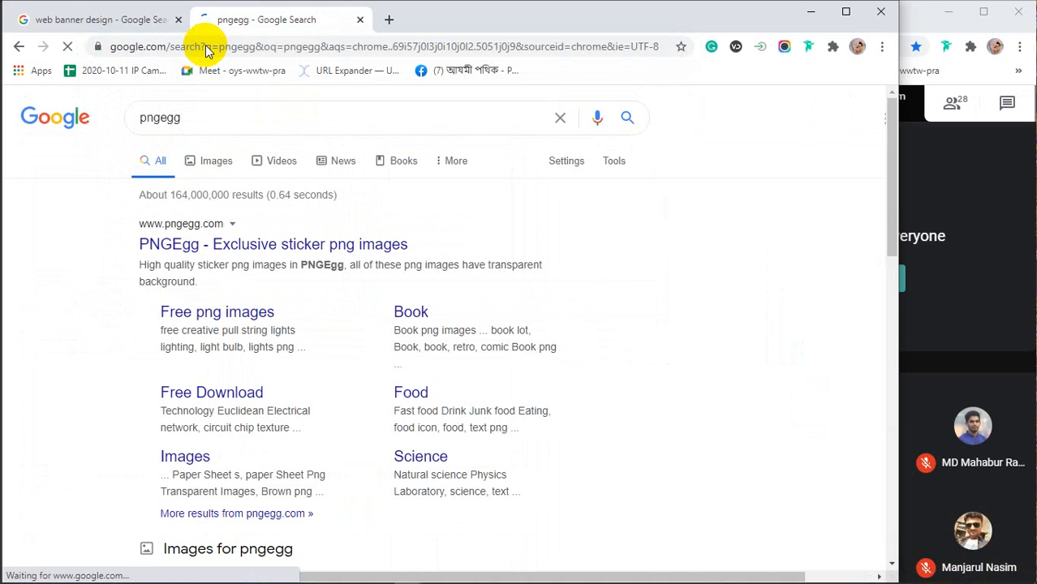
{"action": "left_click", "coordinate": [221, 242]}
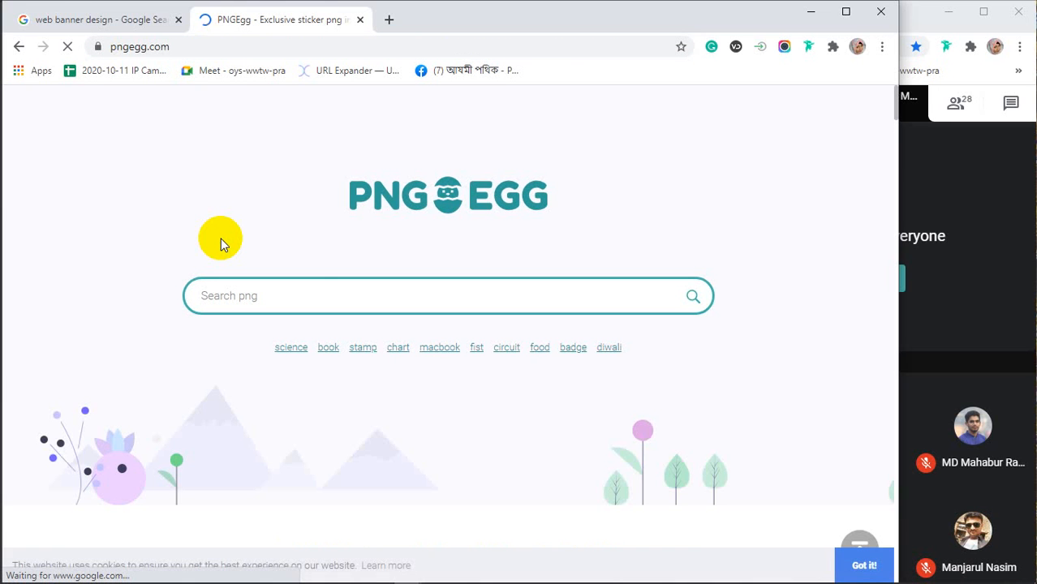
Search PNGEgg for "head phone" images and look at the first results
{"action": "left_click", "coordinate": [292, 291]}
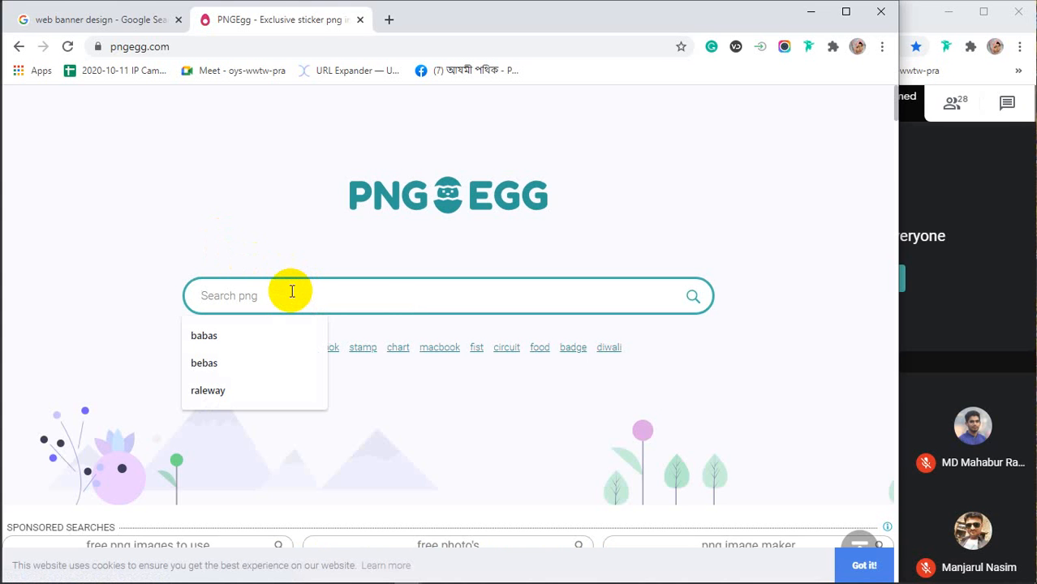
{"action": "type", "text": "head phone"}
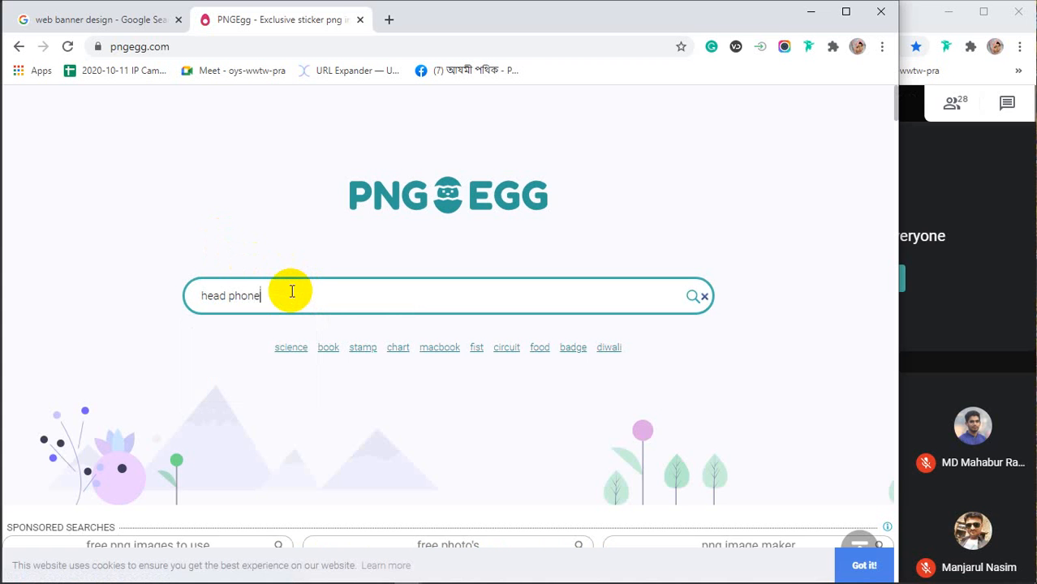
{"action": "key", "text": "Return"}
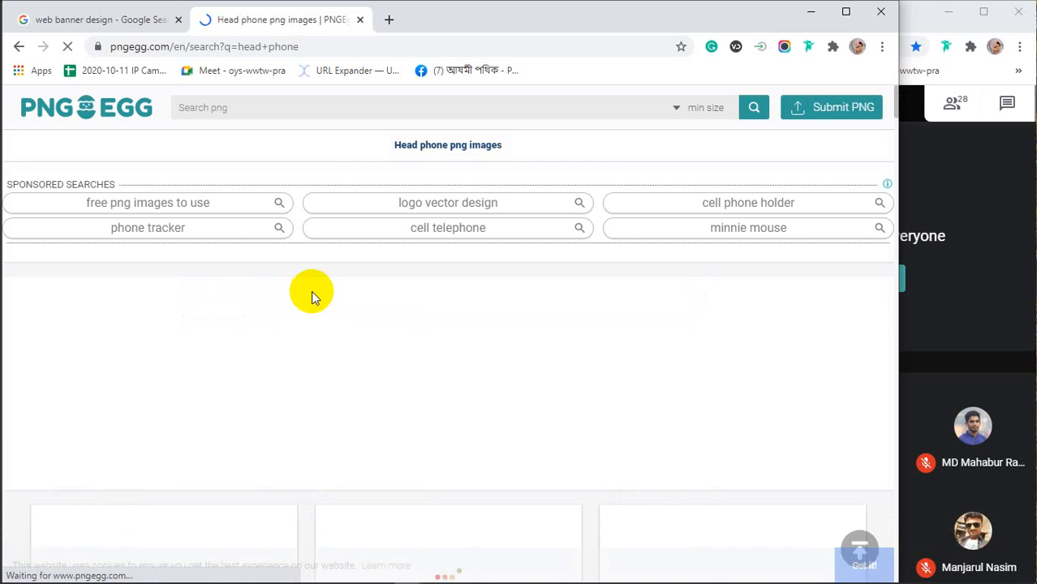
{"action": "scroll", "coordinate": [287, 319], "scroll_direction": "down", "scroll_amount": 3}
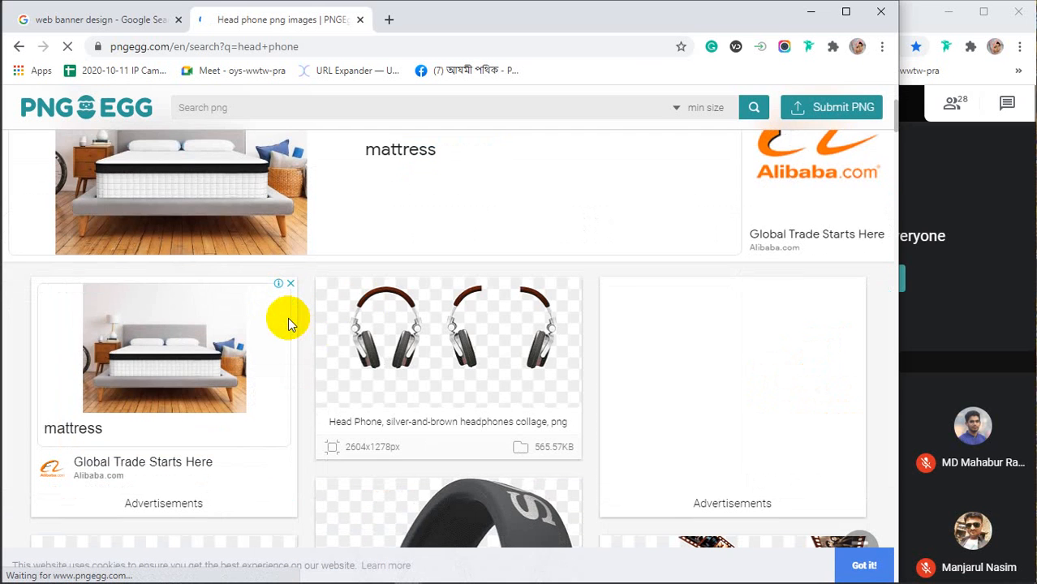
Look through the "head phone" results and open the page of the black Sony headphones image
{"action": "scroll", "coordinate": [287, 323], "scroll_direction": "down", "scroll_amount": 3}
{"action": "scroll", "coordinate": [287, 323], "scroll_direction": "down", "scroll_amount": 3}
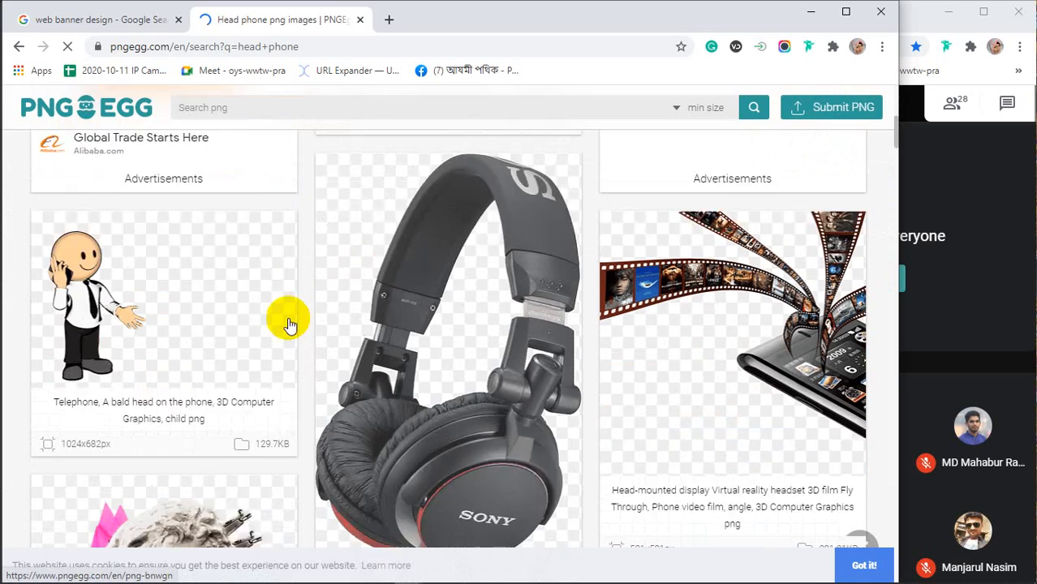
{"action": "scroll", "coordinate": [223, 307], "scroll_direction": "down", "scroll_amount": 10}
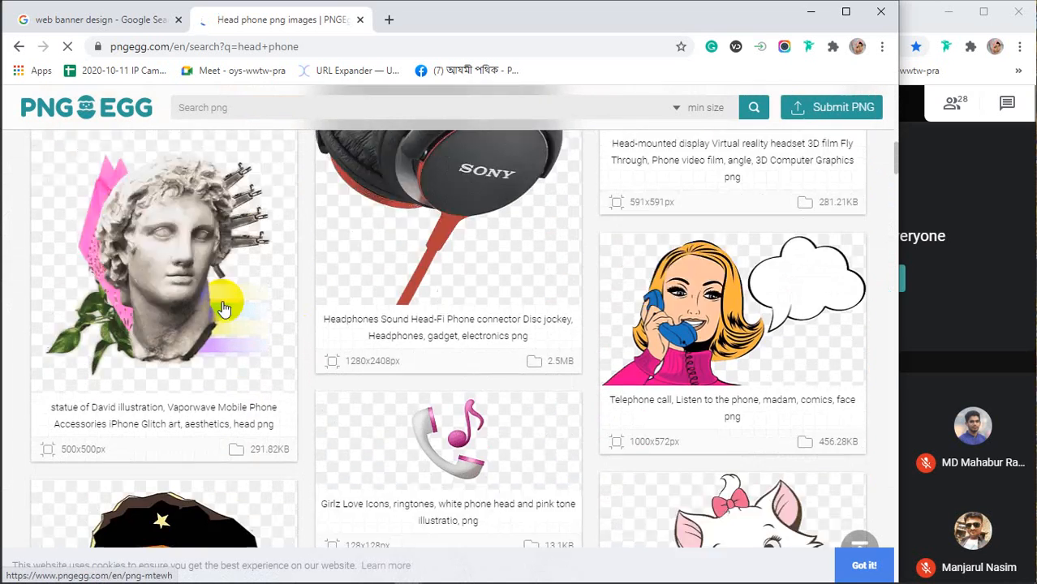
{"action": "scroll", "coordinate": [223, 306], "scroll_direction": "down", "scroll_amount": 7}
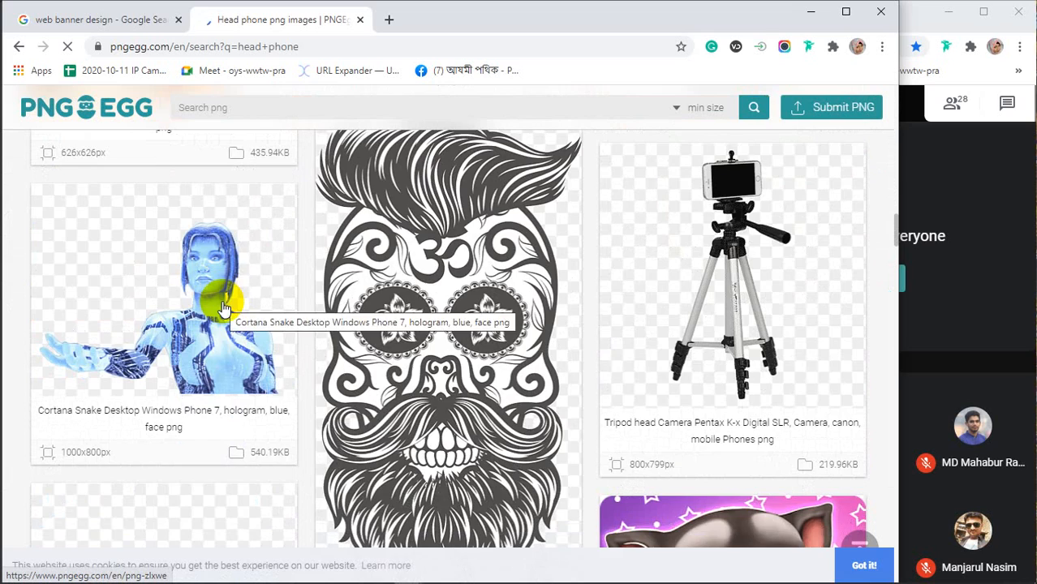
{"action": "scroll", "coordinate": [225, 308], "scroll_direction": "down", "scroll_amount": 4}
{"action": "scroll", "coordinate": [225, 309], "scroll_direction": "up", "scroll_amount": 4}
{"action": "scroll", "coordinate": [225, 309], "scroll_direction": "up", "scroll_amount": 16}
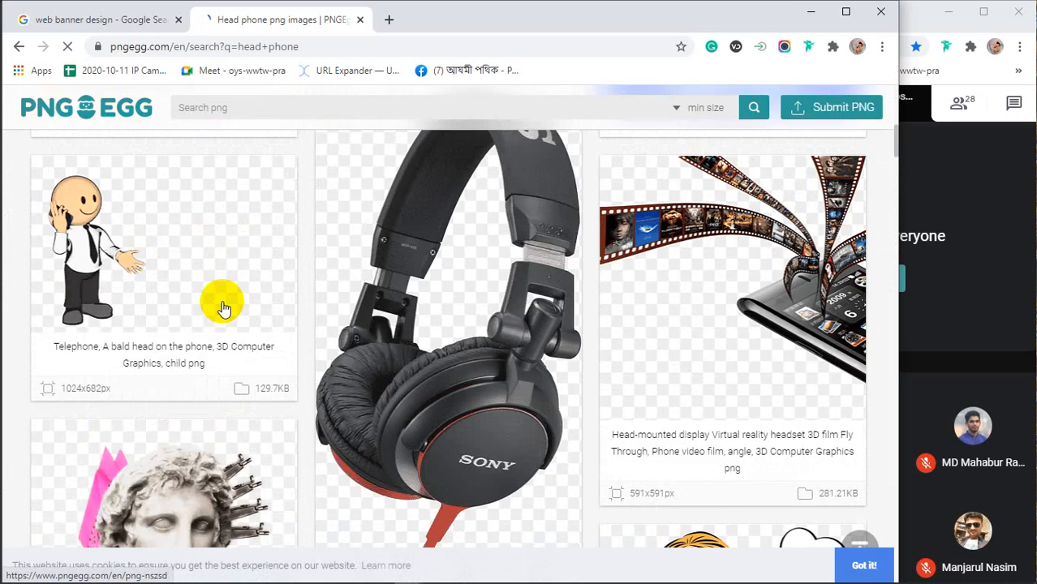
{"action": "scroll", "coordinate": [220, 301], "scroll_direction": "up", "scroll_amount": 1}
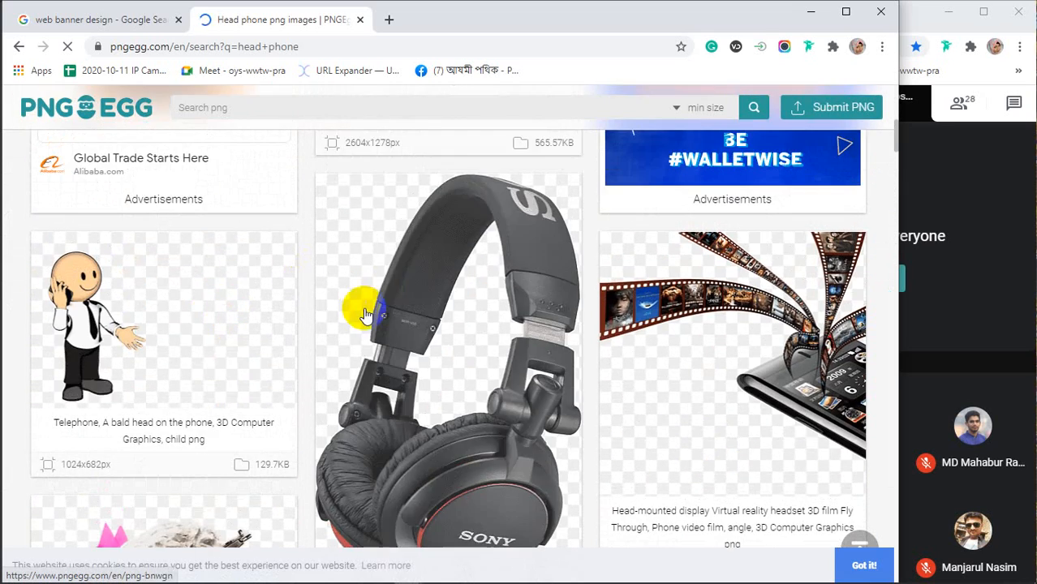
{"action": "left_click", "coordinate": [363, 308]}
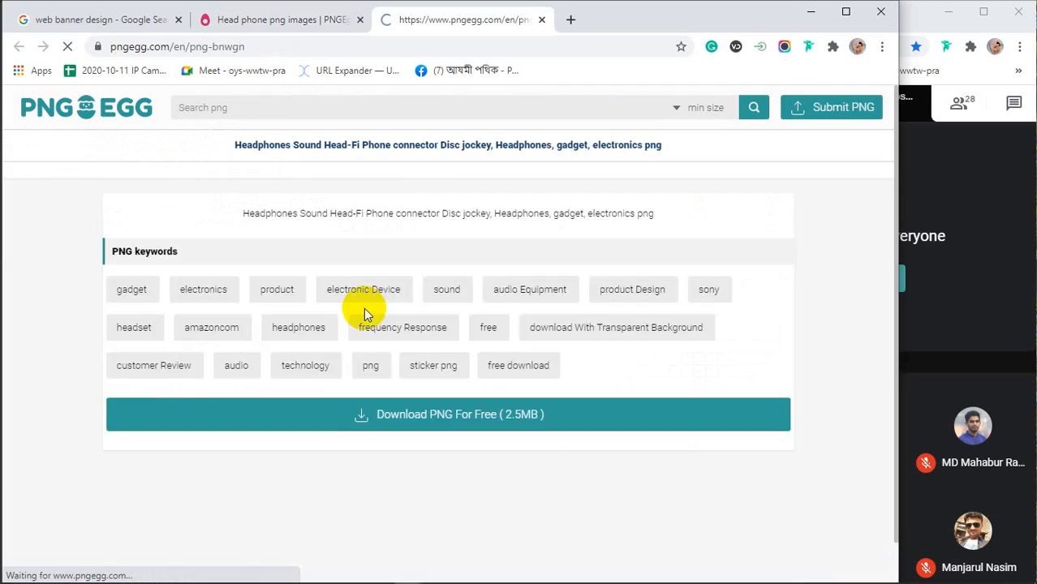
Return to the "head phone" results and examine the rest of the page for other usable headphone images
{"action": "key", "text": "ctrl+shift+Tab"}
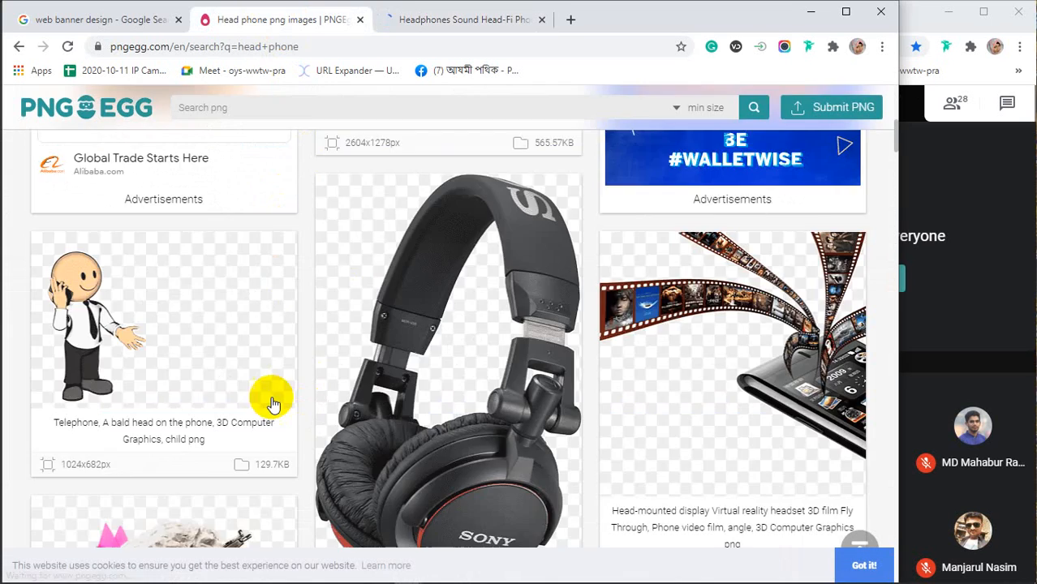
{"action": "scroll", "coordinate": [274, 399], "scroll_direction": "down", "scroll_amount": 15}
{"action": "scroll", "coordinate": [273, 404], "scroll_direction": "down", "scroll_amount": 20}
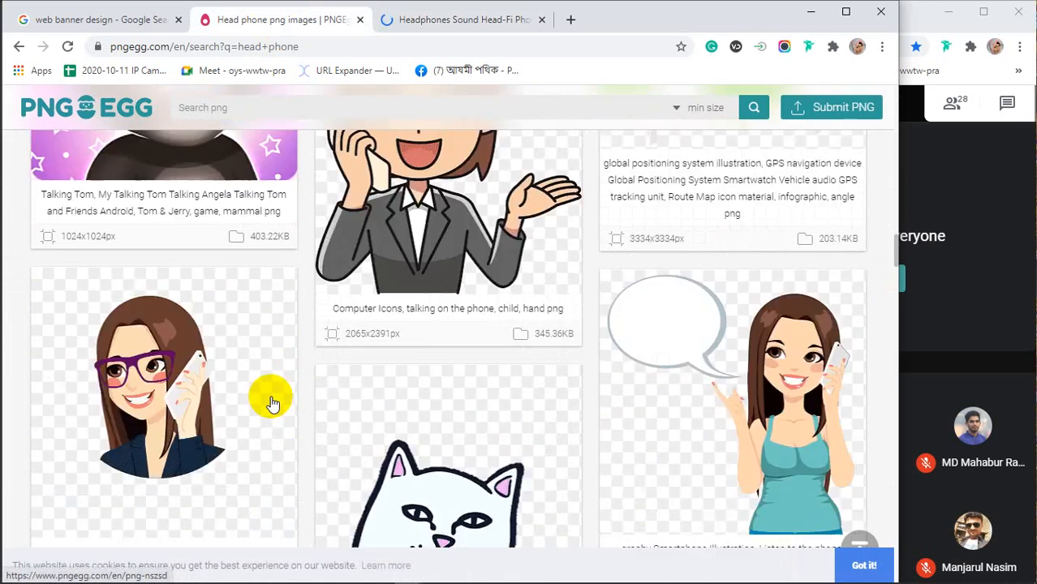
{"action": "scroll", "coordinate": [272, 403], "scroll_direction": "down", "scroll_amount": 10}
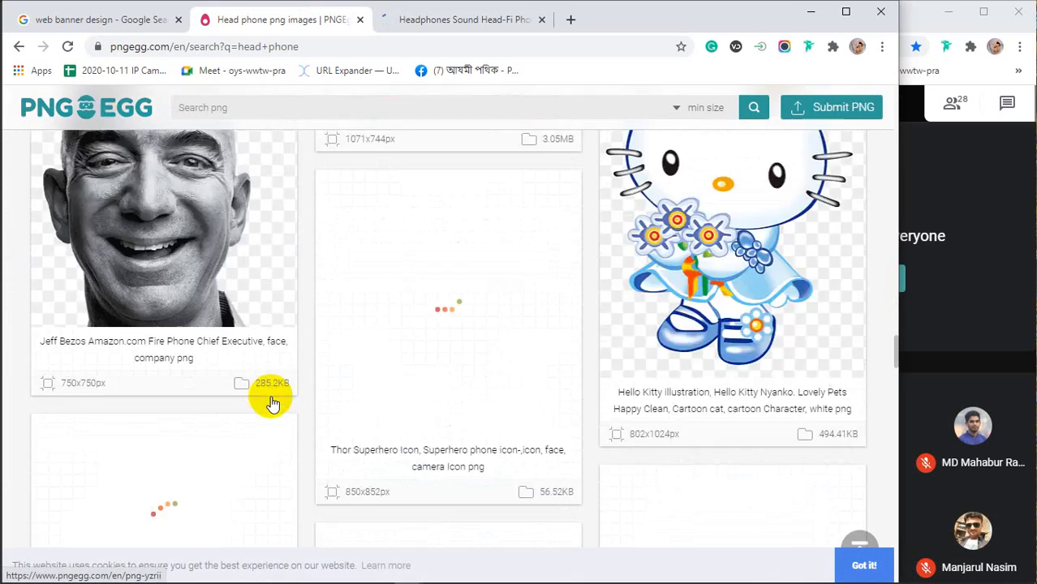
{"action": "scroll", "coordinate": [272, 403], "scroll_direction": "down", "scroll_amount": 5}
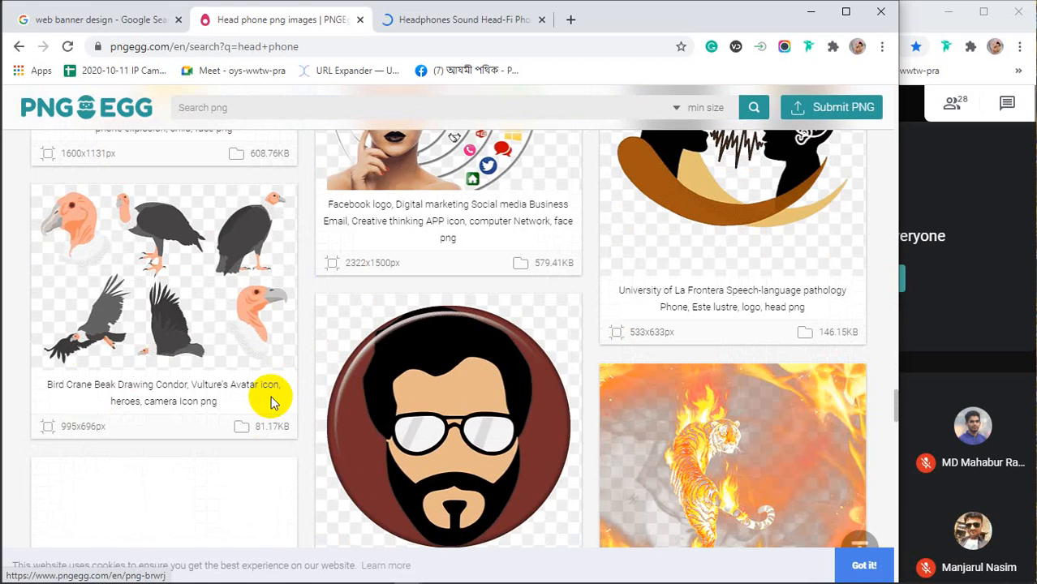
{"action": "scroll", "coordinate": [271, 399], "scroll_direction": "down", "scroll_amount": 10}
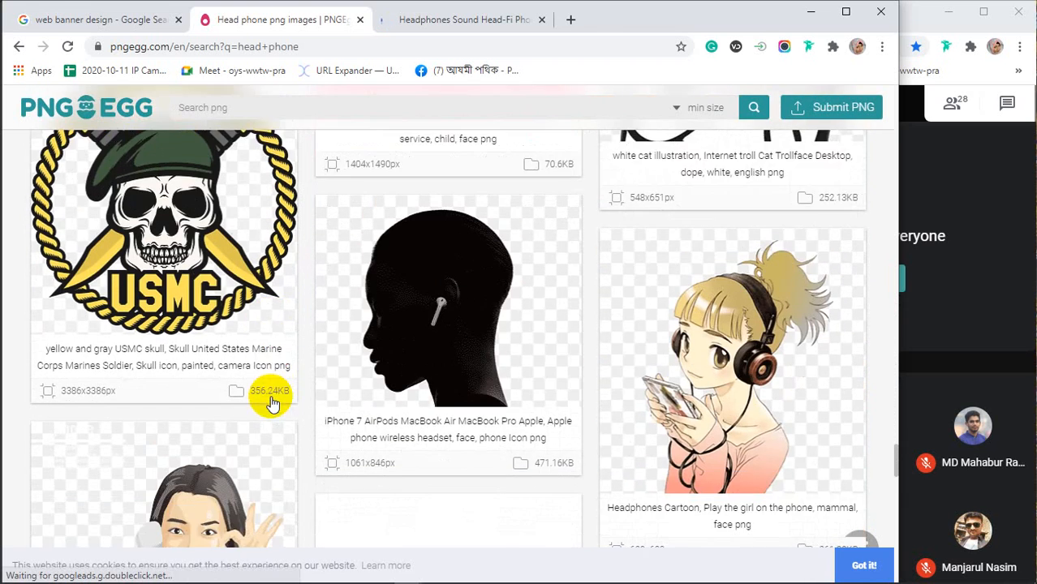
{"action": "scroll", "coordinate": [270, 401], "scroll_direction": "down", "scroll_amount": 10}
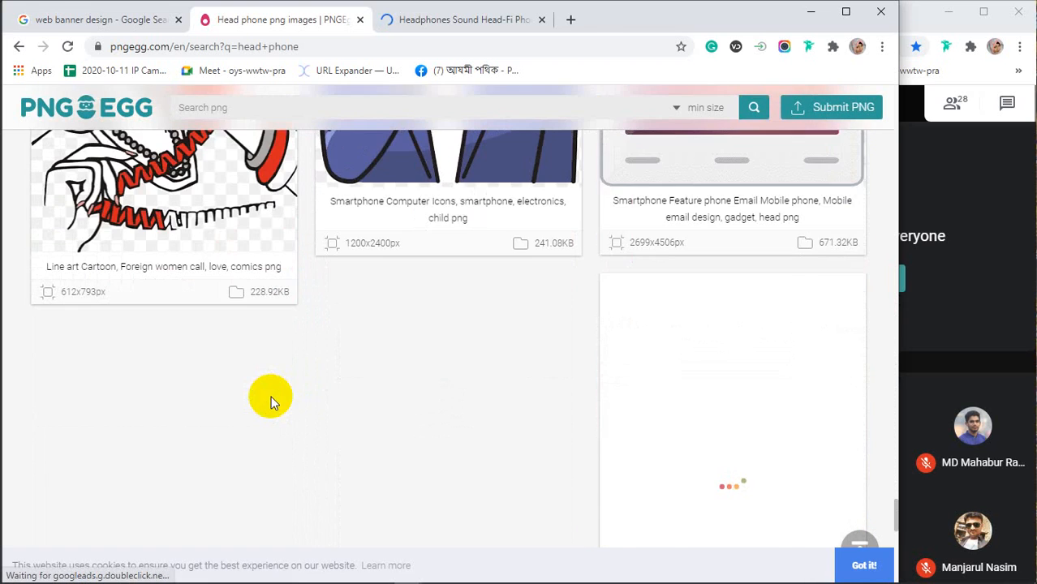
{"action": "scroll", "coordinate": [270, 395], "scroll_direction": "down", "scroll_amount": 5}
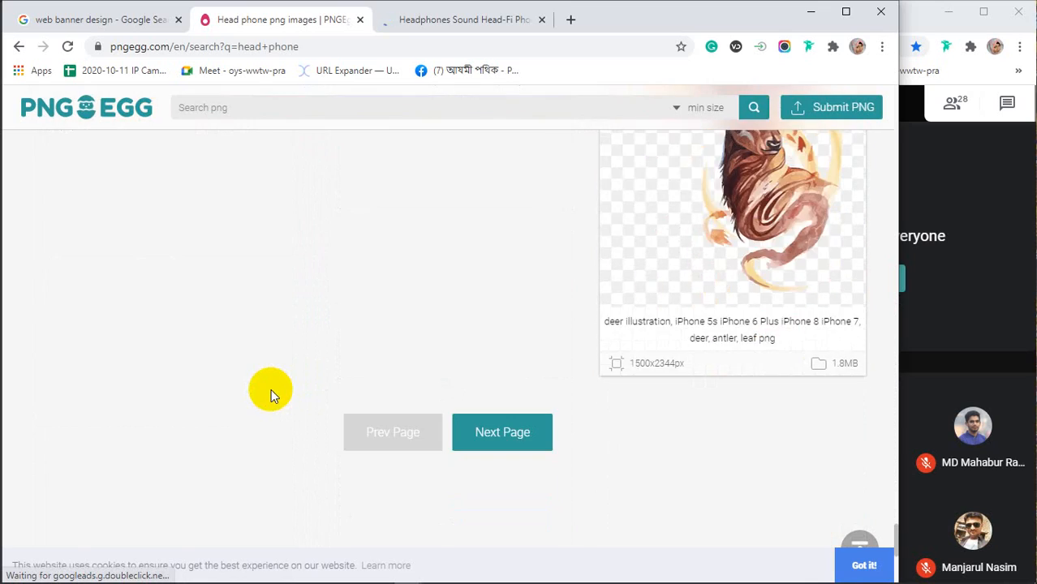
{"action": "scroll", "coordinate": [270, 389], "scroll_direction": "up", "scroll_amount": 15}
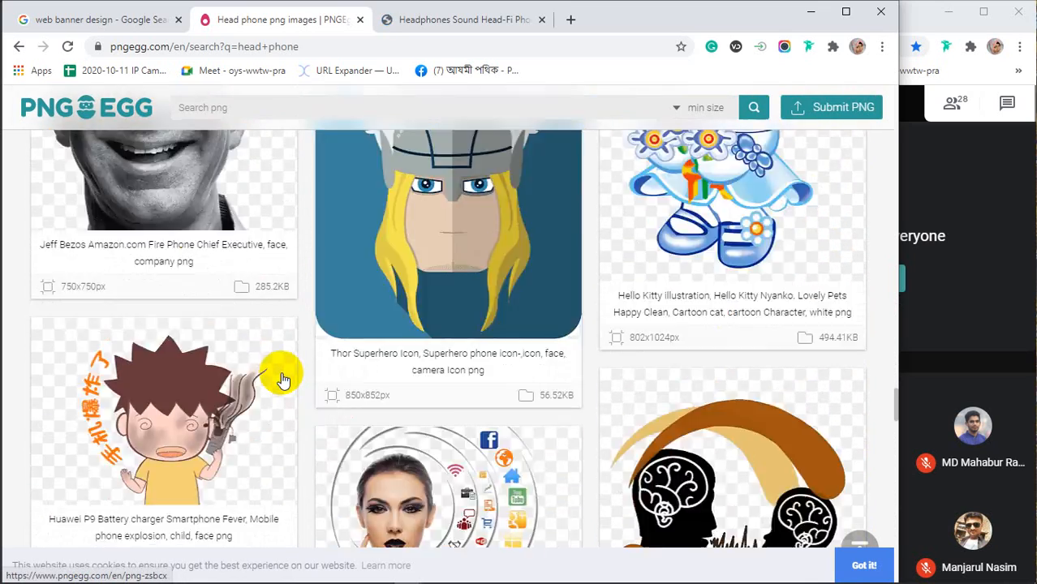
{"action": "scroll", "coordinate": [282, 379], "scroll_direction": "up", "scroll_amount": 15}
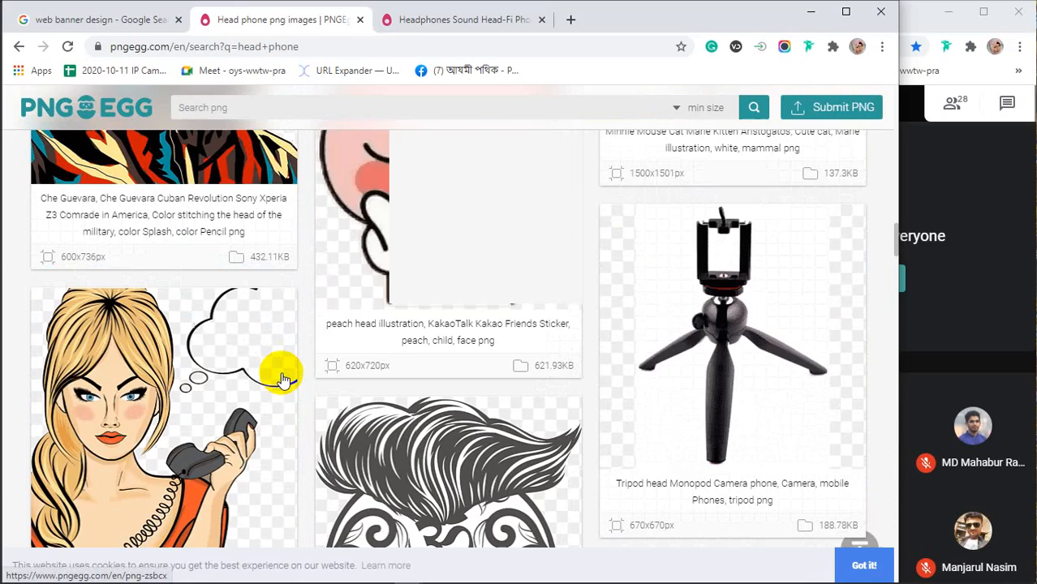
Examine the black Sony headphones page, from the large preview to the licence section
{"action": "left_click", "coordinate": [403, 19]}
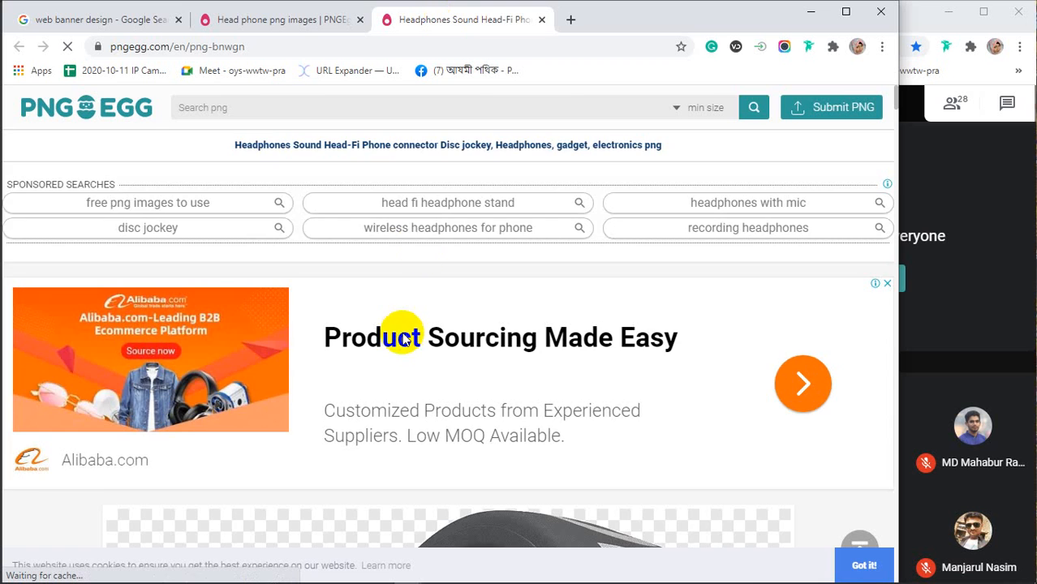
{"action": "scroll", "coordinate": [404, 333], "scroll_direction": "down", "scroll_amount": 10}
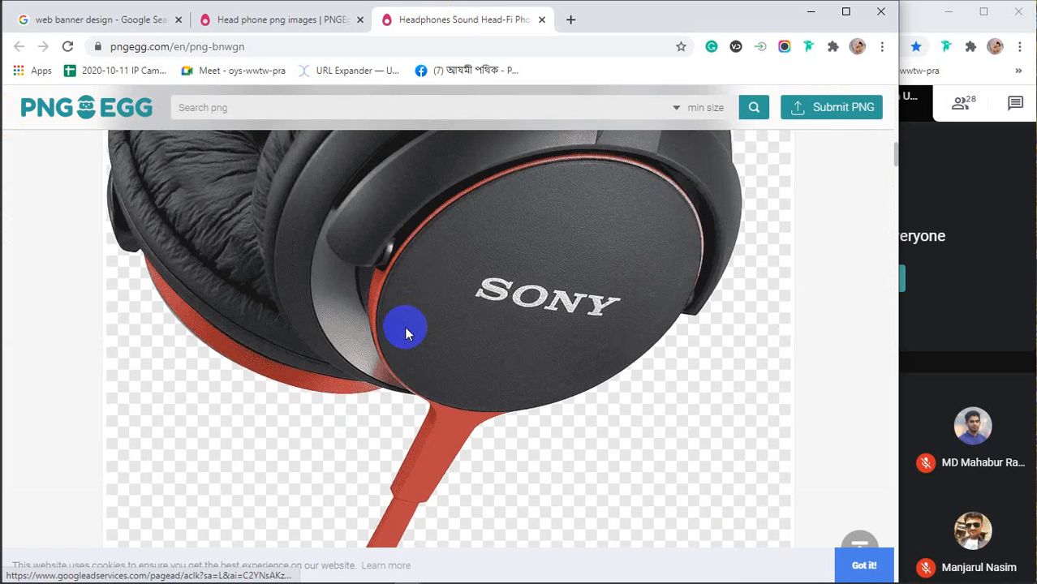
{"action": "scroll", "coordinate": [406, 332], "scroll_direction": "down", "scroll_amount": 15}
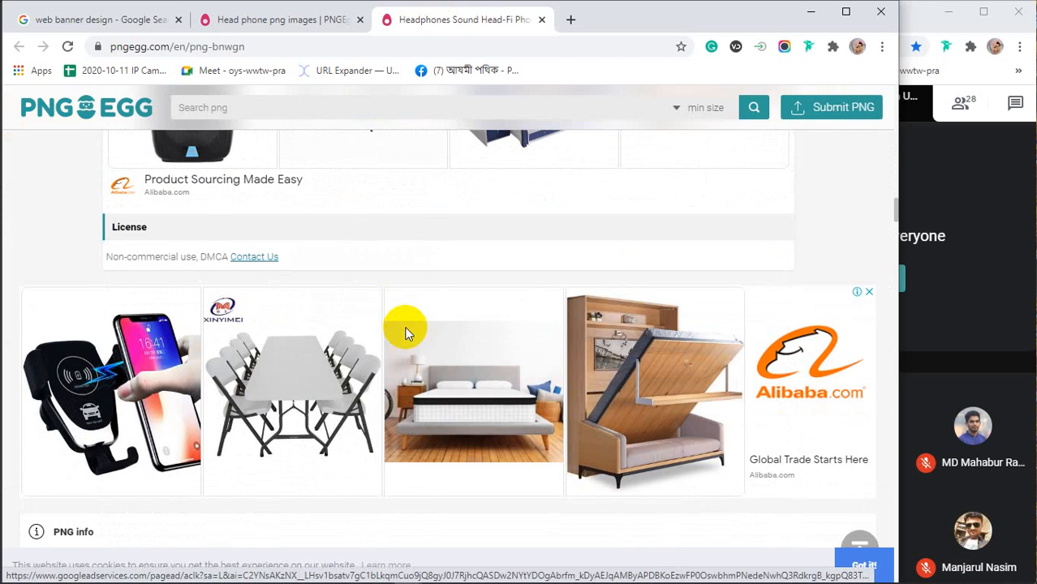
{"action": "scroll", "coordinate": [407, 333], "scroll_direction": "down", "scroll_amount": 4}
{"action": "scroll", "coordinate": [408, 333], "scroll_direction": "up", "scroll_amount": 4}
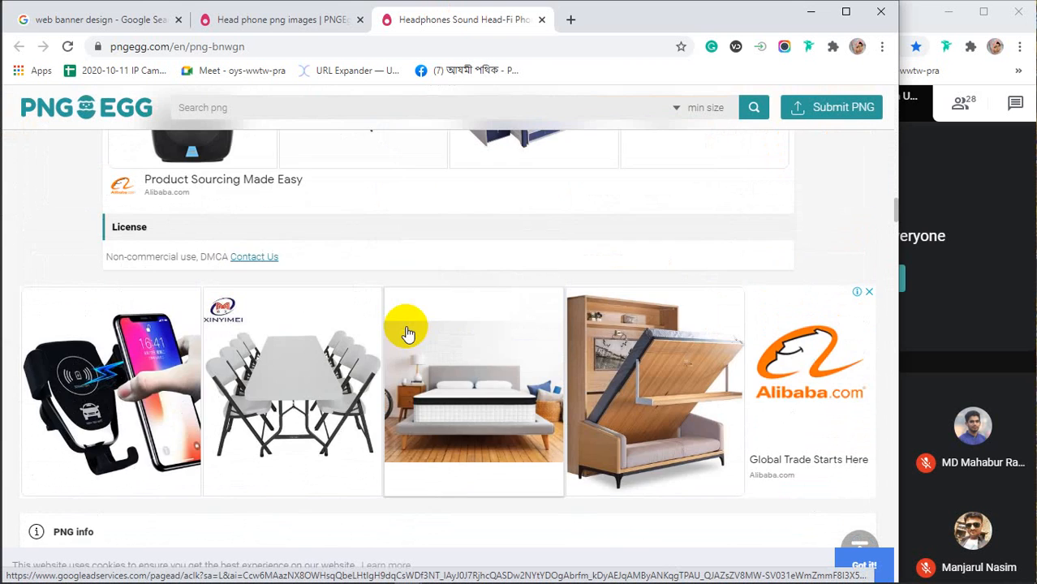
{"action": "scroll", "coordinate": [407, 333], "scroll_direction": "up", "scroll_amount": 20}
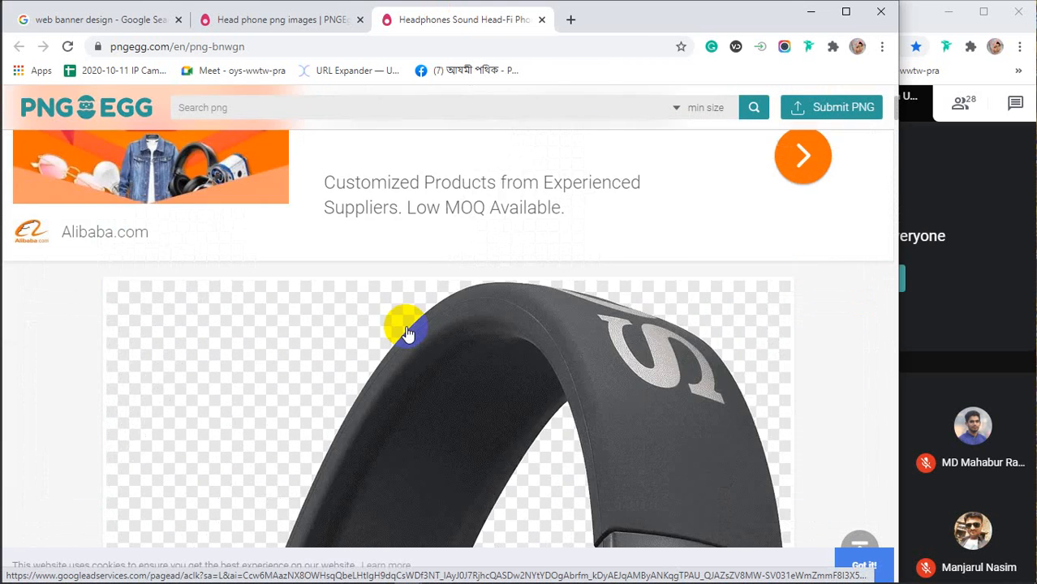
{"action": "scroll", "coordinate": [407, 333], "scroll_direction": "up", "scroll_amount": 3}
Search PNGEgg for "headphone" and look through the results for a suitable product image
{"action": "left_click", "coordinate": [241, 110]}
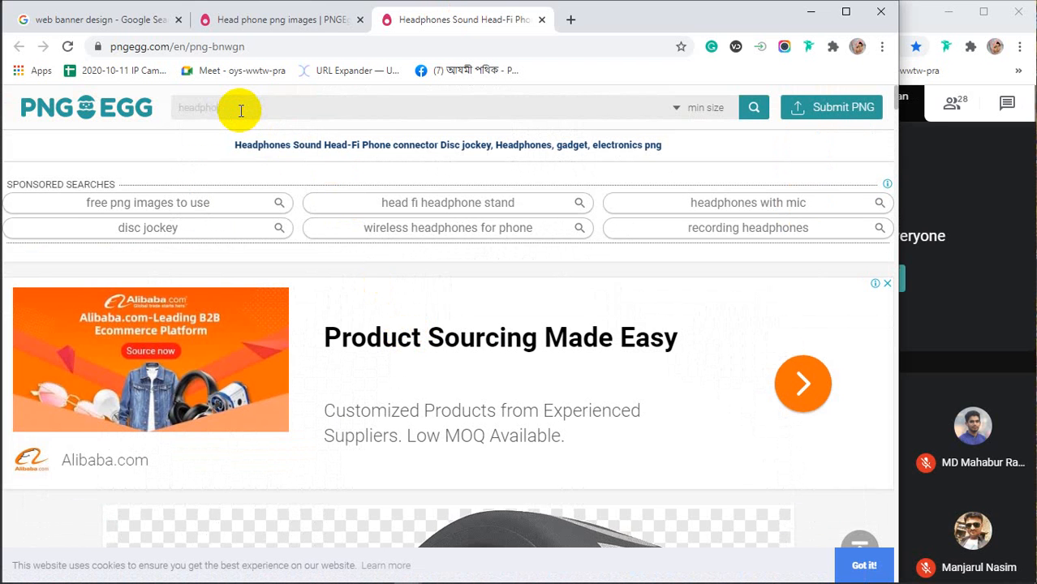
{"action": "key", "text": "Return"}
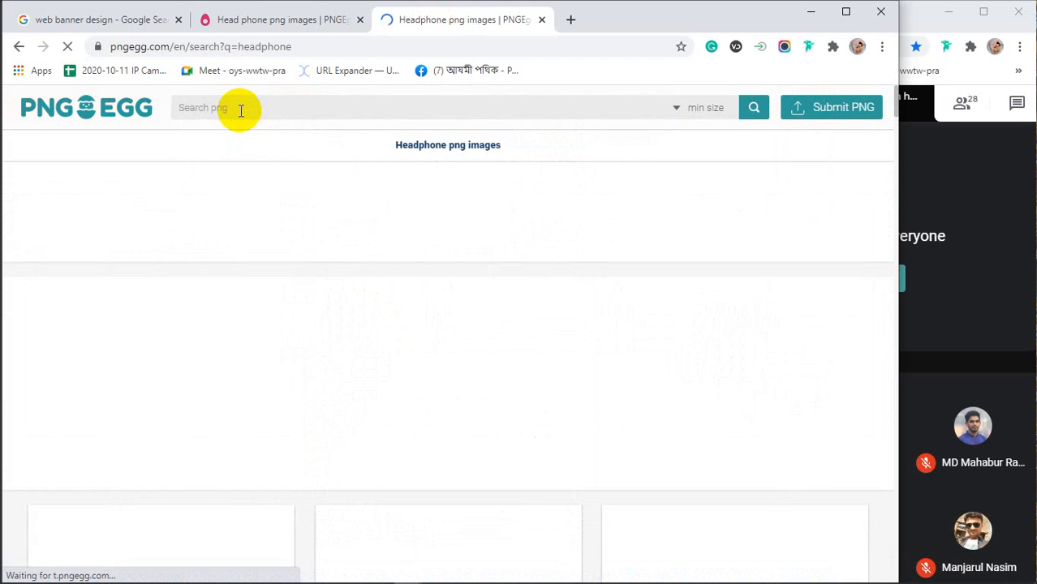
{"action": "scroll", "coordinate": [435, 343], "scroll_direction": "down", "scroll_amount": 8}
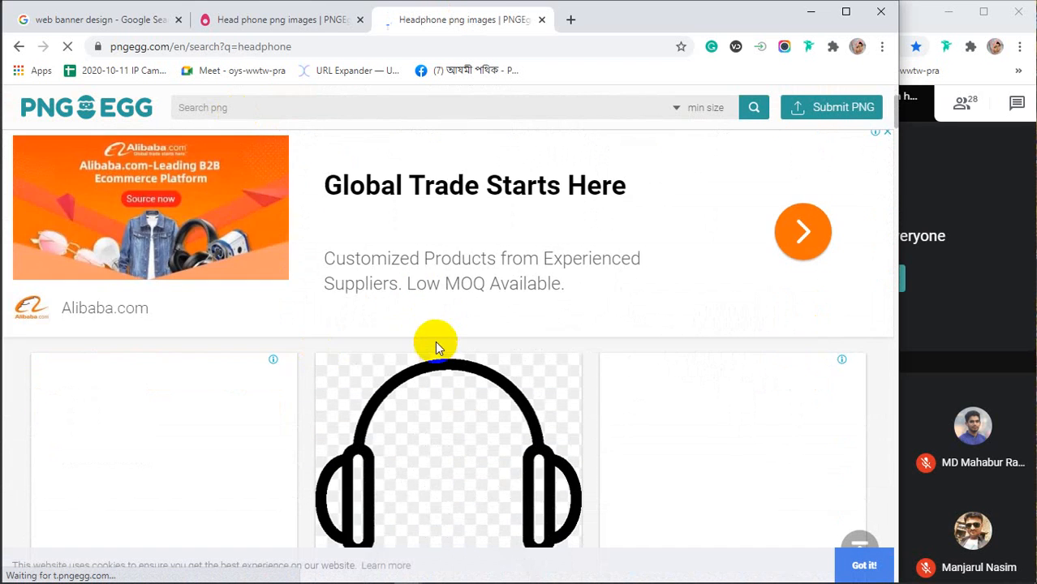
{"action": "scroll", "coordinate": [435, 344], "scroll_direction": "down", "scroll_amount": 1}
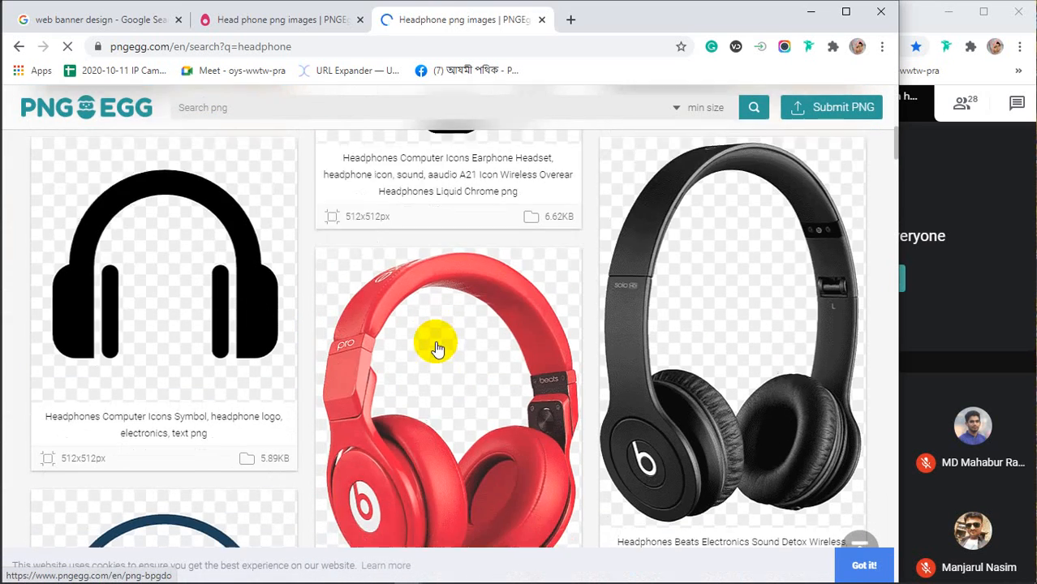
{"action": "scroll", "coordinate": [426, 357], "scroll_direction": "down", "scroll_amount": 10}
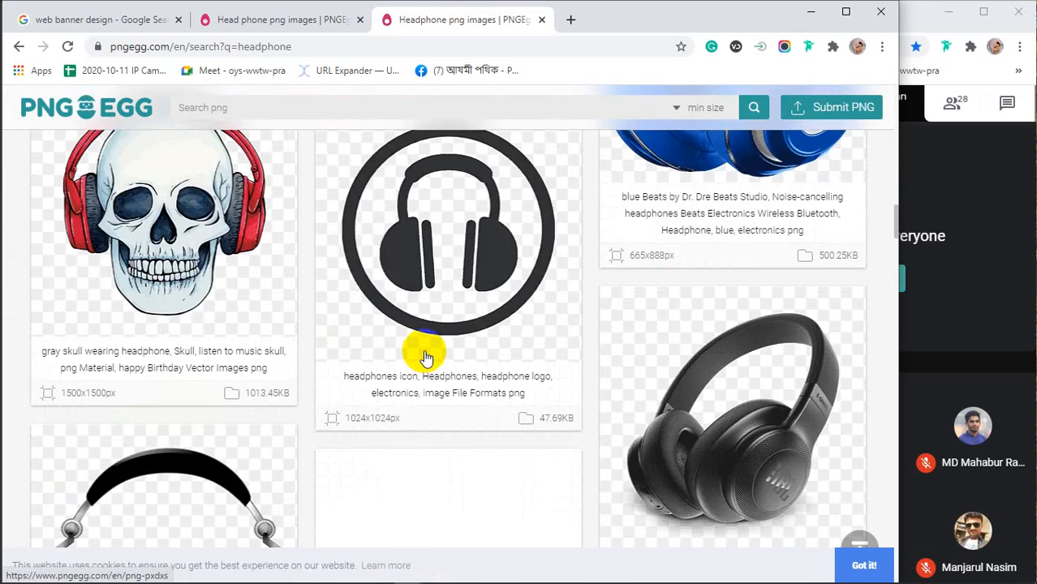
{"action": "scroll", "coordinate": [425, 357], "scroll_direction": "up", "scroll_amount": 4}
{"action": "scroll", "coordinate": [425, 357], "scroll_direction": "down", "scroll_amount": 1}
{"action": "scroll", "coordinate": [424, 353], "scroll_direction": "down", "scroll_amount": 15}
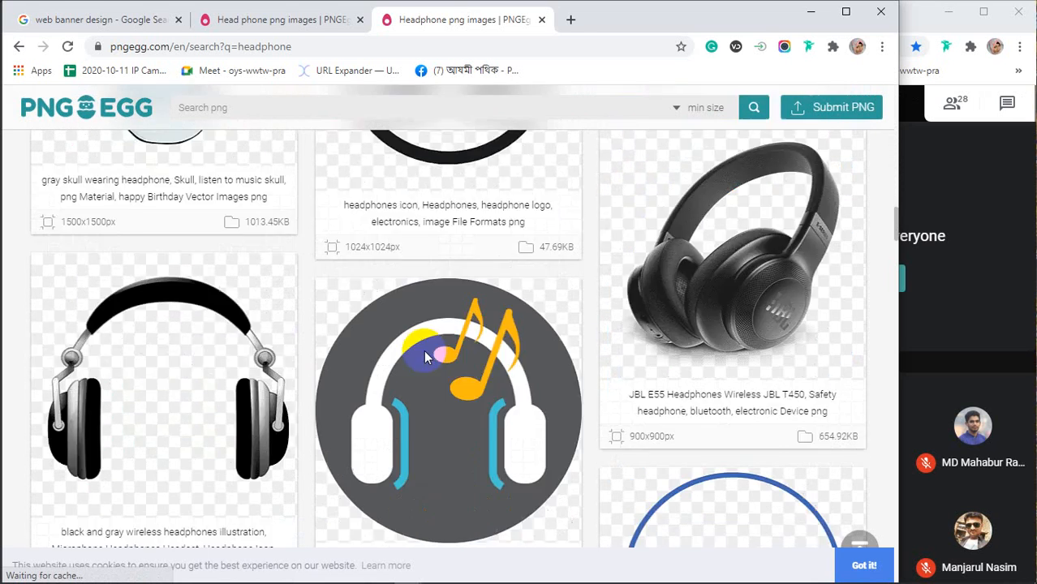
{"action": "scroll", "coordinate": [425, 357], "scroll_direction": "up", "scroll_amount": 4}
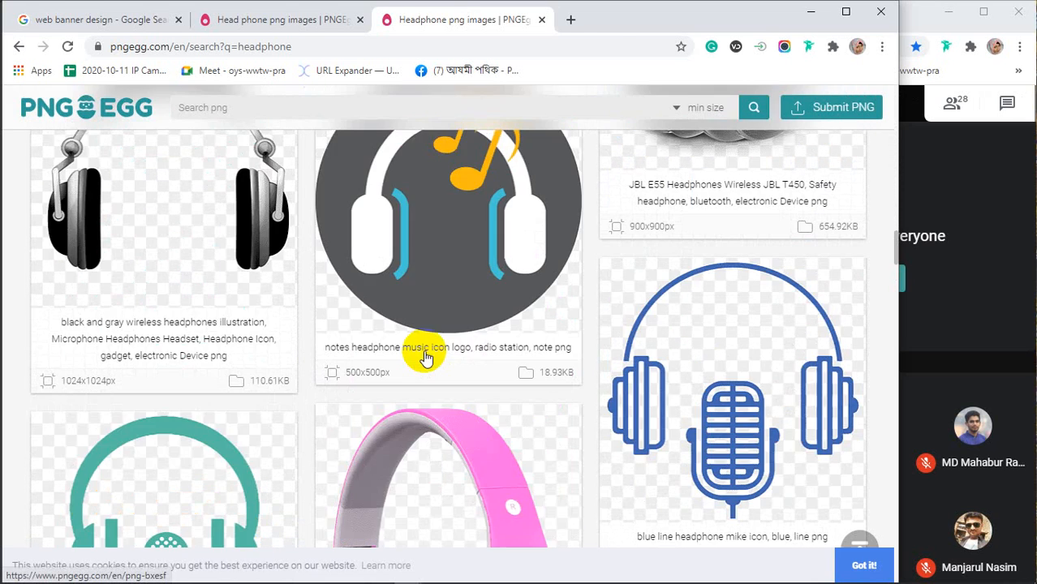
{"action": "scroll", "coordinate": [425, 357], "scroll_direction": "down", "scroll_amount": 10}
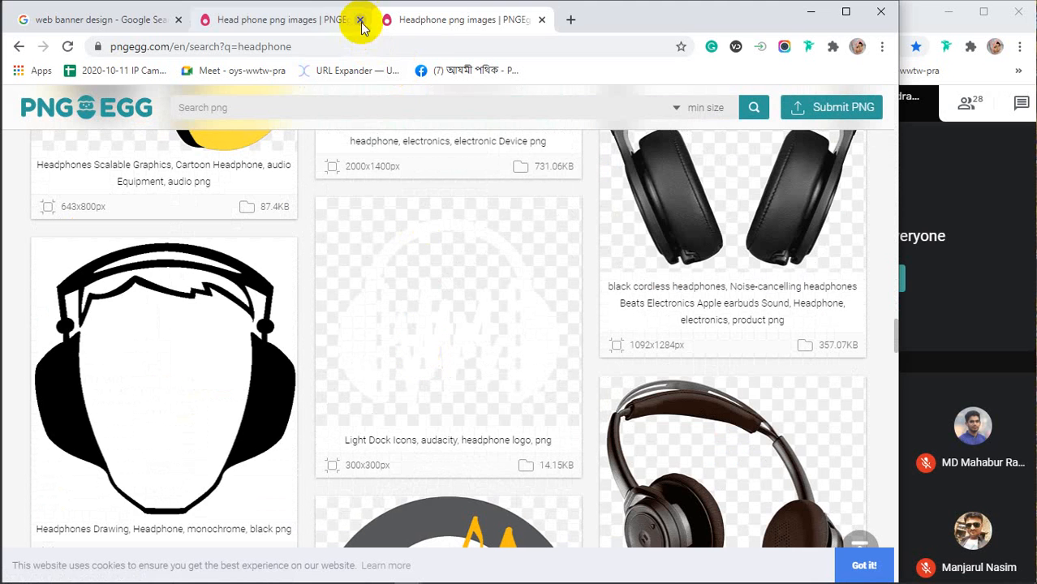
Close the earlier "head phone" results page and compare more product images in the "headphone" results
{"action": "scroll", "coordinate": [430, 272], "scroll_direction": "down", "scroll_amount": 1}
{"action": "scroll", "coordinate": [430, 273], "scroll_direction": "down", "scroll_amount": 9}
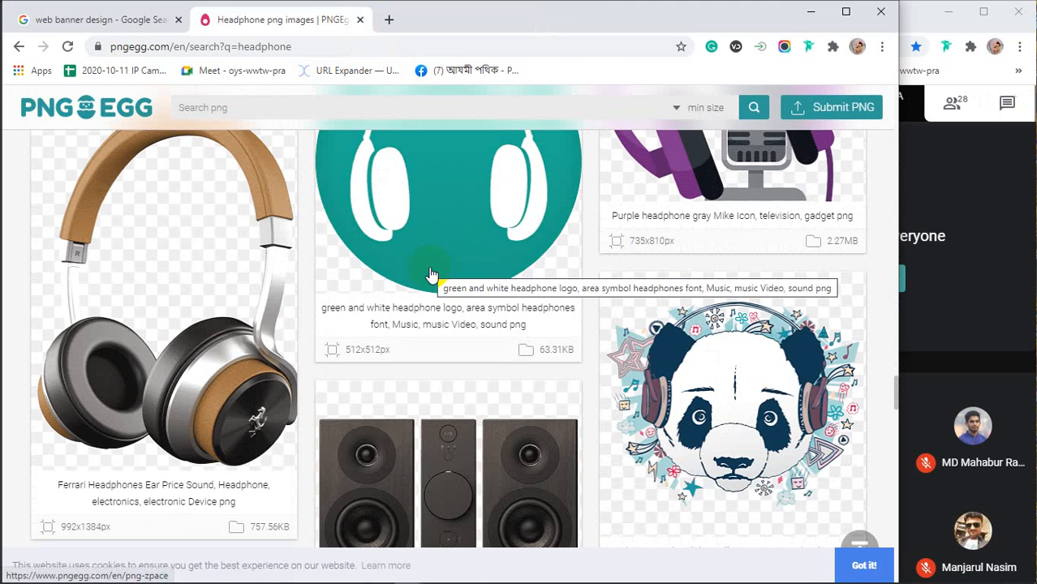
{"action": "scroll", "coordinate": [430, 275], "scroll_direction": "up", "scroll_amount": 1}
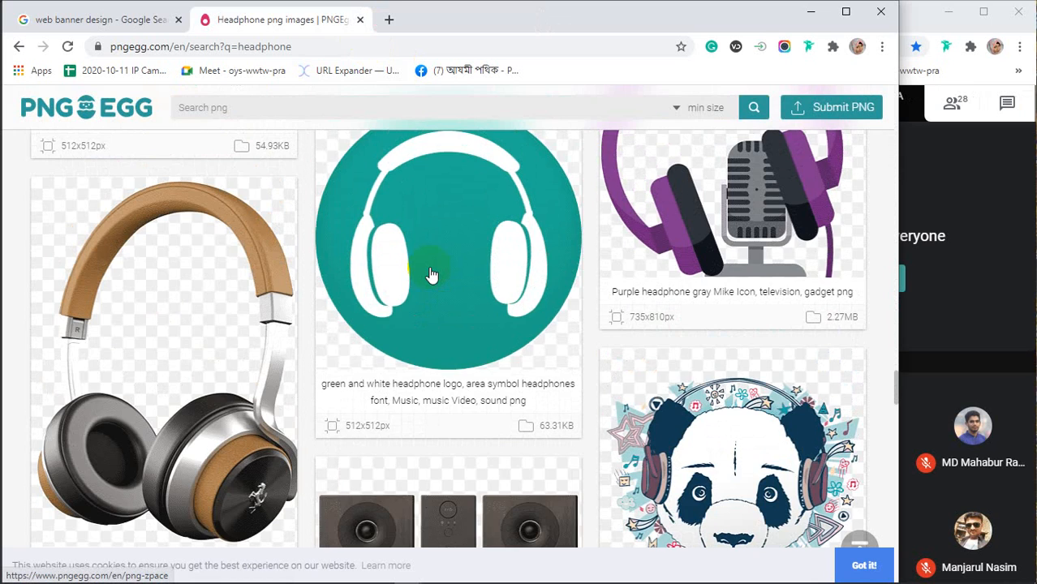
{"action": "scroll", "coordinate": [430, 274], "scroll_direction": "down", "scroll_amount": 12}
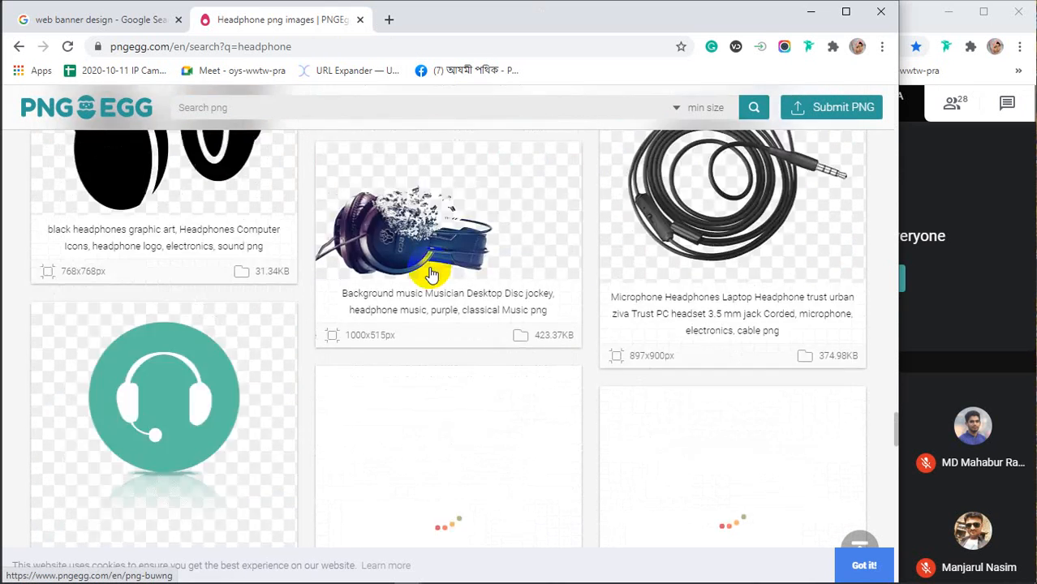
{"action": "scroll", "coordinate": [431, 274], "scroll_direction": "up", "scroll_amount": 10}
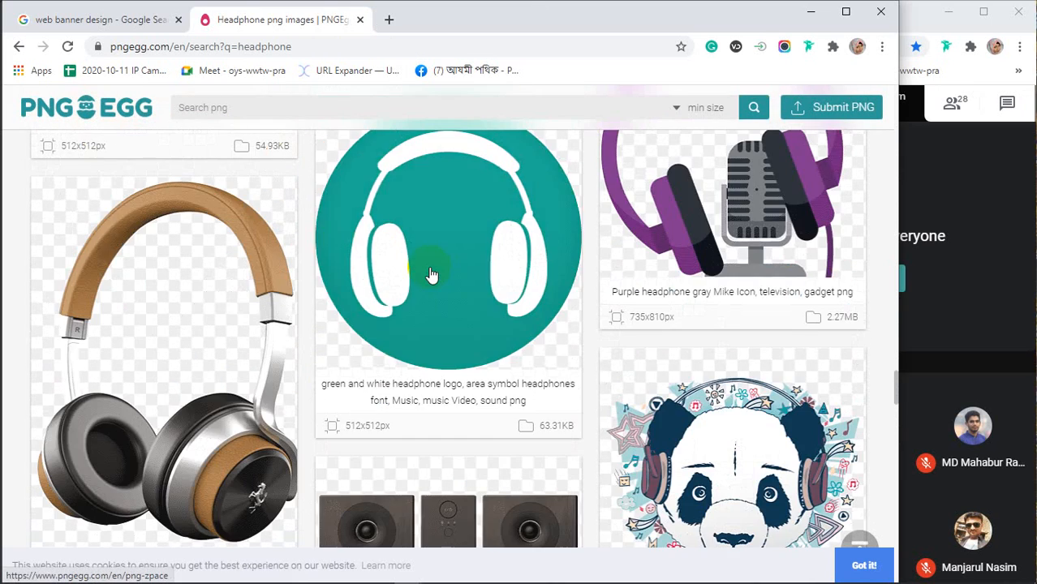
{"action": "scroll", "coordinate": [430, 274], "scroll_direction": "up", "scroll_amount": 20}
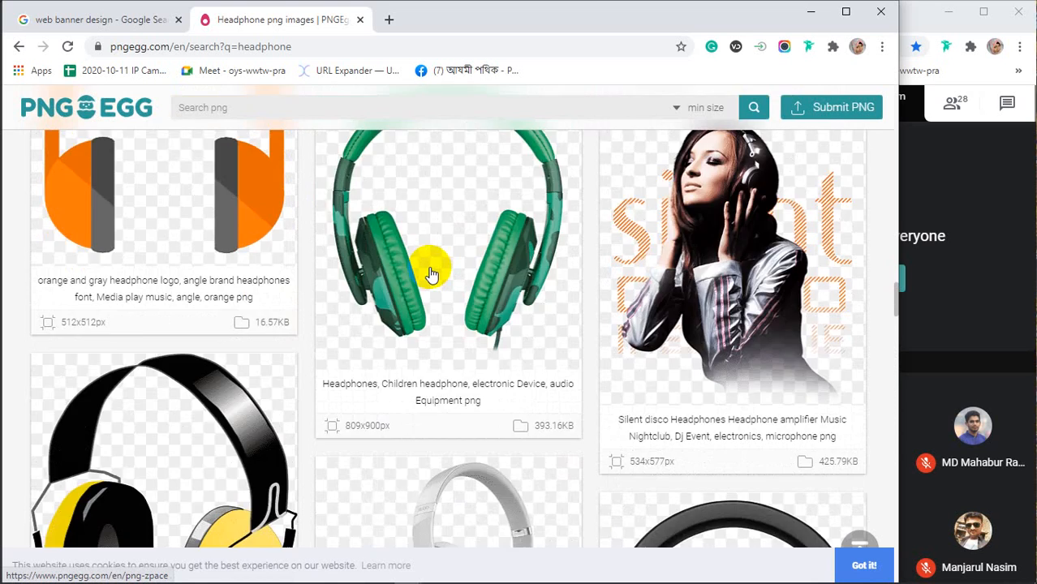
{"action": "scroll", "coordinate": [430, 274], "scroll_direction": "up", "scroll_amount": 1}
{"action": "scroll", "coordinate": [430, 275], "scroll_direction": "down", "scroll_amount": 4}
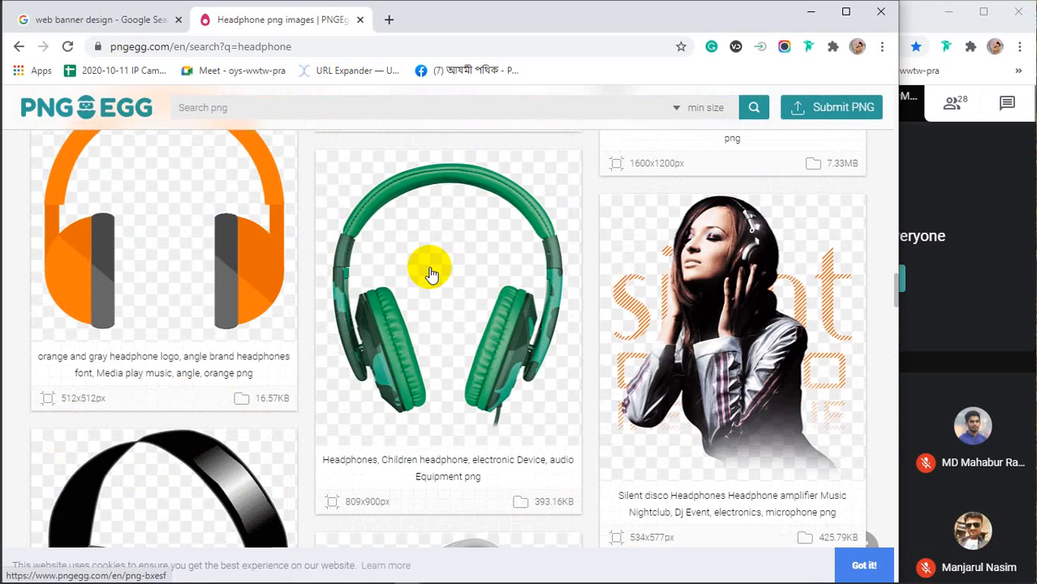
{"action": "scroll", "coordinate": [430, 274], "scroll_direction": "up", "scroll_amount": 15}
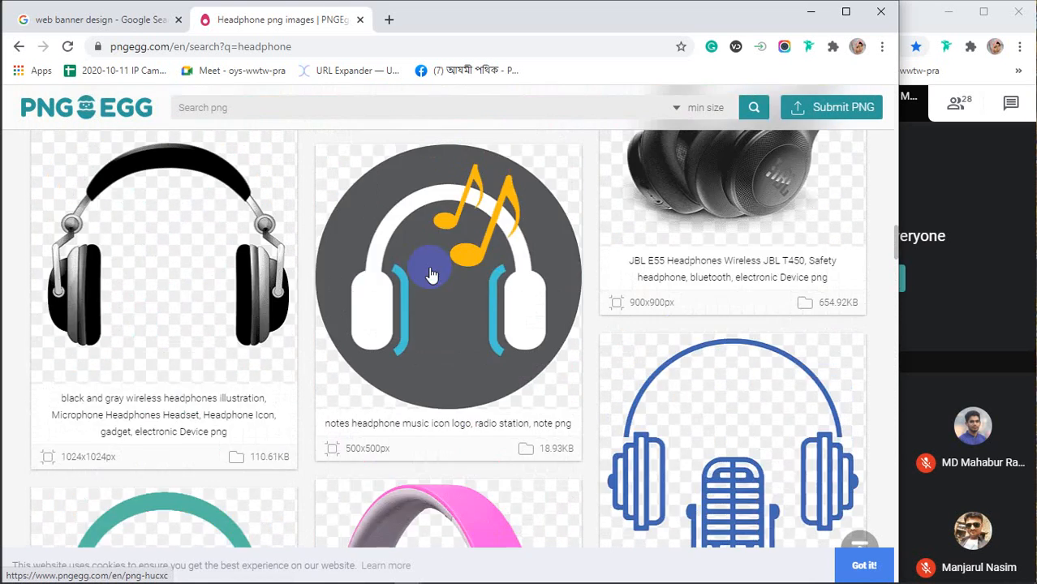
Download the blue Beats Studio headphones PNG from the "headphone" results and close the PNGEgg pages
{"action": "scroll", "coordinate": [430, 274], "scroll_direction": "up", "scroll_amount": 3}
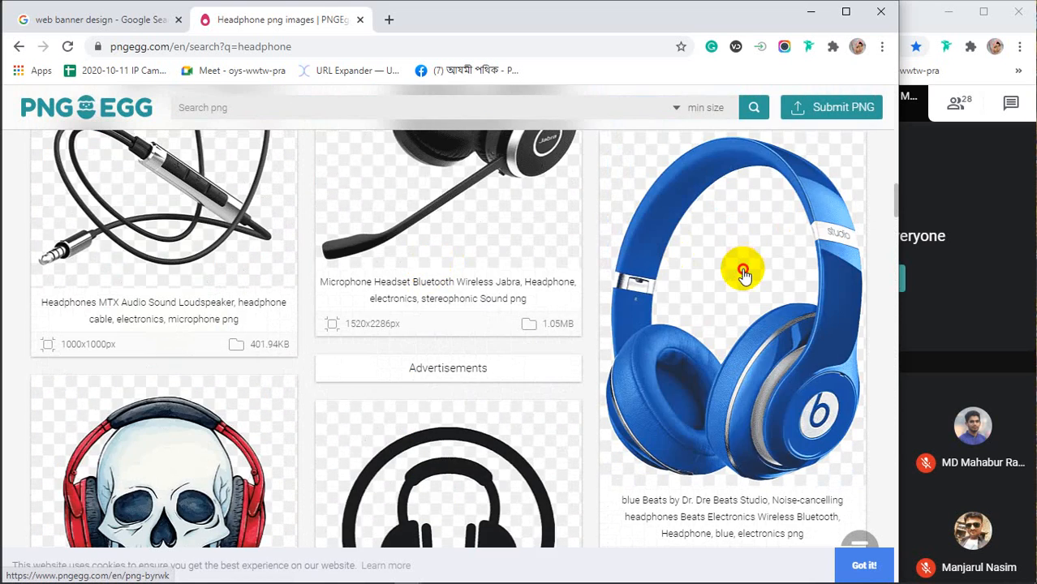
{"action": "left_click", "coordinate": [744, 274]}
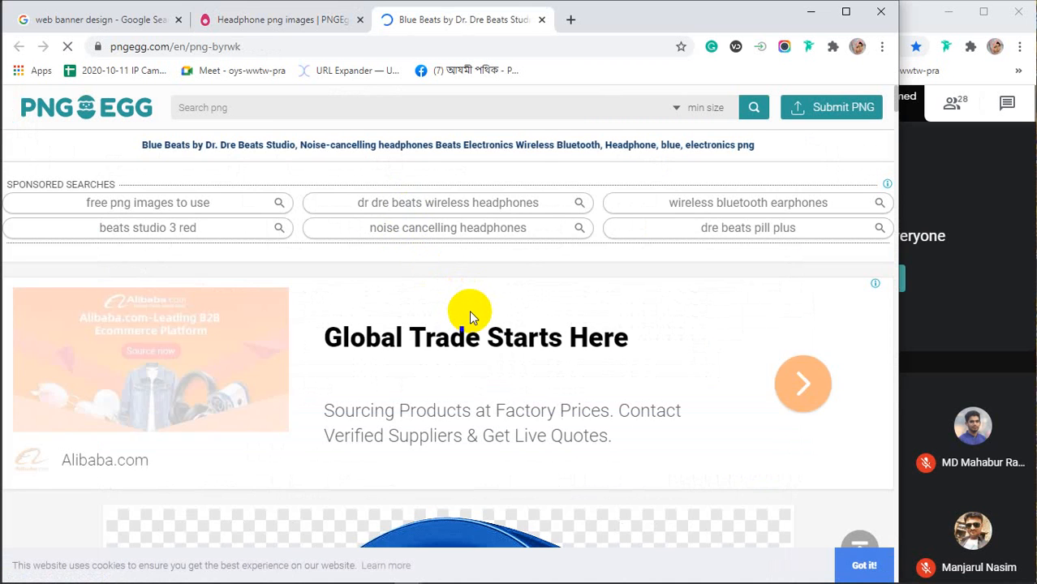
{"action": "scroll", "coordinate": [469, 310], "scroll_direction": "down", "scroll_amount": 10}
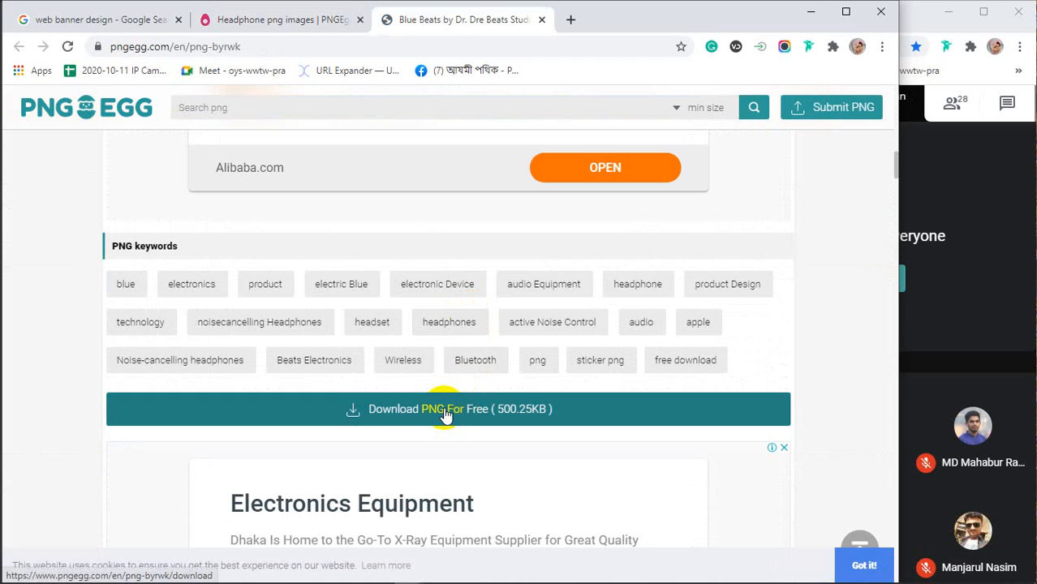
{"action": "left_click", "coordinate": [445, 414]}
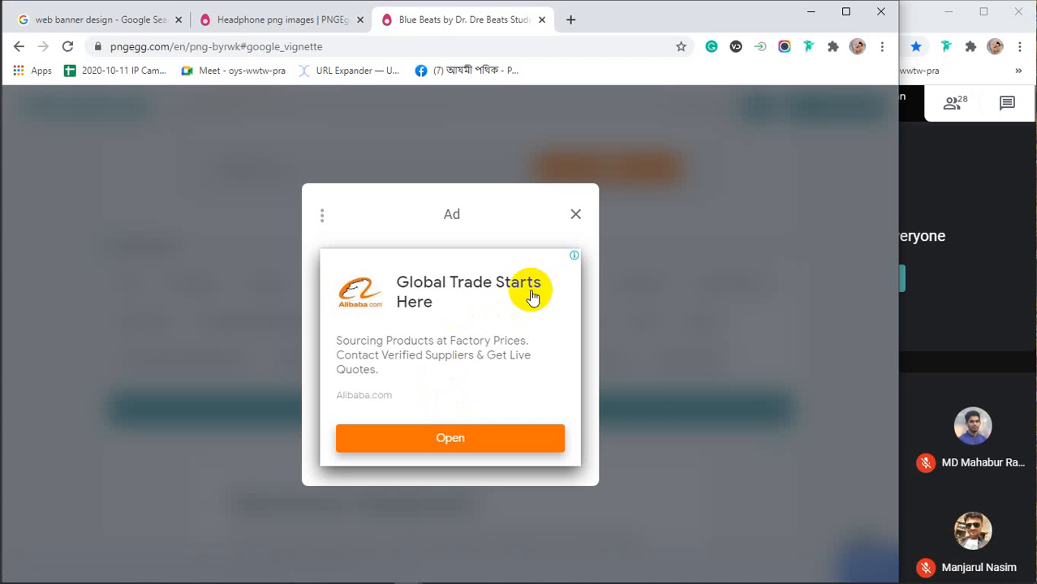
{"action": "left_click", "coordinate": [577, 215]}
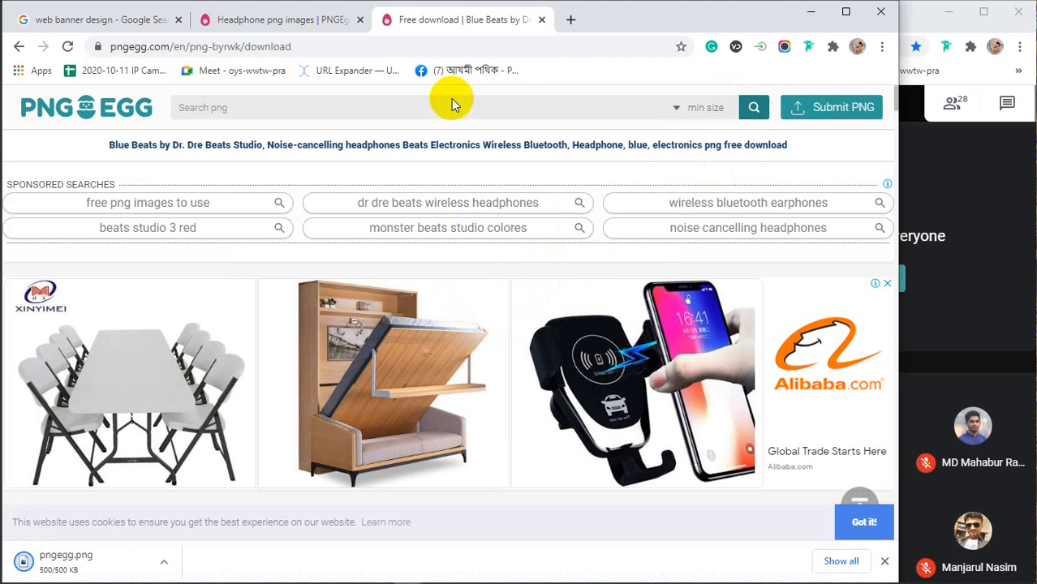
{"action": "left_click", "coordinate": [542, 19]}
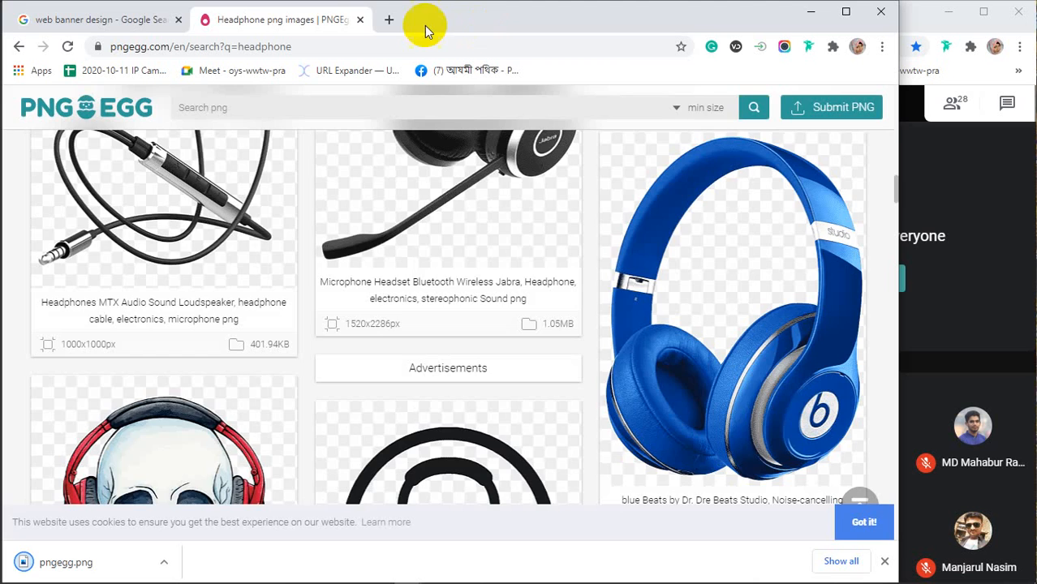
{"action": "left_click", "coordinate": [361, 19]}
Switch to Photoshop and place the downloaded pngegg image from the Downloads folder into the web ad document
{"action": "left_click", "coordinate": [809, 11]}
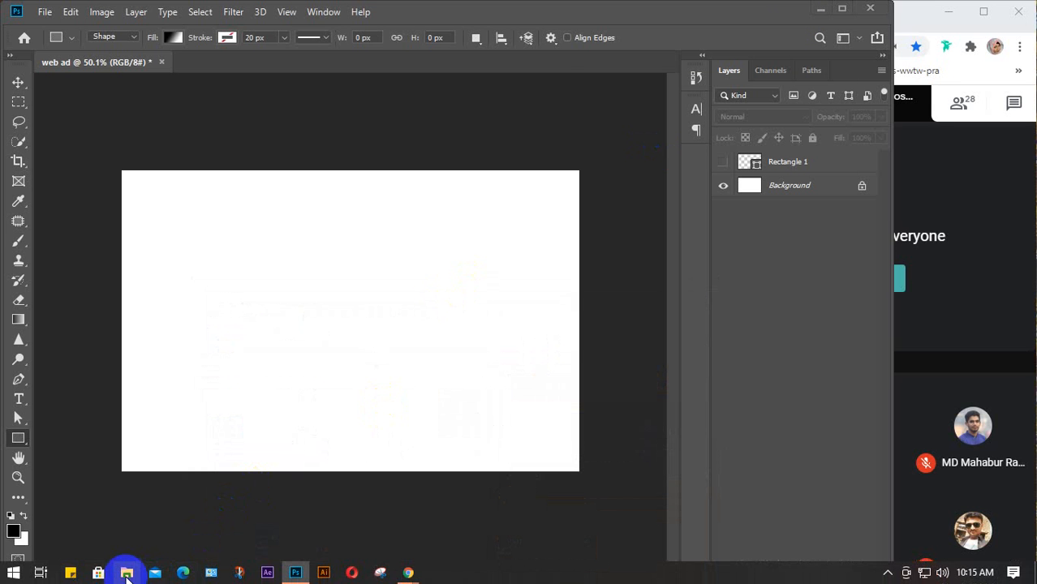
{"action": "left_click", "coordinate": [127, 573]}
{"action": "left_click", "coordinate": [108, 297]}
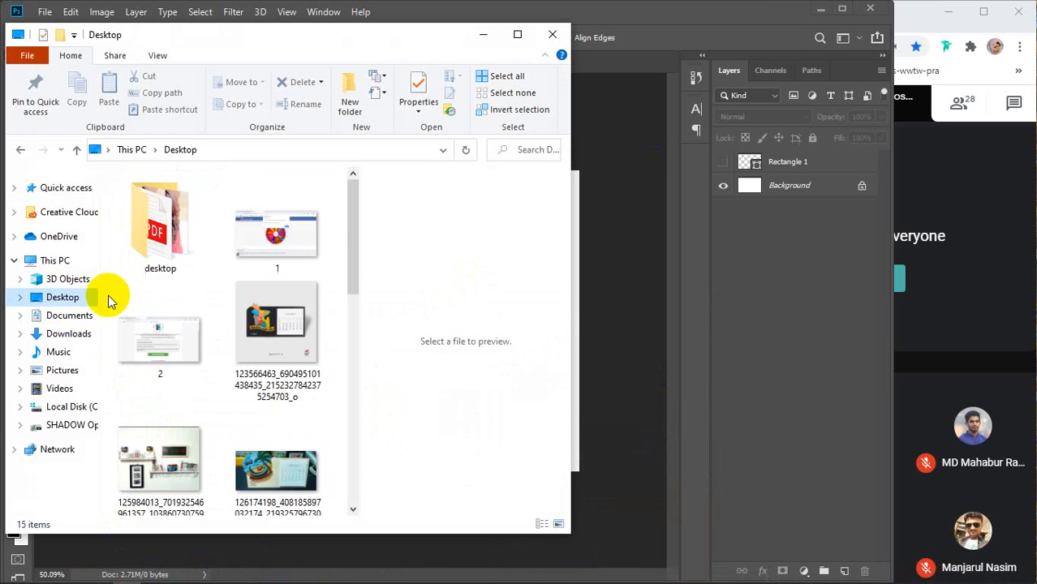
{"action": "left_click", "coordinate": [97, 331]}
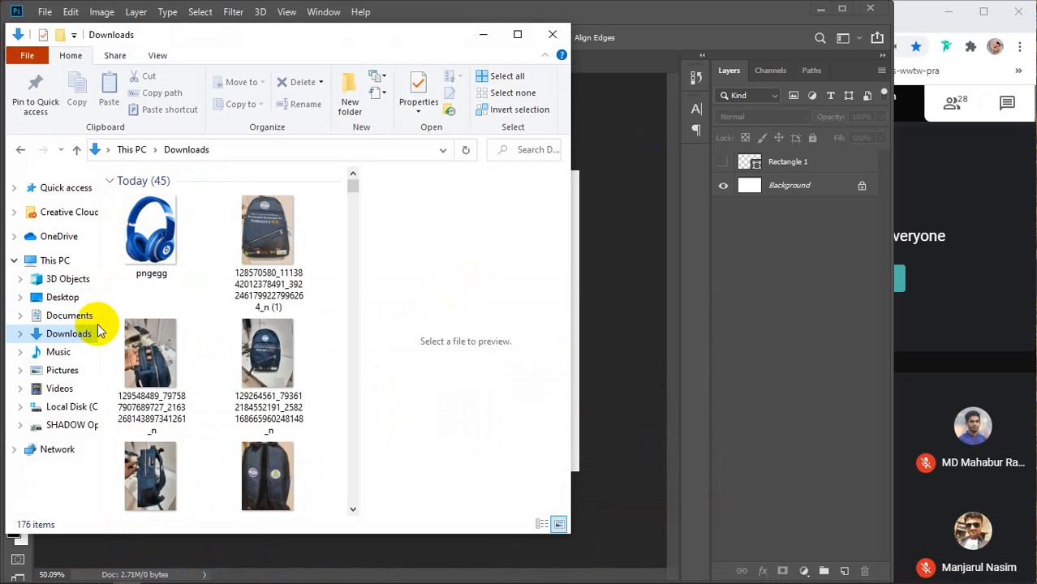
{"action": "left_click_drag", "start_coordinate": [212, 357], "coordinate": [491, 539]}
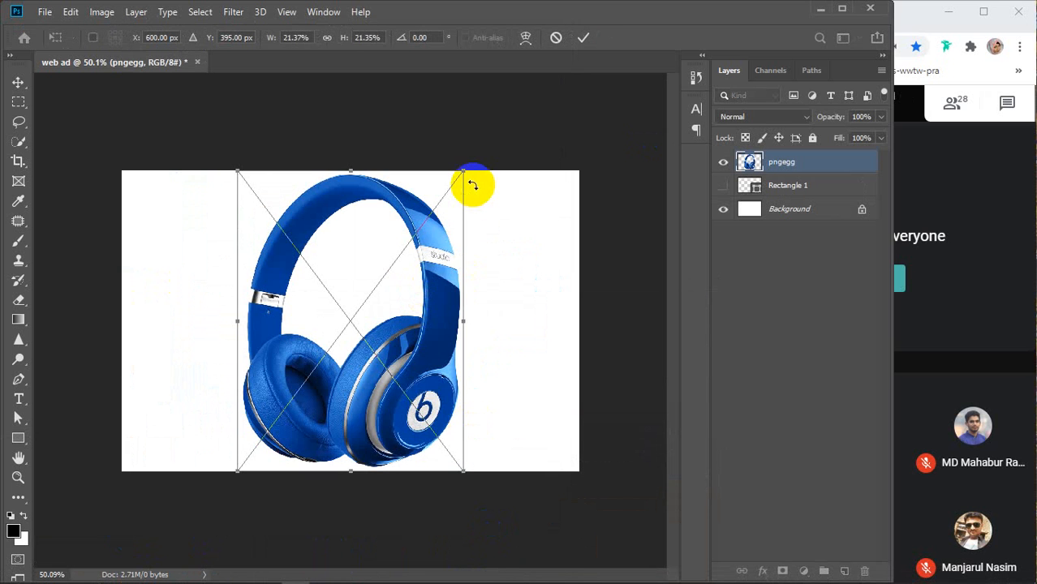
Scale the placed headphones to about 13.89% and position them right of the canvas centre at about X 792.5, Y 419 px
{"action": "left_click_drag", "start_coordinate": [462, 164], "coordinate": [393, 278]}
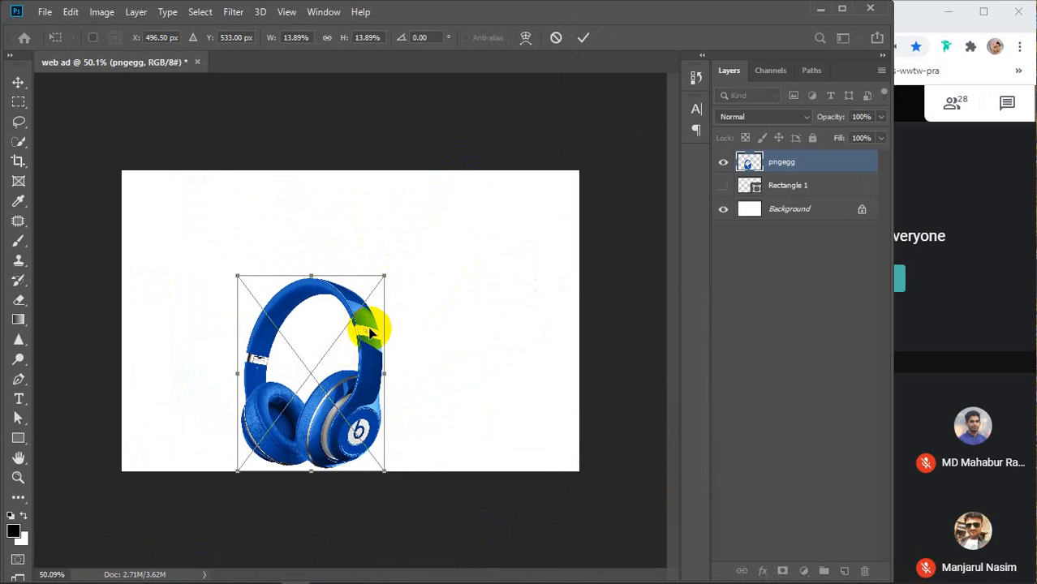
{"action": "left_click_drag", "start_coordinate": [370, 325], "coordinate": [483, 273]}
{"action": "key", "text": "u"}
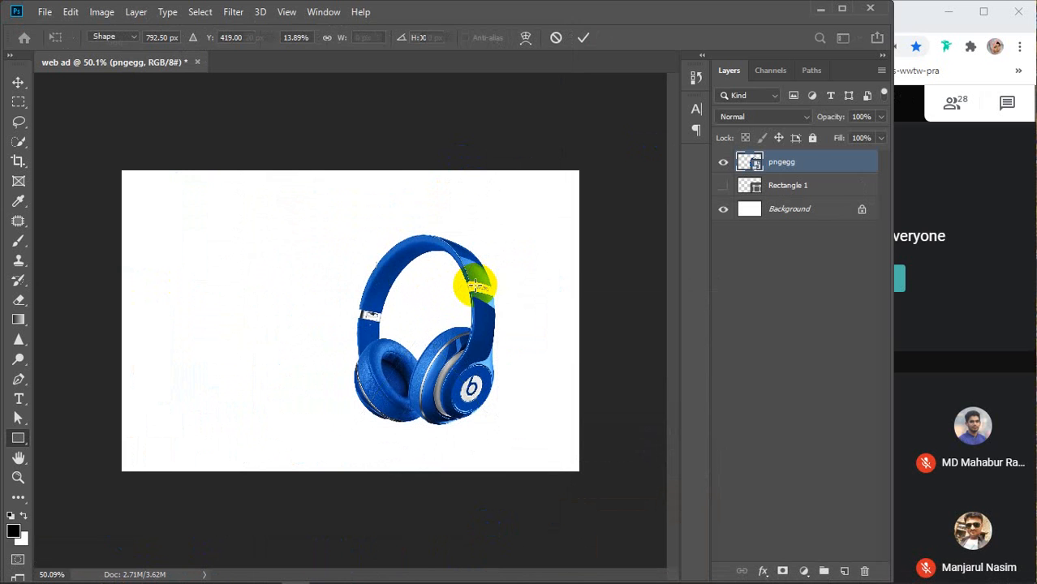
Show the Rectangle 1 layer, switch its fill to a black-to-white linear gradient and open that gradient for editing
{"action": "left_click", "coordinate": [722, 186]}
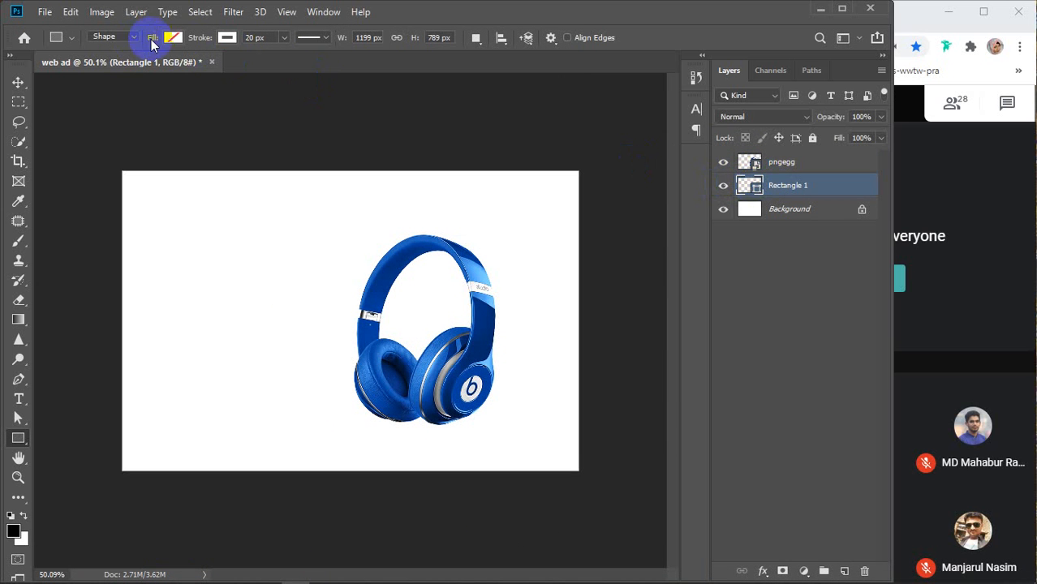
{"action": "left_click", "coordinate": [175, 39]}
{"action": "left_click", "coordinate": [167, 68]}
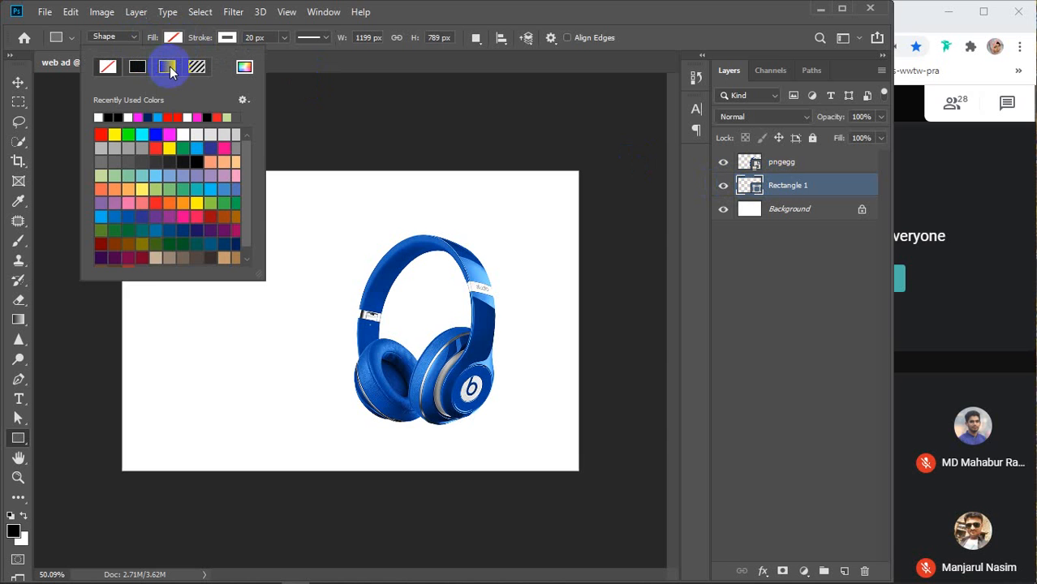
{"action": "left_click", "coordinate": [168, 204]}
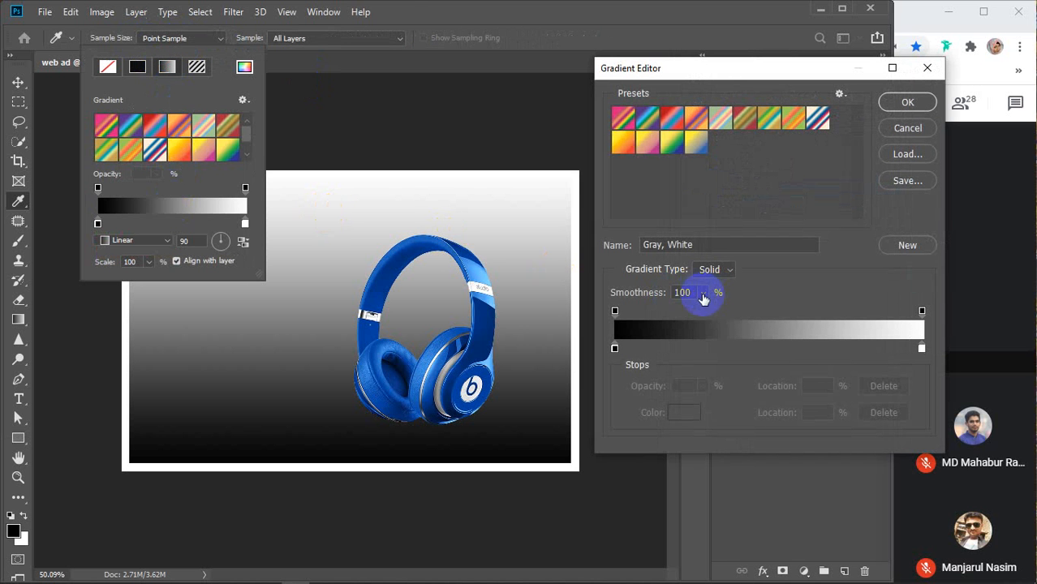
Sample the headphones' dark blue for the gradient's black stop and darken it to #022254
{"action": "left_click", "coordinate": [615, 349]}
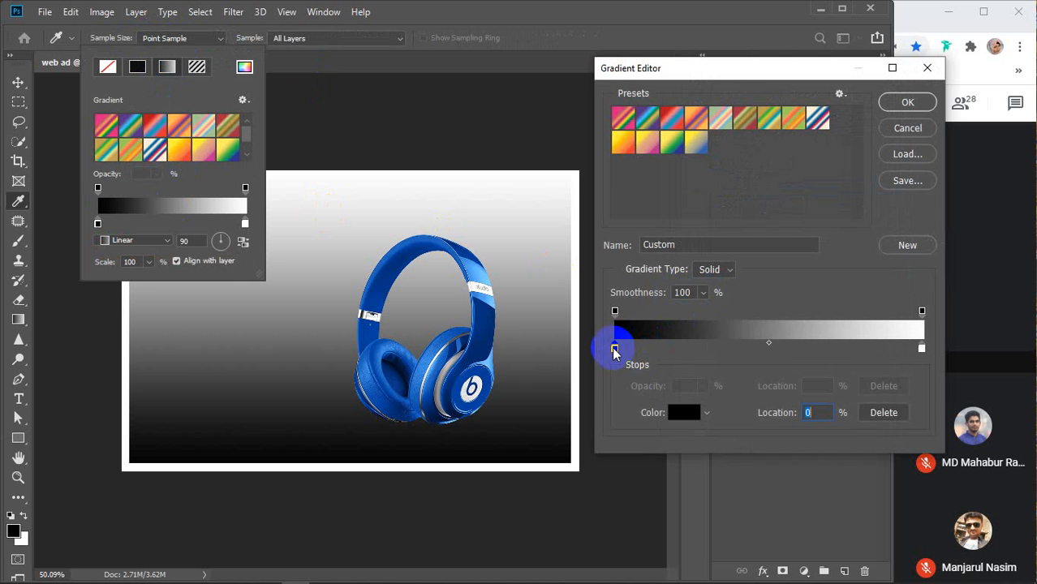
{"action": "left_click", "coordinate": [684, 412]}
{"action": "left_click", "coordinate": [479, 335]}
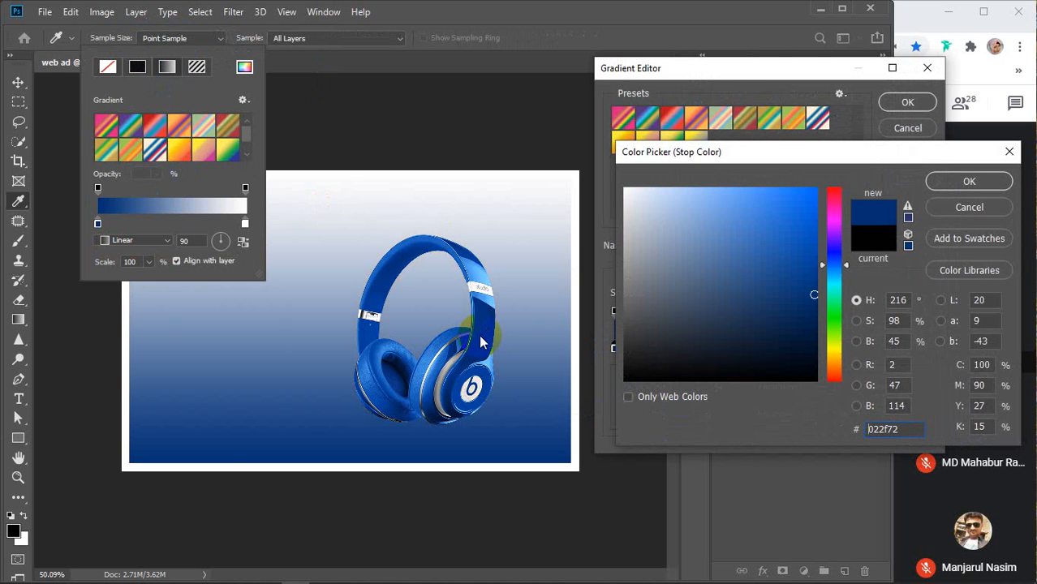
{"action": "left_click", "coordinate": [455, 243]}
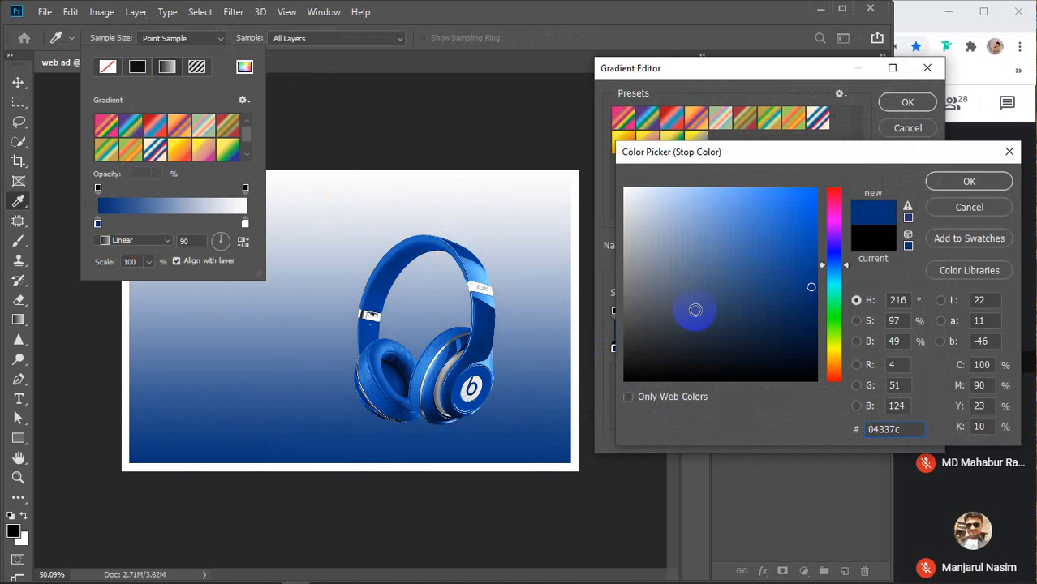
{"action": "left_click", "coordinate": [814, 317]}
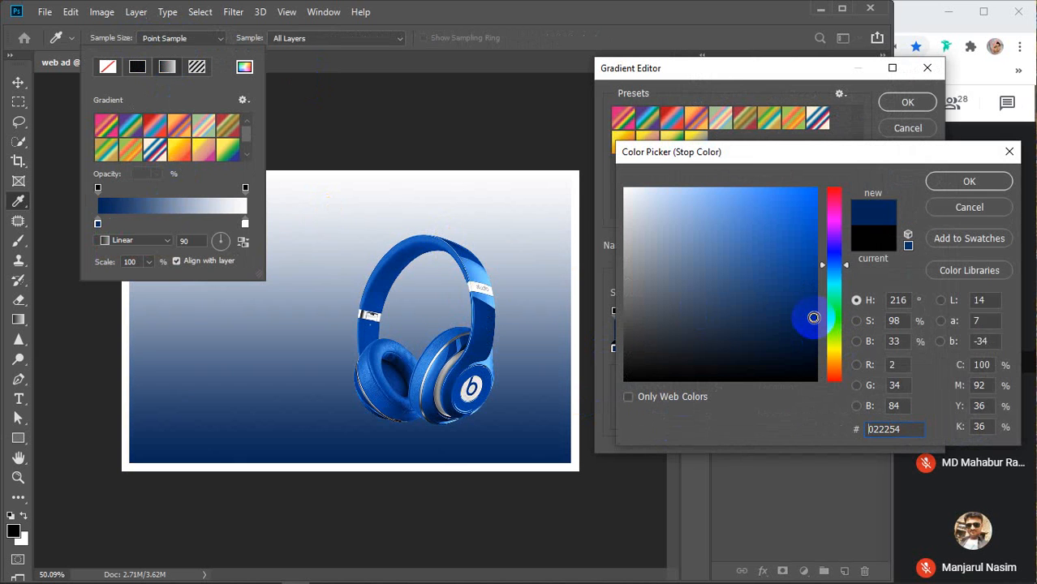
{"action": "left_click", "coordinate": [963, 183]}
Set the gradient's white stop to light blue #74c7ff sampled from the headphones and apply the edited gradient
{"action": "left_click", "coordinate": [921, 349]}
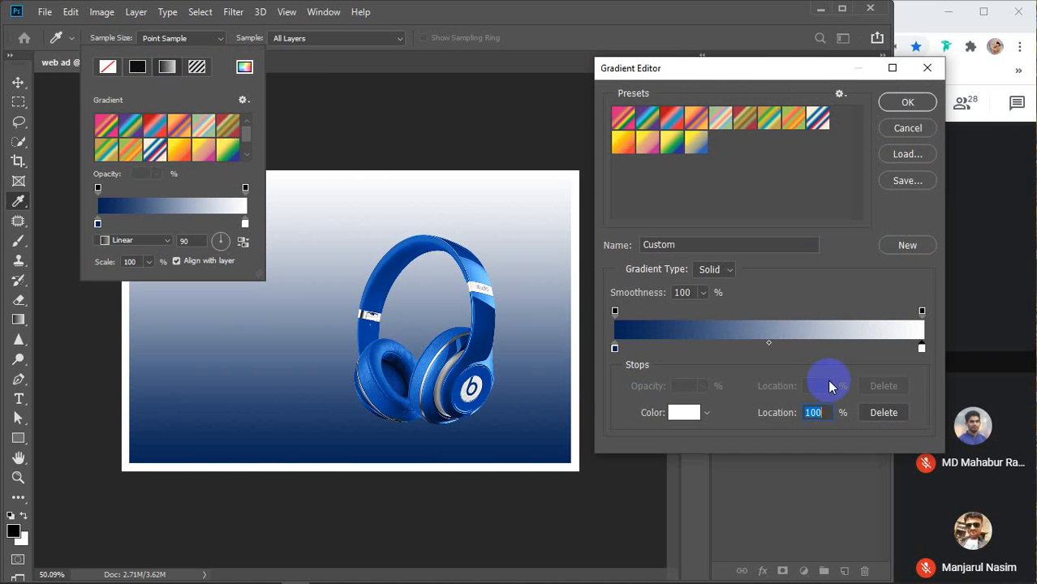
{"action": "left_click", "coordinate": [683, 412]}
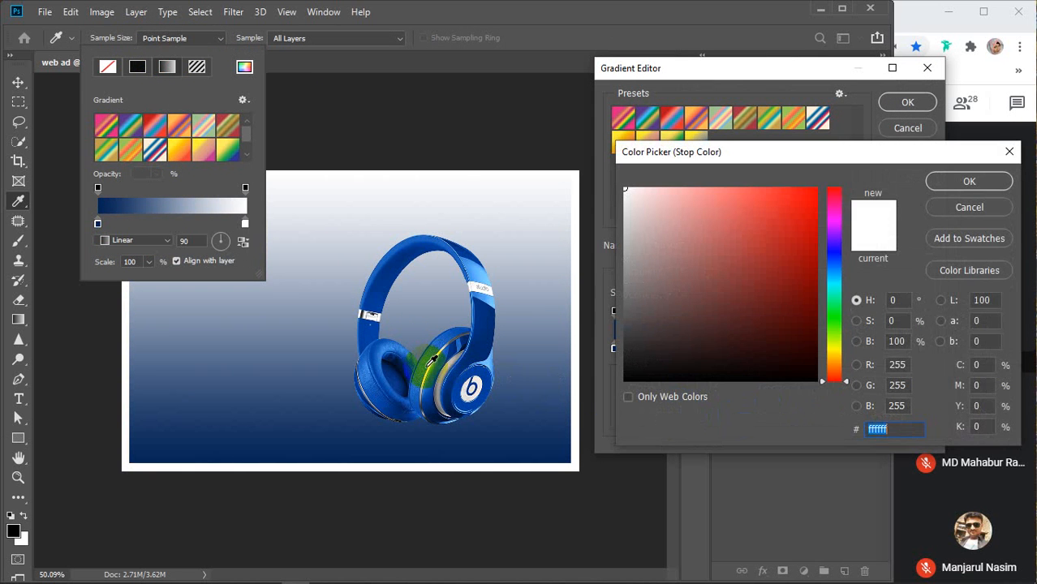
{"action": "left_click", "coordinate": [437, 357]}
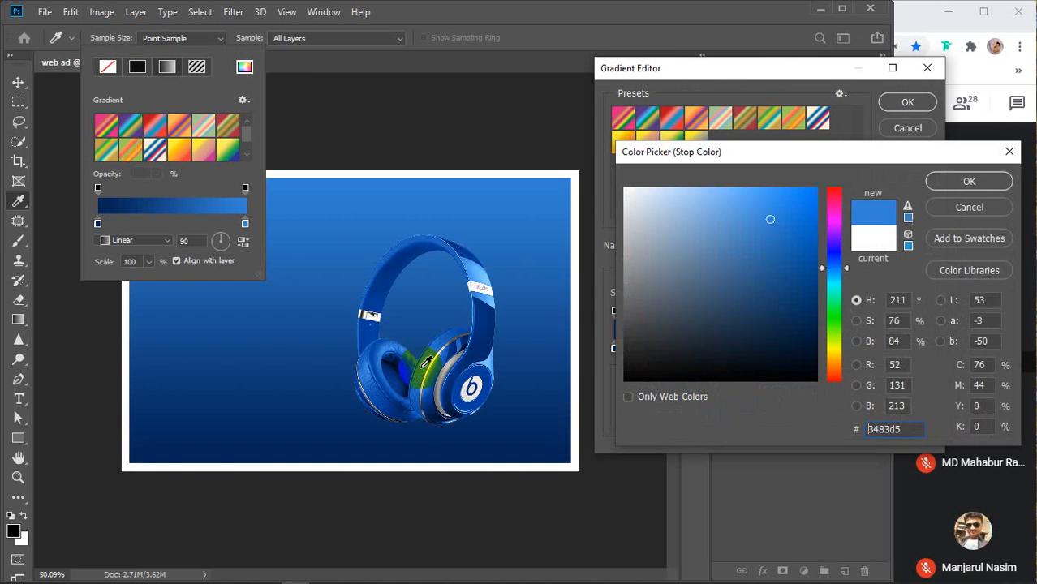
{"action": "left_click", "coordinate": [490, 361]}
{"action": "left_click", "coordinate": [949, 182]}
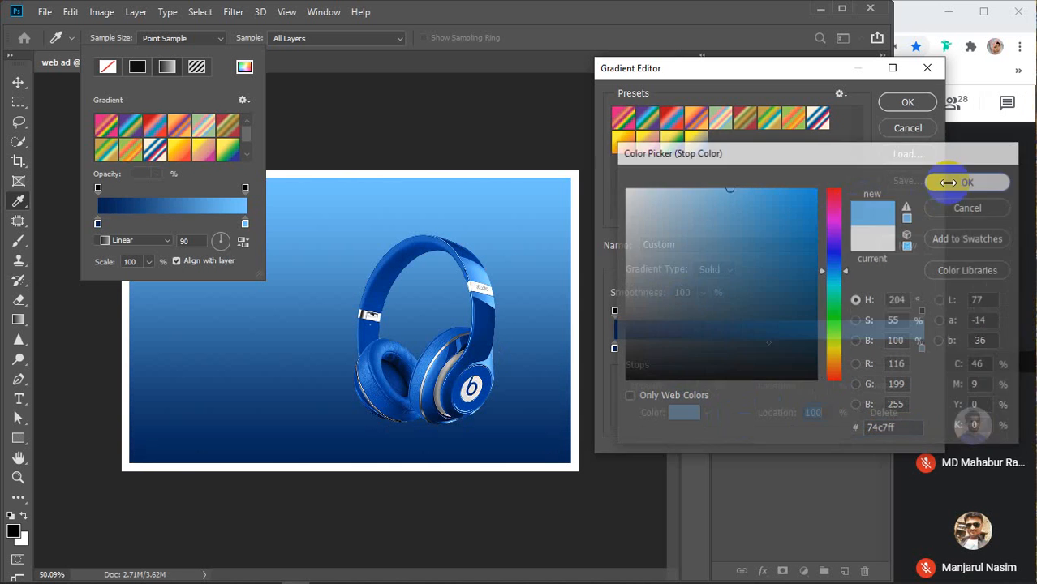
{"action": "left_click", "coordinate": [902, 102]}
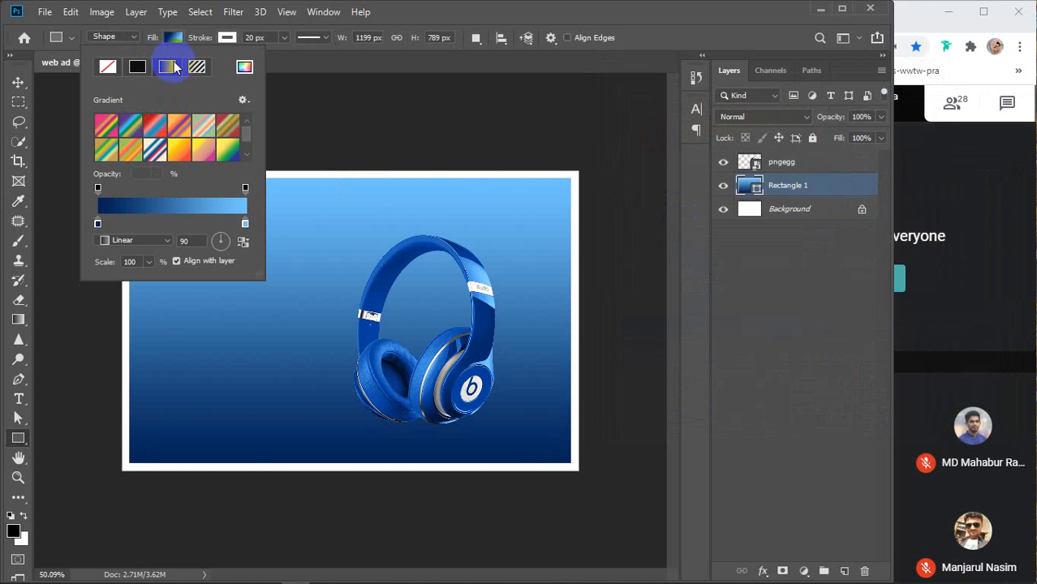
Change the rectangle's gradient style to Radial and reverse its colours so the light blue sits in the centre
{"action": "left_click", "coordinate": [166, 241]}
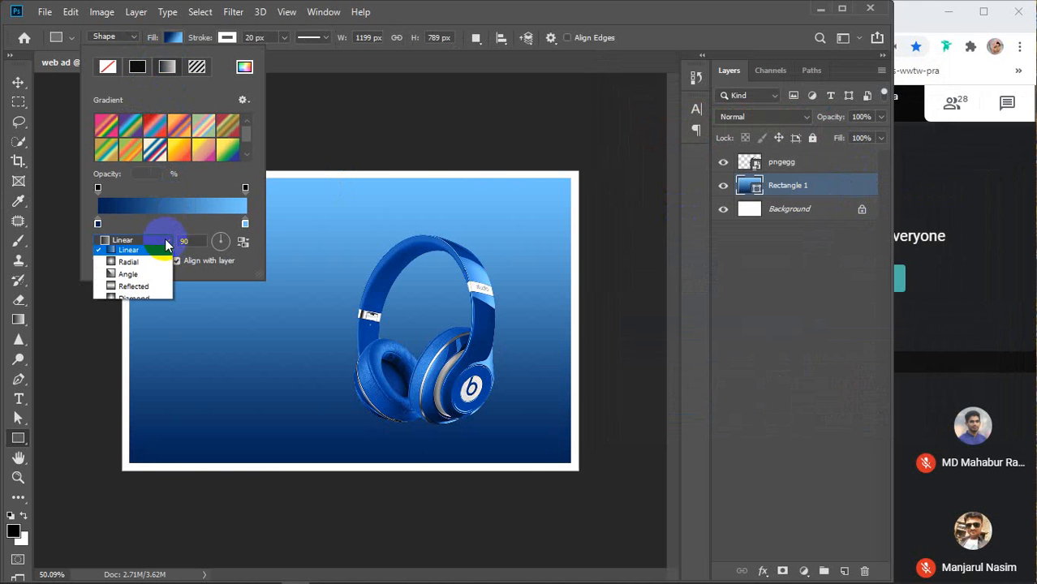
{"action": "left_click", "coordinate": [122, 262]}
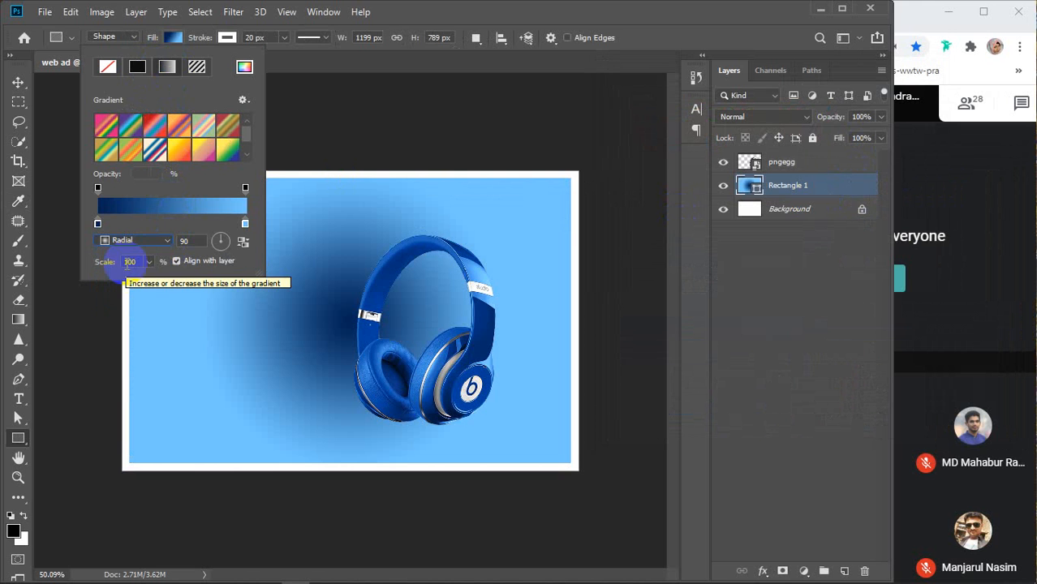
{"action": "left_click", "coordinate": [203, 244]}
{"action": "left_click", "coordinate": [144, 265]}
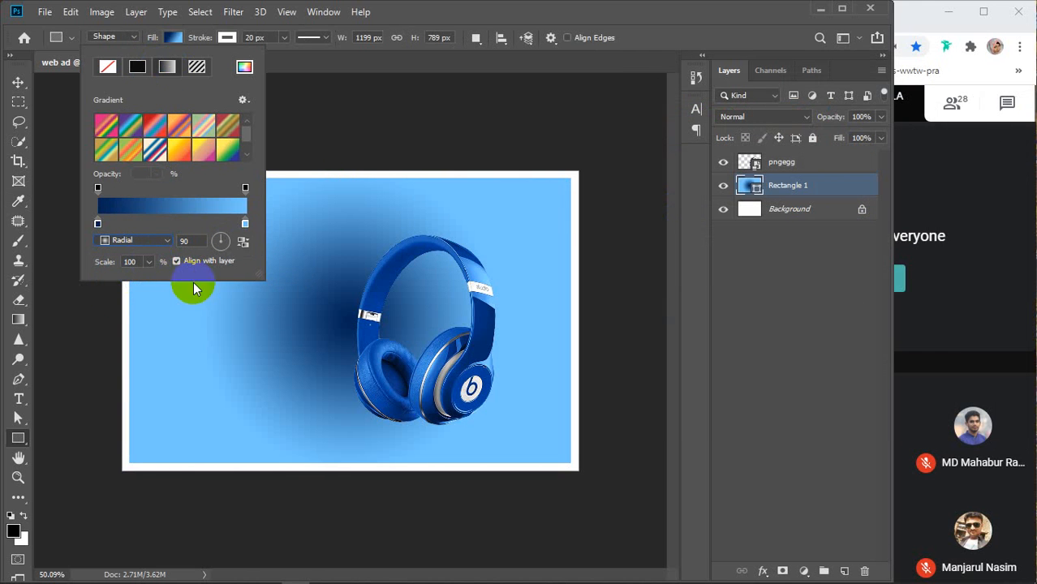
{"action": "left_click", "coordinate": [242, 242]}
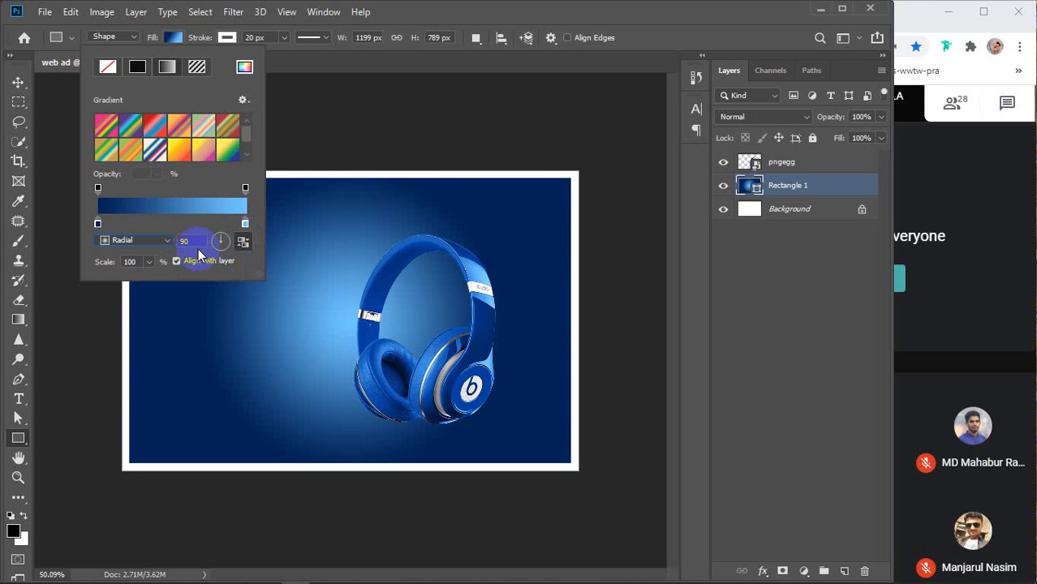
Enlarge the rectangle's radial gradient to a scale of 149% and close the fill options
{"action": "left_click", "coordinate": [145, 261]}
{"action": "left_click", "coordinate": [150, 261]}
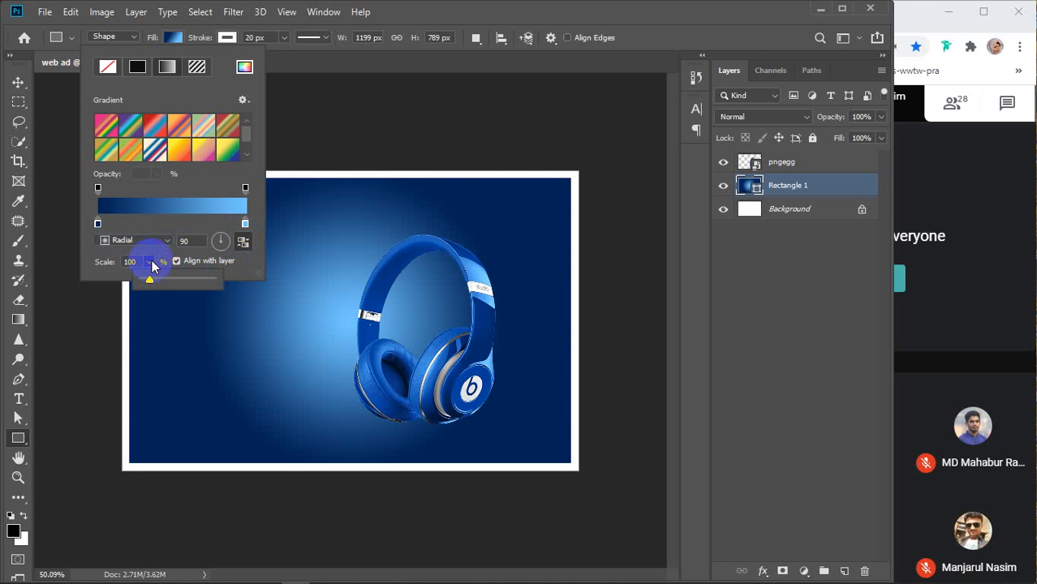
{"action": "left_click_drag", "start_coordinate": [149, 279], "coordinate": [158, 281]}
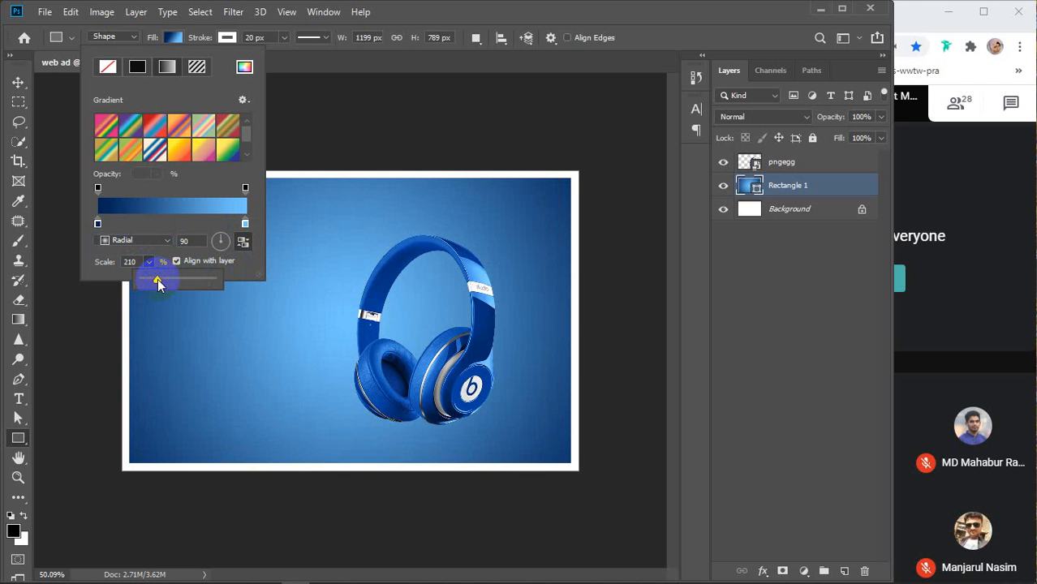
{"action": "left_click", "coordinate": [135, 261]}
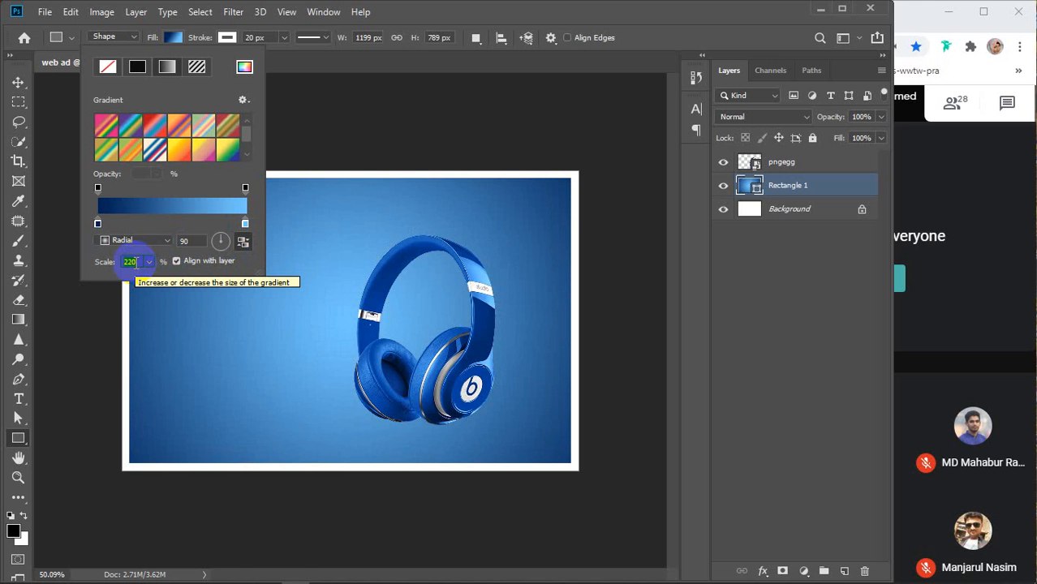
{"action": "key", "text": "Up"}
{"action": "key", "text": "Up"}
{"action": "key", "text": "Up"}
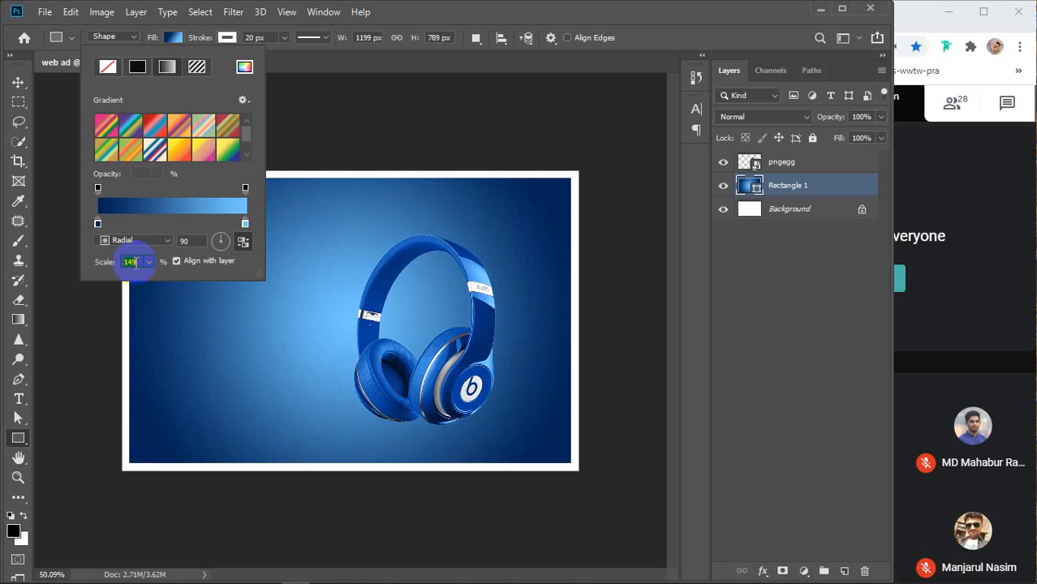
{"action": "left_click", "coordinate": [173, 37]}
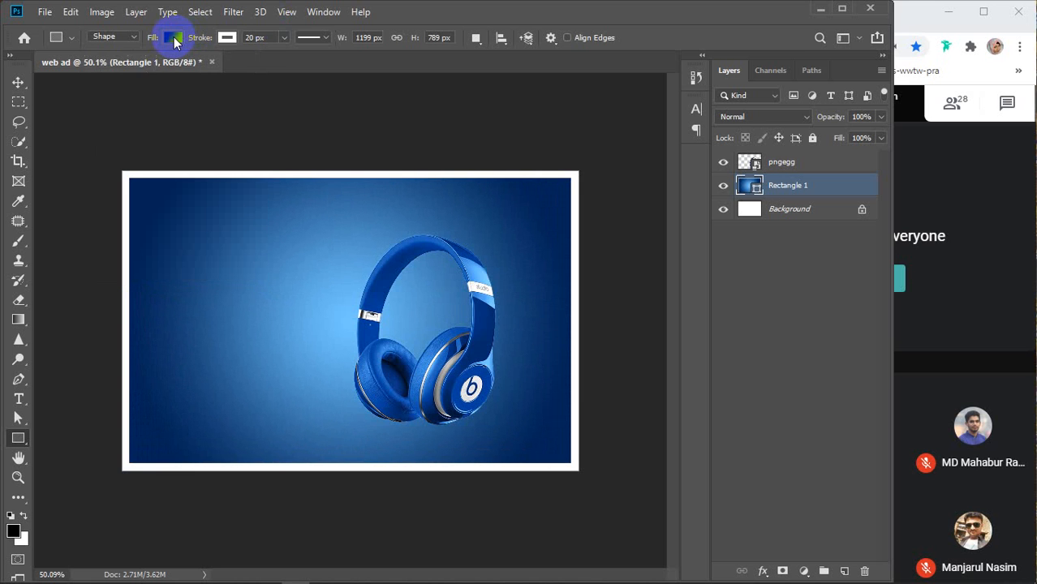
Move the headphones slightly right and up on the banner with the Move tool
{"action": "left_click", "coordinate": [814, 186]}
{"action": "key", "text": "v"}
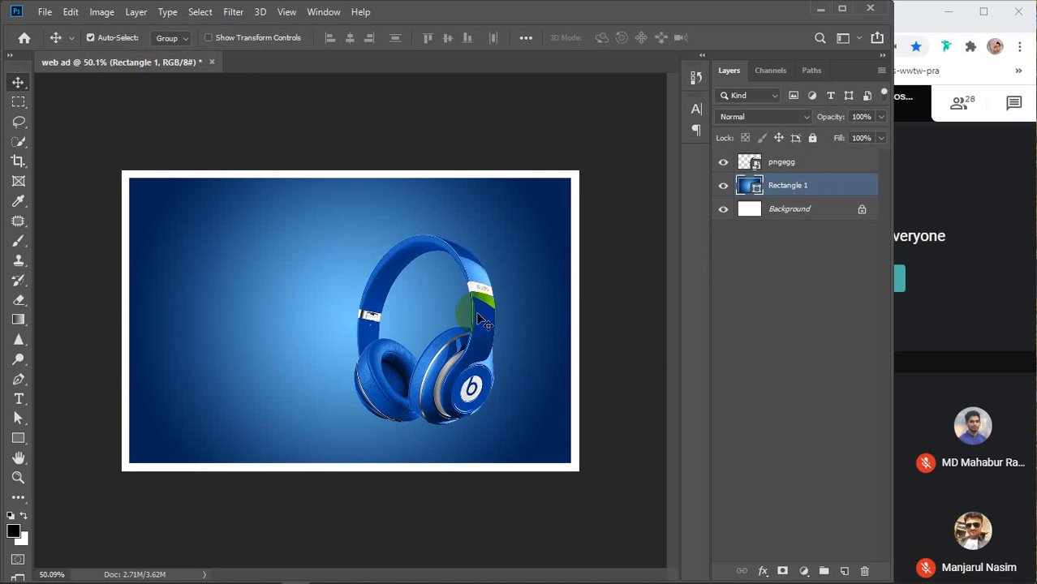
{"action": "left_click_drag", "start_coordinate": [480, 311], "coordinate": [501, 306]}
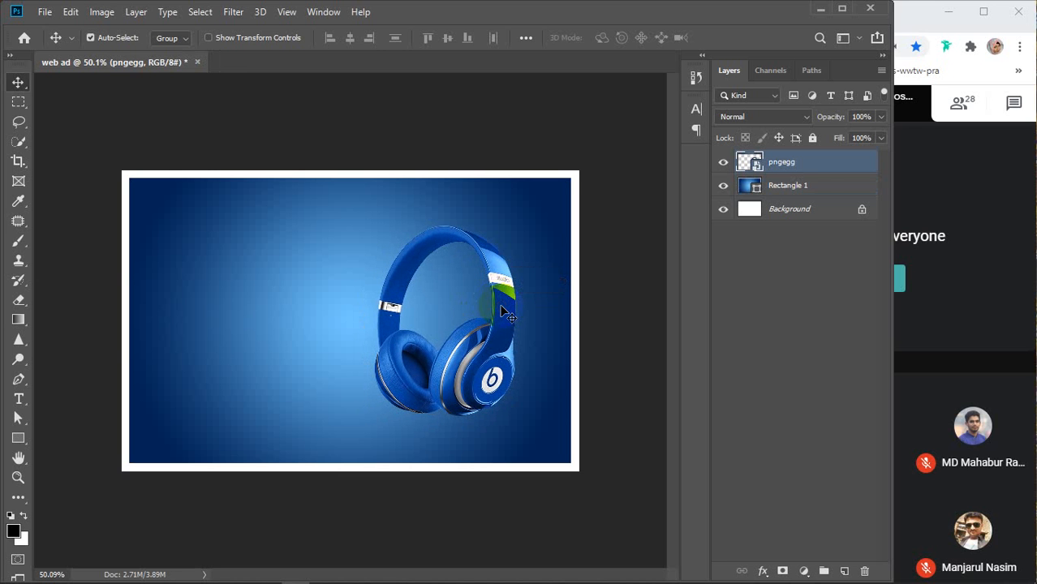
Remove the white stroke from the blue gradient background rectangle
{"action": "left_click", "coordinate": [791, 185]}
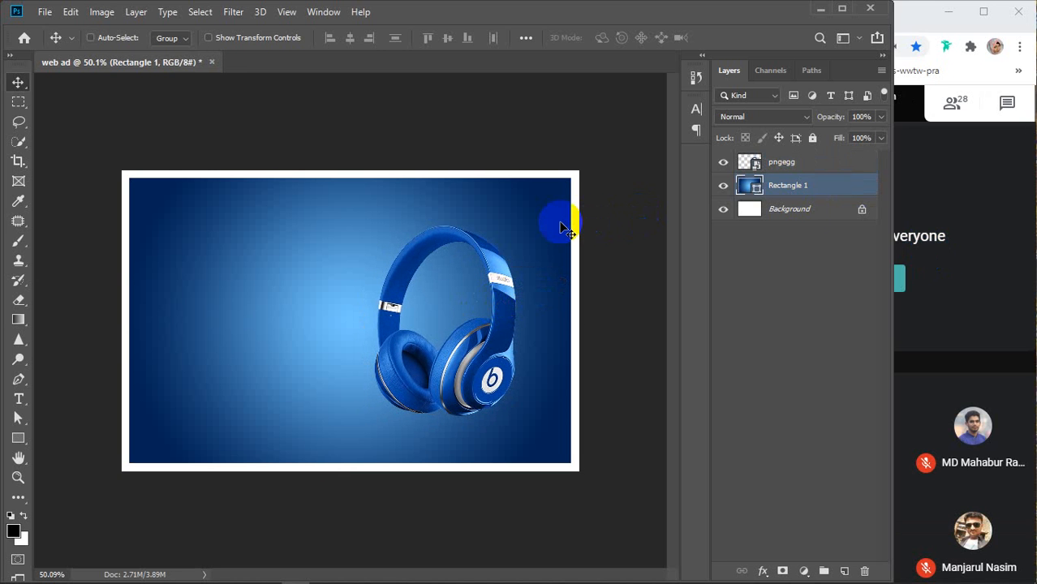
{"action": "key", "text": "ctrl+t"}
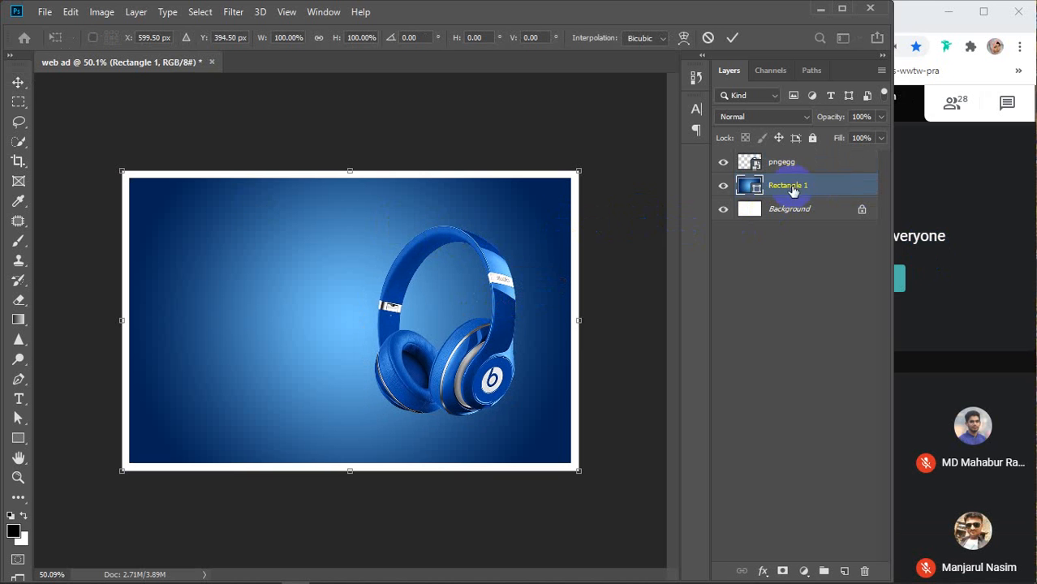
{"action": "key", "text": "Return"}
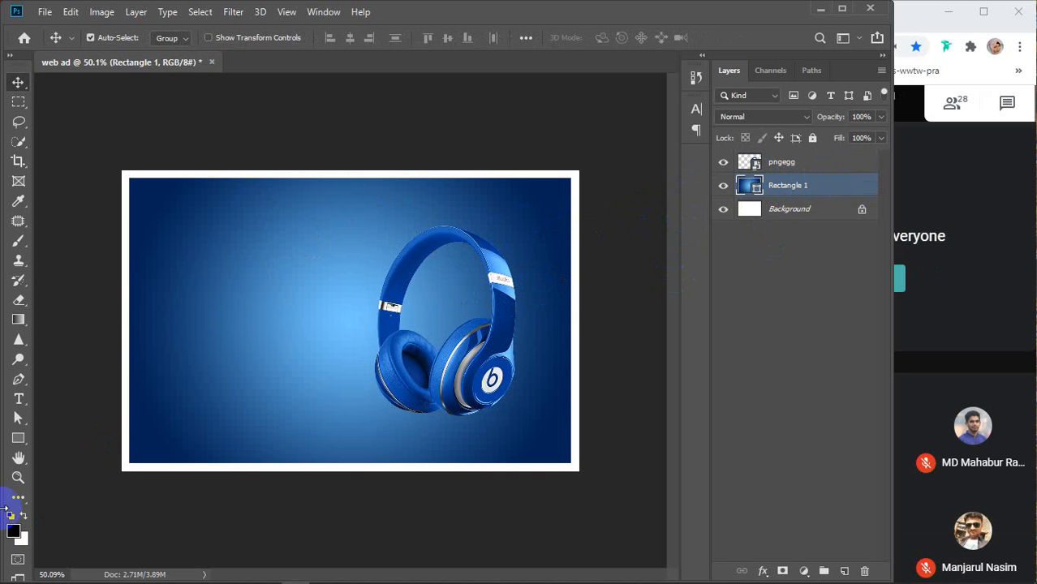
{"action": "left_click", "coordinate": [17, 438]}
{"action": "left_click", "coordinate": [227, 38]}
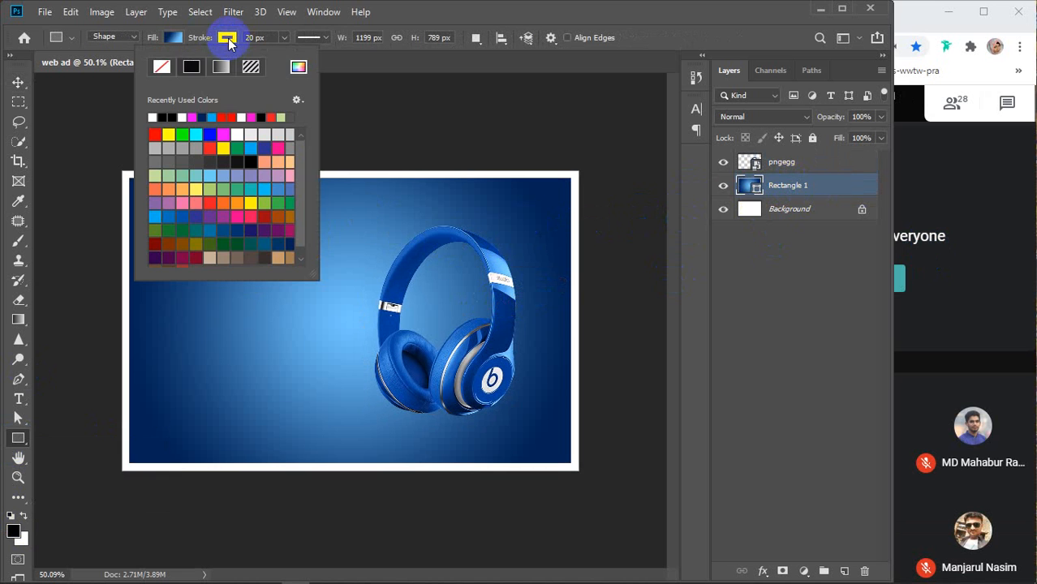
{"action": "left_click", "coordinate": [162, 68]}
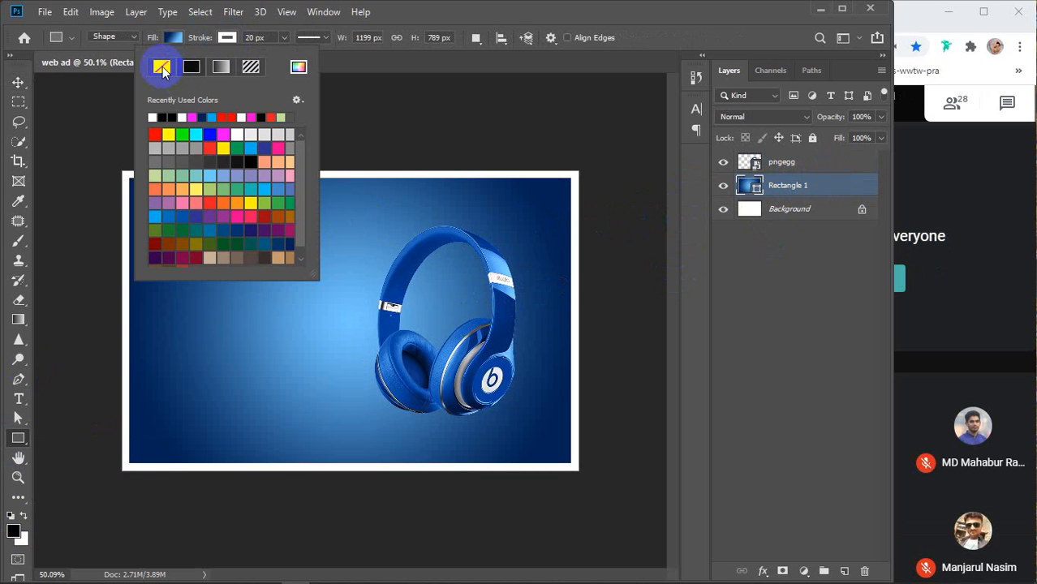
{"action": "left_click", "coordinate": [227, 37]}
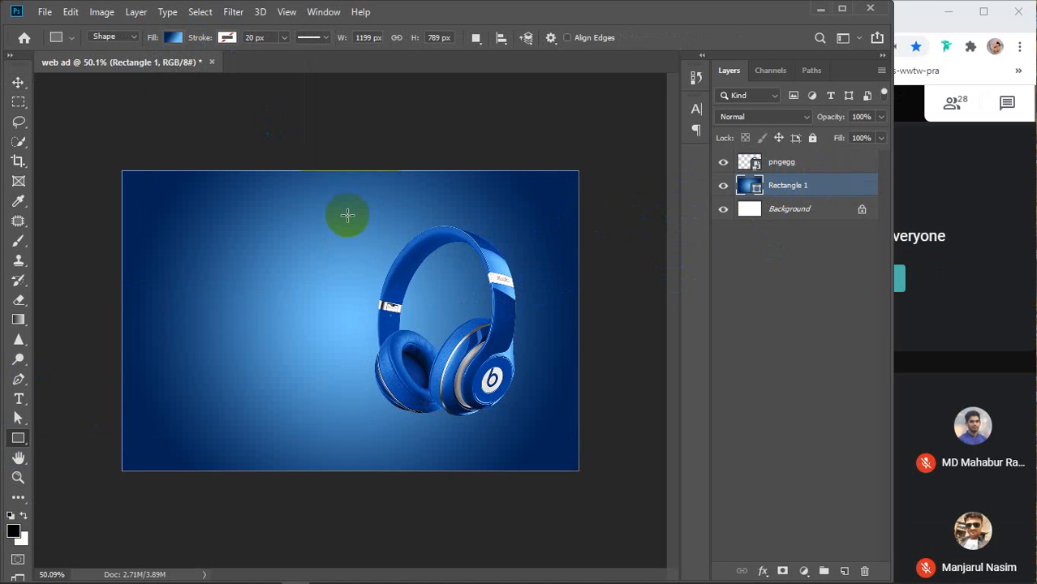
Move the headphones about 0.067 in to the left on the banner with the Move tool
{"action": "left_click", "coordinate": [782, 163]}
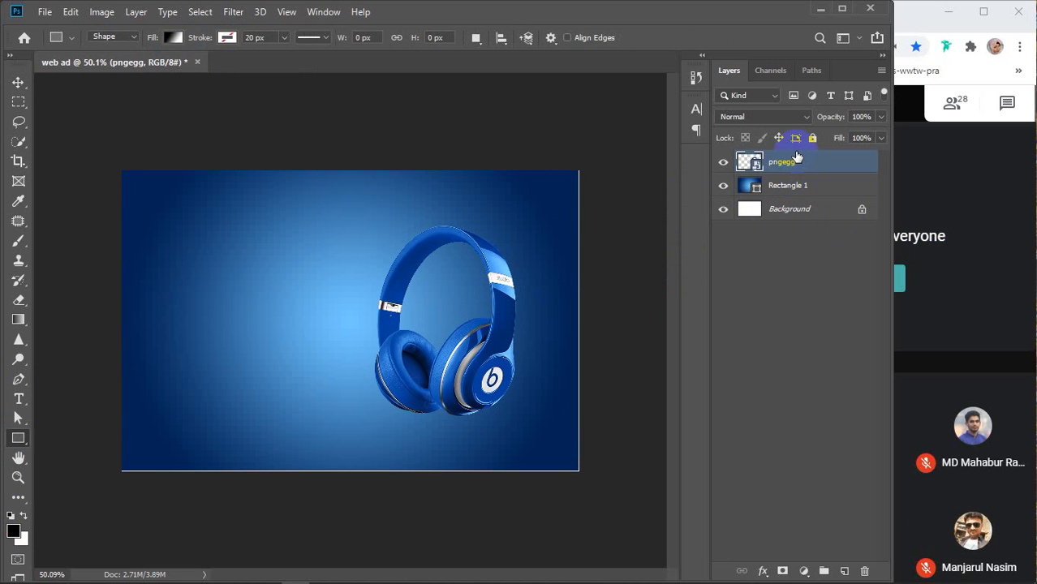
{"action": "key", "text": "v"}
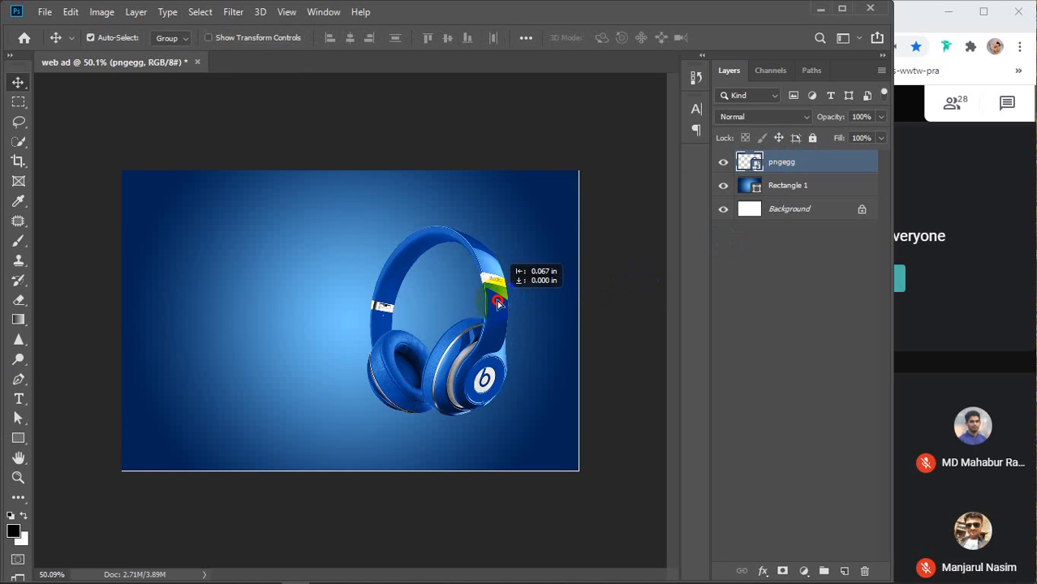
{"action": "left_click_drag", "start_coordinate": [506, 297], "coordinate": [498, 297]}
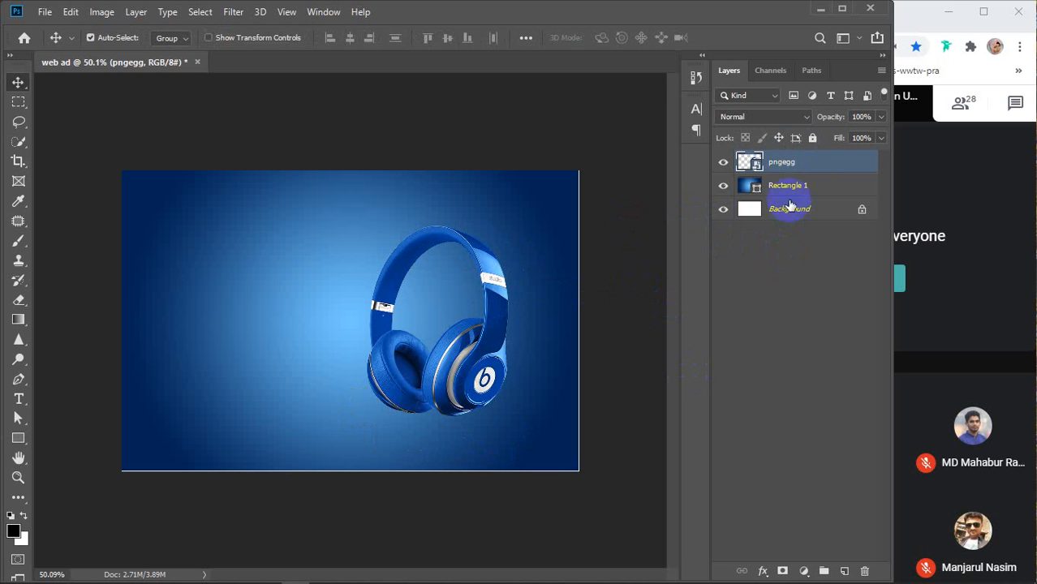
Add a drop shadow to the headphones layer and raise its opacity to 100%
{"action": "double_click", "coordinate": [840, 168]}
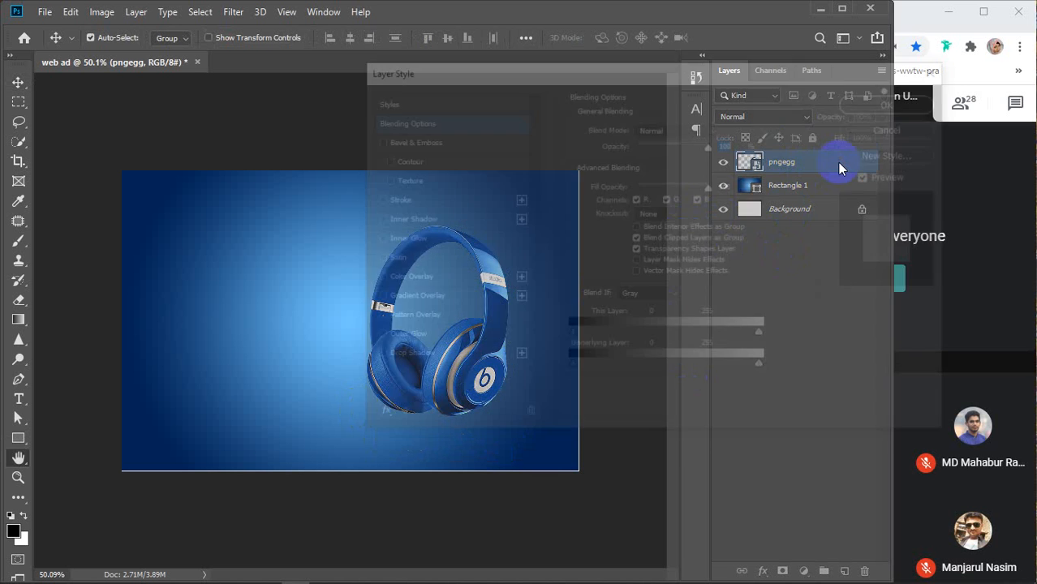
{"action": "left_click_drag", "start_coordinate": [595, 68], "coordinate": [795, 72]}
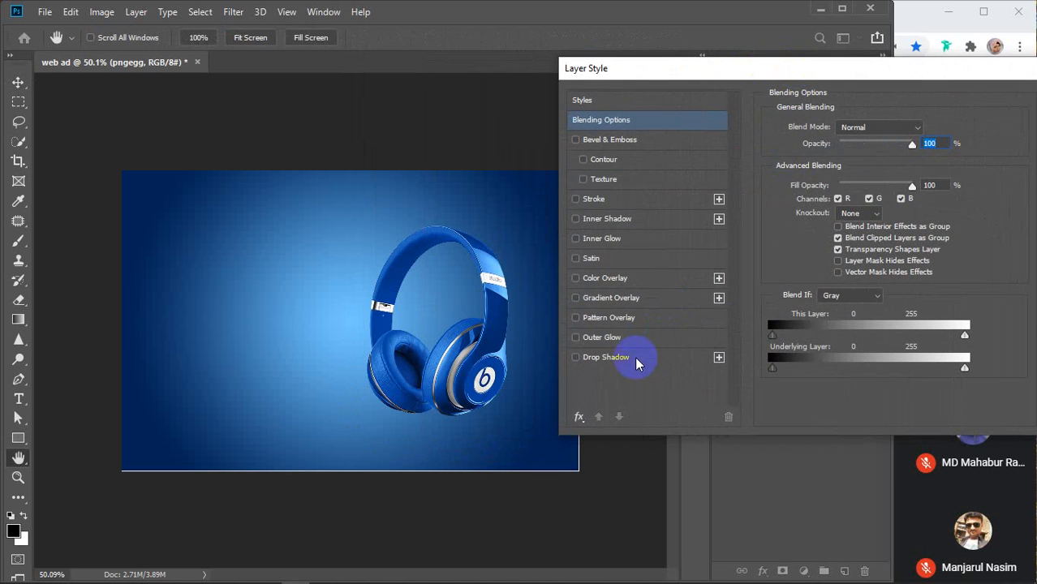
{"action": "left_click", "coordinate": [614, 357]}
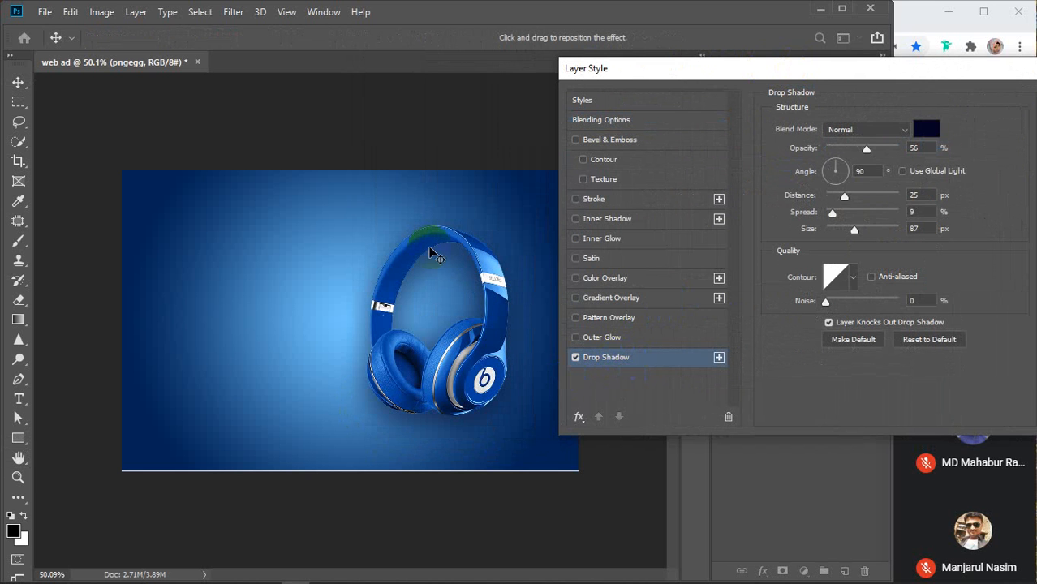
{"action": "left_click_drag", "start_coordinate": [877, 149], "coordinate": [896, 150]}
{"action": "left_click", "coordinate": [921, 147]}
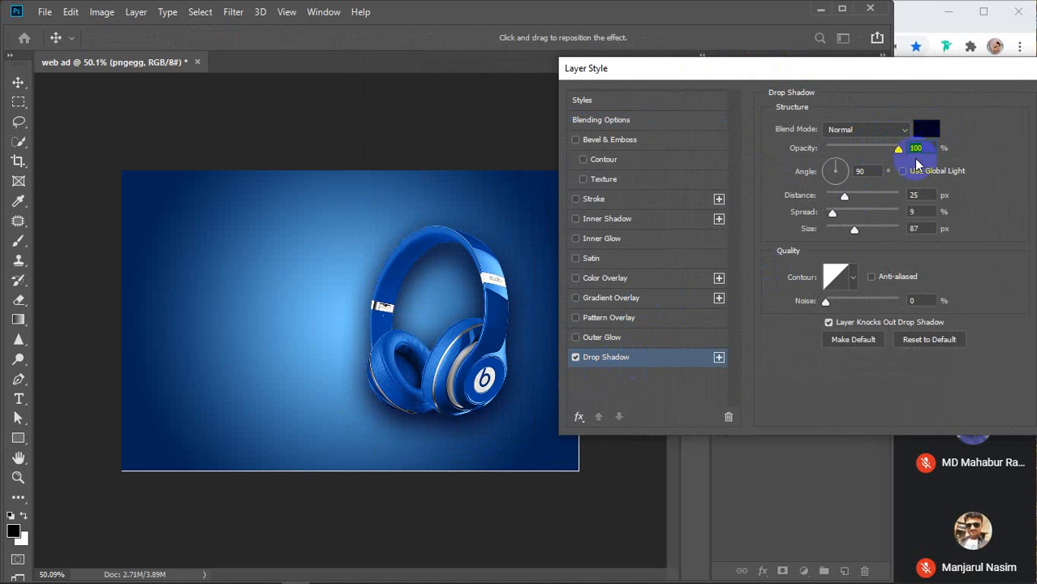
Adjust the headphones' drop shadow to a 98° angle, 25 px distance, 15% spread and 95 px size
{"action": "left_click_drag", "start_coordinate": [844, 168], "coordinate": [846, 197]}
{"action": "left_click", "coordinate": [845, 195]}
{"action": "left_click", "coordinate": [919, 196]}
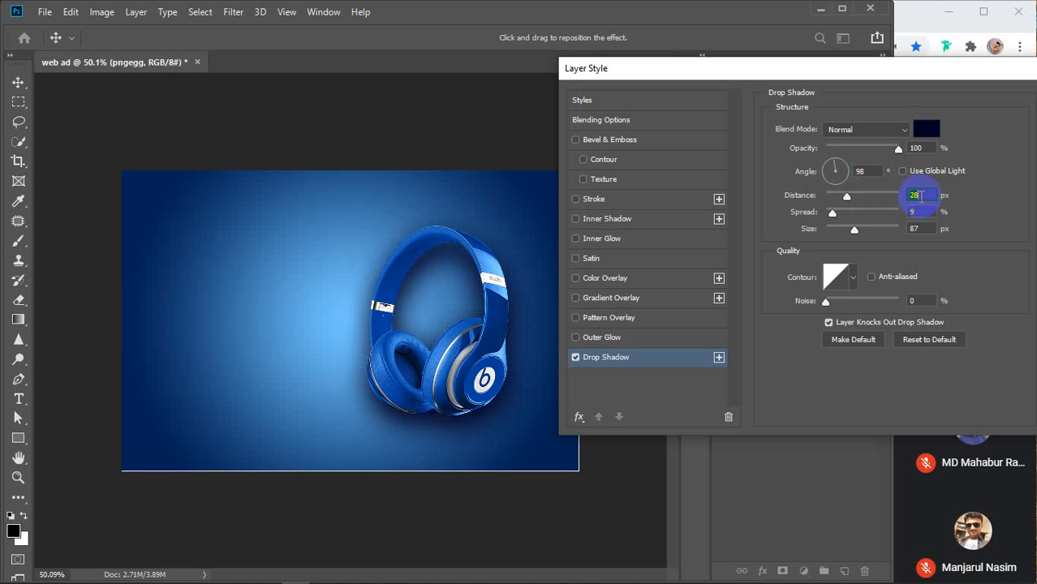
{"action": "scroll", "coordinate": [921, 196], "scroll_direction": "down", "scroll_amount": 1}
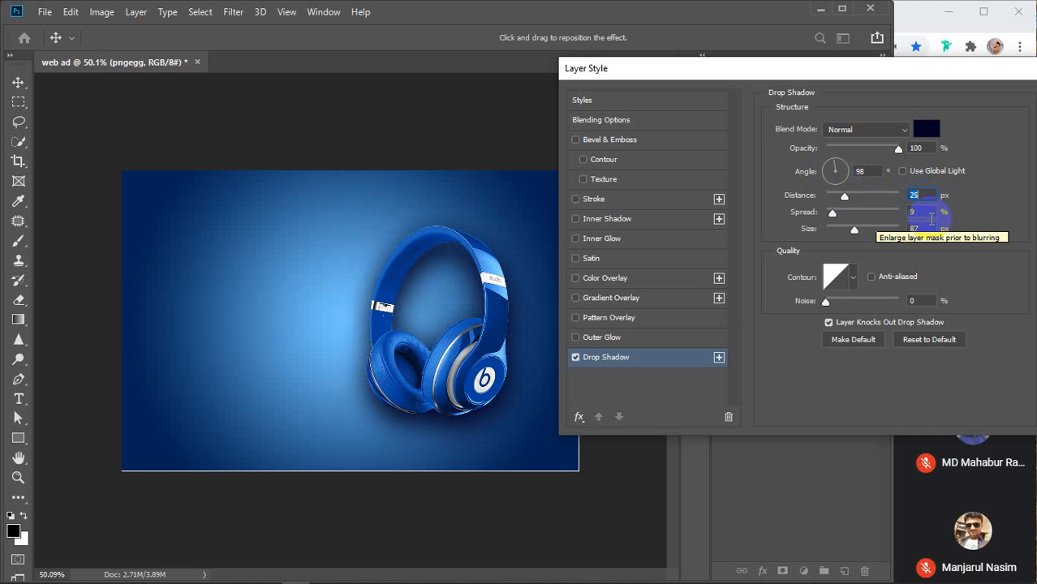
{"action": "left_click", "coordinate": [923, 214]}
{"action": "scroll", "coordinate": [922, 215], "scroll_direction": "up", "scroll_amount": 4}
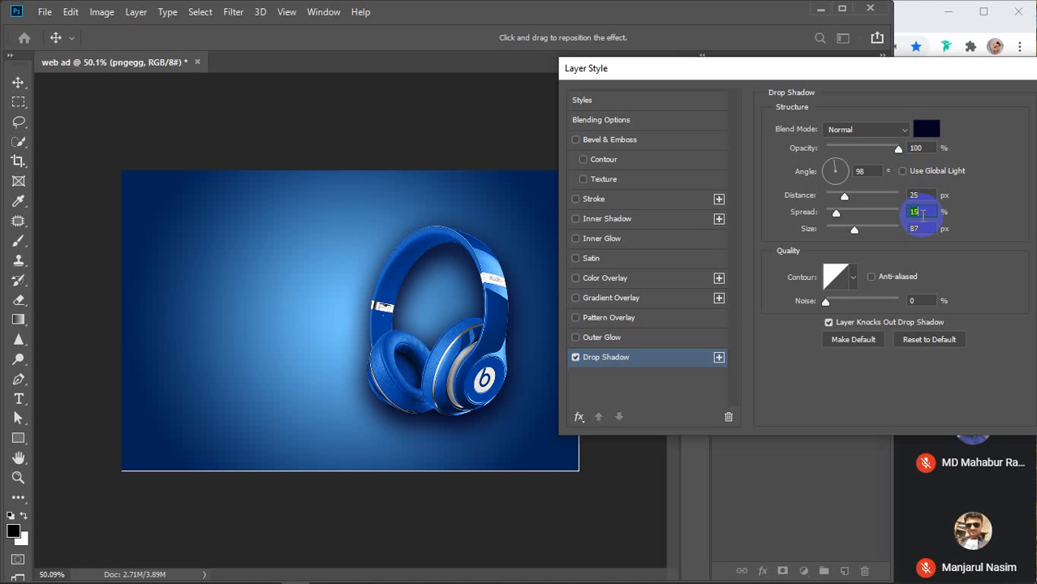
{"action": "left_click", "coordinate": [924, 230]}
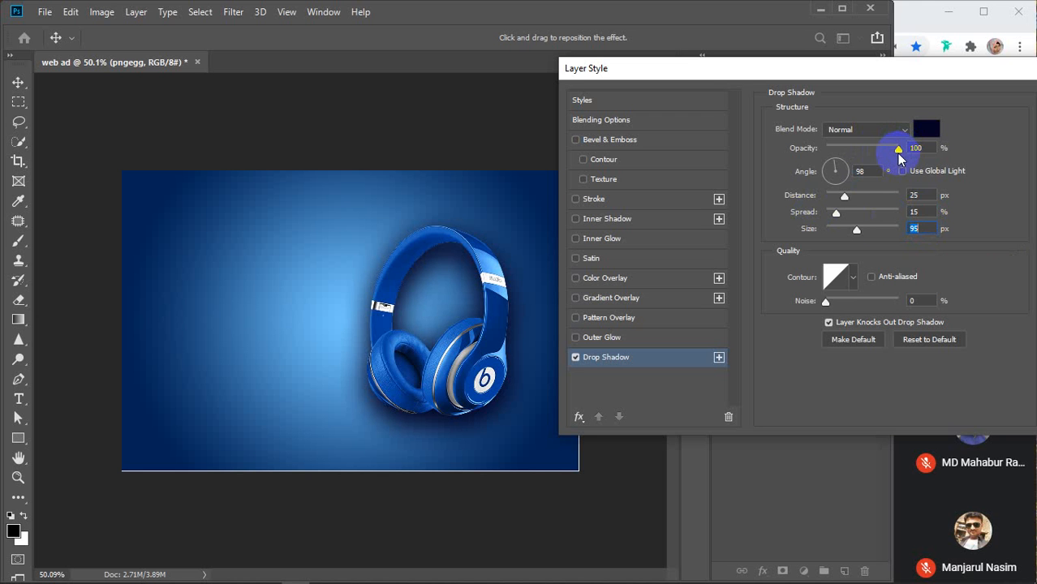
Lower the drop shadow's opacity to 80% and apply the layer style
{"action": "left_click_drag", "start_coordinate": [898, 151], "coordinate": [884, 151]}
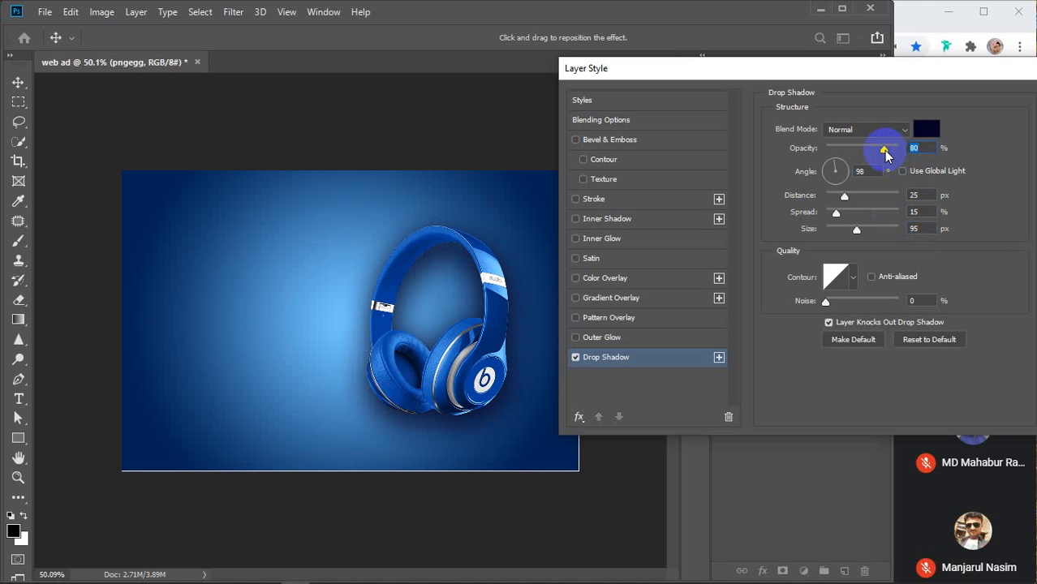
{"action": "left_click_drag", "start_coordinate": [965, 70], "coordinate": [811, 72]}
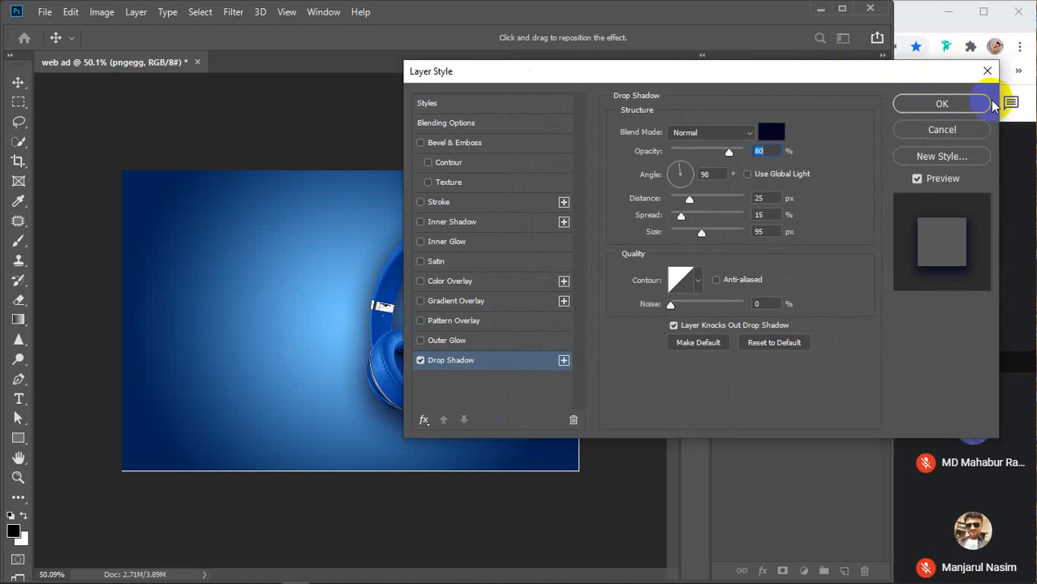
{"action": "left_click", "coordinate": [942, 104]}
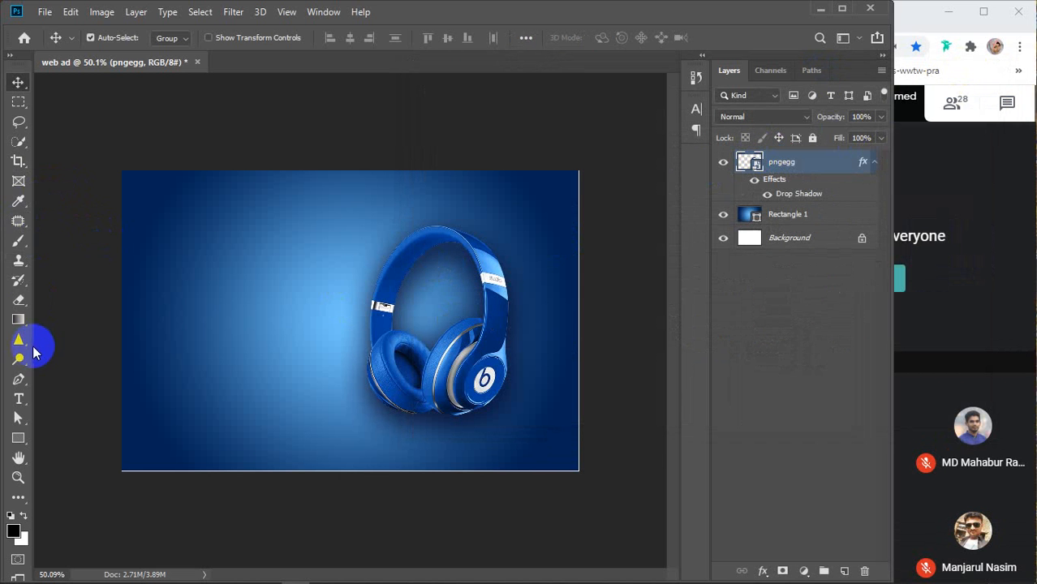
Draw a thin flat ellipse about 372 px wide and 15 px high just below the headphones
{"action": "left_click", "coordinate": [18, 438]}
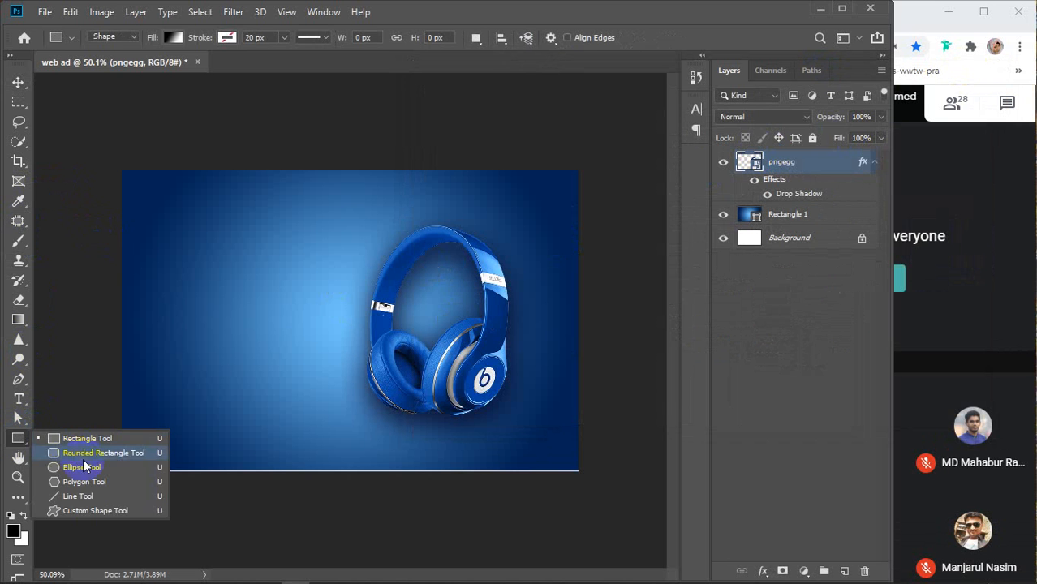
{"action": "left_click", "coordinate": [109, 471]}
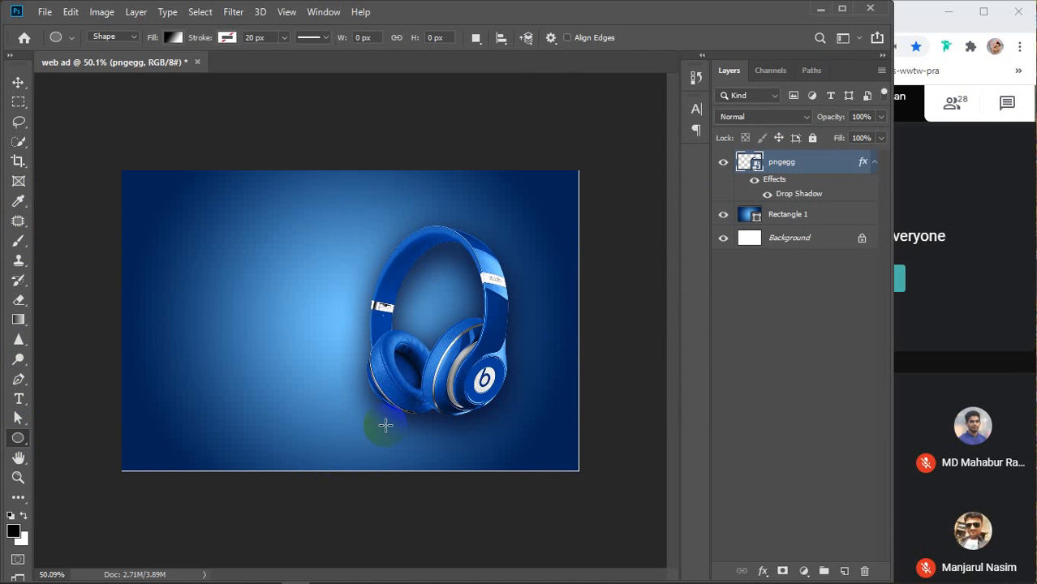
{"action": "left_click_drag", "start_coordinate": [381, 435], "coordinate": [503, 432]}
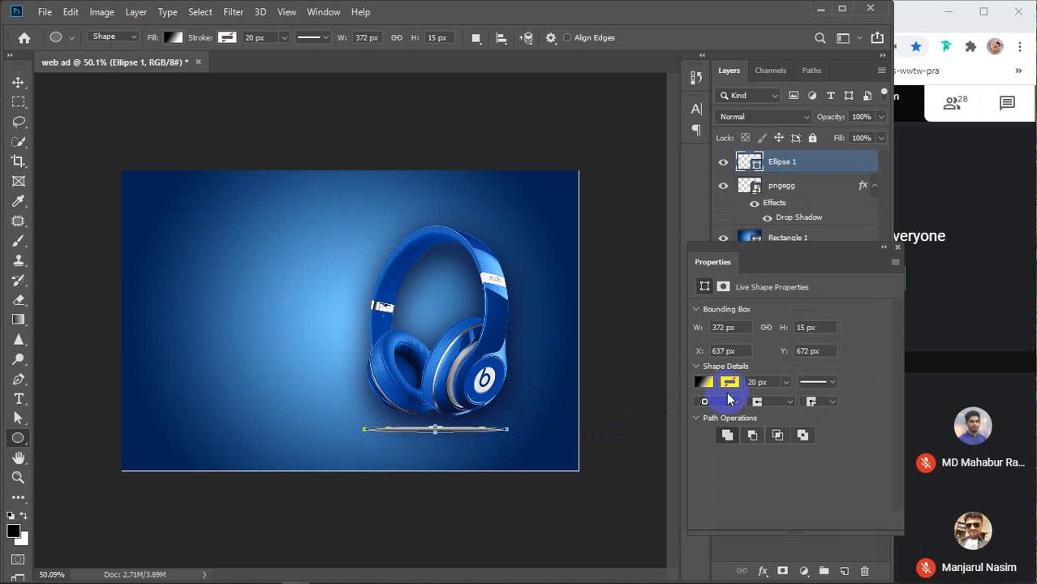
Change the thin ellipse's fill to a solid medium gray and close the shape properties
{"action": "left_click", "coordinate": [173, 38]}
{"action": "left_click", "coordinate": [132, 65]}
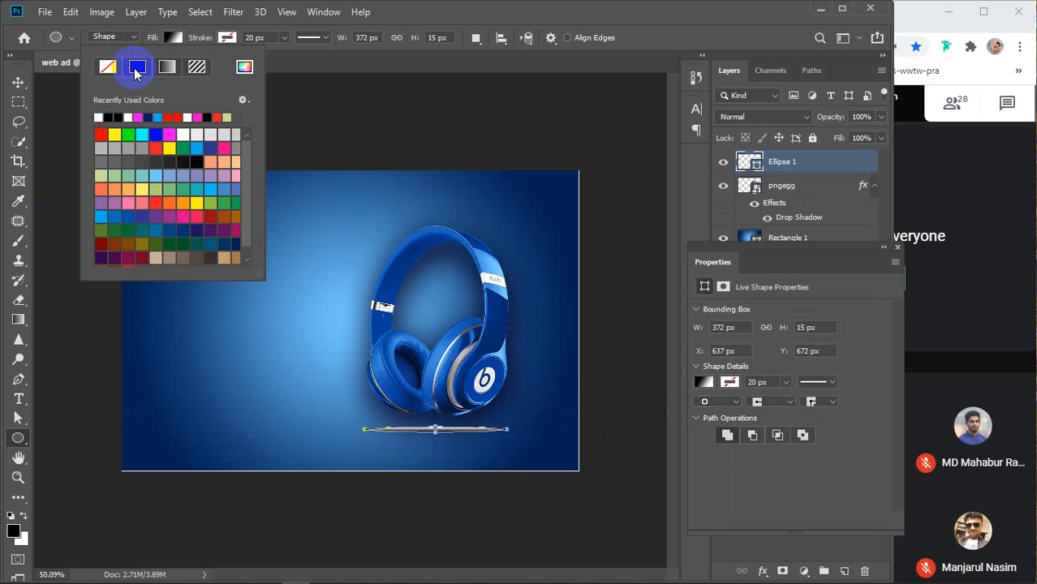
{"action": "left_click", "coordinate": [101, 149]}
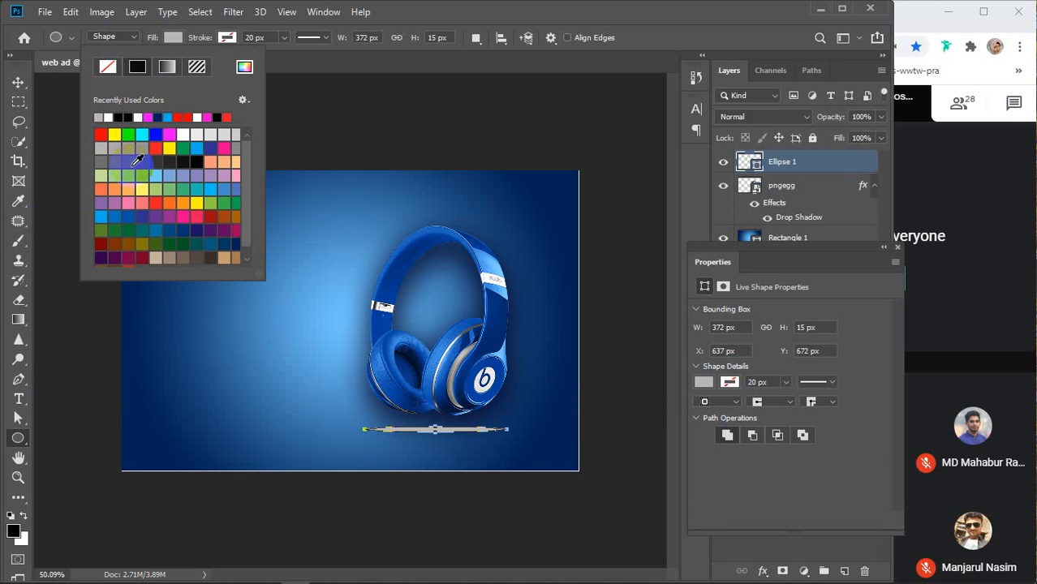
{"action": "left_click", "coordinate": [102, 160]}
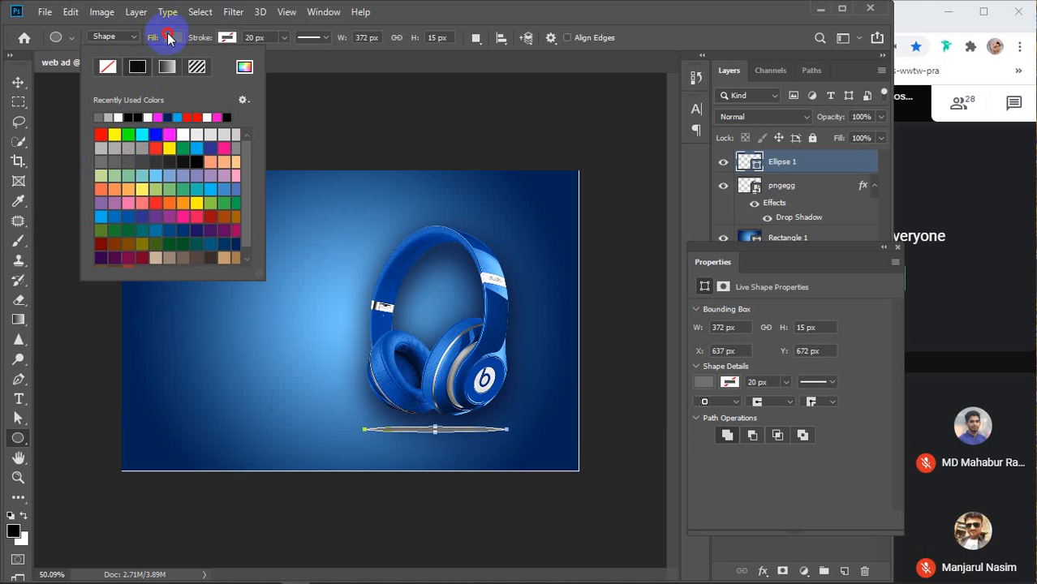
{"action": "left_click", "coordinate": [164, 36]}
{"action": "left_click", "coordinate": [898, 247]}
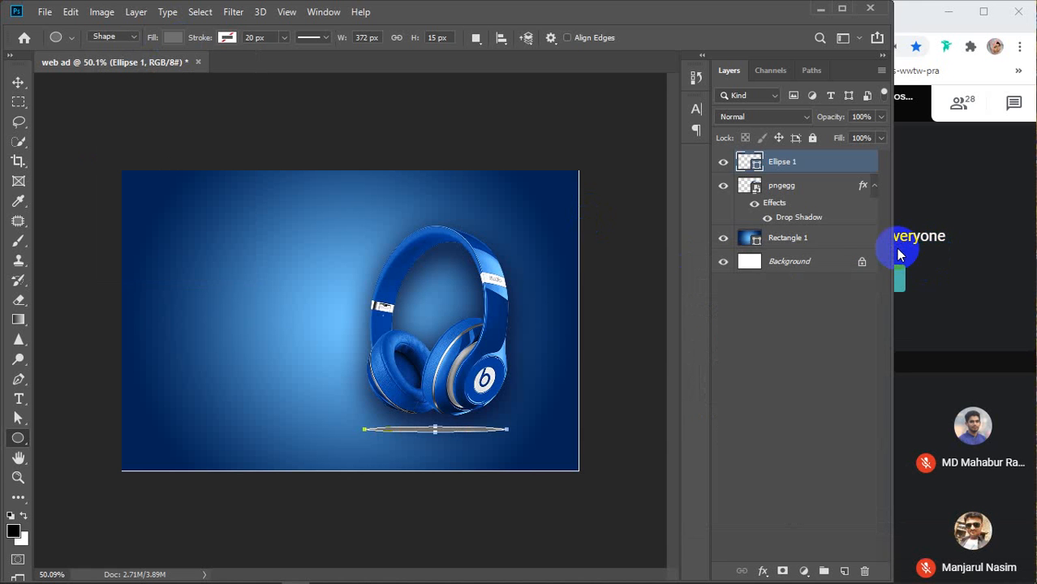
Convert the gray ellipse to a smart object and apply a Gaussian Blur with a radius of 8.6 pixels
{"action": "key", "text": "v"}
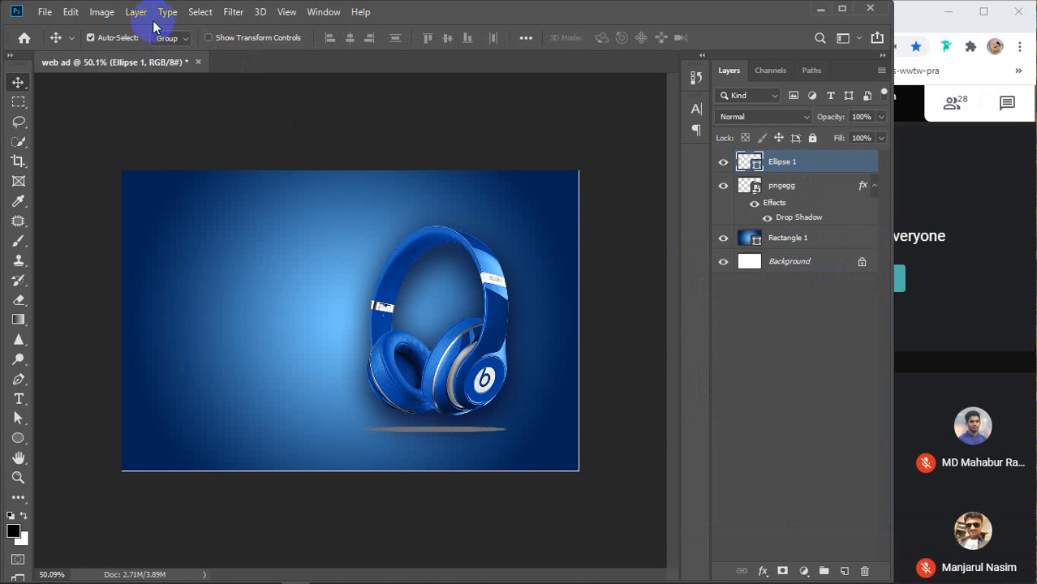
{"action": "left_click", "coordinate": [231, 13]}
{"action": "mouse_move", "coordinate": [268, 192]}
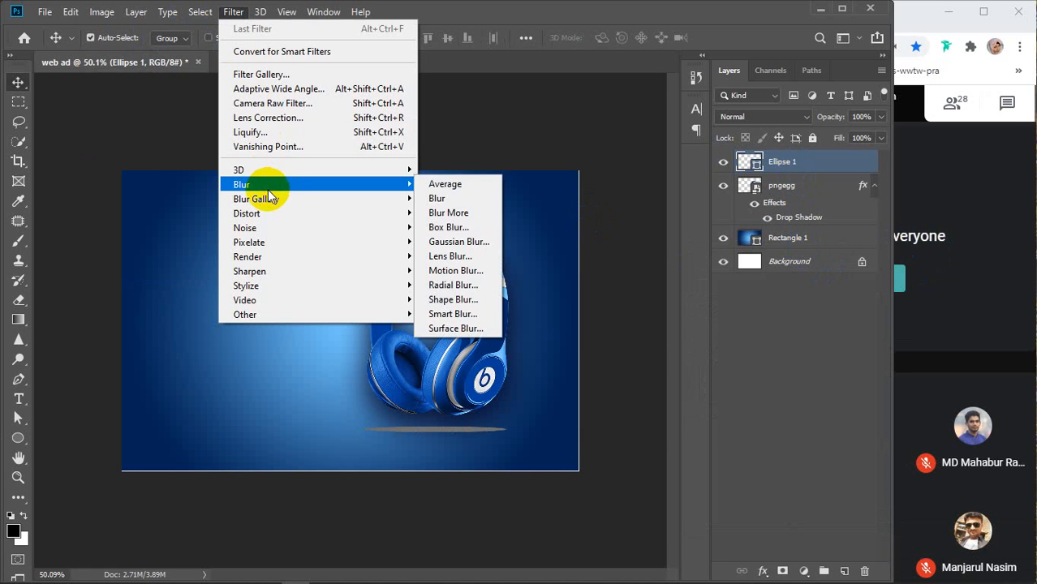
{"action": "left_click", "coordinate": [448, 239]}
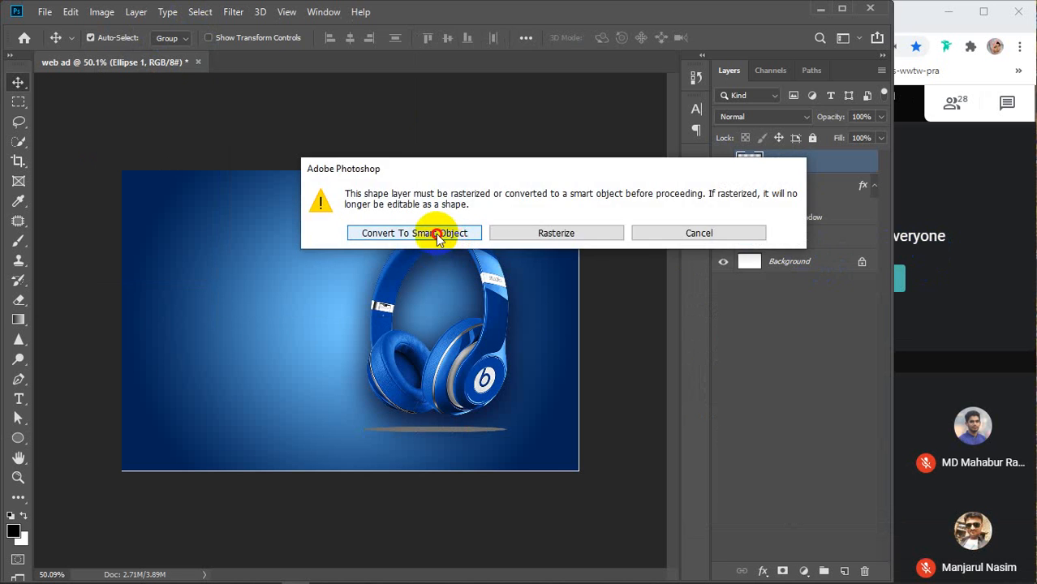
{"action": "left_click", "coordinate": [447, 236]}
{"action": "mouse_move", "coordinate": [677, 396]}
{"action": "left_mouse_down"}
{"action": "mouse_move", "coordinate": [625, 402]}
{"action": "mouse_move", "coordinate": [659, 400]}
{"action": "left_mouse_up"}
{"action": "double_click", "coordinate": [664, 371]}
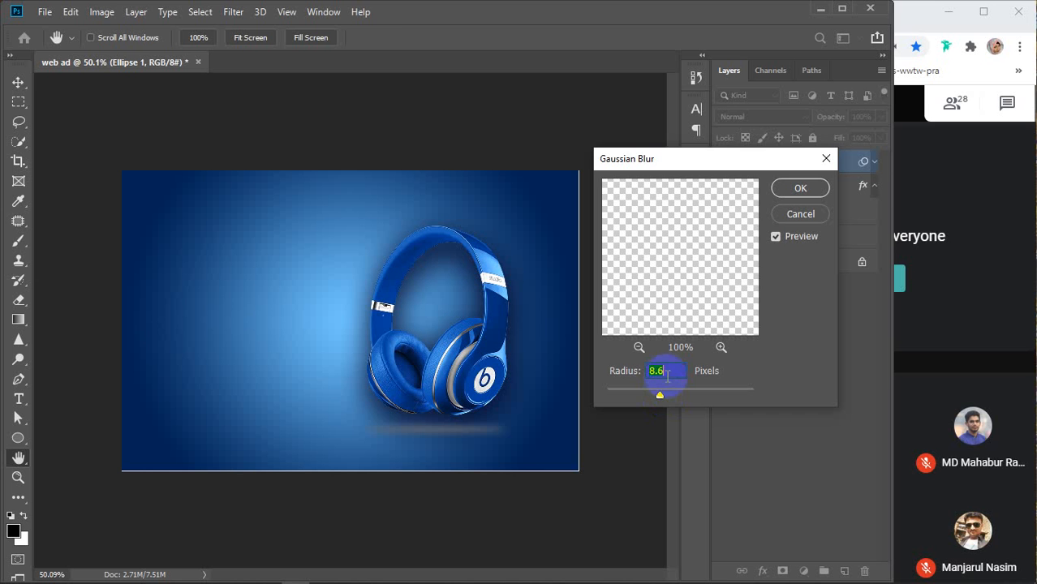
{"action": "left_click", "coordinate": [801, 189]}
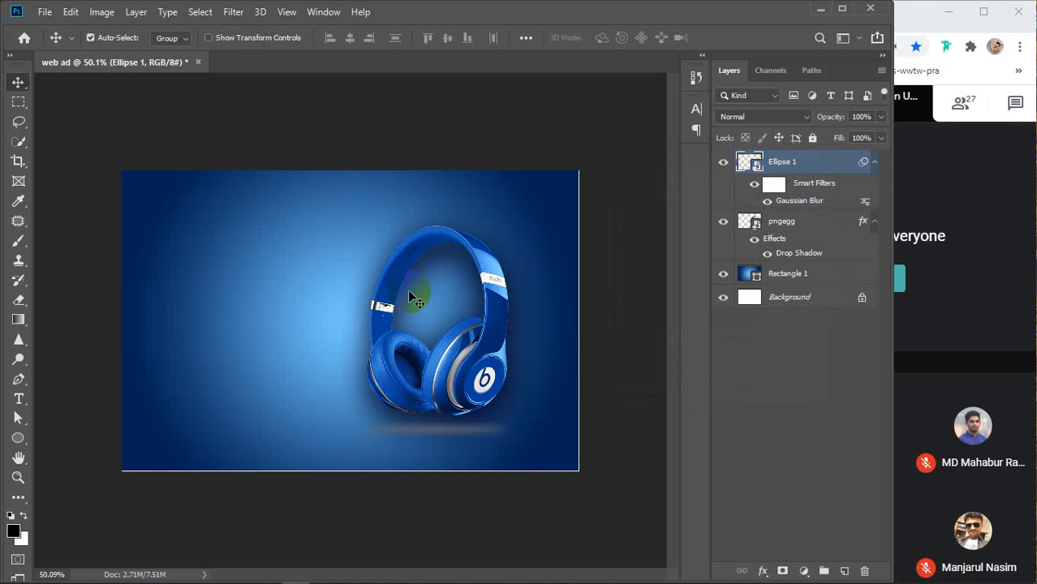
Try to recolor the blurred ellipse below the headphones with a solid dark gray fill using the Ellipse tool's fill setting
{"action": "left_click", "coordinate": [18, 438]}
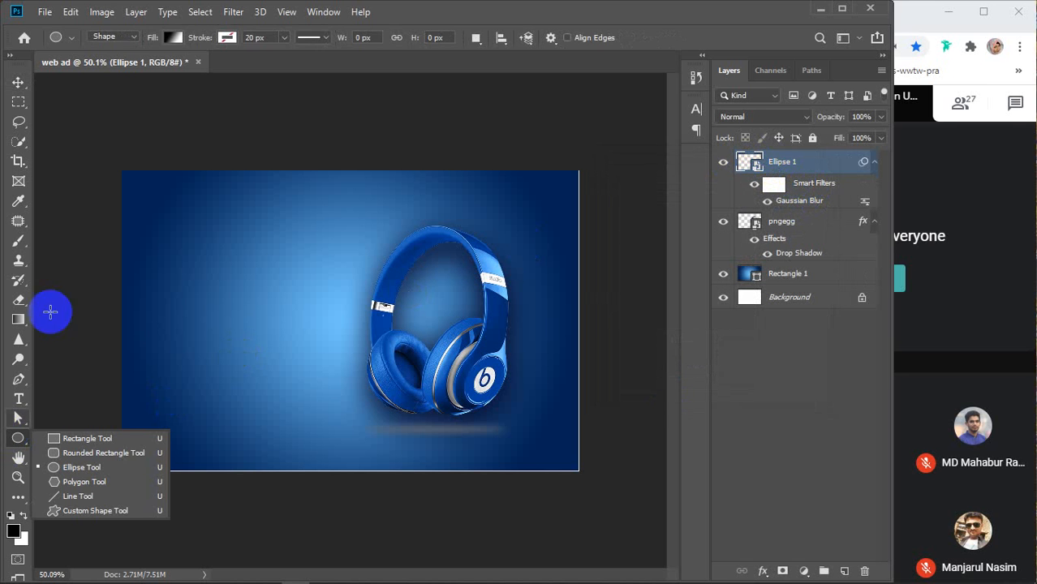
{"action": "left_click", "coordinate": [172, 36]}
{"action": "left_click", "coordinate": [137, 67]}
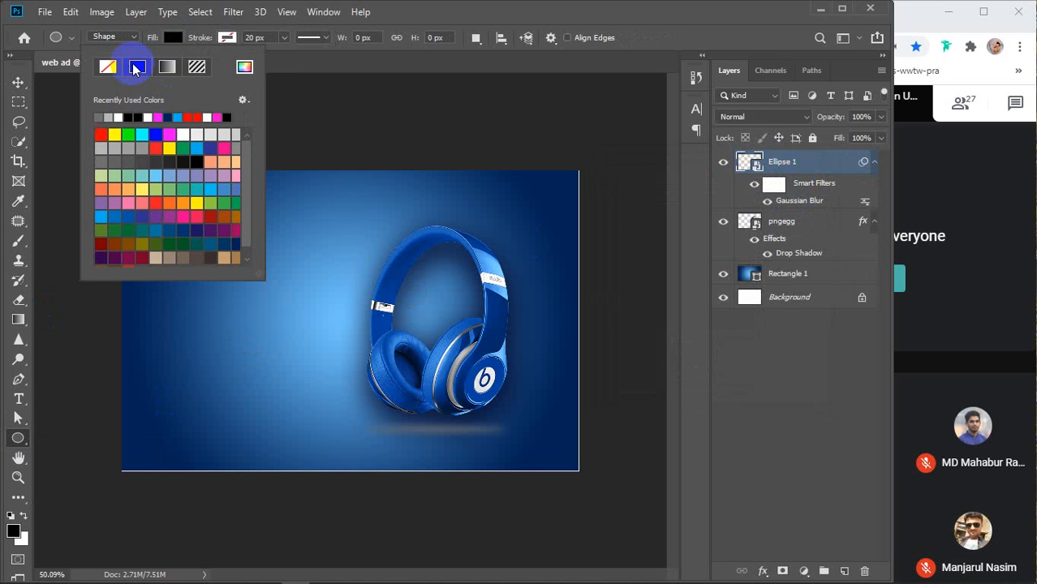
{"action": "left_click", "coordinate": [150, 159]}
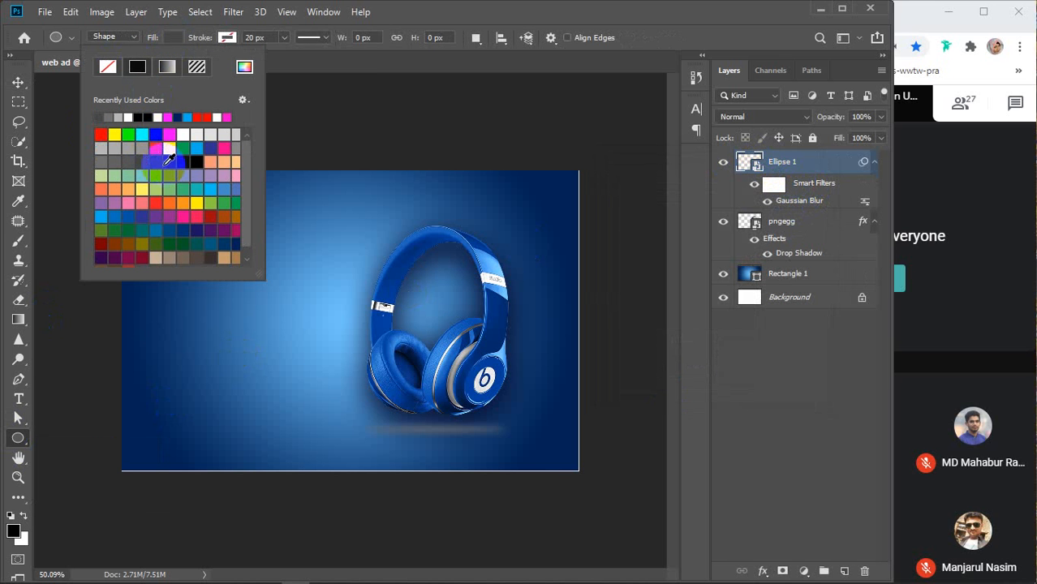
{"action": "left_click", "coordinate": [167, 162]}
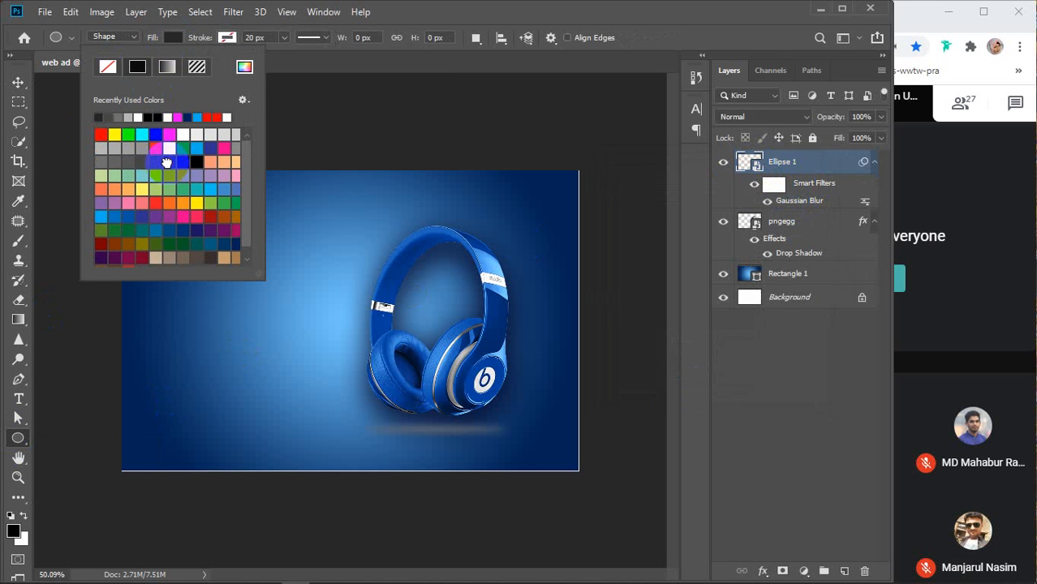
{"action": "left_click", "coordinate": [167, 37]}
Open the Ellipse 1 smart object's contents, set the ellipse's fill to solid dark gray, and save and close the contents
{"action": "left_click", "coordinate": [757, 162]}
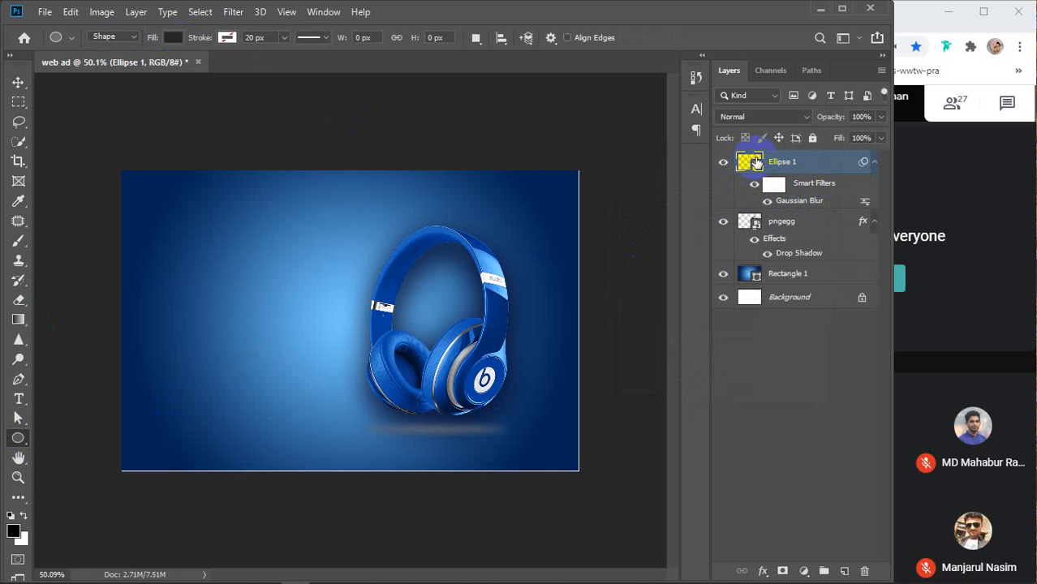
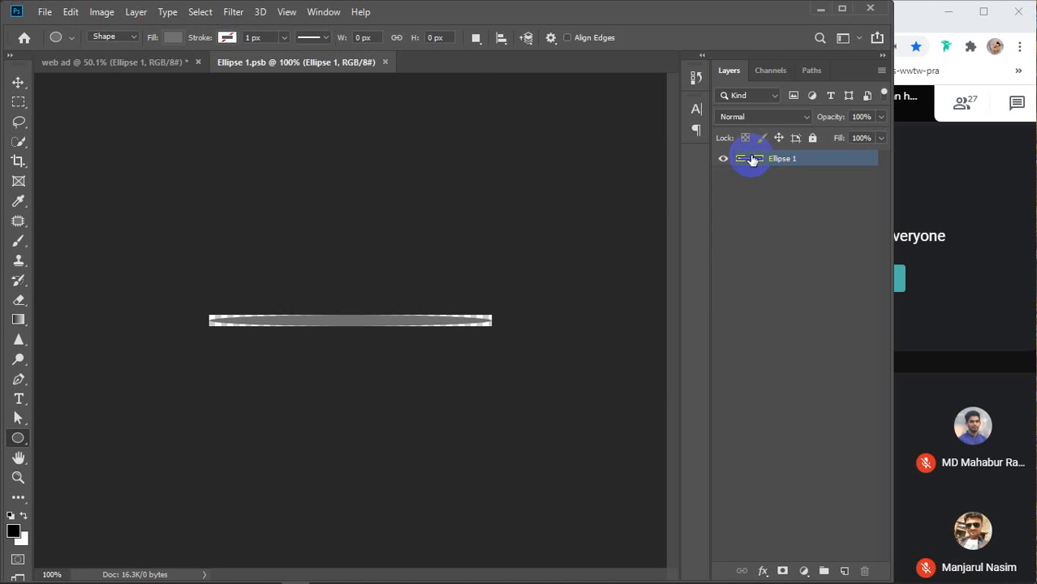
{"action": "left_click", "coordinate": [170, 38]}
{"action": "left_click", "coordinate": [170, 160]}
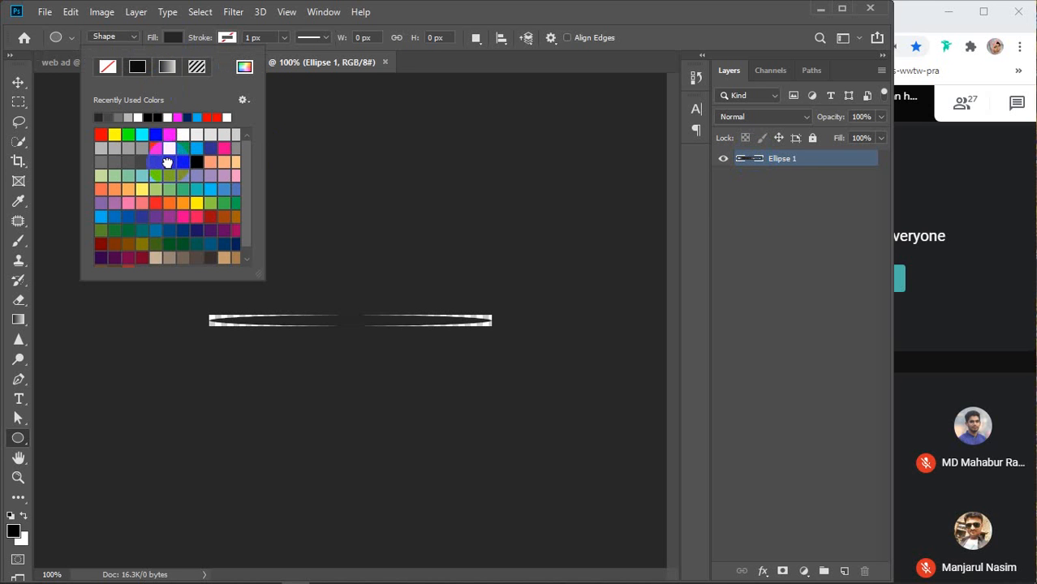
{"action": "left_click", "coordinate": [172, 38]}
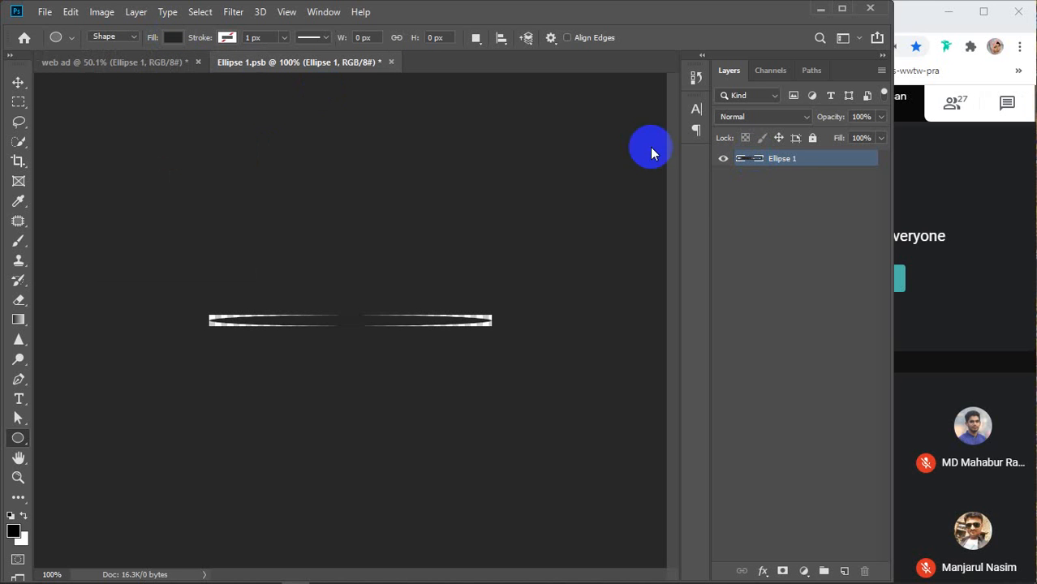
{"action": "left_click", "coordinate": [389, 63]}
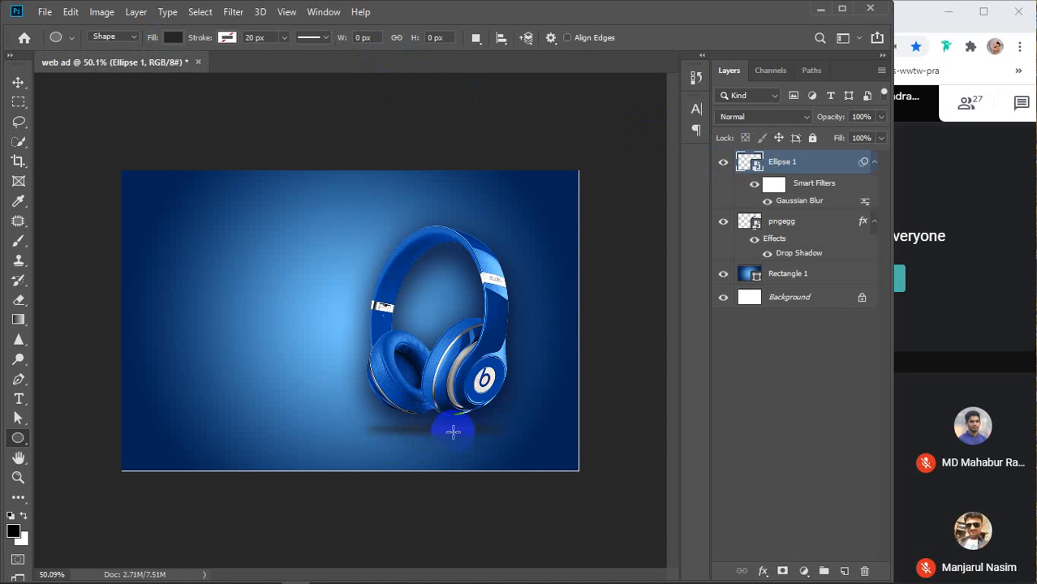
Stretch the Rectangle 1 background slightly to 1200 × 790 px so it covers the canvas's right and bottom edges
{"action": "key", "text": "v"}
{"action": "left_click_drag", "start_coordinate": [453, 432], "coordinate": [357, 293]}
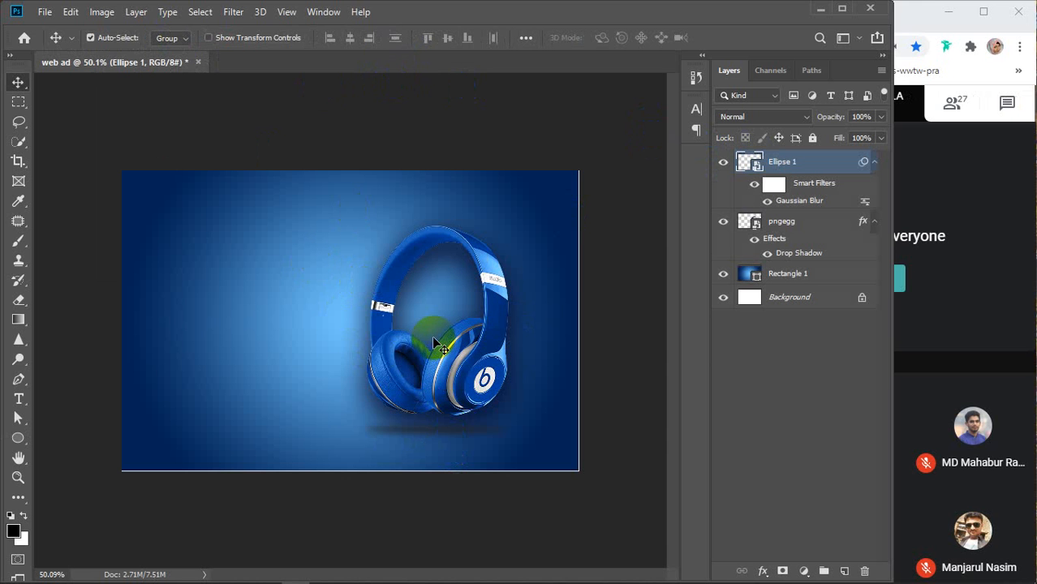
{"action": "left_click", "coordinate": [796, 274]}
{"action": "key", "text": "ctrl+t"}
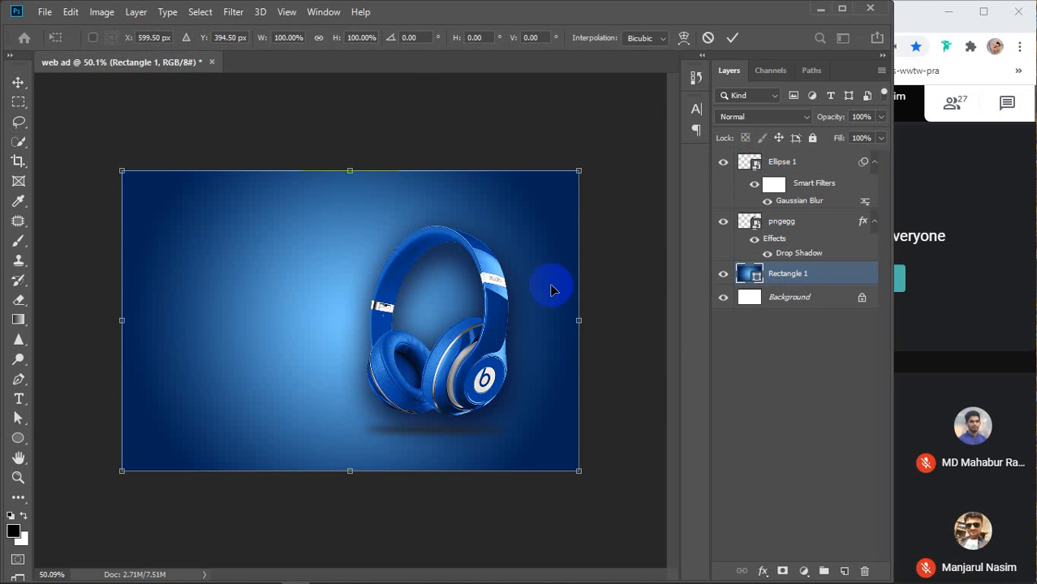
{"action": "left_click_drag", "start_coordinate": [580, 471], "coordinate": [584, 474]}
{"action": "key", "text": "Return"}
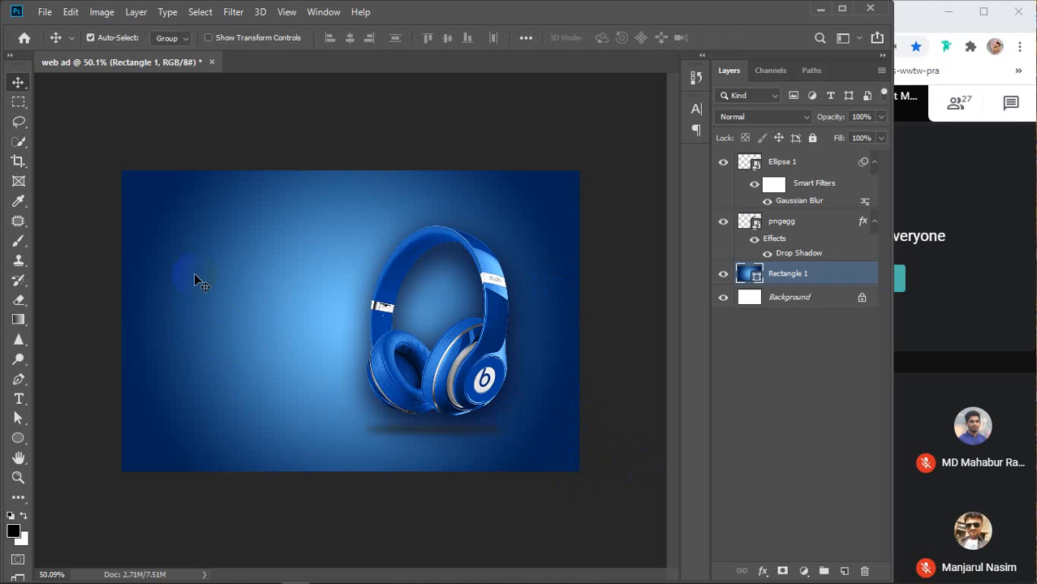
Draw a small square about 18 × 18 px in the banner's upper-left area, on a layer above Ellipse 1
{"action": "left_click", "coordinate": [19, 439]}
{"action": "left_click", "coordinate": [70, 437]}
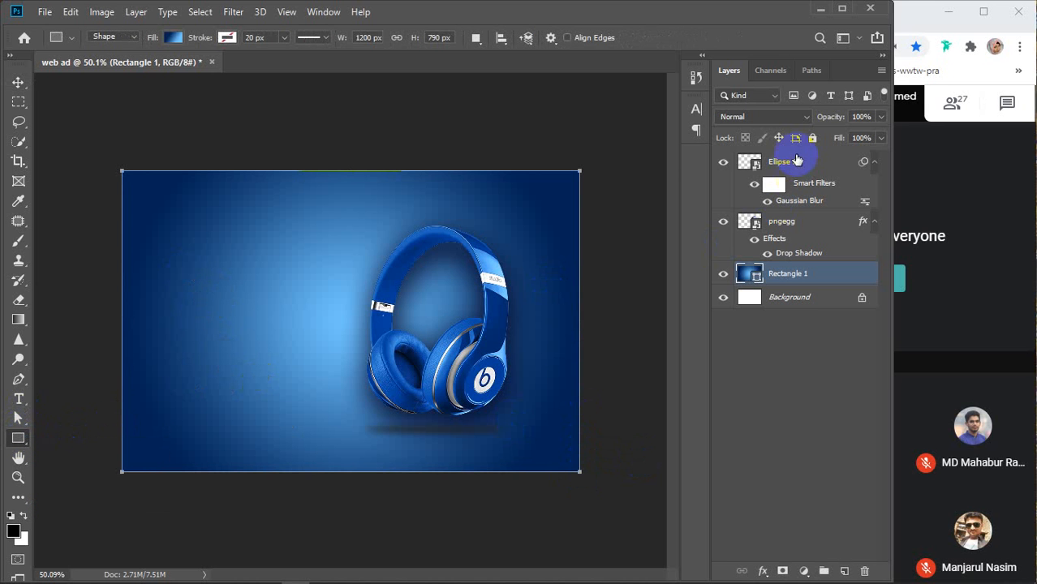
{"action": "left_click", "coordinate": [797, 160]}
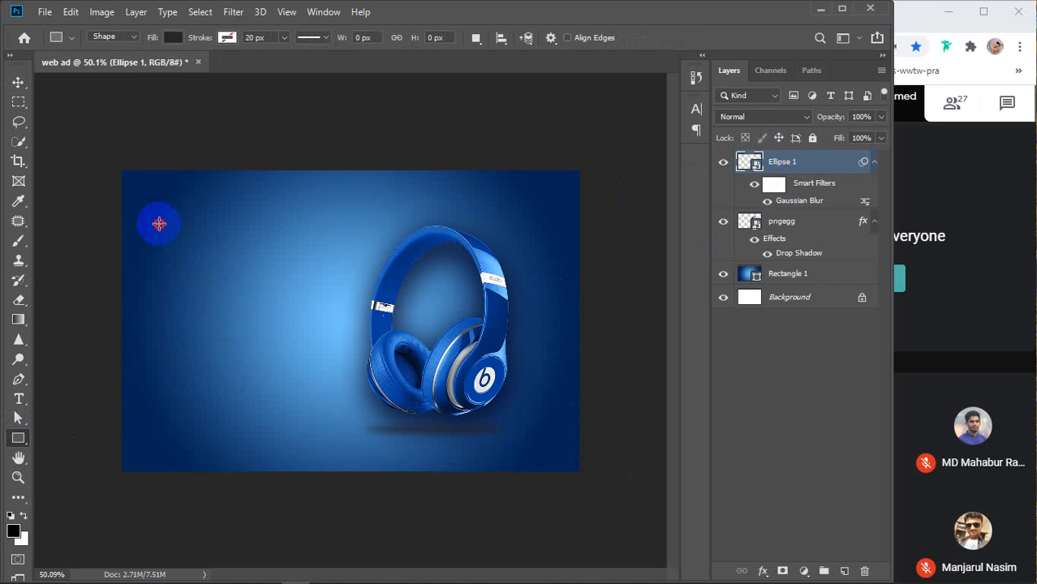
{"action": "mouse_move", "coordinate": [159, 224]}
{"action": "left_mouse_down"}
{"action": "mouse_move", "coordinate": [170, 240]}
{"action": "mouse_move", "coordinate": [165, 233]}
{"action": "left_mouse_up"}
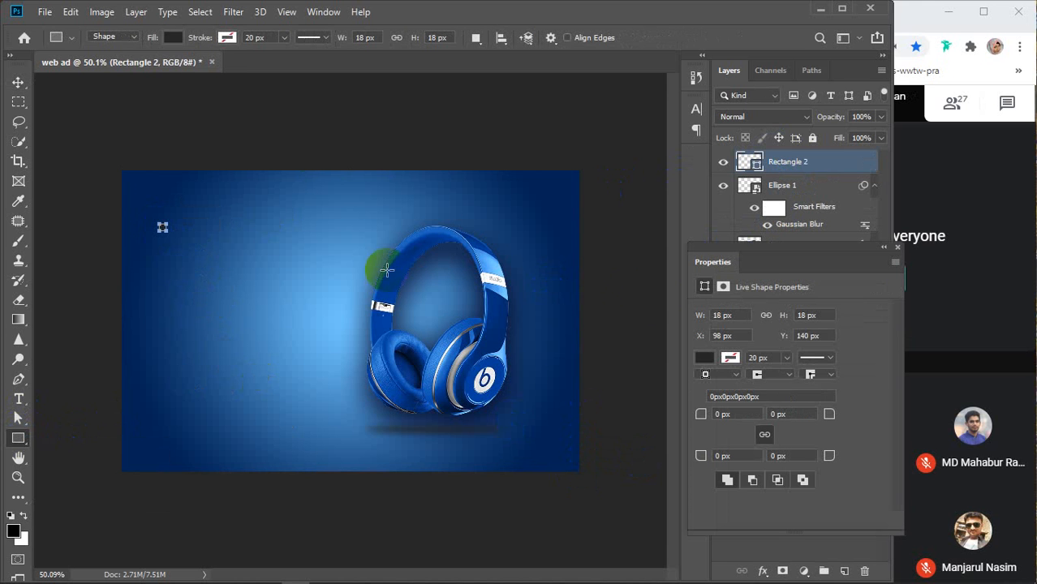
{"action": "left_click", "coordinate": [897, 250]}
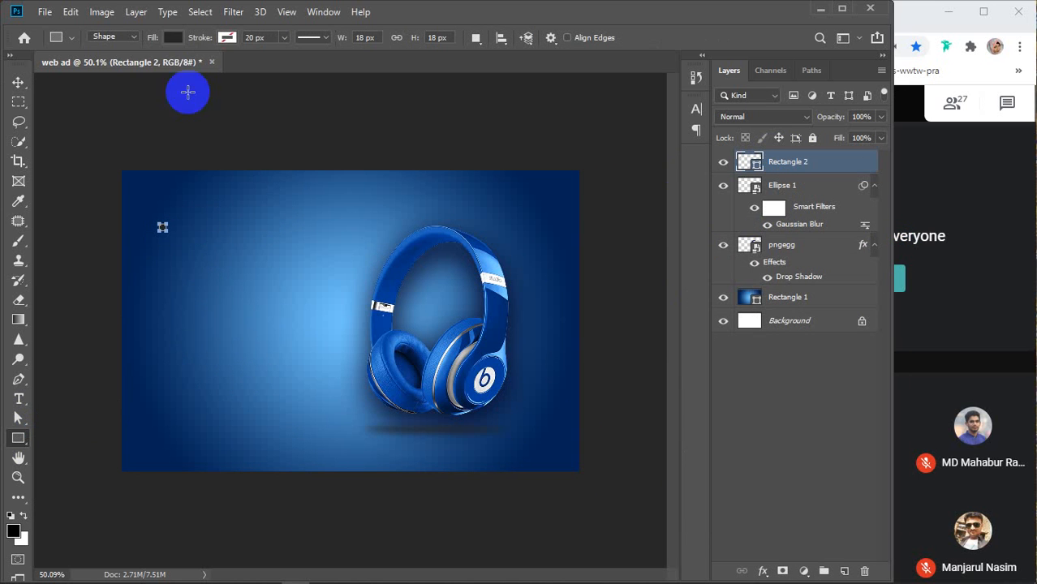
Change the small square's fill to a solid light blue
{"action": "left_click", "coordinate": [171, 38]}
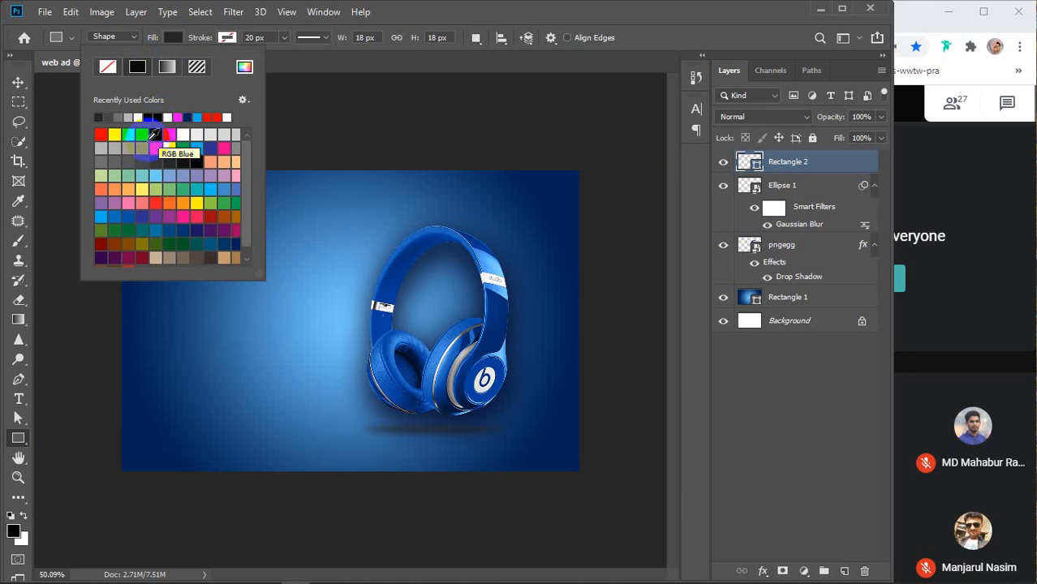
{"action": "left_click", "coordinate": [101, 215]}
{"action": "left_click", "coordinate": [168, 39]}
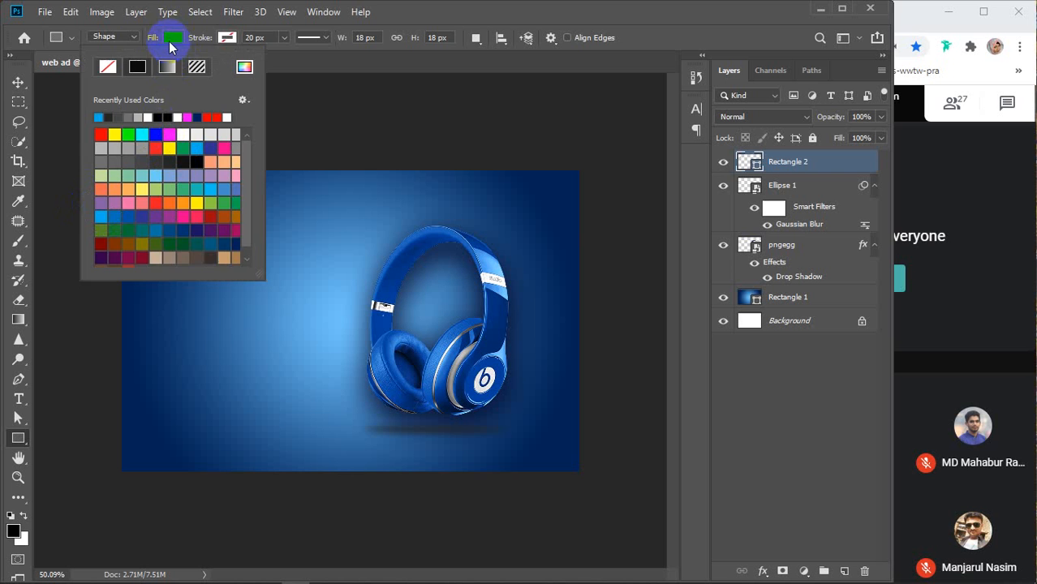
{"action": "key", "text": "v"}
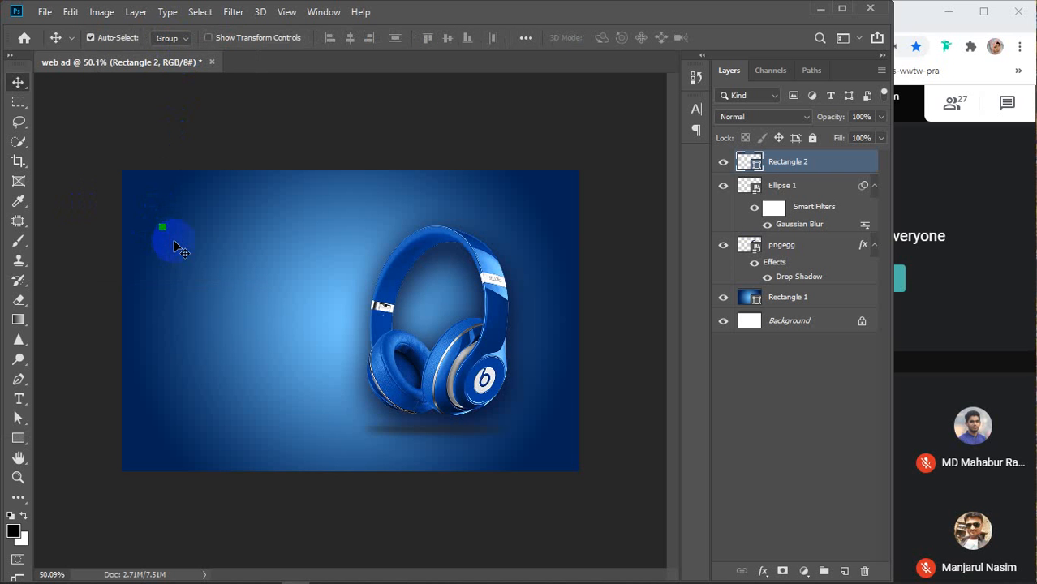
{"action": "scroll", "coordinate": [167, 219], "scroll_direction": "up", "scroll_amount": 3}
{"action": "scroll", "coordinate": [93, 172], "scroll_direction": "up", "scroll_amount": 3}
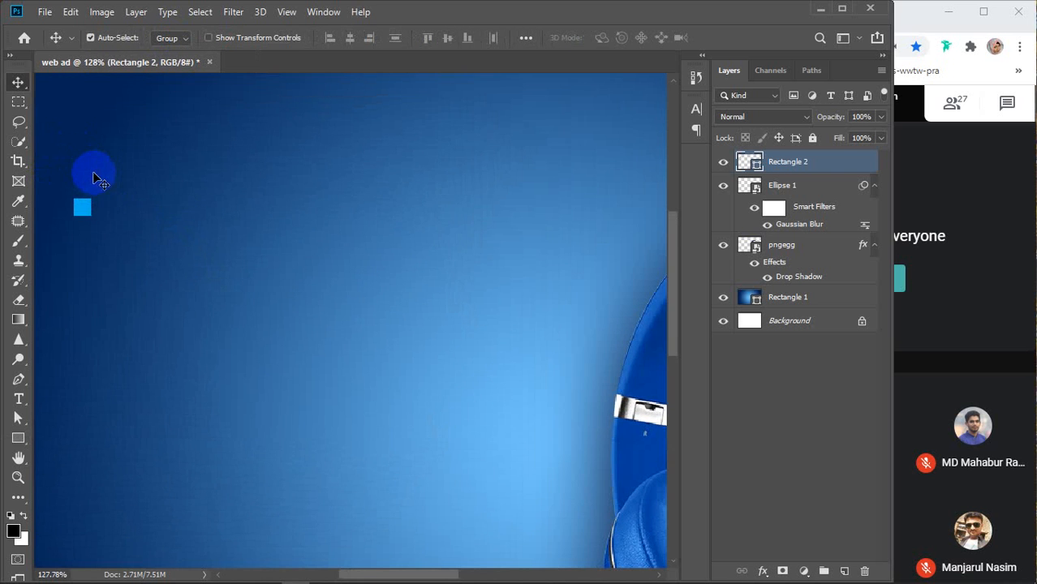
{"action": "left_click_drag", "start_coordinate": [112, 213], "coordinate": [237, 250]}
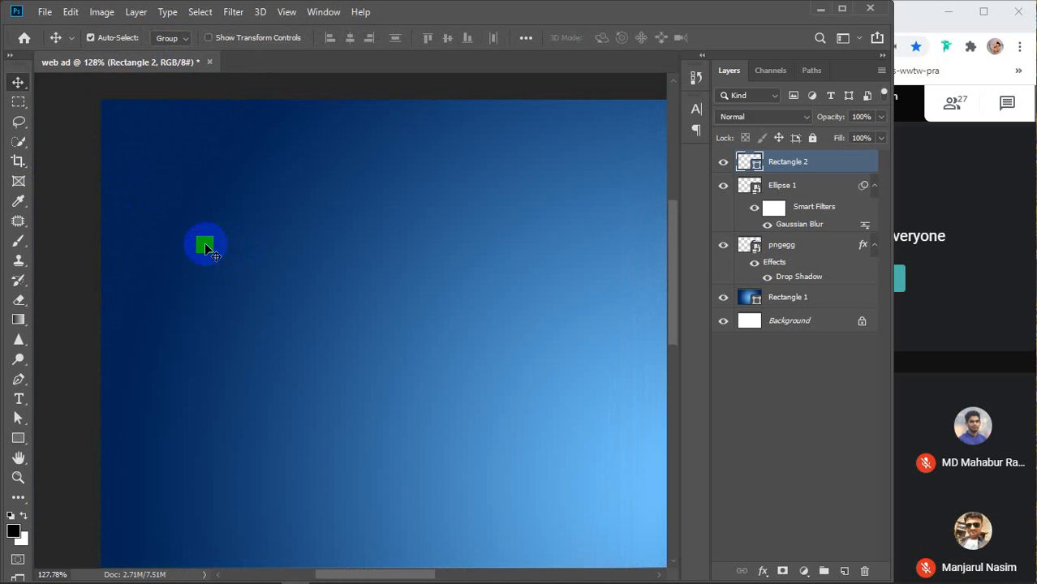
Try a black-to-white linear gradient fill on the small square, discard the gradient stop edit, and delete the square
{"action": "left_click", "coordinate": [18, 439]}
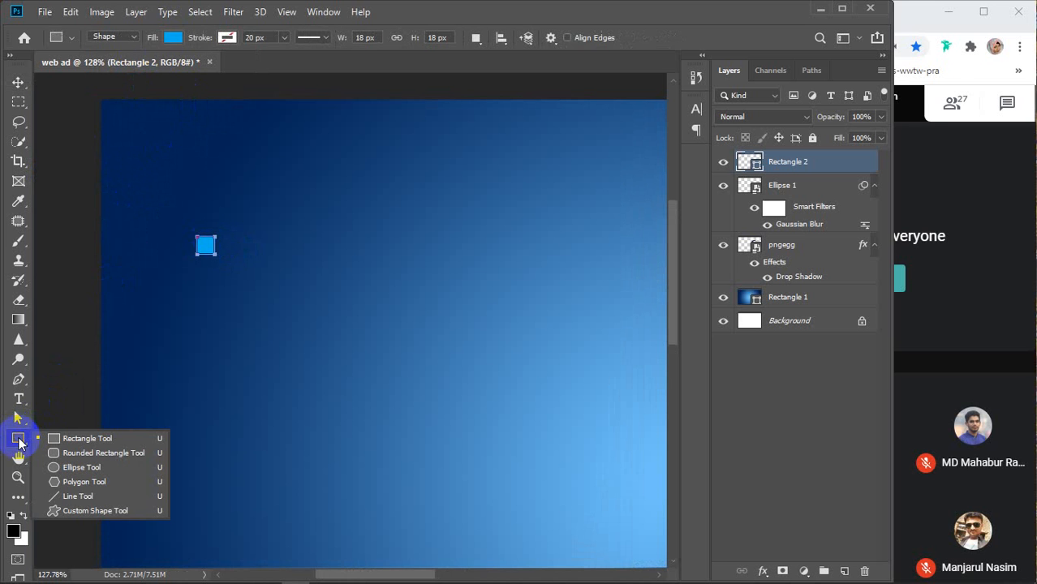
{"action": "left_click", "coordinate": [174, 38]}
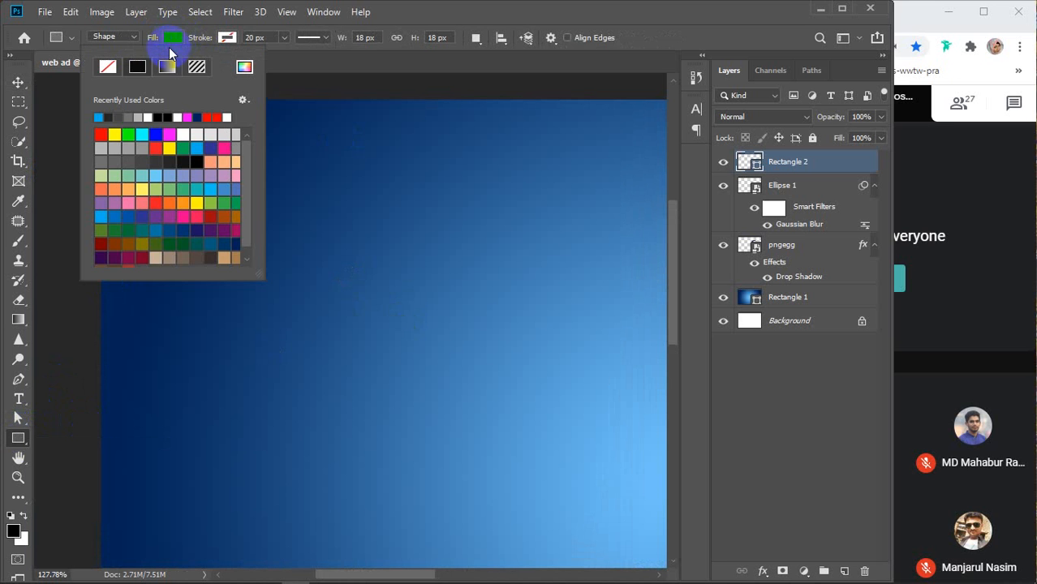
{"action": "left_click", "coordinate": [168, 66]}
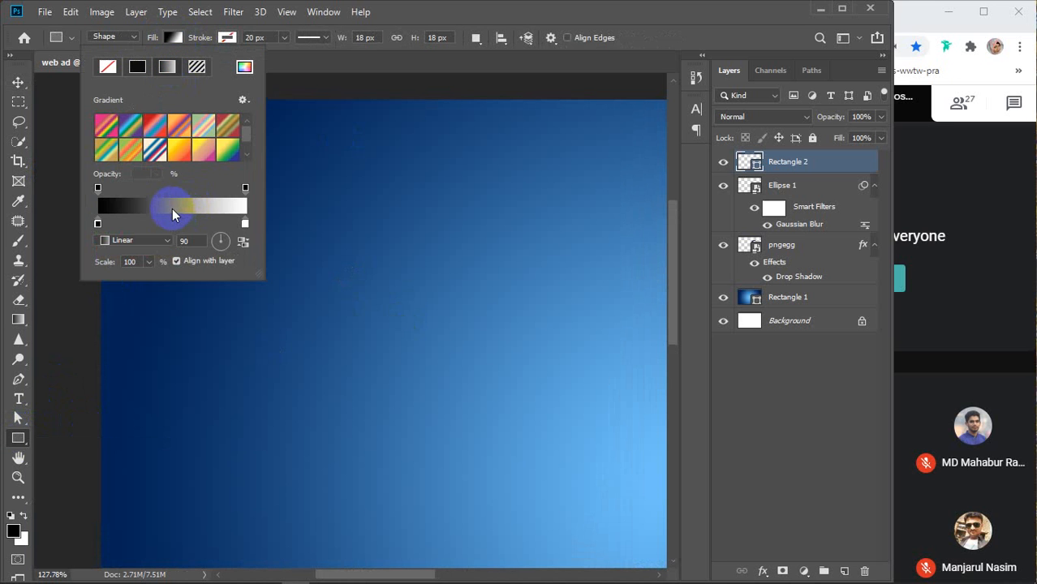
{"action": "left_click", "coordinate": [172, 208]}
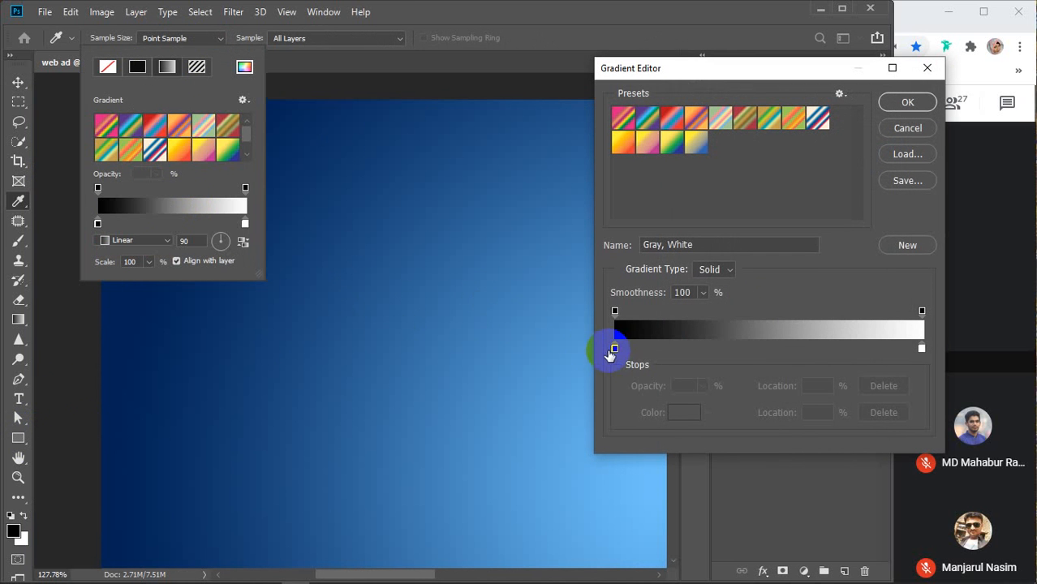
{"action": "left_click", "coordinate": [614, 349]}
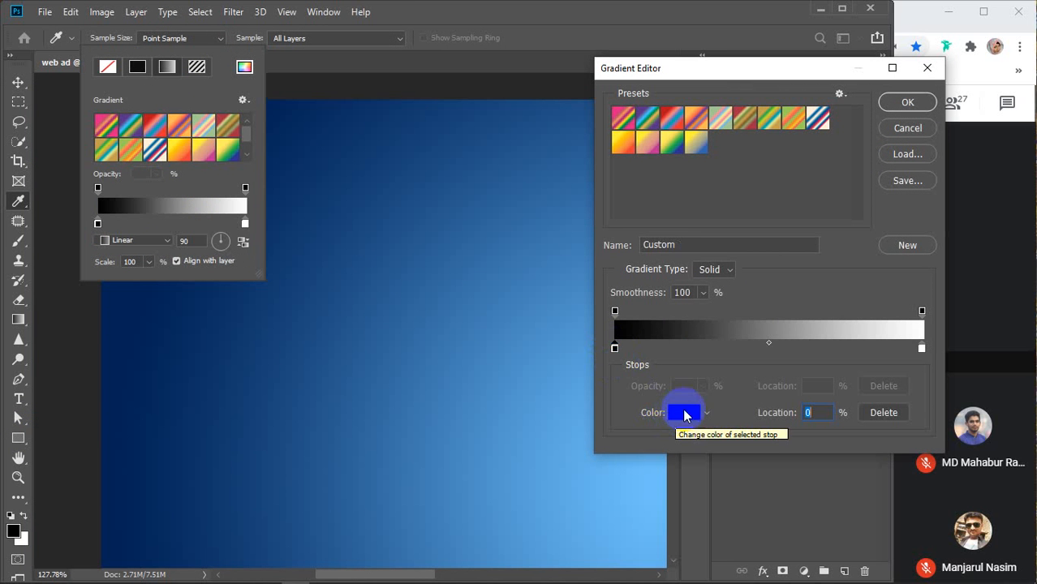
{"action": "left_click", "coordinate": [907, 127]}
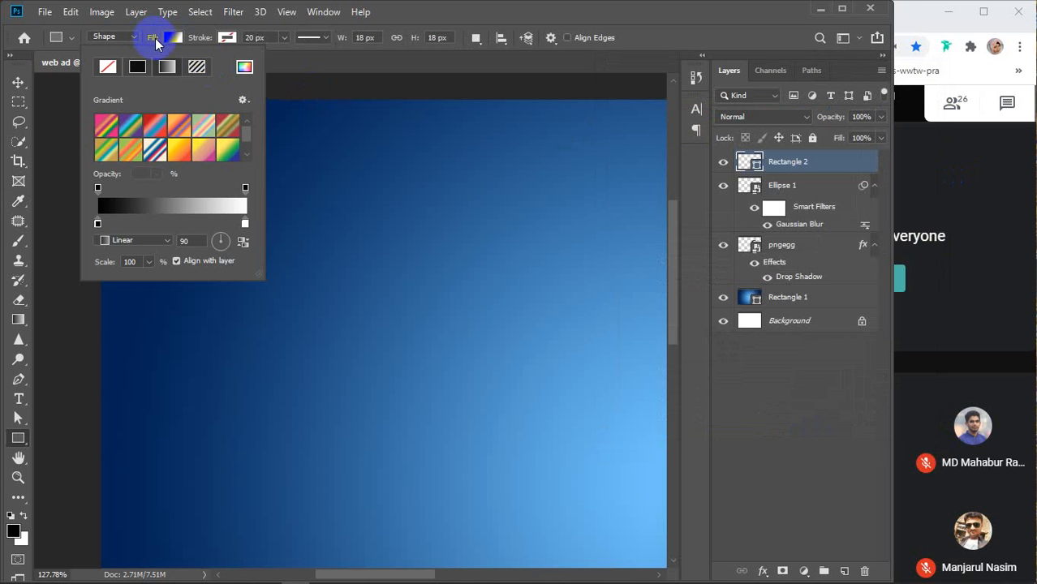
{"action": "left_click", "coordinate": [155, 38]}
{"action": "key", "text": "Delete"}
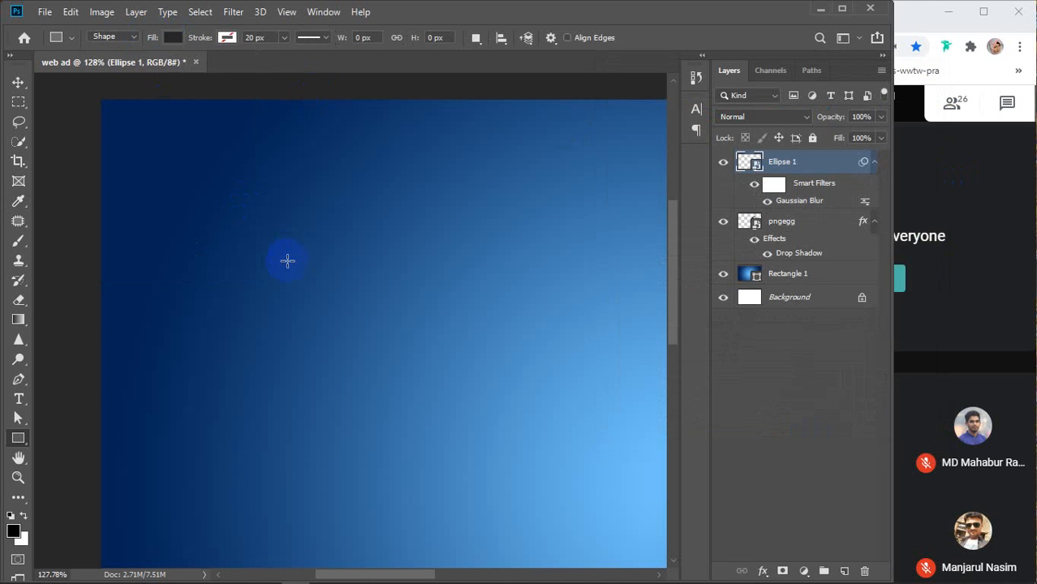
Duplicate Rectangle 1, scale the copy down to about 6% of its size, and place it in the banner's upper-left area
{"action": "left_click", "coordinate": [810, 274]}
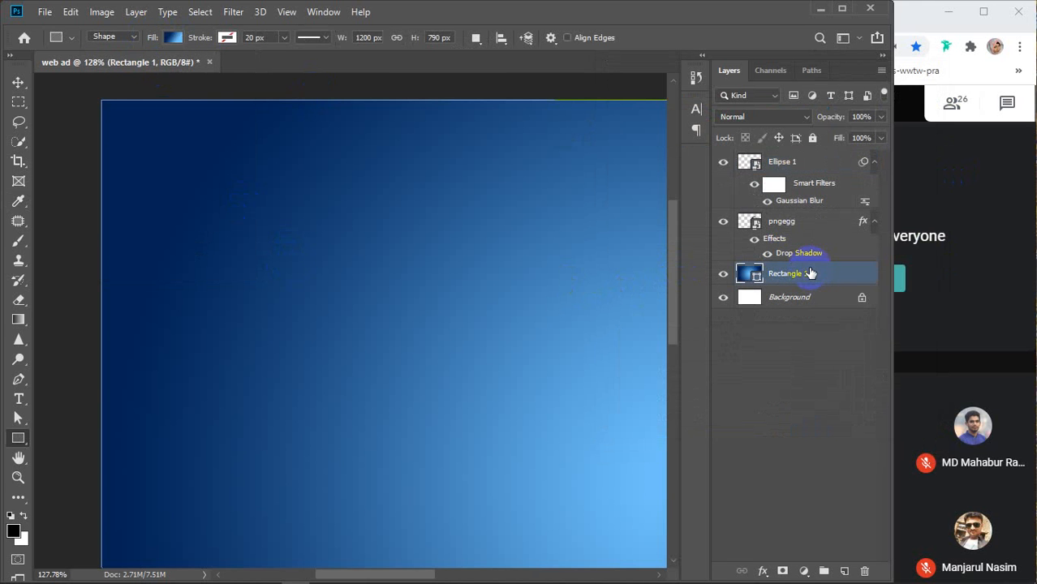
{"action": "key", "text": "ctrl+j"}
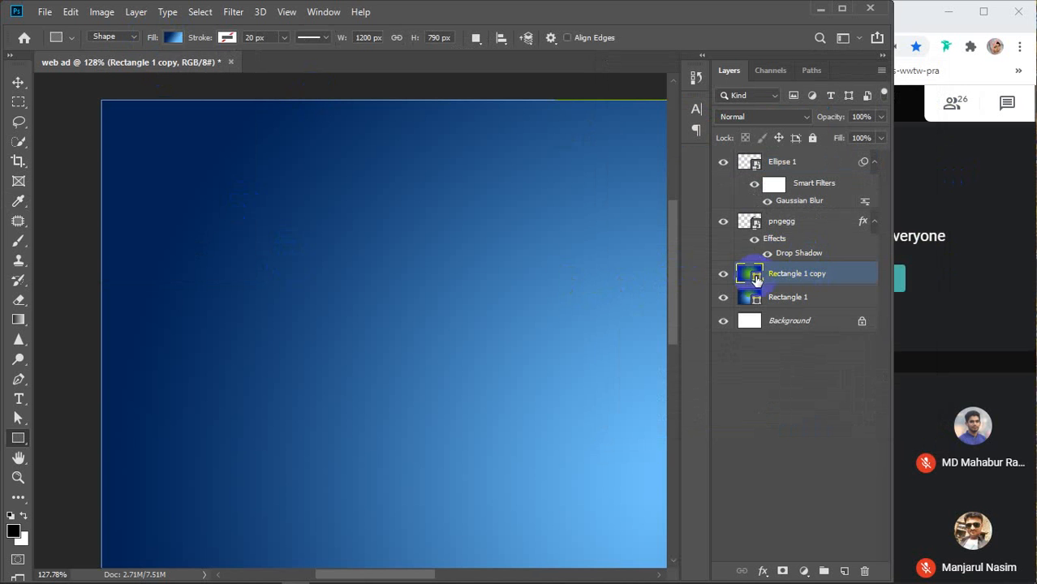
{"action": "key", "text": "ctrl+0"}
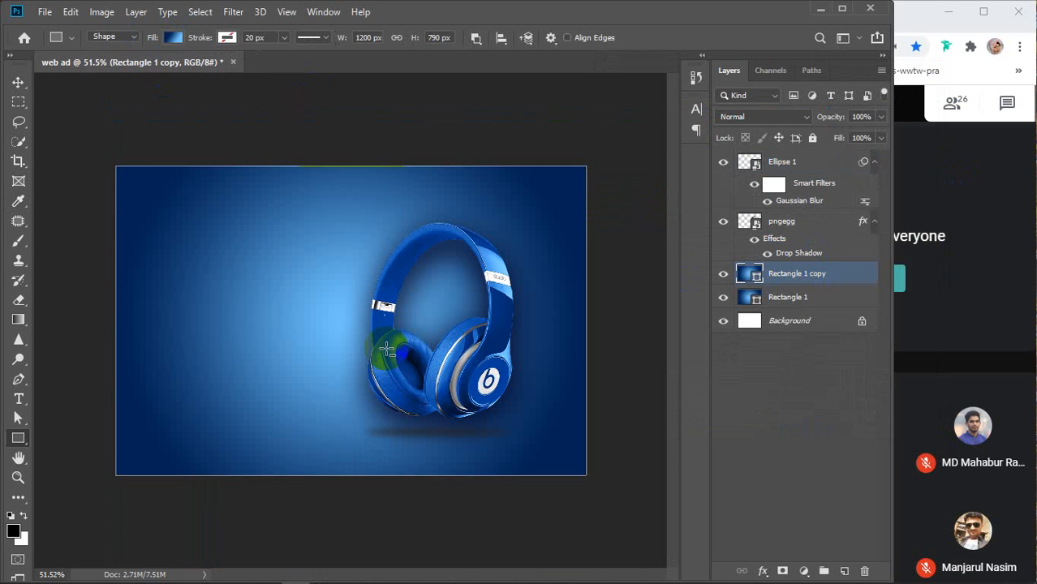
{"action": "key", "text": "ctrl+t"}
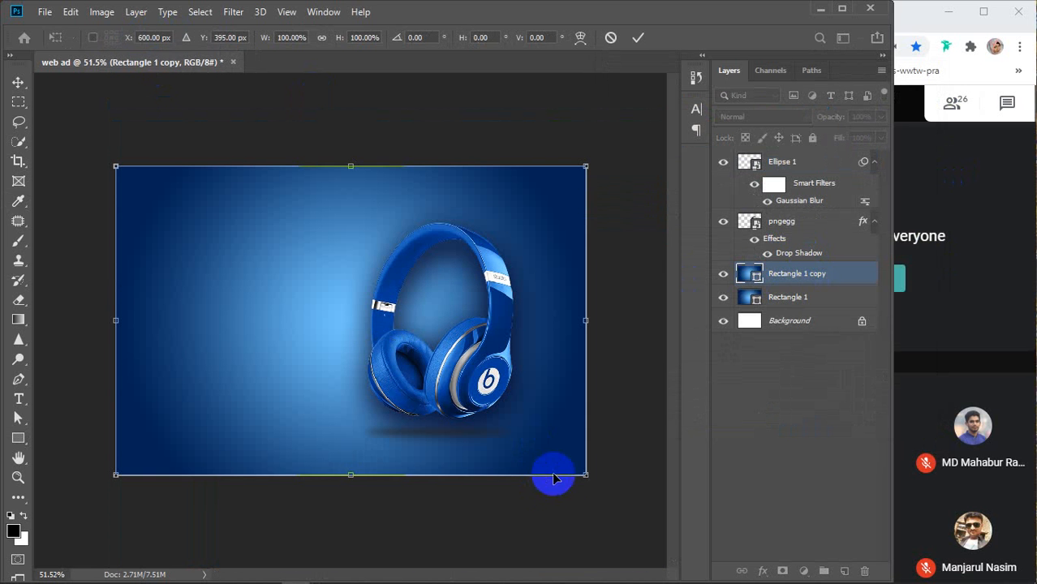
{"action": "left_click_drag", "start_coordinate": [585, 475], "coordinate": [139, 191]}
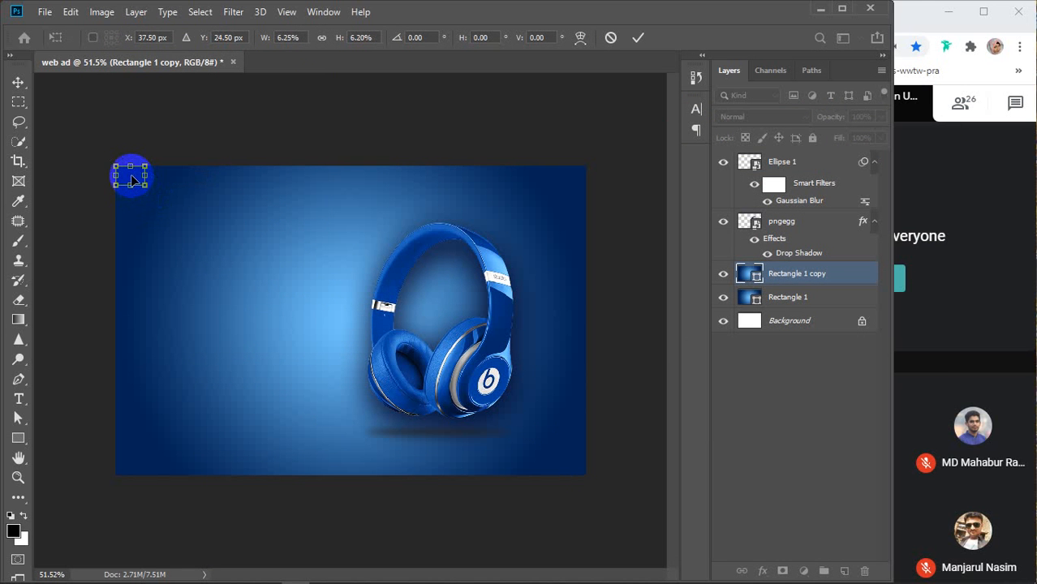
{"action": "left_click_drag", "start_coordinate": [131, 180], "coordinate": [218, 234]}
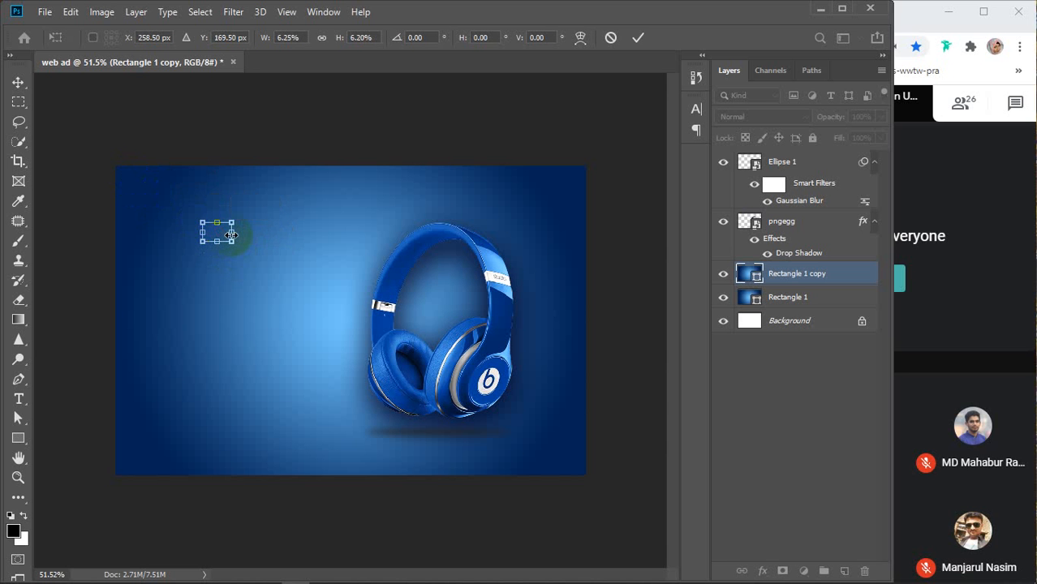
Resize the small rectangle copy to a 28 × 28 px square and move its layer above Ellipse 1
{"action": "scroll", "coordinate": [230, 233], "scroll_direction": "up", "scroll_amount": 4}
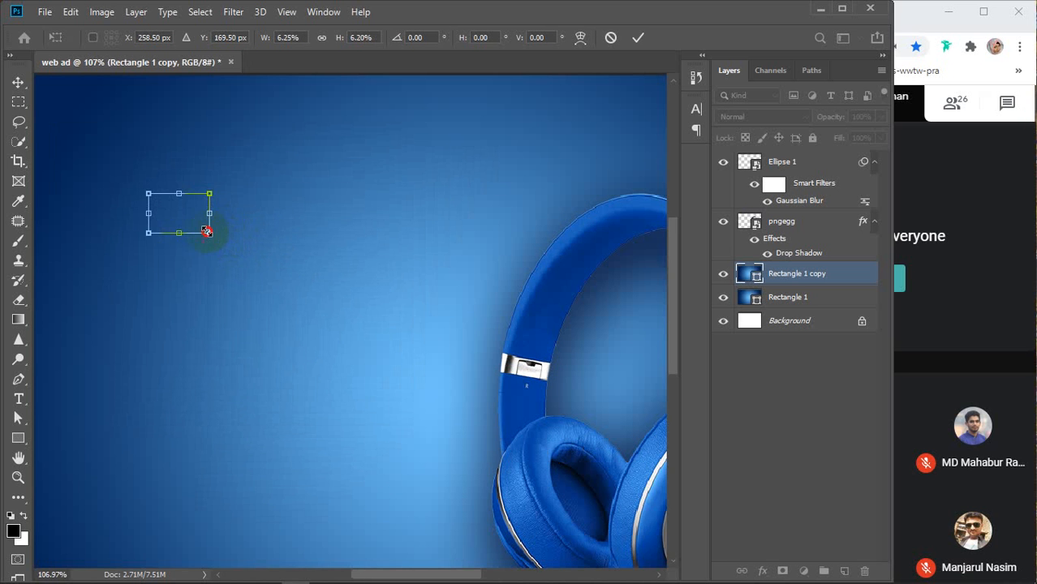
{"action": "left_click_drag", "start_coordinate": [209, 232], "coordinate": [172, 216]}
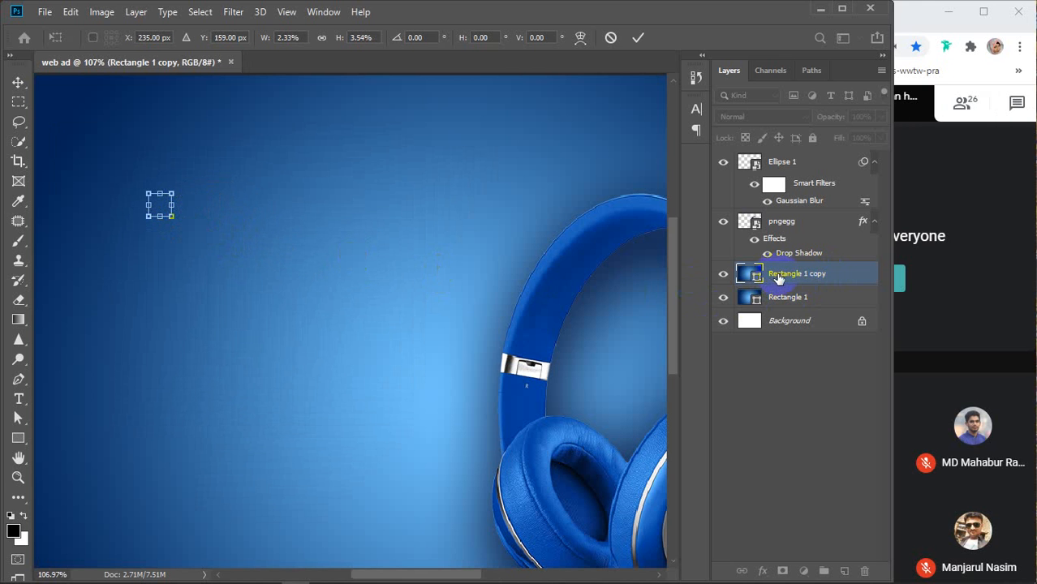
{"action": "left_click_drag", "start_coordinate": [780, 278], "coordinate": [753, 162]}
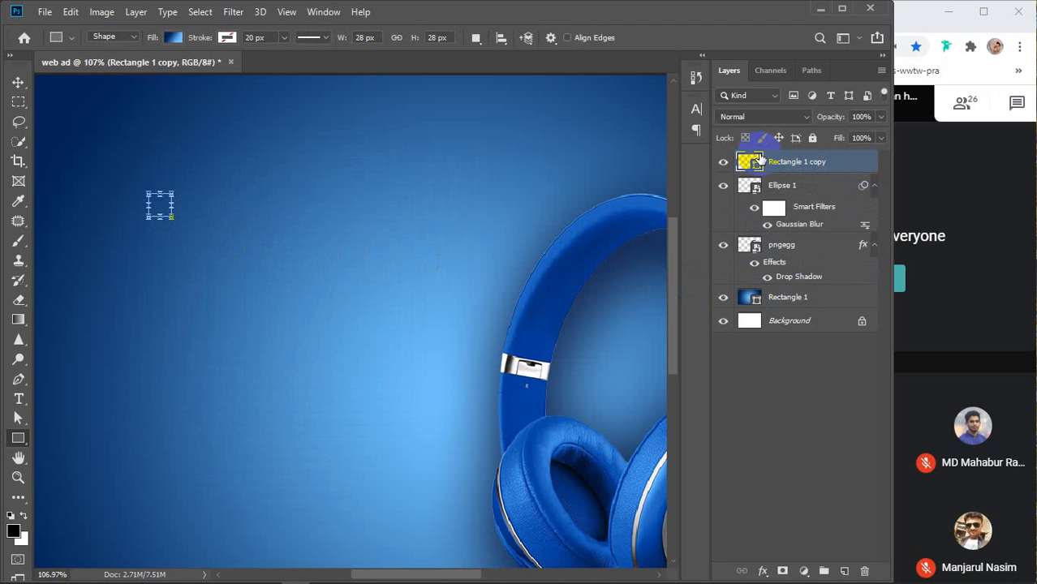
{"action": "key", "text": "v"}
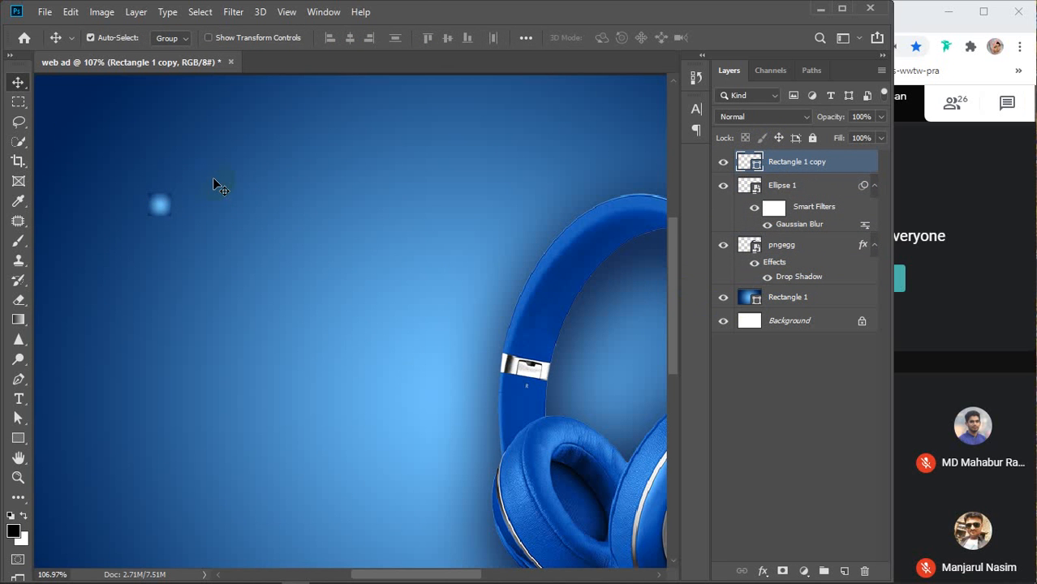
Try reducing the scale of the small square's radial gradient fill to 34%
{"action": "scroll", "coordinate": [161, 209], "scroll_direction": "down", "scroll_amount": 1}
{"action": "scroll", "coordinate": [162, 209], "scroll_direction": "down", "scroll_amount": 1}
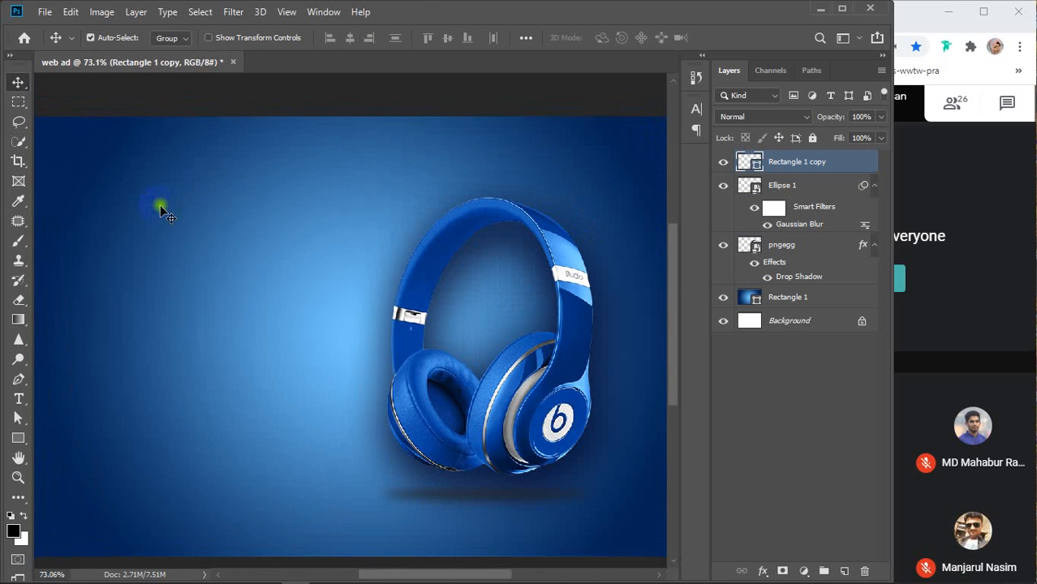
{"action": "scroll", "coordinate": [162, 209], "scroll_direction": "up", "scroll_amount": 4}
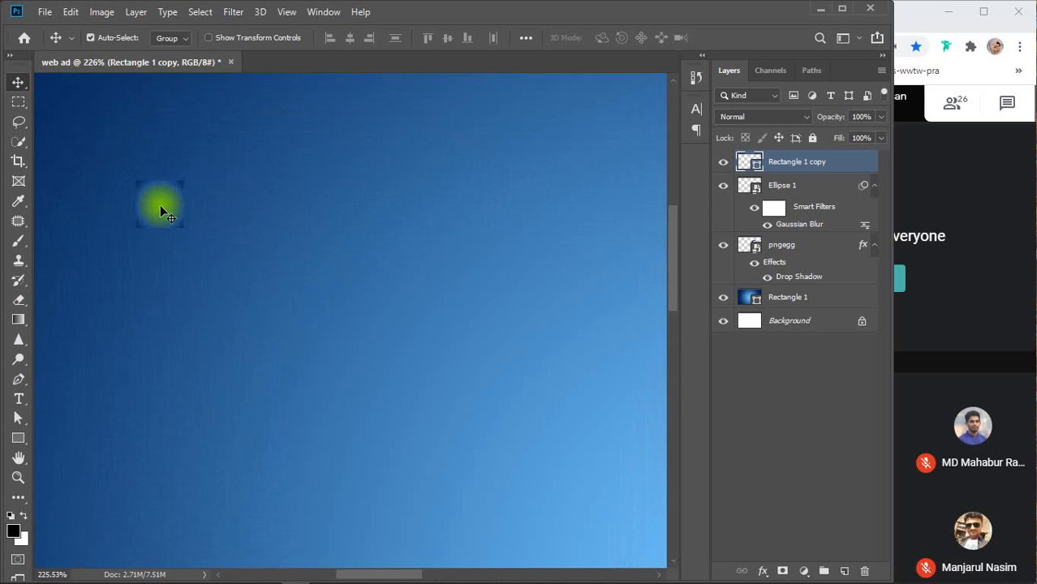
{"action": "left_click", "coordinate": [18, 439]}
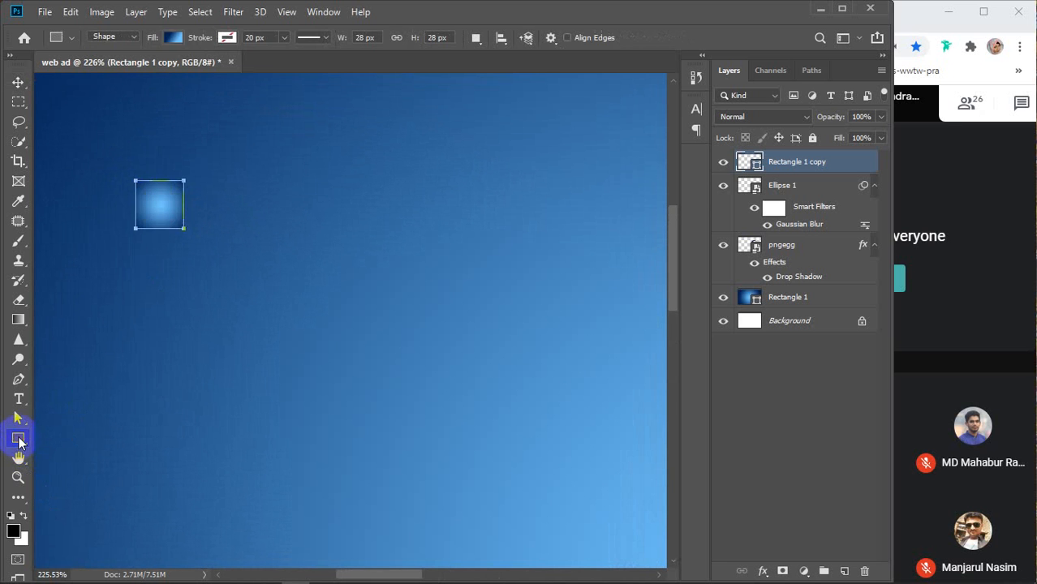
{"action": "left_click", "coordinate": [171, 37]}
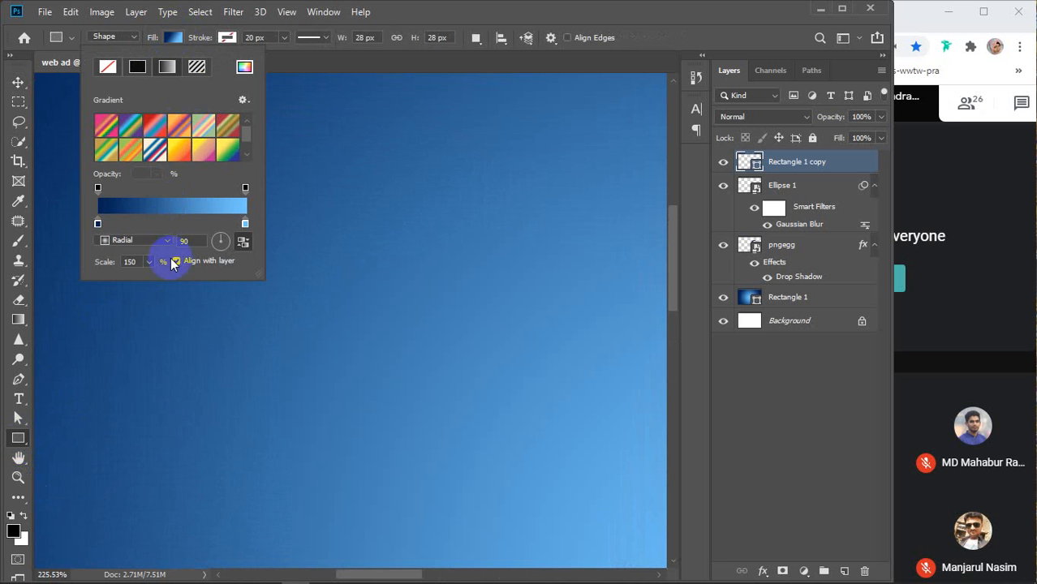
{"action": "left_click", "coordinate": [135, 261]}
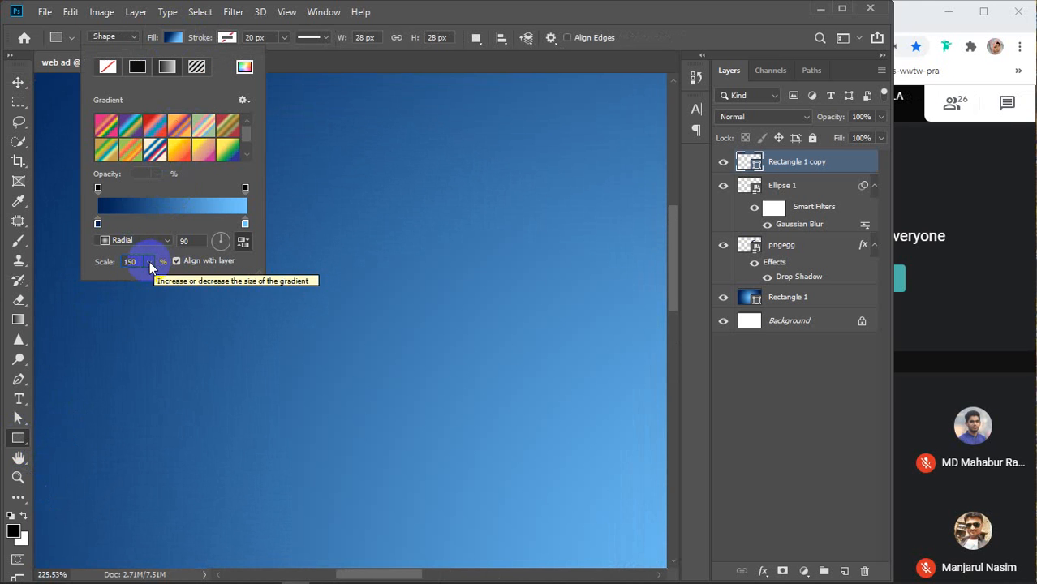
{"action": "left_click", "coordinate": [149, 261]}
{"action": "left_click_drag", "start_coordinate": [140, 278], "coordinate": [139, 279]}
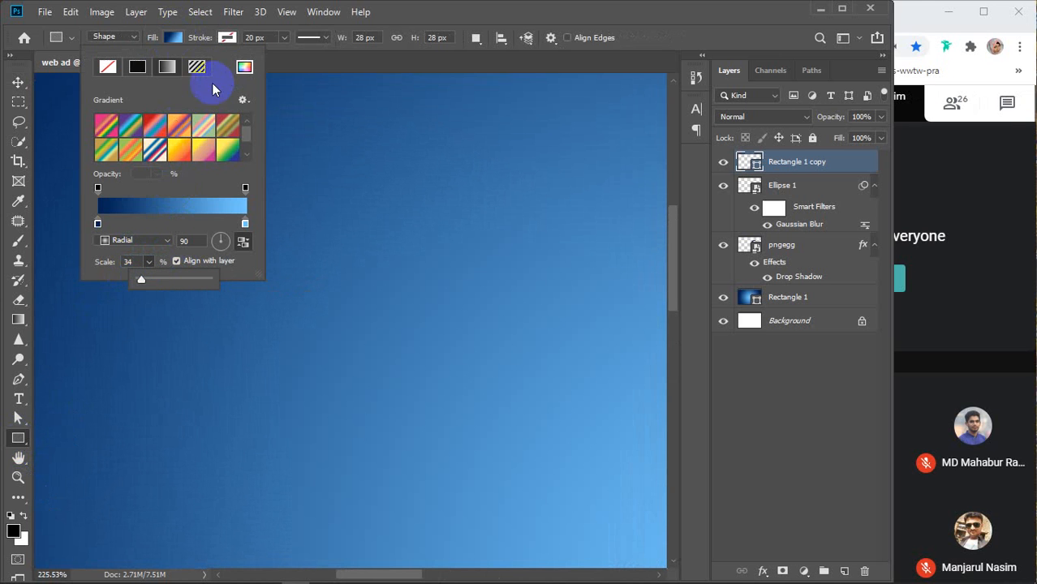
{"action": "left_click", "coordinate": [172, 37]}
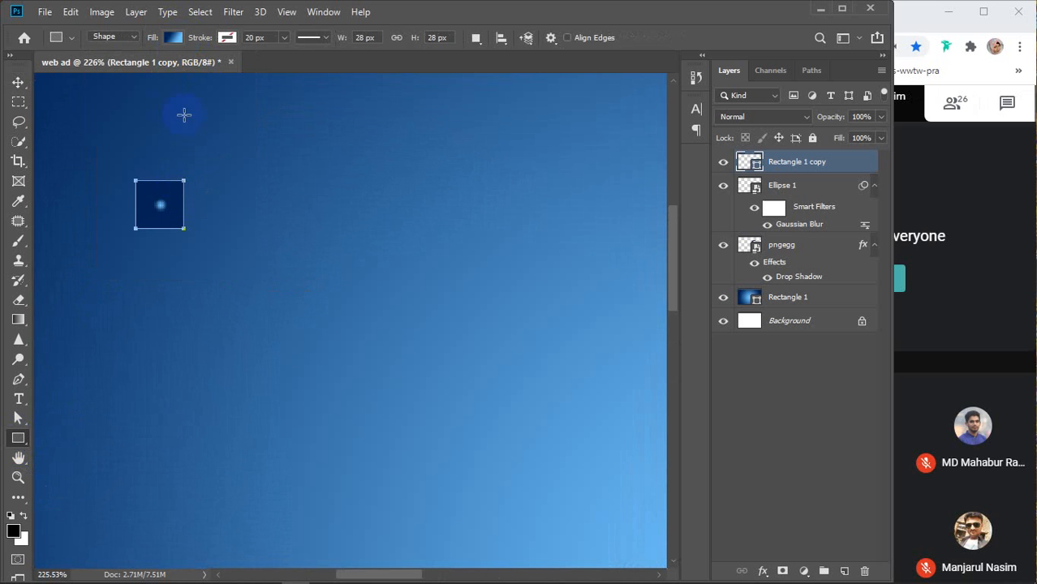
Move the small square toward the lighter middle of the background and set its radial gradient scale to 144%
{"action": "key", "text": "v"}
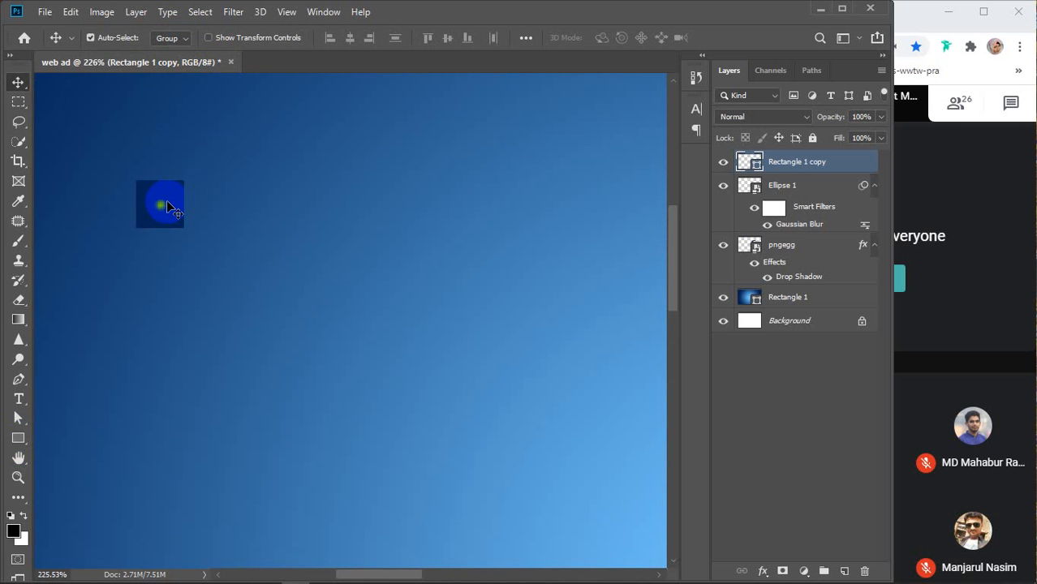
{"action": "left_click_drag", "start_coordinate": [167, 203], "coordinate": [526, 383]}
{"action": "left_click", "coordinate": [16, 439]}
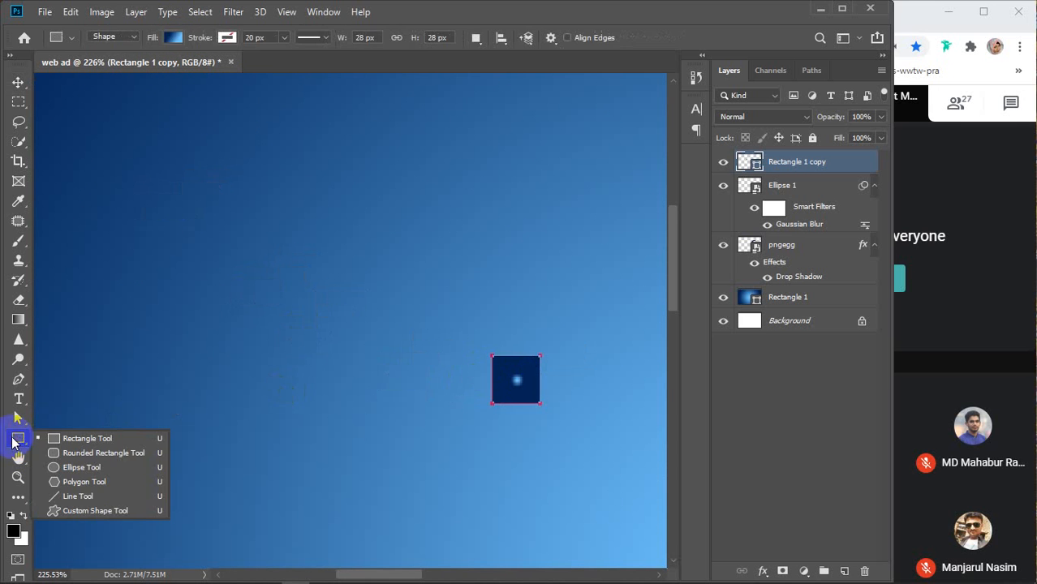
{"action": "left_click", "coordinate": [171, 36]}
{"action": "left_click", "coordinate": [167, 67]}
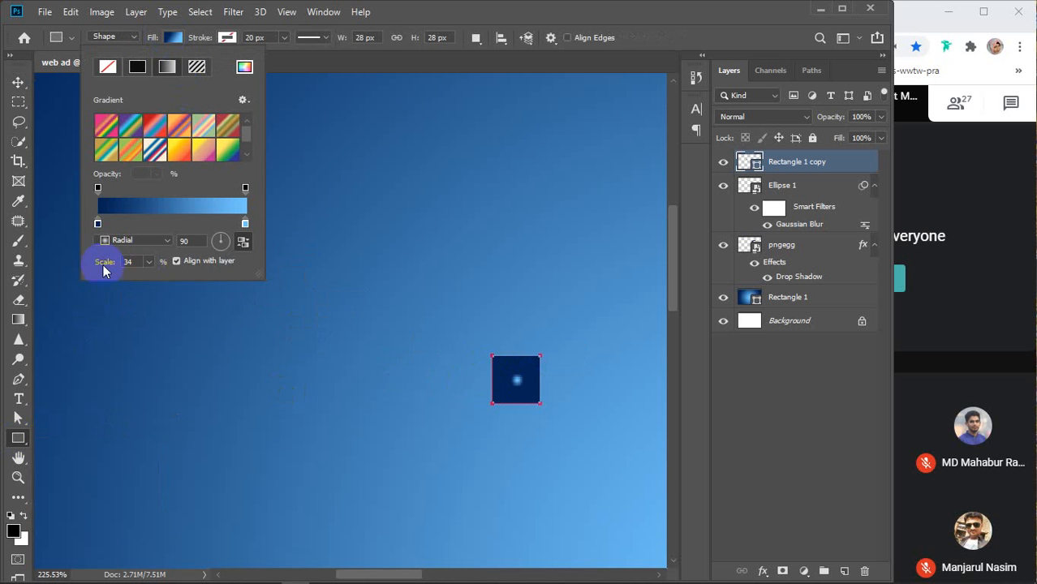
{"action": "left_click", "coordinate": [149, 262]}
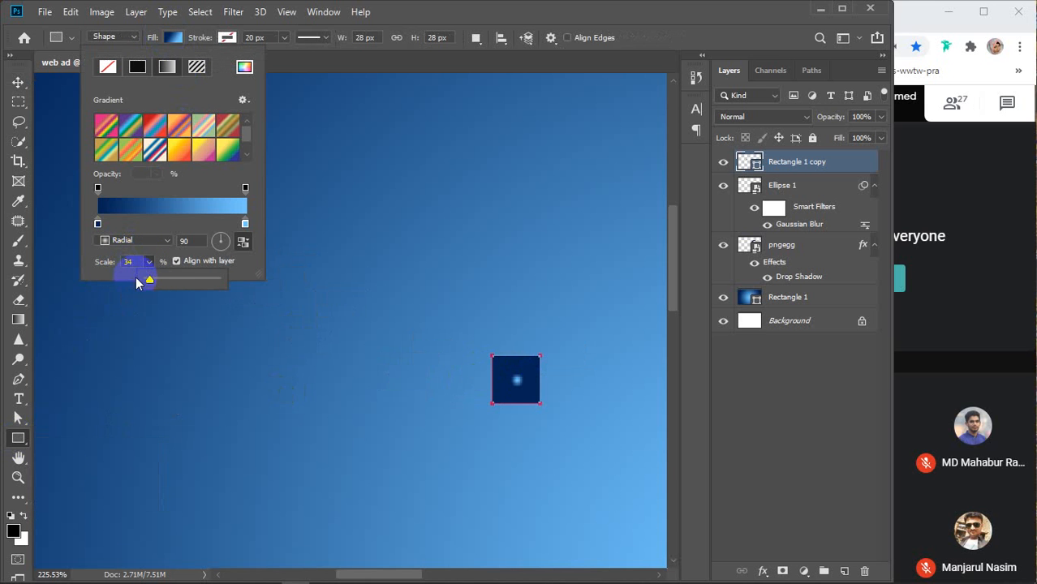
{"action": "left_click_drag", "start_coordinate": [151, 276], "coordinate": [159, 281]}
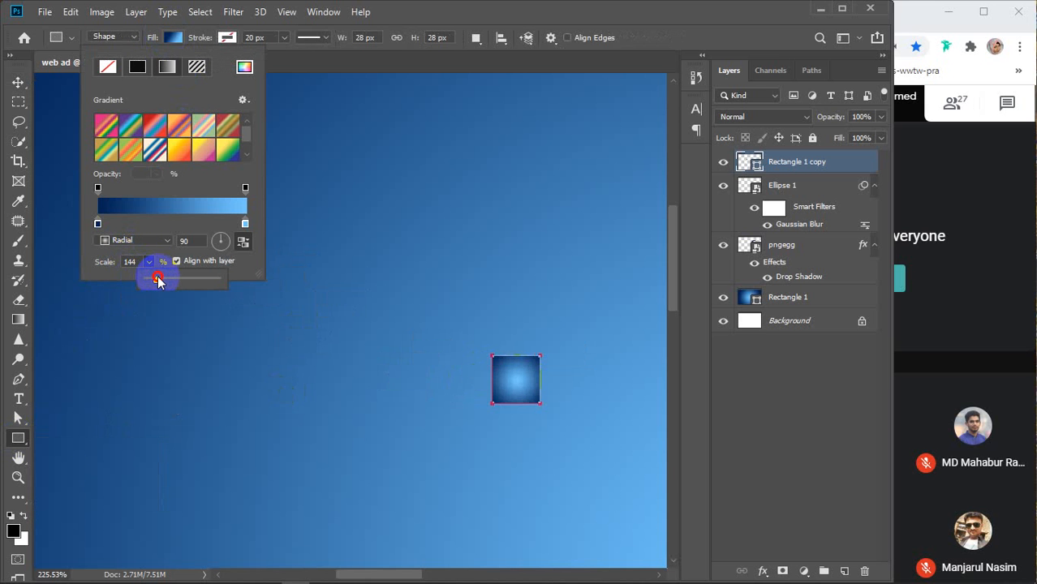
{"action": "left_click", "coordinate": [130, 261]}
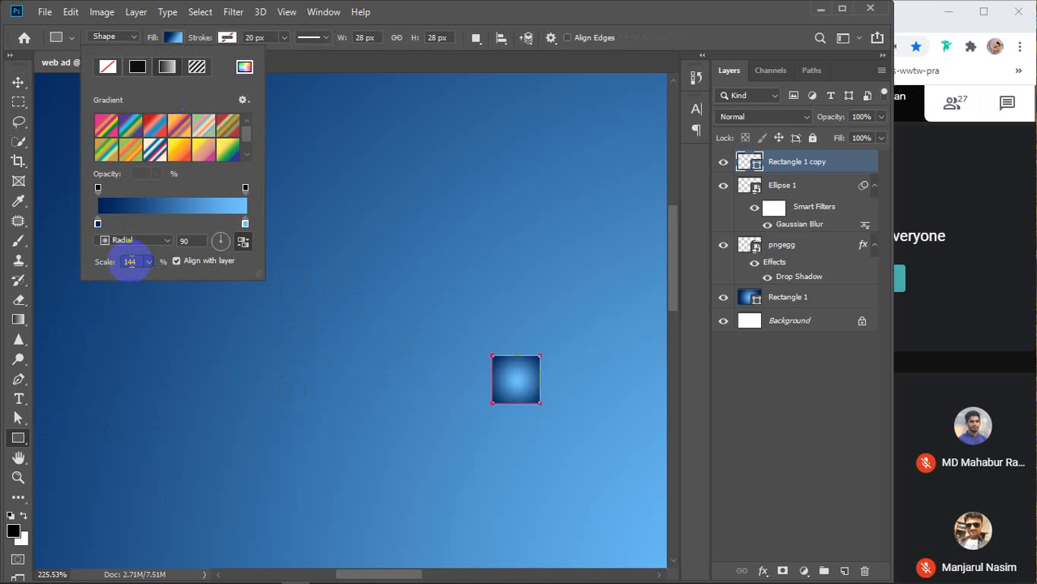
{"action": "left_click", "coordinate": [173, 39]}
Move the small gradient square into the dark upper-left corner of the banner
{"action": "key", "text": "v"}
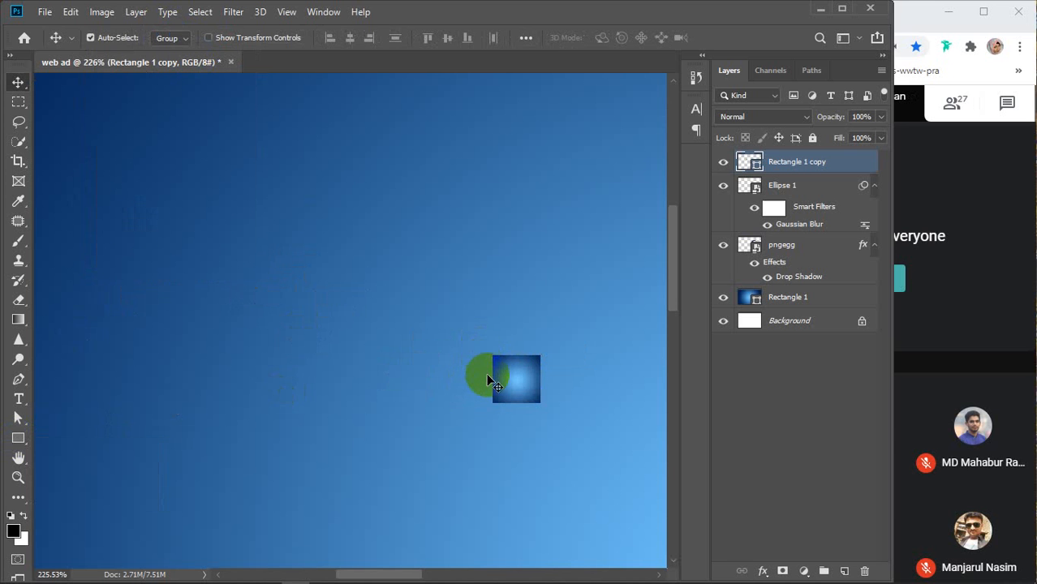
{"action": "scroll", "coordinate": [475, 389], "scroll_direction": "down", "scroll_amount": 5}
{"action": "scroll", "coordinate": [479, 391], "scroll_direction": "down", "scroll_amount": 1}
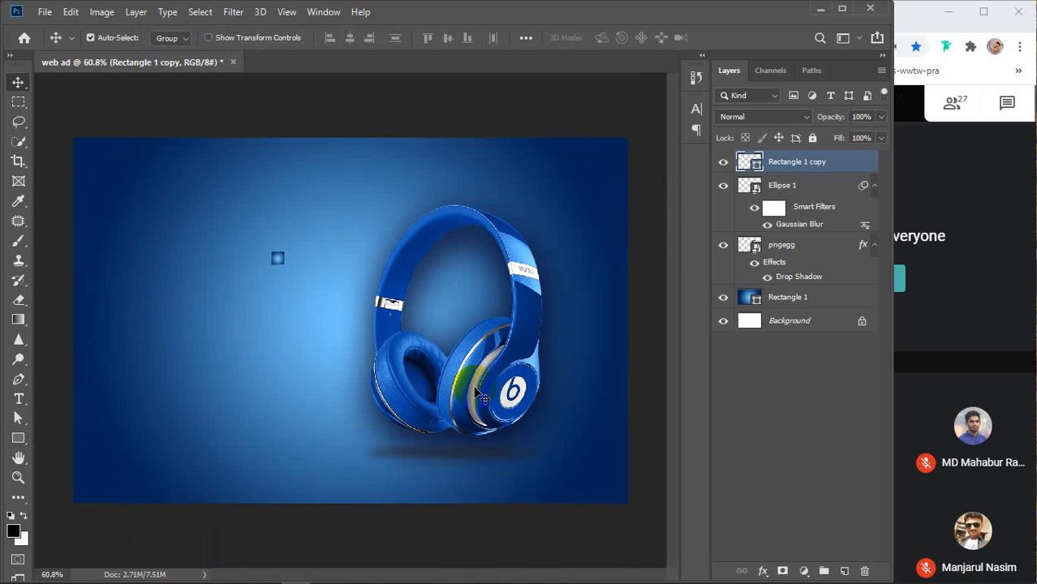
{"action": "left_click_drag", "start_coordinate": [291, 260], "coordinate": [105, 166]}
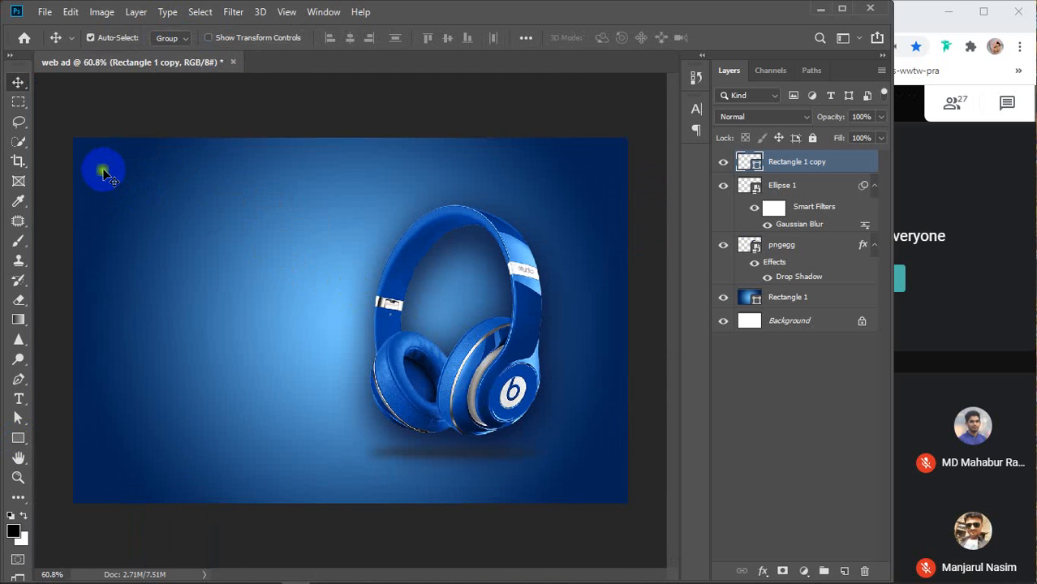
Duplicate the small square three times to the right to form a horizontal row of four squares
{"action": "scroll", "coordinate": [106, 168], "scroll_direction": "up", "scroll_amount": 4}
{"action": "left_click_drag", "start_coordinate": [193, 211], "coordinate": [398, 310]}
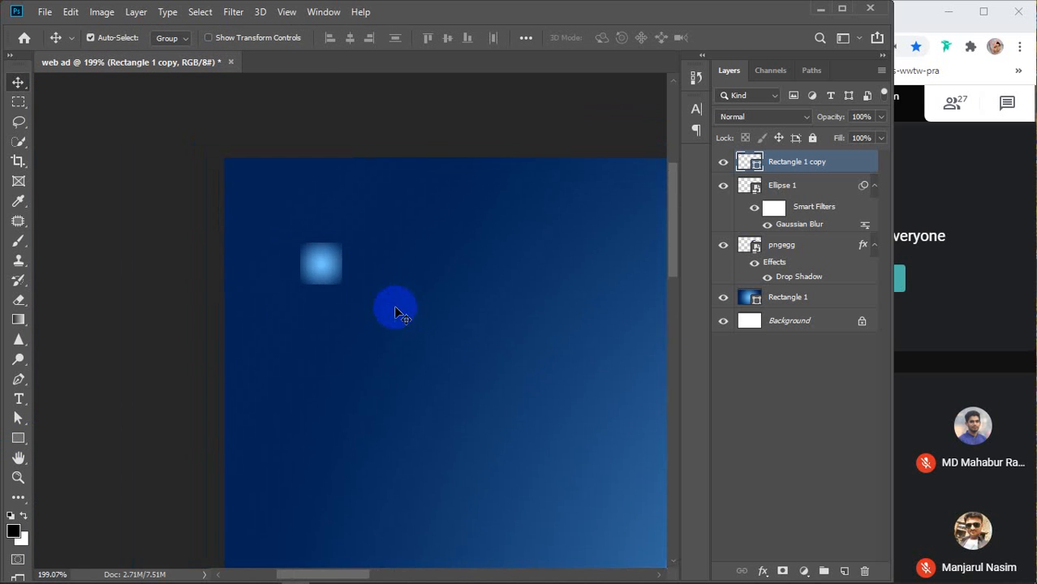
{"action": "left_click_drag", "start_coordinate": [329, 268], "coordinate": [493, 268]}
{"action": "left_click", "coordinate": [494, 268], "text": "alt"}
Turn on the display of slices for the document
{"action": "left_click", "coordinate": [286, 12]}
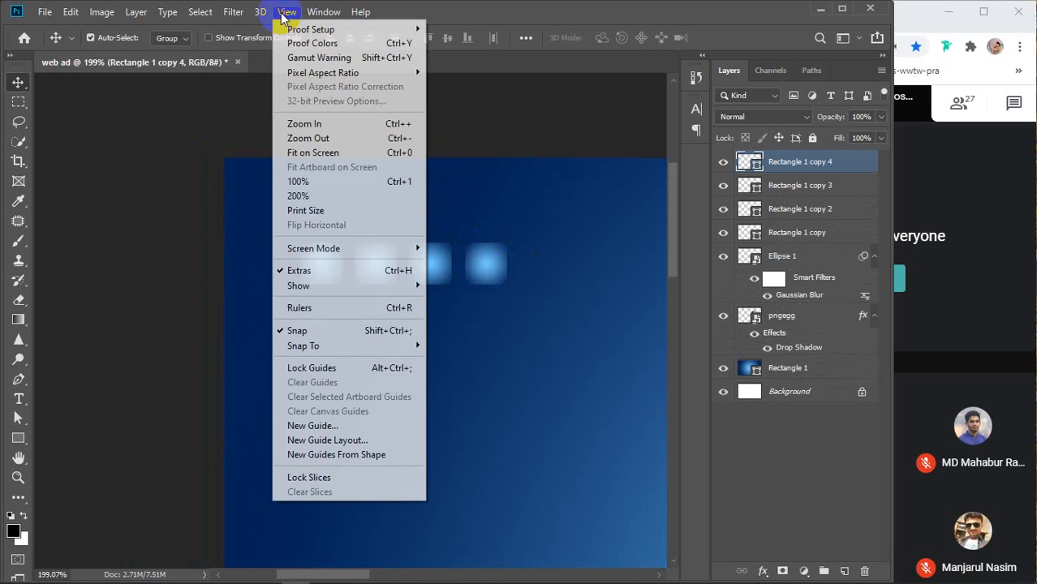
{"action": "mouse_move", "coordinate": [324, 289]}
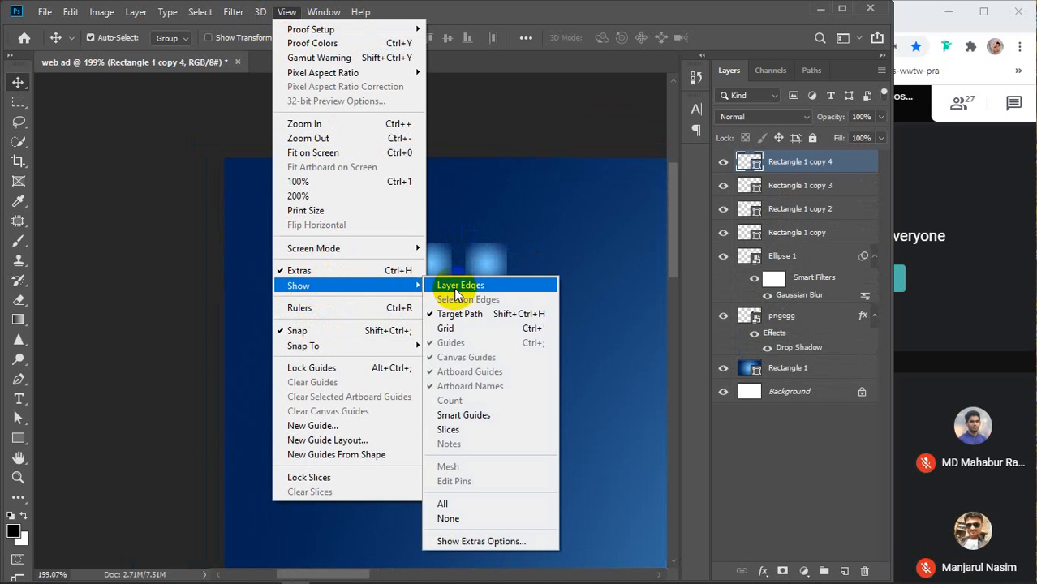
{"action": "left_click", "coordinate": [469, 432]}
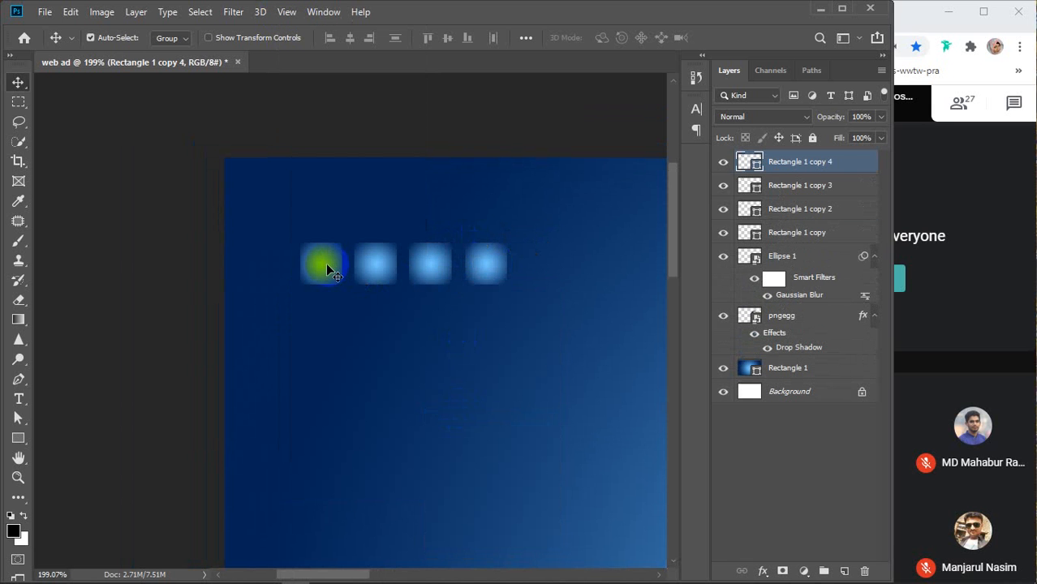
Select all four small squares and distribute them evenly in the horizontal direction
{"action": "left_click", "coordinate": [326, 263]}
{"action": "left_click", "coordinate": [376, 266], "text": "shift"}
{"action": "left_click", "coordinate": [431, 263], "text": "shift"}
{"action": "left_click", "coordinate": [485, 265], "text": "shift"}
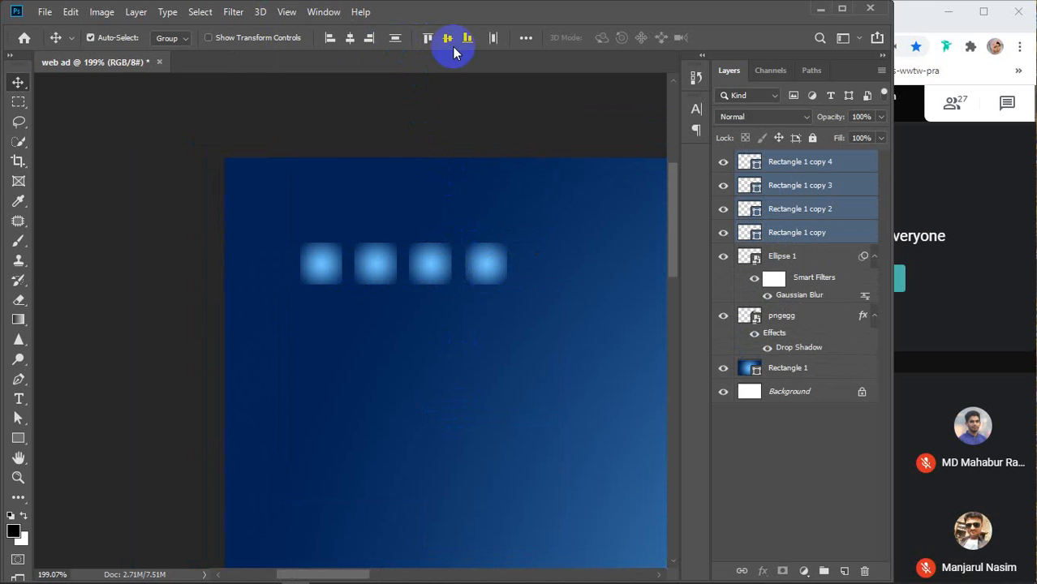
{"action": "left_click", "coordinate": [492, 39]}
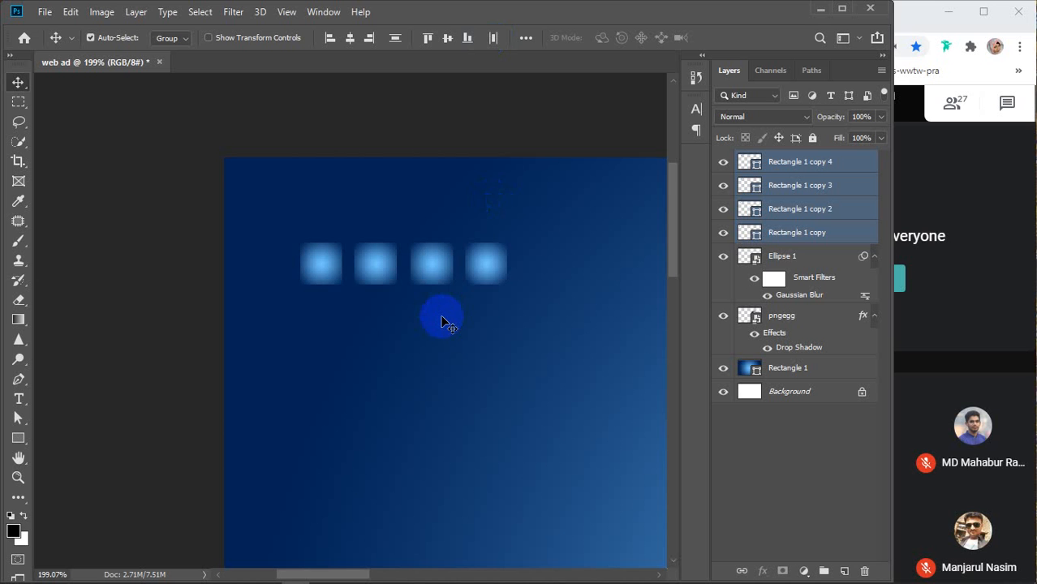
Duplicate the row of four squares downward four times to form an evenly spaced grid of five rows
{"action": "left_click_drag", "start_coordinate": [433, 270], "coordinate": [437, 372]}
{"action": "left_click_drag", "start_coordinate": [437, 379], "coordinate": [431, 478]}
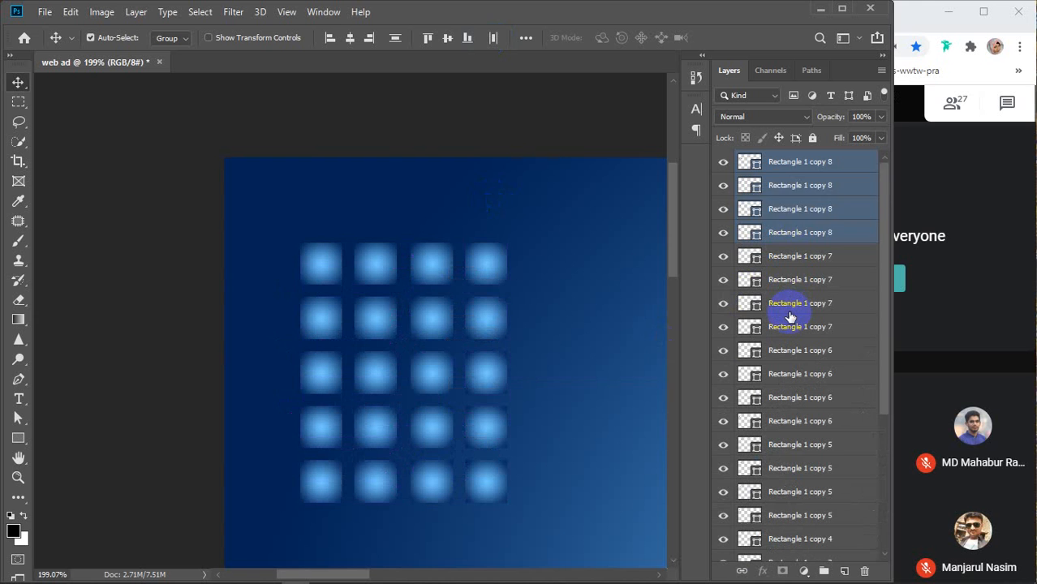
Select all twenty small square layers and merge them into a single shape layer
{"action": "left_click", "coordinate": [801, 163]}
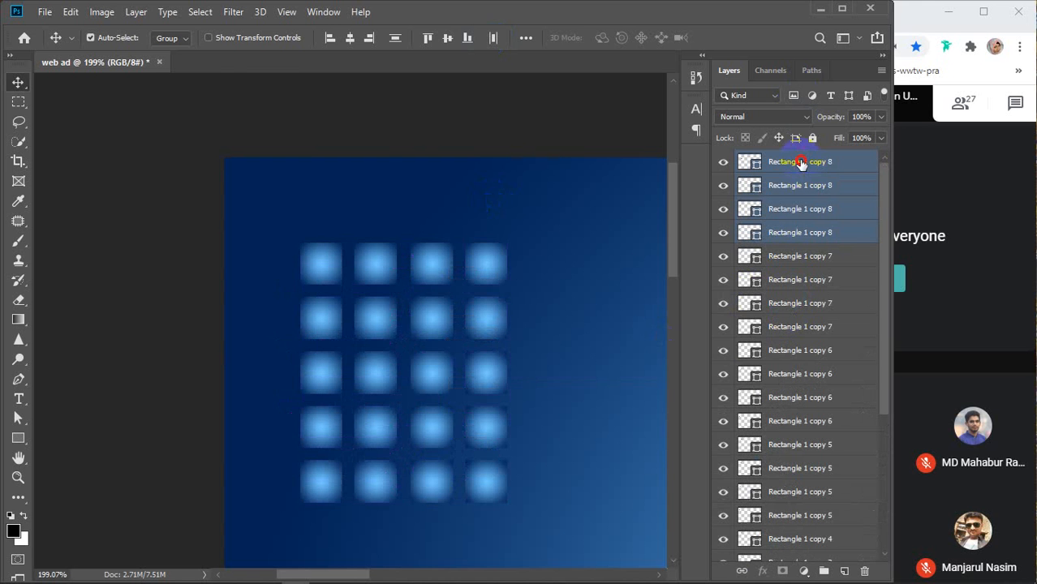
{"action": "scroll", "coordinate": [815, 327], "scroll_direction": "down", "scroll_amount": 5}
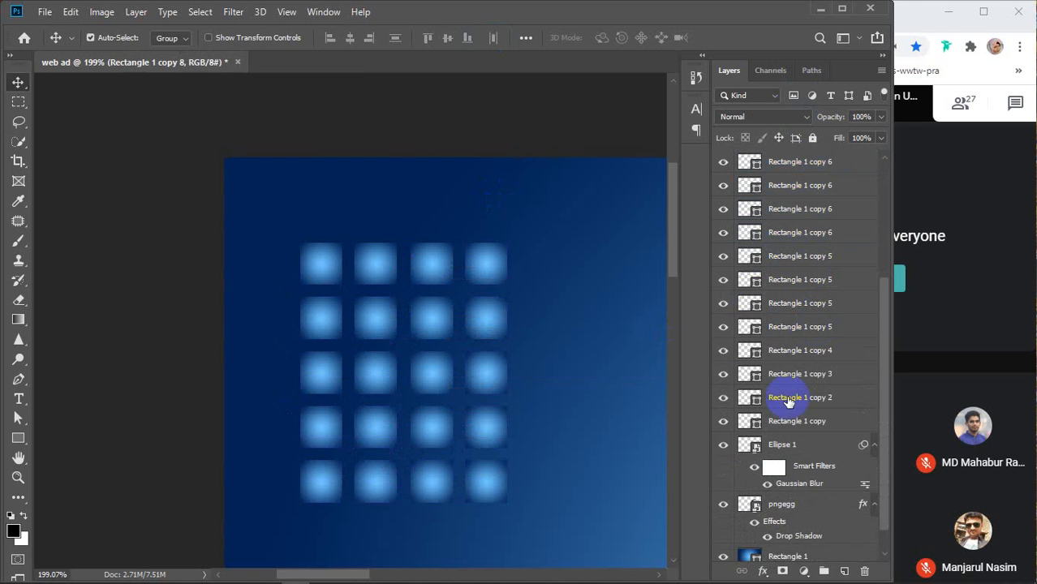
{"action": "left_click", "coordinate": [787, 419], "text": "shift"}
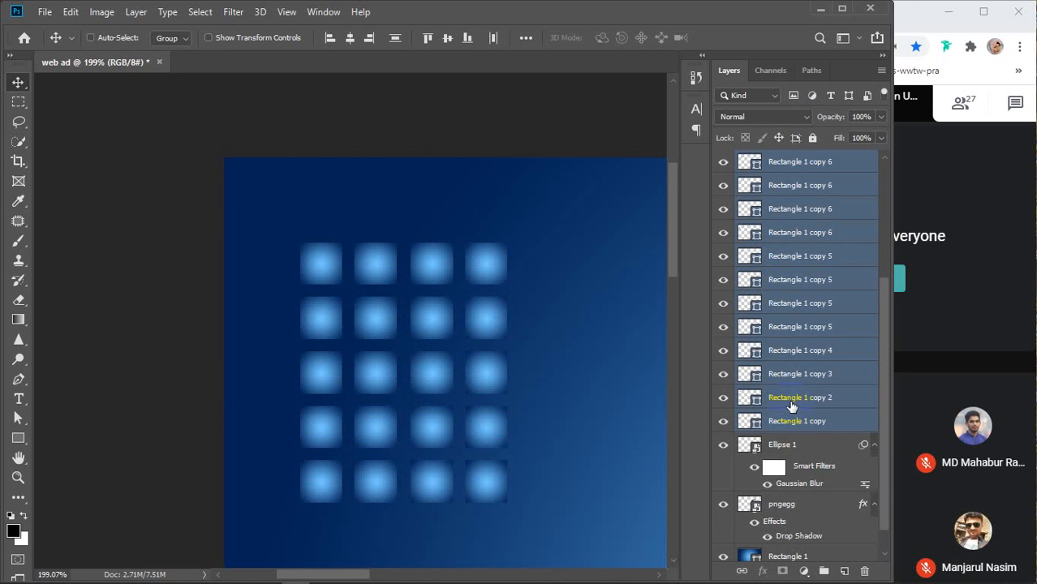
{"action": "key", "text": "ctrl+e"}
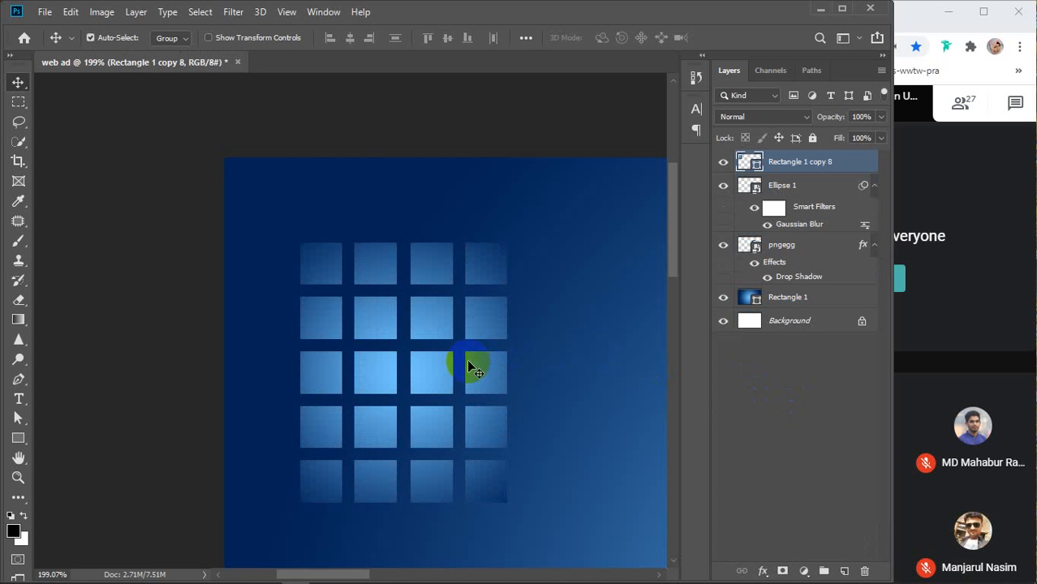
Scale the merged square grid down to about 53% width and 73% height
{"action": "scroll", "coordinate": [466, 367], "scroll_direction": "down", "scroll_amount": 5}
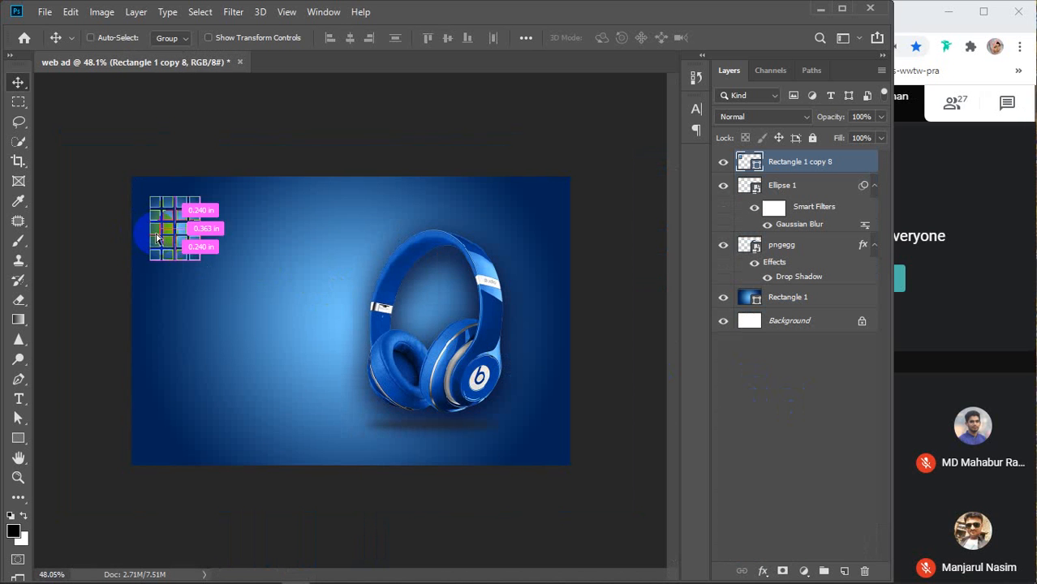
{"action": "key", "text": "ctrl+t"}
{"action": "left_click_drag", "start_coordinate": [203, 262], "coordinate": [180, 244]}
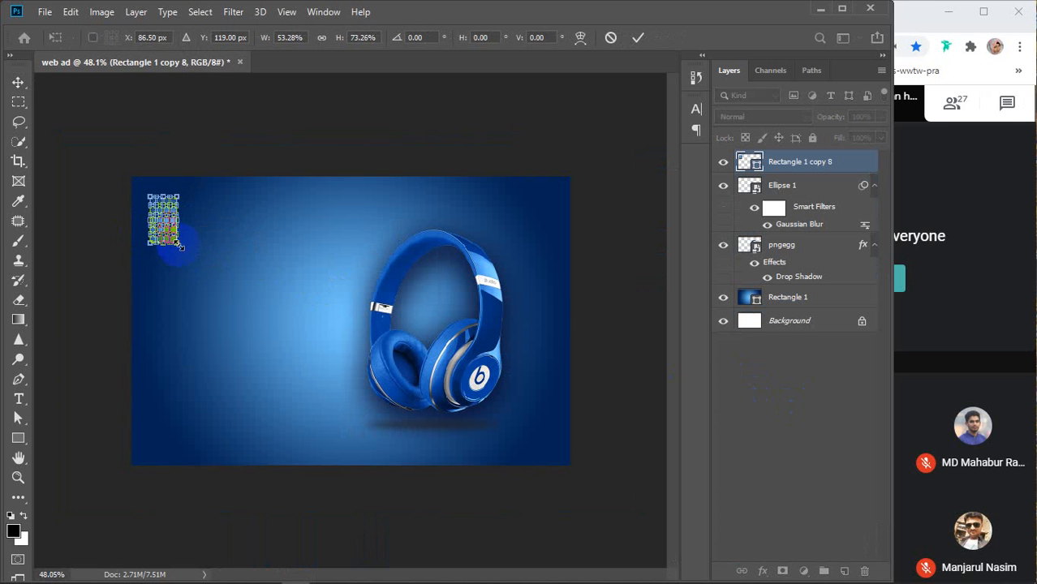
{"action": "key", "text": "Return"}
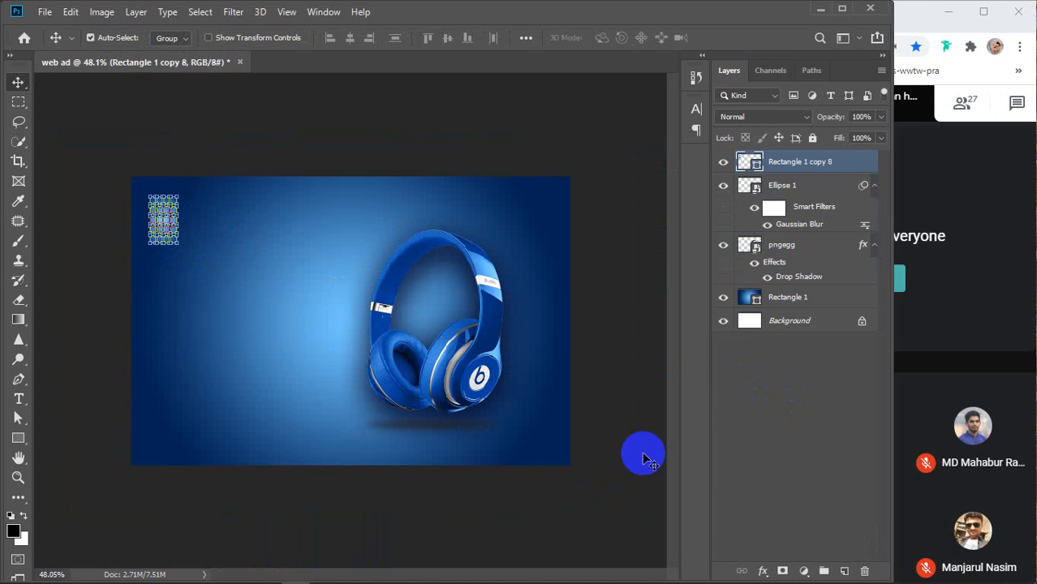
{"action": "left_click", "coordinate": [357, 448]}
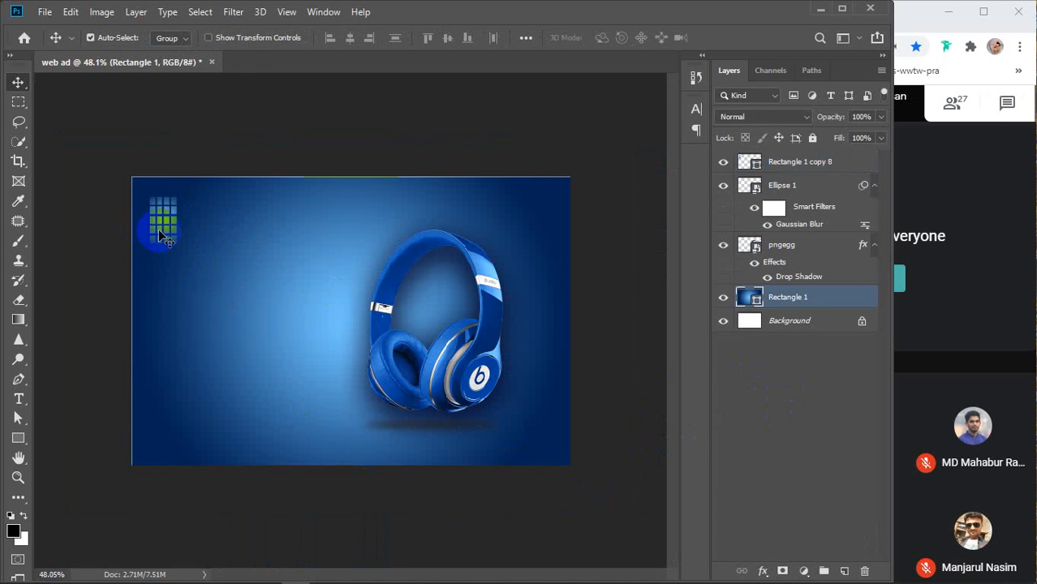
Move the square grid to the banner's lower-right corner and rotate it 90 degrees
{"action": "left_click_drag", "start_coordinate": [165, 233], "coordinate": [522, 439]}
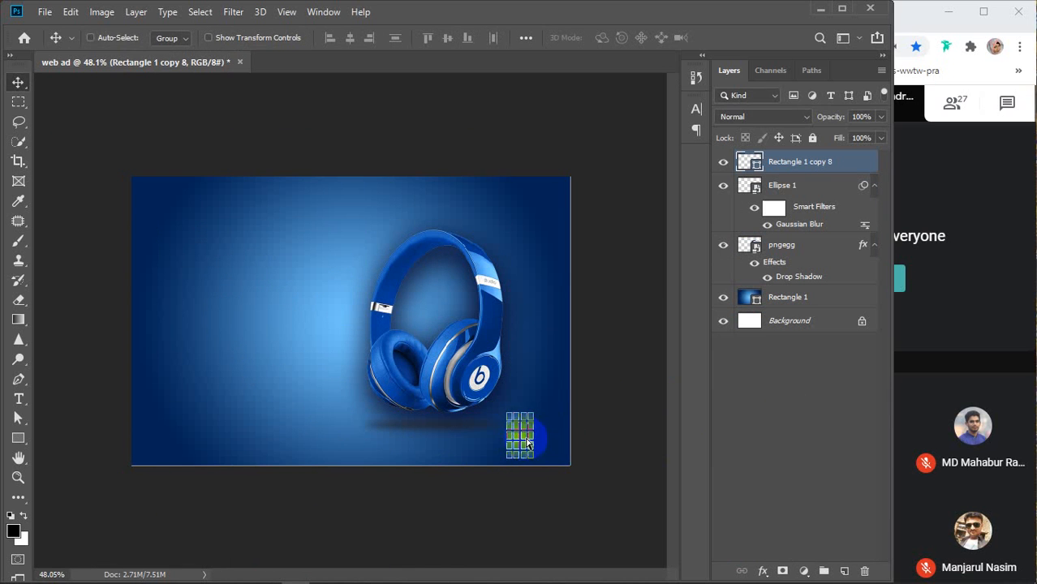
{"action": "key", "text": "ctrl+t"}
{"action": "scroll", "coordinate": [540, 405], "scroll_direction": "up", "scroll_amount": 3}
{"action": "scroll", "coordinate": [541, 409], "scroll_direction": "up", "scroll_amount": 2}
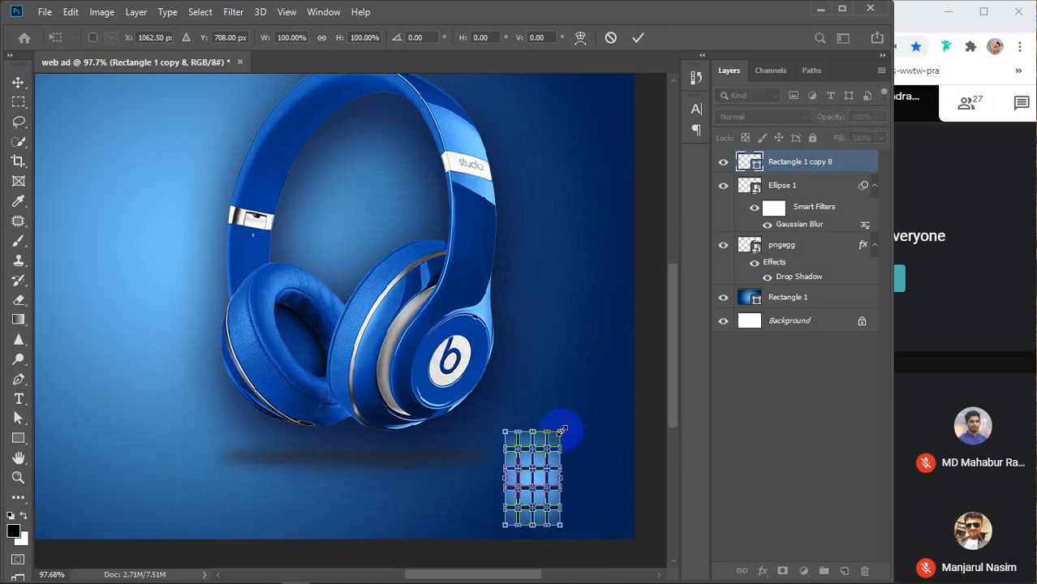
{"action": "left_click_drag", "start_coordinate": [568, 424], "coordinate": [601, 528]}
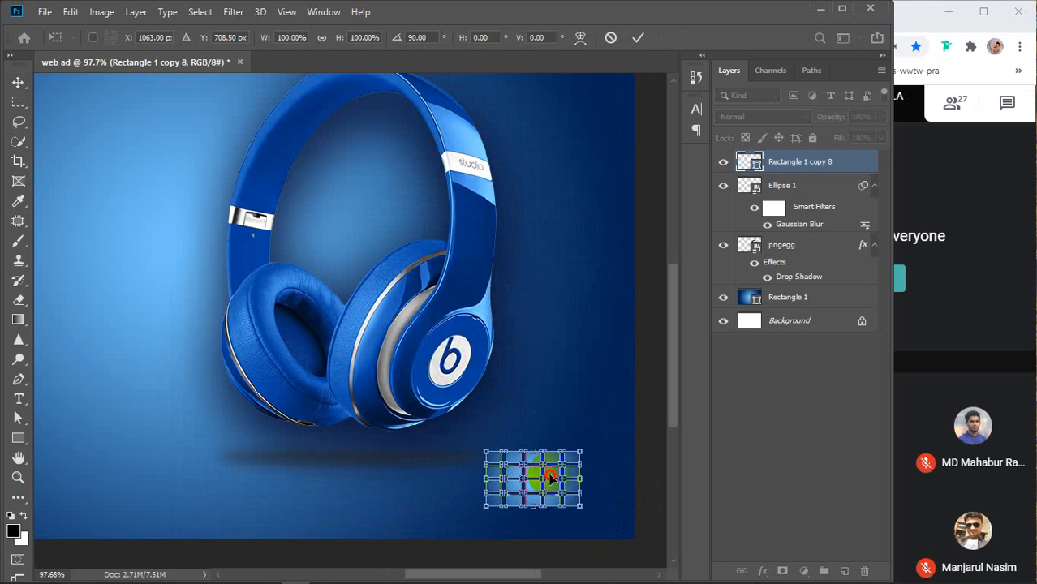
{"action": "left_click_drag", "start_coordinate": [545, 478], "coordinate": [579, 492]}
{"action": "scroll", "coordinate": [578, 493], "scroll_direction": "down", "scroll_amount": 4}
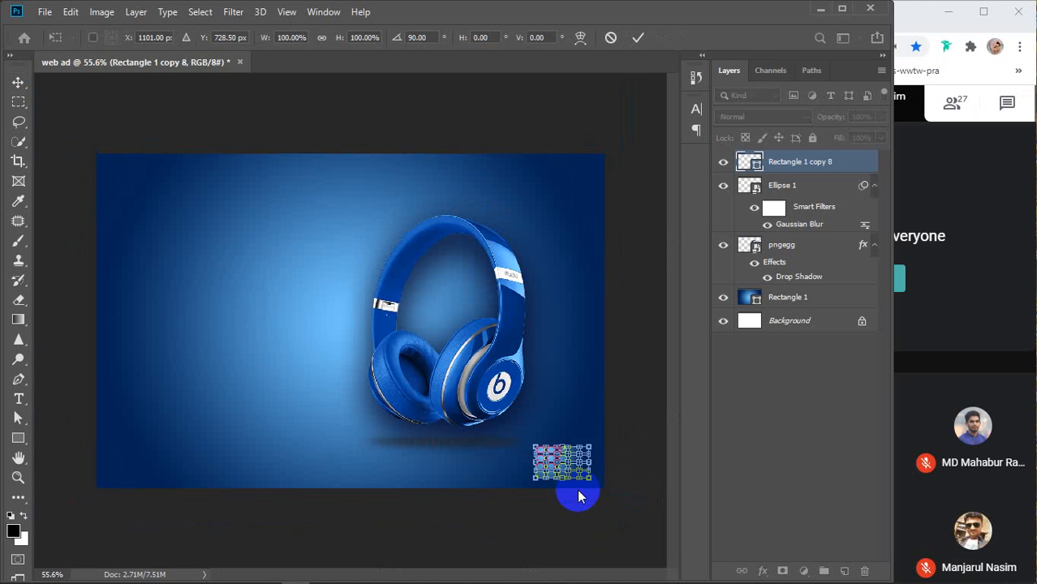
{"action": "key", "text": "alt+space"}
{"action": "left_click", "coordinate": [564, 438]}
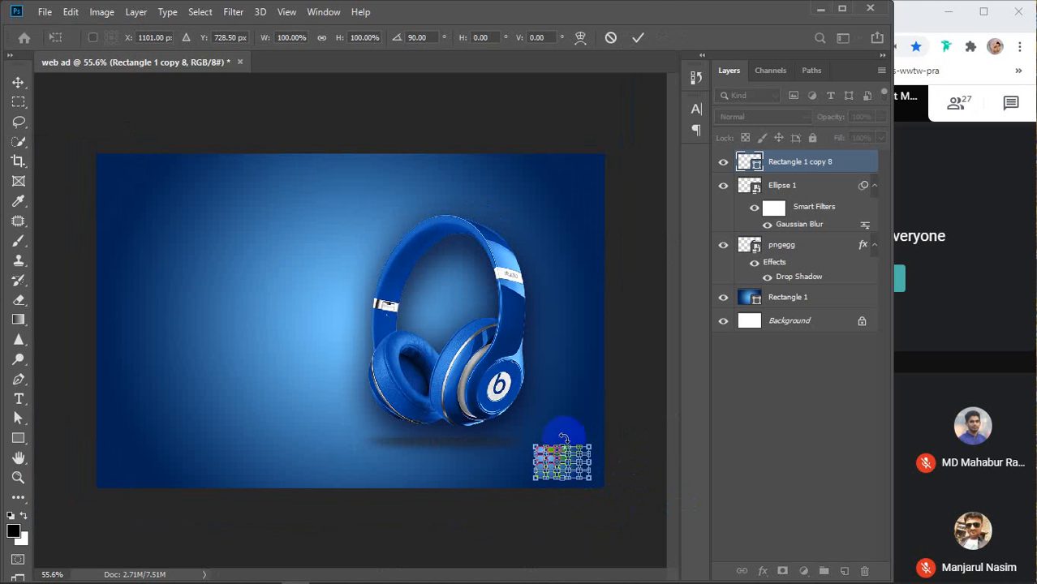
{"action": "left_click", "coordinate": [638, 37]}
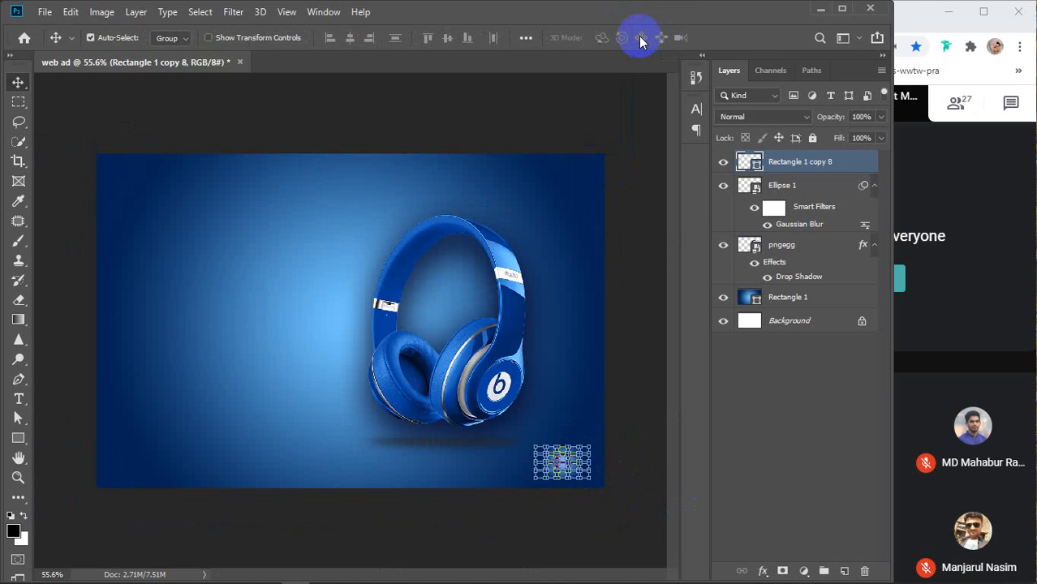
{"action": "left_click", "coordinate": [640, 271]}
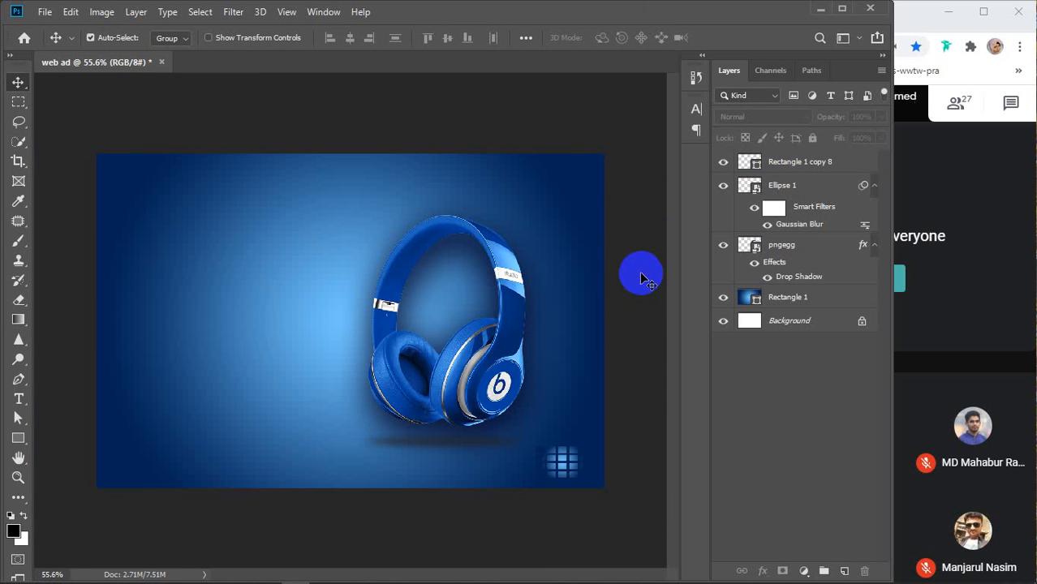
Replace the square grid's gradient fill with solid dark blue 022b72, sampled from the headphones
{"action": "left_click", "coordinate": [568, 467]}
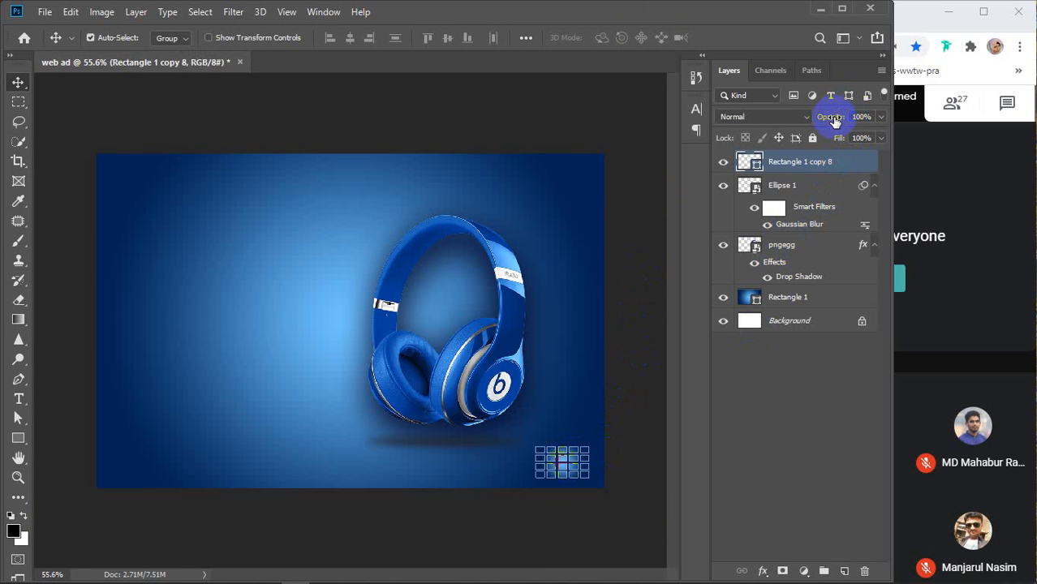
{"action": "left_click", "coordinate": [18, 439]}
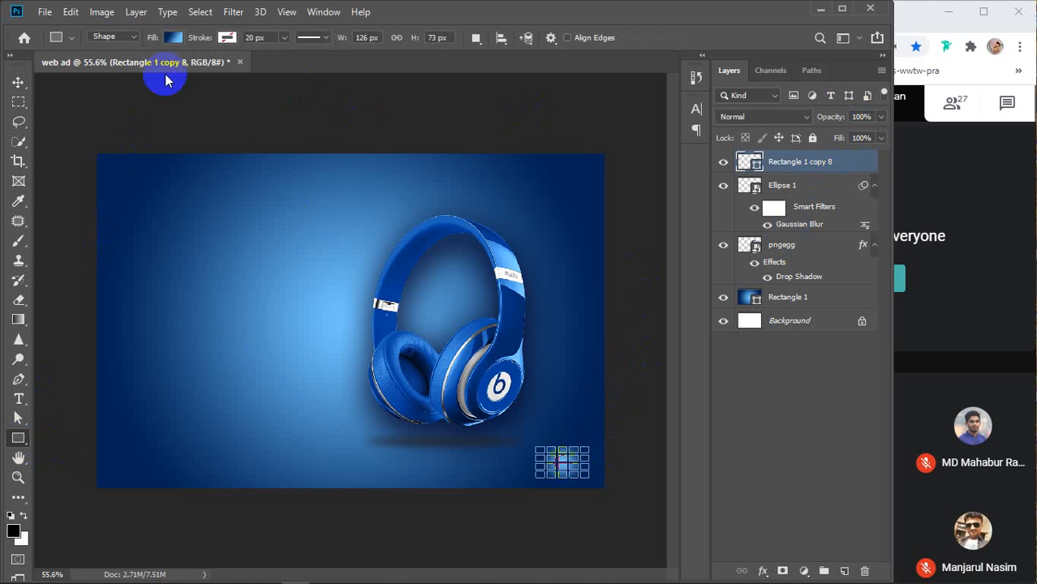
{"action": "left_click", "coordinate": [170, 37]}
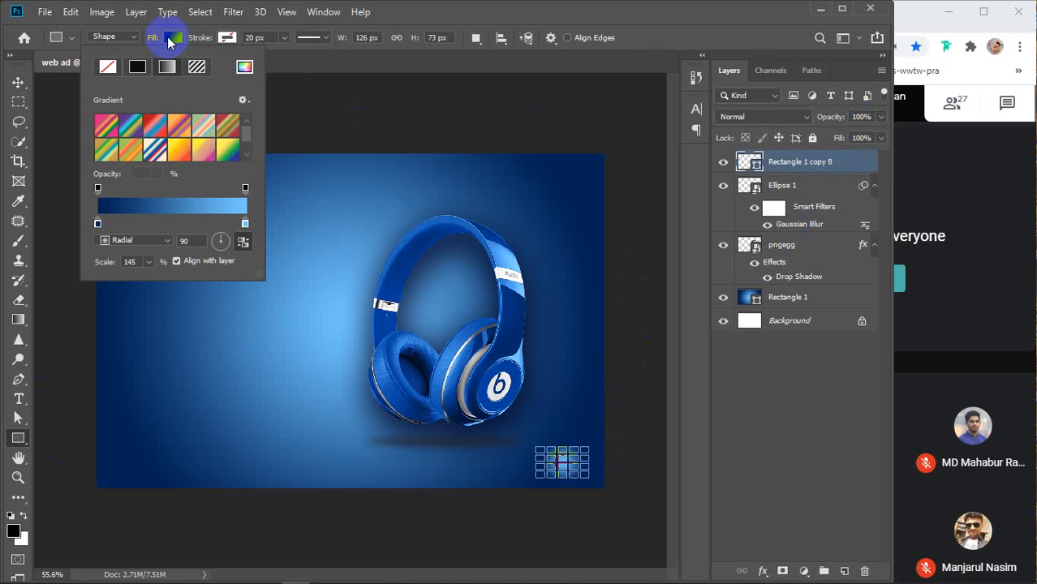
{"action": "left_click", "coordinate": [145, 77]}
{"action": "left_click", "coordinate": [154, 135]}
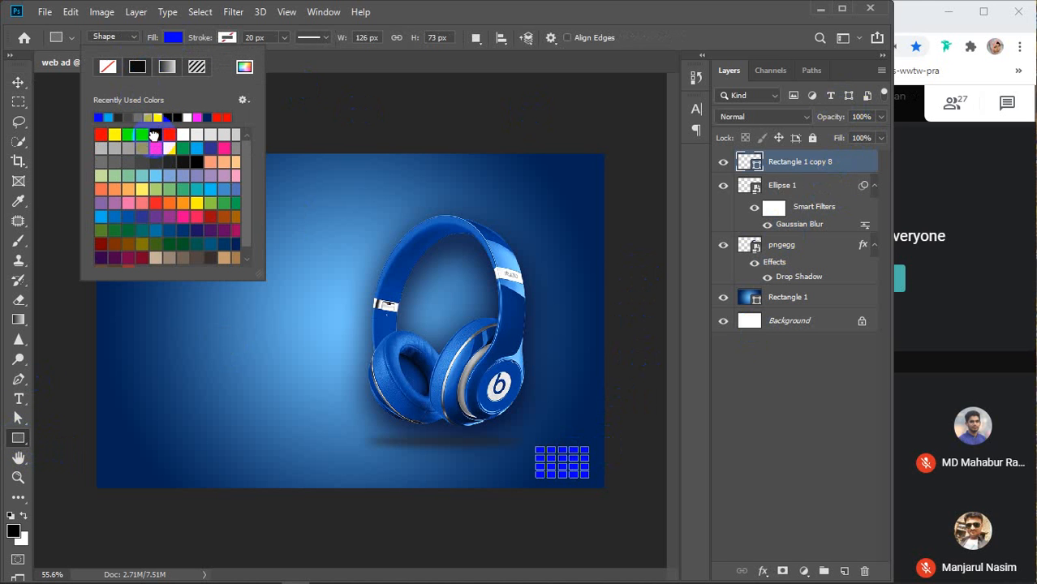
{"action": "left_click", "coordinate": [99, 217]}
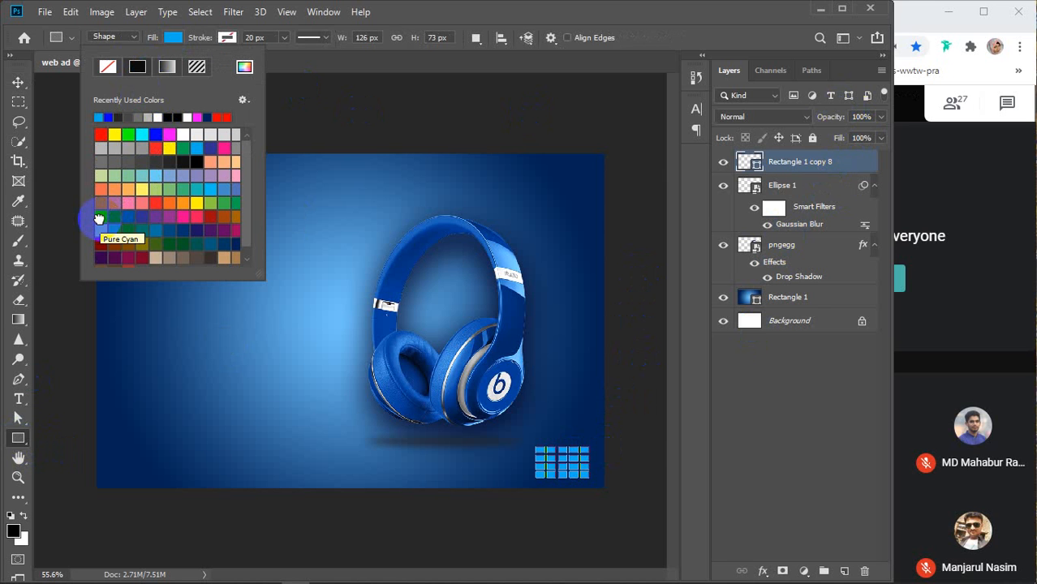
{"action": "left_click", "coordinate": [242, 73]}
{"action": "left_click", "coordinate": [452, 351]}
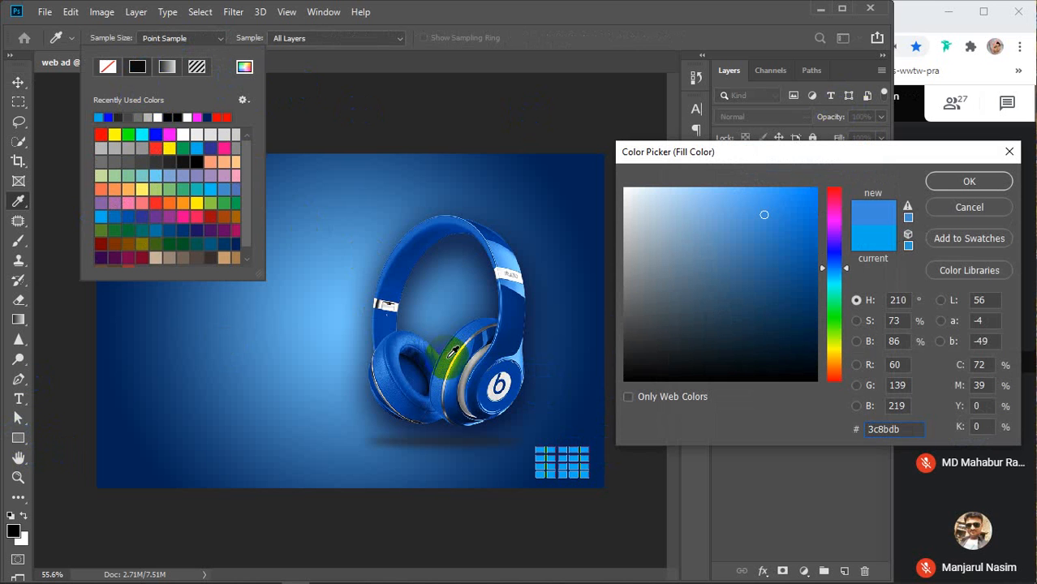
{"action": "left_click", "coordinate": [450, 357]}
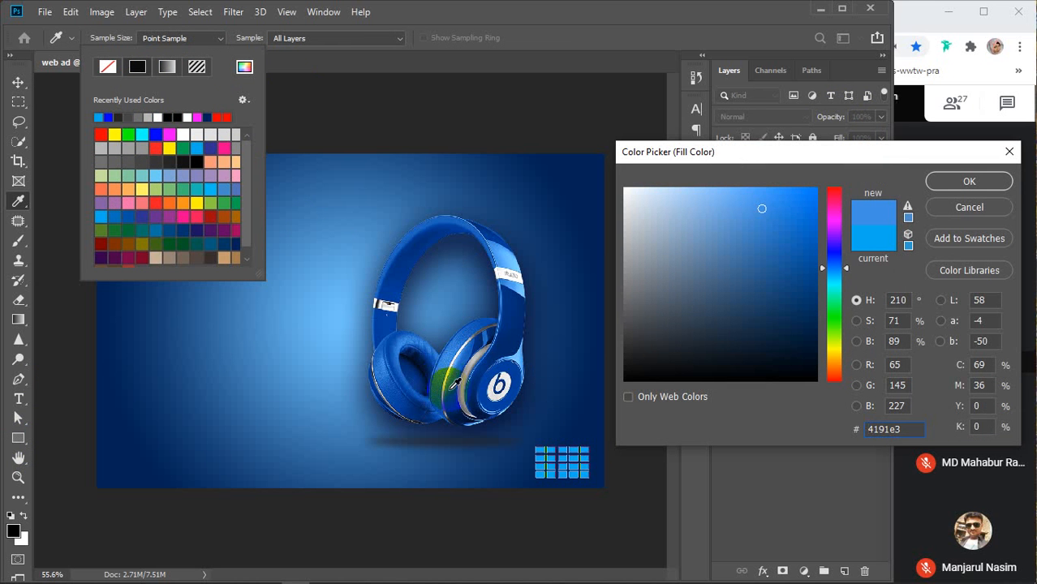
{"action": "left_click", "coordinate": [466, 333]}
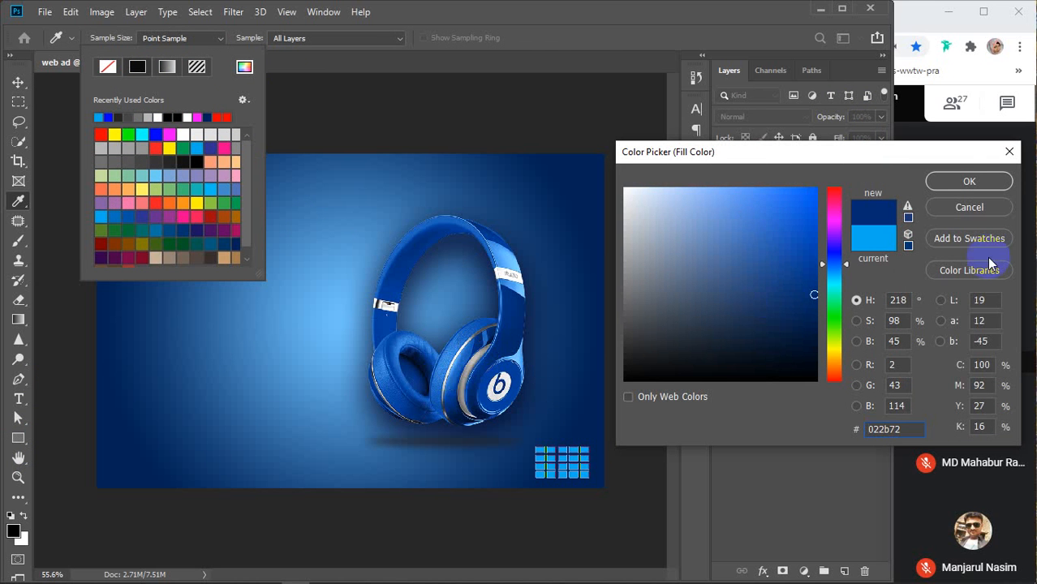
{"action": "left_click", "coordinate": [970, 189]}
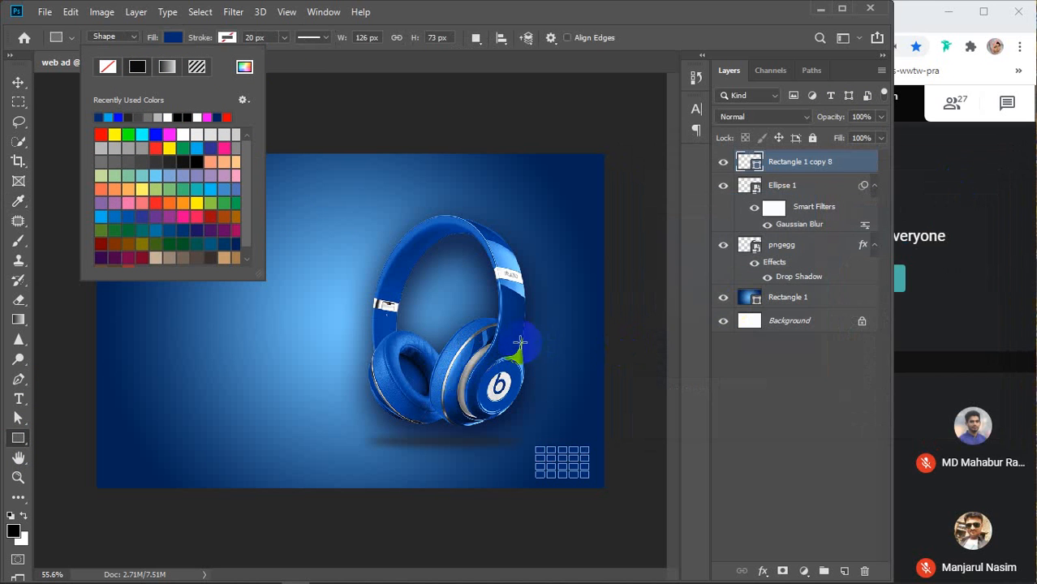
Shift the square grid slightly up and to the left, away from the banner's lower-right corner
{"action": "left_click", "coordinate": [18, 82]}
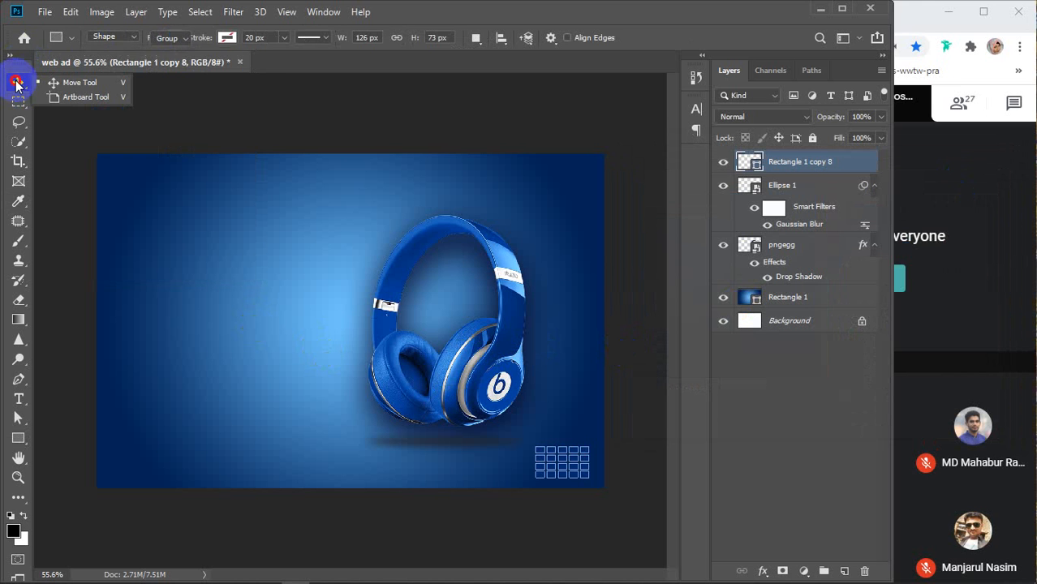
{"action": "left_click", "coordinate": [633, 420]}
{"action": "left_click", "coordinate": [578, 460]}
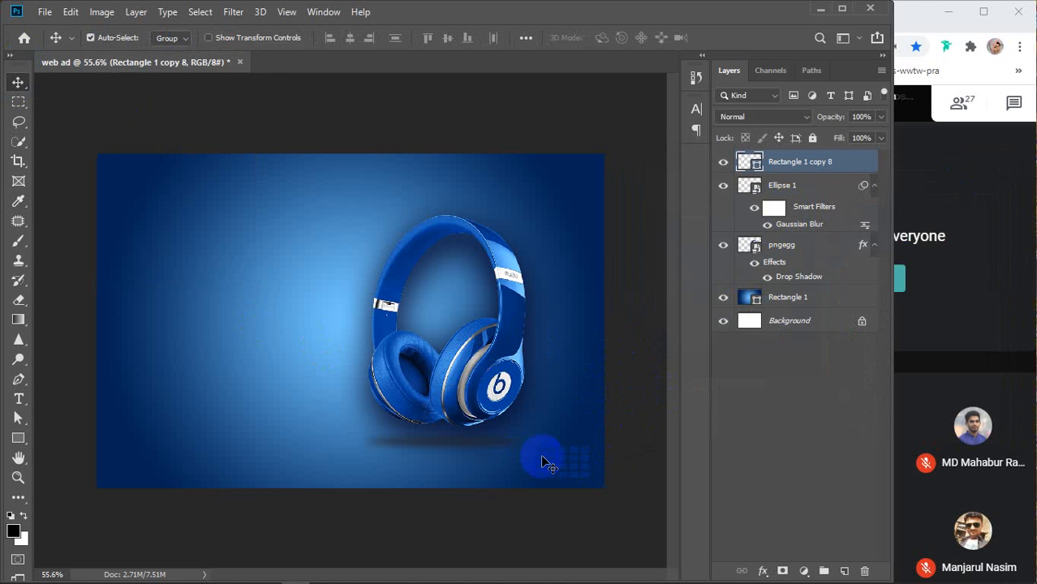
{"action": "left_click_drag", "start_coordinate": [543, 457], "coordinate": [532, 456]}
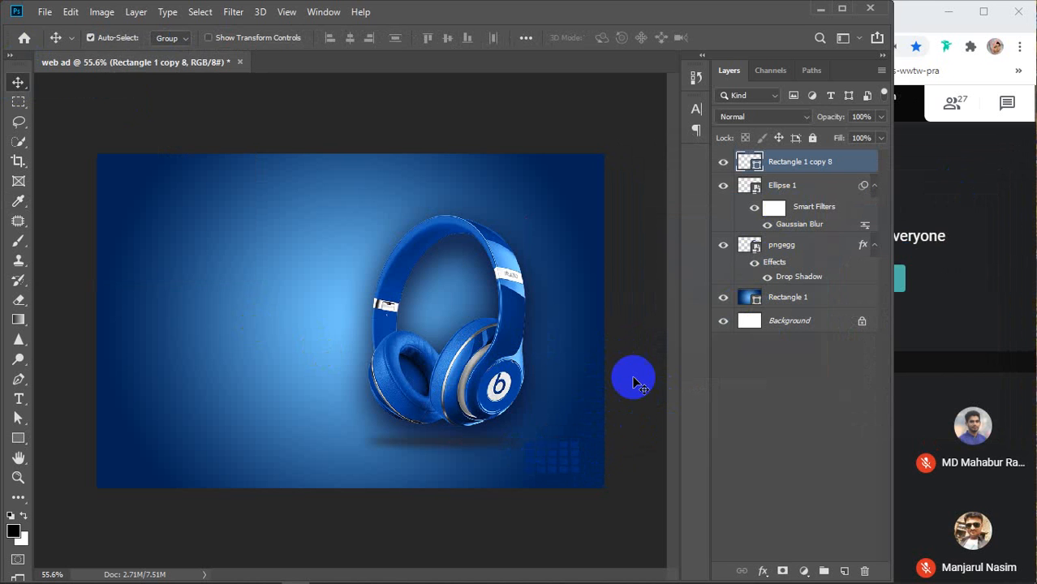
{"action": "left_click", "coordinate": [654, 365]}
{"action": "left_click", "coordinate": [550, 449]}
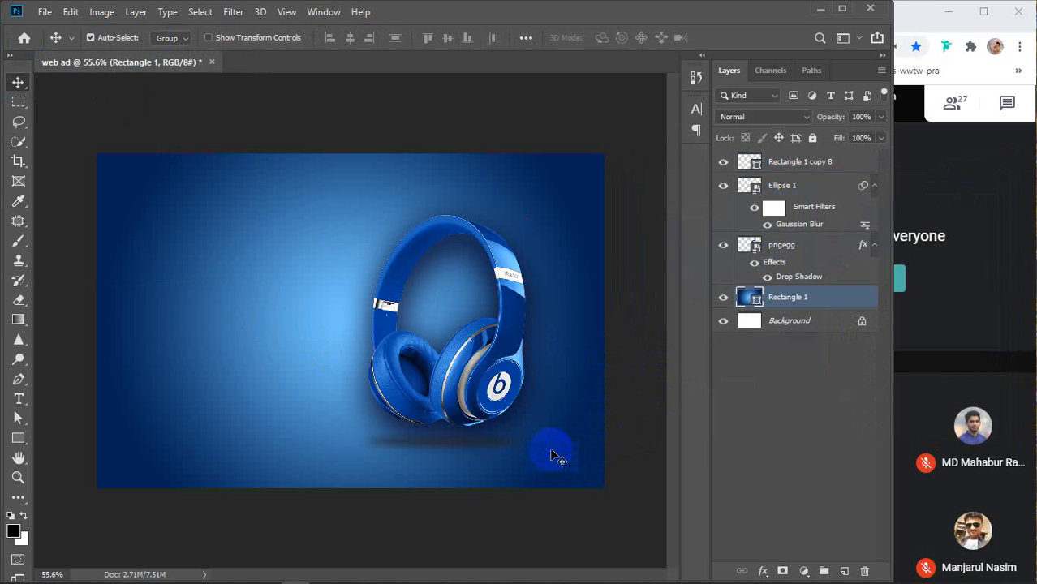
{"action": "left_click_drag", "start_coordinate": [550, 449], "coordinate": [297, 308]}
{"action": "key", "text": "ctrl"}
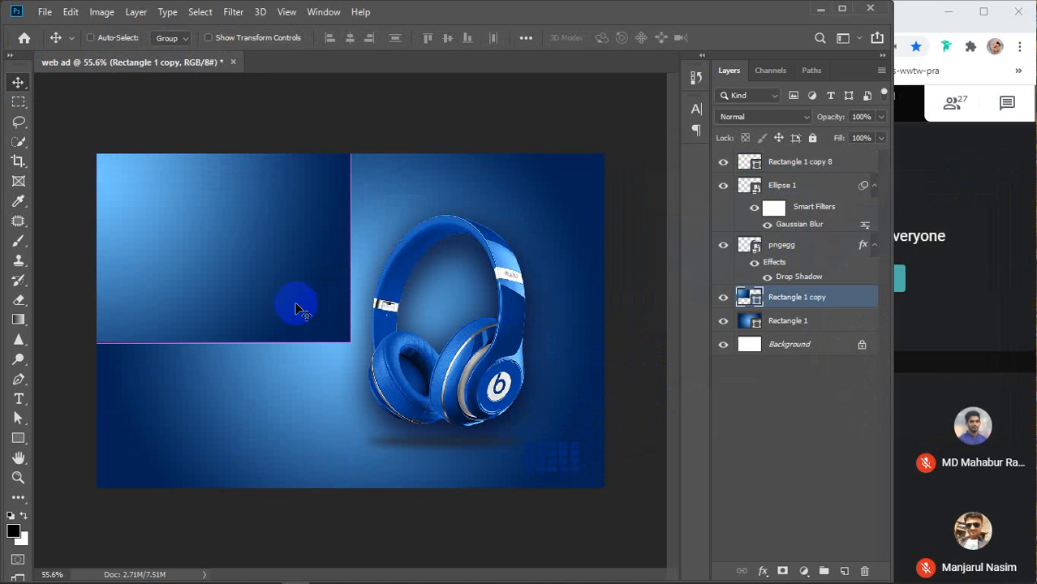
{"action": "key", "text": "ctrl+z"}
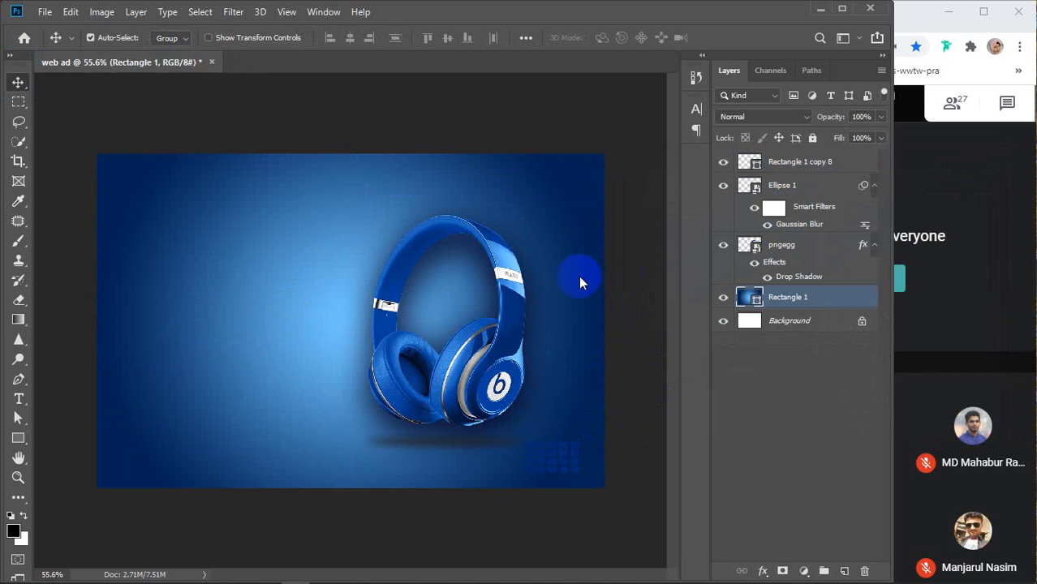
Duplicate the square grid into the banner's upper-left corner and shift the original grid closer to the lower-right corner
{"action": "left_click", "coordinate": [789, 162]}
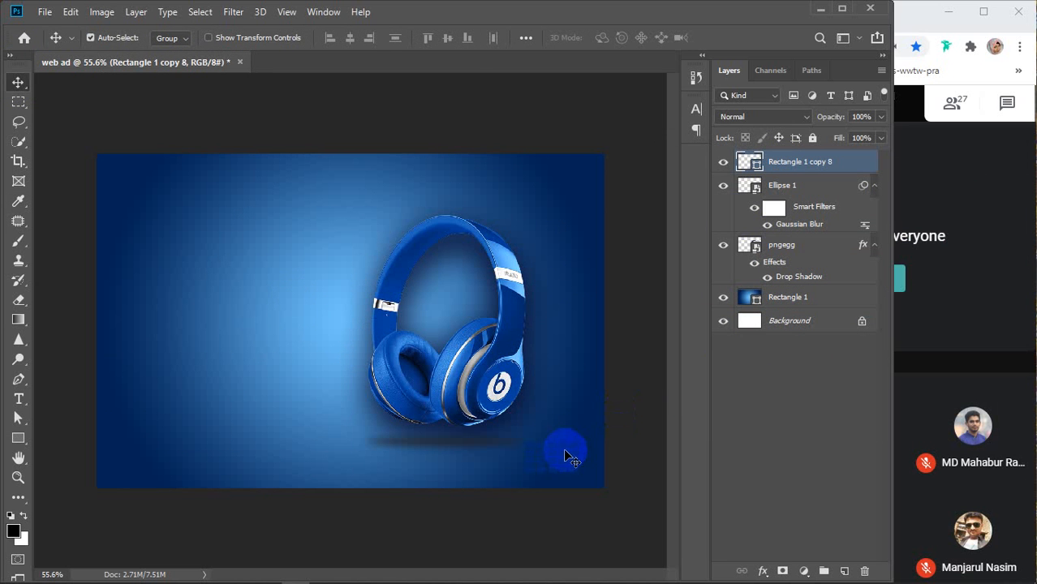
{"action": "left_click_drag", "start_coordinate": [562, 452], "coordinate": [148, 182]}
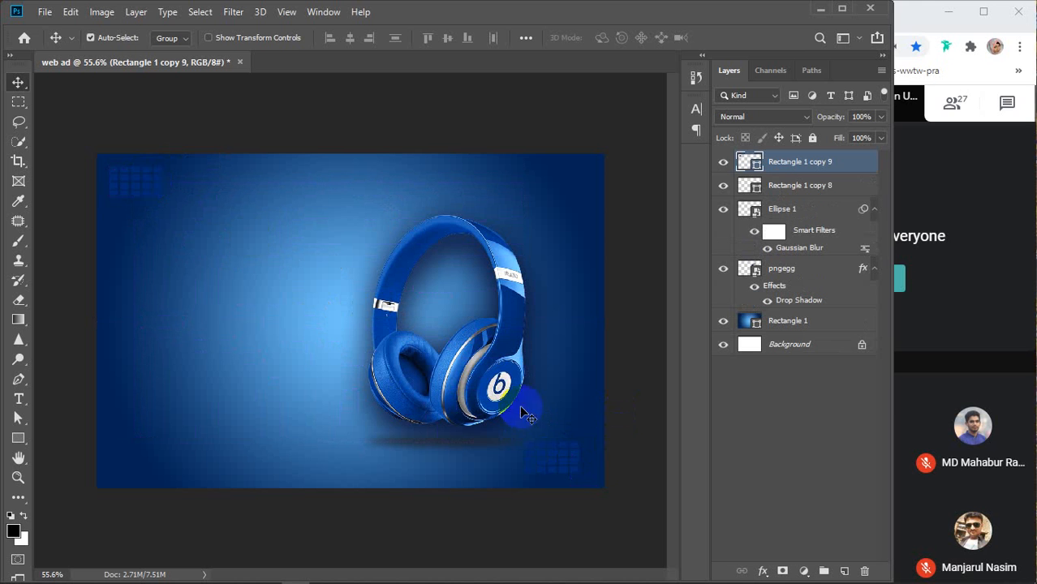
{"action": "left_click", "coordinate": [574, 467]}
{"action": "left_click_drag", "start_coordinate": [575, 466], "coordinate": [588, 472]}
{"action": "left_click", "coordinate": [634, 402]}
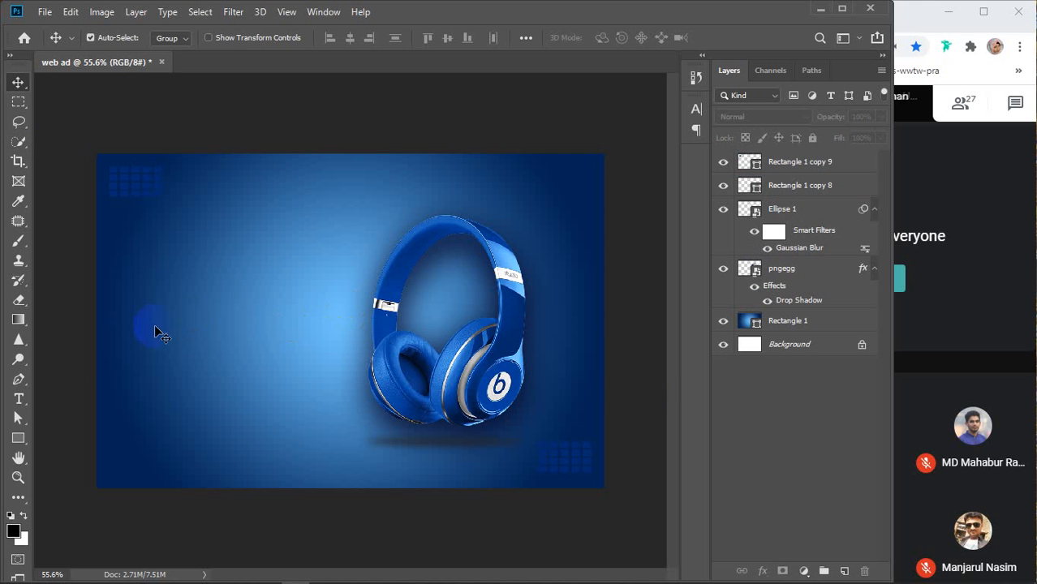
Draw a rectangle about 1.4 in wide and 0.28 in high in the open area left of the headphones
{"action": "left_click", "coordinate": [18, 439]}
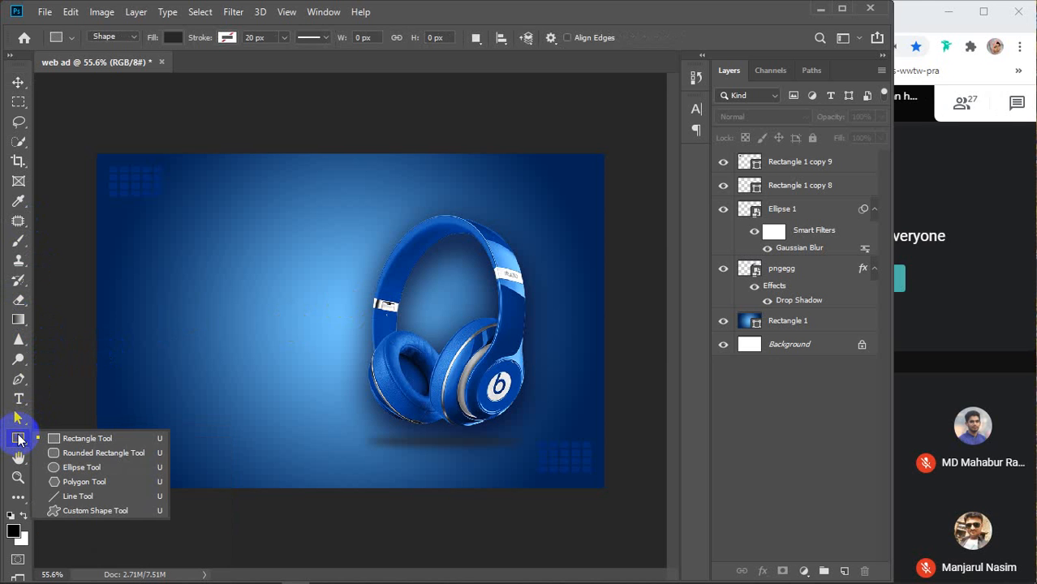
{"action": "left_click", "coordinate": [79, 442]}
{"action": "left_click_drag", "start_coordinate": [152, 264], "coordinate": [329, 300]}
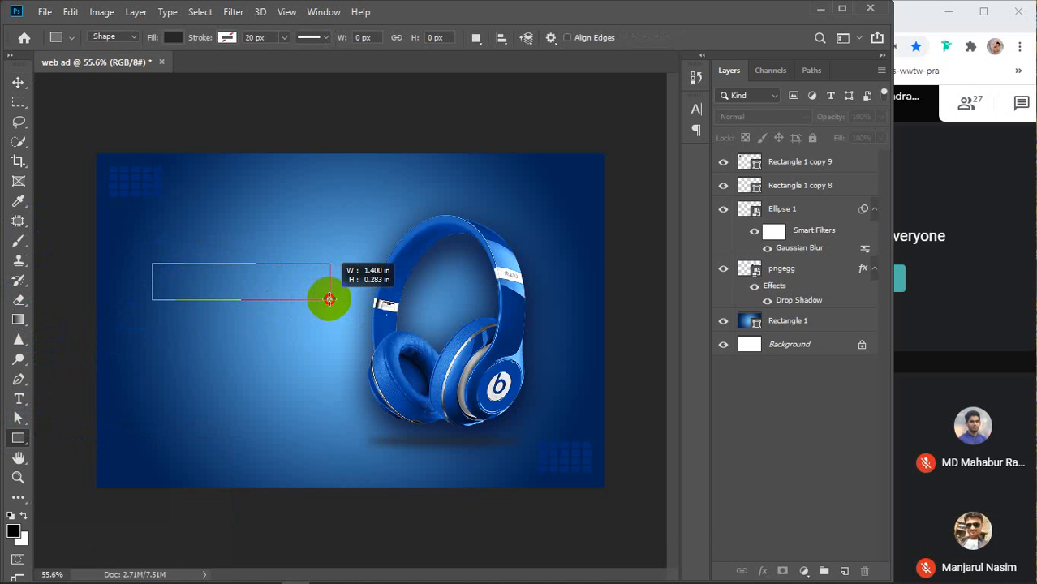
Finish the rectangle beside the headphones and fill it with solid blue sampled from the top of the headband
{"action": "left_click_drag", "start_coordinate": [329, 299], "coordinate": [329, 299]}
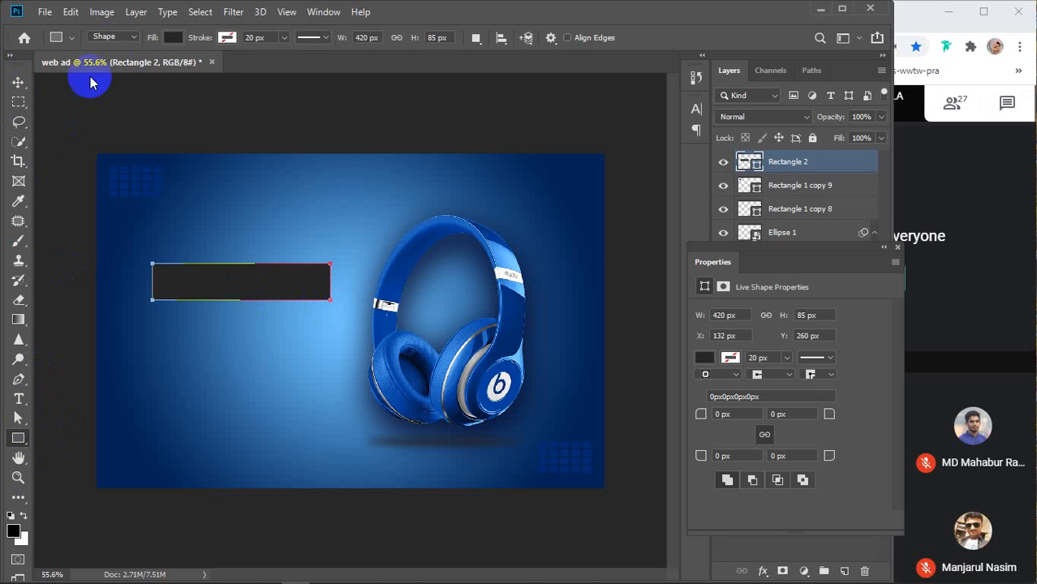
{"action": "left_click", "coordinate": [160, 39]}
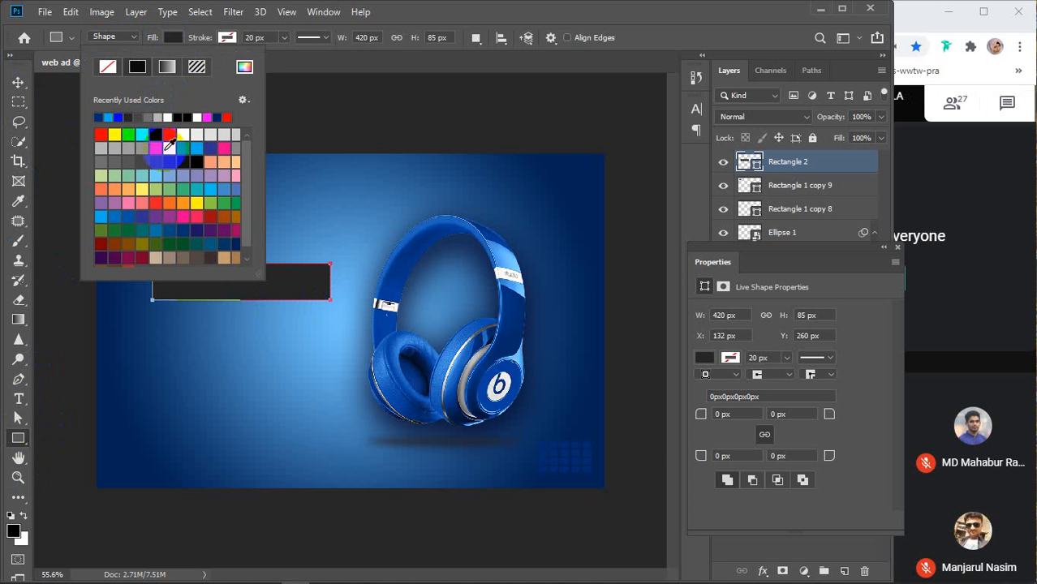
{"action": "left_click", "coordinate": [245, 66]}
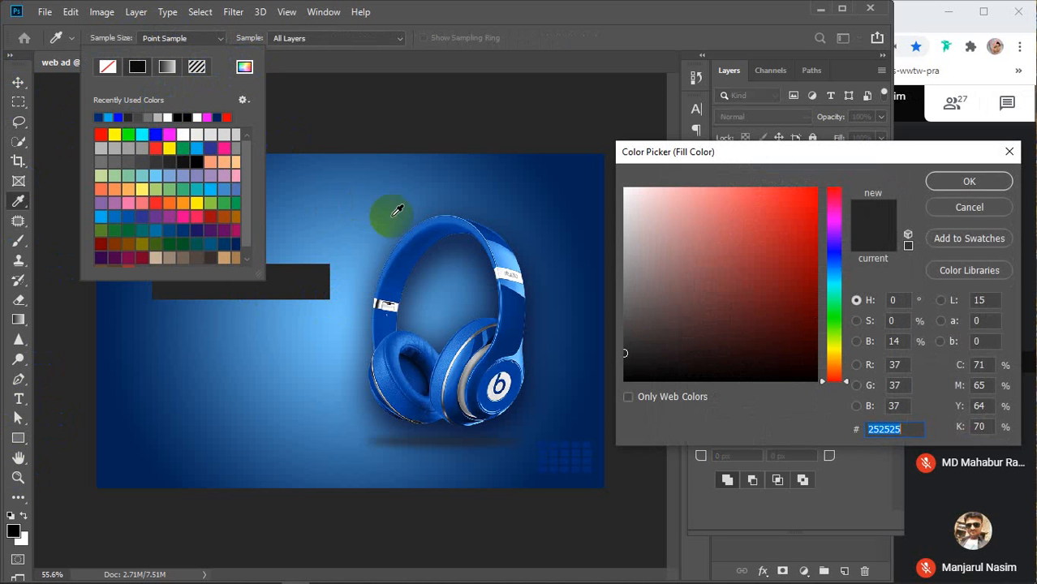
{"action": "left_click", "coordinate": [438, 231]}
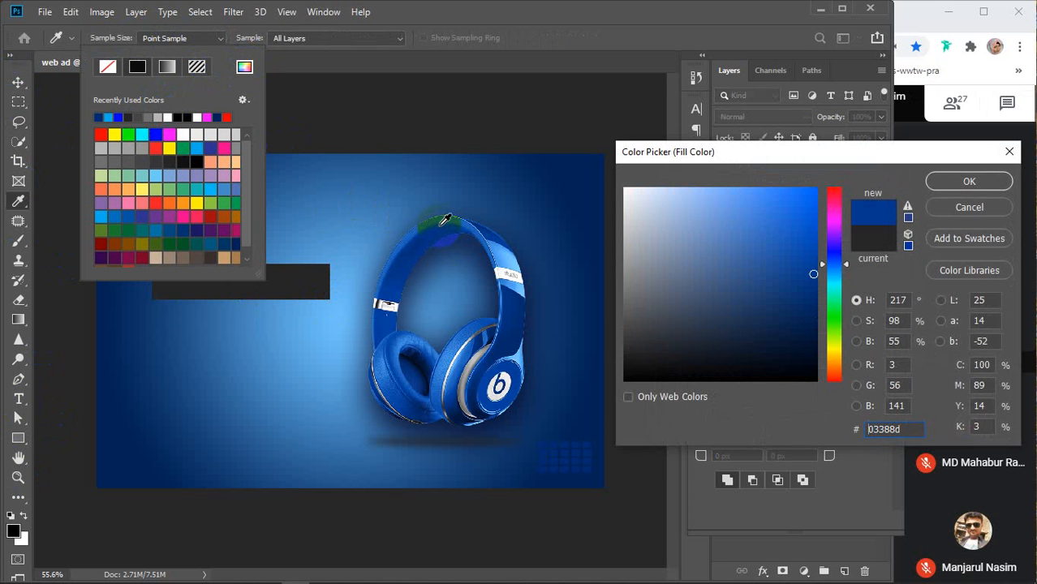
{"action": "left_click", "coordinate": [936, 179]}
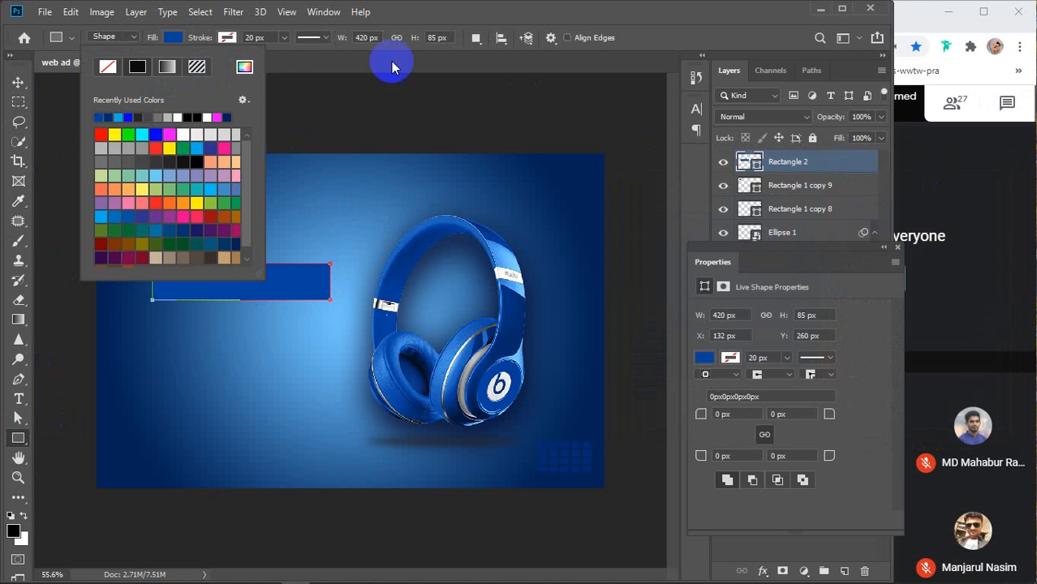
{"action": "left_click", "coordinate": [171, 40]}
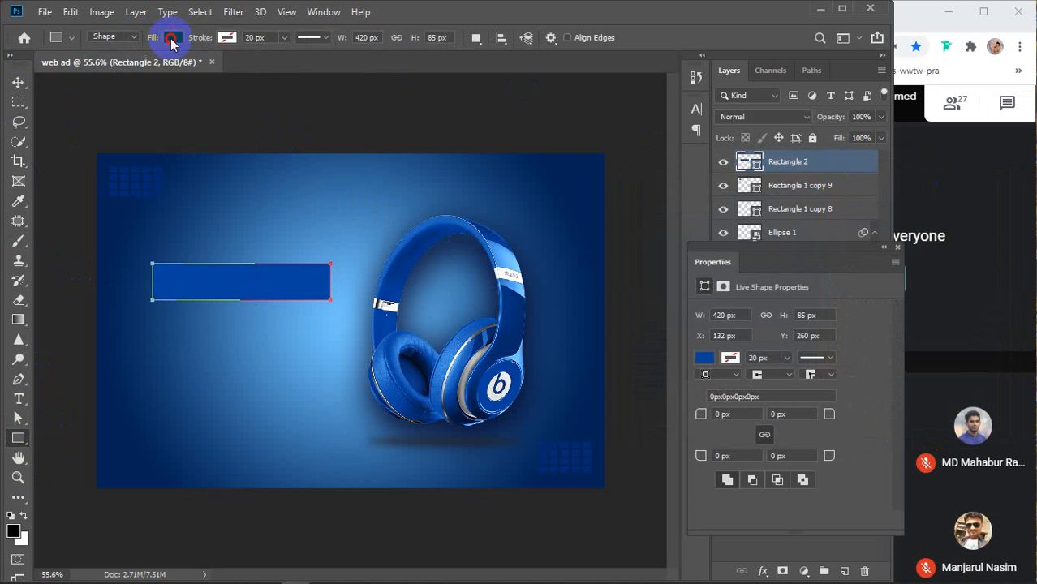
Delete the blue rectangle in the open area beside the headphones
{"action": "left_click", "coordinate": [16, 83]}
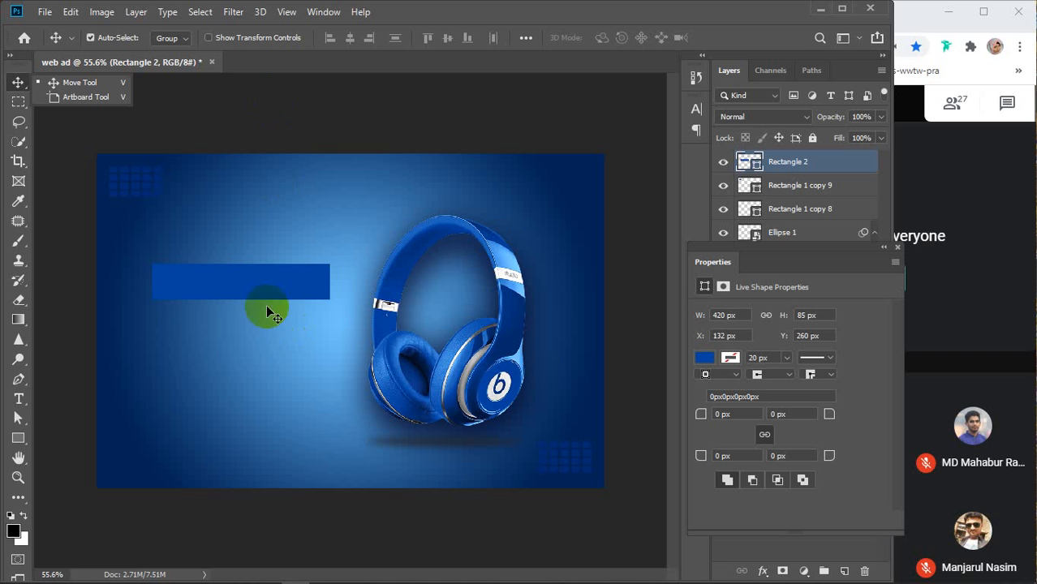
{"action": "left_click_drag", "start_coordinate": [261, 291], "coordinate": [262, 292]}
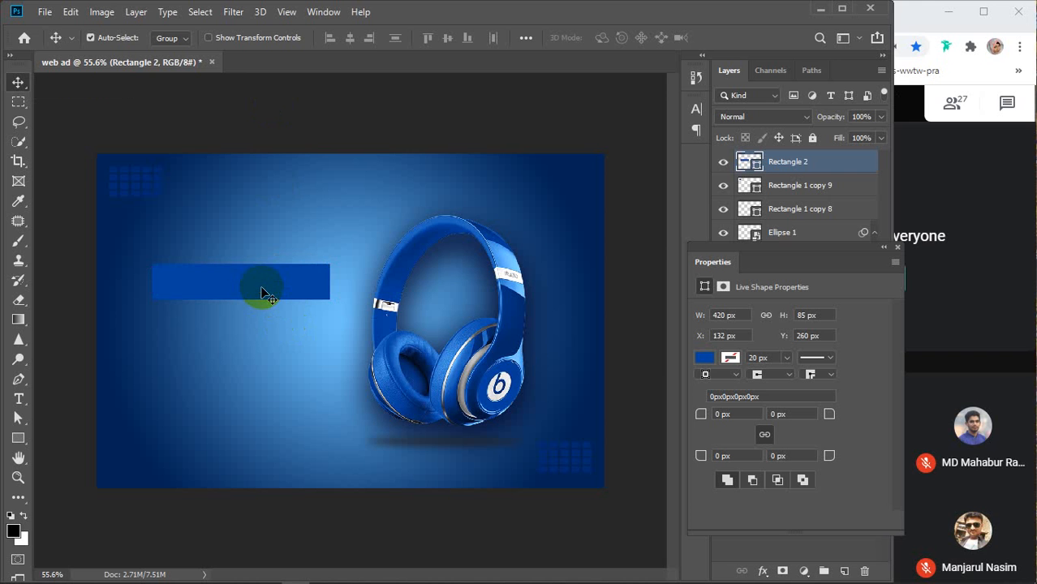
{"action": "key", "text": "Delete"}
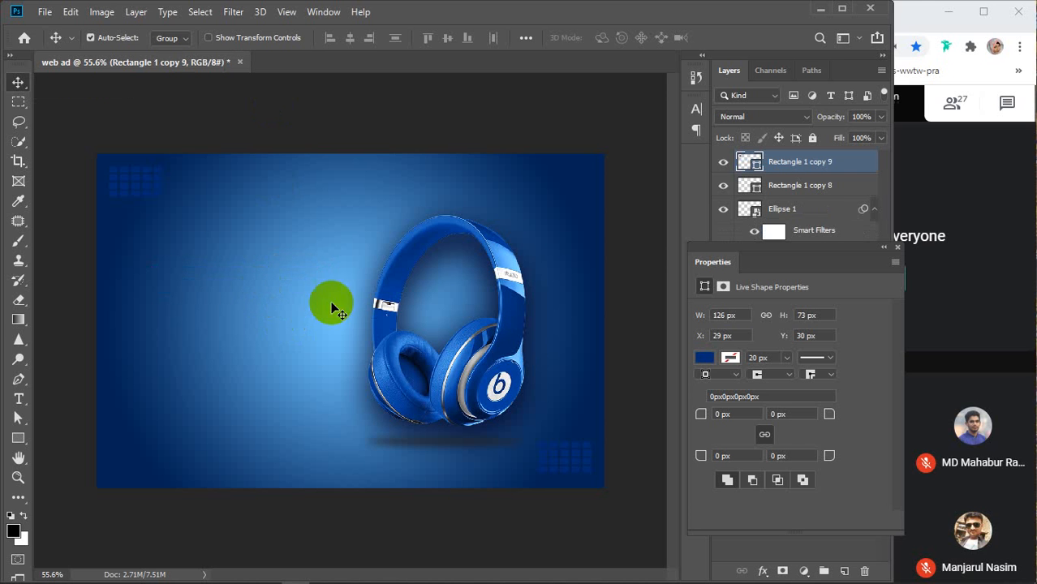
Add a two-line heading reading "WORLD's" and "Best Headphone" in the empty area beside the headphones
{"action": "left_click", "coordinate": [898, 246]}
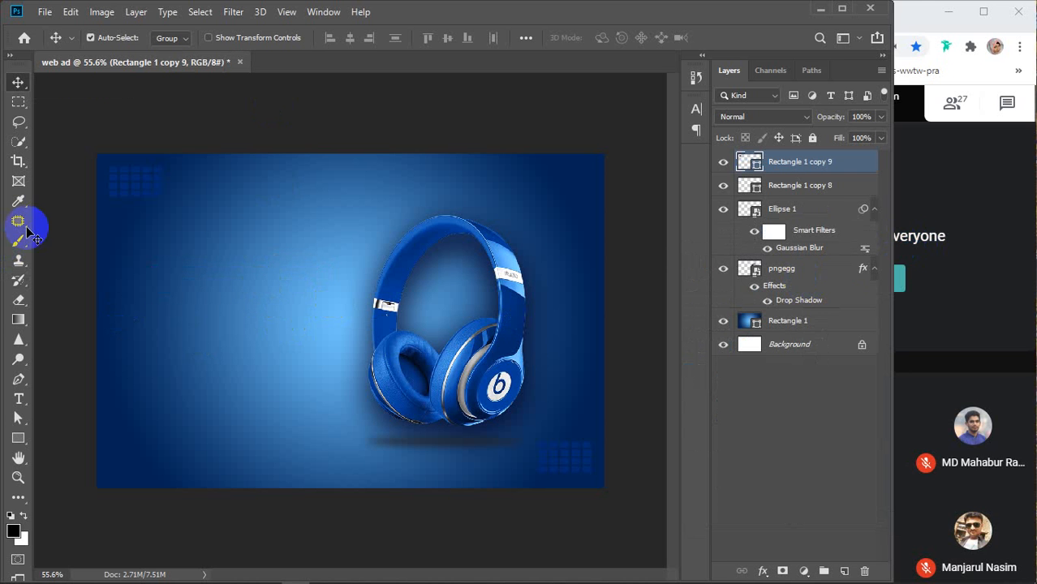
{"action": "left_click", "coordinate": [20, 401]}
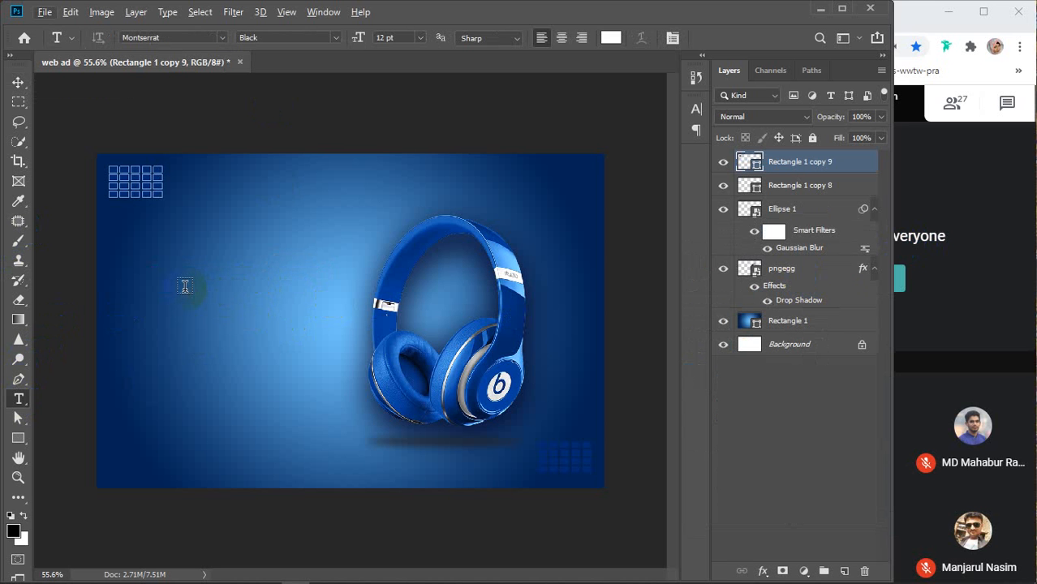
{"action": "left_click", "coordinate": [799, 401]}
{"action": "scroll", "coordinate": [145, 275], "scroll_direction": "up", "scroll_amount": 2}
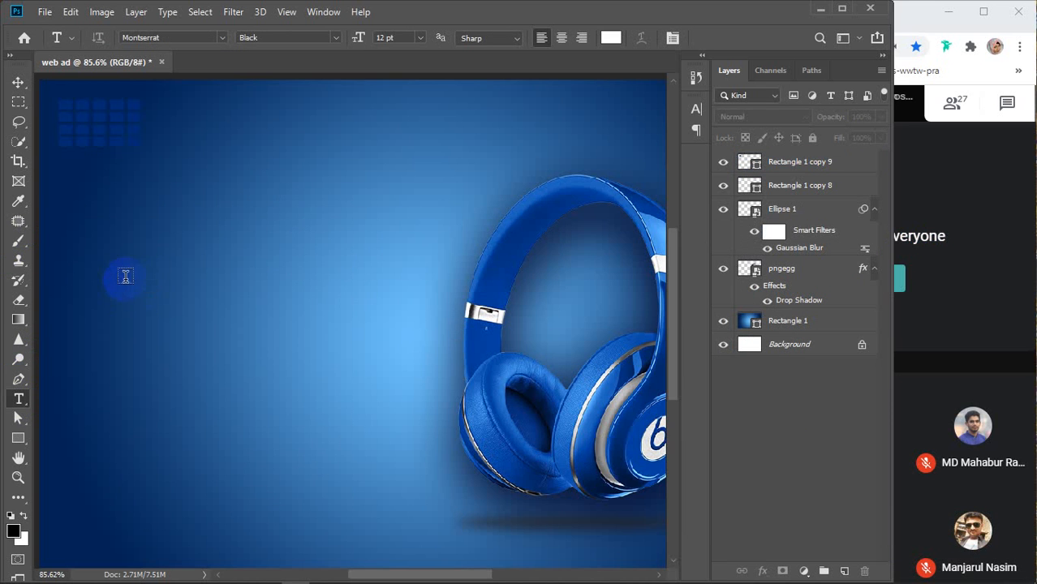
{"action": "left_click", "coordinate": [129, 270]}
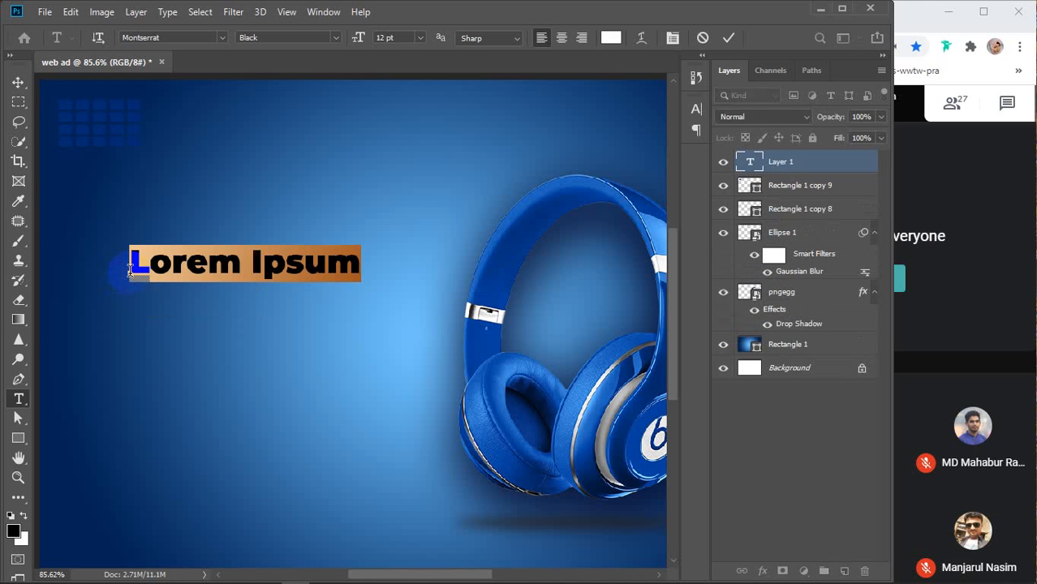
{"action": "type", "text": "W"}
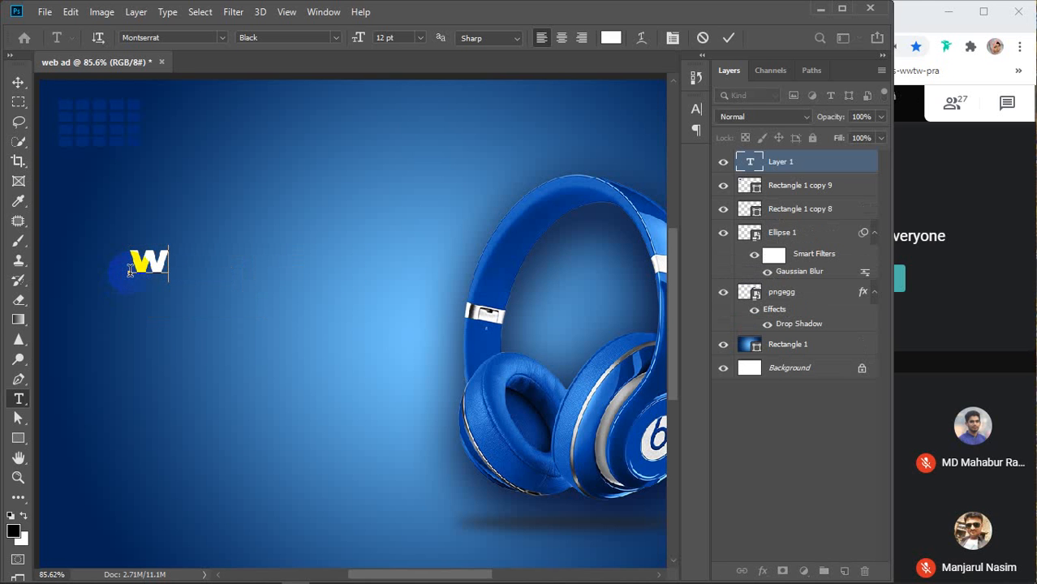
{"action": "type", "text": "ORLD"}
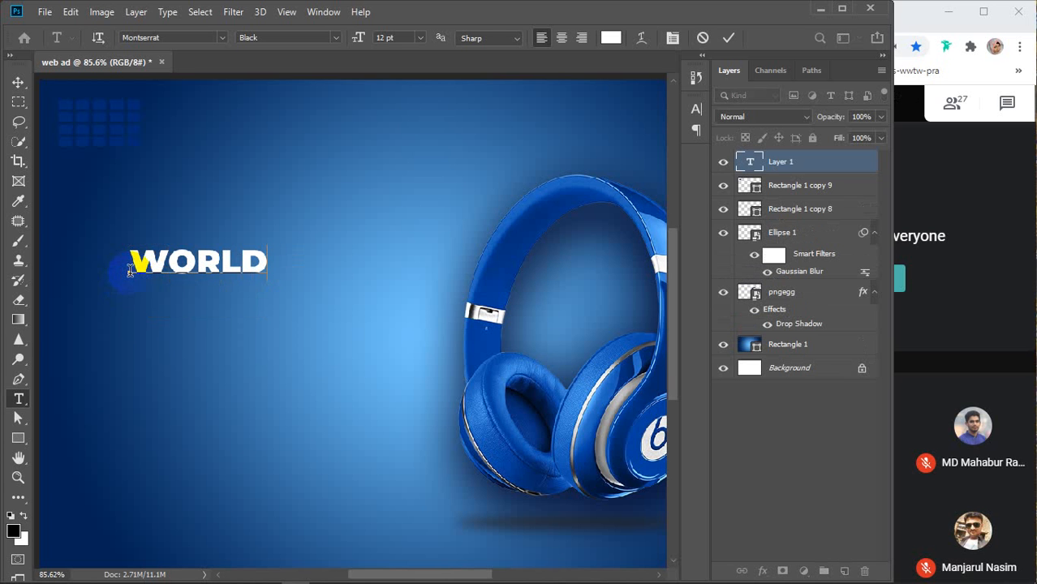
{"action": "type", "text": "'s"}
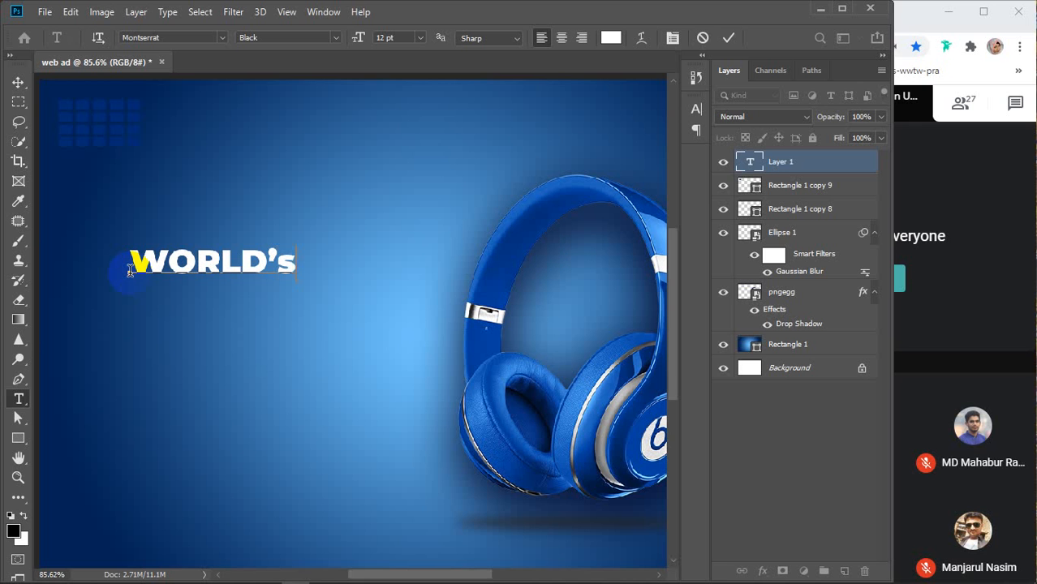
{"action": "key", "text": "Return"}
{"action": "type", "text": "Be"}
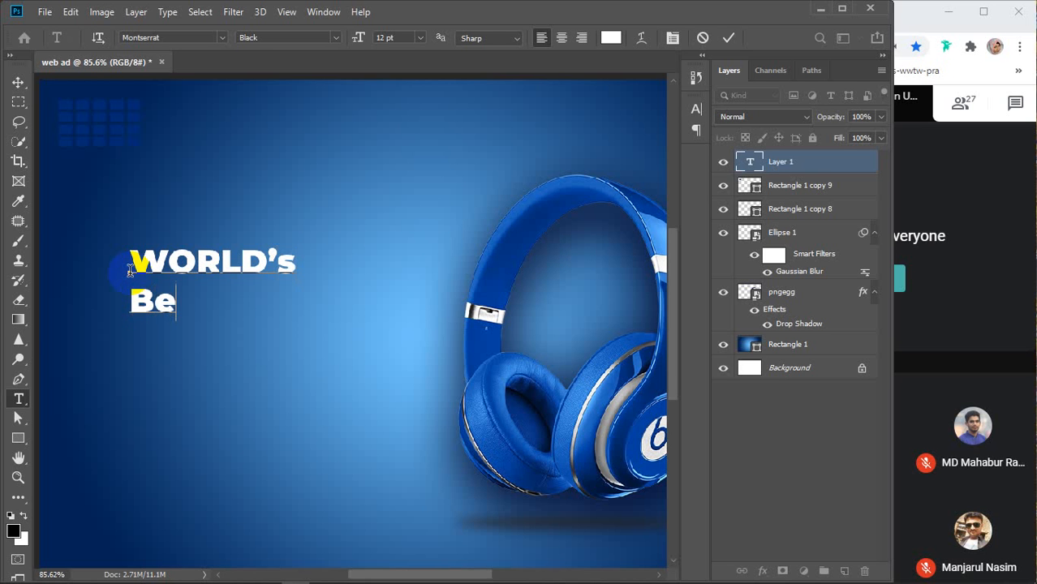
{"action": "type", "text": "st H"}
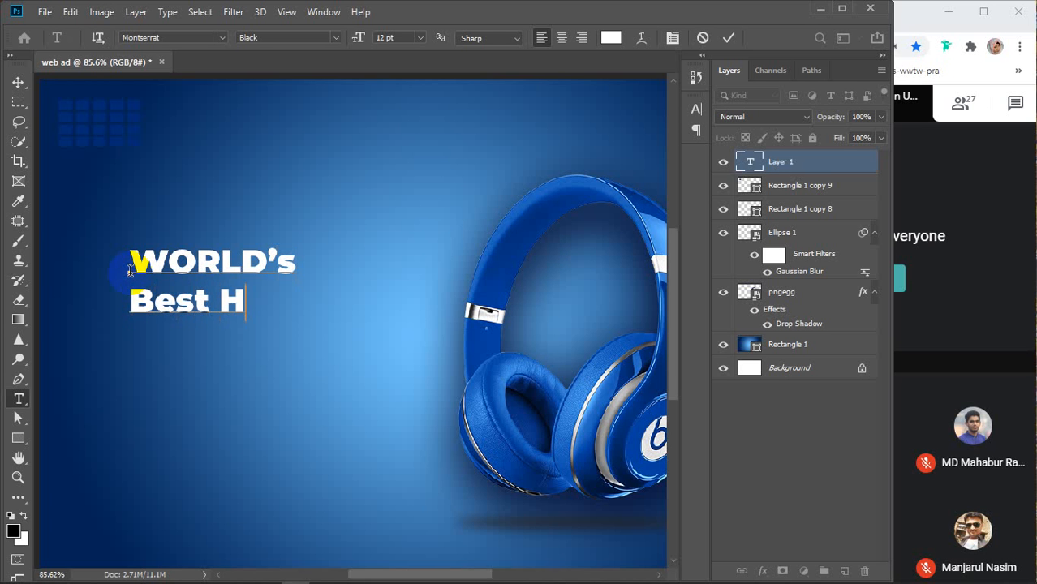
{"action": "type", "text": "ea"}
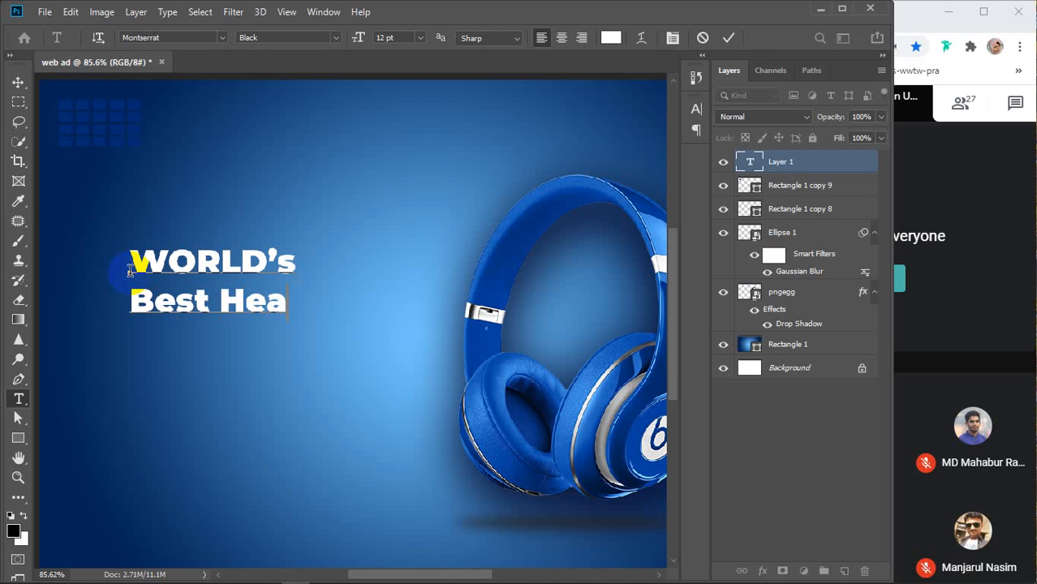
{"action": "type", "text": "dph"}
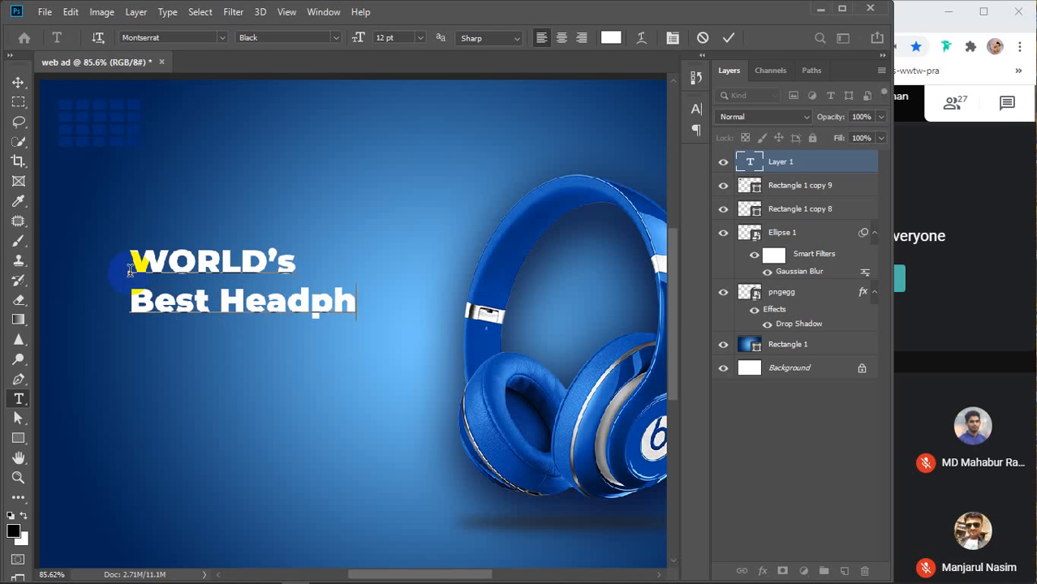
{"action": "type", "text": "one"}
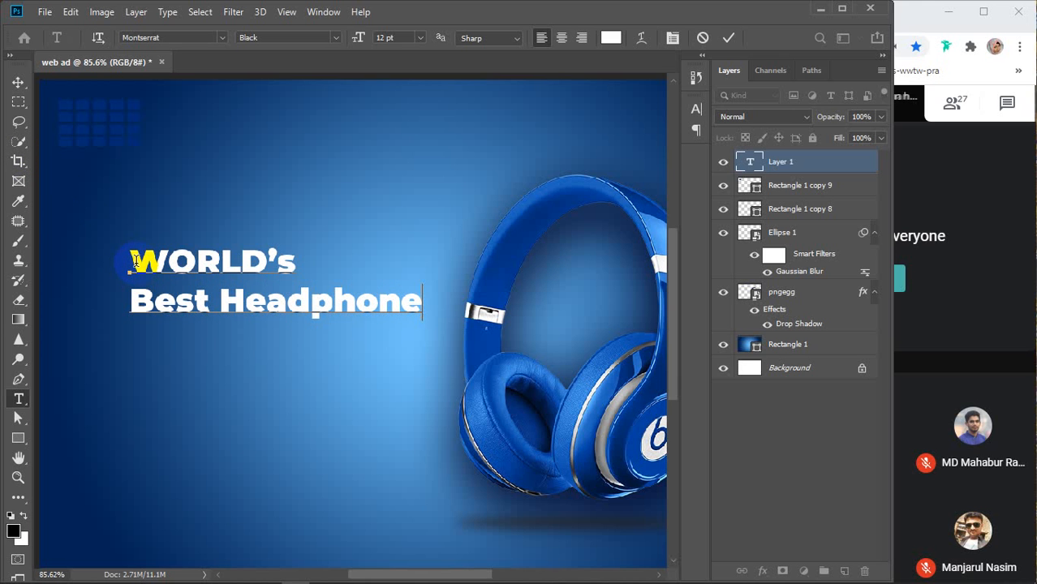
Set the font style of the whole two-line heading to Montserrat Medium
{"action": "left_click_drag", "start_coordinate": [131, 262], "coordinate": [463, 313]}
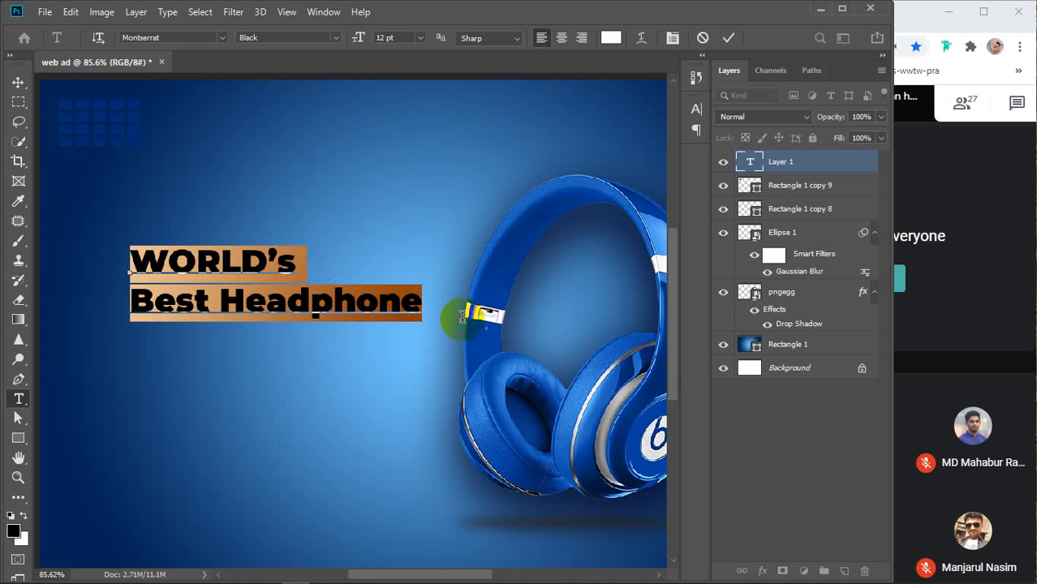
{"action": "left_click", "coordinate": [339, 38]}
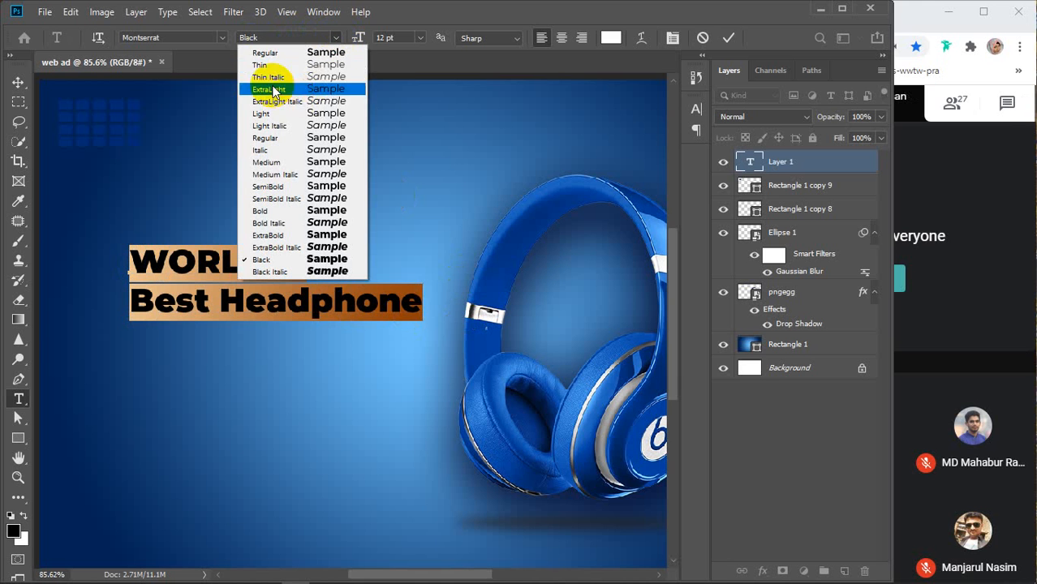
{"action": "left_click", "coordinate": [267, 162]}
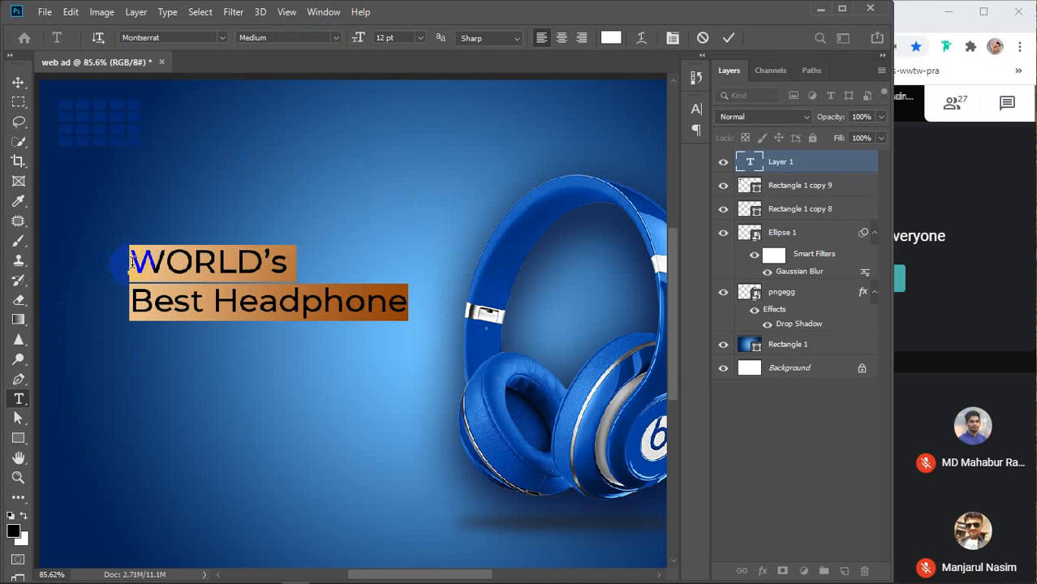
Change only the word "WORLD's" to the Bold font style, trying SemiBold first
{"action": "left_click_drag", "start_coordinate": [130, 263], "coordinate": [295, 264]}
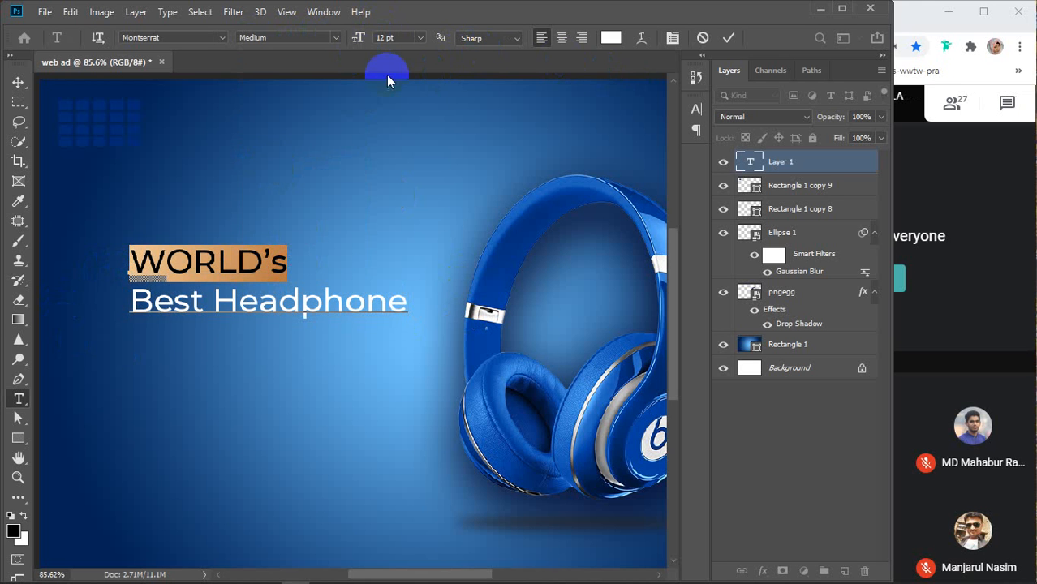
{"action": "left_click", "coordinate": [338, 38]}
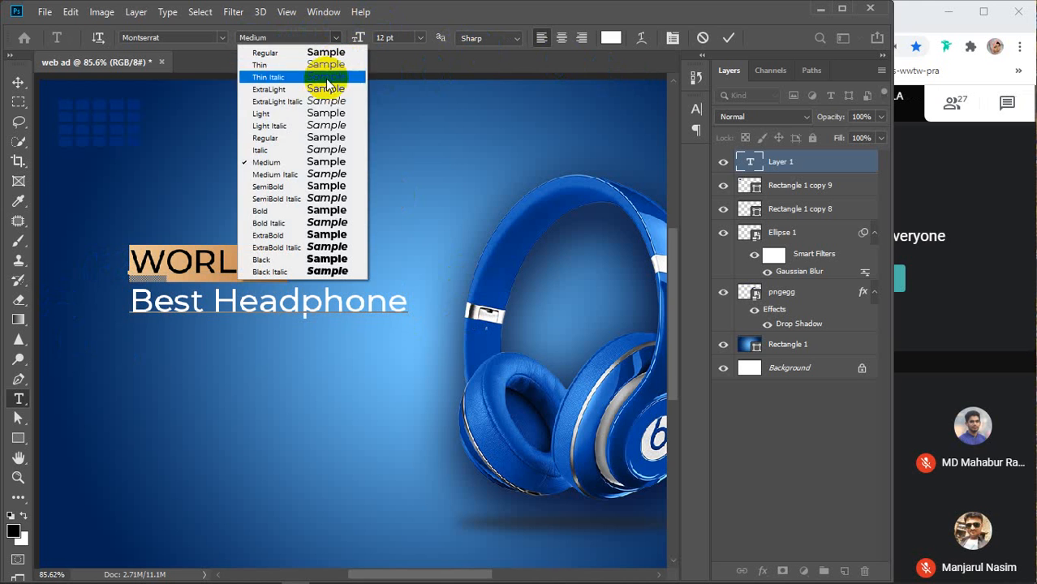
{"action": "left_click", "coordinate": [284, 189]}
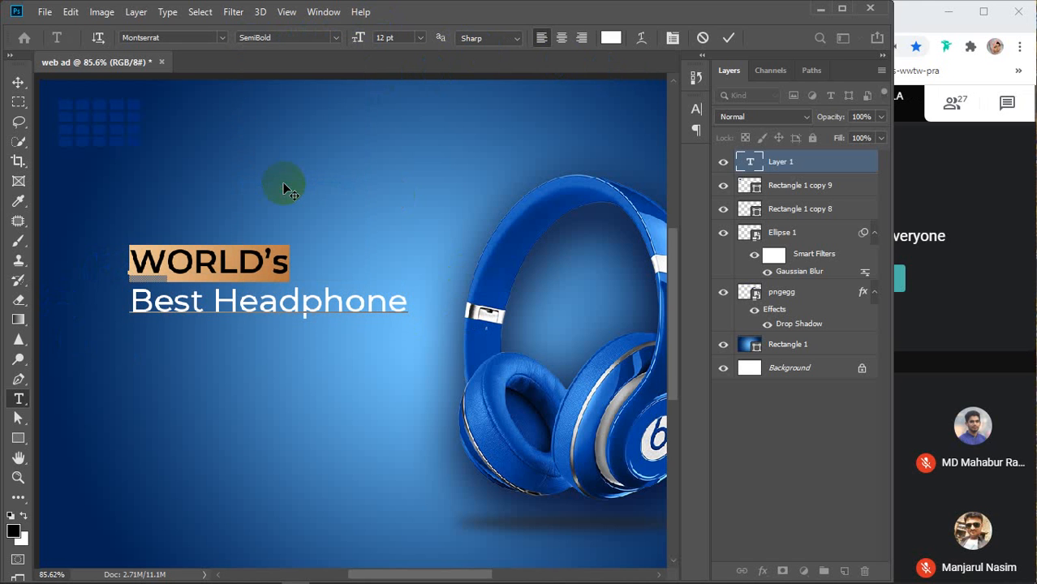
{"action": "left_click", "coordinate": [338, 39]}
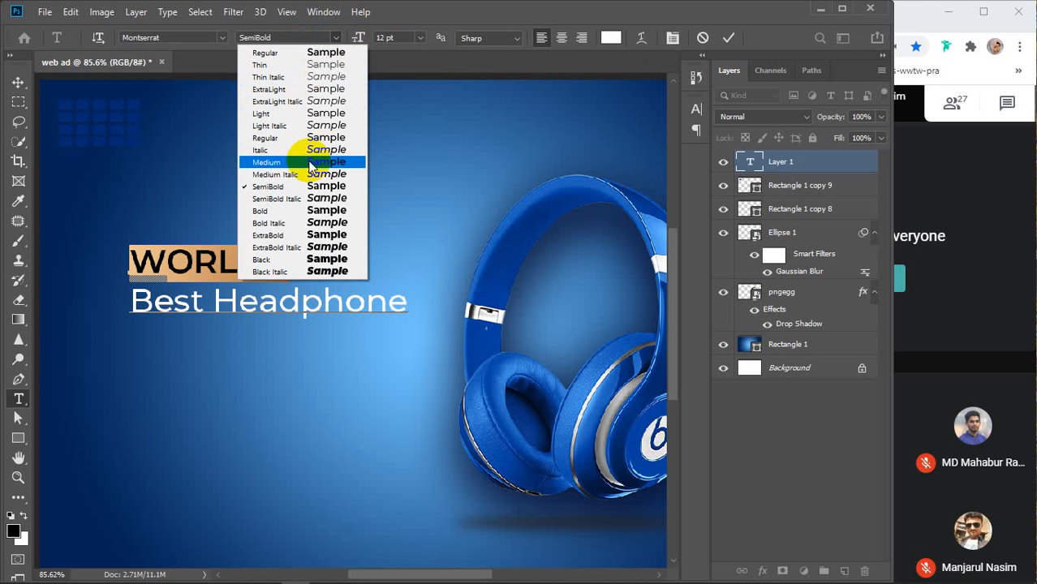
{"action": "left_click", "coordinate": [288, 213]}
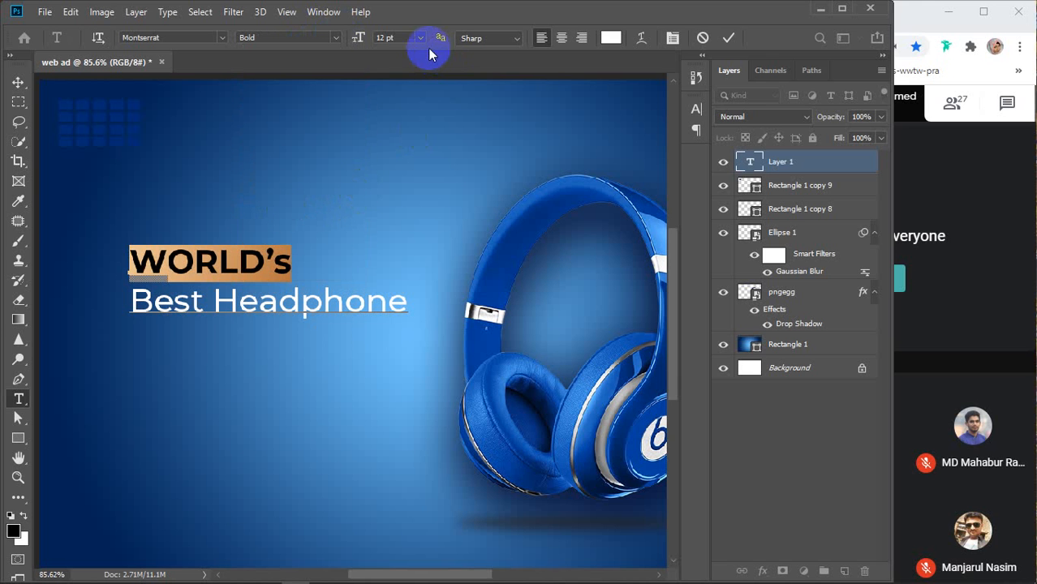
Set the font size of "WORLD's" to 15 pt
{"action": "type", "text": "18"}
{"action": "key", "text": "Return"}
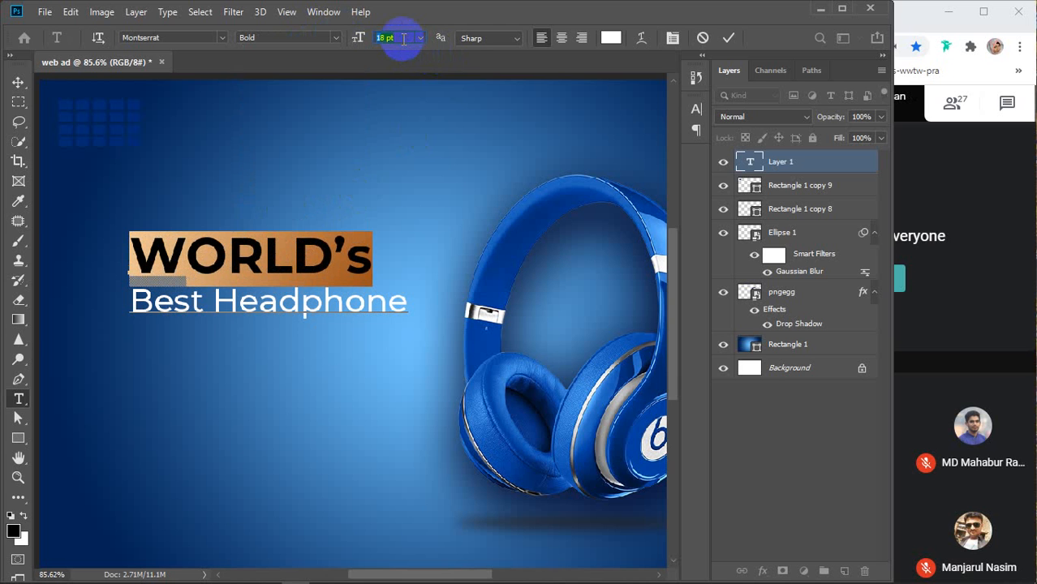
{"action": "key", "text": "Down"}
{"action": "key", "text": "Down"}
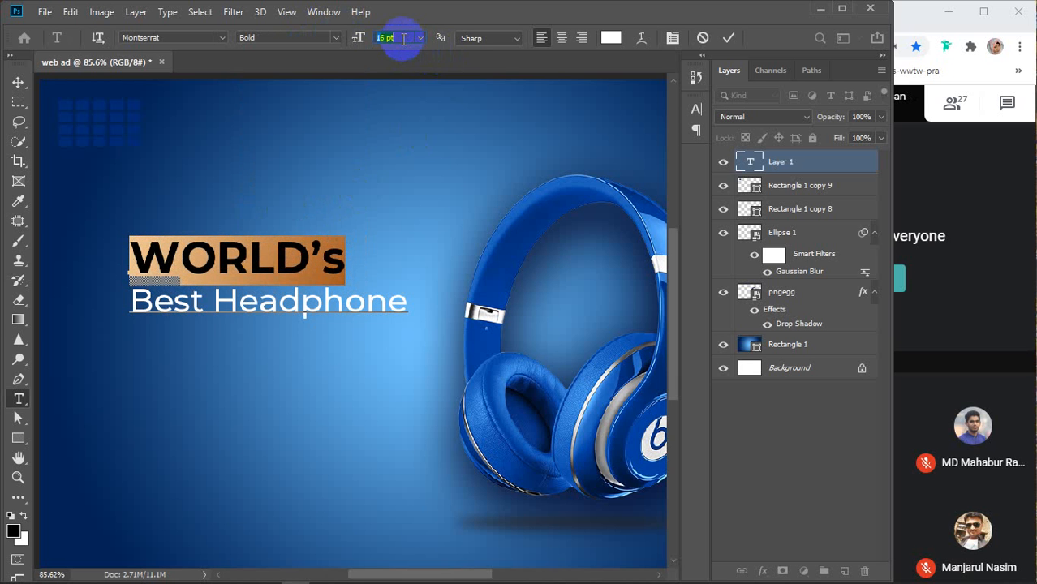
{"action": "key", "text": "Down"}
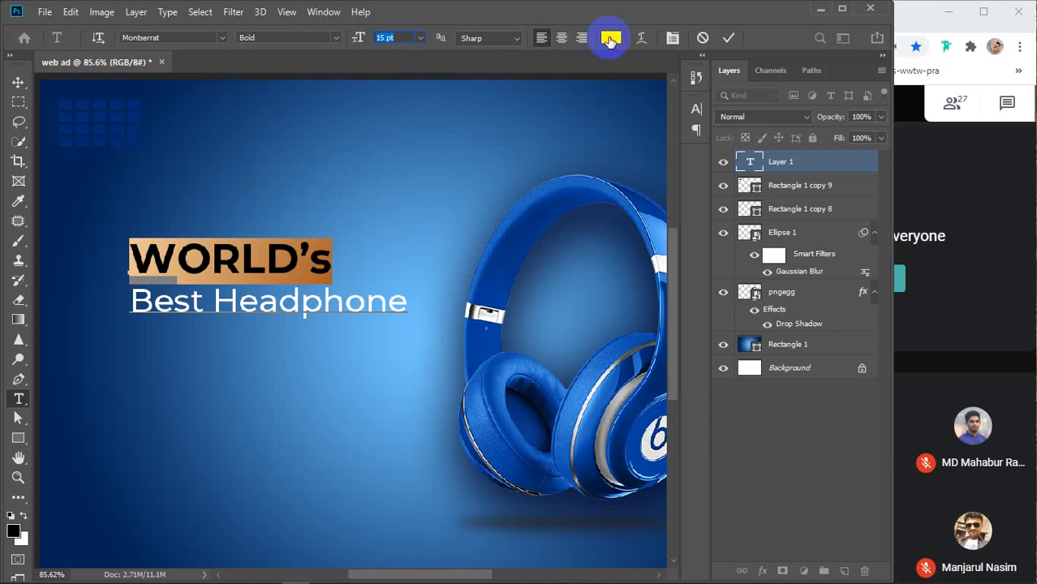
Try blues sampled from the headphones, yellow ffc600 and orange ff9c00 as the colour of "WORLD's", returning it to white ffffff
{"action": "left_click", "coordinate": [611, 37]}
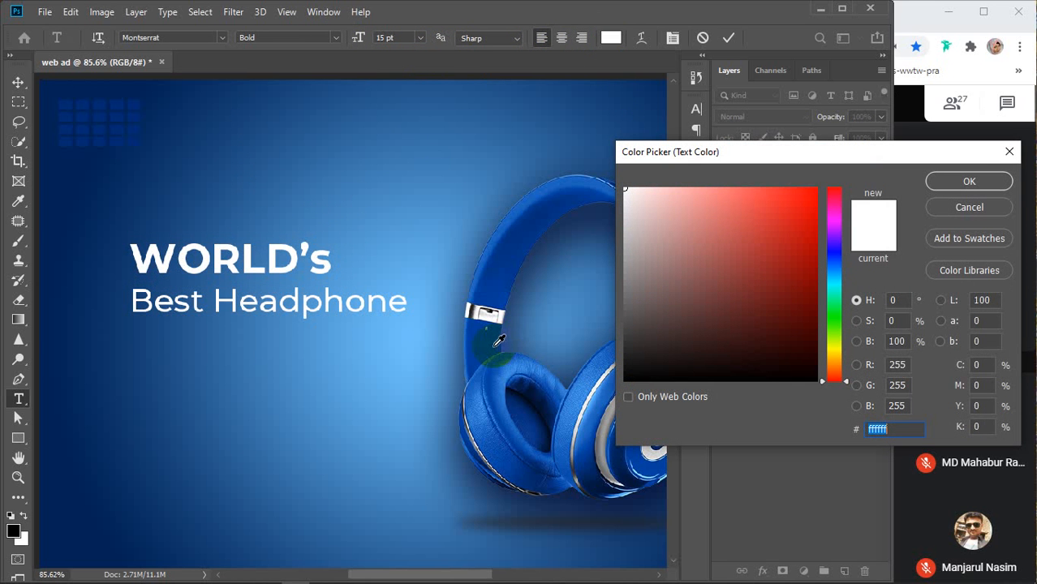
{"action": "left_click", "coordinate": [490, 344]}
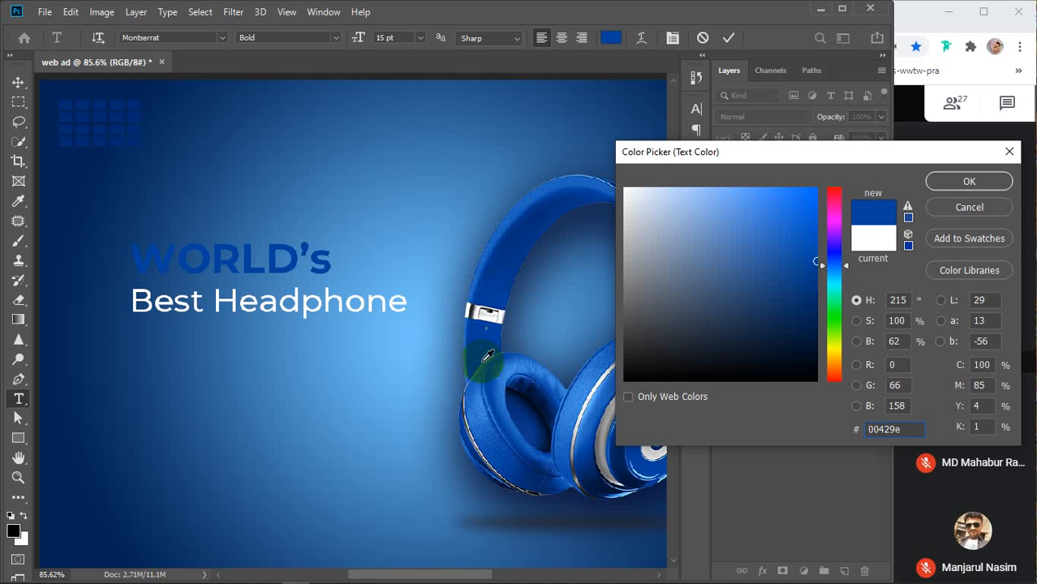
{"action": "left_click", "coordinate": [467, 422]}
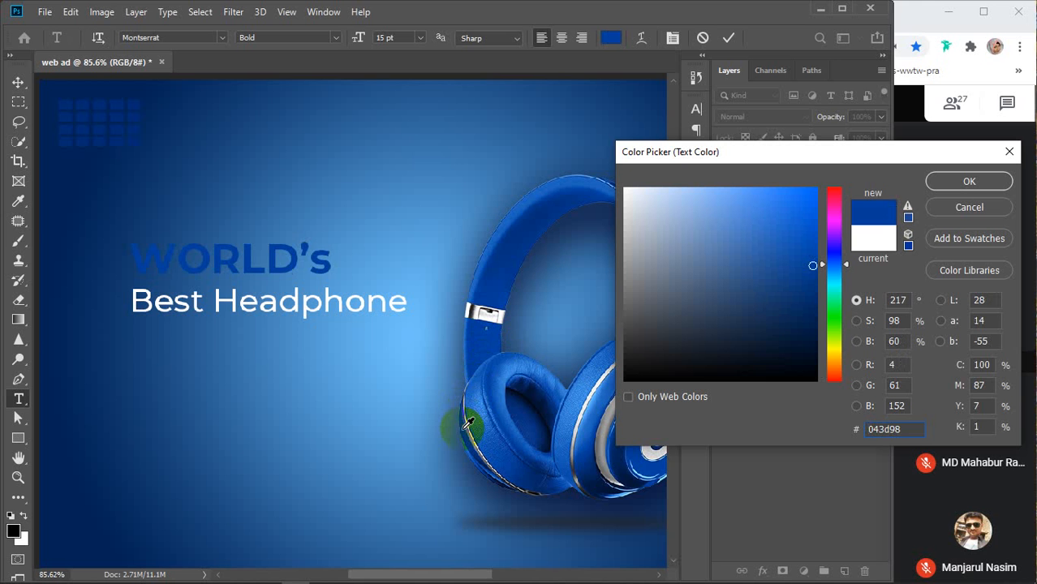
{"action": "left_click", "coordinate": [504, 376]}
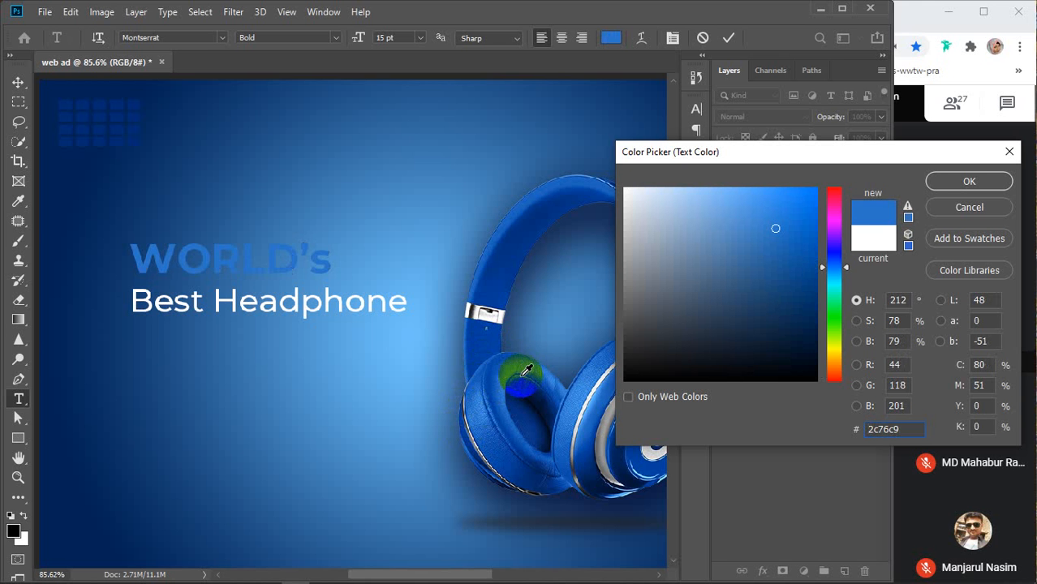
{"action": "left_click", "coordinate": [571, 390]}
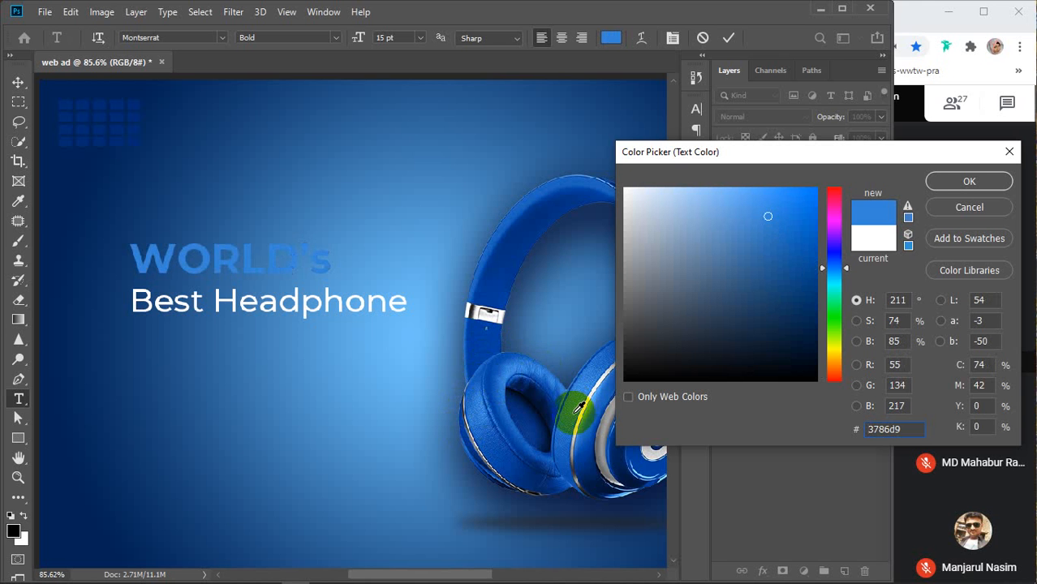
{"action": "left_click", "coordinate": [578, 407]}
{"action": "left_click", "coordinate": [508, 260]}
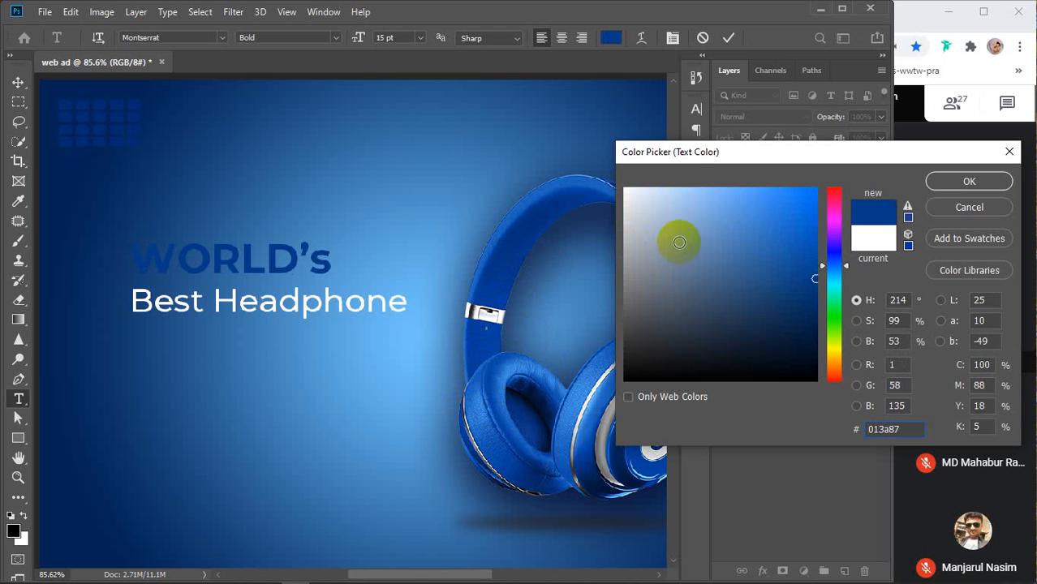
{"action": "left_click_drag", "start_coordinate": [657, 231], "coordinate": [625, 228]}
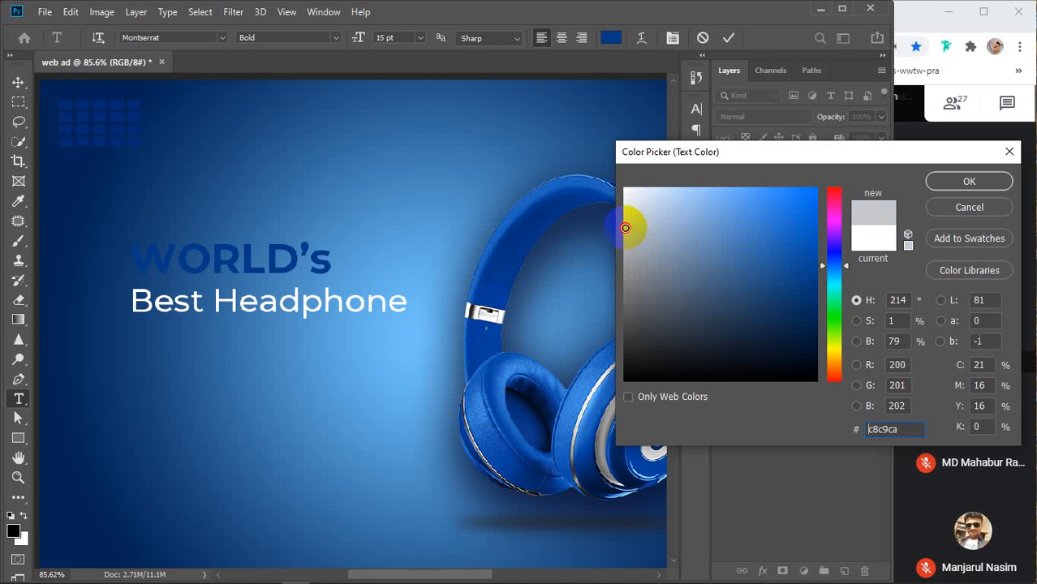
{"action": "left_click", "coordinate": [829, 356]}
{"action": "left_click", "coordinate": [815, 195]}
{"action": "left_click_drag", "start_coordinate": [815, 195], "coordinate": [827, 190]}
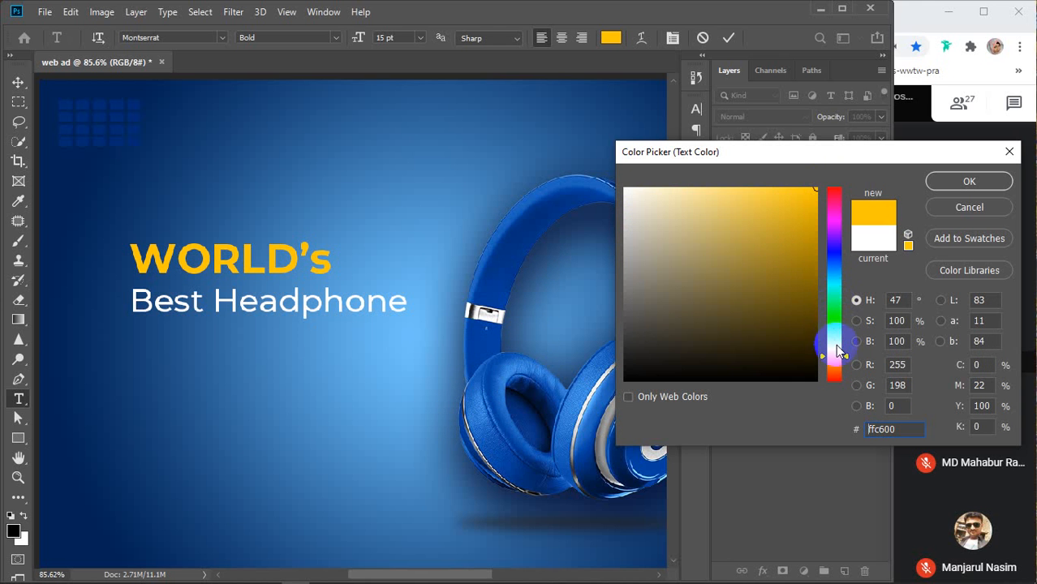
{"action": "left_click_drag", "start_coordinate": [834, 357], "coordinate": [832, 360]}
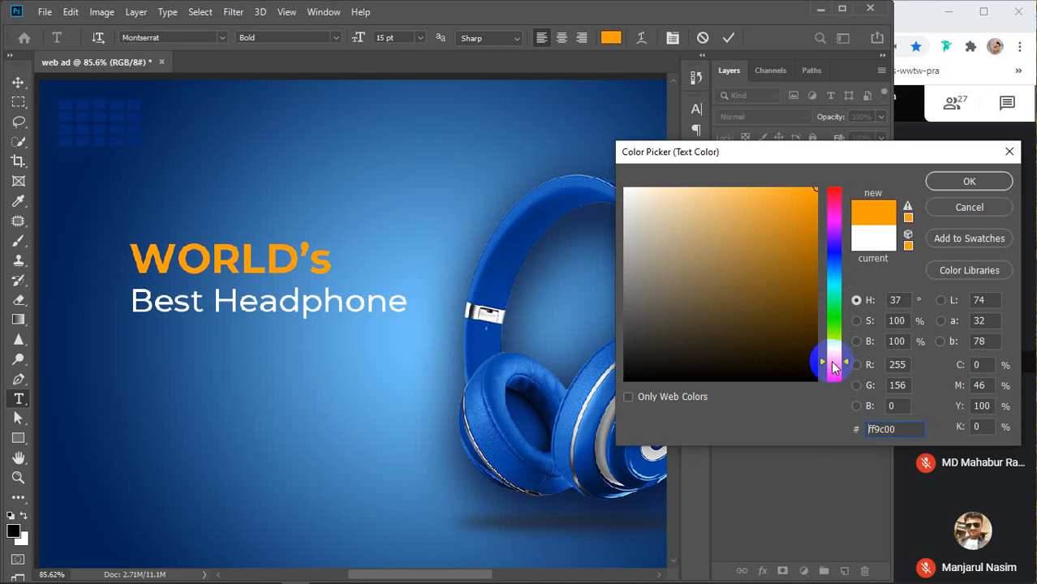
{"action": "left_click_drag", "start_coordinate": [641, 278], "coordinate": [630, 176]}
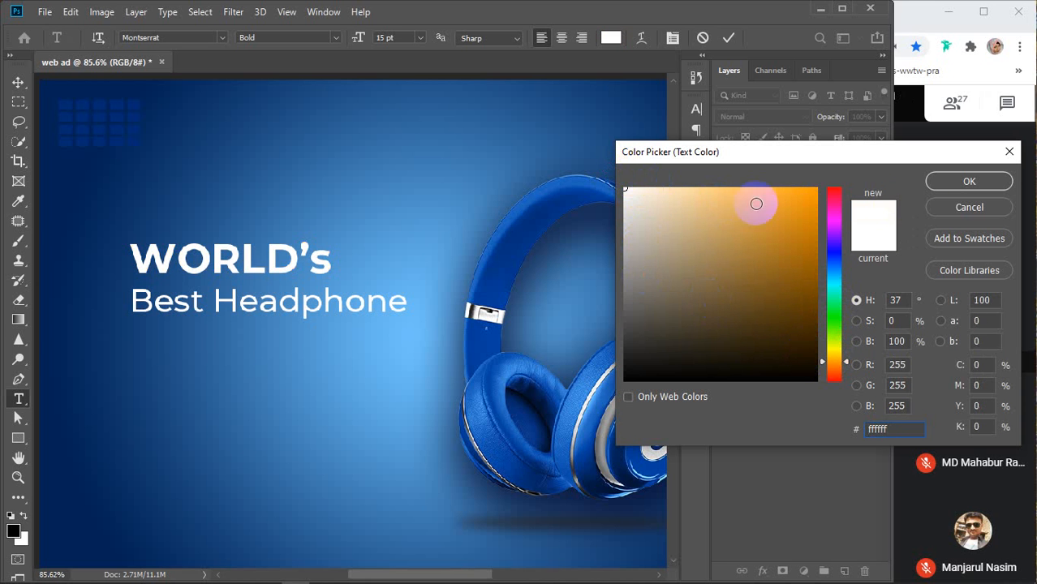
{"action": "left_click", "coordinate": [952, 183]}
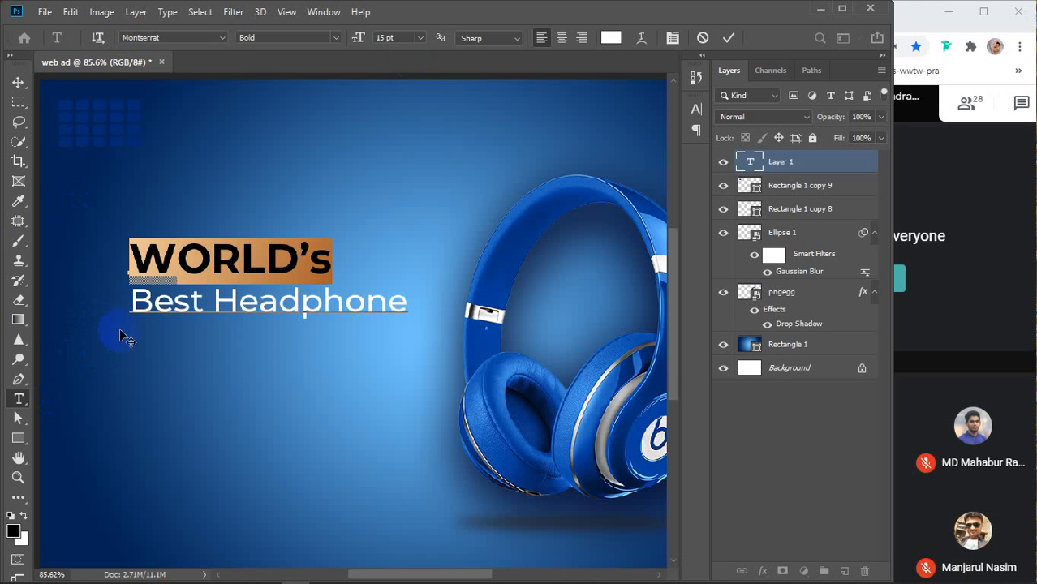
{"action": "double_click", "coordinate": [140, 295]}
{"action": "left_click", "coordinate": [140, 294]}
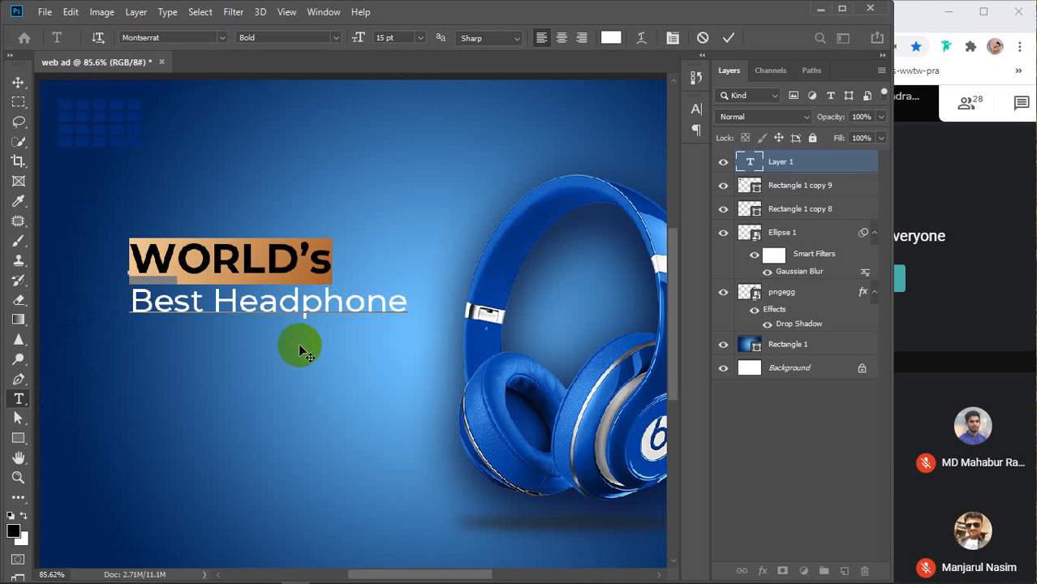
Set the font size of the second heading line, "Best Headphone", to 15 pt and commit the text
{"action": "left_click_drag", "start_coordinate": [302, 258], "coordinate": [326, 241]}
{"action": "left_click_drag", "start_coordinate": [130, 300], "coordinate": [416, 311]}
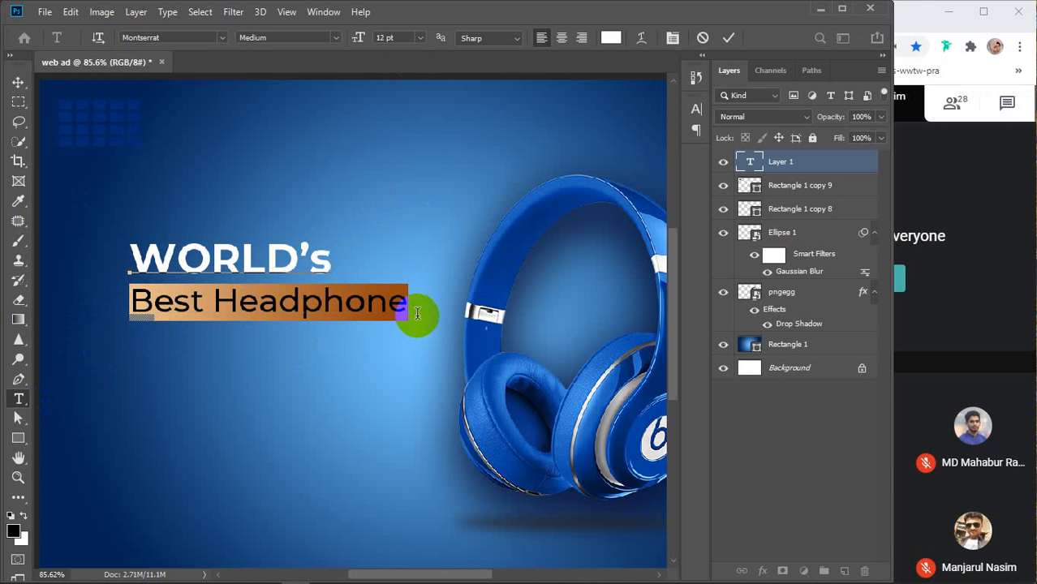
{"action": "left_click", "coordinate": [335, 41]}
{"action": "left_click", "coordinate": [335, 37]}
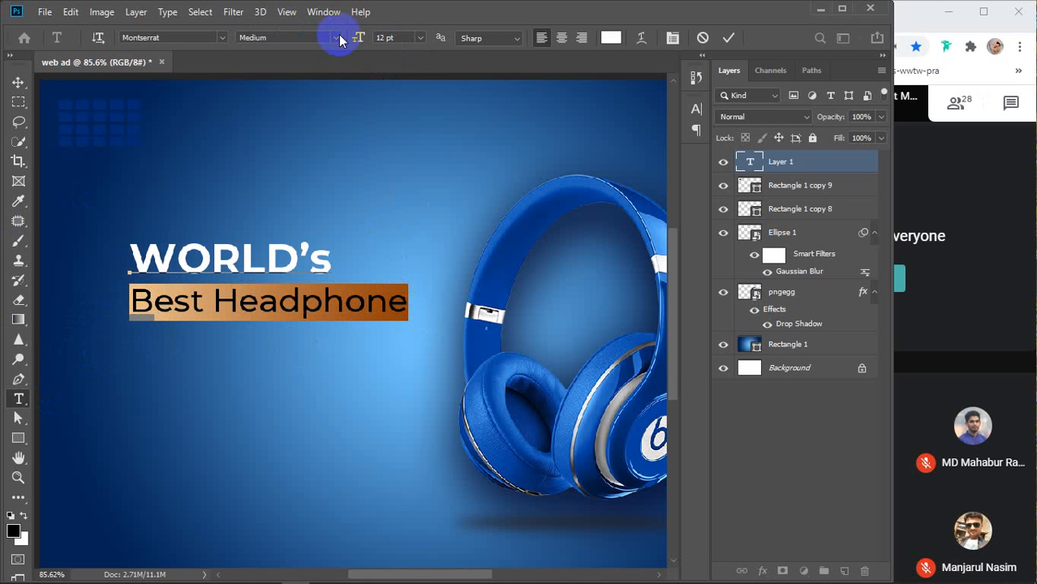
{"action": "left_click", "coordinate": [403, 37]}
{"action": "key", "text": "Up"}
{"action": "key", "text": "Up"}
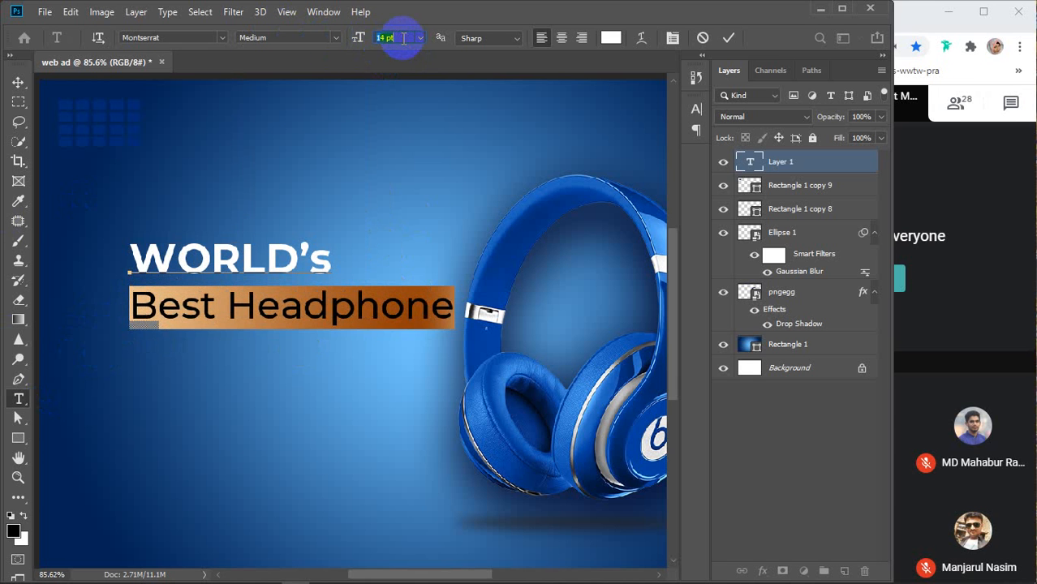
{"action": "key", "text": "Up"}
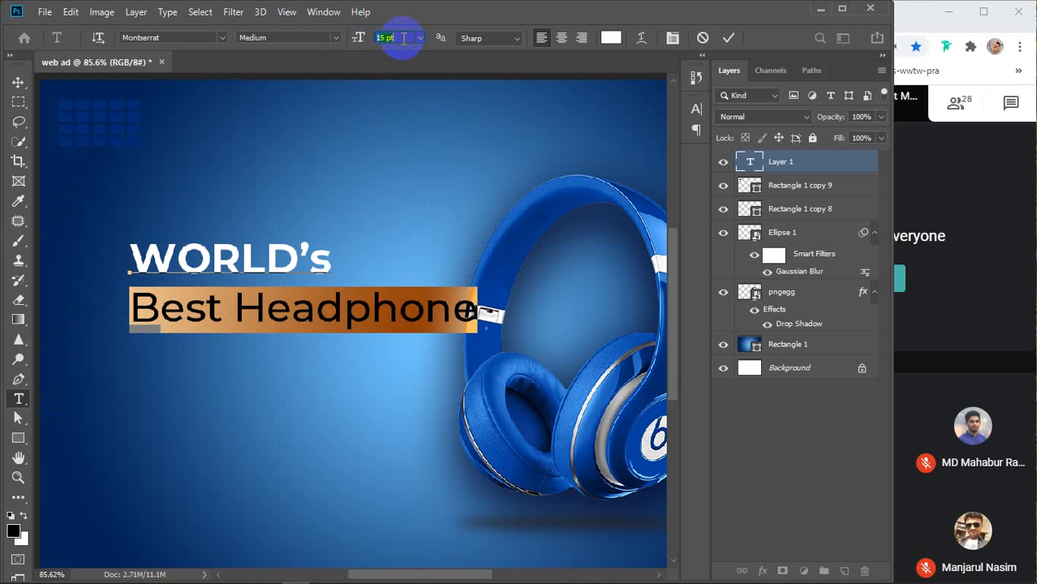
{"action": "left_click", "coordinate": [728, 37]}
Move the whole two-line heading to the left and slightly down so it no longer overlaps the headphones
{"action": "left_click", "coordinate": [18, 82]}
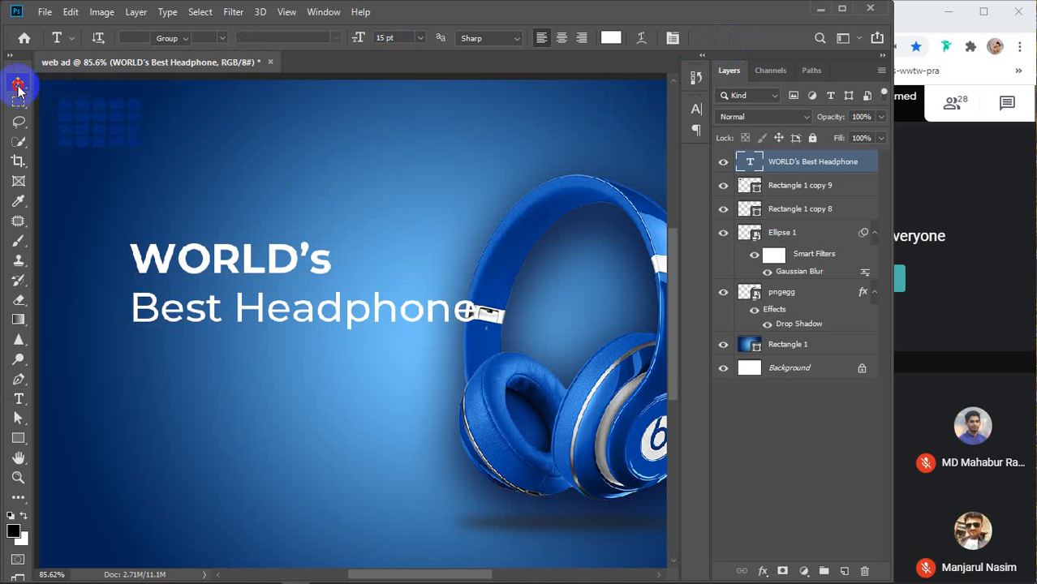
{"action": "scroll", "coordinate": [241, 264], "scroll_direction": "down", "scroll_amount": 3}
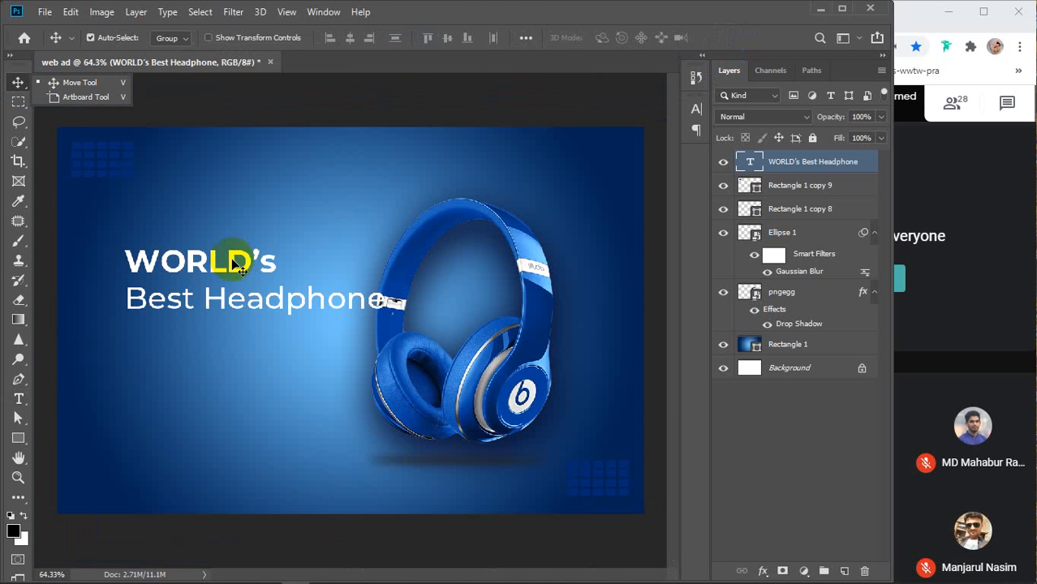
{"action": "left_click_drag", "start_coordinate": [231, 268], "coordinate": [205, 280]}
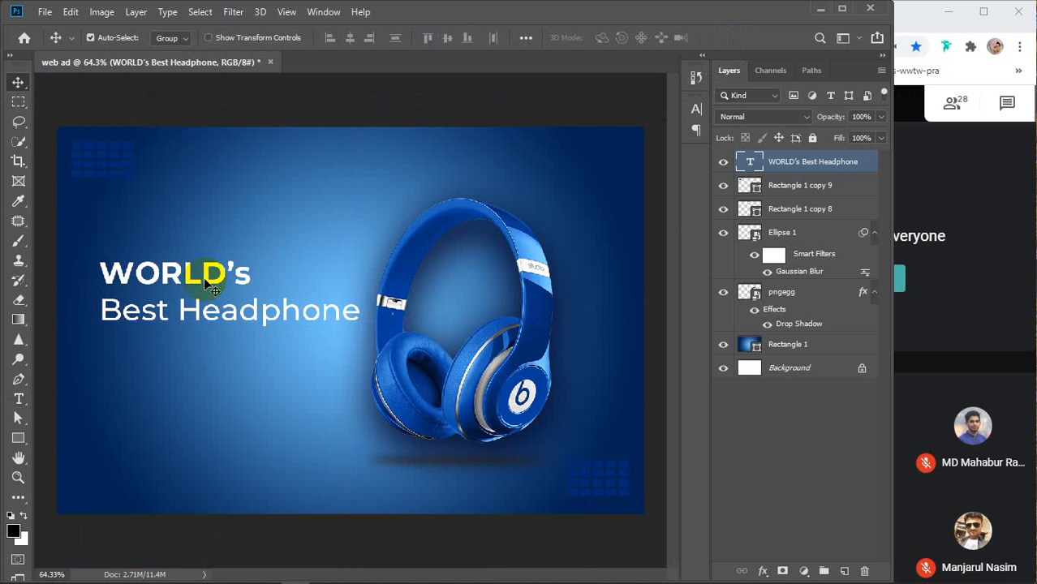
Reduce the font size of "Best Headphone" in the heading to 12 pt
{"action": "left_click", "coordinate": [18, 399]}
{"action": "left_click_drag", "start_coordinate": [102, 309], "coordinate": [359, 312]}
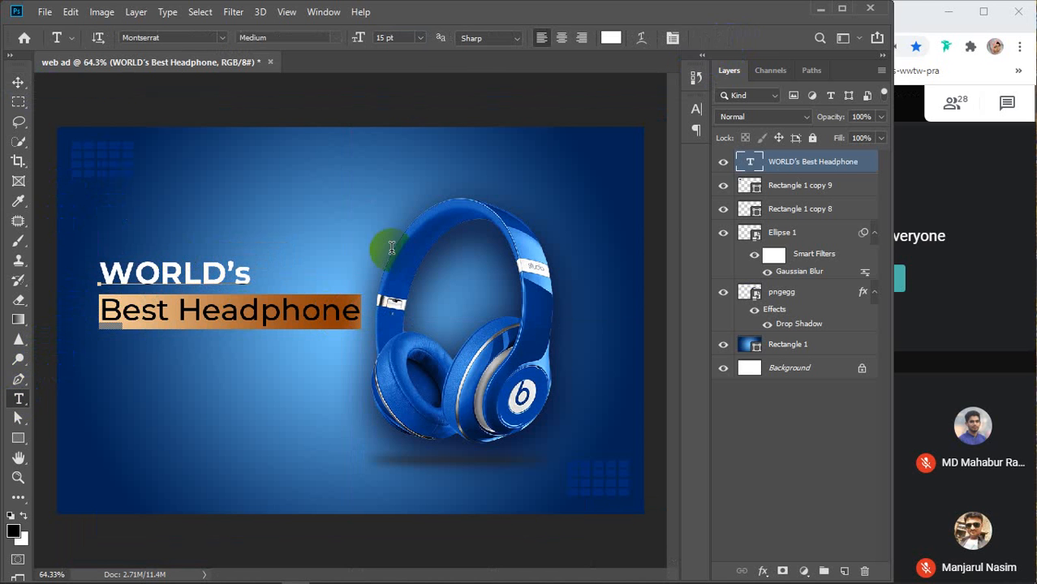
{"action": "left_click", "coordinate": [400, 36]}
{"action": "key", "text": "Down"}
{"action": "key", "text": "Down"}
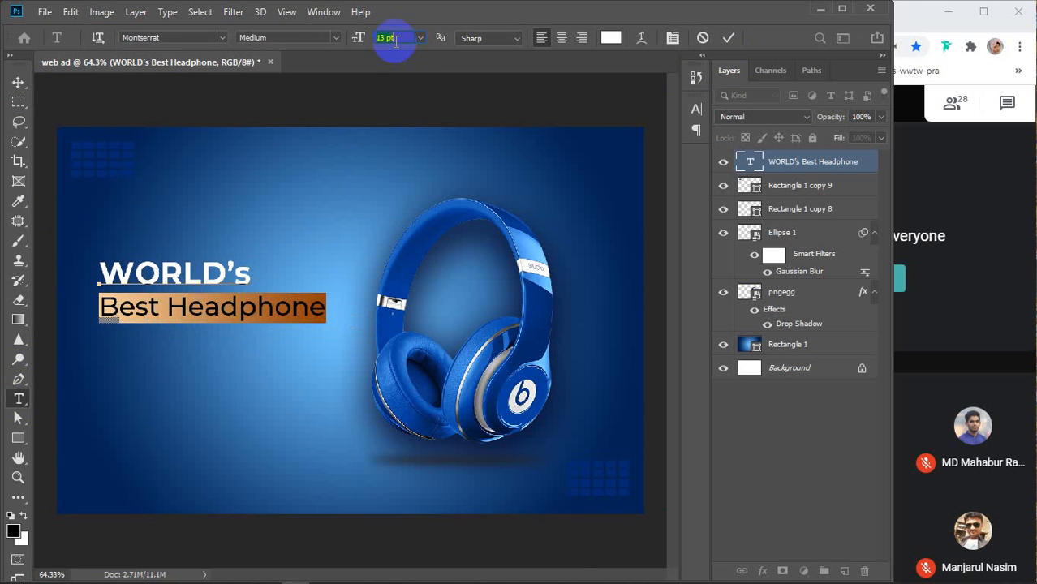
{"action": "key", "text": "Down"}
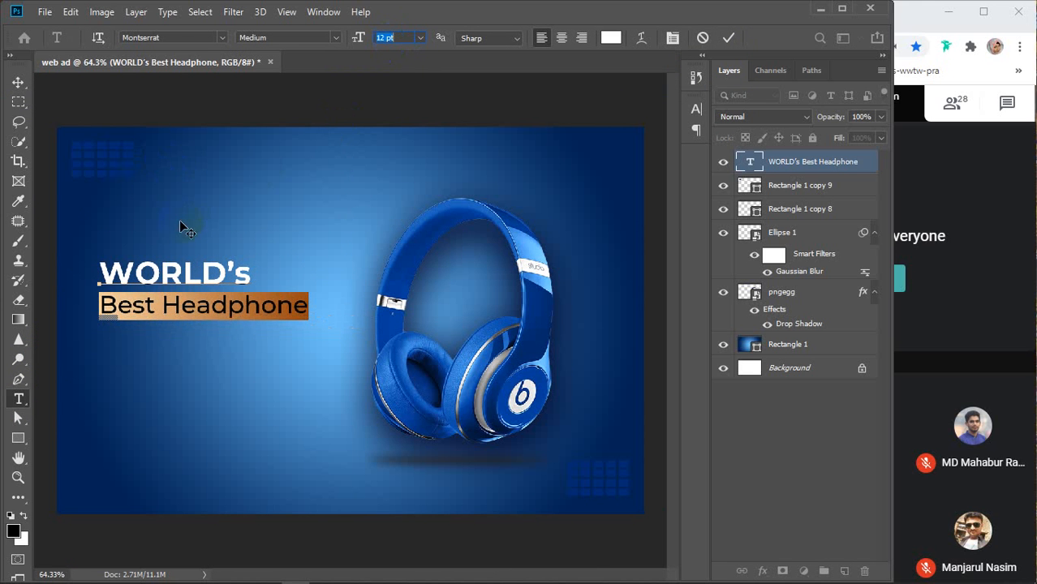
Set "WORLD's" in the heading to 15 pt and move the two-line heading up into the upper part of the ad
{"action": "left_click_drag", "start_coordinate": [100, 273], "coordinate": [285, 273]}
{"action": "left_click", "coordinate": [403, 39]}
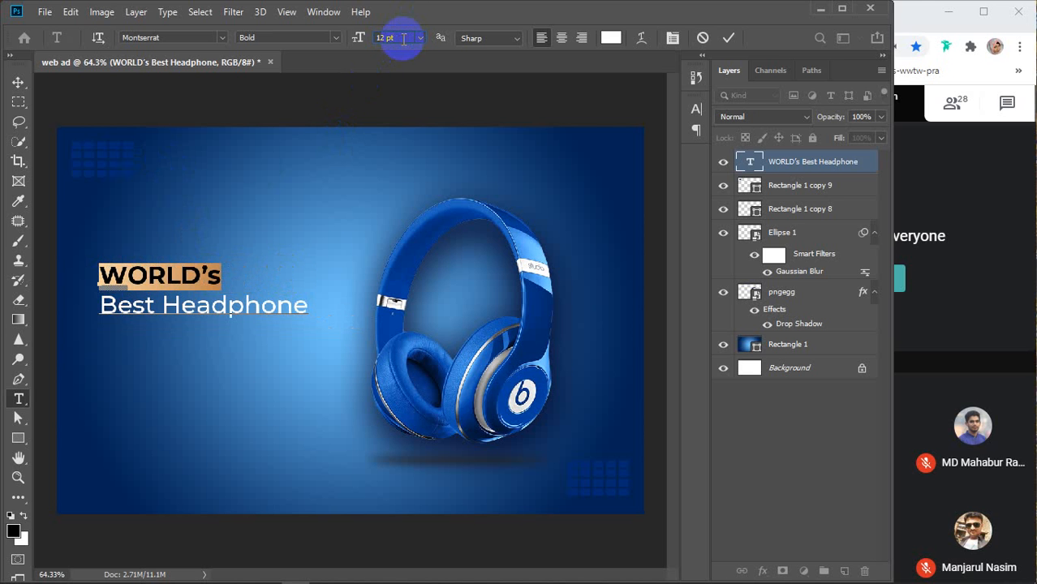
{"action": "key", "text": "Up"}
{"action": "key", "text": "Up"}
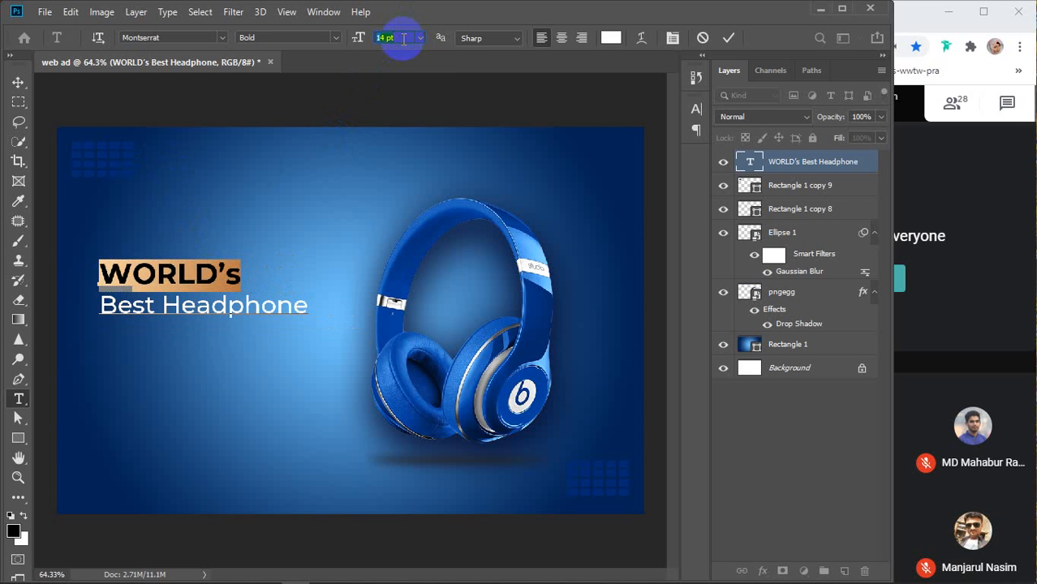
{"action": "key", "text": "Up"}
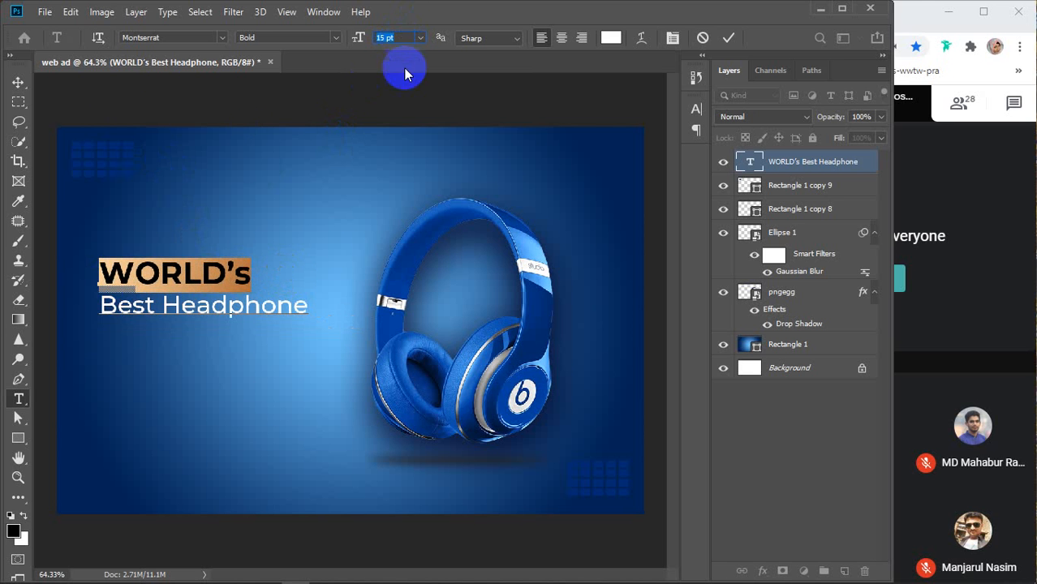
{"action": "left_click", "coordinate": [18, 84]}
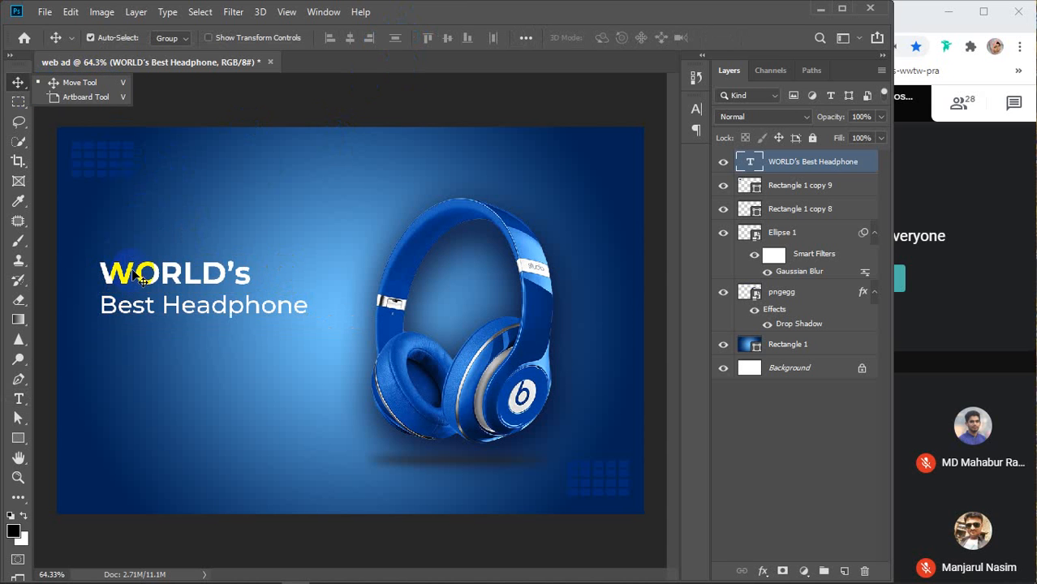
{"action": "left_click_drag", "start_coordinate": [128, 274], "coordinate": [130, 233]}
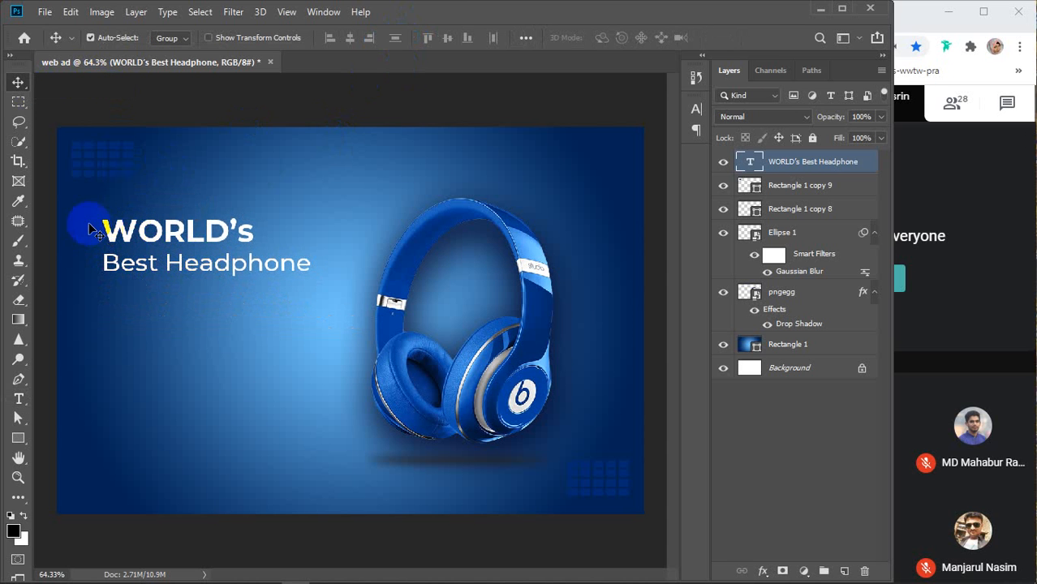
Add a separate text line reading "in resonable price" below the heading
{"action": "left_click", "coordinate": [19, 399]}
{"action": "left_click", "coordinate": [165, 348]}
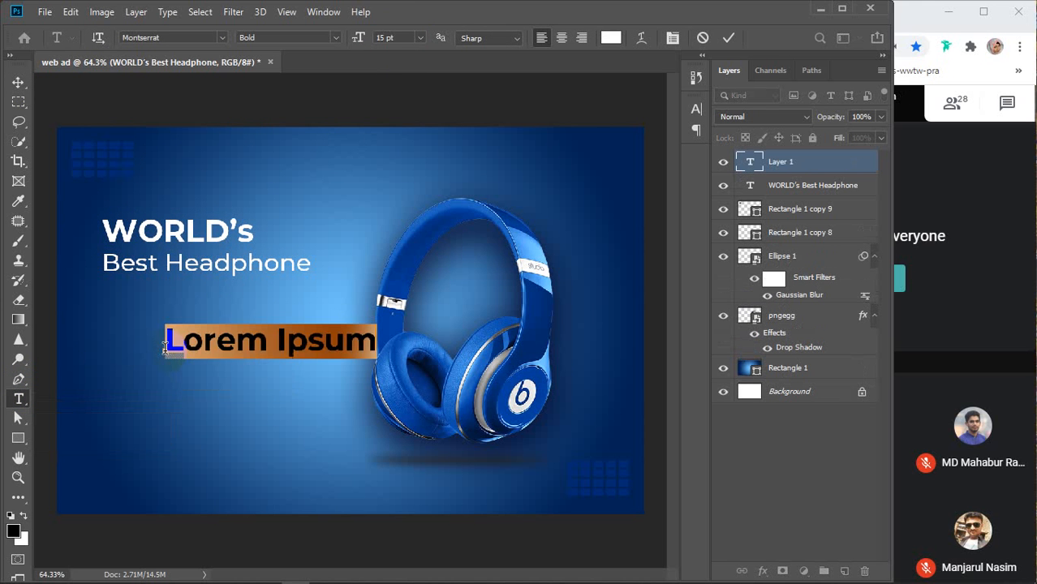
{"action": "type", "text": "n re"}
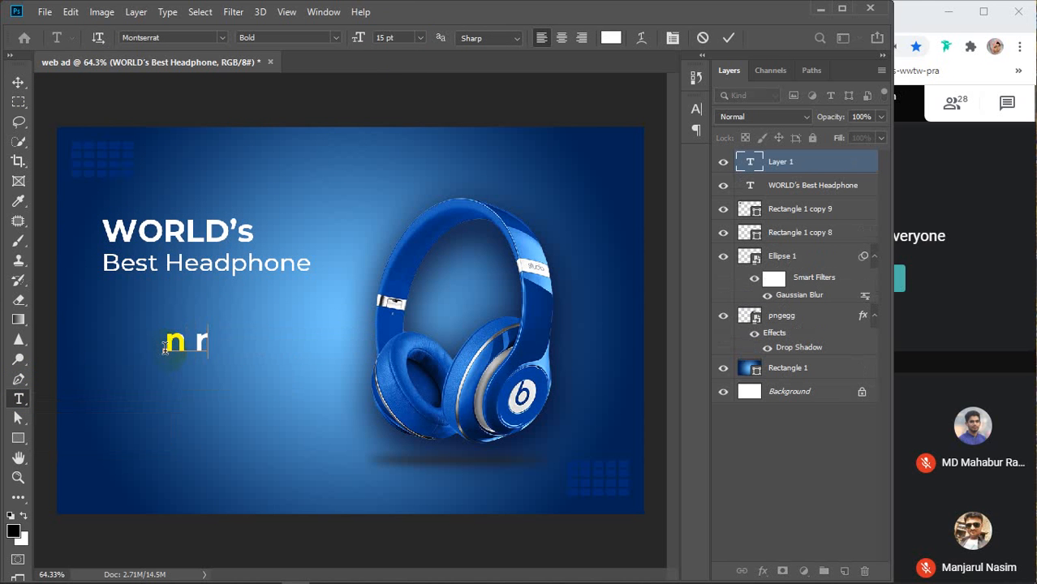
{"action": "key", "text": "BackSpace"}
{"action": "key", "text": "BackSpace"}
{"action": "key", "text": "BackSpace"}
{"action": "type", "text": "in "}
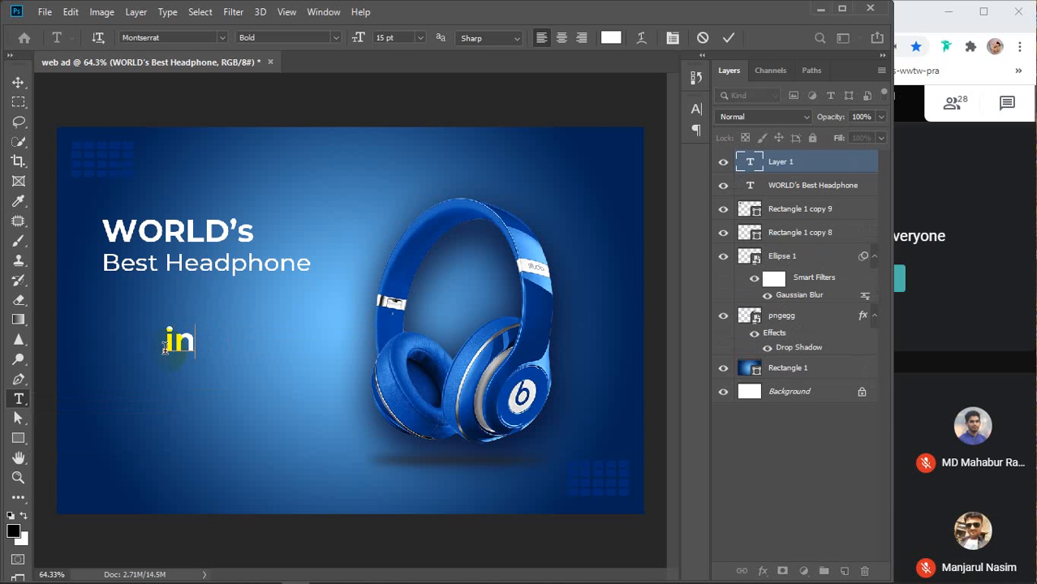
{"action": "type", "text": "resona"}
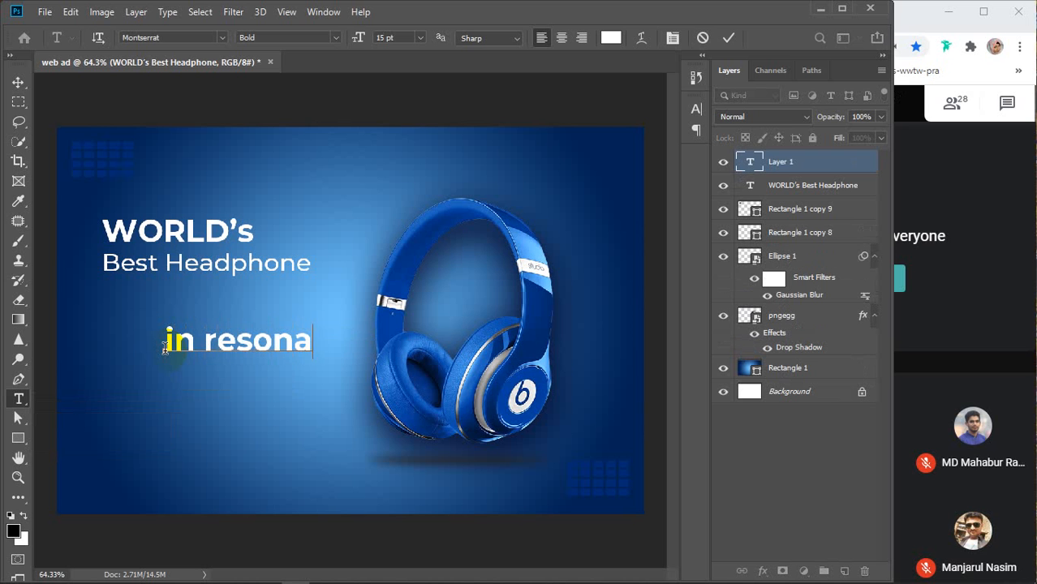
{"action": "type", "text": "ble"}
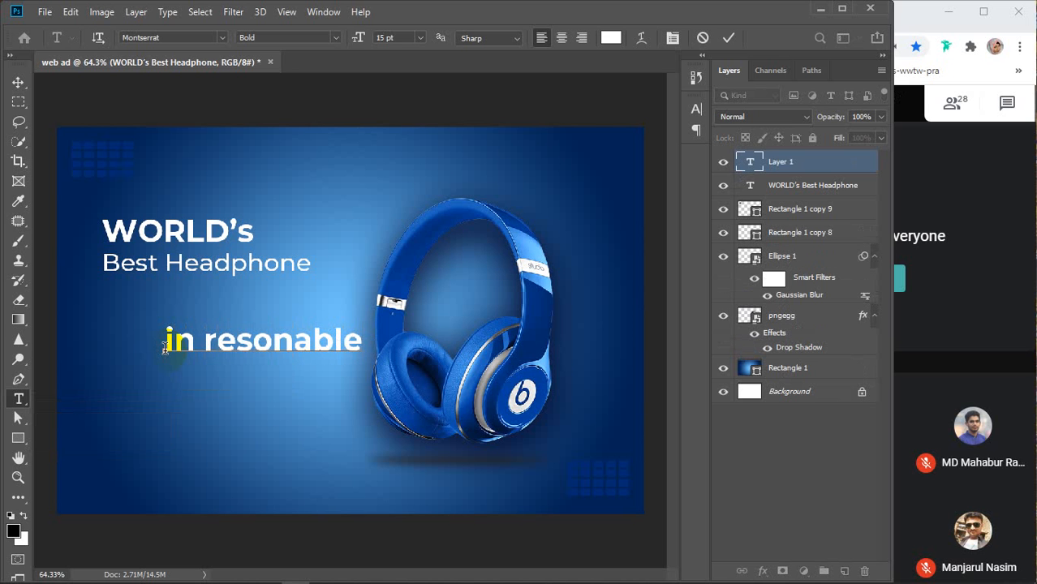
{"action": "type", "text": " price"}
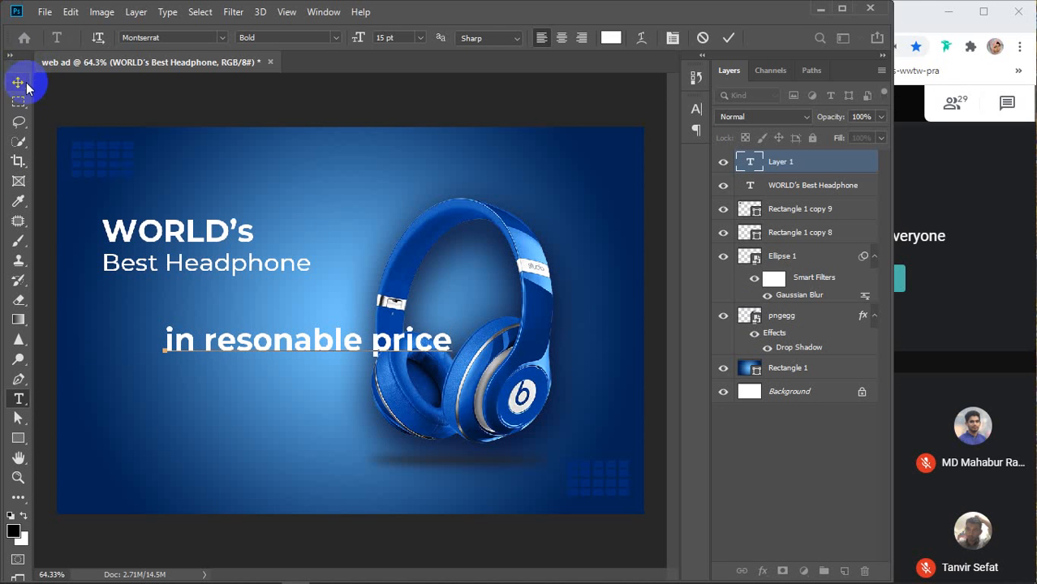
Set the "in resonable price" line to the Light font style at 5 pt
{"action": "left_click_drag", "start_coordinate": [167, 339], "coordinate": [512, 341]}
{"action": "left_click", "coordinate": [336, 44]}
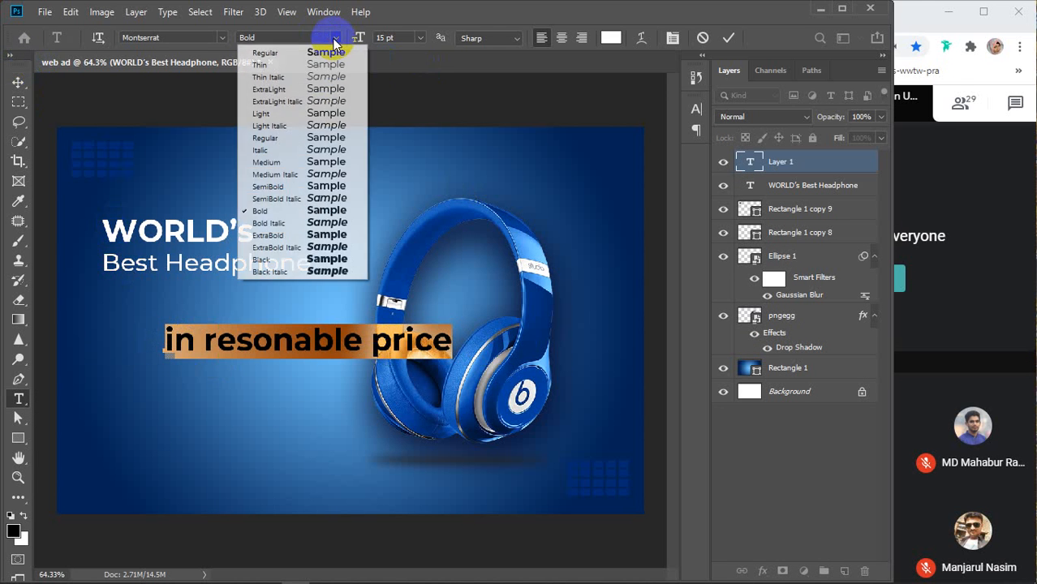
{"action": "left_click", "coordinate": [287, 113]}
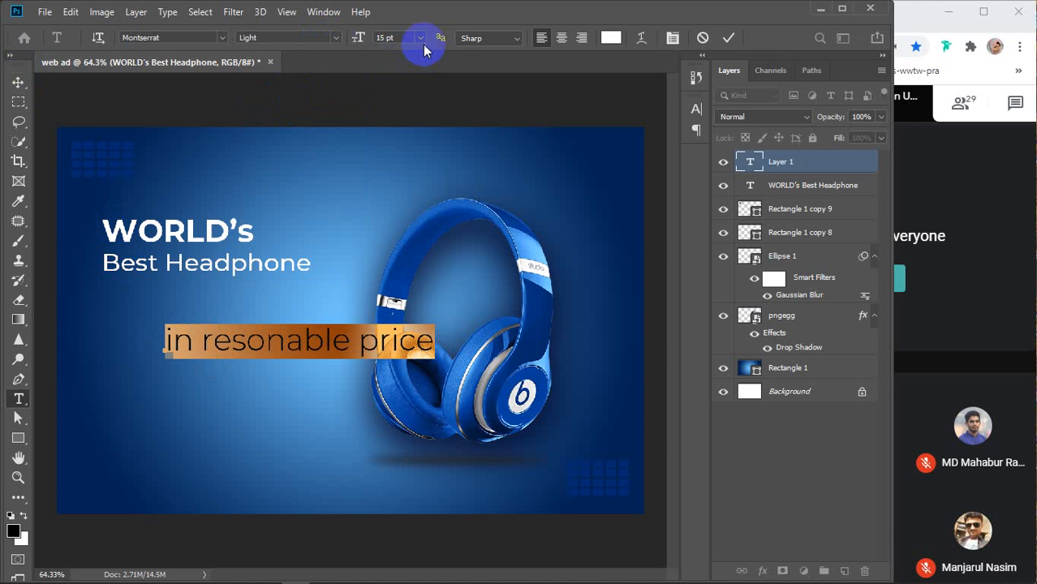
{"action": "scroll", "coordinate": [401, 37], "scroll_direction": "down", "scroll_amount": 7}
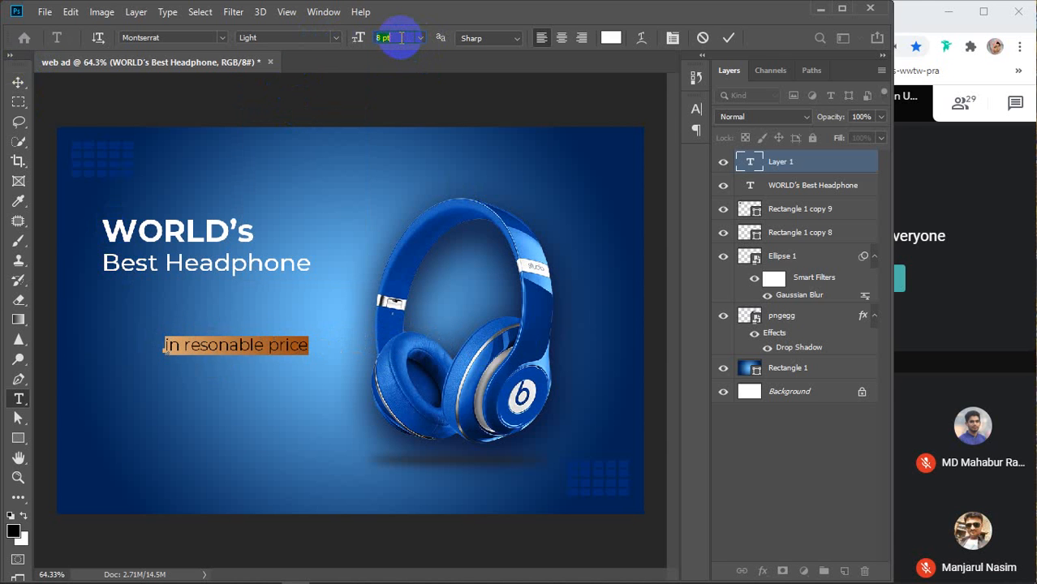
{"action": "scroll", "coordinate": [400, 37], "scroll_direction": "down", "scroll_amount": 1}
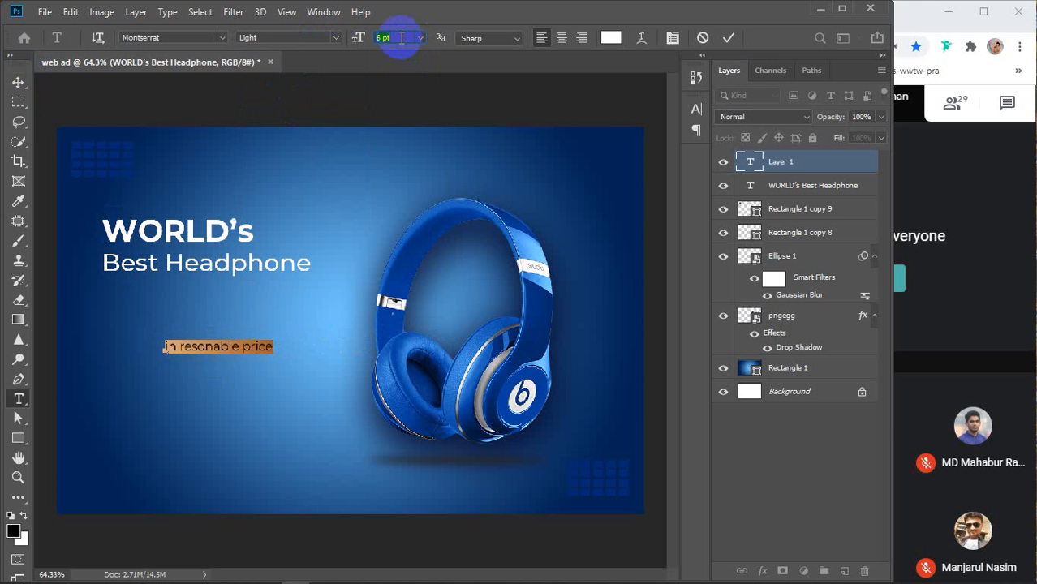
{"action": "scroll", "coordinate": [401, 37], "scroll_direction": "down", "scroll_amount": 1}
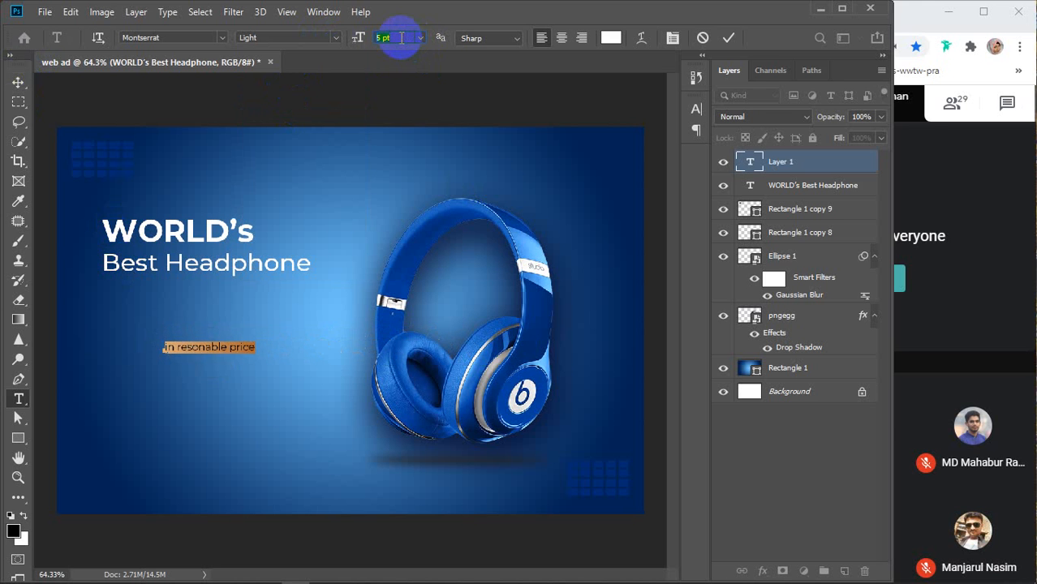
Move the "in resonable price" line up and to the right, just beneath "Best Headphone"
{"action": "left_click", "coordinate": [18, 82]}
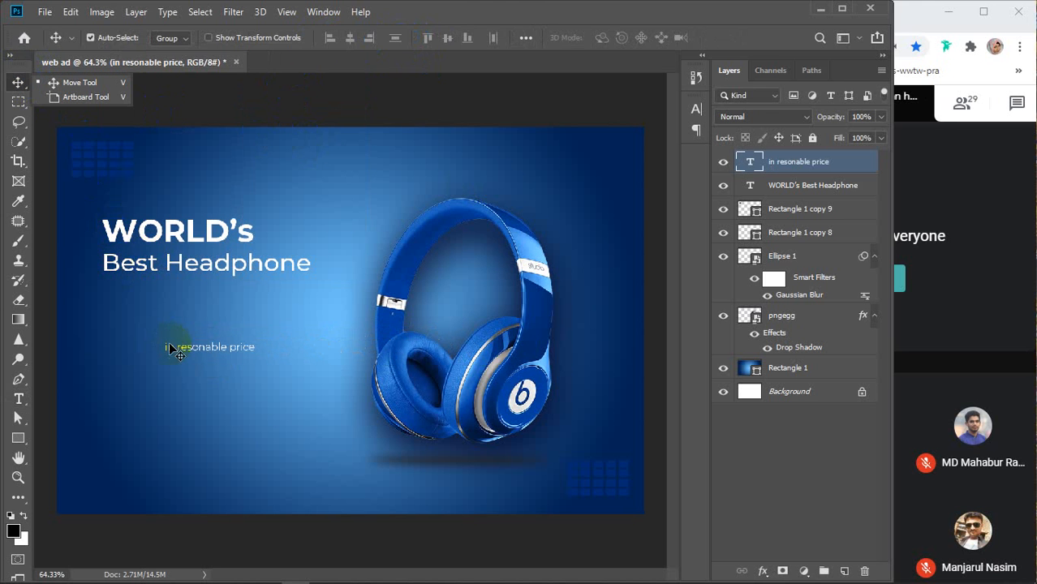
{"action": "left_click_drag", "start_coordinate": [201, 351], "coordinate": [239, 300]}
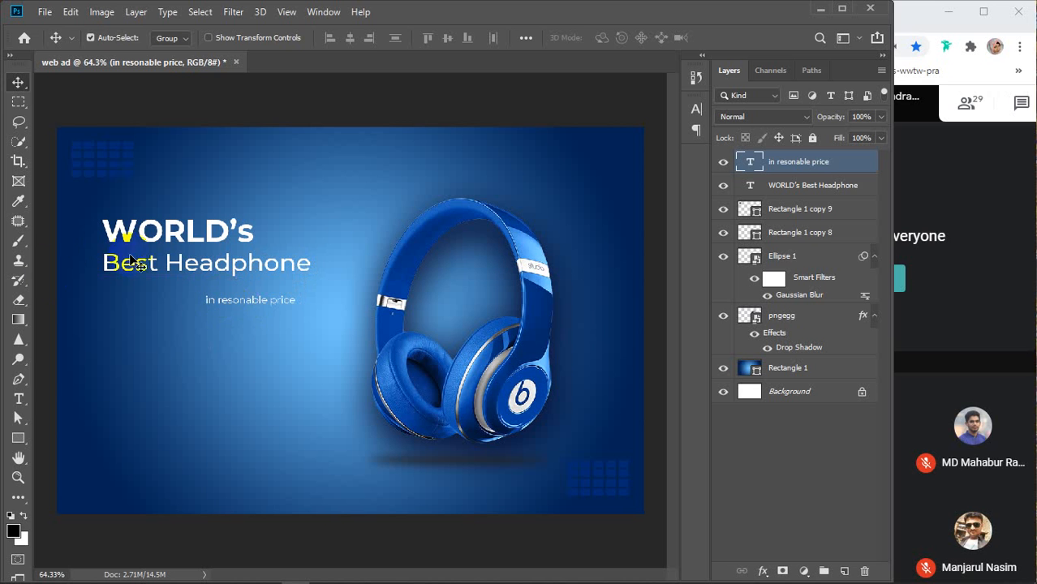
Change the "in resonable price" line to the Medium font style, trying Regular first, and set its font size to 8 pt
{"action": "left_click", "coordinate": [19, 398]}
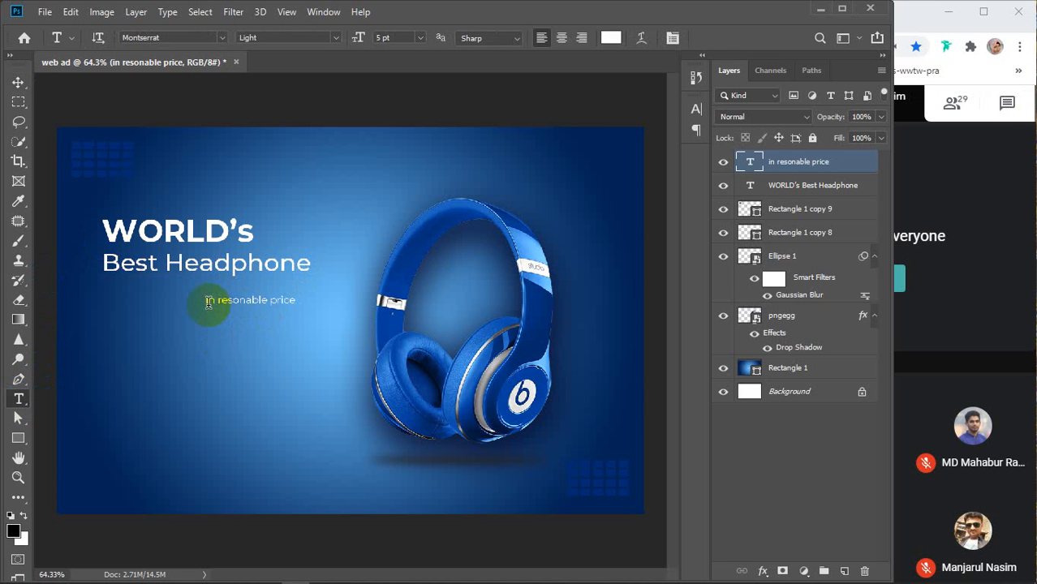
{"action": "left_click_drag", "start_coordinate": [206, 301], "coordinate": [298, 301]}
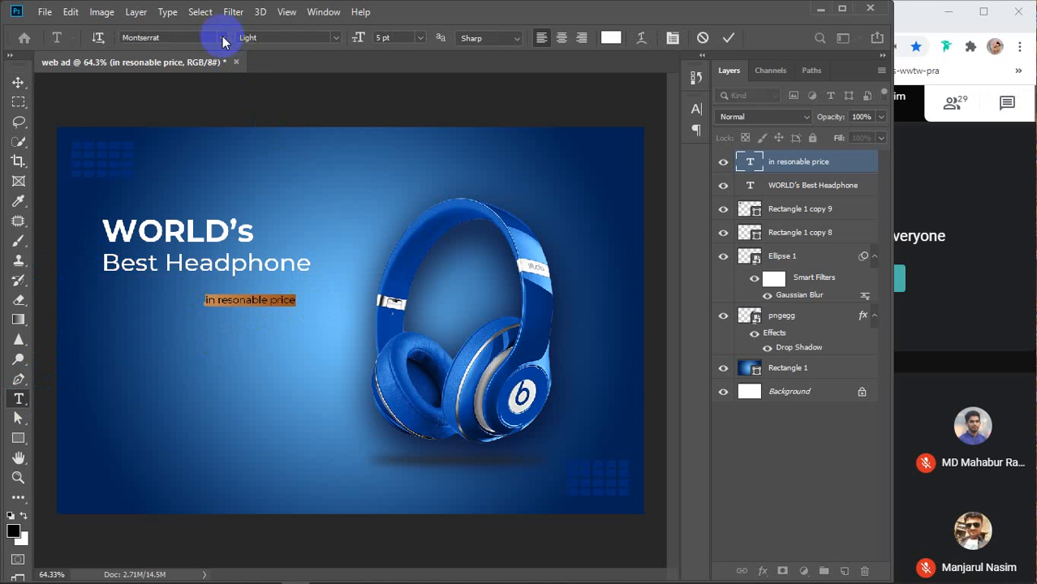
{"action": "left_click", "coordinate": [340, 37]}
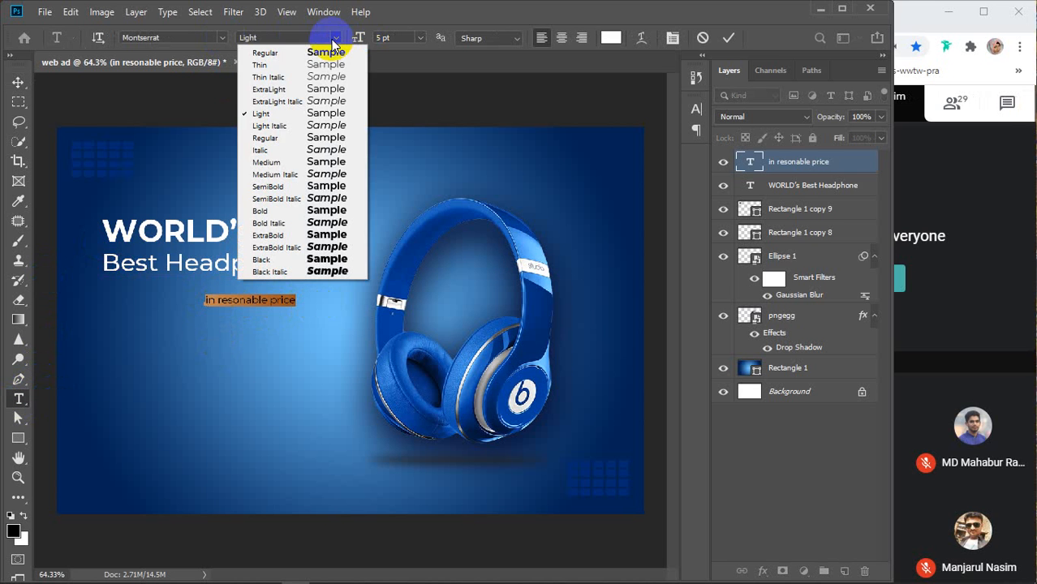
{"action": "left_click", "coordinate": [272, 138]}
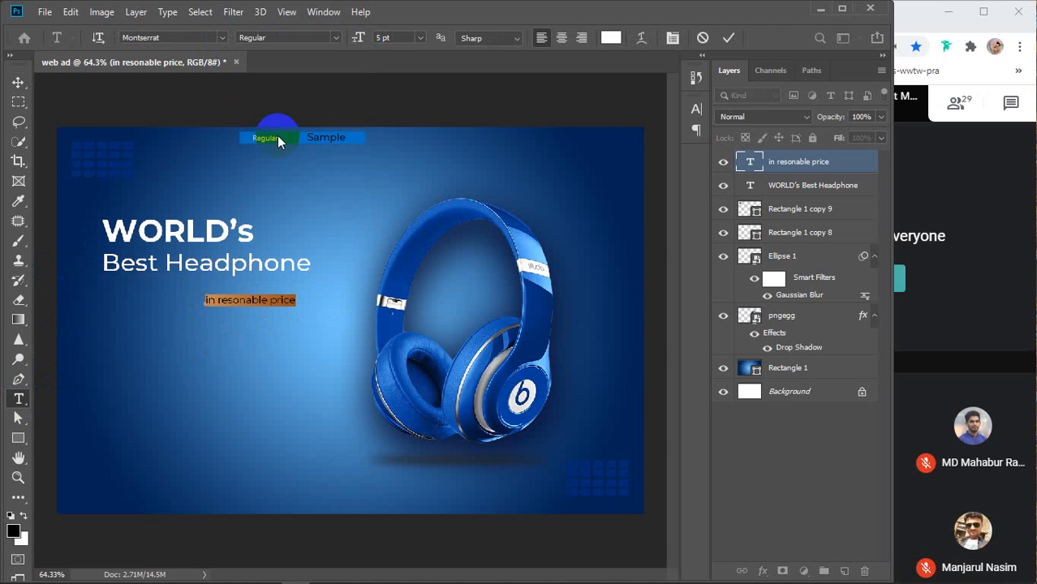
{"action": "left_click", "coordinate": [339, 38]}
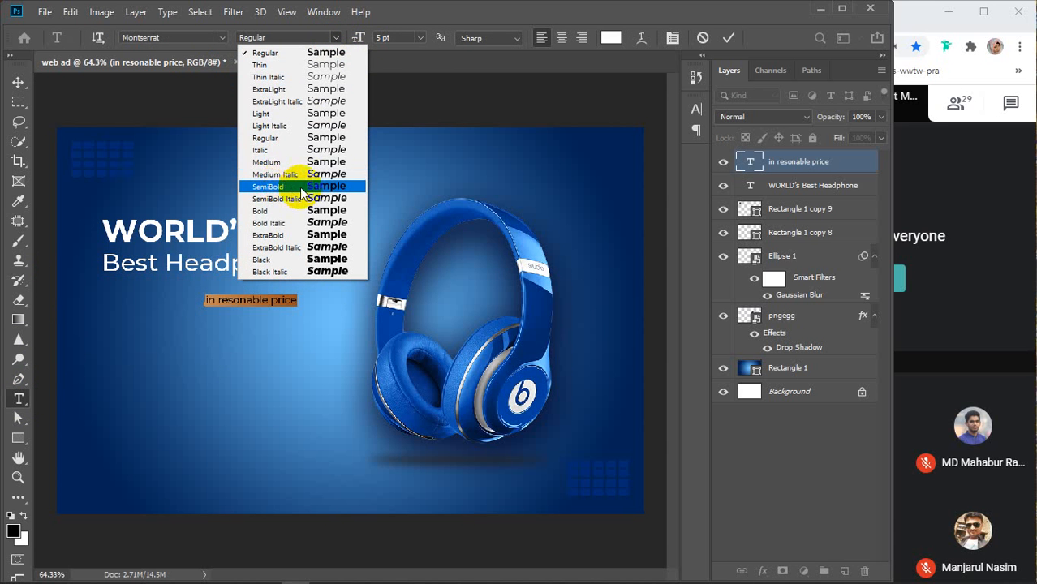
{"action": "left_click", "coordinate": [286, 162]}
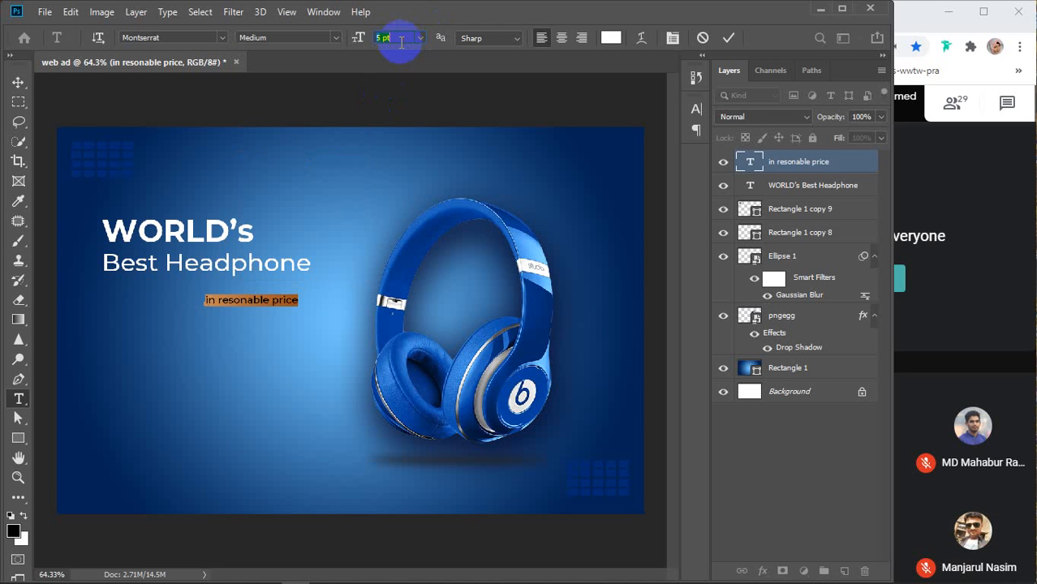
{"action": "key", "text": "Up"}
{"action": "key", "text": "Up"}
{"action": "key", "text": "Up"}
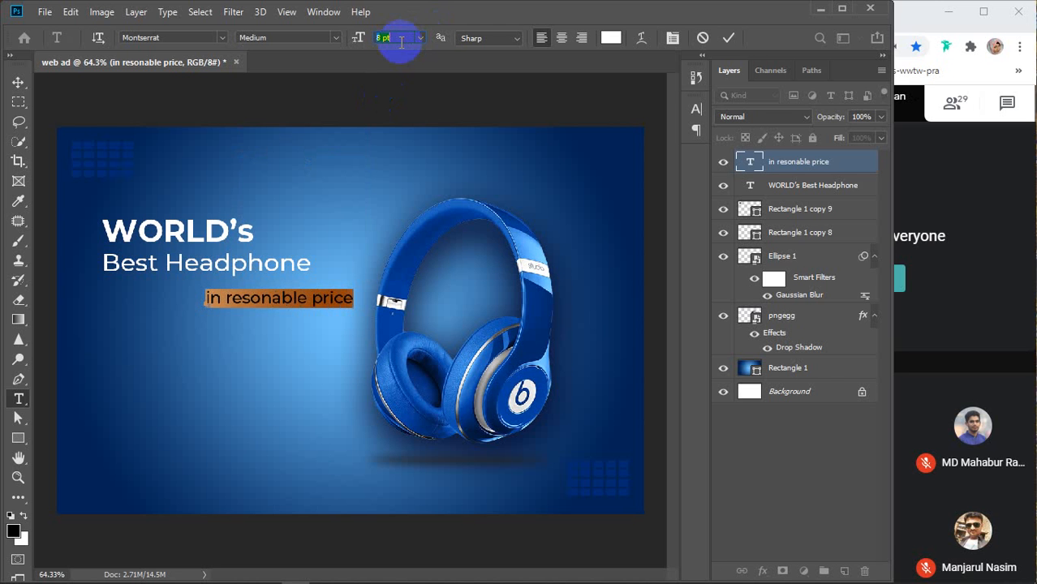
Set the "in resonable price" line to 10 pt and move it left, directly beneath the start of "Best Headphone"
{"action": "key", "text": "Up"}
{"action": "key", "text": "Up"}
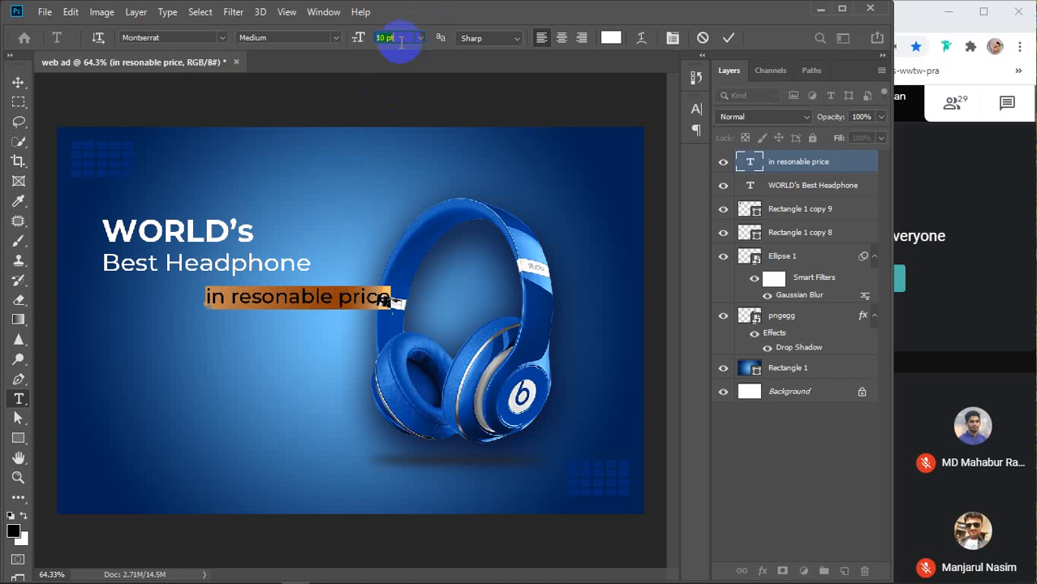
{"action": "key", "text": "Down"}
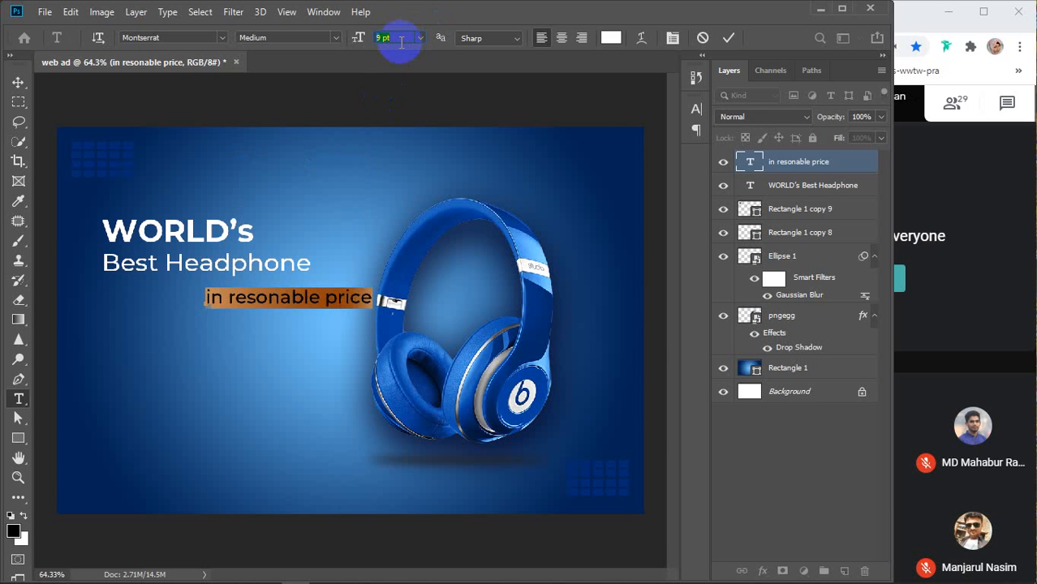
{"action": "left_click", "coordinate": [17, 83]}
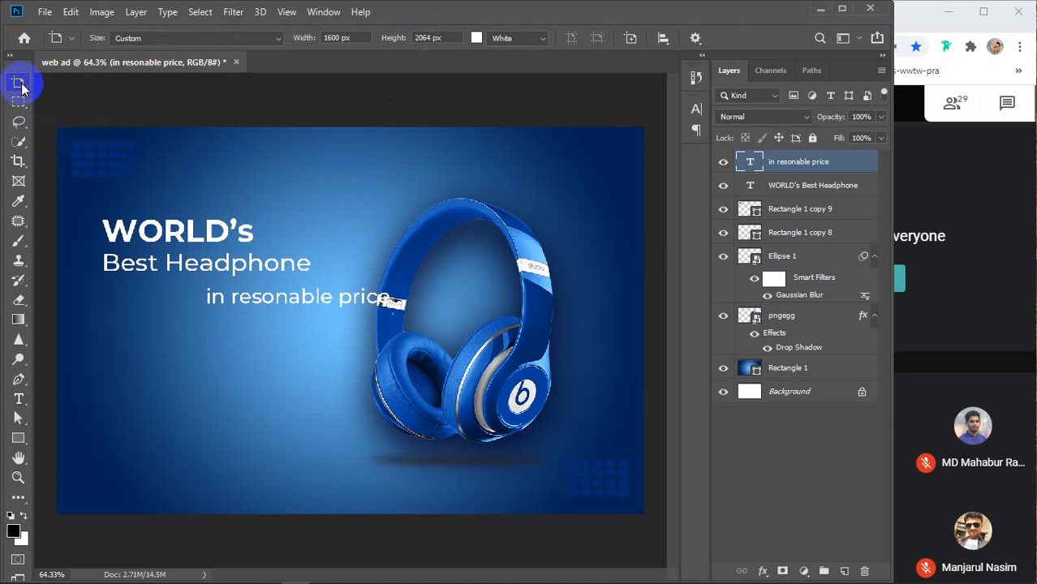
{"action": "left_click_drag", "start_coordinate": [17, 83], "coordinate": [58, 84]}
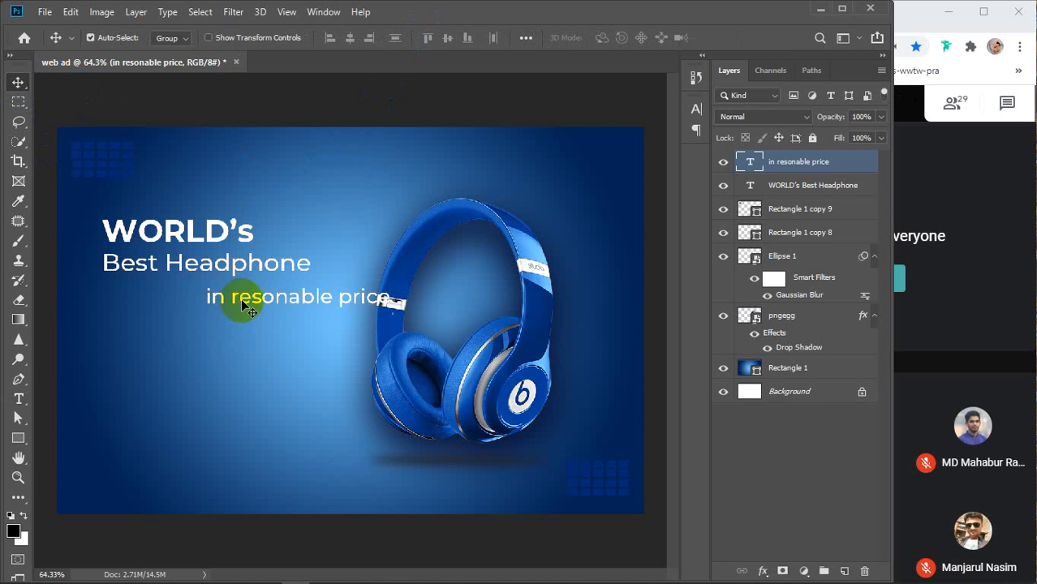
{"action": "left_click_drag", "start_coordinate": [242, 302], "coordinate": [138, 298]}
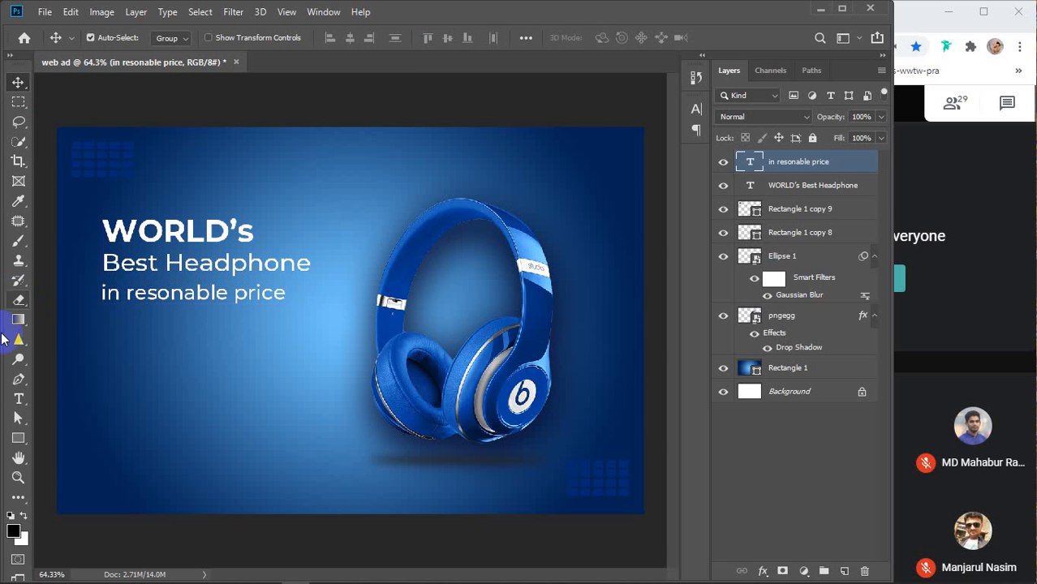
Capitalize the first letter of each word in the tagline so it reads "In Resonable Price"
{"action": "left_click", "coordinate": [17, 399]}
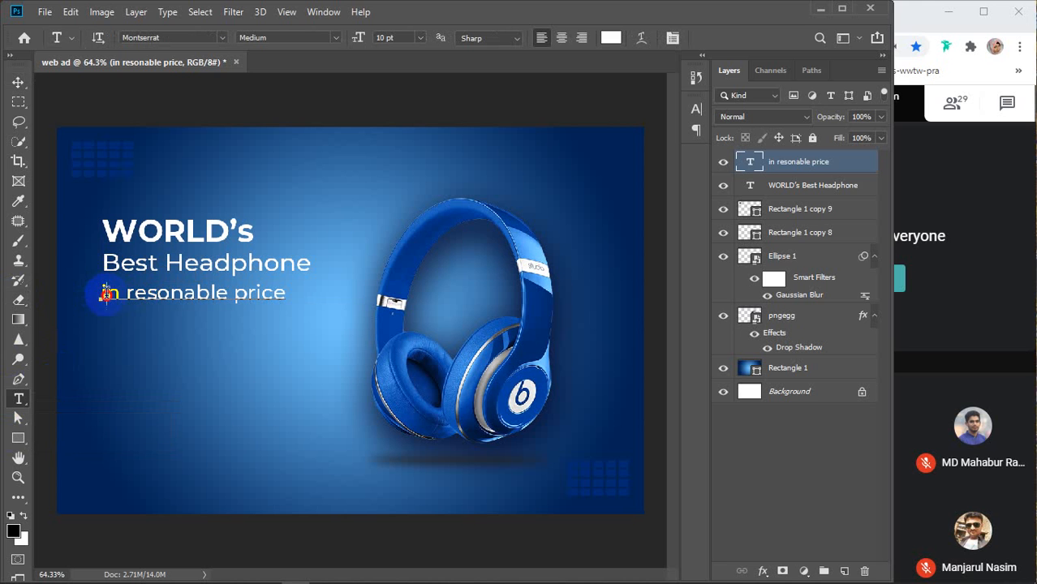
{"action": "left_click", "coordinate": [94, 296]}
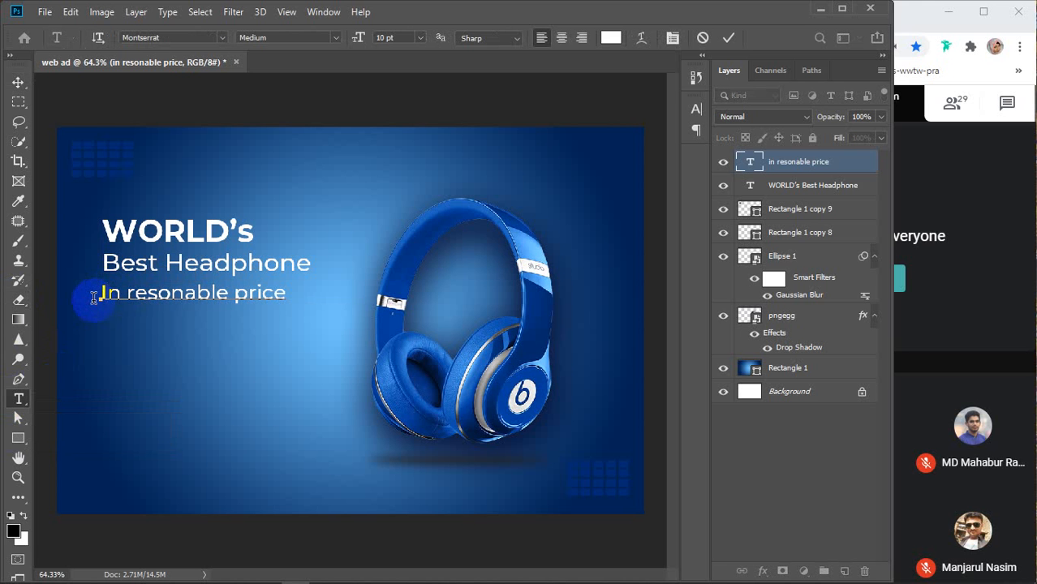
{"action": "left_click_drag", "start_coordinate": [124, 295], "coordinate": [133, 296]}
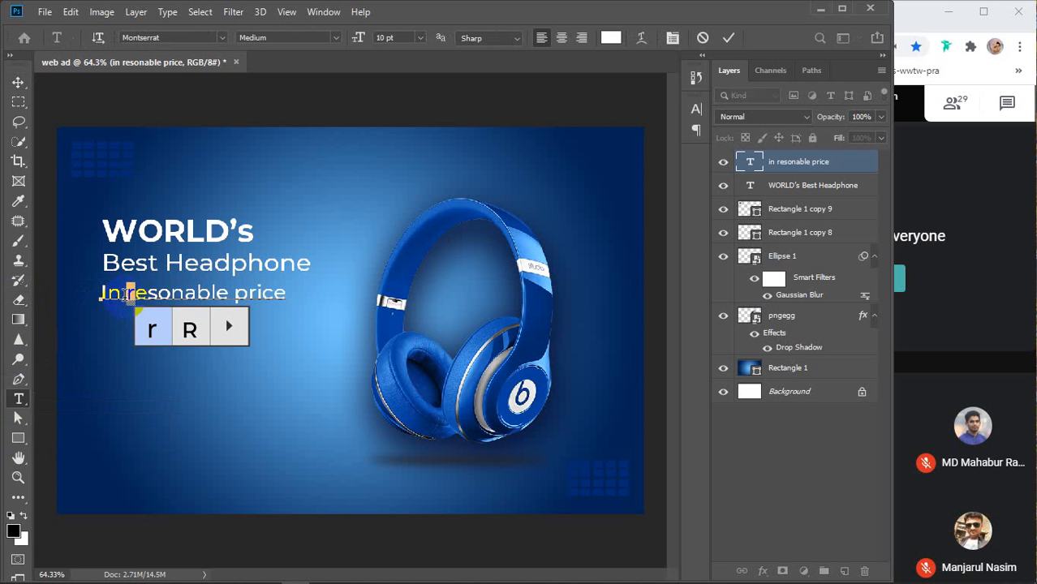
{"action": "type", "text": "R"}
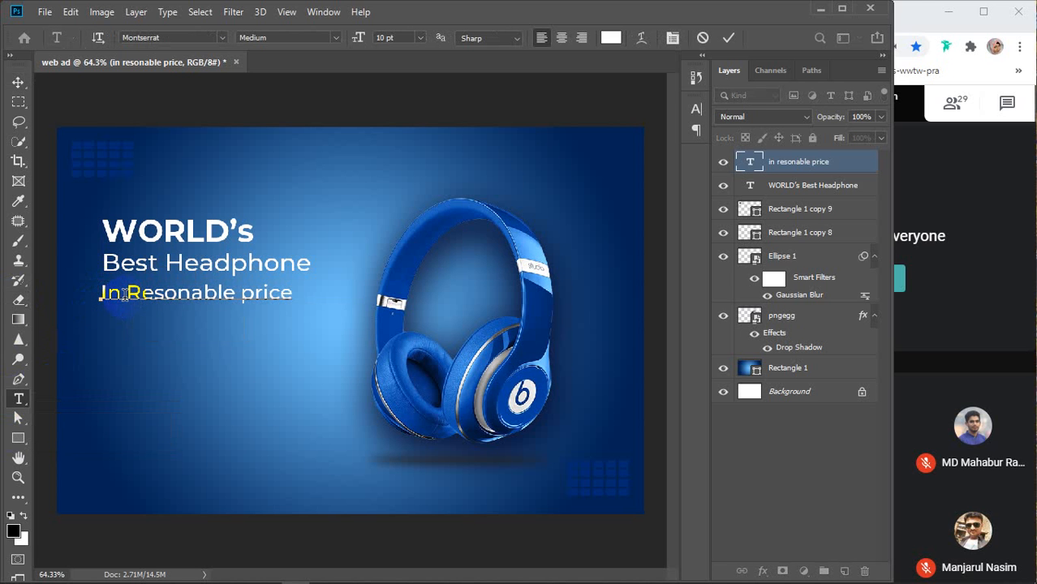
{"action": "left_click", "coordinate": [124, 293]}
{"action": "left_click_drag", "start_coordinate": [241, 294], "coordinate": [254, 293]}
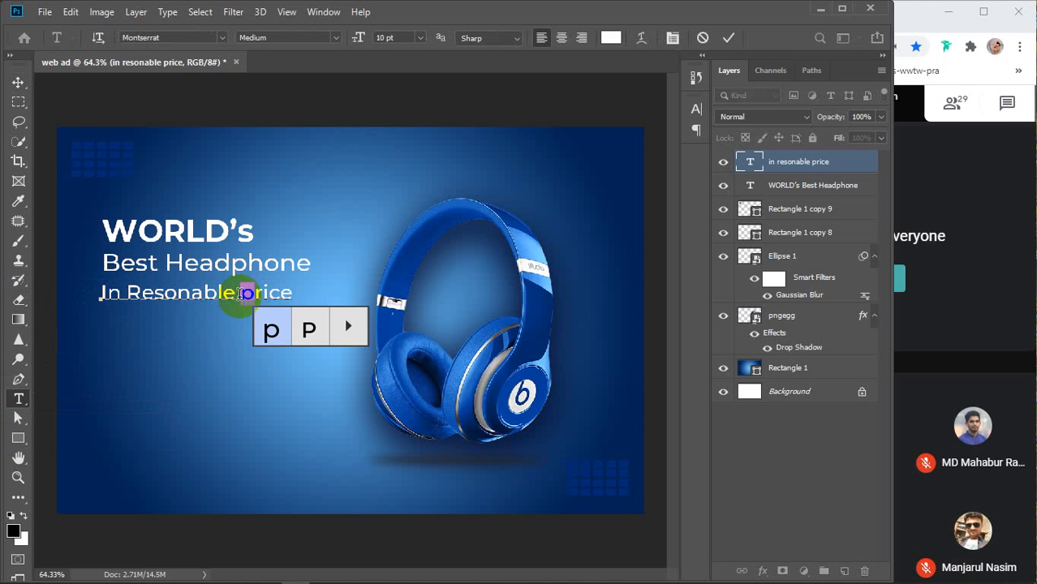
{"action": "type", "text": "P"}
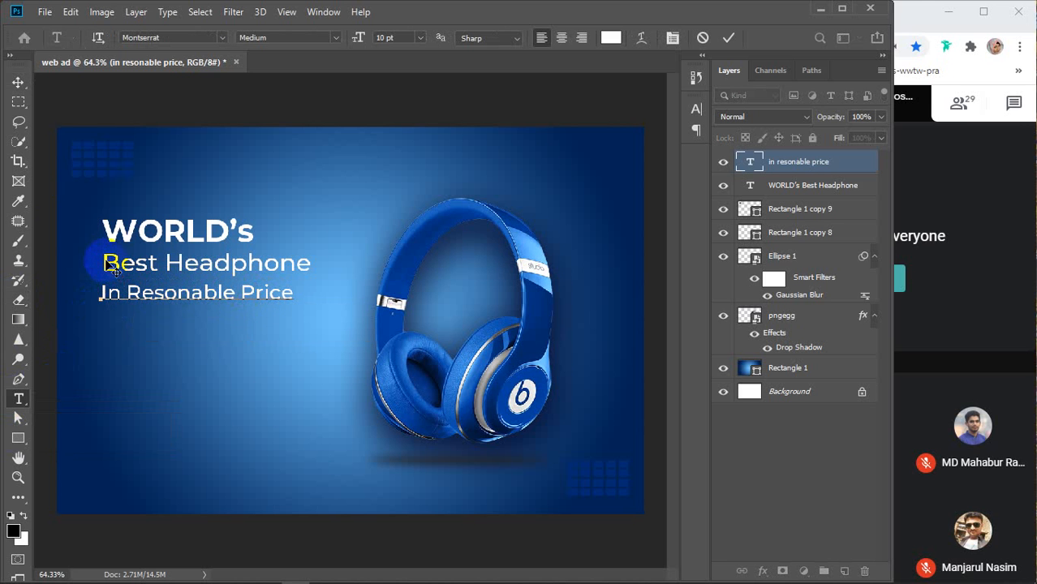
{"action": "right_click", "coordinate": [18, 398]}
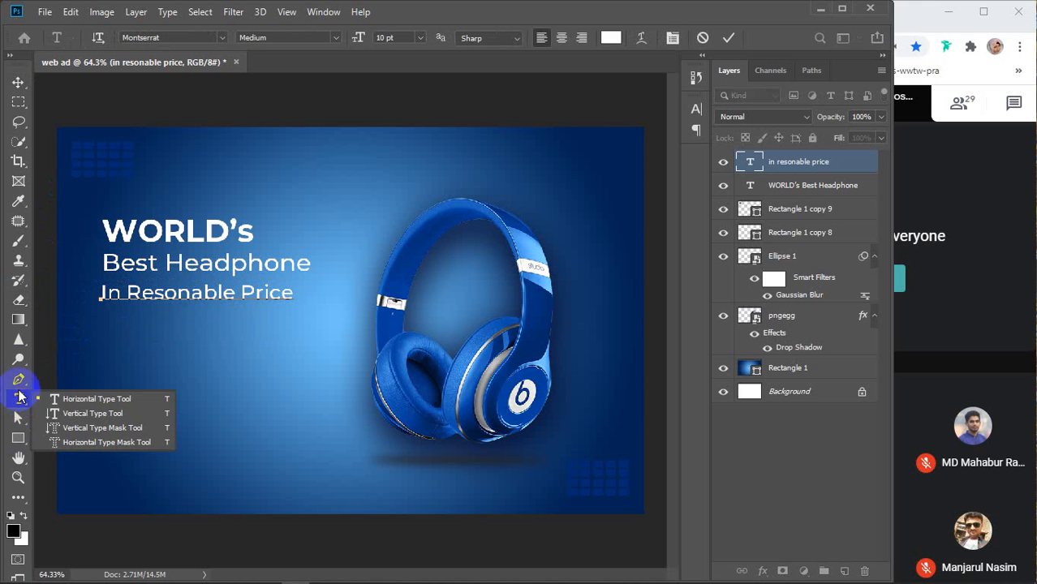
{"action": "left_click", "coordinate": [96, 399]}
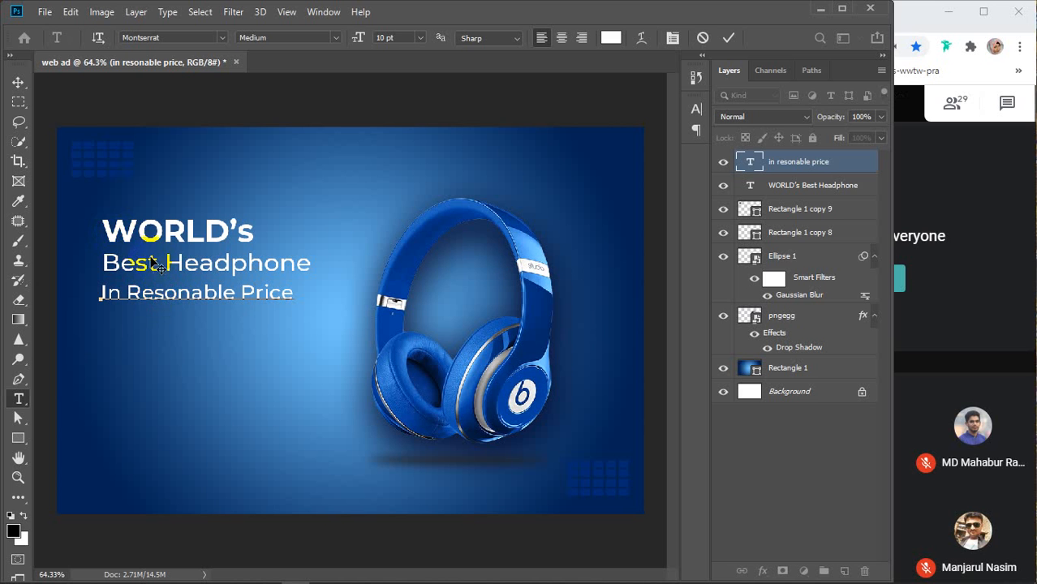
{"action": "left_click", "coordinate": [728, 37]}
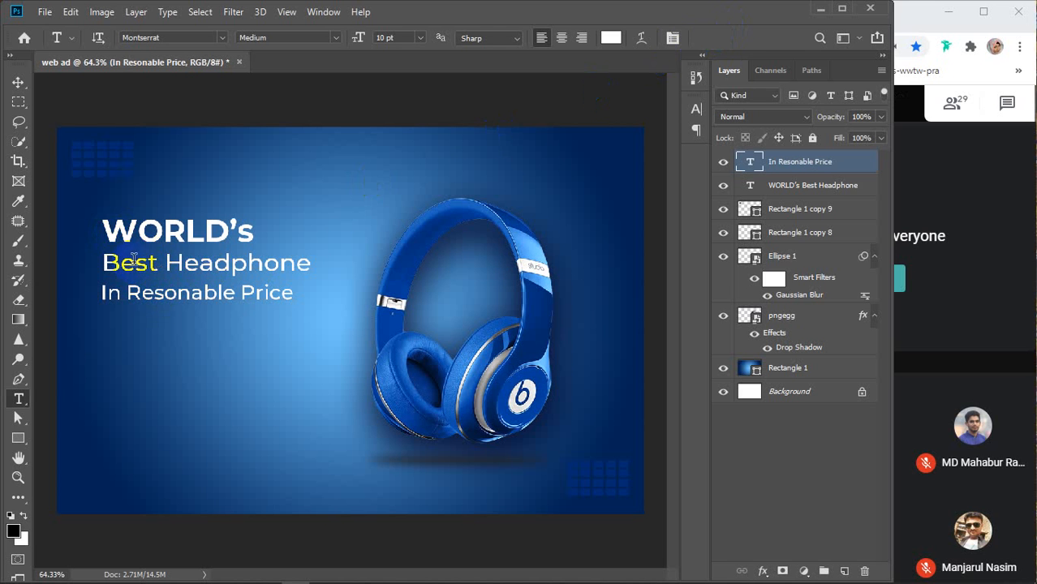
Change the word "WORLD's" in the heading to the ExtraBold font style
{"action": "left_click", "coordinate": [104, 231]}
{"action": "left_click_drag", "start_coordinate": [104, 231], "coordinate": [272, 227]}
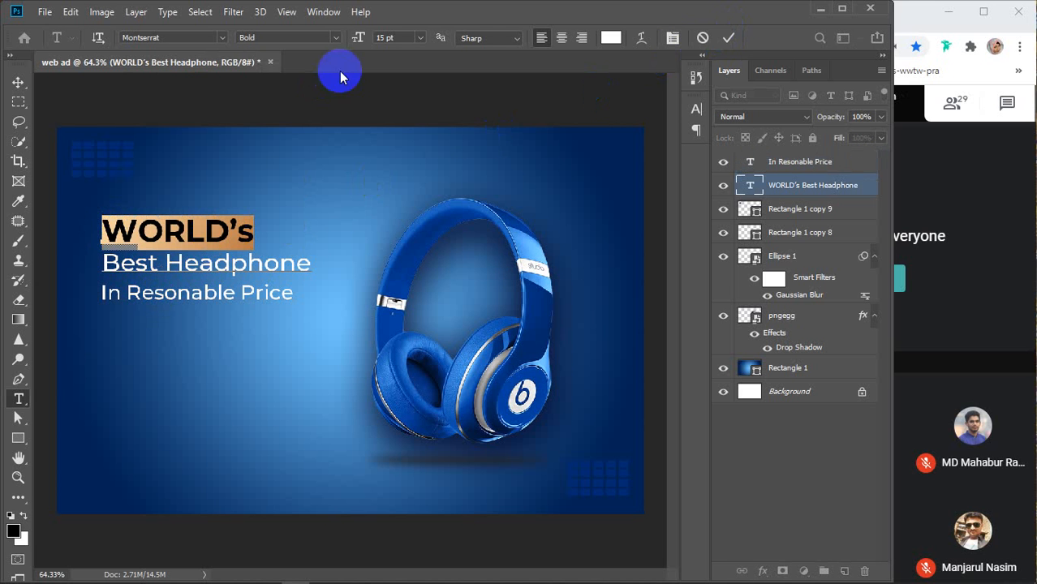
{"action": "left_click", "coordinate": [335, 38]}
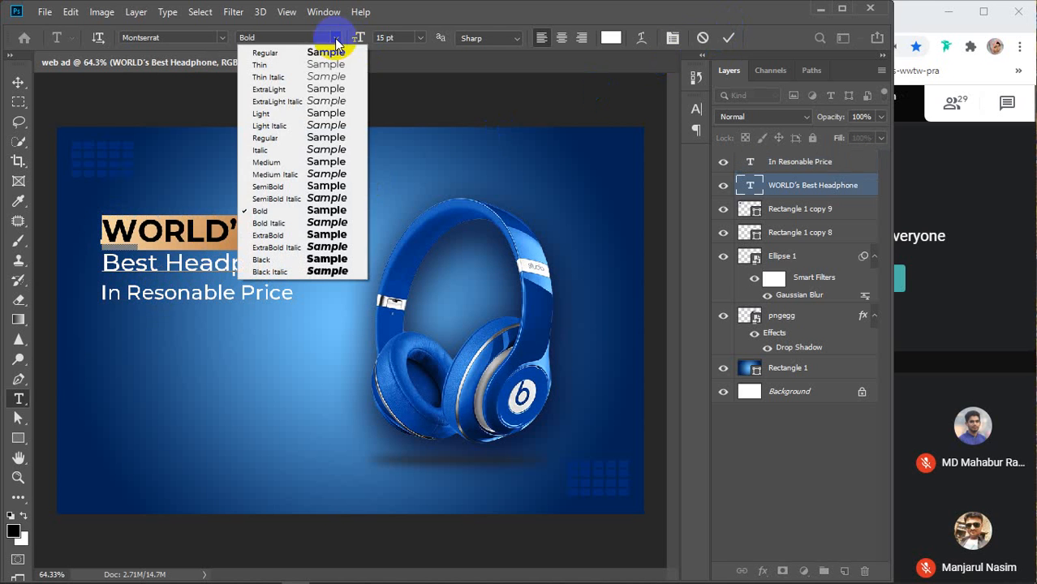
{"action": "left_click", "coordinate": [296, 235]}
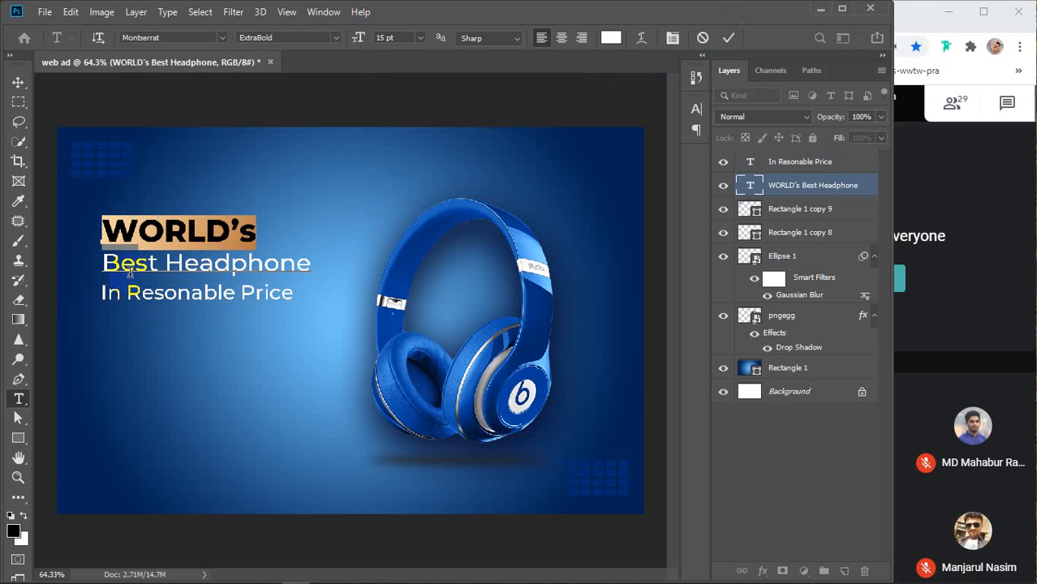
Change "Best Headphone" to the Bold font style, trying SemiBold first, and commit the text edit
{"action": "left_click_drag", "start_coordinate": [102, 264], "coordinate": [316, 264]}
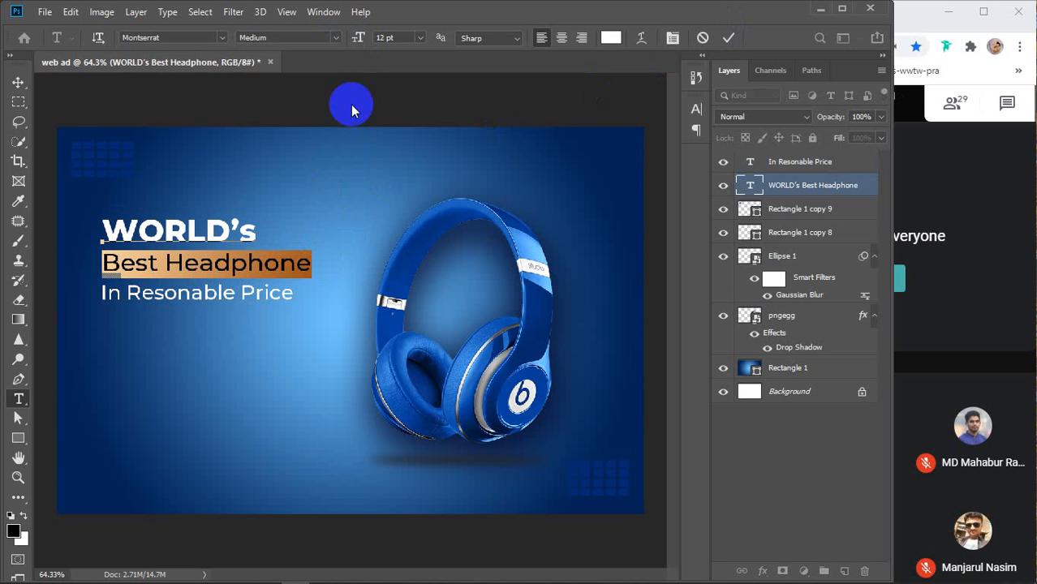
{"action": "left_click", "coordinate": [335, 38]}
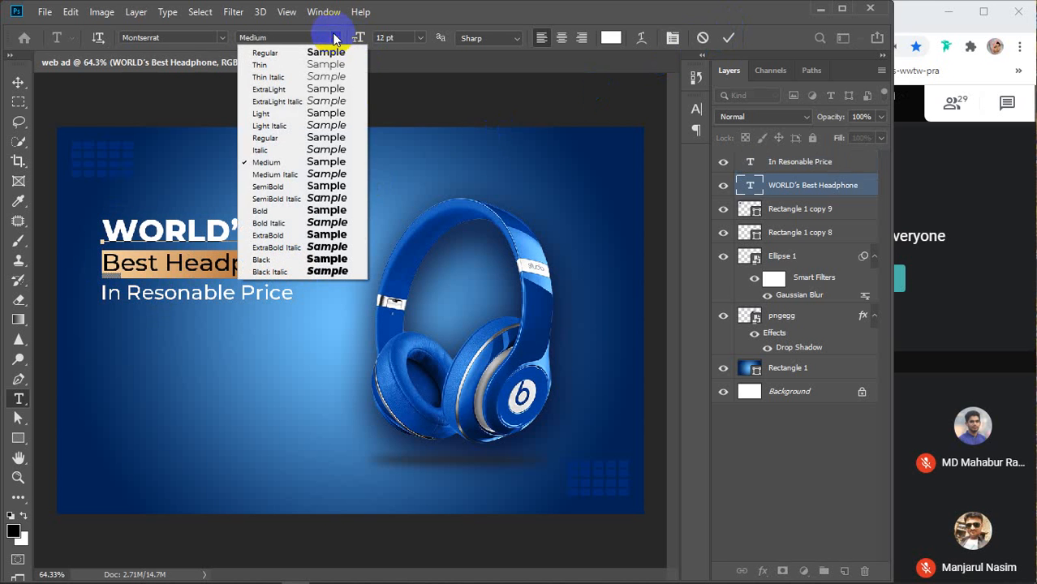
{"action": "left_click", "coordinate": [294, 187]}
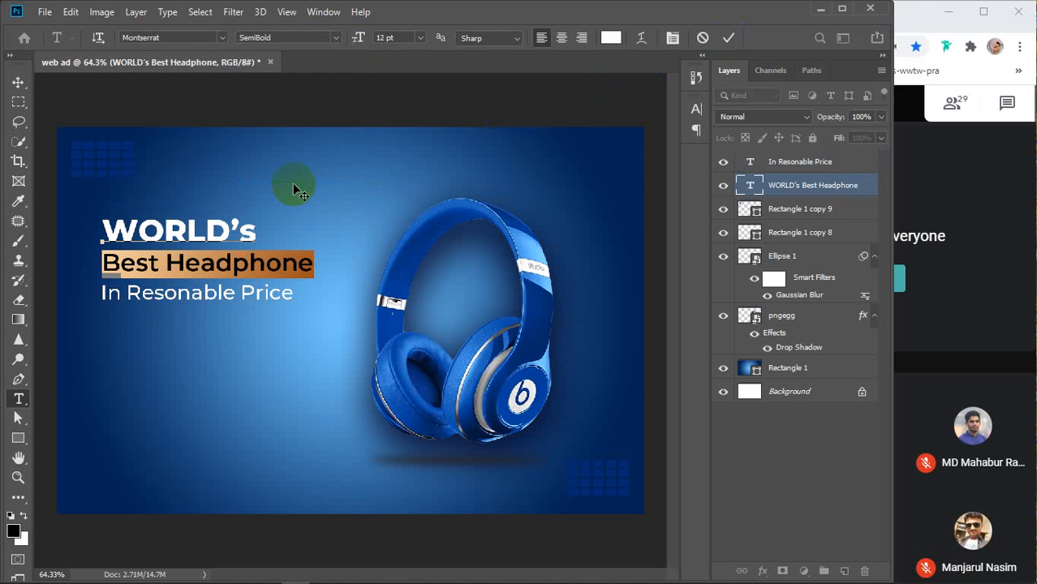
{"action": "left_click", "coordinate": [338, 39]}
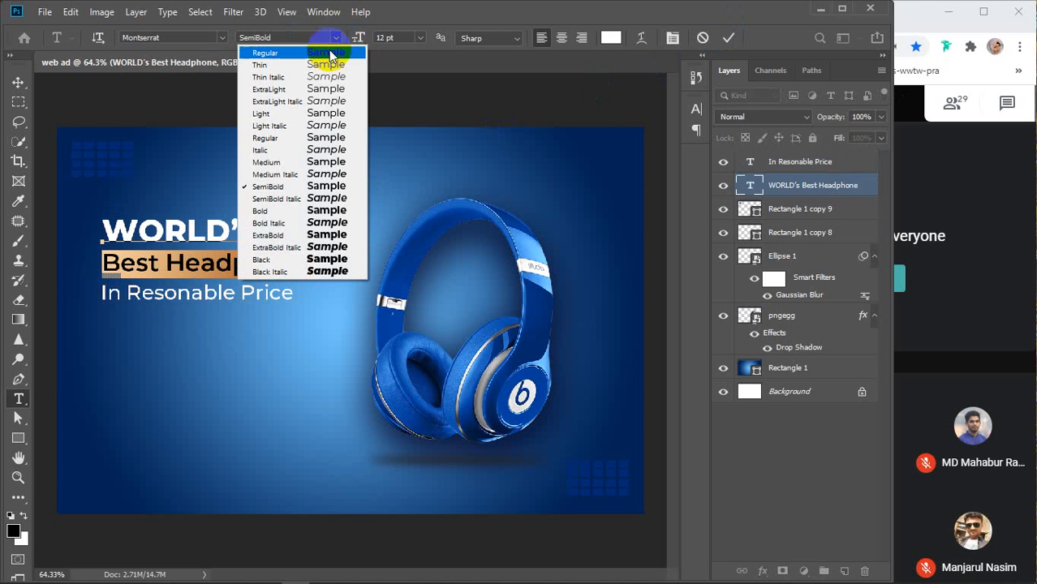
{"action": "left_click", "coordinate": [275, 213]}
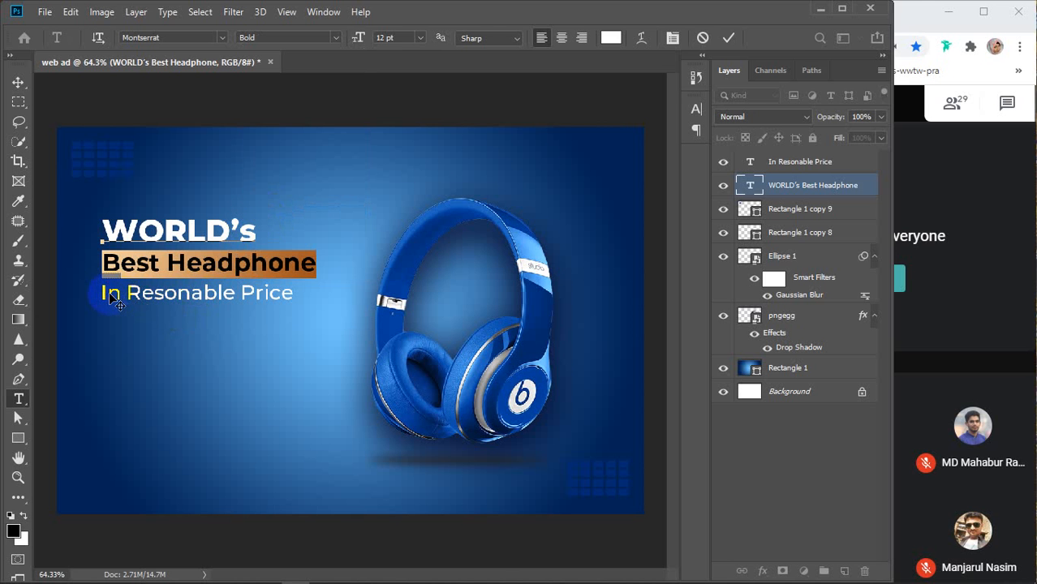
{"action": "left_click", "coordinate": [729, 37]}
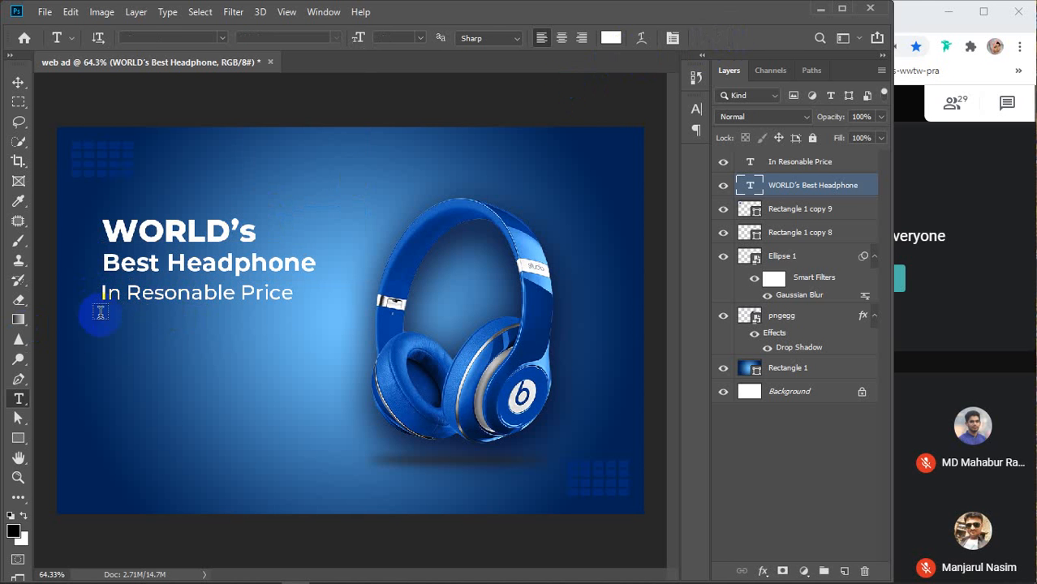
Change the whole "In Resonable Price" line to the SemiBold font style
{"action": "left_click_drag", "start_coordinate": [101, 293], "coordinate": [309, 284]}
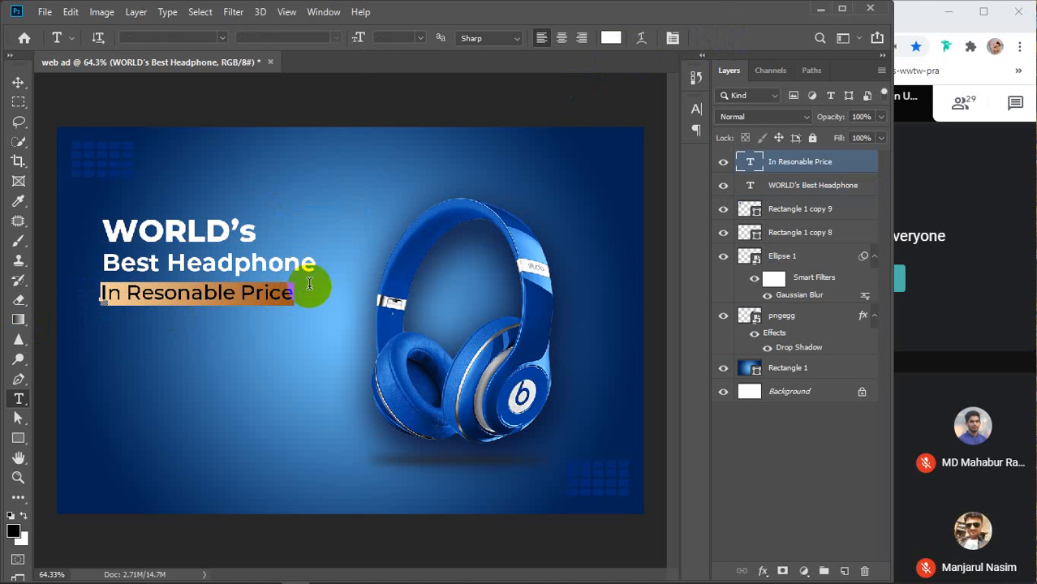
{"action": "left_click", "coordinate": [336, 38]}
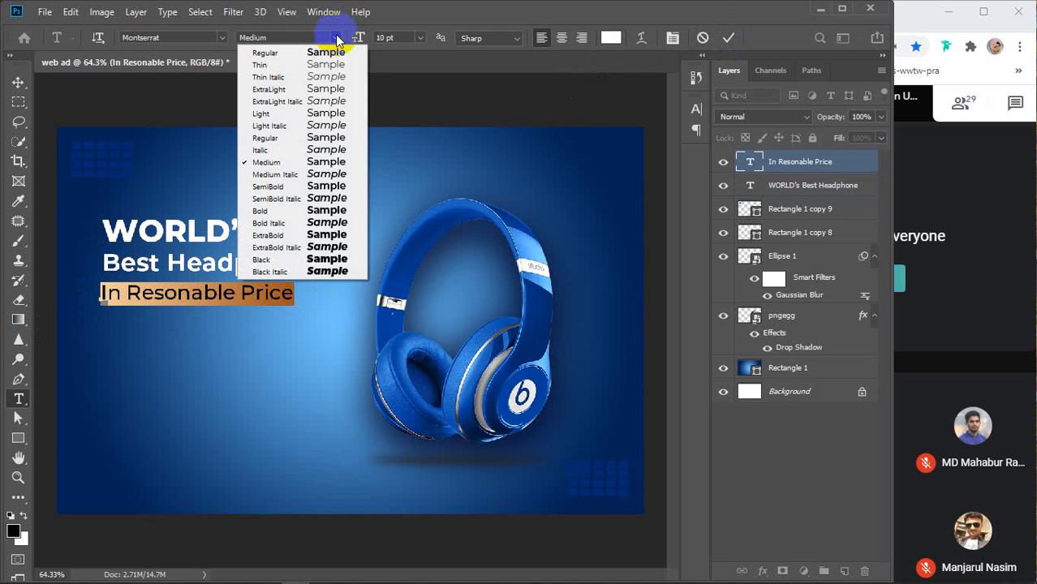
{"action": "left_click", "coordinate": [288, 187]}
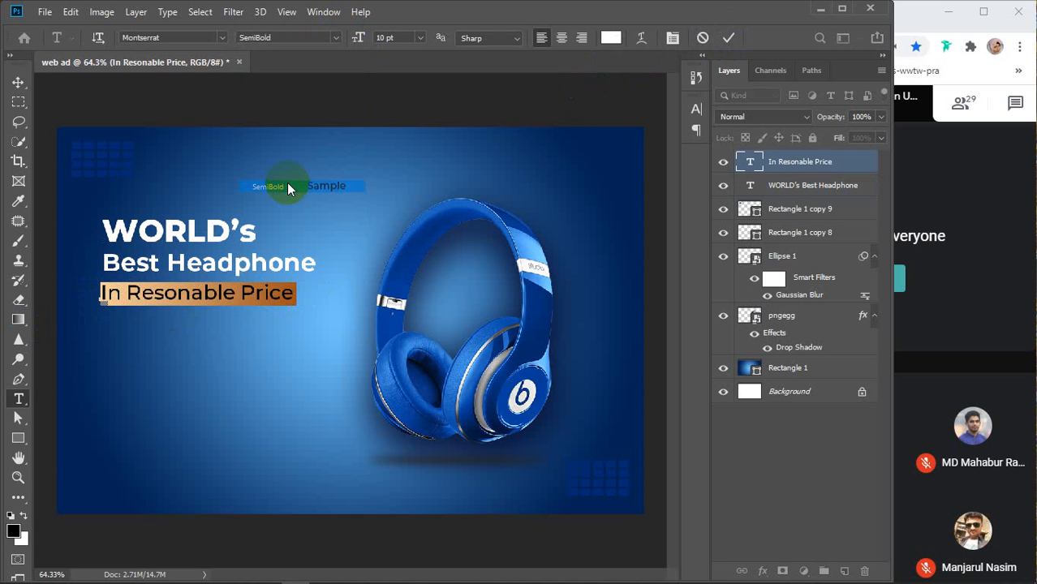
Select the heading and tagline text layers together and align their left edges
{"action": "left_click", "coordinate": [17, 82]}
{"action": "left_click", "coordinate": [193, 274]}
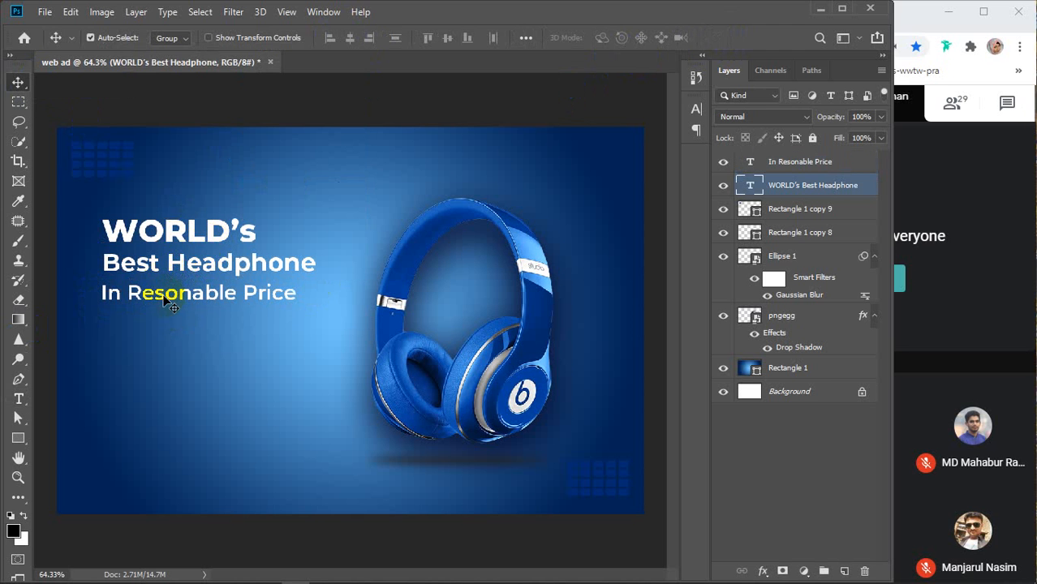
{"action": "left_click", "coordinate": [169, 296], "text": "shift"}
{"action": "left_click", "coordinate": [328, 39]}
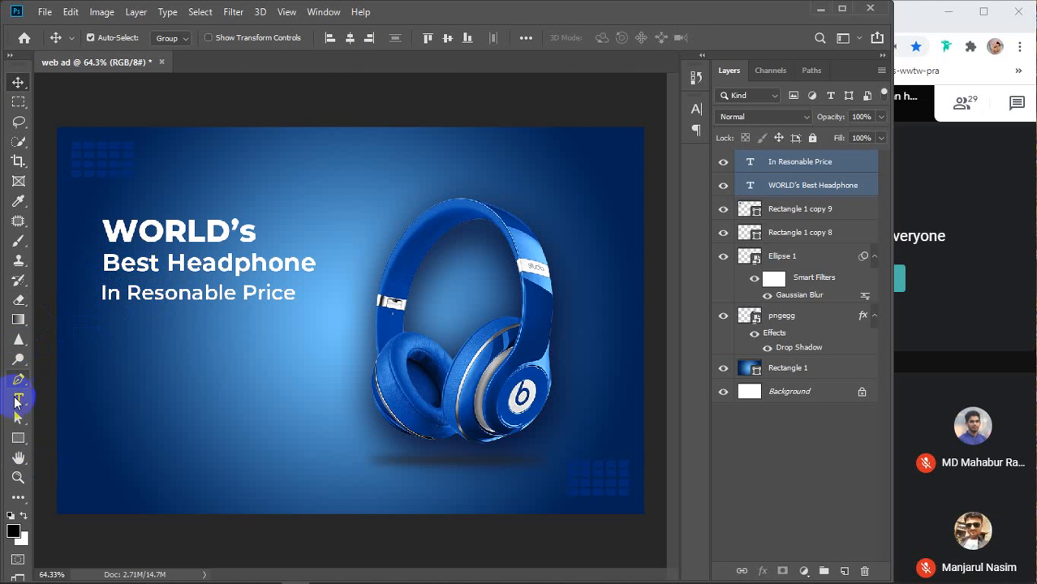
Draw a horizontal line with a 2 px weight, about 432 px long, below the "In Resonable Price" tagline
{"action": "left_click", "coordinate": [17, 438]}
{"action": "left_click", "coordinate": [86, 493]}
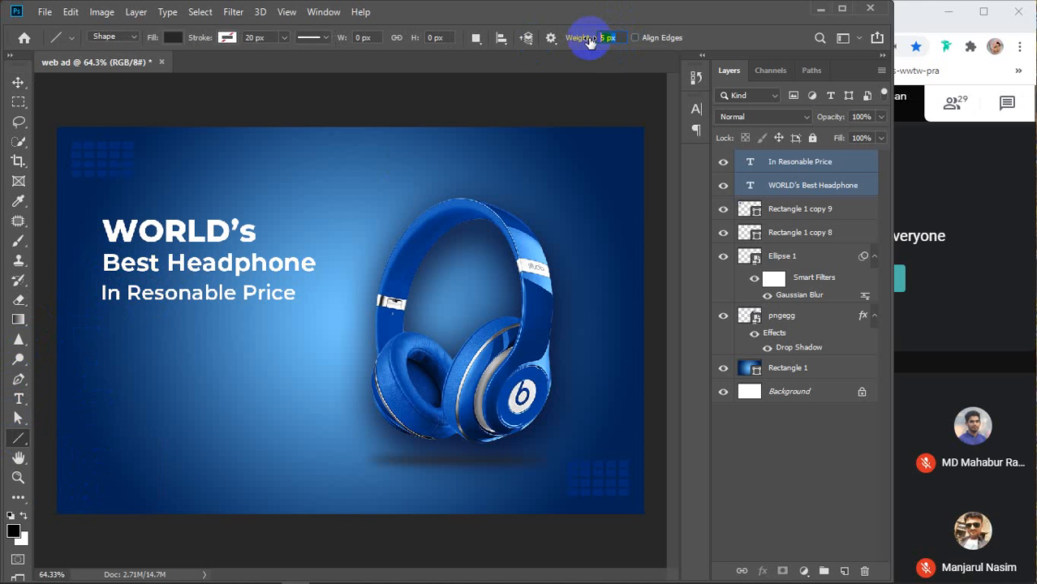
{"action": "type", "text": "2"}
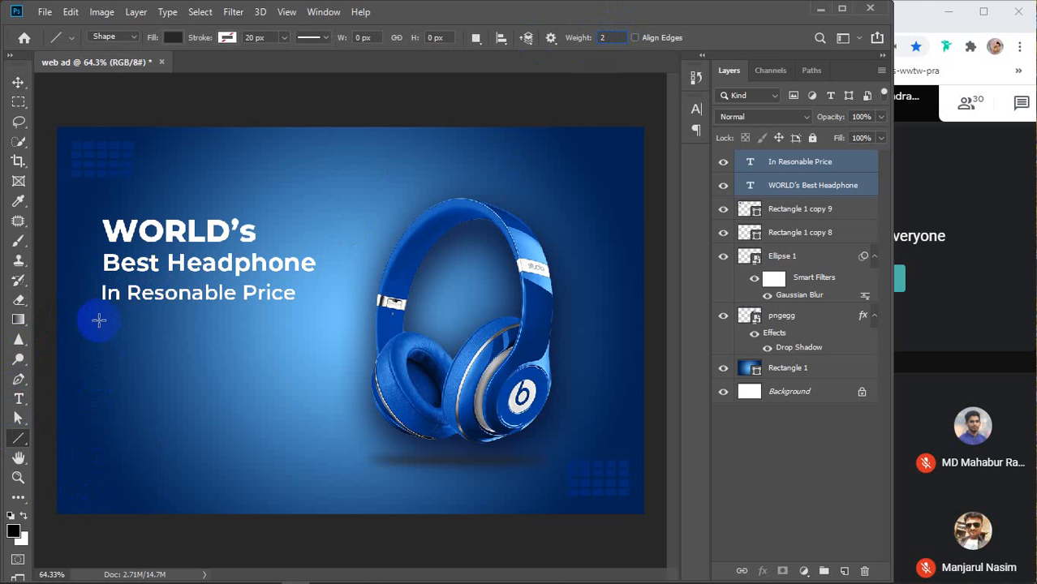
{"action": "left_click_drag", "start_coordinate": [102, 319], "coordinate": [314, 319]}
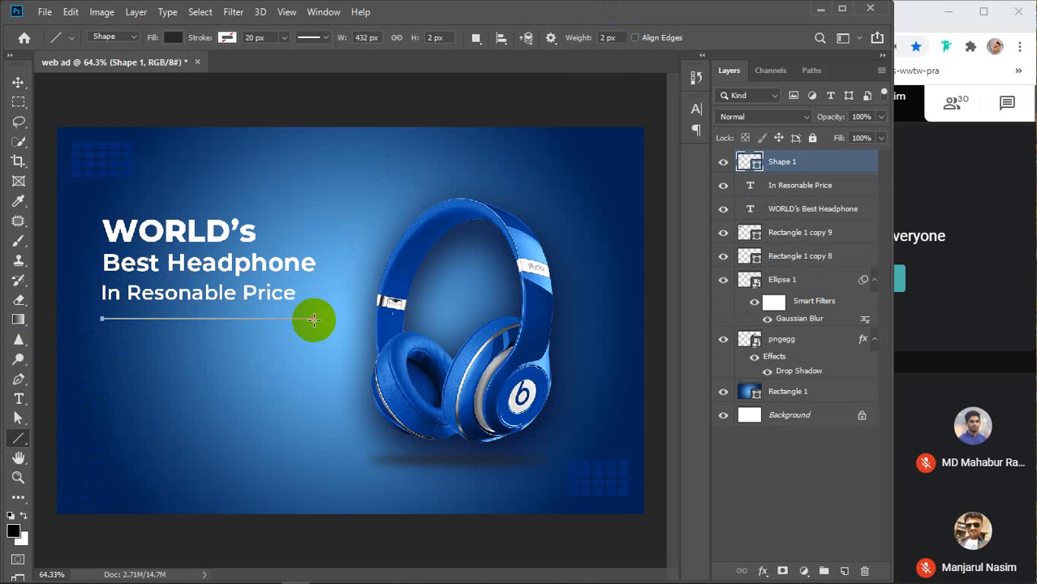
Nudge the horizontal line upward so it sits closer beneath the "In Resonable Price" tagline
{"action": "key", "text": "v"}
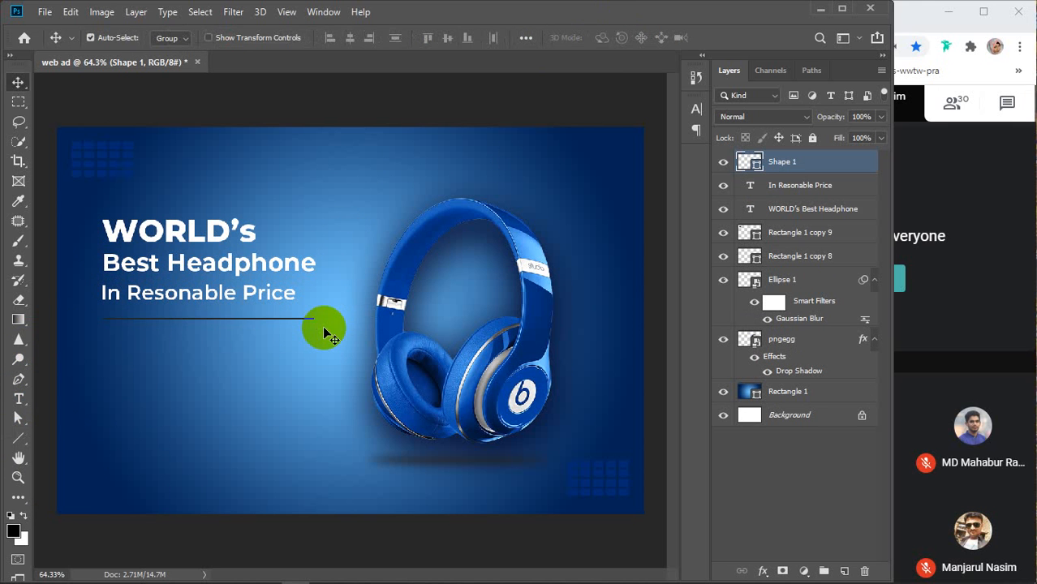
{"action": "left_click_drag", "start_coordinate": [220, 319], "coordinate": [222, 318]}
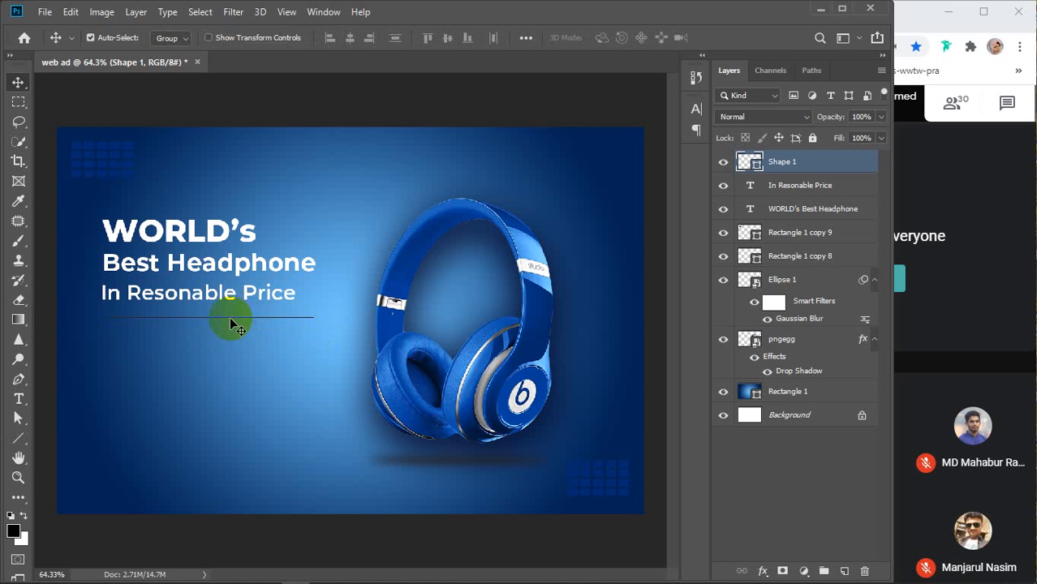
{"action": "key", "text": "Up"}
{"action": "key", "text": "Up"}
{"action": "key", "text": "Up"}
{"action": "key", "text": "Up"}
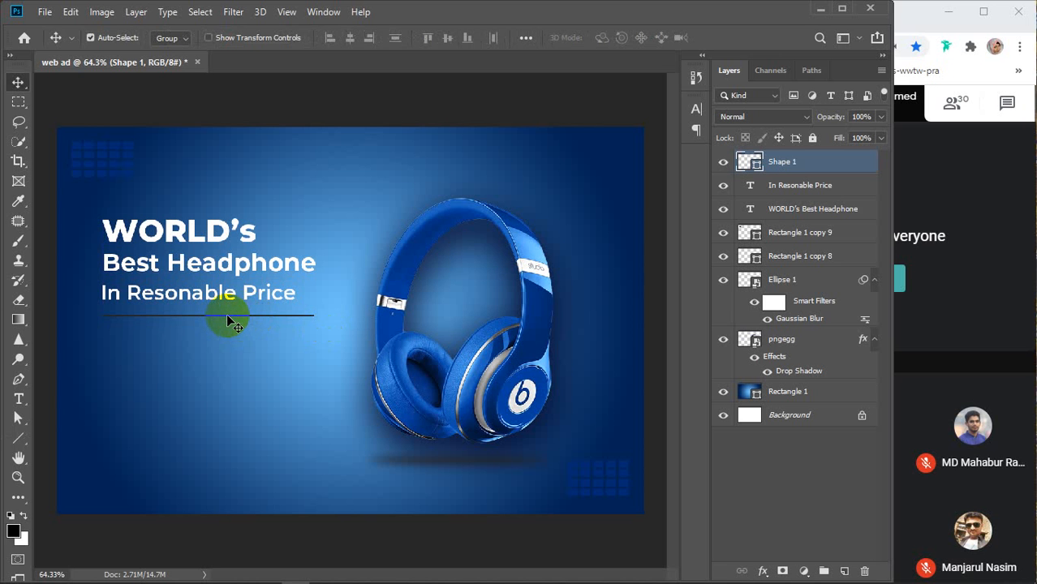
{"action": "key", "text": "Up"}
{"action": "key", "text": "Up"}
{"action": "key", "text": "Up"}
{"action": "key", "text": "Up"}
{"action": "key", "text": "Up"}
{"action": "key", "text": "Up"}
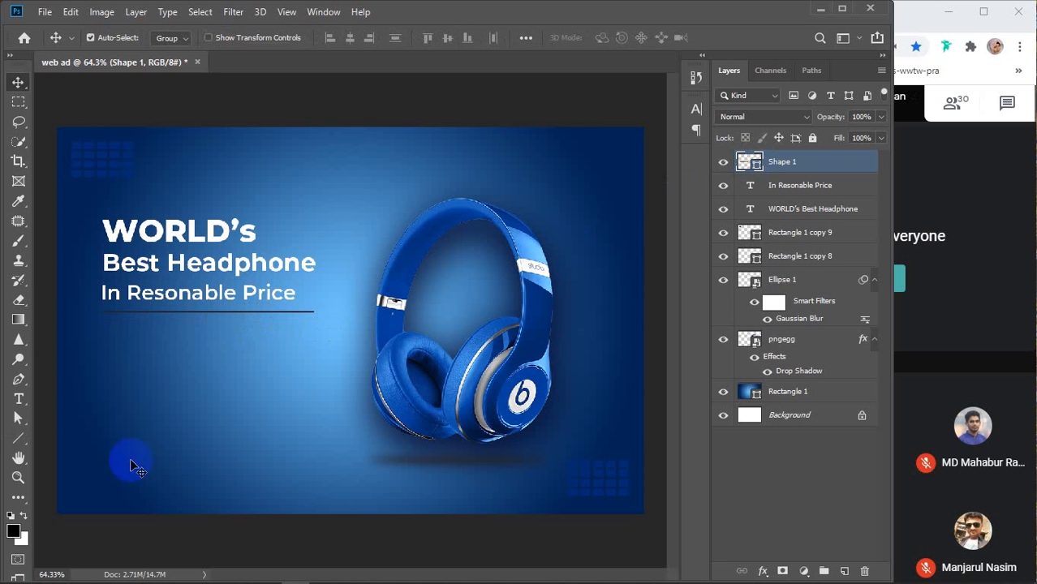
Change the fill of the thin line below the tagline to dark blue #02285d
{"action": "left_click", "coordinate": [18, 439]}
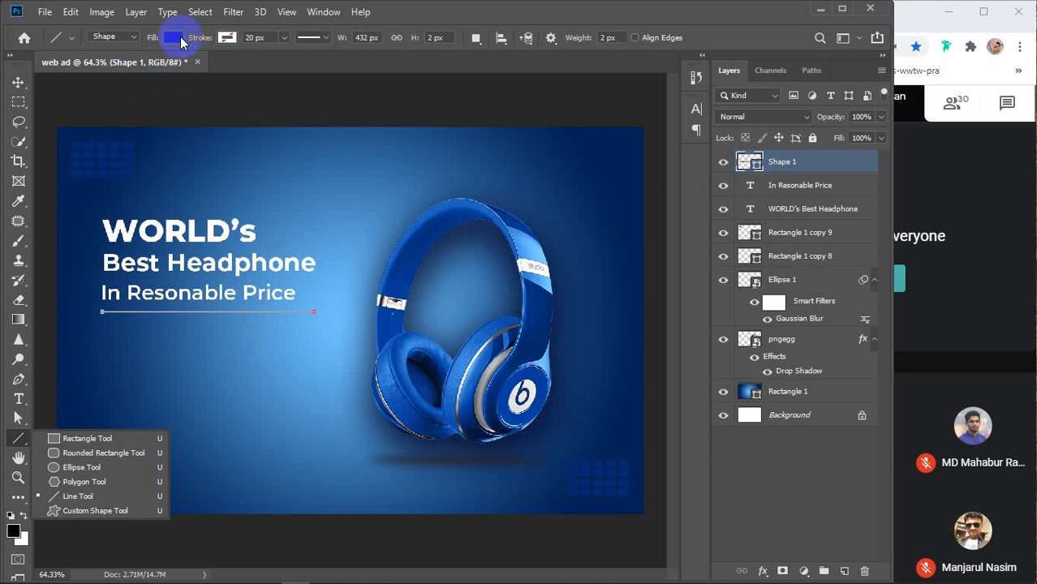
{"action": "left_click", "coordinate": [227, 37]}
{"action": "left_click", "coordinate": [244, 67]}
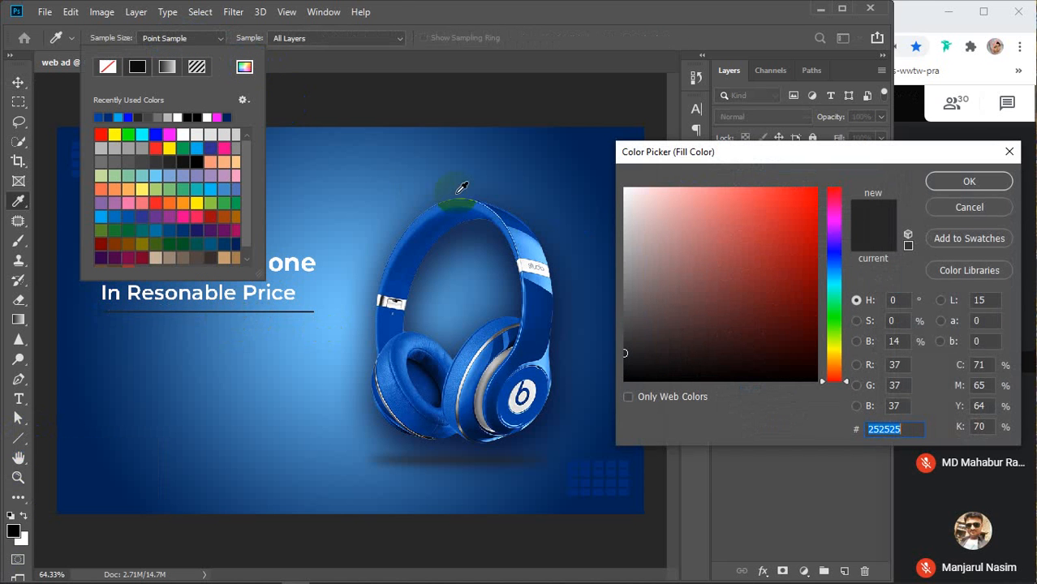
{"action": "left_click", "coordinate": [514, 215]}
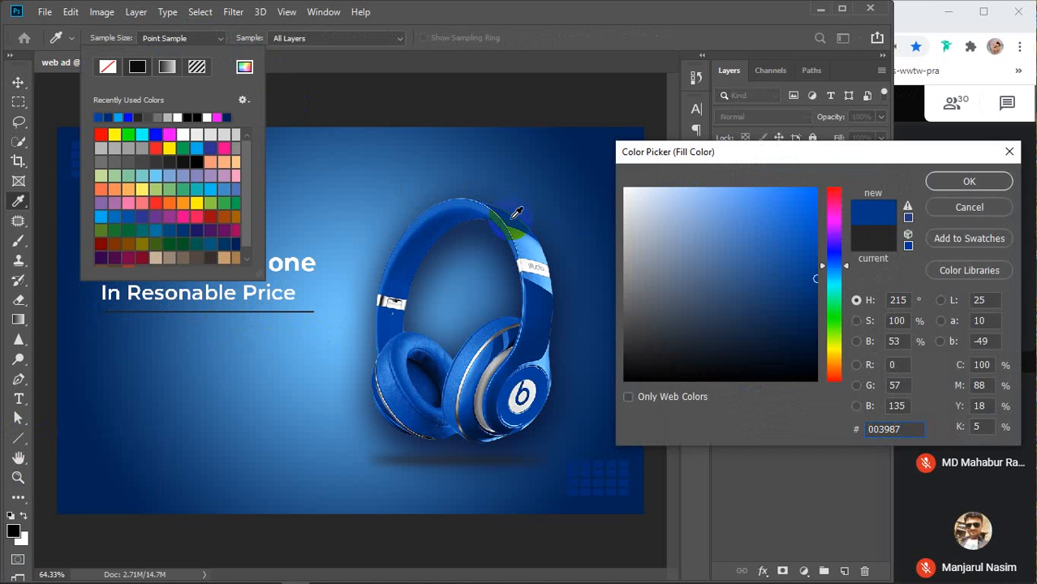
{"action": "left_click", "coordinate": [813, 310]}
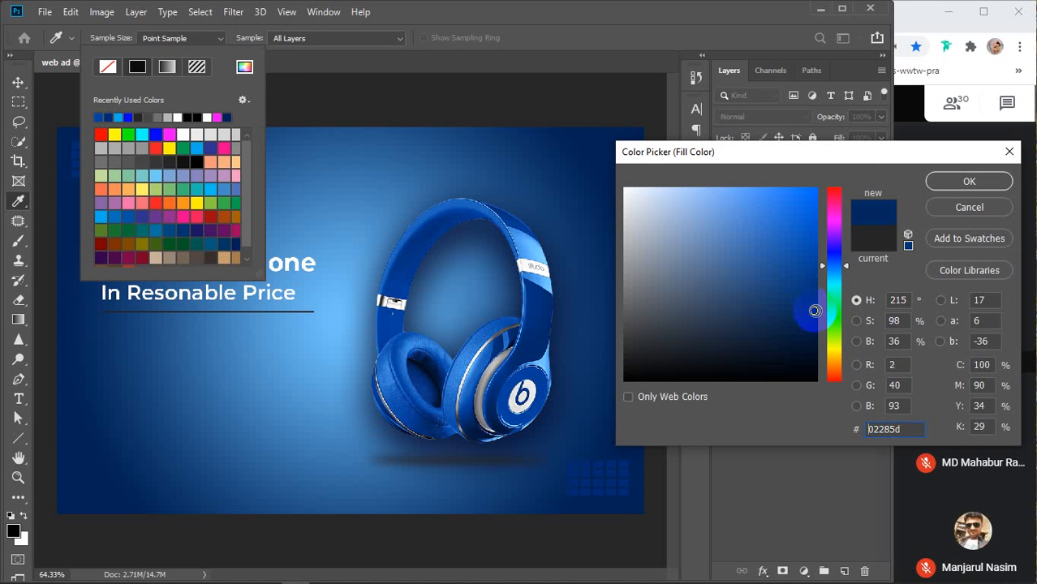
{"action": "left_click", "coordinate": [950, 182]}
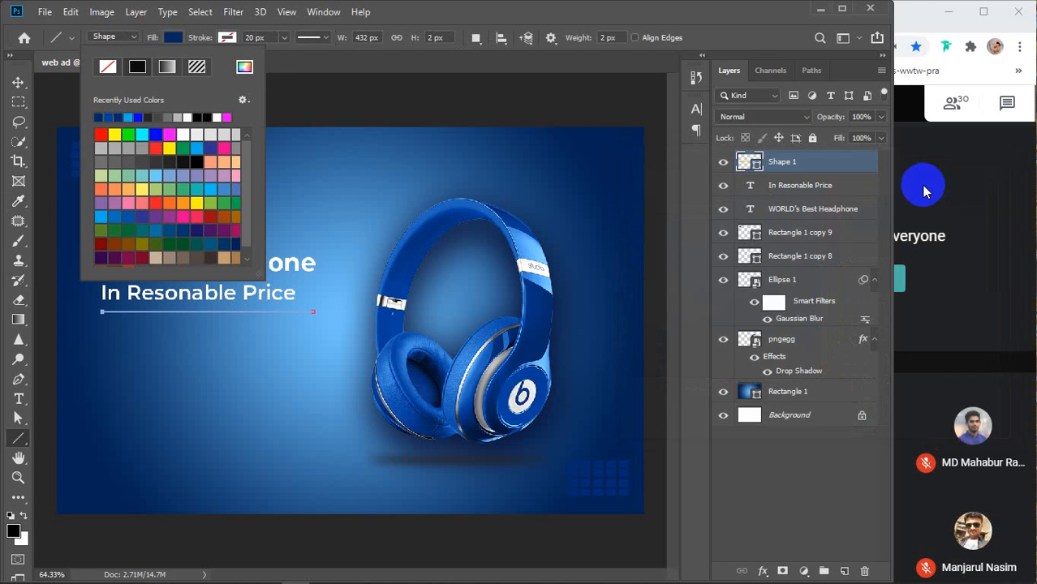
{"action": "left_click", "coordinate": [209, 117]}
{"action": "left_click", "coordinate": [182, 38]}
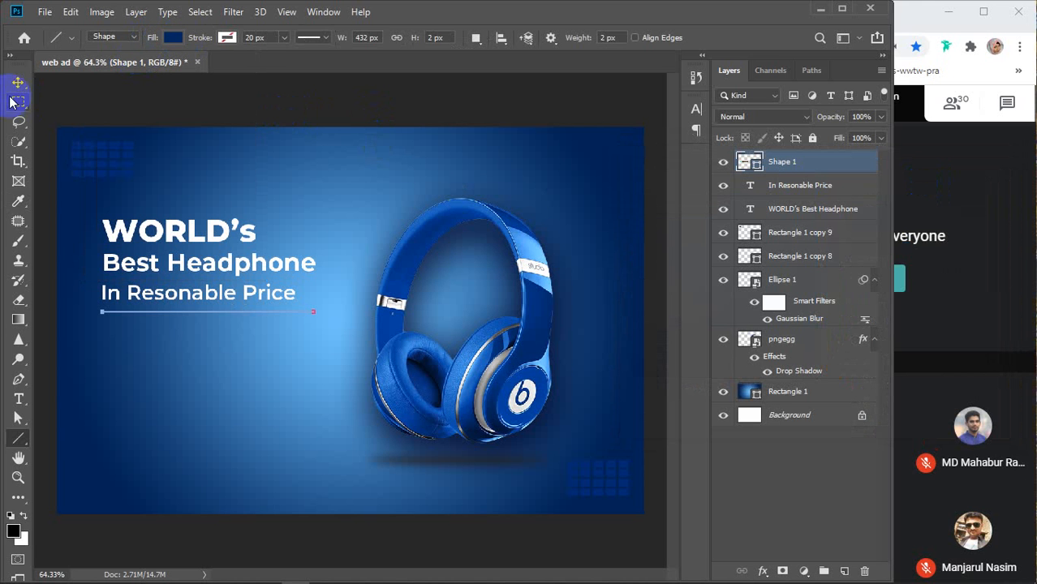
{"action": "left_click", "coordinate": [18, 82]}
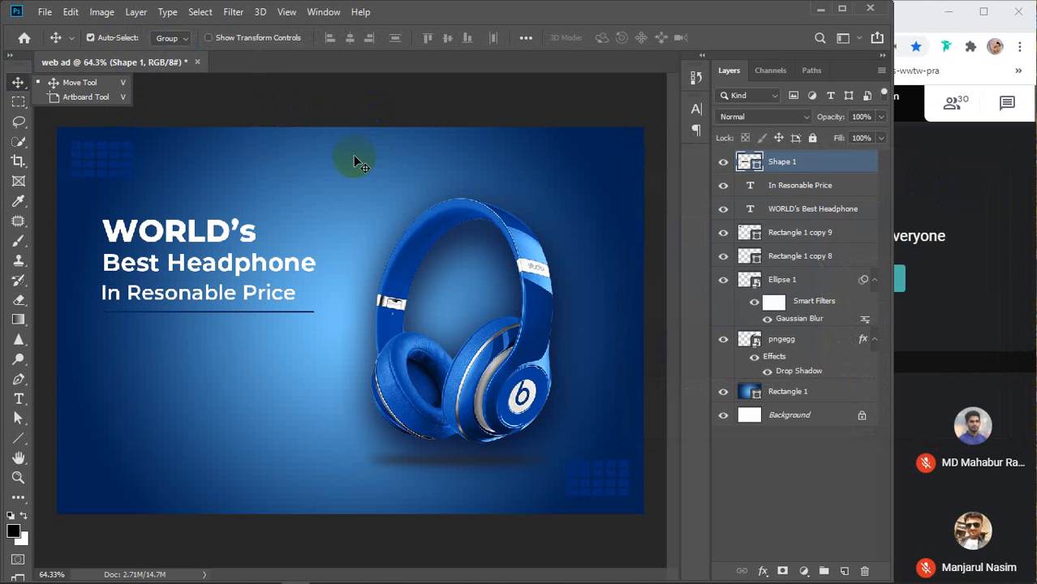
Add the text "SHOP NOW" in the empty area below the line
{"action": "left_click", "coordinate": [18, 399]}
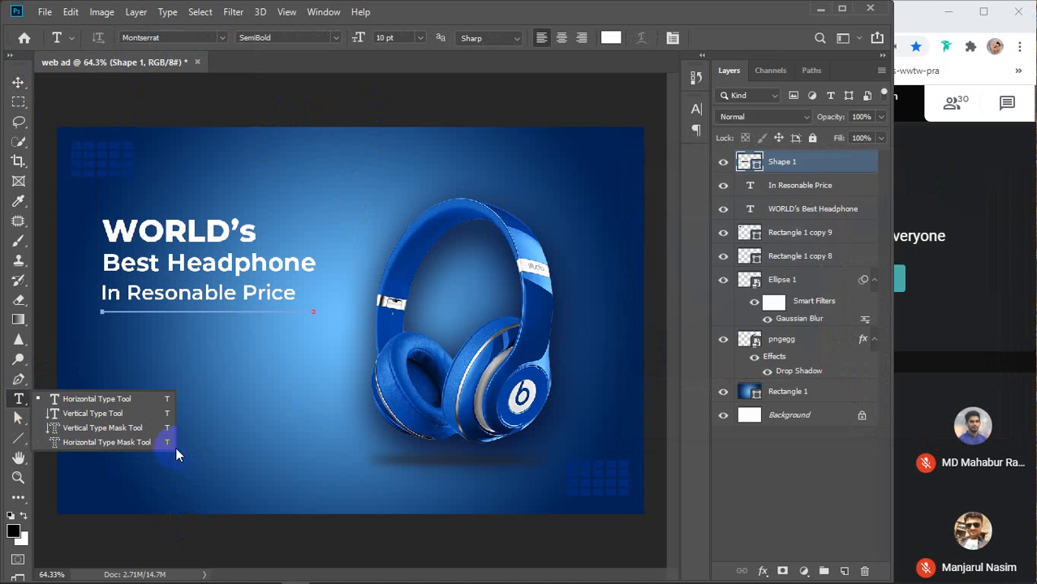
{"action": "left_click", "coordinate": [220, 429]}
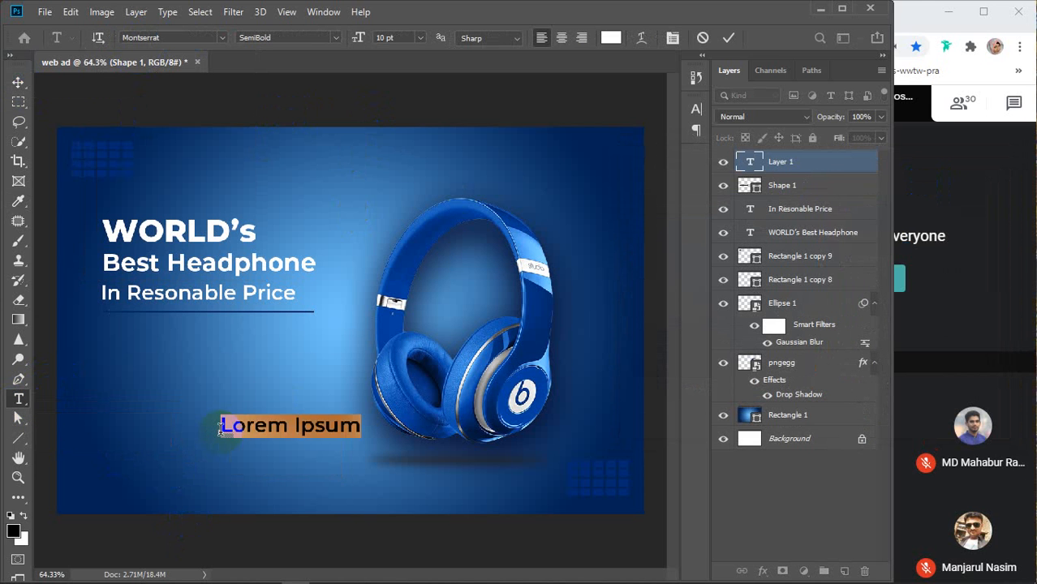
{"action": "type", "text": "SHOP"}
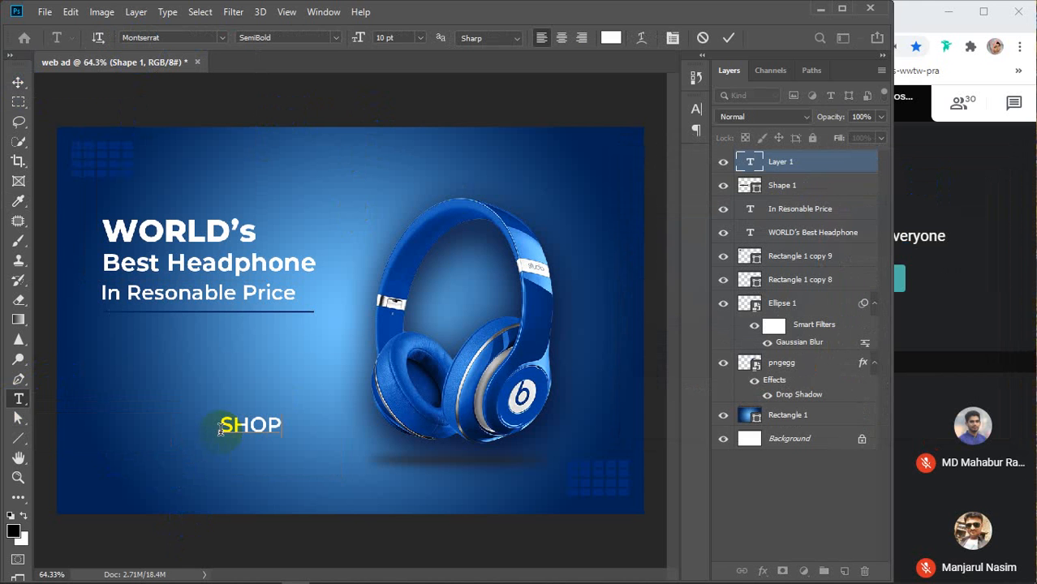
{"action": "type", "text": " NOW"}
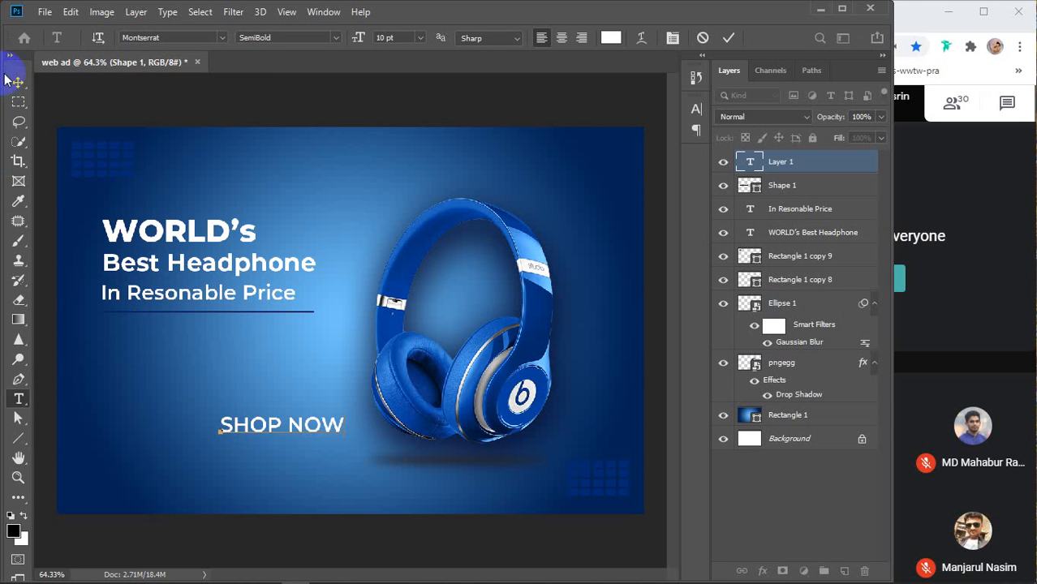
Set the "SHOP NOW" text size to 5 pt and move it closer beneath the thin line
{"action": "left_click_drag", "start_coordinate": [344, 425], "coordinate": [188, 428]}
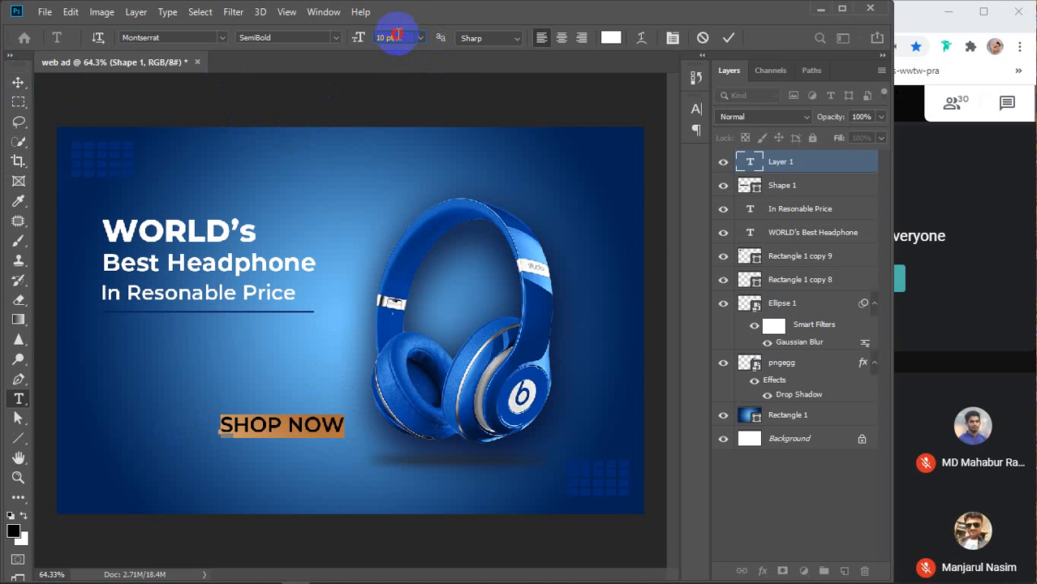
{"action": "type", "text": "5"}
{"action": "key", "text": "Return"}
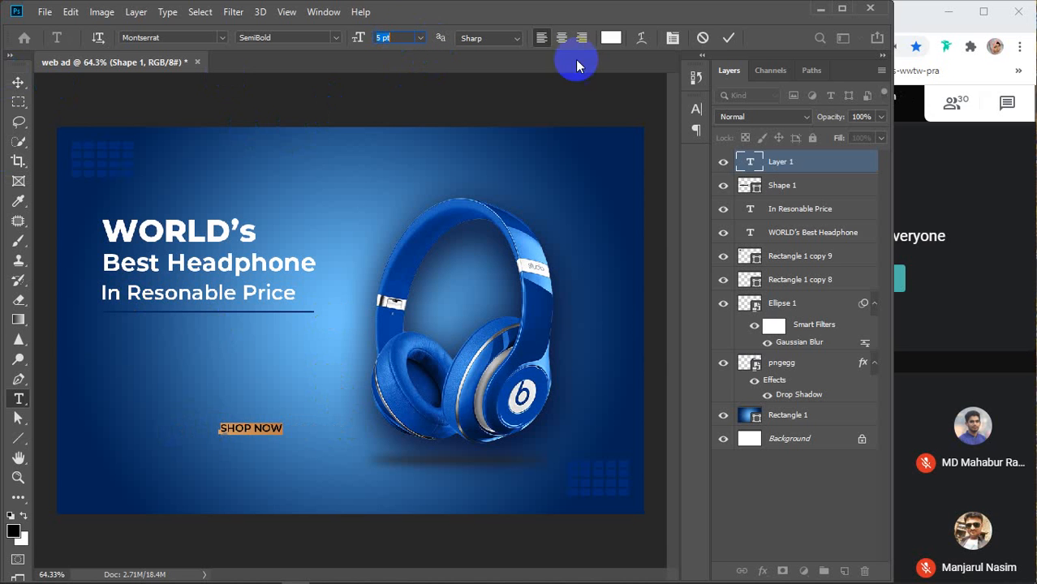
{"action": "left_click", "coordinate": [729, 38]}
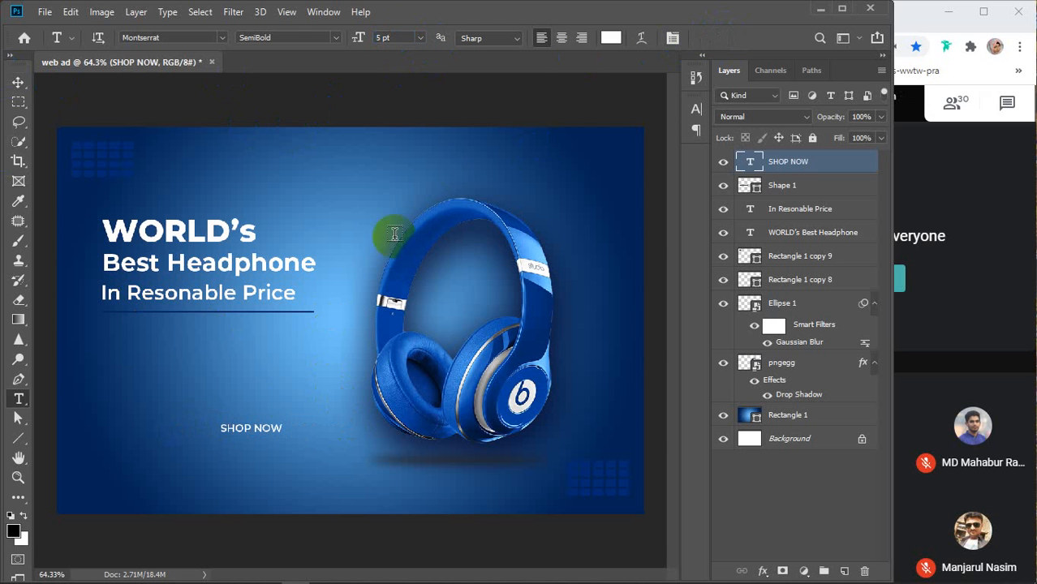
{"action": "key", "text": "v"}
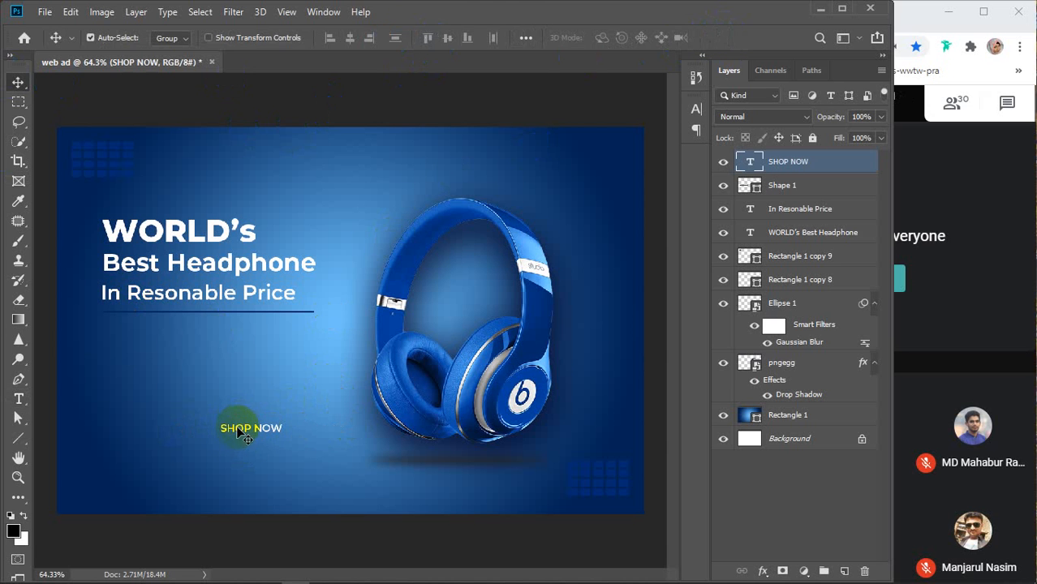
{"action": "left_click_drag", "start_coordinate": [232, 435], "coordinate": [148, 374]}
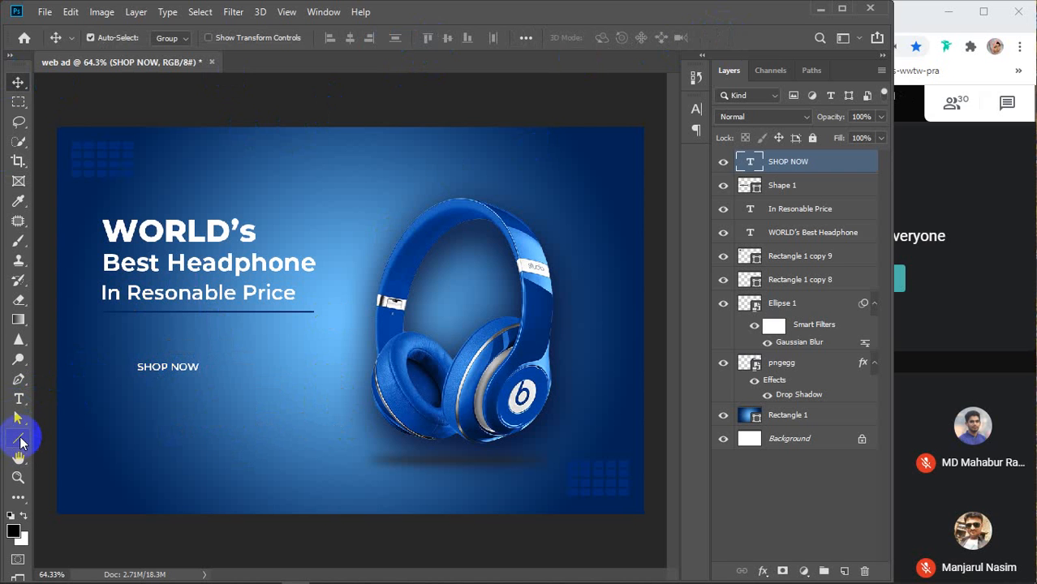
Draw a rounded rectangle with a 50 px radius, about 201 by 54 px, below the "SHOP NOW" text
{"action": "left_click", "coordinate": [21, 442]}
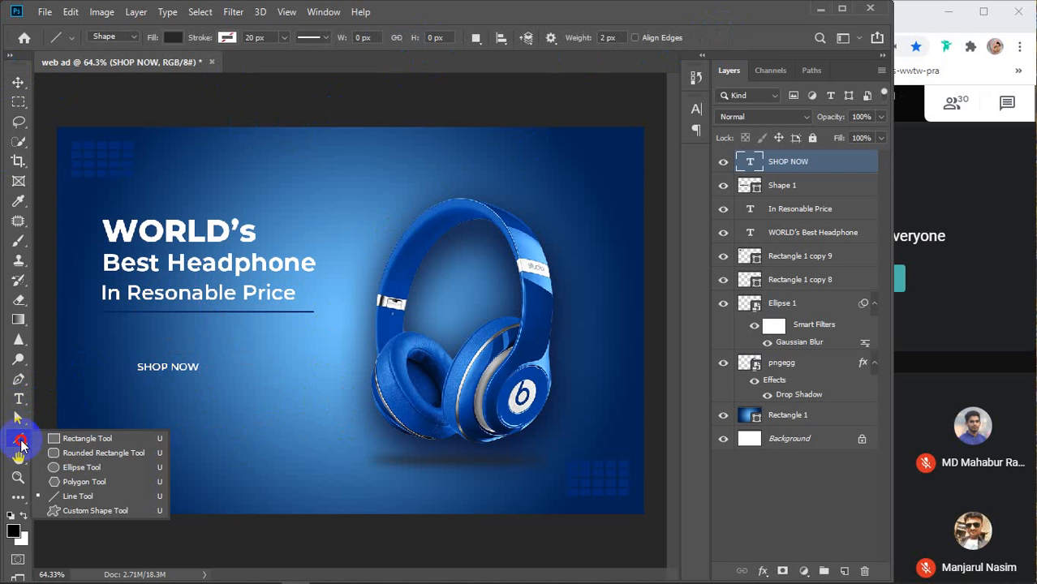
{"action": "left_click", "coordinate": [97, 453]}
{"action": "left_click", "coordinate": [617, 38]}
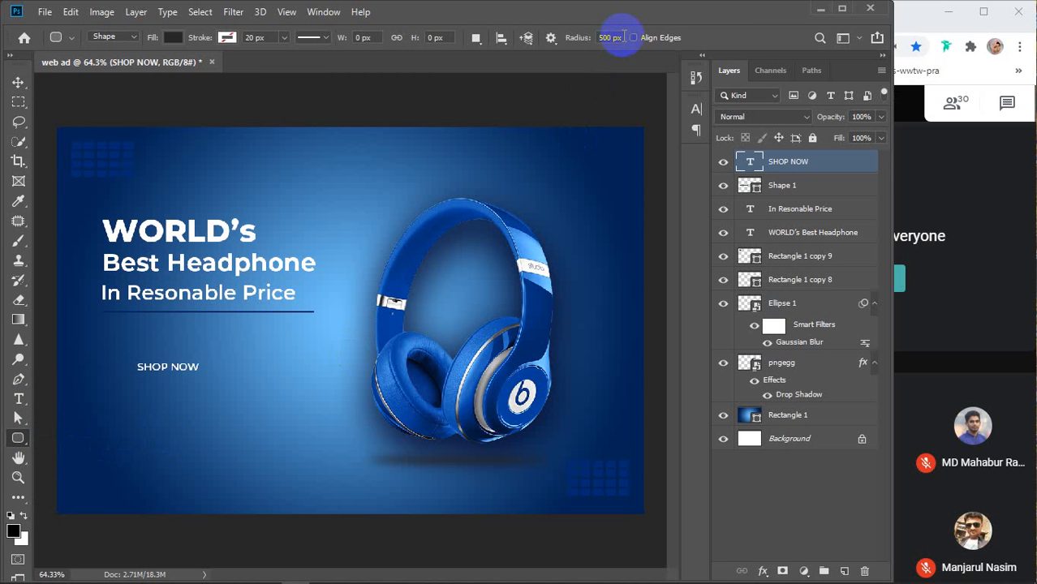
{"action": "double_click", "coordinate": [607, 38]}
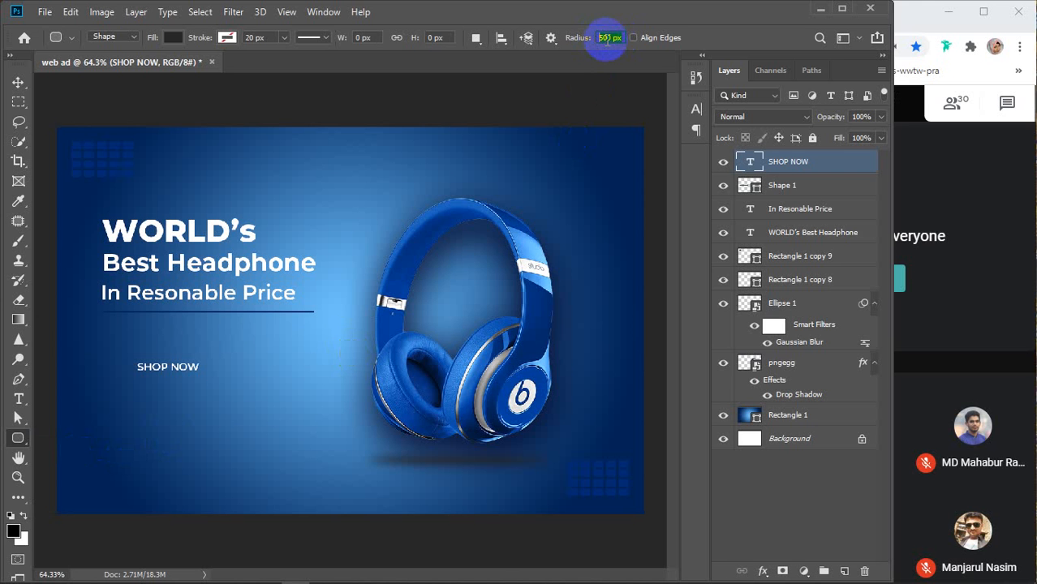
{"action": "type", "text": "50"}
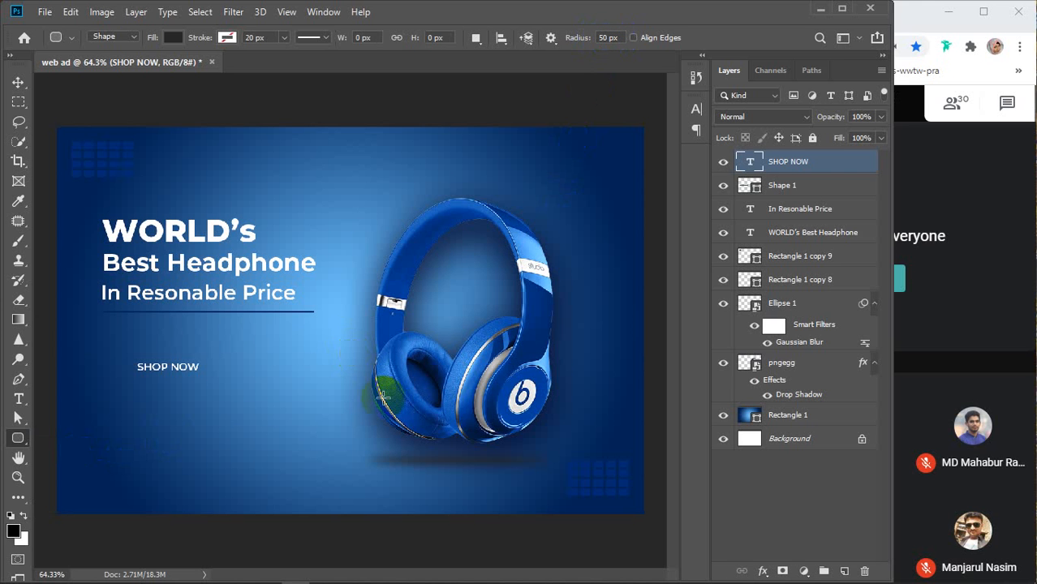
{"action": "left_click_drag", "start_coordinate": [123, 421], "coordinate": [195, 438]}
{"action": "left_click_drag", "start_coordinate": [203, 444], "coordinate": [222, 445]}
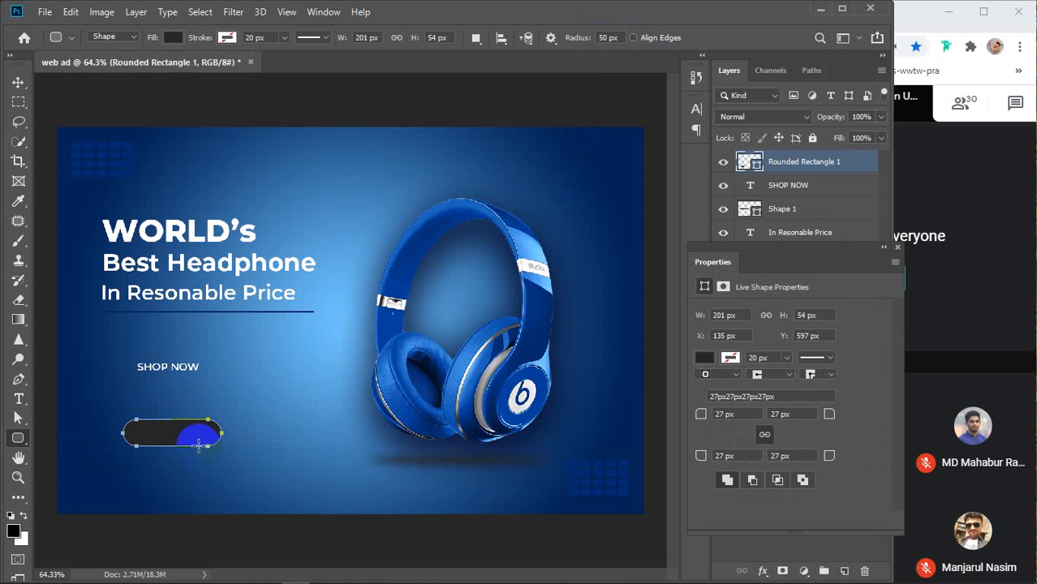
{"action": "left_click", "coordinate": [172, 37]}
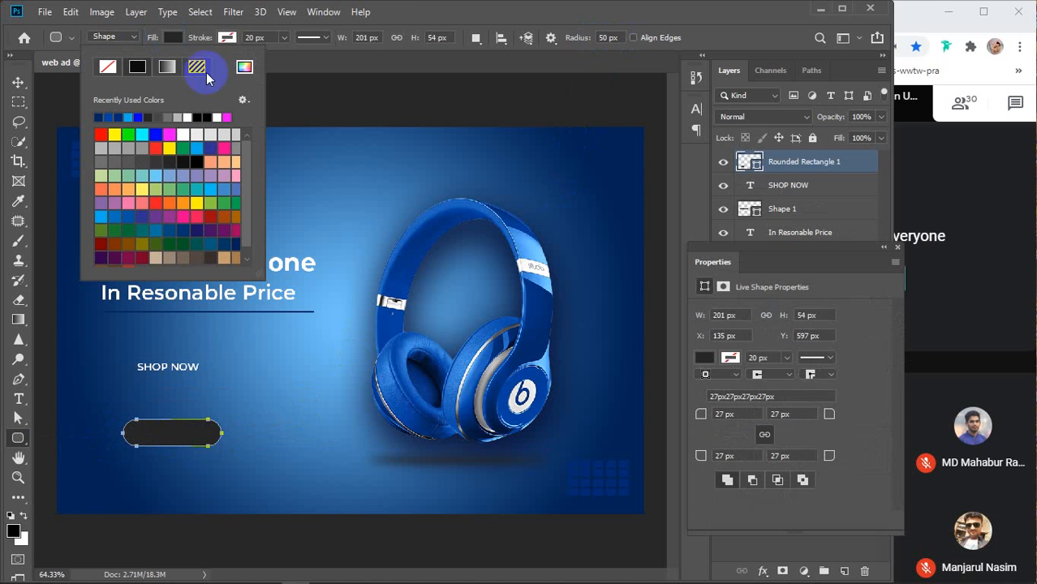
{"action": "left_click", "coordinate": [243, 68]}
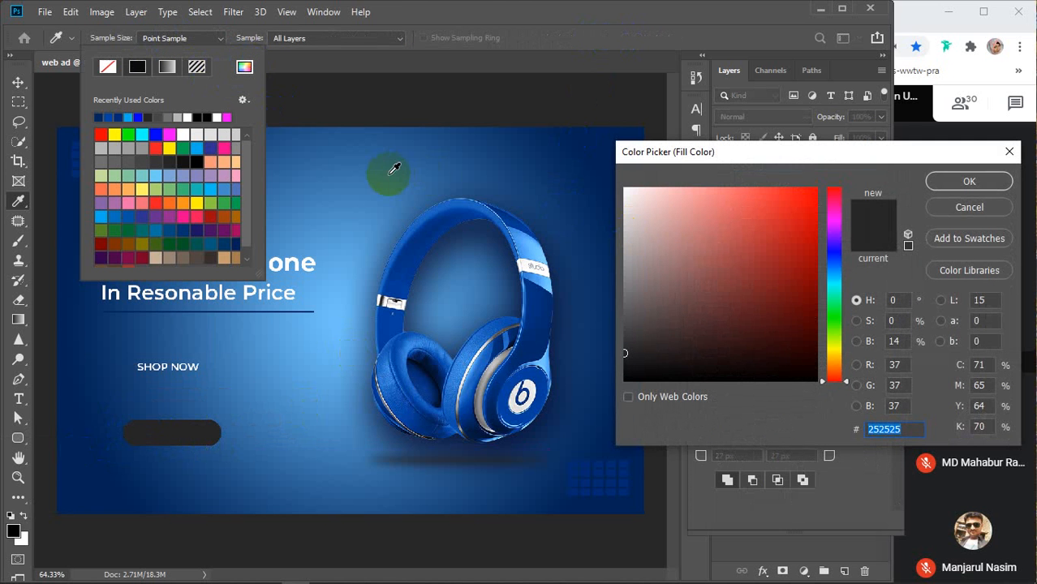
{"action": "left_click", "coordinate": [390, 172]}
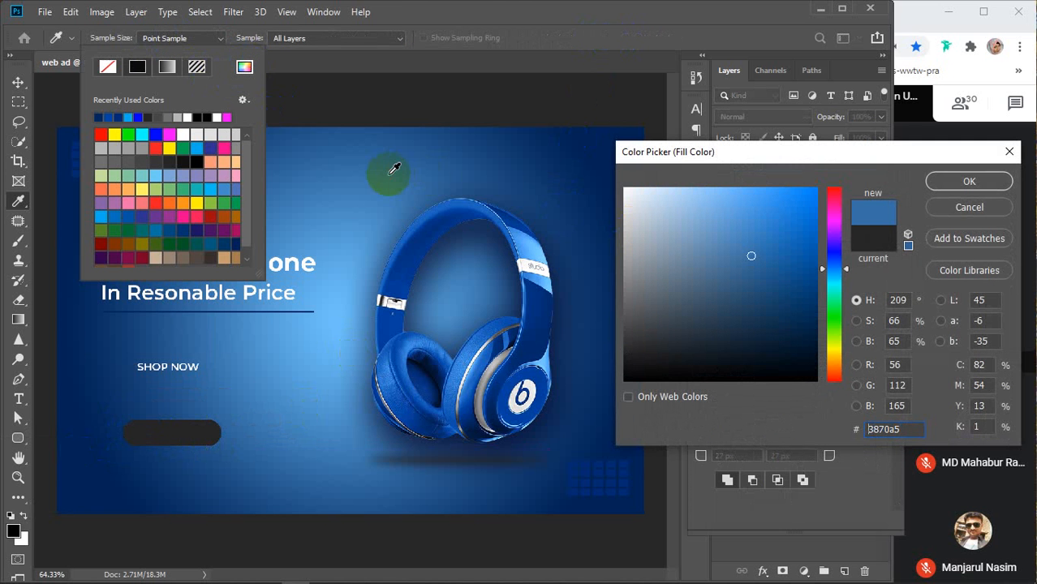
{"action": "left_click", "coordinate": [962, 209]}
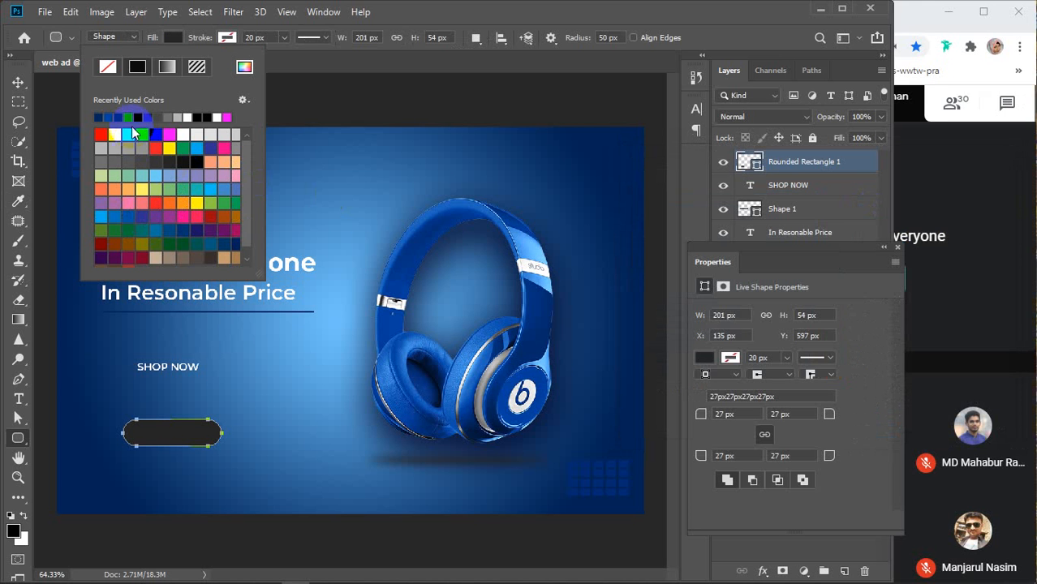
Try recently used solid blue colours as the rounded rectangle's fill
{"action": "left_click", "coordinate": [103, 117]}
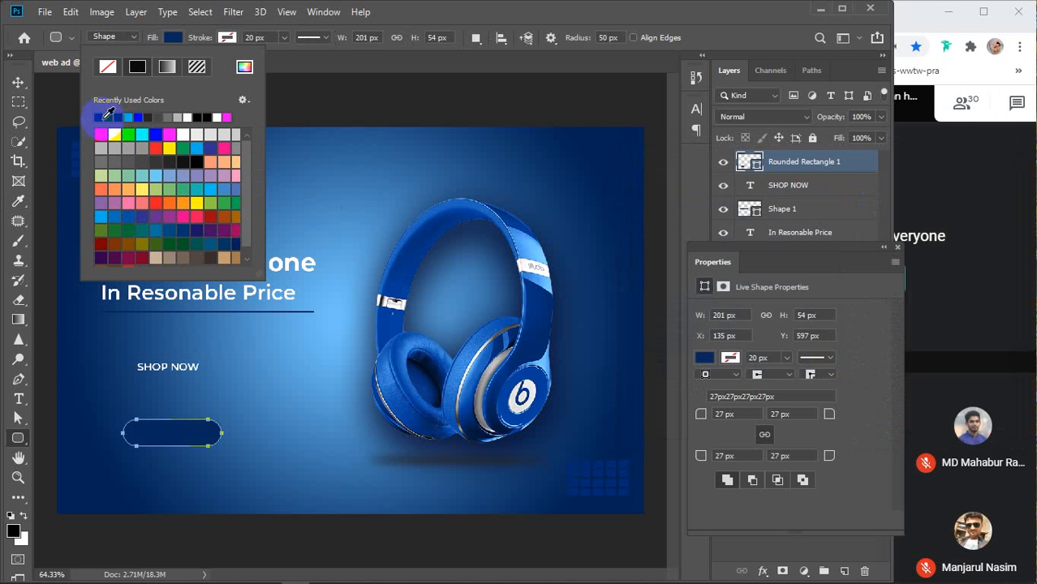
{"action": "left_click", "coordinate": [144, 110]}
{"action": "left_click", "coordinate": [135, 114]}
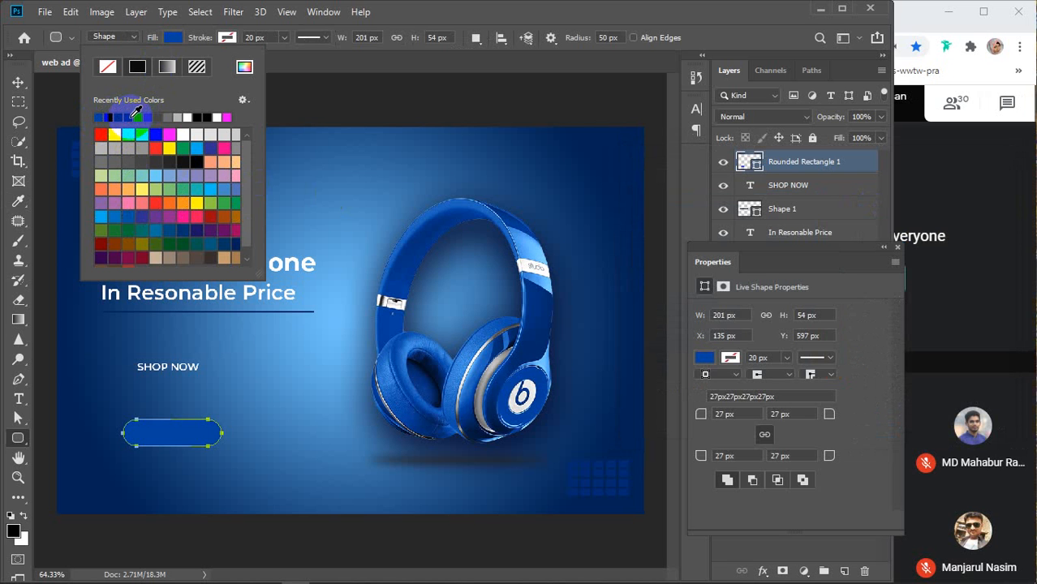
Switch the rounded rectangle to a gradient fill and set its starting stop to a light blue sampled from the headphone
{"action": "left_click", "coordinate": [166, 66]}
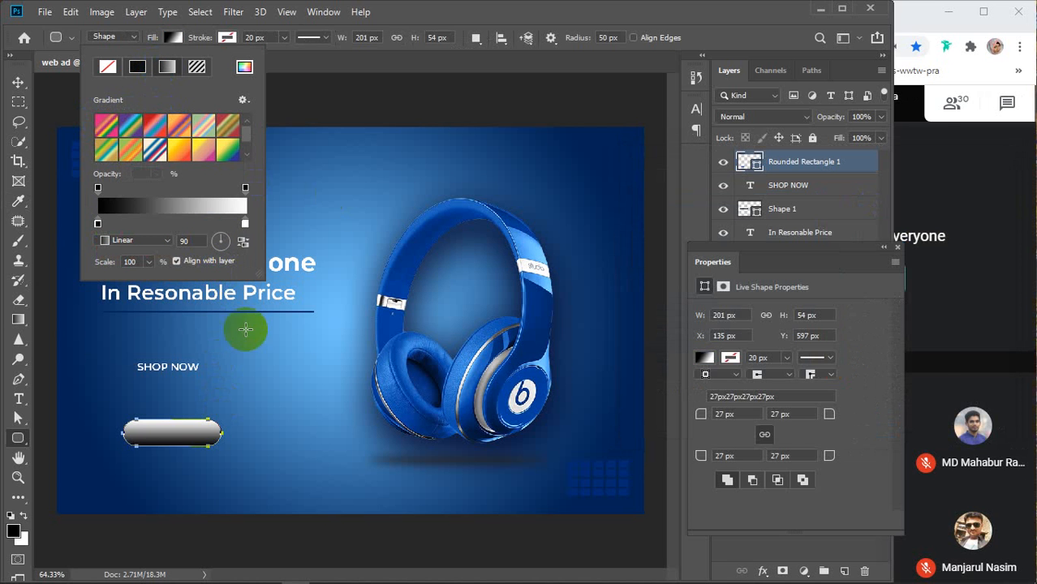
{"action": "left_click", "coordinate": [171, 206]}
{"action": "left_click", "coordinate": [614, 351]}
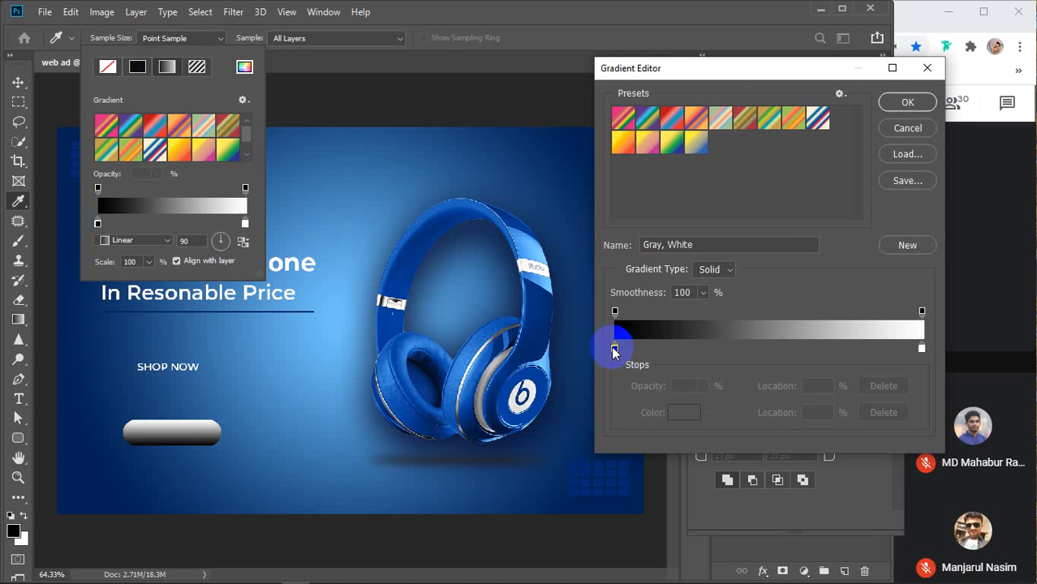
{"action": "left_click", "coordinate": [614, 351]}
{"action": "left_click", "coordinate": [530, 246]}
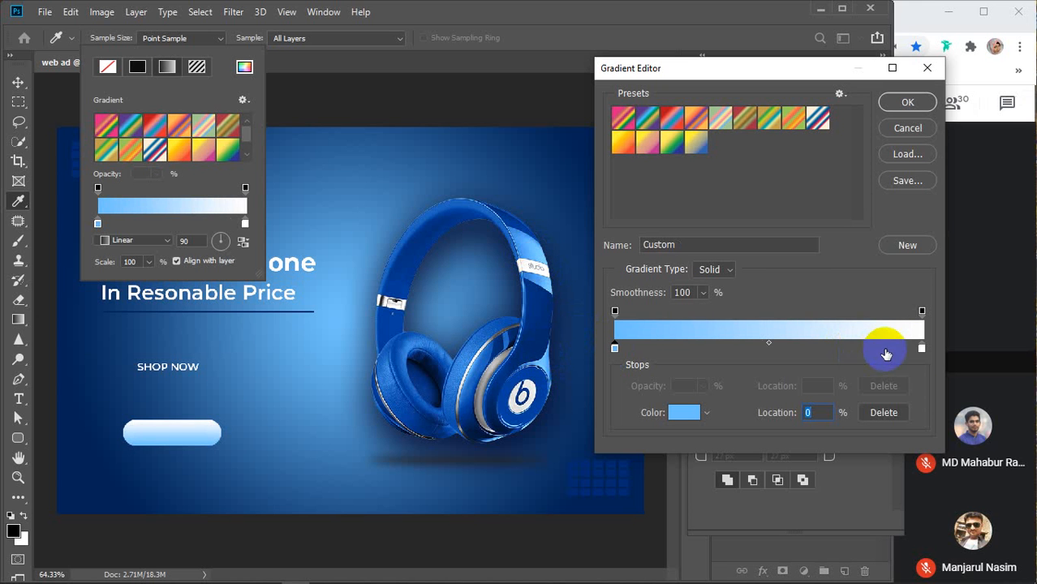
Set the gradient's end stop to a dark blue sampled from the headphone band and change the gradient style to Radial
{"action": "left_click", "coordinate": [921, 349]}
{"action": "left_click", "coordinate": [683, 412]}
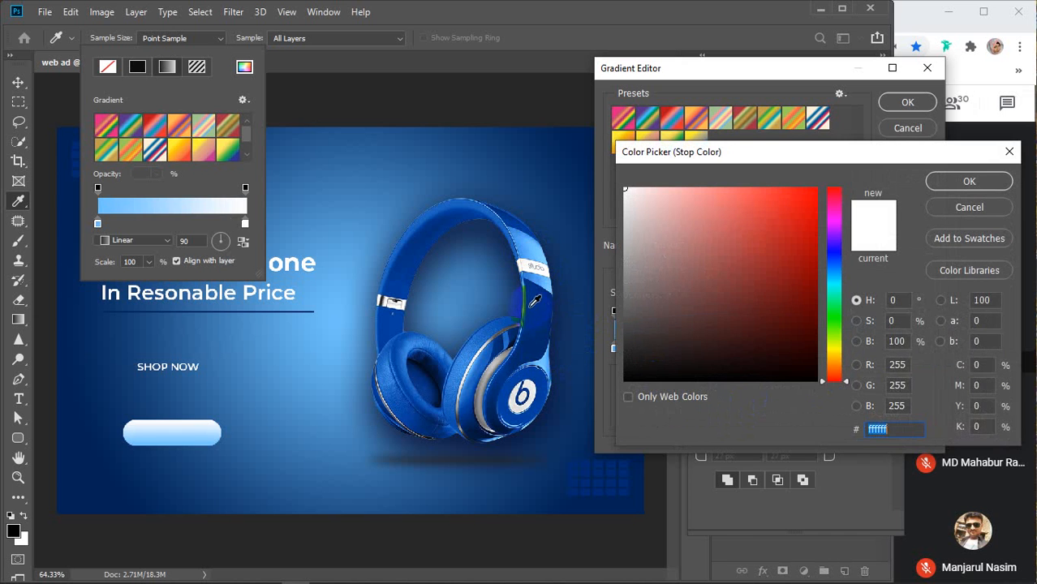
{"action": "left_click", "coordinate": [535, 302]}
{"action": "left_click", "coordinate": [541, 306]}
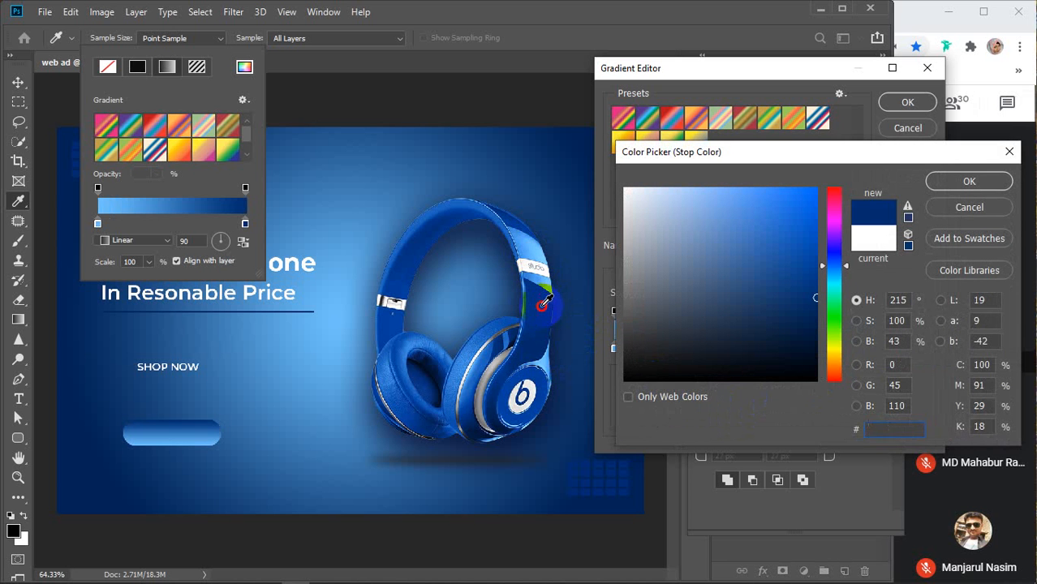
{"action": "left_click", "coordinate": [970, 181]}
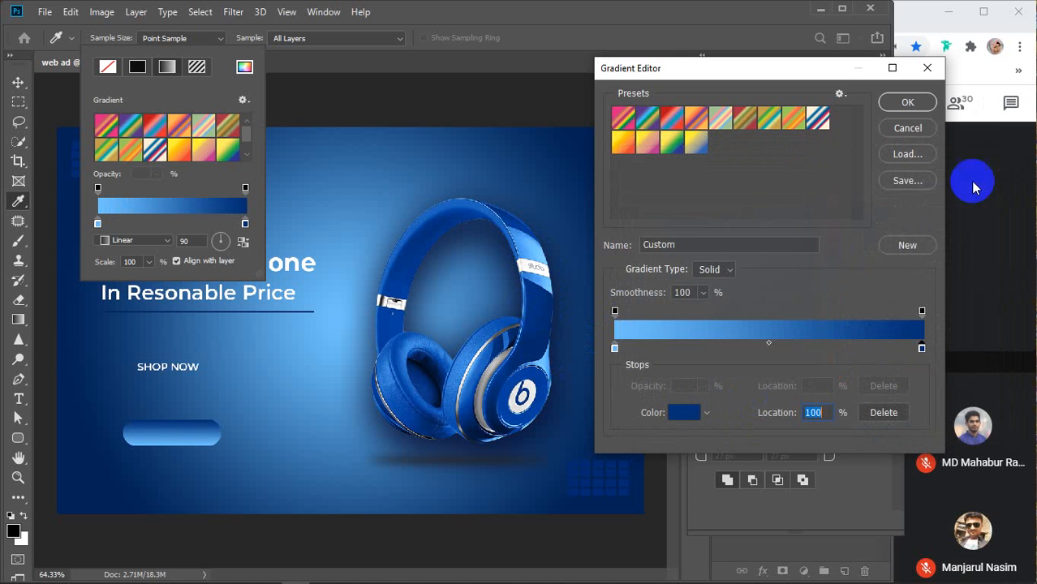
{"action": "left_click", "coordinate": [903, 108]}
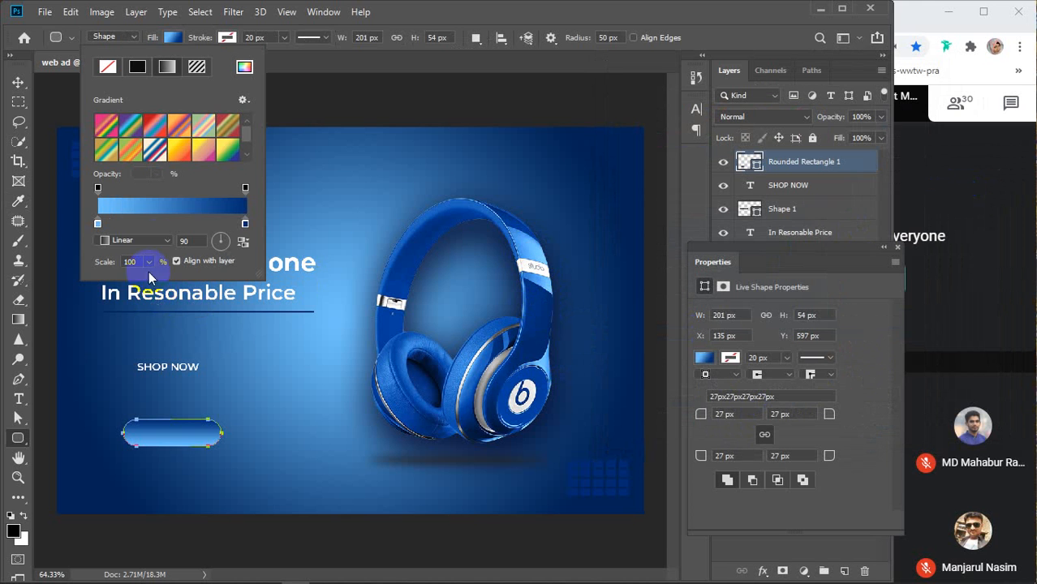
{"action": "left_click", "coordinate": [163, 241]}
{"action": "left_click", "coordinate": [130, 265]}
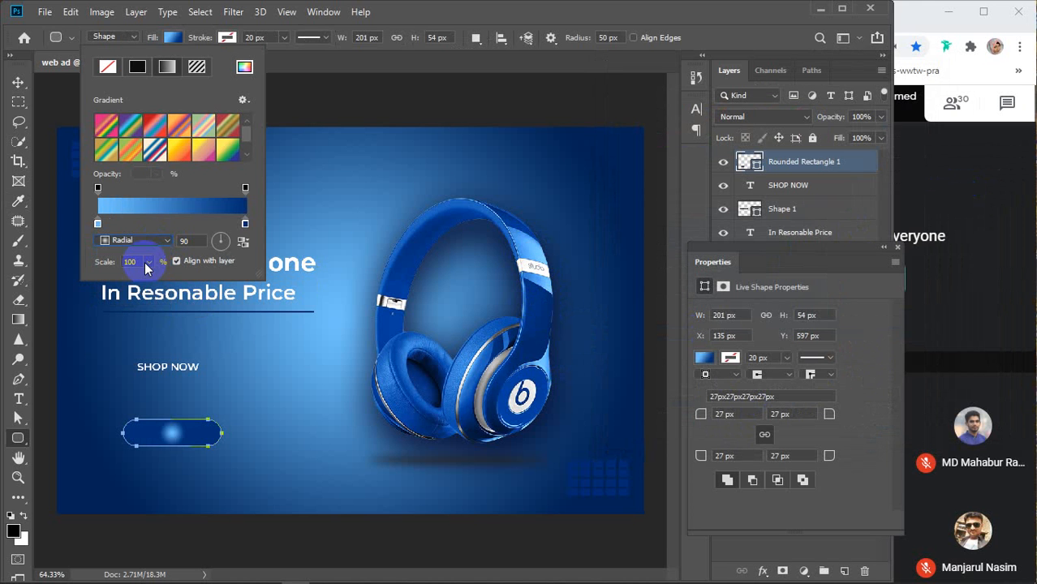
Try gradient scales of 473% and 385% on the rounded rectangle, reversing the gradient colours and switching them back
{"action": "left_click", "coordinate": [148, 263]}
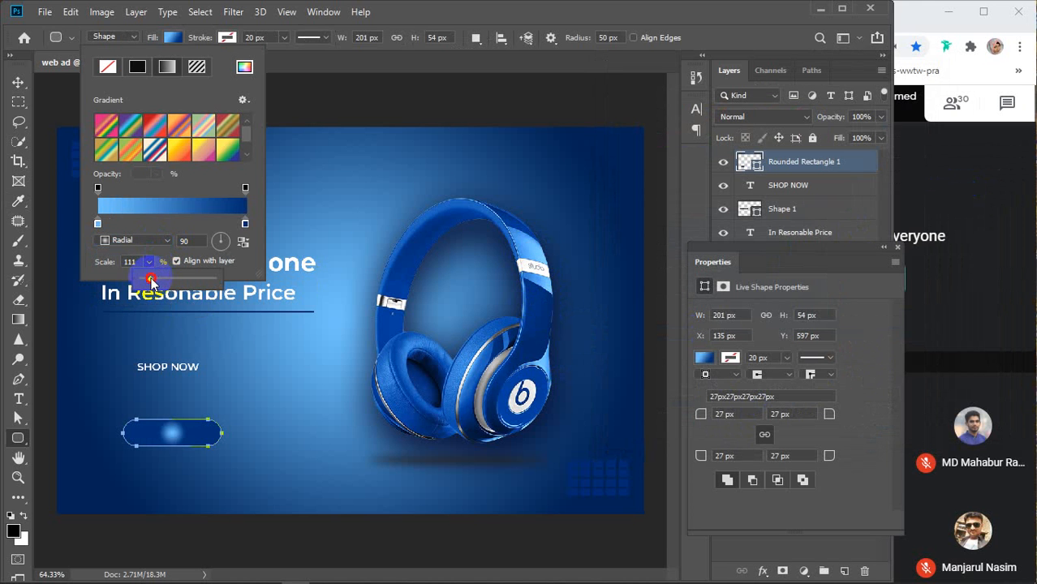
{"action": "left_click_drag", "start_coordinate": [148, 280], "coordinate": [177, 286]}
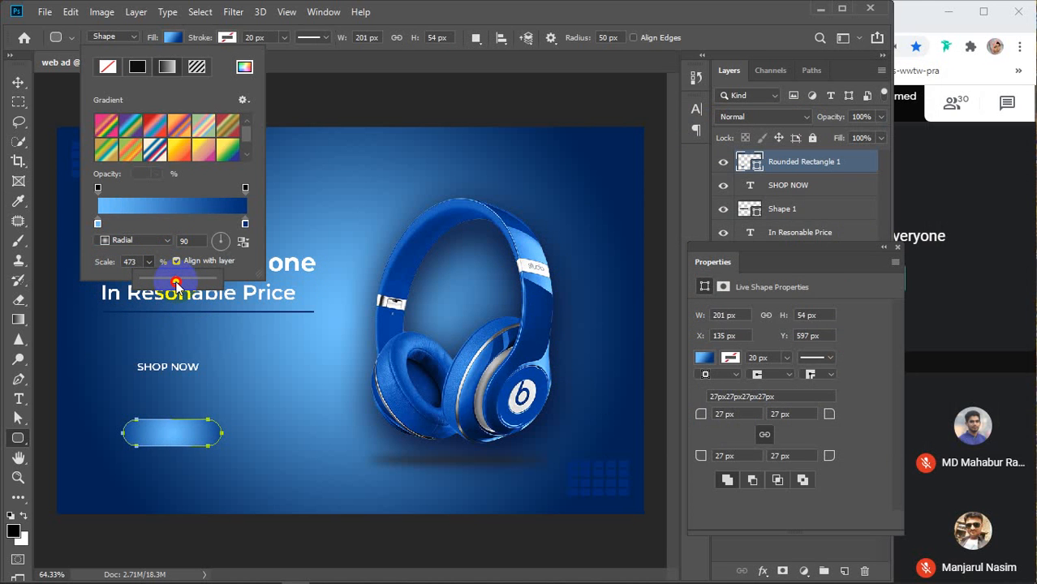
{"action": "left_click", "coordinate": [243, 241]}
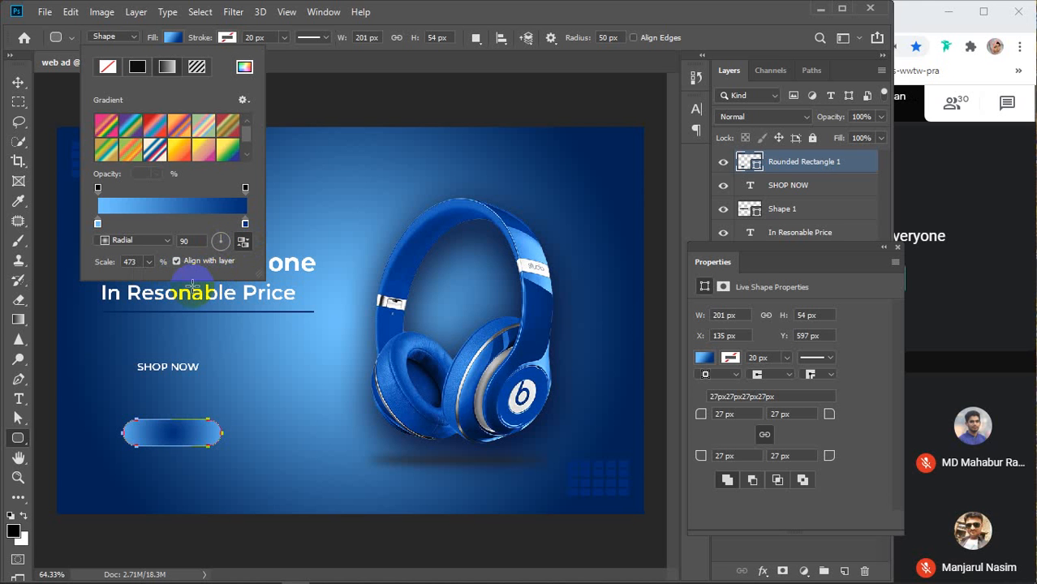
{"action": "left_click", "coordinate": [148, 261]}
{"action": "mouse_move", "coordinate": [153, 280]}
{"action": "left_mouse_down"}
{"action": "mouse_move", "coordinate": [185, 280]}
{"action": "mouse_move", "coordinate": [144, 280]}
{"action": "left_mouse_up"}
{"action": "left_click", "coordinate": [243, 243]}
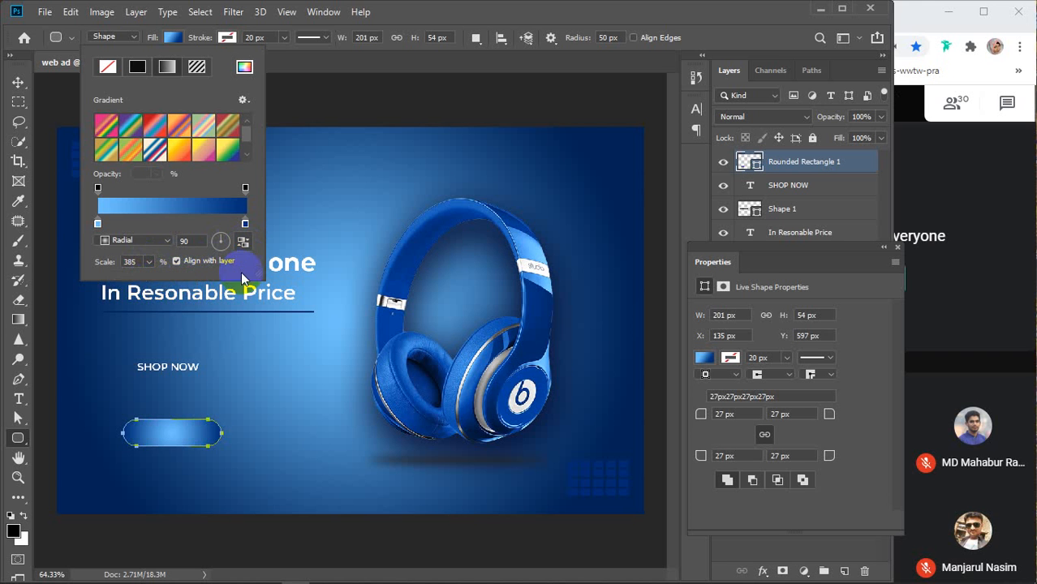
Set the scale of the rounded rectangle's radial gradient to 649%
{"action": "left_click_drag", "start_coordinate": [149, 280], "coordinate": [168, 281]}
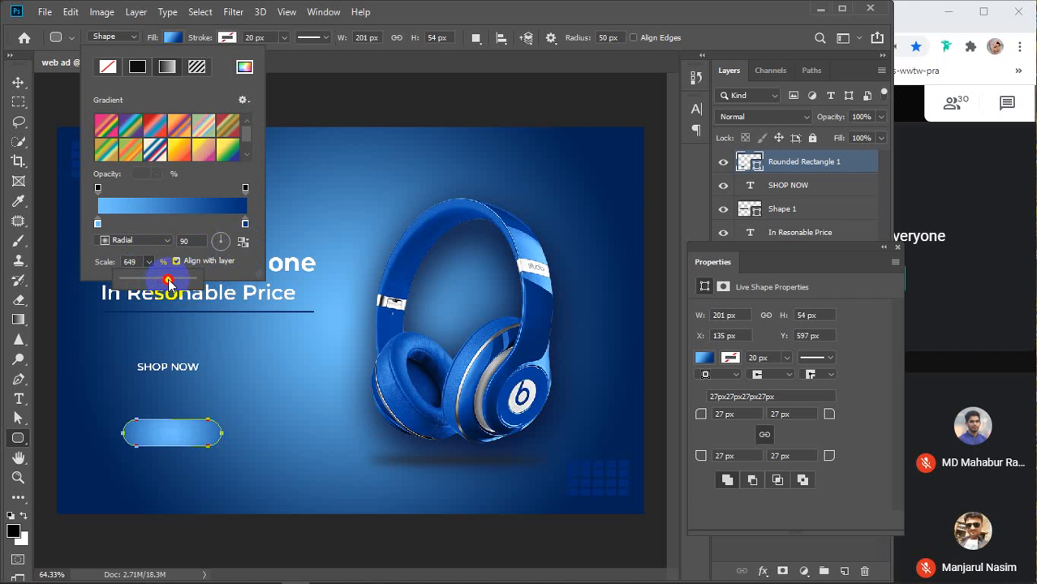
{"action": "left_click", "coordinate": [136, 261]}
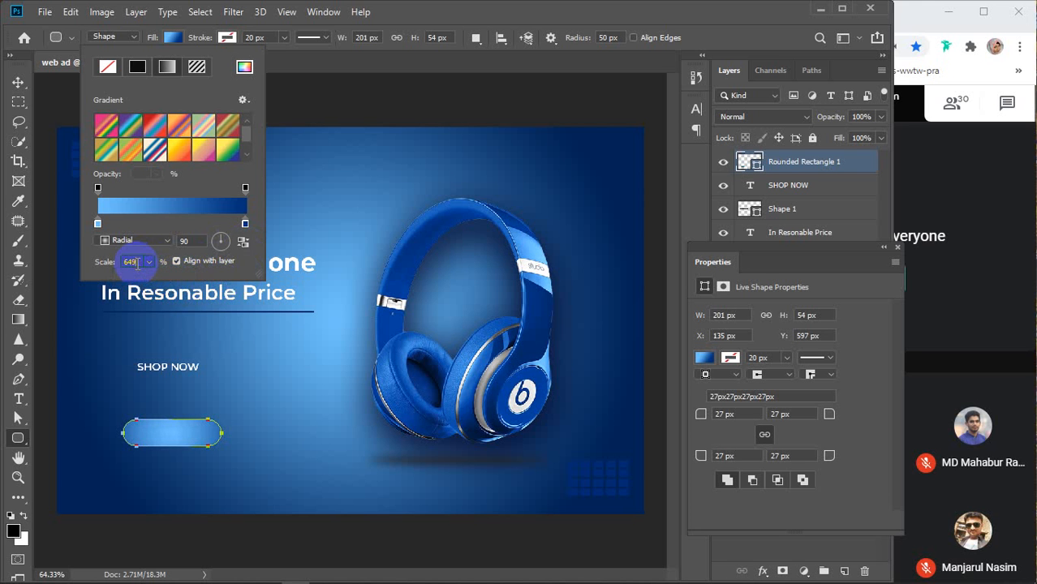
{"action": "left_click", "coordinate": [169, 38]}
{"action": "key", "text": "v"}
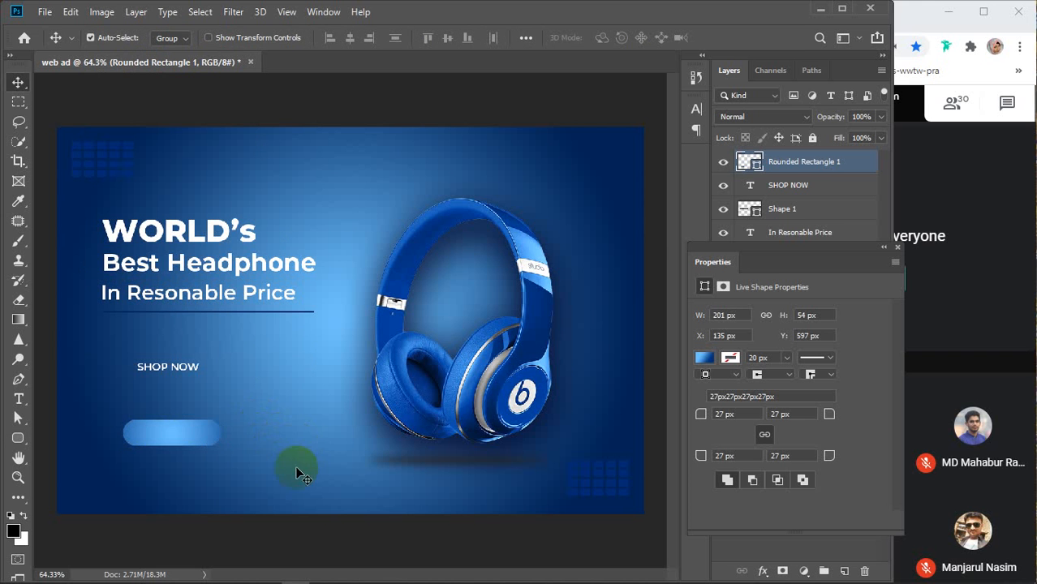
Nudge the rounded rectangle up, move the SHOP NOW text onto it, and place the text layer above Rounded Rectangle 1
{"action": "left_click_drag", "start_coordinate": [202, 429], "coordinate": [180, 428]}
{"action": "left_click", "coordinate": [180, 390]}
{"action": "left_click_drag", "start_coordinate": [180, 390], "coordinate": [186, 423]}
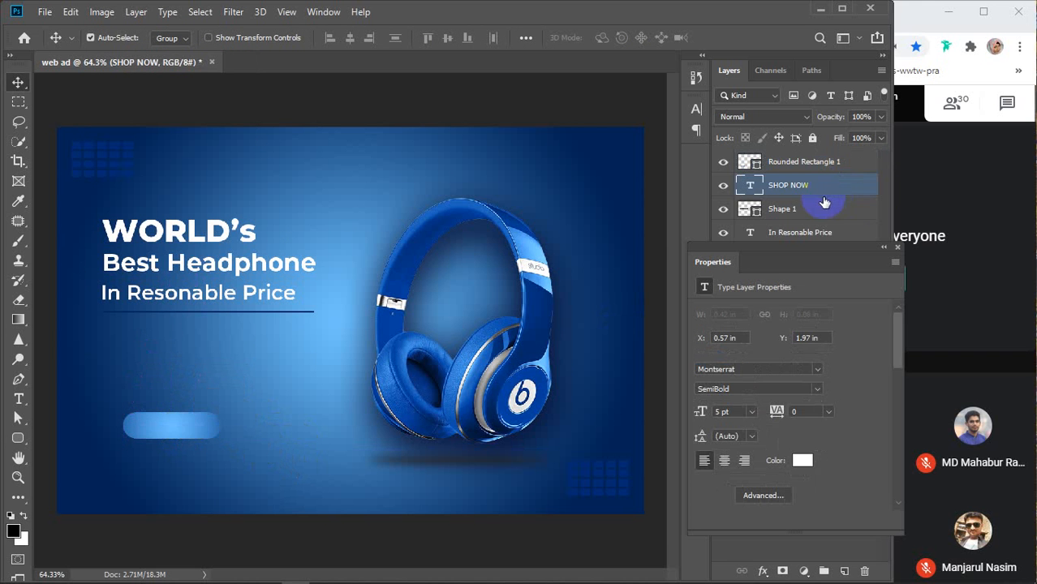
{"action": "left_click", "coordinate": [898, 246]}
{"action": "left_click_drag", "start_coordinate": [789, 193], "coordinate": [783, 146]}
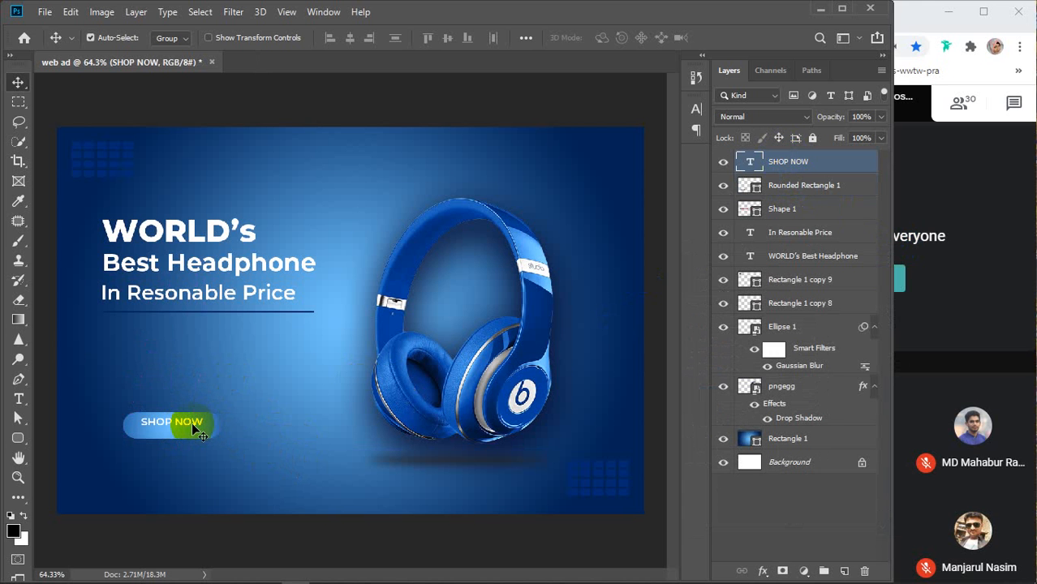
{"action": "left_click_drag", "start_coordinate": [193, 433], "coordinate": [193, 436]}
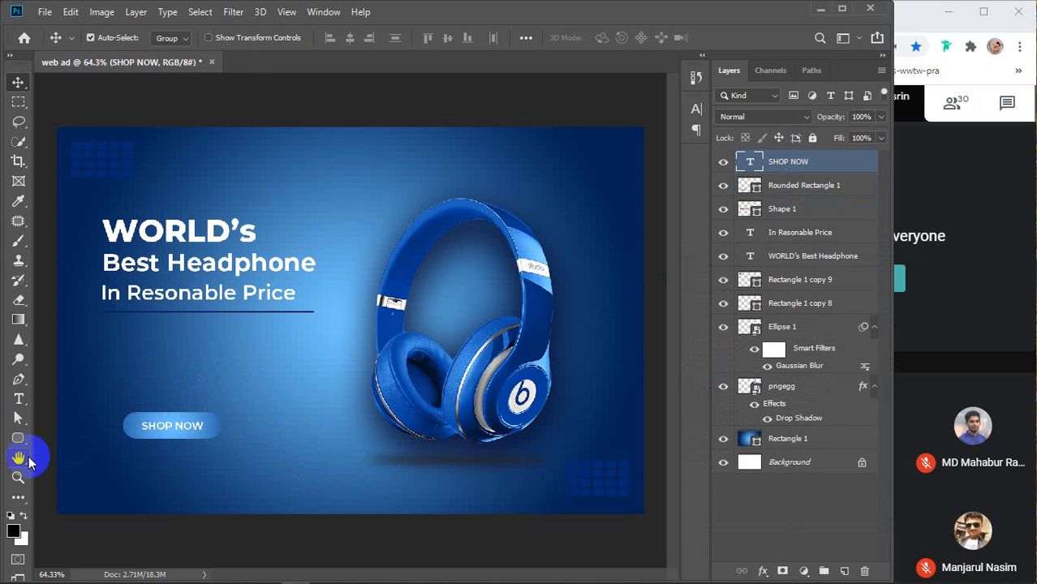
Change the colour of the SHOP NOW text to a dark navy blue
{"action": "left_click", "coordinate": [18, 398]}
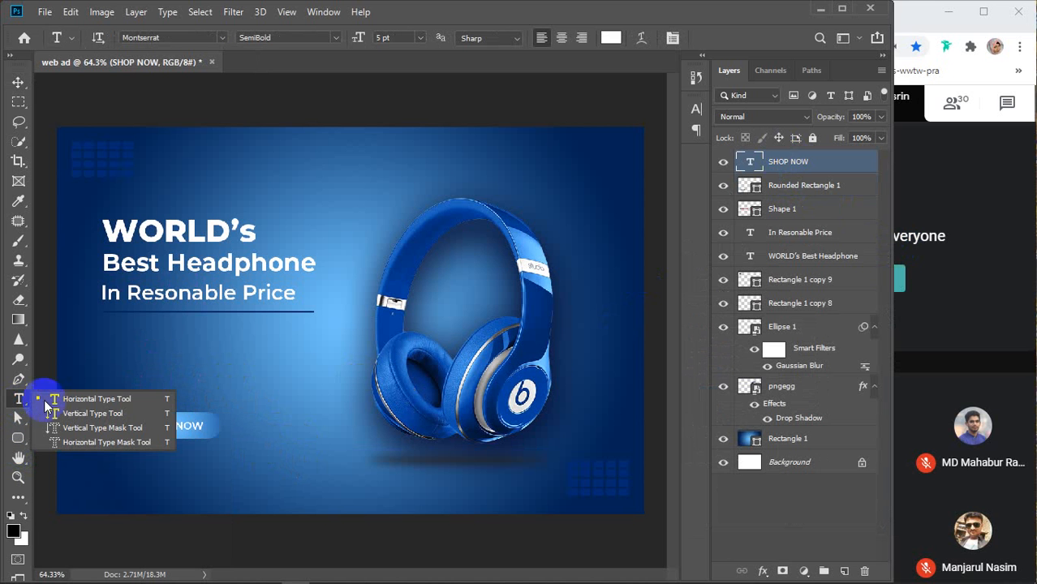
{"action": "left_click_drag", "start_coordinate": [201, 426], "coordinate": [122, 426]}
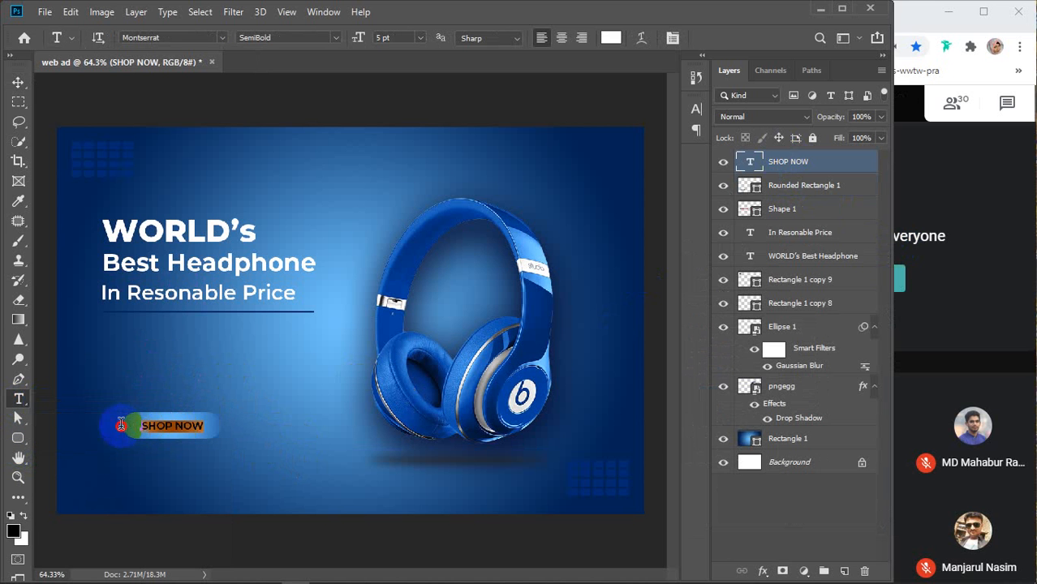
{"action": "left_click", "coordinate": [612, 39]}
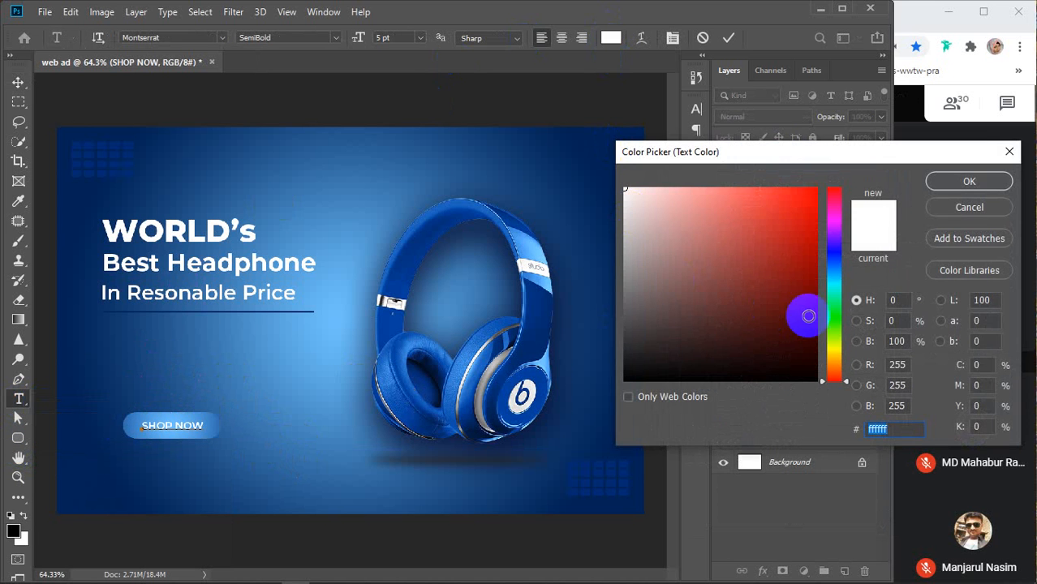
{"action": "left_click", "coordinate": [814, 340]}
{"action": "left_click", "coordinate": [833, 251]}
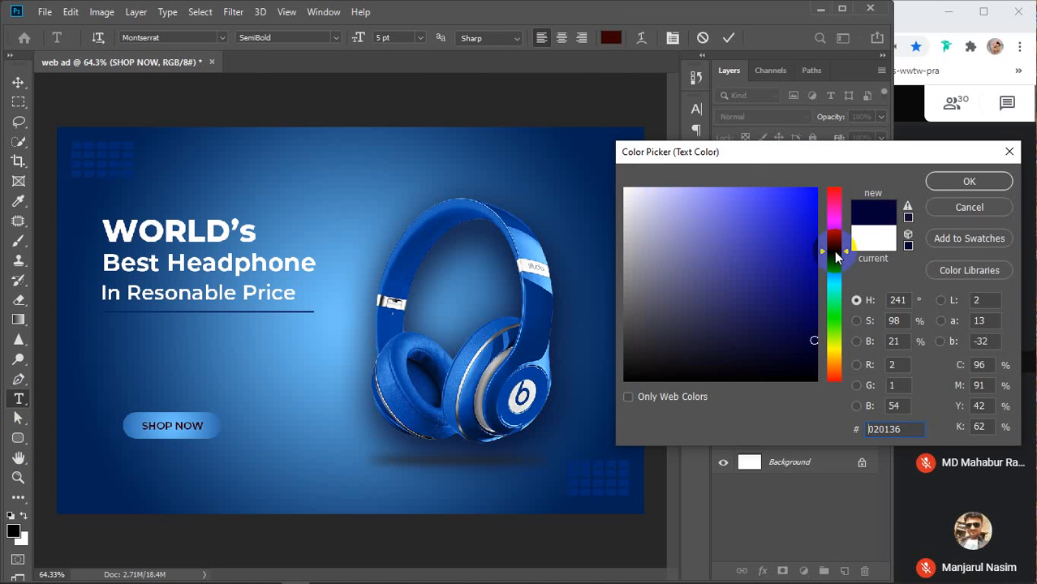
{"action": "left_click", "coordinate": [804, 342]}
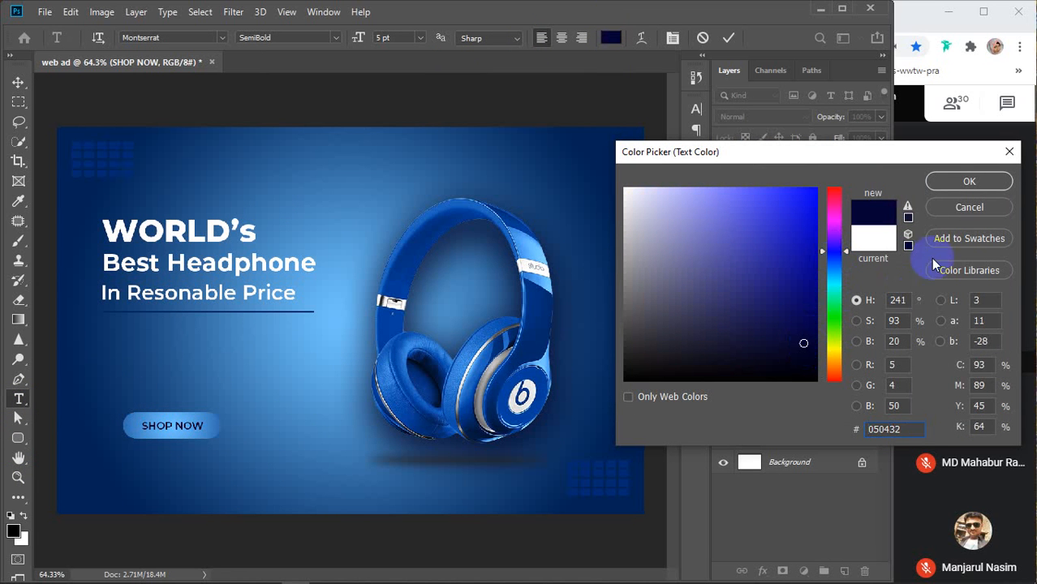
{"action": "left_click", "coordinate": [814, 311]}
{"action": "left_click", "coordinate": [978, 182]}
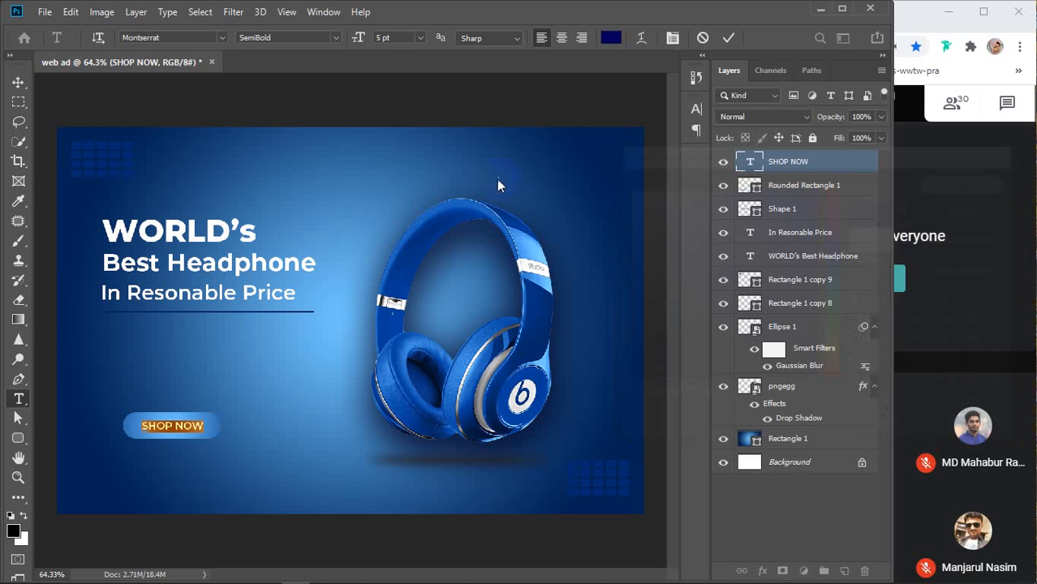
Increase the SHOP NOW text size to 6 pt and commit the text edit
{"action": "left_click", "coordinate": [398, 38]}
{"action": "key", "text": "Up"}
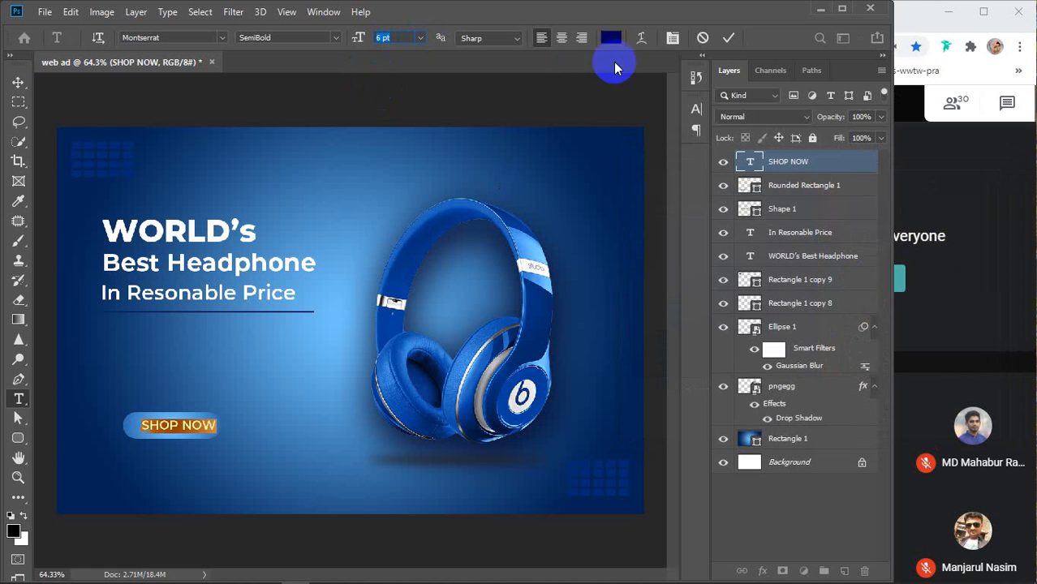
{"action": "left_click", "coordinate": [728, 38]}
{"action": "key", "text": "v"}
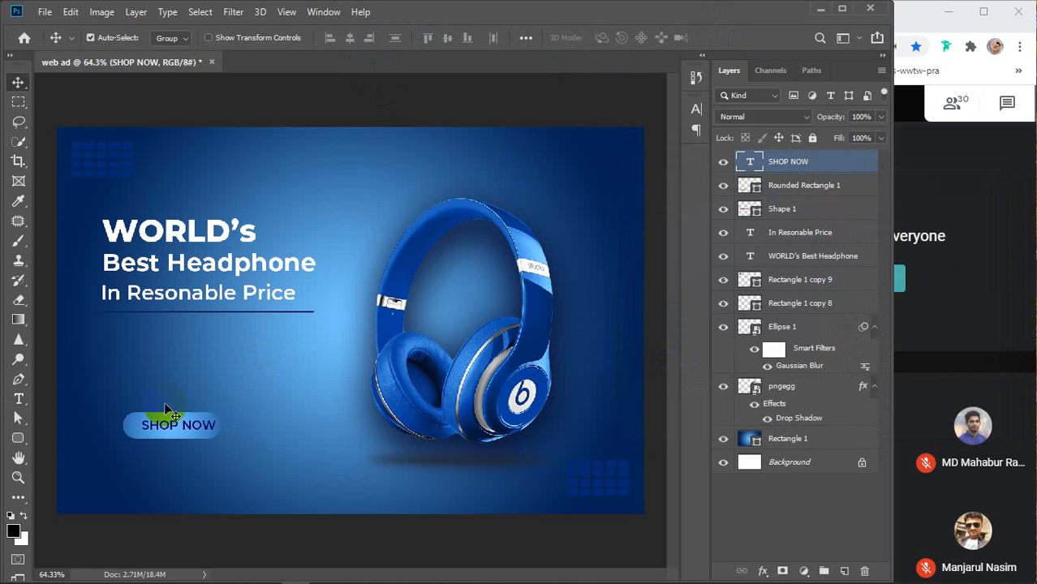
Centre the SHOP NOW text and the rounded rectangle on each other horizontally and vertically, and group the two layers
{"action": "left_click", "coordinate": [803, 189], "text": "shift"}
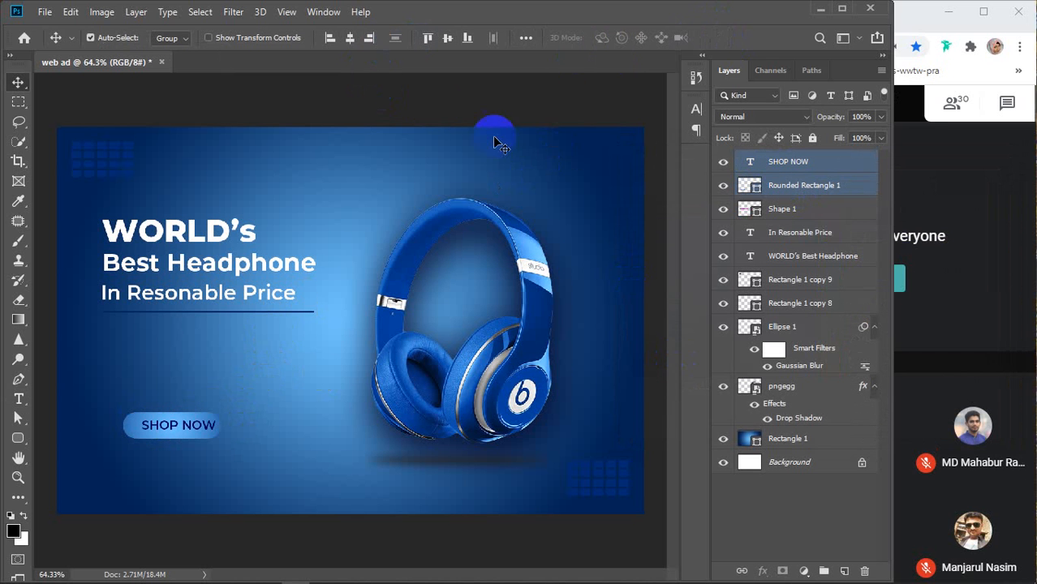
{"action": "left_click", "coordinate": [347, 39]}
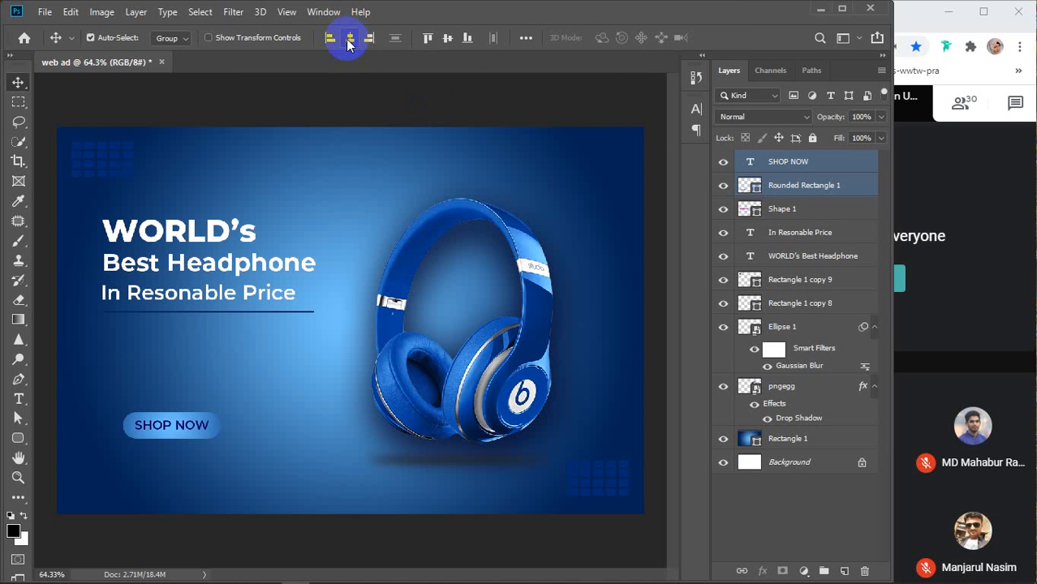
{"action": "left_click", "coordinate": [452, 39]}
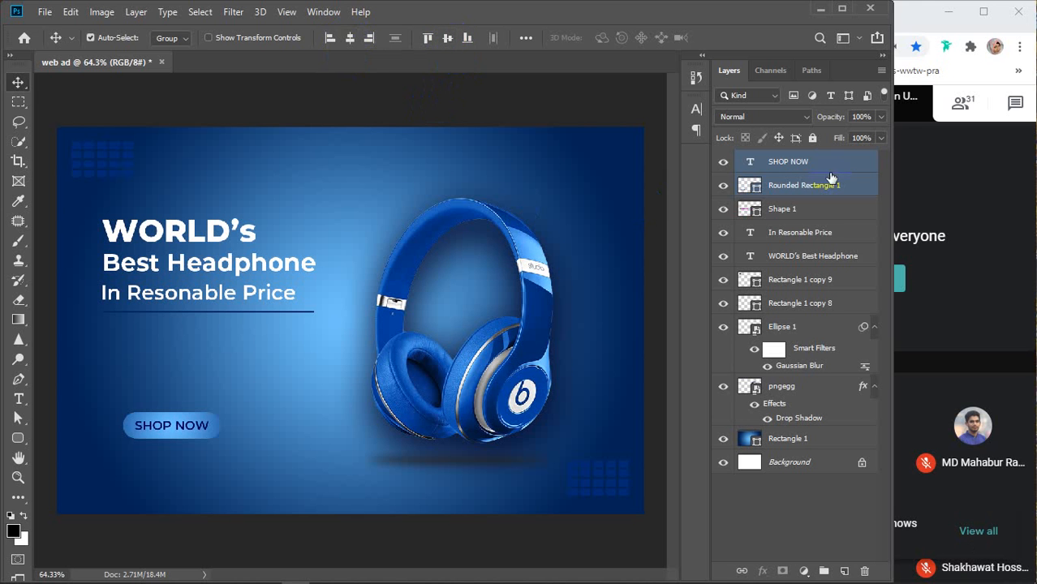
{"action": "key", "text": "ctrl+g"}
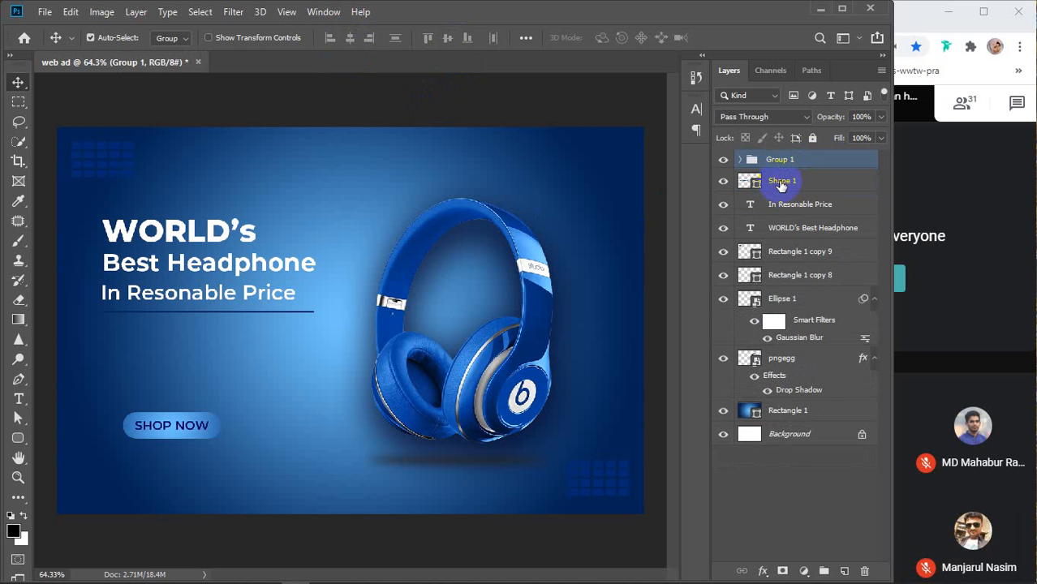
Rename the Shape 1 layer as "line shape"
{"action": "double_click", "coordinate": [779, 182]}
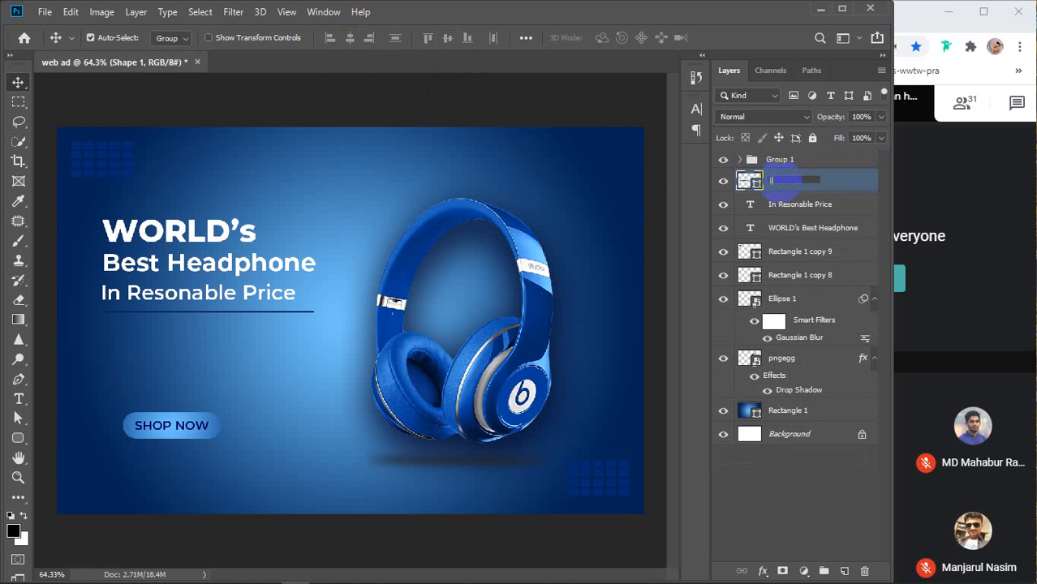
{"action": "type", "text": "line shape"}
{"action": "key", "text": "Return"}
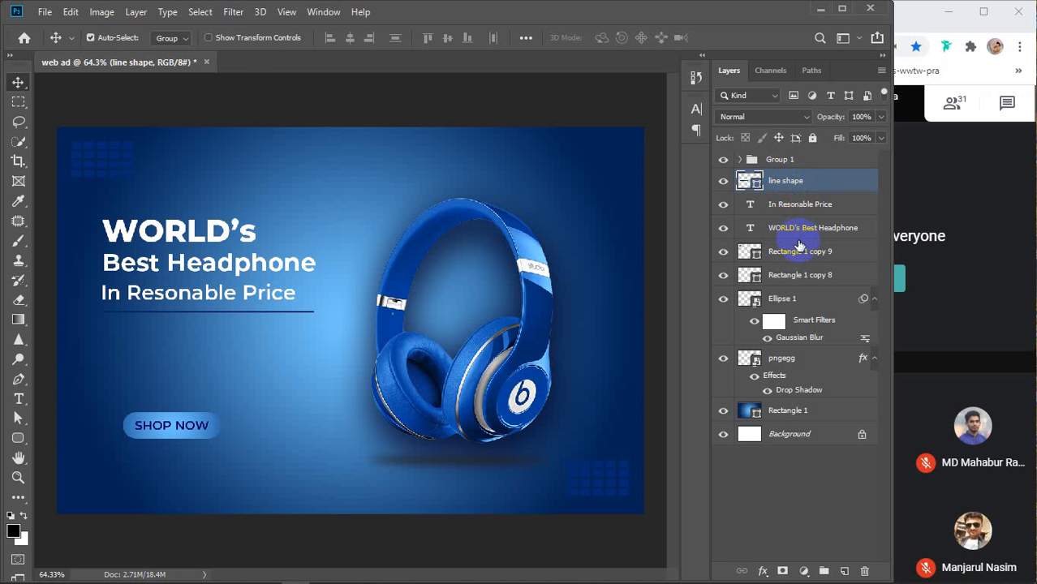
Group the "In Resonable Price" and "WORLD's Best Headphone" text layers and name the group "Headline"
{"action": "left_click", "coordinate": [789, 213]}
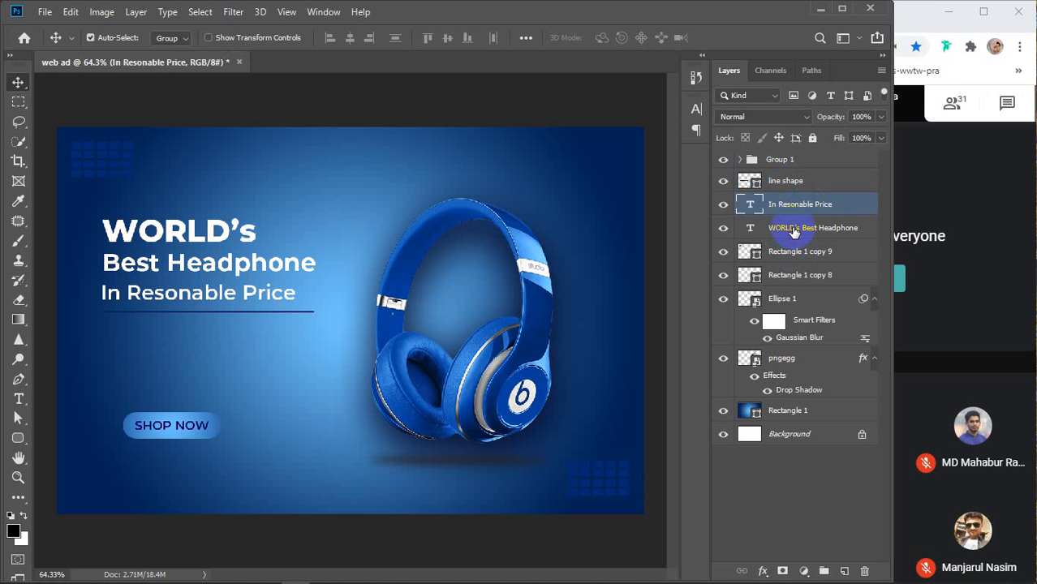
{"action": "left_click", "coordinate": [794, 230], "text": "shift"}
{"action": "key", "text": "g"}
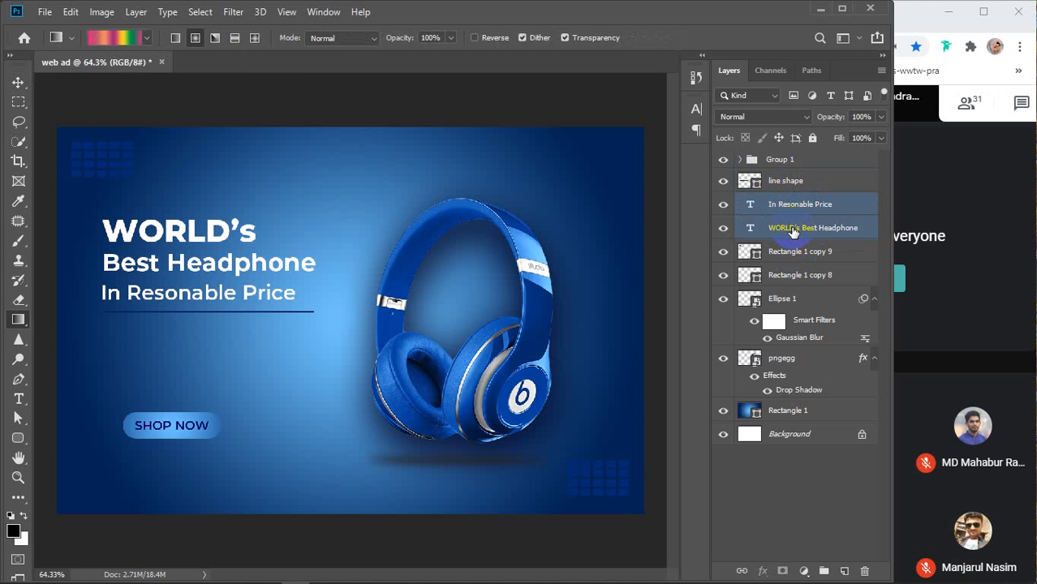
{"action": "left_click", "coordinate": [794, 206]}
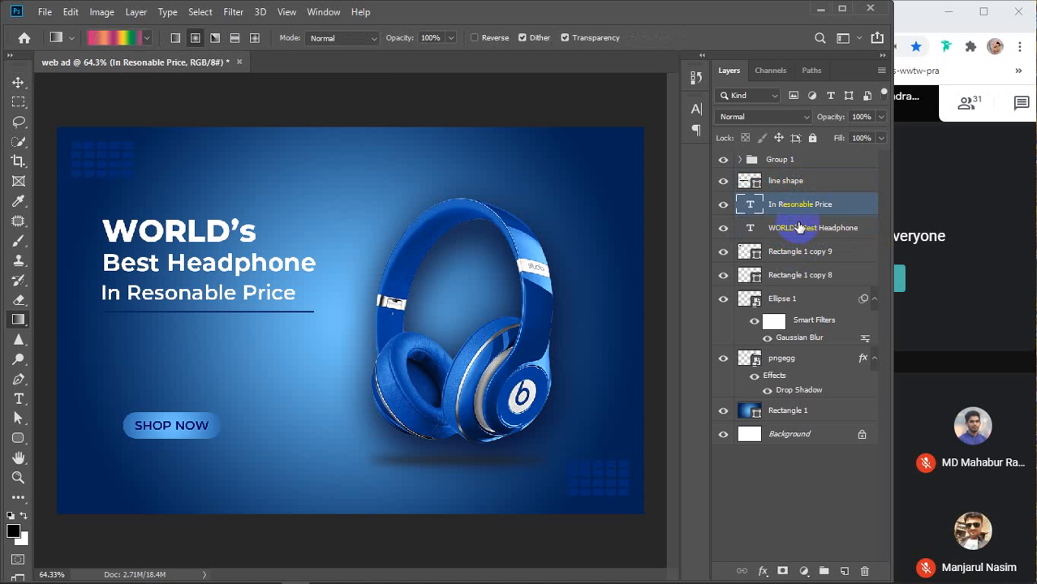
{"action": "left_click", "coordinate": [799, 228], "text": "shift"}
{"action": "key", "text": "ctrl+g"}
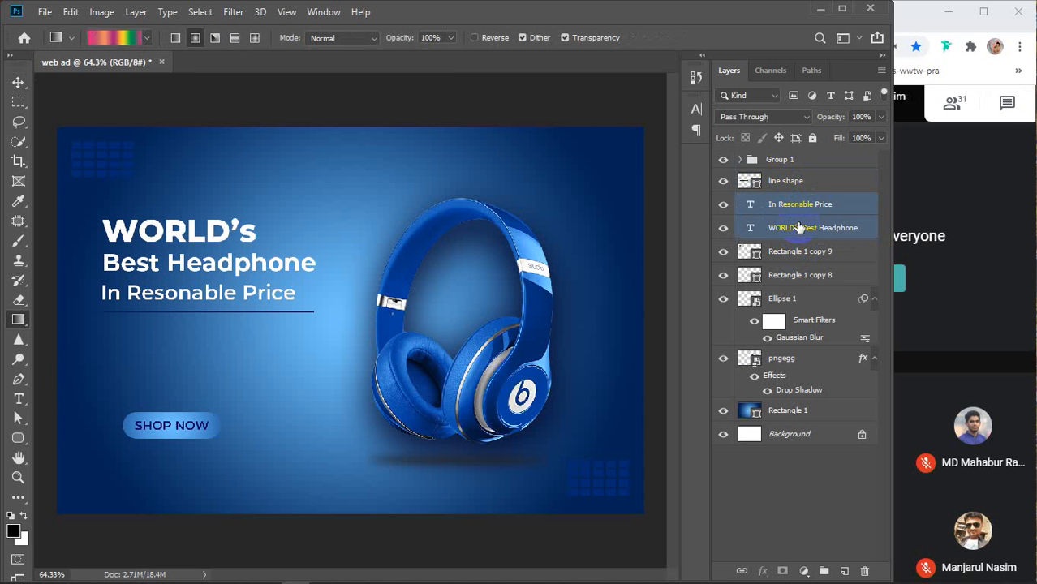
{"action": "double_click", "coordinate": [780, 202]}
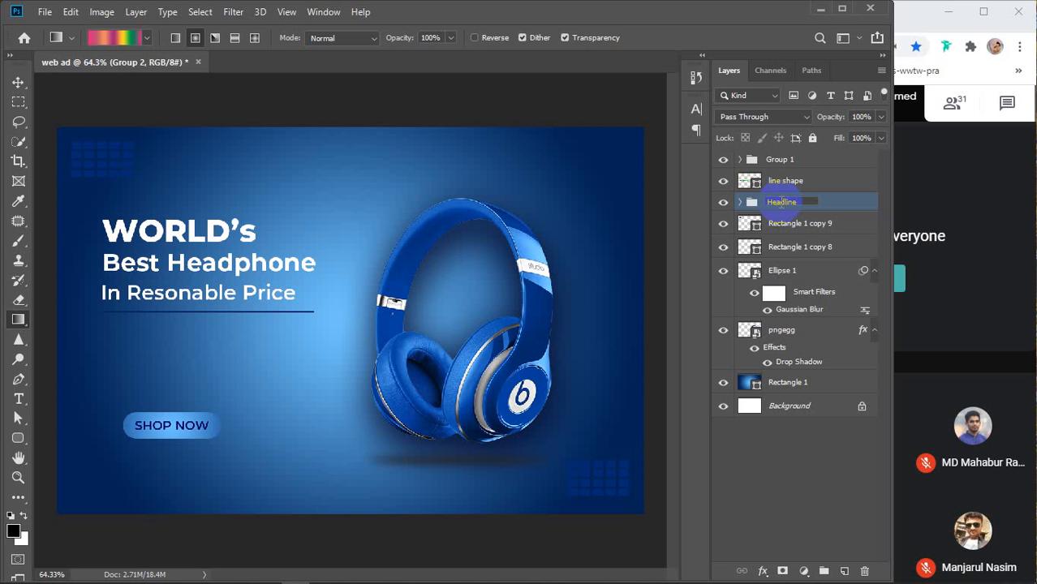
Group the Rectangle 1 copy 9 and Rectangle 1 copy 8 layers and name the group "side design"
{"action": "left_click", "coordinate": [775, 223]}
{"action": "left_click", "coordinate": [723, 224]}
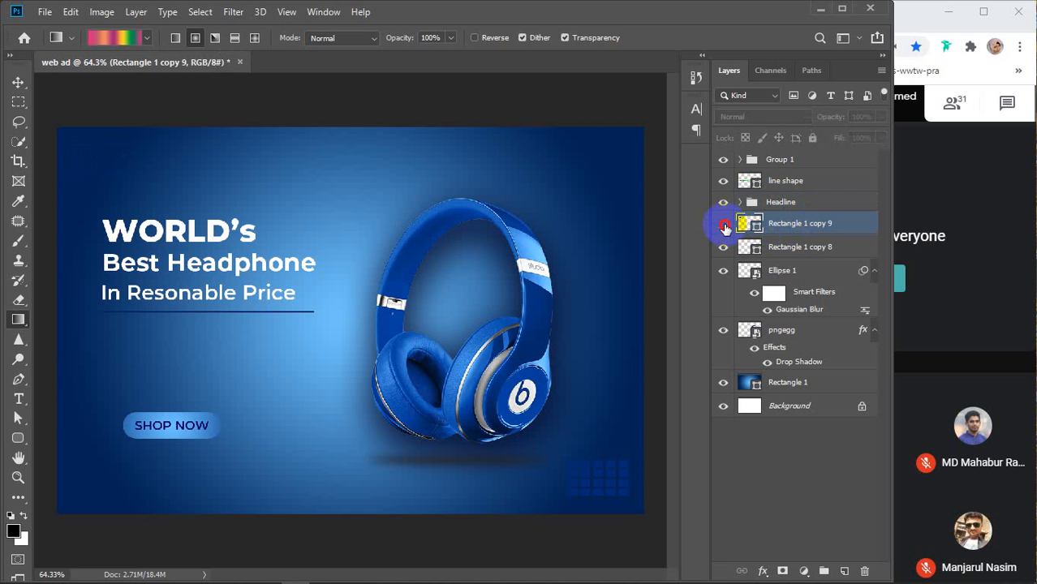
{"action": "left_click", "coordinate": [723, 224]}
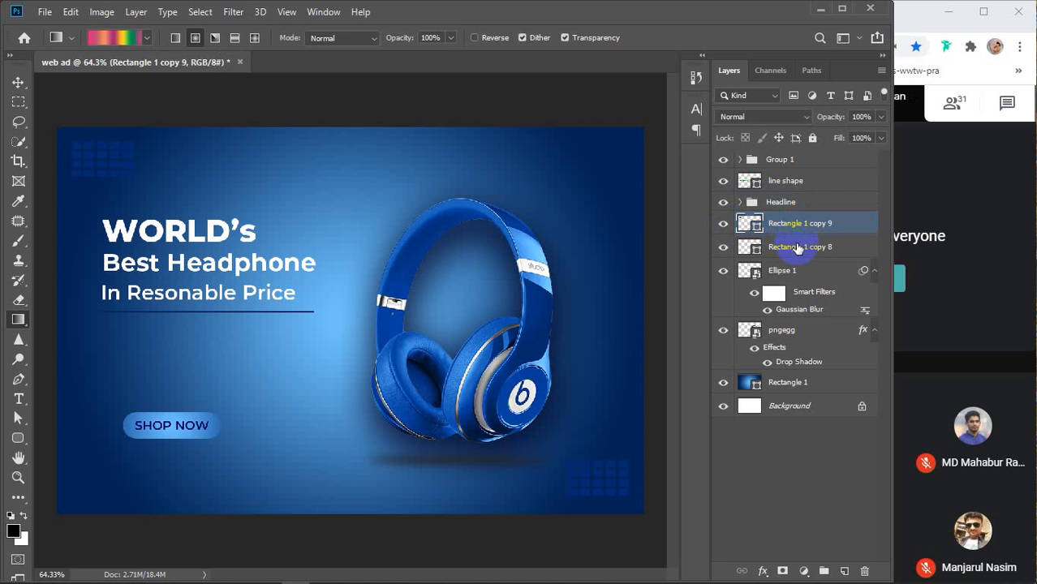
{"action": "left_click", "coordinate": [797, 247], "text": "shift"}
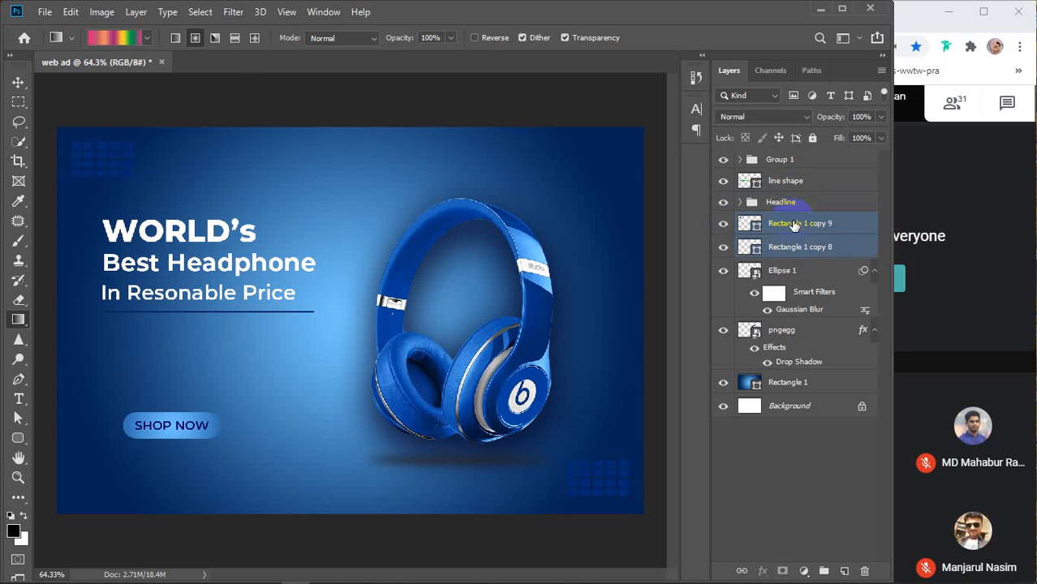
{"action": "key", "text": "ctrl+g"}
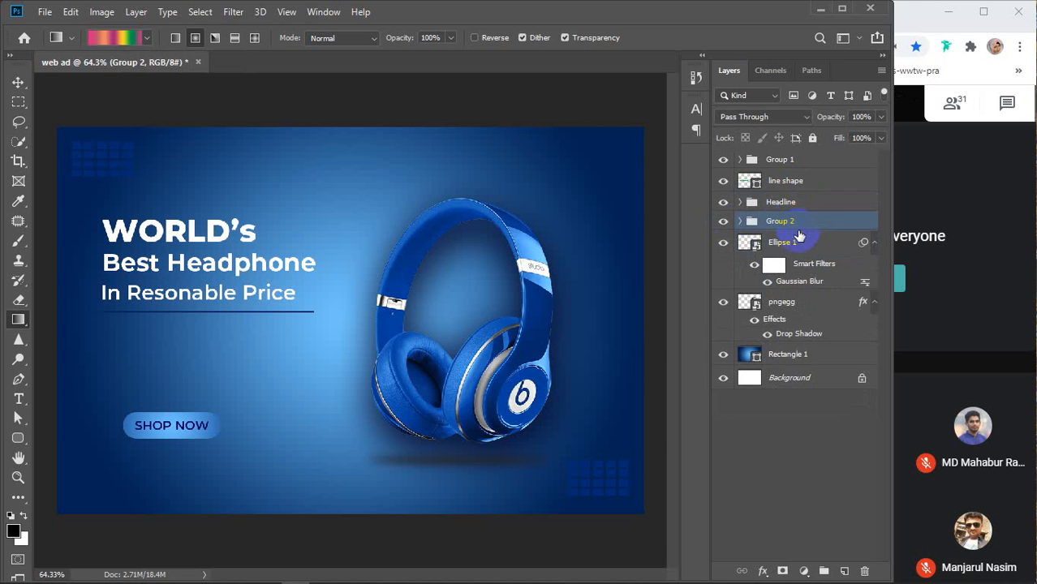
{"action": "double_click", "coordinate": [781, 220]}
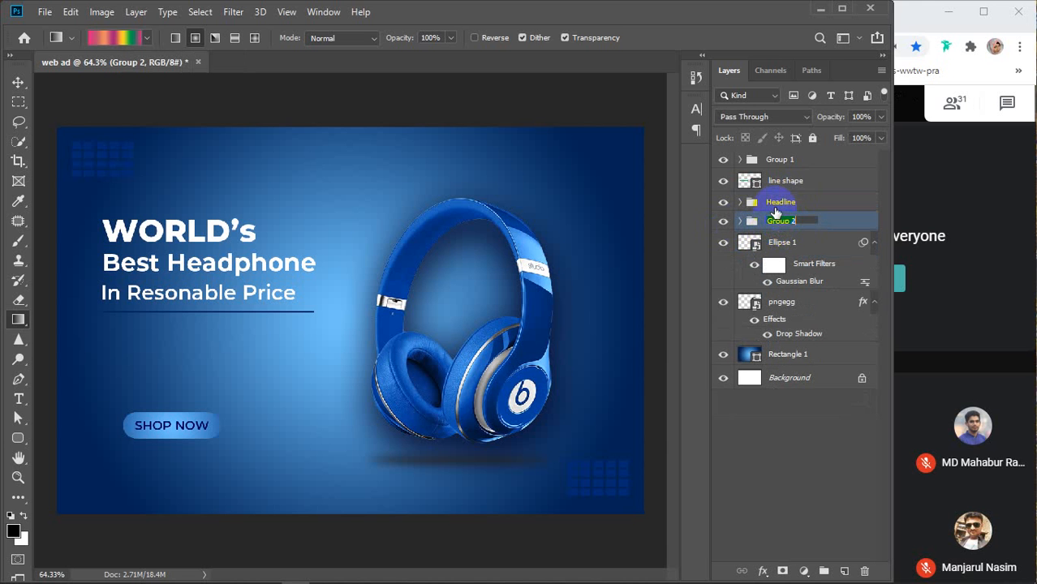
{"action": "type", "text": "side design"}
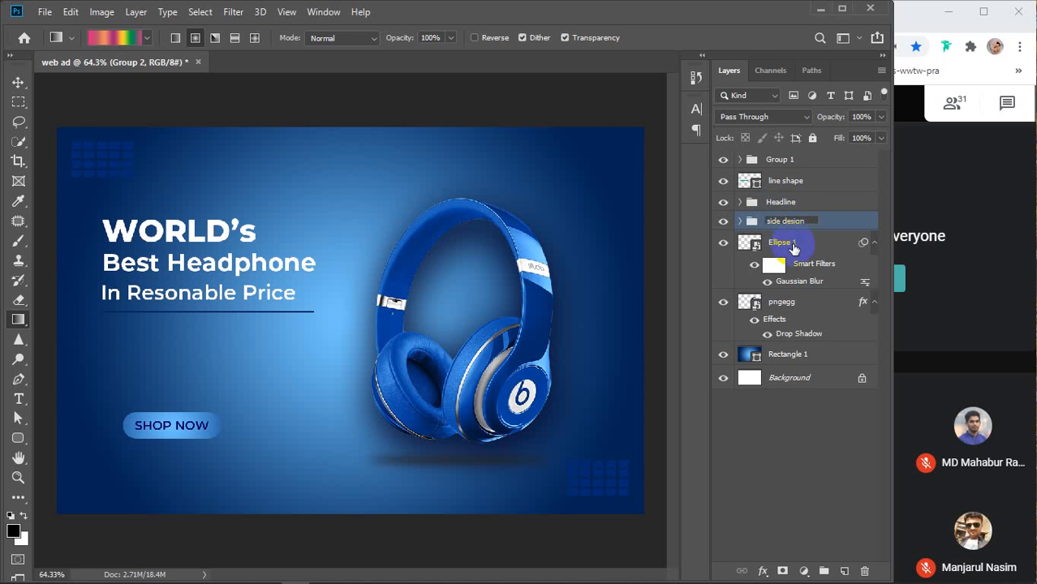
Group the Ellipse 1 and pngegg layers and name the group "image"
{"action": "left_click", "coordinate": [779, 243]}
{"action": "left_click", "coordinate": [723, 243]}
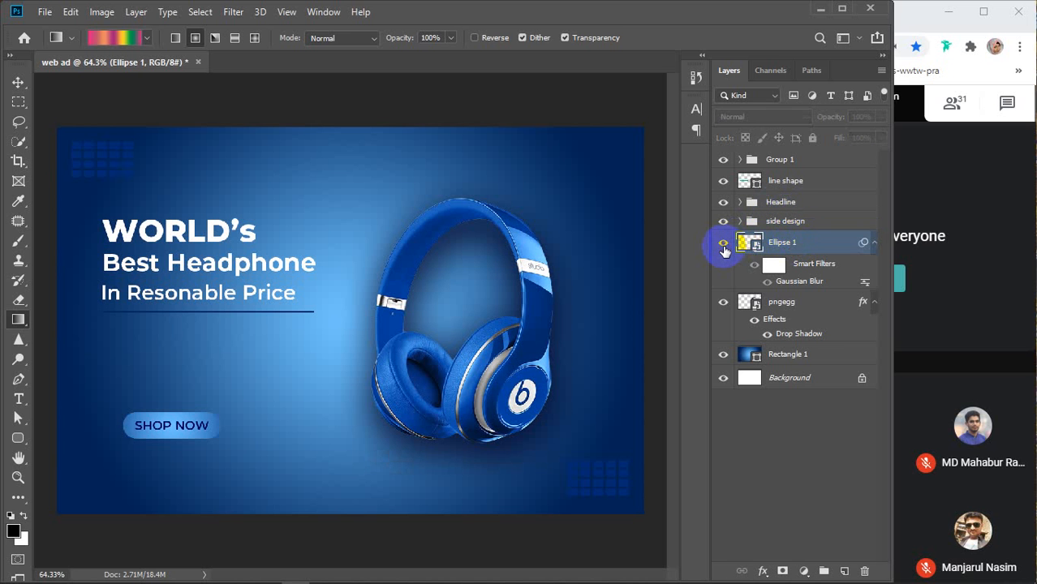
{"action": "left_click", "coordinate": [723, 246]}
{"action": "left_click", "coordinate": [723, 245]}
{"action": "left_click", "coordinate": [723, 245]}
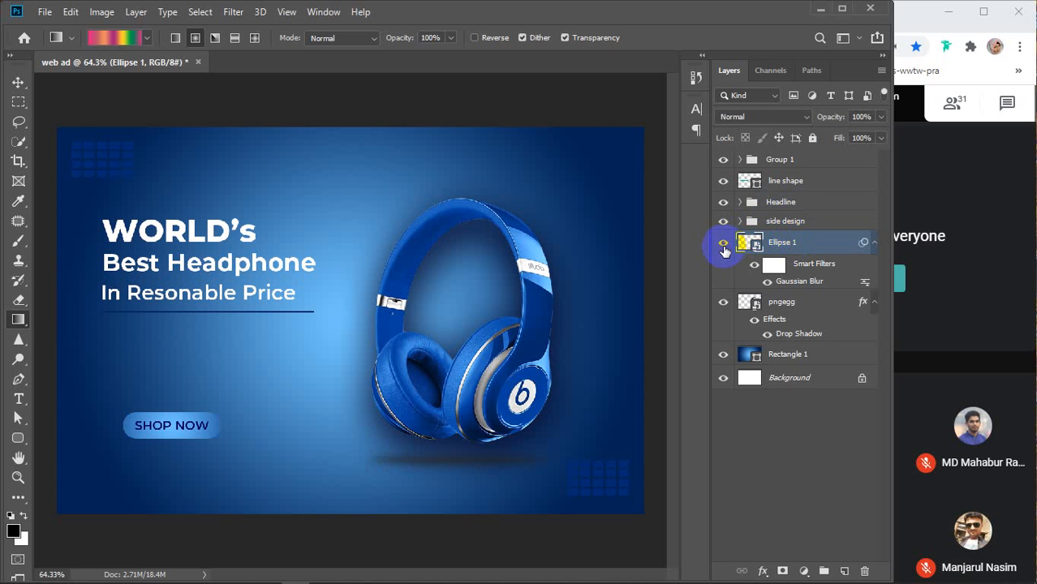
{"action": "left_click", "coordinate": [803, 303], "text": "ctrl"}
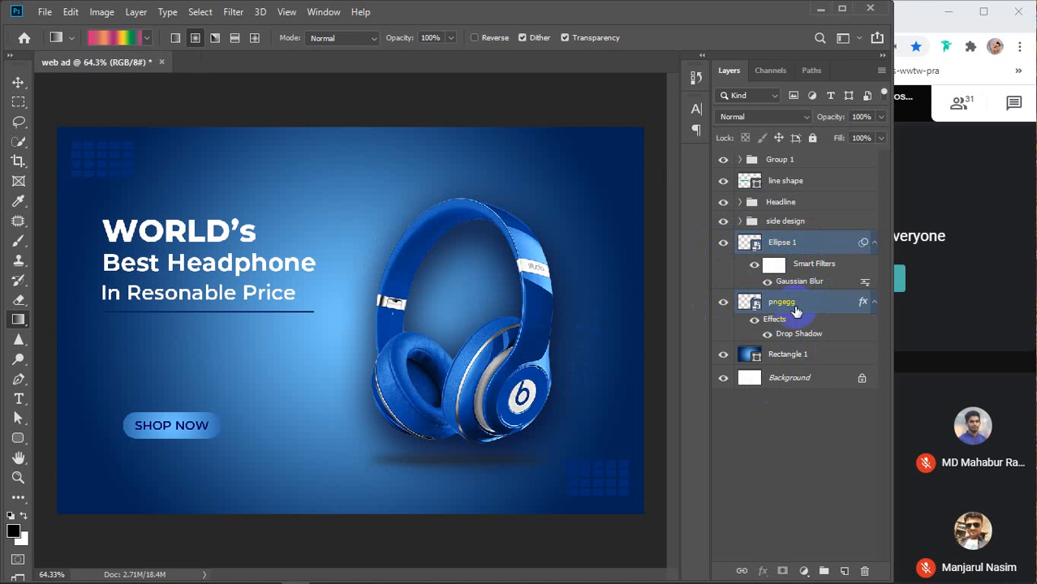
{"action": "key", "text": "ctrl+g"}
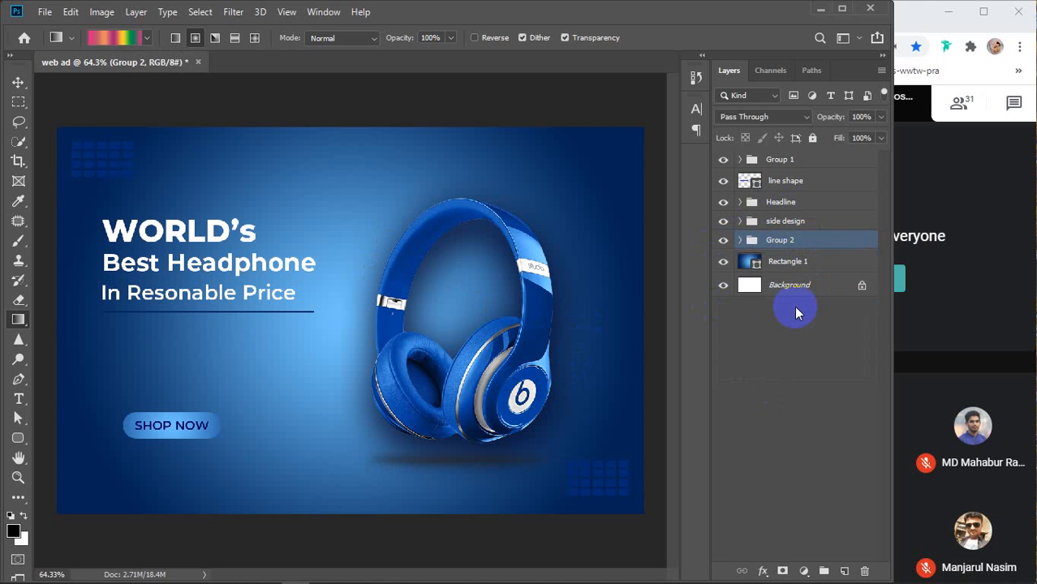
{"action": "double_click", "coordinate": [780, 240]}
{"action": "type", "text": "image"}
{"action": "key", "text": "Return"}
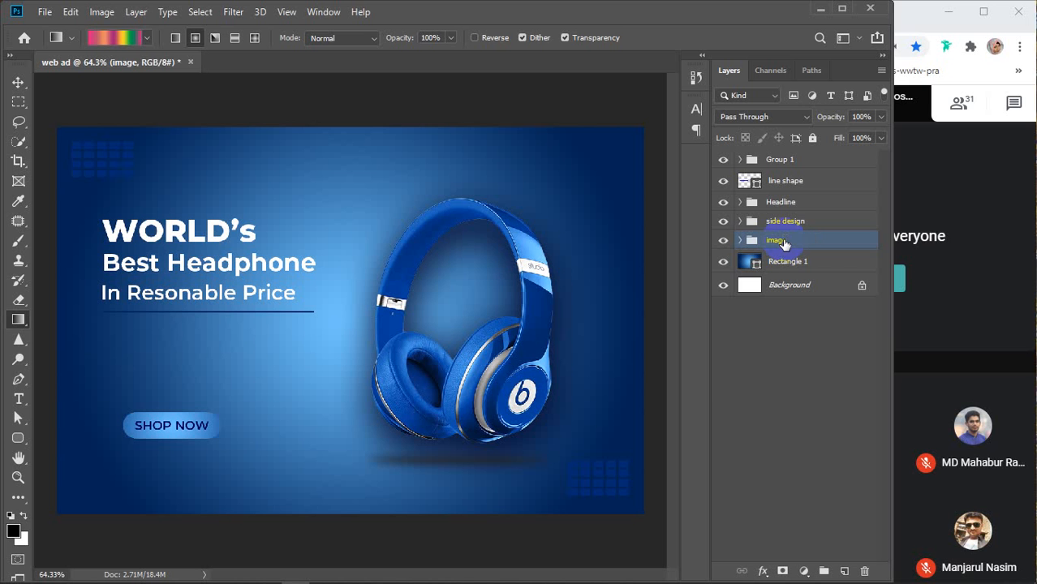
Rename the Rectangle 1 layer as "BG"
{"action": "left_click", "coordinate": [787, 262]}
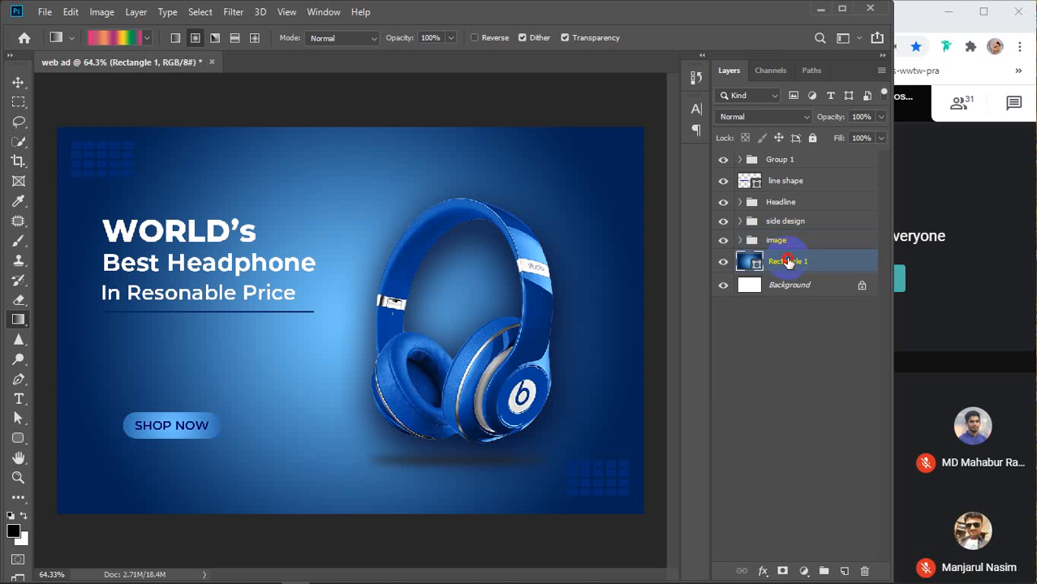
{"action": "double_click", "coordinate": [788, 261]}
{"action": "type", "text": "B"}
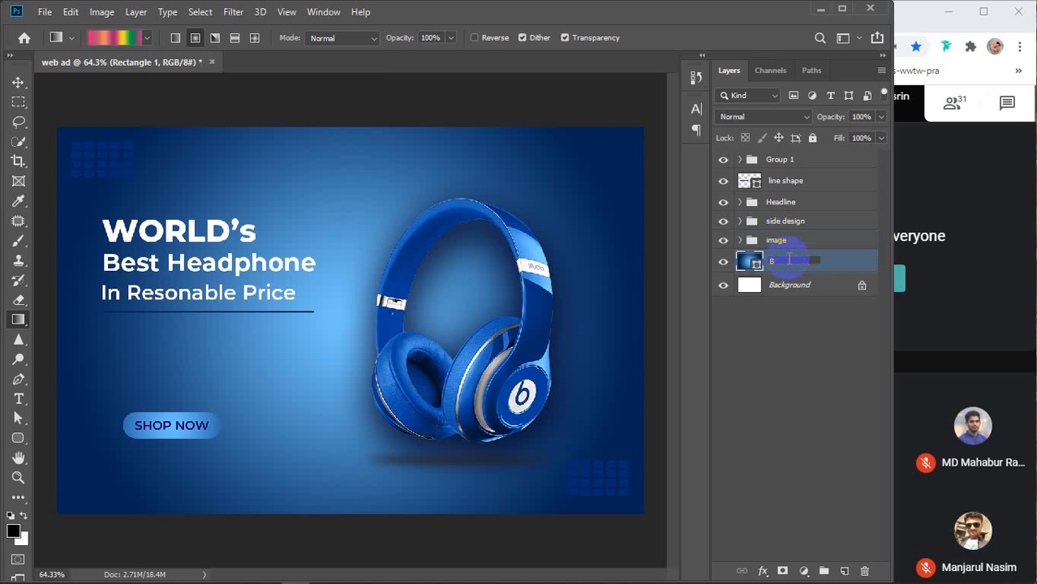
{"action": "type", "text": "G"}
{"action": "key", "text": "Return"}
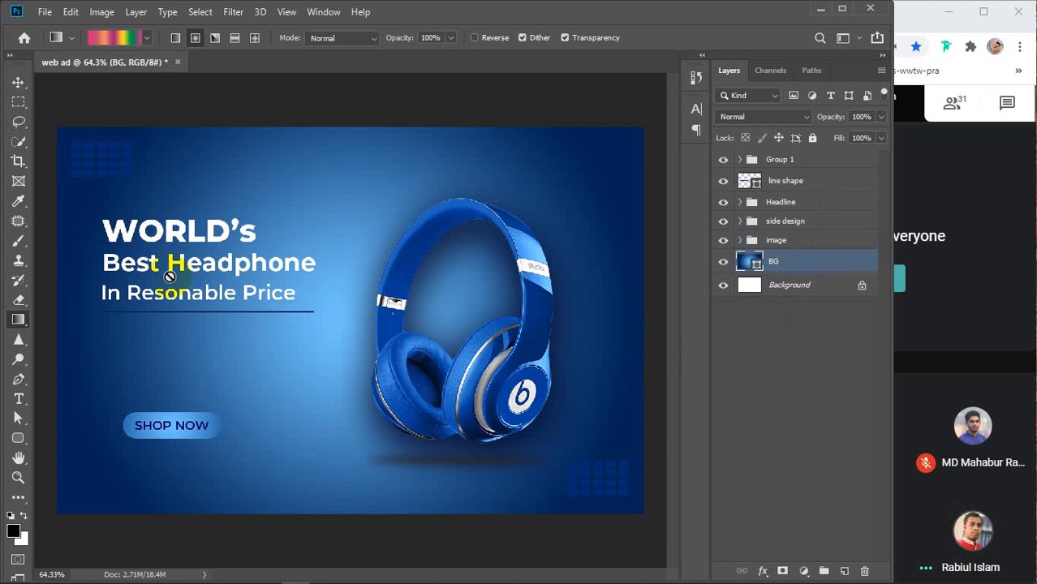
Rename Group 1, which holds the SHOP NOW text and rounded rectangle, as "shop"
{"action": "left_click", "coordinate": [17, 84]}
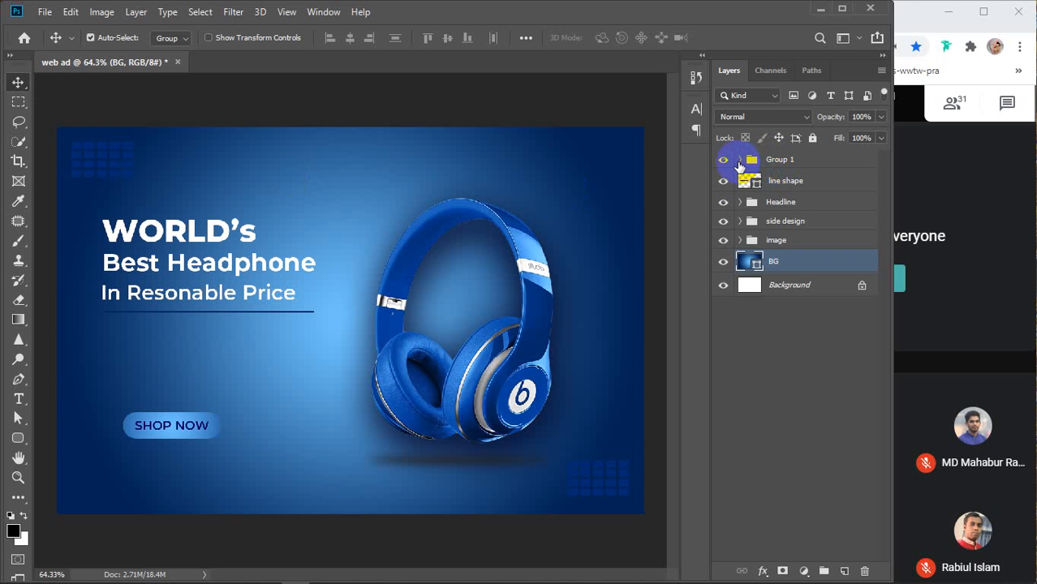
{"action": "left_click", "coordinate": [739, 160]}
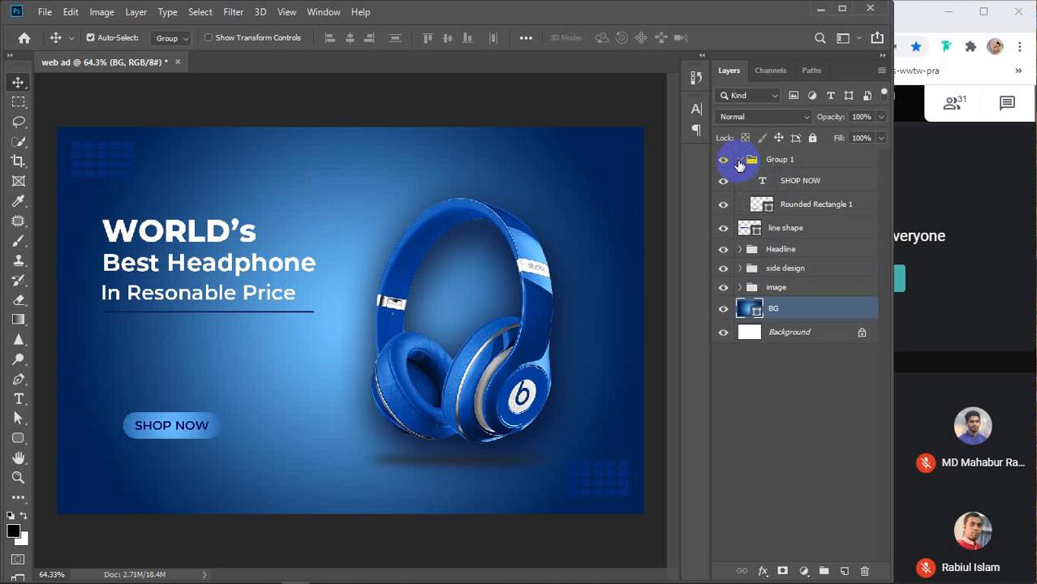
{"action": "double_click", "coordinate": [780, 161]}
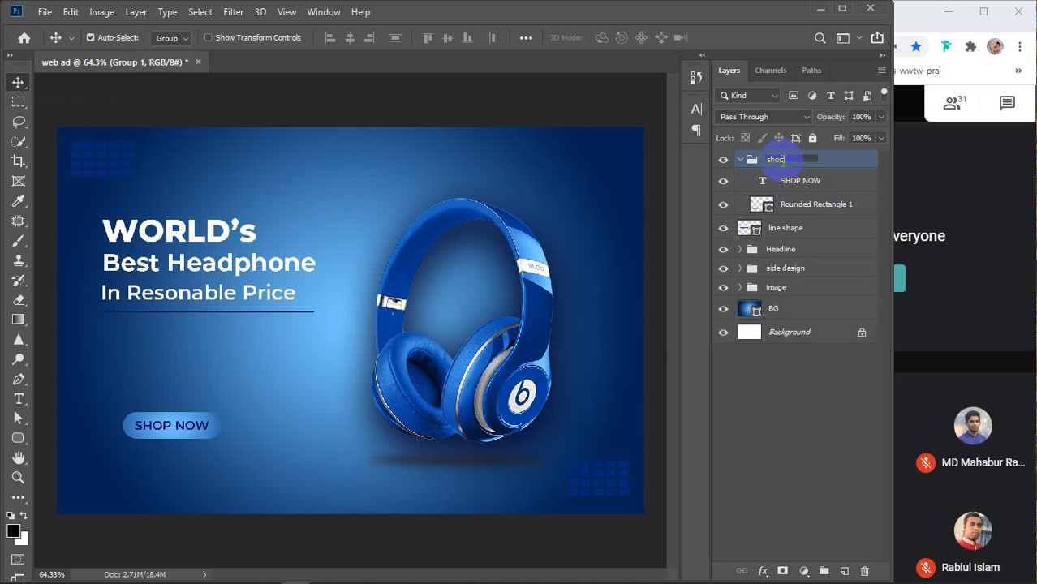
{"action": "key", "text": "Return"}
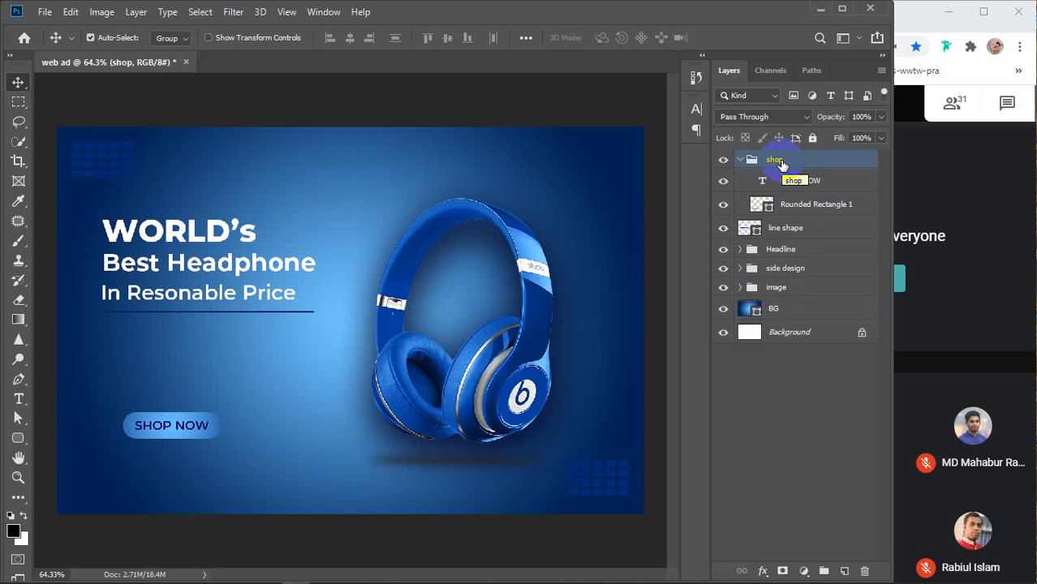
Examine the layers inside the shop, Headline, side design and image groups, and collapse all the groups again
{"action": "left_click", "coordinate": [740, 160]}
{"action": "left_click", "coordinate": [740, 160]}
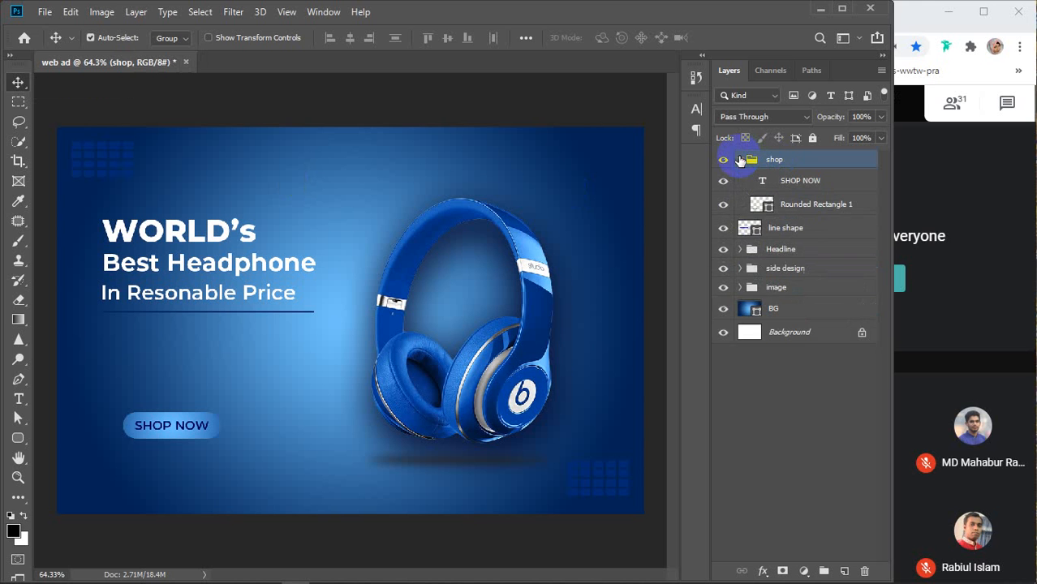
{"action": "left_click", "coordinate": [740, 249]}
{"action": "left_click", "coordinate": [740, 315]}
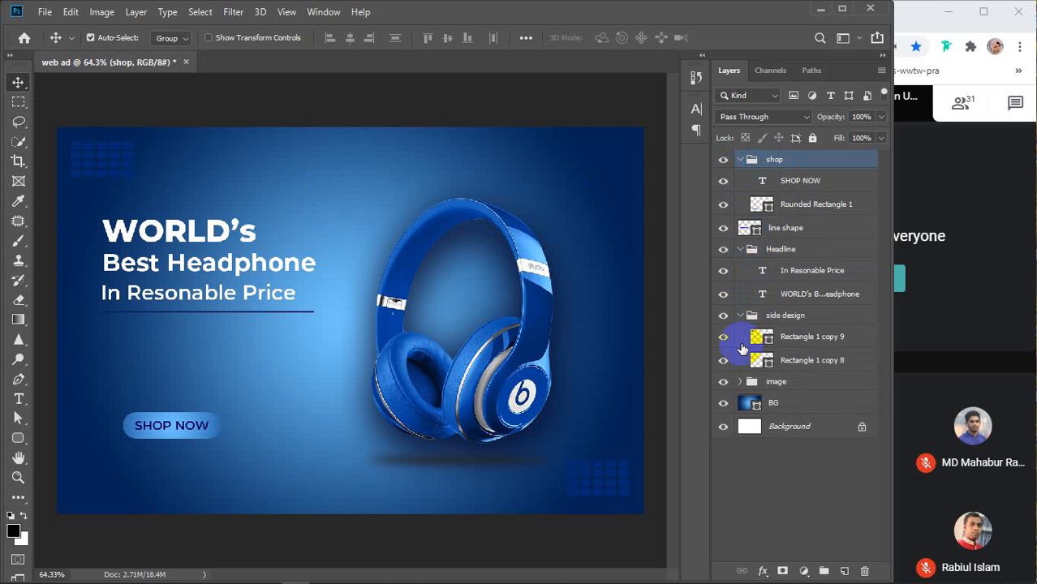
{"action": "left_click", "coordinate": [740, 382]}
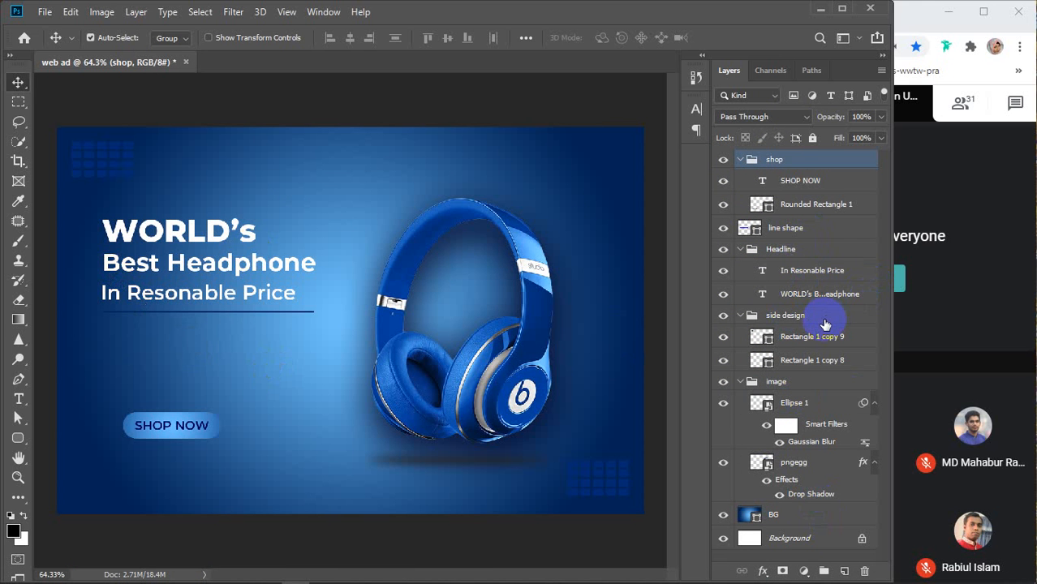
{"action": "left_click", "coordinate": [740, 160]}
{"action": "left_click", "coordinate": [740, 201]}
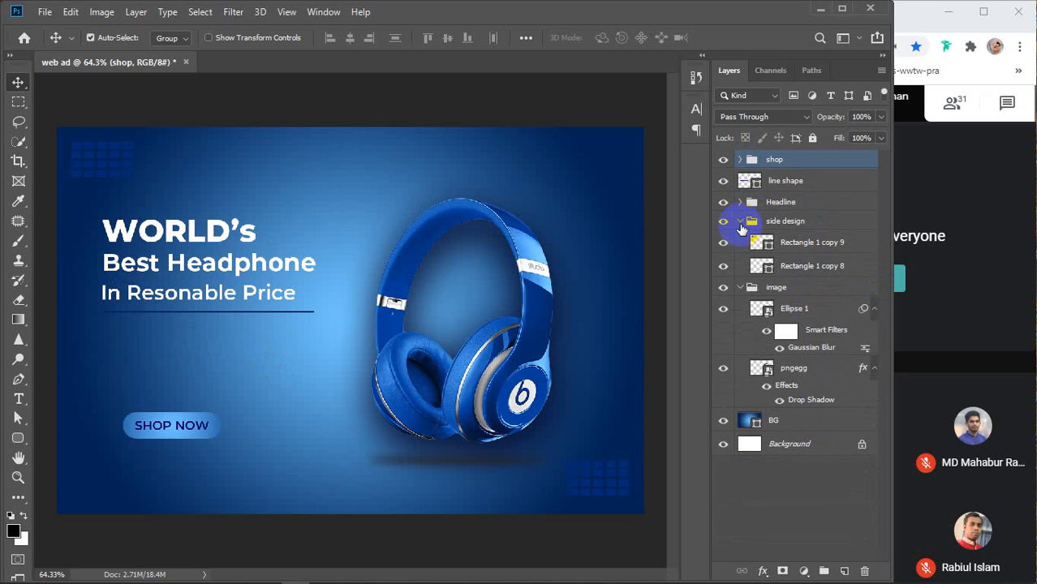
{"action": "left_click", "coordinate": [740, 222]}
{"action": "left_click", "coordinate": [740, 240]}
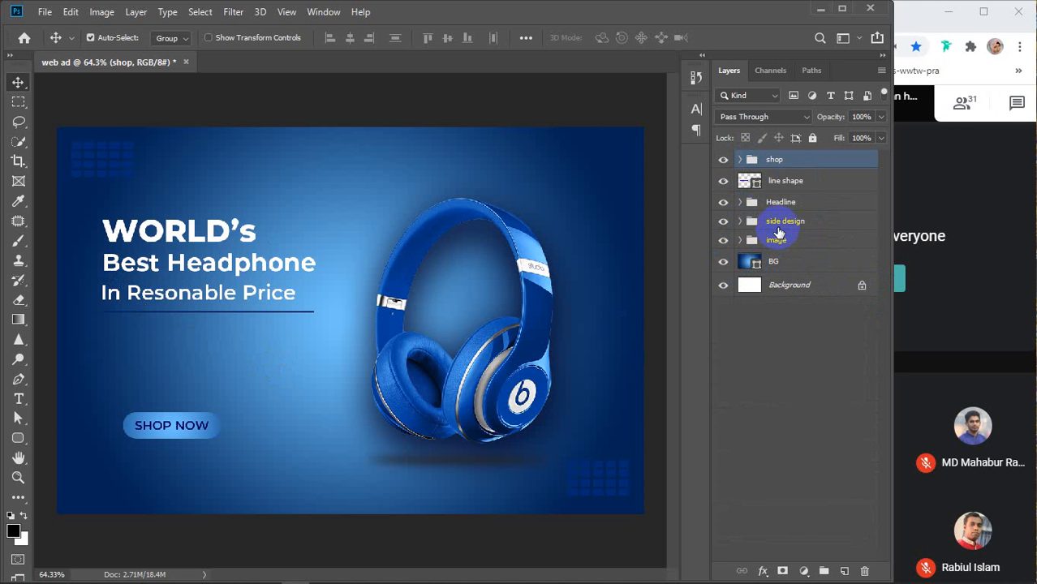
Move the line shape layer into the Headline group
{"action": "left_click", "coordinate": [791, 182]}
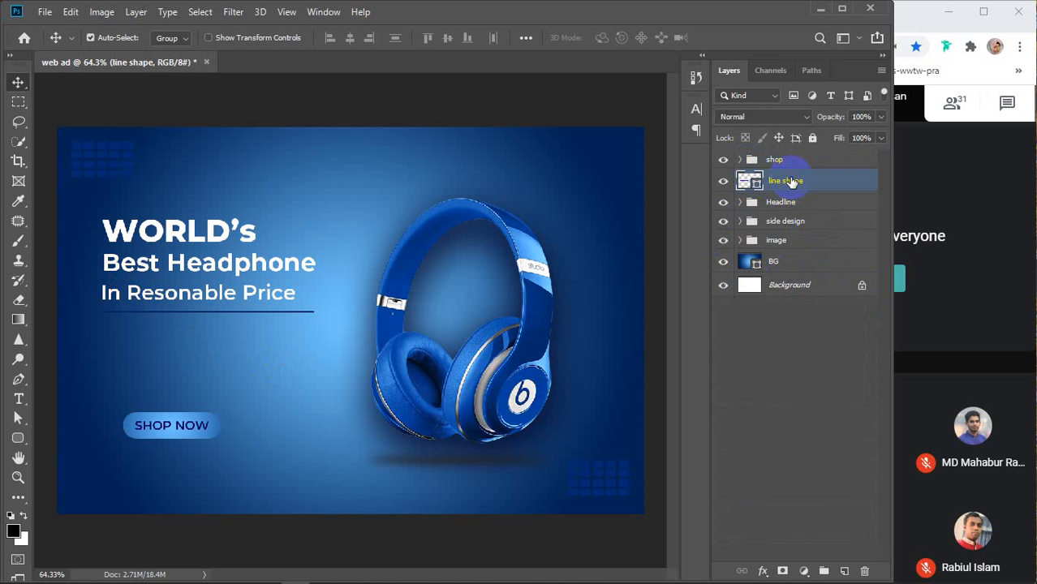
{"action": "left_click_drag", "start_coordinate": [791, 182], "coordinate": [785, 208]}
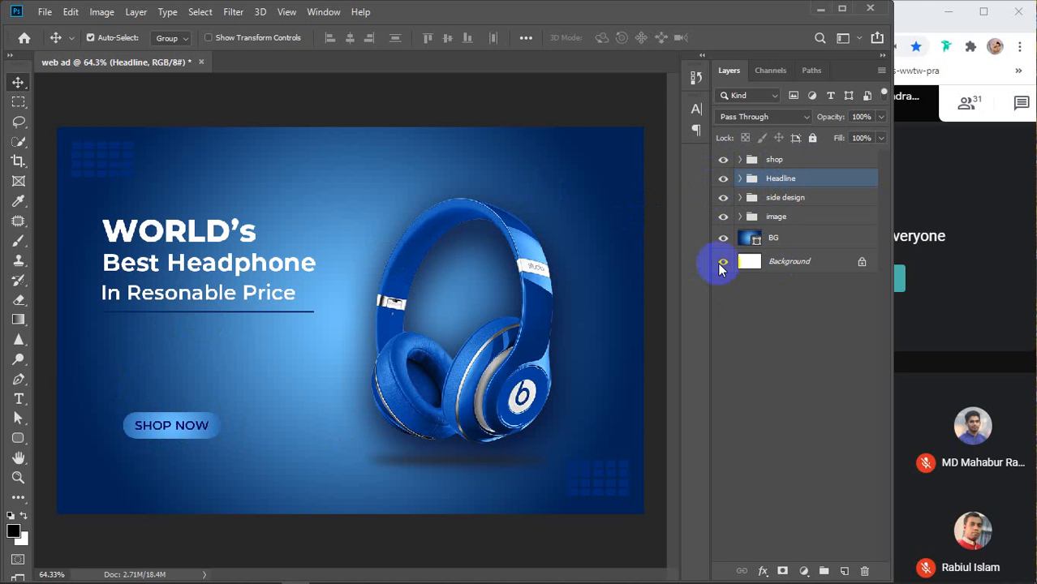
Rename the shop group as "shop button" and check which layers it contains
{"action": "double_click", "coordinate": [775, 159]}
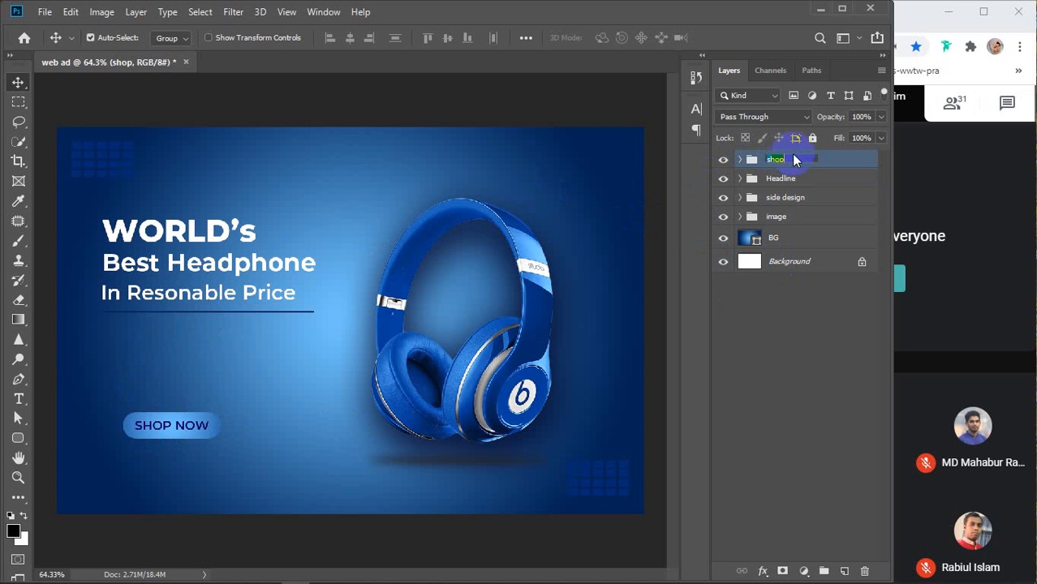
{"action": "left_click", "coordinate": [795, 159]}
{"action": "key", "text": "Return"}
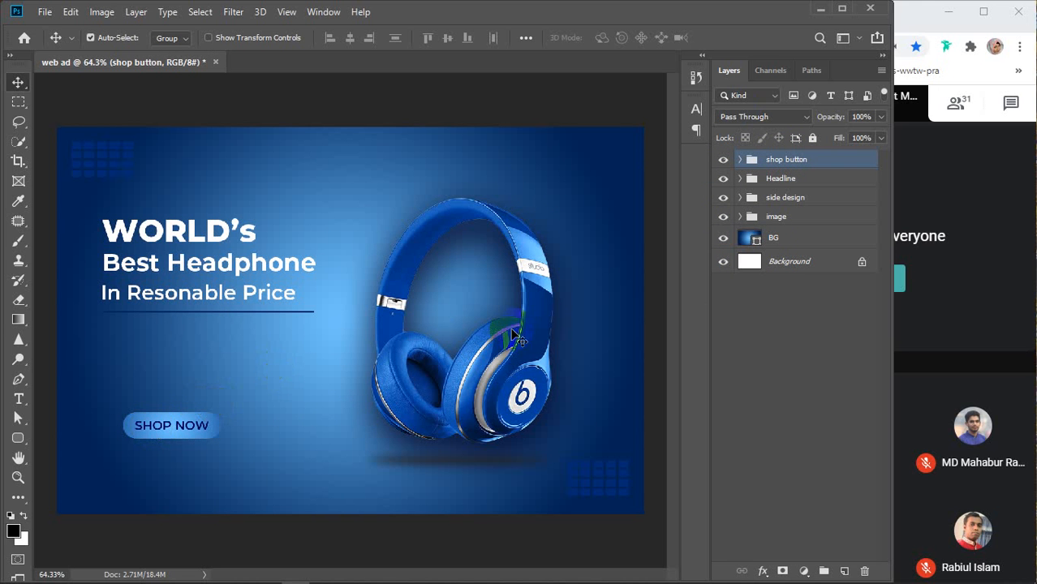
{"action": "left_click", "coordinate": [745, 163]}
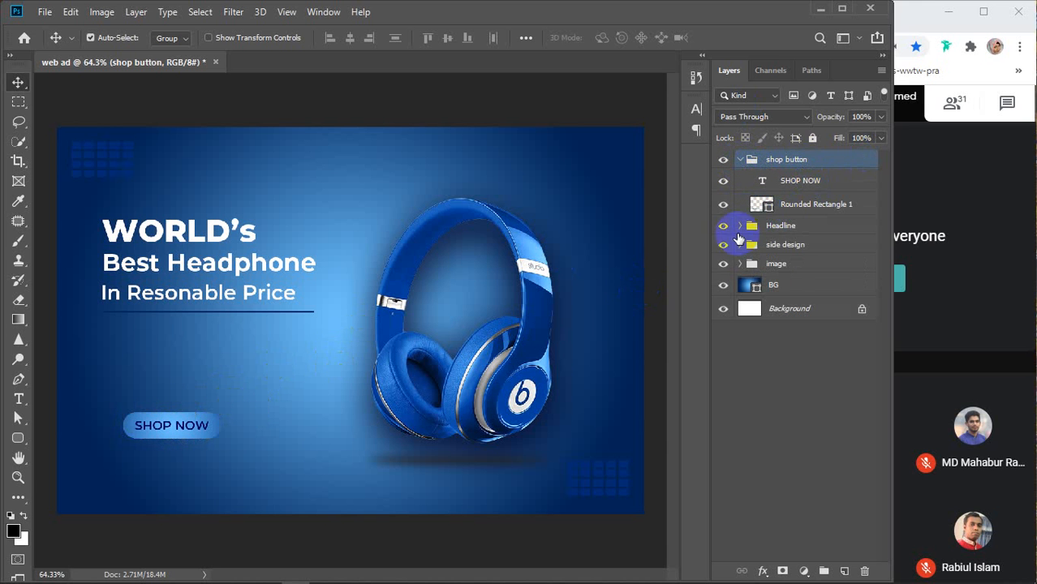
{"action": "left_click", "coordinate": [740, 159]}
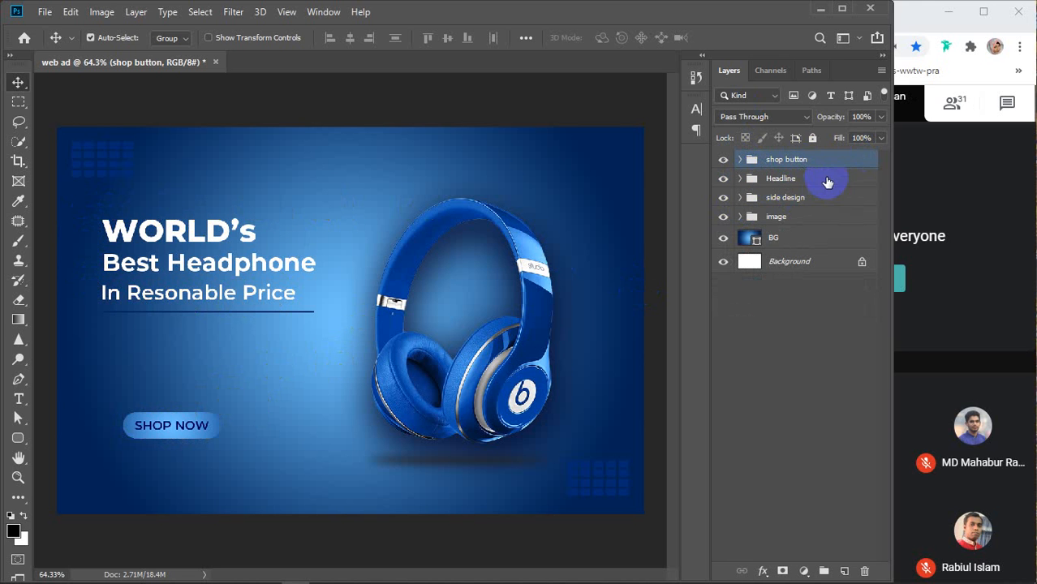
Try deleting the "In Resonable Price" tagline text in the Headline group, undo the deletion and collapse the group
{"action": "left_click", "coordinate": [740, 178]}
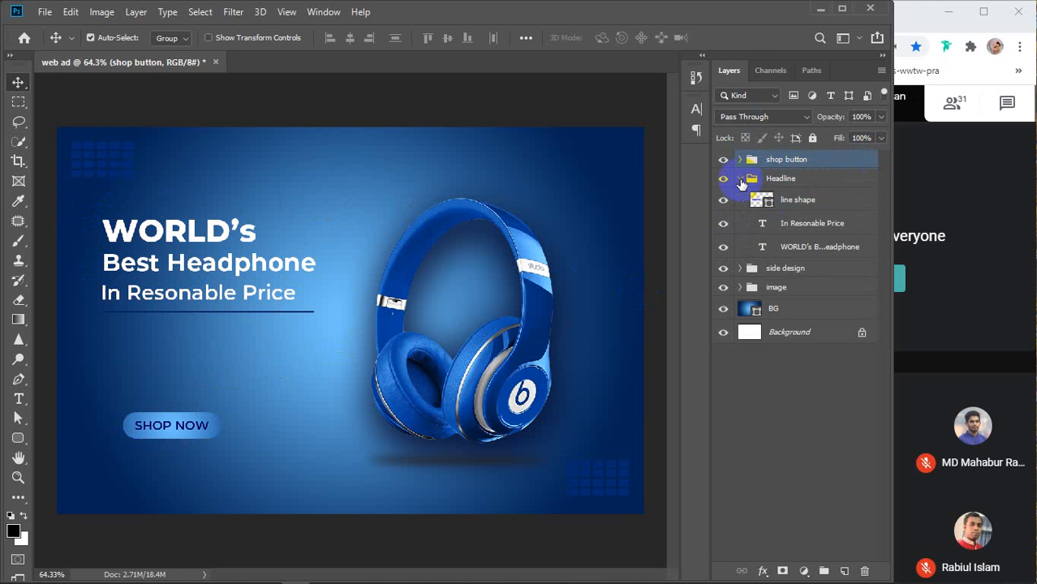
{"action": "left_click", "coordinate": [799, 230]}
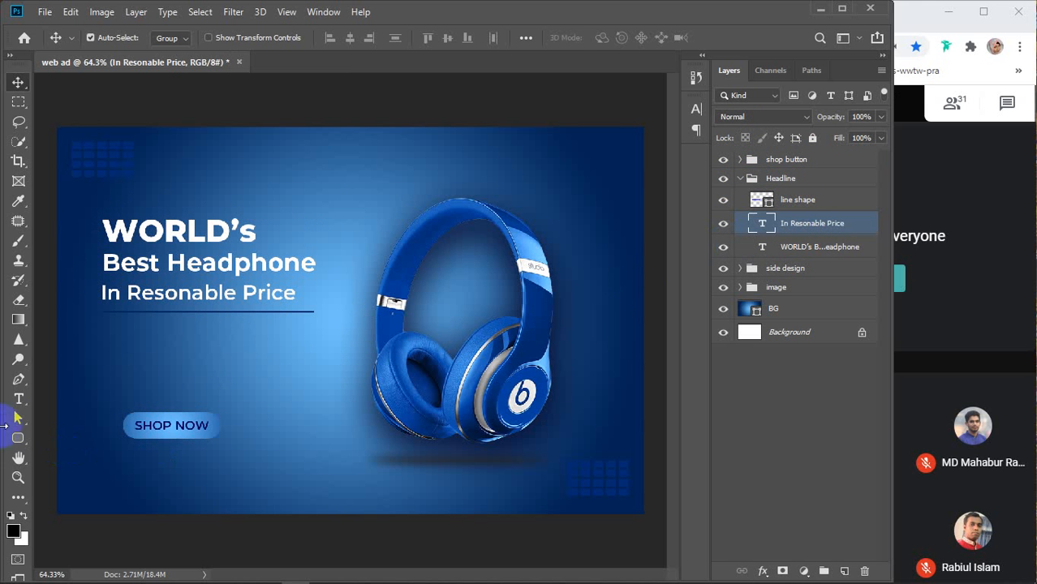
{"action": "left_click", "coordinate": [17, 398]}
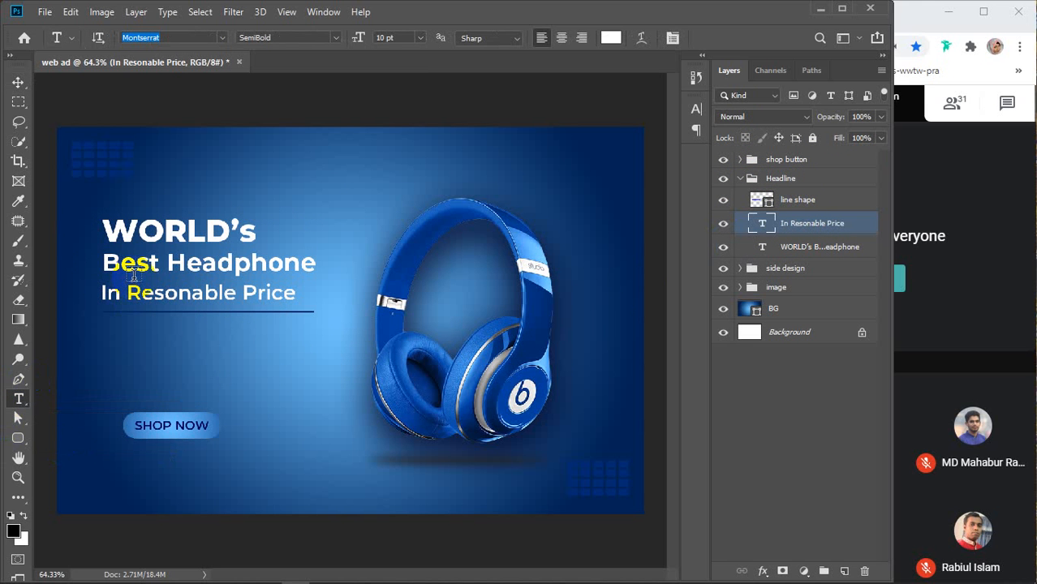
{"action": "left_click_drag", "start_coordinate": [102, 294], "coordinate": [305, 303]}
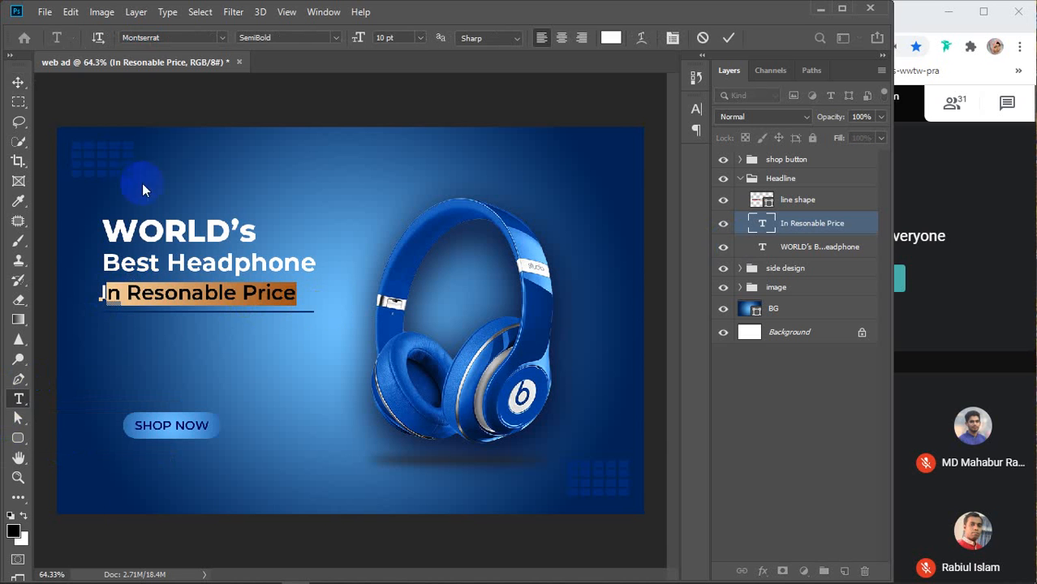
{"action": "key", "text": "BackSpace"}
{"action": "left_click", "coordinate": [18, 82]}
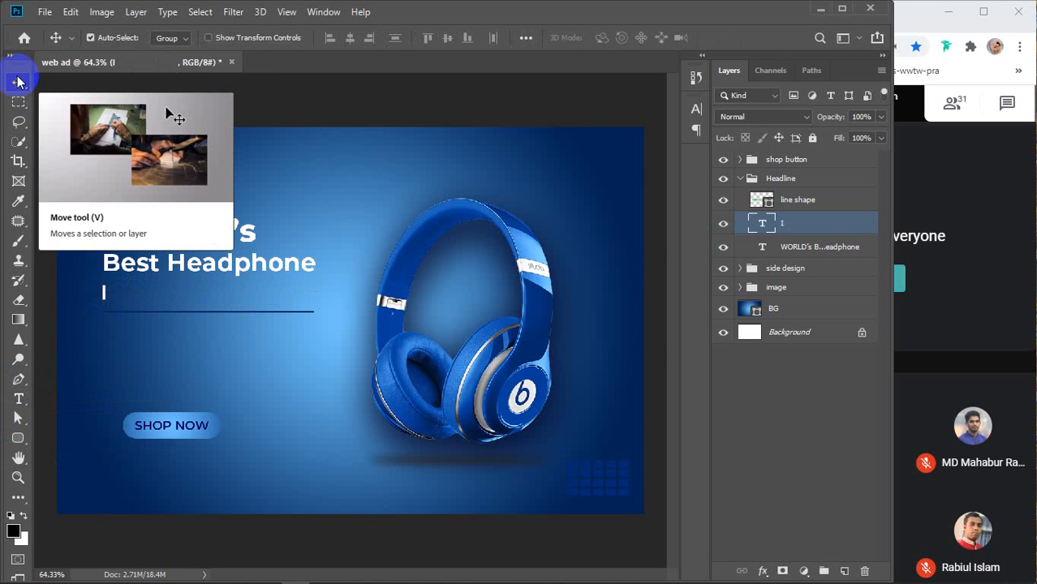
{"action": "key", "text": "ctrl+z"}
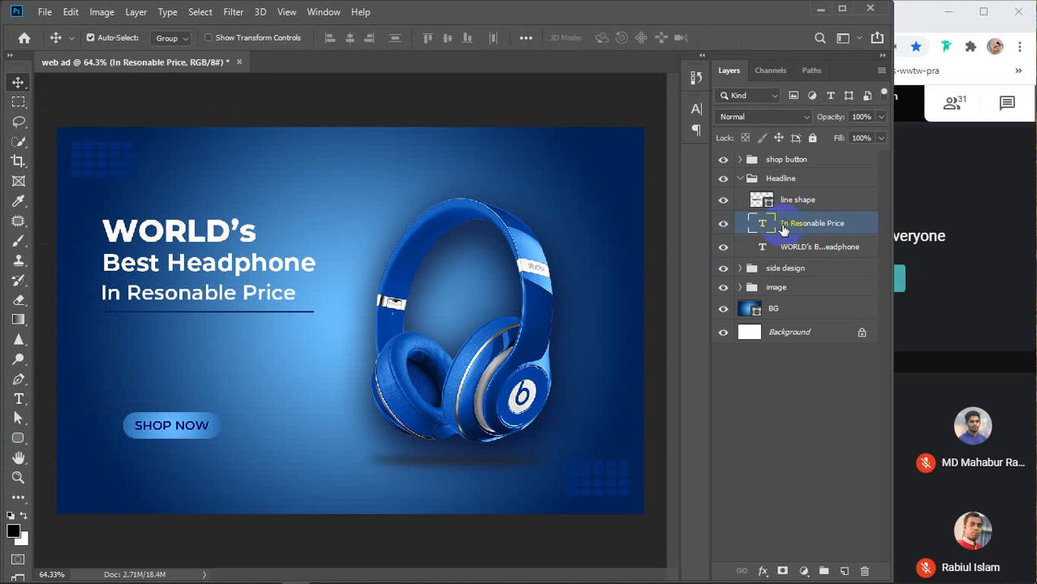
{"action": "left_click", "coordinate": [740, 180]}
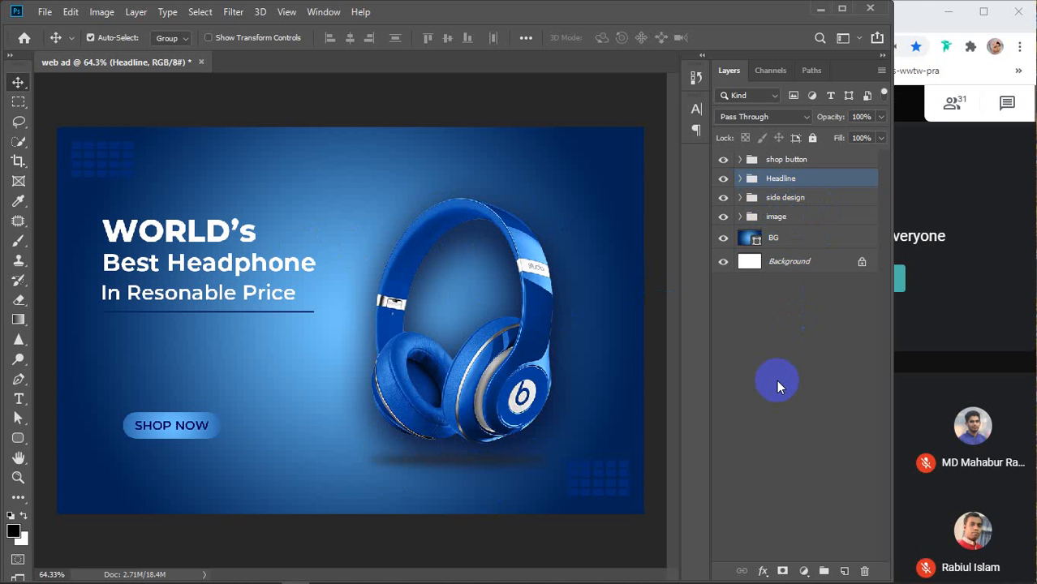
Hide and show the image group and the BG layer in turn to check what each contributes to the ad
{"action": "left_click", "coordinate": [787, 240]}
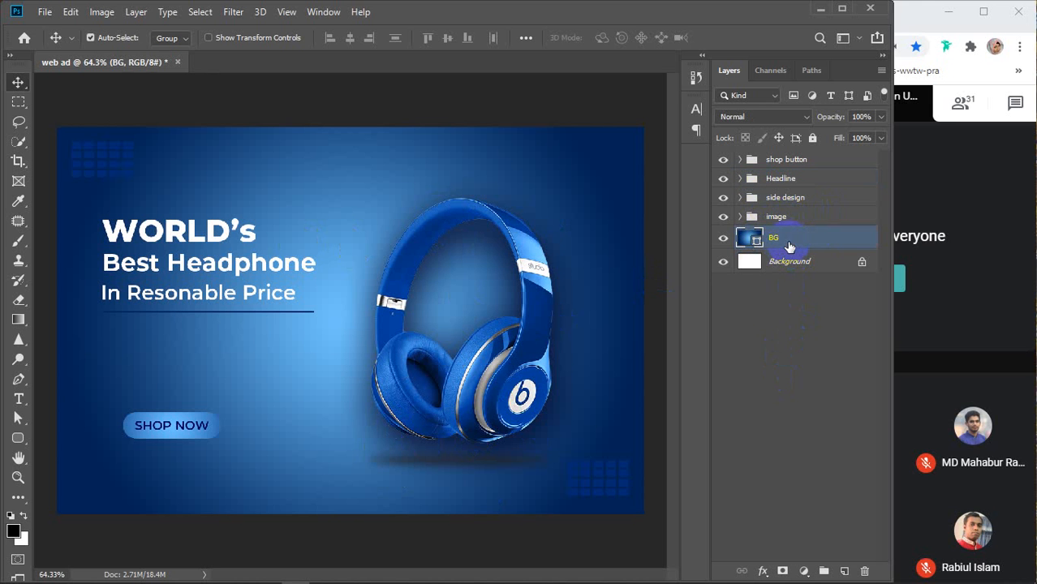
{"action": "left_click", "coordinate": [723, 216]}
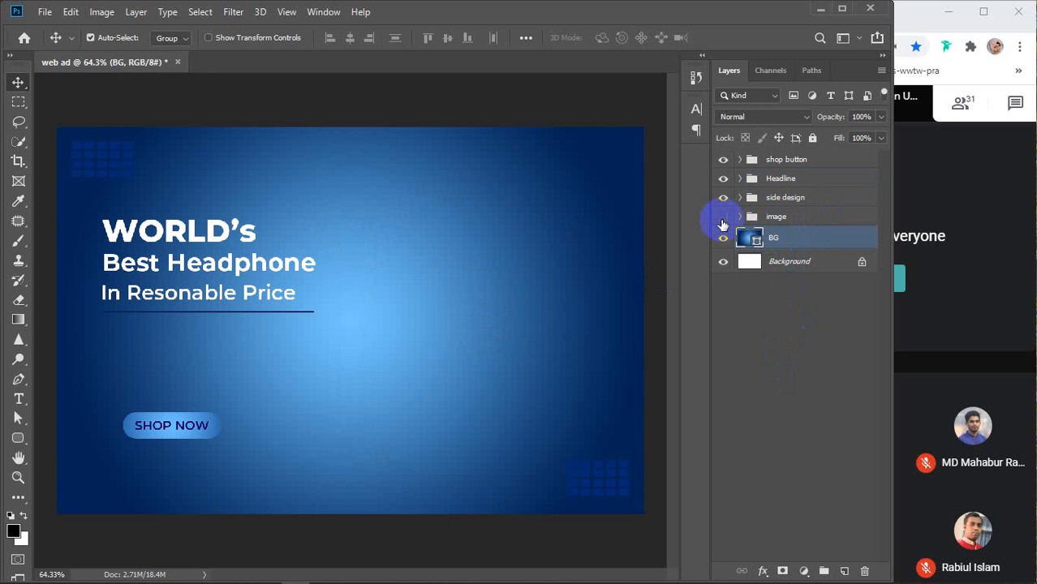
{"action": "left_click", "coordinate": [723, 217]}
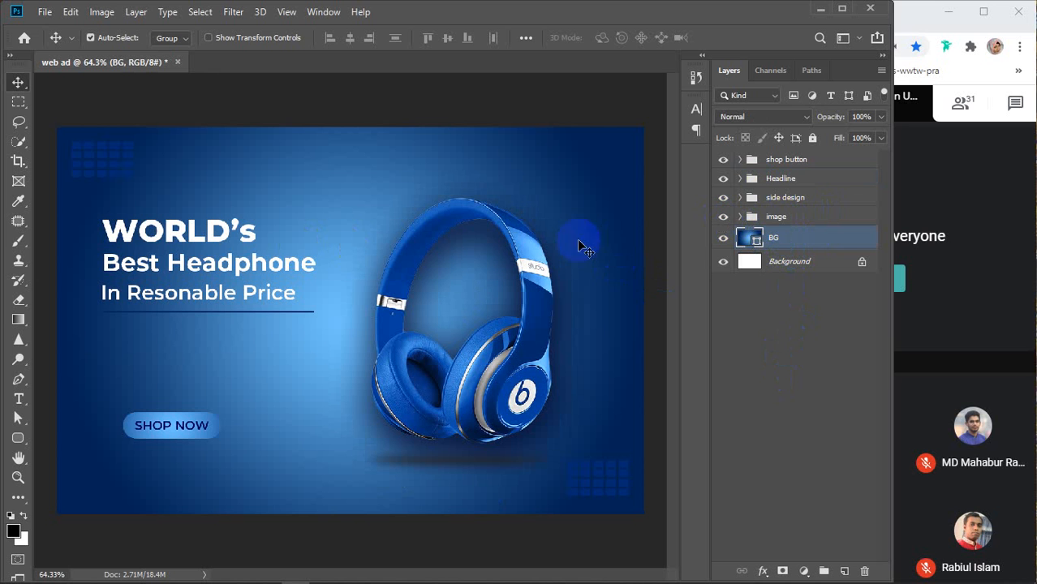
{"action": "left_click", "coordinate": [723, 239]}
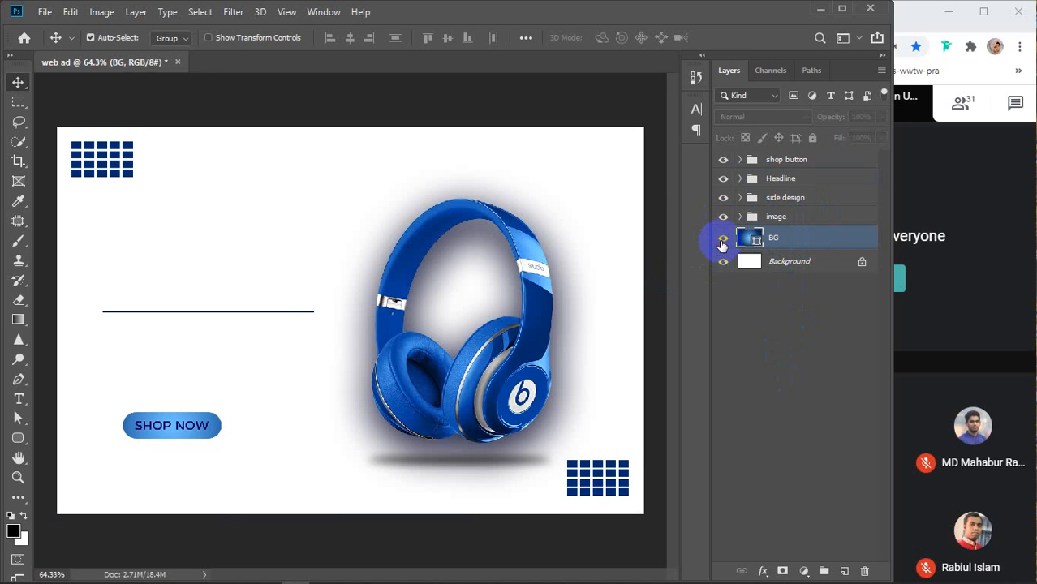
{"action": "left_click", "coordinate": [722, 239]}
{"action": "left_click", "coordinate": [806, 220]}
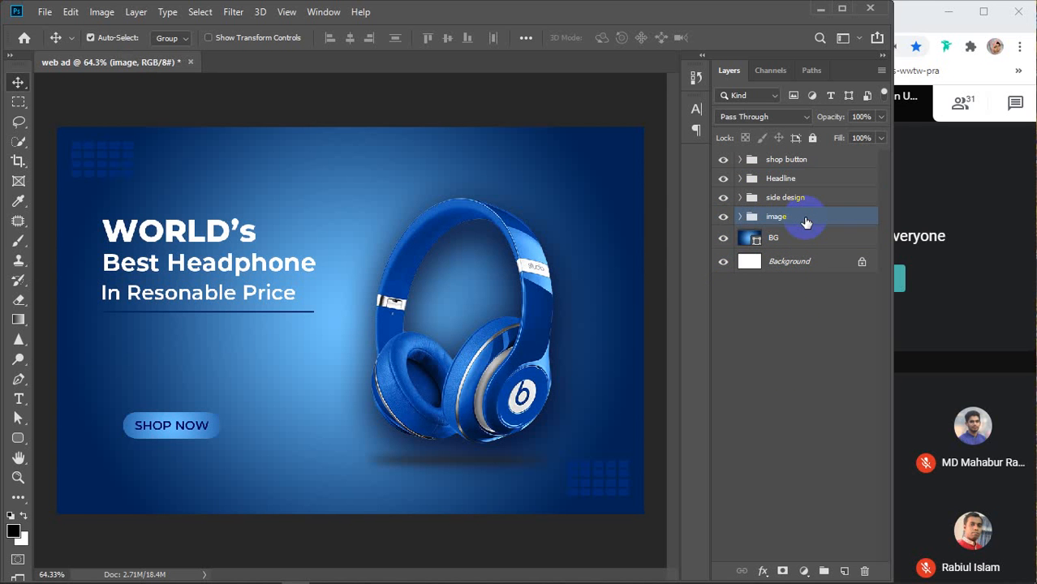
Examine the side design, Headline and shop button groups, hiding and showing the Headline and shop button groups to check their contents
{"action": "left_click", "coordinate": [806, 199]}
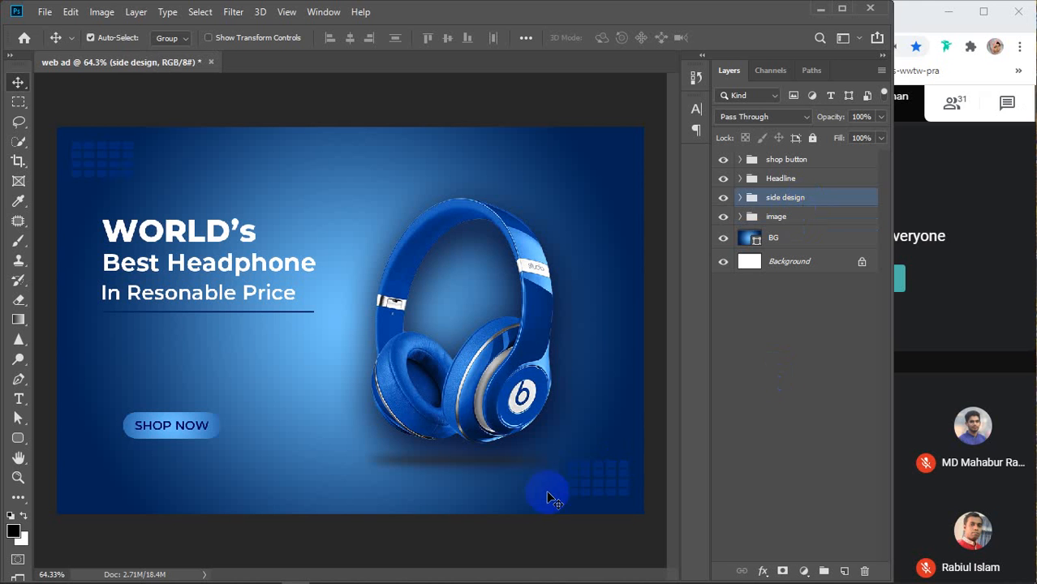
{"action": "left_click_drag", "start_coordinate": [578, 475], "coordinate": [574, 479]}
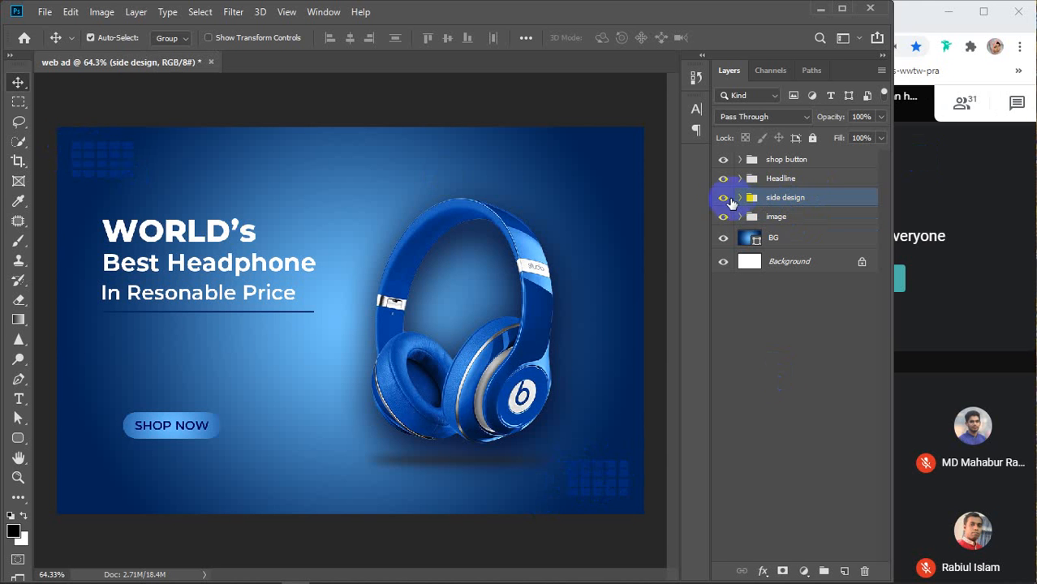
{"action": "left_click", "coordinate": [802, 179]}
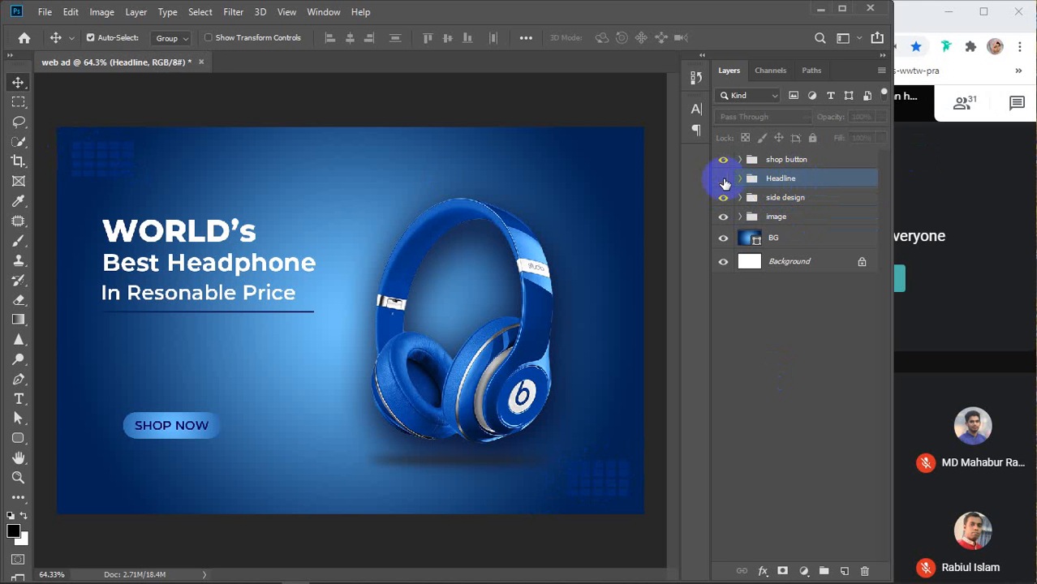
{"action": "left_click", "coordinate": [723, 179]}
{"action": "left_click", "coordinate": [723, 178]}
{"action": "left_click", "coordinate": [804, 160]}
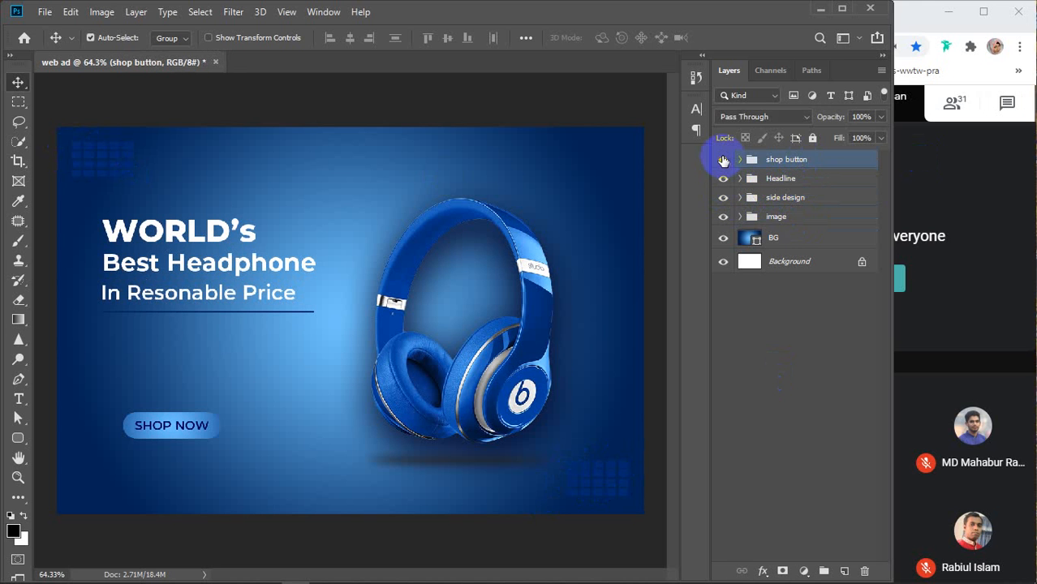
{"action": "left_click", "coordinate": [723, 160]}
{"action": "left_click", "coordinate": [723, 160]}
{"action": "left_click", "coordinate": [763, 382]}
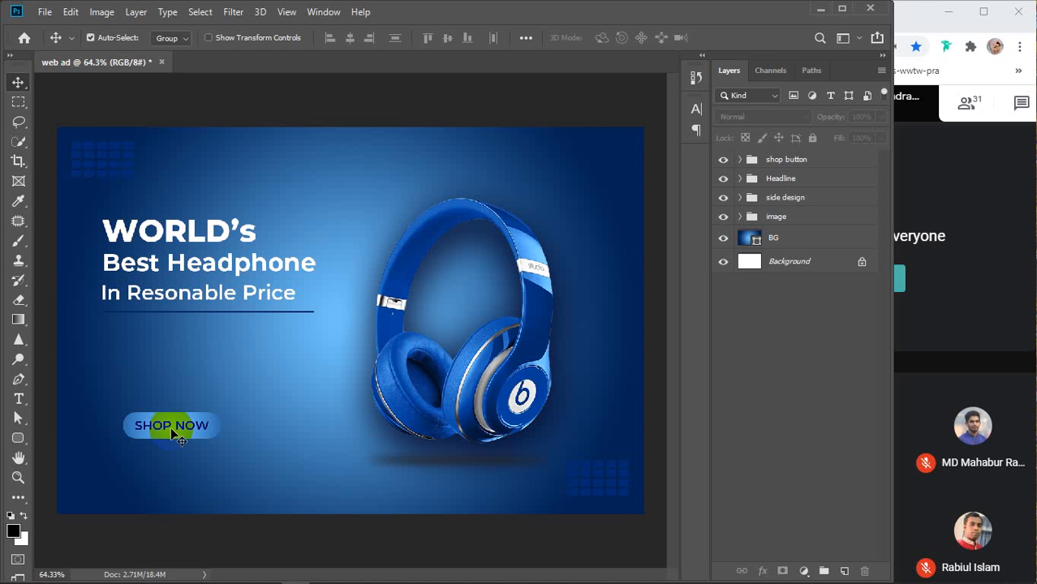
{"action": "left_click", "coordinate": [721, 179]}
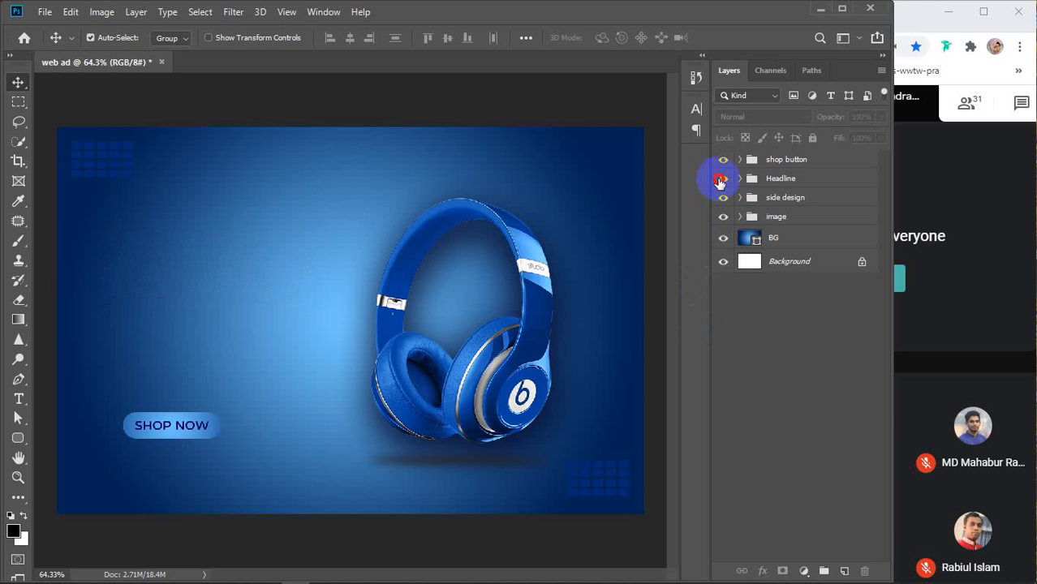
{"action": "left_click", "coordinate": [722, 179]}
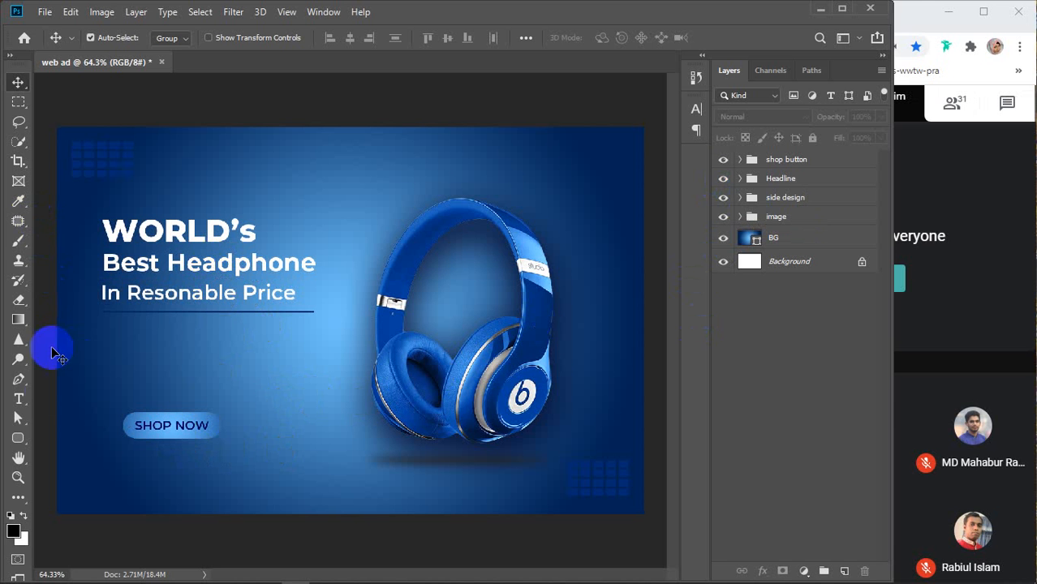
{"action": "left_click", "coordinate": [19, 398]}
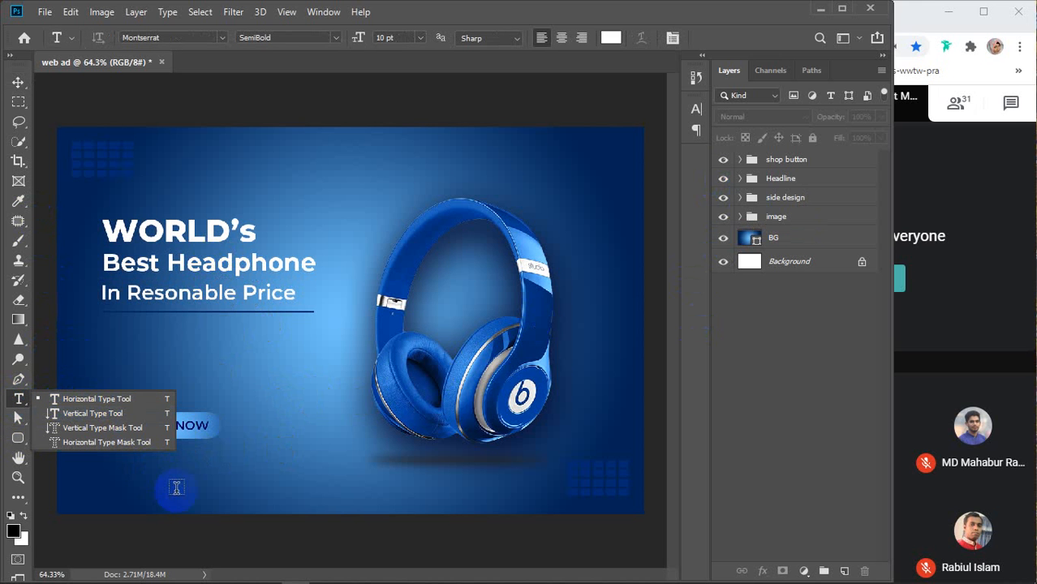
{"action": "left_click", "coordinate": [134, 477]}
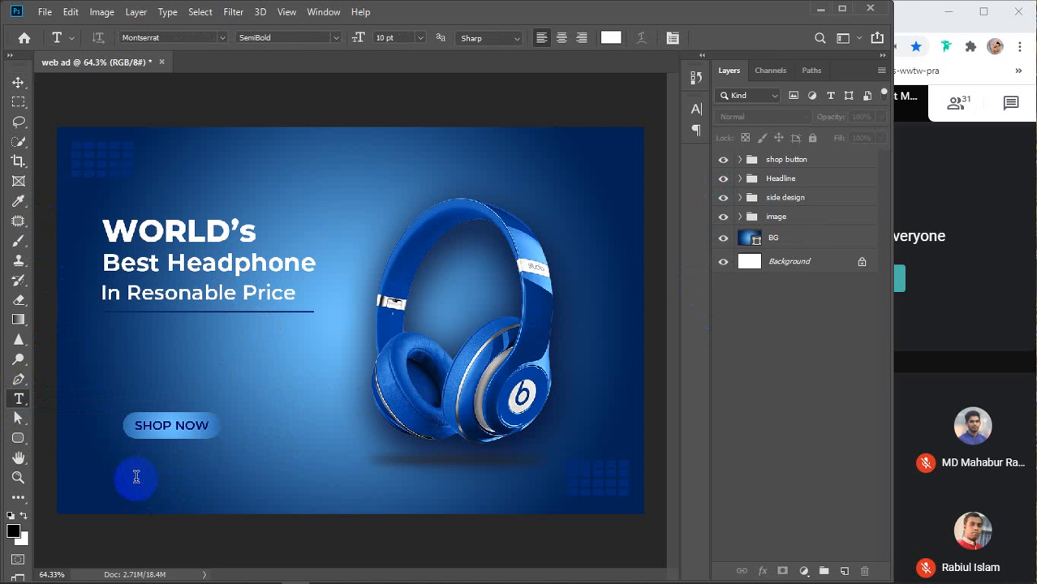
{"action": "left_click", "coordinate": [135, 475]}
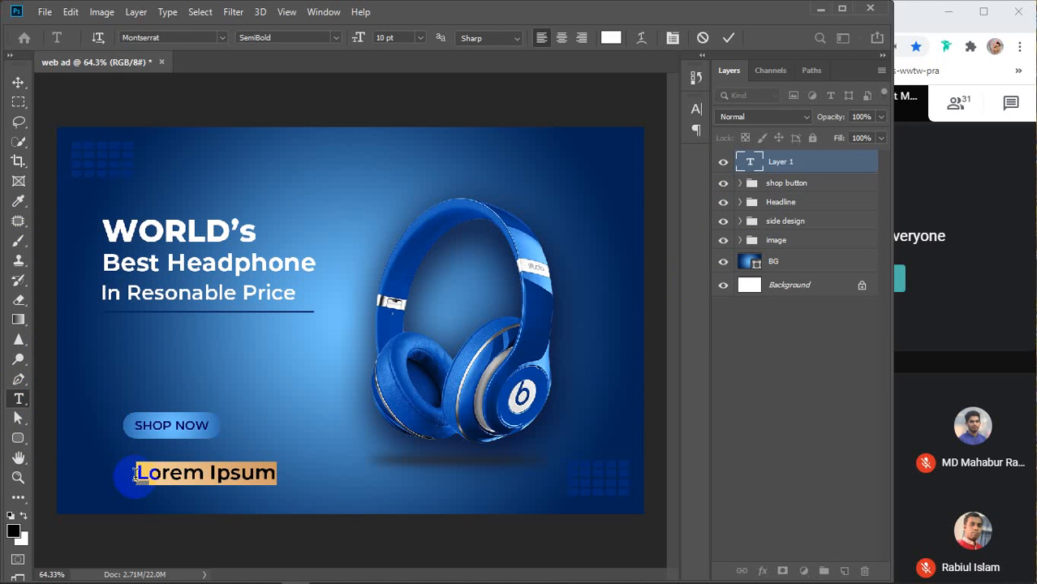
{"action": "type", "text": "wwww"}
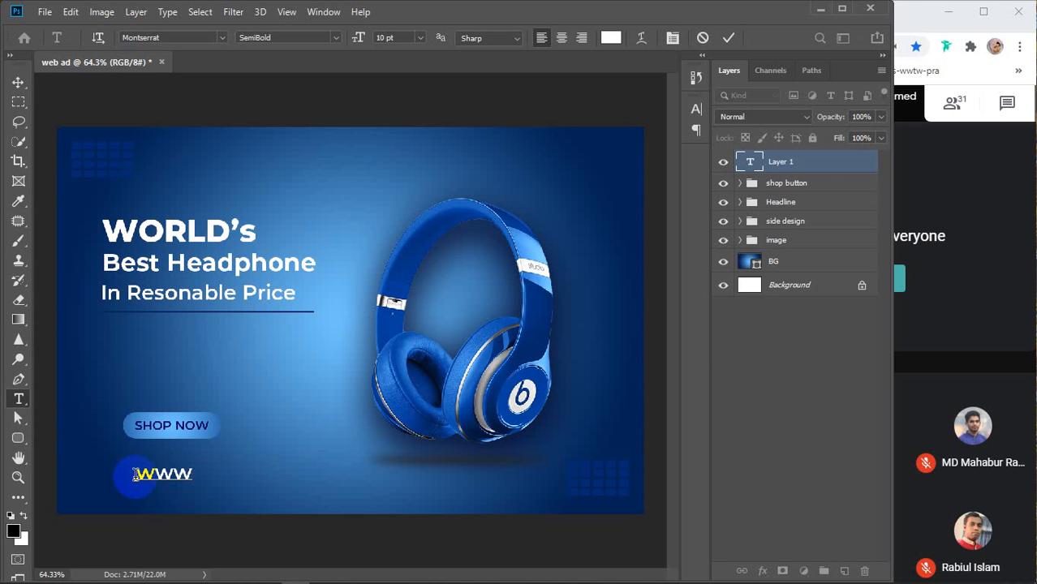
{"action": "type", "text": ".headphone.com"}
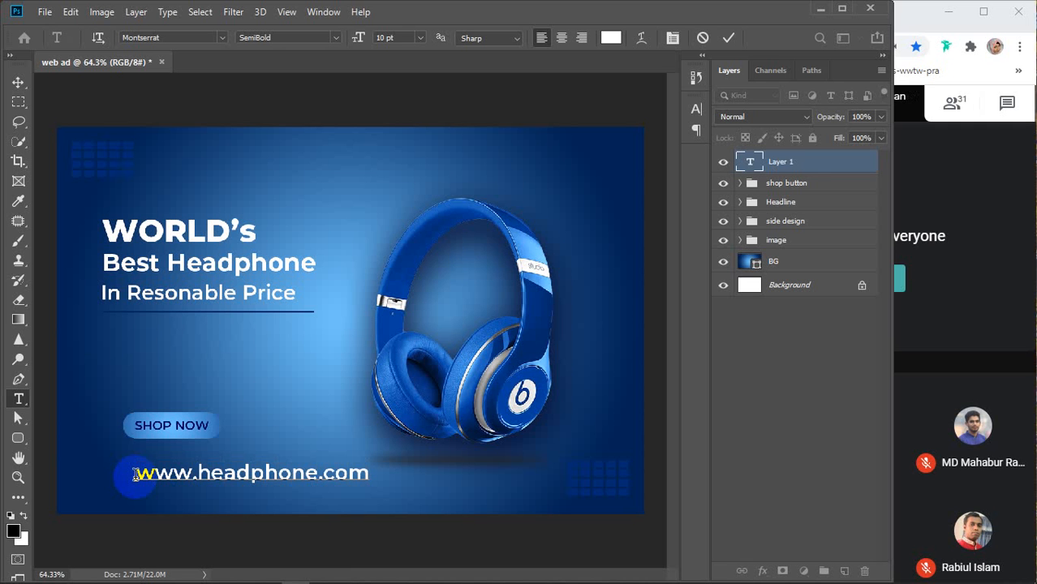
{"action": "left_click", "coordinate": [791, 172]}
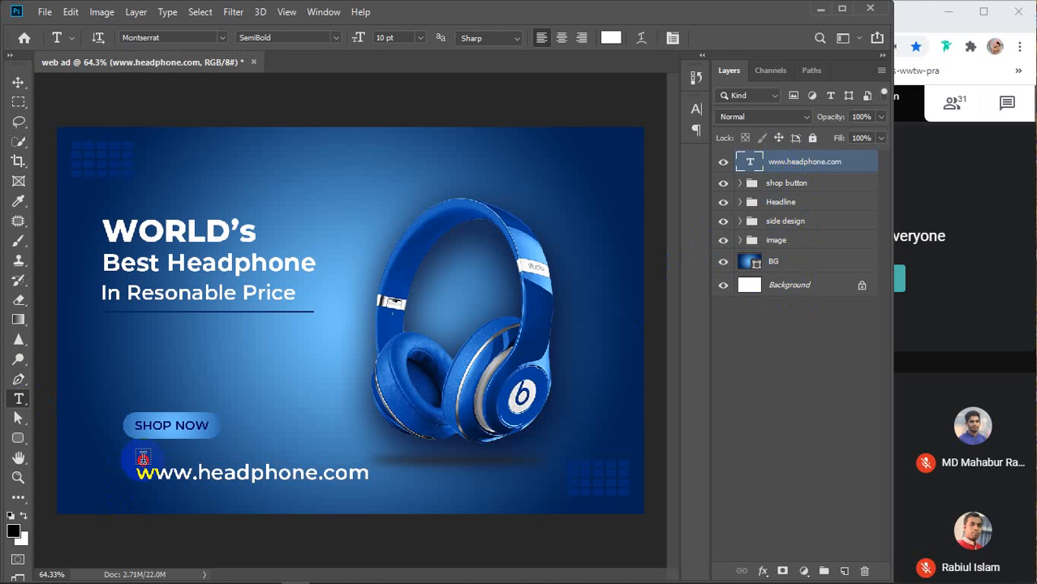
Add a separate text layer with the contact phone number between the SHOP NOW button and the website address
{"action": "left_click", "coordinate": [142, 459]}
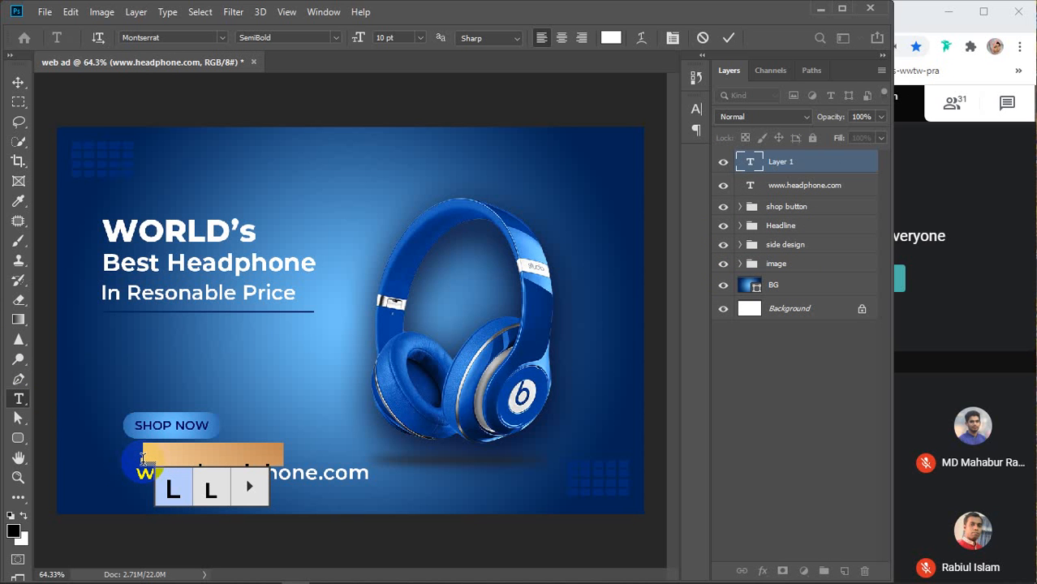
{"action": "type", "text": "00"}
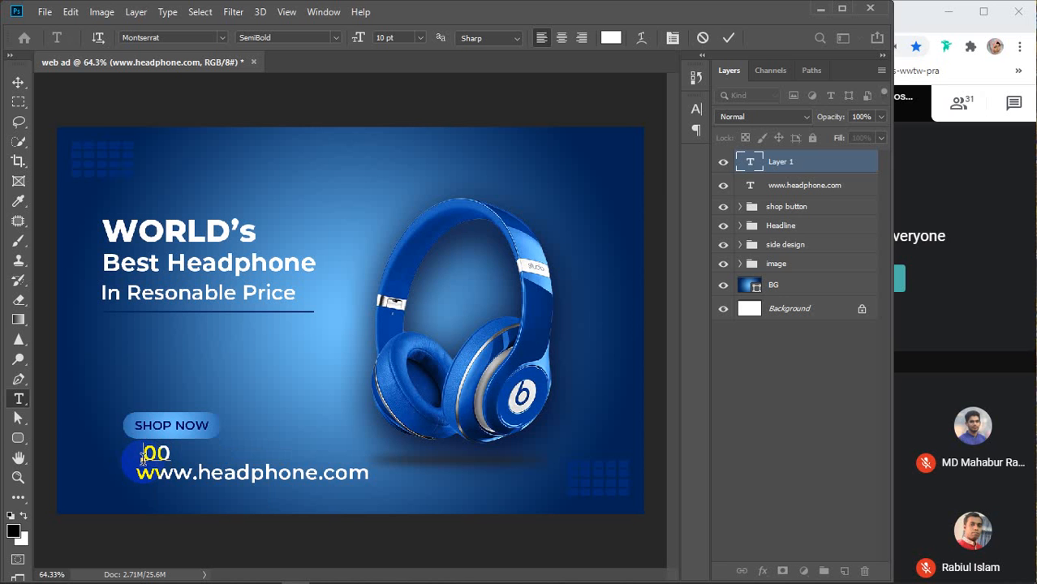
{"action": "type", "text": "+"}
{"action": "type", "text": " 11"}
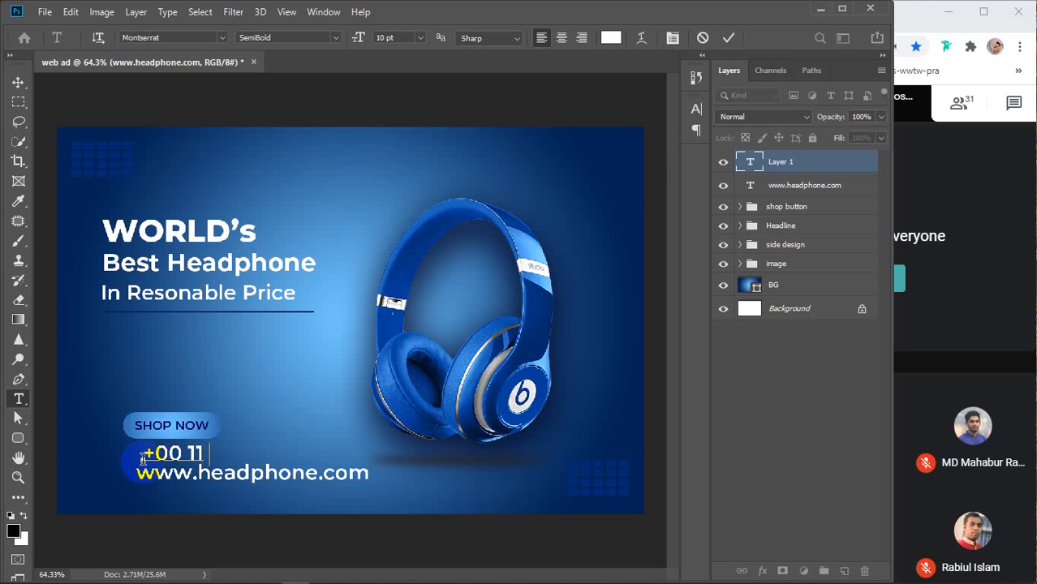
{"action": "type", "text": " 22 33 44 55"}
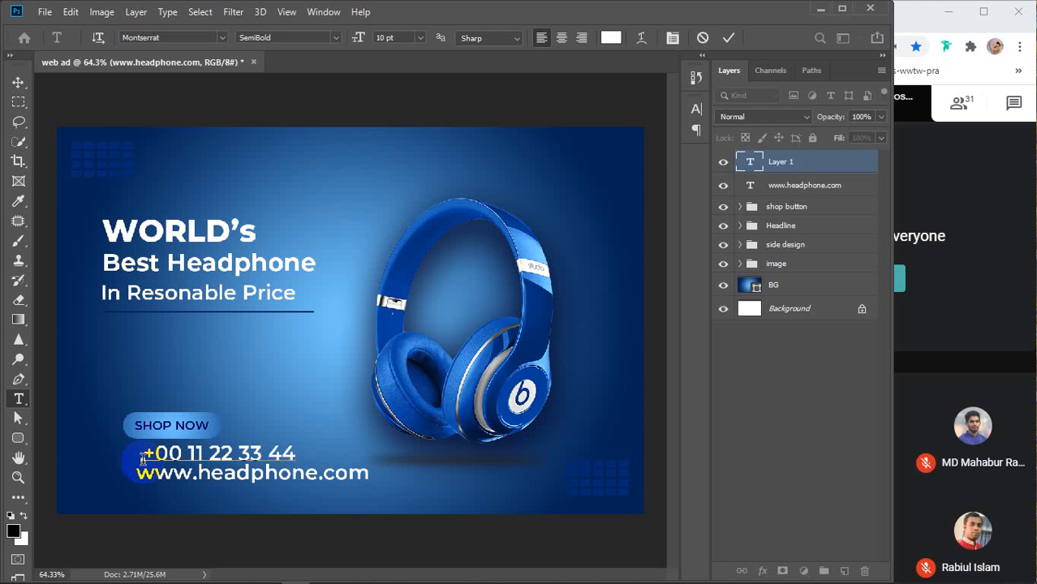
{"action": "left_click", "coordinate": [17, 82]}
{"action": "left_click", "coordinate": [837, 449]}
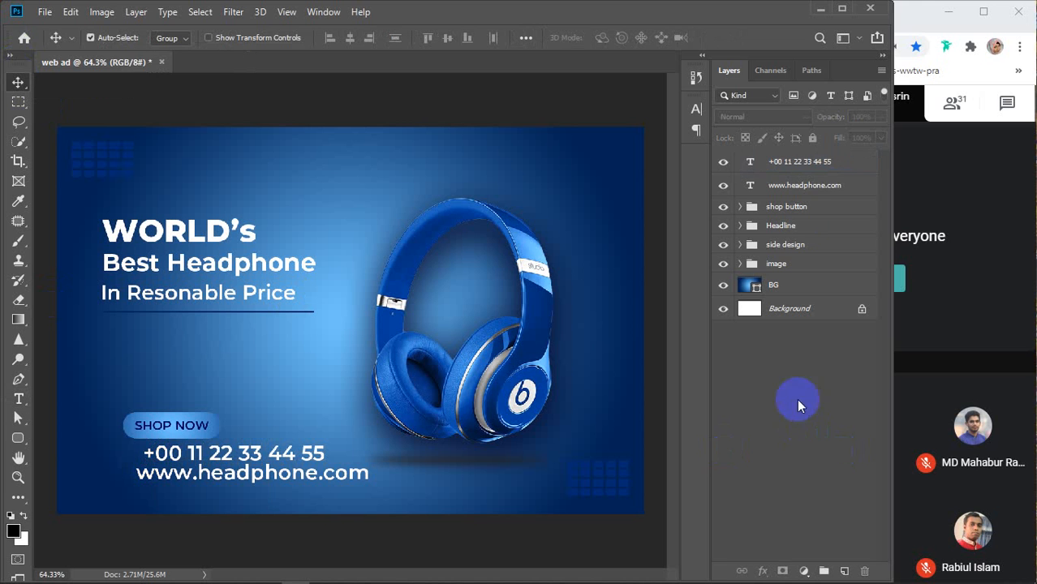
{"action": "left_click", "coordinate": [795, 162]}
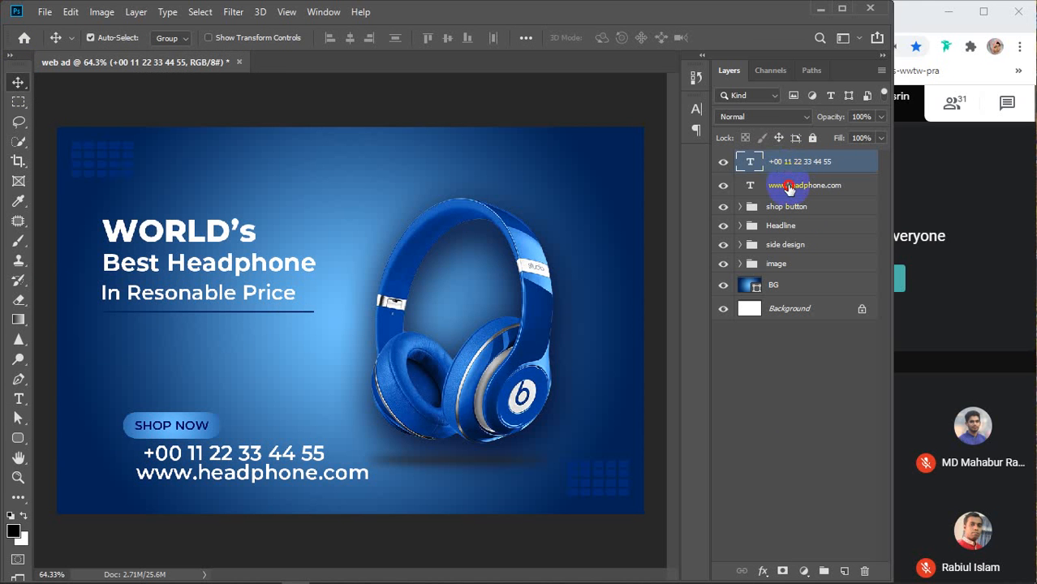
{"action": "left_click", "coordinate": [786, 185]}
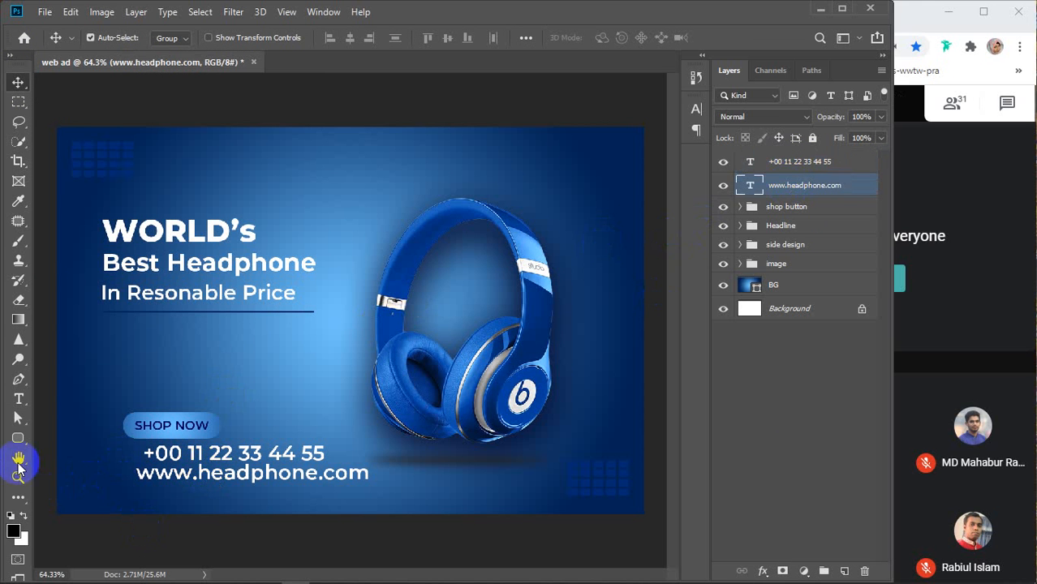
{"action": "left_click", "coordinate": [19, 399]}
{"action": "left_click_drag", "start_coordinate": [139, 477], "coordinate": [420, 459]}
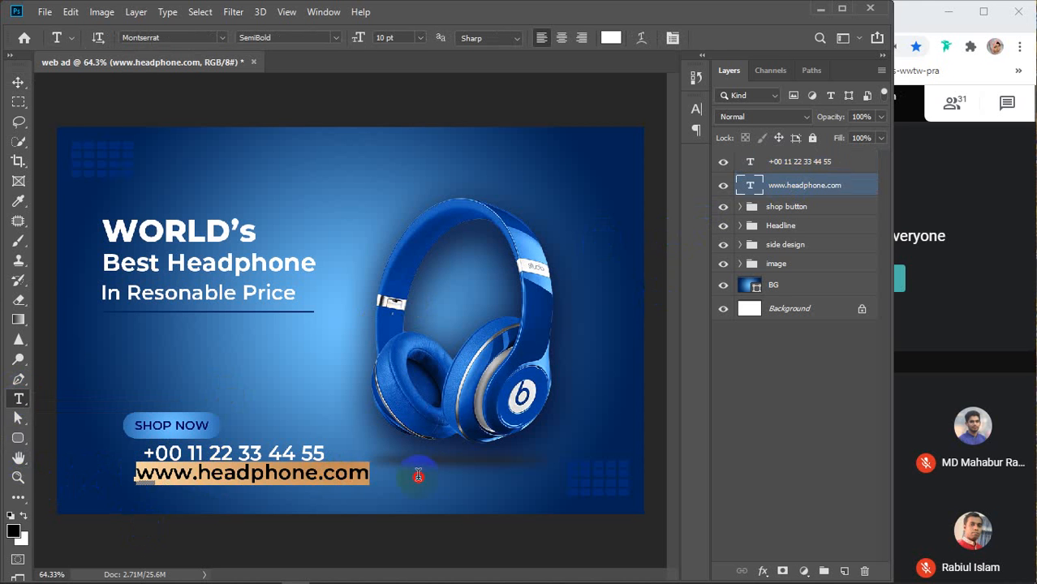
{"action": "scroll", "coordinate": [406, 41], "scroll_direction": "down", "scroll_amount": 3}
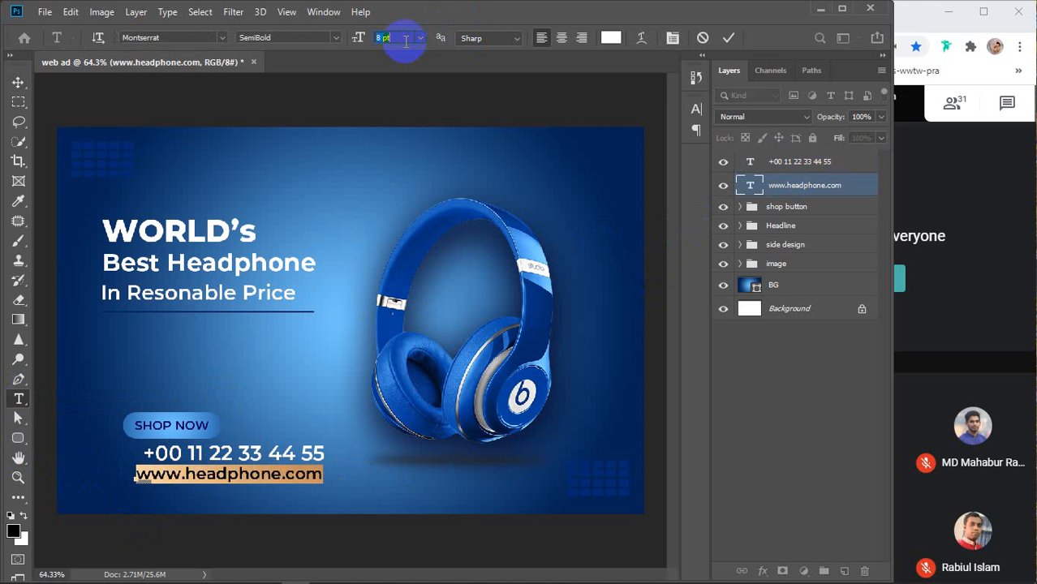
{"action": "scroll", "coordinate": [406, 41], "scroll_direction": "down", "scroll_amount": 1}
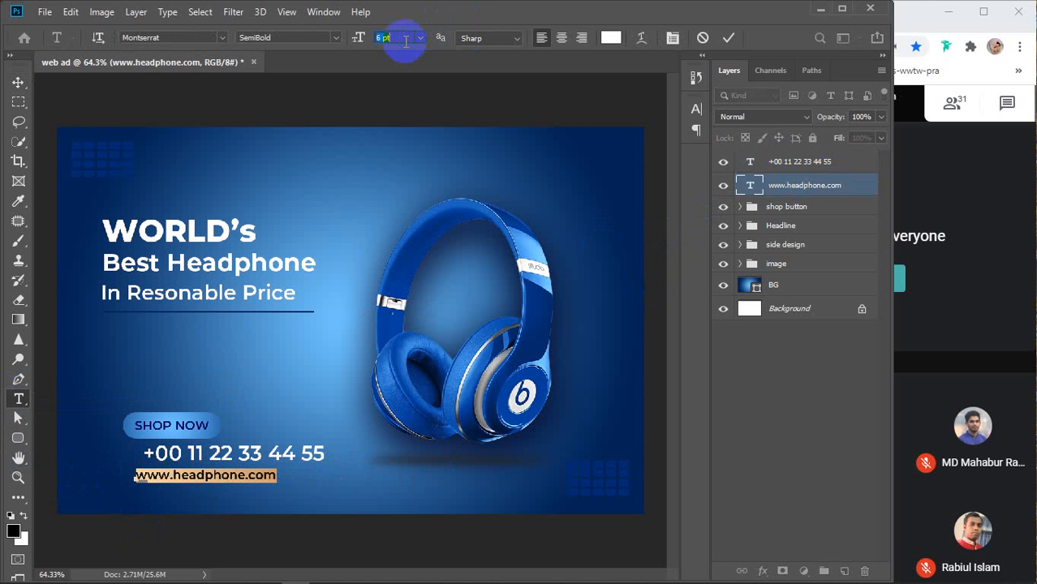
{"action": "scroll", "coordinate": [405, 42], "scroll_direction": "down", "scroll_amount": 1}
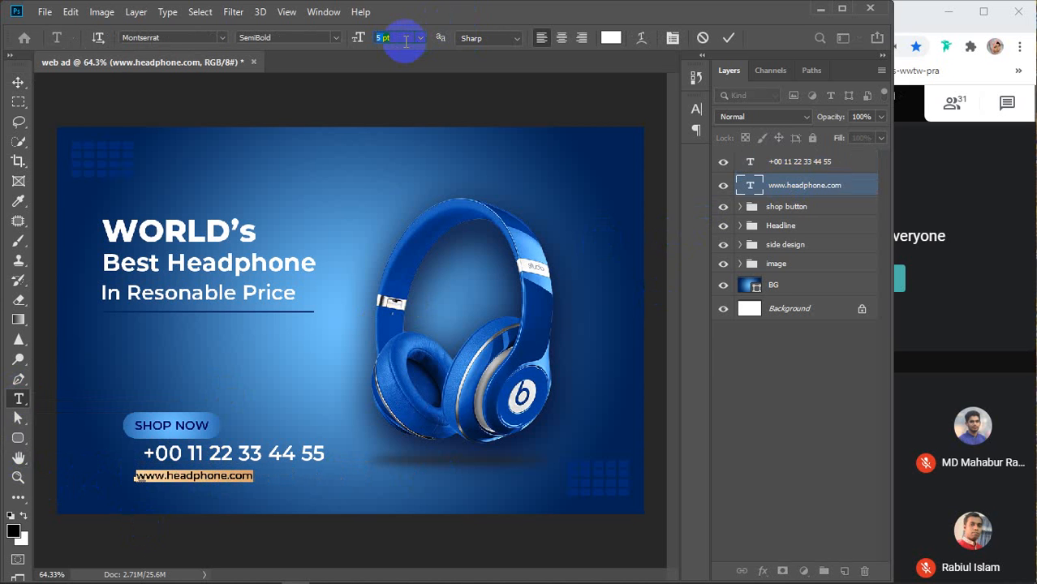
{"action": "scroll", "coordinate": [406, 41], "scroll_direction": "up", "scroll_amount": 1}
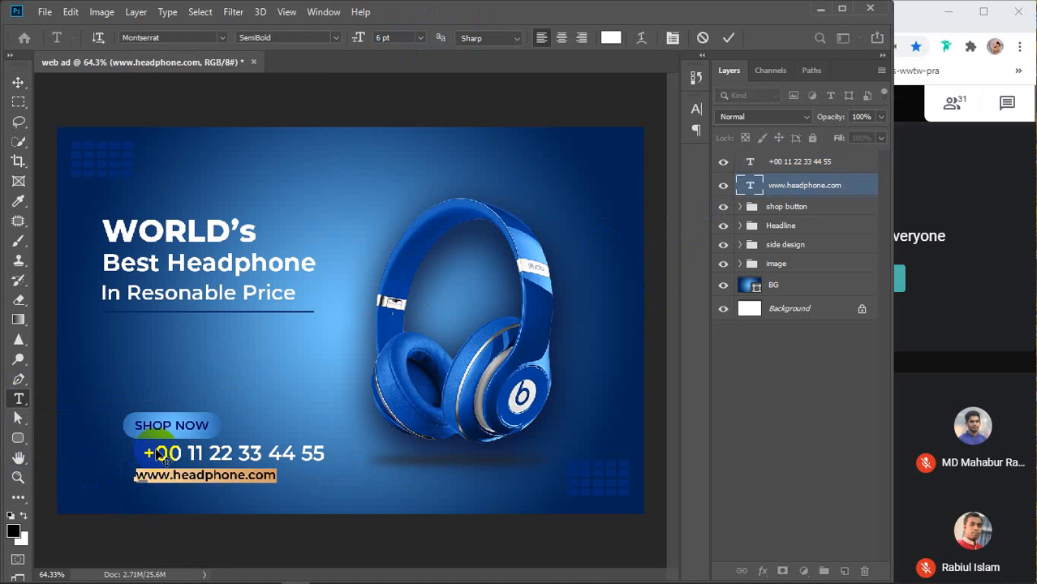
{"action": "key", "text": "ctrl+Return"}
Reduce the phone number text to match the 6 pt website address and reposition both lines lower beneath the SHOP NOW button
{"action": "left_click_drag", "start_coordinate": [144, 453], "coordinate": [359, 451]}
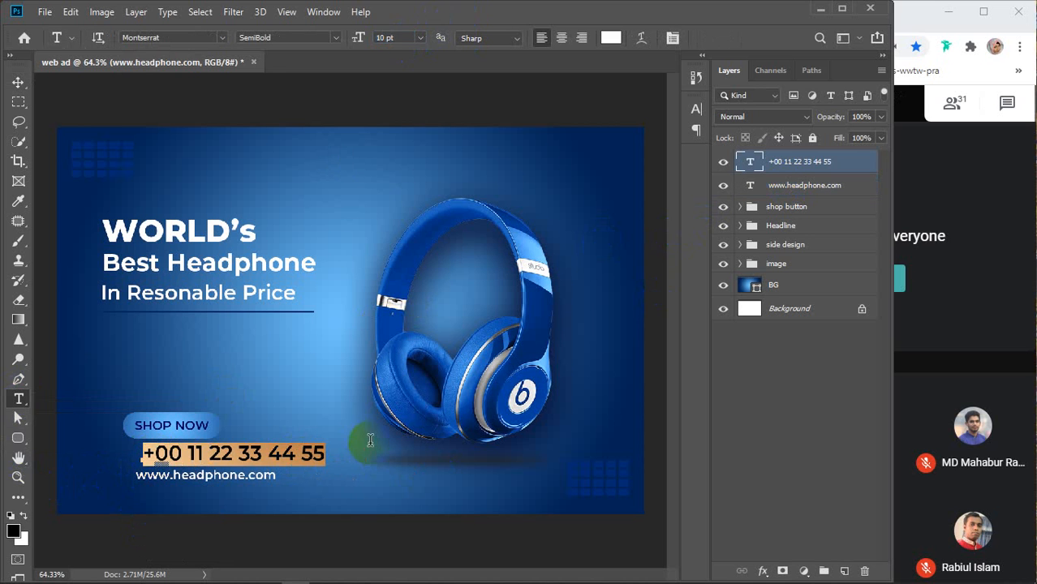
{"action": "key", "text": "Down"}
{"action": "key", "text": "Down"}
{"action": "key", "text": "Down"}
{"action": "key", "text": "Down"}
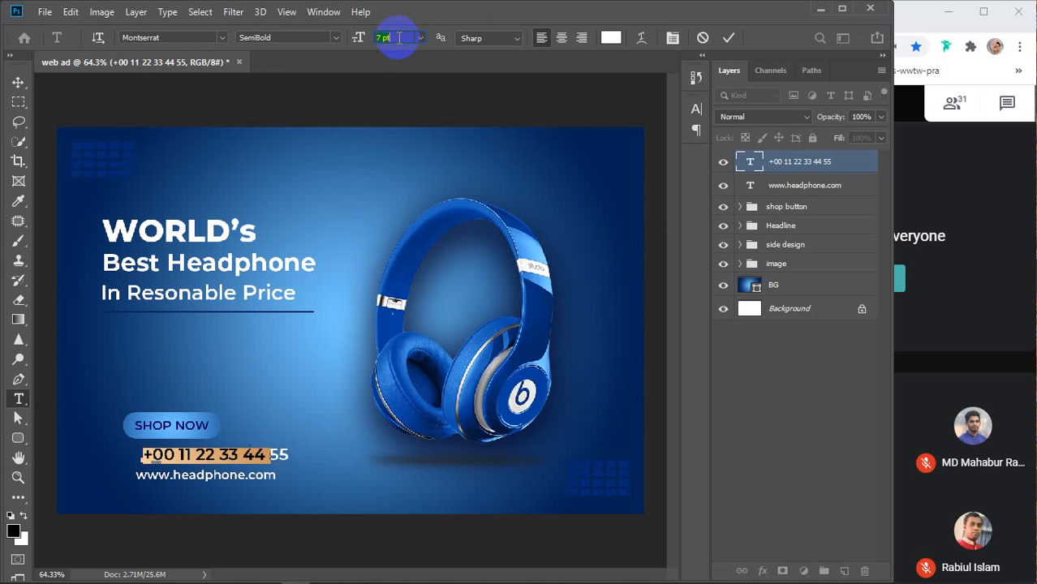
{"action": "left_click", "coordinate": [17, 81]}
{"action": "left_click", "coordinate": [773, 459]}
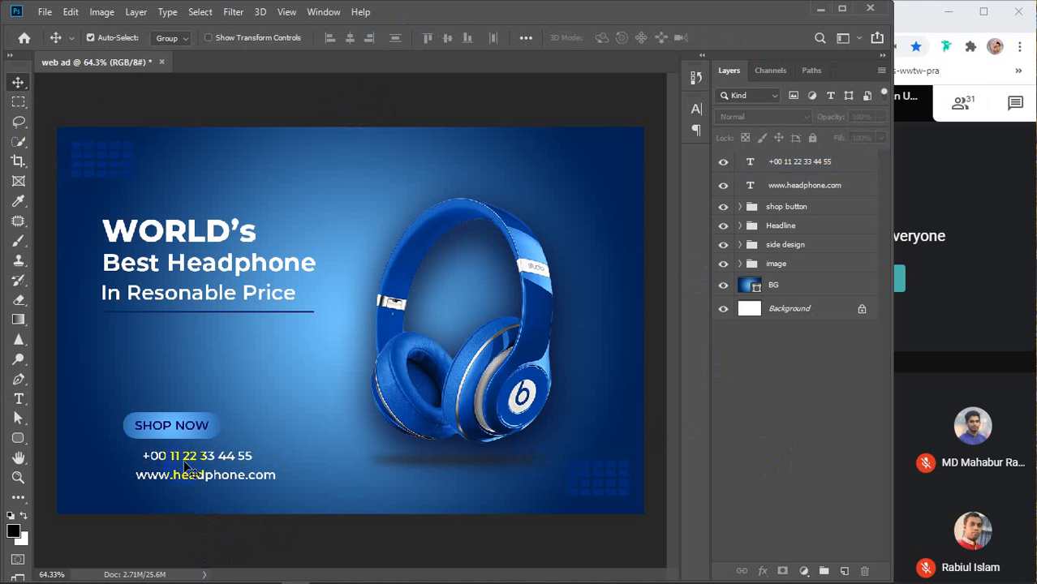
{"action": "left_click_drag", "start_coordinate": [194, 469], "coordinate": [251, 471]}
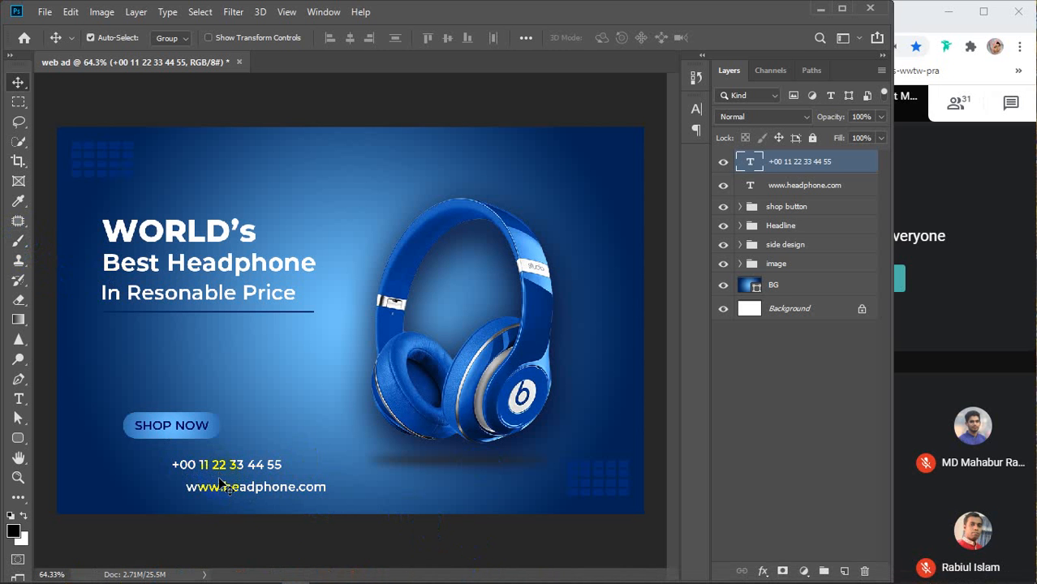
Switch to Chrome, open flaticon.com in a new tab and dismiss the Google sign-in prompt
{"action": "mouse_move", "coordinate": [410, 570]}
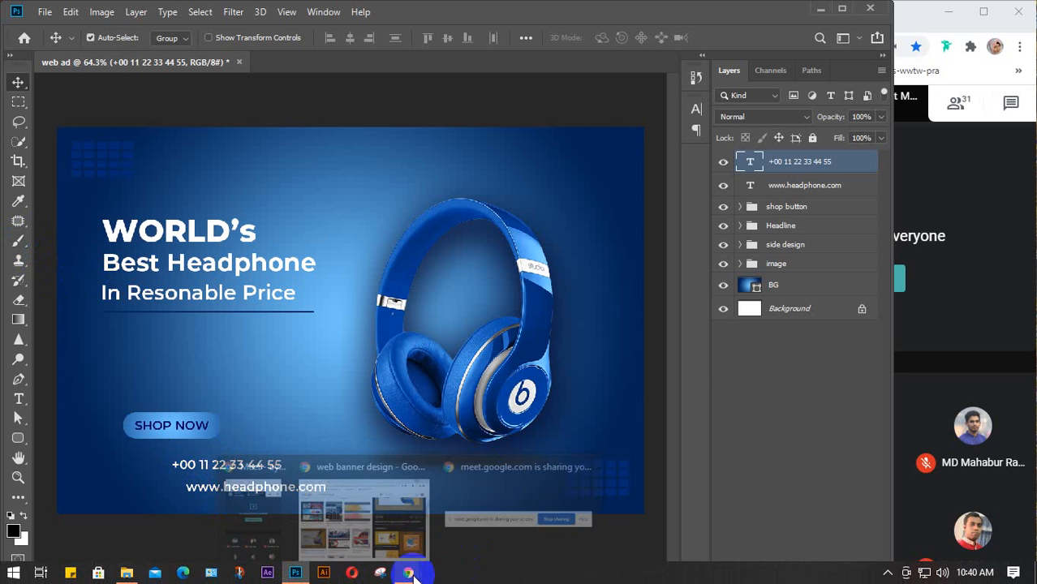
{"action": "left_click", "coordinate": [393, 531]}
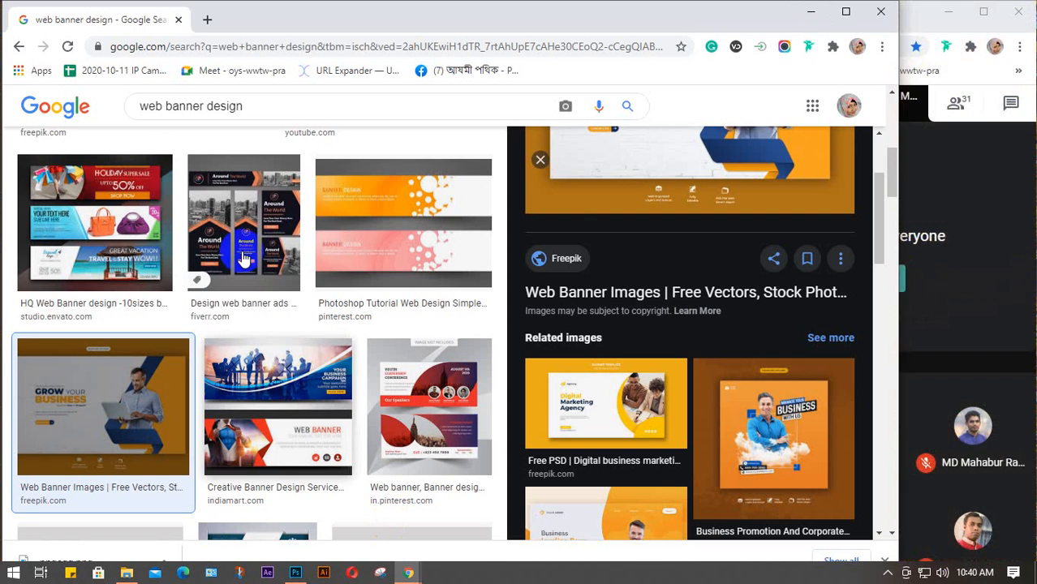
{"action": "left_click", "coordinate": [210, 19]}
{"action": "type", "text": "f"}
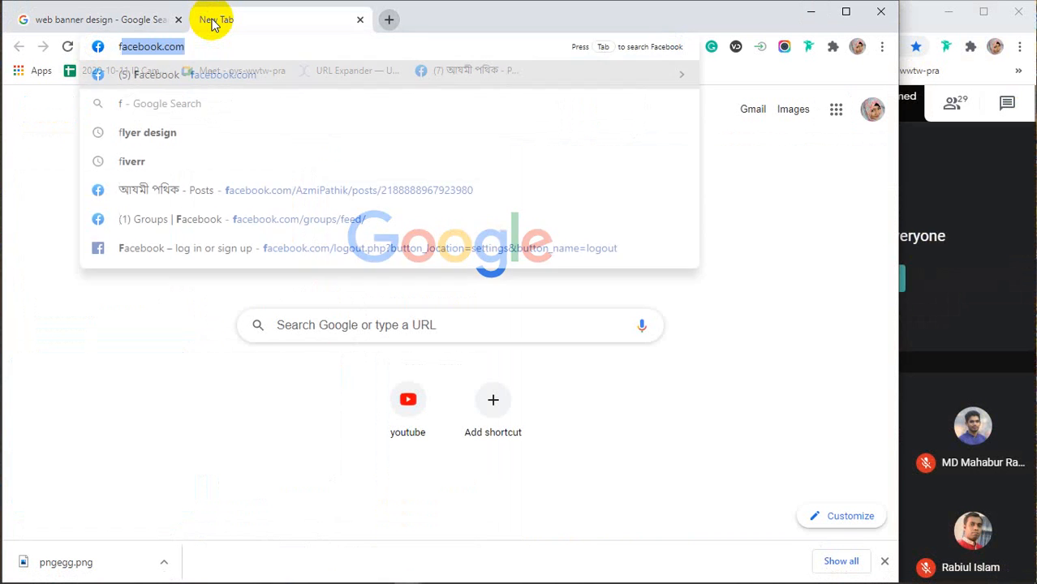
{"action": "type", "text": "lati"}
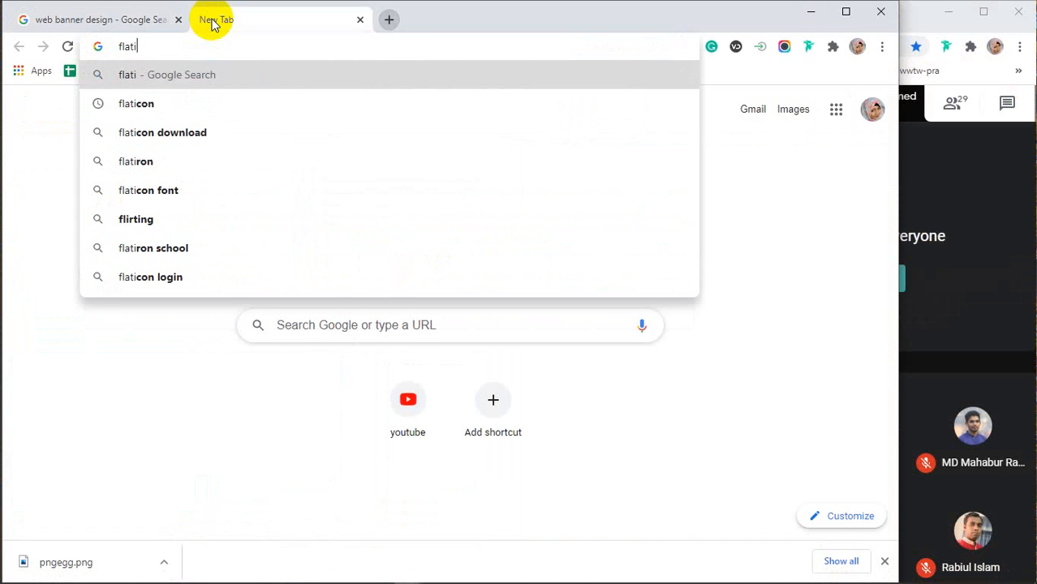
{"action": "type", "text": "con"}
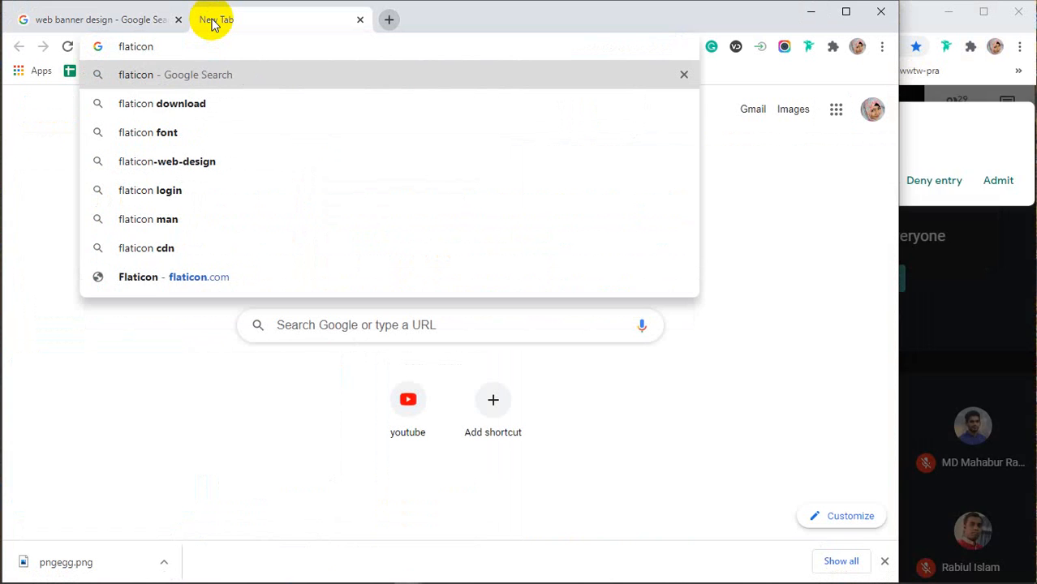
{"action": "type", "text": "."}
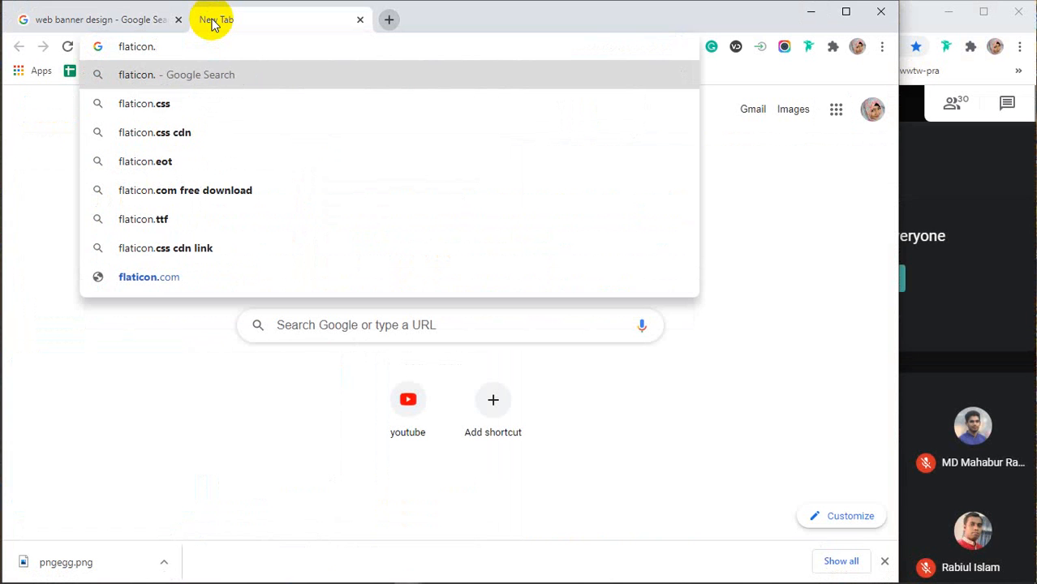
{"action": "type", "text": "com"}
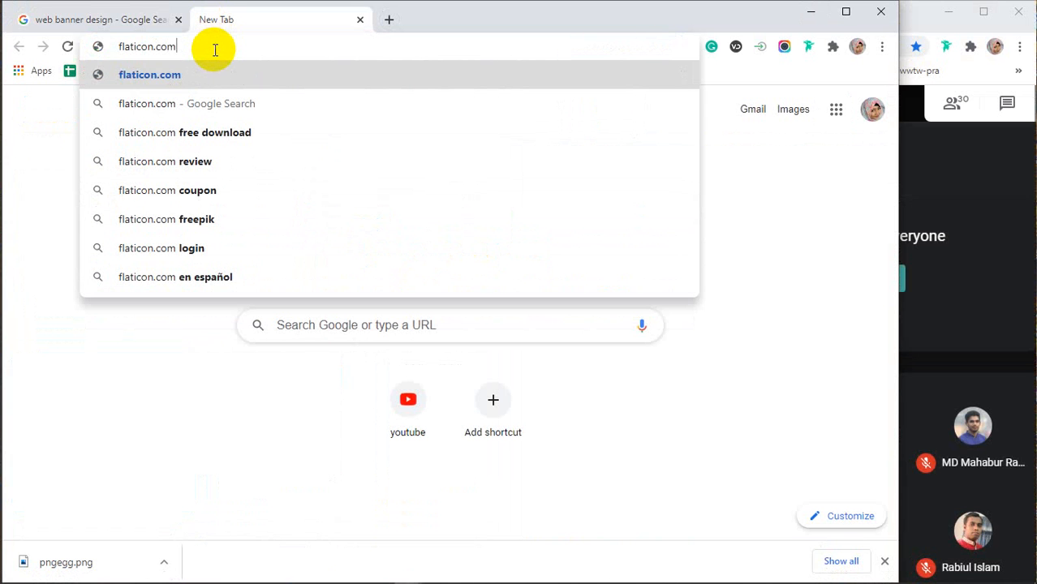
{"action": "key", "text": "Return"}
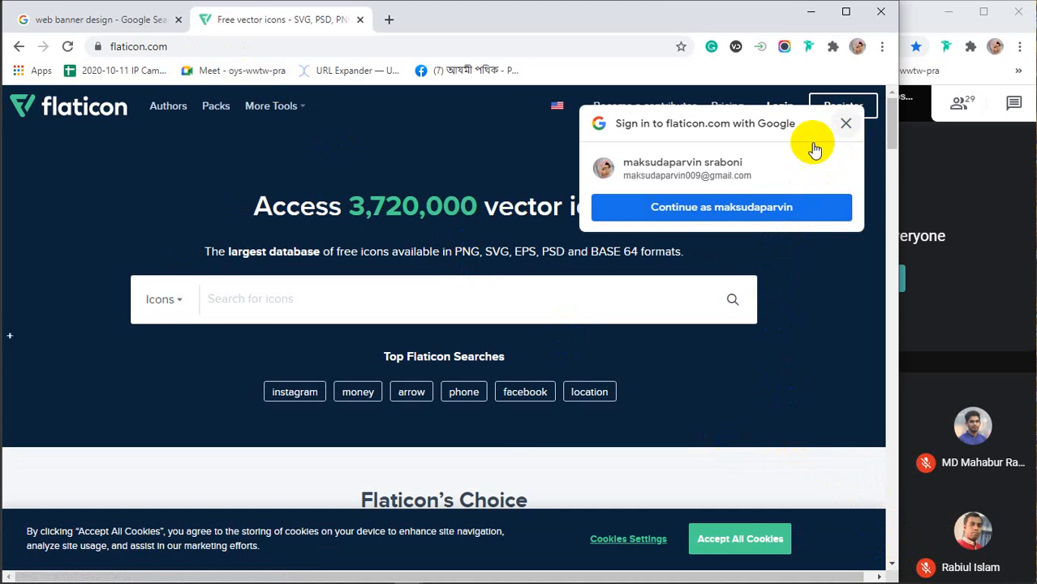
{"action": "left_click", "coordinate": [846, 123]}
Examine the Flaticon home page for its icon packs, library size and available file formats
{"action": "scroll", "coordinate": [443, 299], "scroll_direction": "down", "scroll_amount": 4}
{"action": "scroll", "coordinate": [442, 300], "scroll_direction": "down", "scroll_amount": 5}
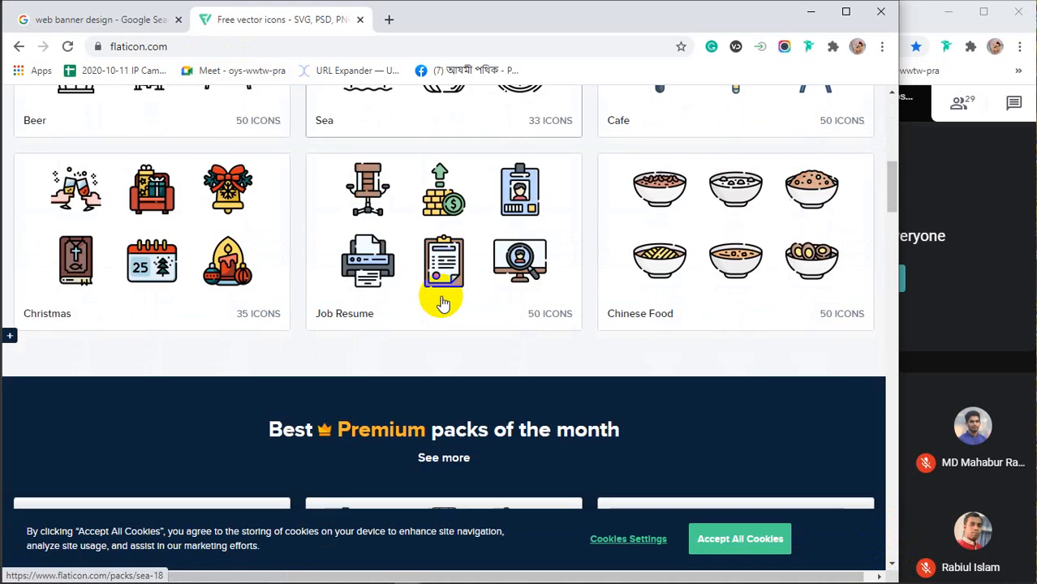
{"action": "scroll", "coordinate": [440, 296], "scroll_direction": "up", "scroll_amount": 9}
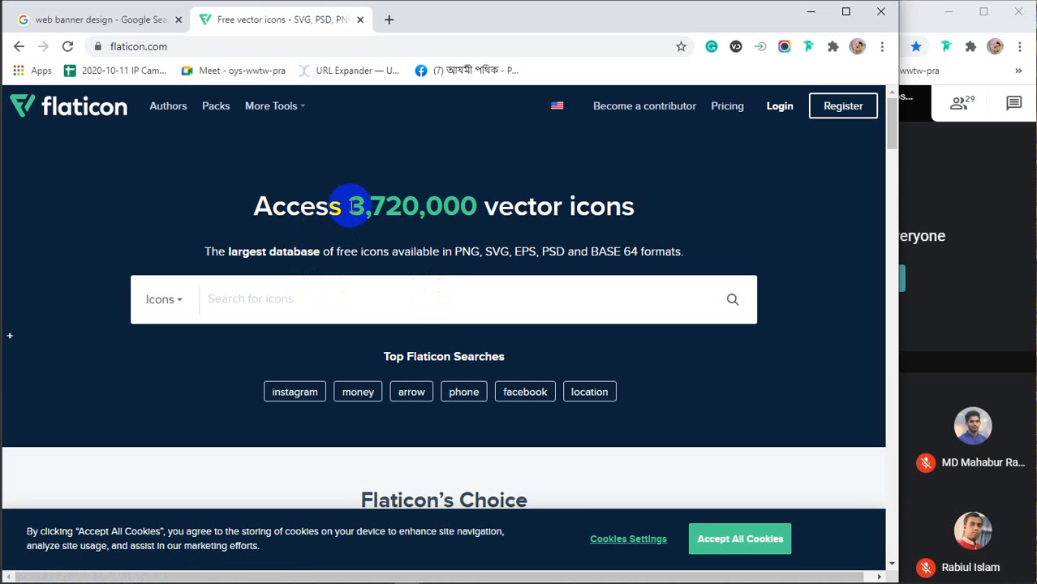
{"action": "left_click_drag", "start_coordinate": [349, 206], "coordinate": [473, 206]}
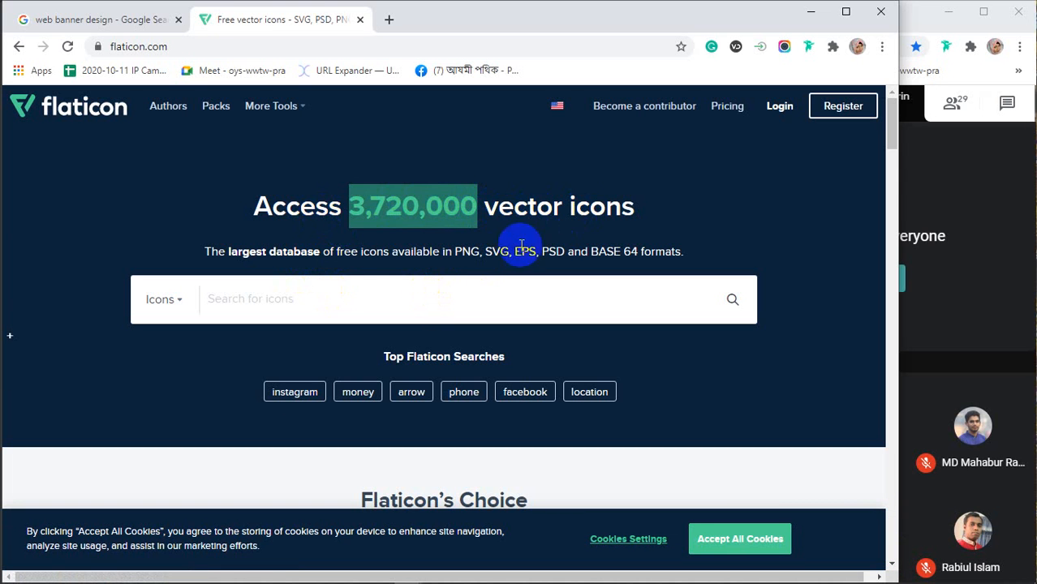
{"action": "left_click_drag", "start_coordinate": [454, 252], "coordinate": [639, 257]}
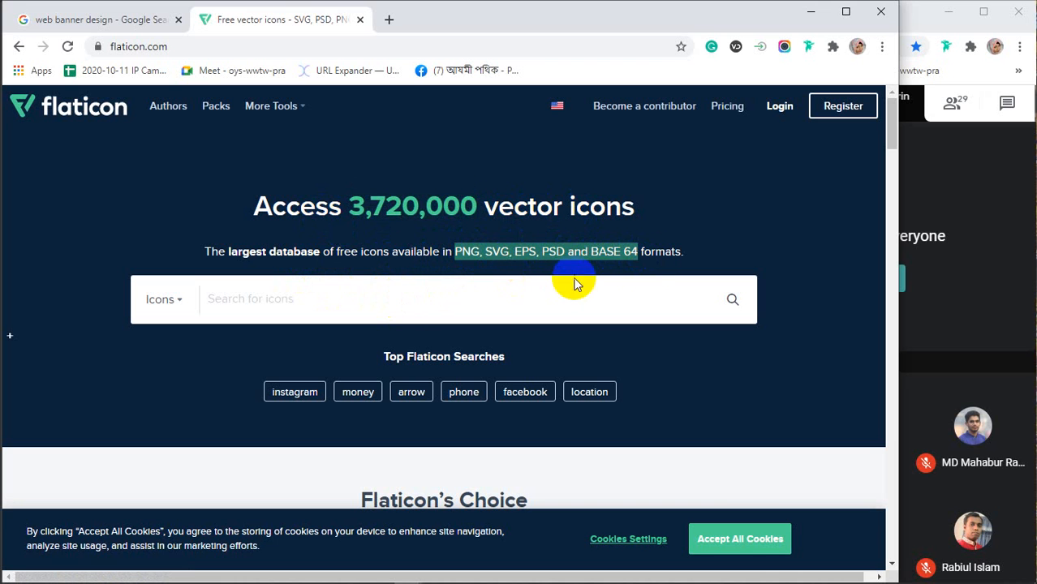
{"action": "left_click", "coordinate": [638, 250]}
{"action": "double_click", "coordinate": [637, 249]}
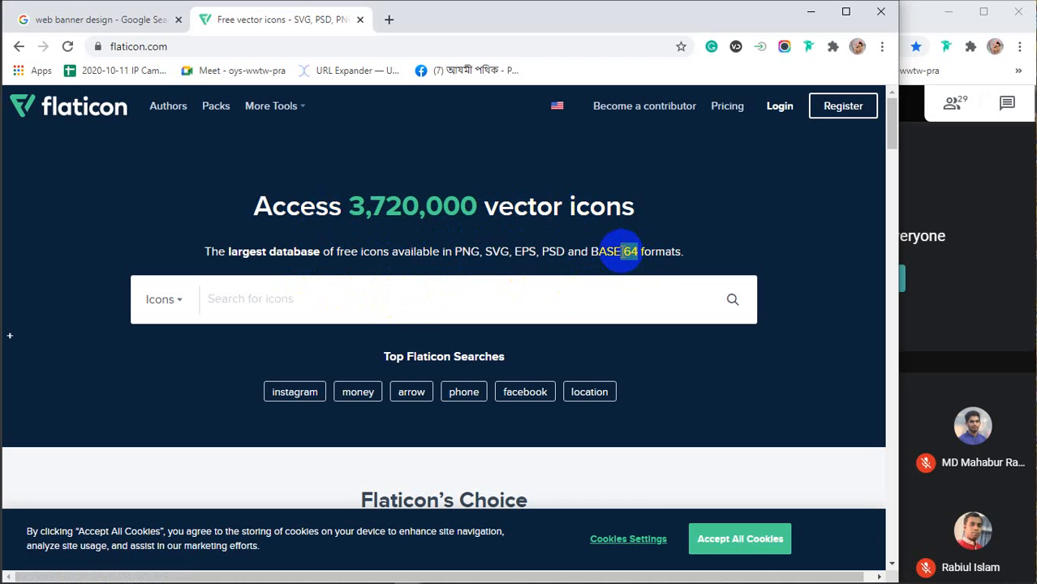
Search Flaticon's icons for "phone"
{"action": "left_click", "coordinate": [342, 308]}
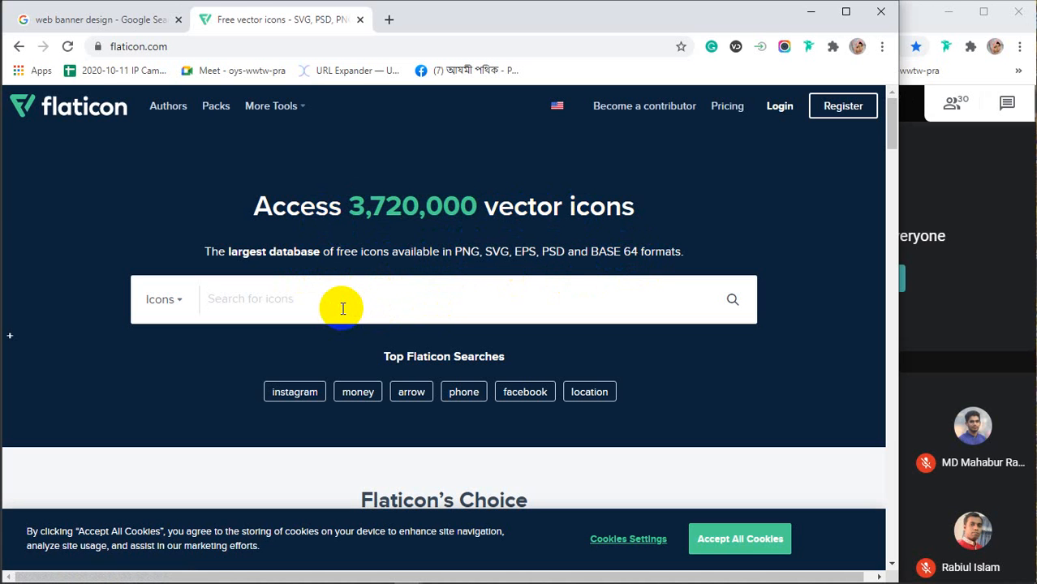
{"action": "type", "text": "phone"}
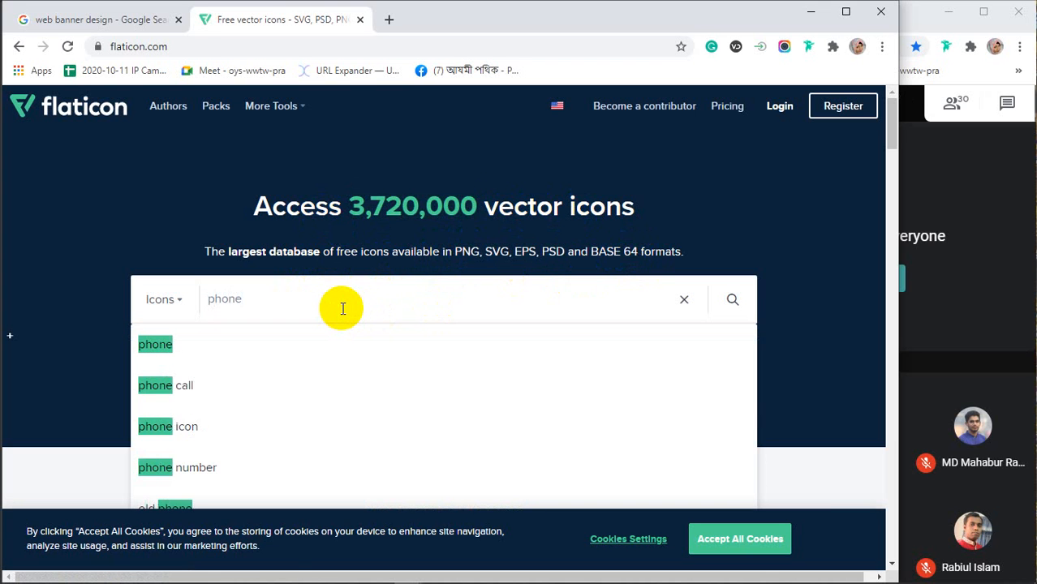
{"action": "key", "text": "Return"}
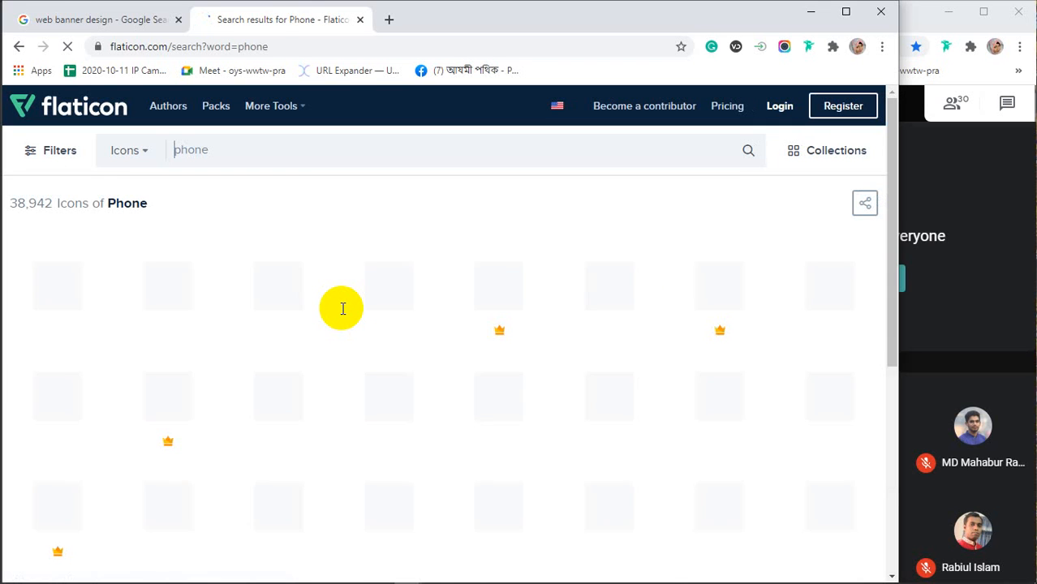
{"action": "left_click", "coordinate": [240, 154]}
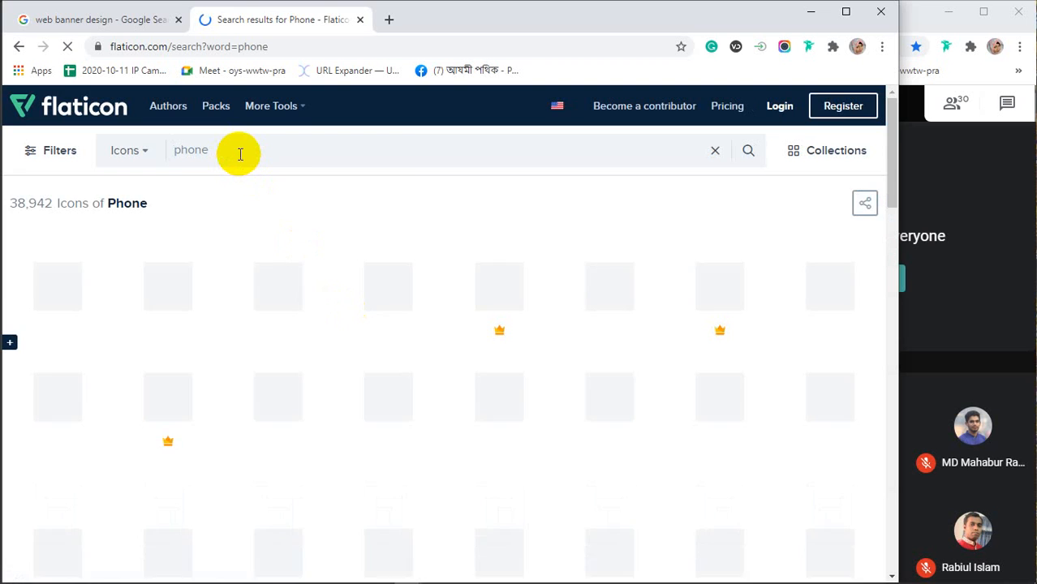
Browse the first page of phone icon results for a simple handset icon suited to the contact number
{"action": "scroll", "coordinate": [239, 152], "scroll_direction": "down", "scroll_amount": 5}
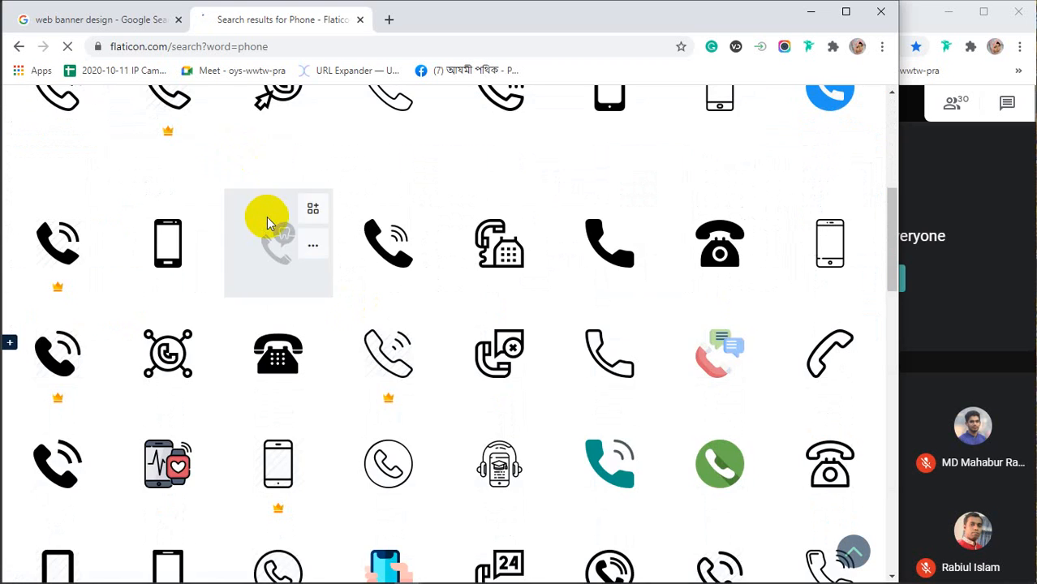
{"action": "scroll", "coordinate": [263, 217], "scroll_direction": "up", "scroll_amount": 5}
{"action": "scroll", "coordinate": [252, 323], "scroll_direction": "down", "scroll_amount": 2}
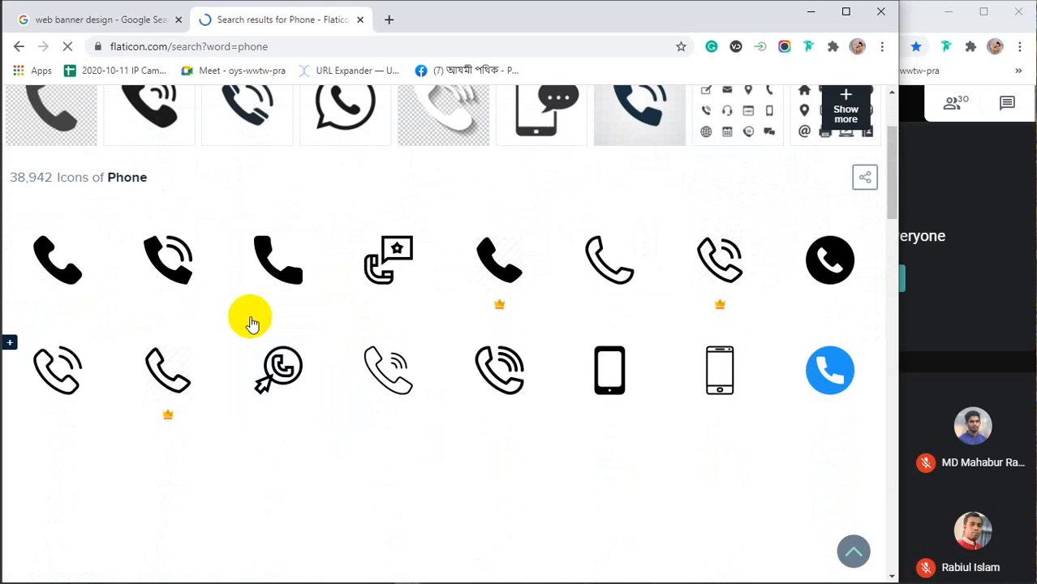
{"action": "scroll", "coordinate": [252, 323], "scroll_direction": "down", "scroll_amount": 3}
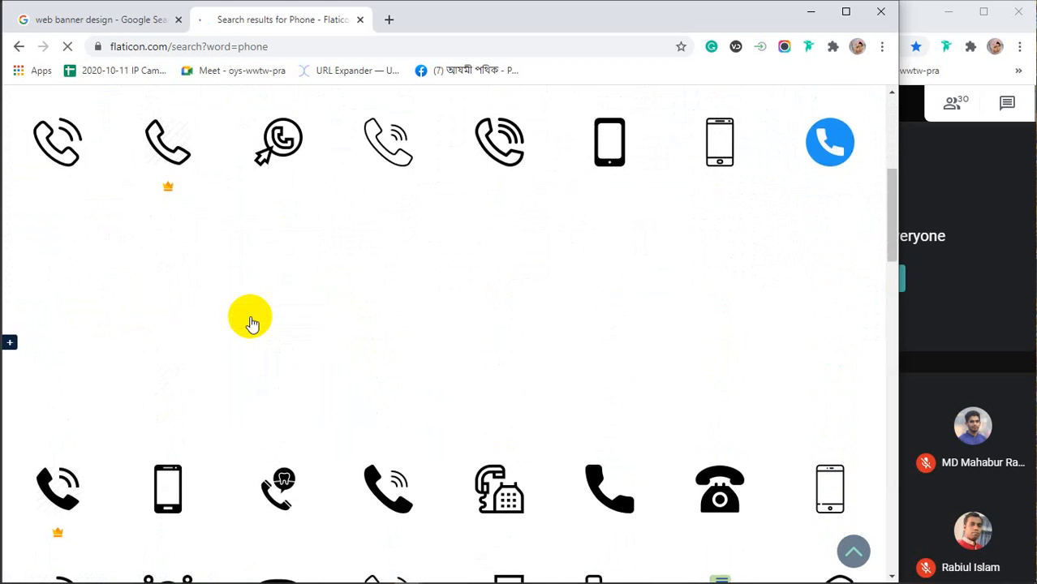
{"action": "scroll", "coordinate": [325, 303], "scroll_direction": "down", "scroll_amount": 2}
{"action": "scroll", "coordinate": [324, 306], "scroll_direction": "down", "scroll_amount": 2}
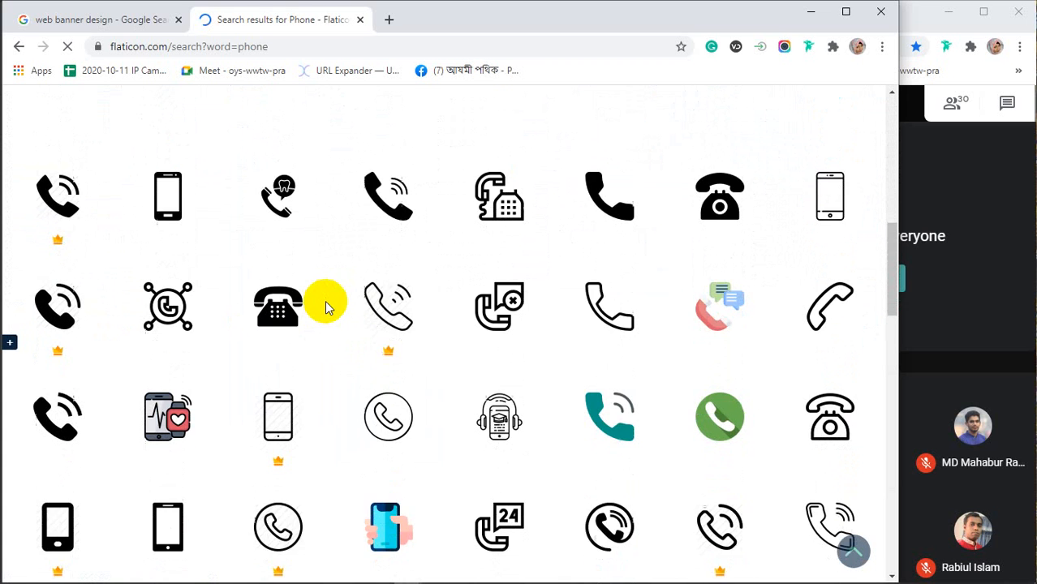
{"action": "scroll", "coordinate": [325, 307], "scroll_direction": "down", "scroll_amount": 2}
{"action": "scroll", "coordinate": [325, 306], "scroll_direction": "down", "scroll_amount": 5}
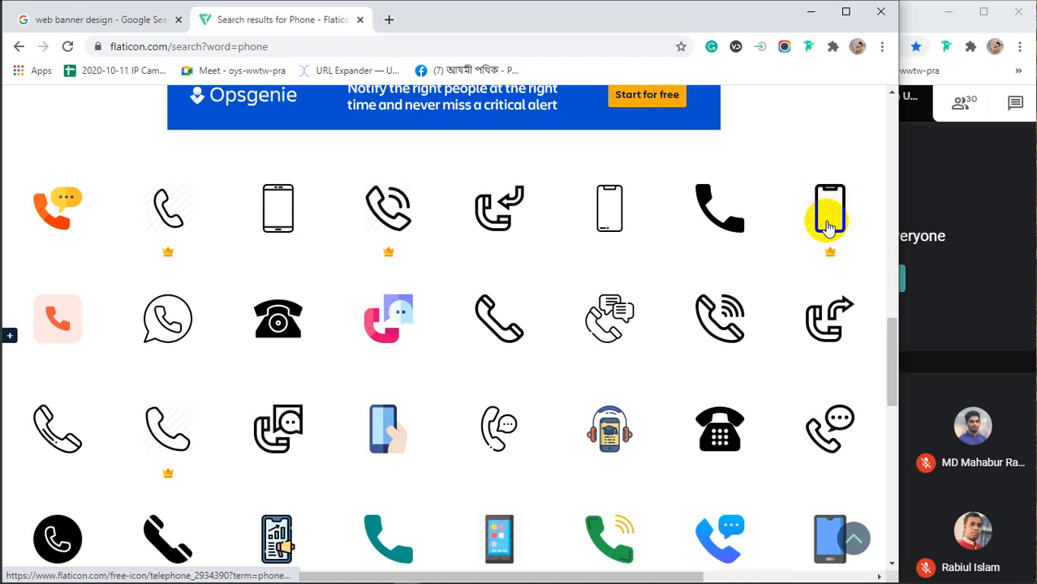
{"action": "mouse_move", "coordinate": [641, 306]}
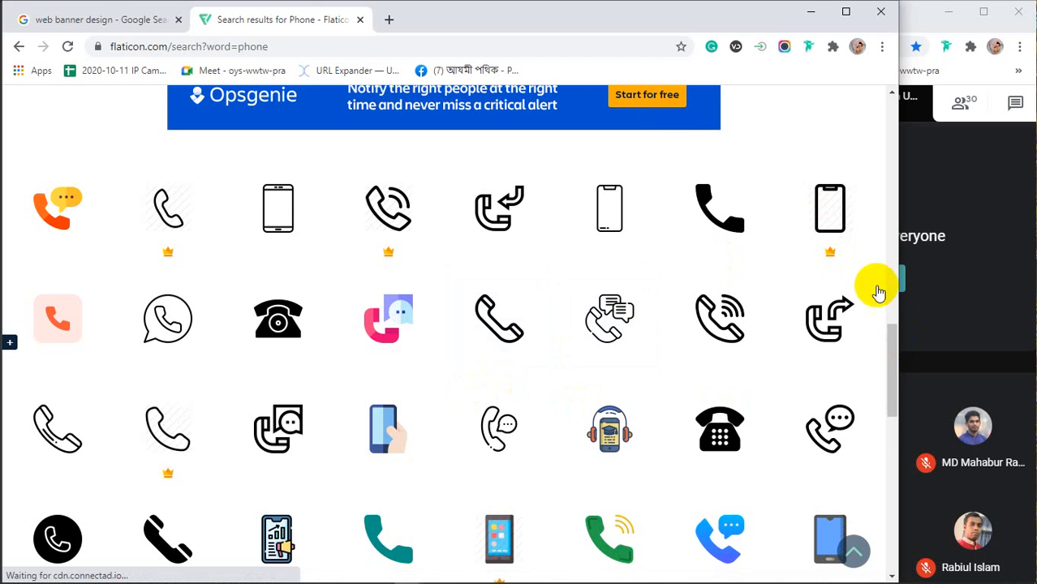
{"action": "scroll", "coordinate": [807, 258], "scroll_direction": "down", "scroll_amount": 5}
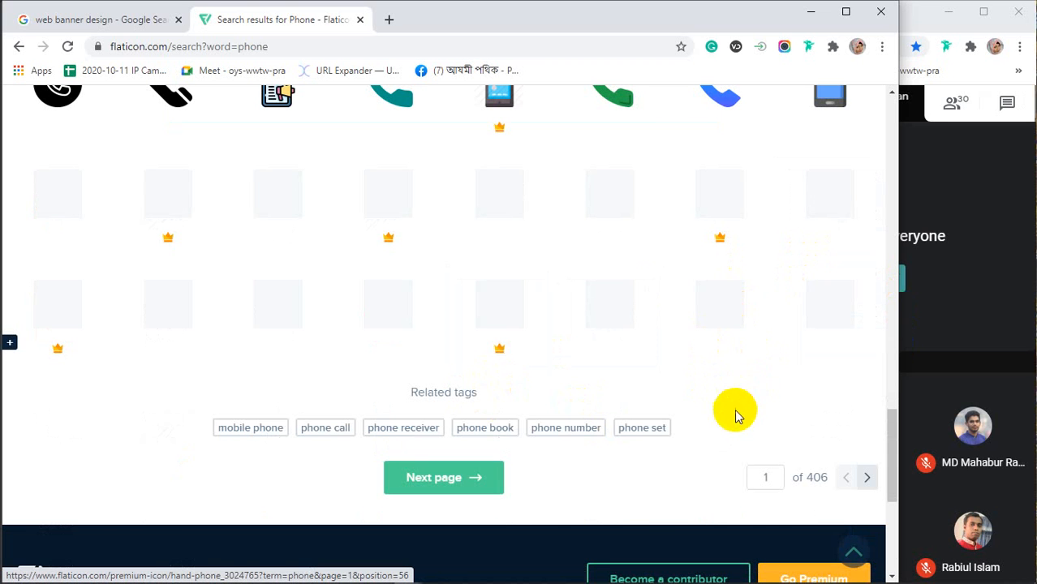
{"action": "scroll", "coordinate": [735, 412], "scroll_direction": "down", "scroll_amount": 3}
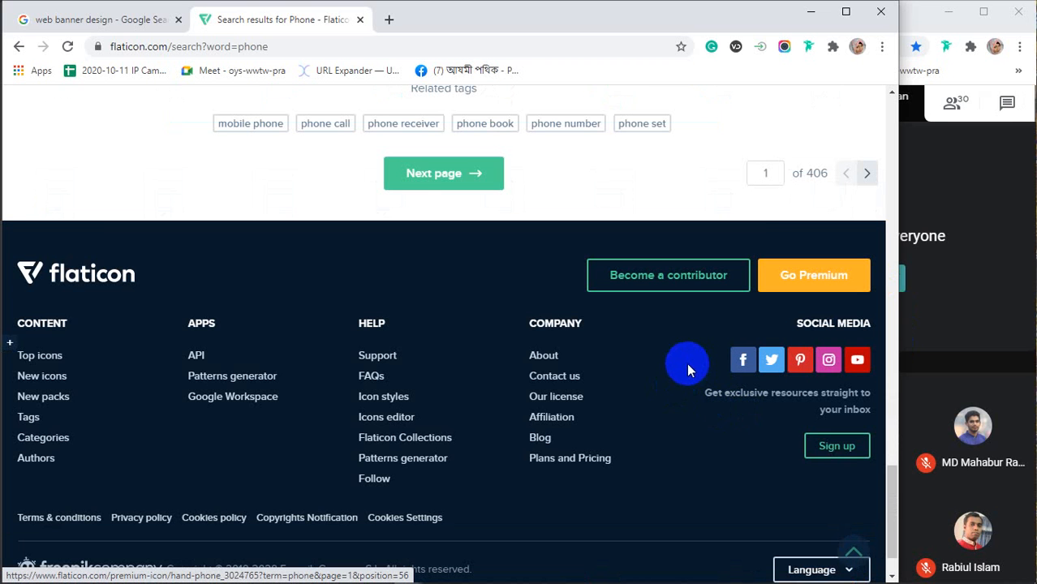
{"action": "scroll", "coordinate": [685, 365], "scroll_direction": "up", "scroll_amount": 8}
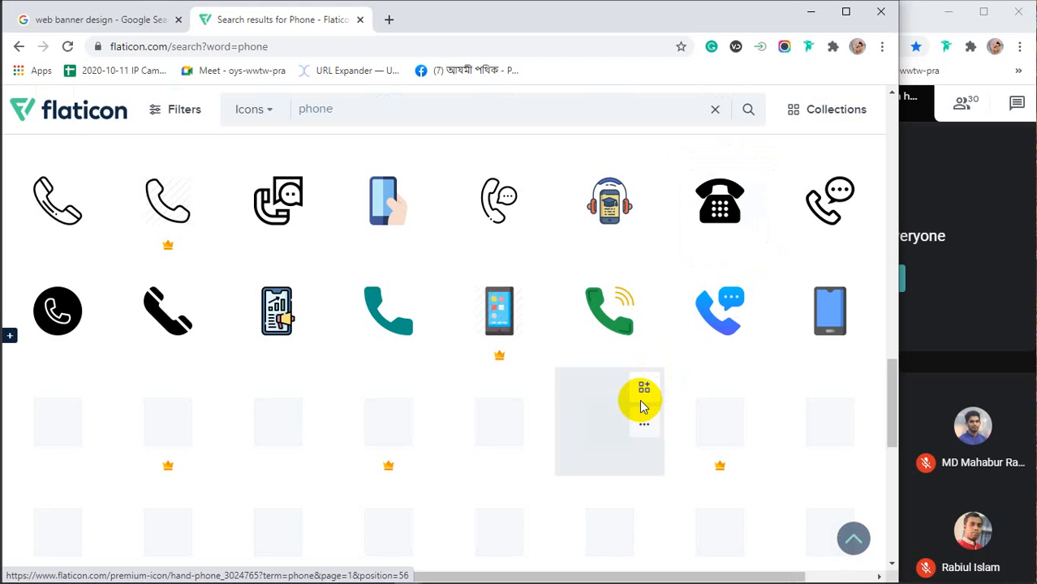
{"action": "scroll", "coordinate": [568, 243], "scroll_direction": "up", "scroll_amount": 4}
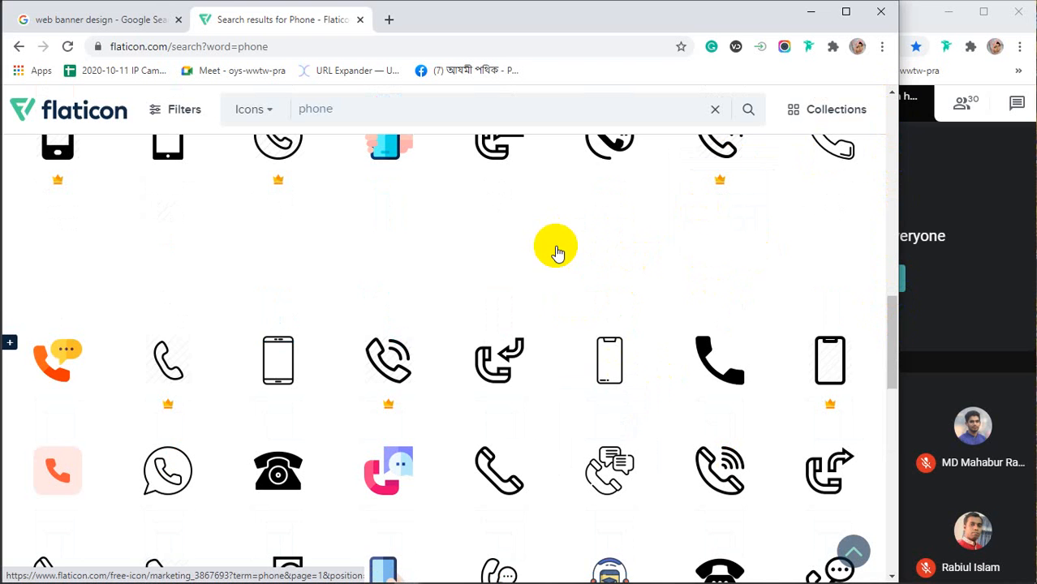
{"action": "scroll", "coordinate": [545, 252], "scroll_direction": "up", "scroll_amount": 9}
{"action": "scroll", "coordinate": [460, 237], "scroll_direction": "down", "scroll_amount": 6}
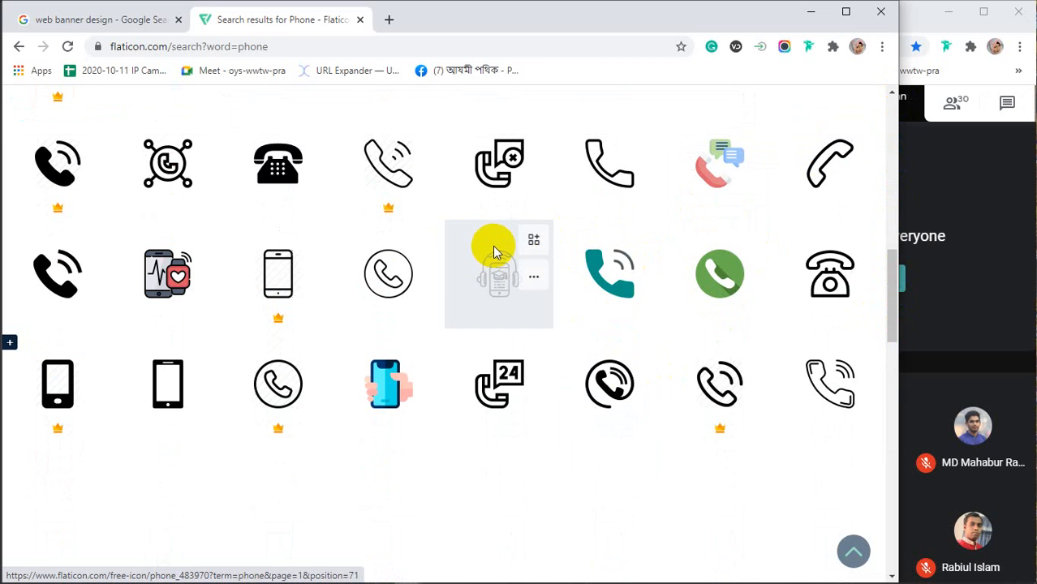
Download the outlined Phone Call handset icon by Pixel perfect as a 512px PNG with the free download option
{"action": "left_click", "coordinate": [609, 167]}
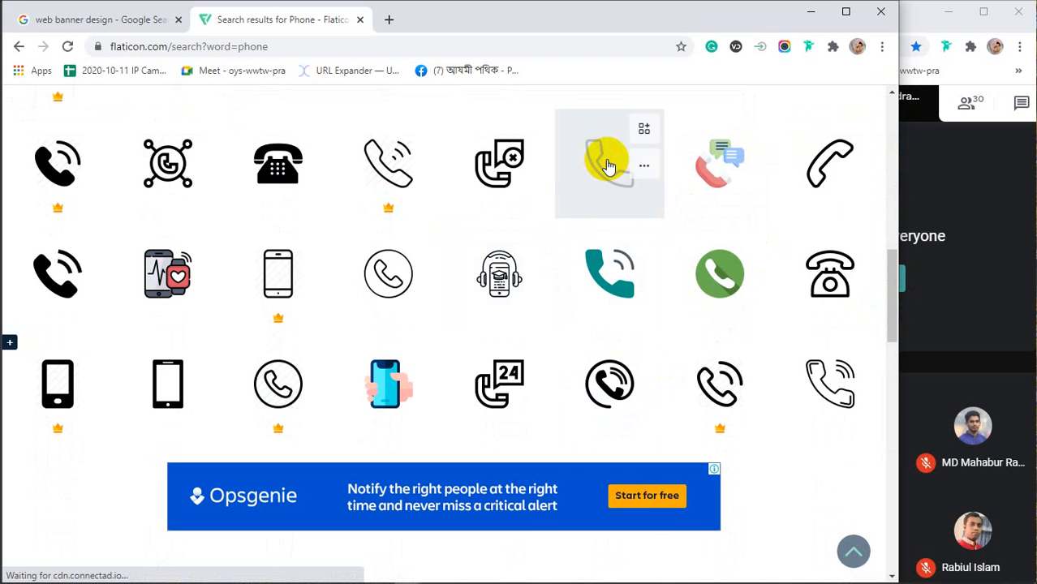
{"action": "left_click", "coordinate": [608, 166]}
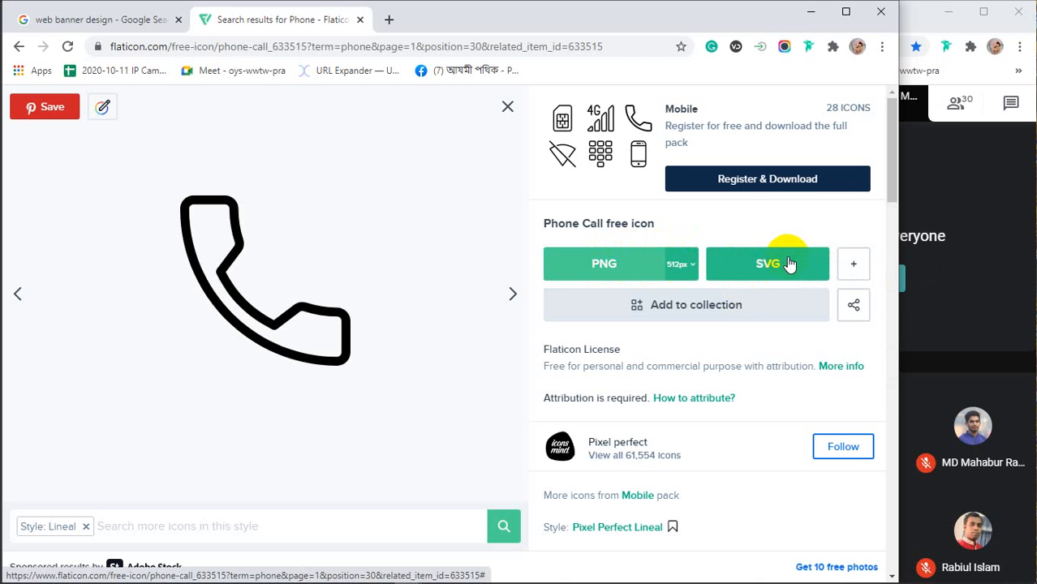
{"action": "left_click", "coordinate": [623, 264]}
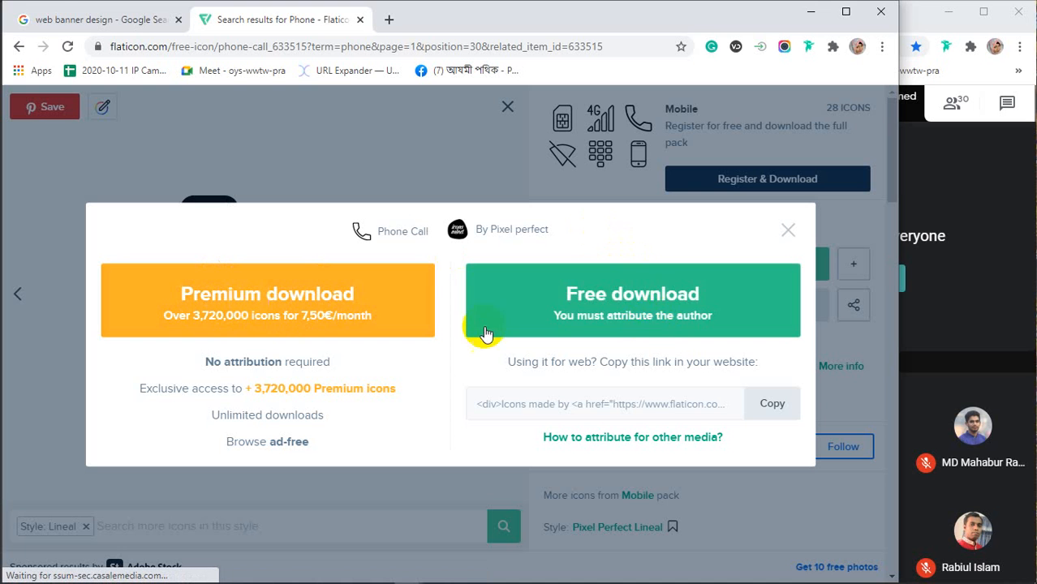
{"action": "left_click", "coordinate": [641, 302]}
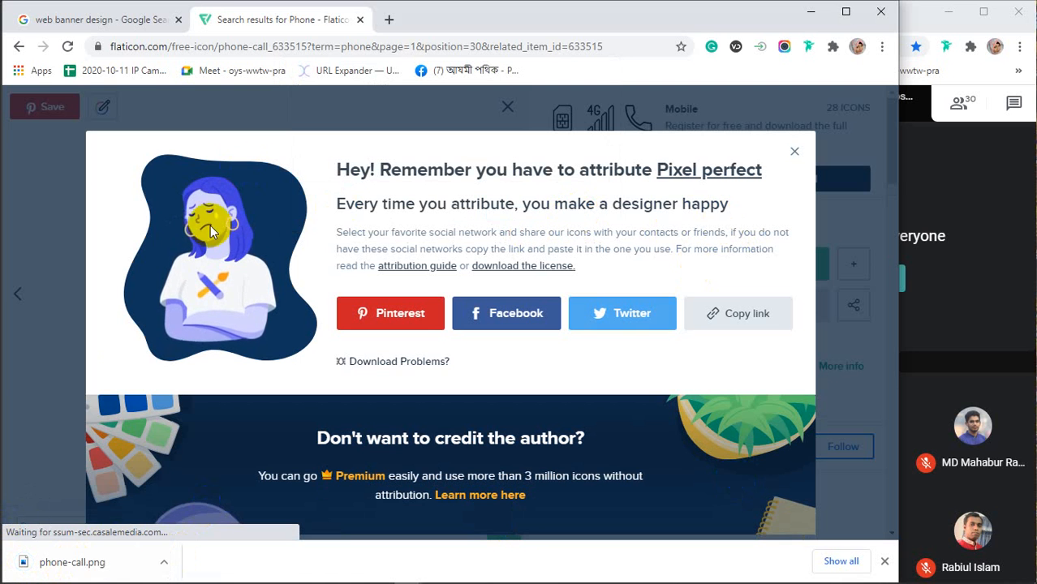
Close the Flaticon tab, minimize the browser and bring up the Downloads folder in File Explorer over Photoshop
{"action": "left_click", "coordinate": [360, 19]}
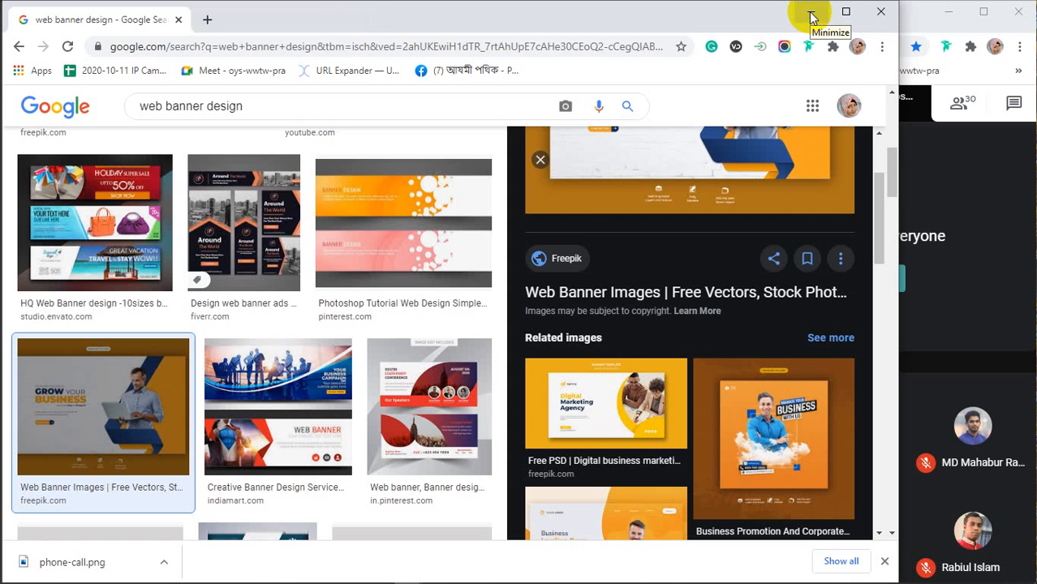
{"action": "left_click", "coordinate": [812, 17]}
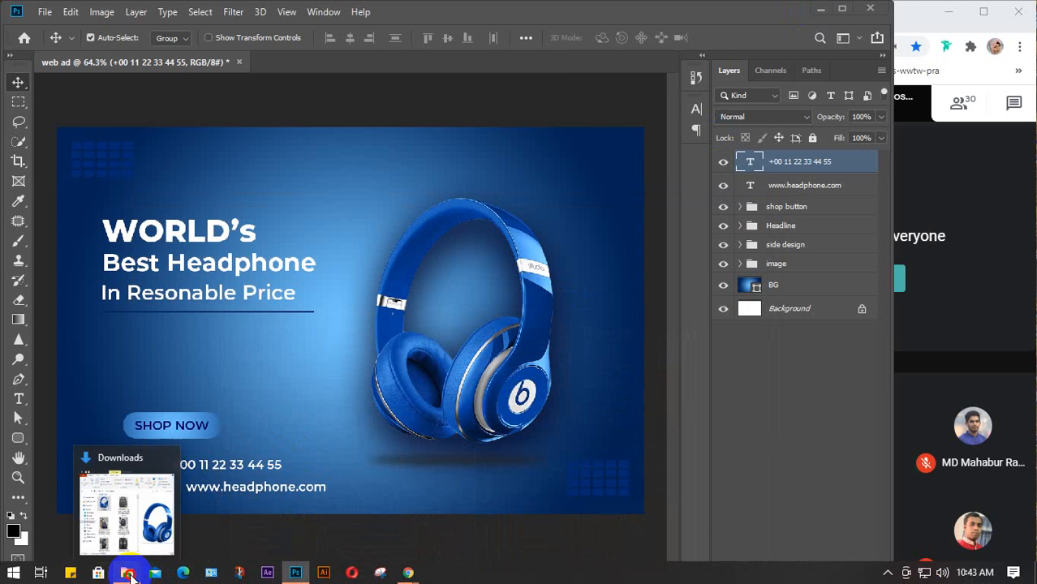
{"action": "left_click", "coordinate": [134, 575]}
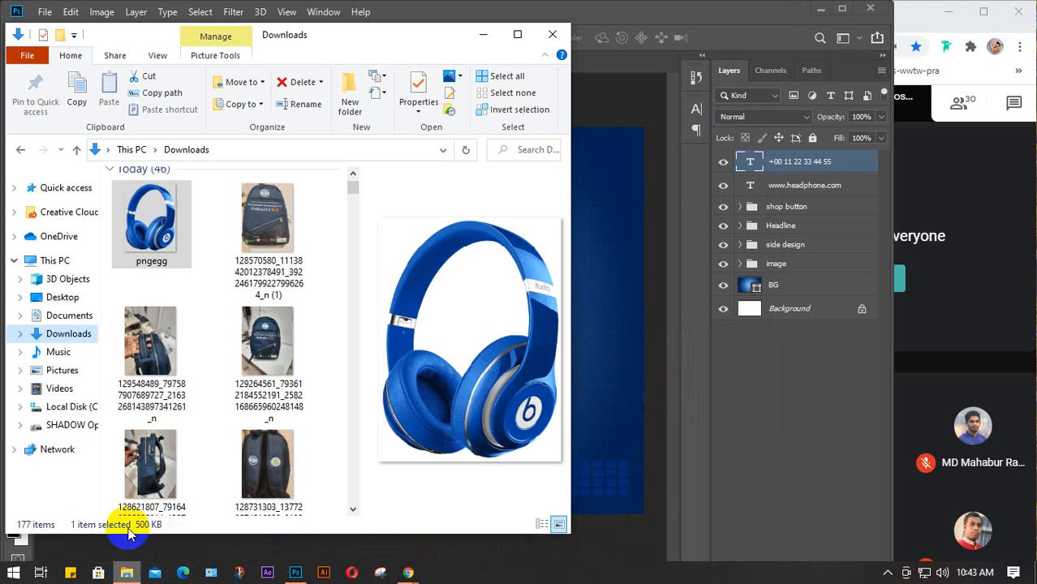
Place the phone-call handset icon from Downloads into the ad, scaled to about 2.6%, just before the contact number
{"action": "left_click", "coordinate": [65, 336]}
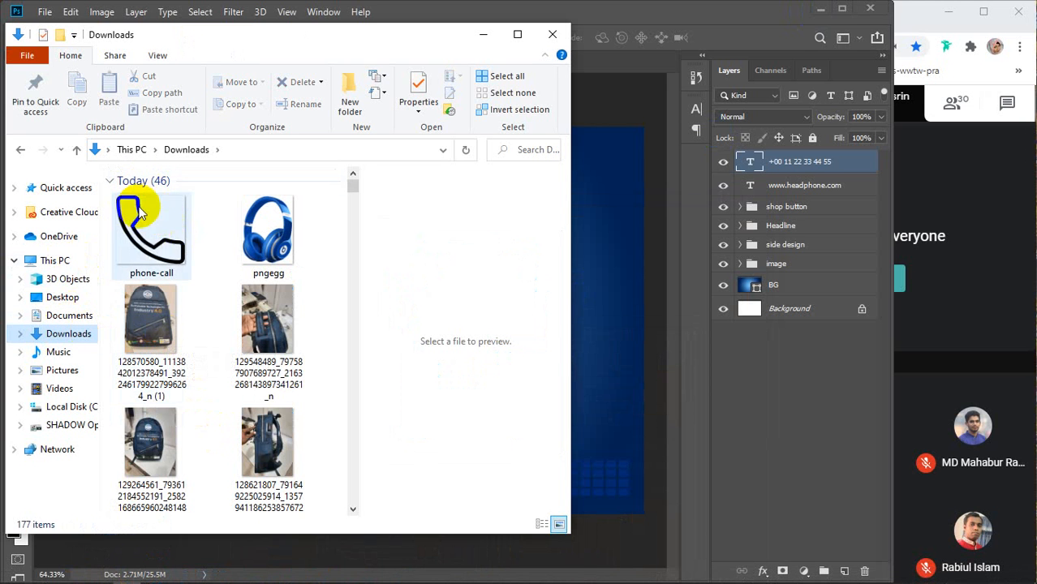
{"action": "left_click_drag", "start_coordinate": [143, 225], "coordinate": [595, 309]}
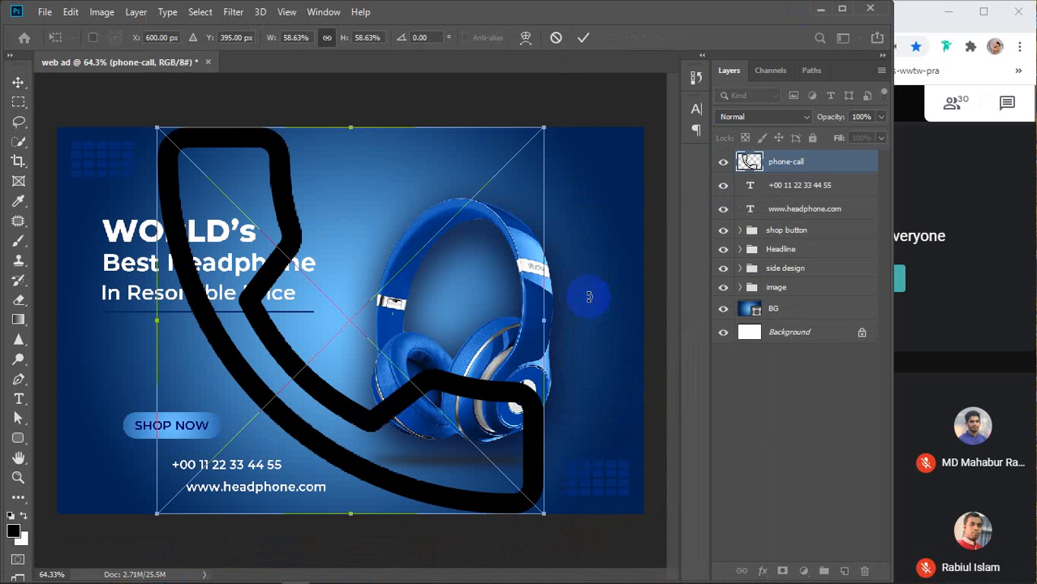
{"action": "left_click_drag", "start_coordinate": [541, 124], "coordinate": [149, 474]}
{"action": "scroll", "coordinate": [154, 458], "scroll_direction": "up", "scroll_amount": 2}
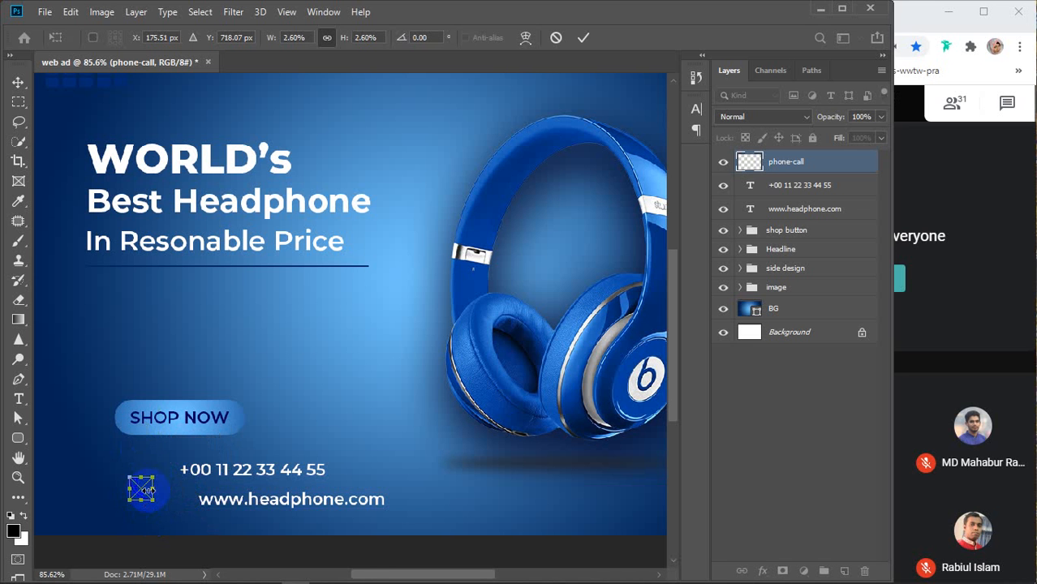
{"action": "scroll", "coordinate": [148, 490], "scroll_direction": "up", "scroll_amount": 3}
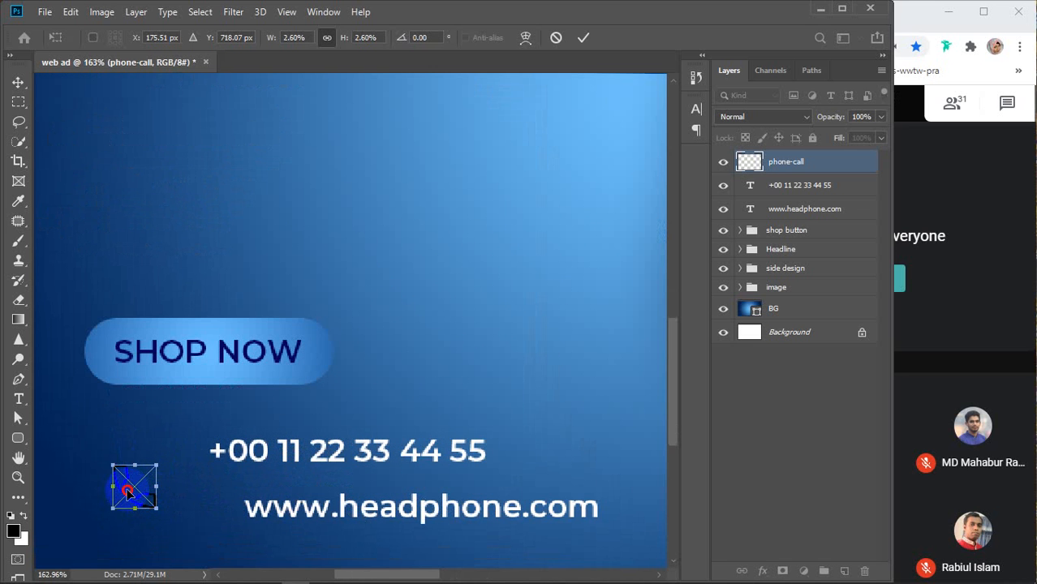
{"action": "left_click_drag", "start_coordinate": [128, 492], "coordinate": [153, 451]}
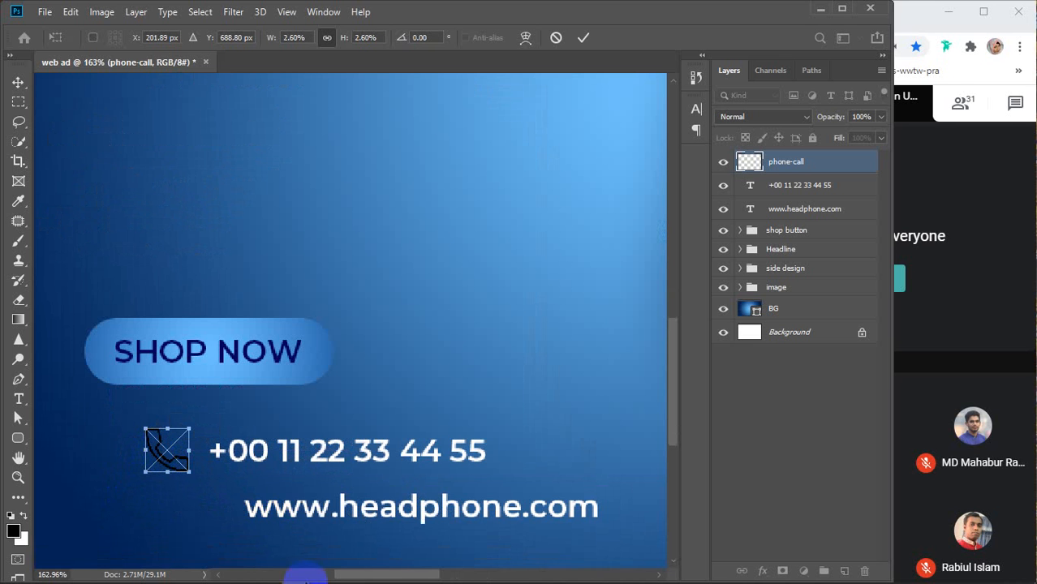
Switch to the browser's Google Images window and search for "phone icon png"
{"action": "mouse_move", "coordinate": [408, 572]}
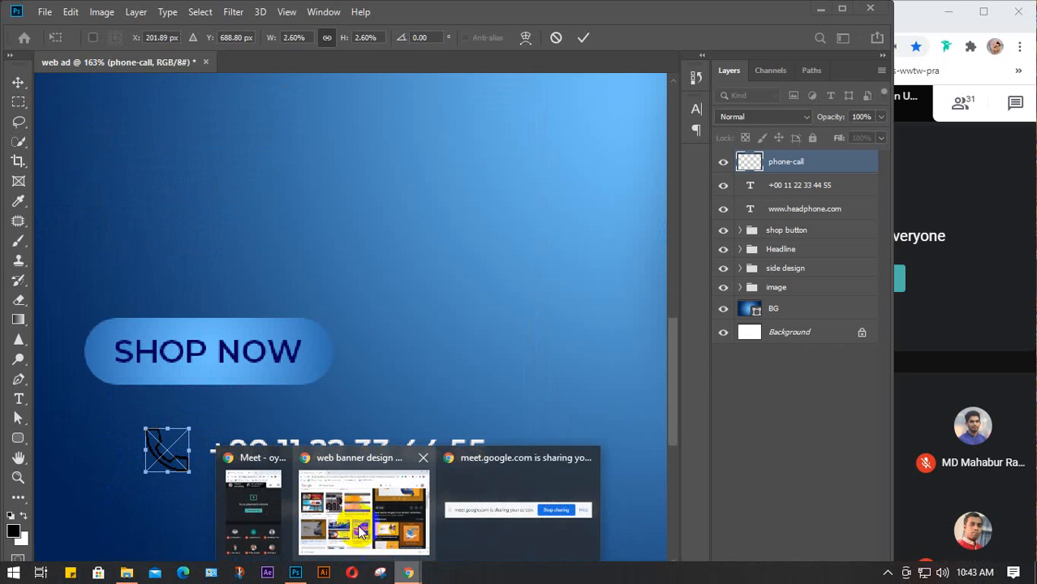
{"action": "left_click", "coordinate": [363, 513]}
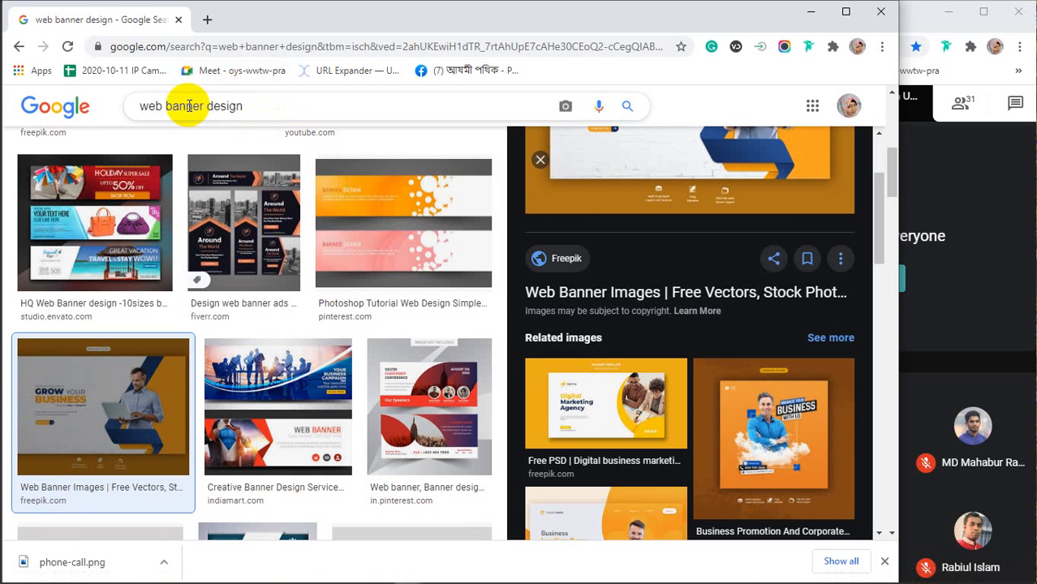
{"action": "left_click_drag", "start_coordinate": [253, 105], "coordinate": [130, 105]}
{"action": "type", "text": "p"}
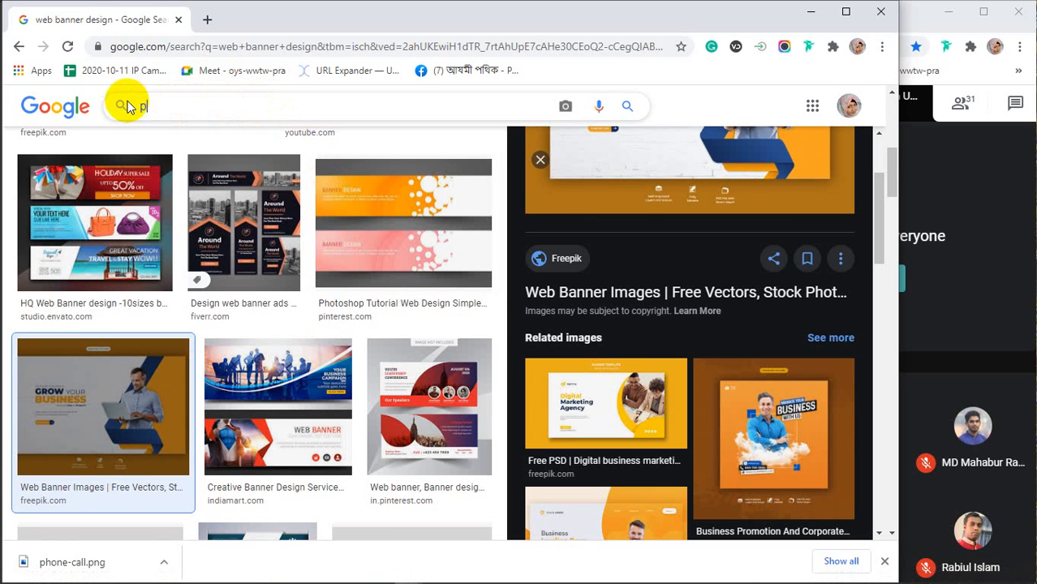
{"action": "type", "text": "hone"}
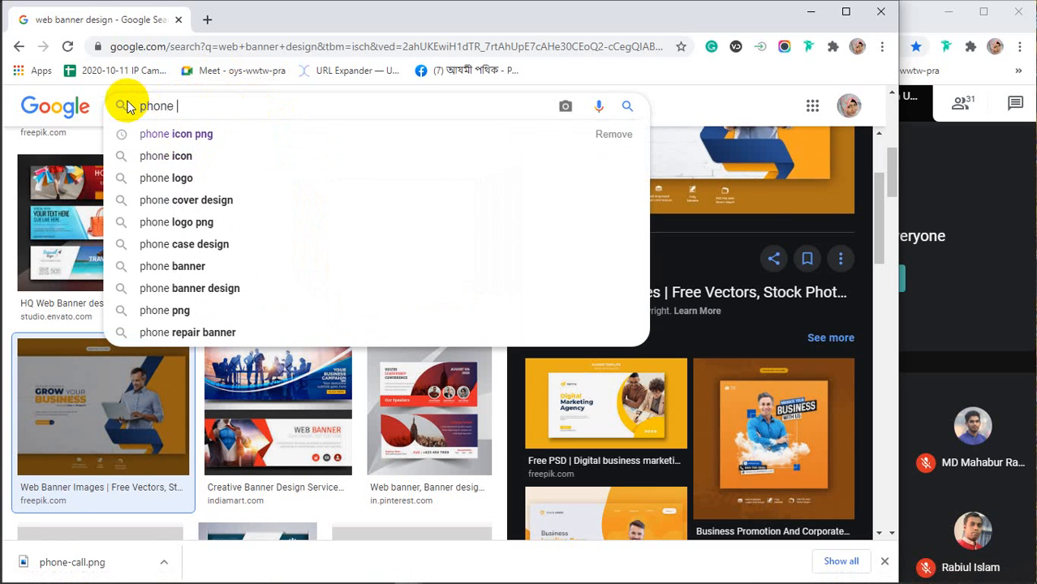
{"action": "key", "text": "Down"}
{"action": "key", "text": "Return"}
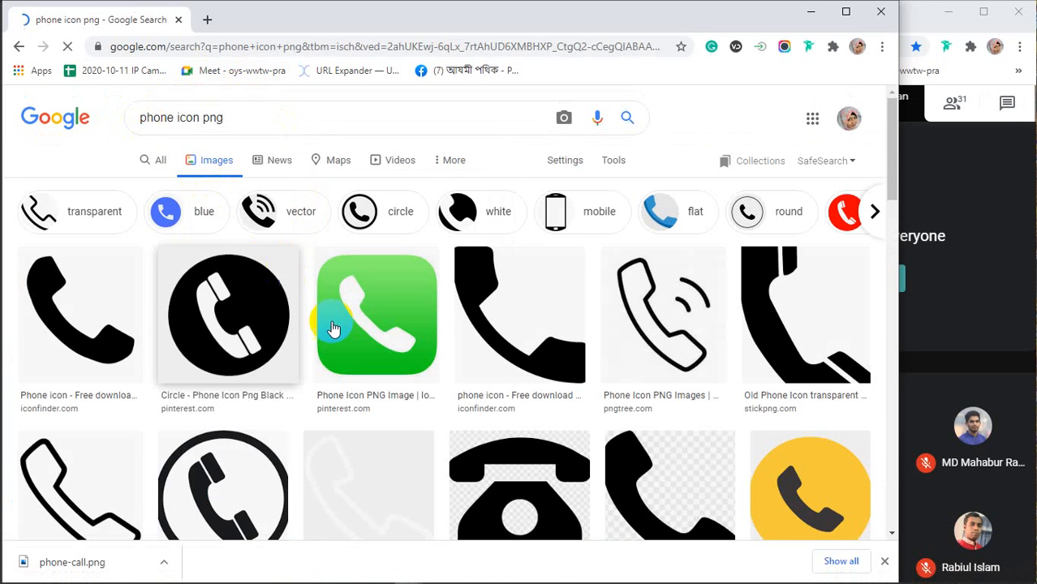
Browse the Google Images phone icon results for a blue round handset icon that suits the ad
{"action": "scroll", "coordinate": [491, 401], "scroll_direction": "down", "scroll_amount": 6}
{"action": "scroll", "coordinate": [493, 409], "scroll_direction": "down", "scroll_amount": 9}
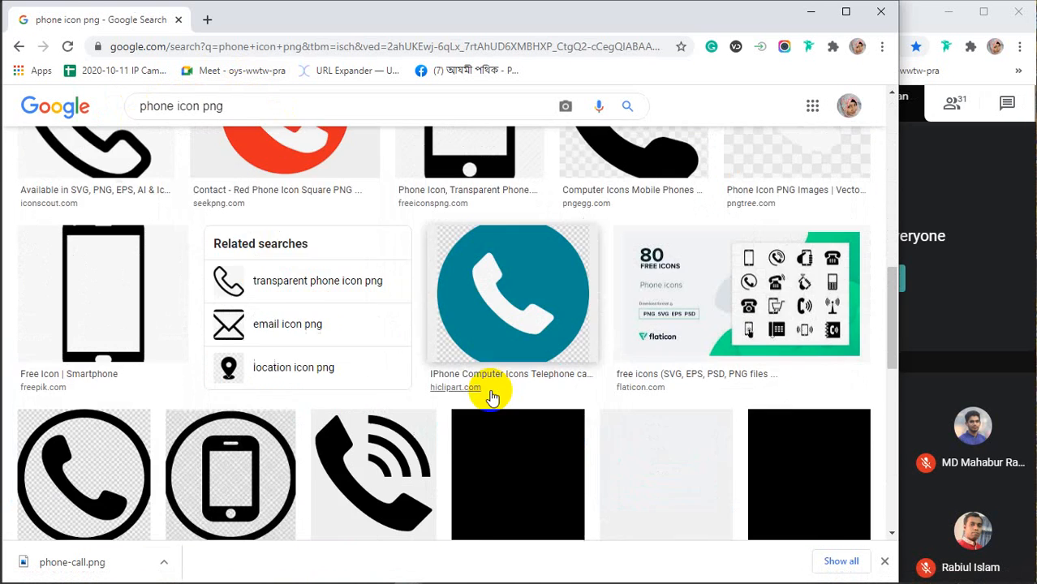
{"action": "scroll", "coordinate": [323, 351], "scroll_direction": "down", "scroll_amount": 3}
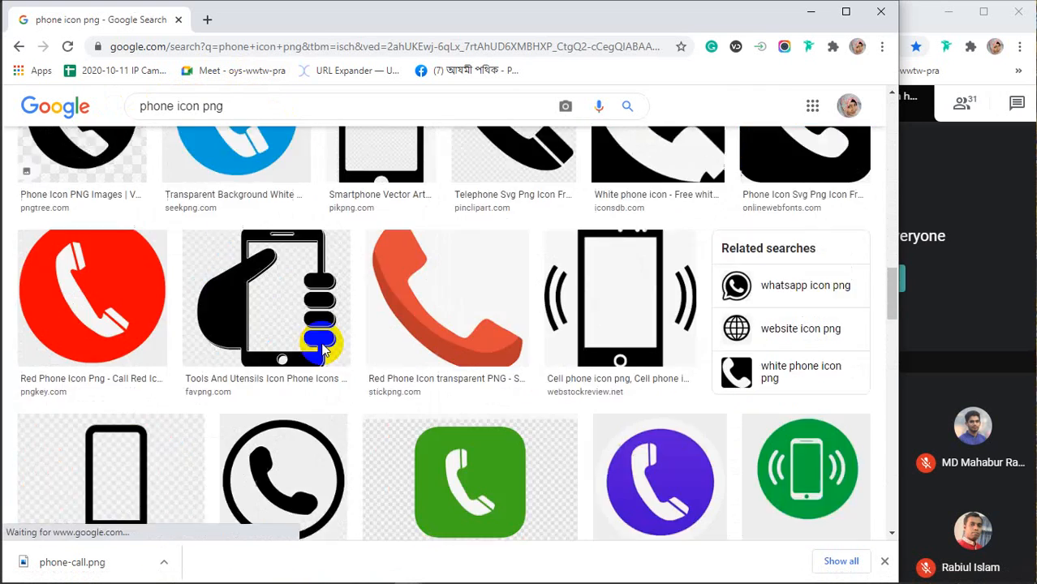
{"action": "scroll", "coordinate": [312, 341], "scroll_direction": "up", "scroll_amount": 5}
{"action": "scroll", "coordinate": [405, 333], "scroll_direction": "down", "scroll_amount": 10}
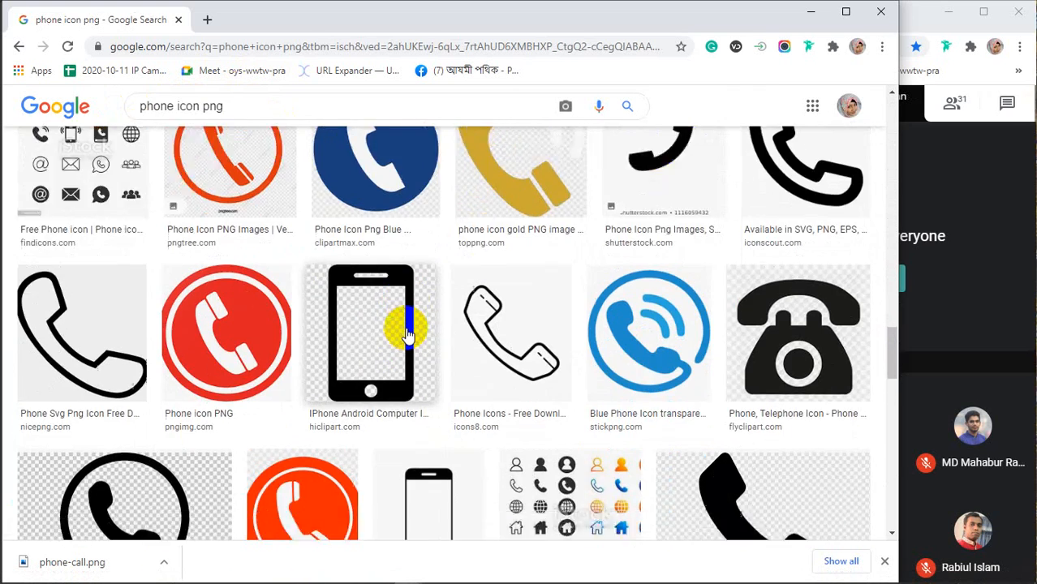
{"action": "scroll", "coordinate": [407, 335], "scroll_direction": "down", "scroll_amount": 2}
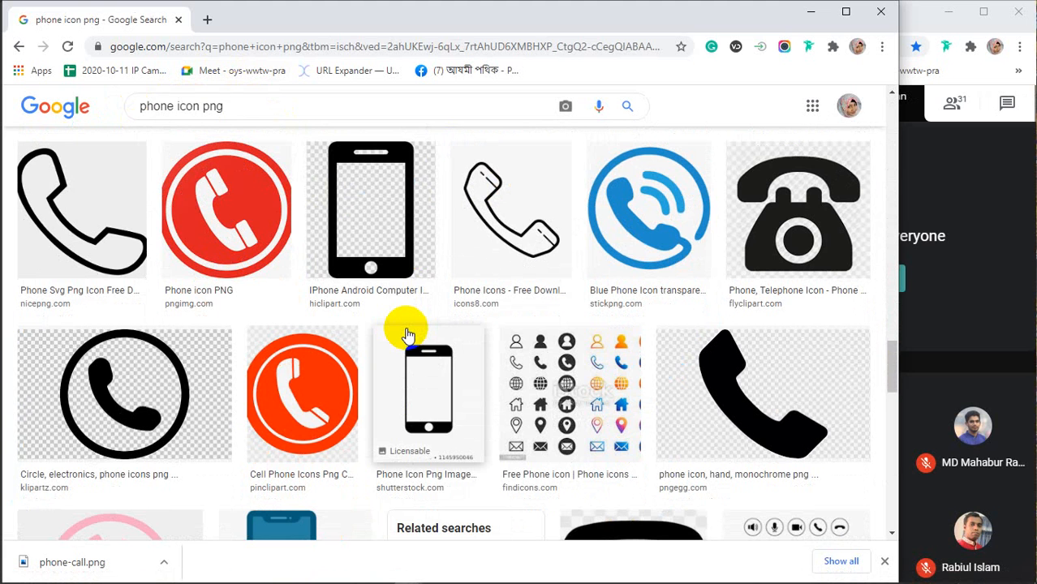
{"action": "scroll", "coordinate": [407, 334], "scroll_direction": "down", "scroll_amount": 5}
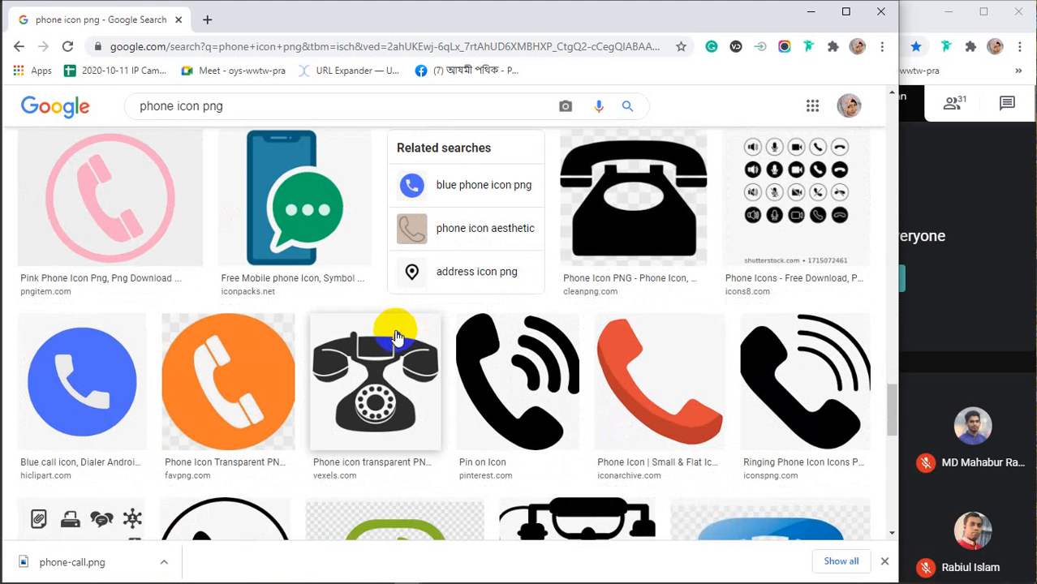
{"action": "scroll", "coordinate": [353, 262], "scroll_direction": "down", "scroll_amount": 4}
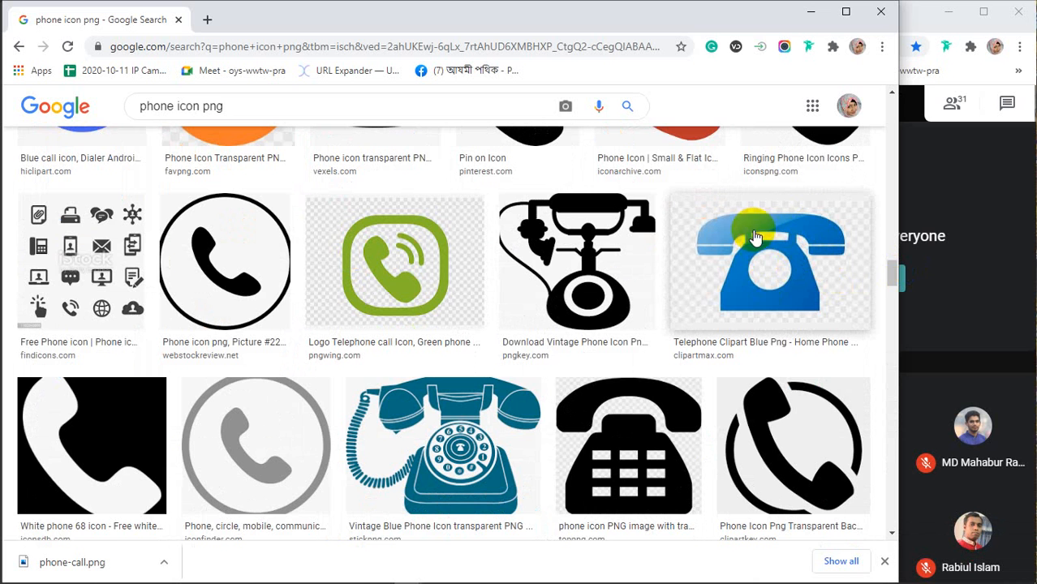
{"action": "scroll", "coordinate": [754, 236], "scroll_direction": "down", "scroll_amount": 3}
{"action": "scroll", "coordinate": [499, 292], "scroll_direction": "down", "scroll_amount": 2}
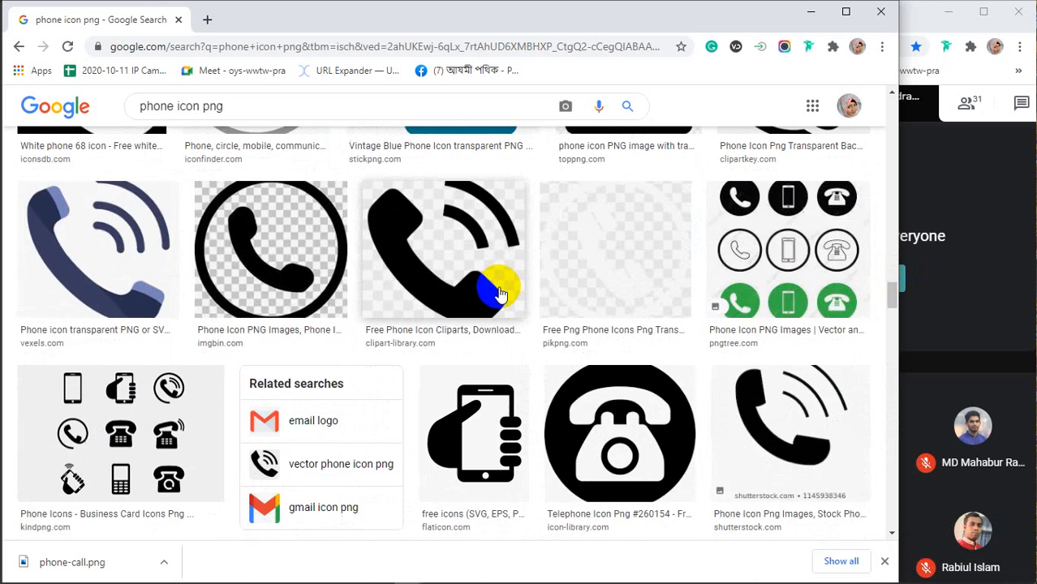
{"action": "scroll", "coordinate": [499, 292], "scroll_direction": "down", "scroll_amount": 3}
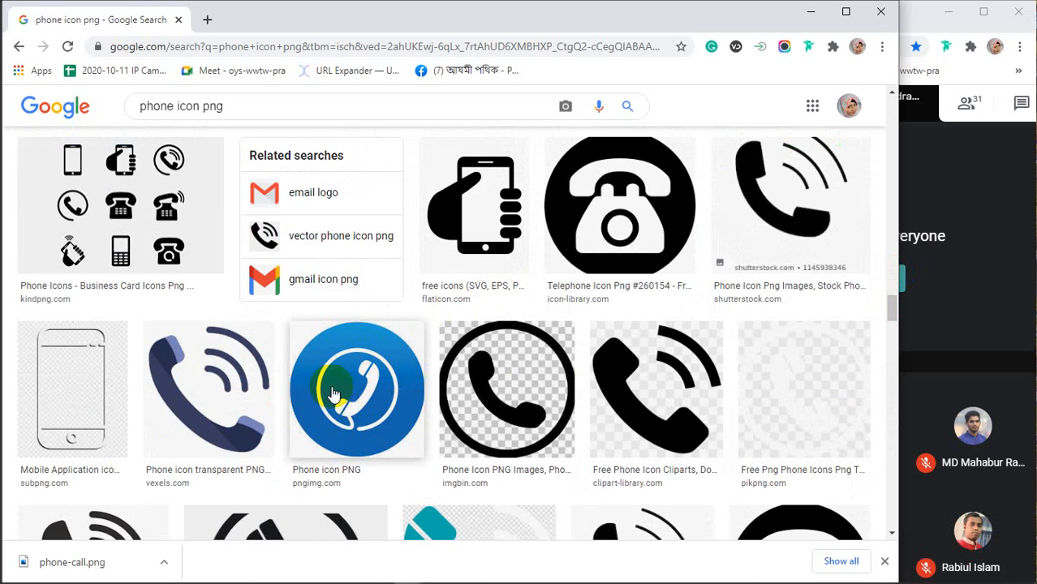
Save the blue circular handset icon from pngimg.com to the Desktop as PNG image phone_PNG48991
{"action": "left_click", "coordinate": [342, 396]}
{"action": "left_click", "coordinate": [349, 253]}
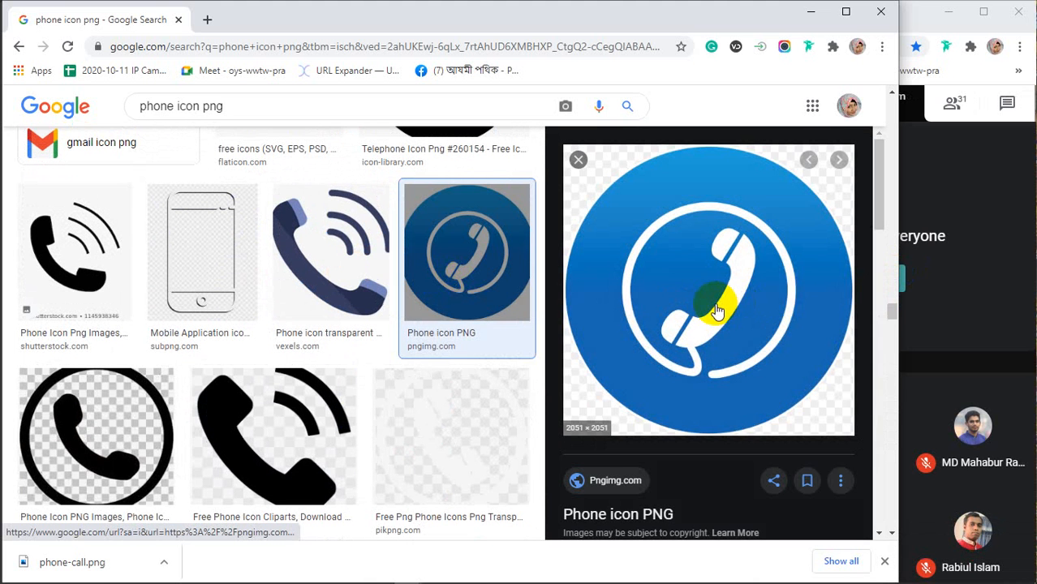
{"action": "right_click", "coordinate": [690, 253]}
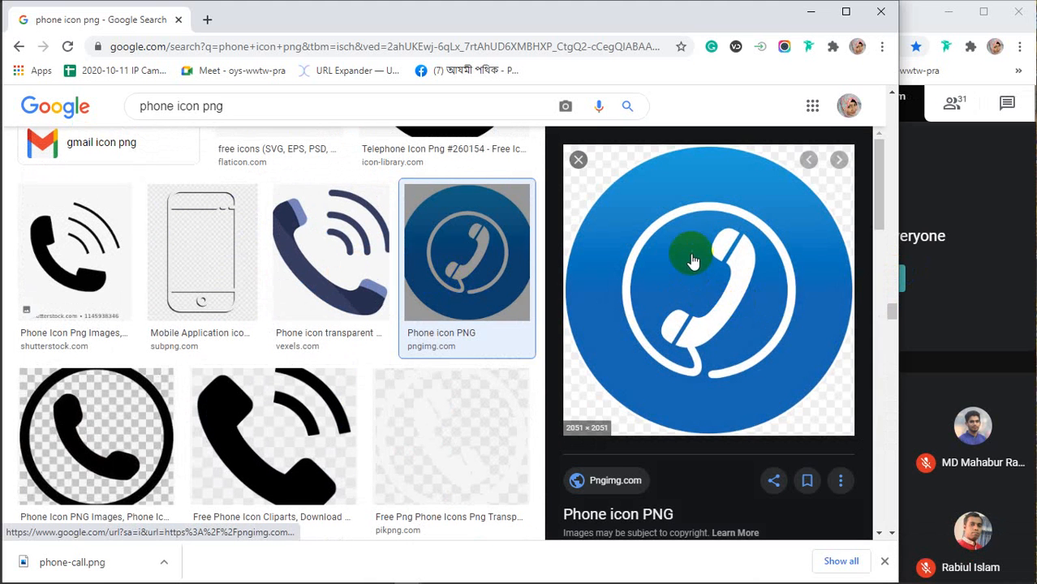
{"action": "left_click", "coordinate": [745, 382]}
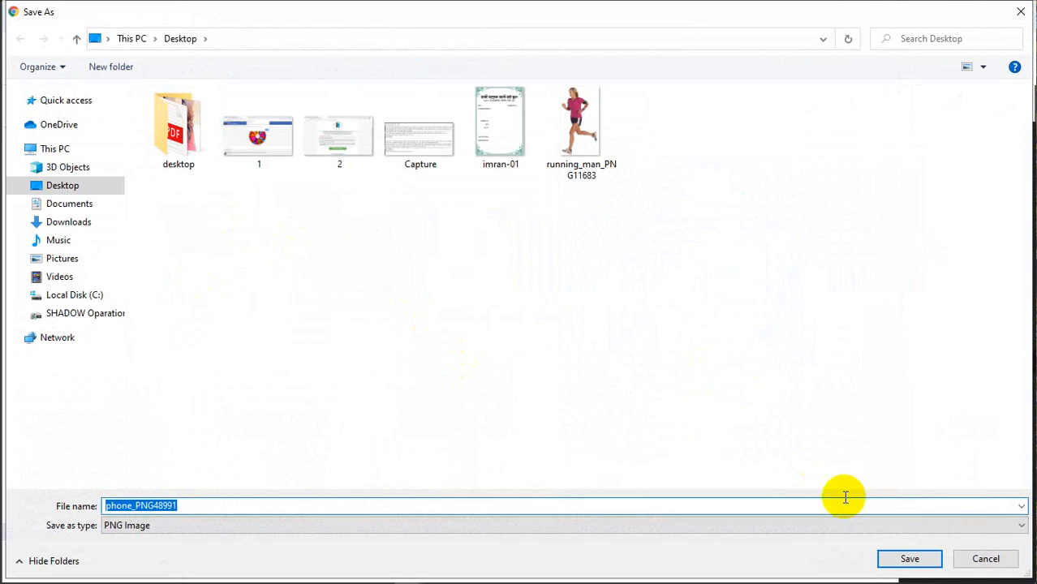
{"action": "left_click", "coordinate": [901, 557]}
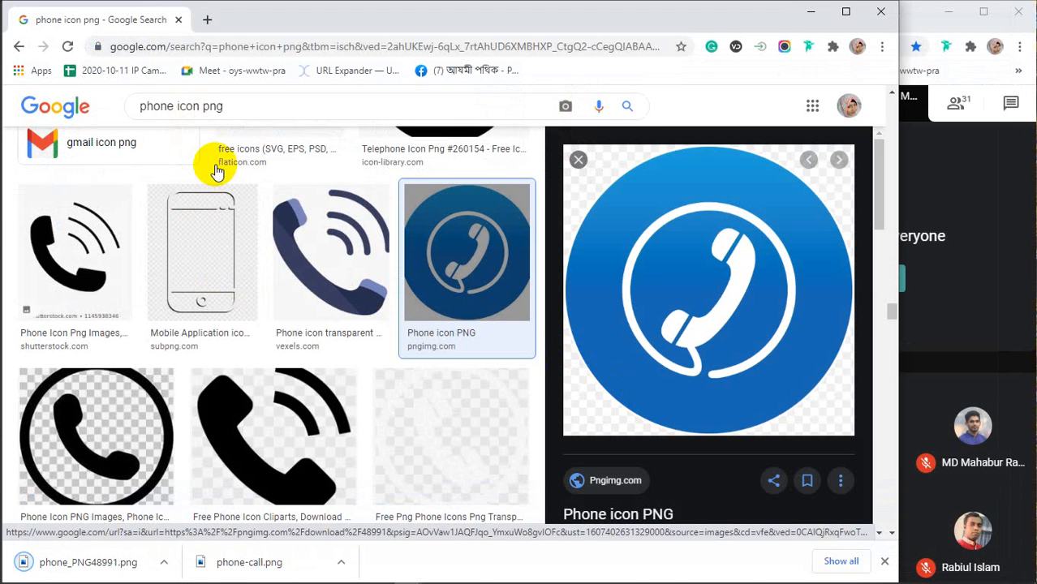
Change the image search to "web icon png"
{"action": "left_click_drag", "start_coordinate": [172, 105], "coordinate": [117, 112]}
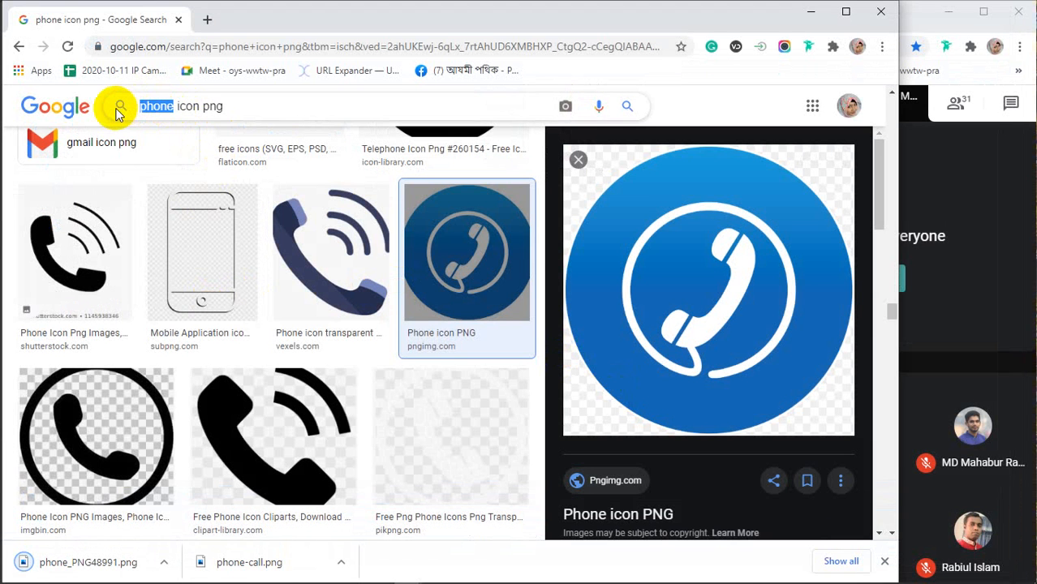
{"action": "type", "text": "web"}
{"action": "key", "text": "Return"}
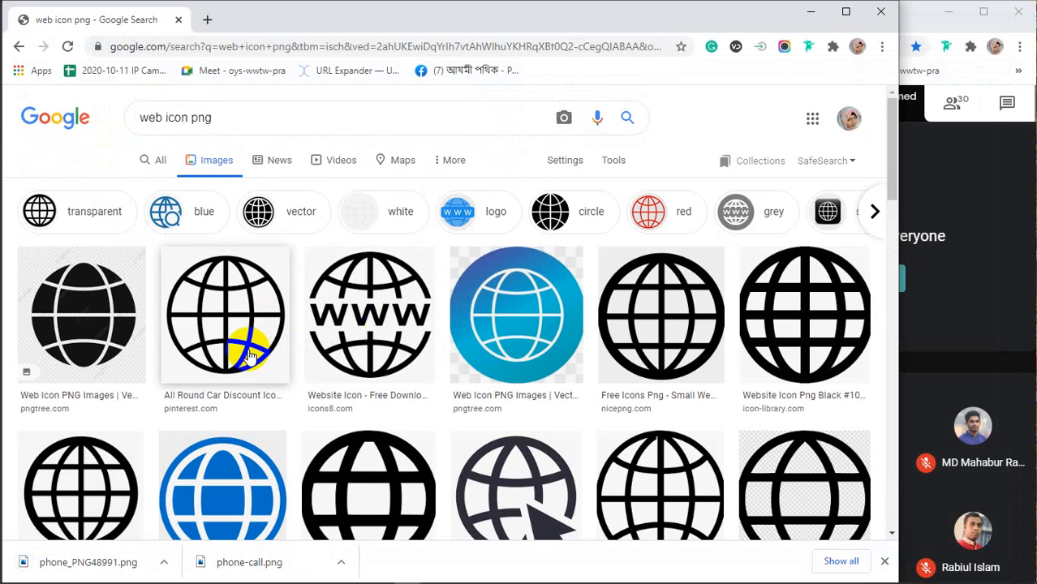
Compare the blue circular globe icon with its related images and save it to the Desktop as JPEG pngtree-vector-web-icon-png-image_555441
{"action": "left_click", "coordinate": [519, 302]}
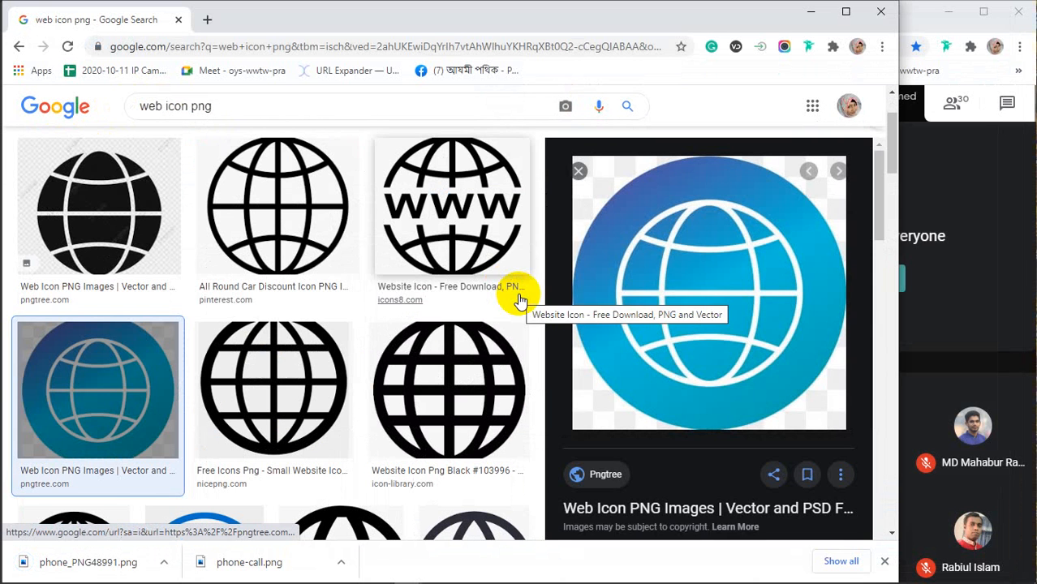
{"action": "scroll", "coordinate": [753, 258], "scroll_direction": "down", "scroll_amount": 8}
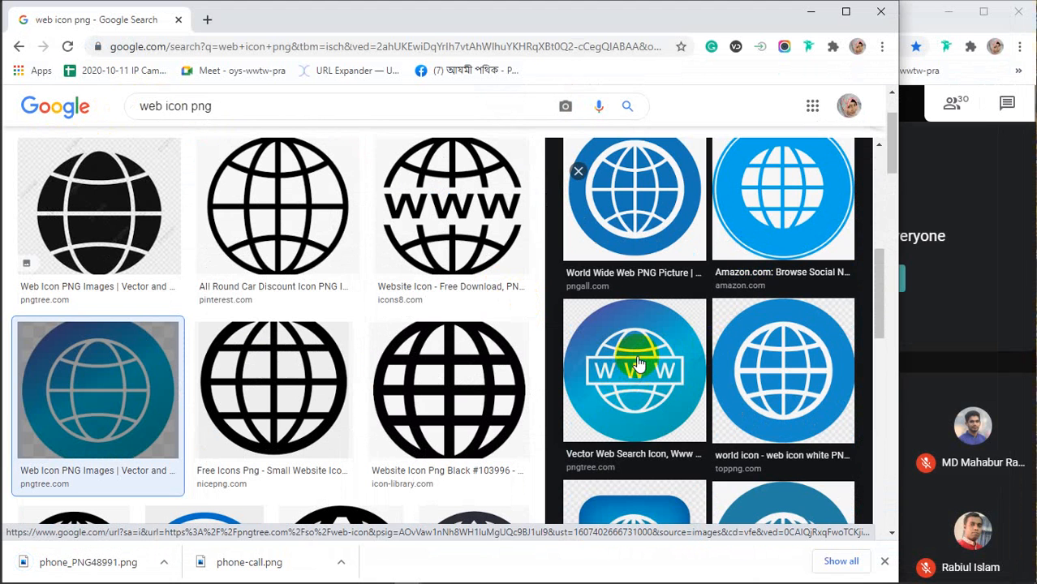
{"action": "scroll", "coordinate": [638, 364], "scroll_direction": "up", "scroll_amount": 8}
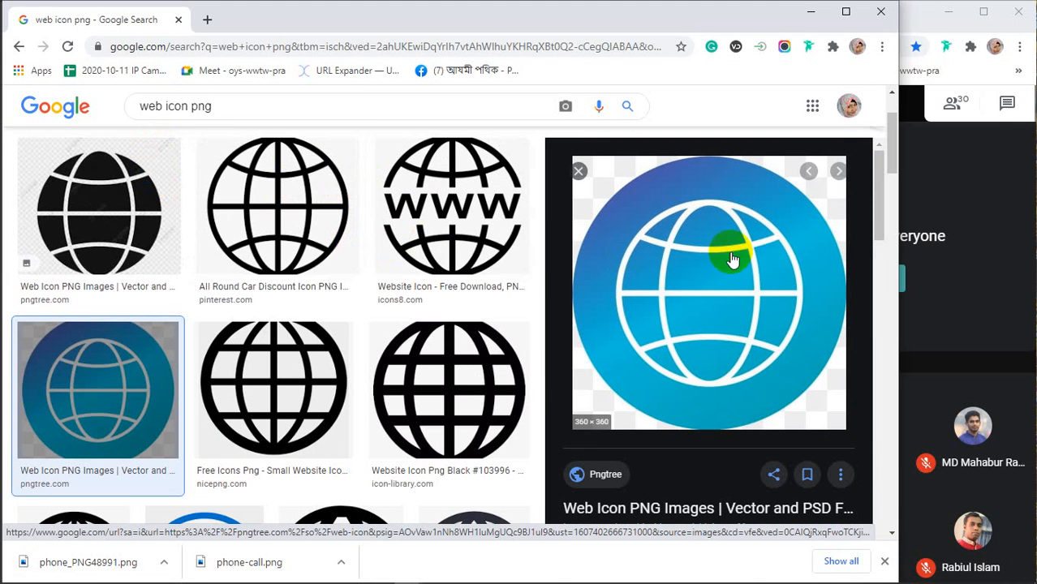
{"action": "scroll", "coordinate": [691, 260], "scroll_direction": "down", "scroll_amount": 4}
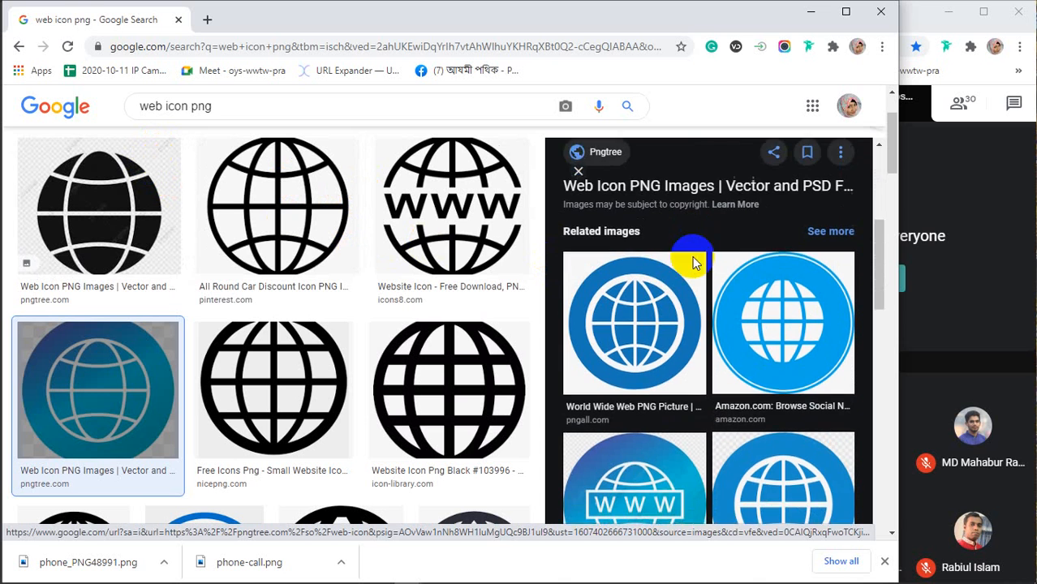
{"action": "scroll", "coordinate": [692, 258], "scroll_direction": "down", "scroll_amount": 1}
{"action": "scroll", "coordinate": [694, 263], "scroll_direction": "up", "scroll_amount": 5}
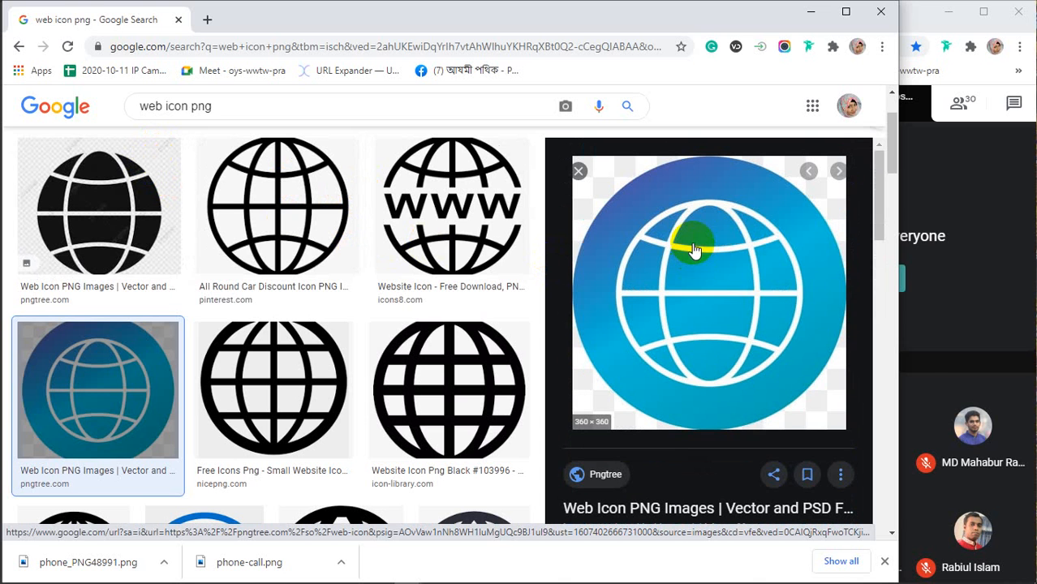
{"action": "right_click", "coordinate": [694, 251]}
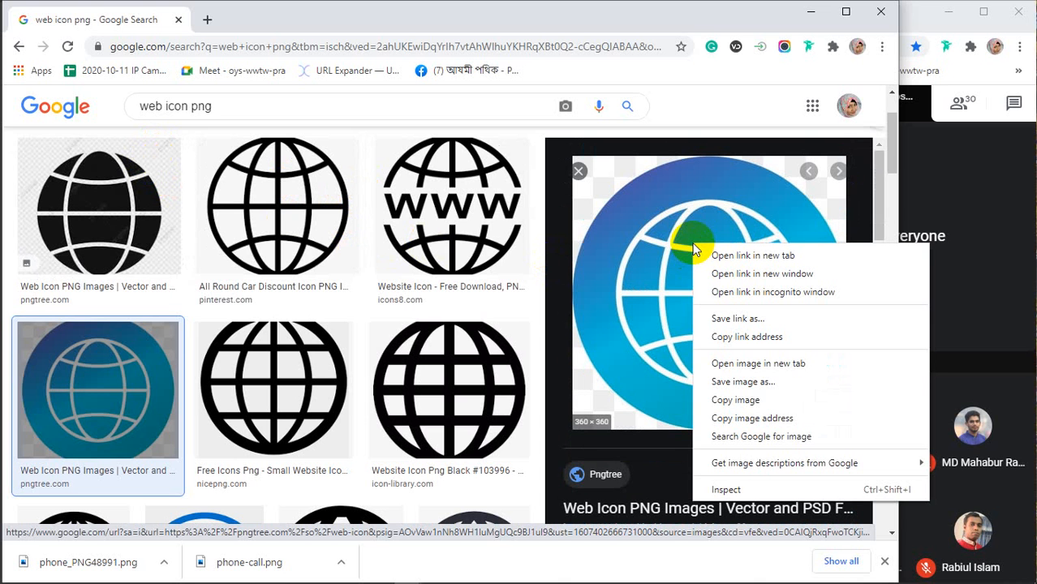
{"action": "left_click", "coordinate": [740, 382]}
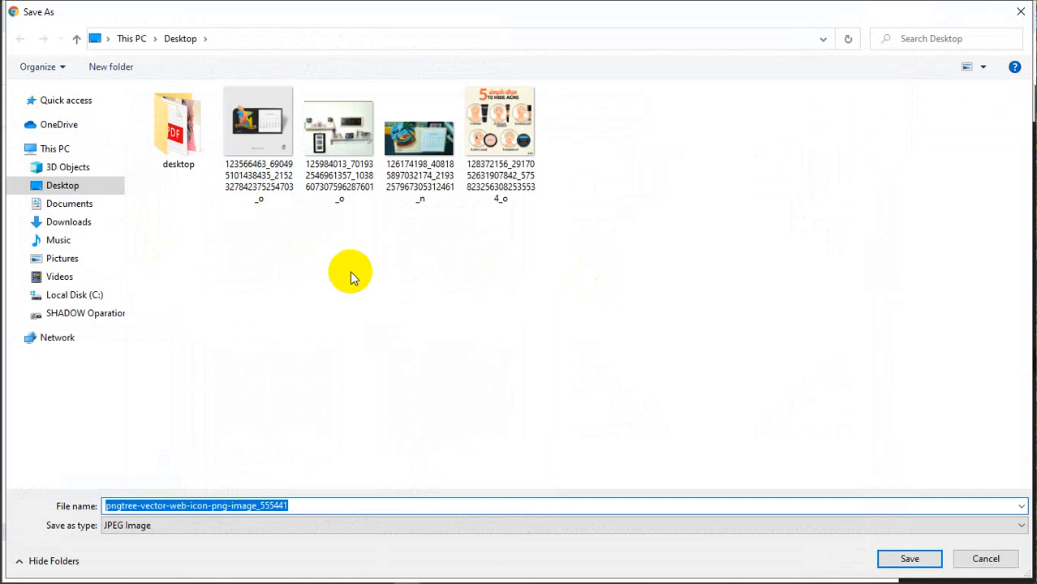
{"action": "left_click", "coordinate": [910, 559]}
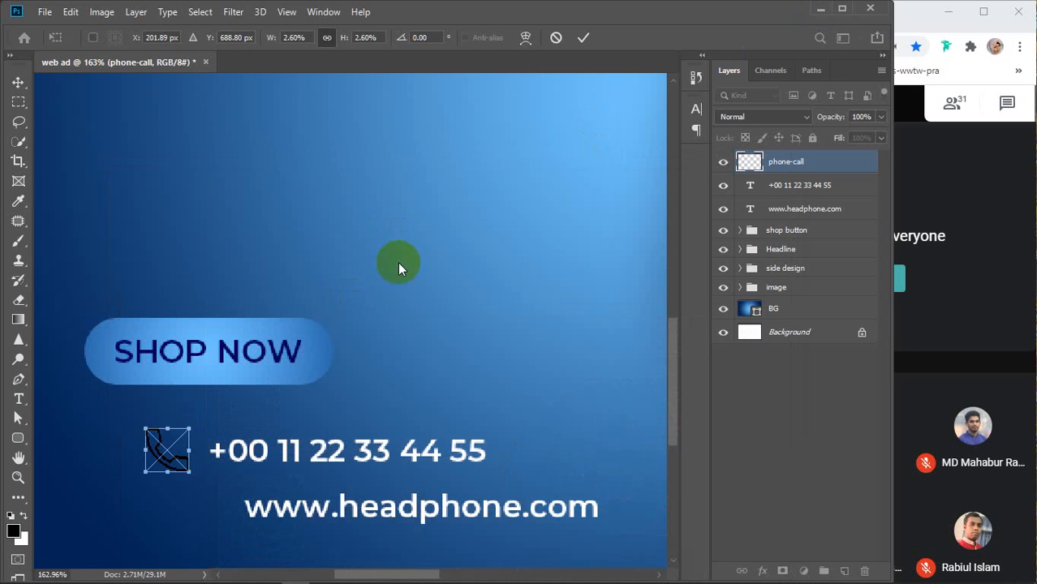
Finish the pending transform in Photoshop and delete the black phone-call handset icon beside the contact number
{"action": "left_click", "coordinate": [598, 35]}
{"action": "left_click", "coordinate": [162, 462]}
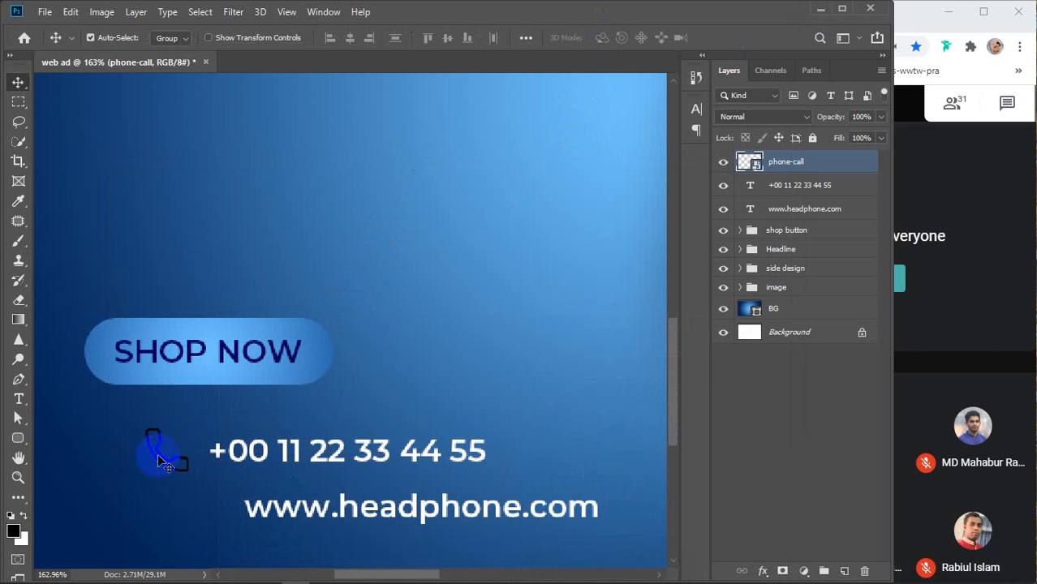
{"action": "key", "text": "Delete"}
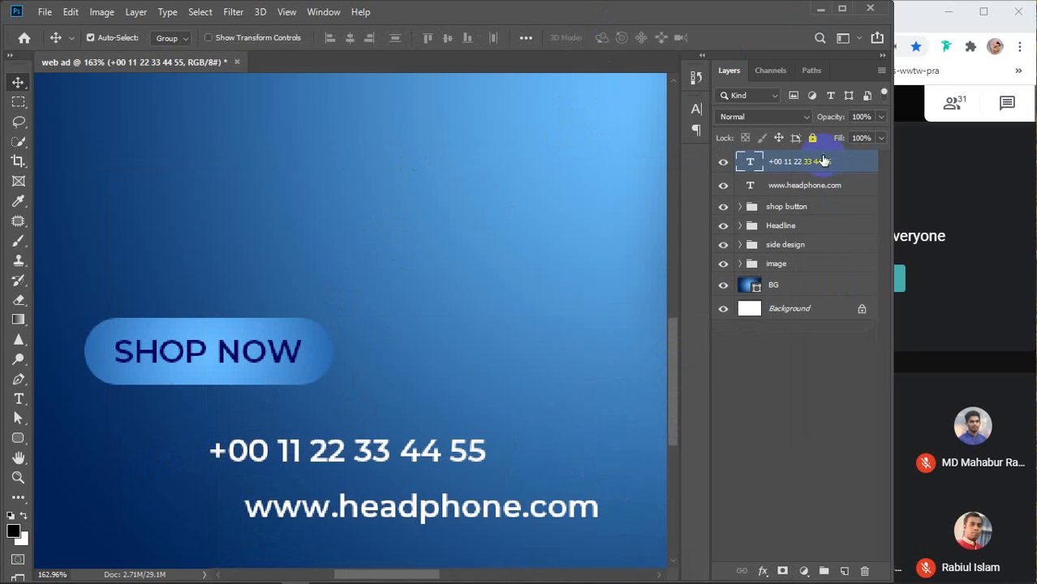
Bring up the Desktop folder in File Explorer and locate the saved blue phone and globe icons
{"action": "mouse_move", "coordinate": [126, 573]}
{"action": "left_click", "coordinate": [122, 545]}
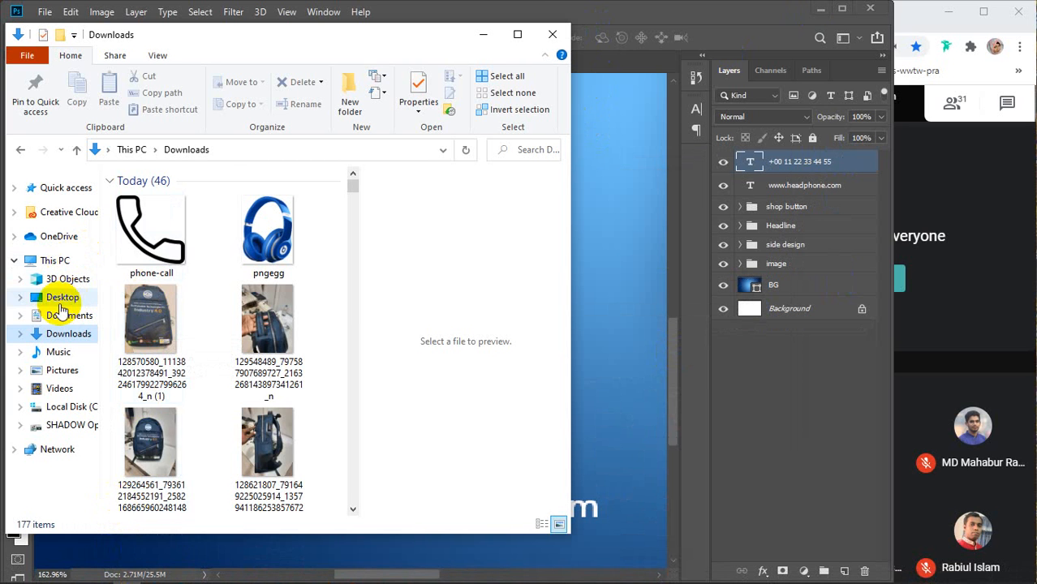
{"action": "left_click", "coordinate": [62, 298]}
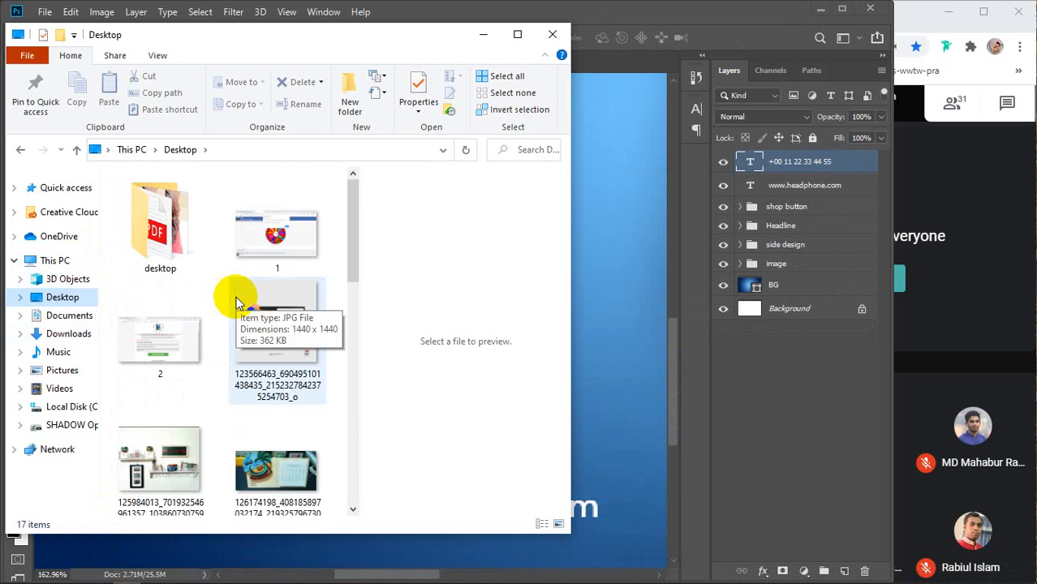
{"action": "scroll", "coordinate": [235, 302], "scroll_direction": "down", "scroll_amount": 10}
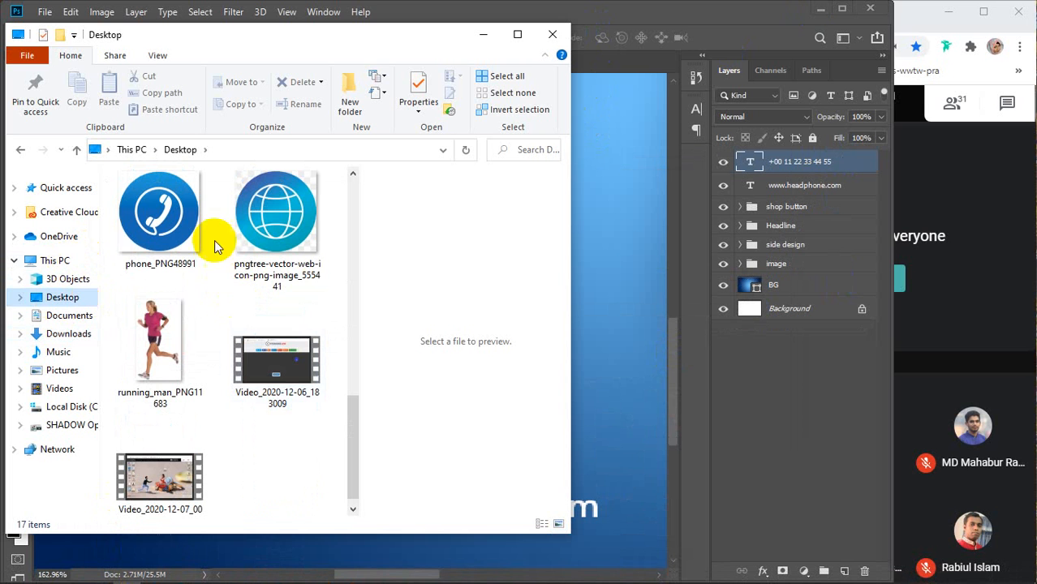
Place the phone_PNG48991 image in the ad and scale it to about 0.78% above the SHOP NOW button
{"action": "left_click_drag", "start_coordinate": [162, 217], "coordinate": [512, 336]}
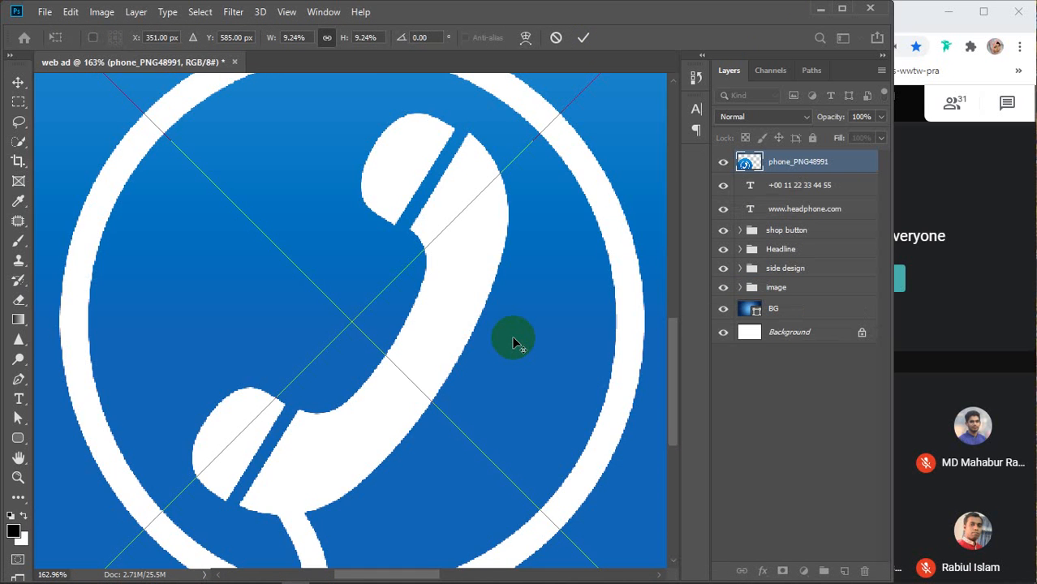
{"action": "scroll", "coordinate": [512, 336], "scroll_direction": "down", "scroll_amount": 6}
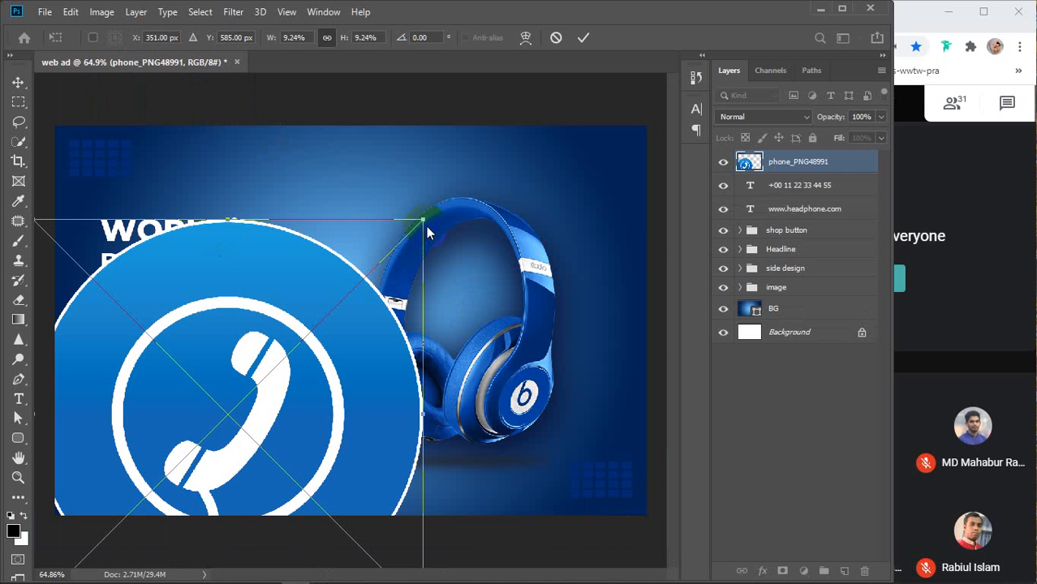
{"action": "left_click_drag", "start_coordinate": [423, 217], "coordinate": [290, 315]}
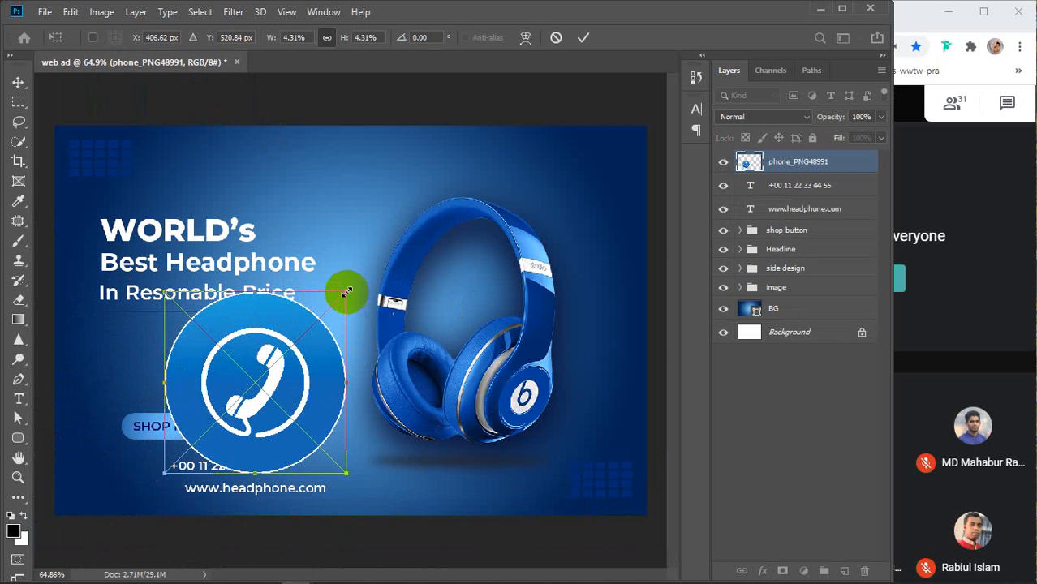
{"action": "left_click_drag", "start_coordinate": [347, 292], "coordinate": [144, 366]}
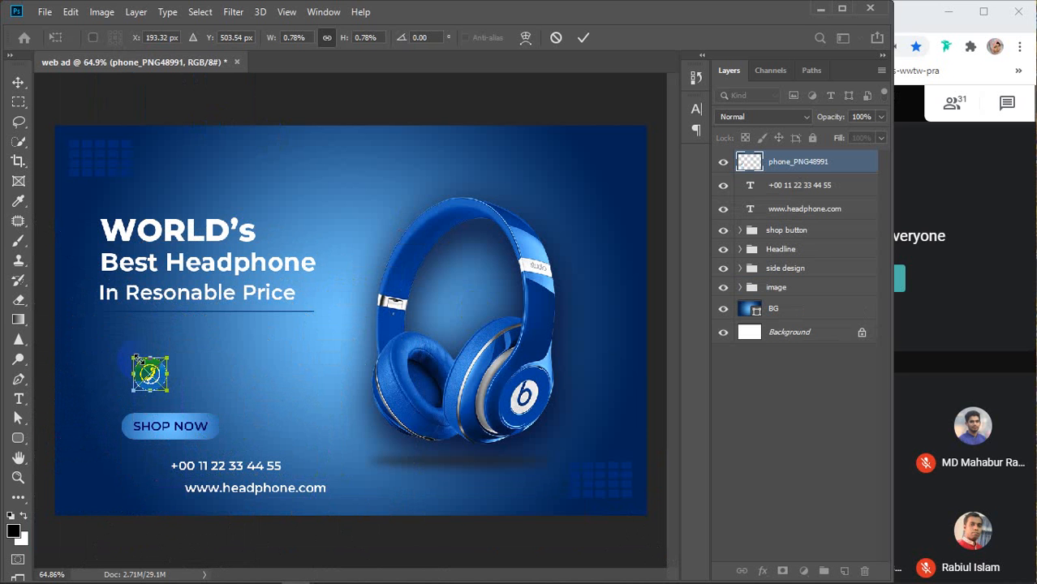
{"action": "key", "text": "Return"}
Place the pngtree-vector-web-icon globe image from the Desktop folder, scaled to about 45.84% near the canvas center
{"action": "mouse_move", "coordinate": [127, 577]}
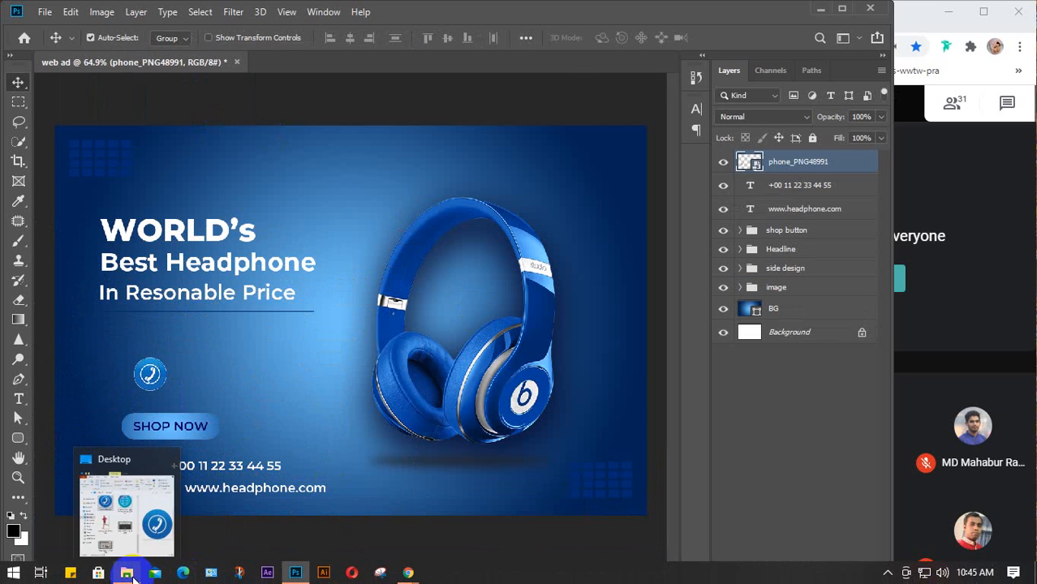
{"action": "left_click", "coordinate": [130, 507]}
{"action": "left_click", "coordinate": [273, 211]}
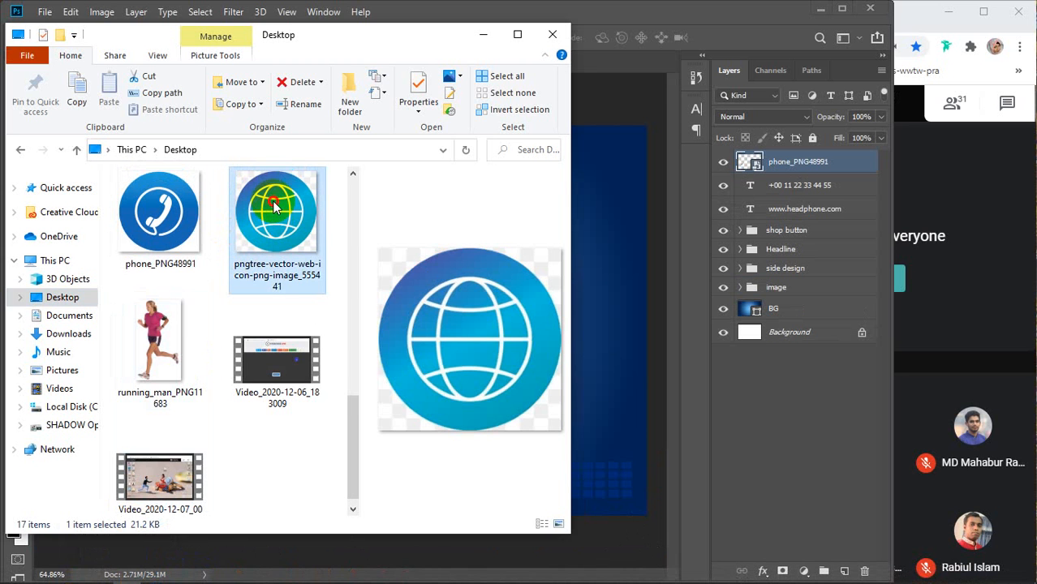
{"action": "left_click_drag", "start_coordinate": [275, 221], "coordinate": [609, 340]}
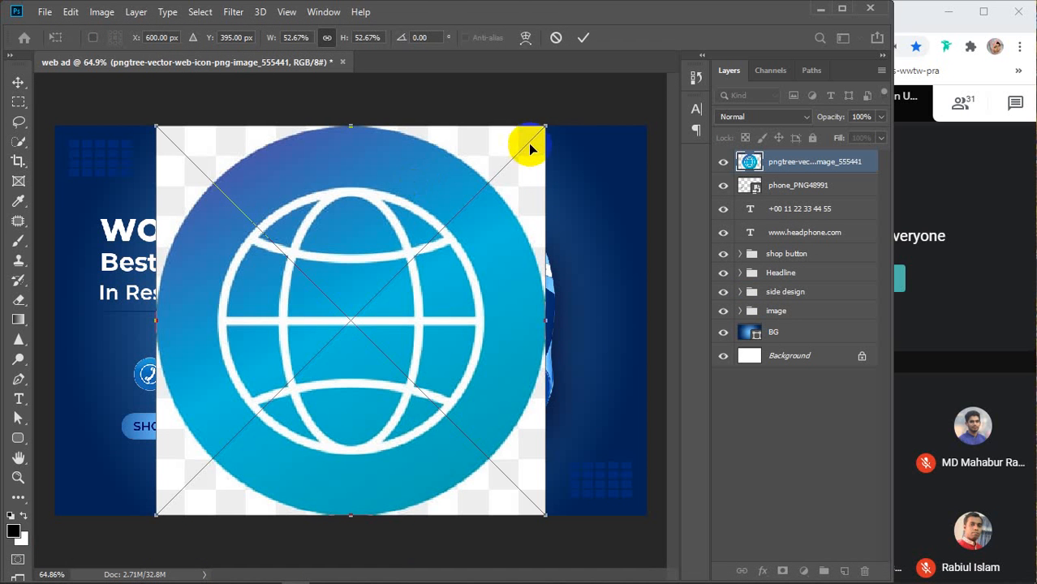
{"action": "left_click_drag", "start_coordinate": [545, 125], "coordinate": [495, 175]}
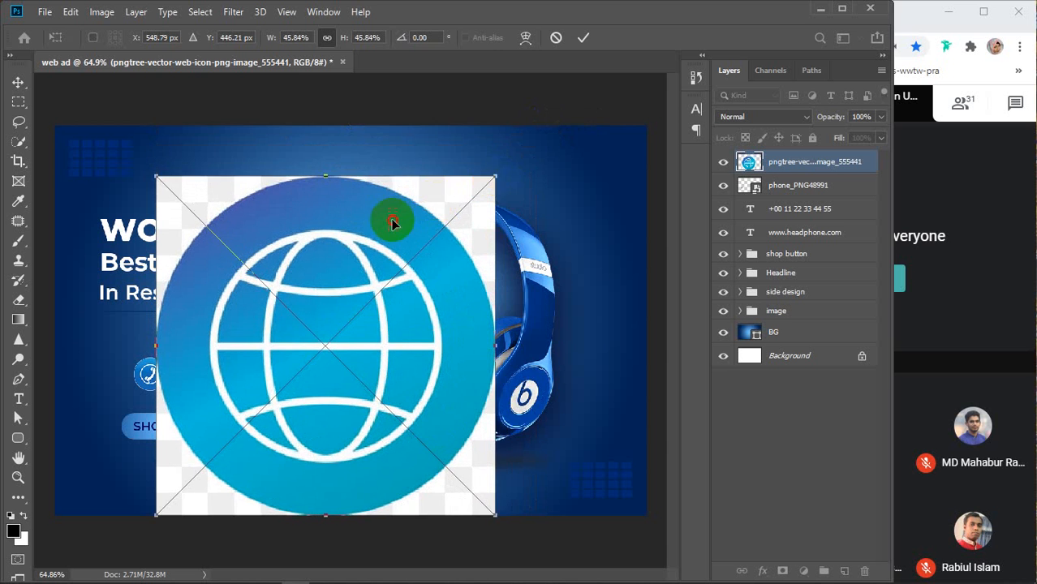
{"action": "left_click_drag", "start_coordinate": [394, 218], "coordinate": [422, 195]}
{"action": "key", "text": "Return"}
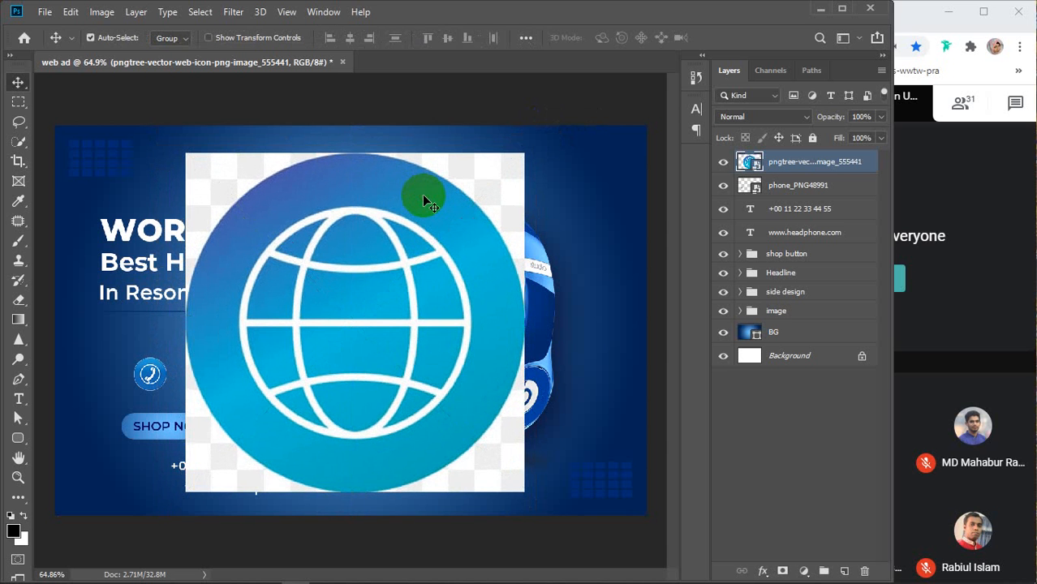
Hide every layer and group between the globe image and BG, and nudge the globe slightly upward
{"action": "left_click", "coordinate": [723, 185]}
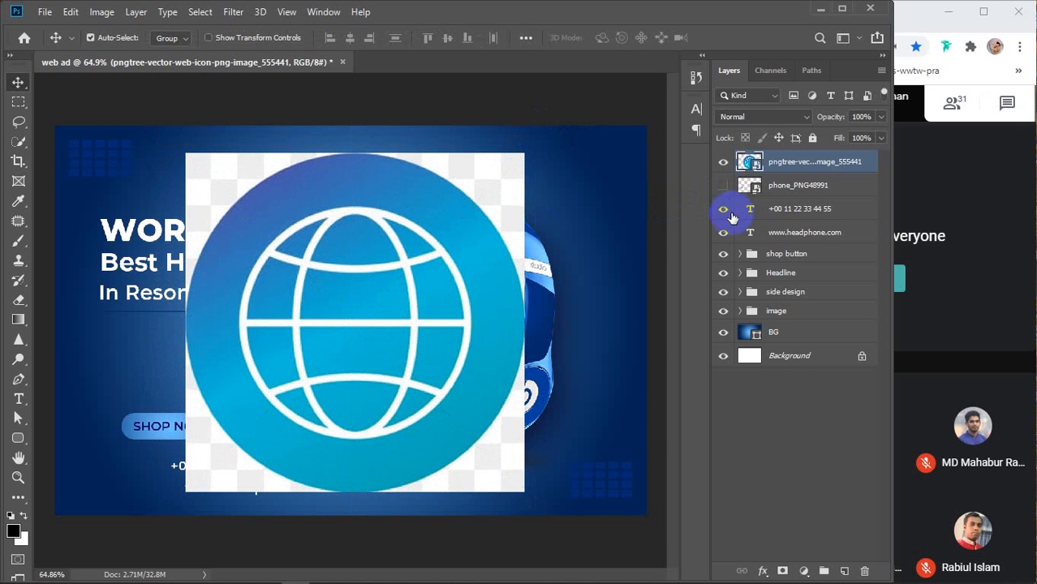
{"action": "left_click_drag", "start_coordinate": [728, 230], "coordinate": [723, 297]}
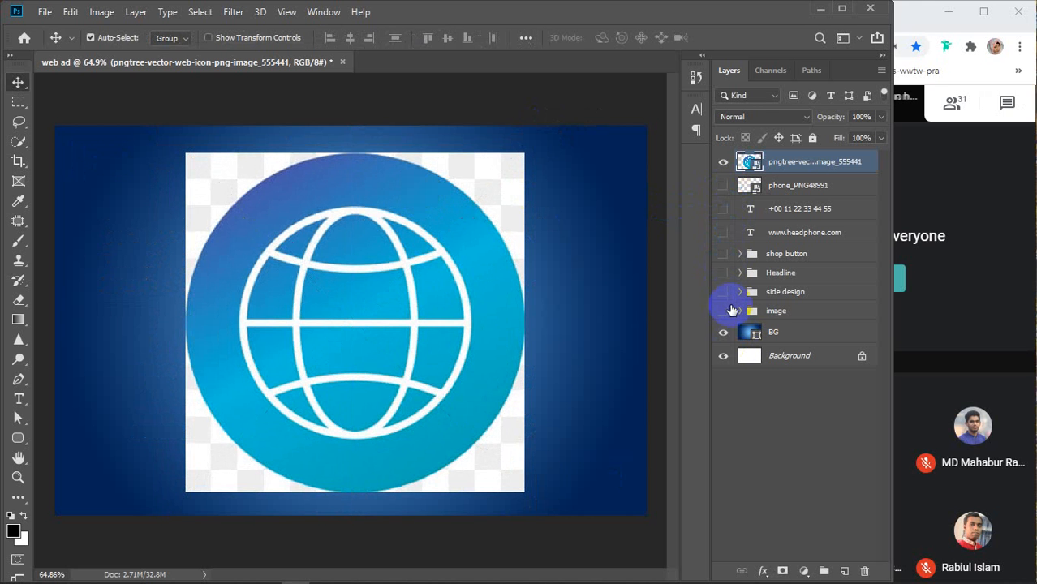
{"action": "left_click_drag", "start_coordinate": [448, 232], "coordinate": [453, 235]}
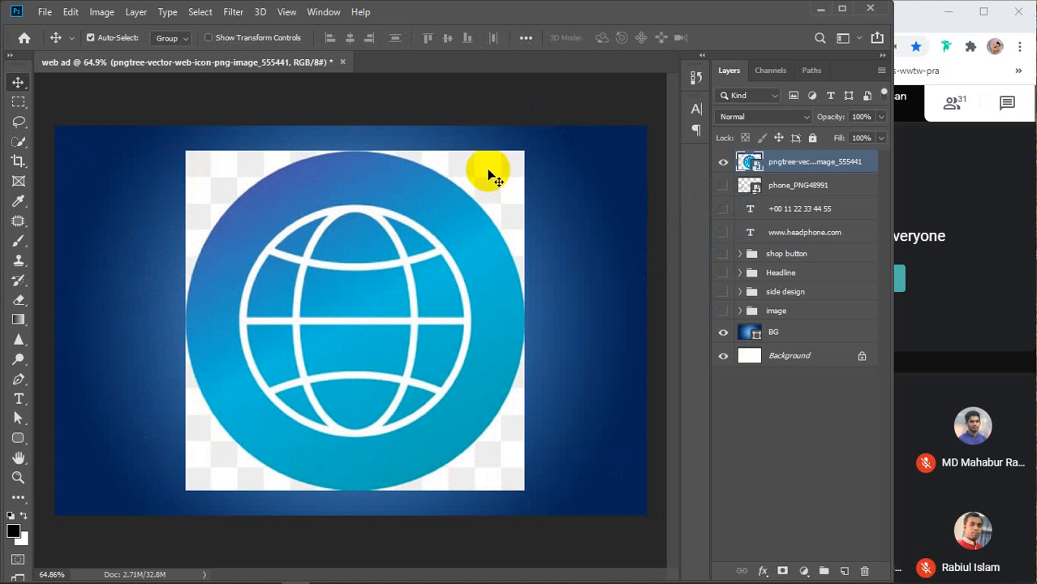
Activate the Magic Eraser tool and rasterize the globe image layer
{"action": "right_click", "coordinate": [20, 294]}
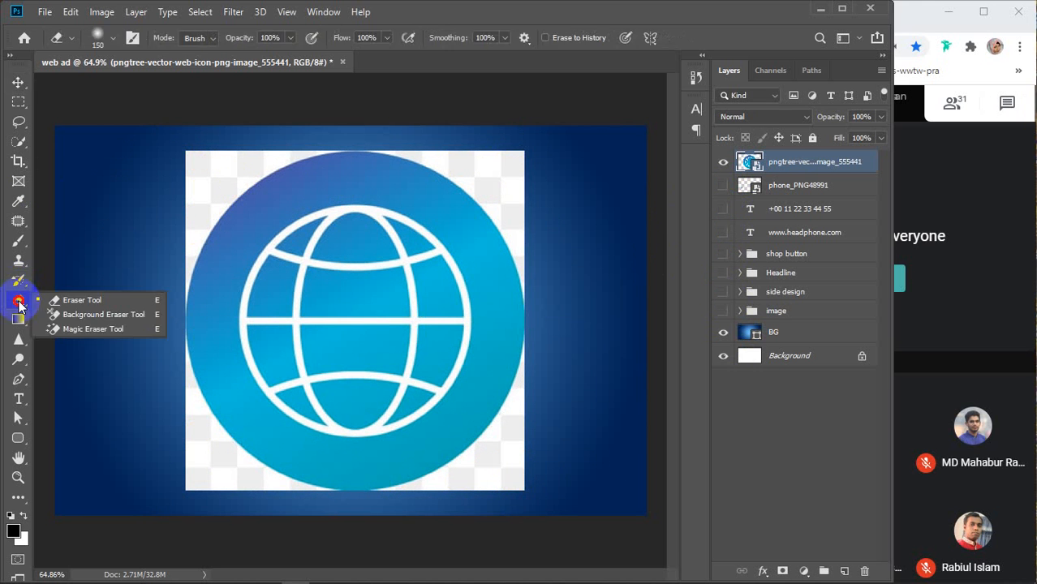
{"action": "left_click", "coordinate": [80, 330]}
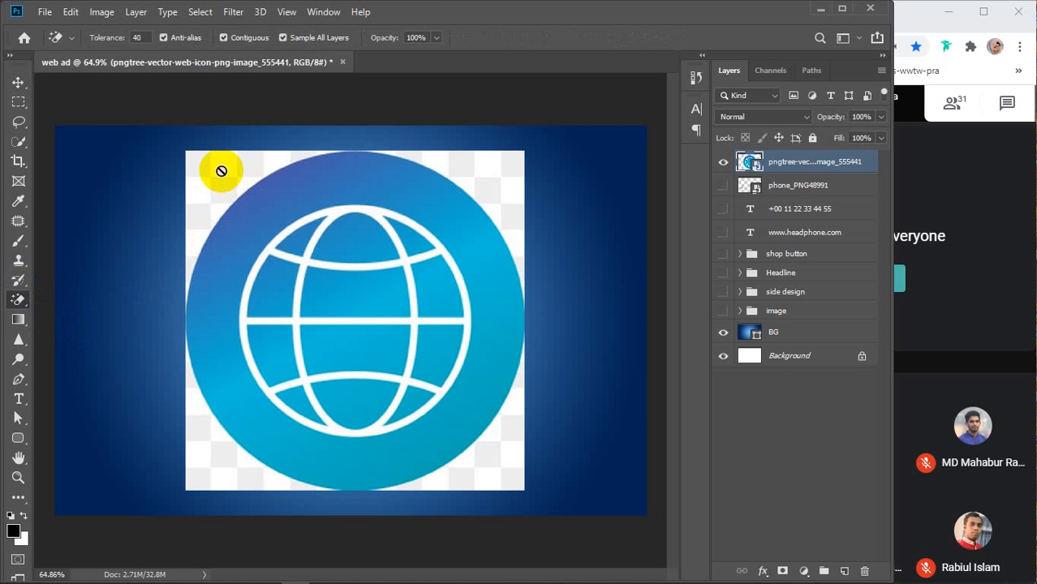
{"action": "right_click", "coordinate": [793, 160]}
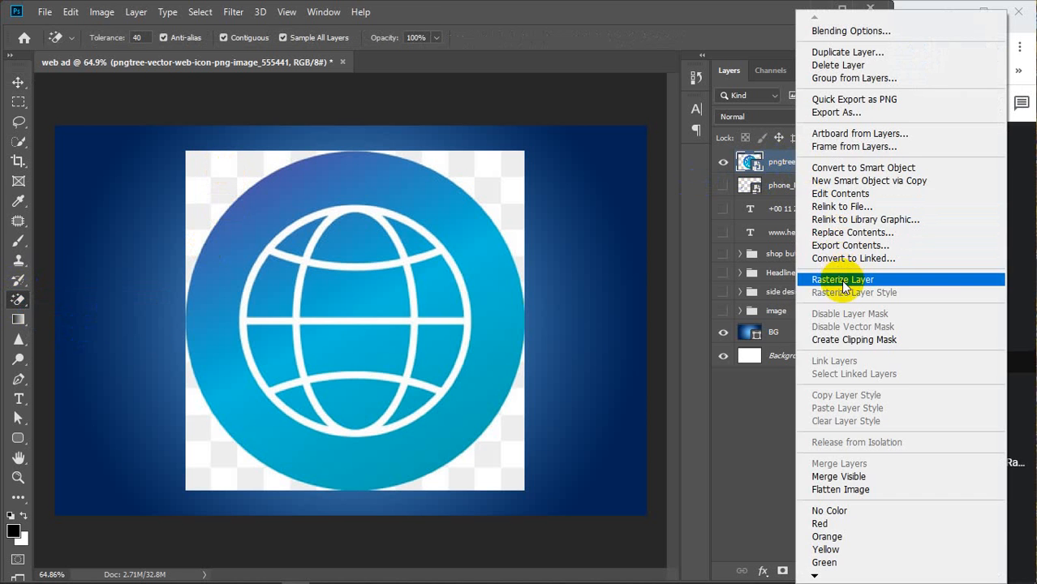
{"action": "left_click", "coordinate": [844, 281]}
Try to erase the checkerboard around the globe's upper corners with the Magic Eraser, and undo both erasures
{"action": "left_click", "coordinate": [196, 166]}
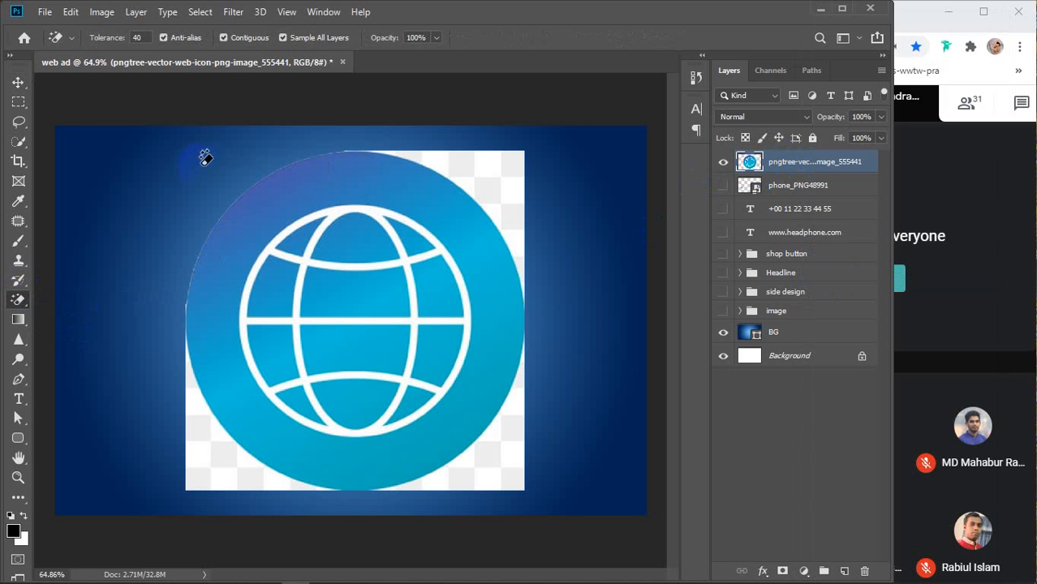
{"action": "left_click", "coordinate": [504, 159]}
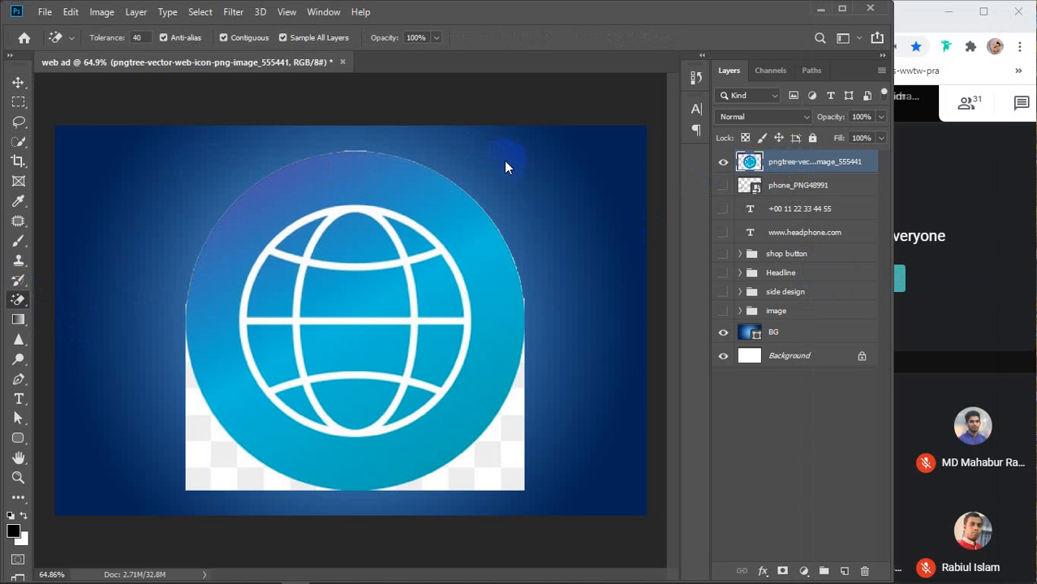
{"action": "key", "text": "ctrl+z"}
{"action": "key", "text": "ctrl+z"}
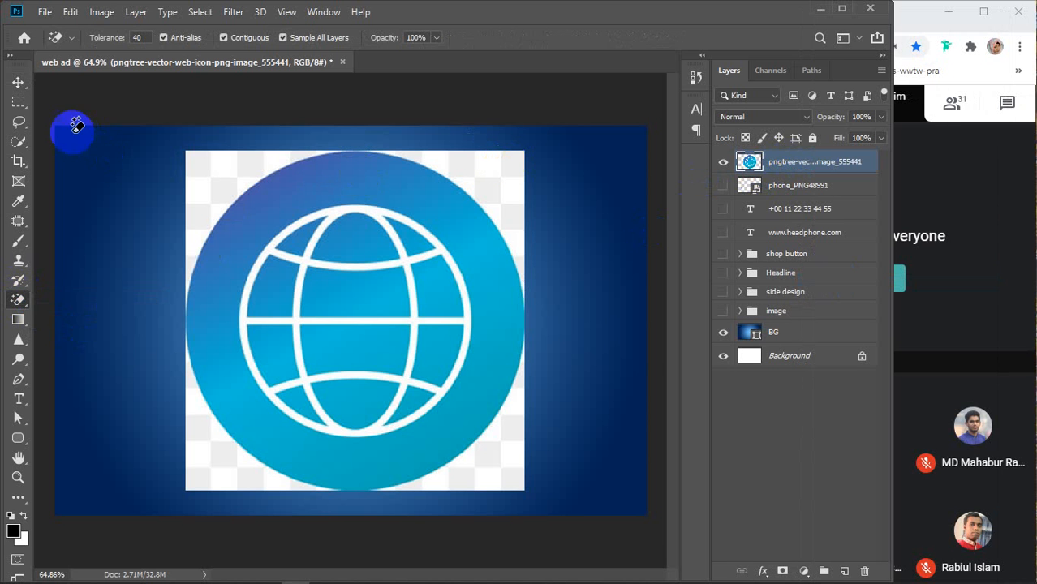
Select the globe's circle with the Elliptical Marquee, invert the selection, delete the checkerboard outside it and deselect
{"action": "left_click", "coordinate": [18, 102]}
{"action": "left_click", "coordinate": [81, 119]}
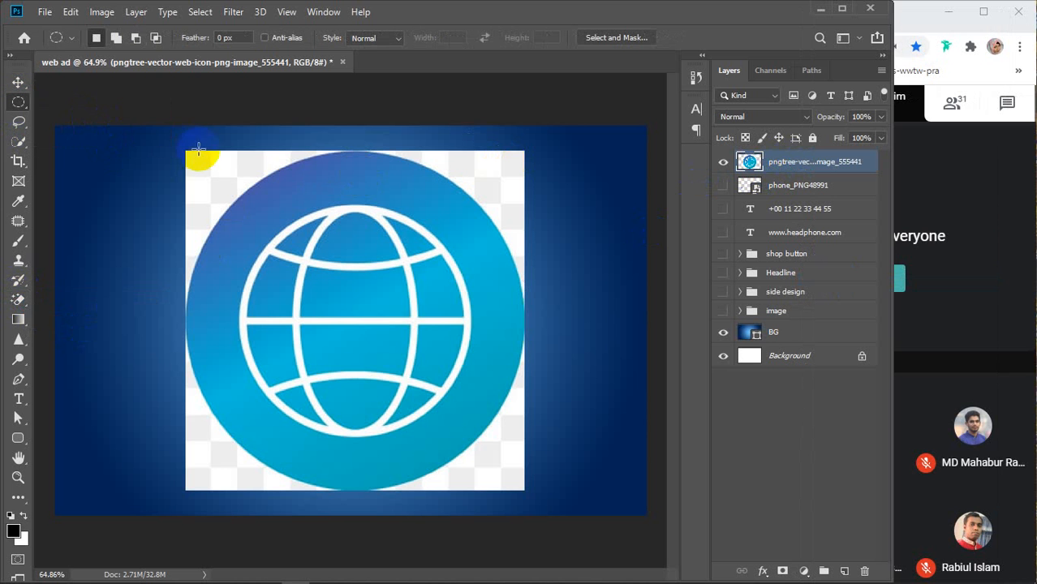
{"action": "left_click_drag", "start_coordinate": [198, 150], "coordinate": [525, 532]}
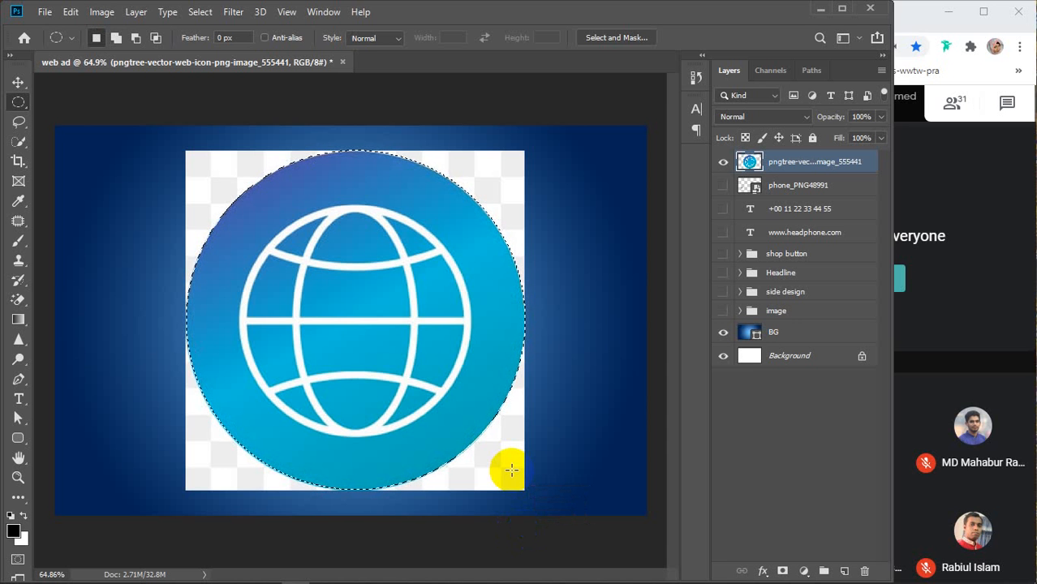
{"action": "key", "text": "ctrl+shift+i"}
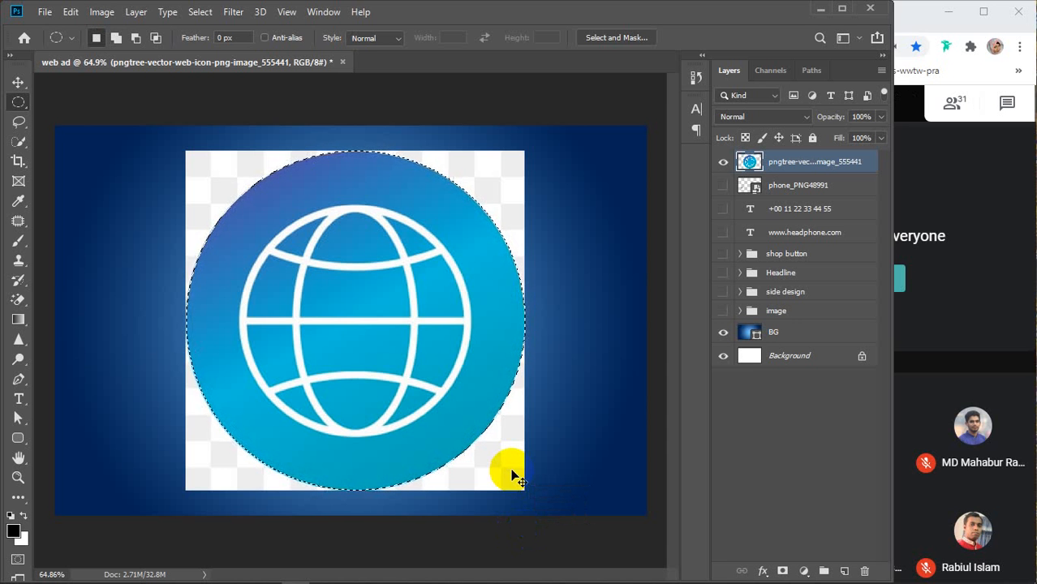
{"action": "key", "text": "Delete"}
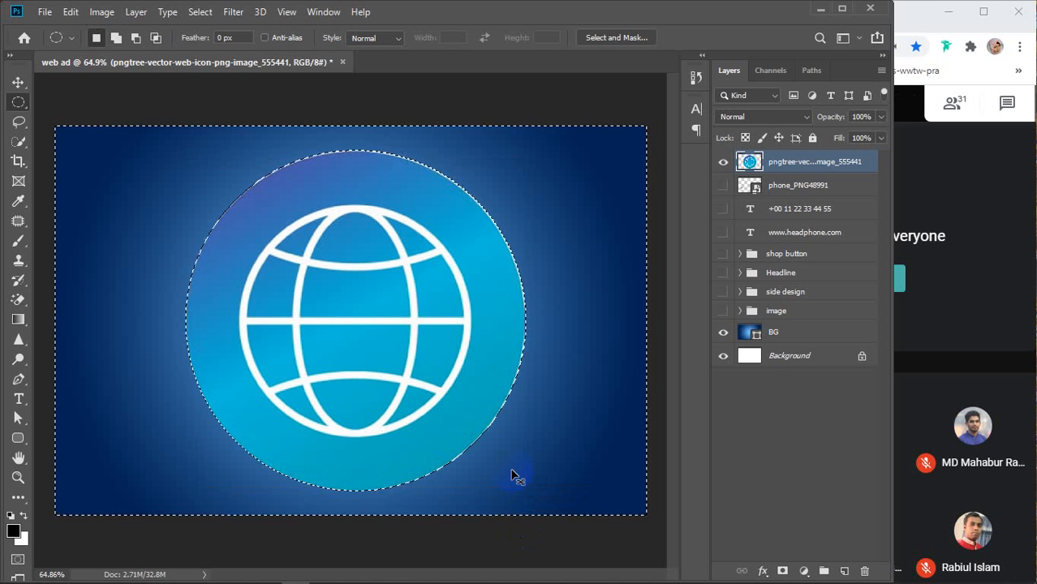
{"action": "key", "text": "ctrl+d"}
Scale the globe down to a small icon in the lower-left part of the ad, over the contact text
{"action": "key", "text": "v"}
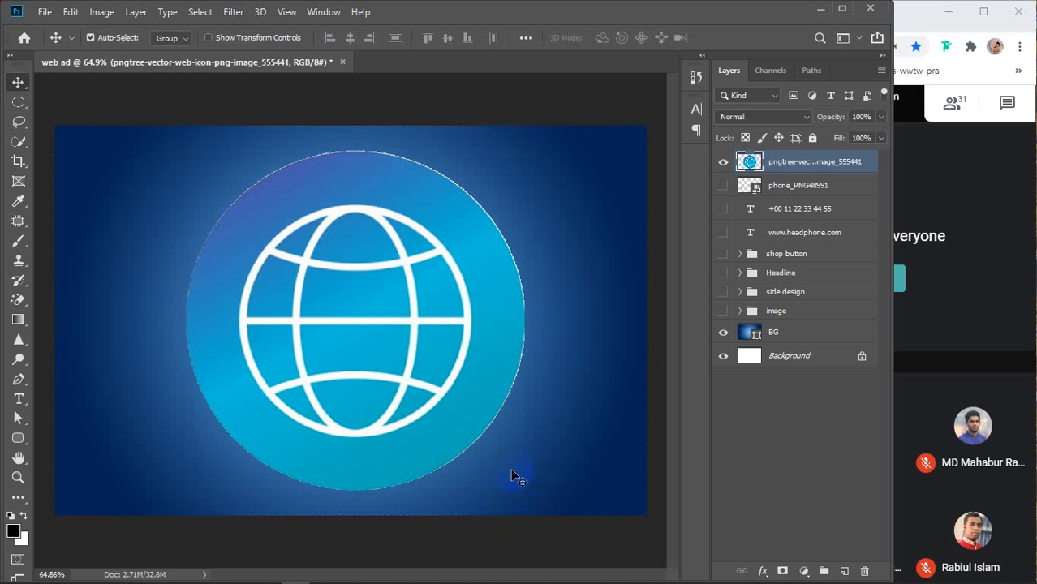
{"action": "left_click", "coordinate": [393, 393]}
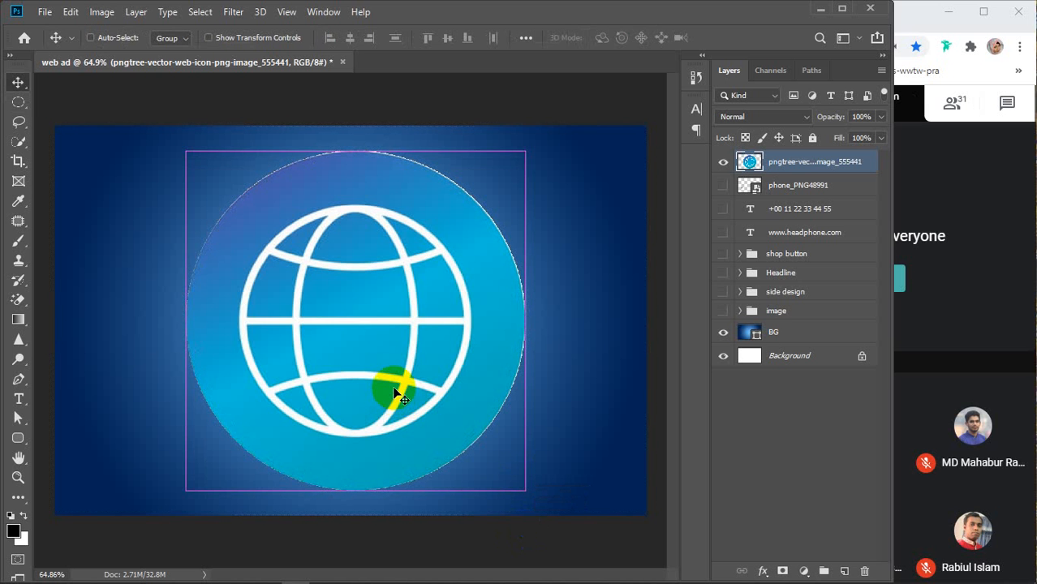
{"action": "key", "text": "ctrl+t"}
{"action": "left_click_drag", "start_coordinate": [523, 154], "coordinate": [266, 450]}
{"action": "key", "text": "Return"}
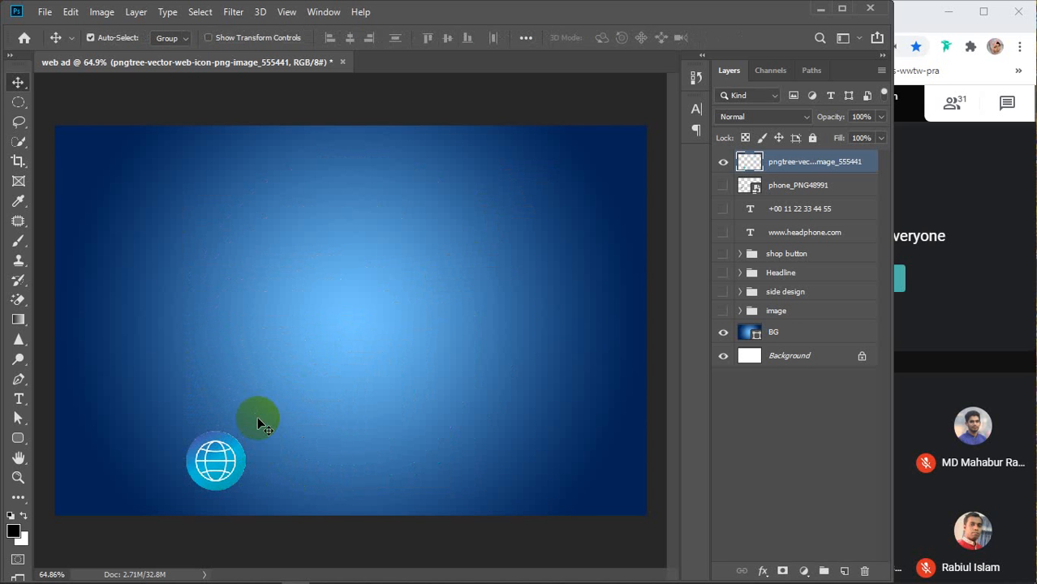
Show all the hidden layers and groups again, and move the globe icon to the ad's lower-left corner
{"action": "left_click", "coordinate": [723, 185]}
{"action": "left_click", "coordinate": [723, 209]}
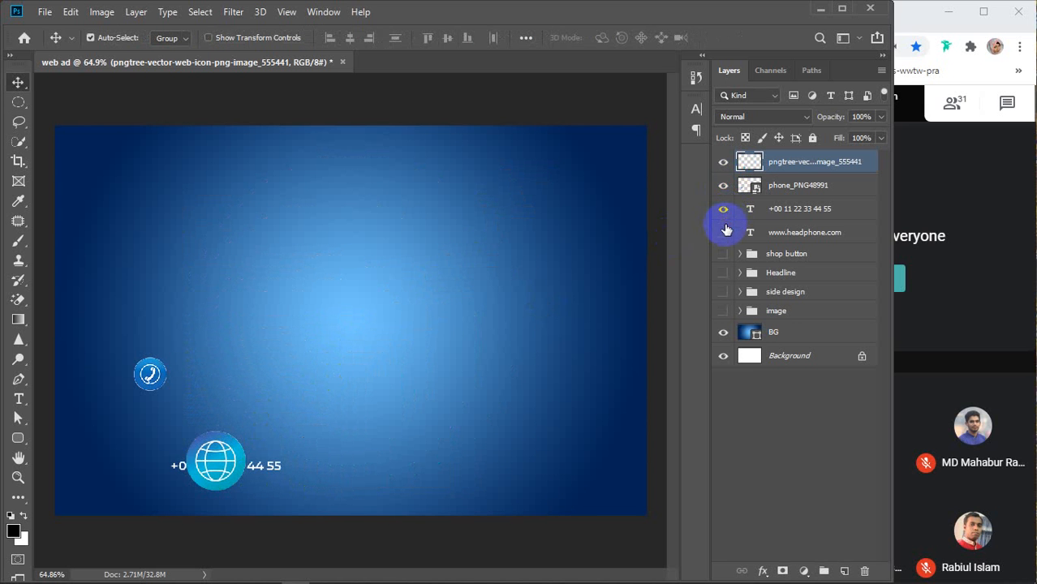
{"action": "left_click", "coordinate": [723, 232]}
{"action": "left_click", "coordinate": [723, 254]}
{"action": "left_click", "coordinate": [723, 272]}
{"action": "left_click", "coordinate": [723, 291]}
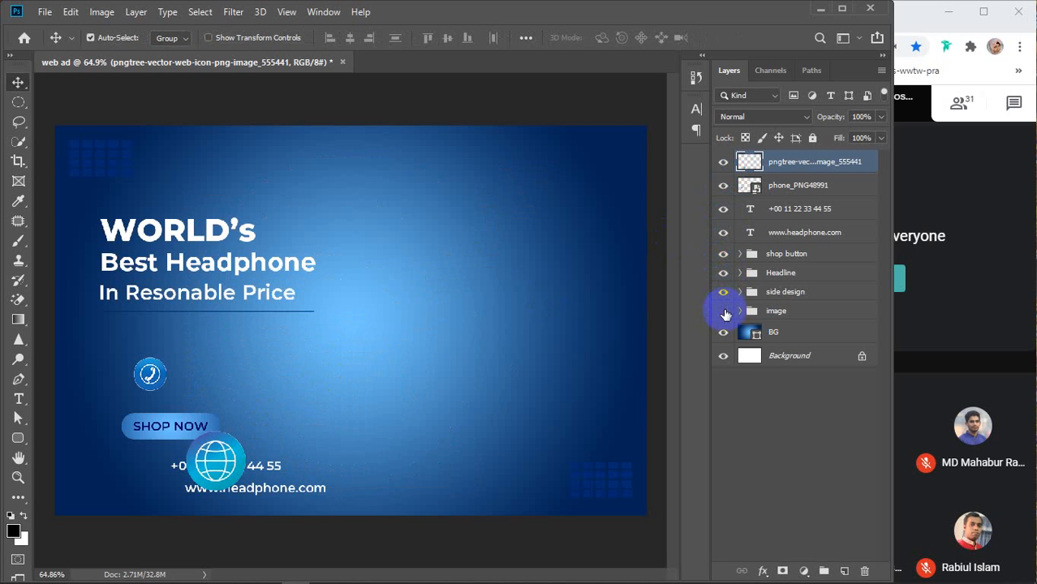
{"action": "left_click", "coordinate": [723, 311]}
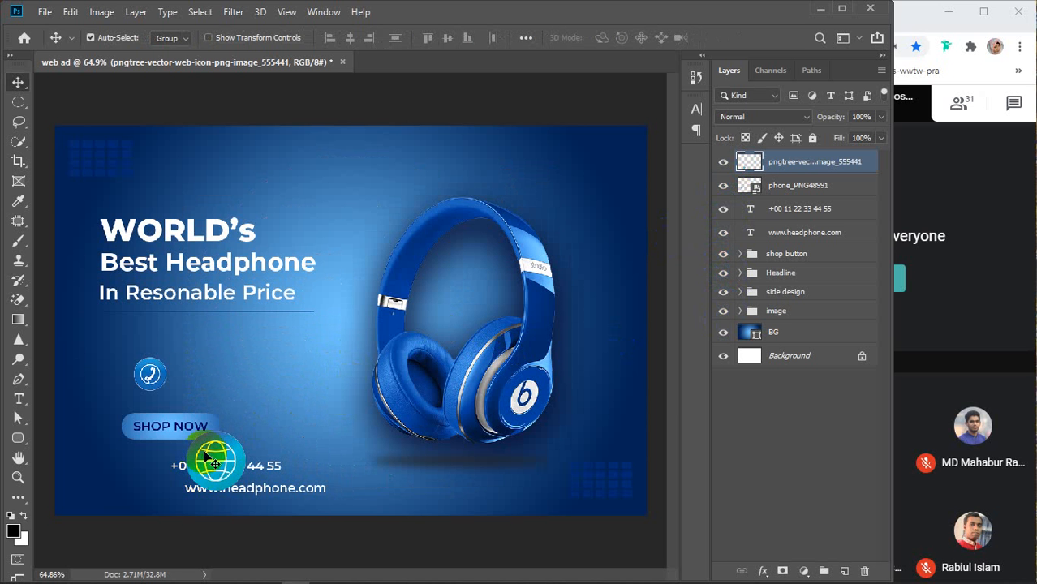
{"action": "left_click_drag", "start_coordinate": [204, 451], "coordinate": [77, 477]}
Rename the phone image layer to phone_icon and the globe layer to web icon
{"action": "left_click", "coordinate": [791, 186]}
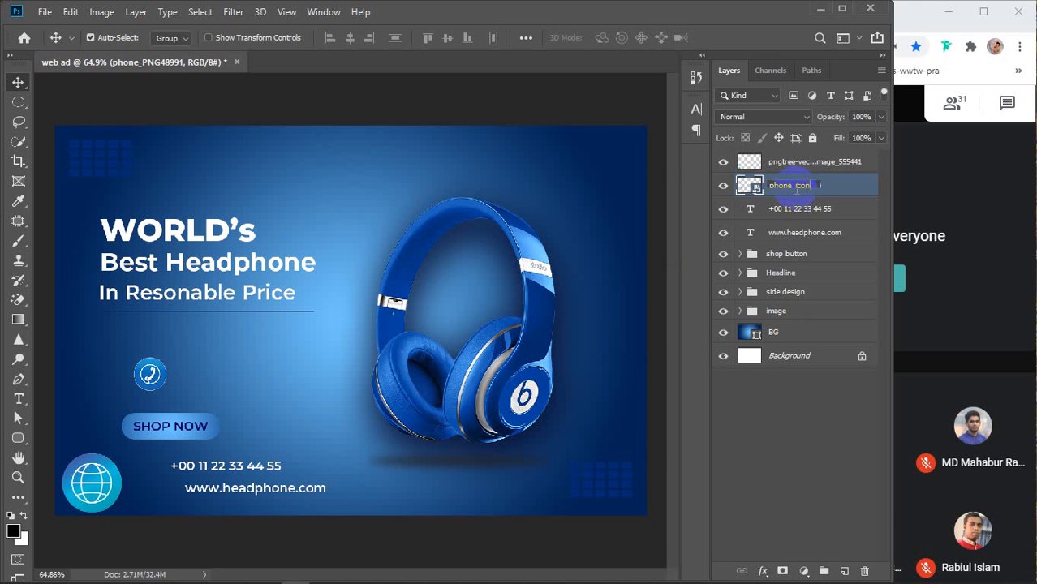
{"action": "key", "text": "Return"}
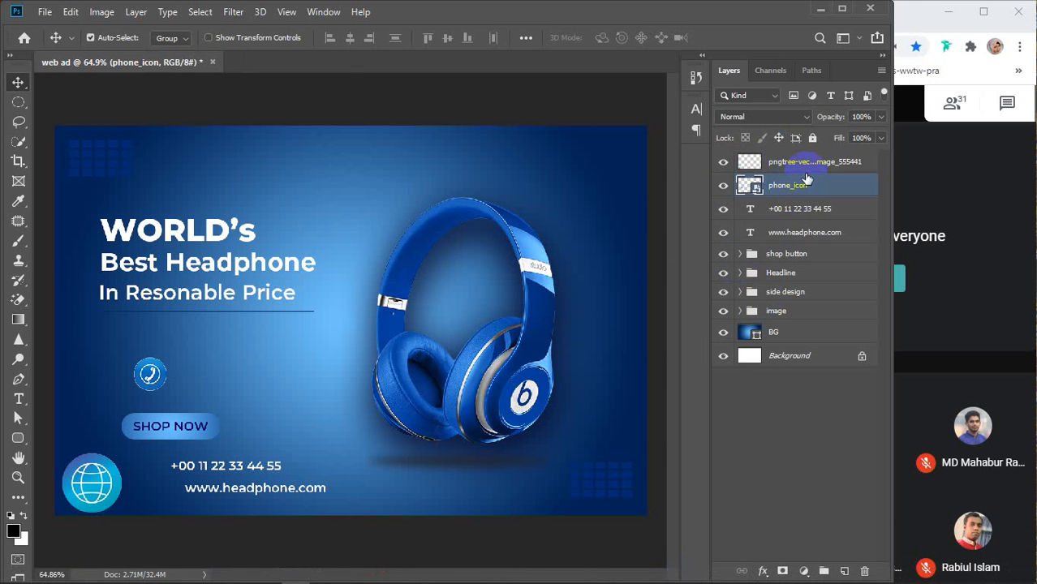
{"action": "left_click", "coordinate": [793, 165]}
{"action": "double_click", "coordinate": [793, 163]}
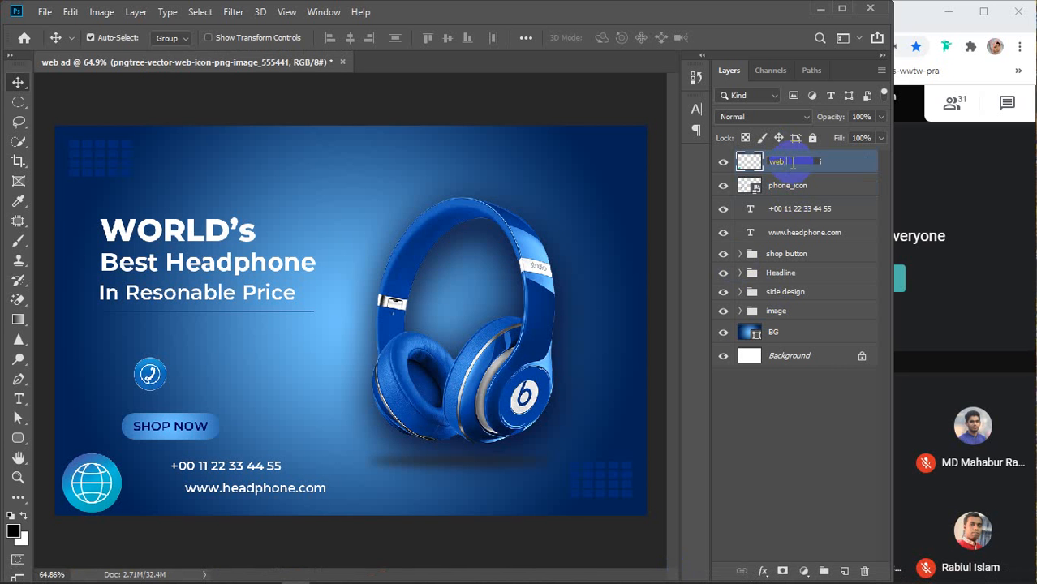
{"action": "key", "text": "Return"}
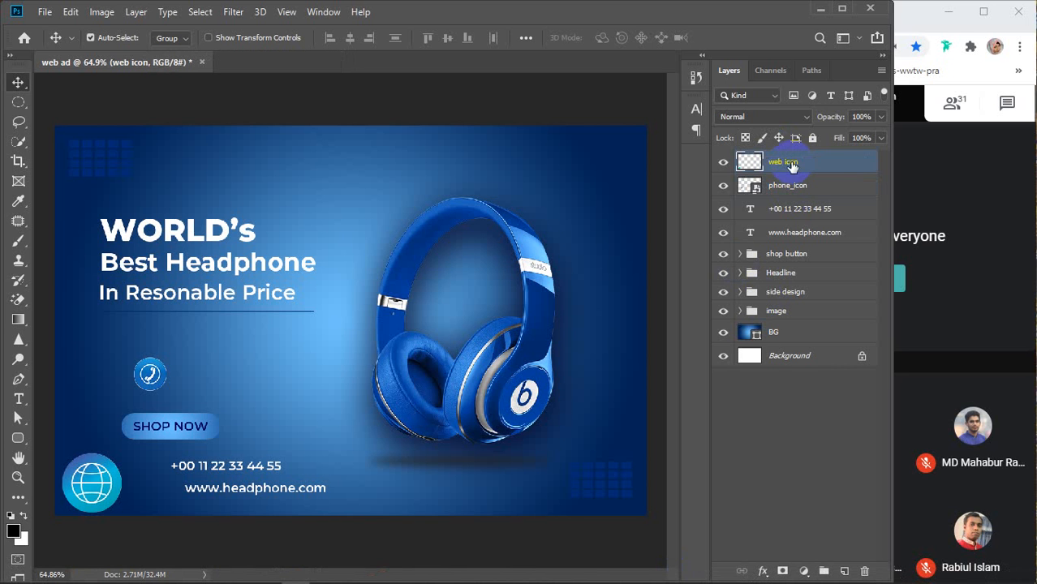
Scale the phone icon down to about the text's height and place it just left of the phone number
{"action": "left_click", "coordinate": [815, 185]}
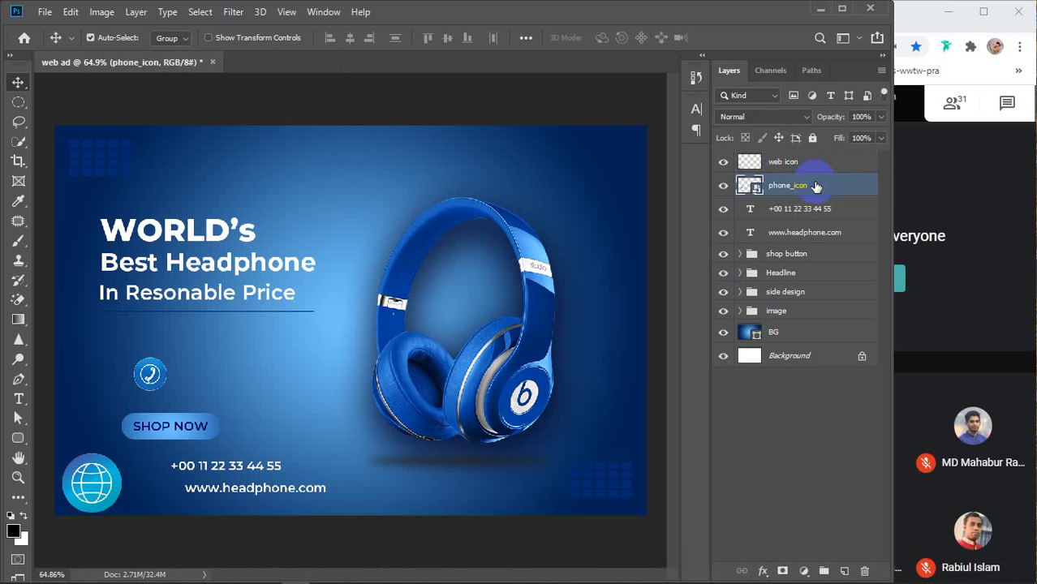
{"action": "key", "text": "ctrl+t"}
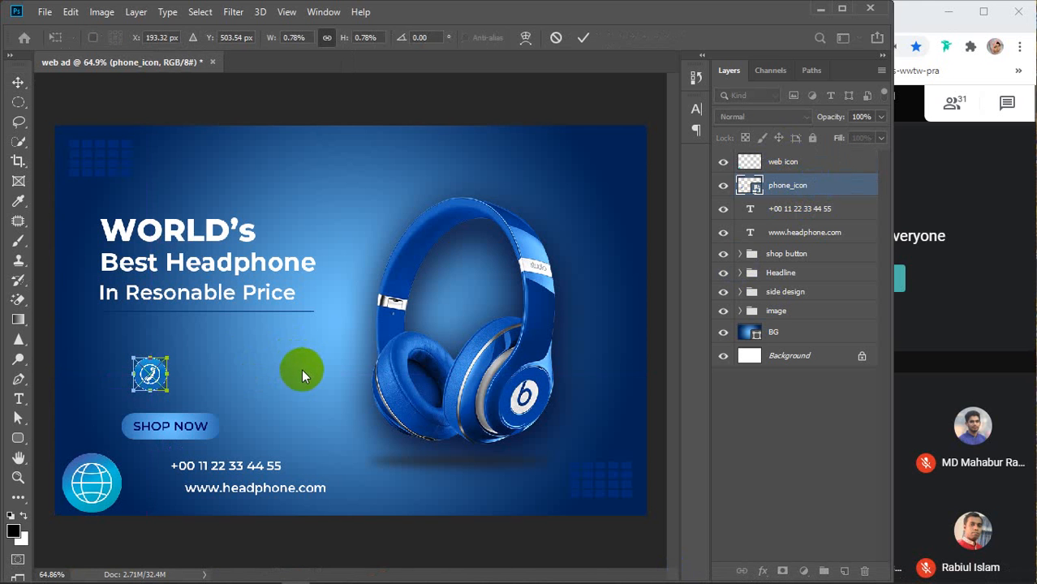
{"action": "left_click_drag", "start_coordinate": [165, 364], "coordinate": [155, 471]}
{"action": "scroll", "coordinate": [153, 471], "scroll_direction": "up", "scroll_amount": 4}
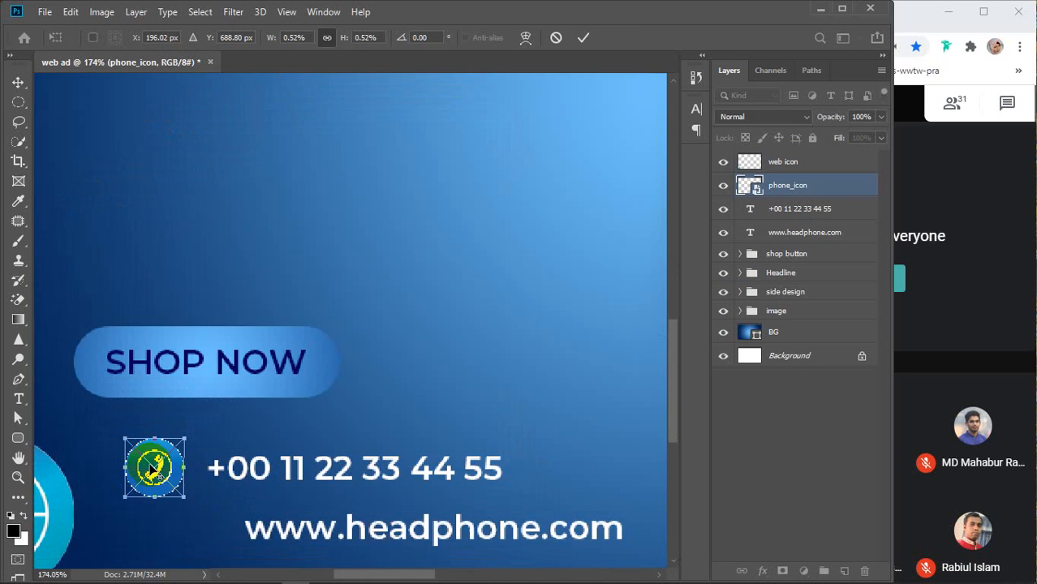
{"action": "scroll", "coordinate": [154, 469], "scroll_direction": "up", "scroll_amount": 2}
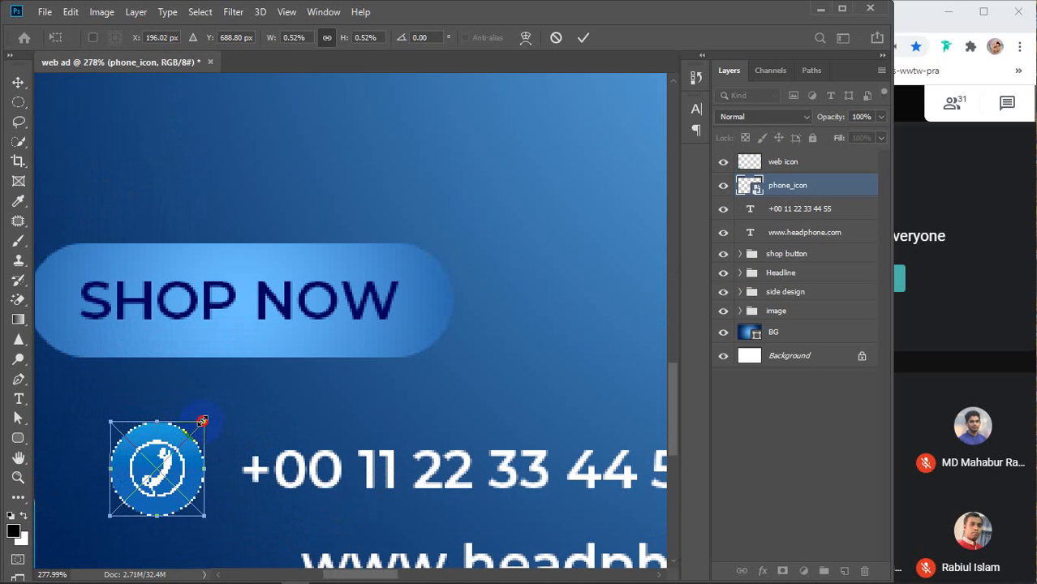
{"action": "left_click_drag", "start_coordinate": [202, 421], "coordinate": [168, 452]}
{"action": "key", "text": "Return"}
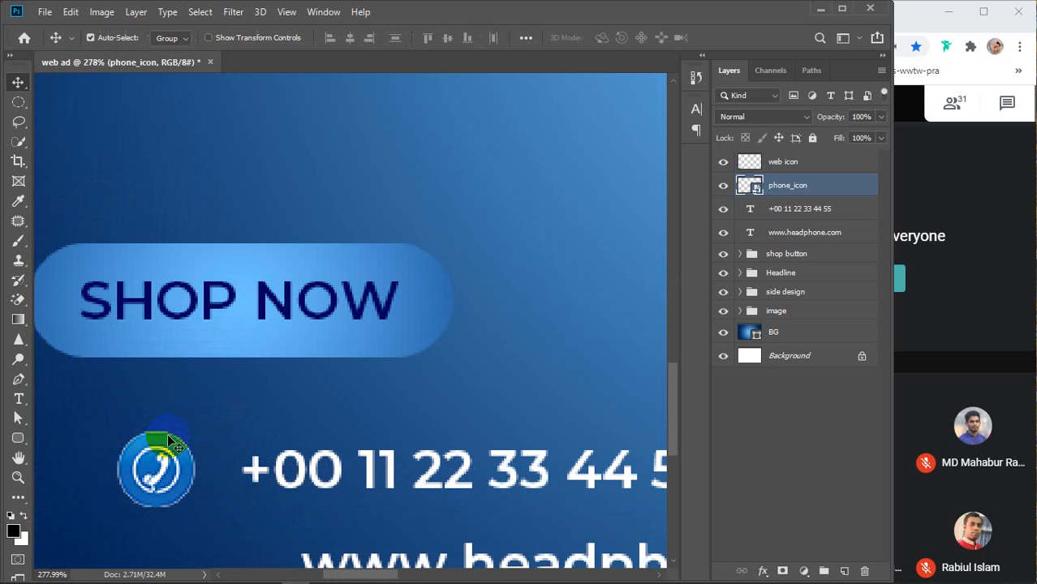
Scale the web icon down to about 29%, place it under the phone icon beside the web address, and show the rulers
{"action": "scroll", "coordinate": [168, 434], "scroll_direction": "down", "scroll_amount": 4}
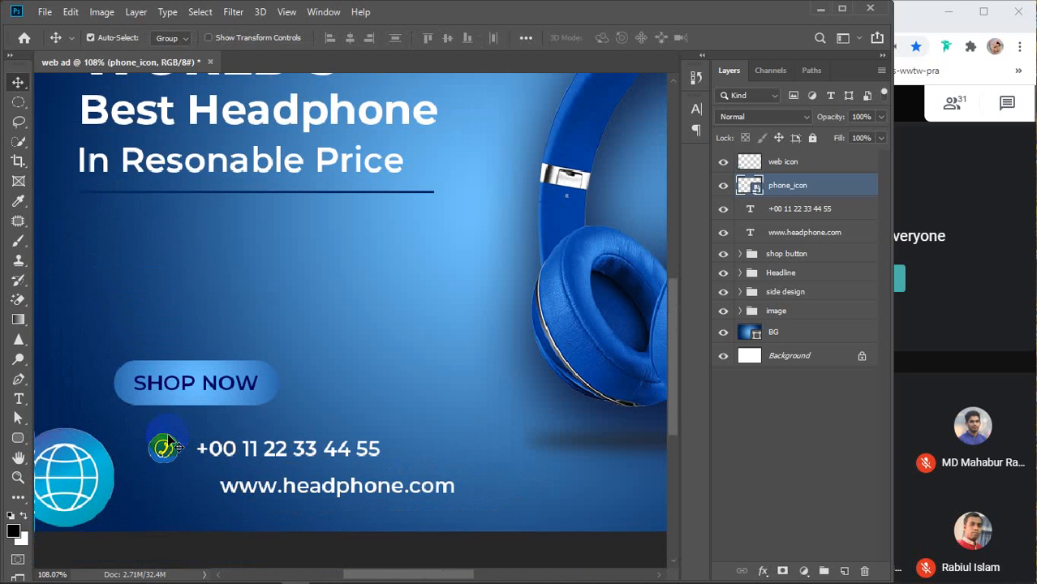
{"action": "left_click_drag", "start_coordinate": [79, 471], "coordinate": [122, 463]}
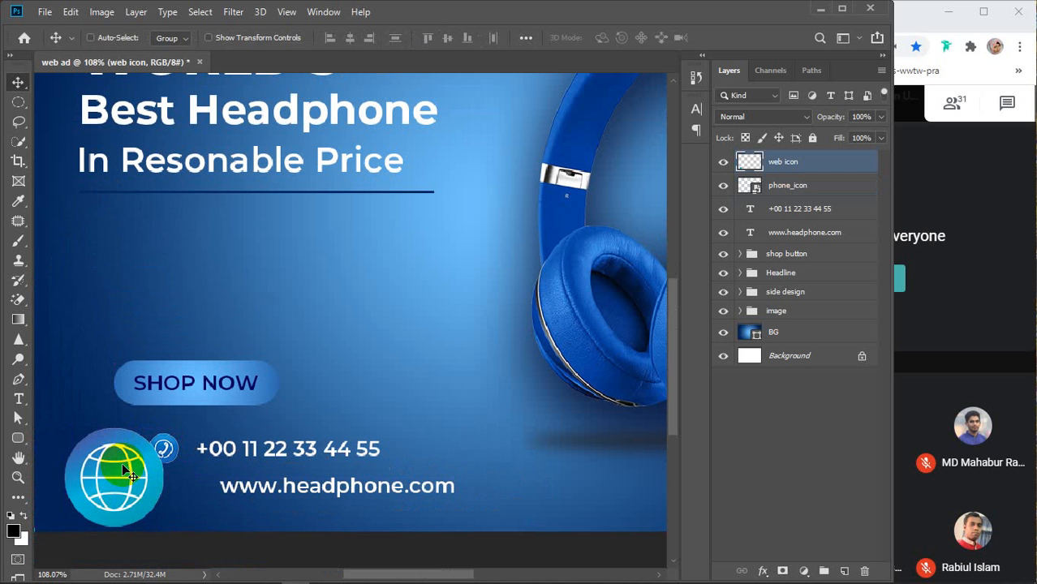
{"action": "key", "text": "ctrl+t"}
{"action": "left_click_drag", "start_coordinate": [163, 428], "coordinate": [161, 486]}
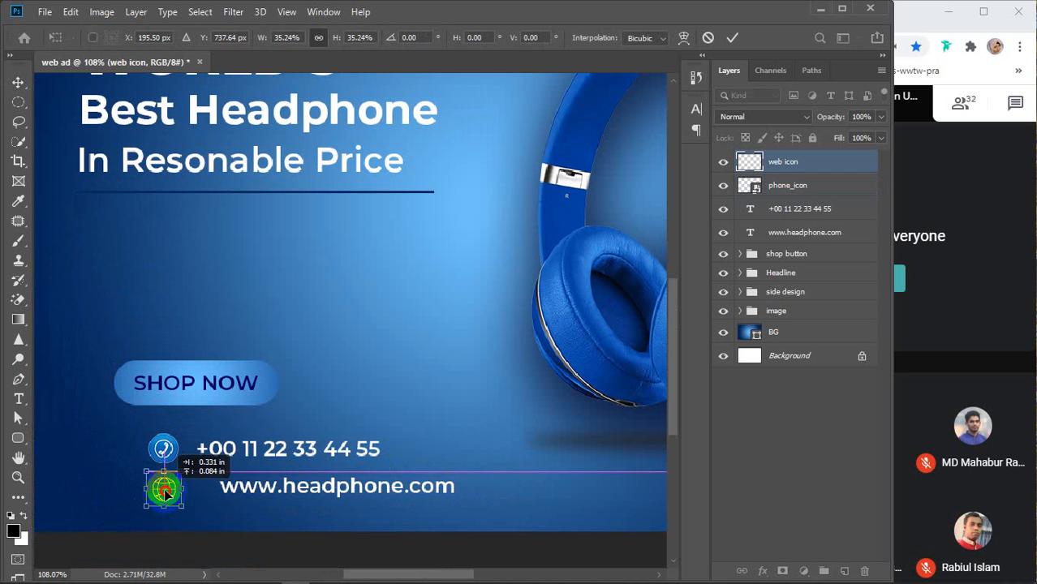
{"action": "scroll", "coordinate": [146, 460], "scroll_direction": "up", "scroll_amount": 5}
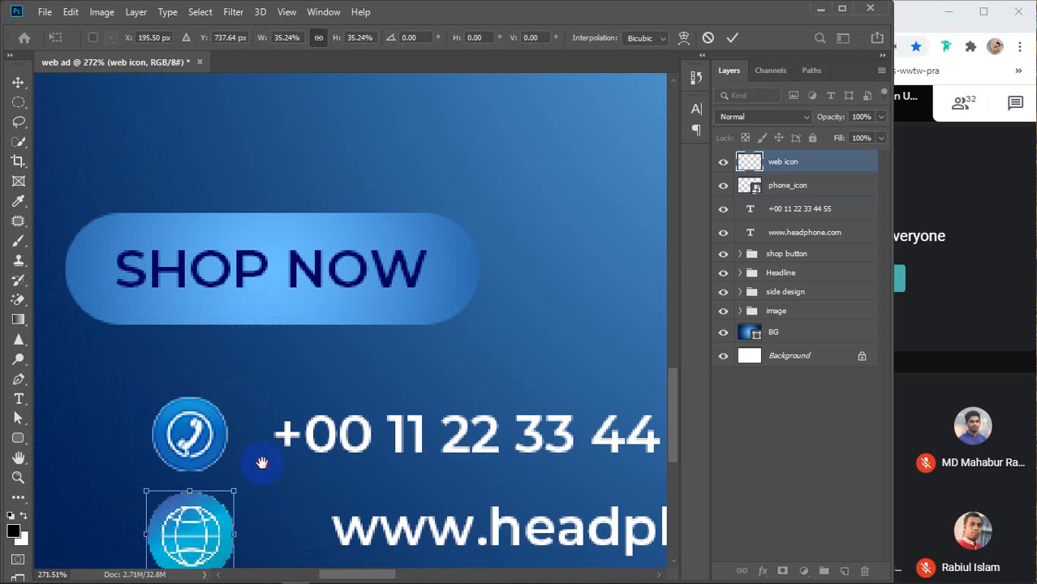
{"action": "left_click_drag", "start_coordinate": [262, 464], "coordinate": [257, 348]}
{"action": "left_click_drag", "start_coordinate": [141, 376], "coordinate": [166, 422]}
{"action": "left_click_drag", "start_coordinate": [220, 393], "coordinate": [217, 394]}
{"action": "key", "text": "ctrl+r"}
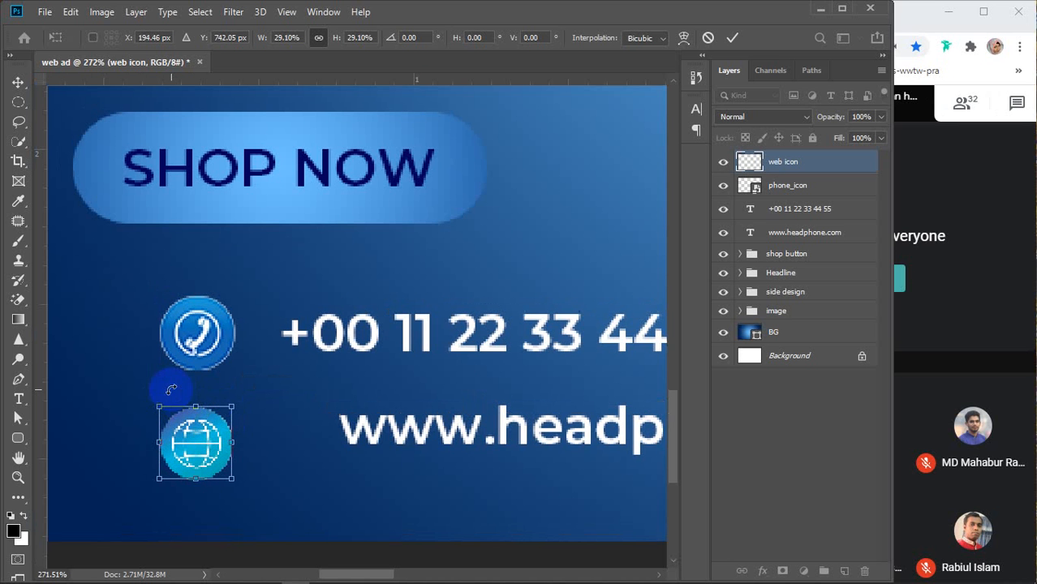
{"action": "left_click", "coordinate": [96, 345]}
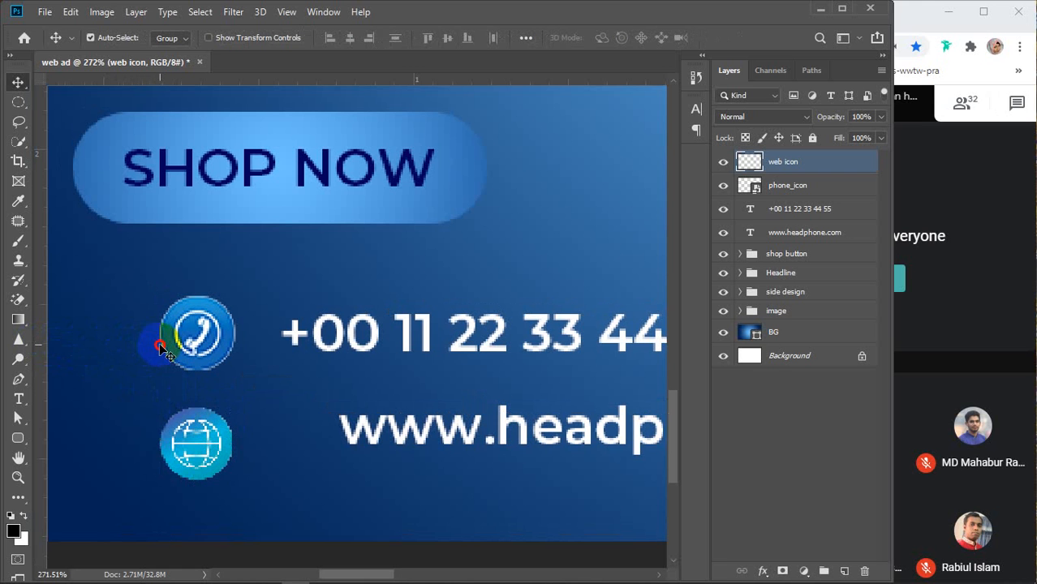
Place a vertical guide along the icons' left edge and set the canvas guide colour to Light Red
{"action": "left_click_drag", "start_coordinate": [160, 345], "coordinate": [160, 345]}
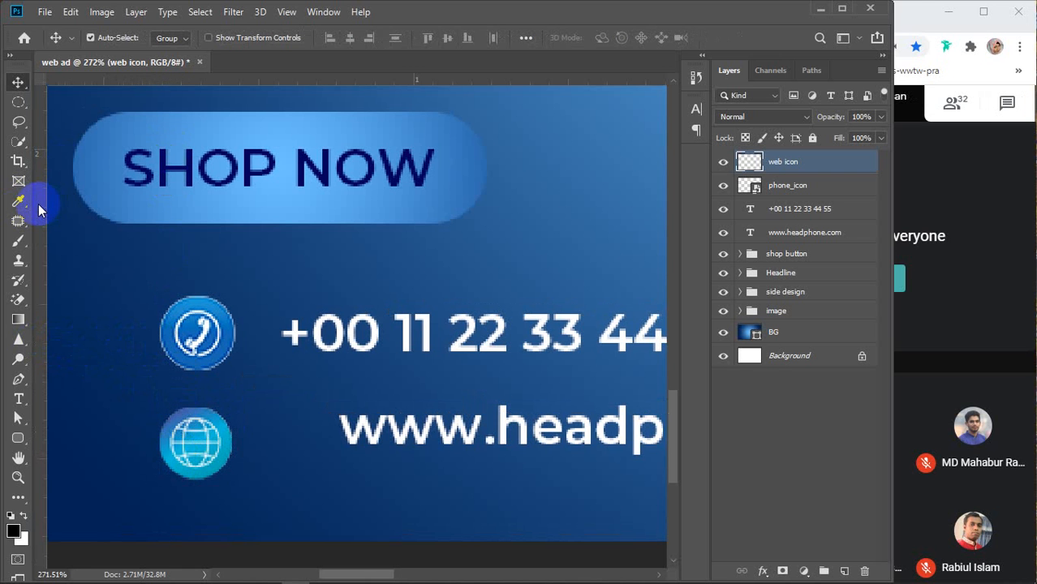
{"action": "left_click_drag", "start_coordinate": [39, 204], "coordinate": [159, 222]}
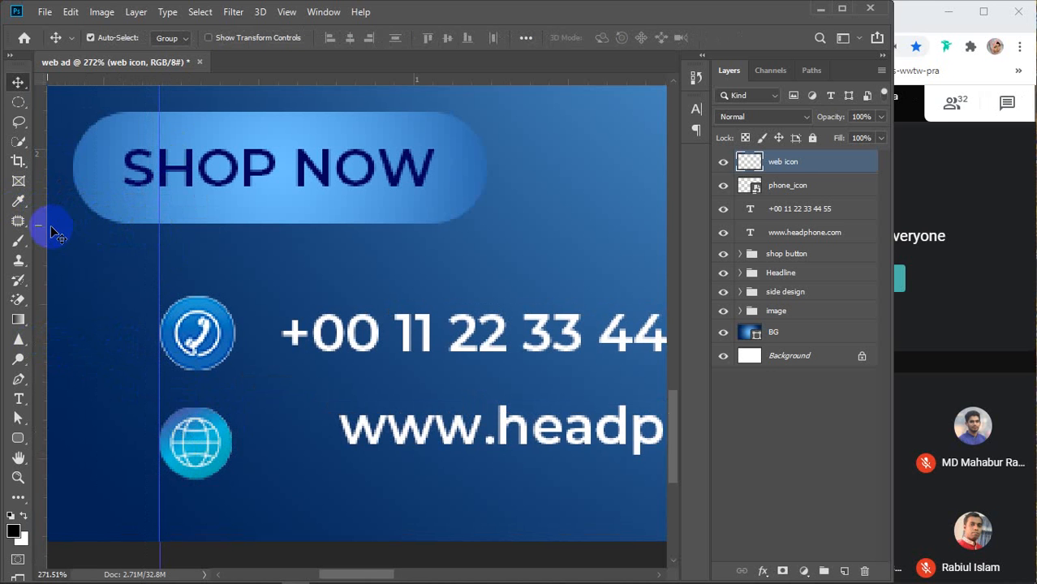
{"action": "left_click", "coordinate": [70, 11]}
{"action": "left_click", "coordinate": [105, 575]}
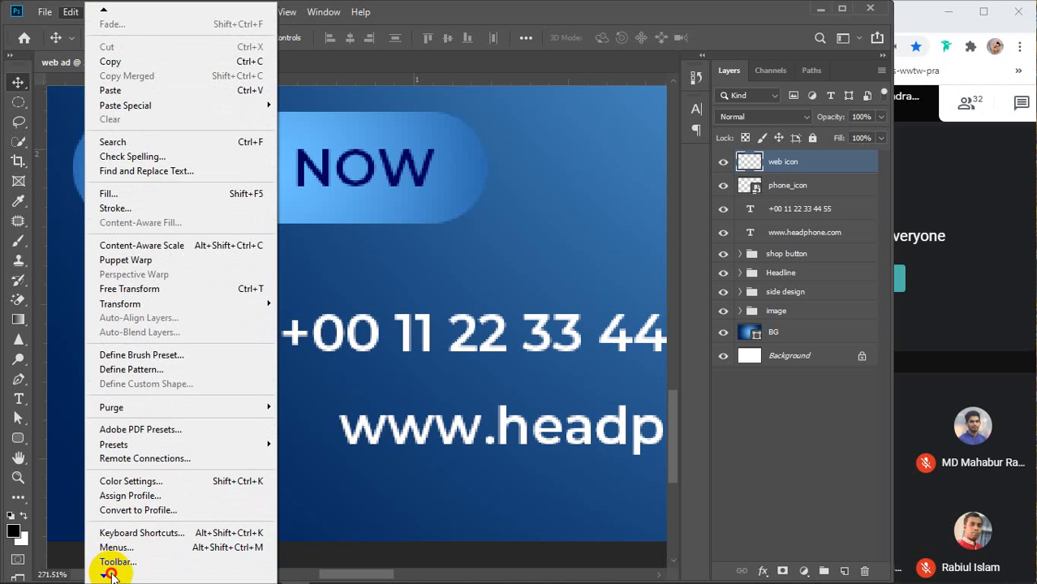
{"action": "mouse_move", "coordinate": [111, 562]}
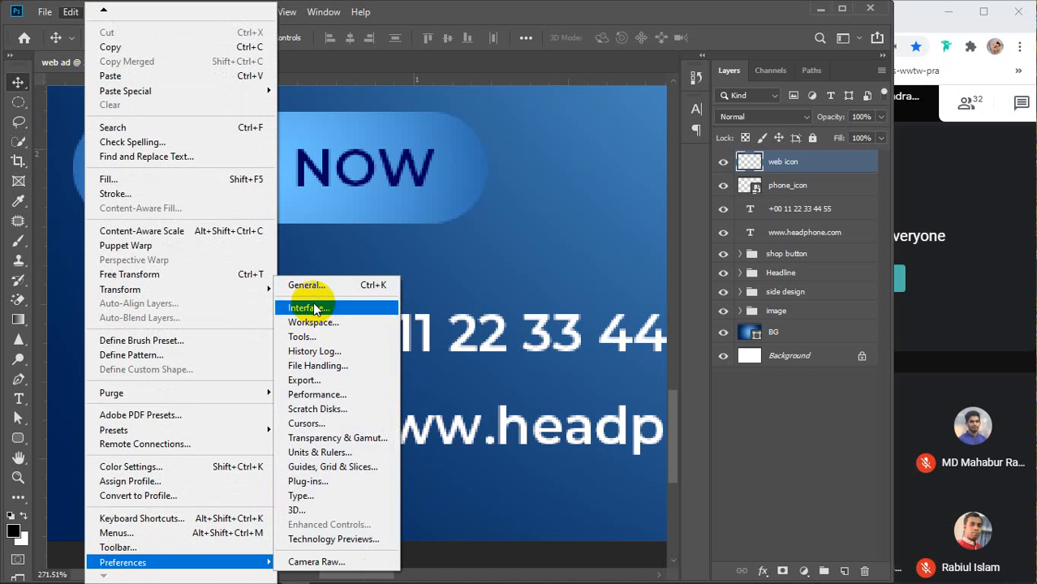
{"action": "left_click", "coordinate": [314, 467]}
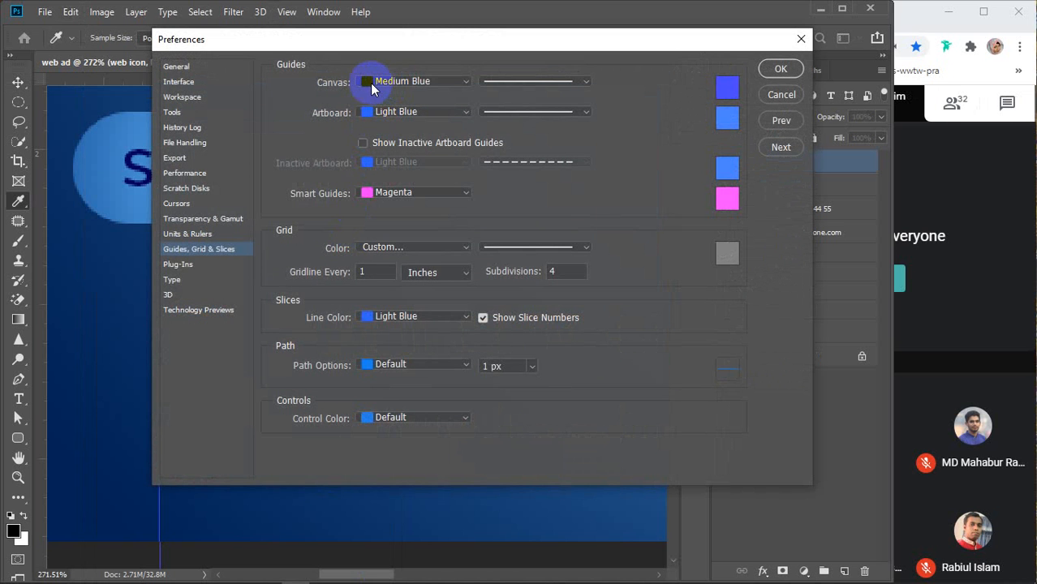
{"action": "left_click", "coordinate": [370, 83]}
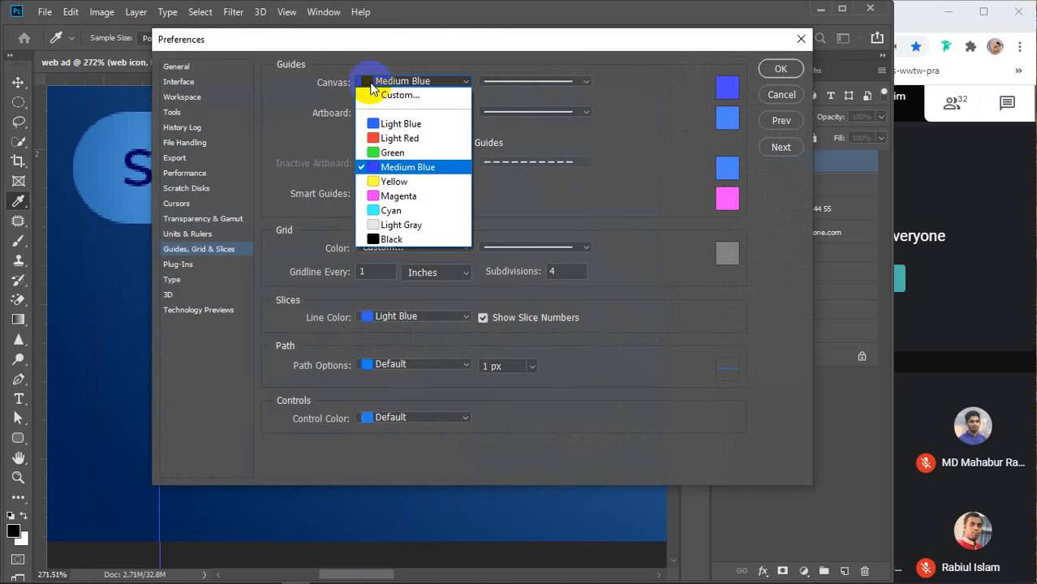
{"action": "left_click", "coordinate": [373, 139]}
{"action": "left_click", "coordinate": [779, 69]}
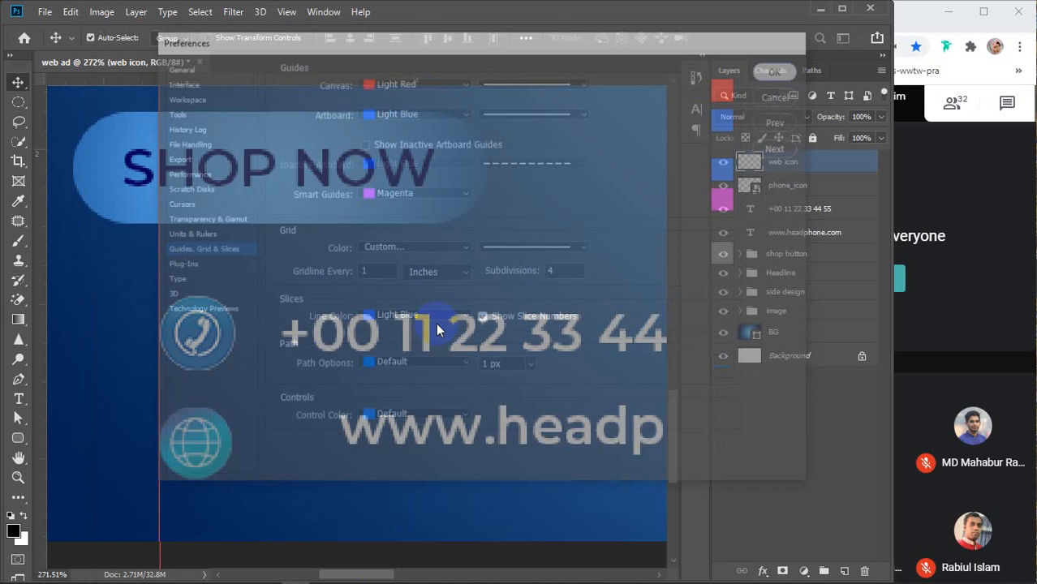
Add a second vertical guide at the web icon's right edge, and remove both guides from the canvas
{"action": "left_click_drag", "start_coordinate": [43, 347], "coordinate": [236, 356]}
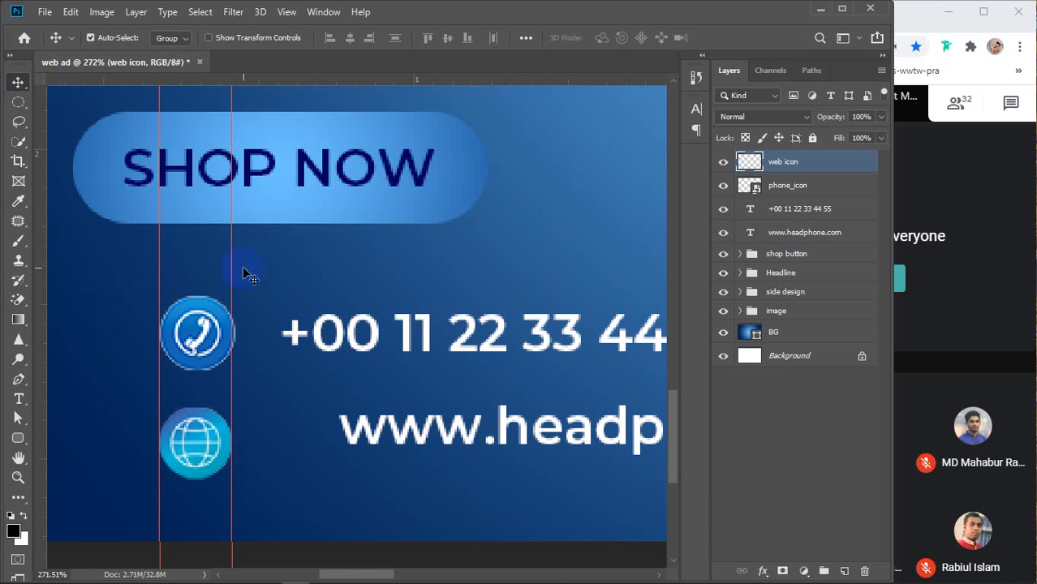
{"action": "left_click_drag", "start_coordinate": [230, 273], "coordinate": [37, 274]}
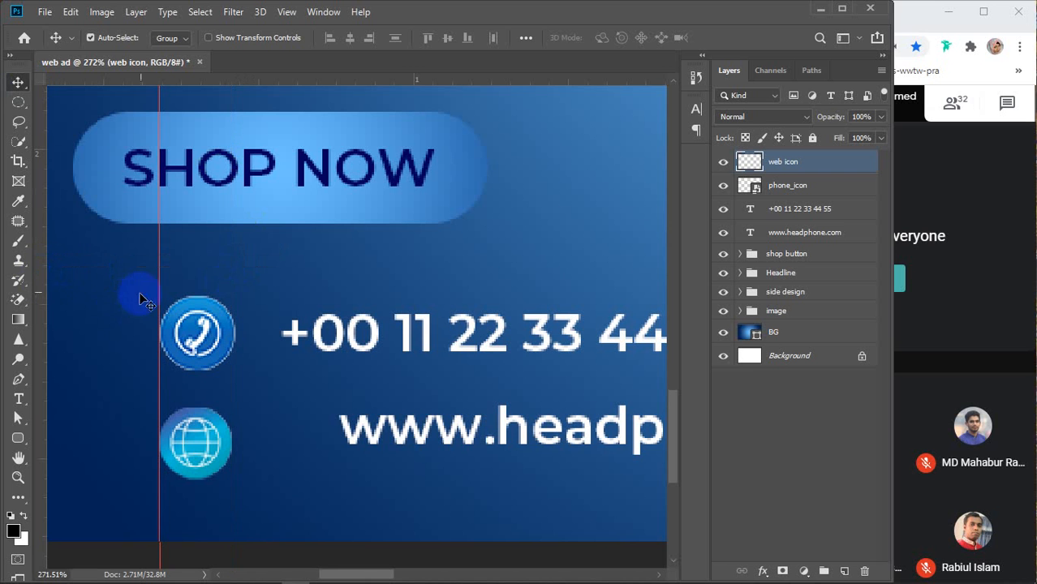
{"action": "left_click_drag", "start_coordinate": [160, 288], "coordinate": [36, 281]}
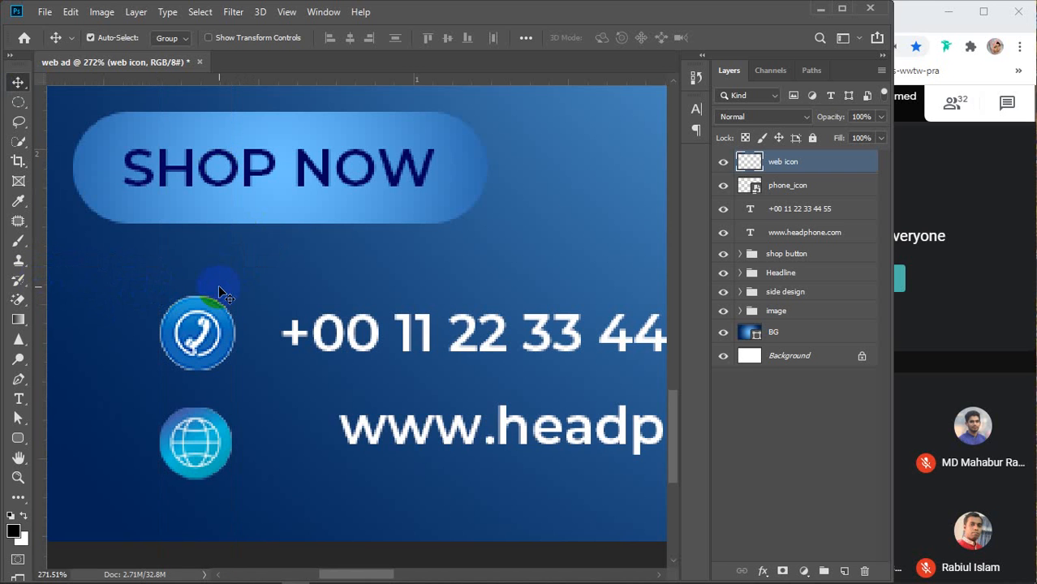
Align the phone icon and the phone number text on their vertical centers
{"action": "scroll", "coordinate": [222, 287], "scroll_direction": "down", "scroll_amount": 3}
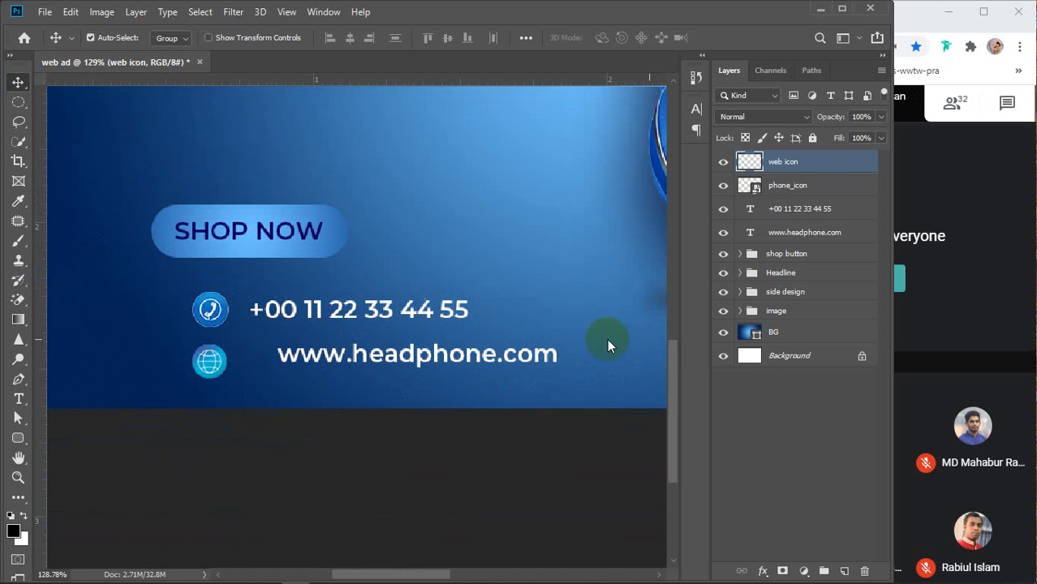
{"action": "left_click", "coordinate": [810, 186]}
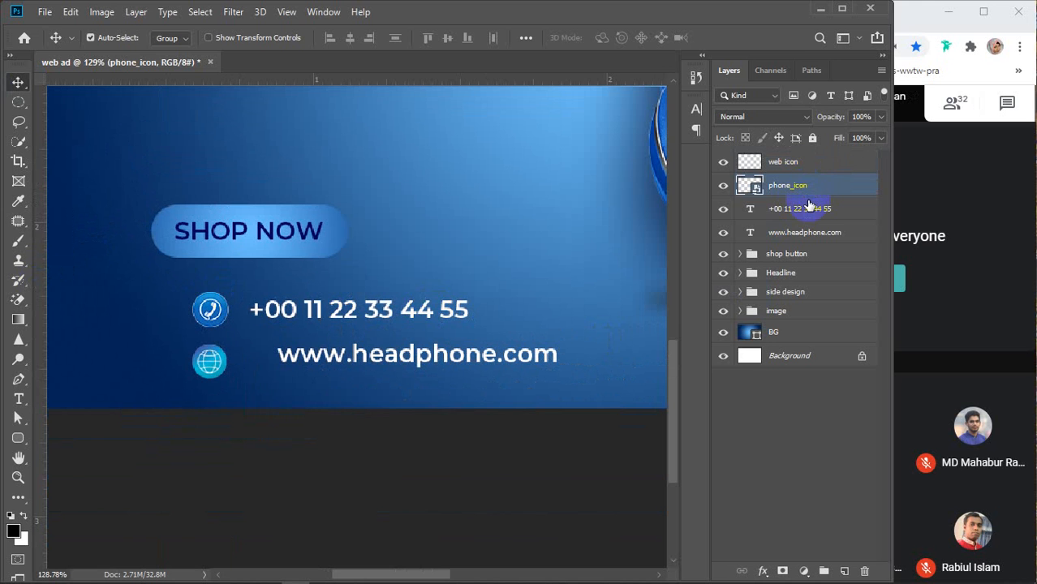
{"action": "left_click", "coordinate": [805, 209], "text": "ctrl"}
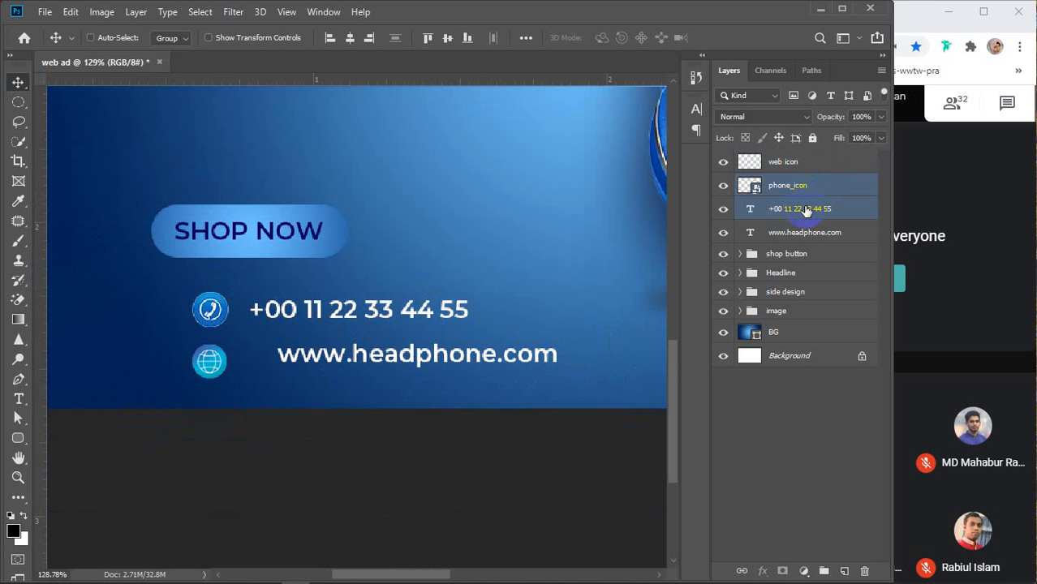
{"action": "left_click", "coordinate": [448, 43]}
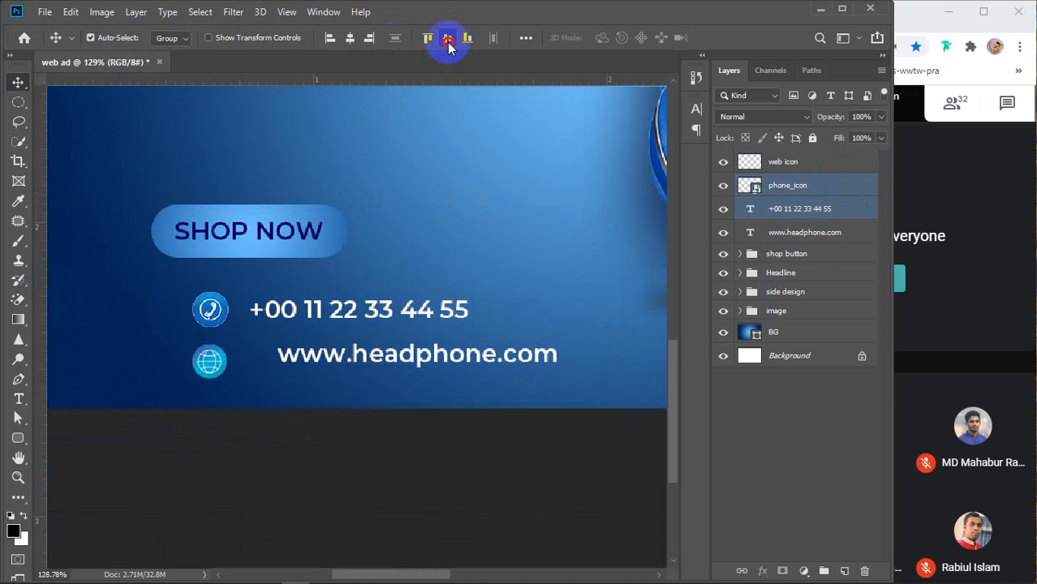
{"action": "left_click", "coordinate": [799, 162]}
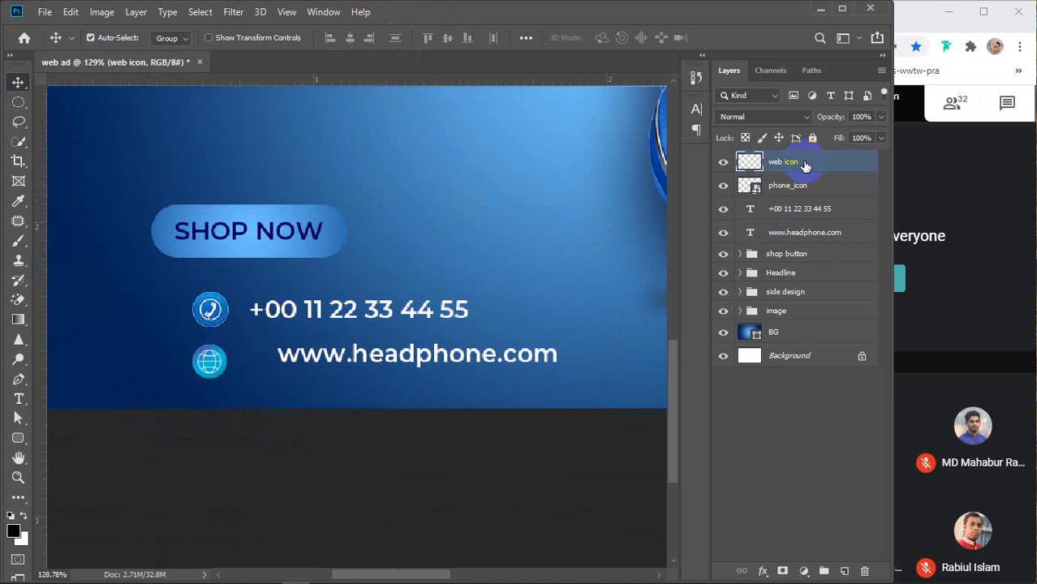
{"action": "left_click_drag", "start_coordinate": [797, 233], "coordinate": [795, 178]}
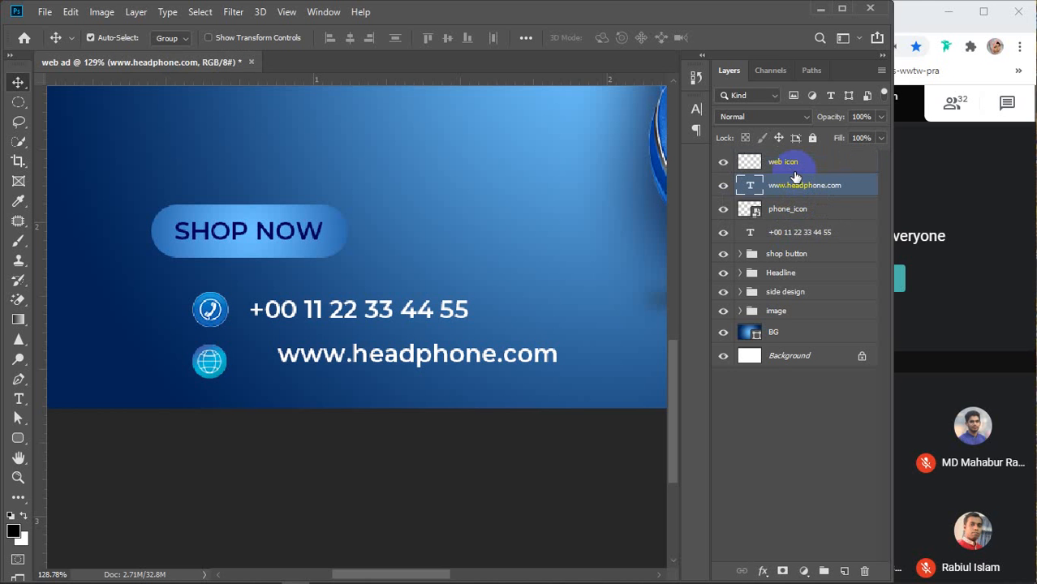
{"action": "left_click", "coordinate": [789, 162], "text": "ctrl"}
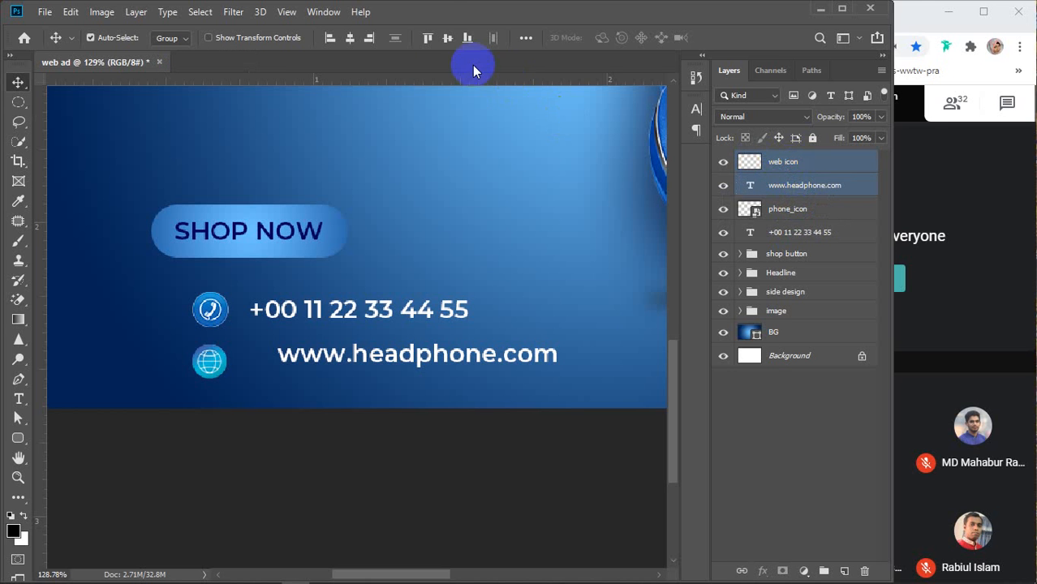
{"action": "left_click", "coordinate": [448, 38]}
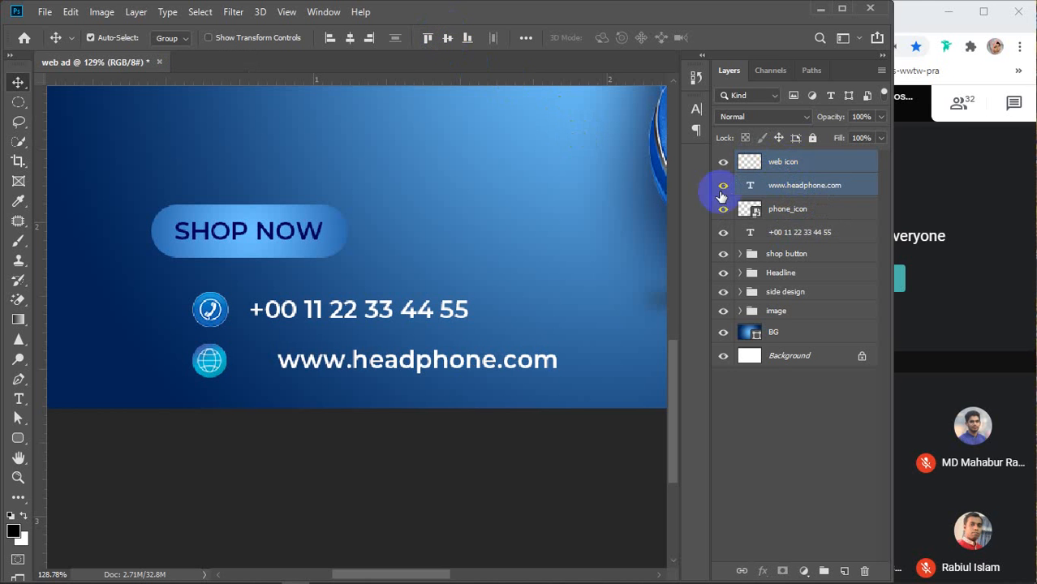
{"action": "left_click", "coordinate": [810, 408]}
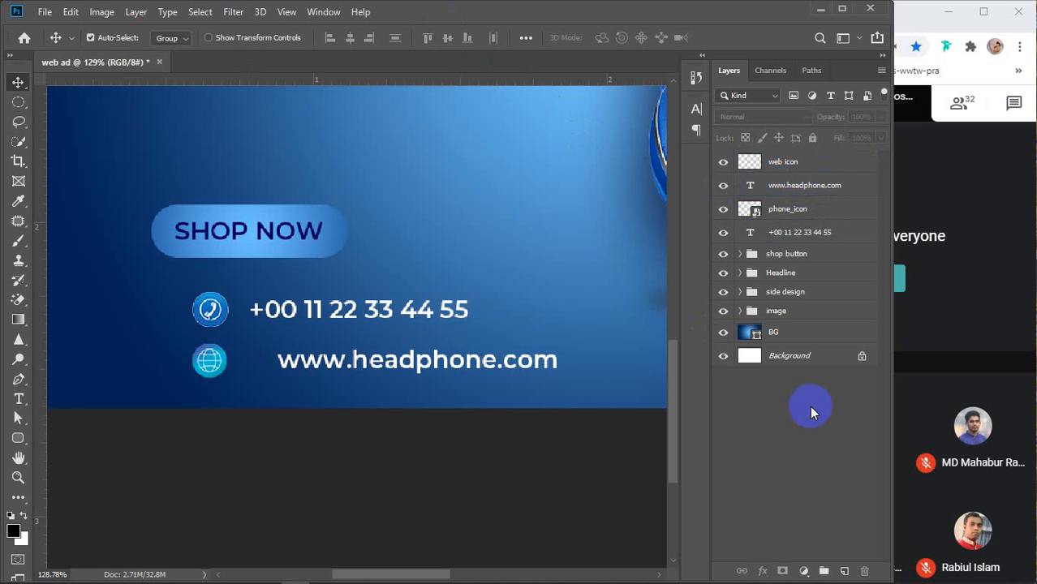
Align the phone and web icons on their horizontal centers, and left-align the phone number and web address texts
{"action": "left_click", "coordinate": [209, 308]}
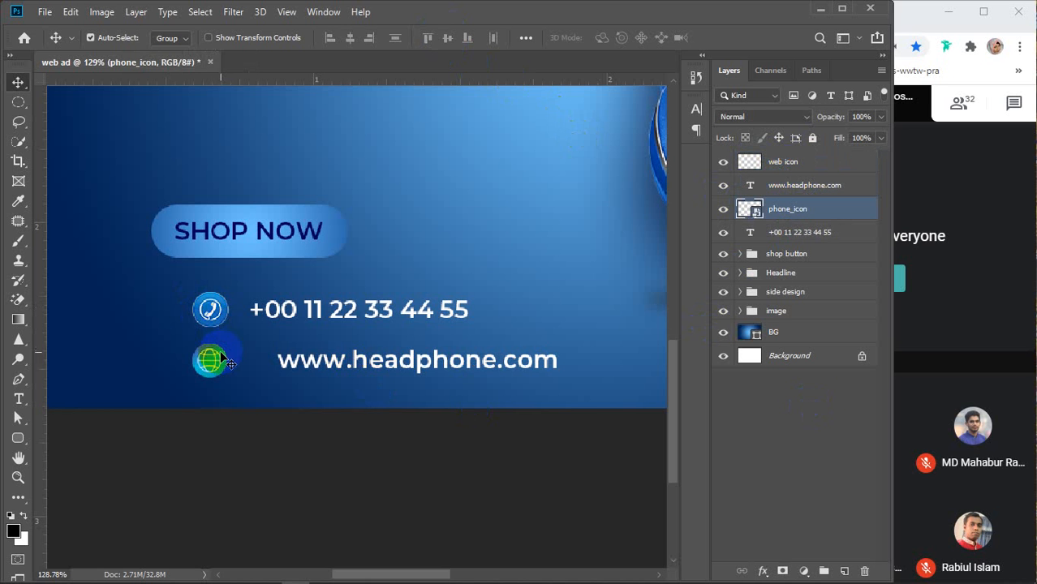
{"action": "left_click", "coordinate": [813, 165], "text": "ctrl"}
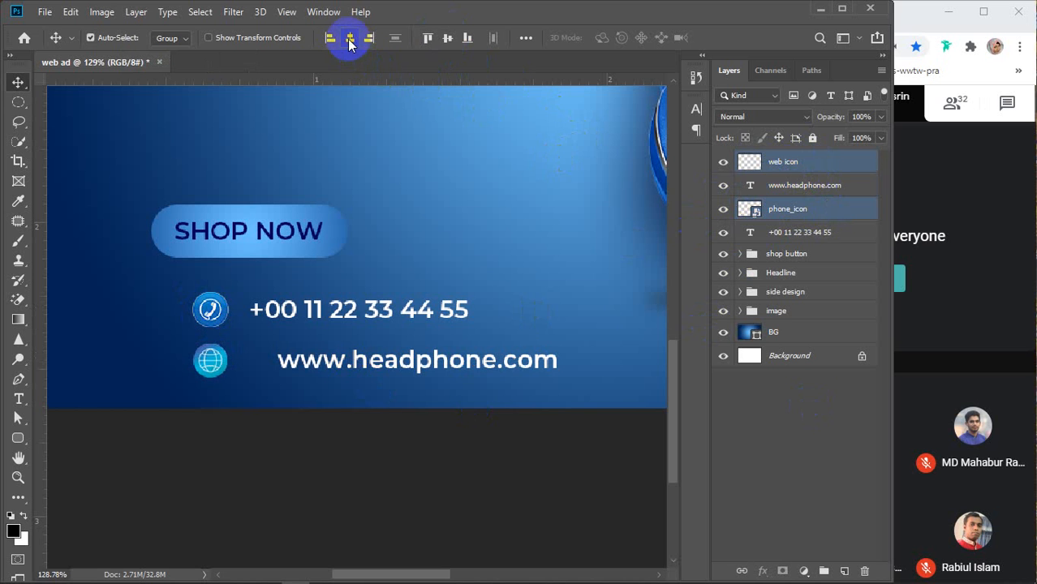
{"action": "left_click", "coordinate": [796, 189]}
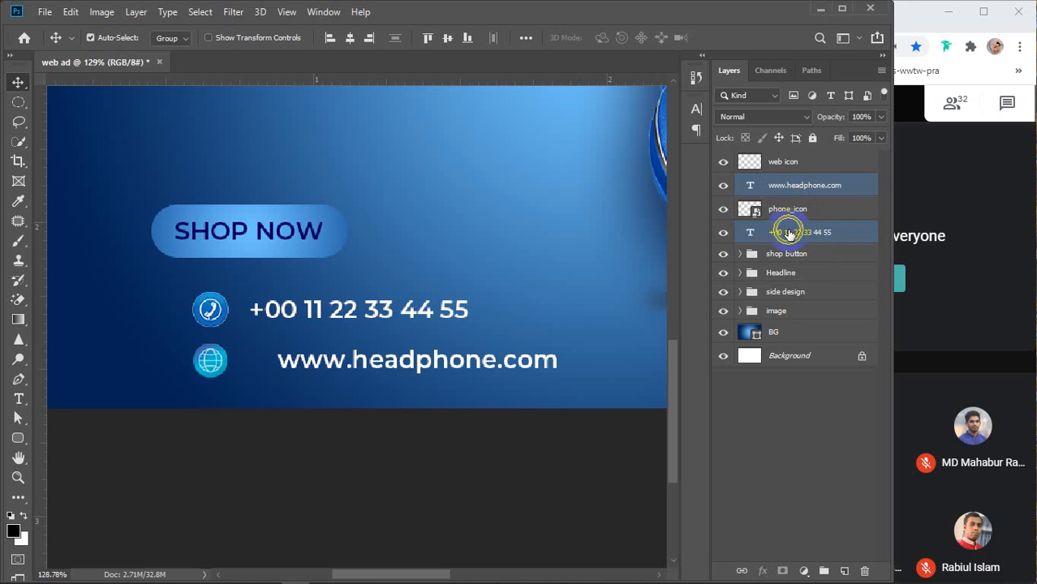
{"action": "left_click", "coordinate": [329, 40]}
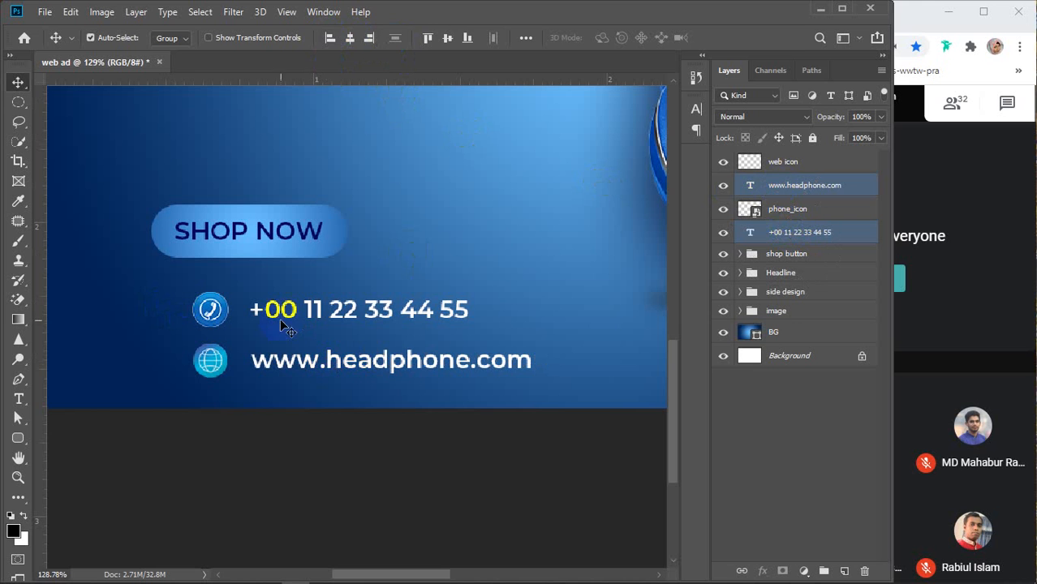
{"action": "left_click", "coordinate": [725, 436]}
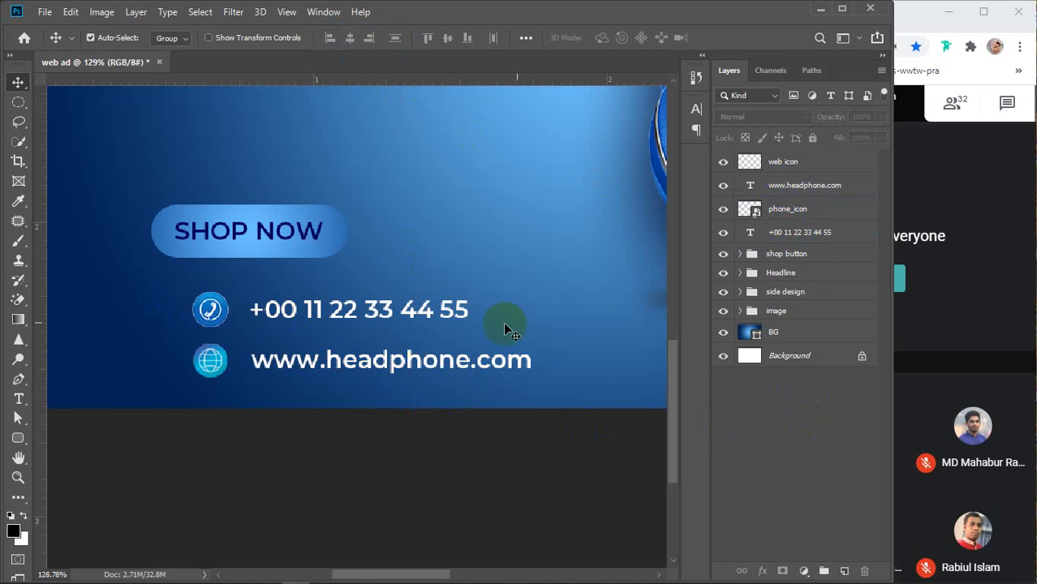
{"action": "left_click", "coordinate": [799, 185]}
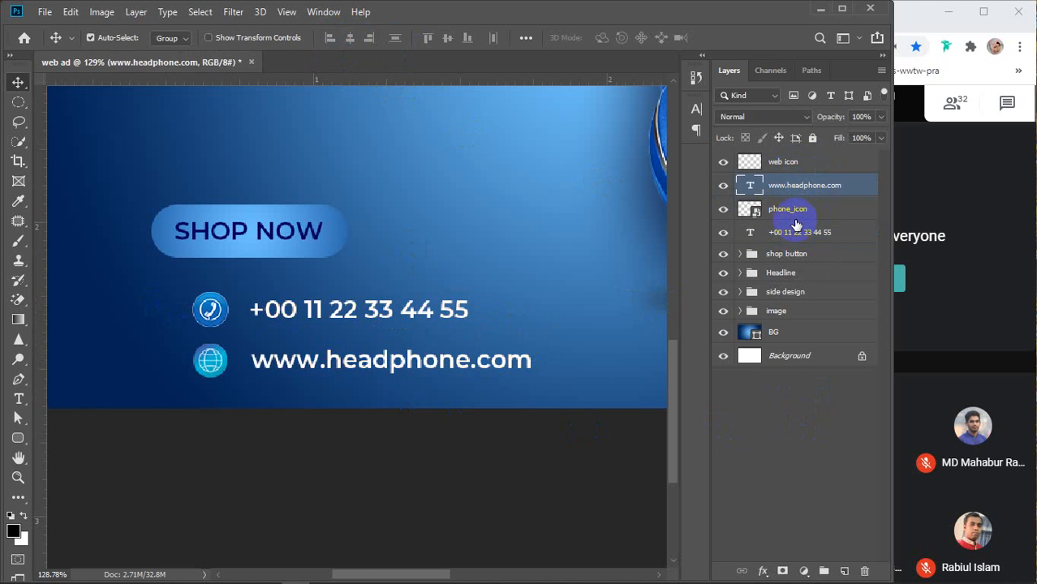
{"action": "left_click", "coordinate": [790, 234], "text": "shift"}
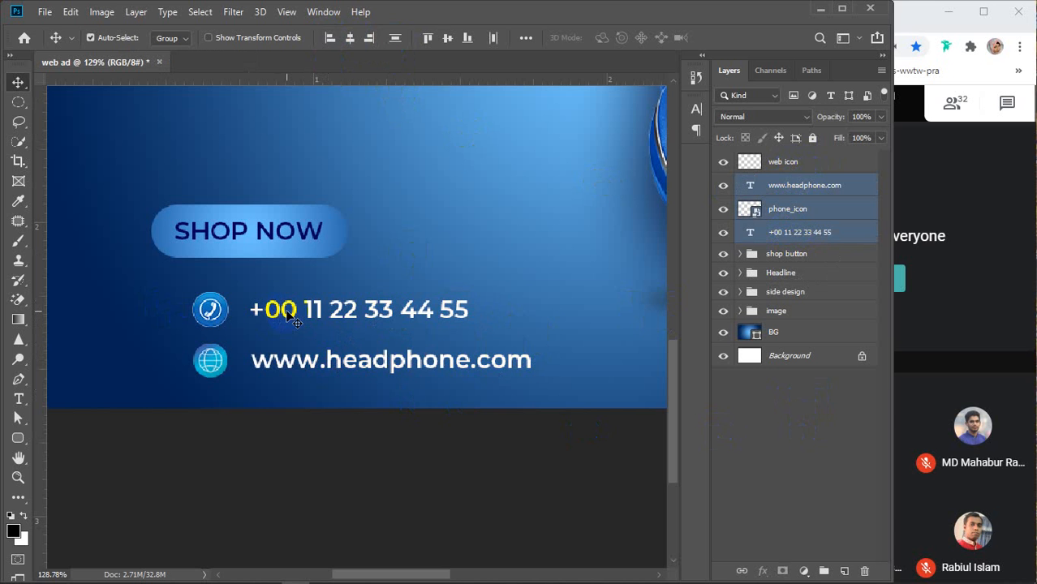
{"action": "left_click_drag", "start_coordinate": [288, 313], "coordinate": [277, 314]}
{"action": "key", "text": "ctrl+z"}
{"action": "left_click", "coordinate": [803, 188]}
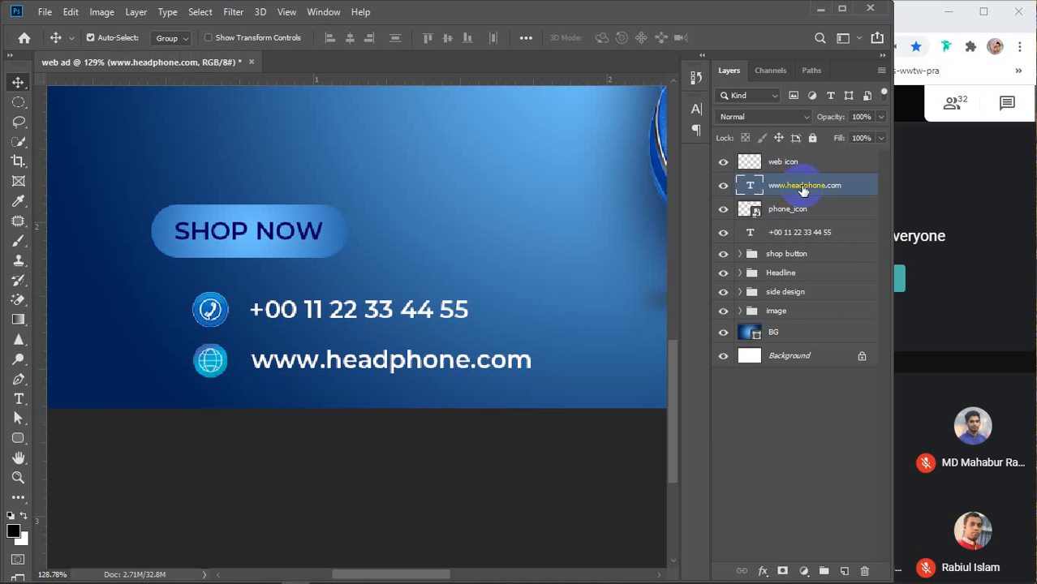
{"action": "left_click", "coordinate": [820, 232], "text": "ctrl"}
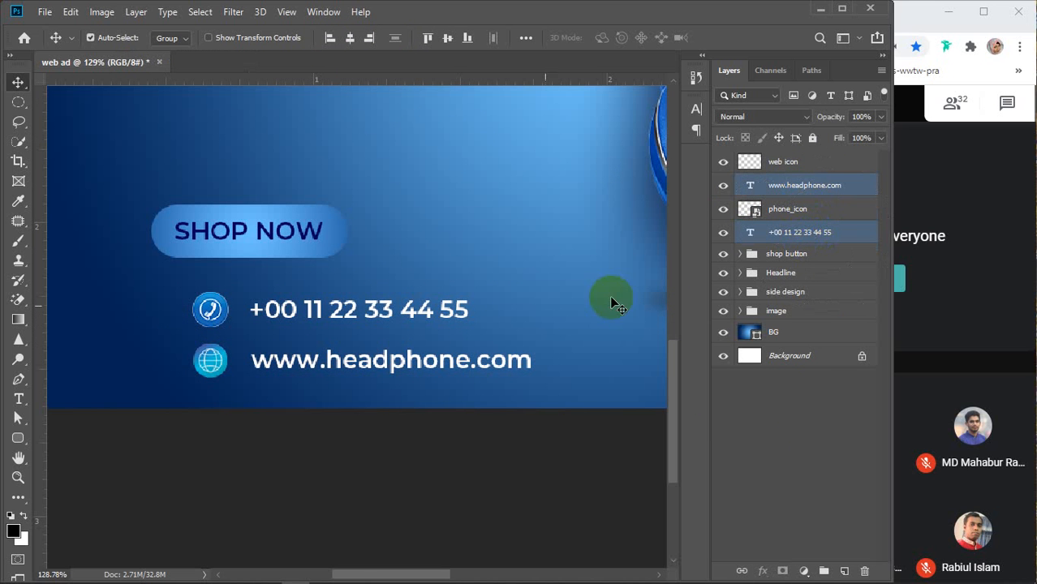
{"action": "mouse_move", "coordinate": [297, 314]}
{"action": "left_mouse_down"}
{"action": "mouse_move", "coordinate": [284, 311]}
{"action": "mouse_move", "coordinate": [286, 301]}
{"action": "mouse_move", "coordinate": [300, 305]}
{"action": "mouse_move", "coordinate": [290, 303]}
{"action": "left_mouse_up"}
{"action": "left_click_drag", "start_coordinate": [293, 25], "coordinate": [279, 319]}
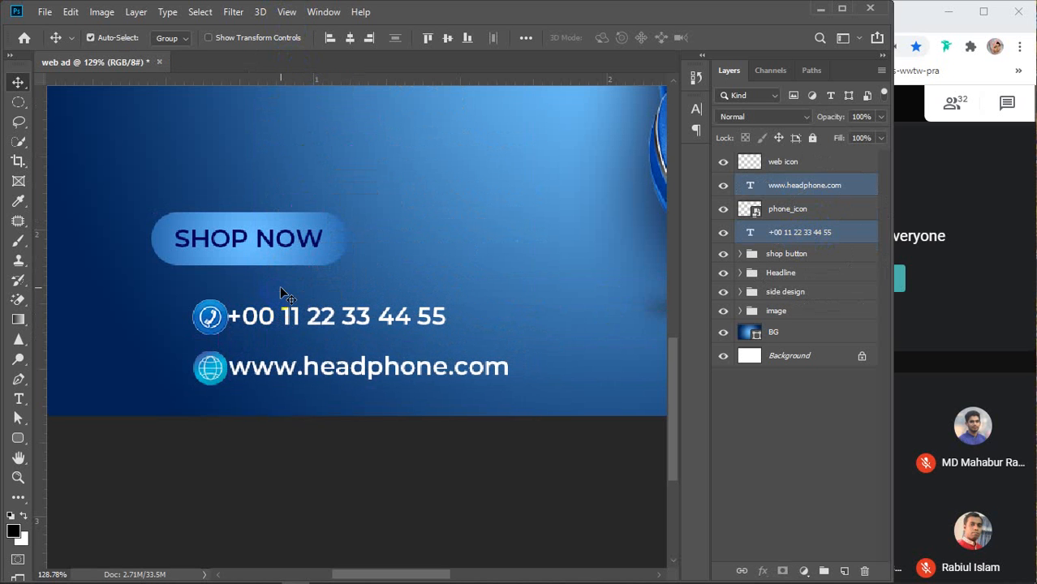
{"action": "key", "text": "shift+Right"}
{"action": "key", "text": "shift+Right"}
{"action": "key", "text": "ctrl"}
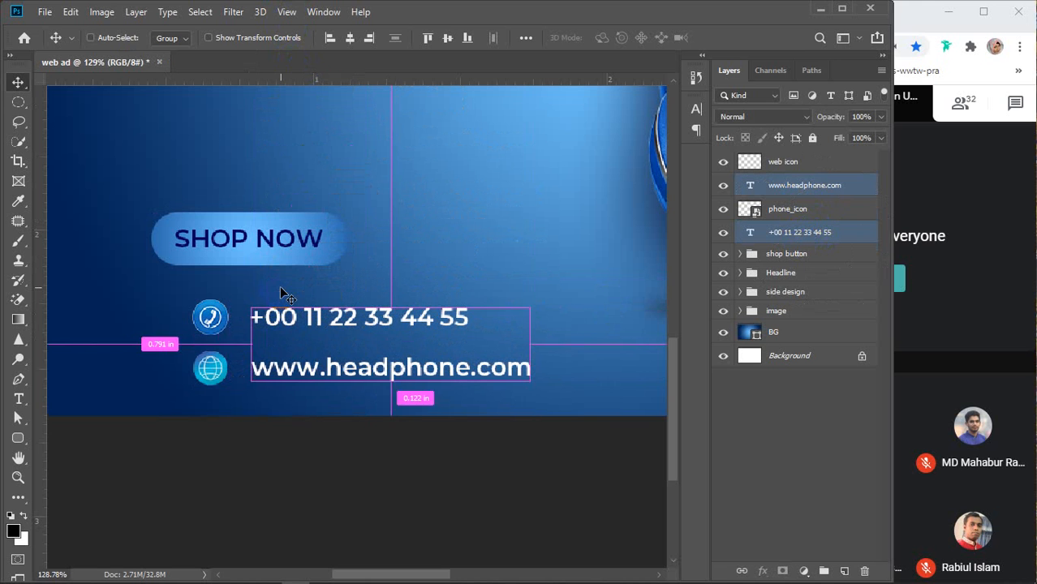
{"action": "left_click", "coordinate": [432, 320]}
{"action": "left_click", "coordinate": [276, 318]}
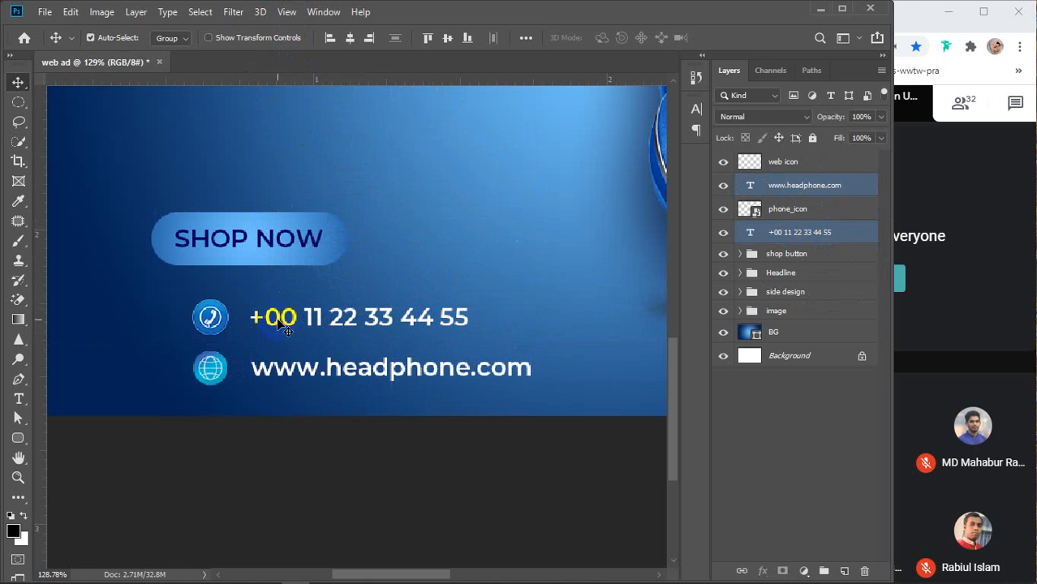
{"action": "left_click_drag", "start_coordinate": [279, 318], "coordinate": [272, 322]}
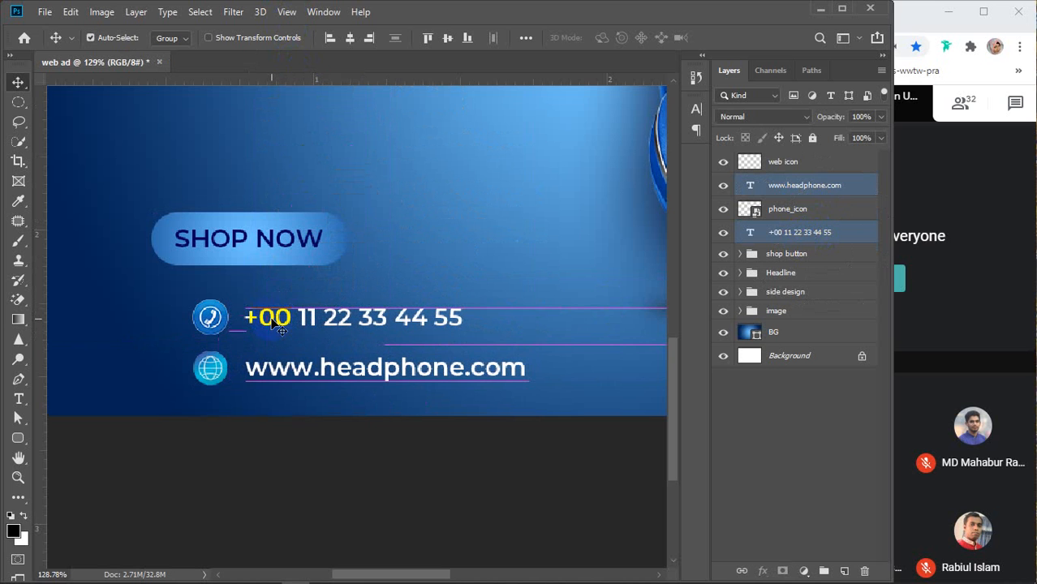
{"action": "left_click", "coordinate": [834, 451]}
{"action": "left_click", "coordinate": [821, 166]}
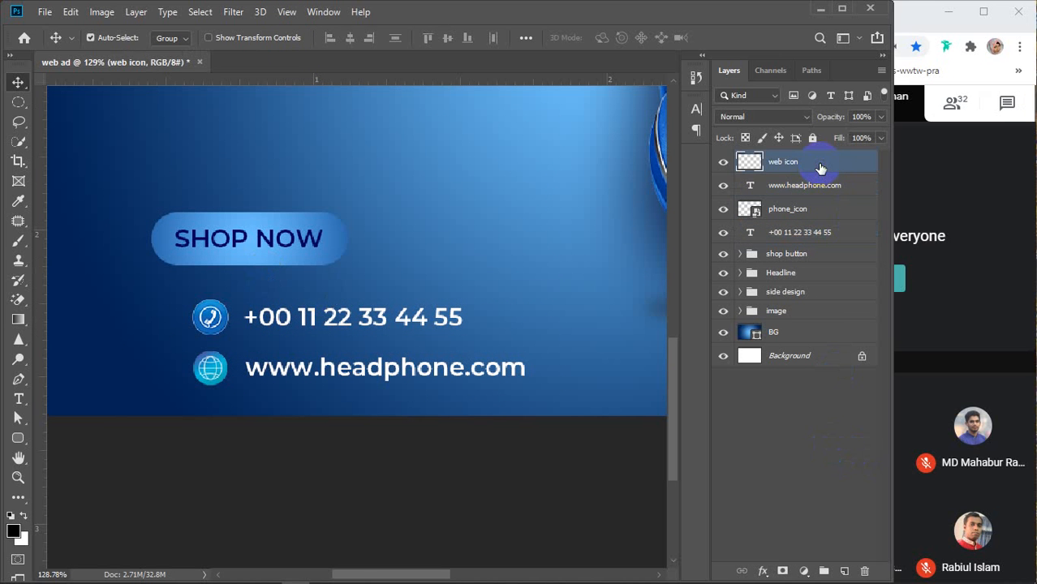
{"action": "left_click", "coordinate": [815, 187], "text": "shift"}
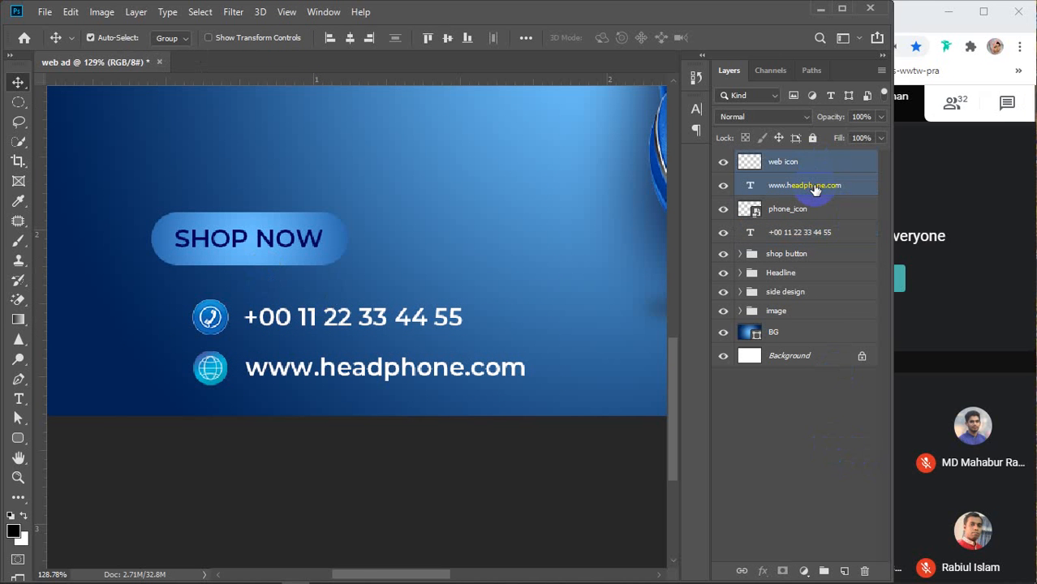
{"action": "key", "text": "ctrl+g"}
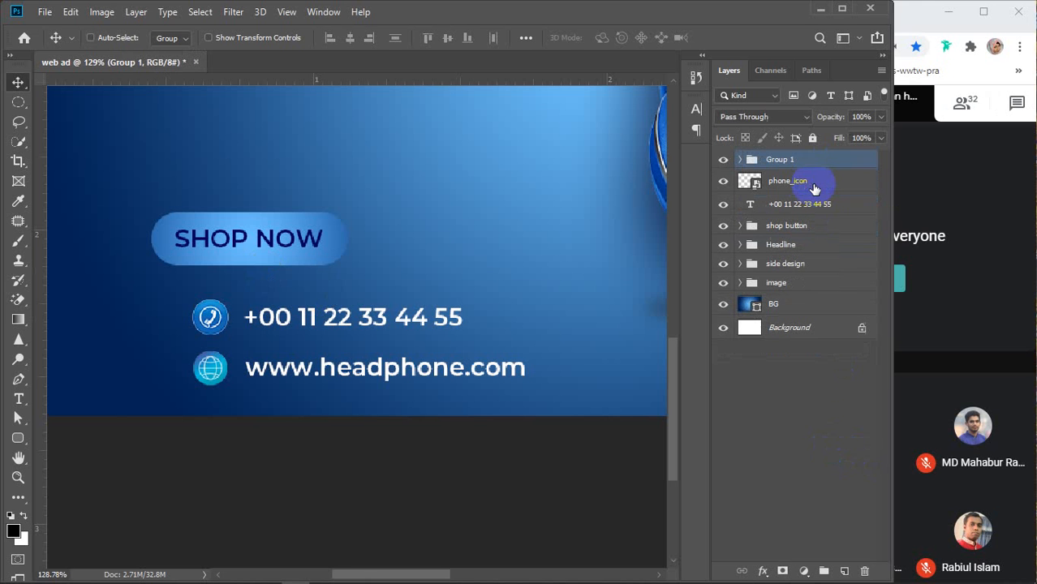
{"action": "double_click", "coordinate": [780, 159]}
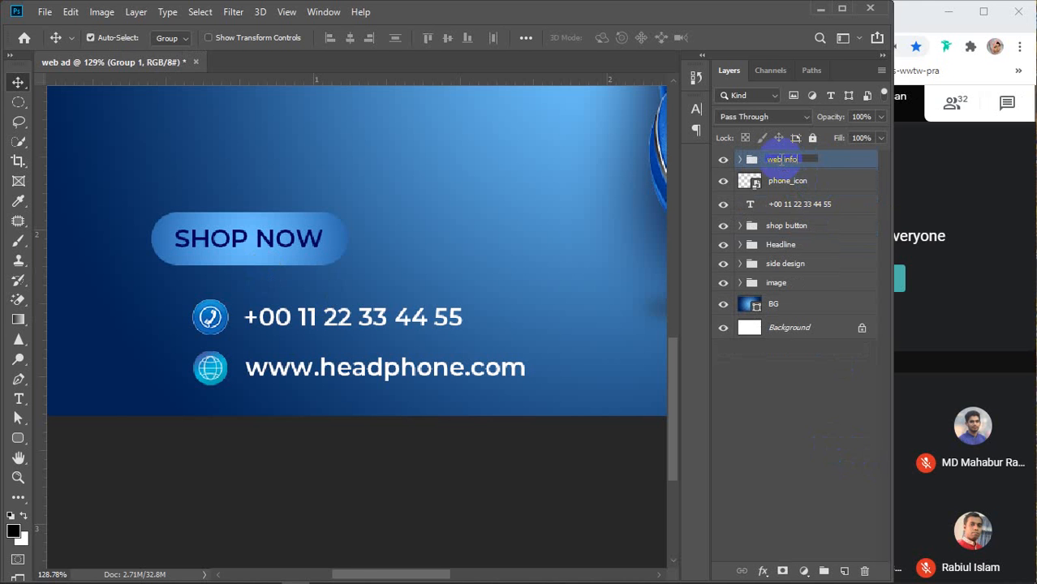
Group the phone_icon layer with the phone number text layer and name the group "phone info"
{"action": "left_click", "coordinate": [791, 187]}
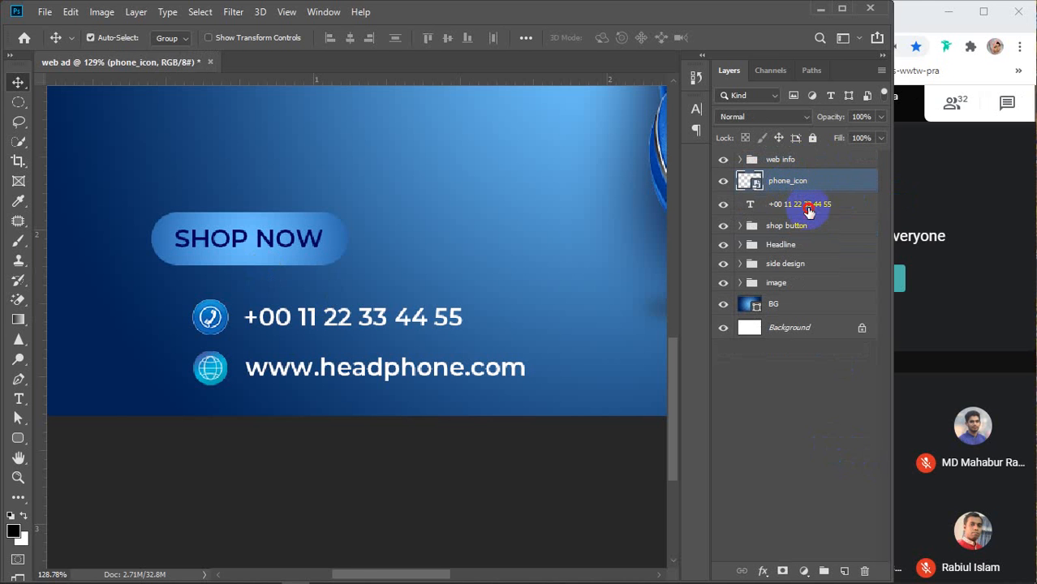
{"action": "left_click", "coordinate": [809, 209], "text": "shift"}
{"action": "key", "text": "ctrl+g"}
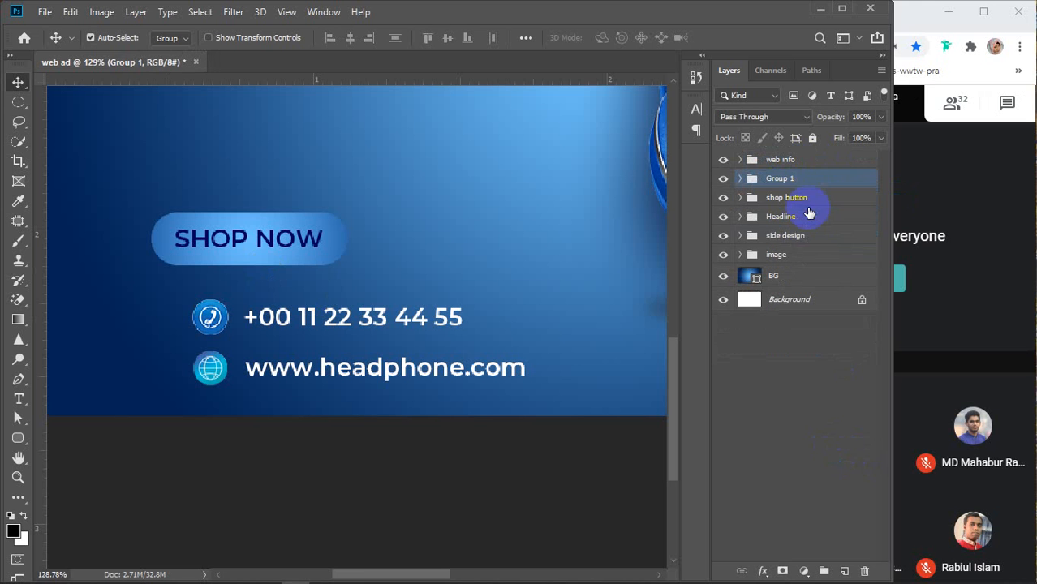
{"action": "double_click", "coordinate": [777, 178]}
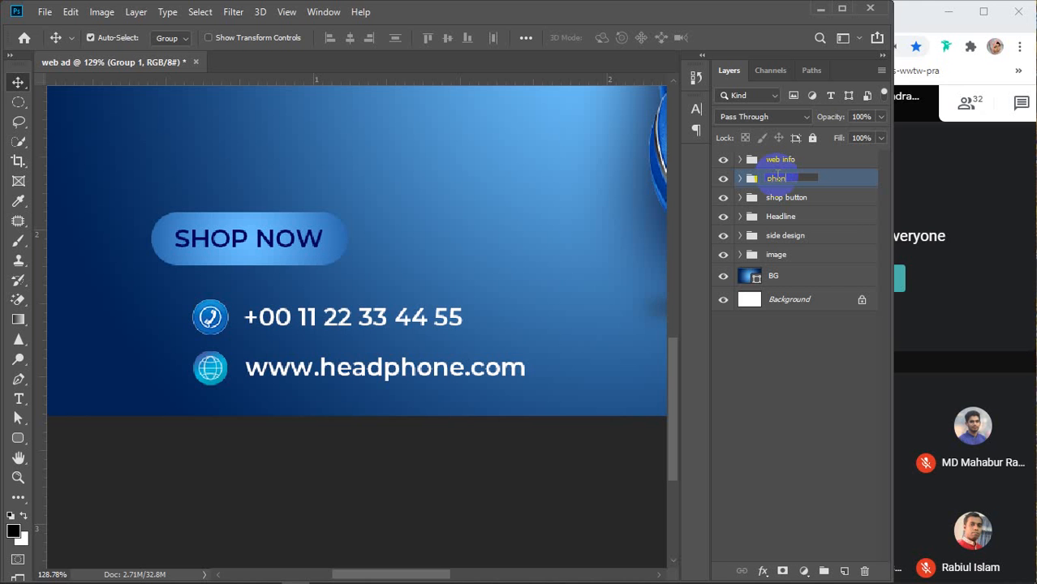
{"action": "type", "text": "phone info"}
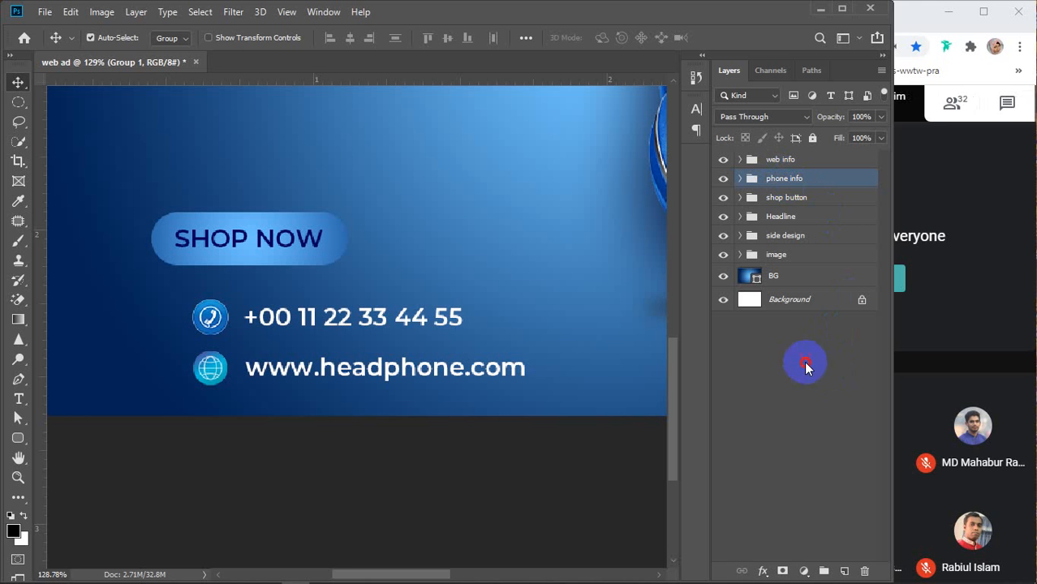
{"action": "key", "text": "Return"}
Put the web info and phone info groups into a parent group named "contact info"
{"action": "left_click", "coordinate": [806, 162]}
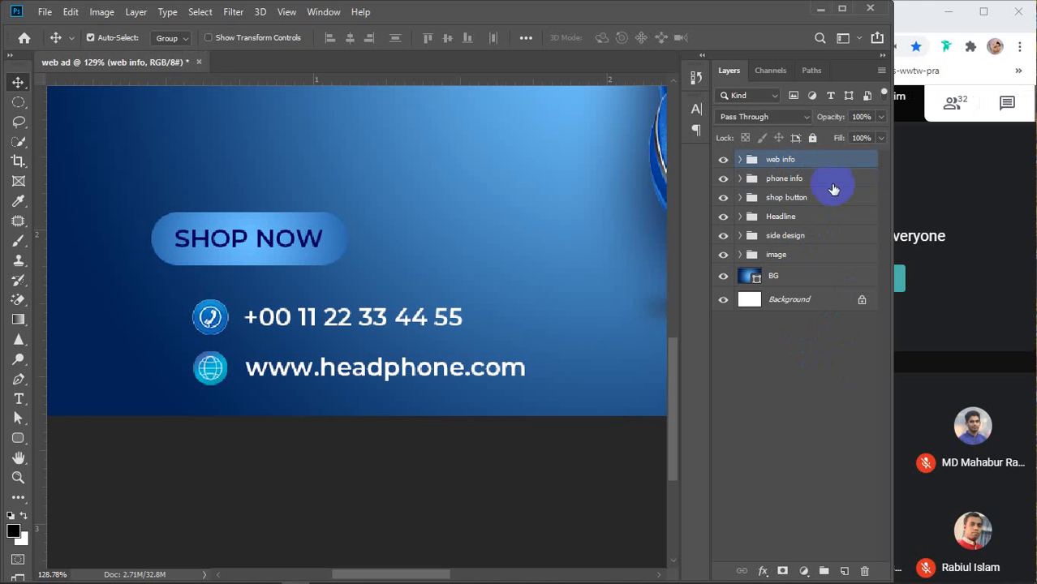
{"action": "left_click", "coordinate": [817, 180], "text": "shift"}
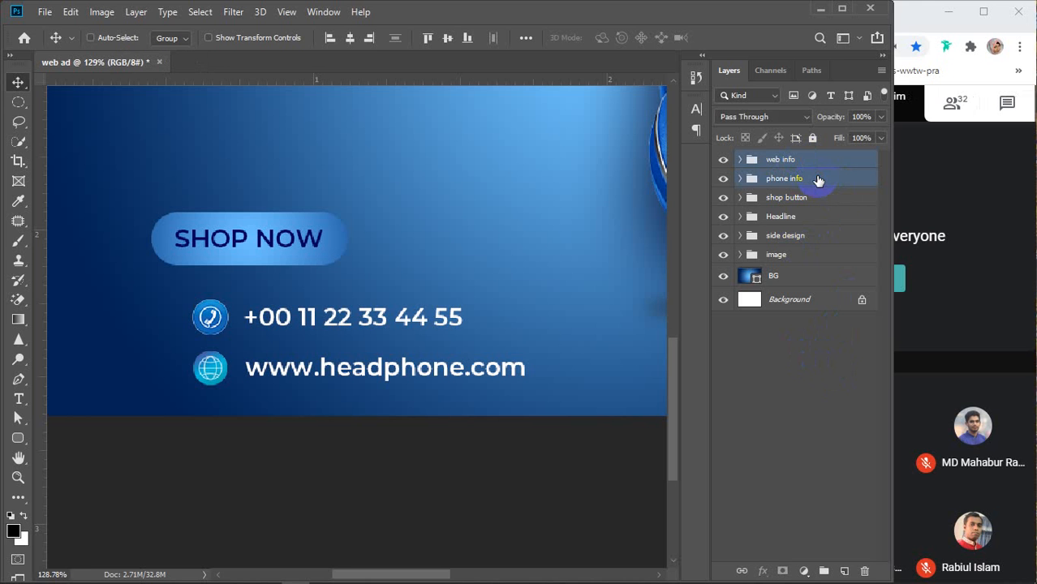
{"action": "key", "text": "ctrl+g"}
{"action": "double_click", "coordinate": [782, 160]}
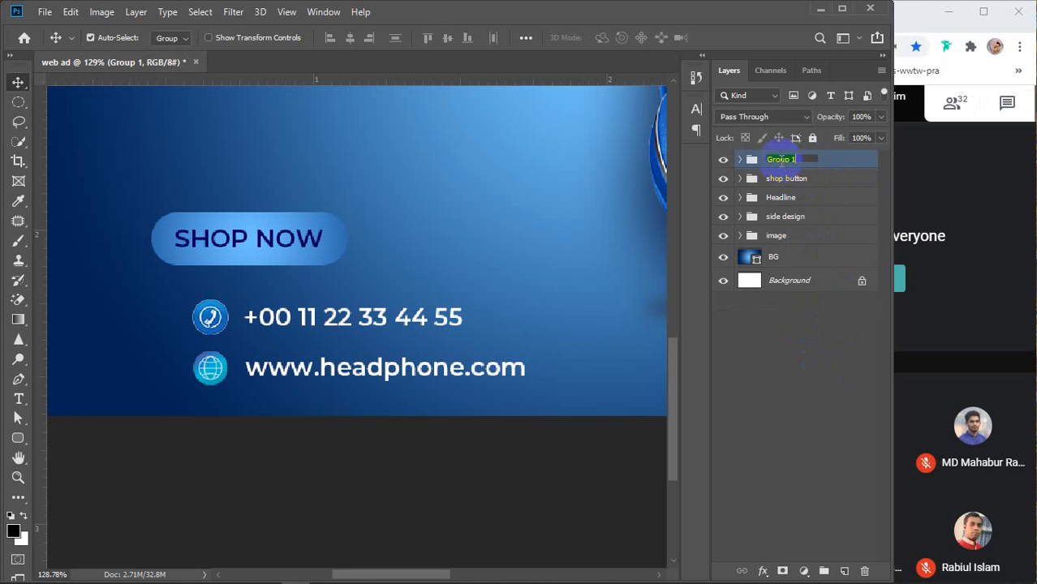
{"action": "type", "text": "contact"}
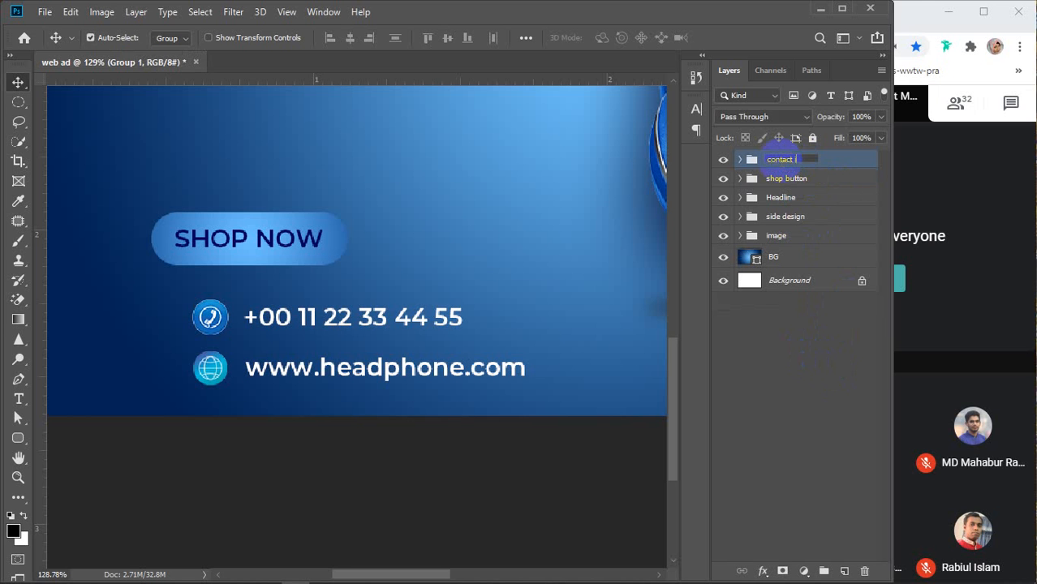
{"action": "type", "text": " info"}
{"action": "key", "text": "Return"}
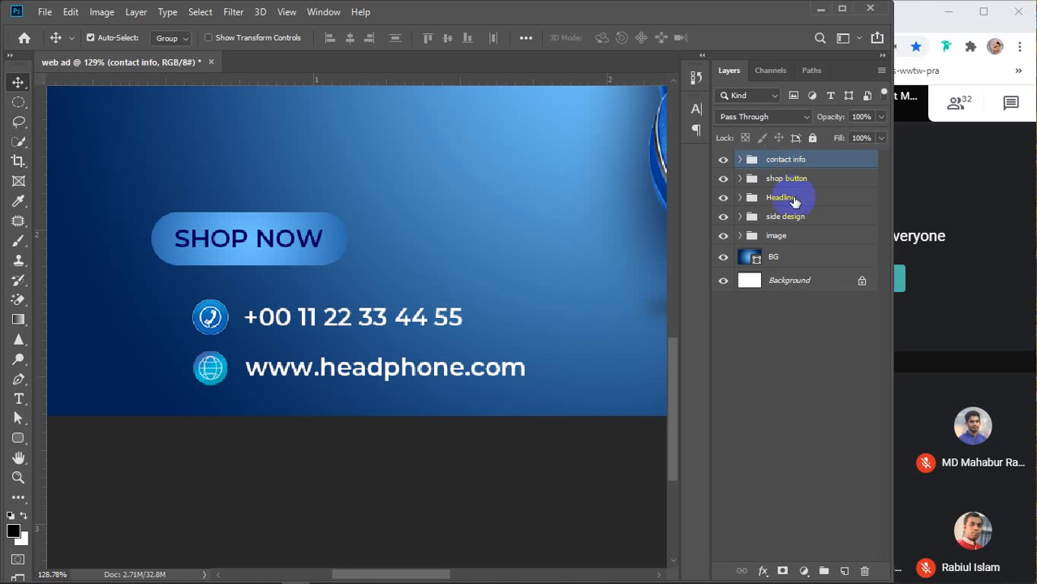
{"action": "left_click", "coordinate": [826, 461]}
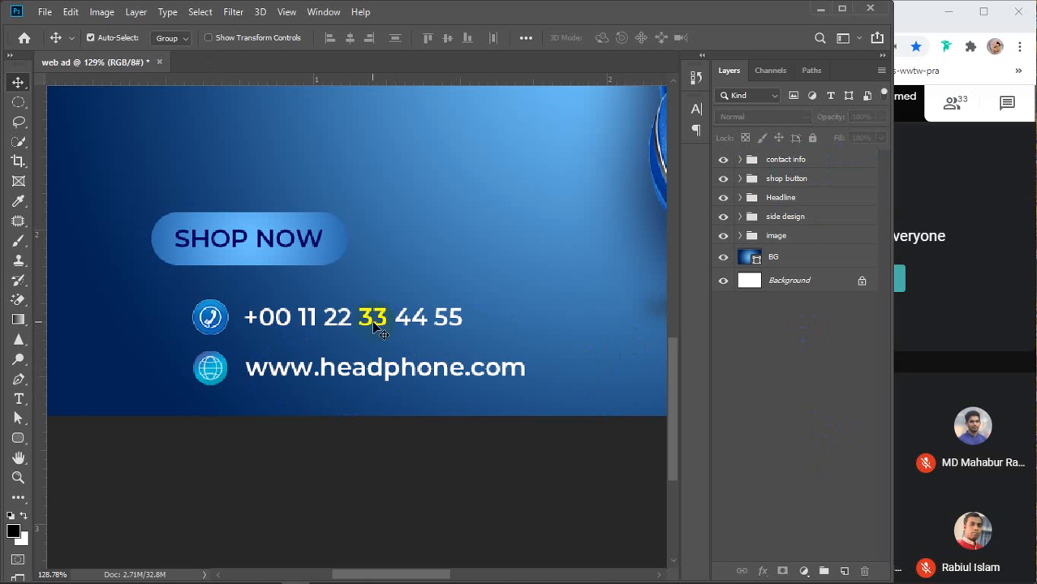
{"action": "left_click", "coordinate": [739, 161]}
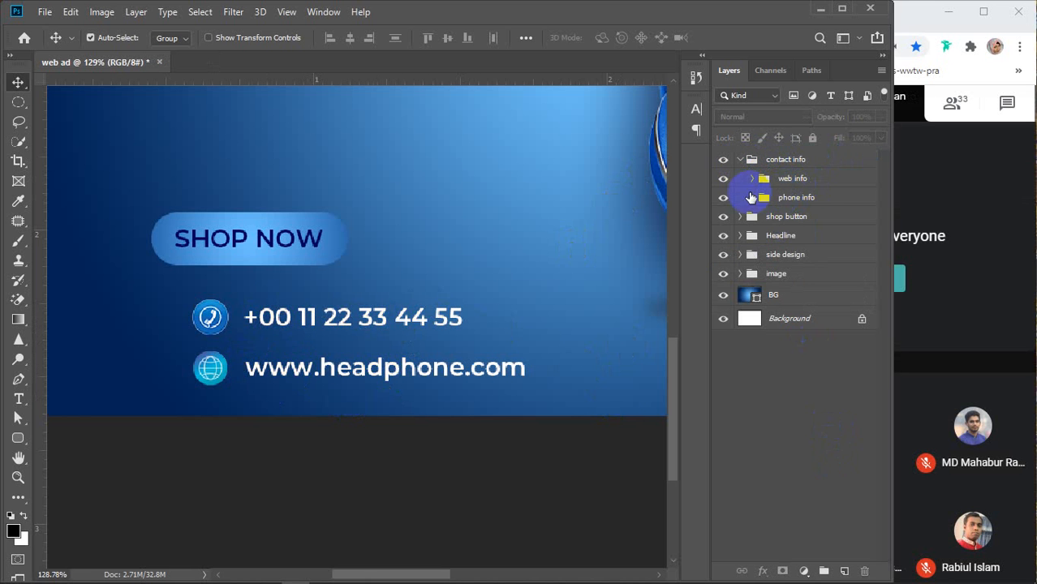
{"action": "left_click", "coordinate": [752, 179]}
{"action": "left_click", "coordinate": [751, 179]}
{"action": "left_click", "coordinate": [740, 160]}
Align the contact info group with the headline's left edge, raising it slightly, and move the SHOP NOW button up and slightly right above it
{"action": "scroll", "coordinate": [239, 376], "scroll_direction": "down", "scroll_amount": 3}
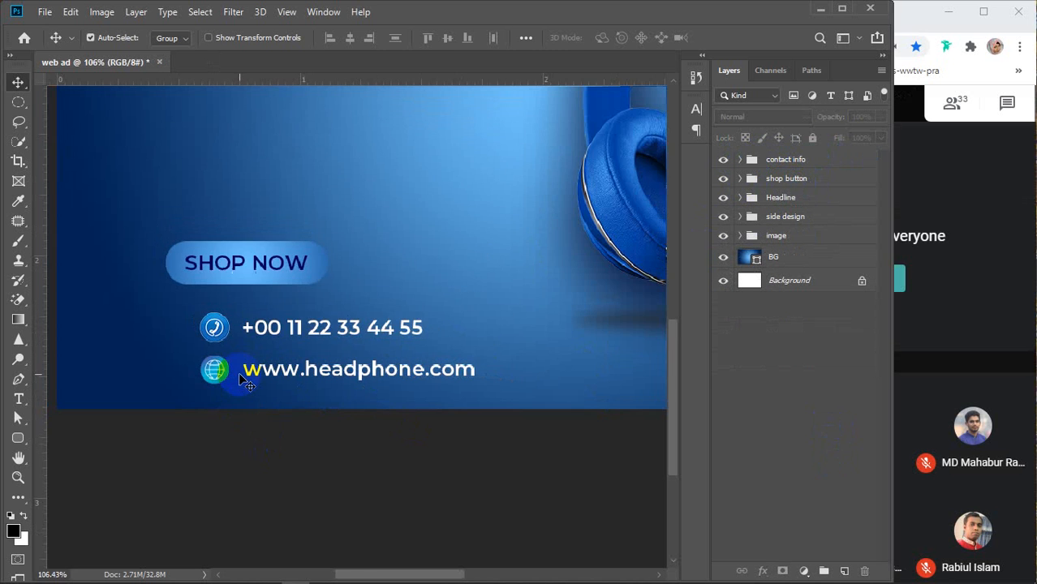
{"action": "scroll", "coordinate": [239, 378], "scroll_direction": "down", "scroll_amount": 2}
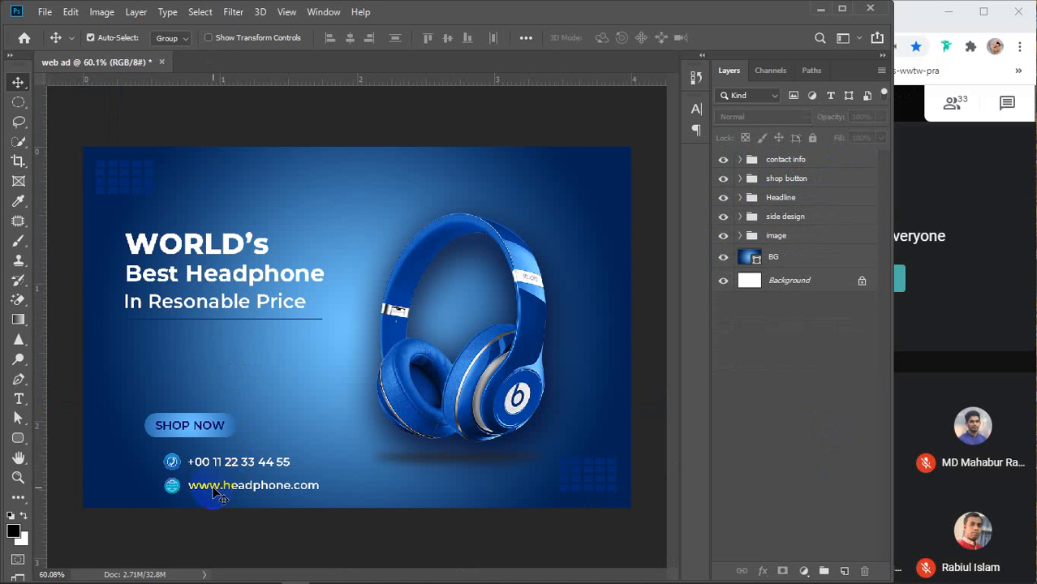
{"action": "left_click_drag", "start_coordinate": [215, 492], "coordinate": [173, 486]}
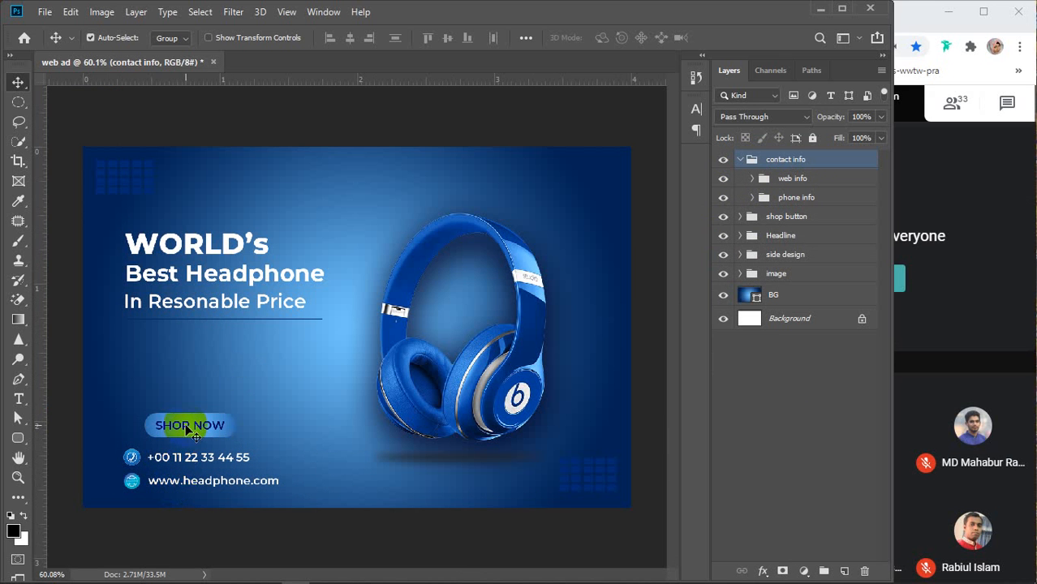
{"action": "mouse_move", "coordinate": [191, 426]}
{"action": "left_mouse_down"}
{"action": "mouse_move", "coordinate": [192, 409]}
{"action": "mouse_move", "coordinate": [202, 409]}
{"action": "left_mouse_up"}
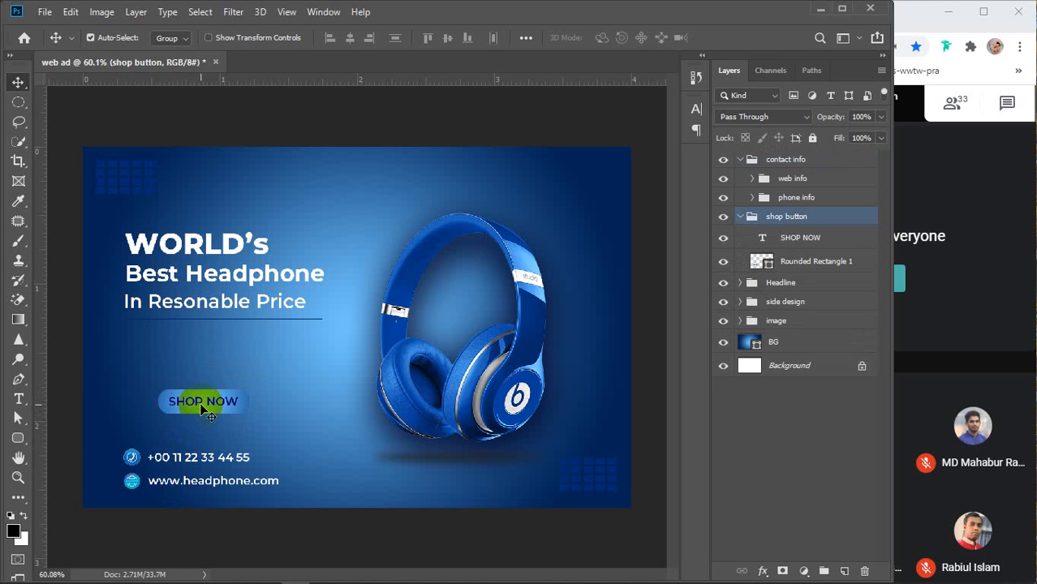
{"action": "left_click", "coordinate": [340, 532]}
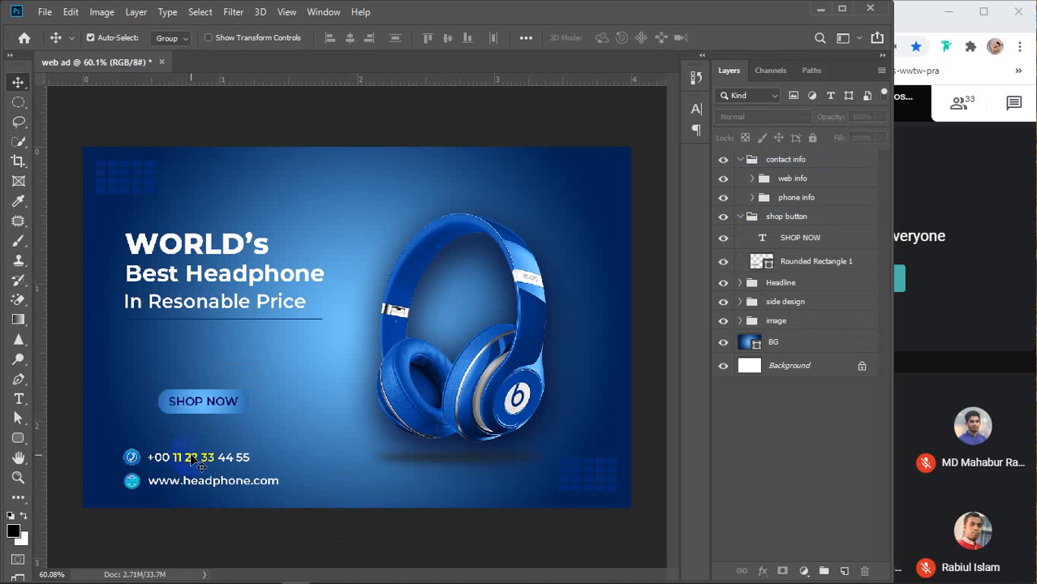
{"action": "left_click_drag", "start_coordinate": [189, 457], "coordinate": [191, 442]}
{"action": "left_click_drag", "start_coordinate": [196, 403], "coordinate": [196, 387]}
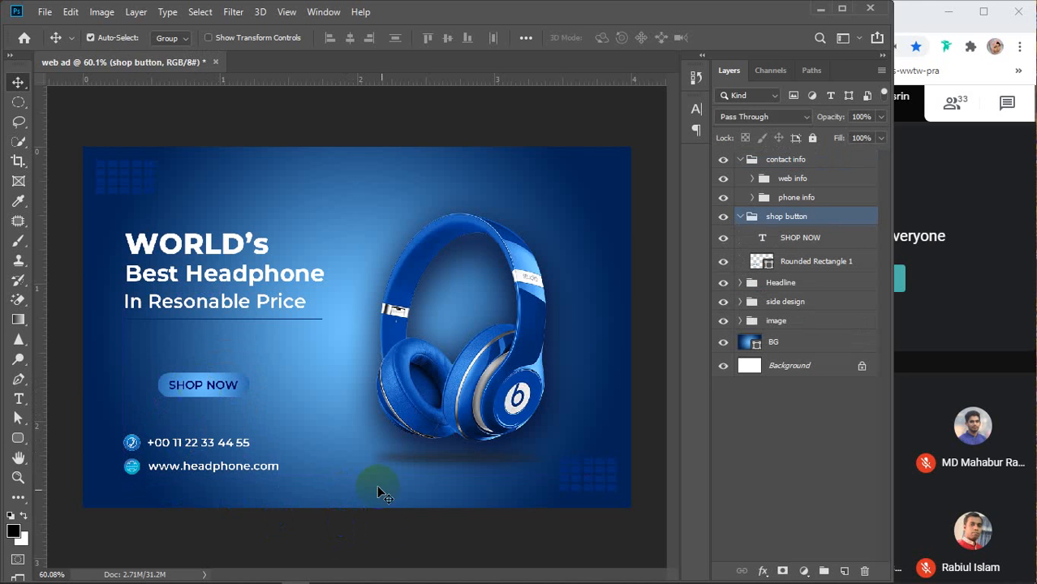
{"action": "left_click", "coordinate": [349, 528]}
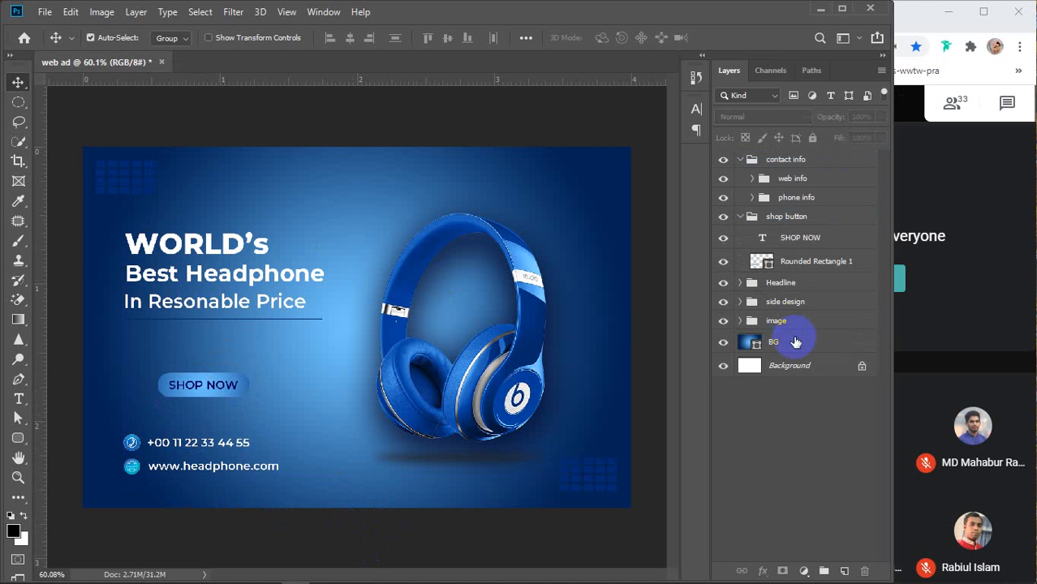
Collapse the contact info and shop button groups and leave no layer selected
{"action": "left_click", "coordinate": [739, 160]}
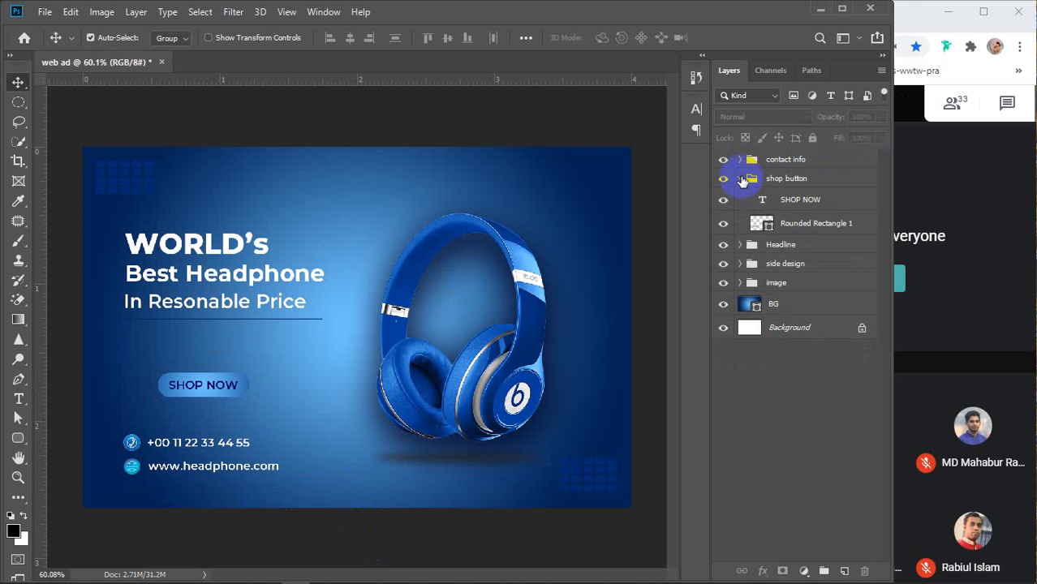
{"action": "left_click", "coordinate": [739, 178]}
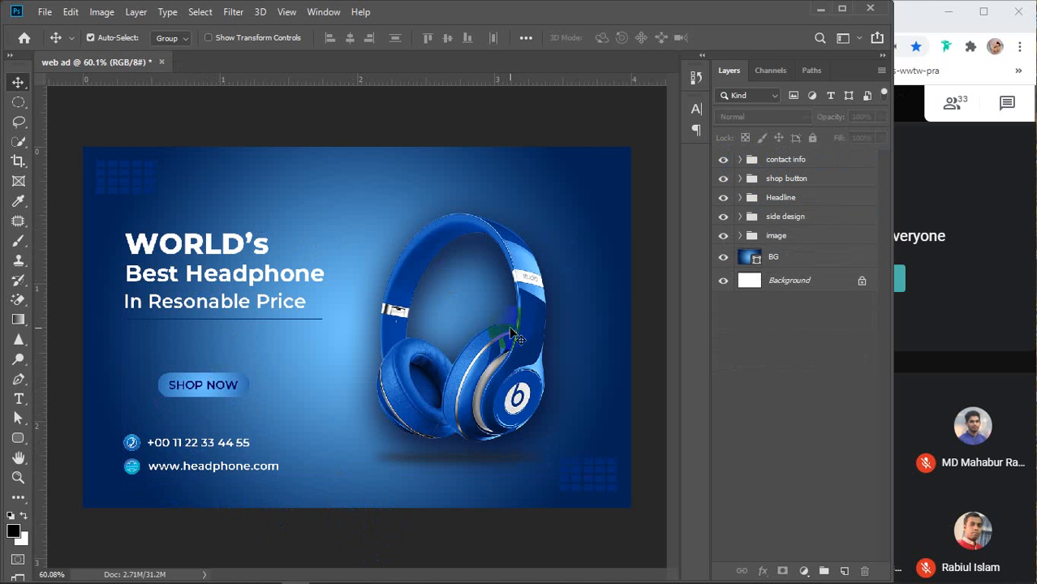
{"action": "left_click", "coordinate": [789, 161]}
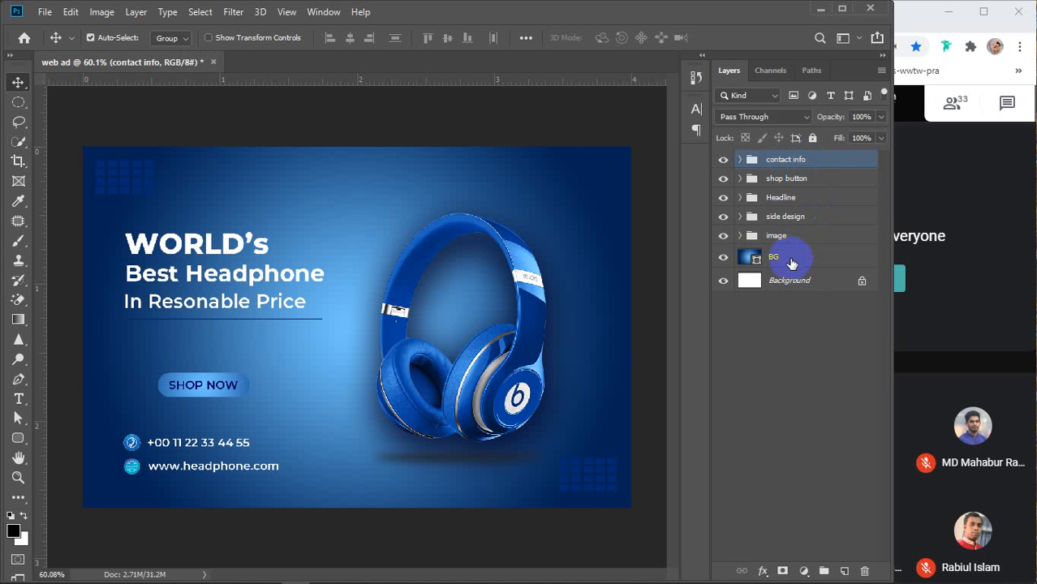
{"action": "left_click", "coordinate": [444, 113]}
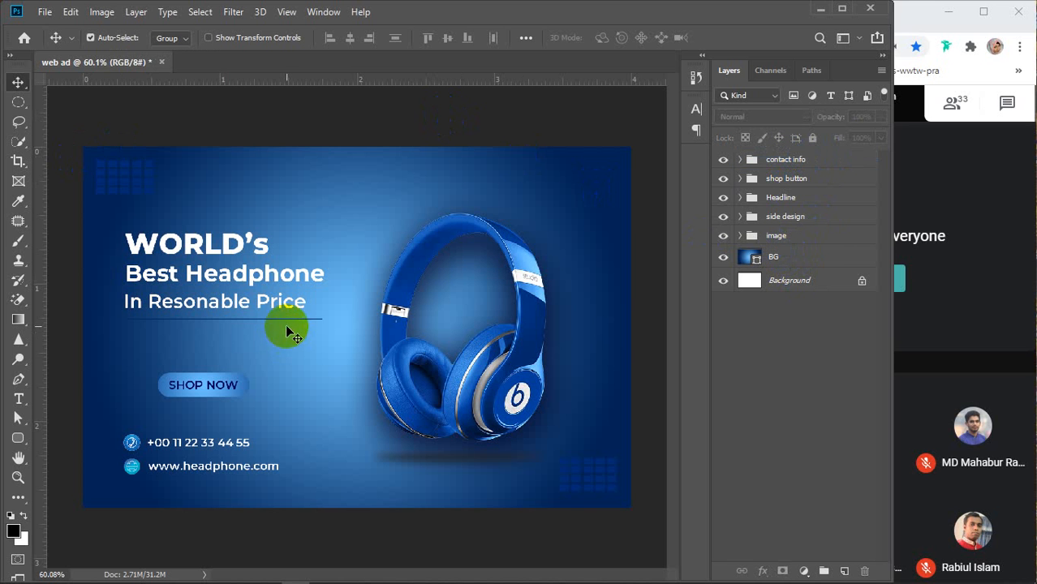
{"action": "scroll", "coordinate": [286, 326], "scroll_direction": "down", "scroll_amount": 3}
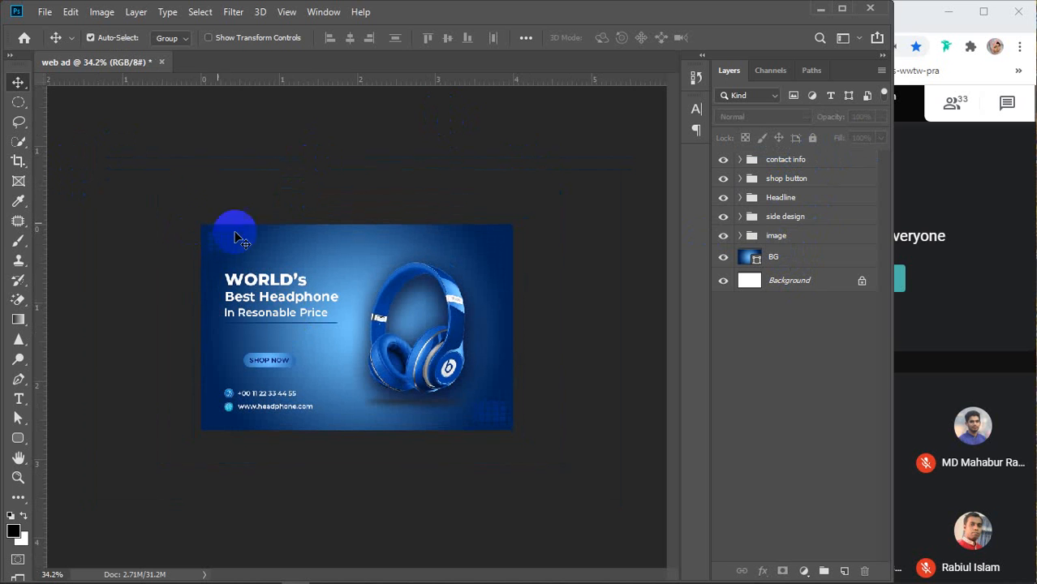
{"action": "left_click_drag", "start_coordinate": [235, 236], "coordinate": [568, 479]}
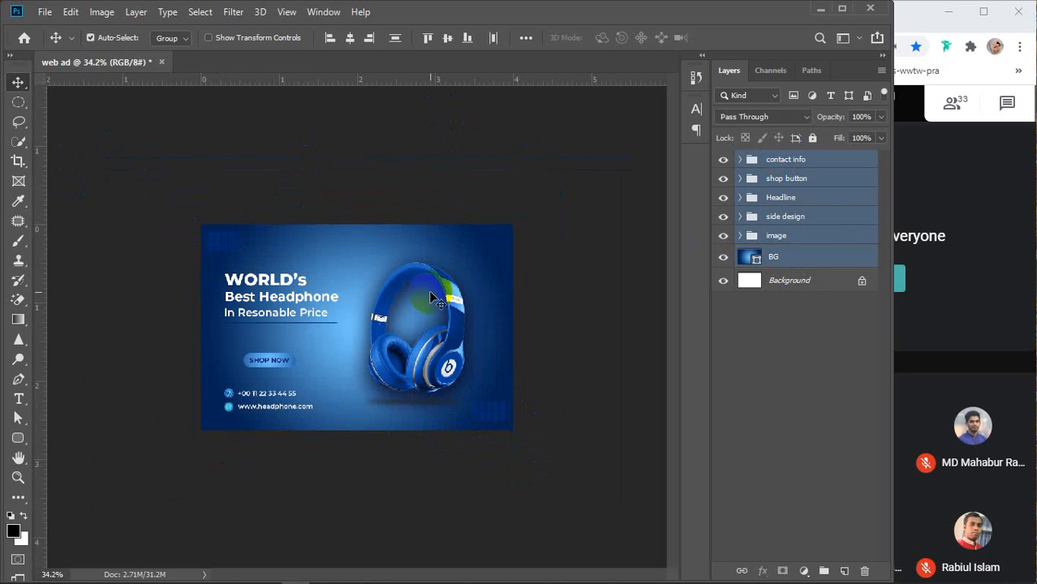
{"action": "left_click", "coordinate": [568, 325]}
{"action": "scroll", "coordinate": [545, 341], "scroll_direction": "up", "scroll_amount": 2}
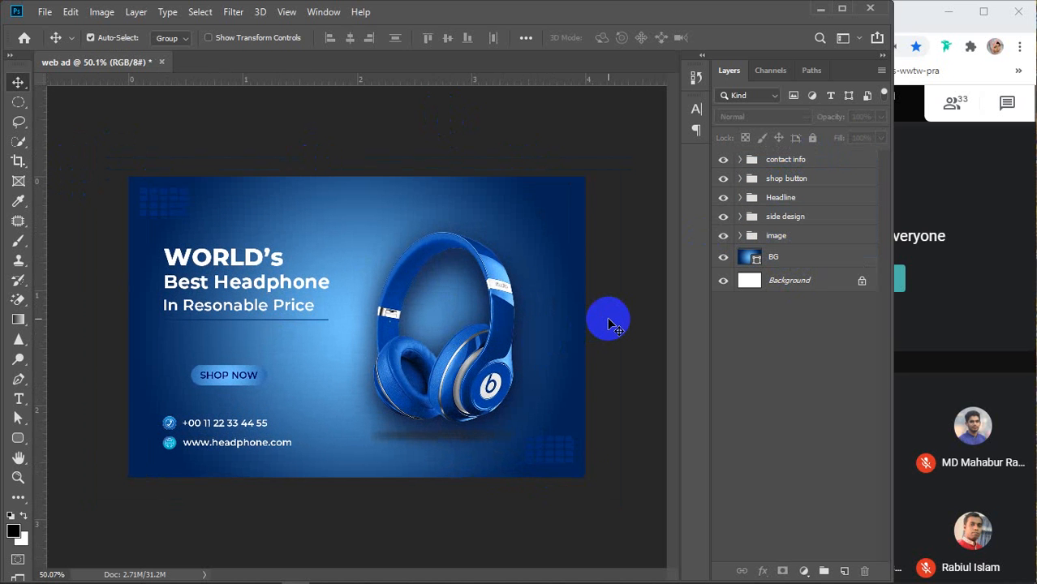
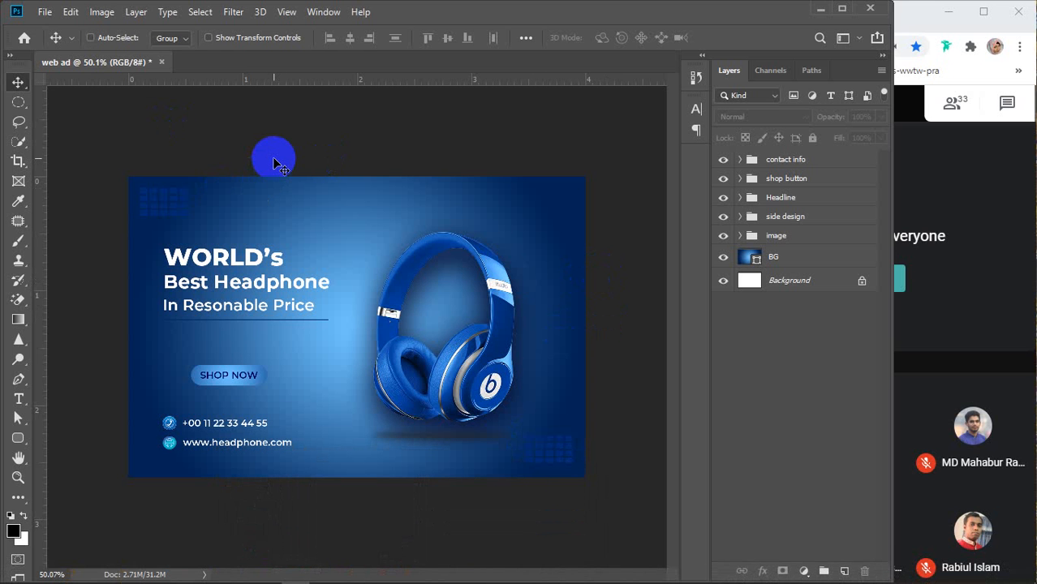
Create a new document 1280 px wide and 790 px high at a resolution of 300 pixels/inch
{"action": "key", "text": "ctrl+n"}
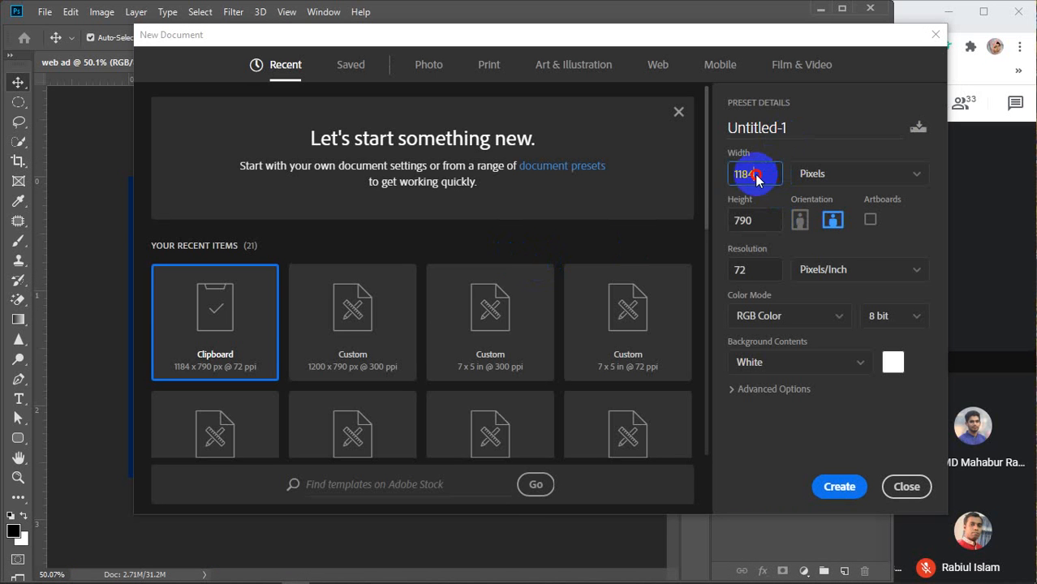
{"action": "double_click", "coordinate": [771, 174]}
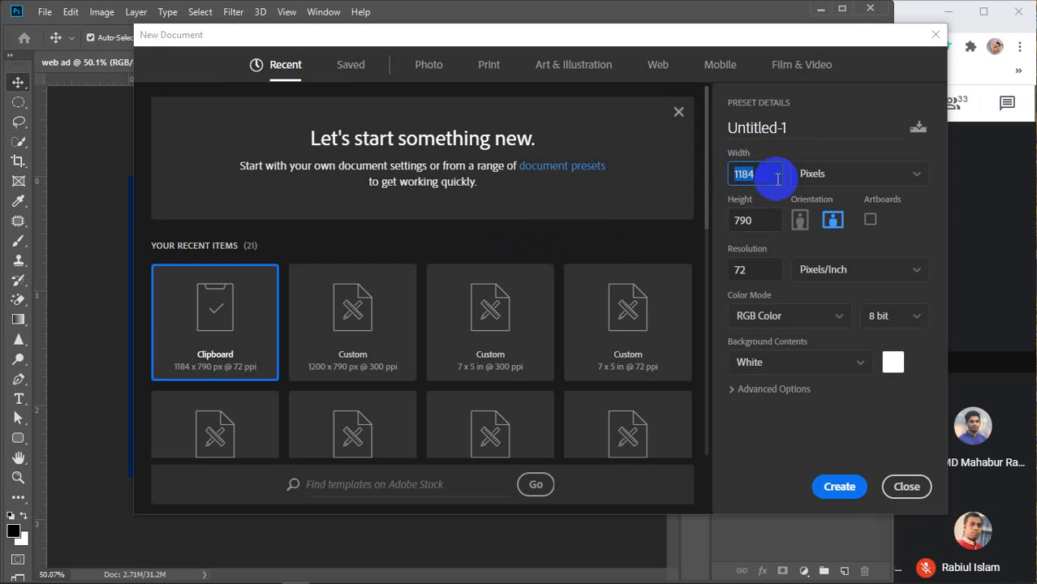
{"action": "type", "text": "12"}
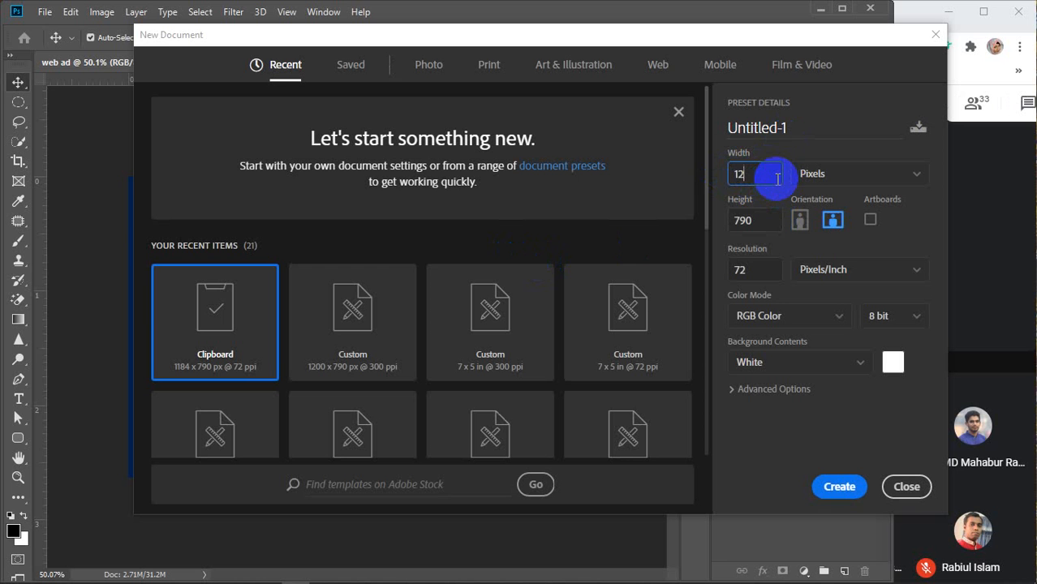
{"action": "left_click", "coordinate": [735, 272]}
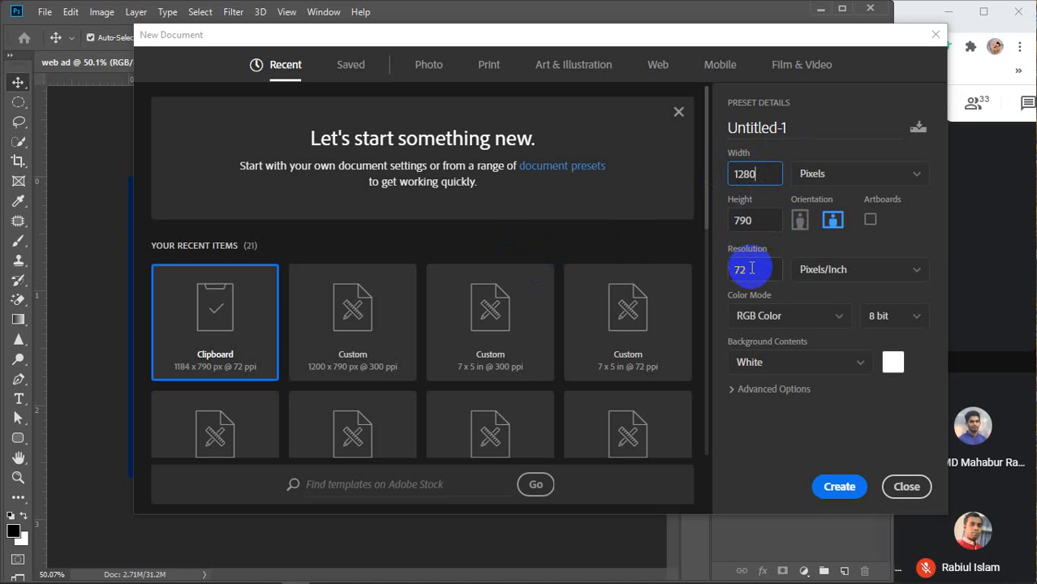
{"action": "type", "text": "300"}
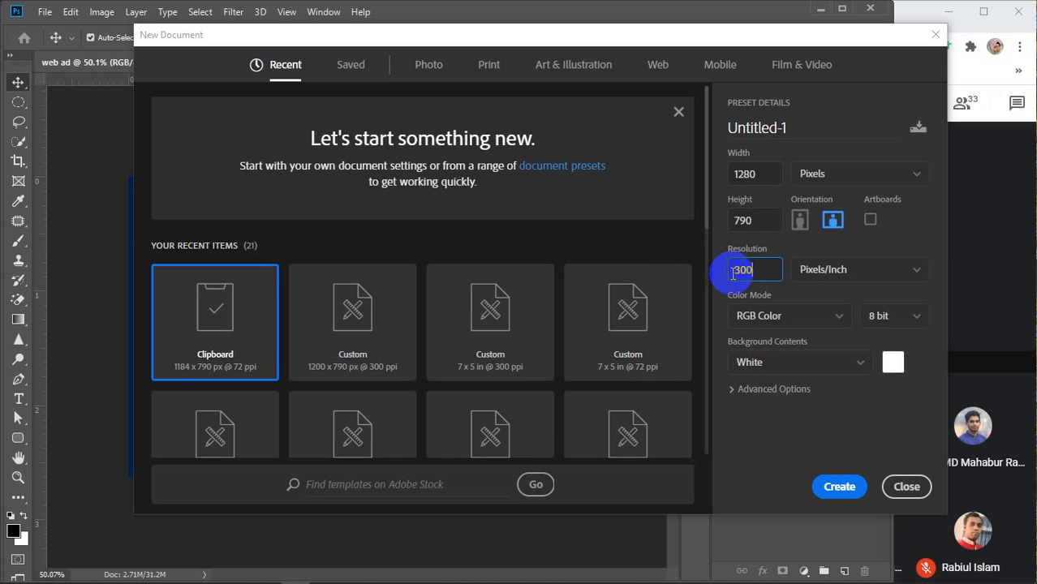
{"action": "key", "text": "Return"}
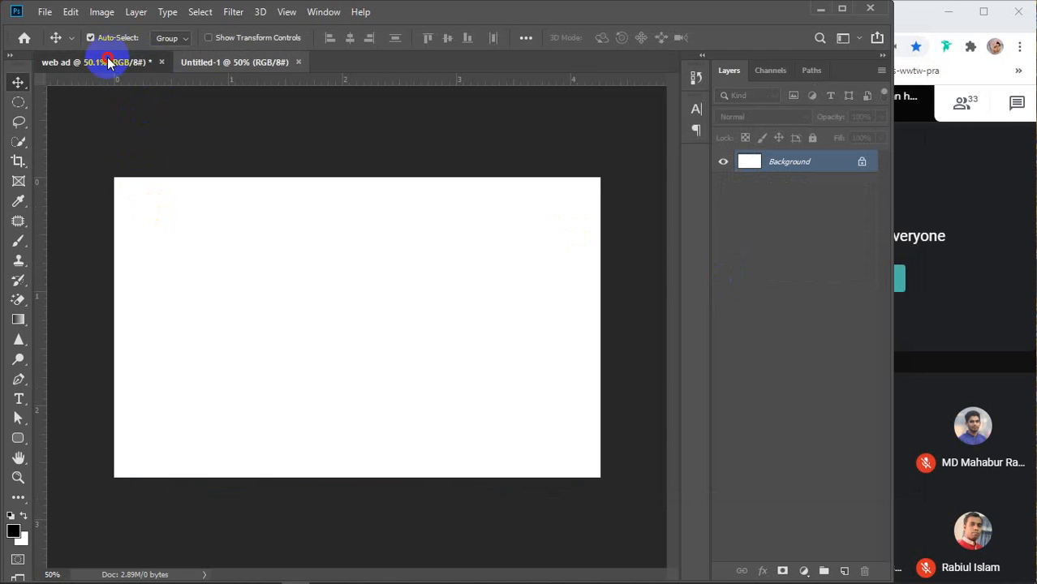
Copy all the web ad's groups and the BG layer into the new document, placing them over its canvas
{"action": "left_click", "coordinate": [108, 62]}
{"action": "left_click_drag", "start_coordinate": [97, 148], "coordinate": [617, 513]}
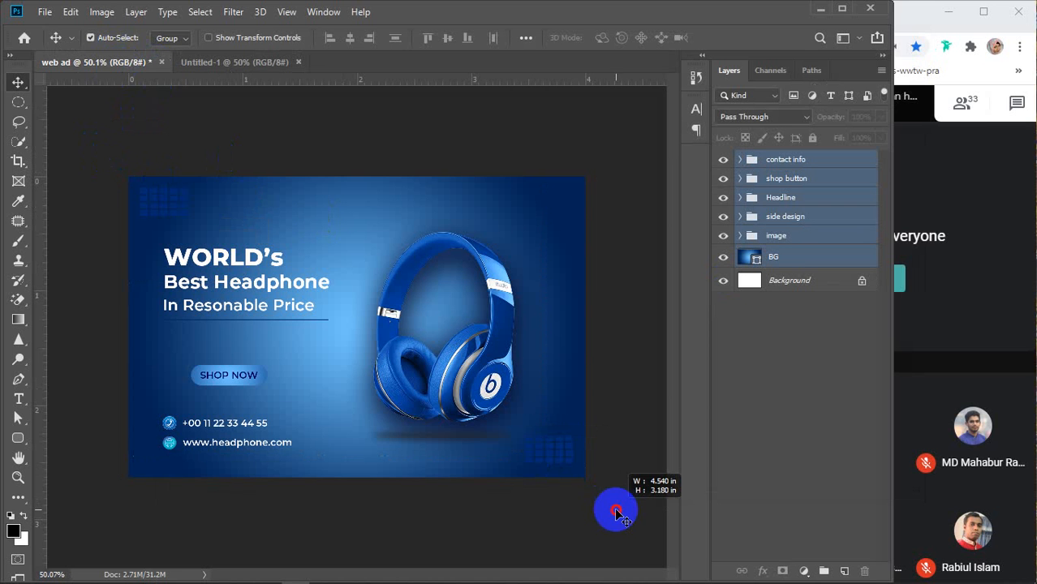
{"action": "left_click_drag", "start_coordinate": [343, 301], "coordinate": [358, 325]}
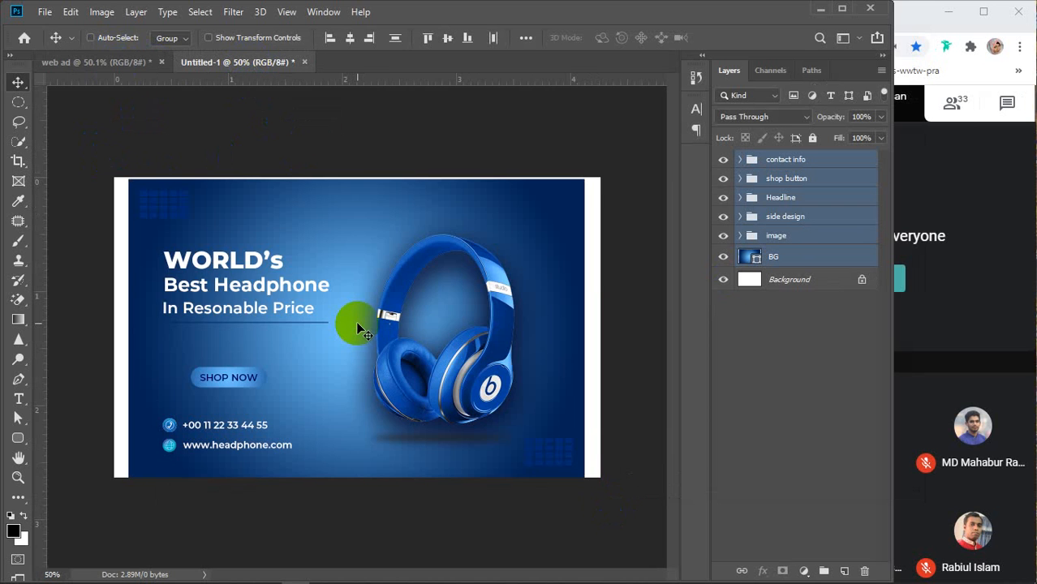
Scale the copied ad layers proportionally to about 80% and centre them on the canvas
{"action": "key", "text": "ctrl+t"}
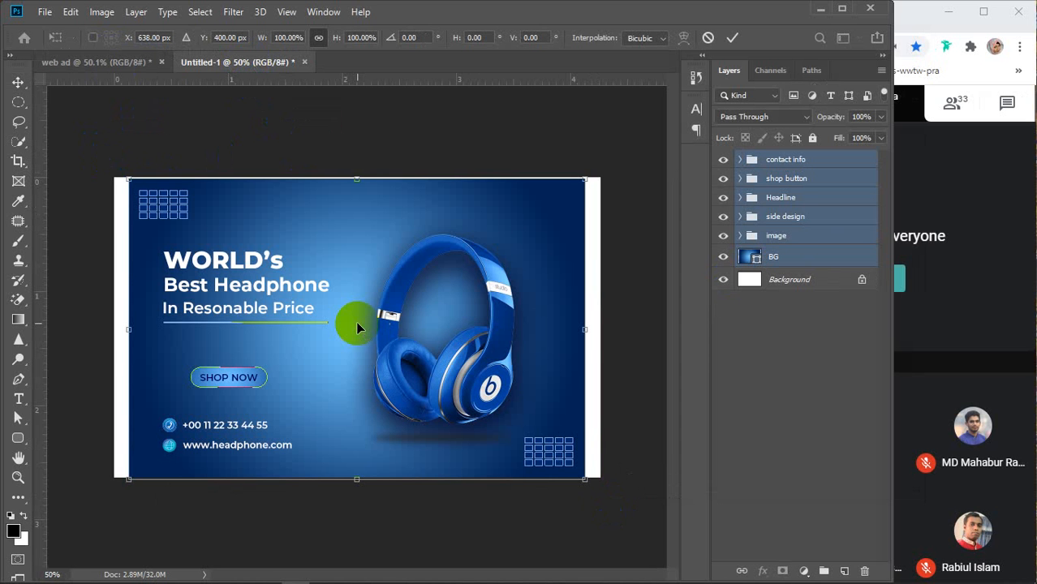
{"action": "left_click_drag", "start_coordinate": [583, 481], "coordinate": [471, 398]}
{"action": "left_click_drag", "start_coordinate": [296, 287], "coordinate": [345, 323]}
{"action": "left_click_drag", "start_coordinate": [522, 444], "coordinate": [549, 456]}
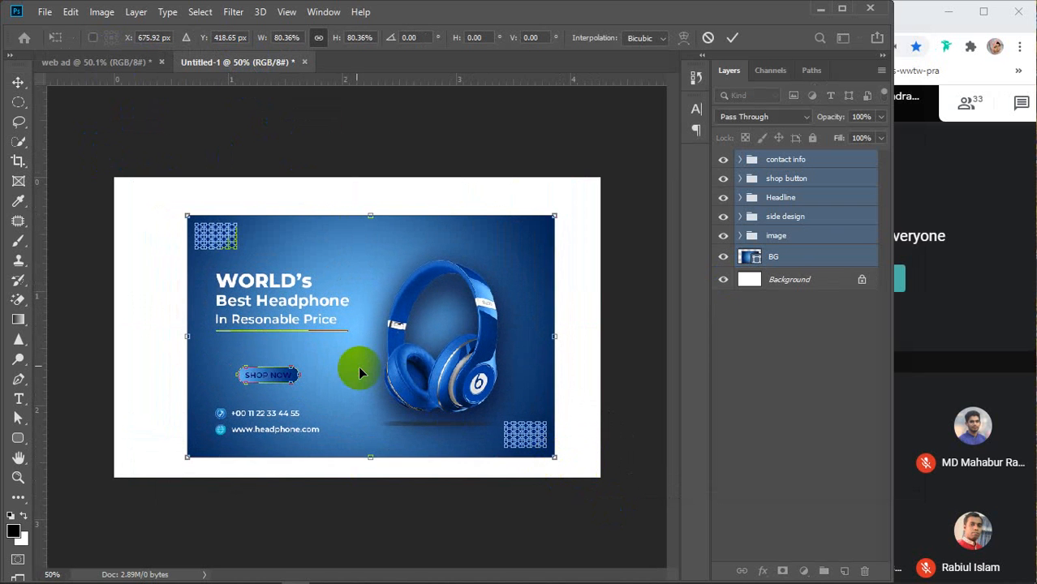
{"action": "left_click_drag", "start_coordinate": [356, 366], "coordinate": [333, 357]}
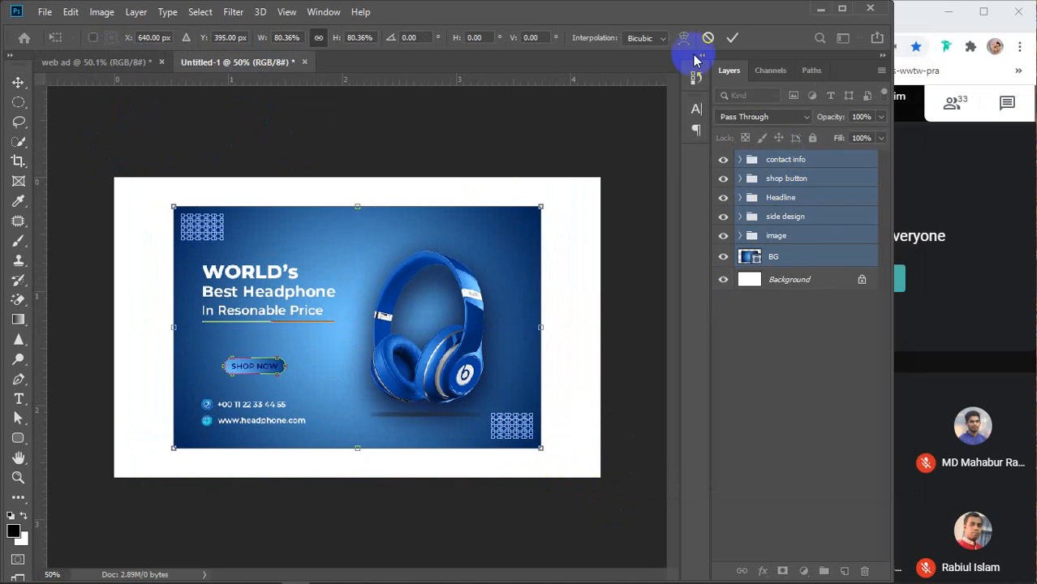
{"action": "left_click", "coordinate": [732, 38]}
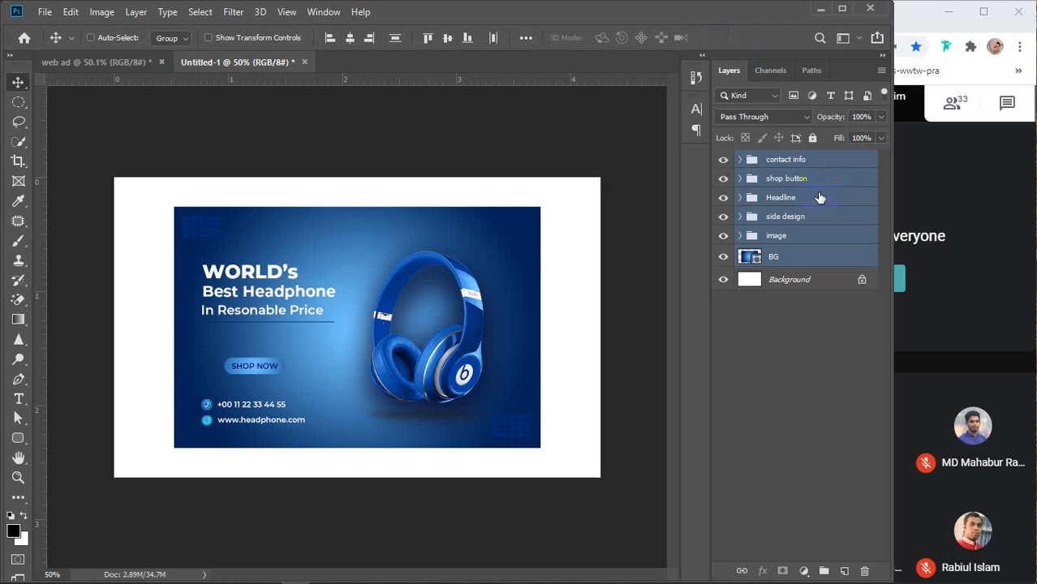
Merge the copied ad groups and BG into a single layer and check it by hiding and showing it
{"action": "key", "text": "ctrl+e"}
{"action": "left_click", "coordinate": [723, 162]}
{"action": "left_click", "coordinate": [723, 162]}
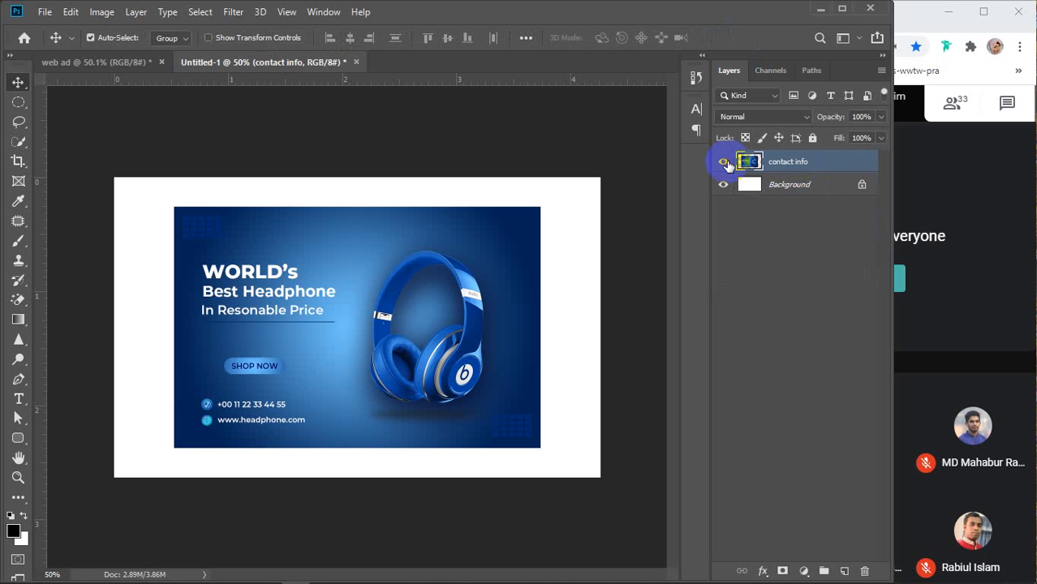
Save the original web ad document to the Desktop as a layered Photoshop file named "web ad"
{"action": "left_click", "coordinate": [85, 63]}
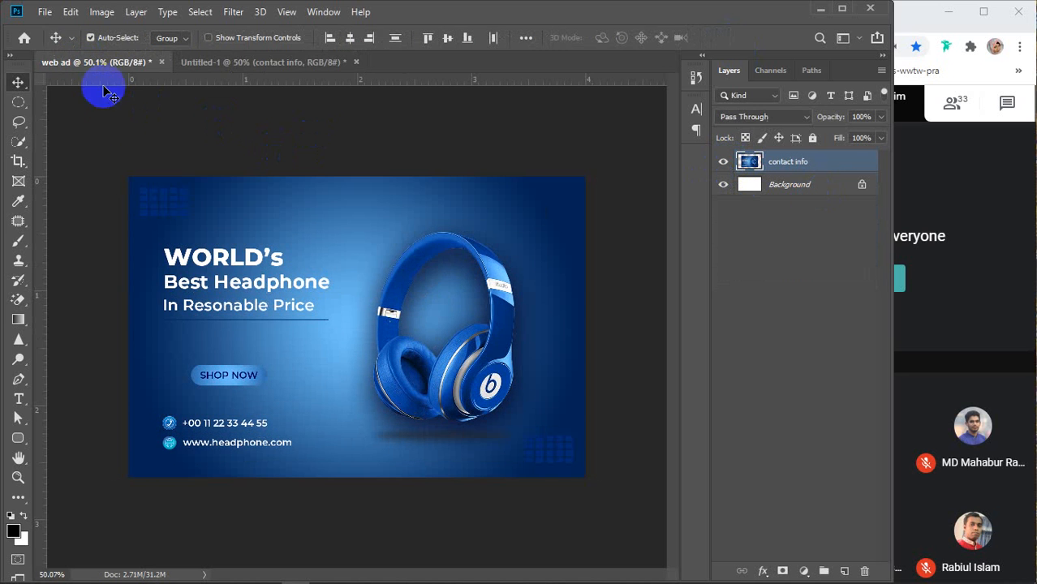
{"action": "left_click", "coordinate": [45, 12]}
{"action": "left_click", "coordinate": [85, 181]}
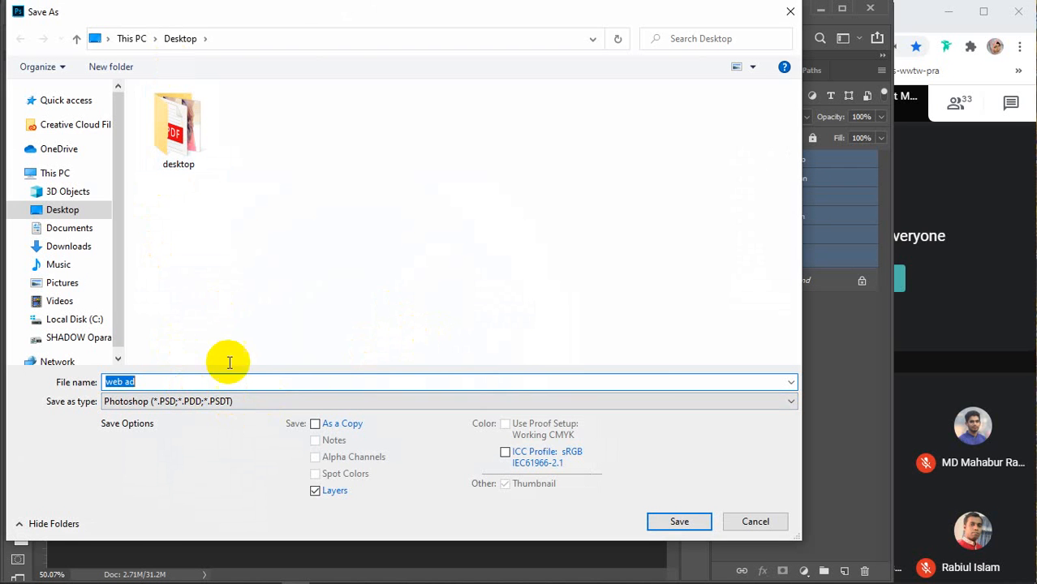
{"action": "left_click", "coordinate": [680, 521]}
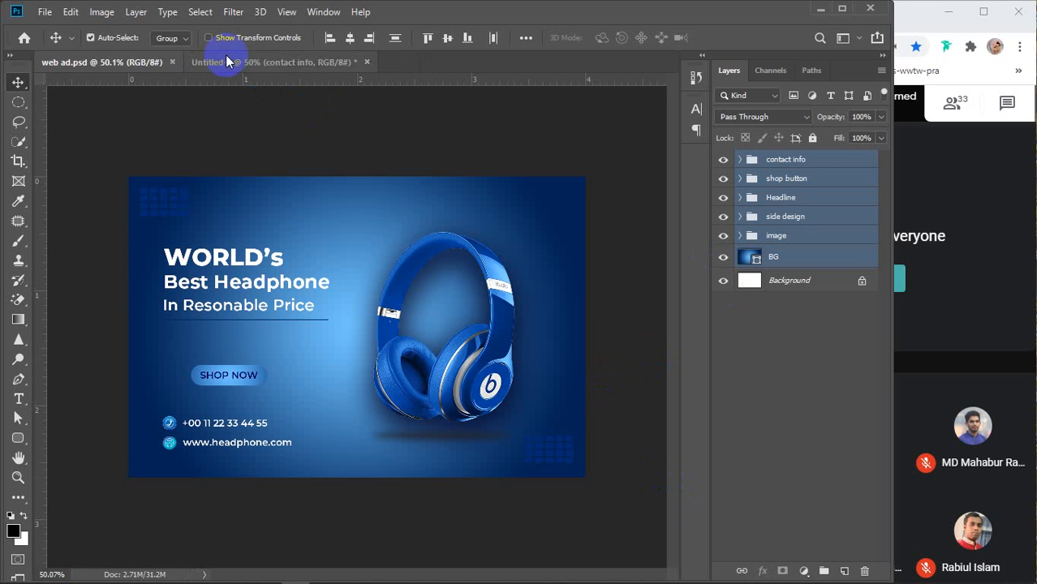
In the new document, hide the merged ad layer and draw a rectangle about 1284 by 798 px covering the canvas
{"action": "left_click", "coordinate": [302, 62]}
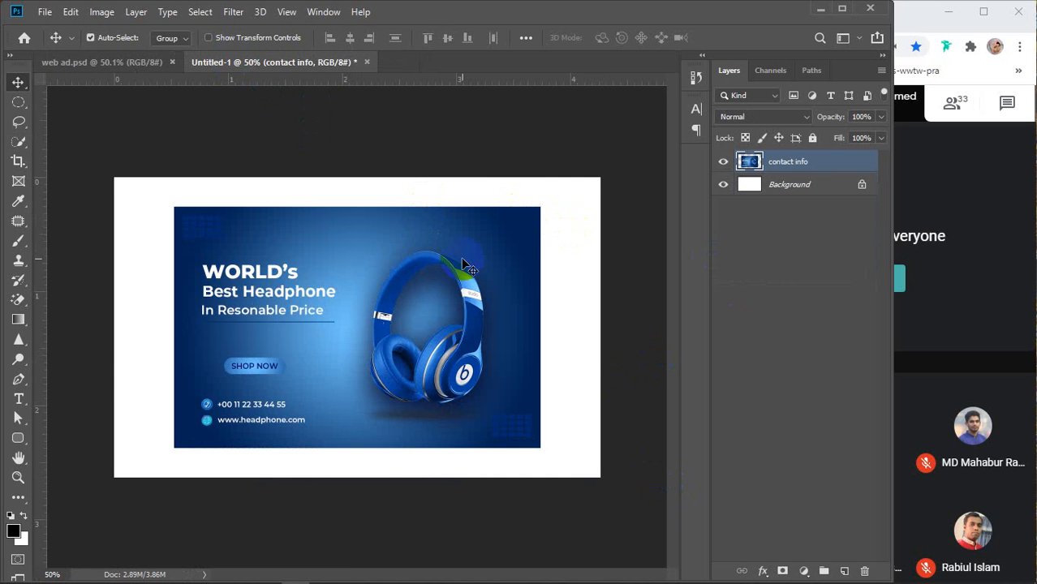
{"action": "left_click", "coordinate": [723, 162]}
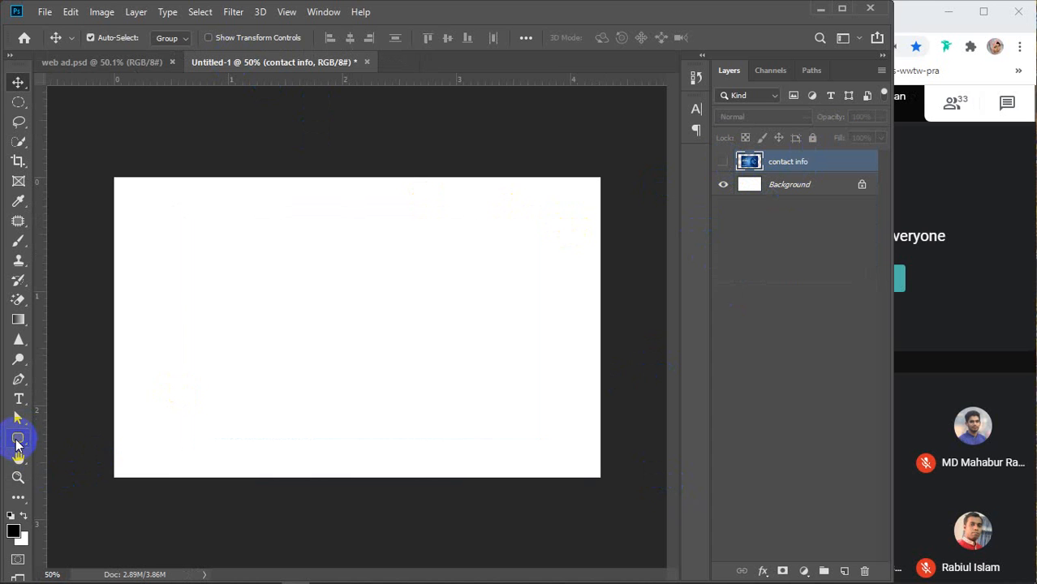
{"action": "left_click_drag", "start_coordinate": [18, 438], "coordinate": [46, 445]}
{"action": "left_click", "coordinate": [47, 440]}
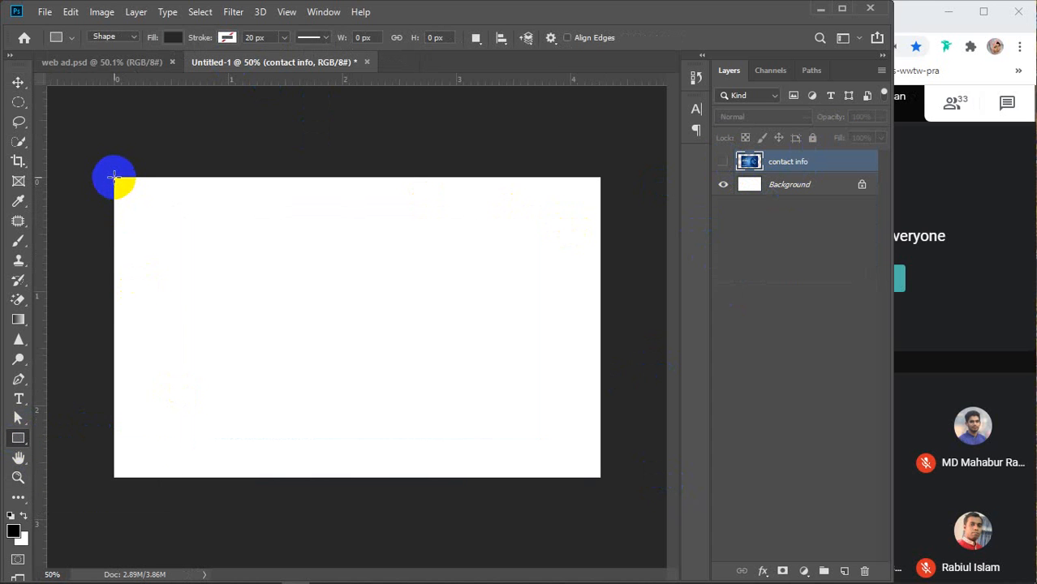
{"action": "left_click_drag", "start_coordinate": [114, 176], "coordinate": [601, 481]}
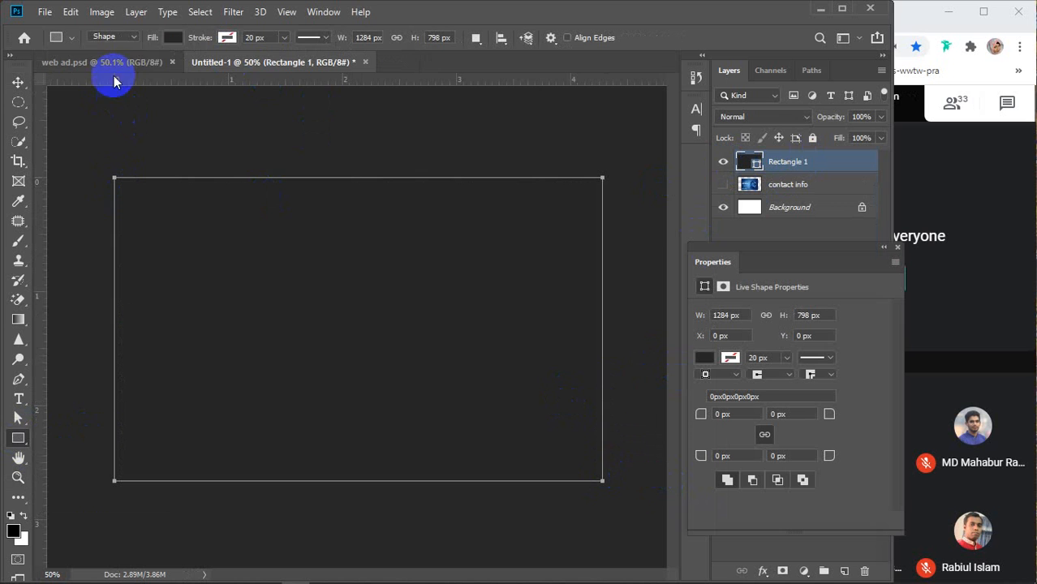
Give the rectangle a gradient fill and set the gradient's black stop to dark navy #01022f
{"action": "left_click", "coordinate": [172, 37]}
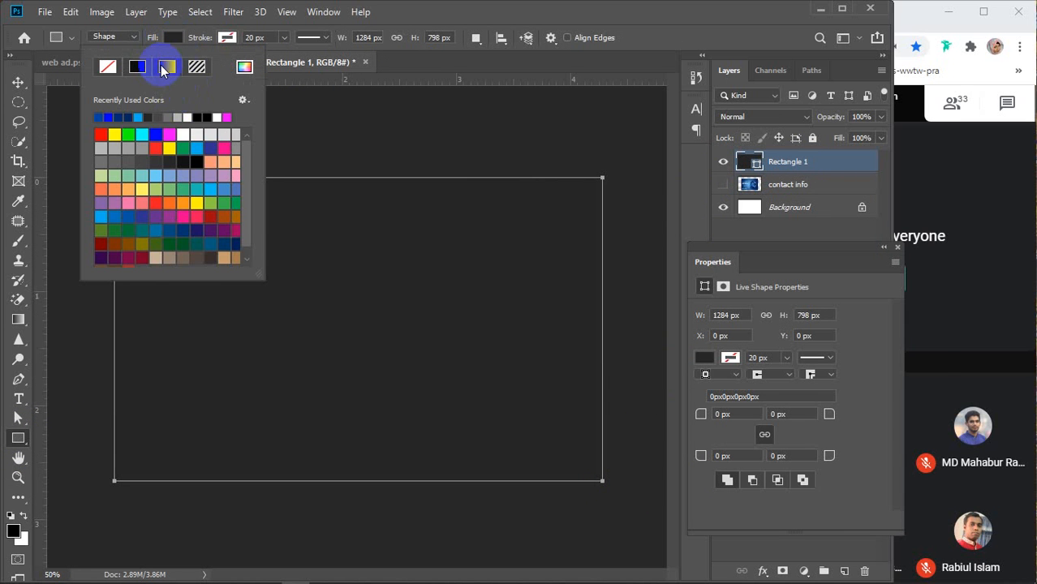
{"action": "left_click", "coordinate": [166, 67]}
{"action": "left_click", "coordinate": [180, 204]}
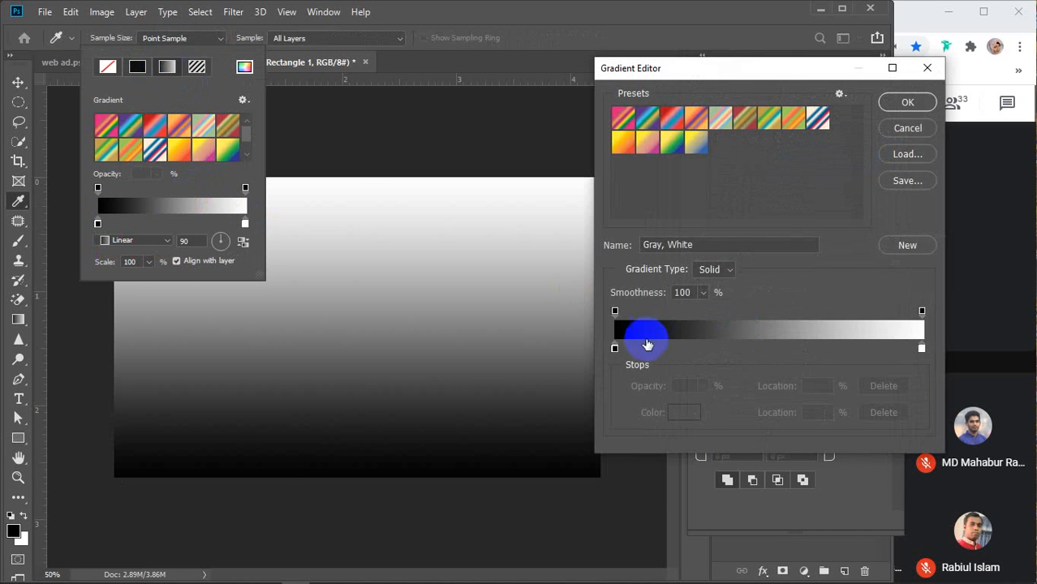
{"action": "left_click", "coordinate": [614, 348]}
{"action": "left_click", "coordinate": [684, 412]}
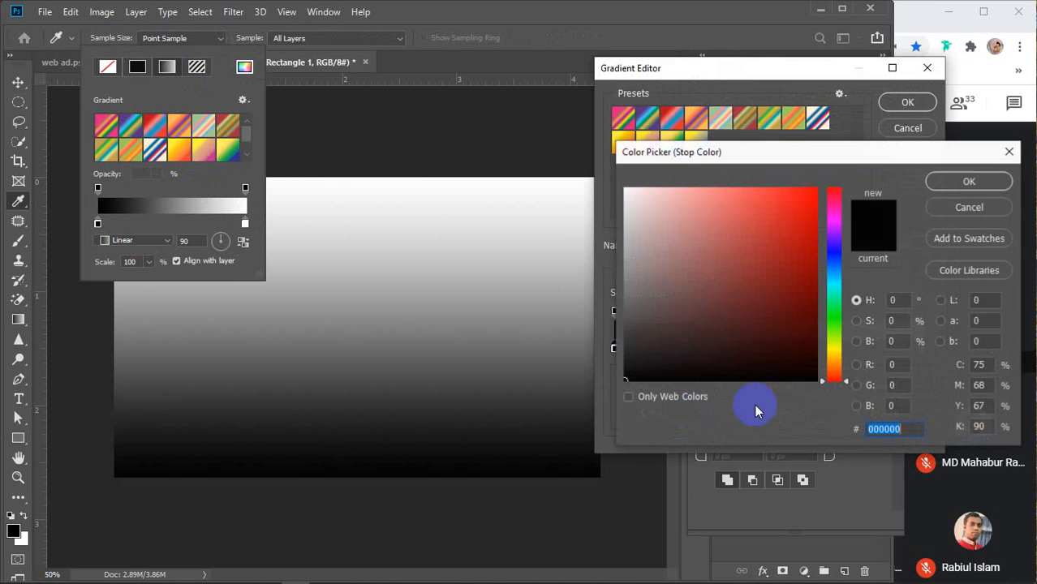
{"action": "left_click", "coordinate": [833, 252]}
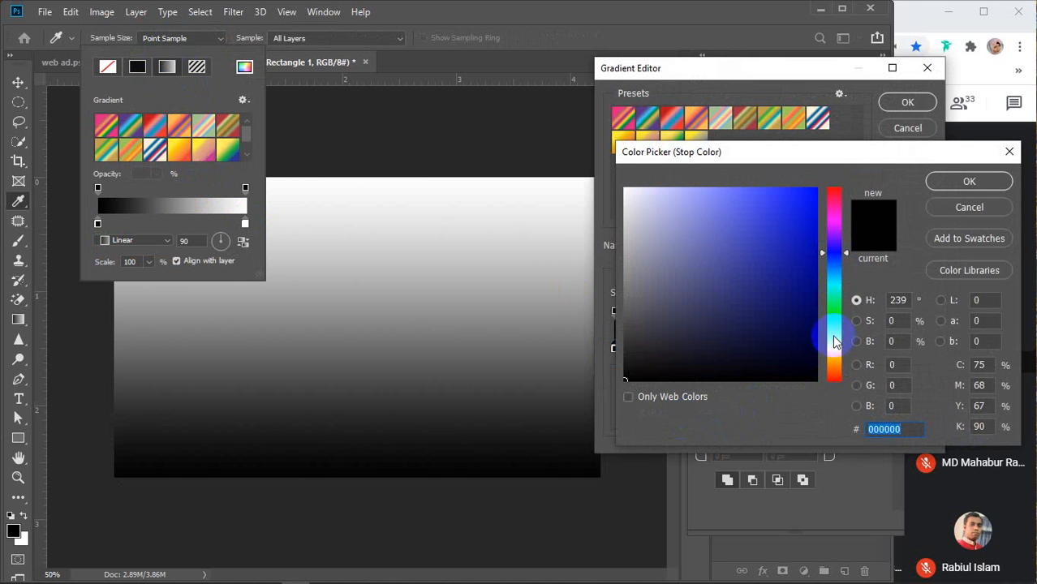
{"action": "left_click", "coordinate": [815, 345]}
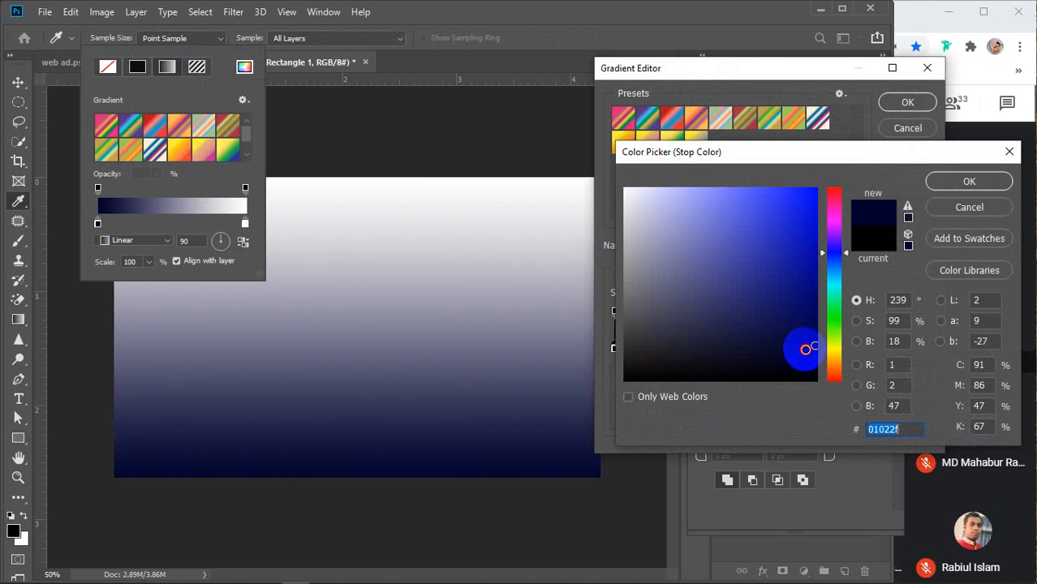
{"action": "left_click", "coordinate": [934, 181]}
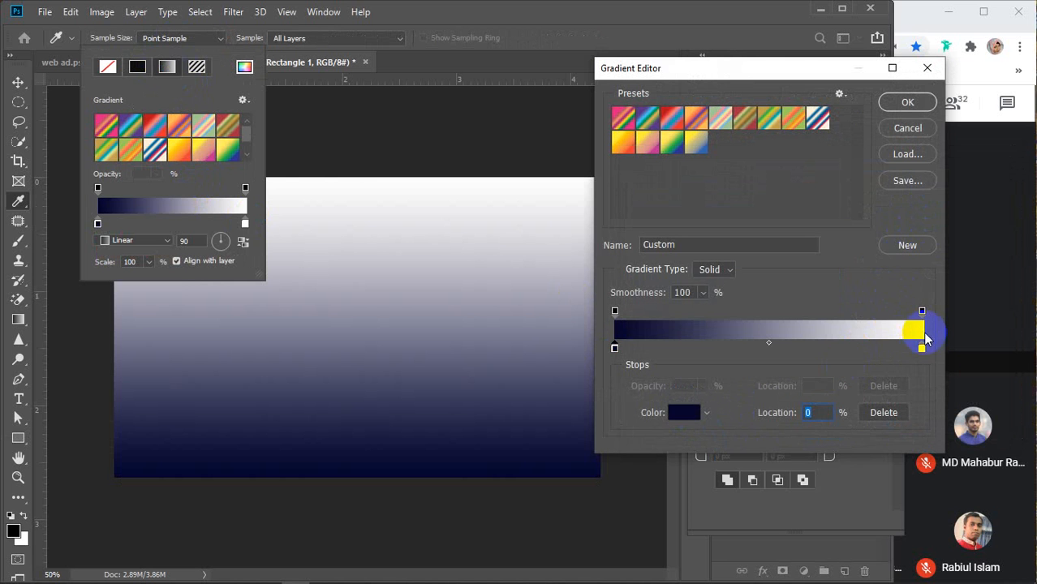
Set the gradient's white end stop to light blue and accept the edited gradient
{"action": "left_click", "coordinate": [921, 347]}
{"action": "left_click", "coordinate": [688, 414]}
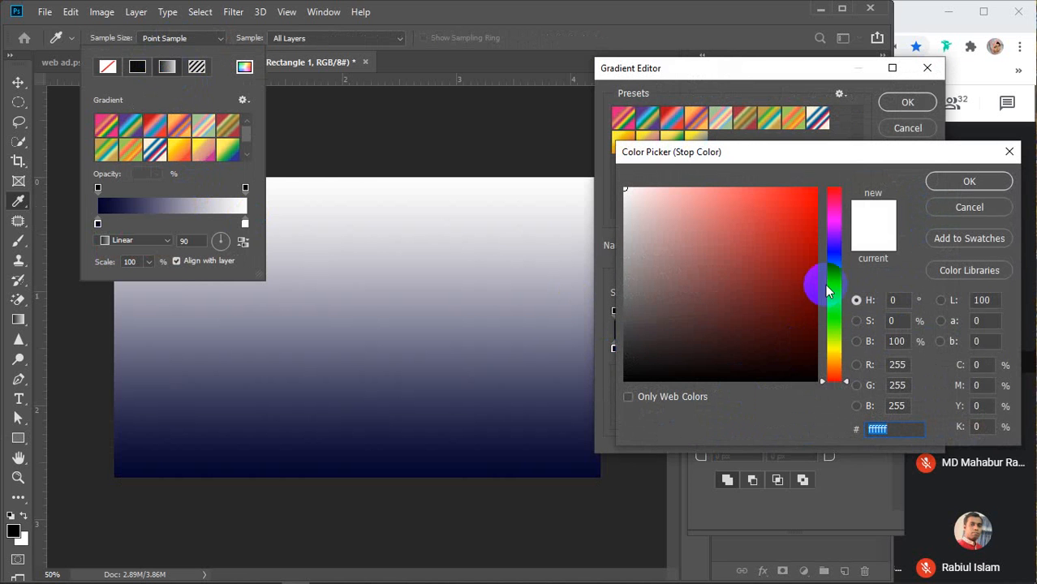
{"action": "left_click_drag", "start_coordinate": [833, 257], "coordinate": [834, 270]}
{"action": "left_click_drag", "start_coordinate": [736, 216], "coordinate": [719, 187]}
{"action": "left_click", "coordinate": [940, 181]}
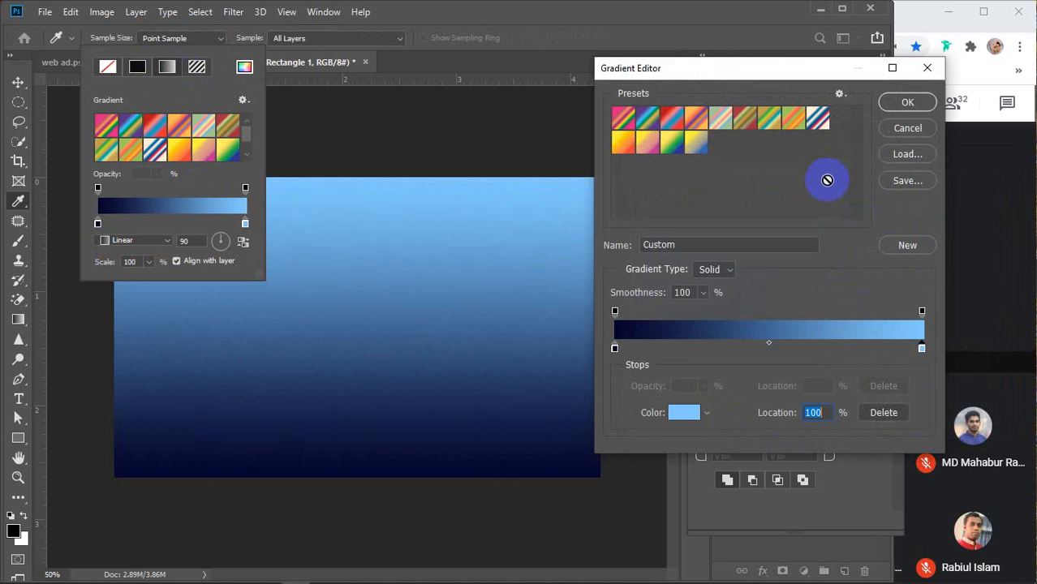
{"action": "left_click", "coordinate": [895, 112]}
Make the rectangle's gradient radial, reverse its colours, and set its scale to 253%
{"action": "left_click", "coordinate": [122, 241]}
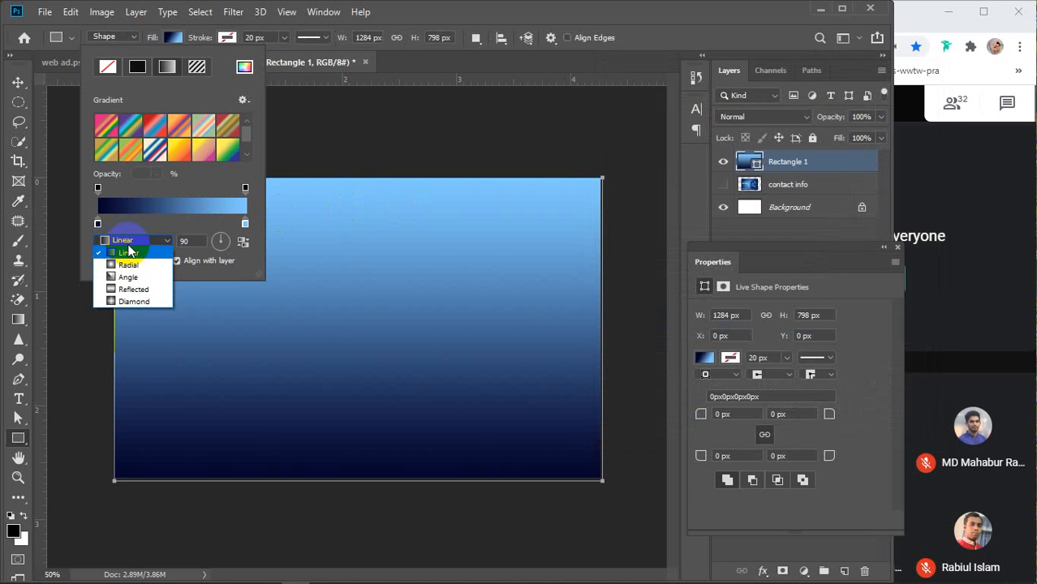
{"action": "left_click", "coordinate": [128, 267]}
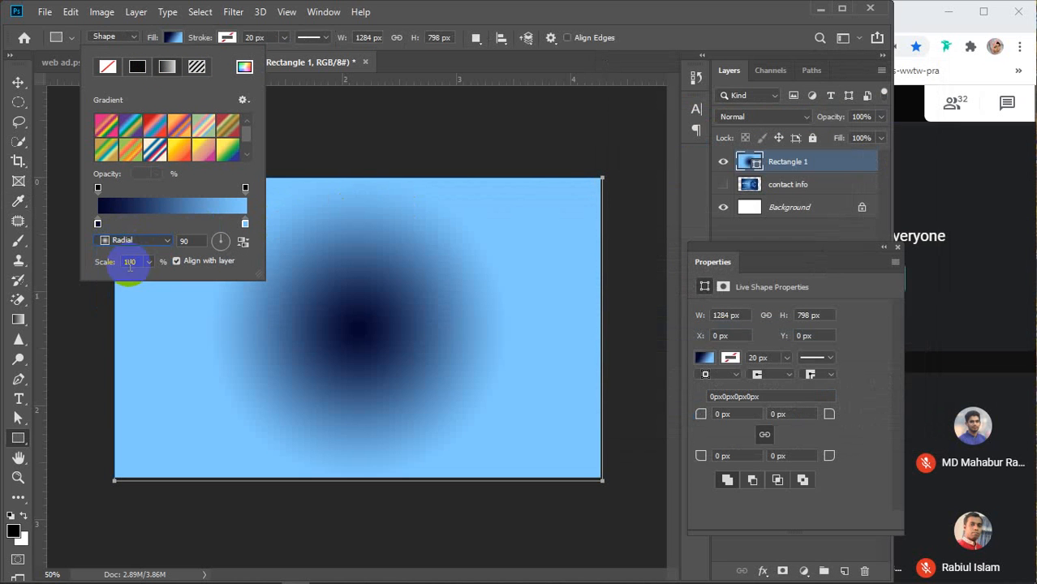
{"action": "left_click", "coordinate": [243, 242]}
{"action": "left_click", "coordinate": [147, 262]}
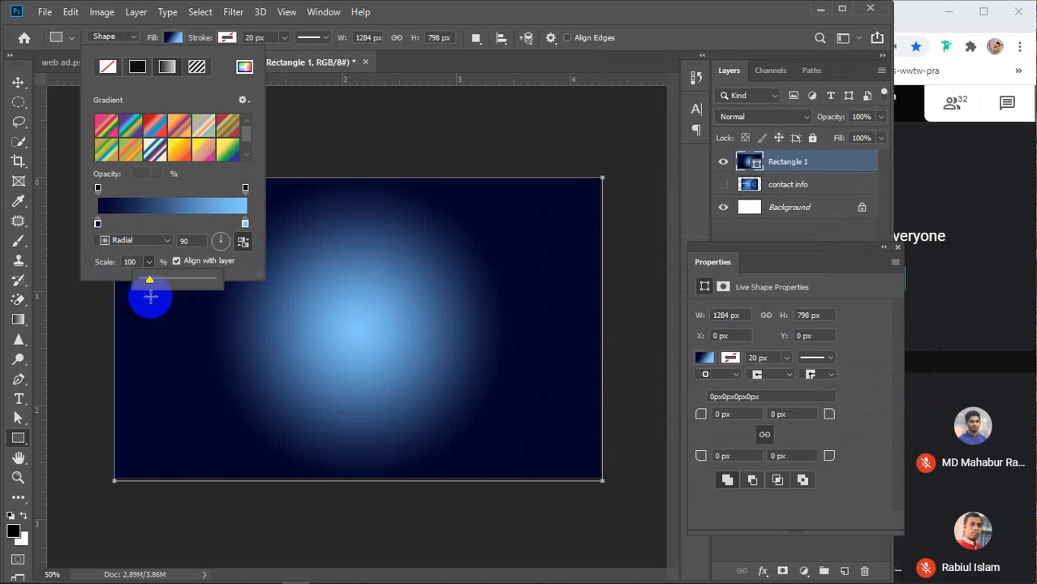
{"action": "left_click_drag", "start_coordinate": [155, 282], "coordinate": [161, 283]}
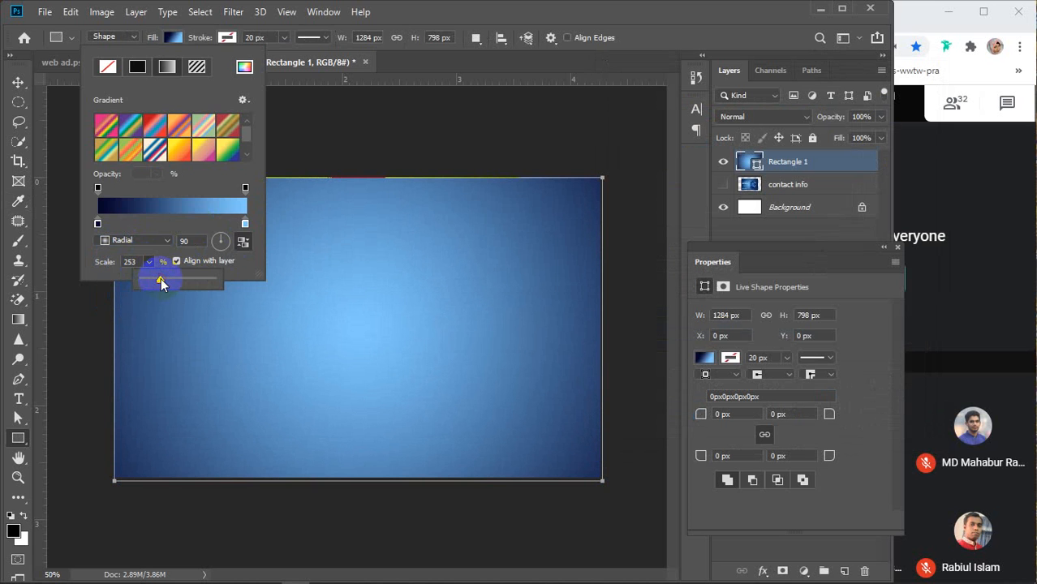
Close the fill settings, show the merged ad layer again and move it above the gradient rectangle layer
{"action": "left_click", "coordinate": [182, 39]}
{"action": "left_click", "coordinate": [18, 83]}
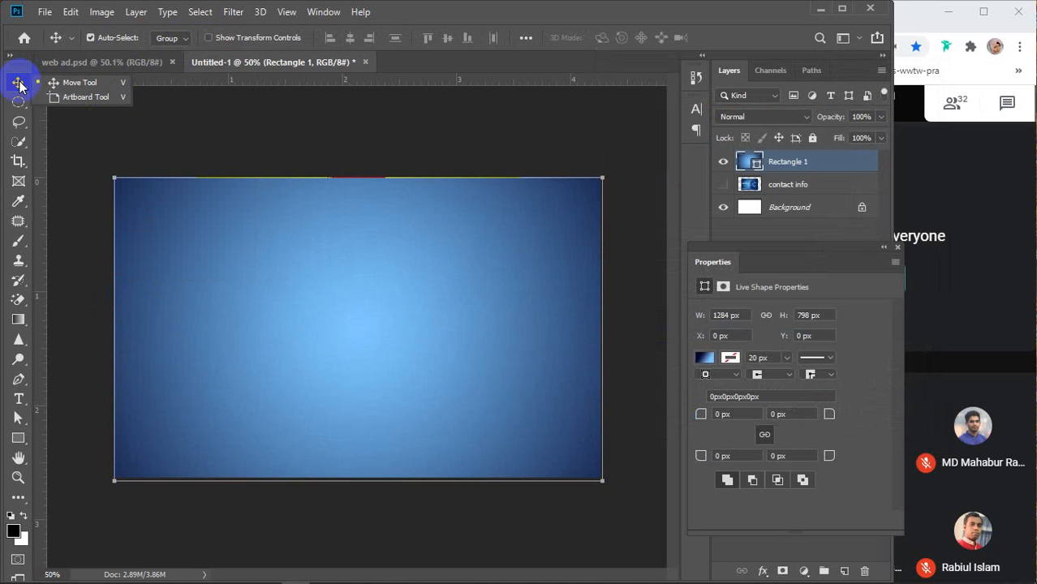
{"action": "left_click", "coordinate": [646, 274]}
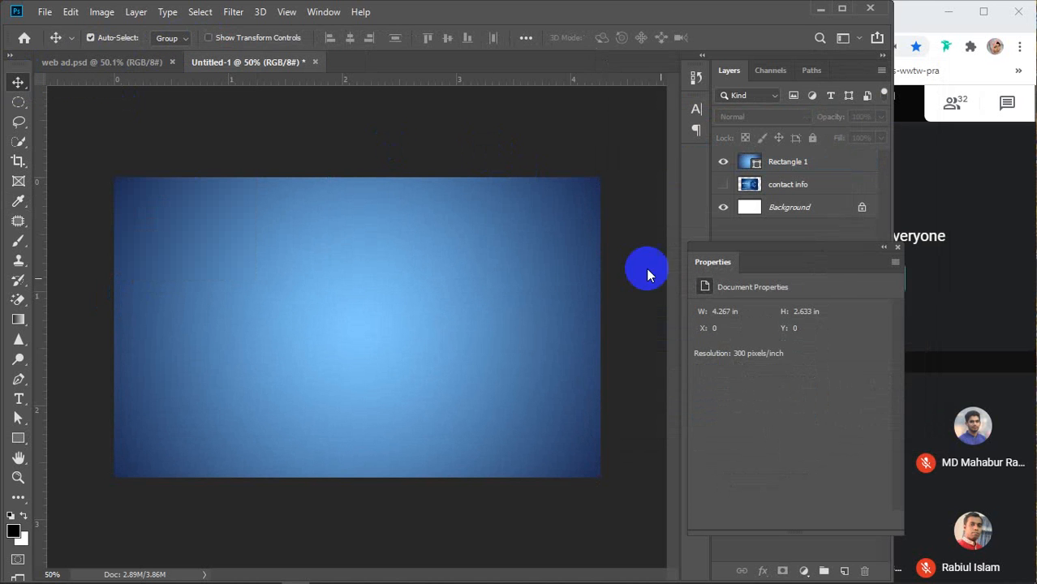
{"action": "left_click", "coordinate": [898, 248]}
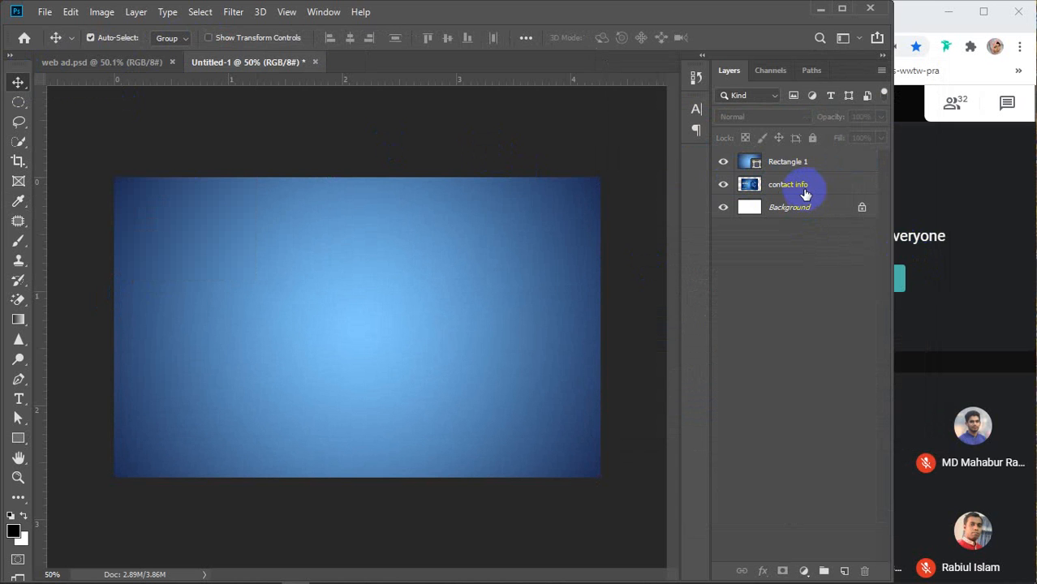
{"action": "left_click_drag", "start_coordinate": [795, 186], "coordinate": [795, 159]}
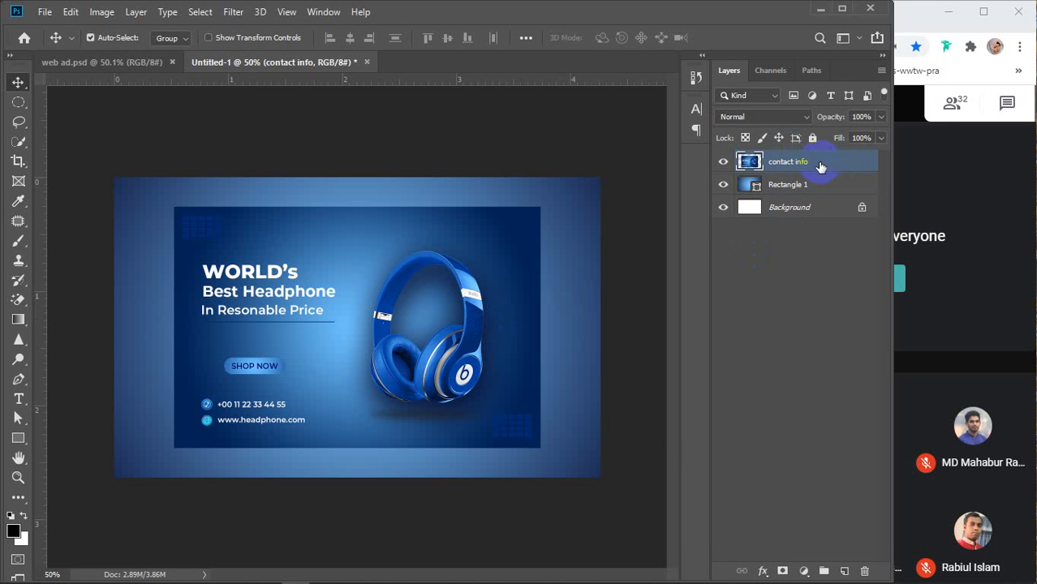
Set the background rectangle's radial gradient scale to 283%
{"action": "left_click", "coordinate": [793, 186]}
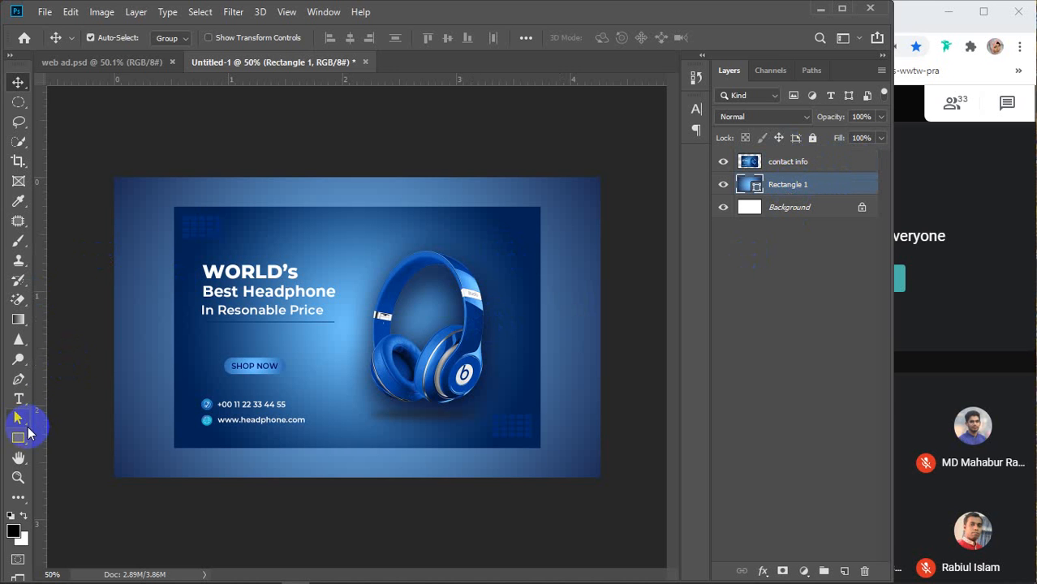
{"action": "left_click", "coordinate": [18, 439]}
{"action": "left_click", "coordinate": [173, 38]}
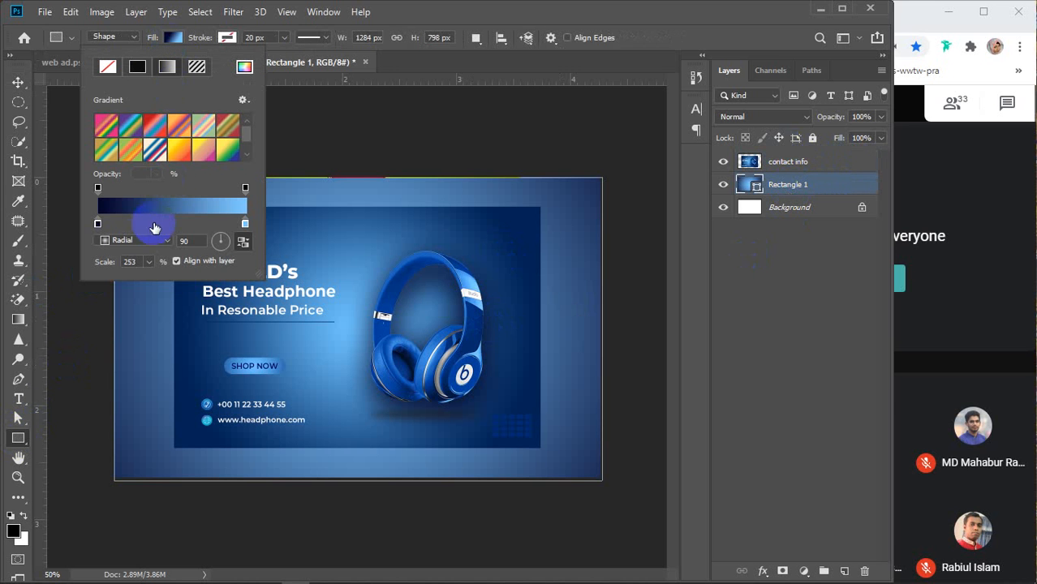
{"action": "left_click", "coordinate": [149, 262]}
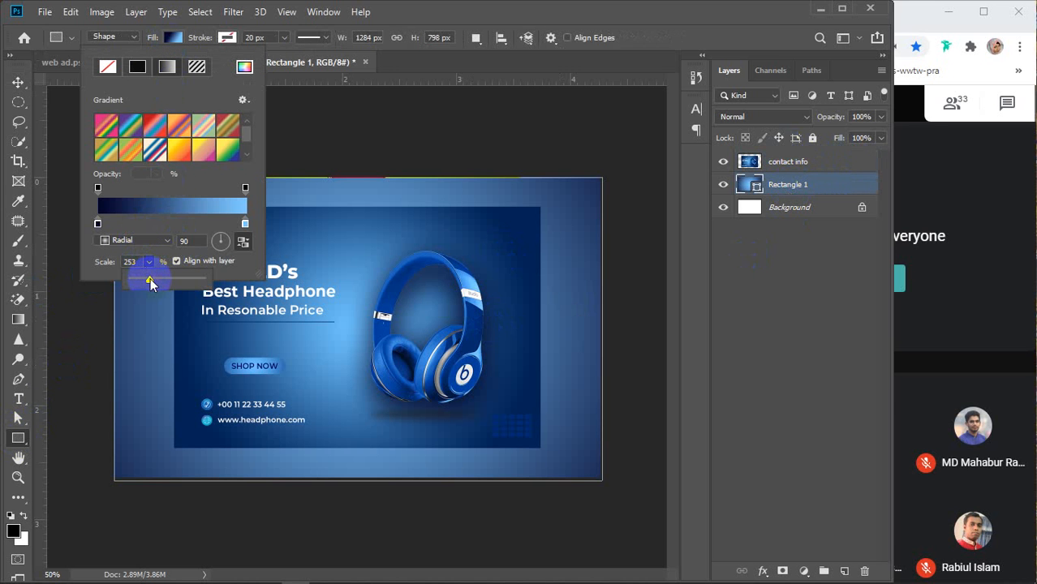
{"action": "left_click_drag", "start_coordinate": [150, 282], "coordinate": [154, 280]}
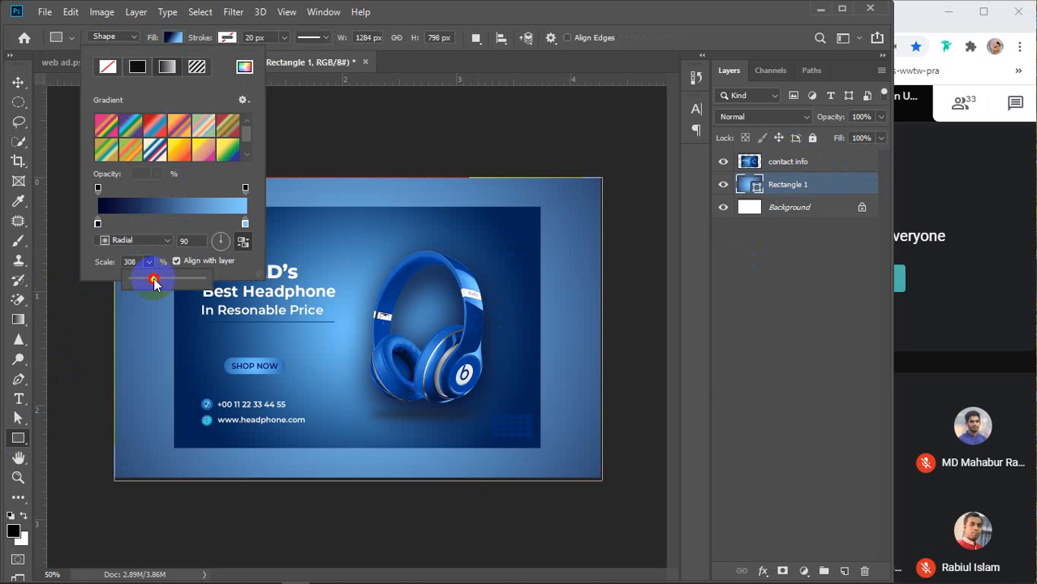
{"action": "left_click", "coordinate": [139, 262]}
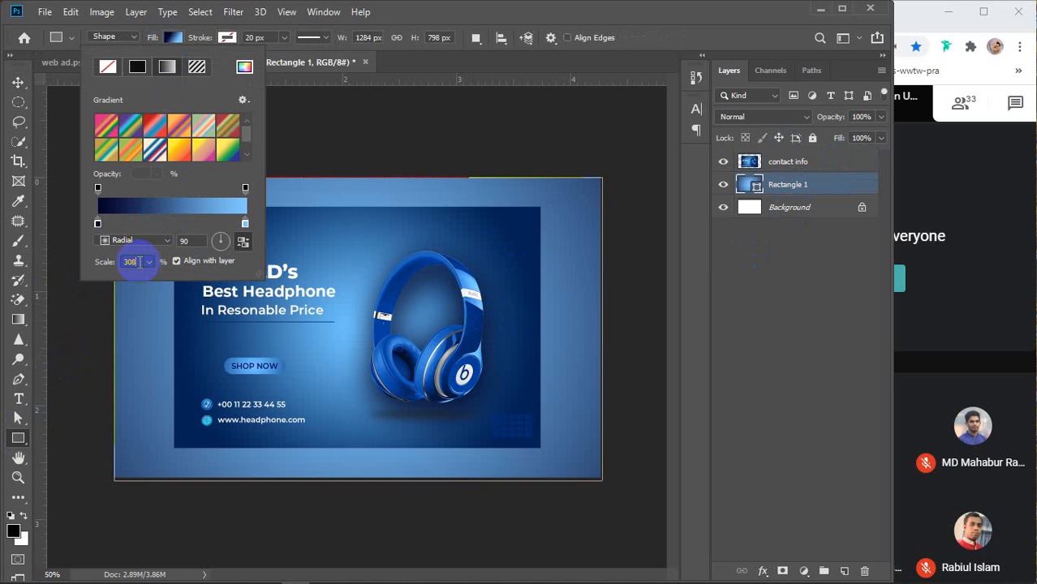
{"action": "key", "text": "Down"}
{"action": "key", "text": "Down"}
{"action": "key", "text": "Down"}
{"action": "key", "text": "Down"}
{"action": "key", "text": "Down"}
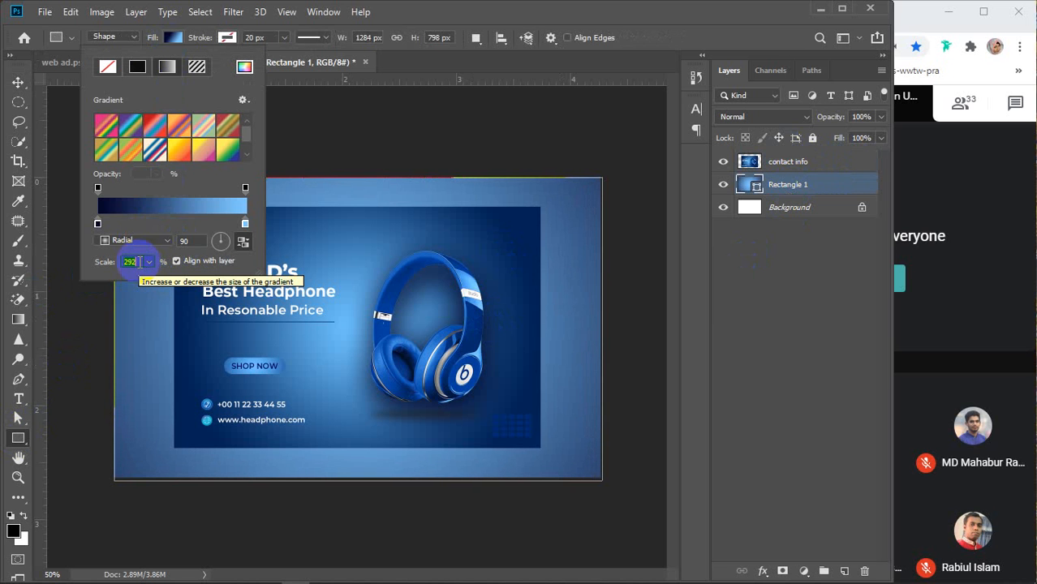
Move the dark navy stop of the rectangle's gradient to location 17% and accept the edited gradient
{"action": "left_click", "coordinate": [151, 208]}
{"action": "left_click_drag", "start_coordinate": [614, 349], "coordinate": [667, 350]}
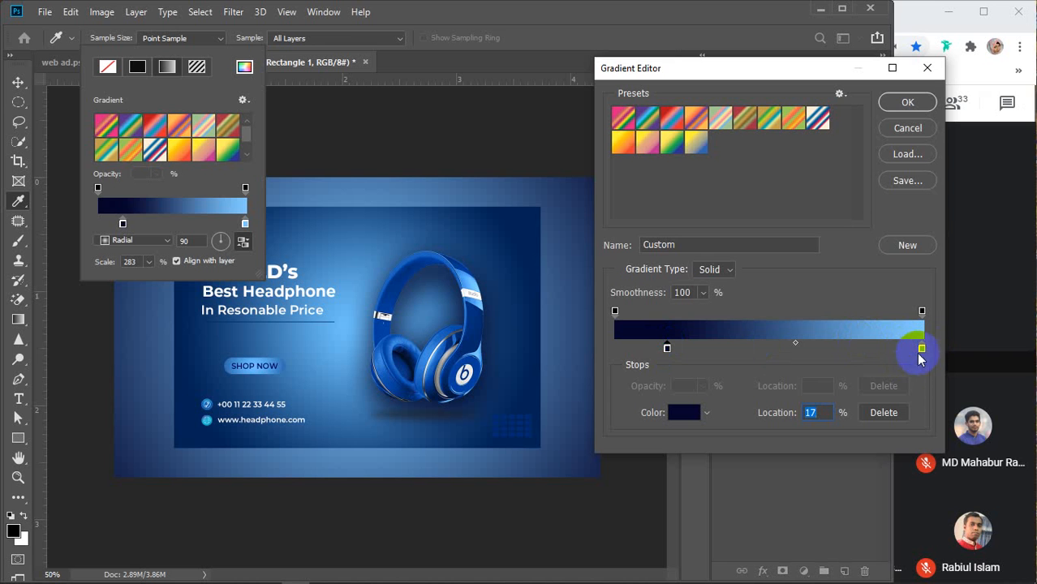
{"action": "left_click", "coordinate": [907, 101]}
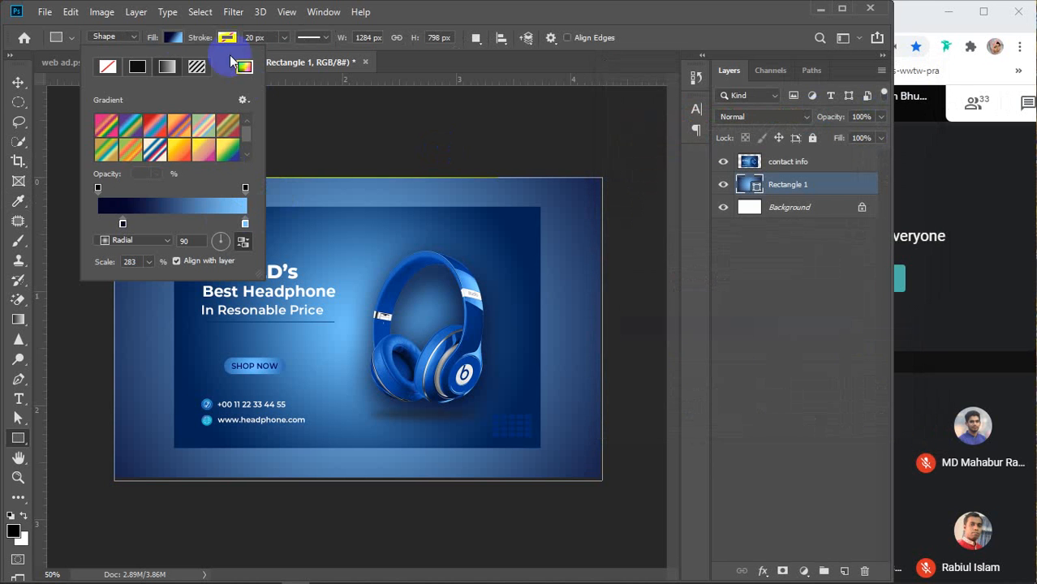
{"action": "left_click", "coordinate": [176, 38]}
Scale the merged ad layer down slightly so more of the gradient background shows around it
{"action": "left_click", "coordinate": [796, 162]}
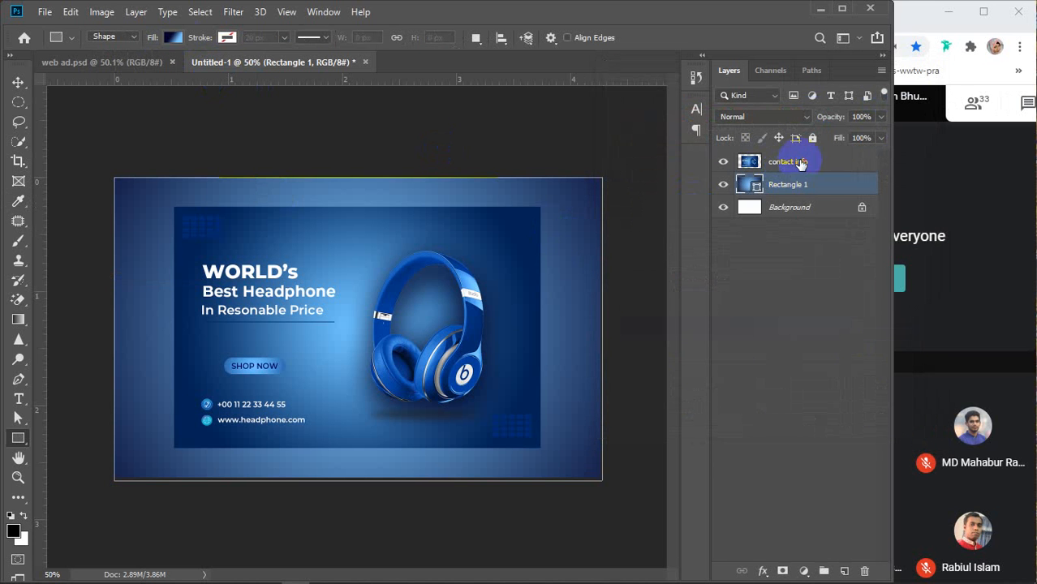
{"action": "left_click", "coordinate": [788, 314]}
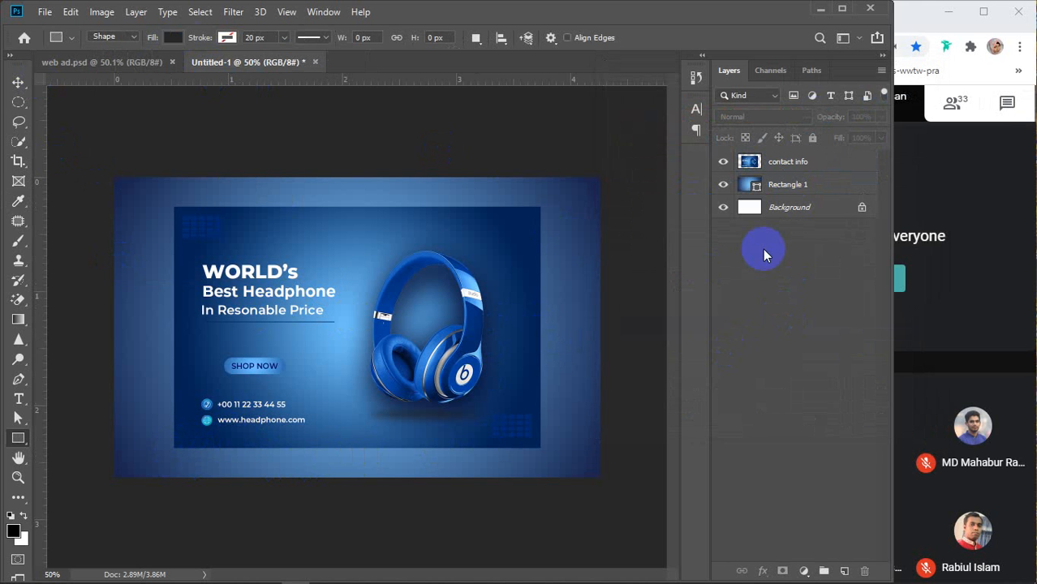
{"action": "key", "text": "v"}
{"action": "left_click", "coordinate": [787, 162]}
{"action": "key", "text": "ctrl+t"}
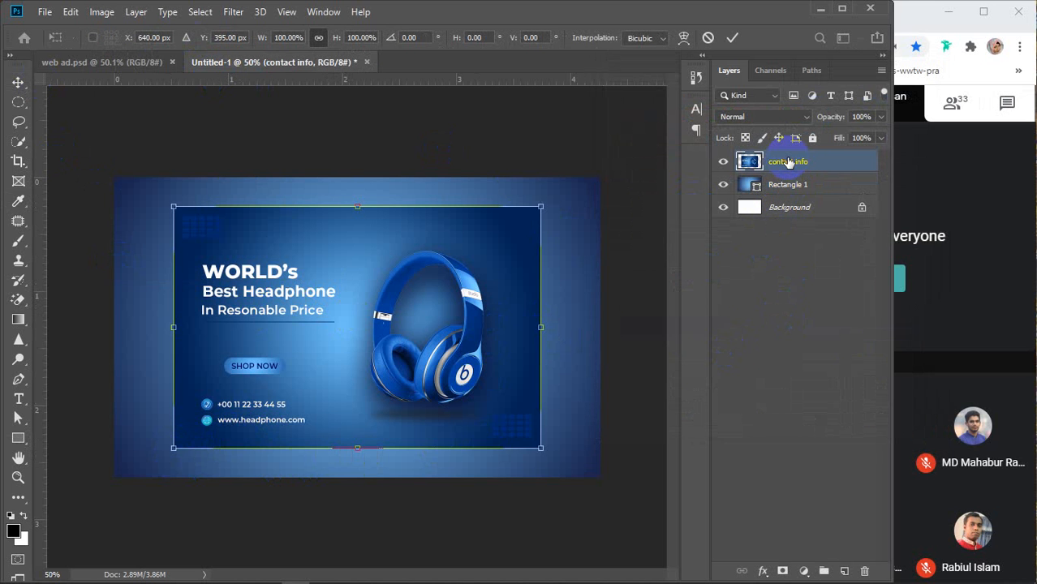
{"action": "left_click_drag", "start_coordinate": [542, 449], "coordinate": [513, 430]}
{"action": "key", "text": "Return"}
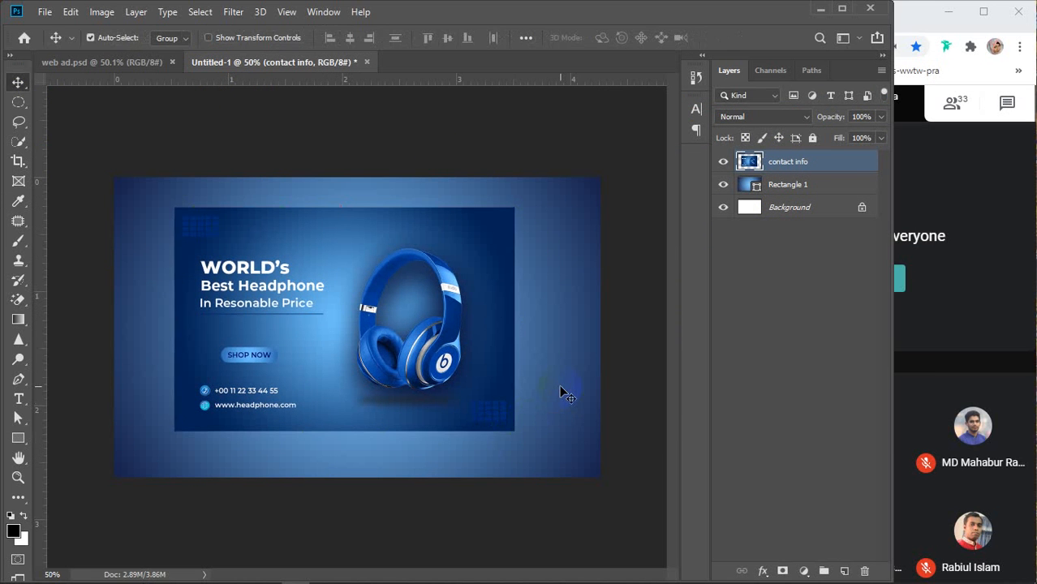
Centre the ad layer and the gradient rectangle on each other horizontally and vertically
{"action": "left_click", "coordinate": [811, 184], "text": "shift"}
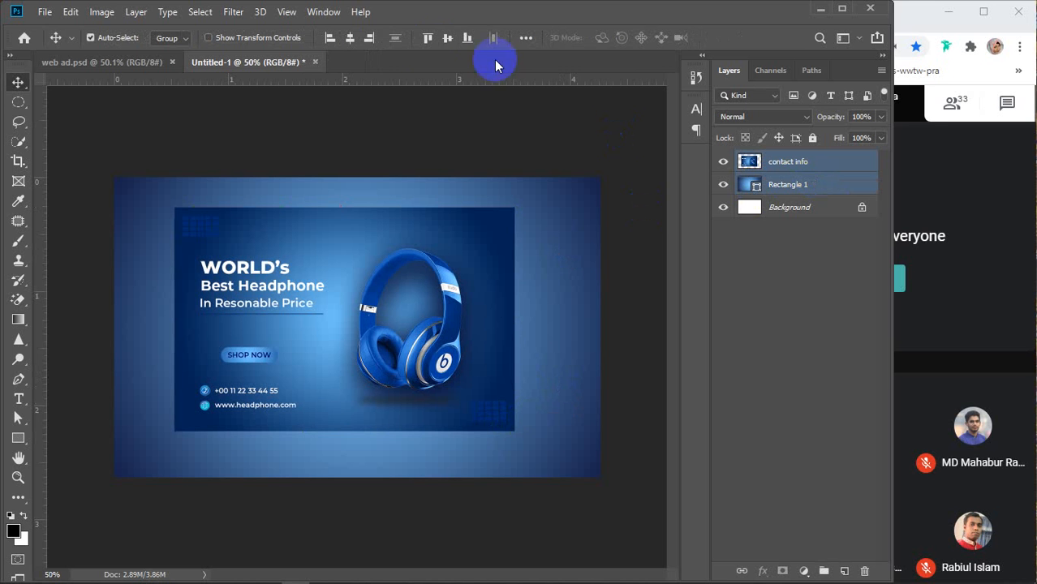
{"action": "left_click", "coordinate": [352, 38]}
{"action": "left_click", "coordinate": [447, 38]}
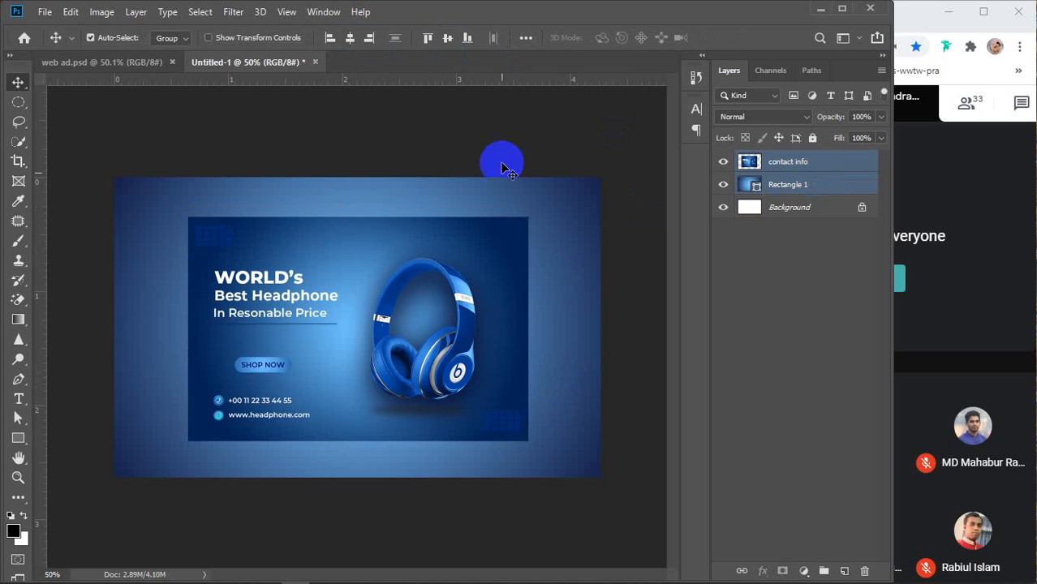
{"action": "left_click", "coordinate": [639, 264]}
Add an Outer Glow effect to the merged ad layer with 100% opacity
{"action": "left_click", "coordinate": [442, 335]}
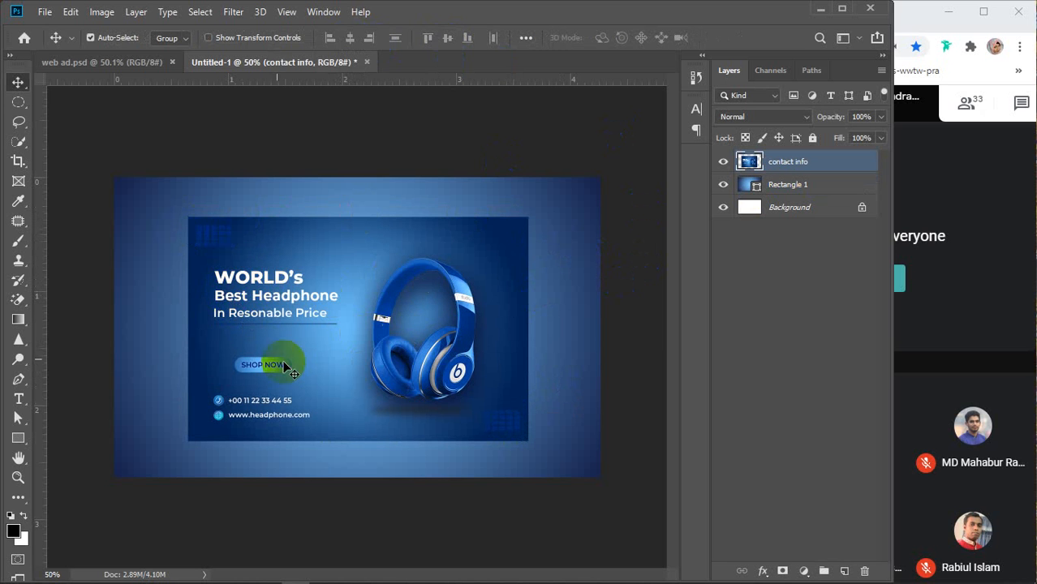
{"action": "double_click", "coordinate": [838, 165]}
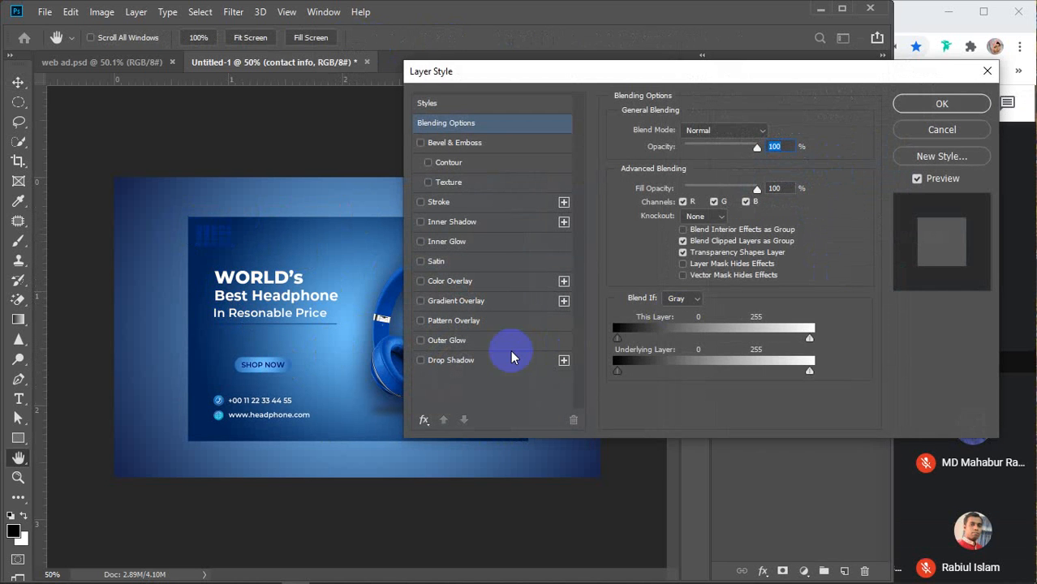
{"action": "left_click", "coordinate": [442, 344]}
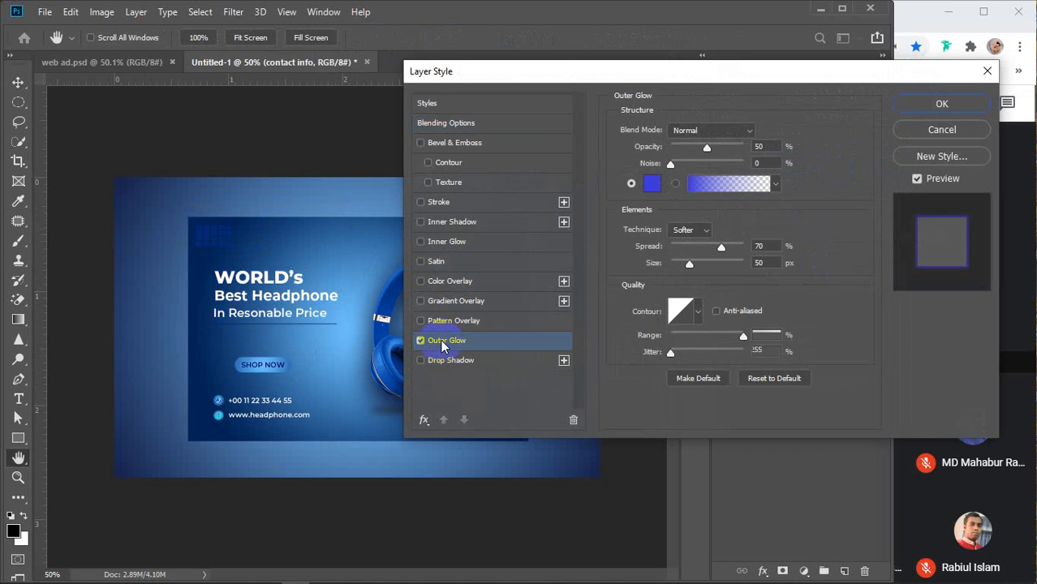
{"action": "left_click_drag", "start_coordinate": [546, 73], "coordinate": [650, 68]}
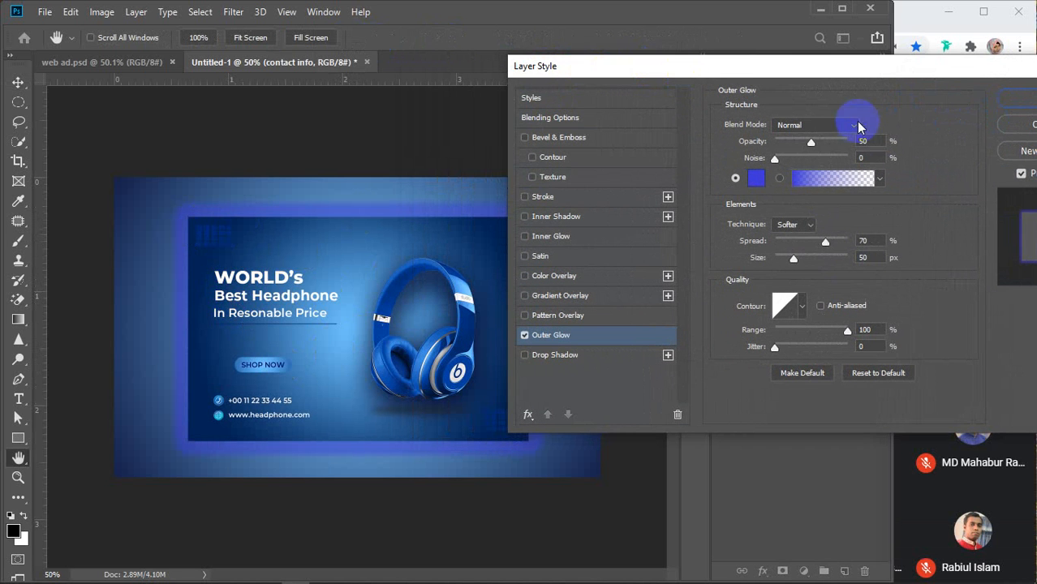
{"action": "left_click_drag", "start_coordinate": [811, 143], "coordinate": [861, 143]}
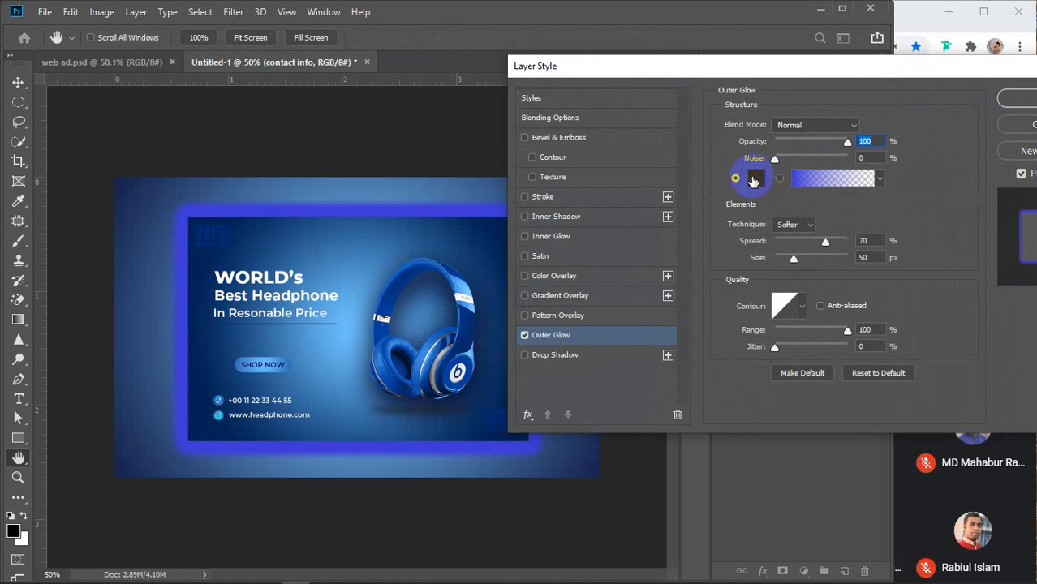
Change the outer glow colour to dark grey #1f1f1f
{"action": "left_click", "coordinate": [755, 177]}
{"action": "left_click", "coordinate": [654, 302]}
{"action": "left_click_drag", "start_coordinate": [654, 302], "coordinate": [614, 352]}
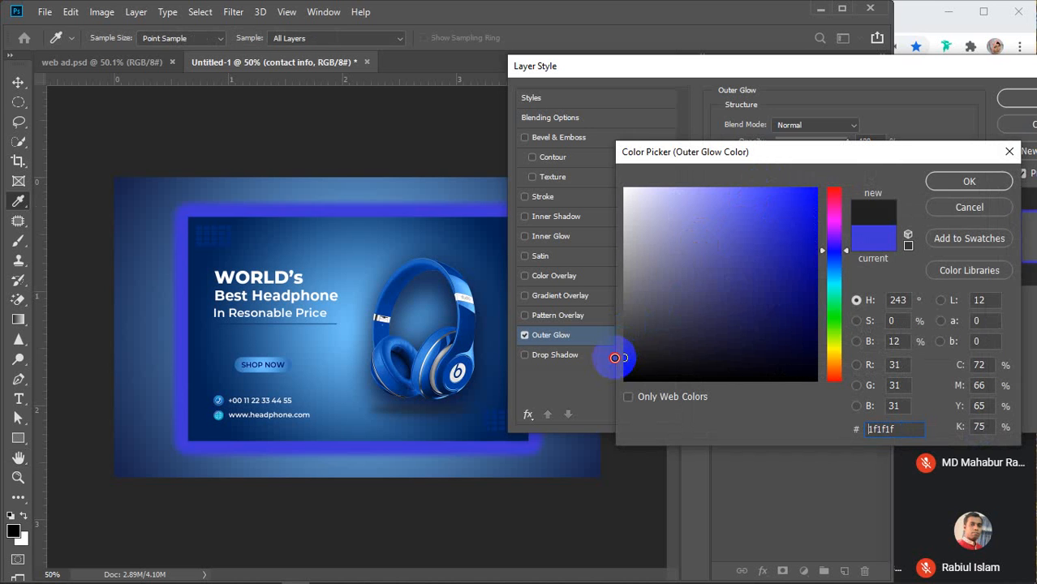
{"action": "left_click", "coordinate": [974, 182]}
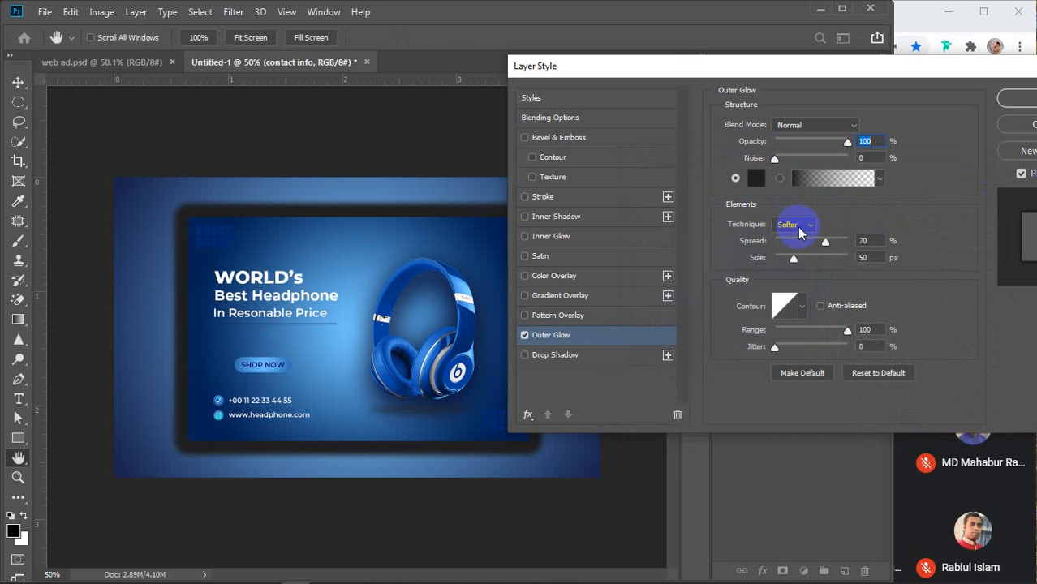
Set the outer glow's spread to 20% and size to 20 px, and apply the layer style
{"action": "left_click_drag", "start_coordinate": [825, 245], "coordinate": [794, 250]}
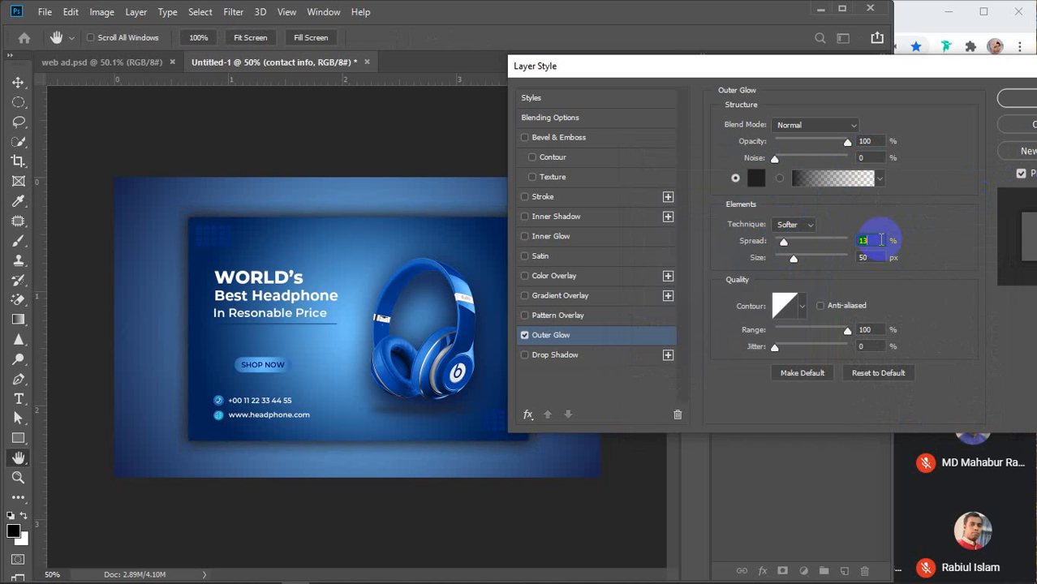
{"action": "key", "text": "Down"}
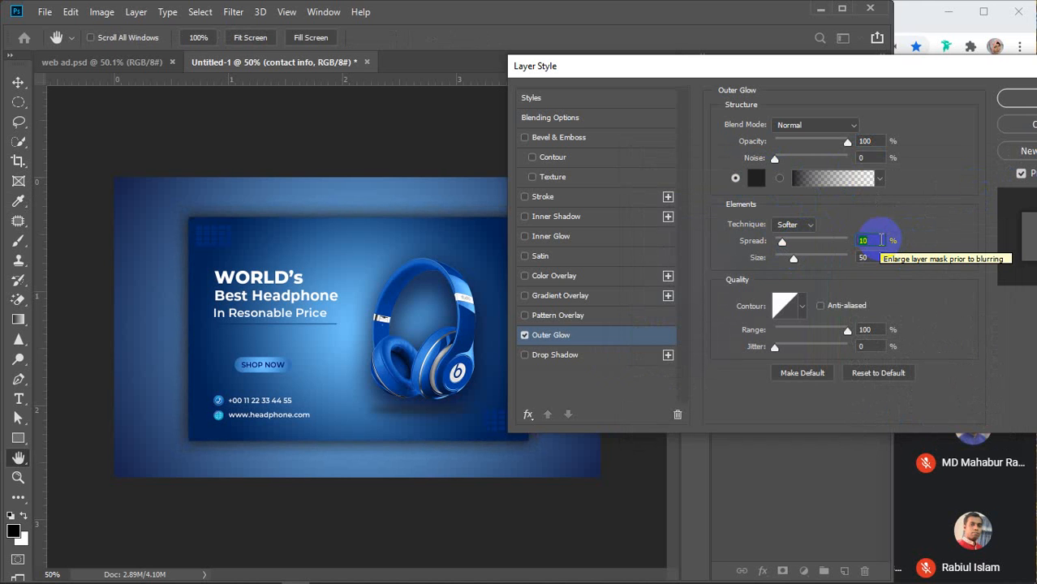
{"action": "left_click_drag", "start_coordinate": [793, 259], "coordinate": [787, 261]}
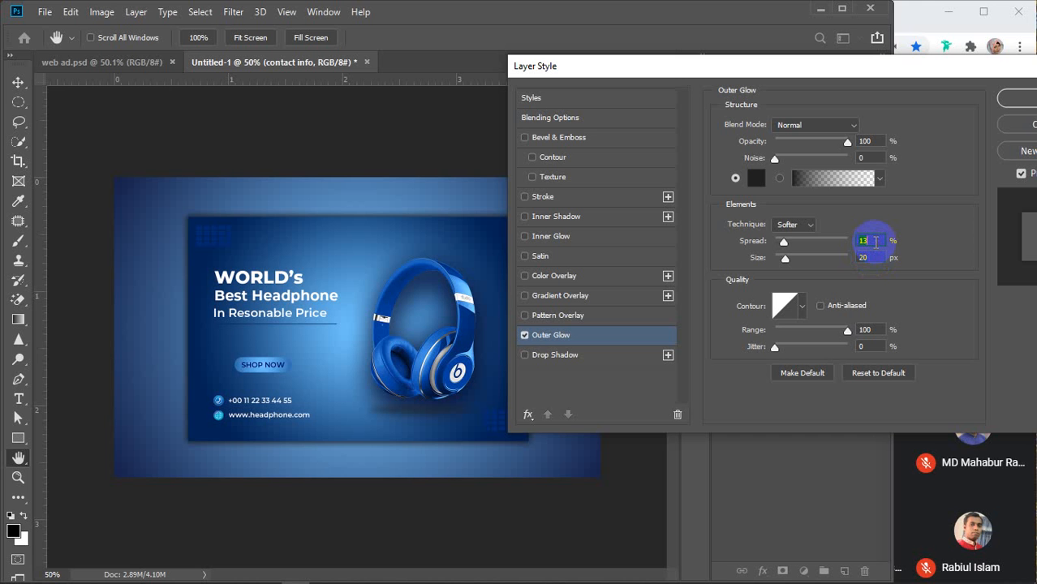
{"action": "key", "text": "Up"}
{"action": "key", "text": "Up"}
{"action": "key", "text": "Up"}
{"action": "key", "text": "Up"}
{"action": "key", "text": "Up"}
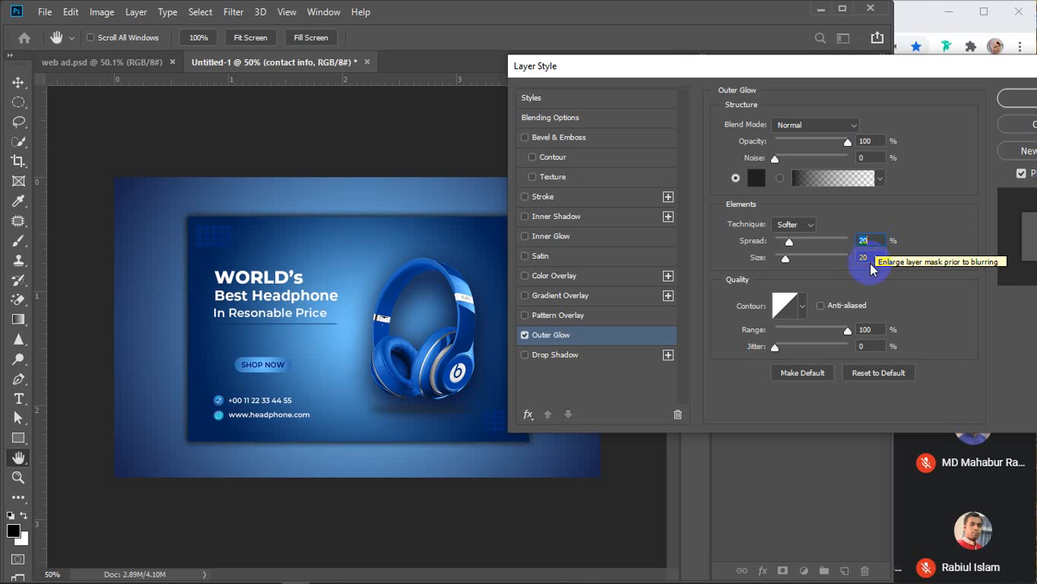
{"action": "left_click_drag", "start_coordinate": [799, 67], "coordinate": [714, 72]}
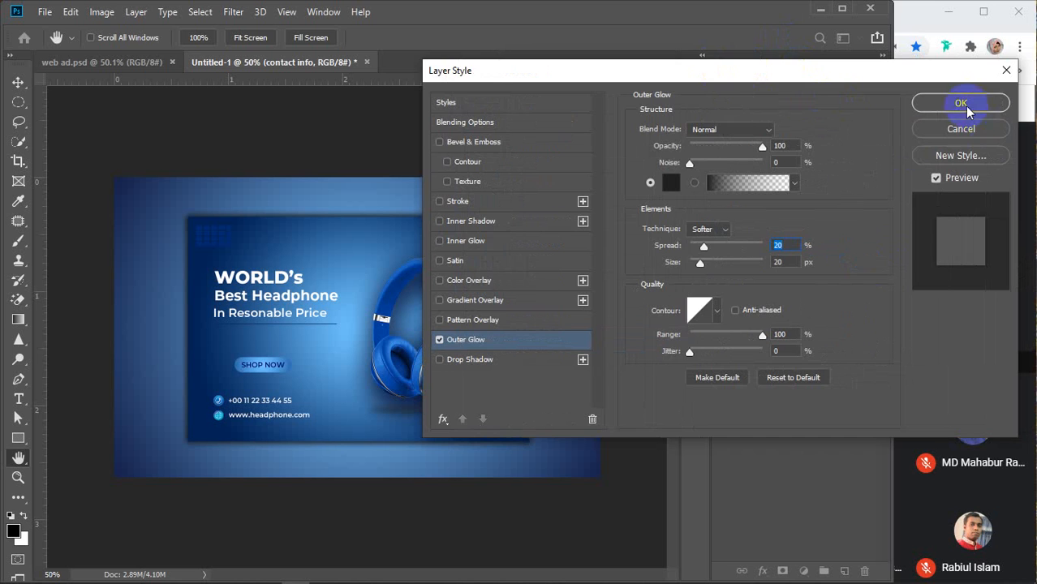
{"action": "left_click", "coordinate": [941, 103]}
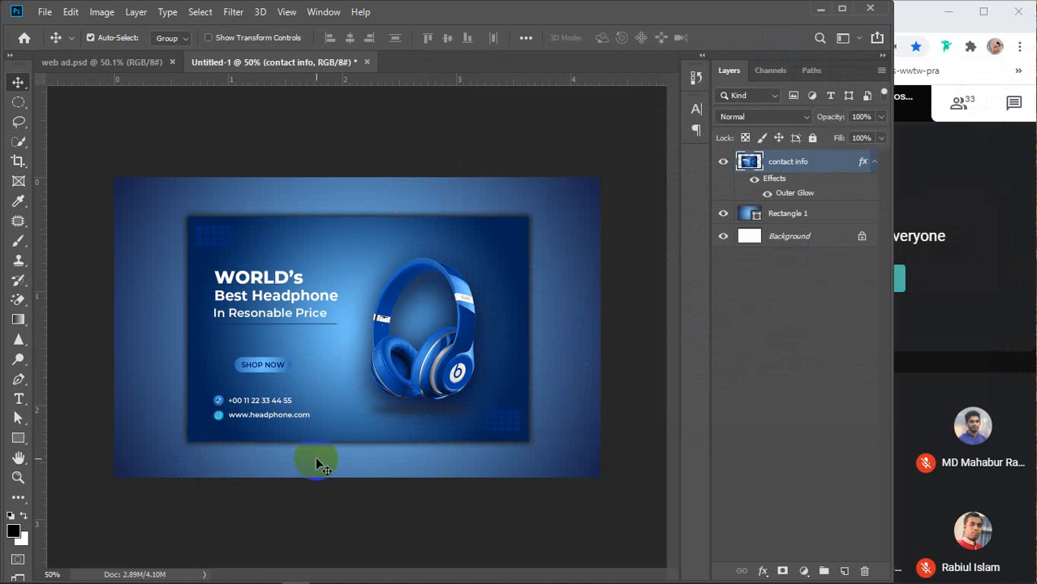
Try to draw a curved triangular path with the Pen tool across the ad's lower-left corner
{"action": "left_click", "coordinate": [18, 381]}
{"action": "scroll", "coordinate": [241, 463], "scroll_direction": "up", "scroll_amount": 3}
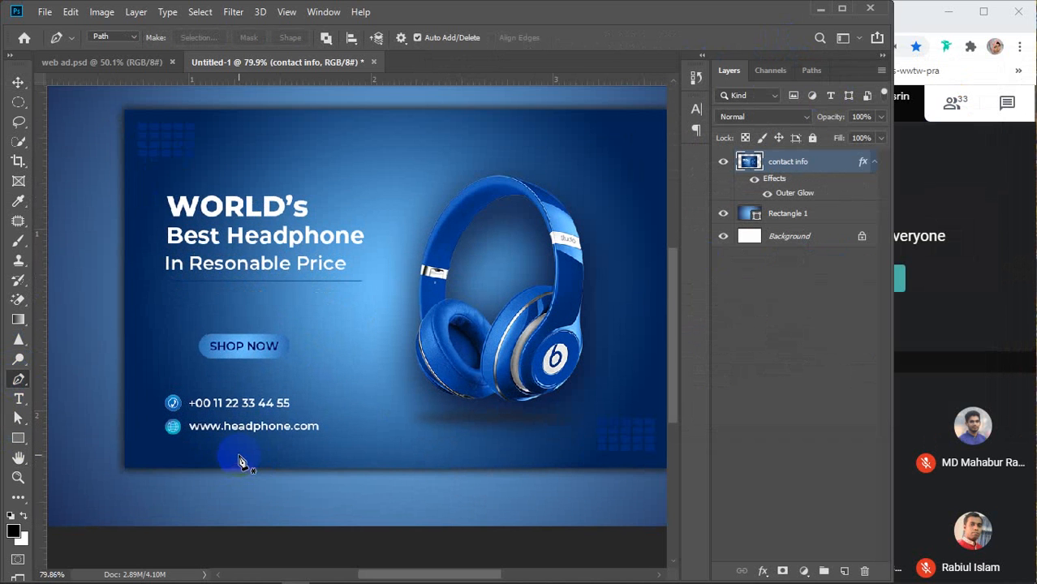
{"action": "left_click", "coordinate": [124, 501]}
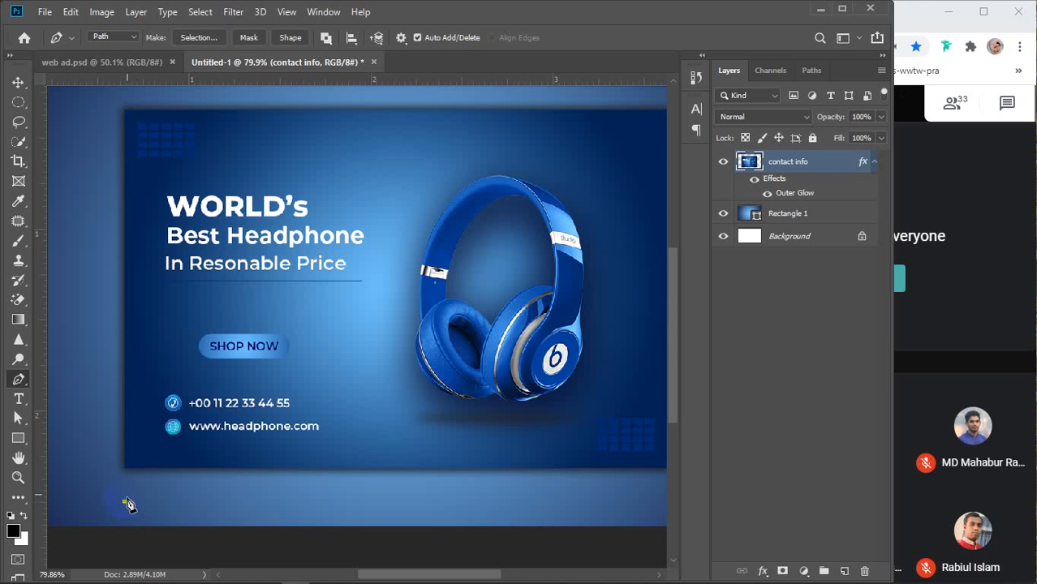
{"action": "left_click", "coordinate": [124, 440]}
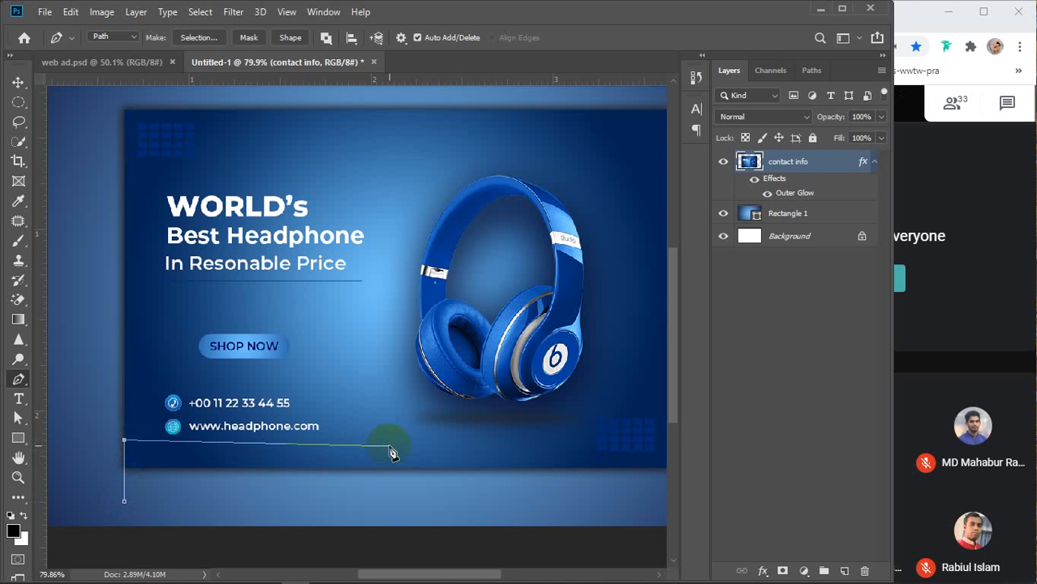
{"action": "left_click", "coordinate": [424, 440]}
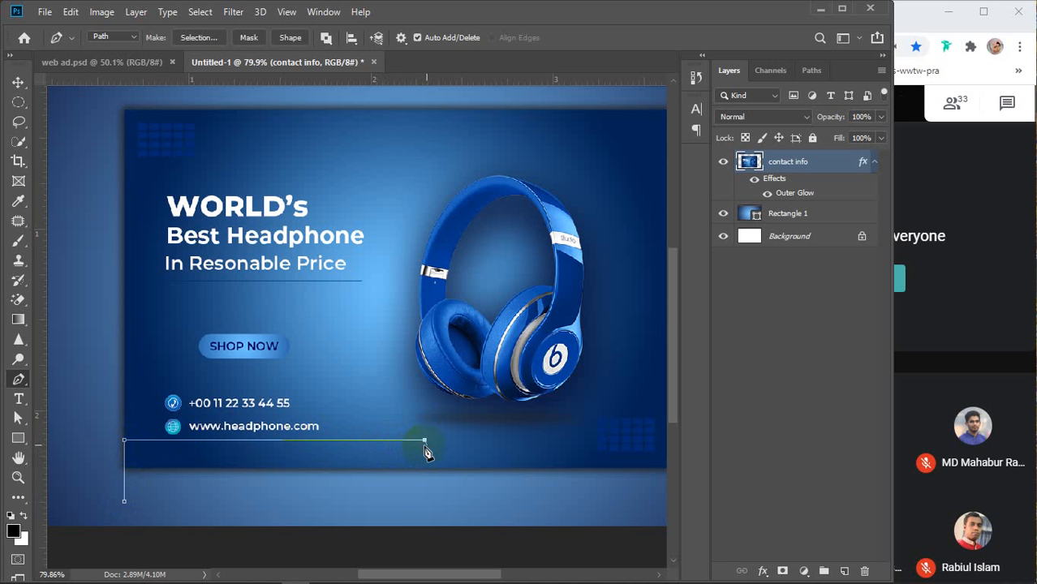
{"action": "scroll", "coordinate": [408, 457], "scroll_direction": "down", "scroll_amount": 4}
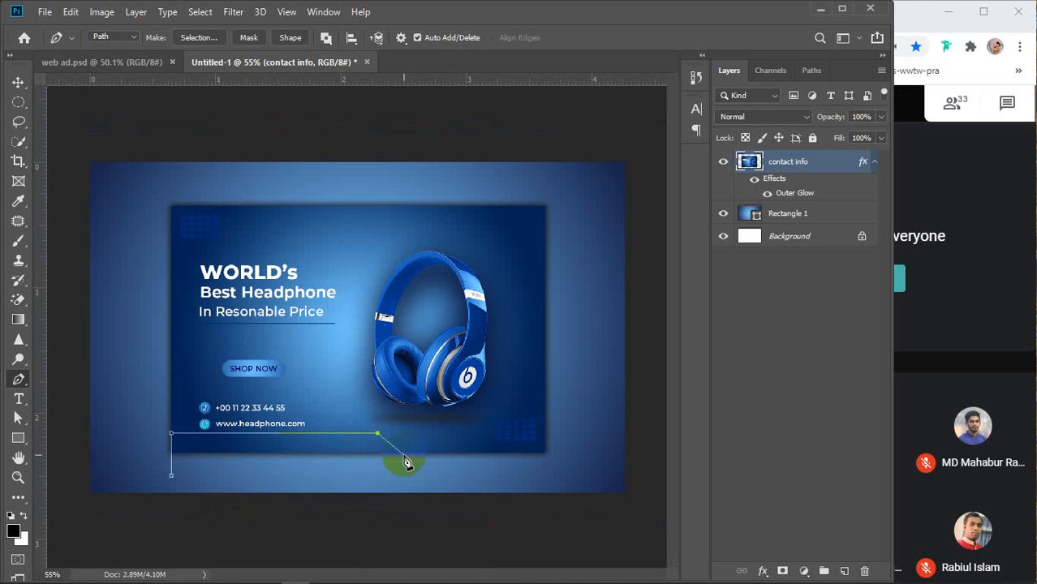
{"action": "key", "text": "ctrl+z"}
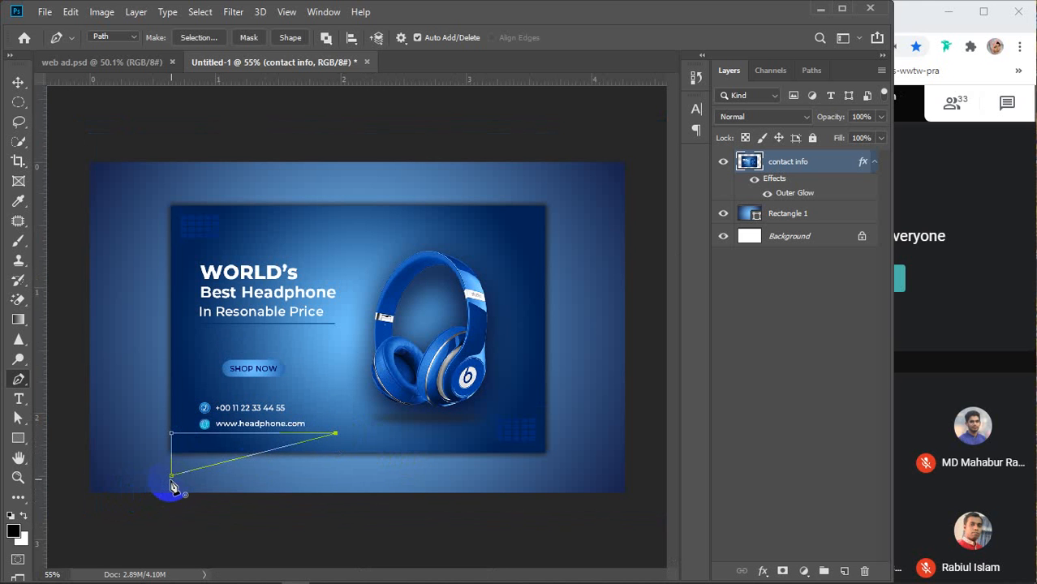
{"action": "left_click_drag", "start_coordinate": [171, 481], "coordinate": [122, 508]}
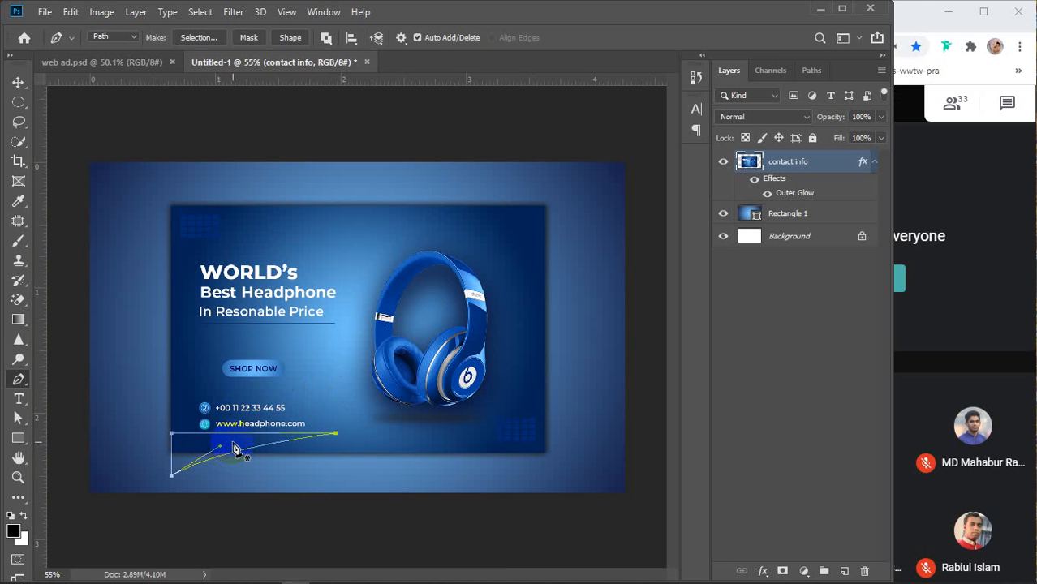
Switch the Pen tool to Shape mode, discard the existing path and set the fill to dark grey
{"action": "left_click", "coordinate": [116, 36]}
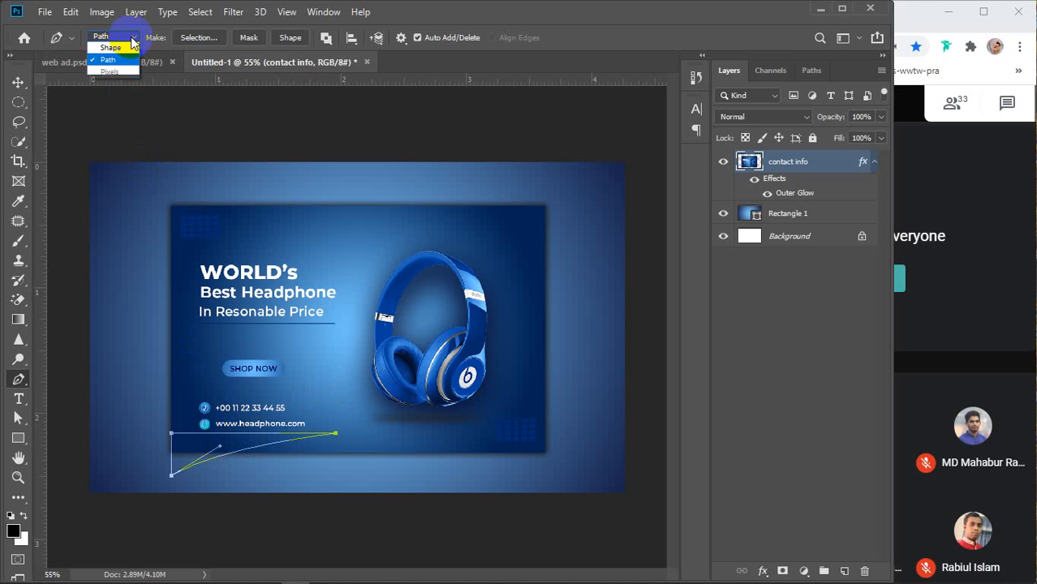
{"action": "left_click", "coordinate": [113, 50]}
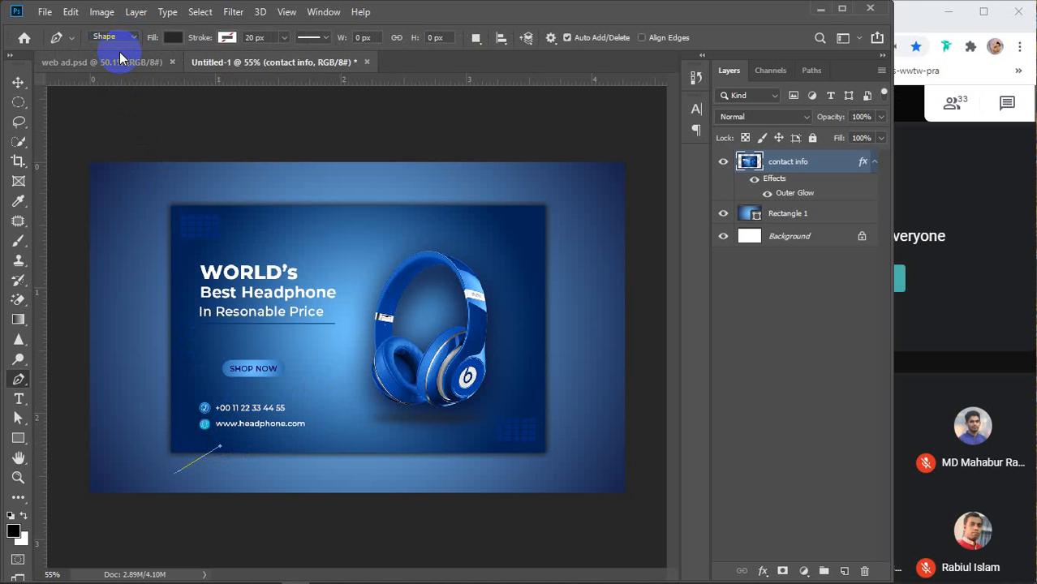
{"action": "left_click", "coordinate": [173, 39]}
{"action": "left_click", "coordinate": [122, 116]}
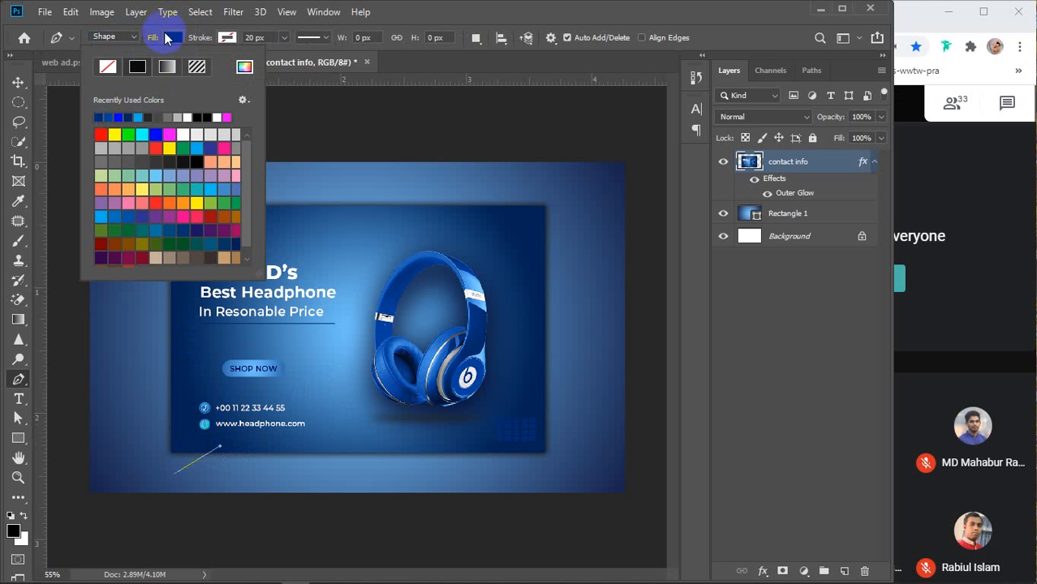
{"action": "left_click", "coordinate": [170, 37]}
{"action": "key", "text": "ctrl+z"}
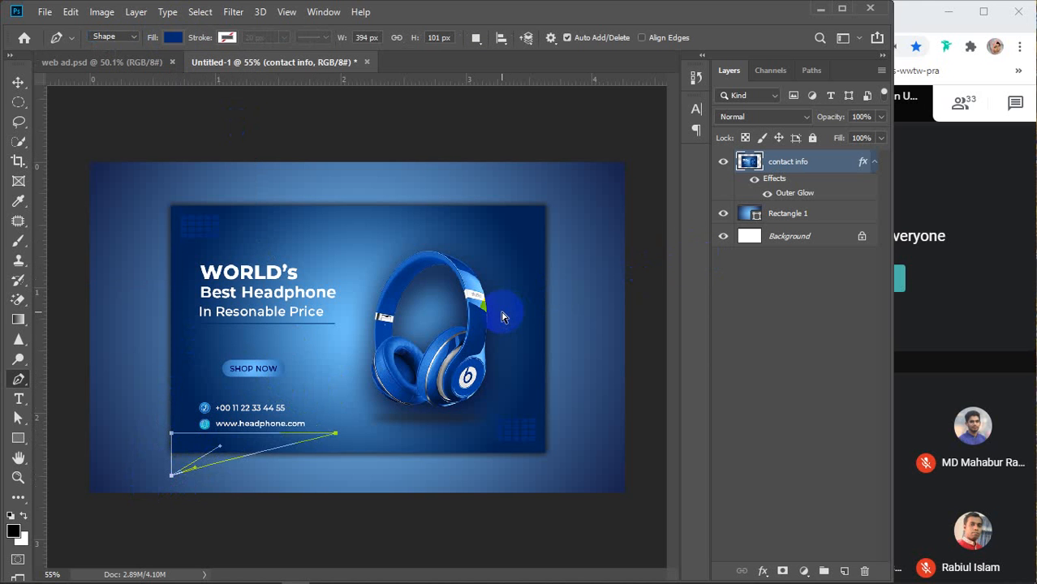
{"action": "key", "text": "ctrl+Return"}
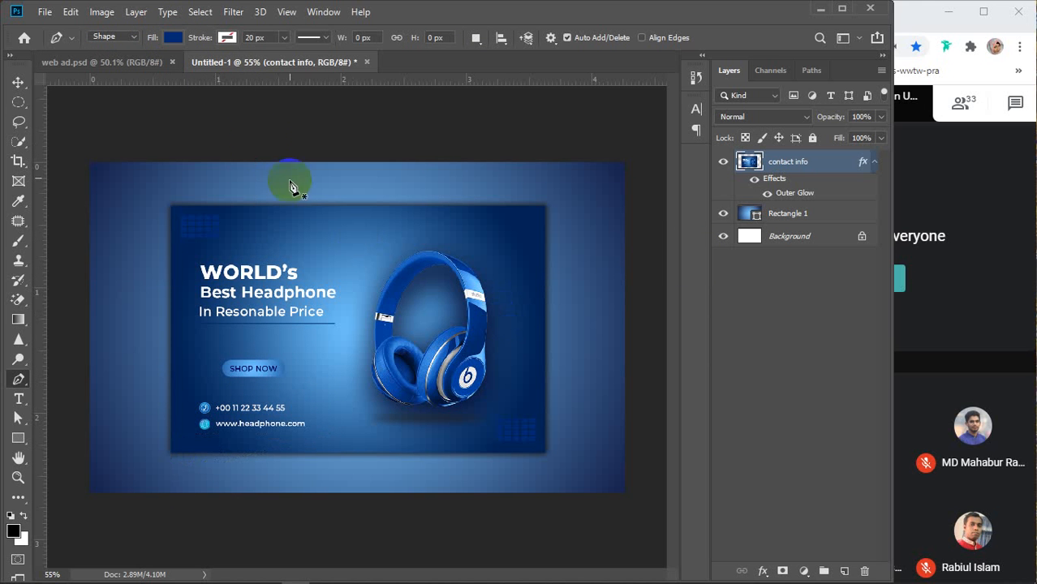
{"action": "left_click", "coordinate": [172, 38]}
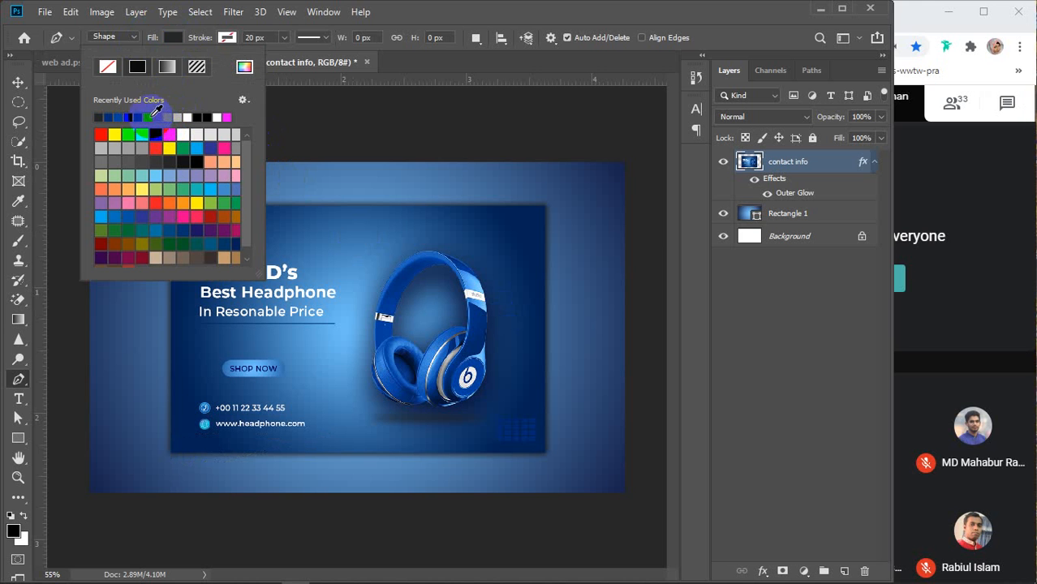
{"action": "left_click", "coordinate": [172, 38]}
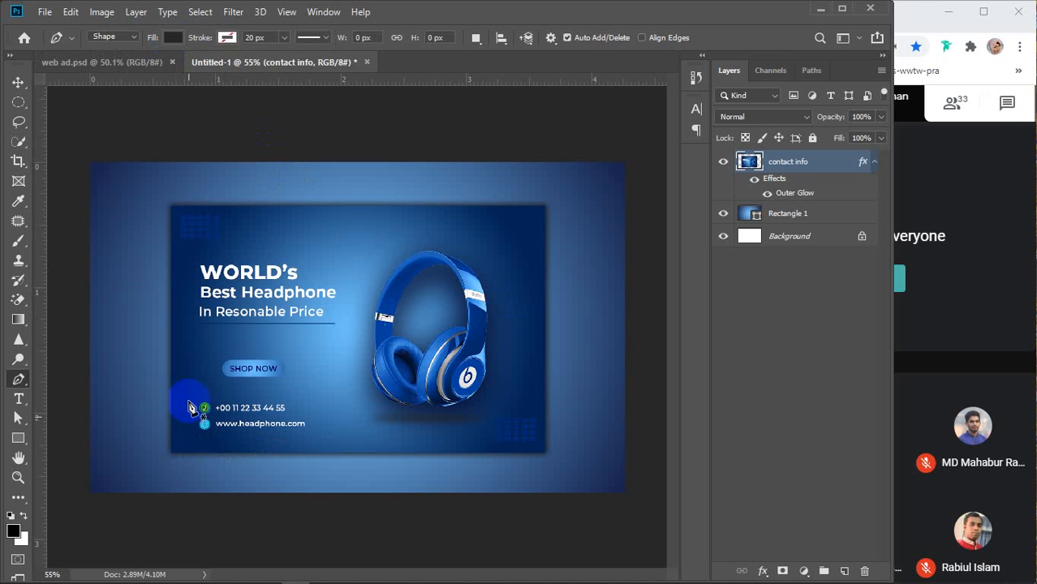
Draw a dark triangular shape about 438 × 99 px with a curved lower edge across the ad's lower-left corner
{"action": "left_click", "coordinate": [171, 474]}
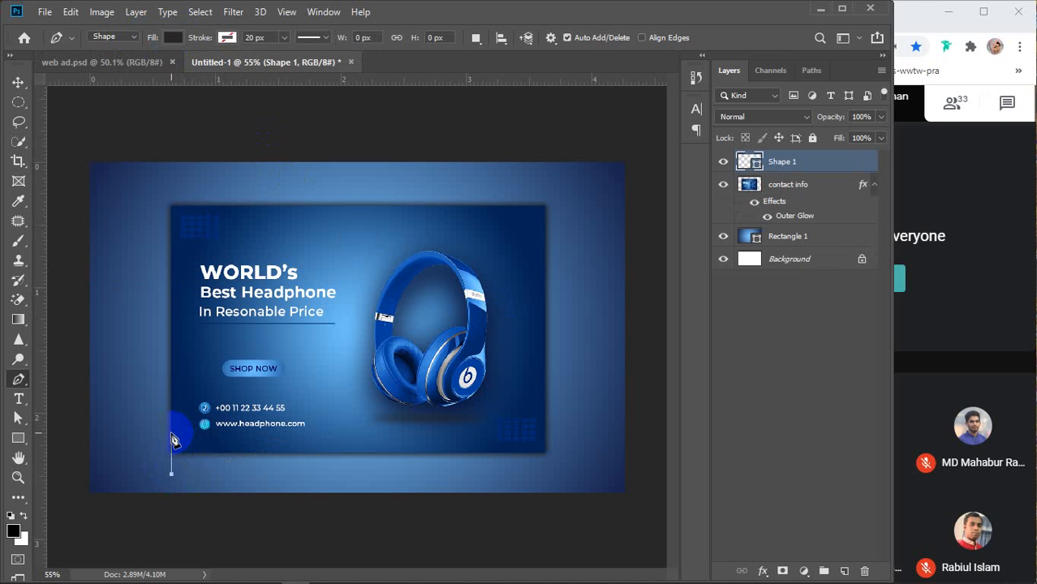
{"action": "left_click", "coordinate": [355, 435]}
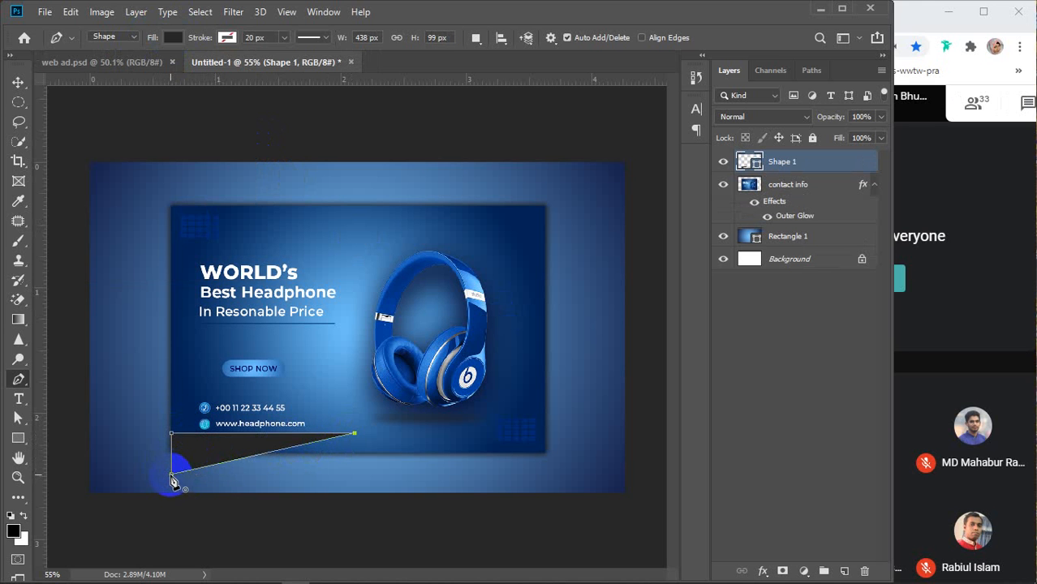
{"action": "left_click_drag", "start_coordinate": [171, 477], "coordinate": [97, 516]}
{"action": "key", "text": "v"}
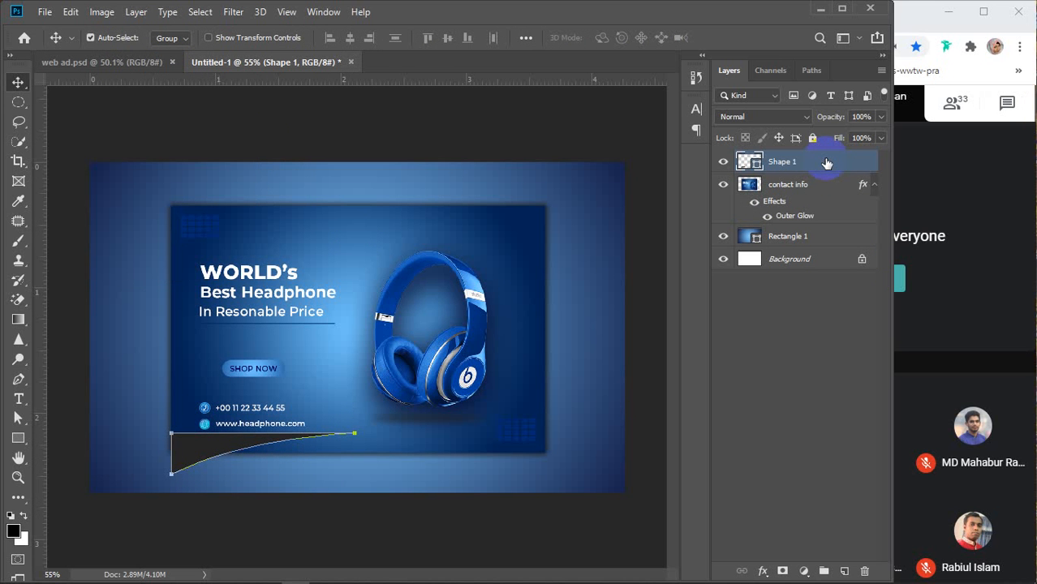
Apply a 13.9 px Gaussian Blur to the shape as a smart object and place it beneath the contact info layer
{"action": "left_click", "coordinate": [233, 11]}
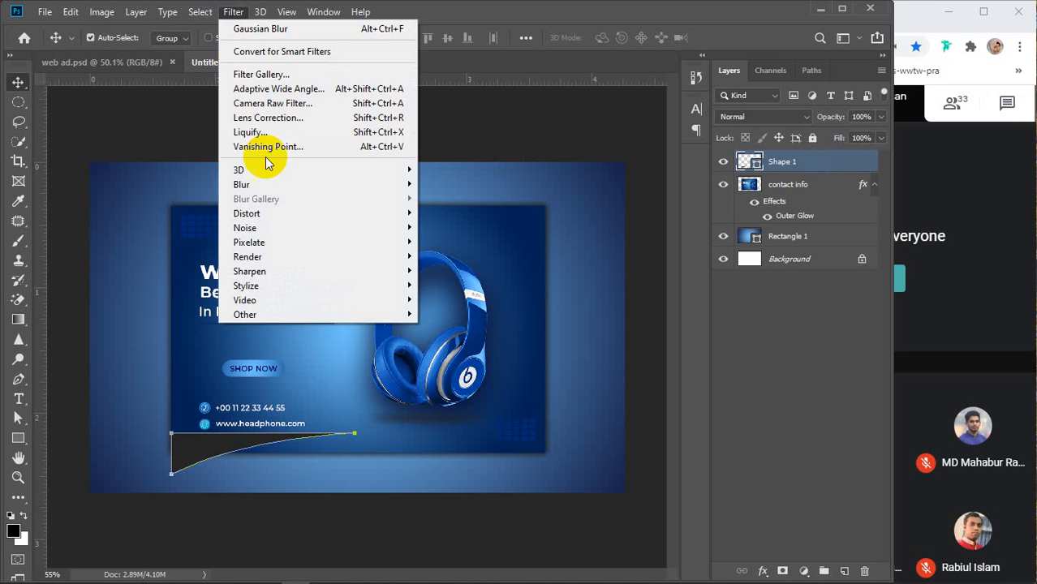
{"action": "mouse_move", "coordinate": [261, 185]}
{"action": "left_click", "coordinate": [464, 240]}
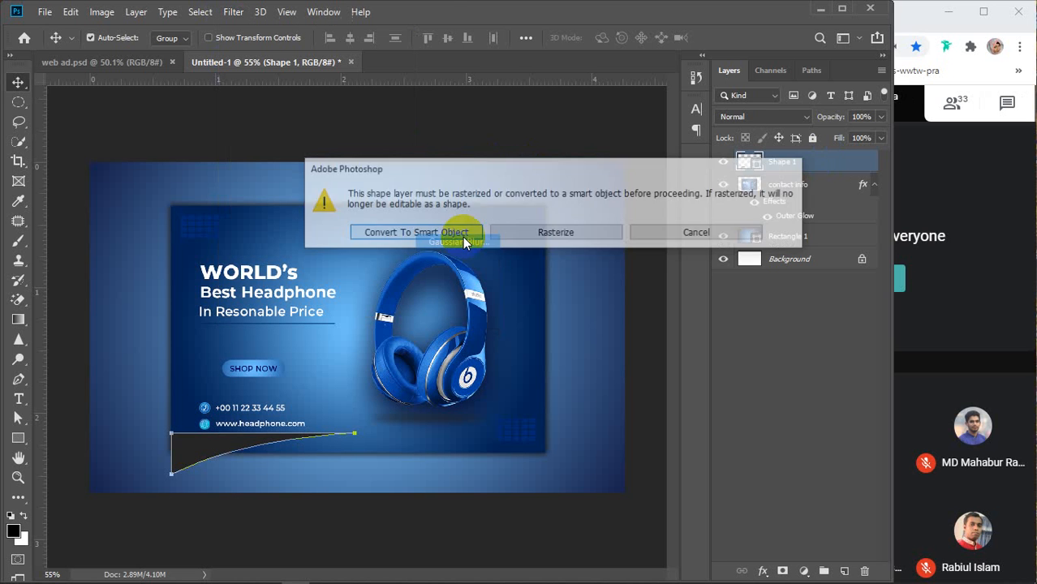
{"action": "left_click", "coordinate": [450, 232]}
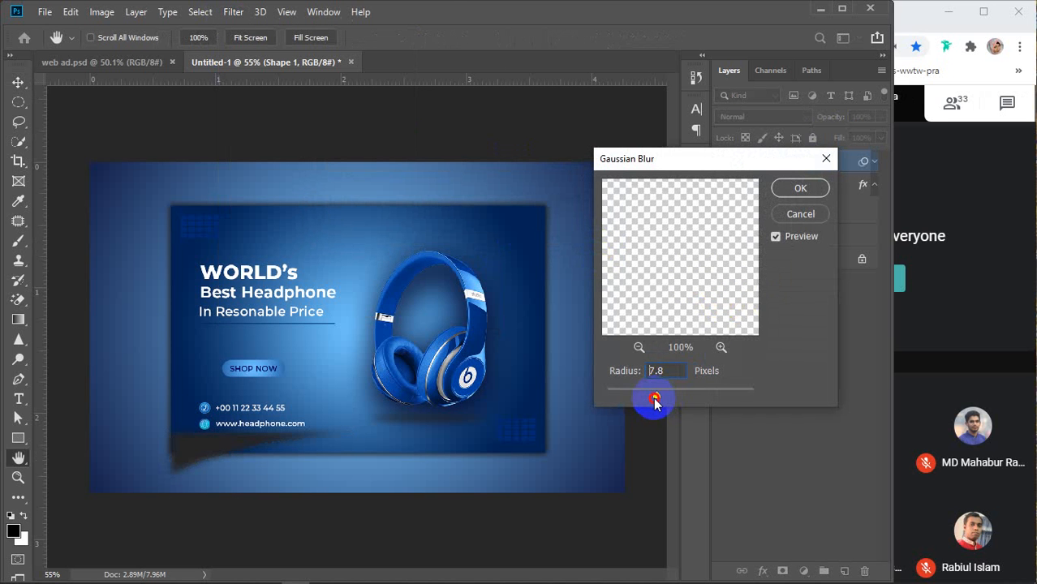
{"action": "left_click_drag", "start_coordinate": [654, 397], "coordinate": [668, 403]}
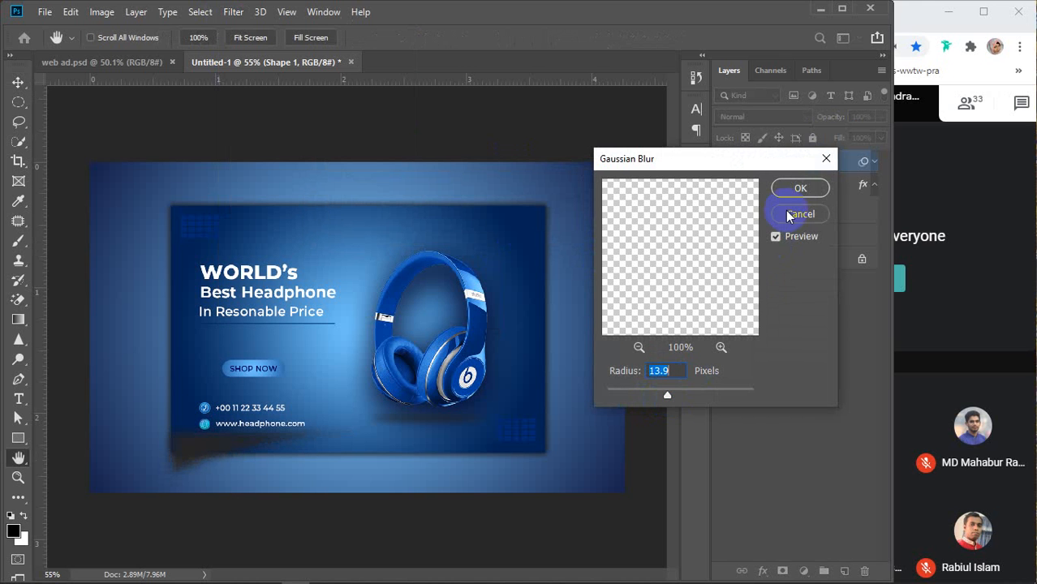
{"action": "left_click", "coordinate": [800, 188]}
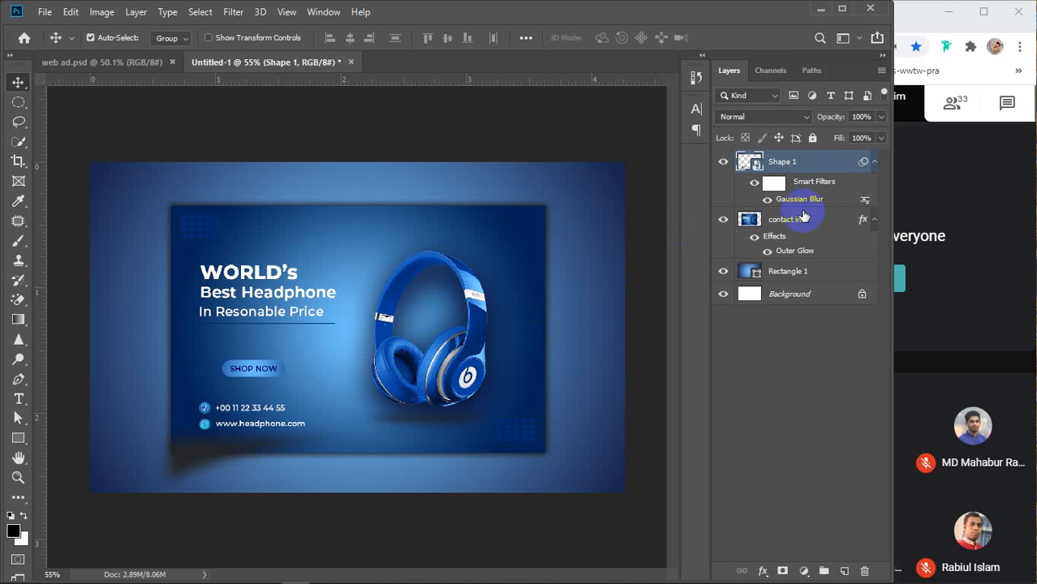
{"action": "left_click_drag", "start_coordinate": [798, 162], "coordinate": [794, 267]}
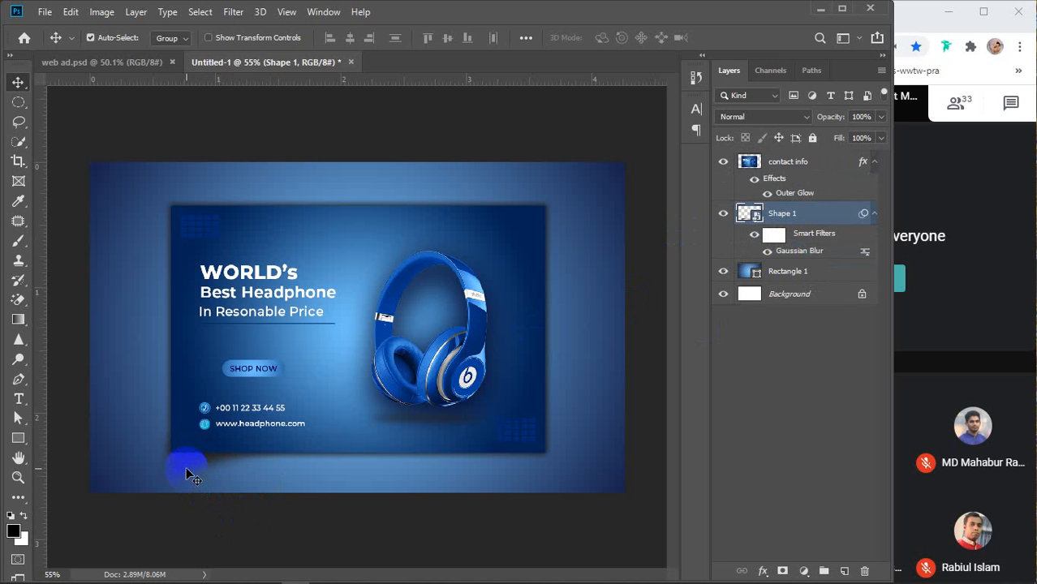
Duplicate the blurred corner shadow toward the ad's lower-right corner and flip the copy horizontally
{"action": "left_click_drag", "start_coordinate": [187, 474], "coordinate": [482, 466]}
{"action": "right_click", "coordinate": [482, 465]}
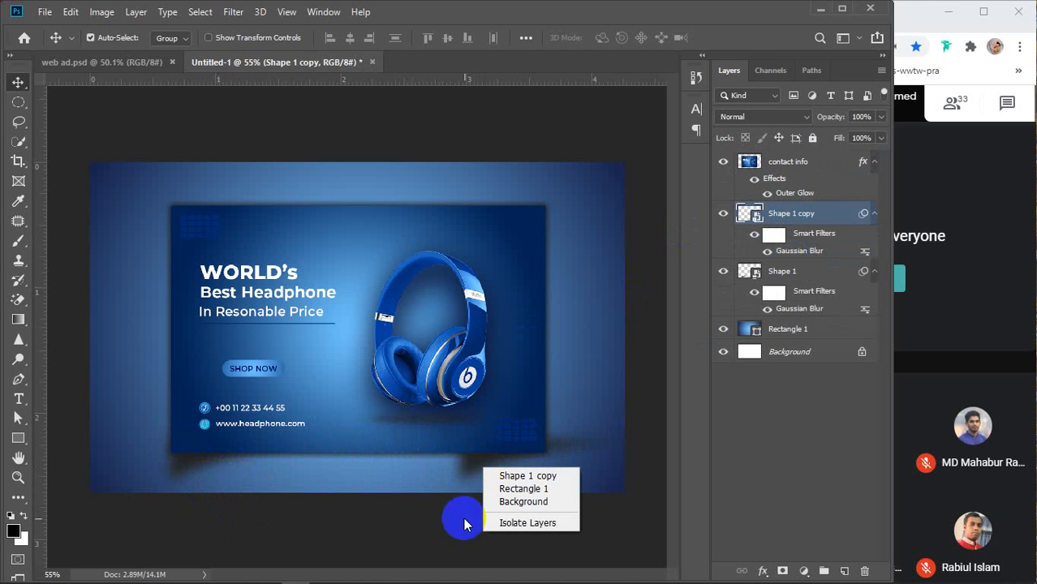
{"action": "left_click", "coordinate": [473, 468]}
{"action": "key", "text": "ctrl+t"}
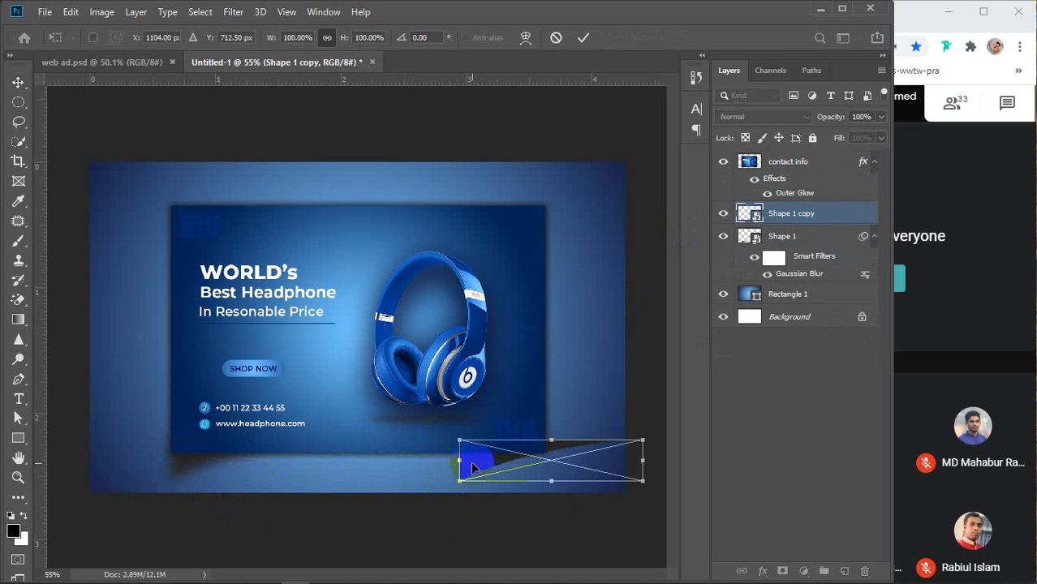
{"action": "right_click", "coordinate": [472, 467]}
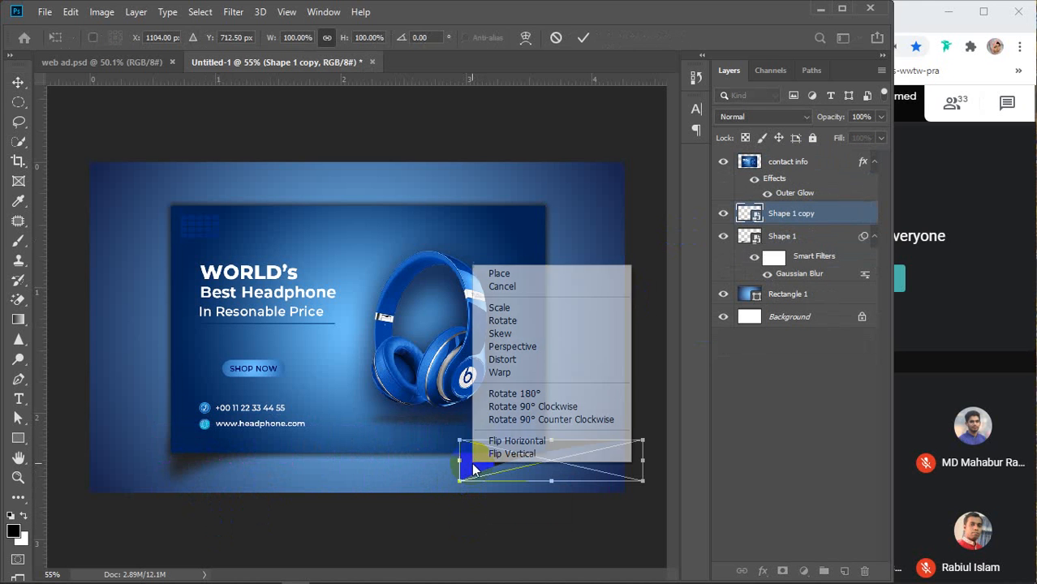
{"action": "left_click", "coordinate": [516, 443]}
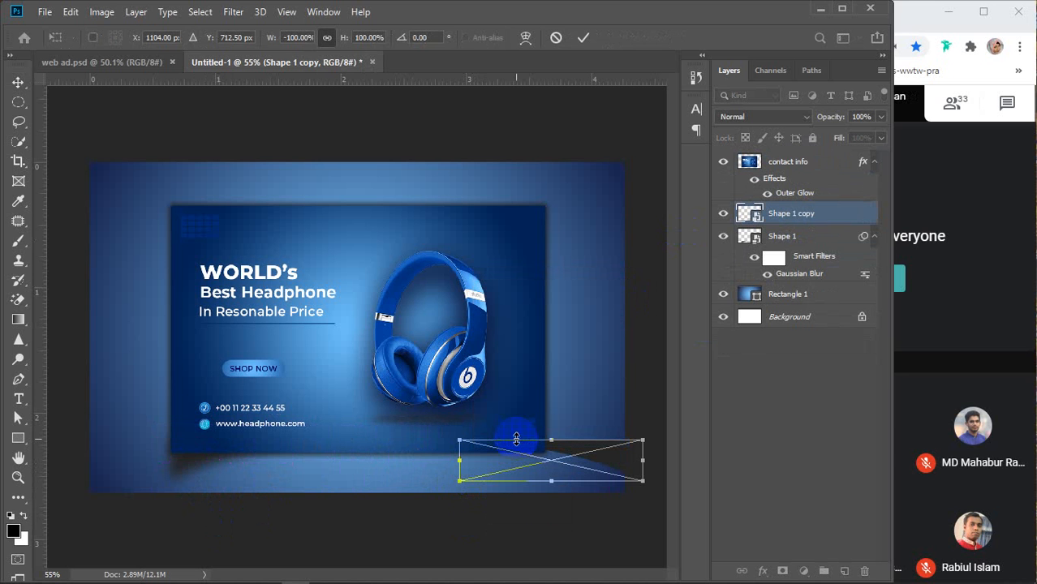
{"action": "key", "text": "Return"}
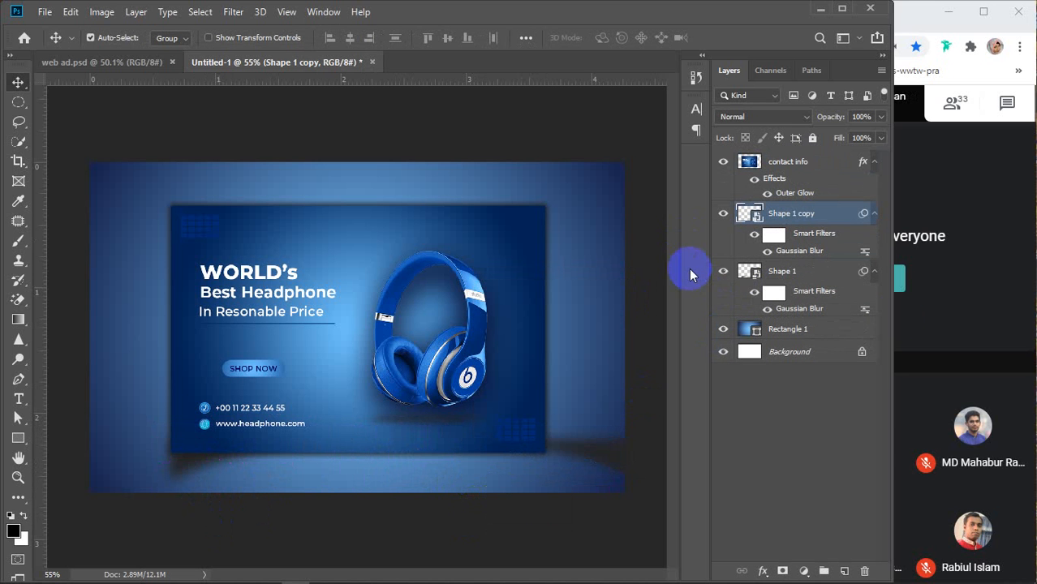
Move the flipped shadow copy under the ad's lower-right corner, and delete that copy
{"action": "left_click_drag", "start_coordinate": [614, 456], "coordinate": [514, 460]}
{"action": "left_click", "coordinate": [503, 528]}
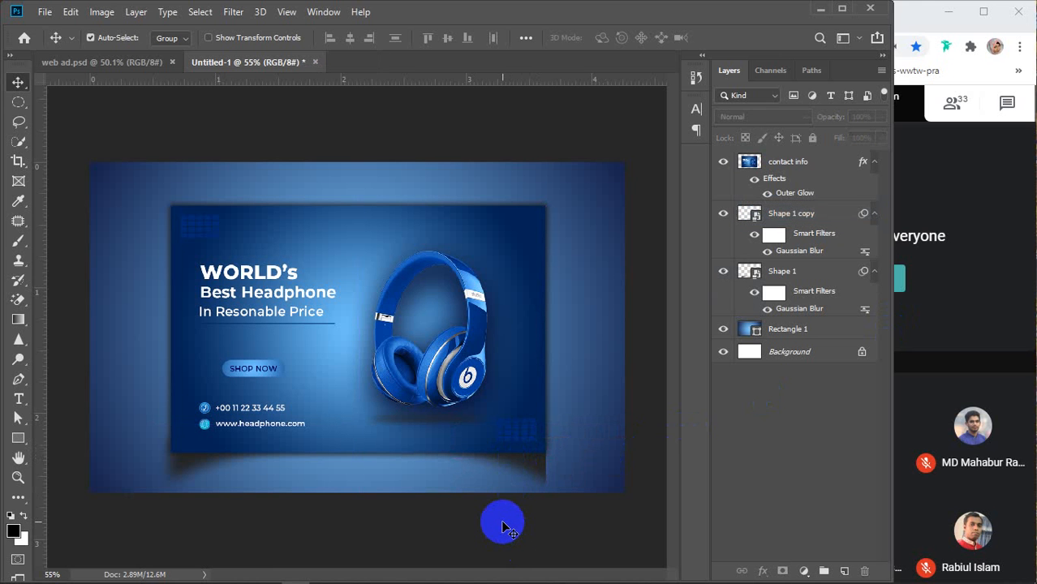
{"action": "left_click", "coordinate": [536, 472]}
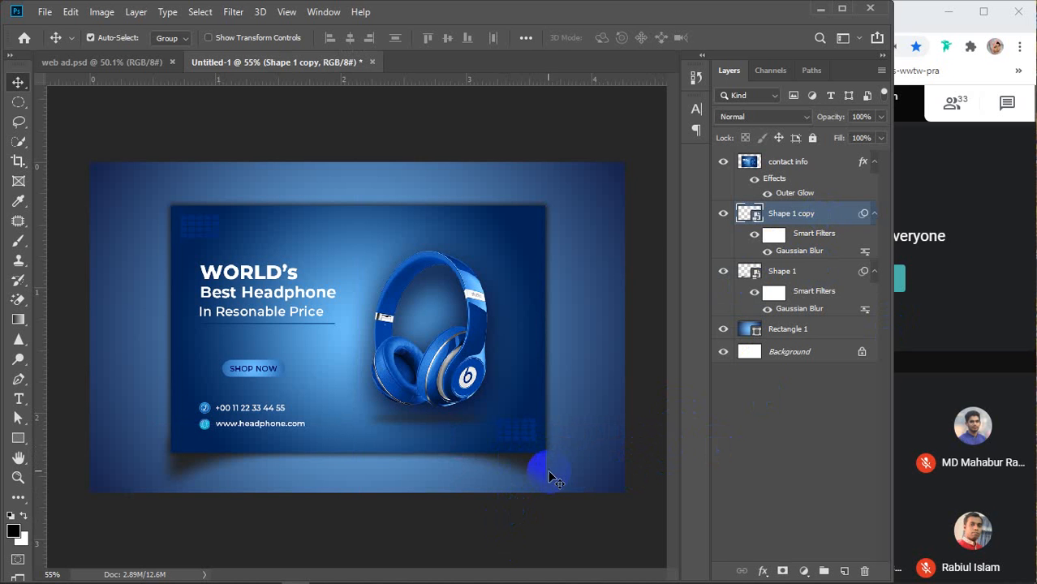
{"action": "key", "text": "Delete"}
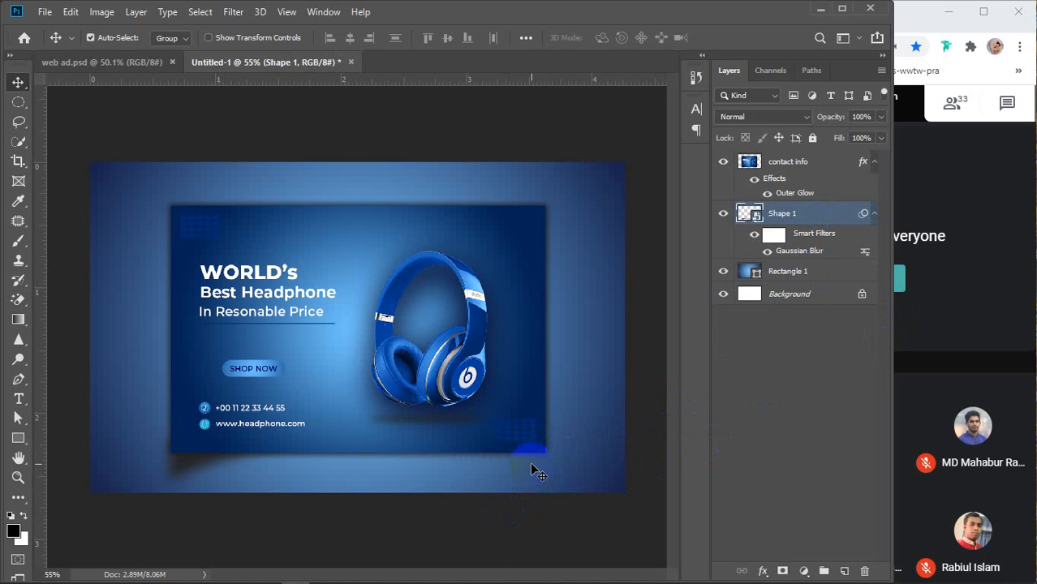
Create a new copy of the blurred shadow along the ad's lower edge and flip it horizontally
{"action": "left_click_drag", "start_coordinate": [531, 465], "coordinate": [249, 480]}
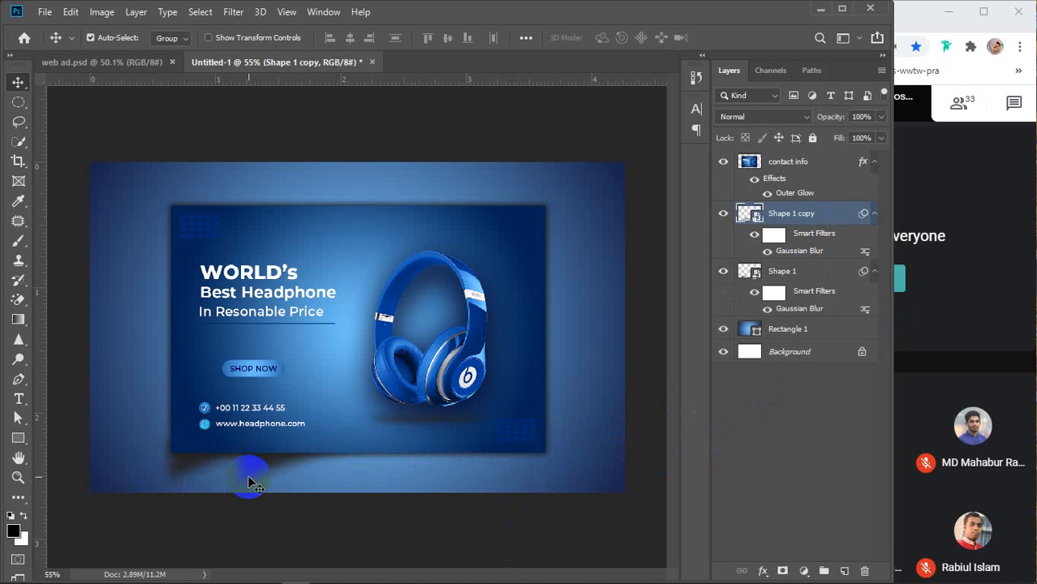
{"action": "key", "text": "ctrl+t"}
{"action": "right_click", "coordinate": [249, 483]}
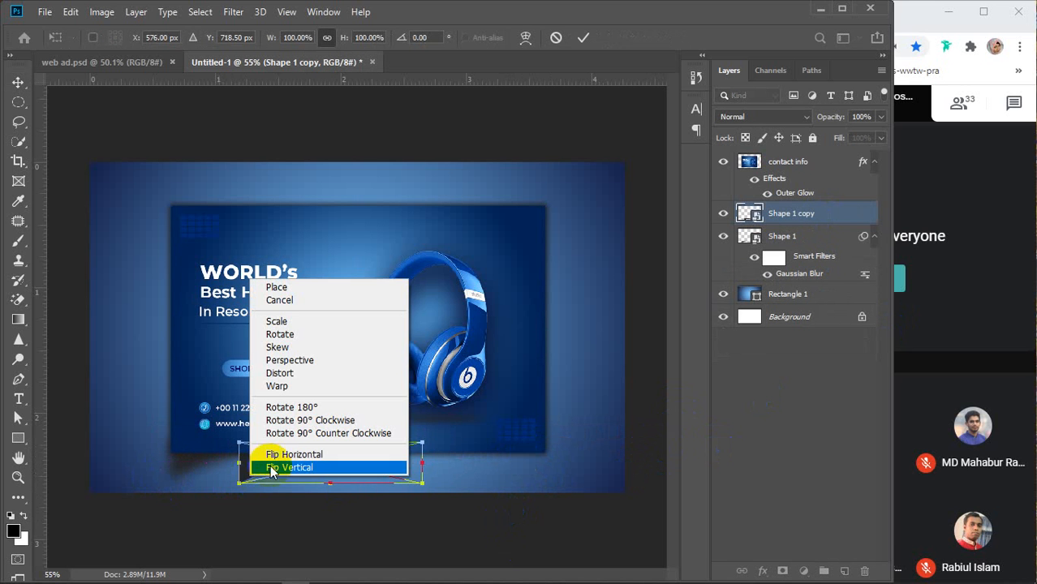
{"action": "left_click", "coordinate": [292, 456]}
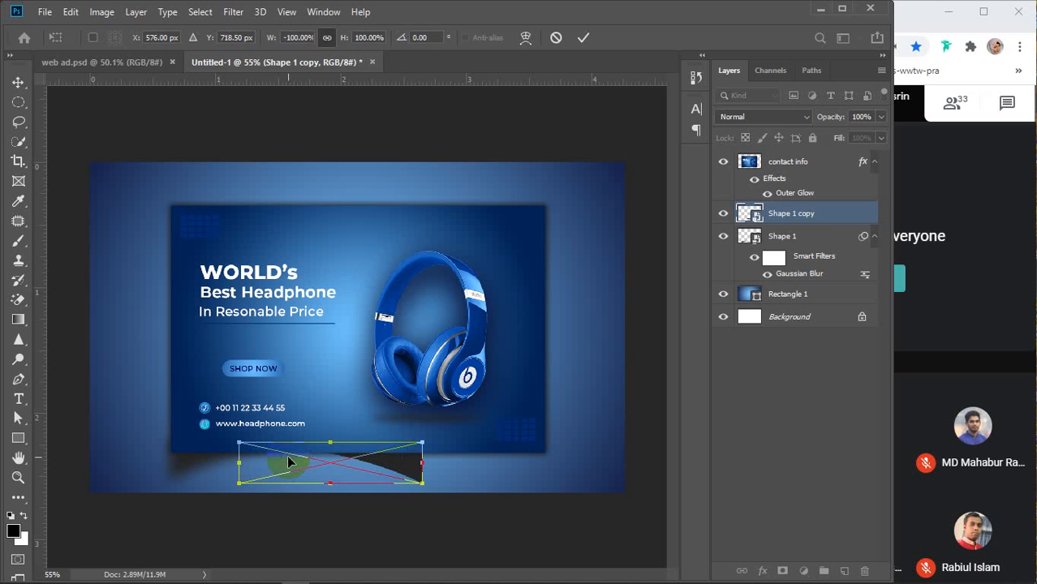
{"action": "key", "text": "Return"}
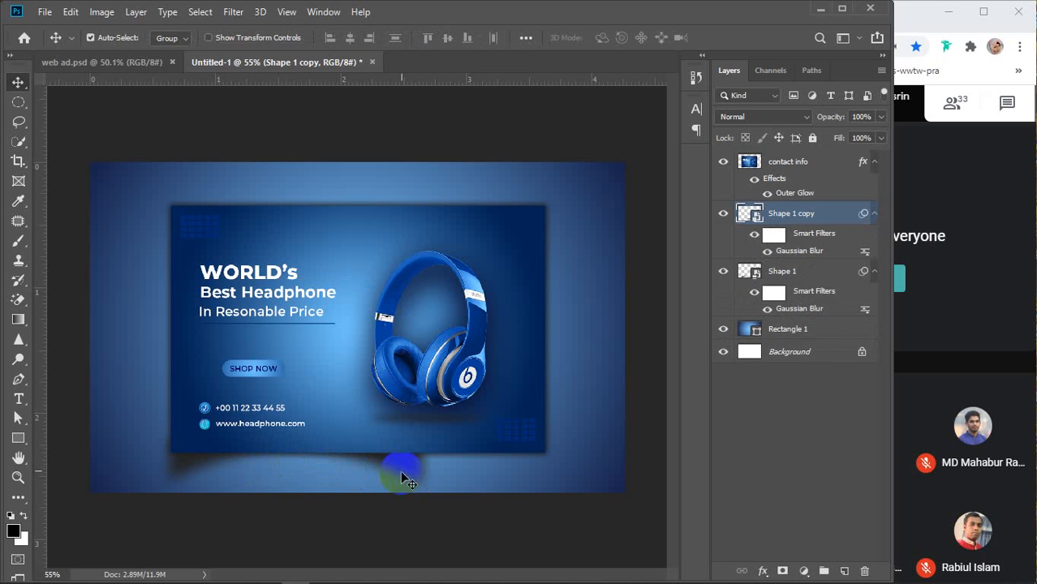
Position the flipped shadow copy under the ad's lower-right corner, and move both corner shadows slightly up beneath the ad
{"action": "left_click_drag", "start_coordinate": [405, 471], "coordinate": [521, 470]}
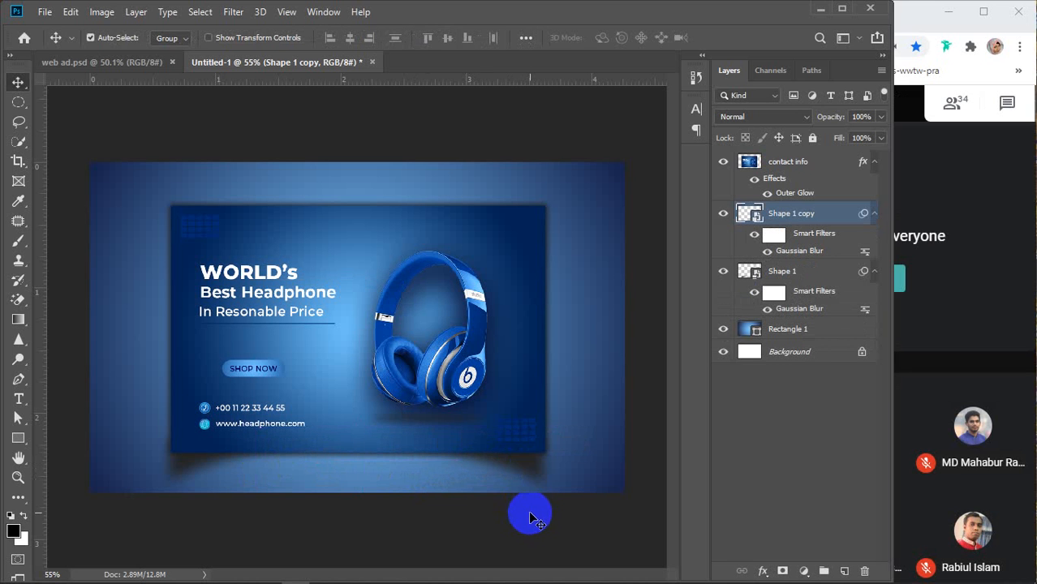
{"action": "left_click", "coordinate": [526, 510]}
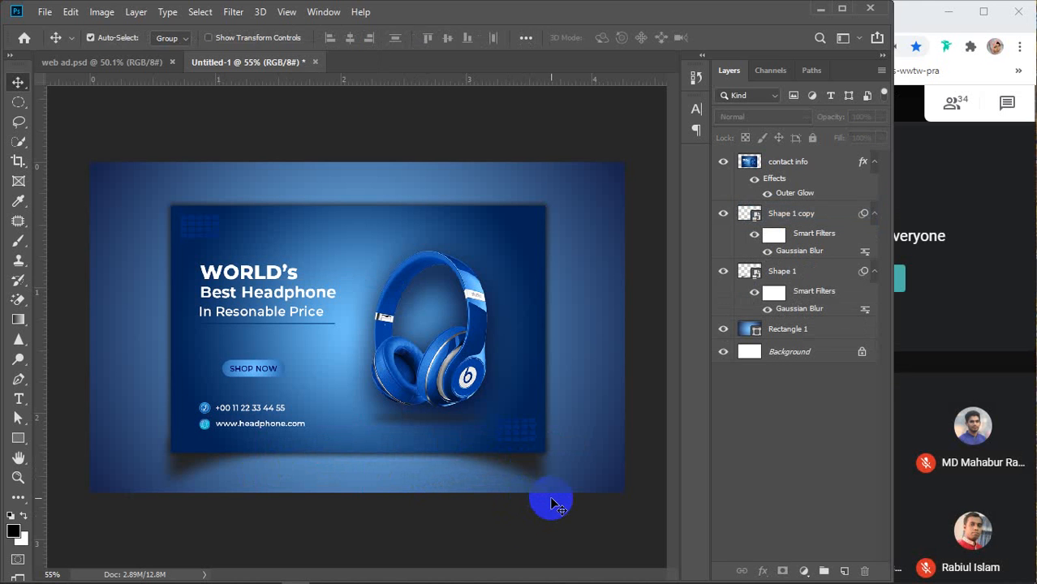
{"action": "left_click", "coordinate": [524, 466]}
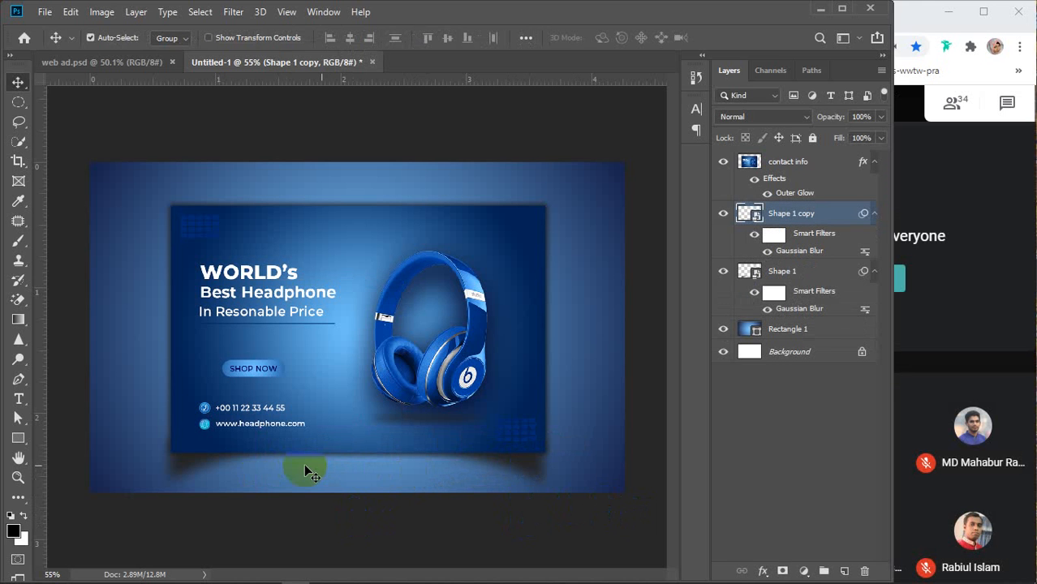
{"action": "left_click", "coordinate": [192, 468], "text": "shift"}
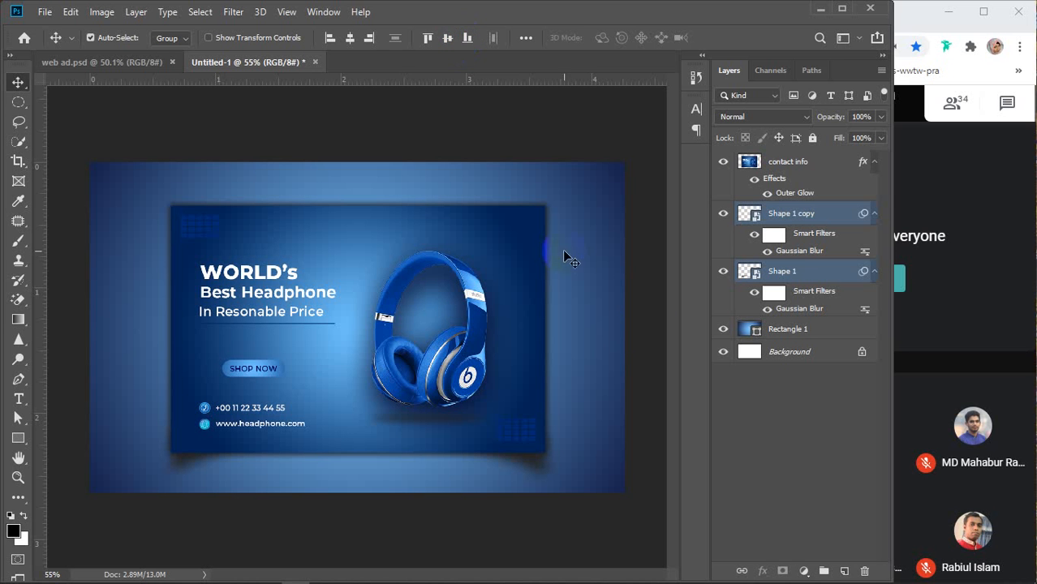
{"action": "left_click", "coordinate": [777, 467]}
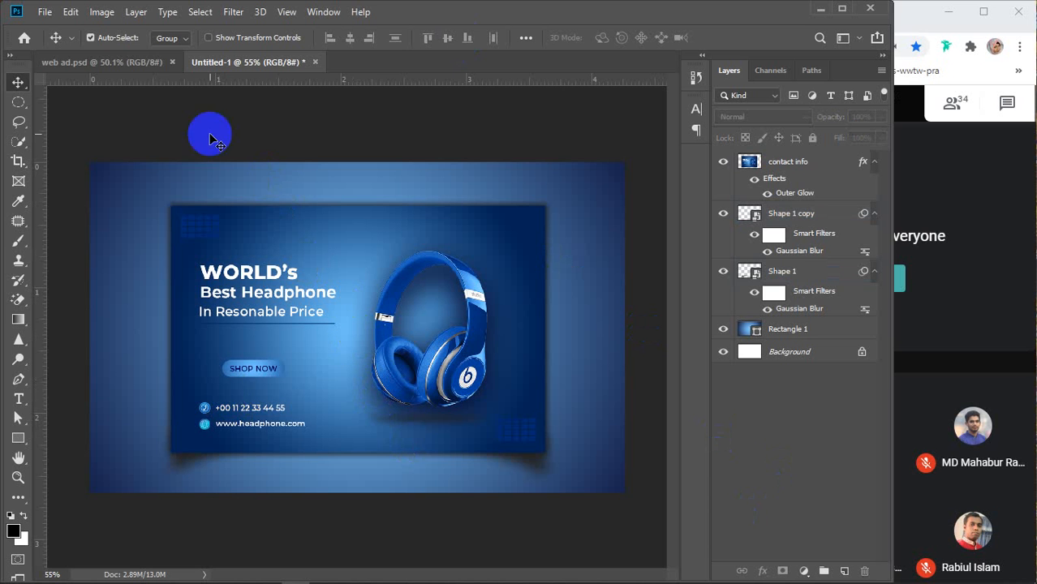
Save the presentation image to the Desktop as a JPEG named Untitled-1 with quality 12 and Baseline ("Standard") format
{"action": "left_click", "coordinate": [91, 65]}
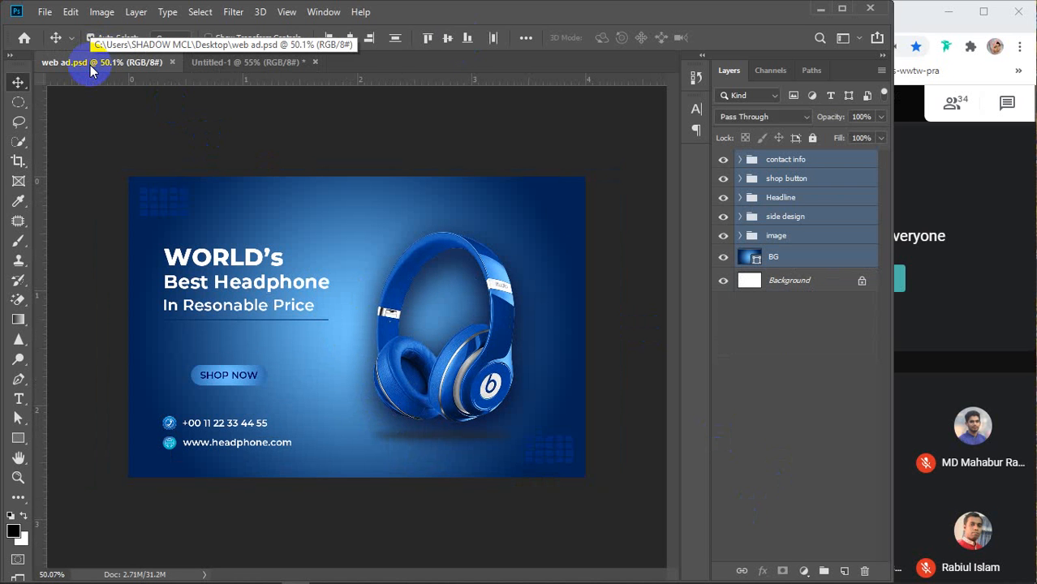
{"action": "left_click", "coordinate": [240, 62]}
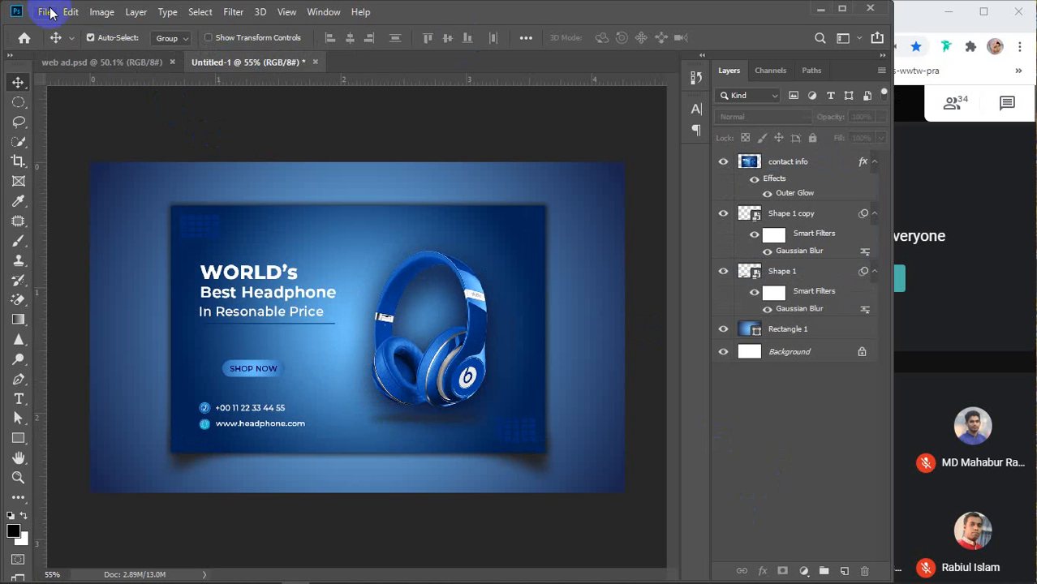
{"action": "left_click", "coordinate": [44, 12]}
{"action": "left_click", "coordinate": [72, 181]}
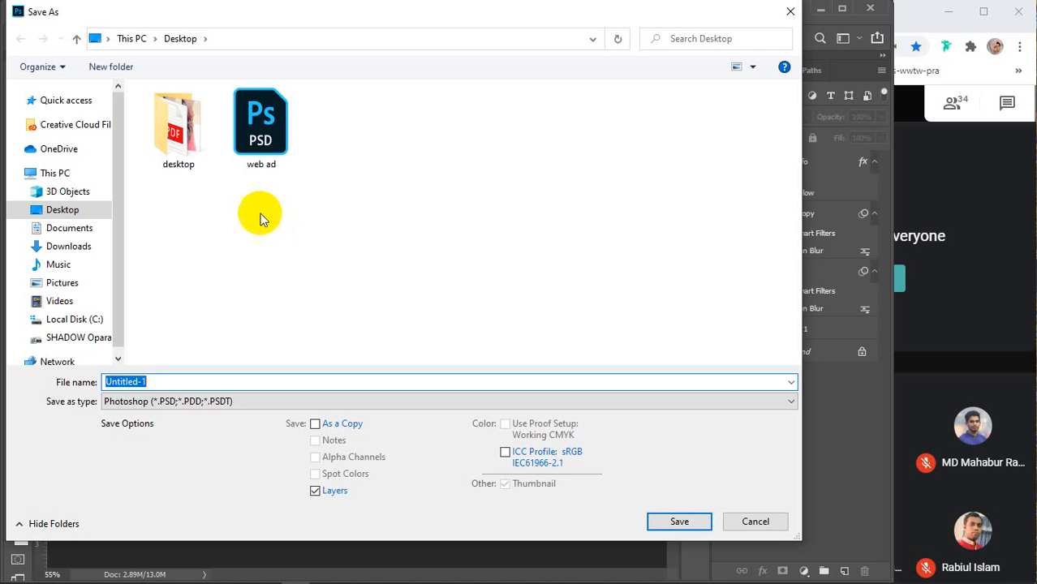
{"action": "left_click", "coordinate": [209, 401]}
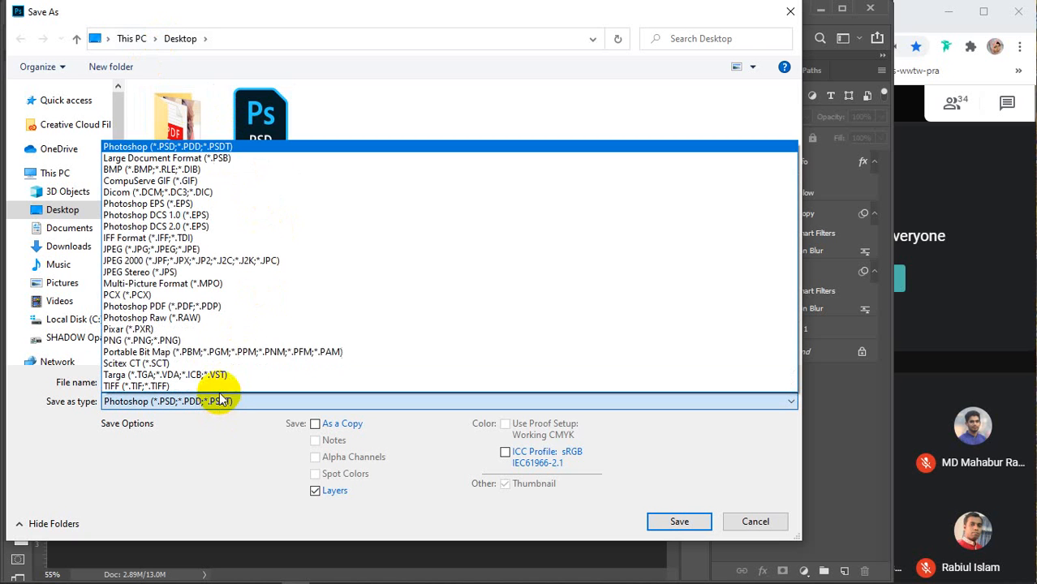
{"action": "left_click", "coordinate": [193, 249]}
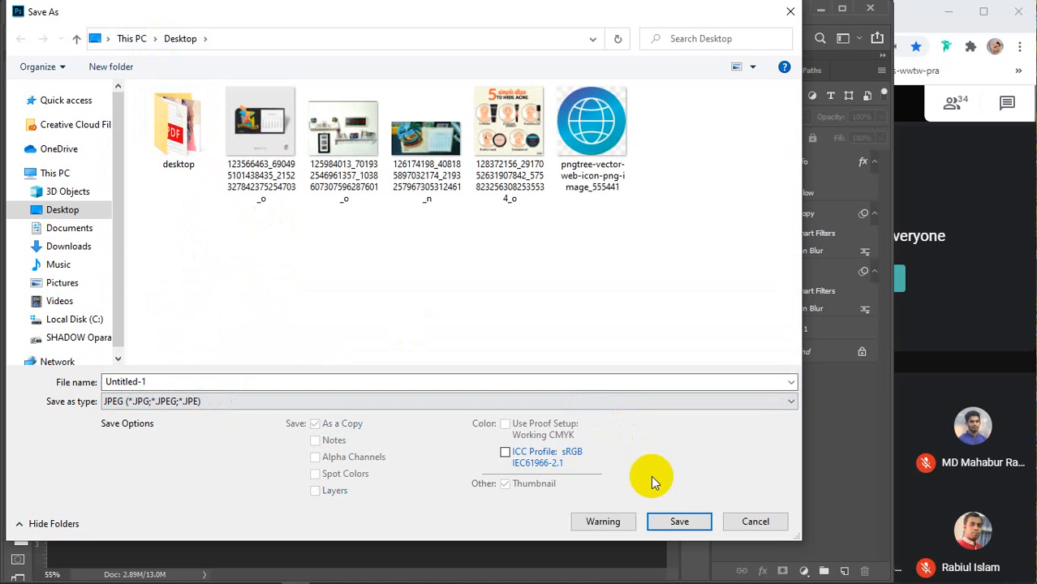
{"action": "left_click", "coordinate": [678, 522]}
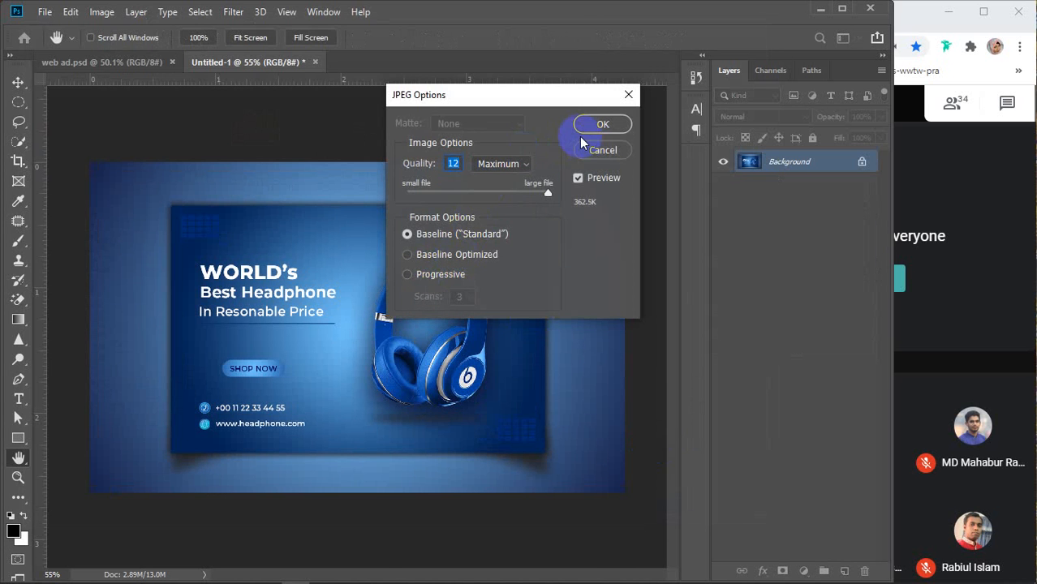
{"action": "left_click", "coordinate": [600, 125]}
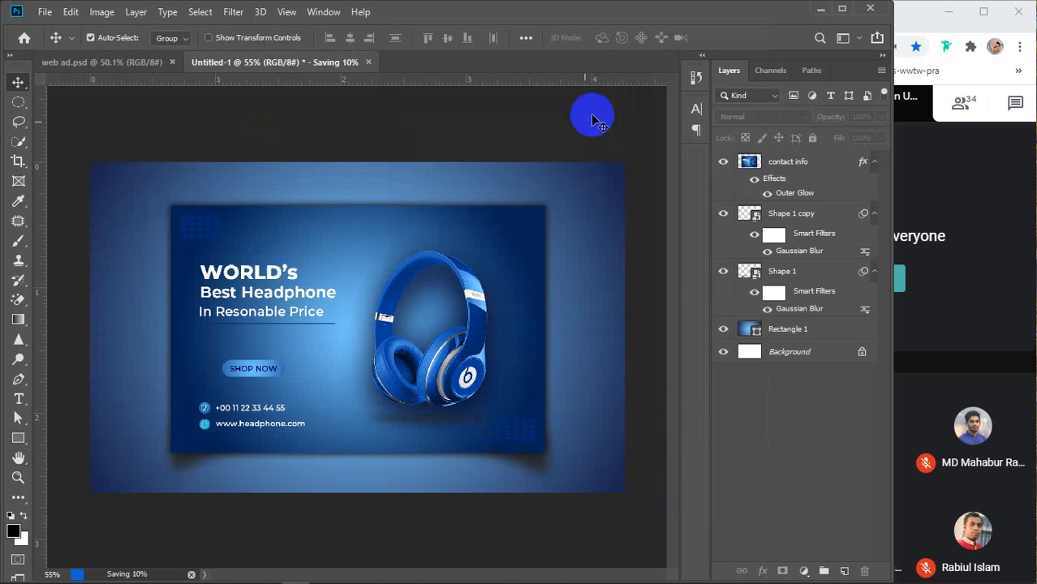
Switch to the Desktop folder in File Explorer, view the exported Untitled-1 image at full size, and close the viewer
{"action": "left_click", "coordinate": [816, 10]}
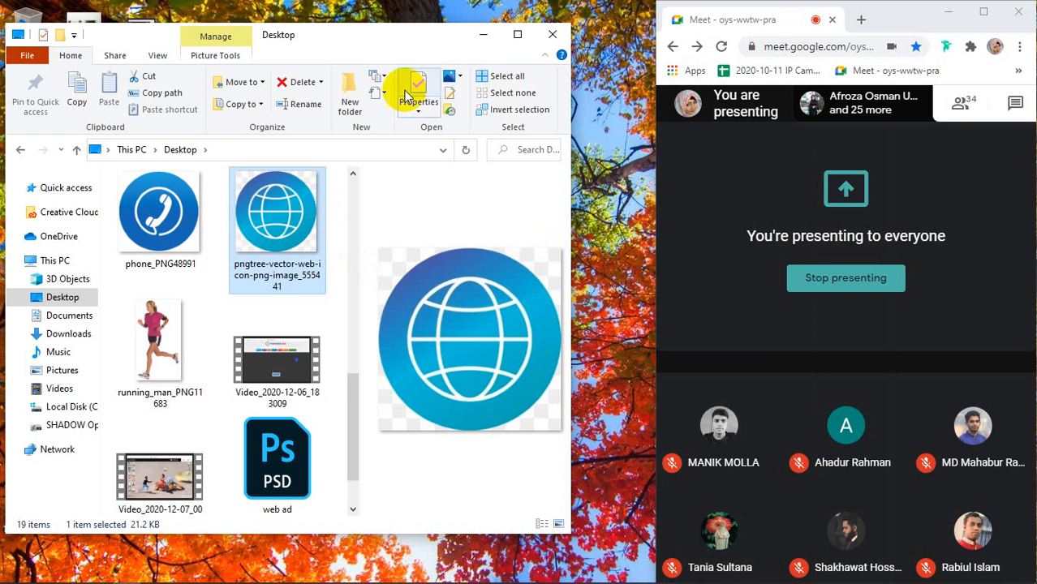
{"action": "left_click_drag", "start_coordinate": [448, 28], "coordinate": [439, 5]}
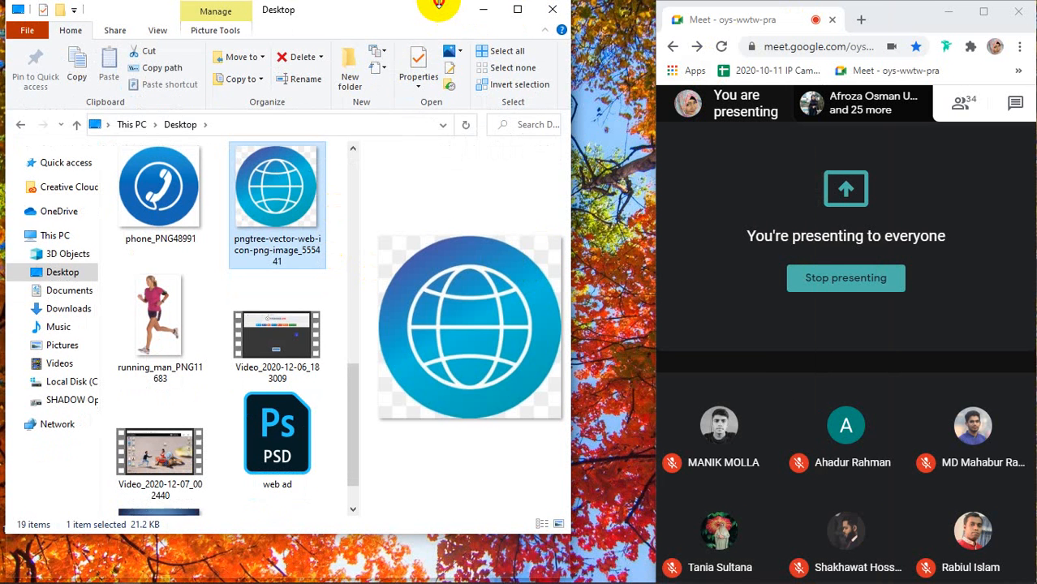
{"action": "left_click_drag", "start_coordinate": [567, 189], "coordinate": [773, 187]}
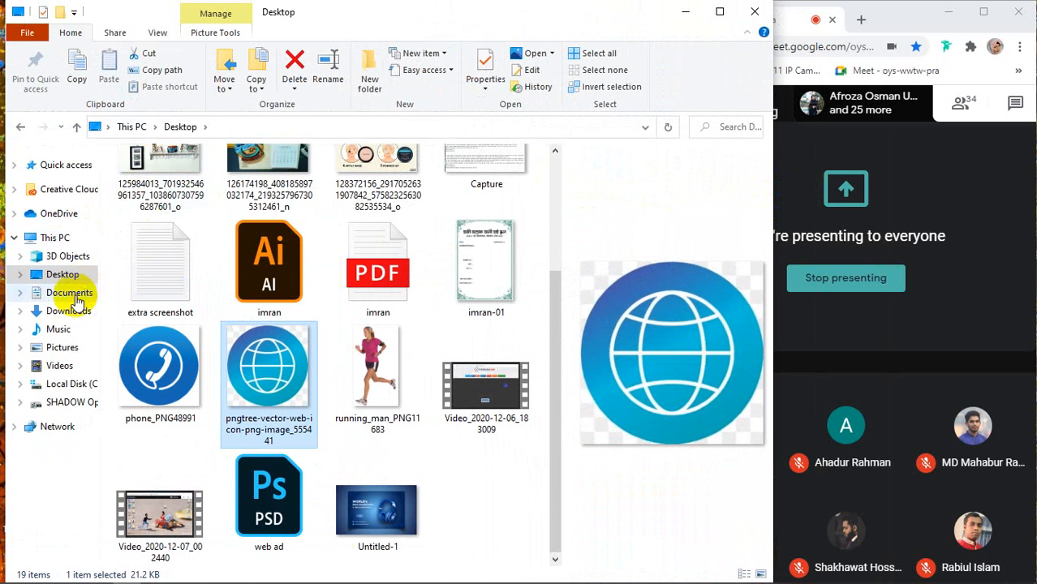
{"action": "left_click", "coordinate": [55, 274]}
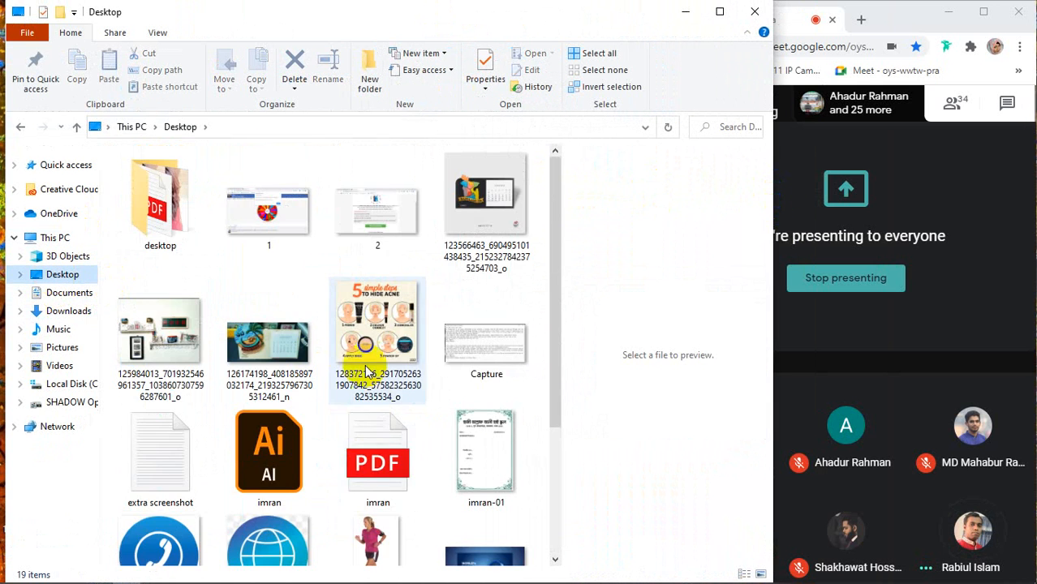
{"action": "scroll", "coordinate": [368, 371], "scroll_direction": "down", "scroll_amount": 2}
{"action": "left_click", "coordinate": [499, 378]}
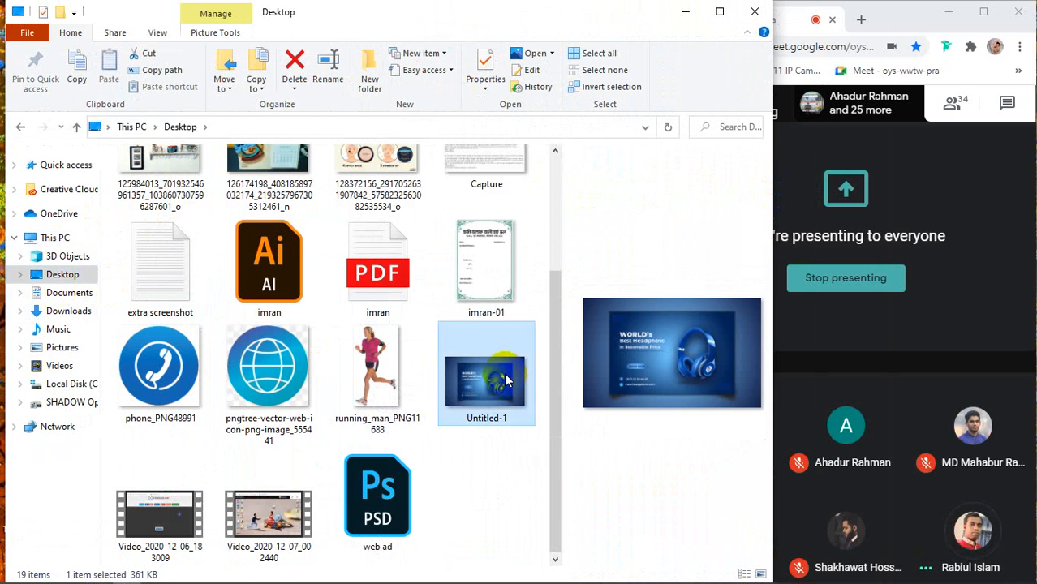
{"action": "double_click", "coordinate": [506, 379]}
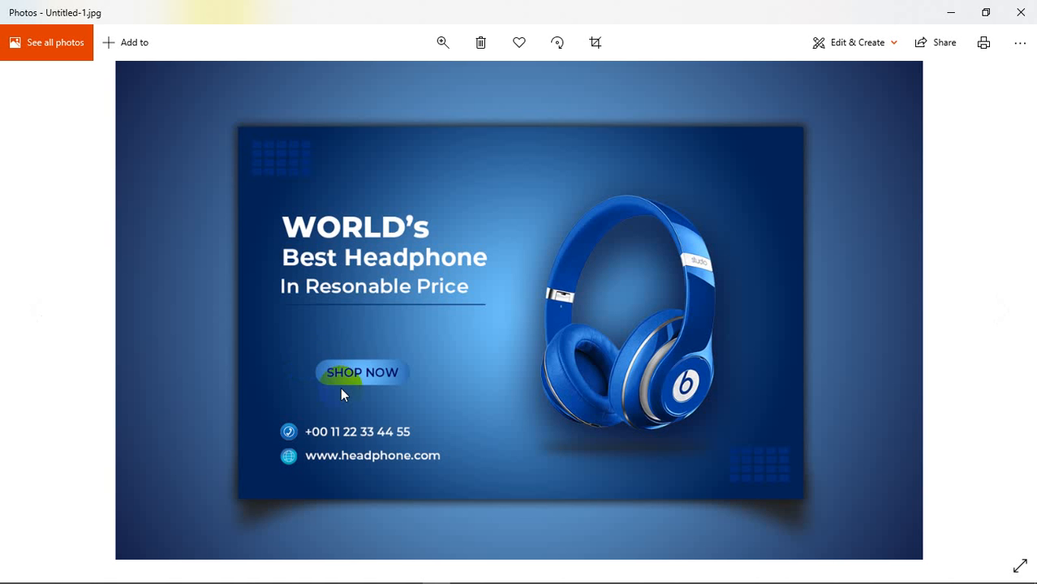
{"action": "left_click", "coordinate": [1021, 12]}
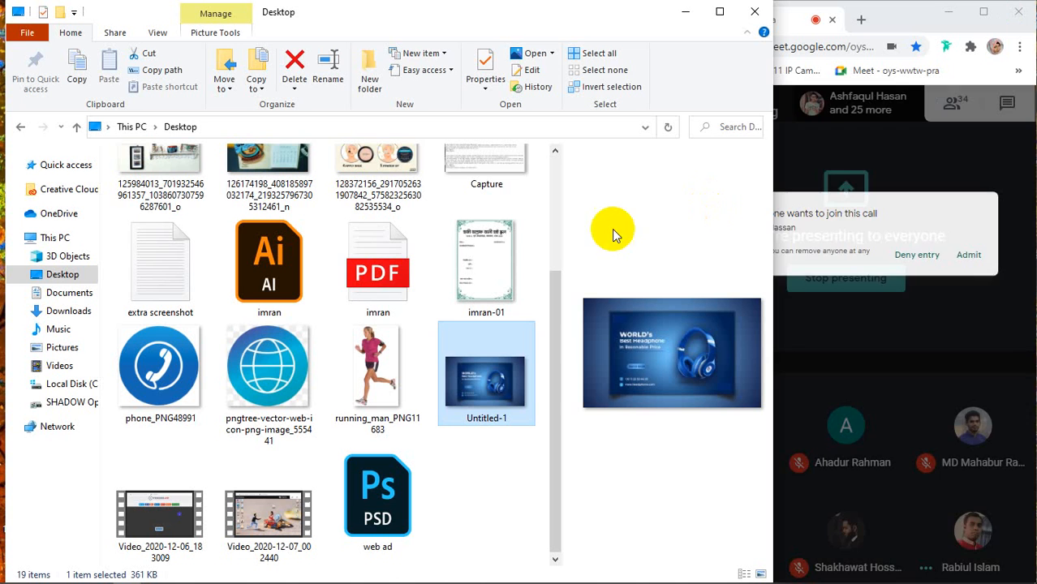
{"action": "left_click", "coordinate": [685, 11]}
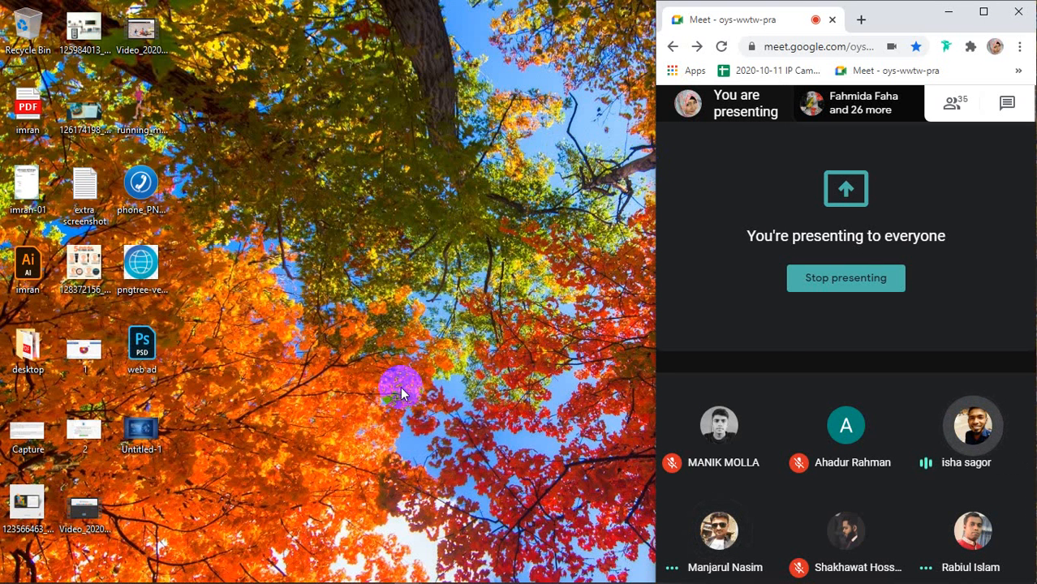
{"action": "left_click", "coordinate": [983, 11]}
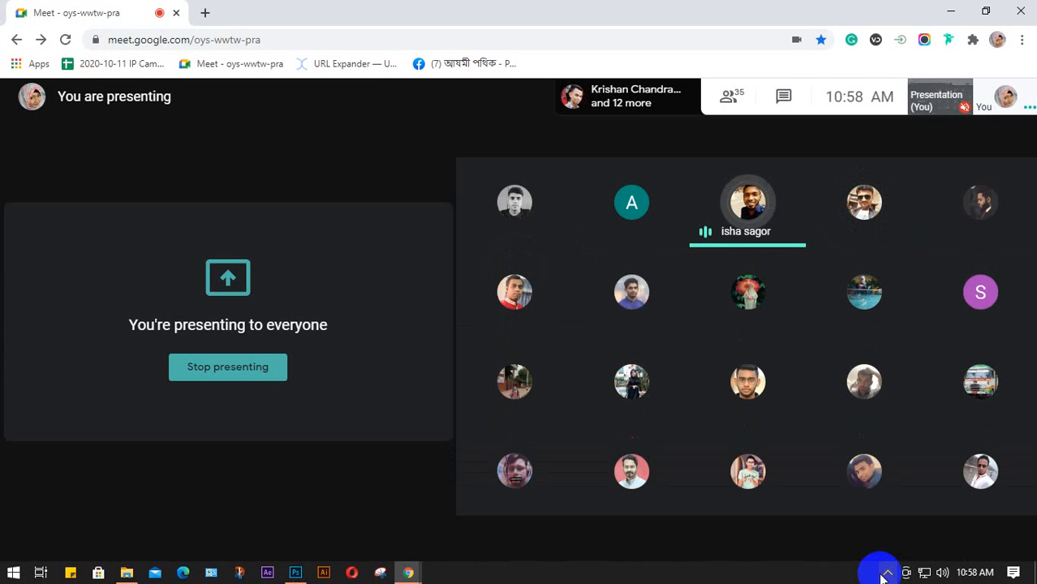
{"action": "left_click", "coordinate": [986, 11]}
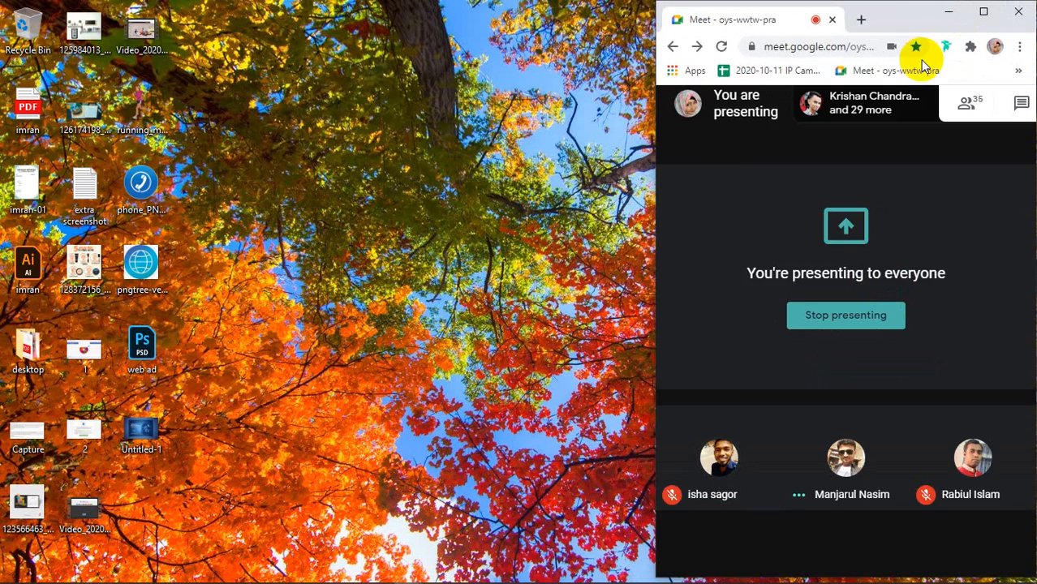
Open Google Sheets in a separate, widened Chrome window and open the spreadsheet "Special Batch- SP GD 01 & 02 & 03- Lot 15"
{"action": "left_click", "coordinate": [861, 19]}
{"action": "left_click_drag", "start_coordinate": [826, 19], "coordinate": [65, 26]}
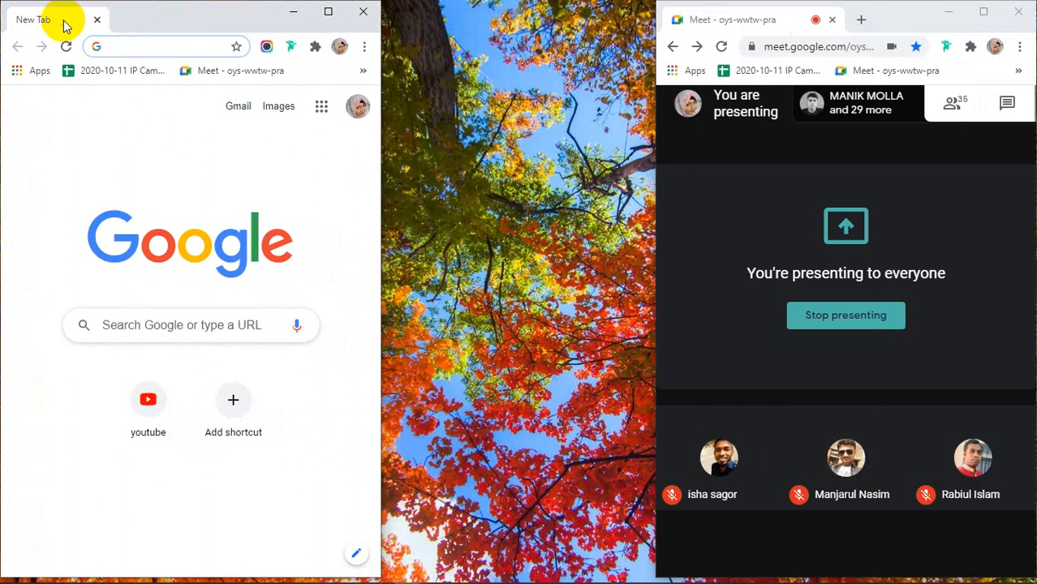
{"action": "left_click_drag", "start_coordinate": [384, 266], "coordinate": [716, 292]}
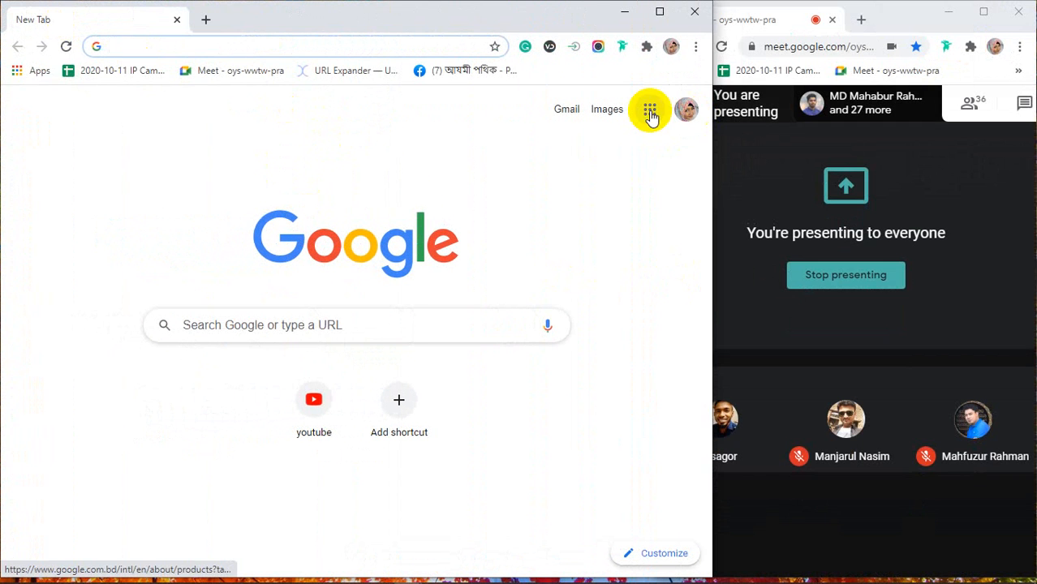
{"action": "left_click", "coordinate": [650, 109]}
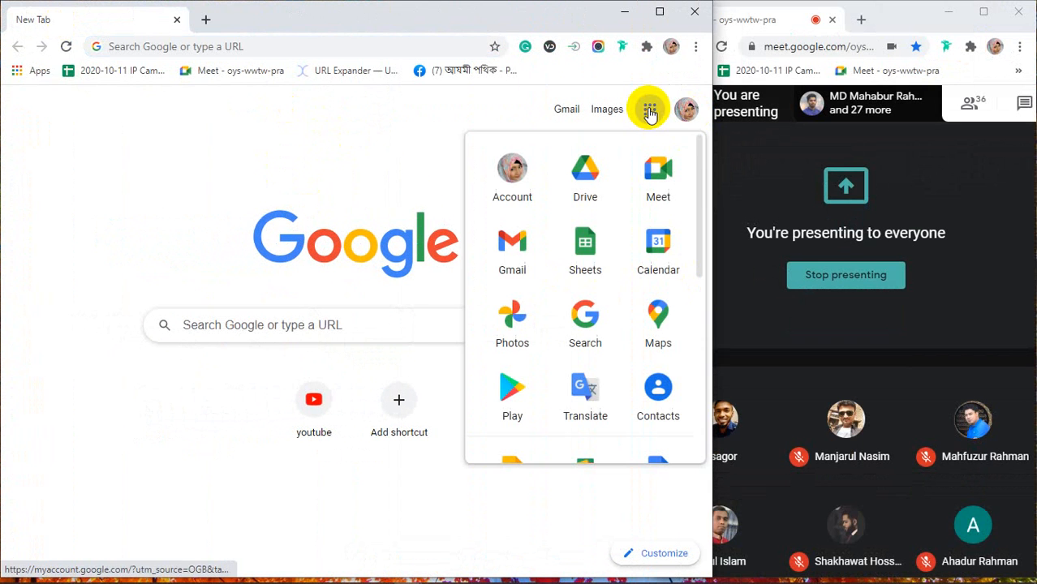
{"action": "left_click", "coordinate": [597, 241]}
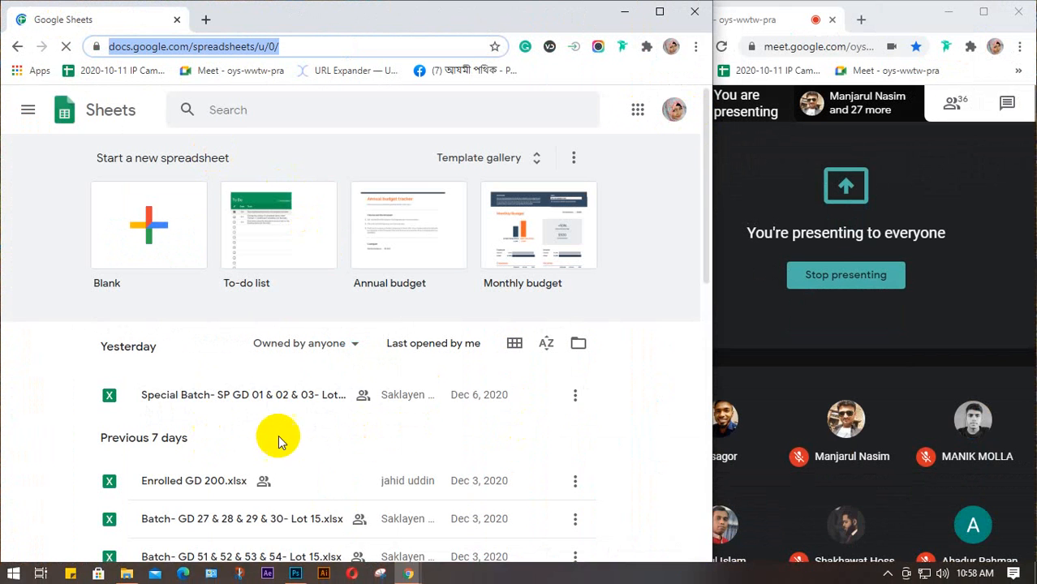
{"action": "left_click", "coordinate": [255, 398]}
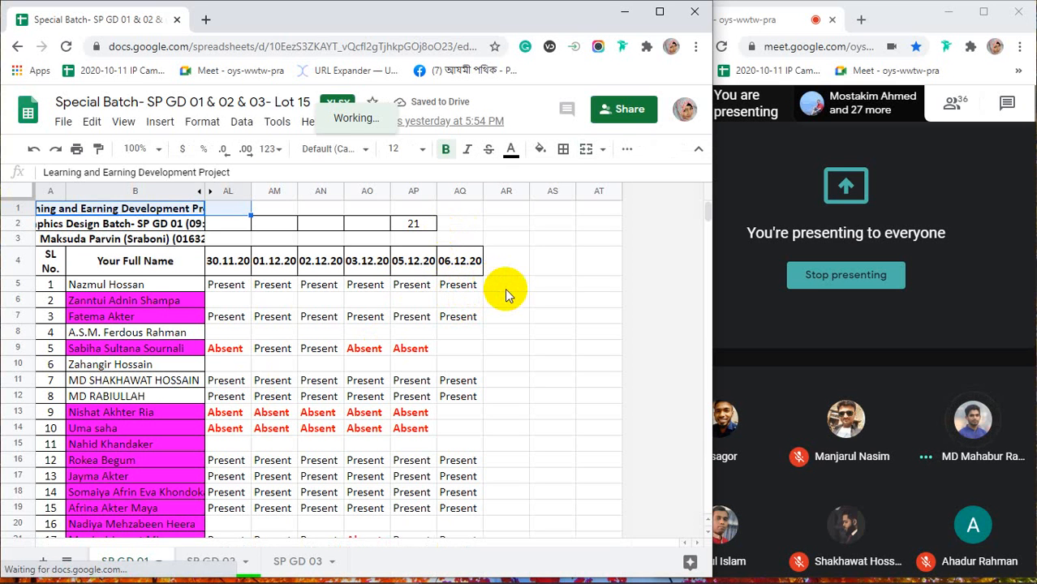
Copy the 06.12.20 date header into AR4 on the SP GD 01 sheet and change the copy to 07.12.20
{"action": "left_click", "coordinate": [458, 260]}
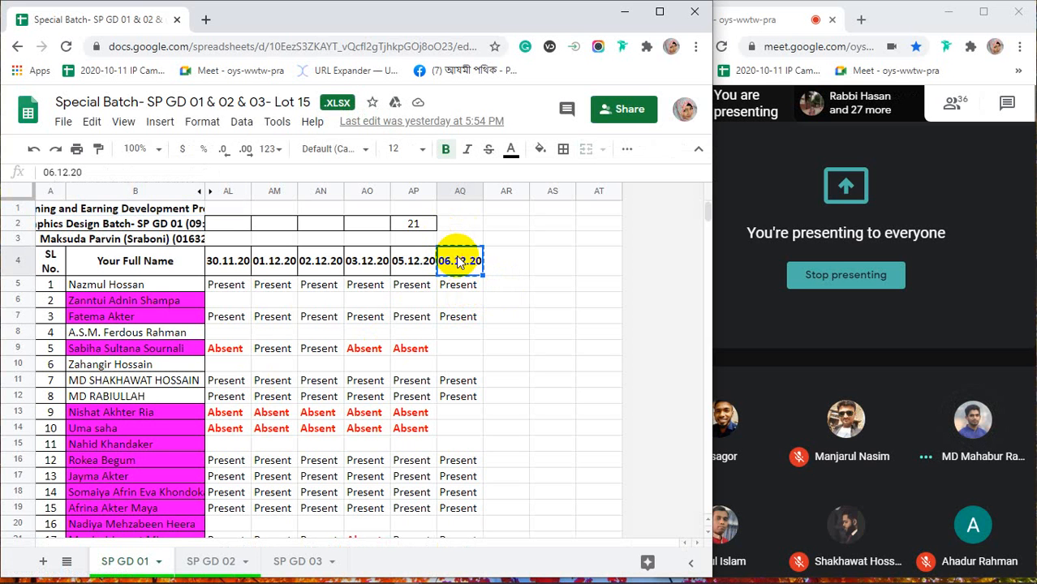
{"action": "left_click", "coordinate": [512, 268]}
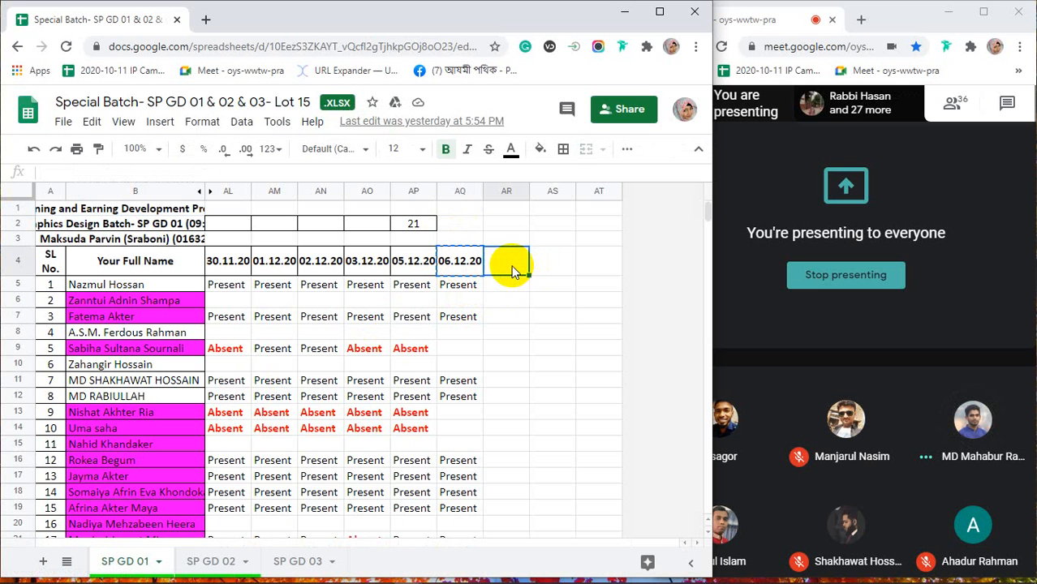
{"action": "key", "text": "ctrl+v"}
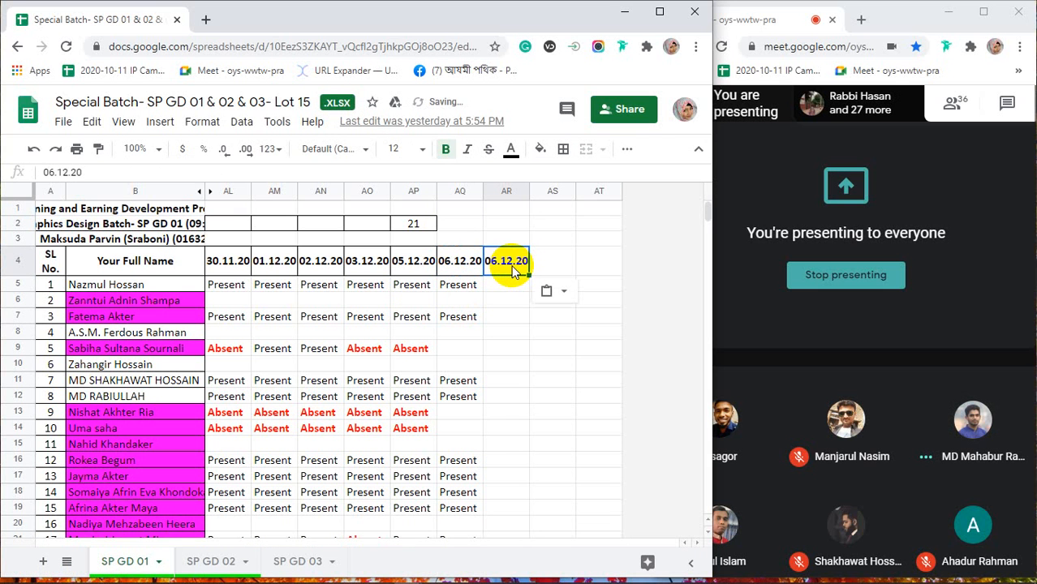
{"action": "left_click", "coordinate": [53, 172]}
{"action": "key", "text": "BackSpace"}
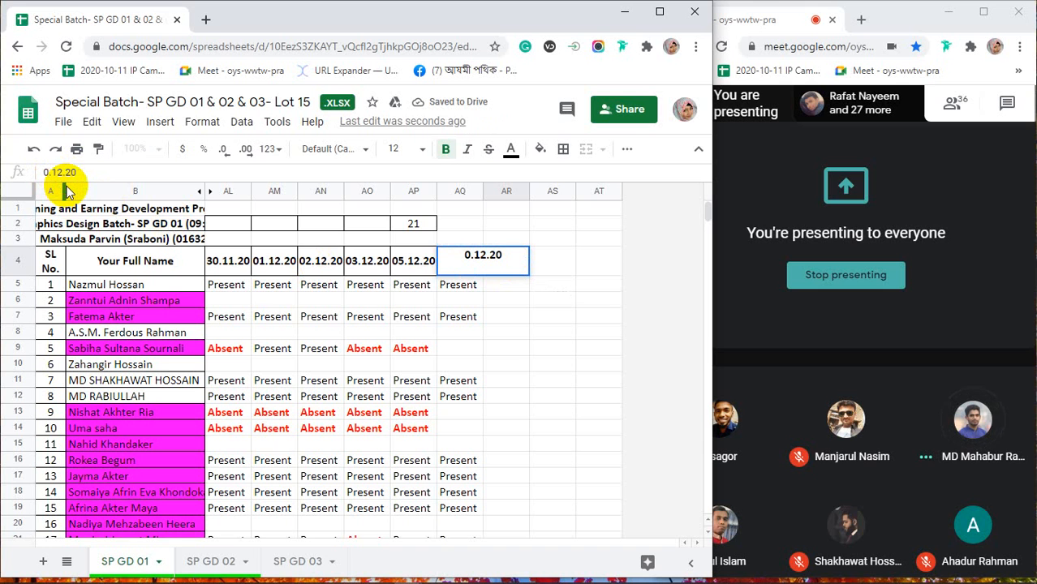
{"action": "type", "text": "7"}
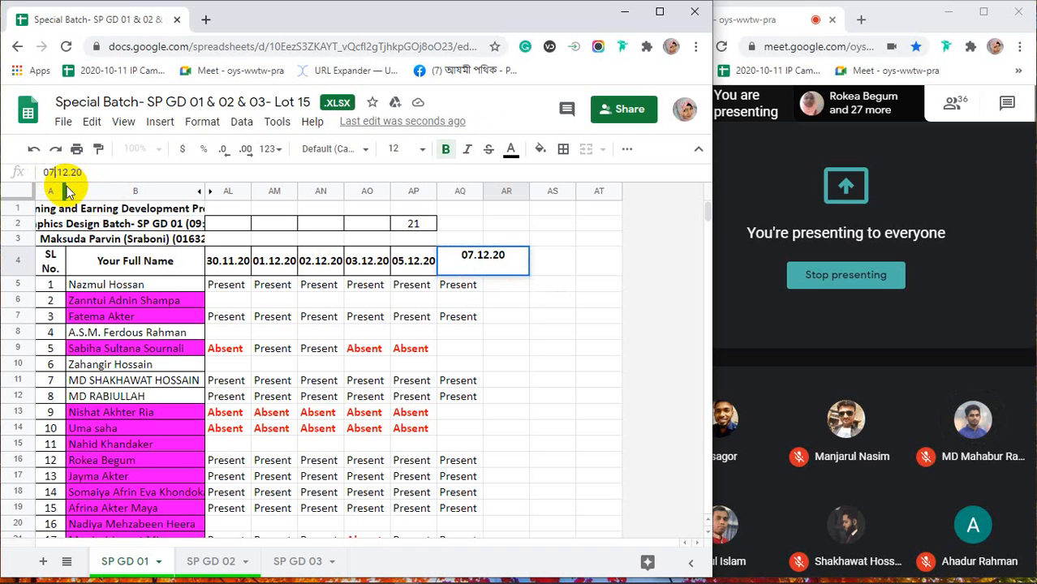
{"action": "mouse_move", "coordinate": [957, 582]}
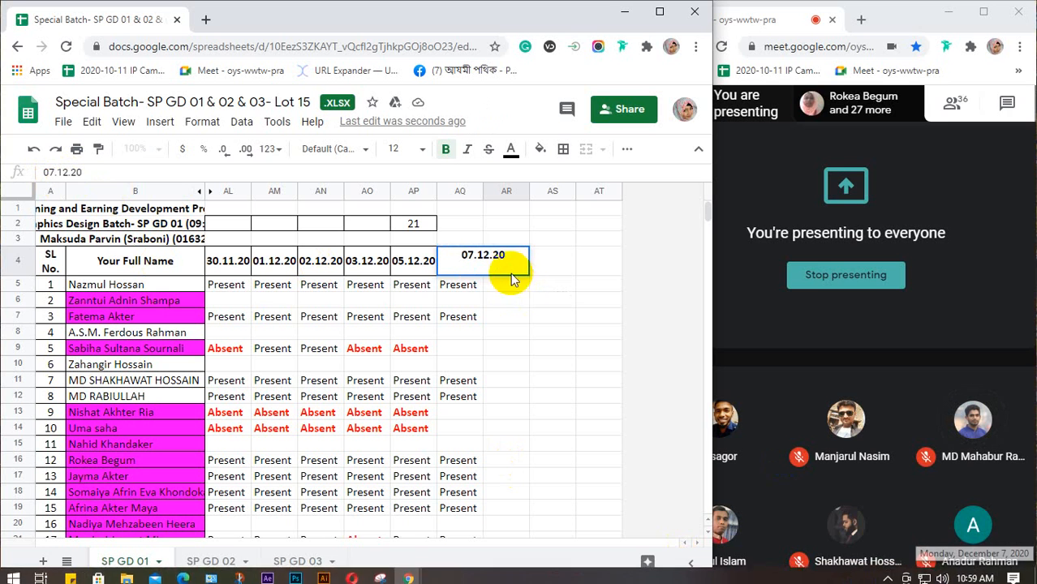
{"action": "left_click", "coordinate": [502, 301]}
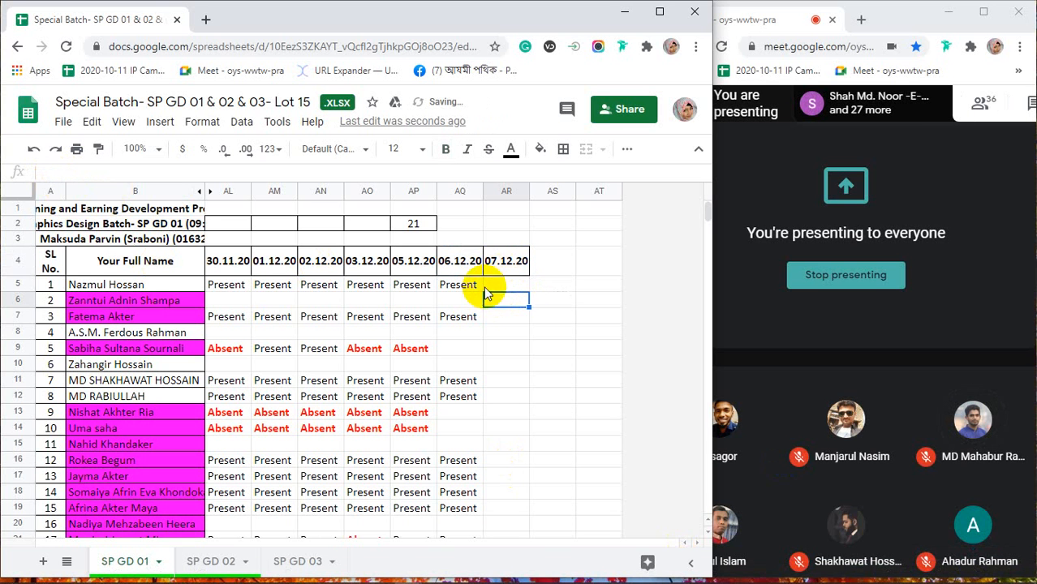
Copy the 07.12.20 date header from SP GD 01 into AR4 on both the SP GD 02 and SP GD 03 sheets
{"action": "left_click", "coordinate": [489, 261]}
{"action": "key", "text": "ctrl+c"}
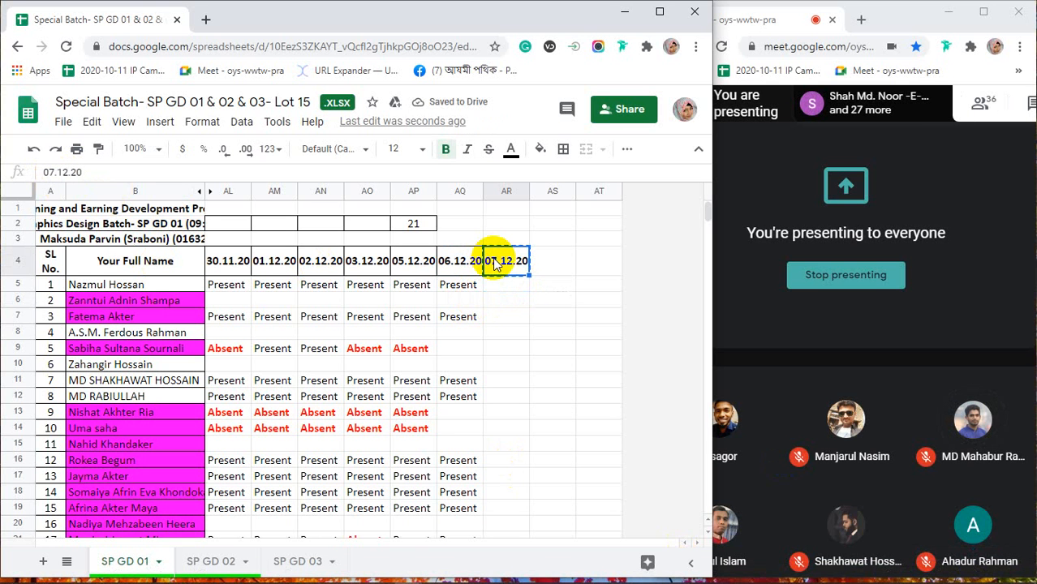
{"action": "left_click", "coordinate": [210, 561]}
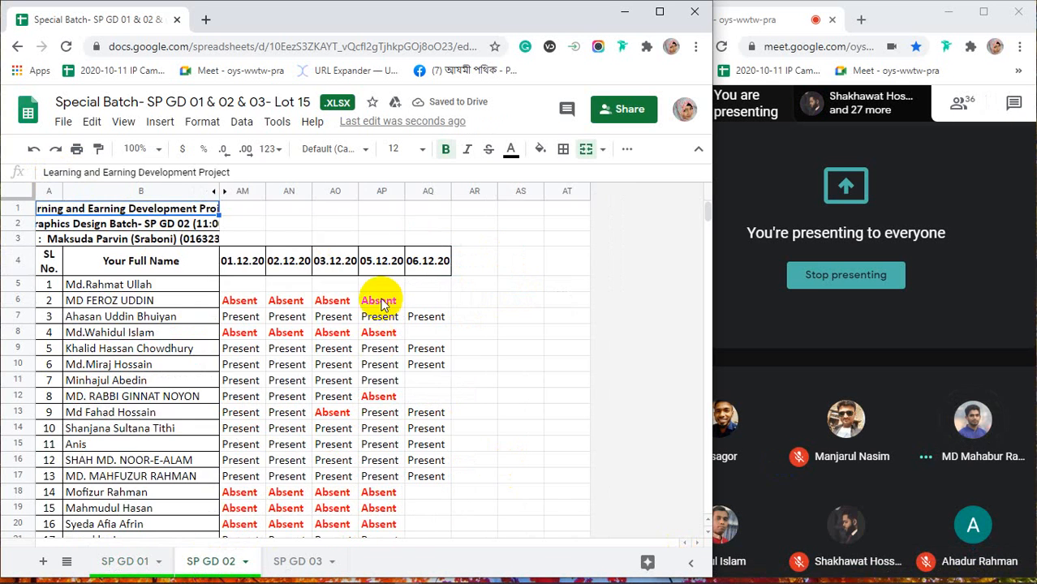
{"action": "left_click", "coordinate": [468, 261]}
{"action": "key", "text": "ctrl+v"}
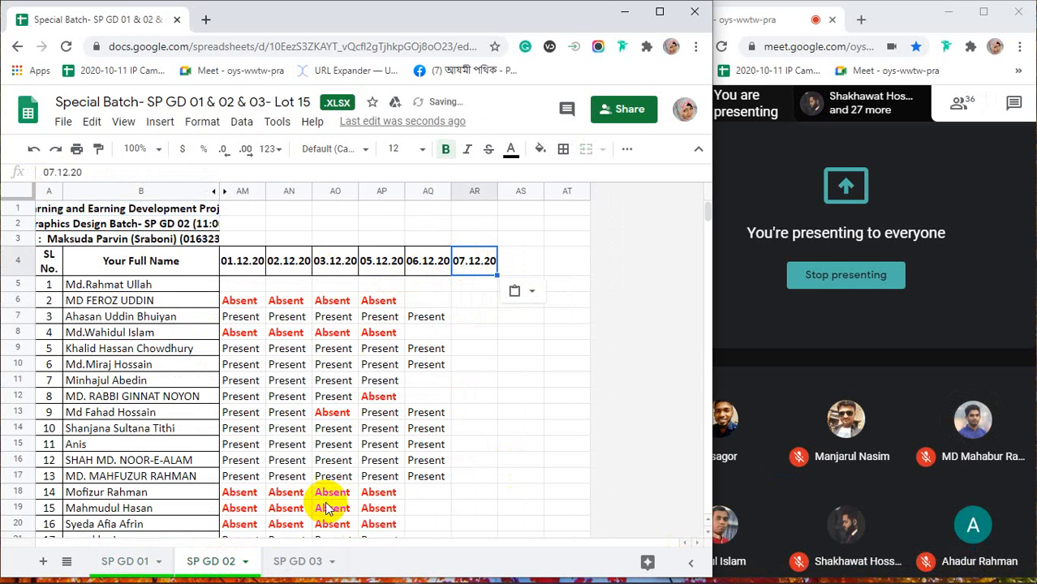
{"action": "left_click", "coordinate": [309, 562]}
{"action": "left_click", "coordinate": [418, 260]}
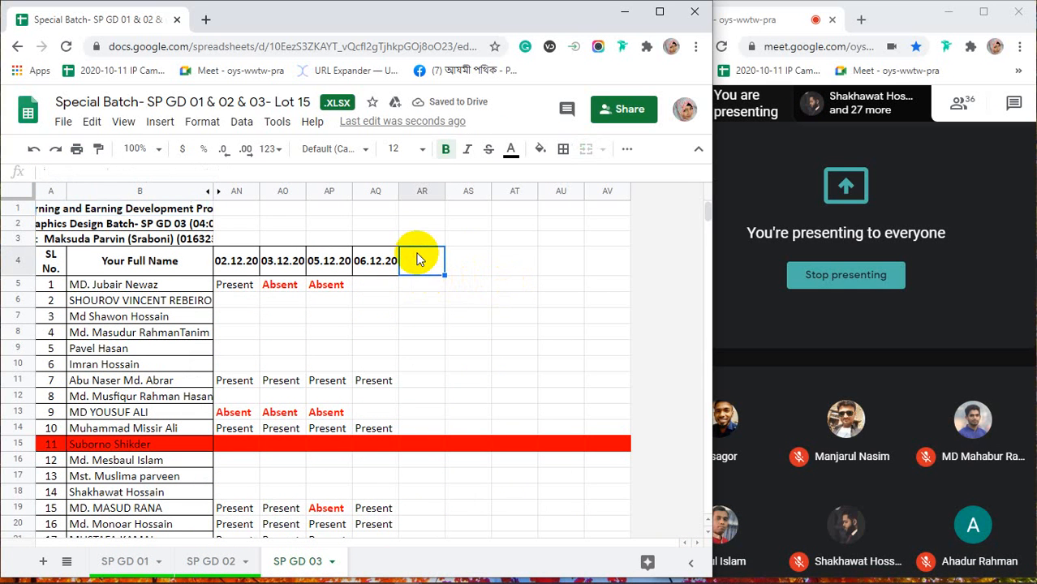
{"action": "key", "text": "ctrl+v"}
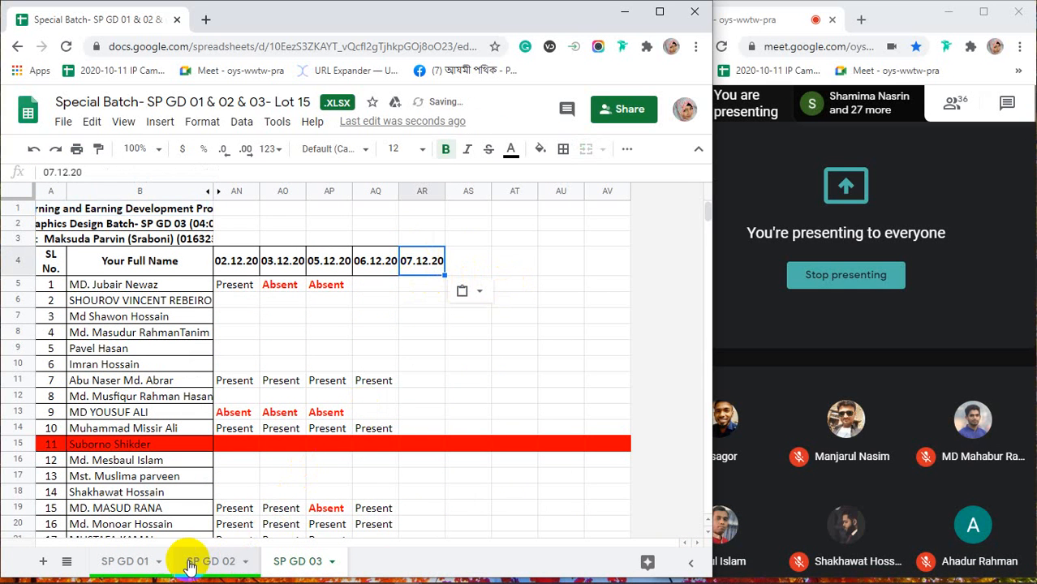
Return to the SP GD 01 sheet and copy "Present" from AQ5 into AR5
{"action": "left_click", "coordinate": [117, 560]}
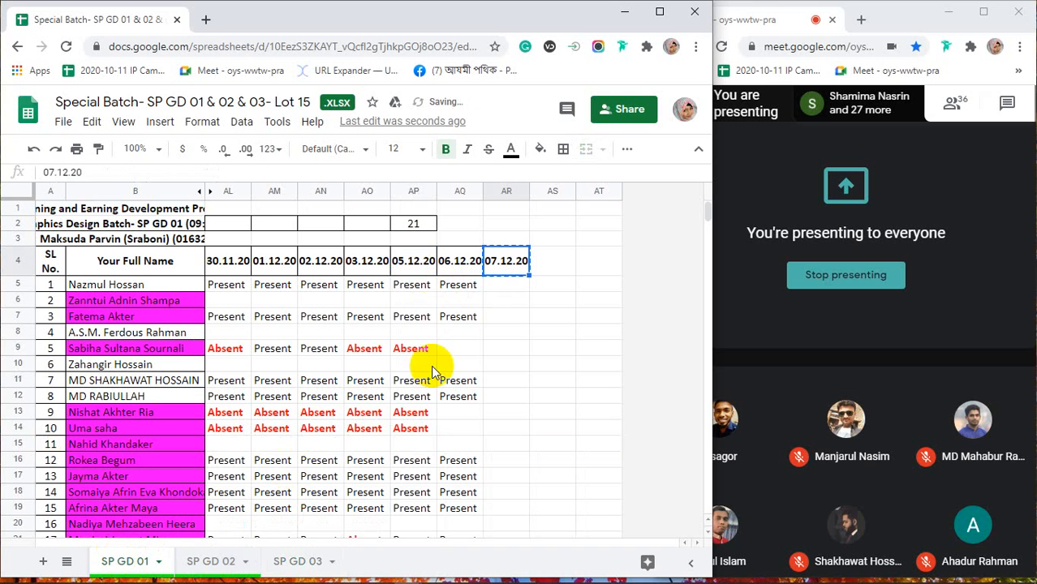
{"action": "left_click", "coordinate": [454, 286]}
{"action": "key", "text": "ctrl+c"}
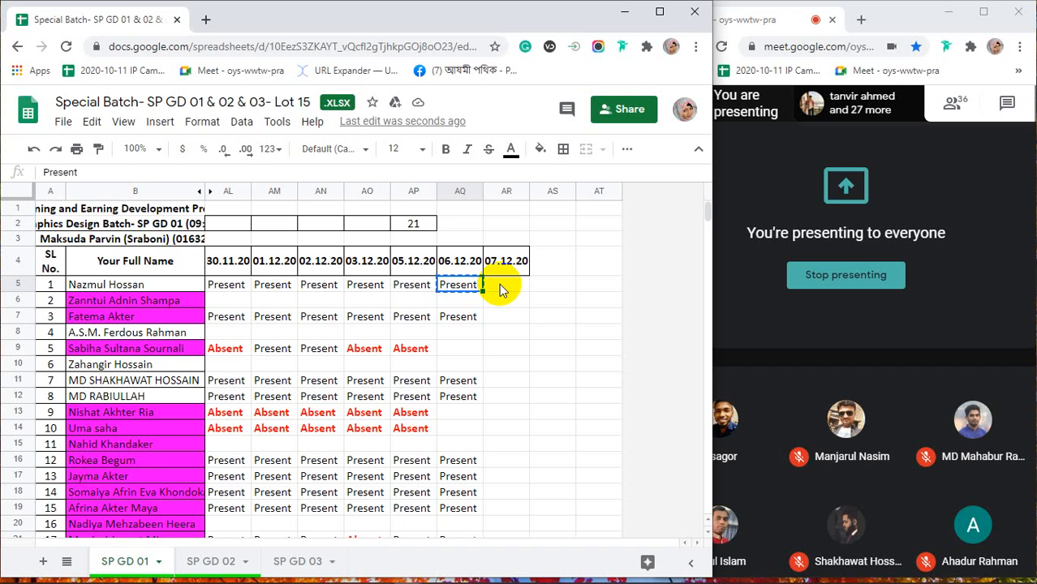
{"action": "left_click", "coordinate": [499, 283]}
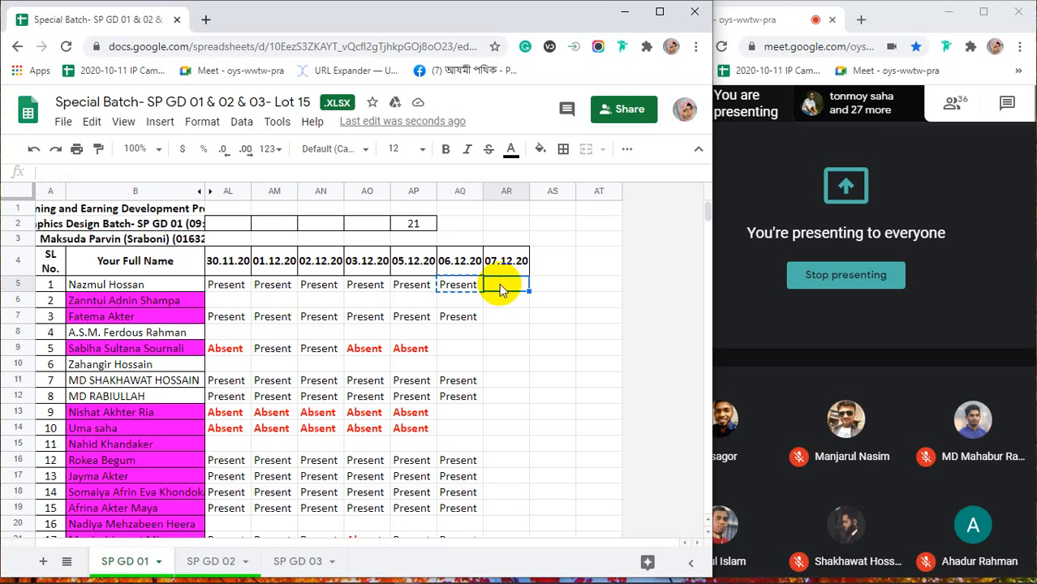
{"action": "key", "text": "ctrl+v"}
Mark the students in rows 11 and 12 as "Present" in the 07.12.20 column
{"action": "key", "text": "Down"}
{"action": "key", "text": "Down"}
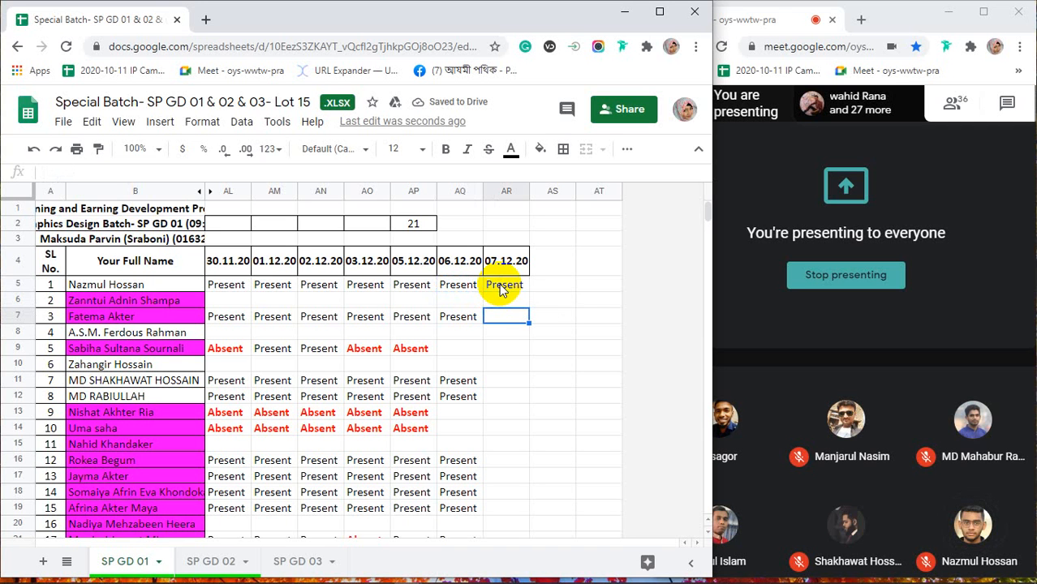
{"action": "key", "text": "Down"}
{"action": "key", "text": "Down"}
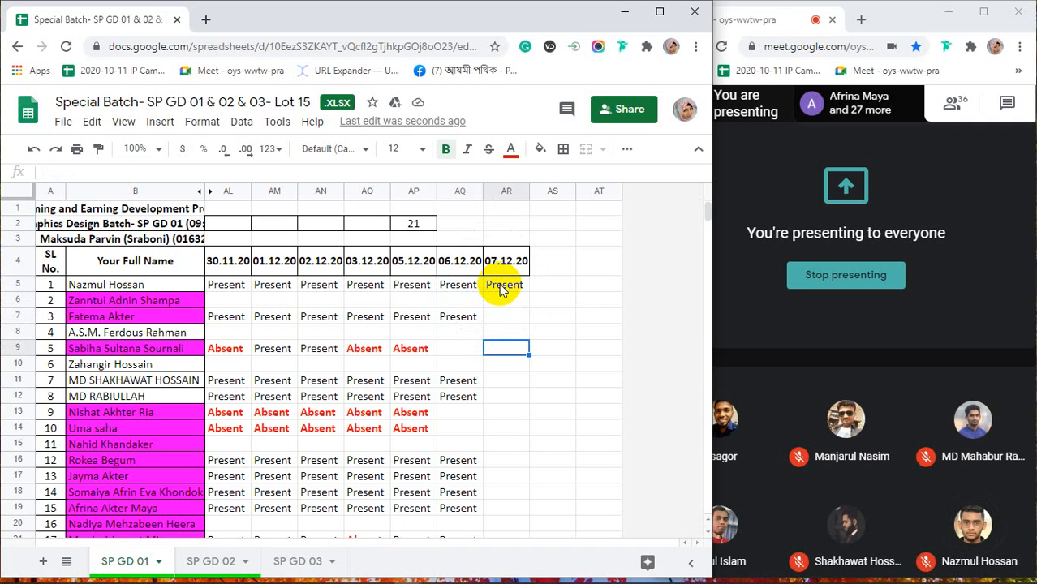
{"action": "key", "text": "Down"}
{"action": "key", "text": "Down"}
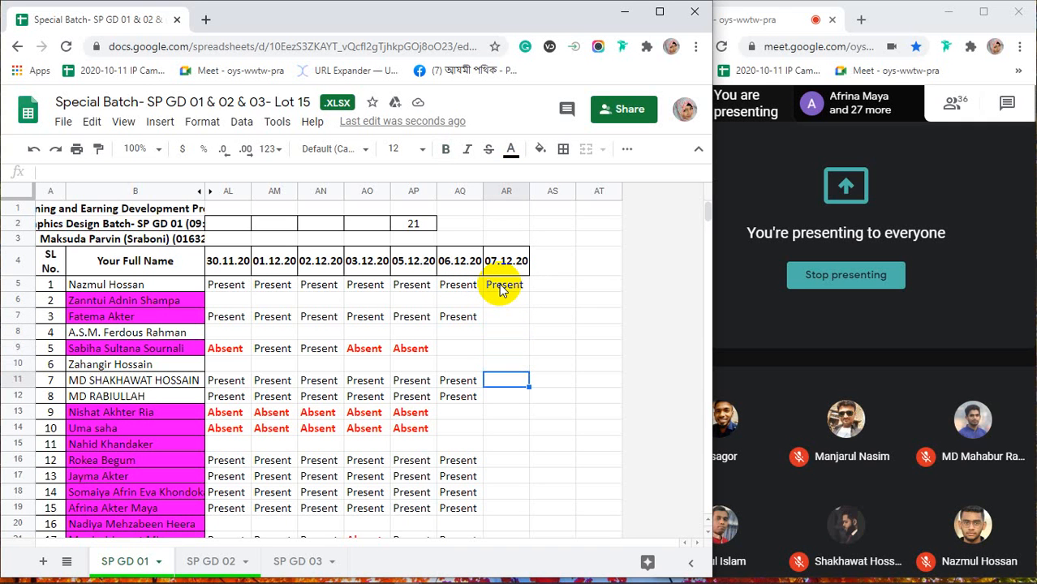
{"action": "type", "text": "Present"}
{"action": "key", "text": "Return"}
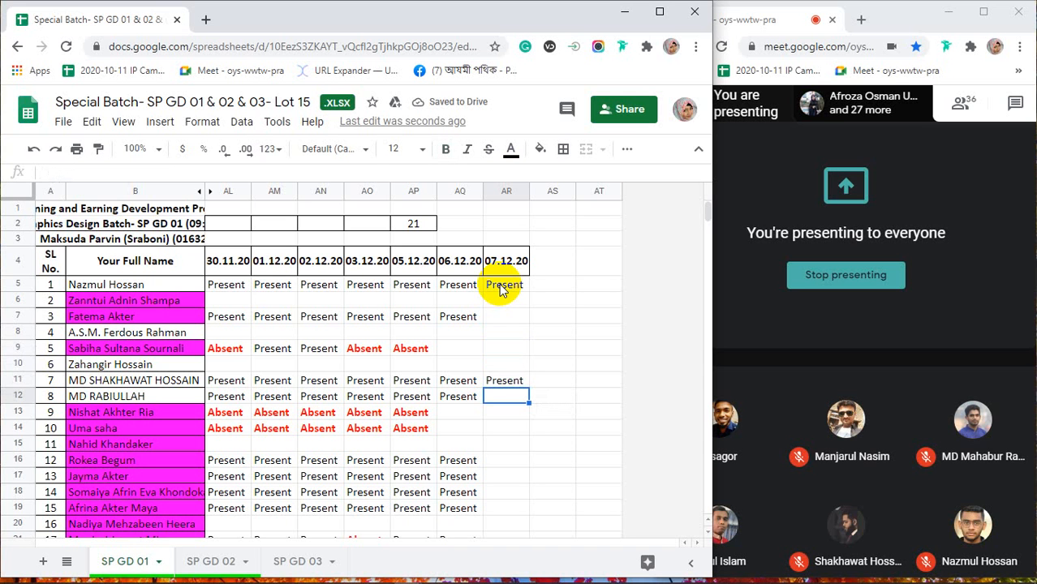
{"action": "type", "text": "P"}
{"action": "key", "text": "Return"}
Fill "Present" into AR16 through AR19 for the 07.12.20 class
{"action": "key", "text": "Down"}
{"action": "key", "text": "Down"}
{"action": "key", "text": "Down"}
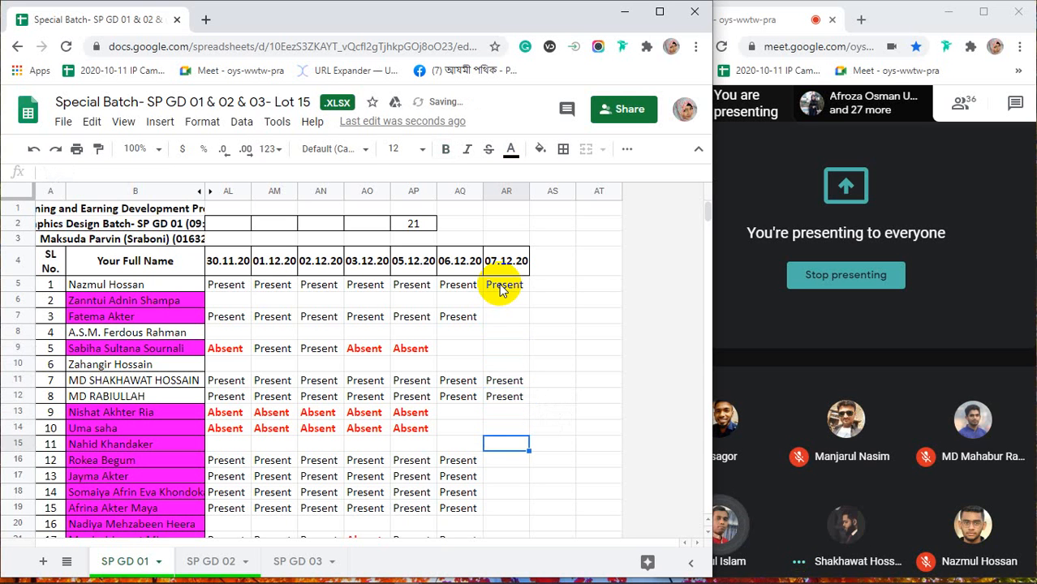
{"action": "key", "text": "ctrl+v"}
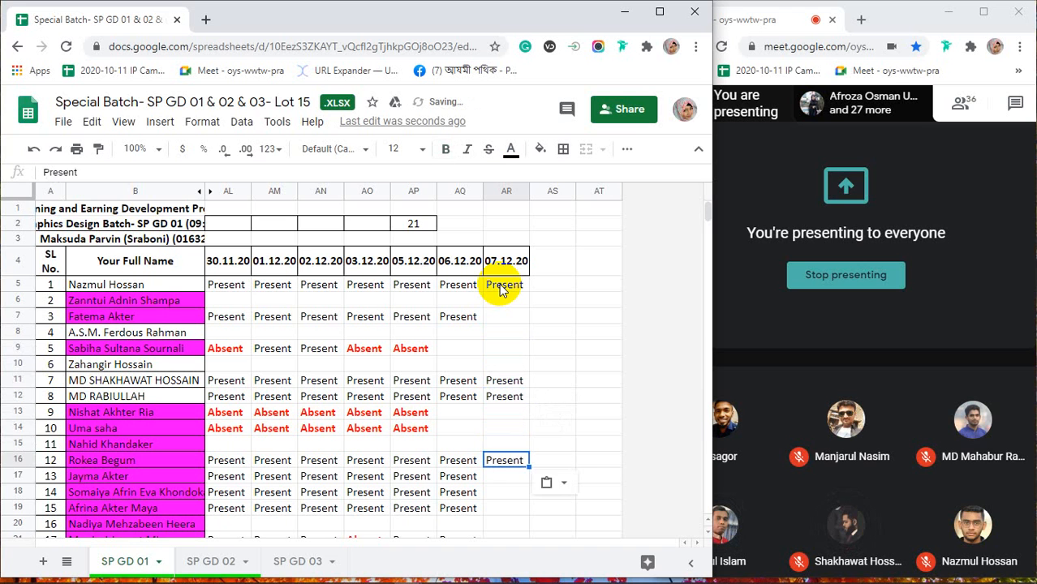
{"action": "key", "text": "Down"}
{"action": "key", "text": "ctrl+v"}
{"action": "key", "text": "Down"}
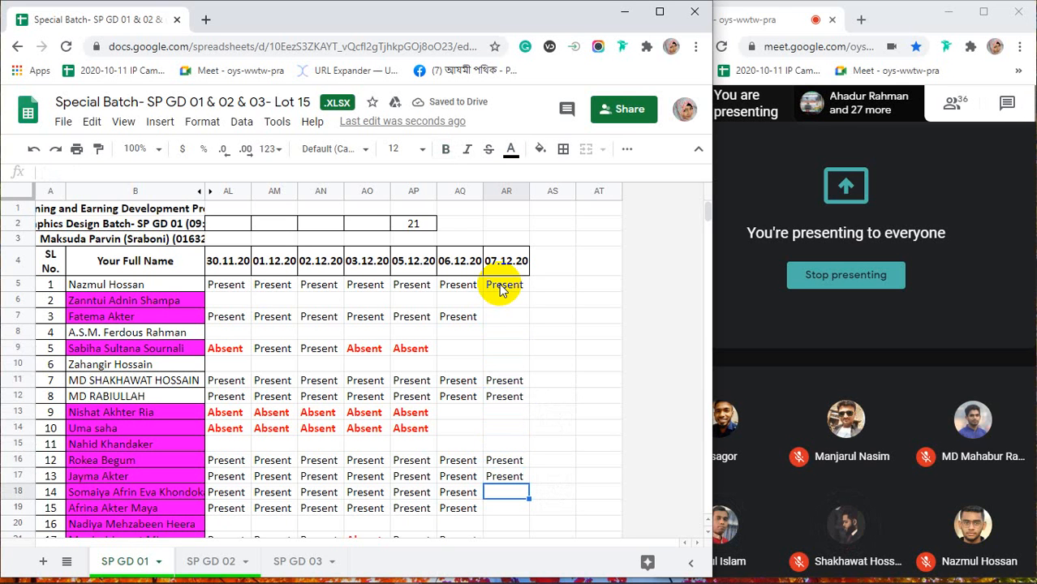
{"action": "key", "text": "ctrl+v"}
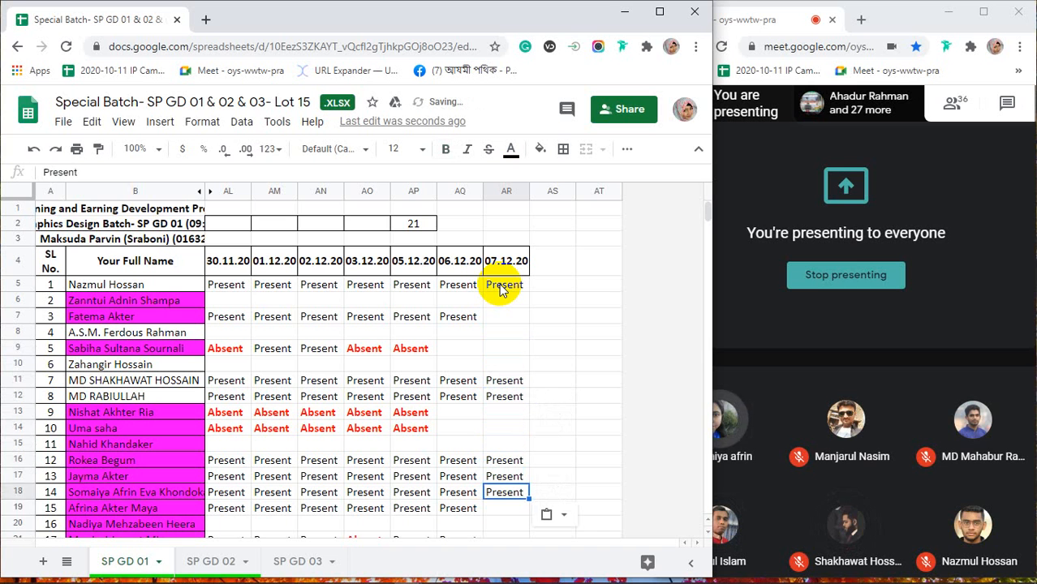
{"action": "key", "text": "Down"}
{"action": "key", "text": "ctrl+v"}
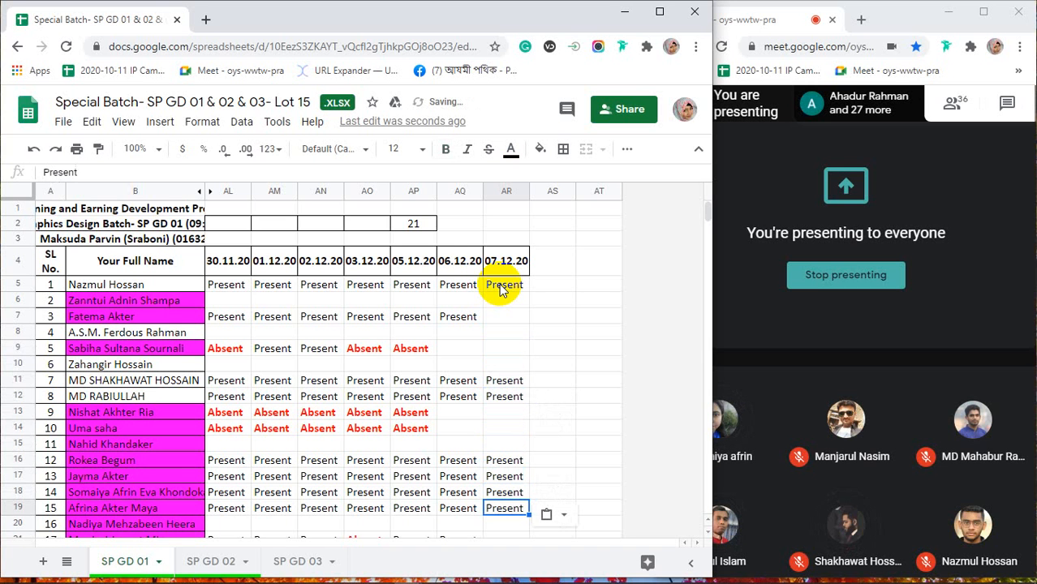
Paste "Present" into AR21 and AR22 for the students with serial numbers 17 and 18
{"action": "key", "text": "Down"}
{"action": "key", "text": "Down"}
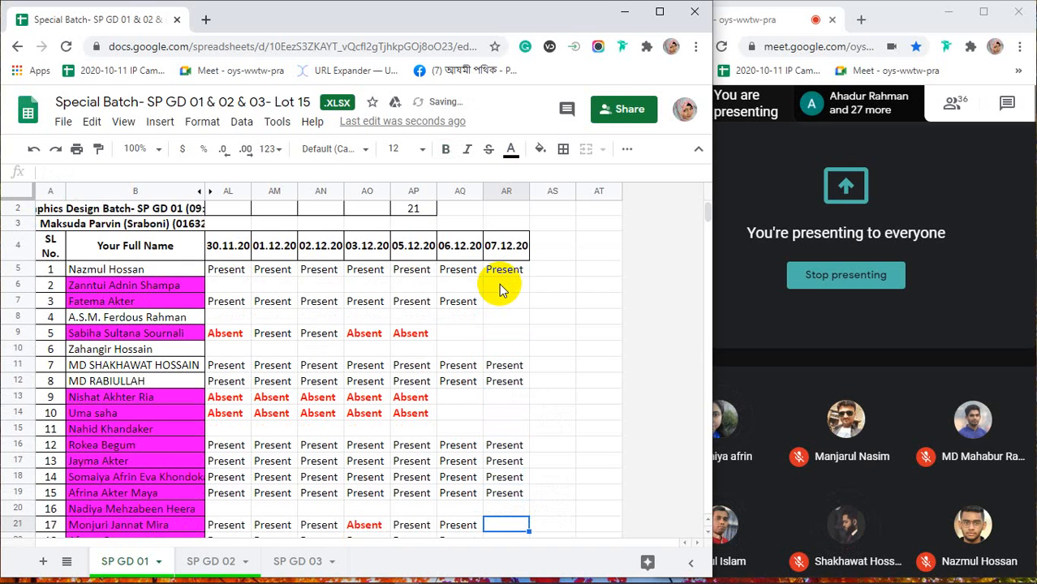
{"action": "key", "text": "ctrl+v"}
{"action": "key", "text": "Down"}
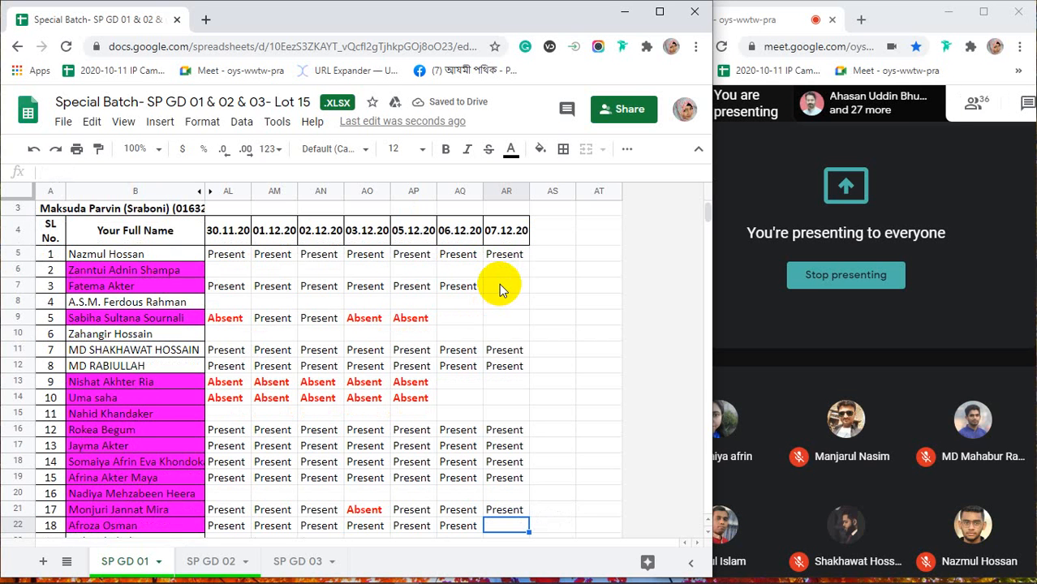
{"action": "key", "text": "ctrl+v"}
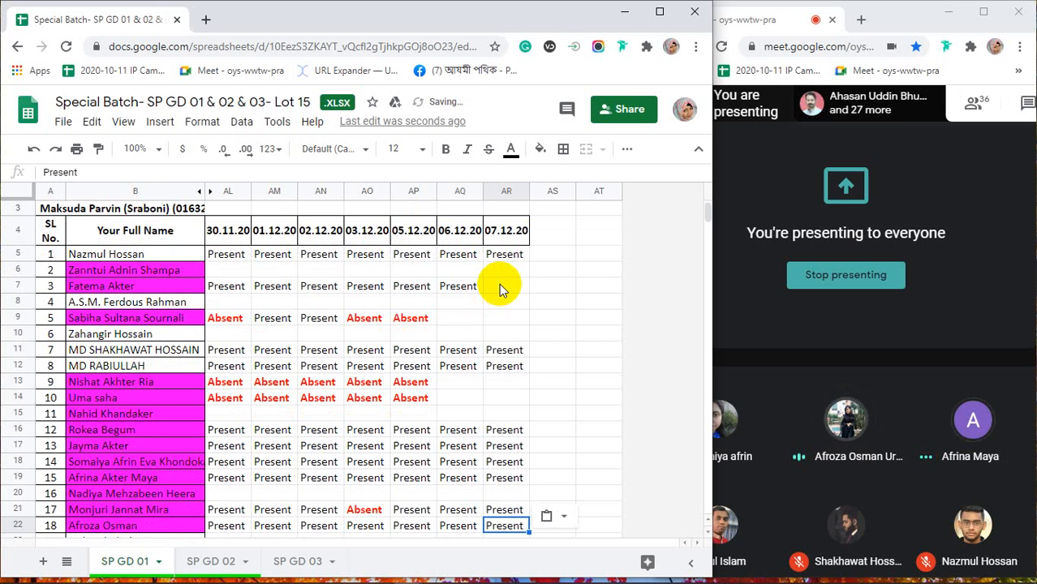
Enter "Present" in AR28 and AR30 for the students with serial numbers 24 and 26
{"action": "key", "text": "Down"}
{"action": "key", "text": "Down"}
{"action": "key", "text": "Down"}
{"action": "key", "text": "Down"}
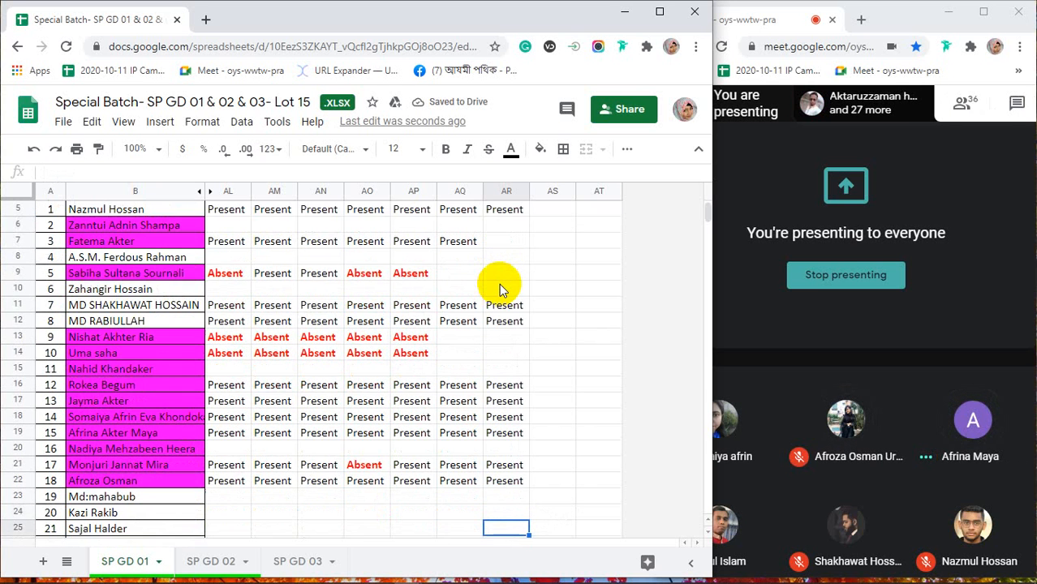
{"action": "key", "text": "Down"}
{"action": "key", "text": "Down"}
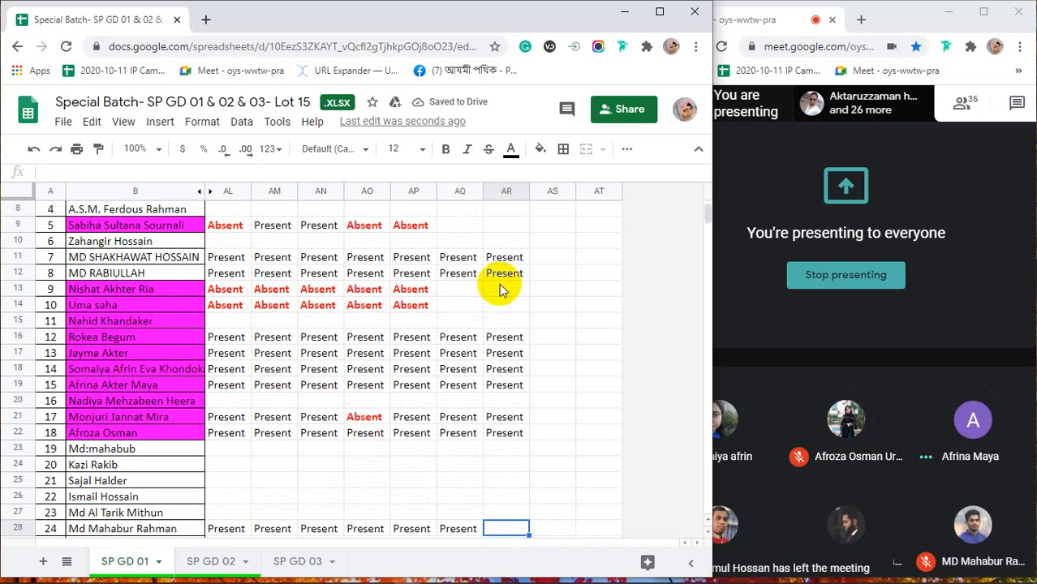
{"action": "key", "text": "ctrl+v"}
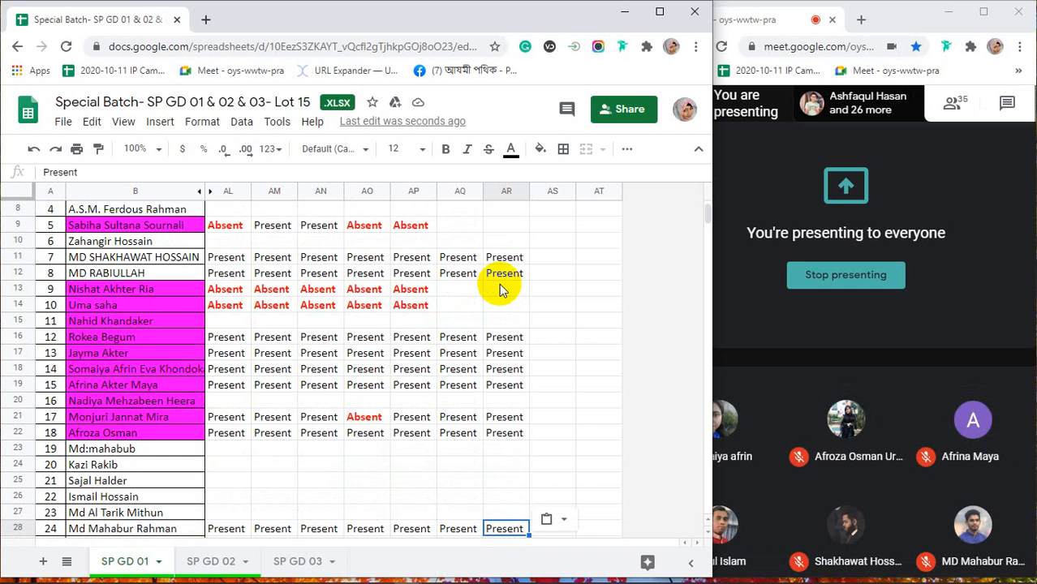
{"action": "key", "text": "Down"}
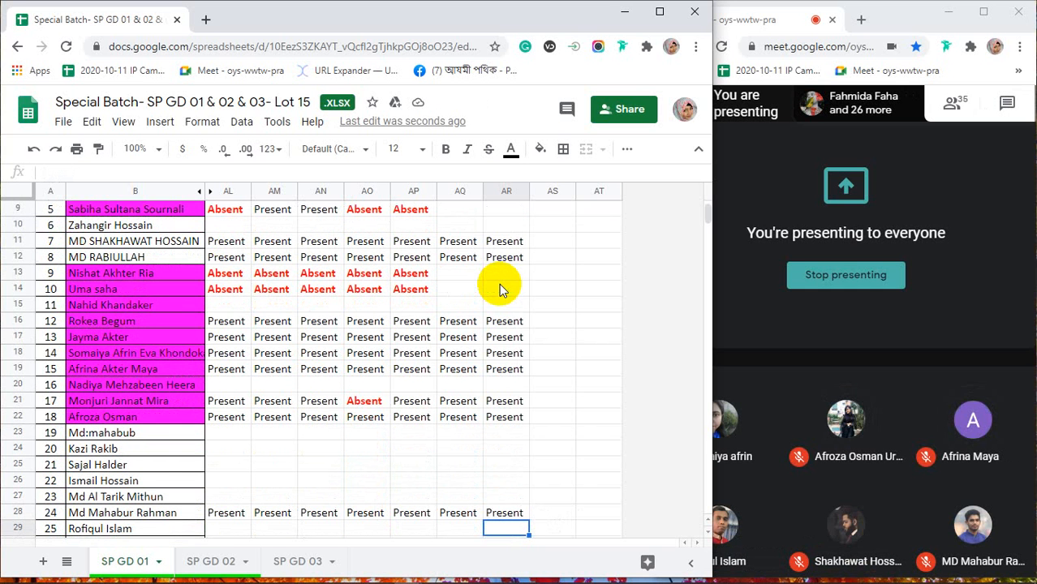
{"action": "key", "text": "Down"}
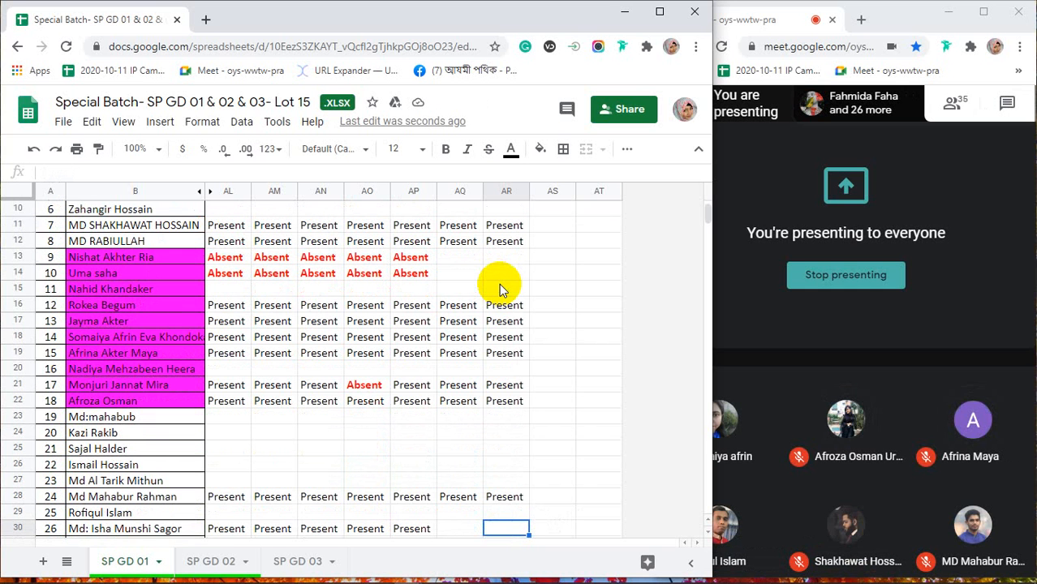
{"action": "type", "text": "Present"}
{"action": "key", "text": "Down"}
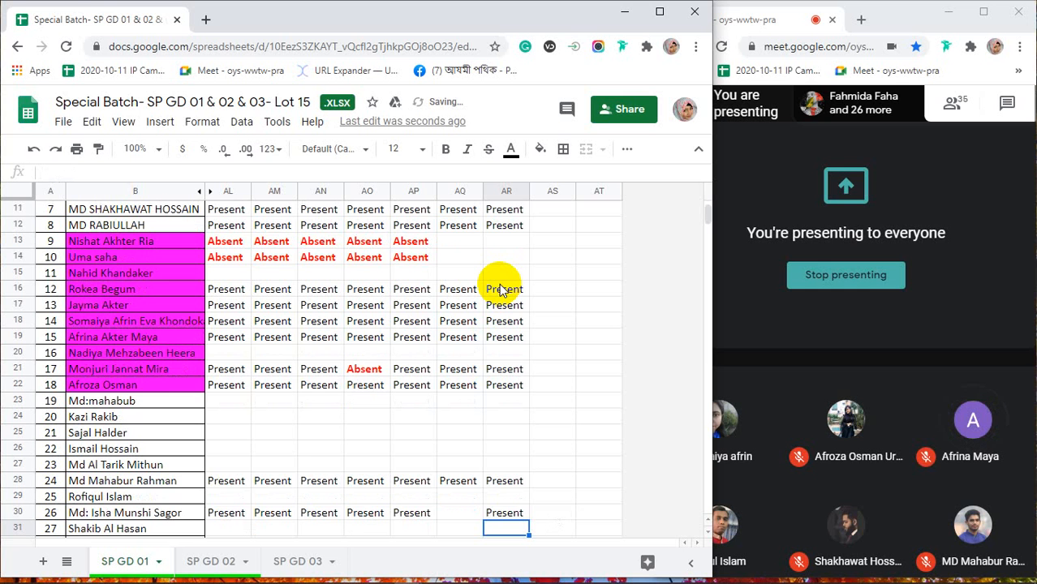
Record "Present" in AR33 and AR37 for the students with serial numbers 29 and 33
{"action": "key", "text": "Down"}
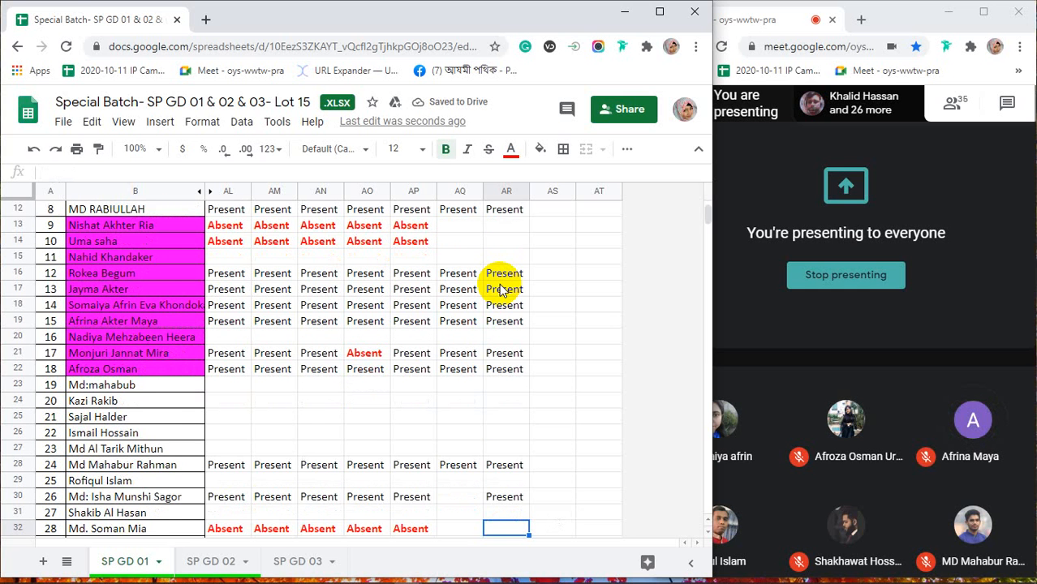
{"action": "key", "text": "Down"}
{"action": "key", "text": "Down"}
{"action": "key", "text": "Up"}
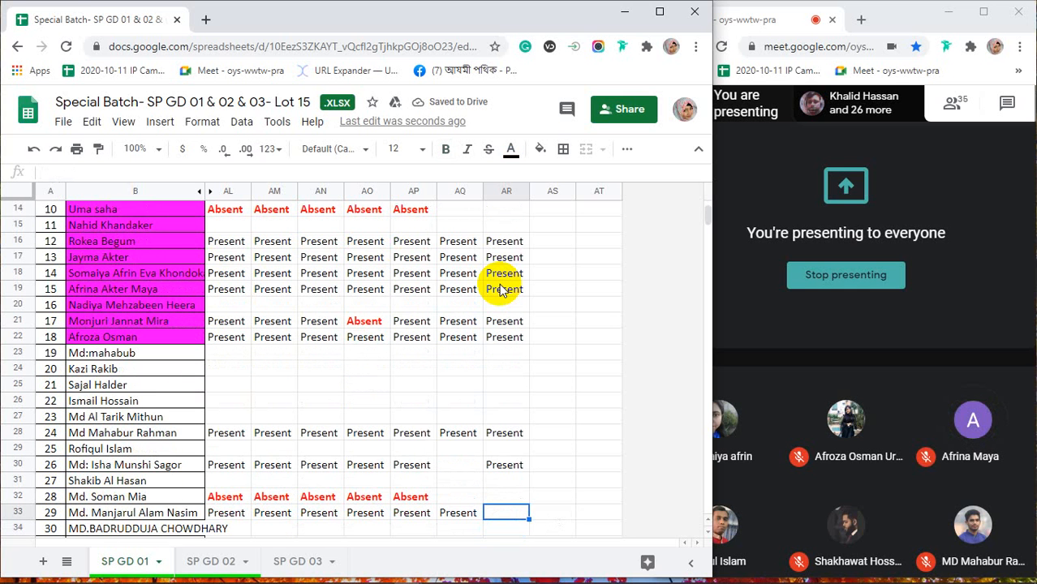
{"action": "type", "text": "Present"}
{"action": "key", "text": "Return"}
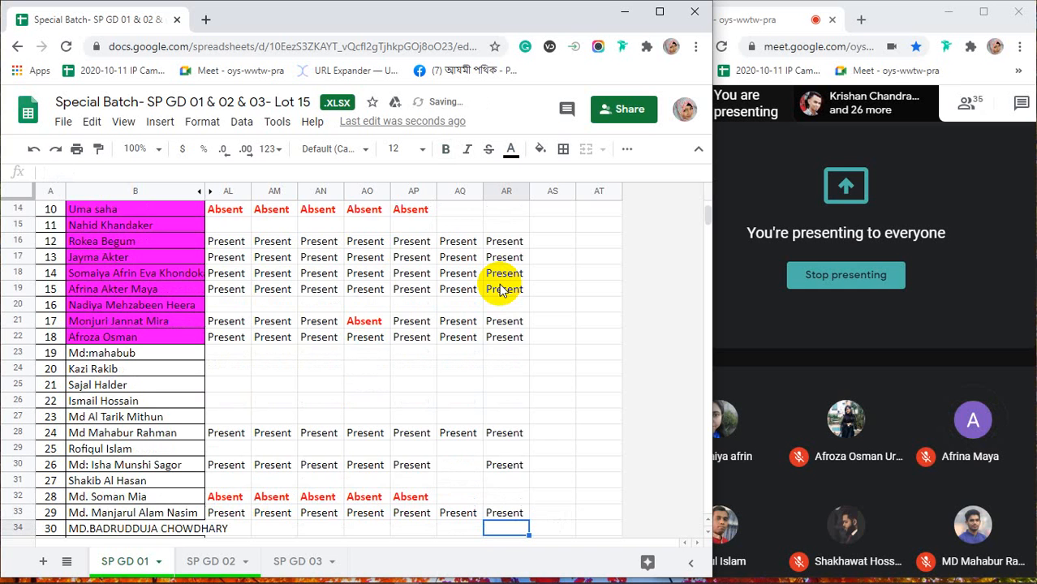
{"action": "key", "text": "Down"}
{"action": "key", "text": "Down"}
{"action": "key", "text": "Down"}
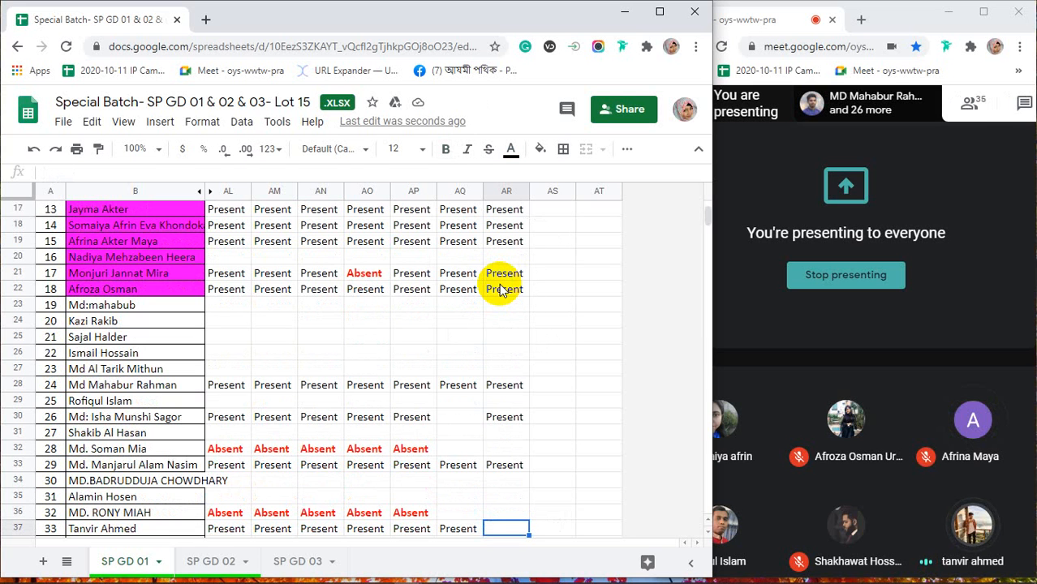
{"action": "type", "text": "Present"}
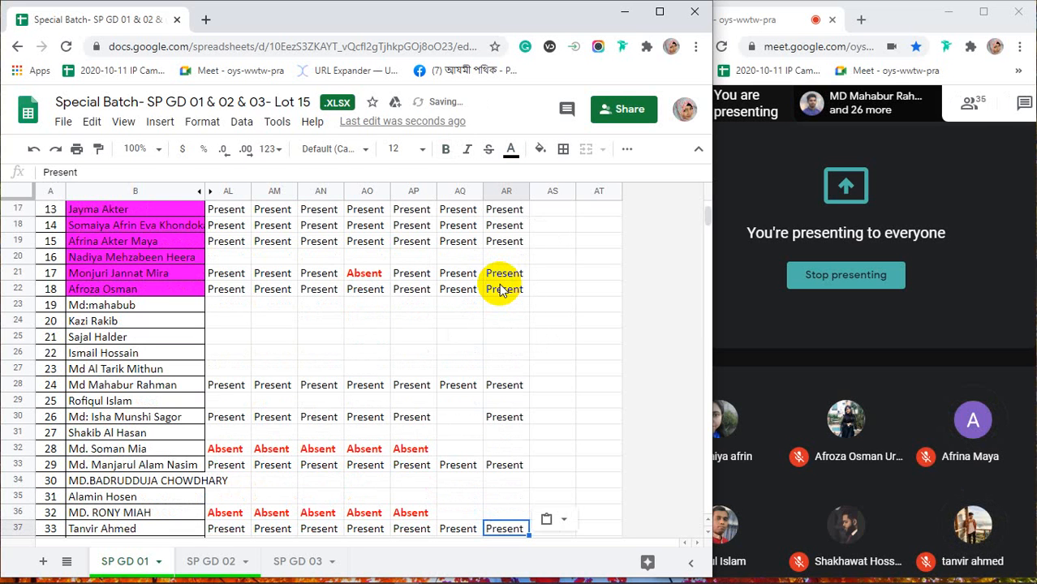
{"action": "key", "text": "Return"}
{"action": "key", "text": "Return"}
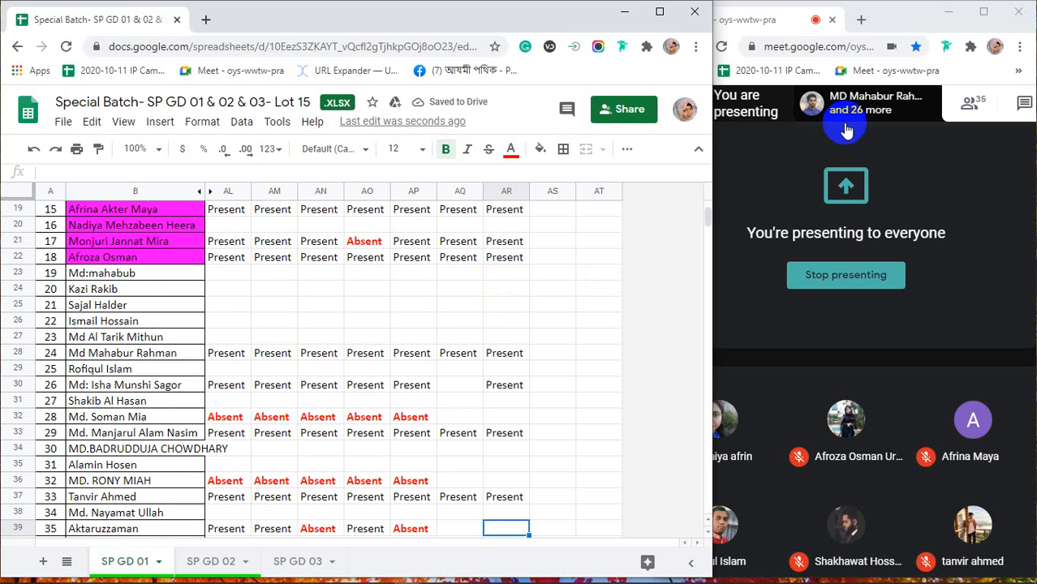
Check the participant list in the Google Meet window, close it, and return to AR39 in the attendance sheet
{"action": "left_click", "coordinate": [974, 104]}
{"action": "left_click", "coordinate": [971, 105]}
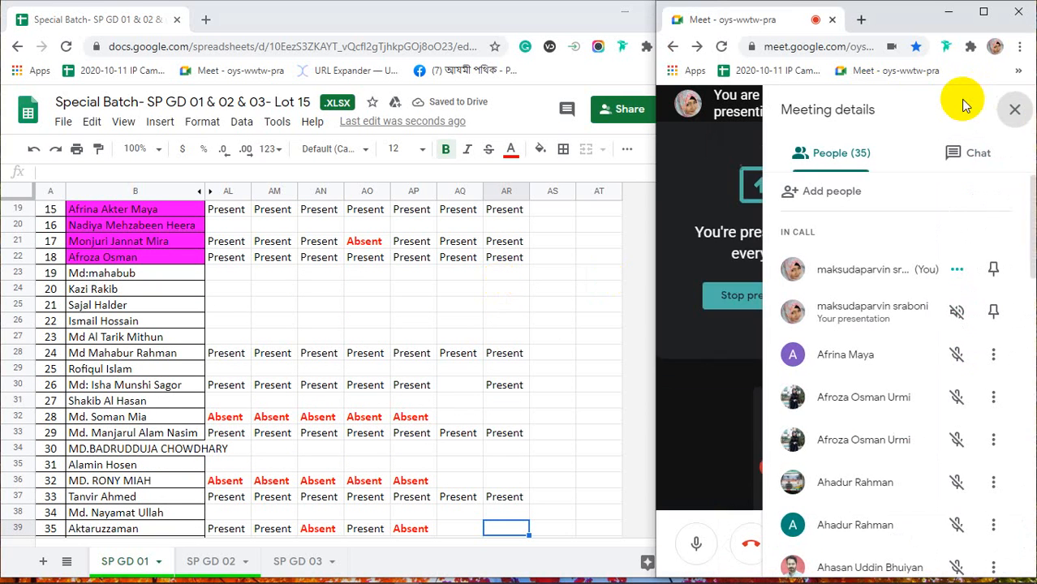
{"action": "left_click", "coordinate": [1012, 112]}
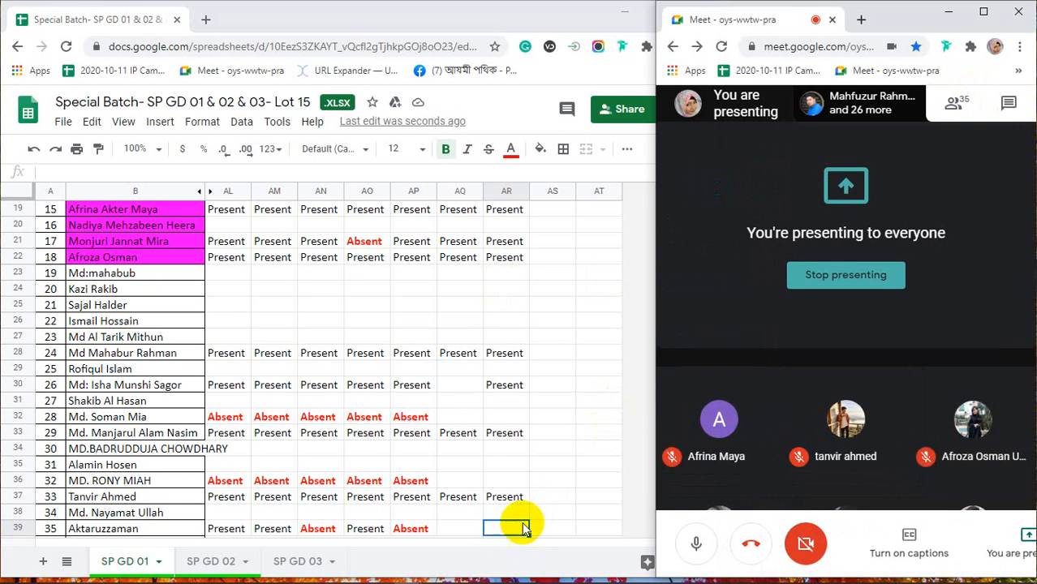
{"action": "left_click", "coordinate": [503, 529]}
{"action": "scroll", "coordinate": [577, 470], "scroll_direction": "down", "scroll_amount": 2}
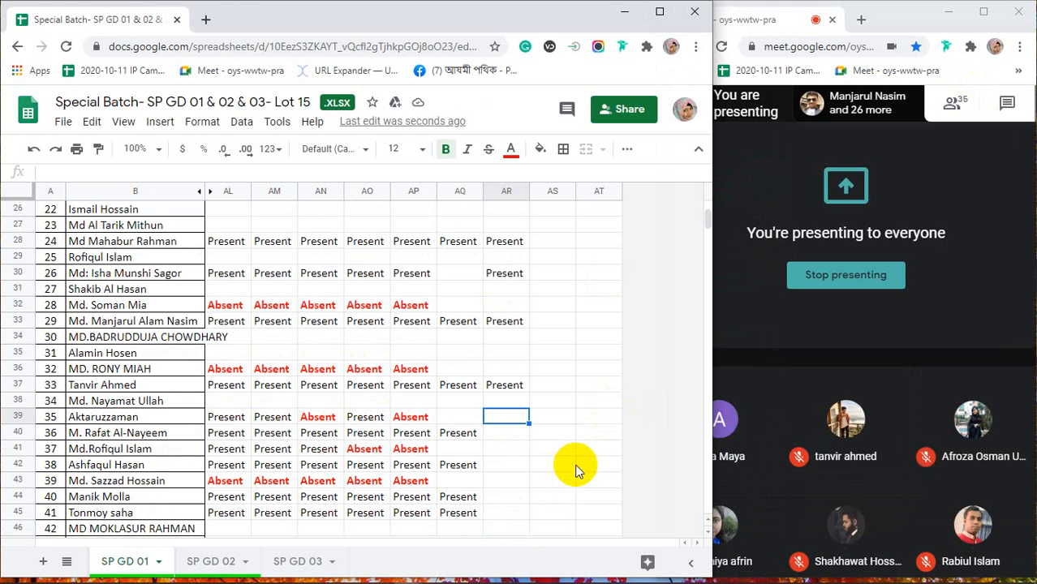
Enter "Present" in AR39, AR40 and AR42 for the students with serial numbers 35, 36 and 38
{"action": "type", "text": "Present"}
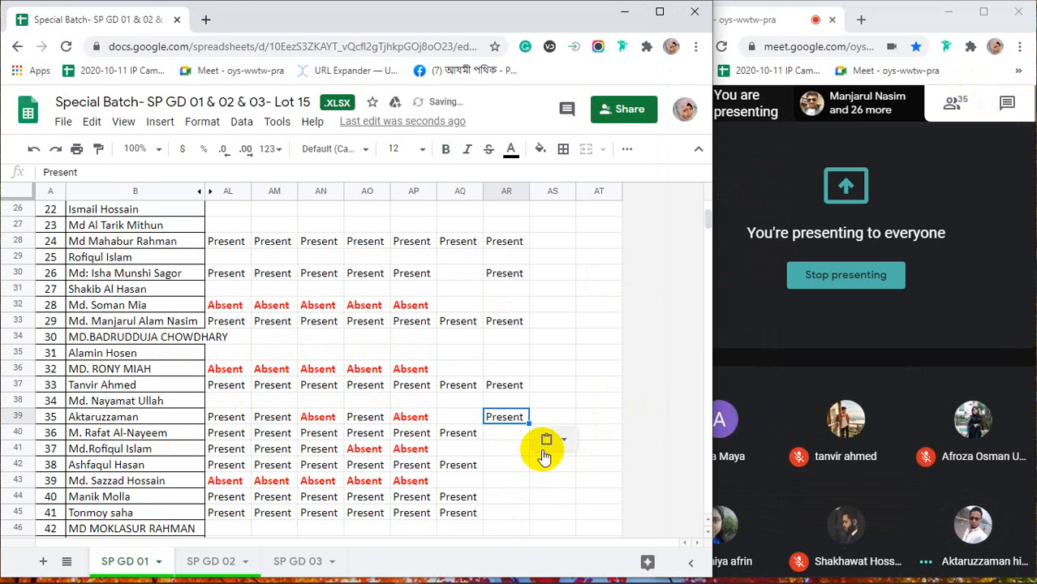
{"action": "key", "text": "Down"}
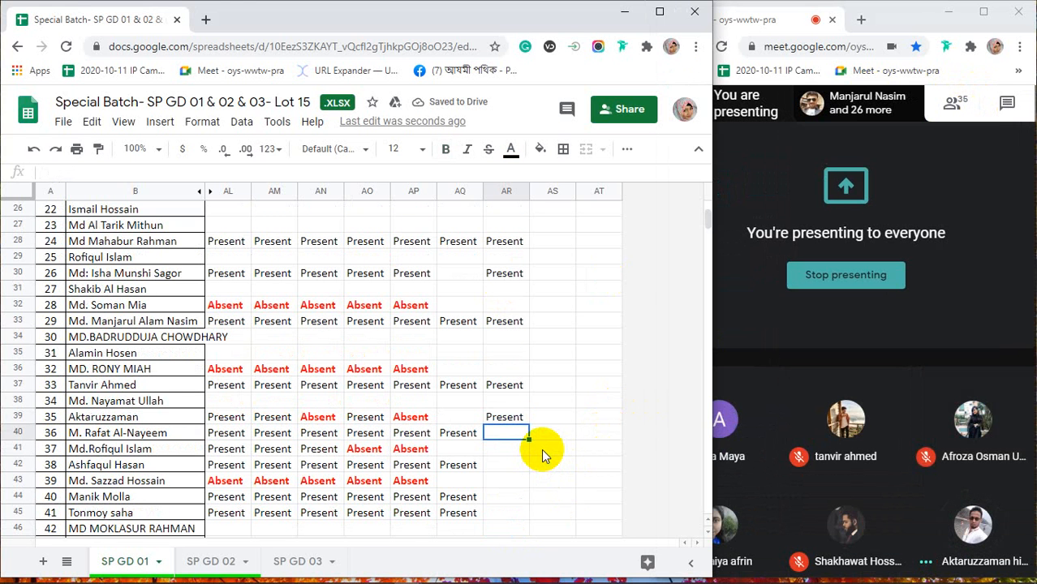
{"action": "type", "text": "Present"}
{"action": "key", "text": "Down"}
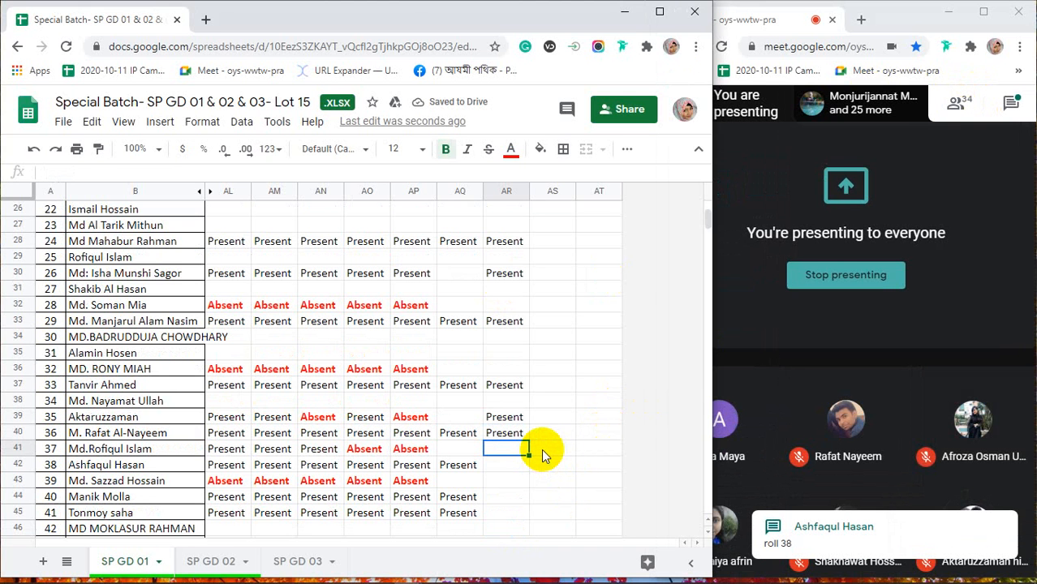
{"action": "key", "text": "Down"}
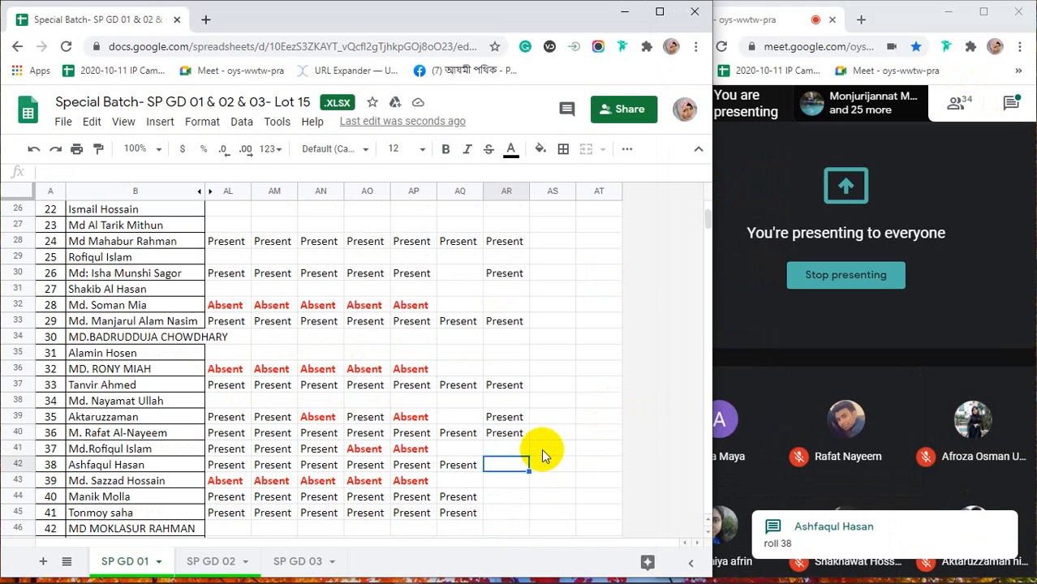
{"action": "type", "text": "Present"}
{"action": "key", "text": "Down"}
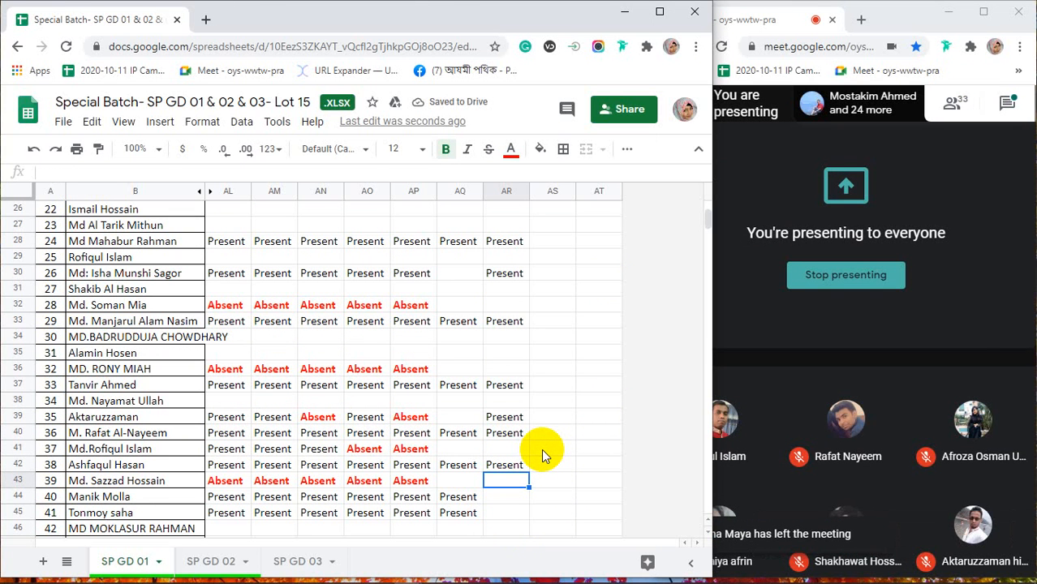
Mark the students with serial numbers 40 and 41 as "Present" in AR44 and AR45
{"action": "key", "text": "Down"}
{"action": "type", "text": "Present"}
{"action": "key", "text": "Down"}
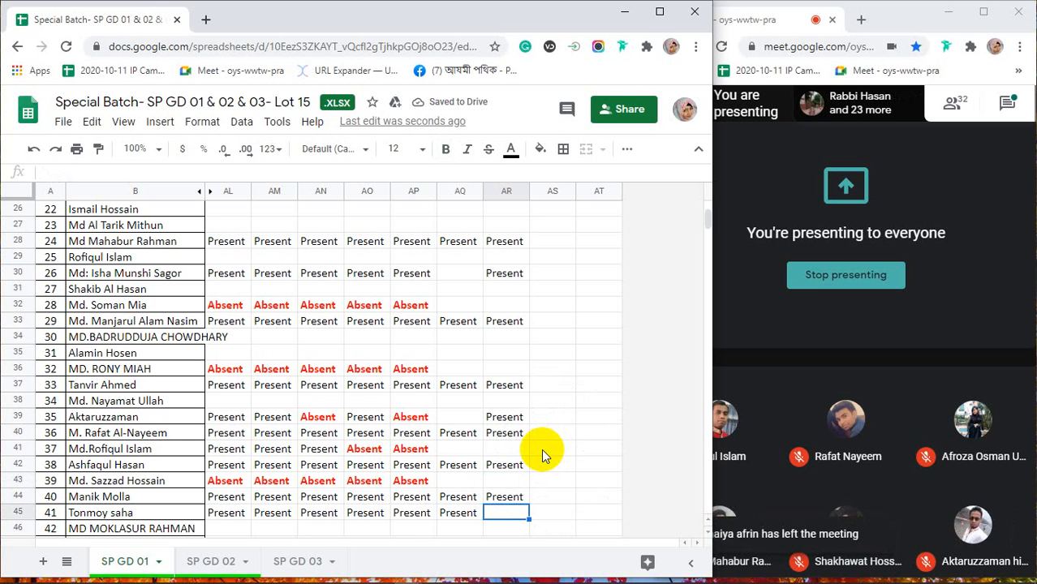
{"action": "type", "text": "Present"}
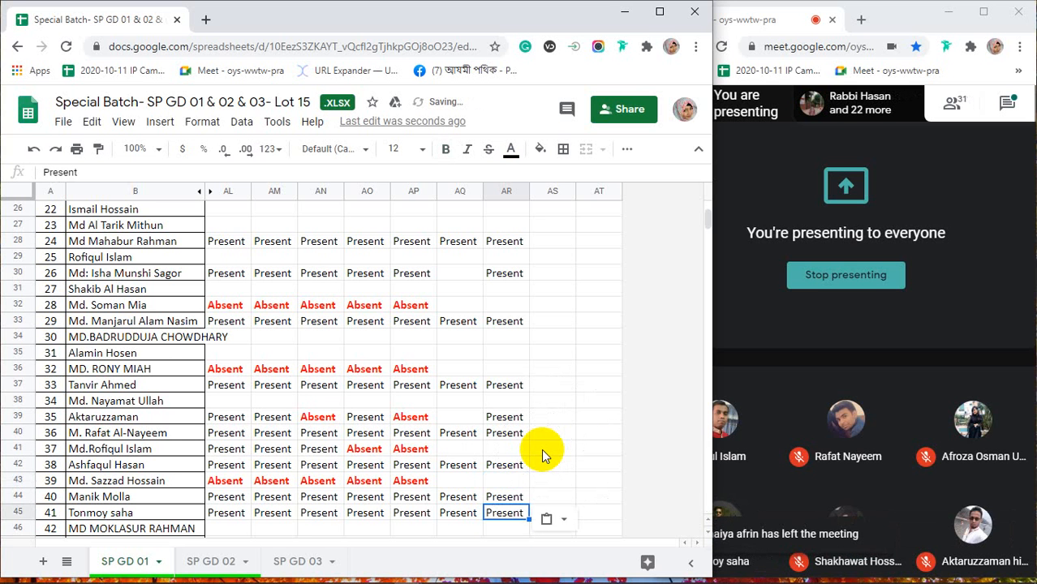
Skip rows 46 to 51 and enter "Present" in AR52 for the student with serial number 48
{"action": "key", "text": "Down"}
{"action": "key", "text": "Down"}
{"action": "key", "text": "Down"}
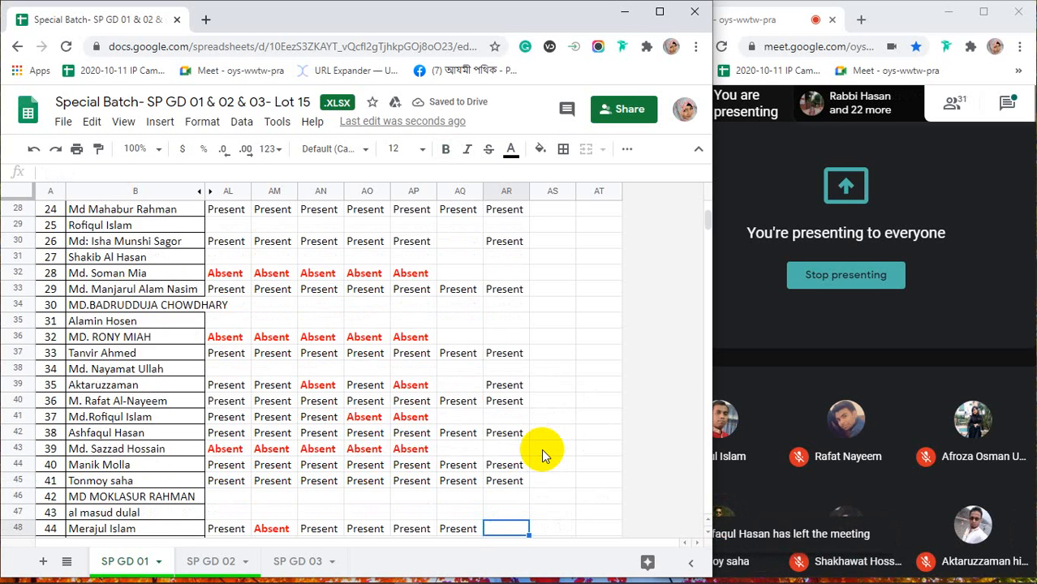
{"action": "key", "text": "Down"}
{"action": "key", "text": "Down"}
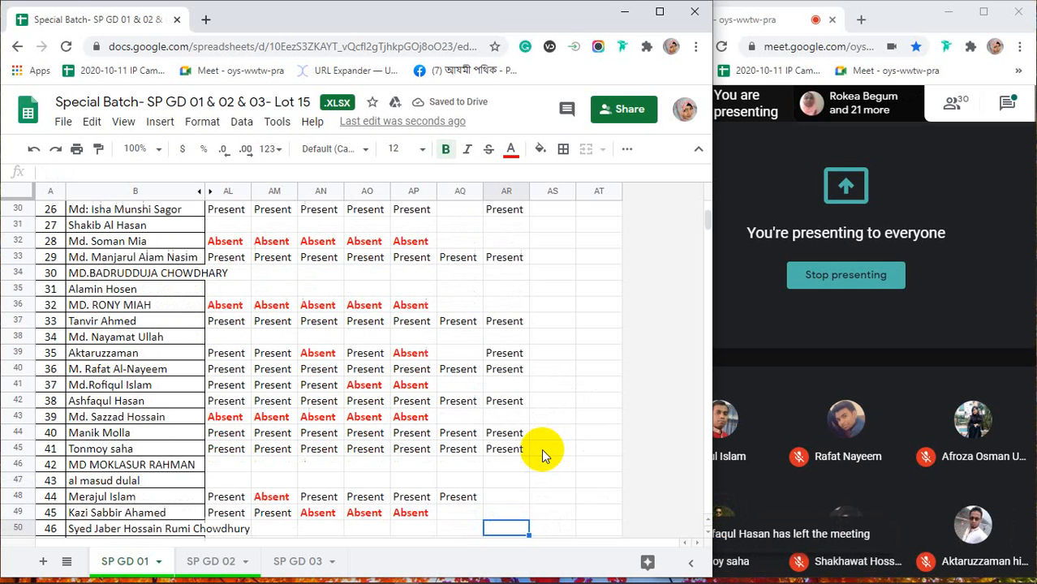
{"action": "key", "text": "Down"}
{"action": "key", "text": "Down"}
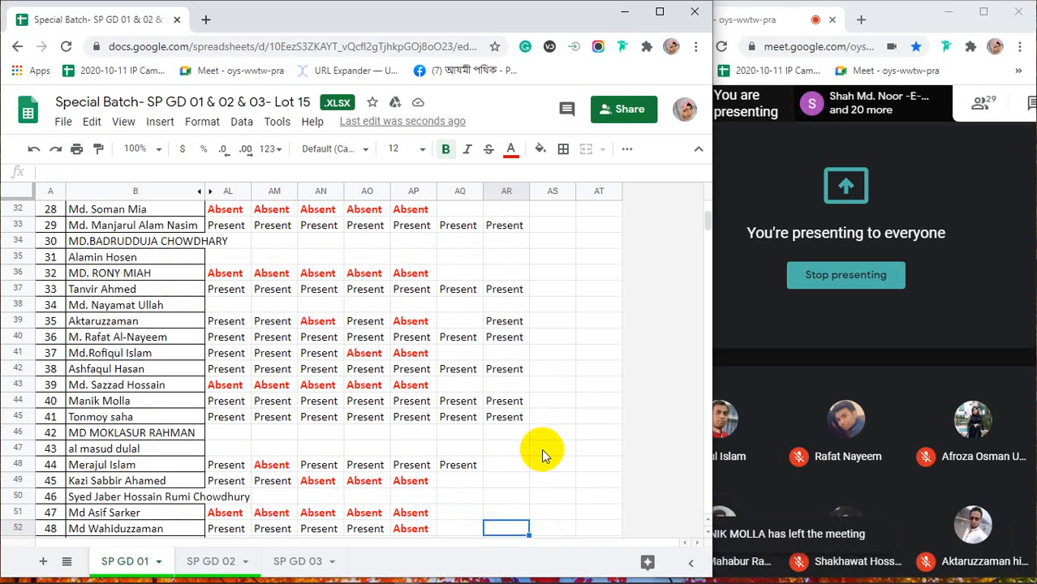
{"action": "type", "text": "Present"}
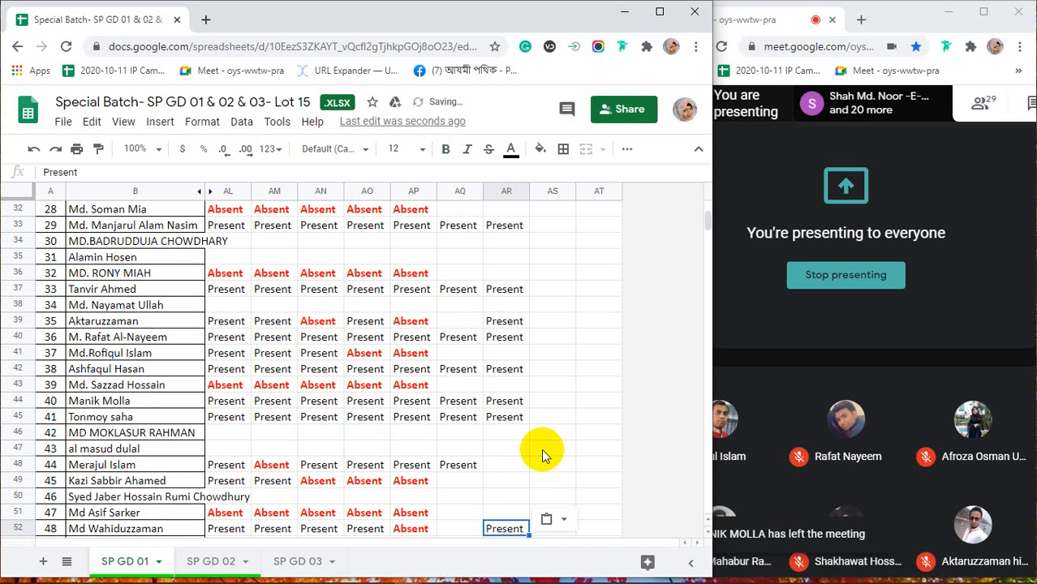
Fill in "Present" for the same student's two preceding class dates, in AQ52 and AP52
{"action": "key", "text": "Left"}
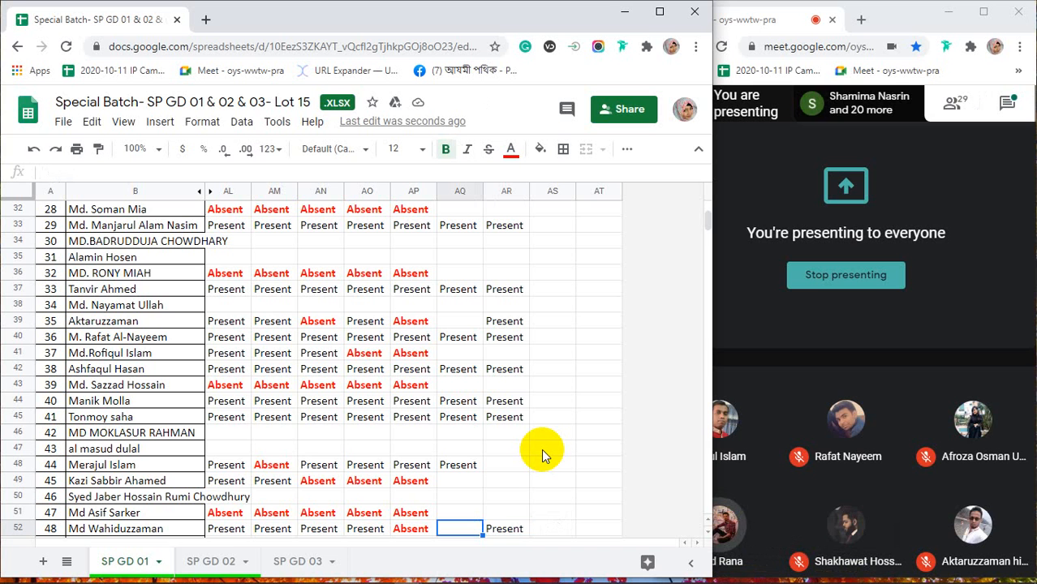
{"action": "type", "text": "Present"}
{"action": "key", "text": "Left"}
{"action": "type", "text": "Present"}
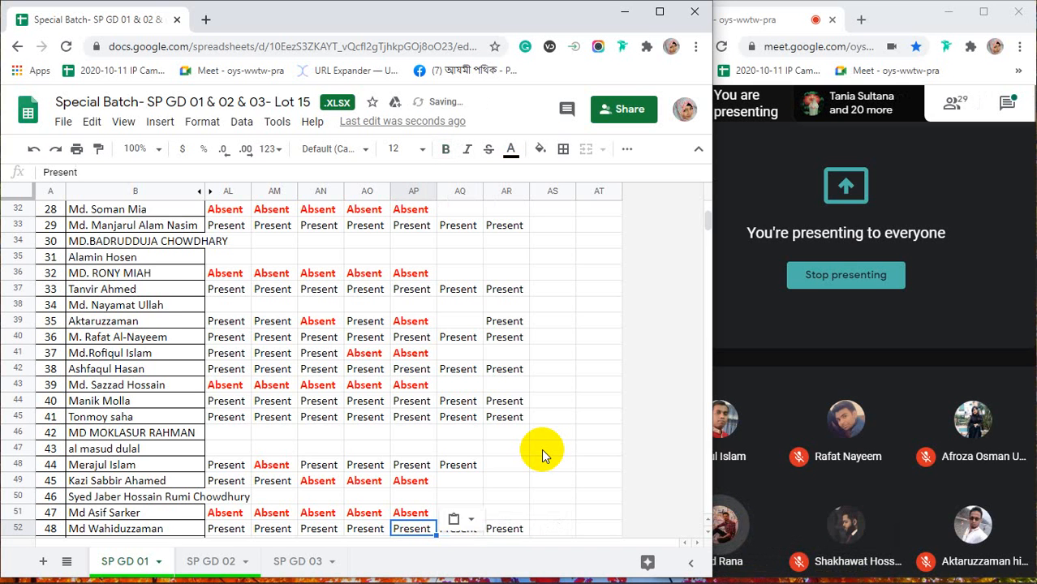
Record "Present" in AR53 and AR54 for the students with serial numbers 49 and 50
{"action": "key", "text": "Down"}
{"action": "key", "text": "Right"}
{"action": "key", "text": "Right"}
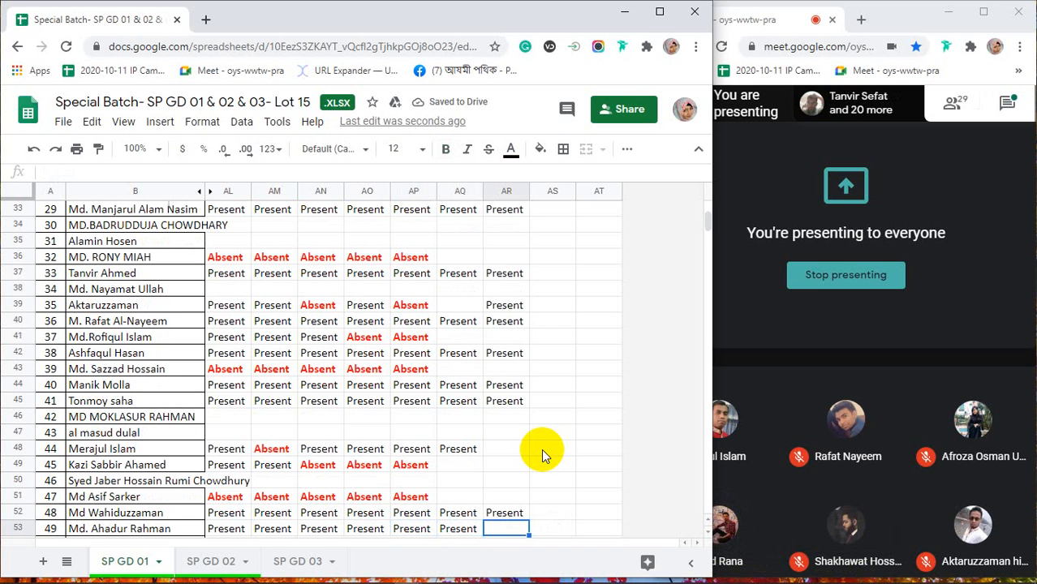
{"action": "key", "text": "Down"}
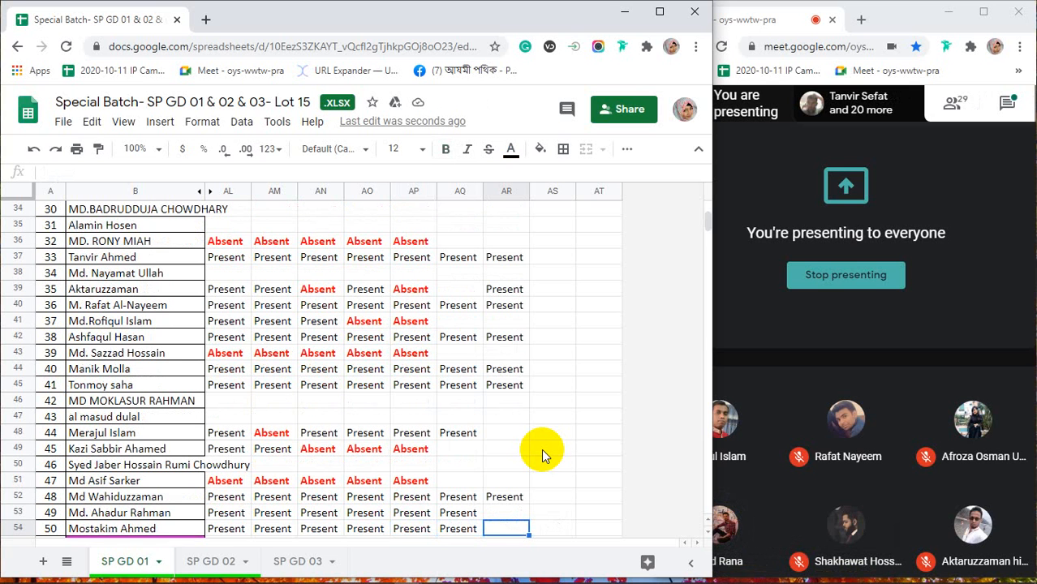
{"action": "key", "text": "Up"}
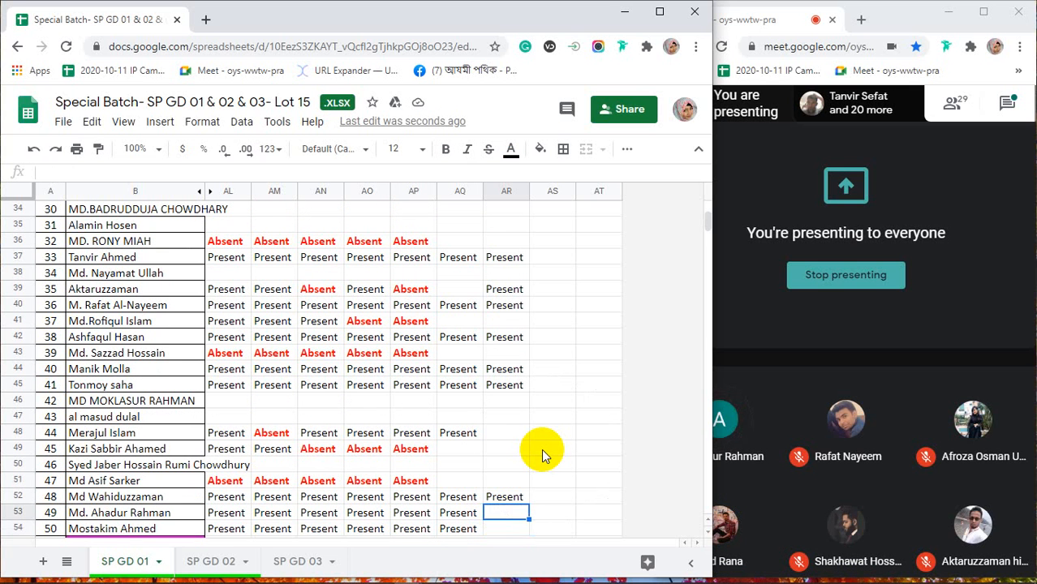
{"action": "type", "text": "Present"}
{"action": "key", "text": "Down"}
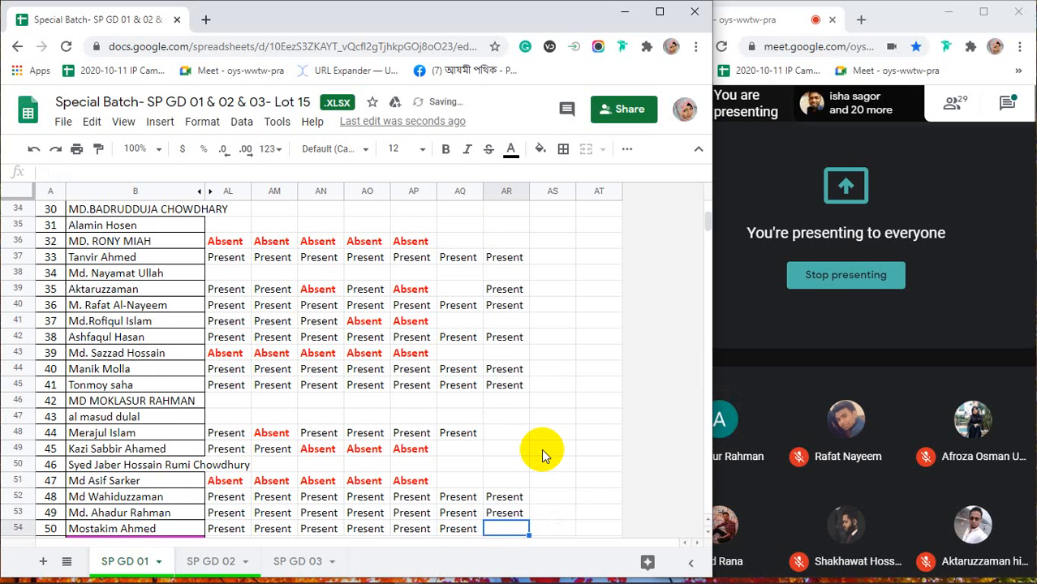
{"action": "type", "text": "Present"}
{"action": "key", "text": "Down"}
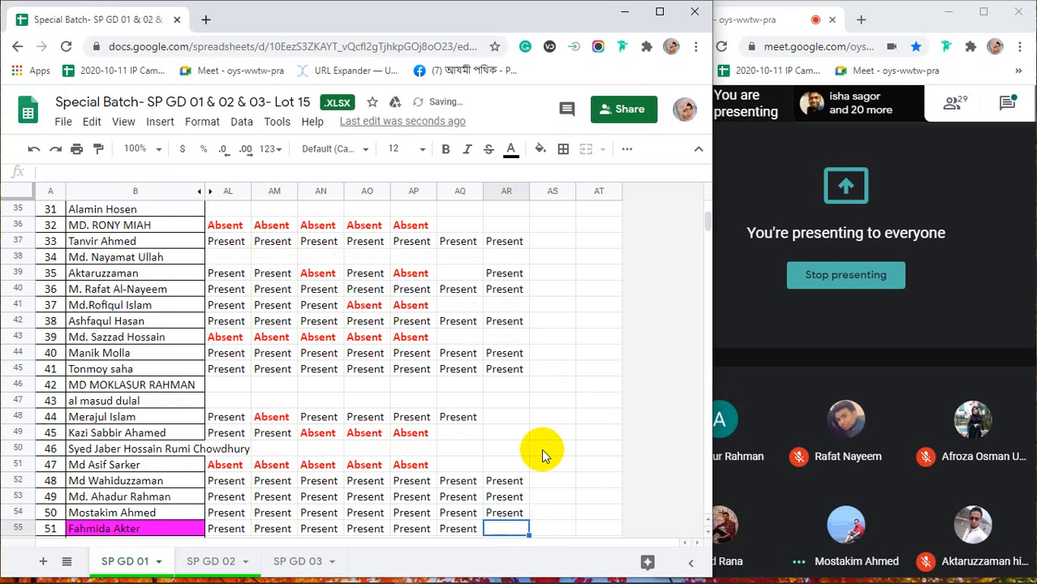
Enter "Present" in AR55 for the student with serial number 51, in the magenta-highlighted row
{"action": "type", "text": "Present"}
{"action": "key", "text": "Down"}
{"action": "key", "text": "Down"}
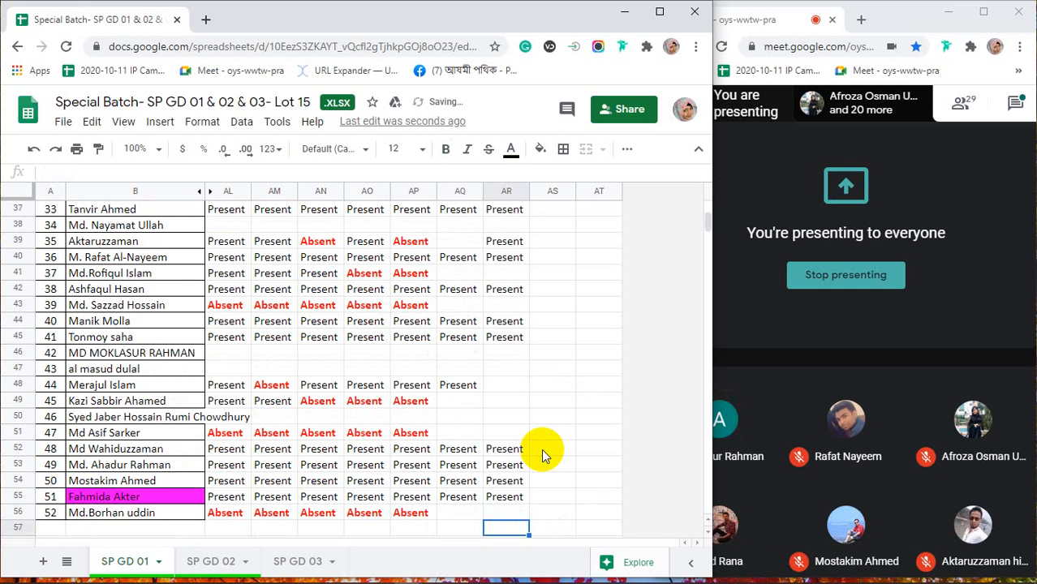
{"action": "key", "text": "Up"}
{"action": "key", "text": "Up"}
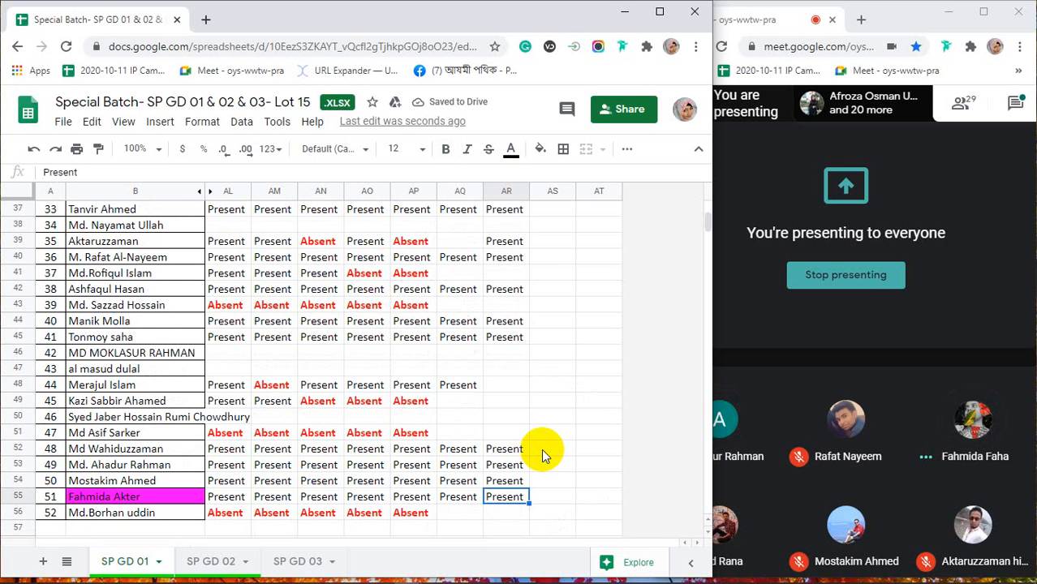
Switch to the SP GD 03 sheet and enter "Present" in AR73 for the student with serial number 69
{"action": "left_click", "coordinate": [207, 558]}
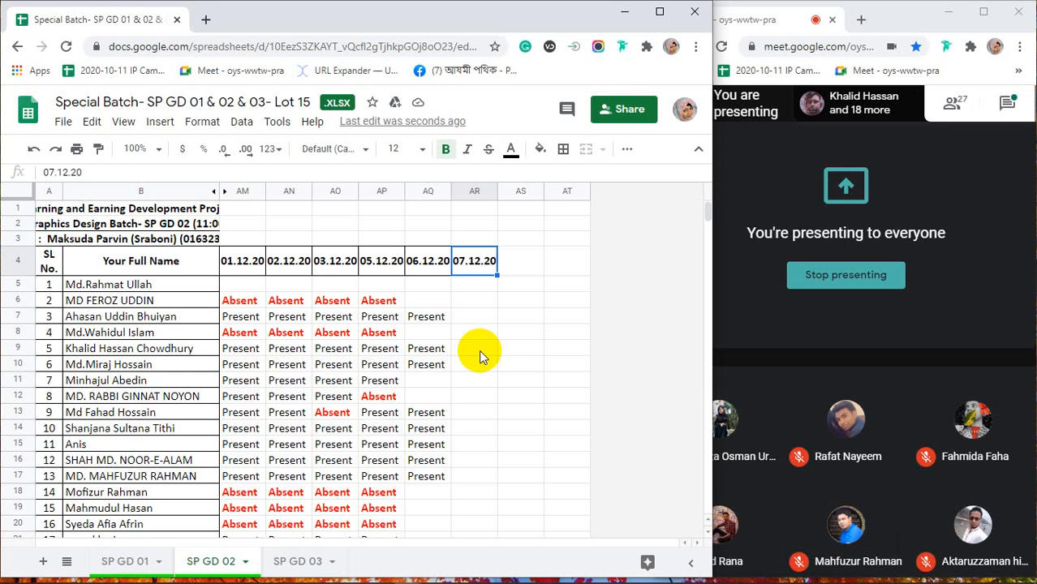
{"action": "left_click", "coordinate": [286, 560]}
{"action": "scroll", "coordinate": [406, 454], "scroll_direction": "down", "scroll_amount": 9}
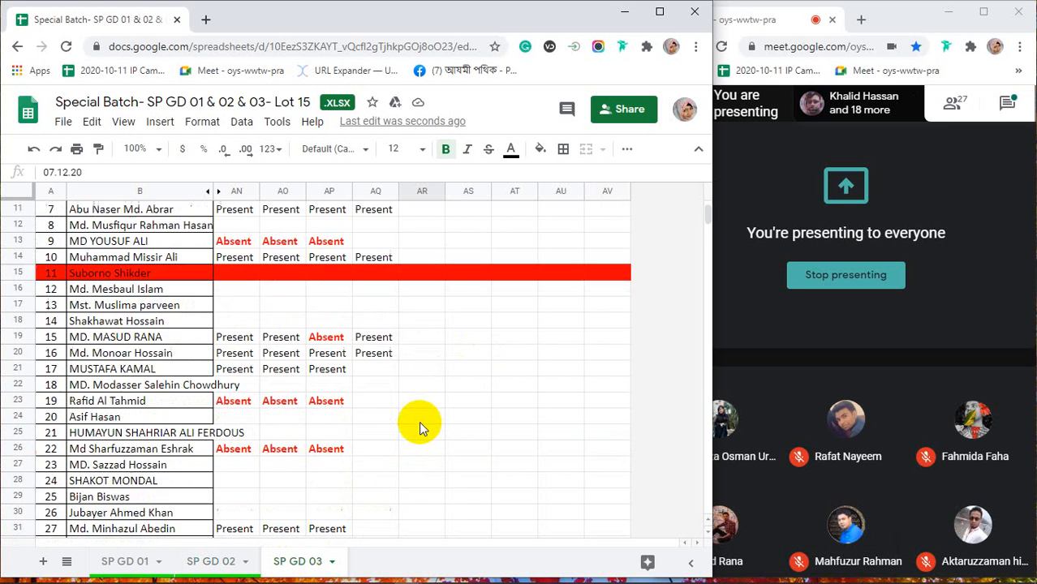
{"action": "scroll", "coordinate": [418, 421], "scroll_direction": "down", "scroll_amount": 10}
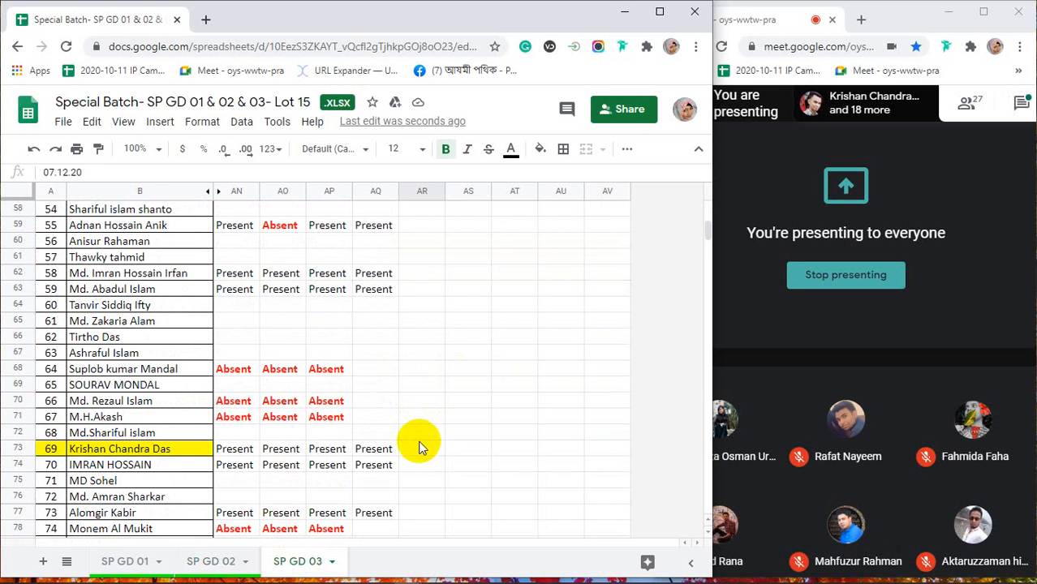
{"action": "left_click", "coordinate": [415, 447]}
{"action": "type", "text": "Present"}
Enter "Present" in AR82 of SP GD 03 for the student with serial number 78
{"action": "scroll", "coordinate": [415, 451], "scroll_direction": "down", "scroll_amount": 8}
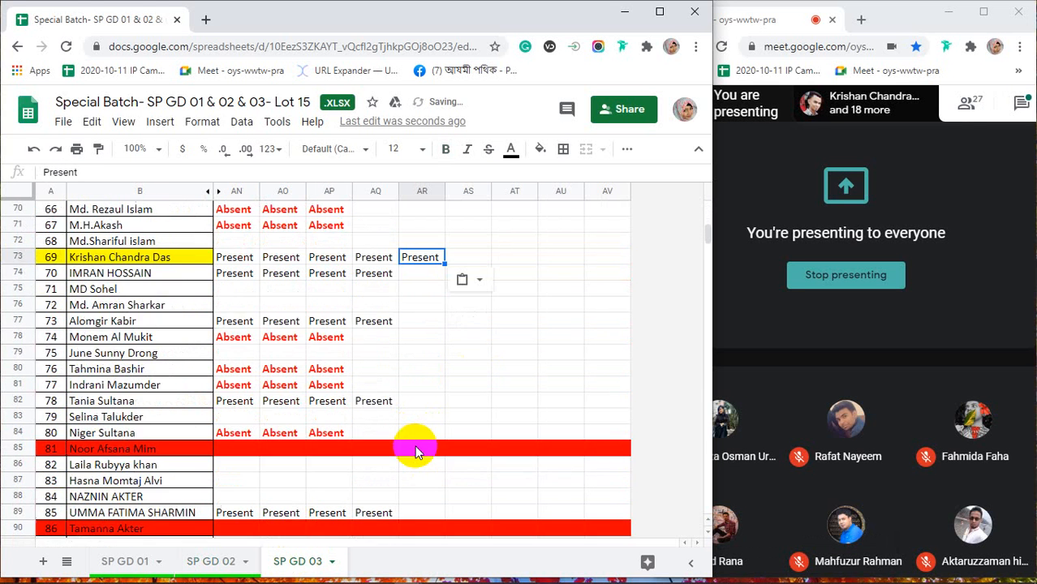
{"action": "scroll", "coordinate": [414, 452], "scroll_direction": "down", "scroll_amount": 2}
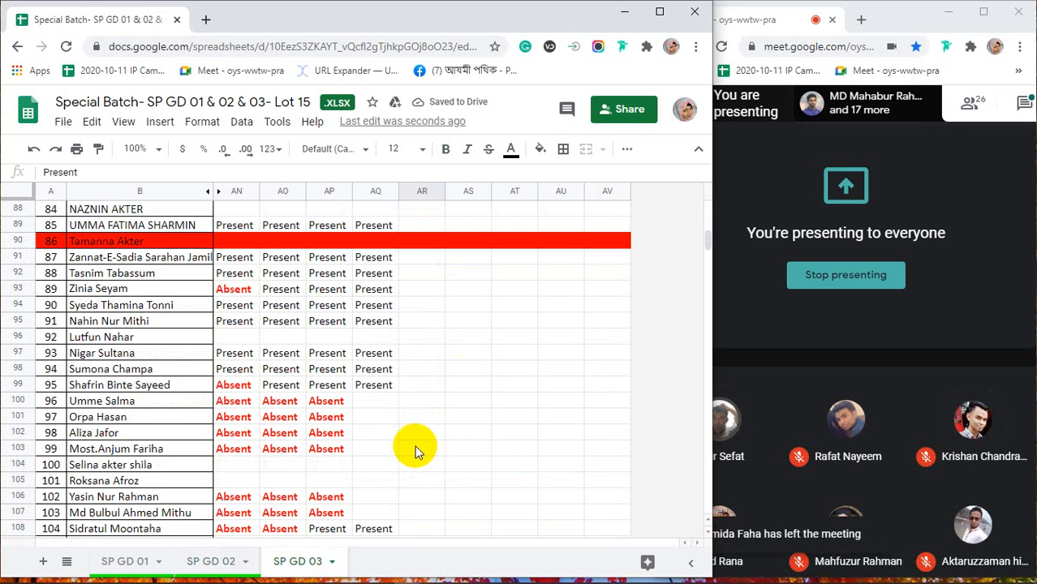
{"action": "scroll", "coordinate": [415, 448], "scroll_direction": "up", "scroll_amount": 3}
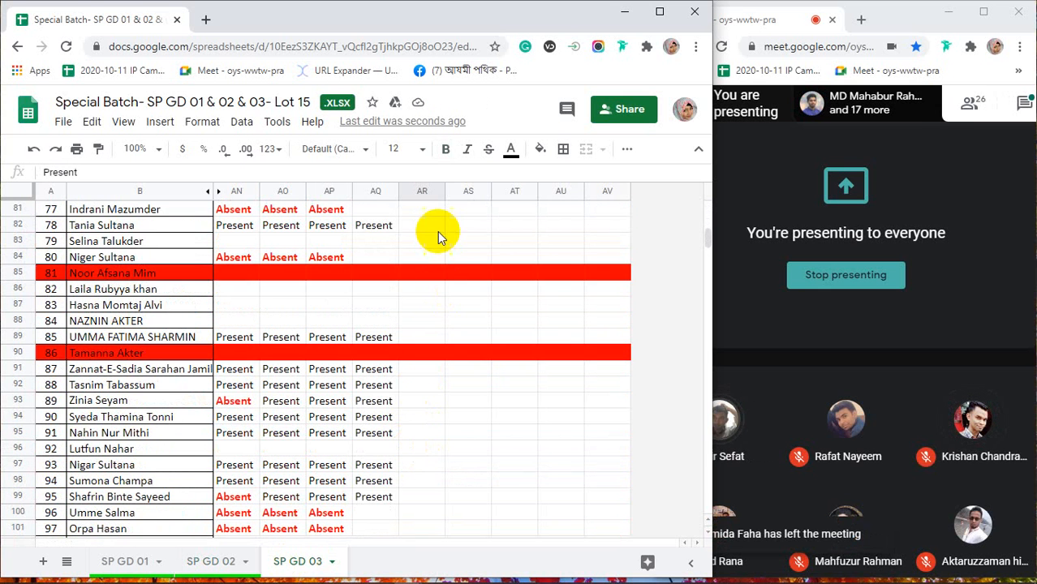
{"action": "left_click", "coordinate": [425, 227]}
{"action": "type", "text": "Present"}
Mark the student with serial number 41 as "Present" in AR45 of SP GD 03
{"action": "scroll", "coordinate": [422, 232], "scroll_direction": "up", "scroll_amount": 15}
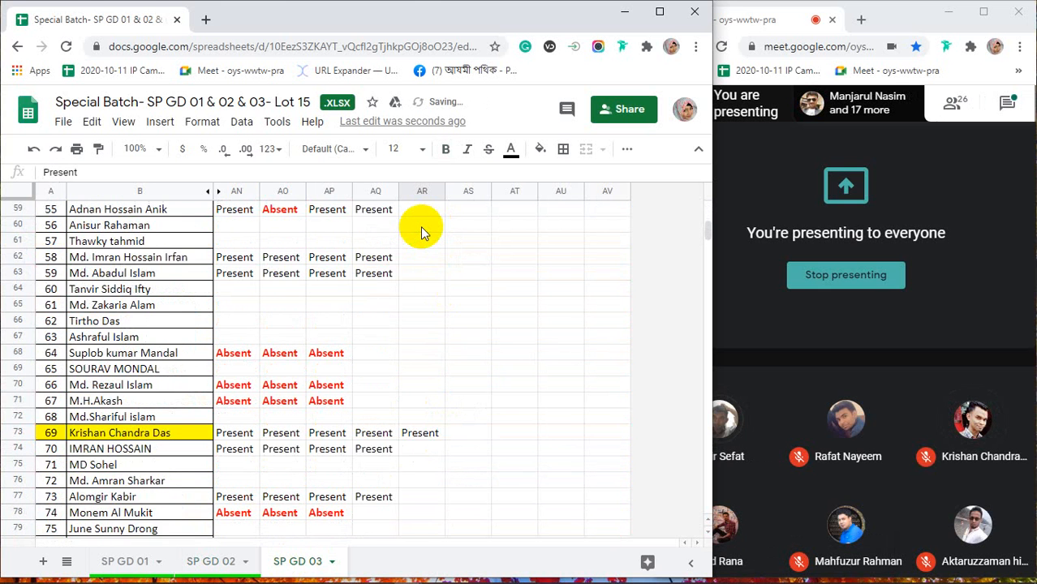
{"action": "scroll", "coordinate": [420, 226], "scroll_direction": "up", "scroll_amount": 3}
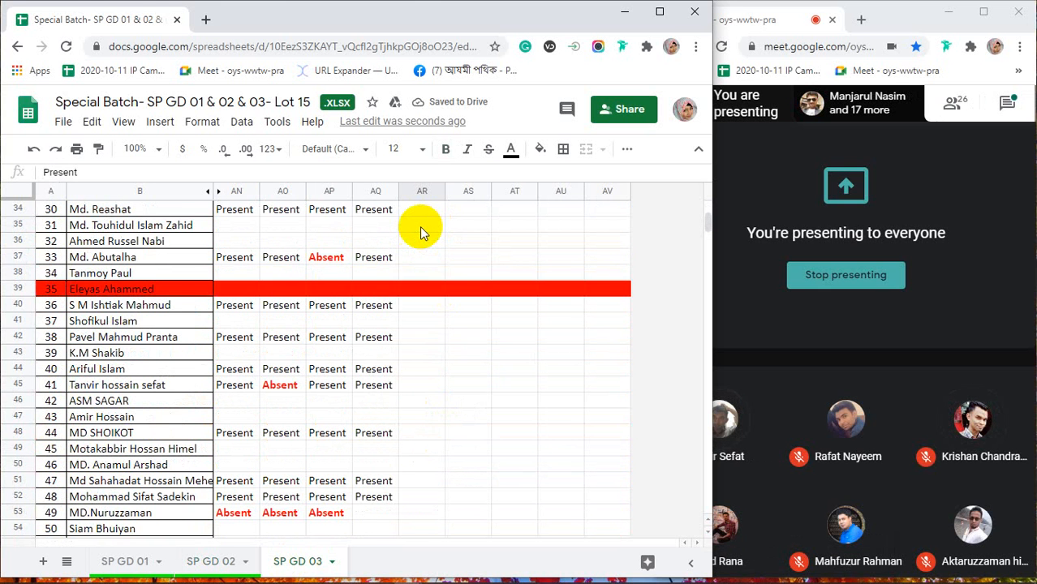
{"action": "scroll", "coordinate": [419, 227], "scroll_direction": "down", "scroll_amount": 1}
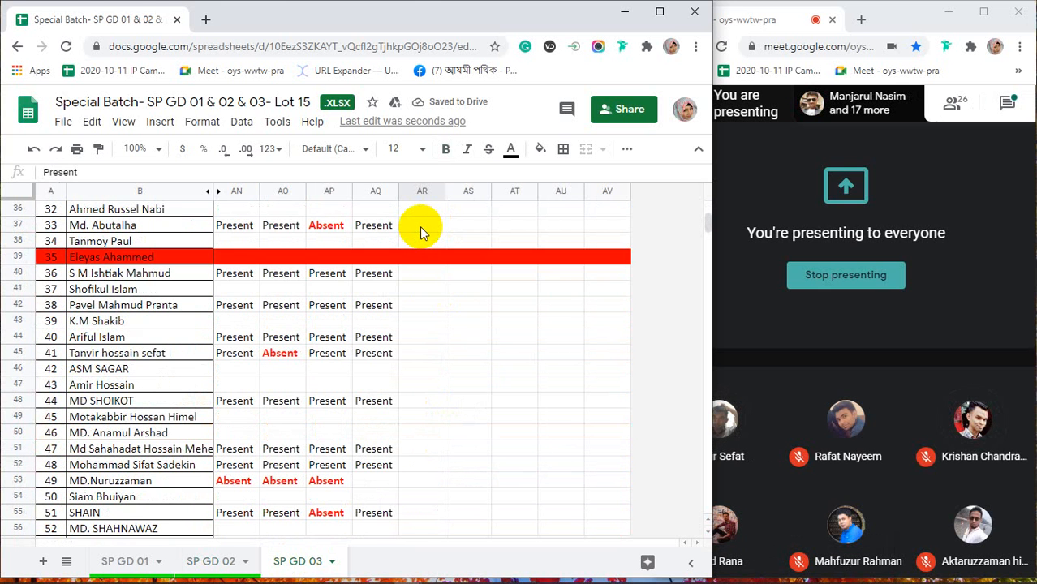
{"action": "left_click", "coordinate": [413, 354]}
{"action": "type", "text": "Present"}
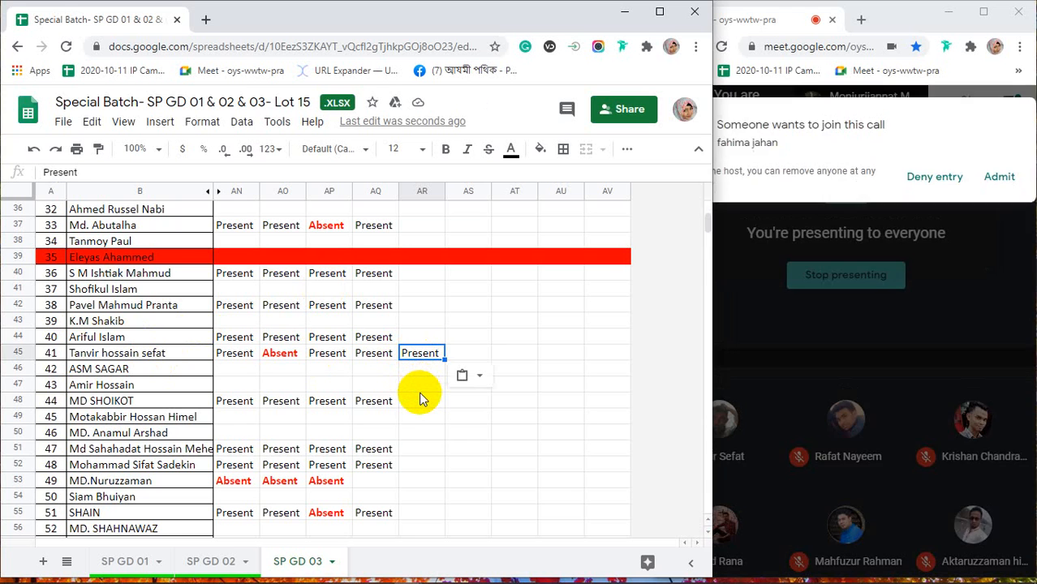
Minimize the attendance spreadsheet window and refresh the Windows desktop several times
{"action": "left_click", "coordinate": [624, 11]}
{"action": "right_click", "coordinate": [331, 175]}
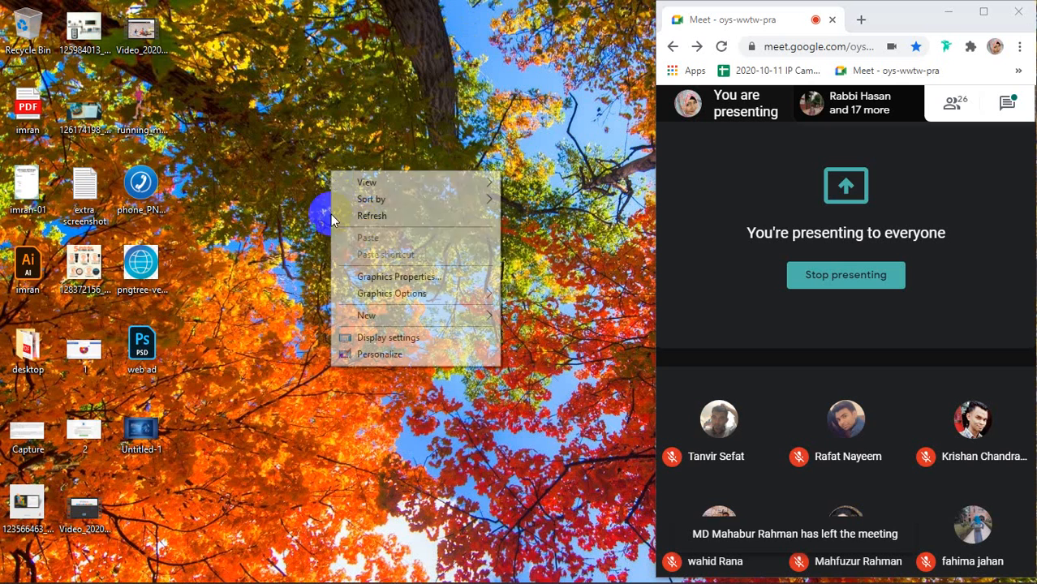
{"action": "left_click", "coordinate": [388, 217]}
{"action": "right_click", "coordinate": [348, 115]}
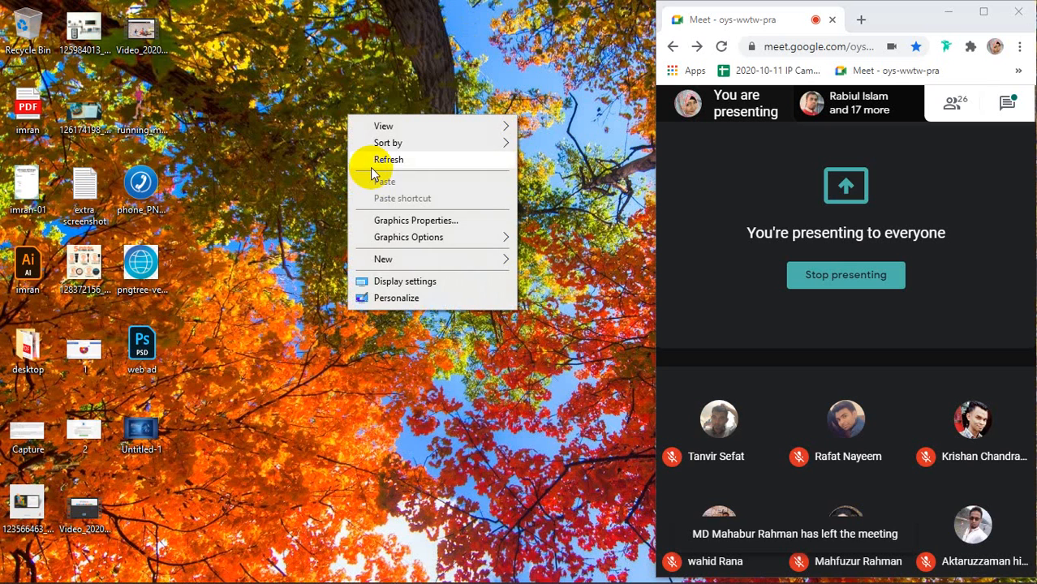
{"action": "left_click", "coordinate": [370, 160]}
{"action": "right_click", "coordinate": [342, 128]}
{"action": "left_click", "coordinate": [397, 181]}
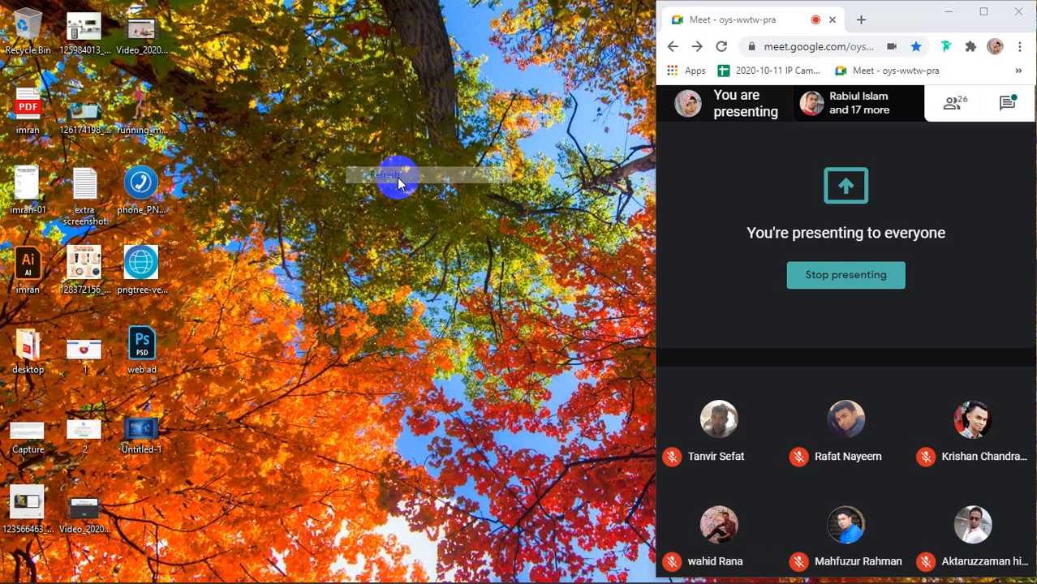
{"action": "right_click", "coordinate": [323, 86]}
{"action": "left_click", "coordinate": [381, 135]}
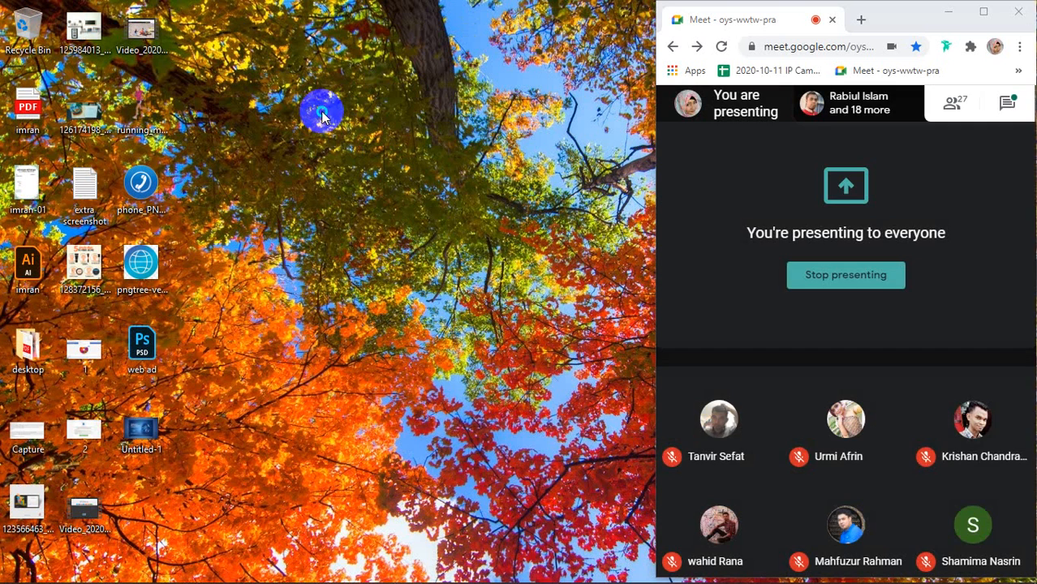
{"action": "right_click", "coordinate": [319, 109]}
{"action": "left_click", "coordinate": [405, 156]}
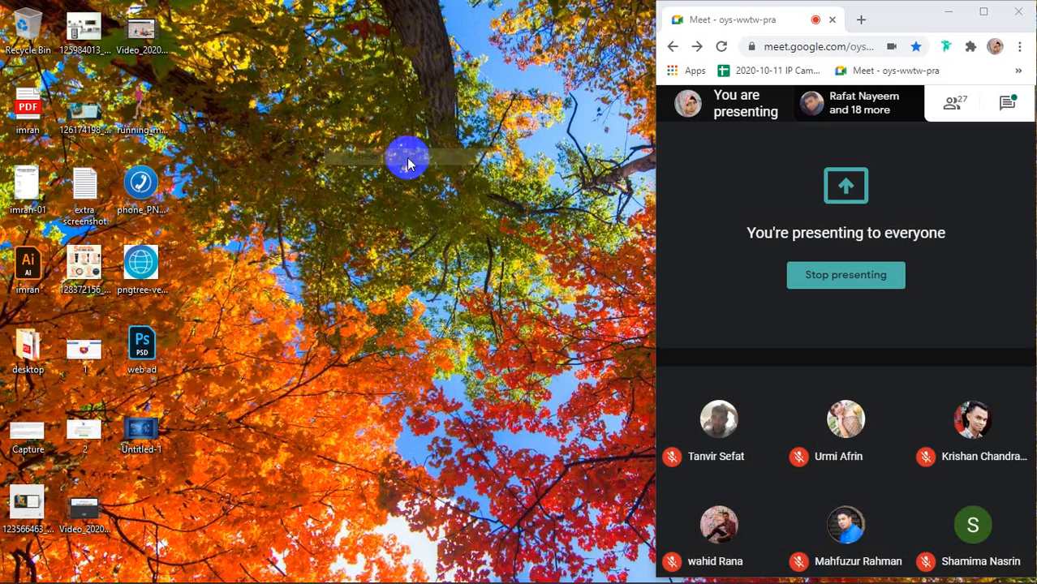
{"action": "mouse_move", "coordinate": [408, 572]}
{"action": "left_click", "coordinate": [365, 553]}
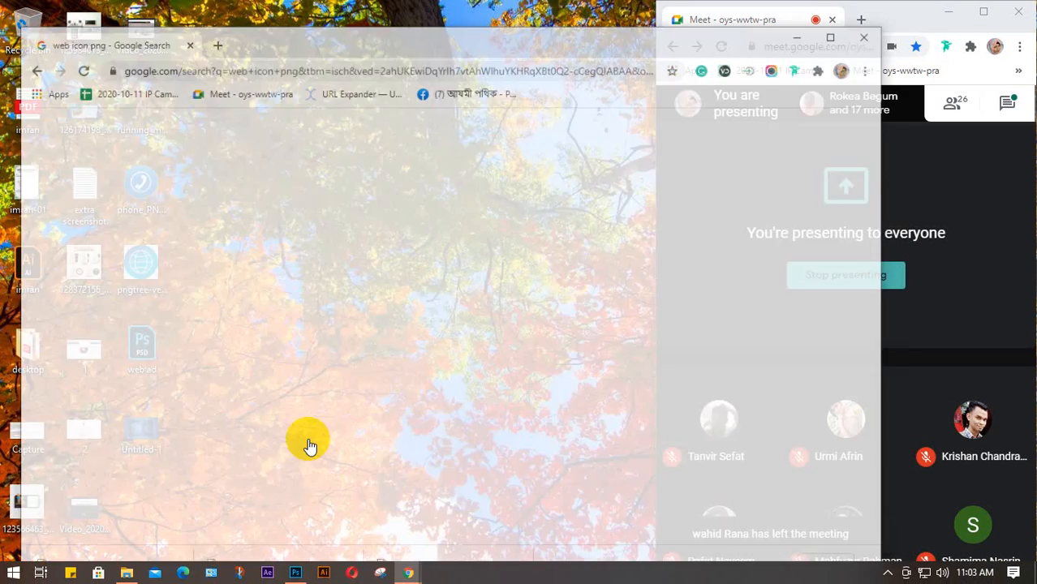
{"action": "left_click", "coordinate": [204, 23]}
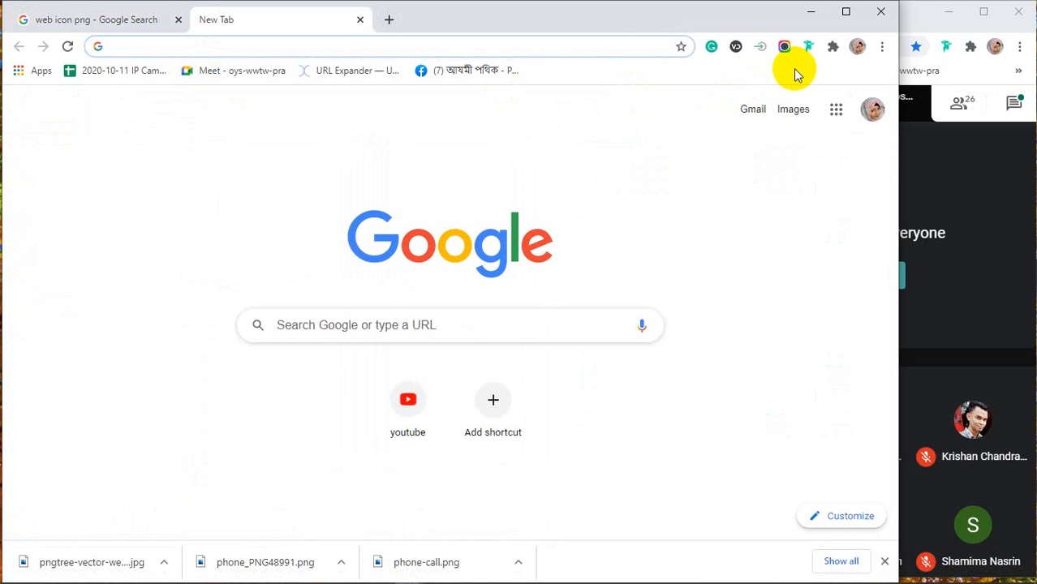
{"action": "left_click", "coordinate": [811, 12]}
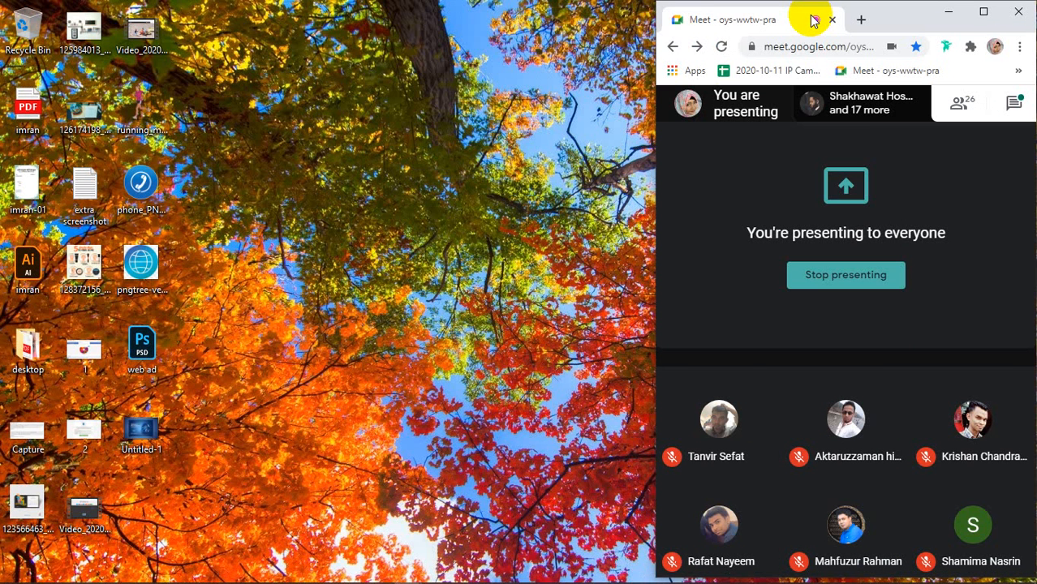
Maximize the Google Meet window to show the call across the whole screen
{"action": "left_click", "coordinate": [450, 162]}
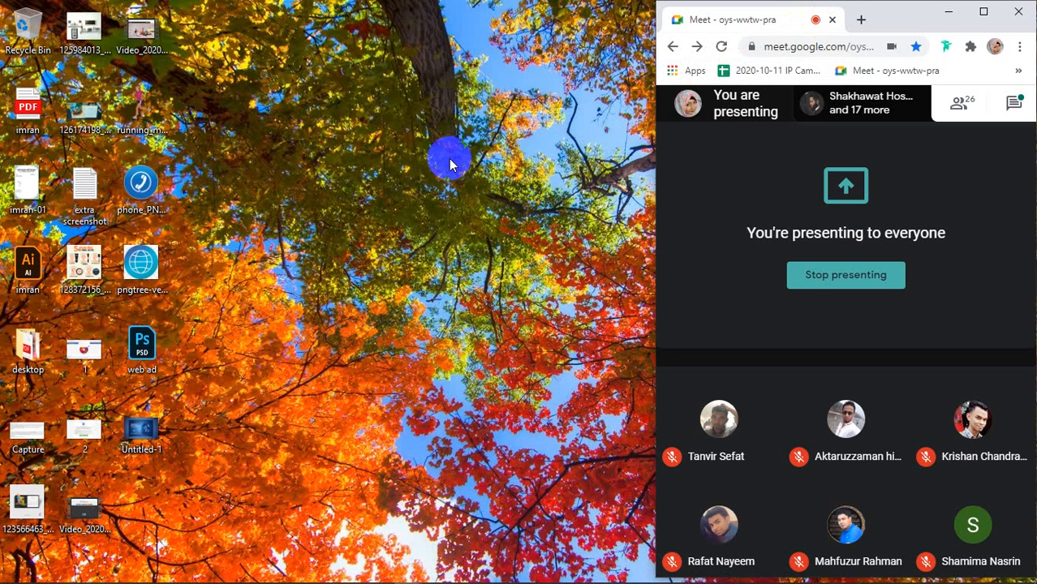
{"action": "left_click", "coordinate": [983, 14]}
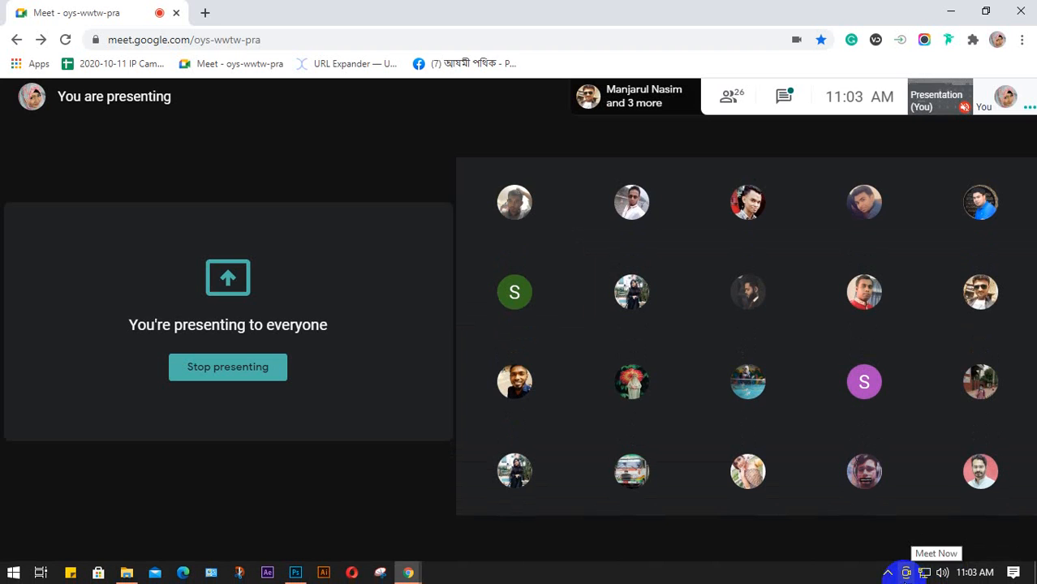